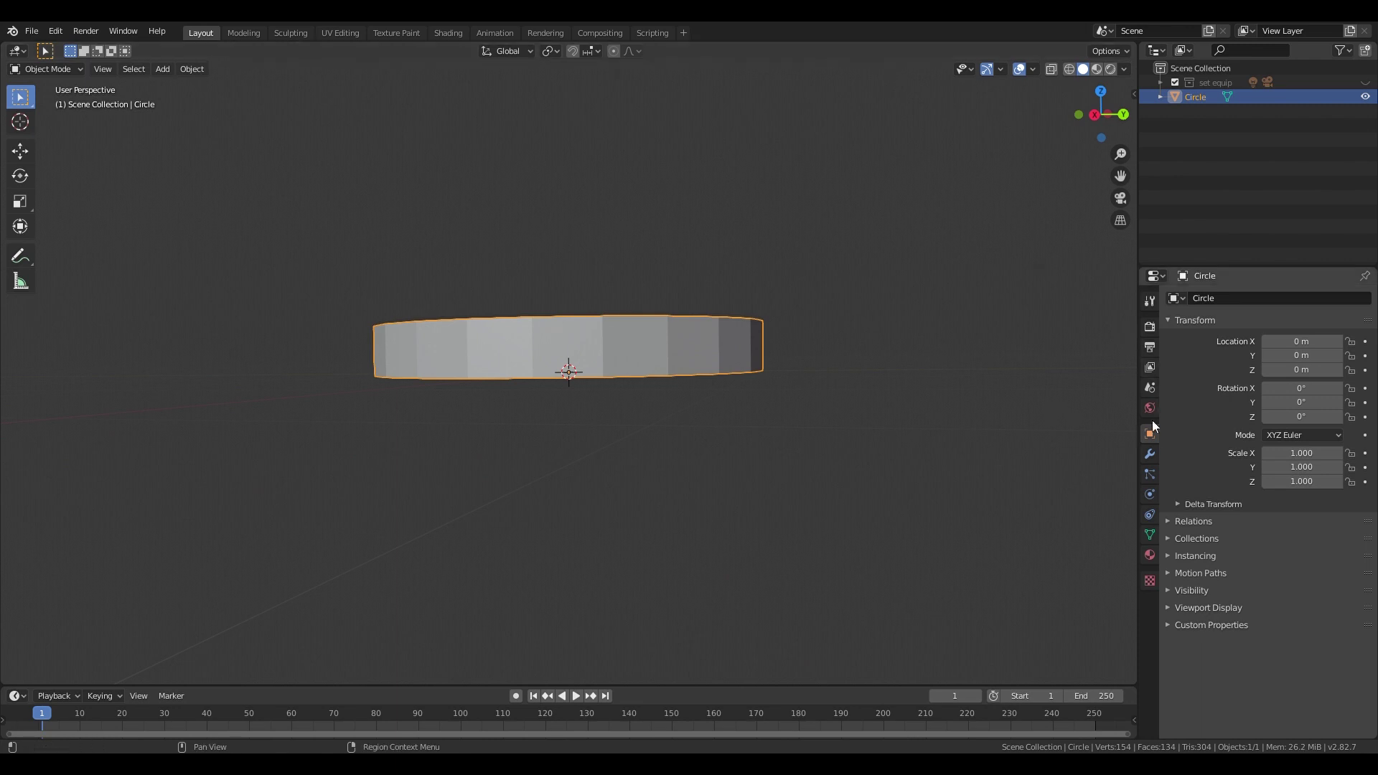
- Add a Subdivision Surface modifier to the circular disc and shade it smooth
{"action": "left_click", "coordinate": [1220, 298]}
{"action": "left_click", "coordinate": [1103, 536]}
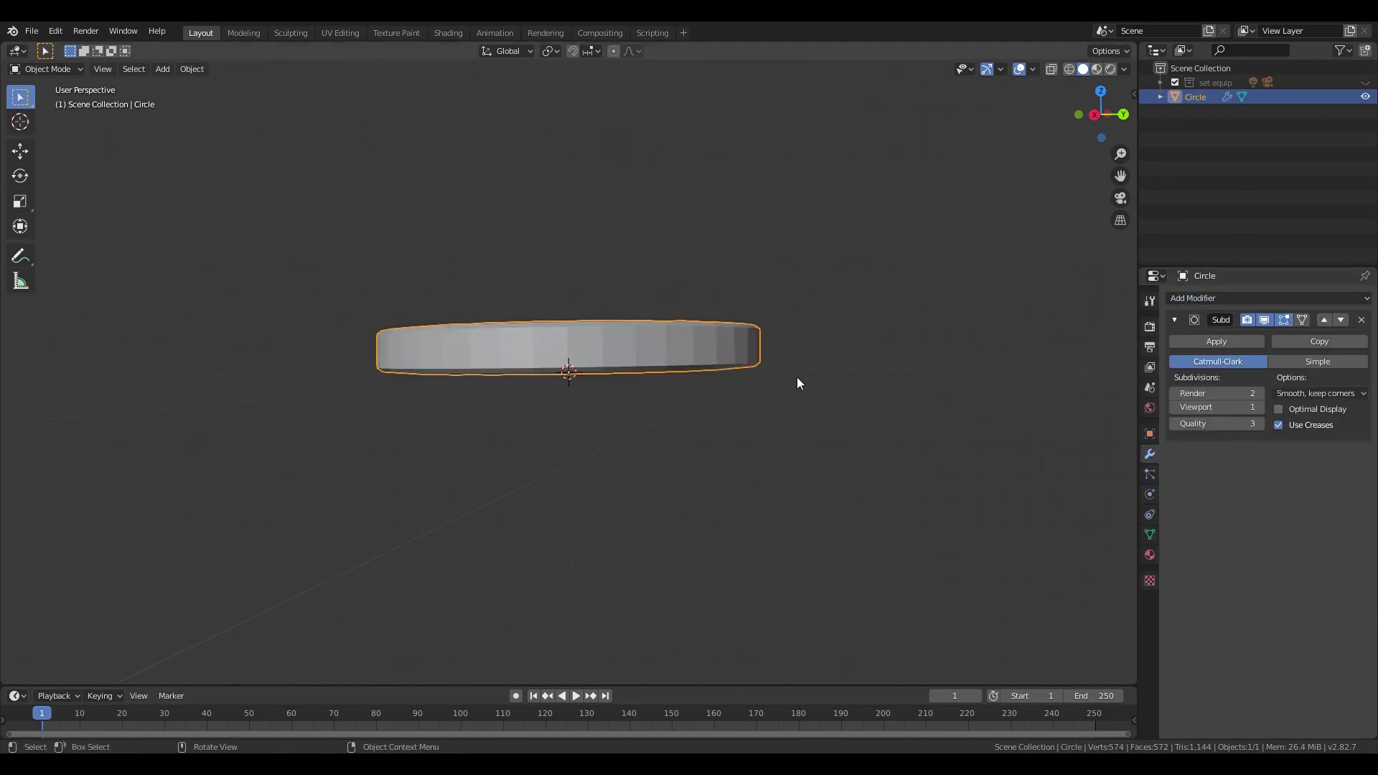
{"action": "middle_click_drag", "start_coordinate": [800, 385], "coordinate": [614, 394]}
{"action": "key", "text": "Tab"}
{"action": "key", "text": "Tab"}
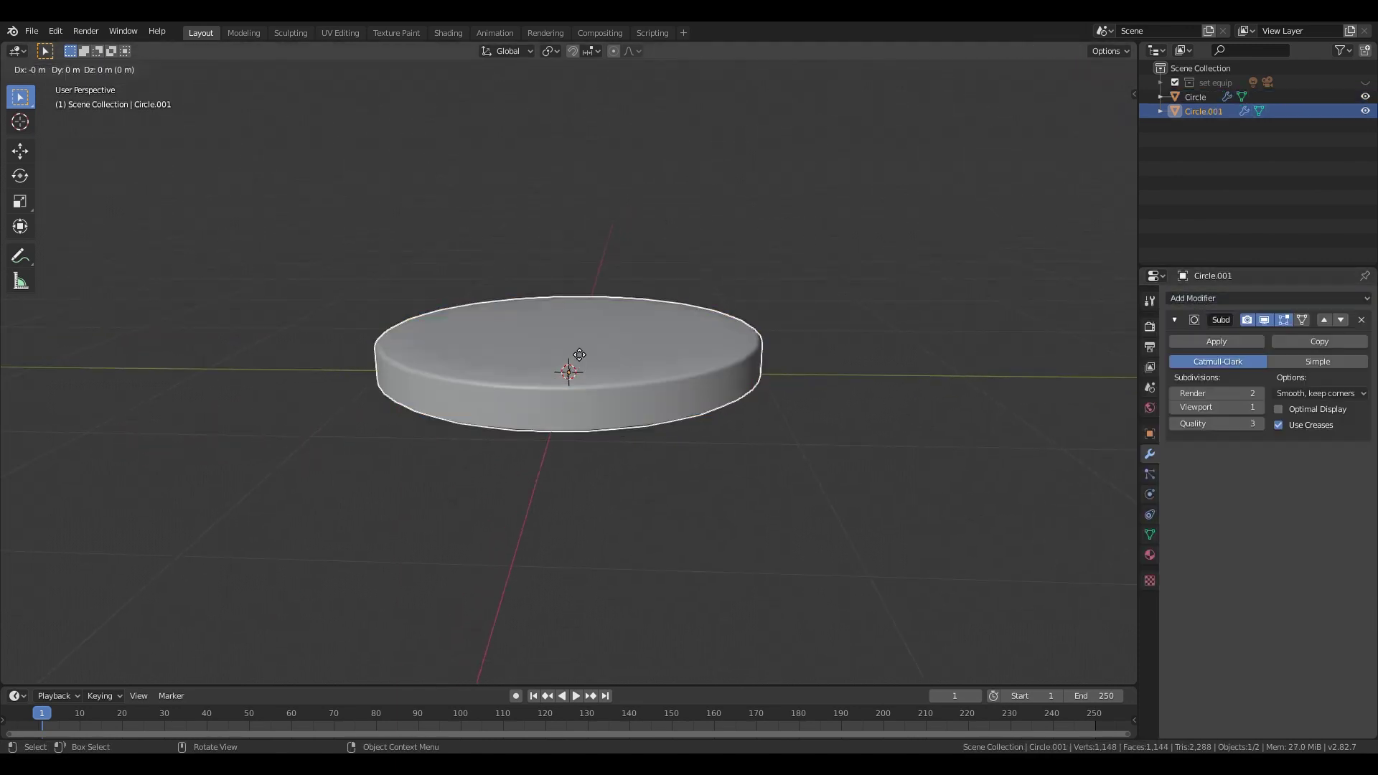
- Duplicate the disc twice along Z so that three discs are stacked with gaps between them
{"action": "key", "text": "shift+d"}
{"action": "key", "text": "z"}
{"action": "left_click", "coordinate": [576, 249]}
{"action": "key", "text": "shift+d"}
{"action": "key", "text": "z"}
{"action": "left_click", "coordinate": [576, 149]}
- Rename the uppermost disc "top bun" and the middle disc "hamburger pattty"
{"action": "double_click", "coordinate": [1204, 125]}
{"action": "type", "text": "top bun"}
{"action": "key", "text": "Return"}
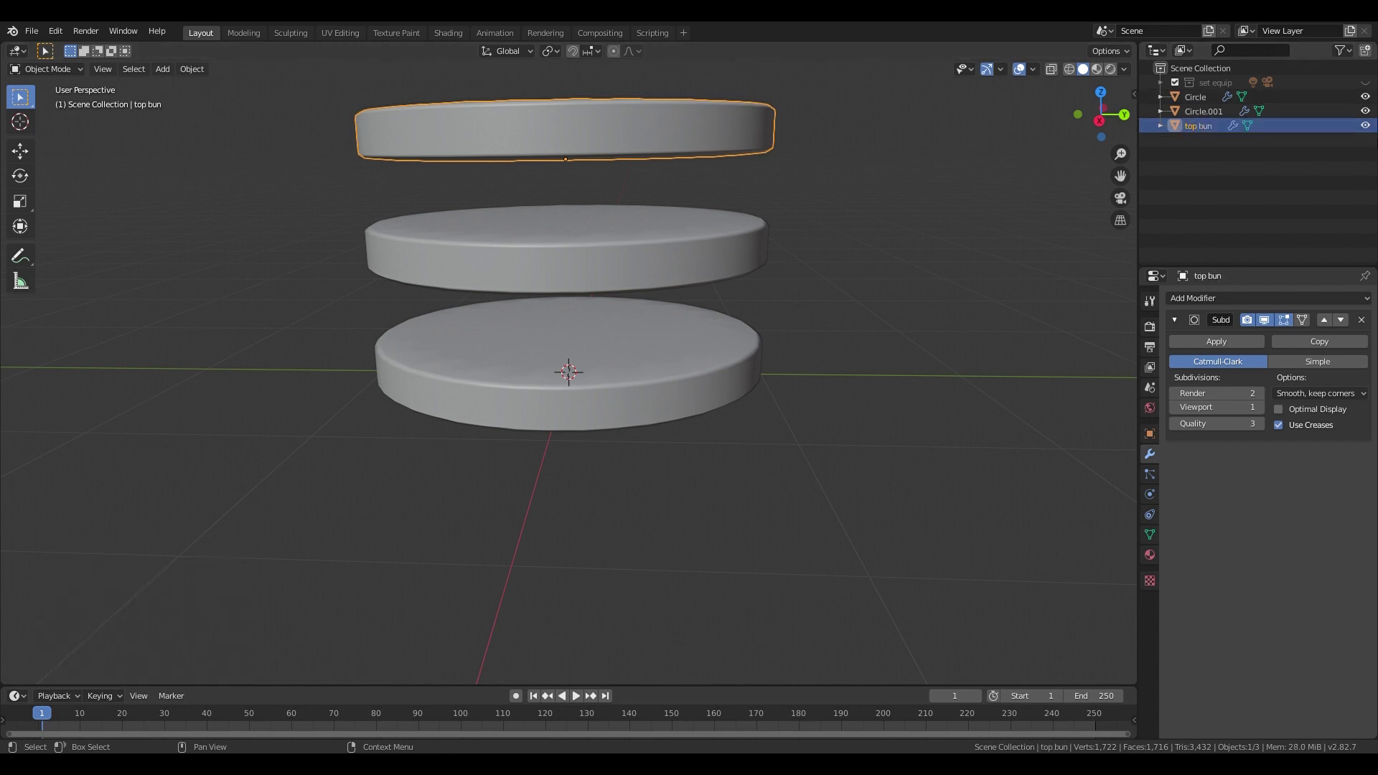
{"action": "left_click", "coordinate": [1203, 112]}
{"action": "double_click", "coordinate": [1204, 111]}
{"action": "type", "text": "hamburger pattty"}
{"action": "key", "text": "Return"}
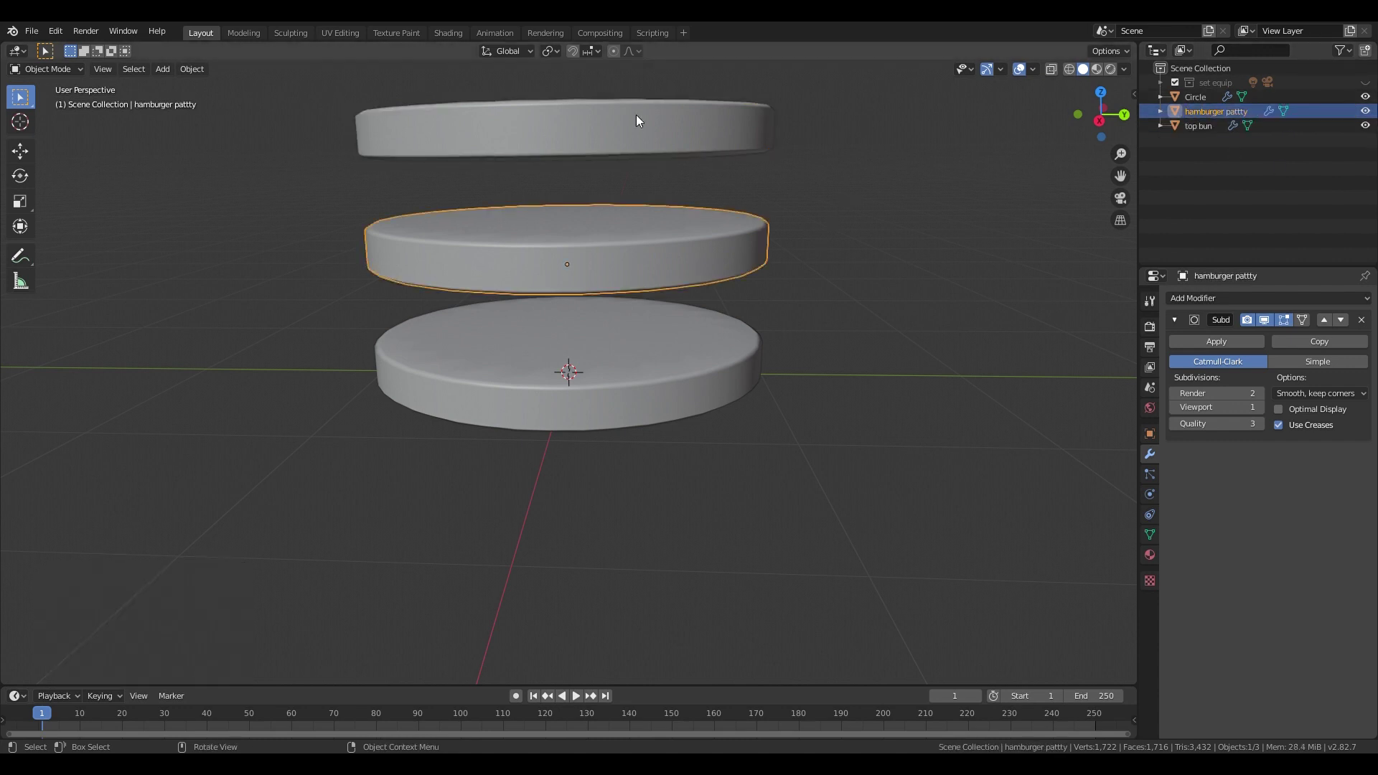
- Rename the lowest disc "bottom bun" and hide all the other objects
{"action": "left_click", "coordinate": [1290, 97]}
{"action": "double_click", "coordinate": [1290, 96]}
{"action": "type", "text": "bottom bun"}
{"action": "key", "text": "Return"}
{"action": "key", "text": "shift+h"}
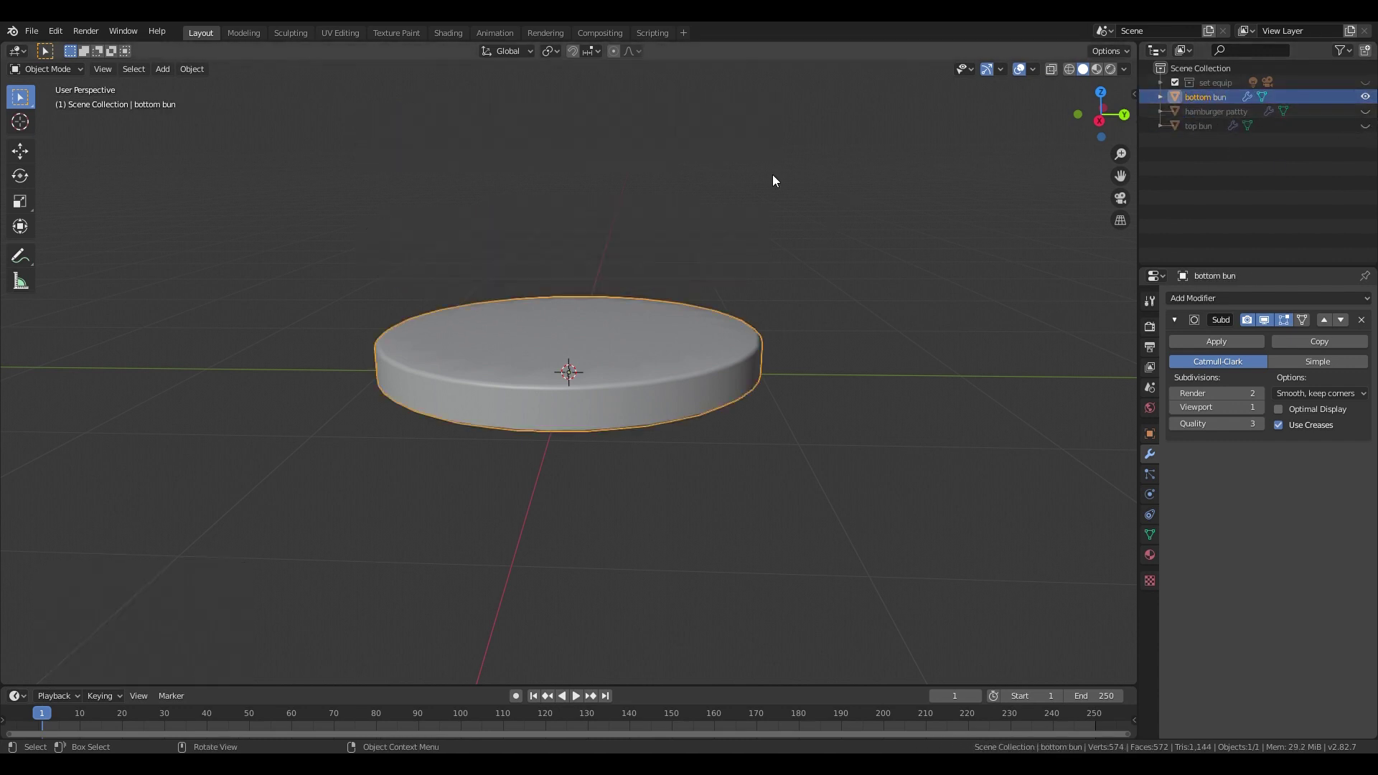
- Shape the bottom bun's rounded side by scaling its edge loops with proportional editing
{"action": "key", "text": "Tab"}
{"action": "middle_click_drag", "start_coordinate": [606, 295], "coordinate": [596, 372]}
{"action": "key", "text": "o"}
{"action": "key", "text": "s"}
{"action": "scroll", "coordinate": [853, 361], "scroll_direction": "up", "scroll_amount": 20}
{"action": "left_click", "coordinate": [836, 363]}
{"action": "left_click", "coordinate": [634, 333], "text": "alt"}
{"action": "key", "text": "s"}
{"action": "scroll", "coordinate": [784, 322], "scroll_direction": "up", "scroll_amount": 8}
{"action": "left_click", "coordinate": [793, 329]}
{"action": "left_click", "coordinate": [622, 393], "text": "alt"}
{"action": "key", "text": "s"}
{"action": "left_click", "coordinate": [658, 405]}
- Move one of the bottom bun's edge loops along Z to refine its profile
{"action": "middle_click_drag", "start_coordinate": [653, 402], "coordinate": [633, 407]}
{"action": "left_click", "coordinate": [588, 338], "text": "alt"}
{"action": "key", "text": "g"}
{"action": "key", "text": "z"}
{"action": "left_click", "coordinate": [588, 307]}
{"action": "key", "text": "Tab"}
- Unhide the hamburger patty and scale one of its side edge loops with proportional editing
{"action": "middle_click_drag", "start_coordinate": [588, 307], "coordinate": [713, 322]}
{"action": "left_click", "coordinate": [1364, 111]}
{"action": "left_click", "coordinate": [675, 258]}
{"action": "key", "text": "Tab"}
{"action": "left_click", "coordinate": [673, 253], "text": "alt"}
{"action": "key", "text": "s"}
{"action": "scroll", "coordinate": [678, 249], "scroll_direction": "up", "scroll_amount": 4}
{"action": "left_click", "coordinate": [687, 247]}
- Scale the hamburger patty along Z and slightly enlarge its upper edge loop
{"action": "key", "text": "Tab"}
{"action": "key", "text": "s"}
{"action": "key", "text": "z"}
{"action": "left_click", "coordinate": [615, 212]}
{"action": "key", "text": "Tab"}
{"action": "key", "text": "s"}
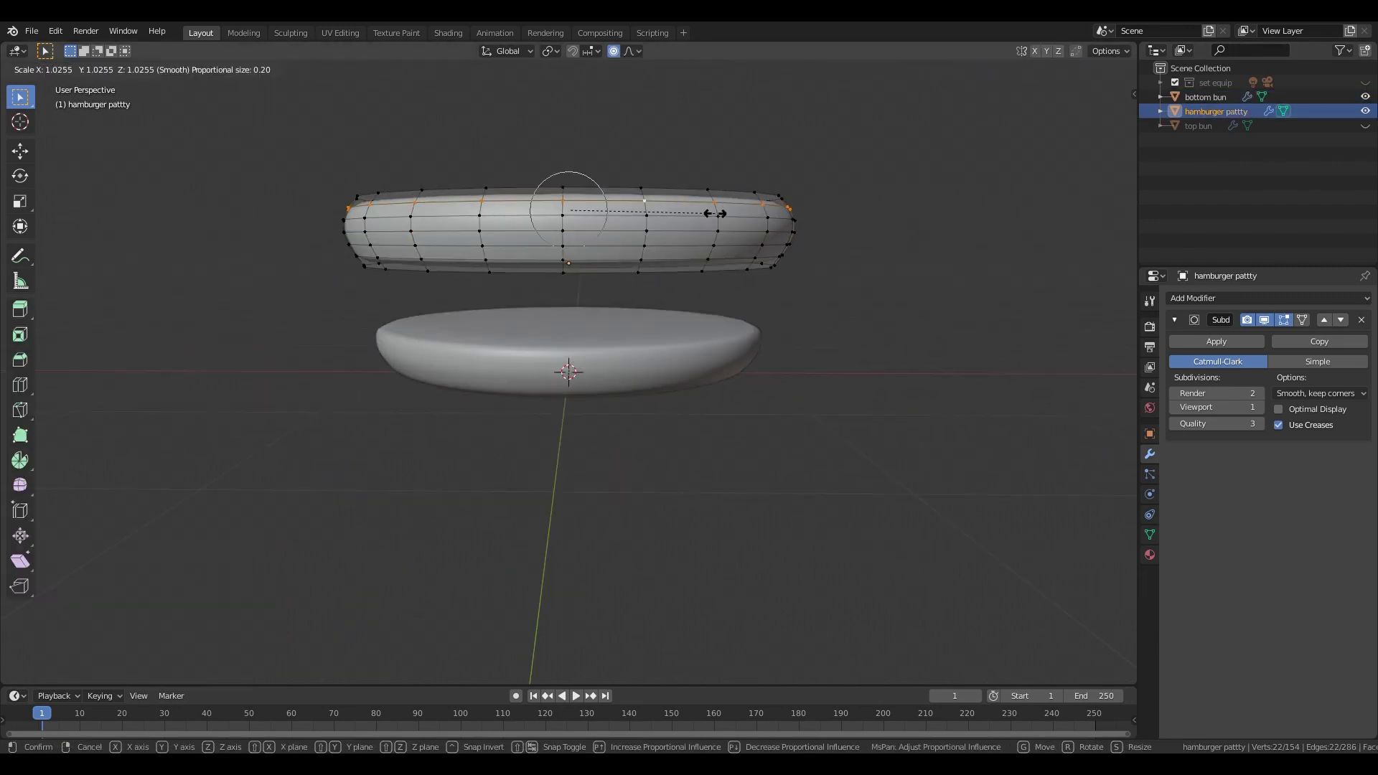
{"action": "left_click", "coordinate": [714, 212]}
{"action": "key", "text": "Tab"}
- Lower the patty along Z onto the bottom bun and scale it horizontally only
{"action": "key", "text": "g"}
{"action": "key", "text": "z"}
{"action": "left_click", "coordinate": [718, 355]}
{"action": "key", "text": "s"}
{"action": "key", "text": "shift+z"}
{"action": "left_click", "coordinate": [825, 314]}
{"action": "middle_click_drag", "start_coordinate": [827, 313], "coordinate": [850, 301]}
- Add a plane, raise it along Z above the patty and scale it to roughly the patty's width
{"action": "key", "text": "shift+a"}
{"action": "mouse_move", "coordinate": [581, 237]}
{"action": "left_click", "coordinate": [704, 237]}
{"action": "middle_click_drag", "start_coordinate": [703, 237], "coordinate": [494, 482]}
{"action": "key", "text": "g"}
{"action": "key", "text": "z"}
{"action": "left_click", "coordinate": [500, 356]}
{"action": "key", "text": "s"}
{"action": "left_click", "coordinate": [631, 375]}
- Apply the plane's scale and raise it a little higher above the patty along Z
{"action": "middle_click_drag", "start_coordinate": [631, 375], "coordinate": [571, 393]}
{"action": "key", "text": "ctrl+a"}
{"action": "left_click", "coordinate": [588, 479]}
{"action": "middle_click_drag", "start_coordinate": [588, 480], "coordinate": [577, 425]}
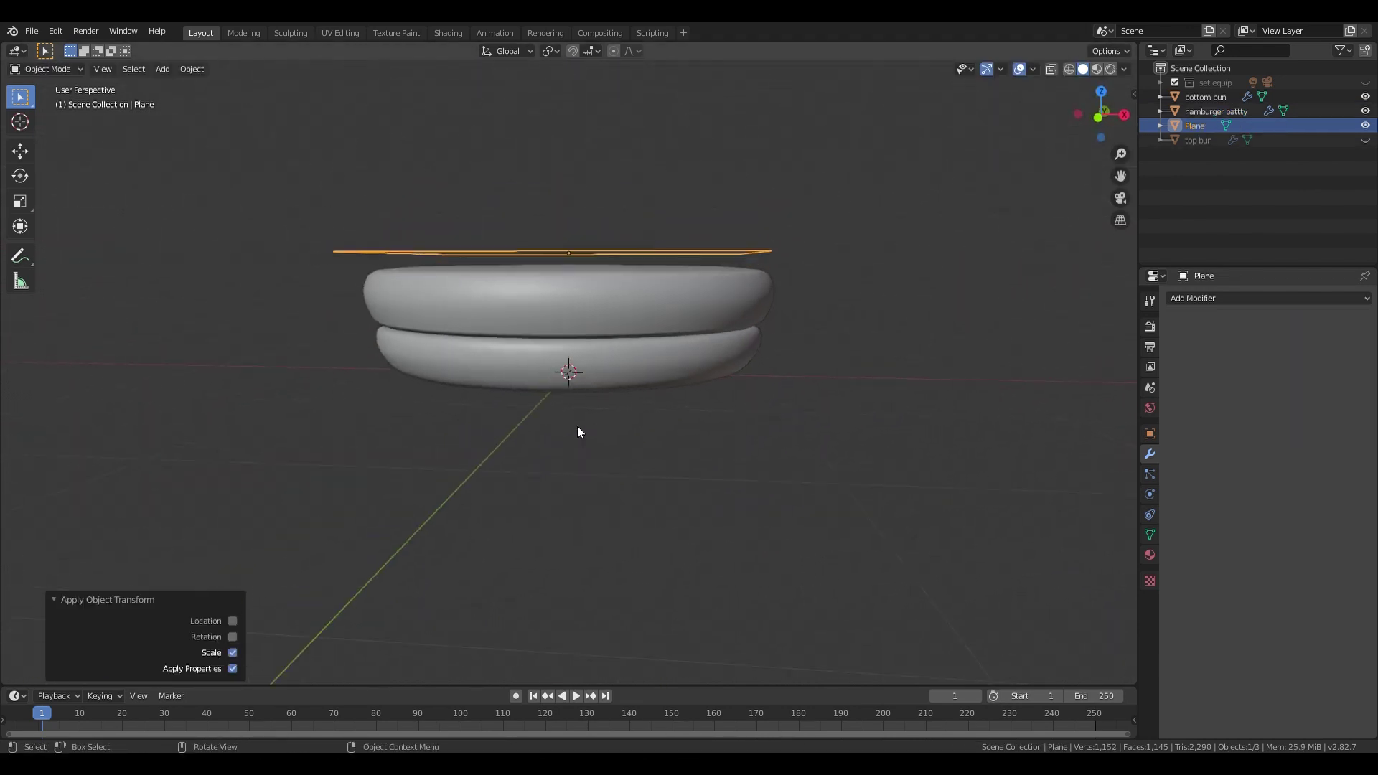
{"action": "key", "text": "g"}
{"action": "key", "text": "z"}
{"action": "left_click", "coordinate": [580, 439]}
- Subdivide the plane into an 11 by 11 grid of faces
{"action": "middle_click_drag", "start_coordinate": [818, 255], "coordinate": [826, 299]}
{"action": "key", "text": "Tab"}
{"action": "right_click", "coordinate": [744, 260]}
{"action": "left_click", "coordinate": [744, 260]}
{"action": "left_click_drag", "start_coordinate": [187, 573], "coordinate": [229, 573]}
{"action": "left_click", "coordinate": [234, 573]}
{"action": "left_click", "coordinate": [338, 503]}
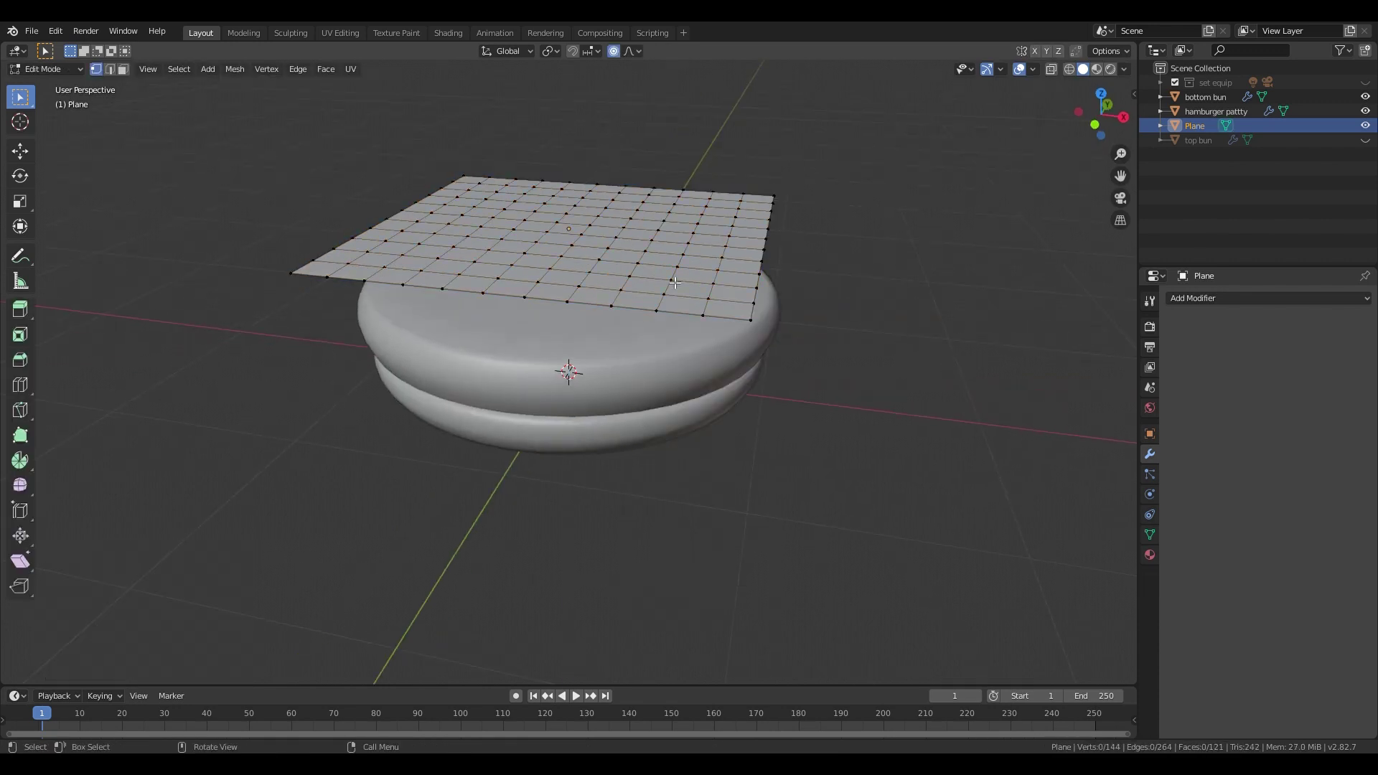
- Return the plane to Object Mode and enable Cloth physics on it
{"action": "key", "text": "Tab"}
{"action": "middle_click_drag", "start_coordinate": [502, 460], "coordinate": [540, 452]}
{"action": "left_click", "coordinate": [1150, 495]}
{"action": "left_click", "coordinate": [1213, 350]}
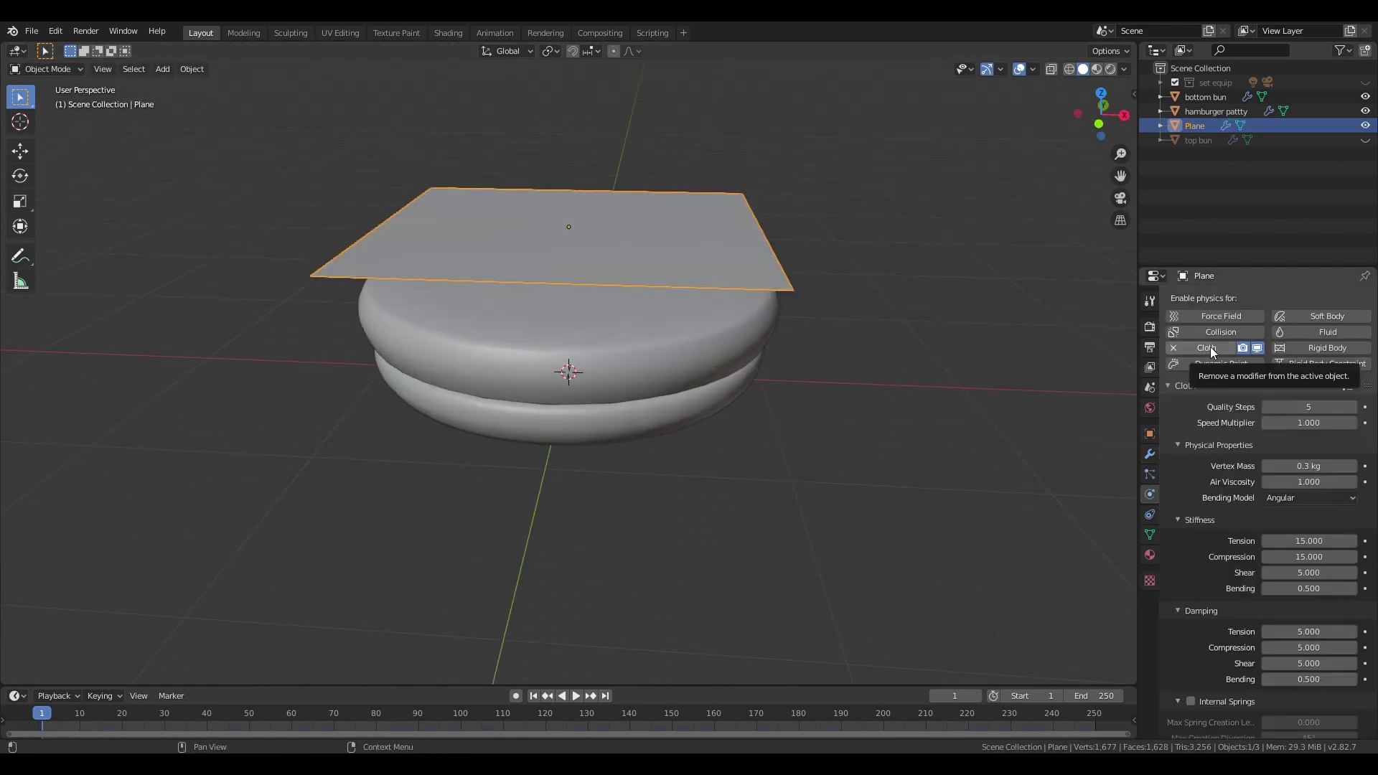
- Enable Collision physics on the hamburger patty and set its outer thickness to 0.01
{"action": "left_click", "coordinate": [744, 340]}
{"action": "left_click", "coordinate": [1188, 333]}
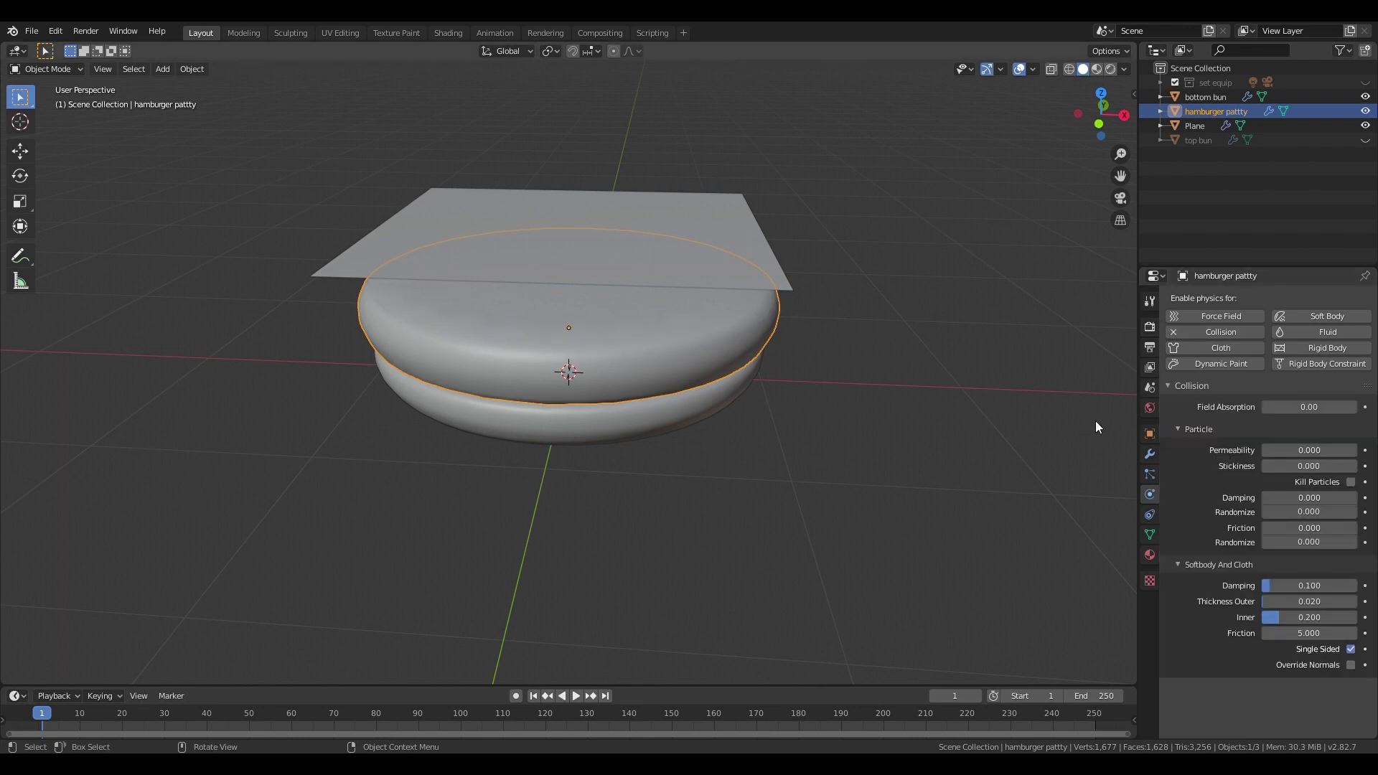
{"action": "left_click", "coordinate": [1298, 601]}
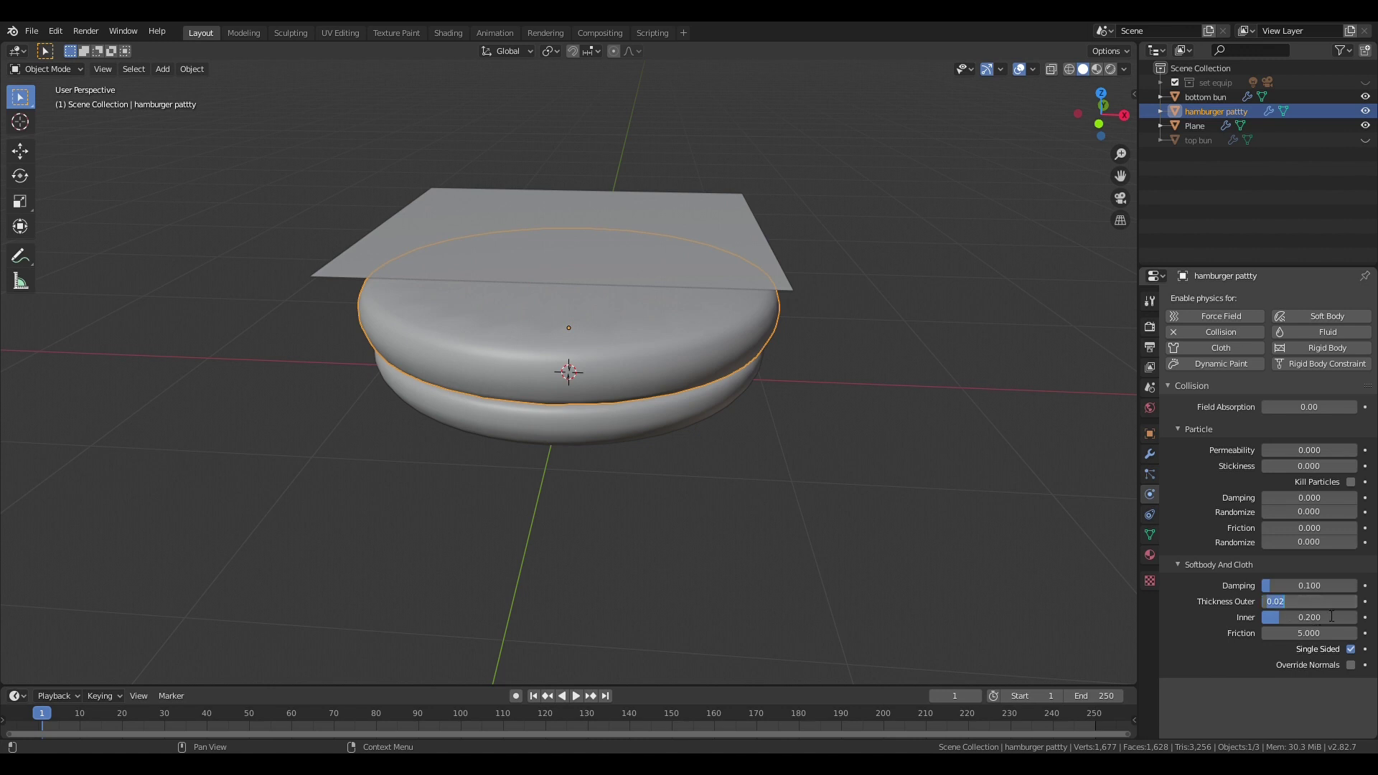
{"action": "type", "text": ".01"}
{"action": "key", "text": "Return"}
- Play the cloth simulation to examine how the plane drapes over the patty
{"action": "left_click", "coordinate": [703, 277]}
{"action": "middle_click_drag", "start_coordinate": [707, 280], "coordinate": [754, 337]}
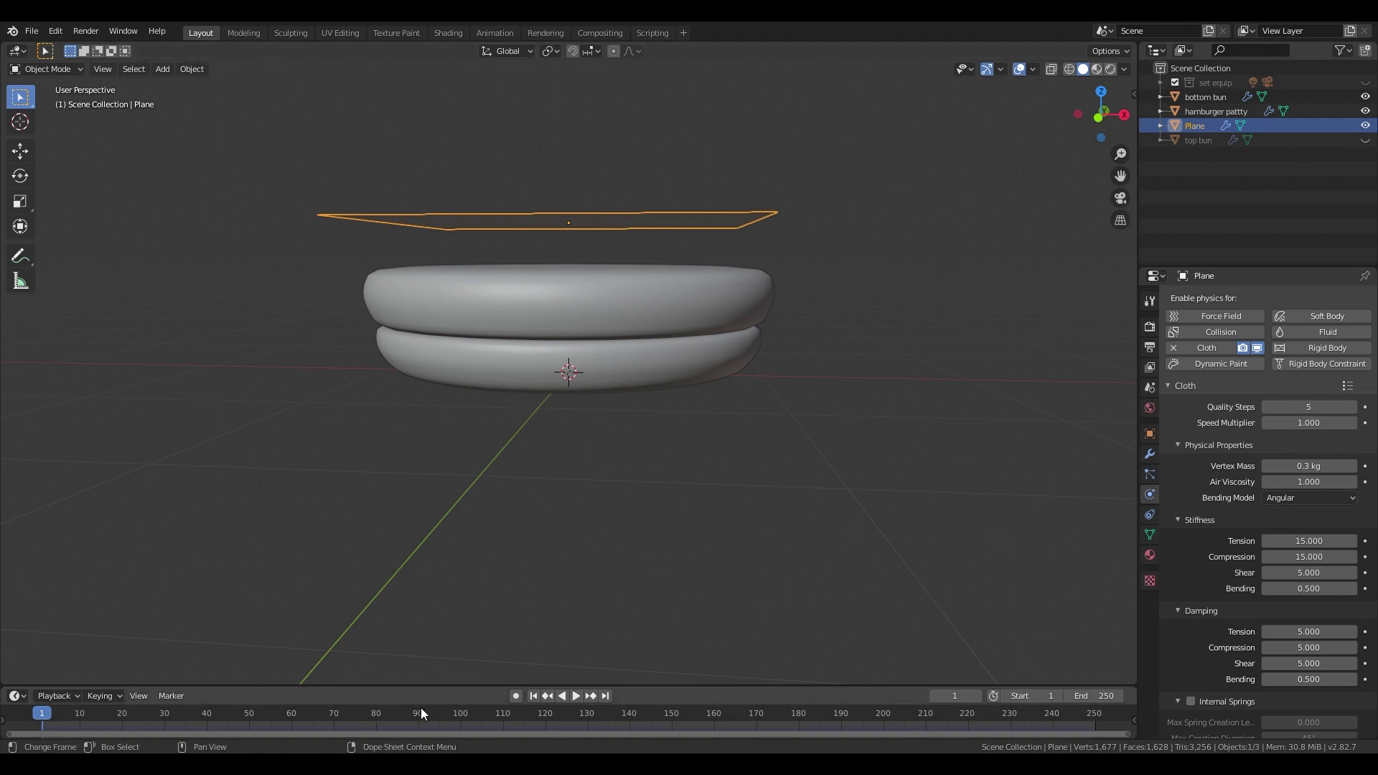
{"action": "left_click", "coordinate": [574, 695]}
{"action": "left_click", "coordinate": [571, 695]}
{"action": "middle_click_drag", "start_coordinate": [570, 699], "coordinate": [601, 519]}
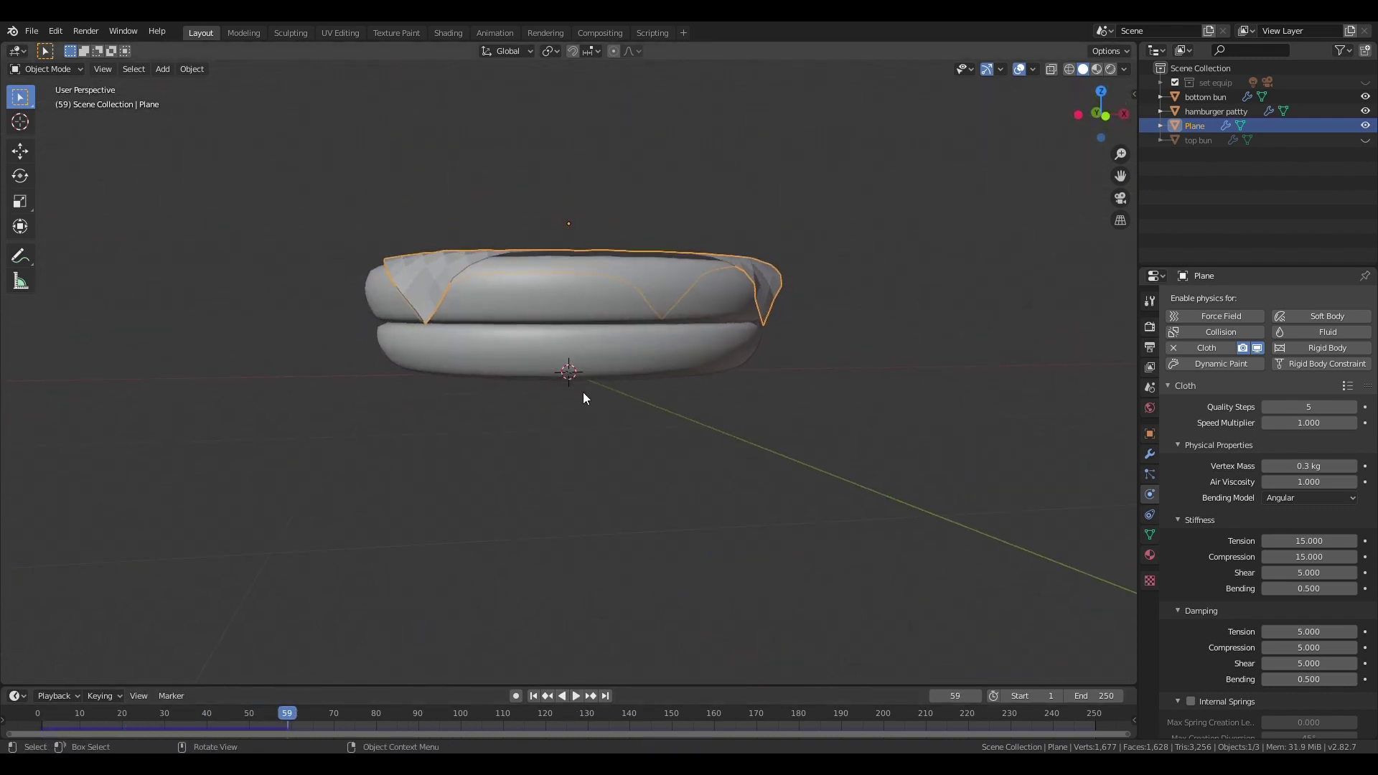
- Rewind to frame 1 and set the plane's object collision distance to 0.002 m
{"action": "left_click", "coordinate": [534, 695]}
{"action": "scroll", "coordinate": [1241, 689], "scroll_direction": "down", "scroll_amount": 12}
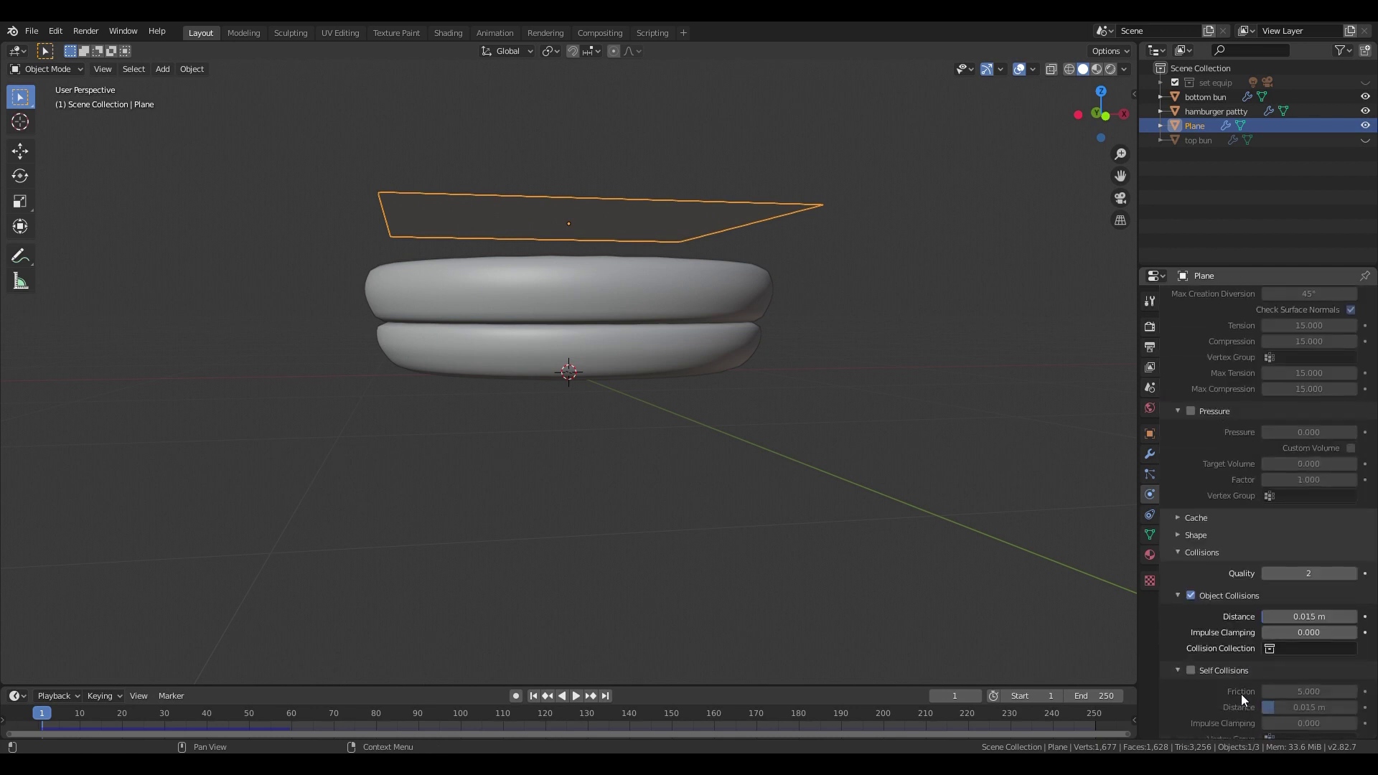
{"action": "left_click", "coordinate": [1299, 617]}
{"action": "key", "text": "Return"}
- Replay the cloth simulation and stop it at frame 79 with the plane draped over the patty
{"action": "left_click", "coordinate": [576, 695]}
{"action": "middle_click_drag", "start_coordinate": [640, 485], "coordinate": [558, 491]}
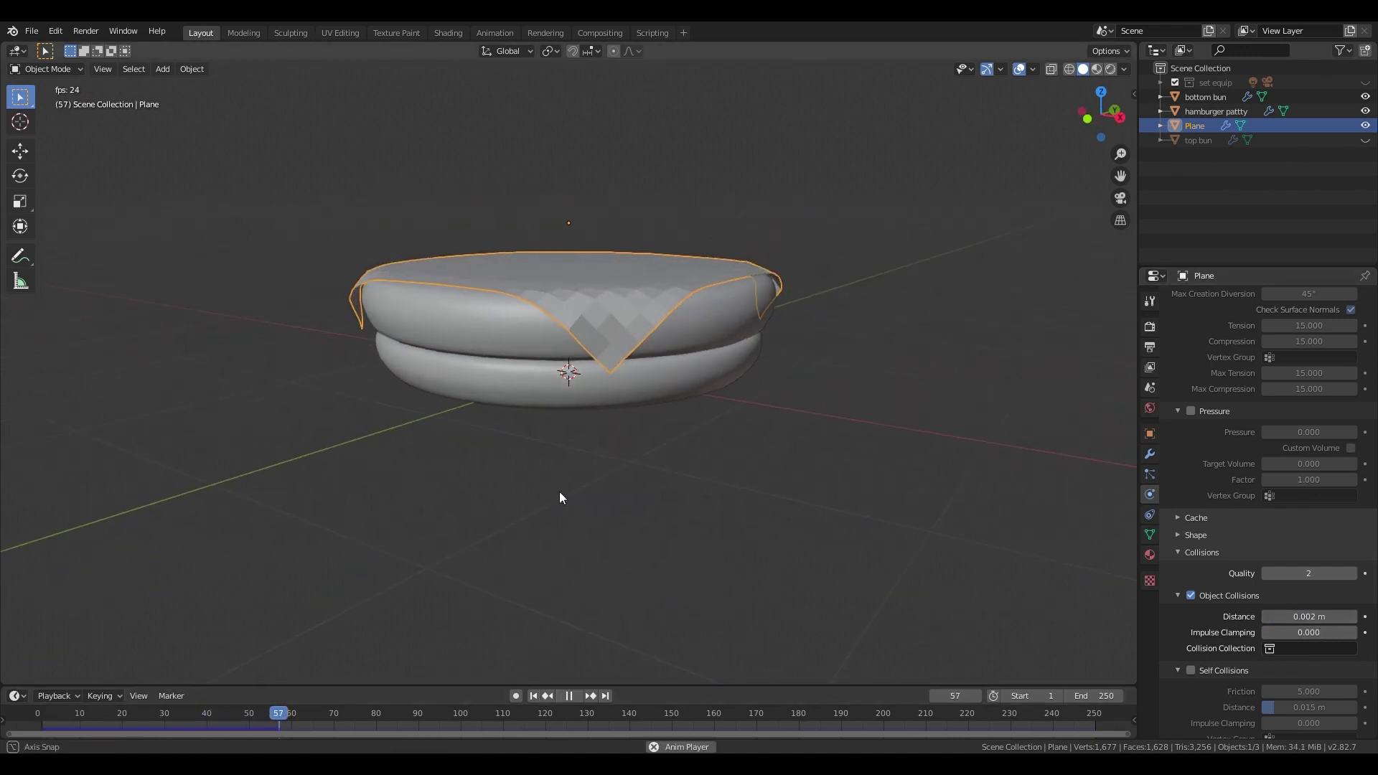
{"action": "left_click", "coordinate": [569, 695]}
{"action": "middle_click_drag", "start_coordinate": [654, 503], "coordinate": [675, 527]}
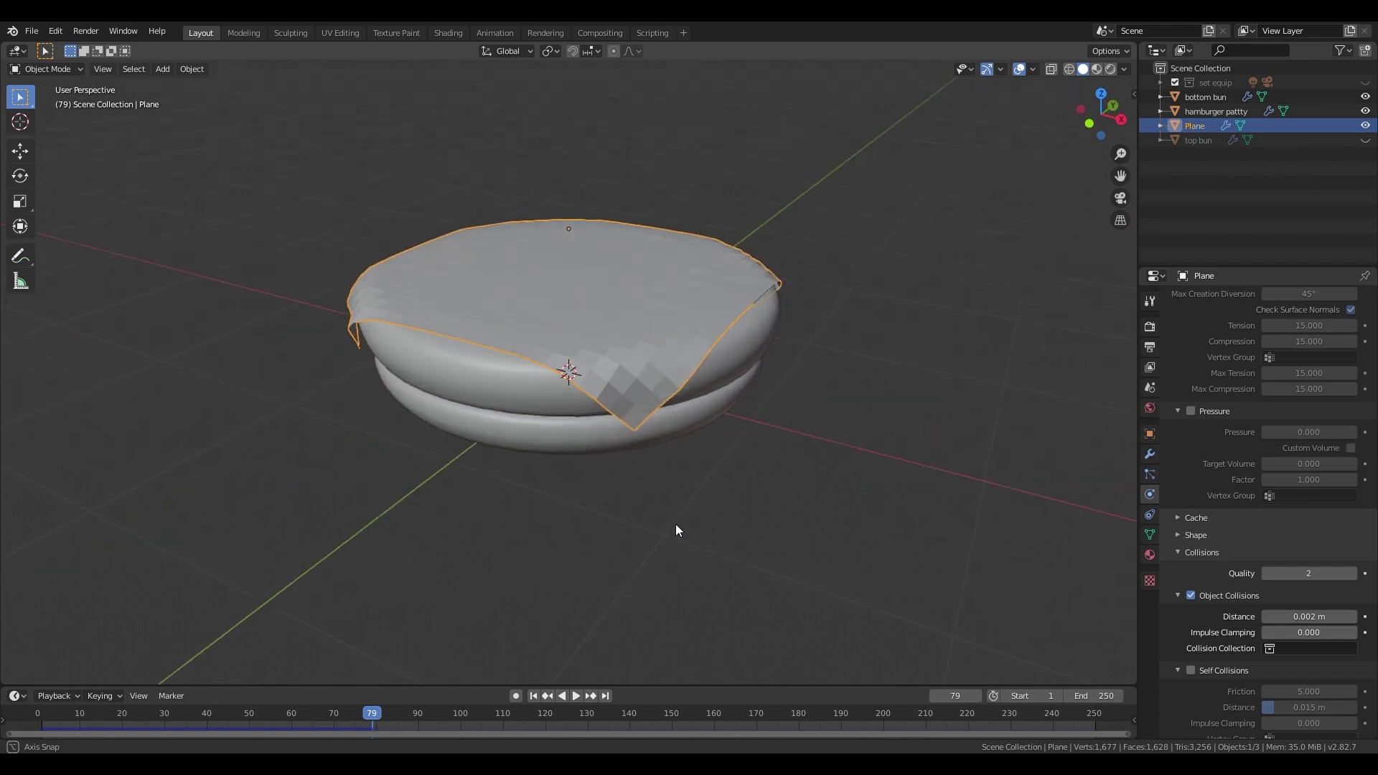
- Apply the plane's Cloth modifier and add a Subdivision Surface modifier with viewport level 2
{"action": "left_click", "coordinate": [1148, 453]}
{"action": "left_click", "coordinate": [1228, 343]}
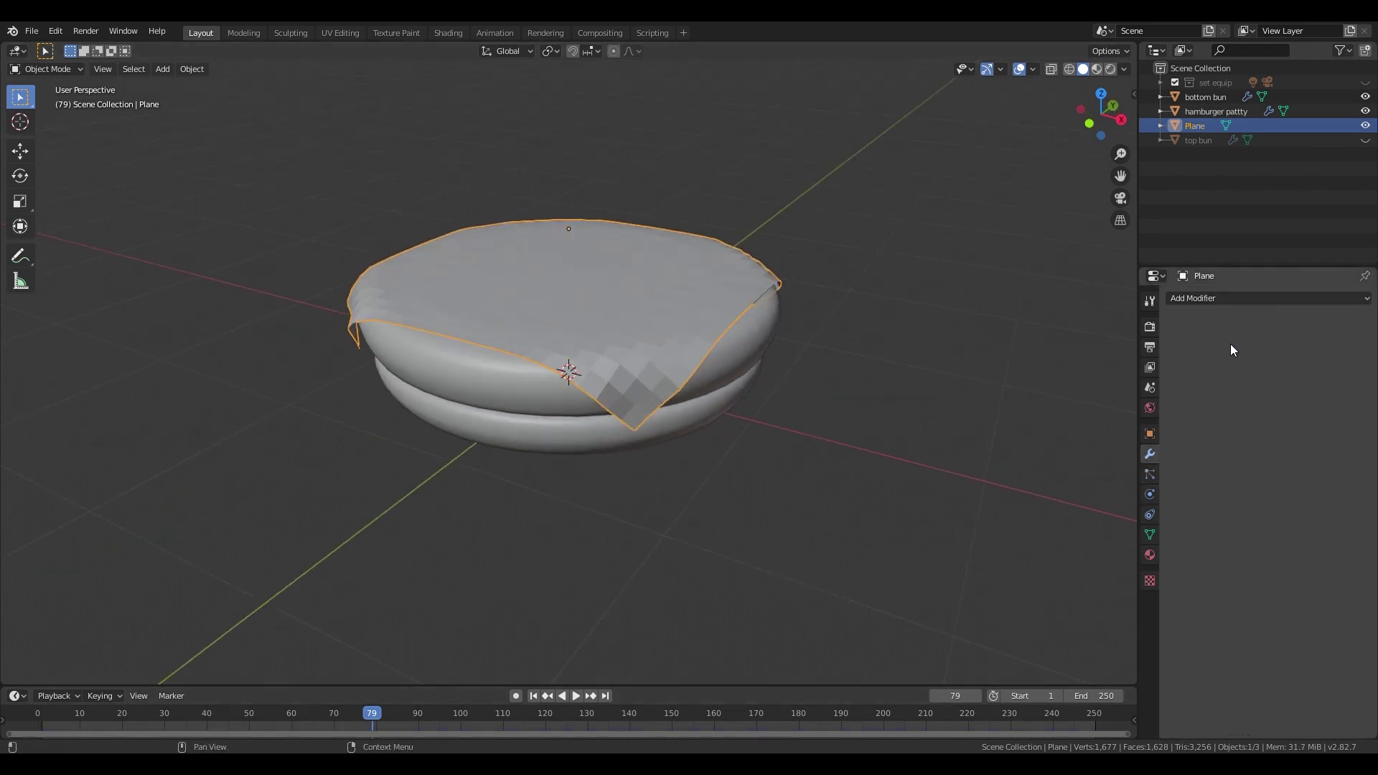
{"action": "left_click", "coordinate": [1235, 299]}
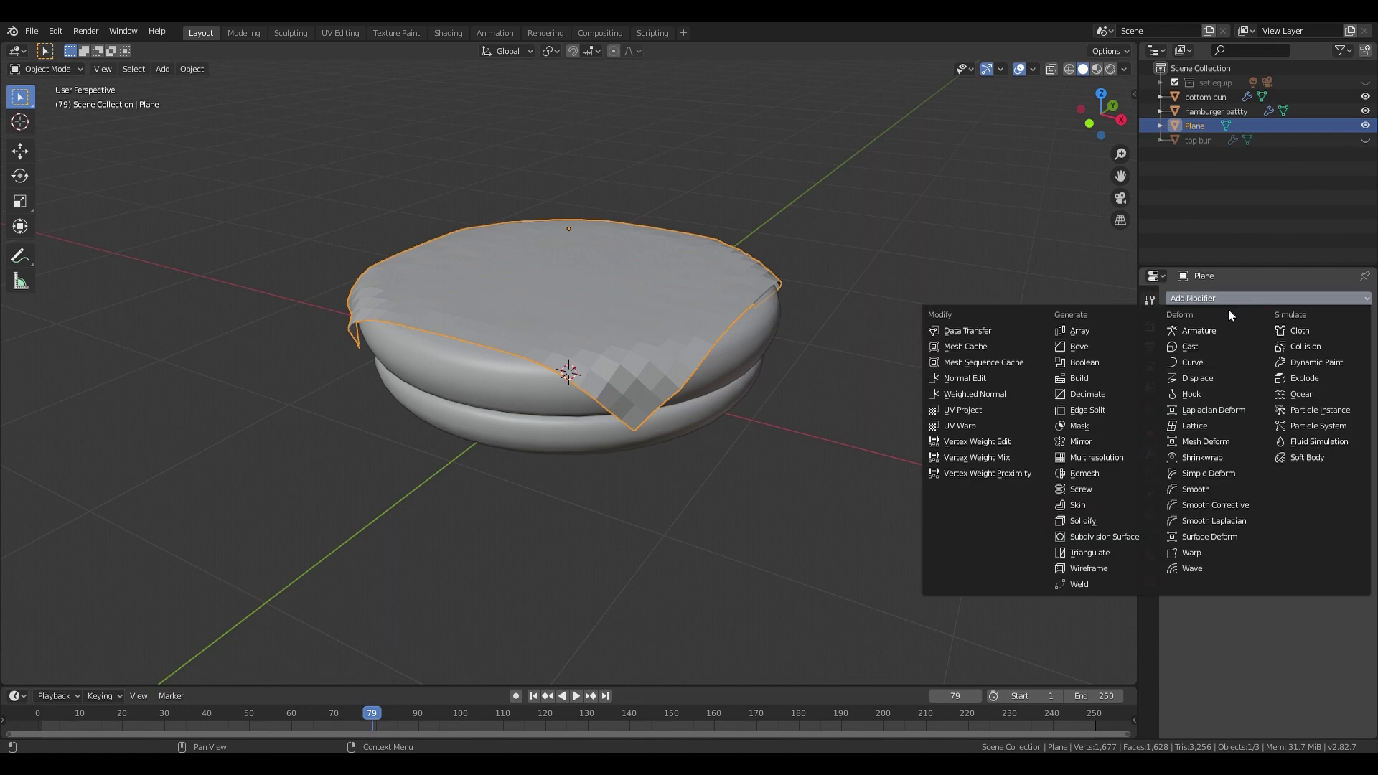
{"action": "left_click", "coordinate": [1140, 537]}
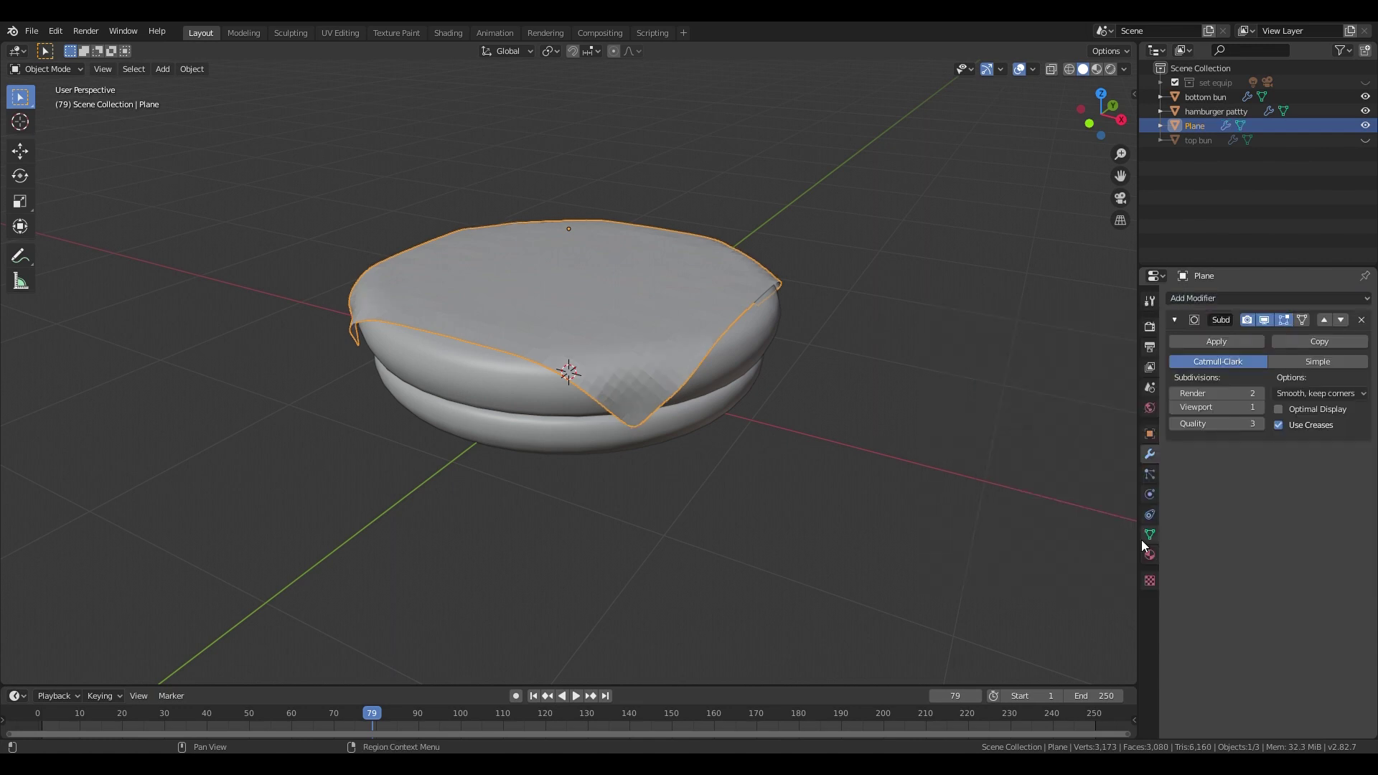
{"action": "left_click", "coordinate": [1259, 406]}
- Add a Solidify modifier above the Subdivision Surface modifier and set its thickness to 0.04 m
{"action": "left_click", "coordinate": [1198, 298]}
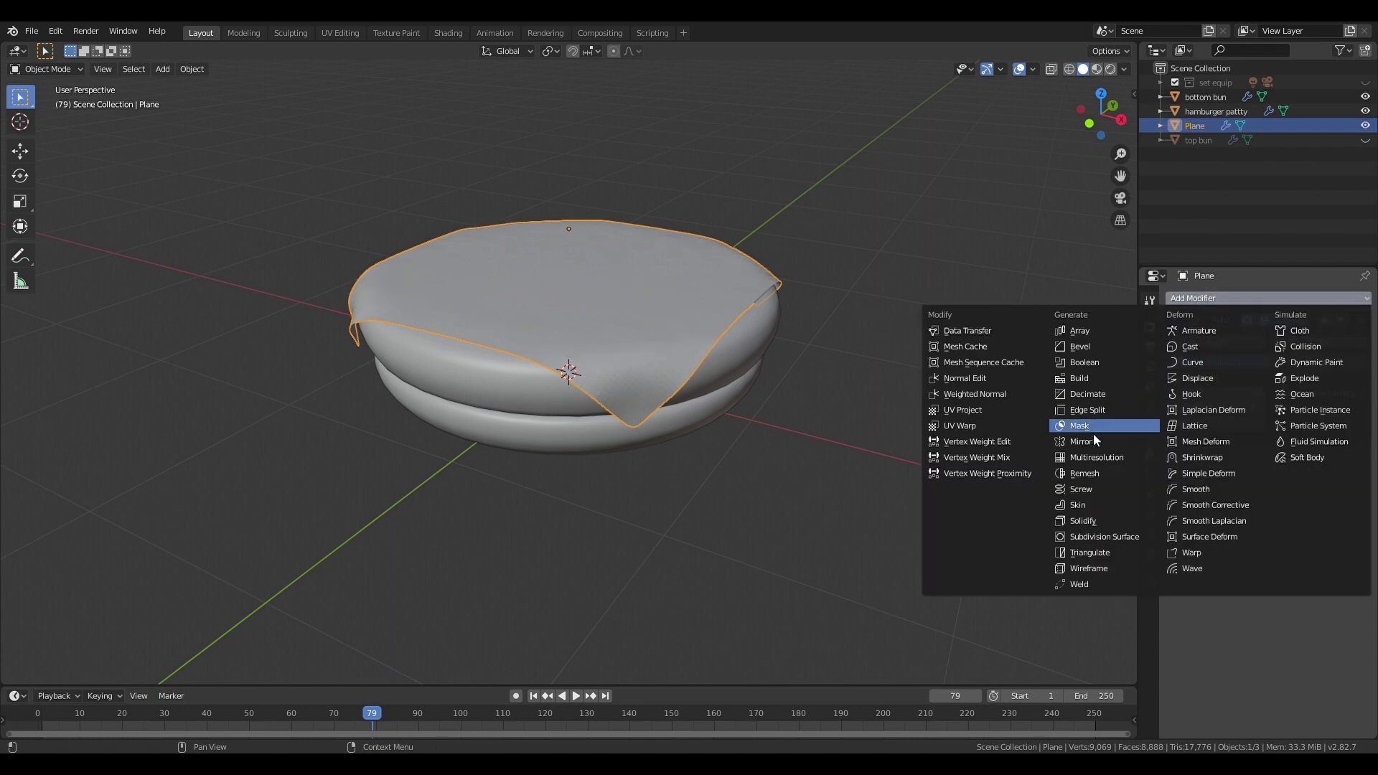
{"action": "left_click", "coordinate": [1099, 518]}
{"action": "left_click", "coordinate": [1340, 319]}
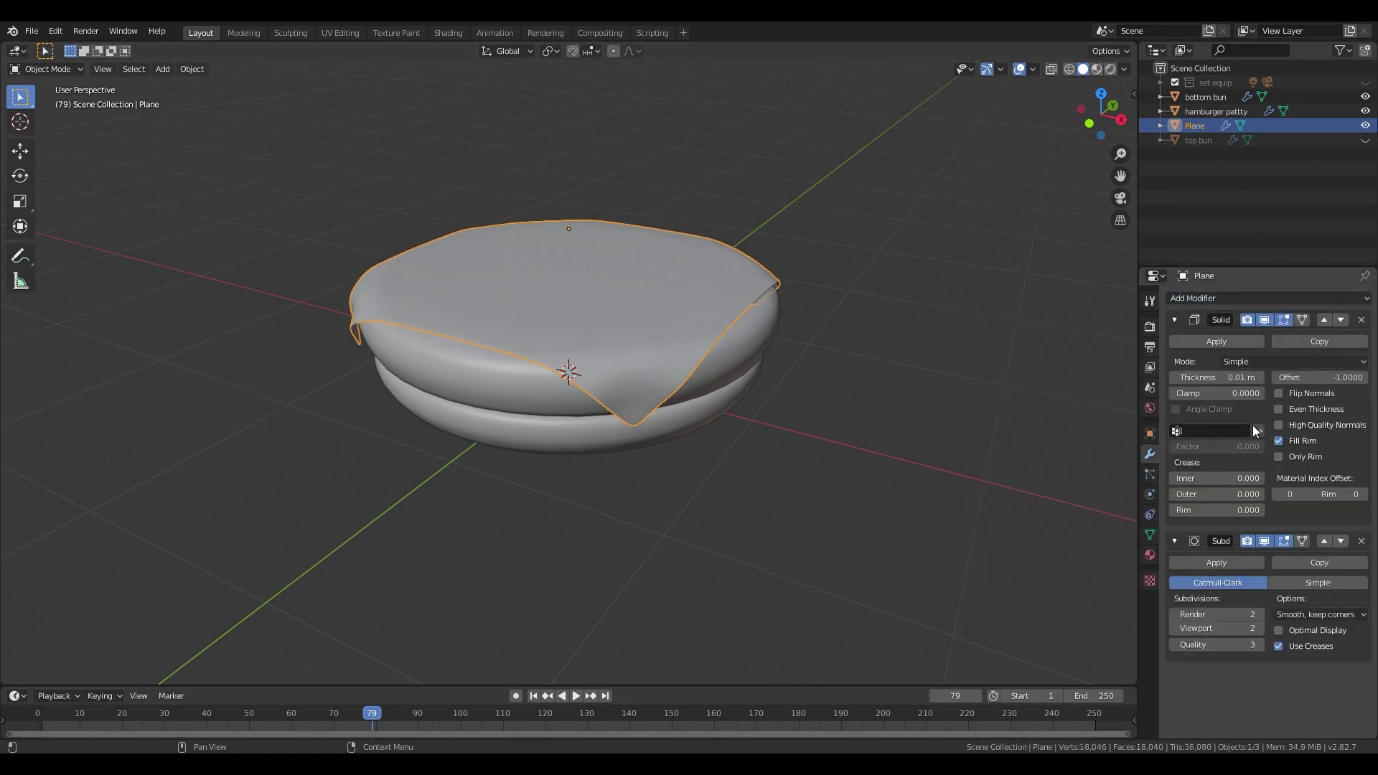
{"action": "middle_click_drag", "start_coordinate": [811, 420], "coordinate": [857, 384]}
{"action": "left_click", "coordinate": [1264, 379]}
{"action": "left_click", "coordinate": [1263, 379]}
{"action": "left_click", "coordinate": [1263, 379]}
- Raise the draped plane slightly along Z and shade it smooth
{"action": "middle_click_drag", "start_coordinate": [709, 270], "coordinate": [705, 288]}
{"action": "key", "text": "g"}
{"action": "key", "text": "z"}
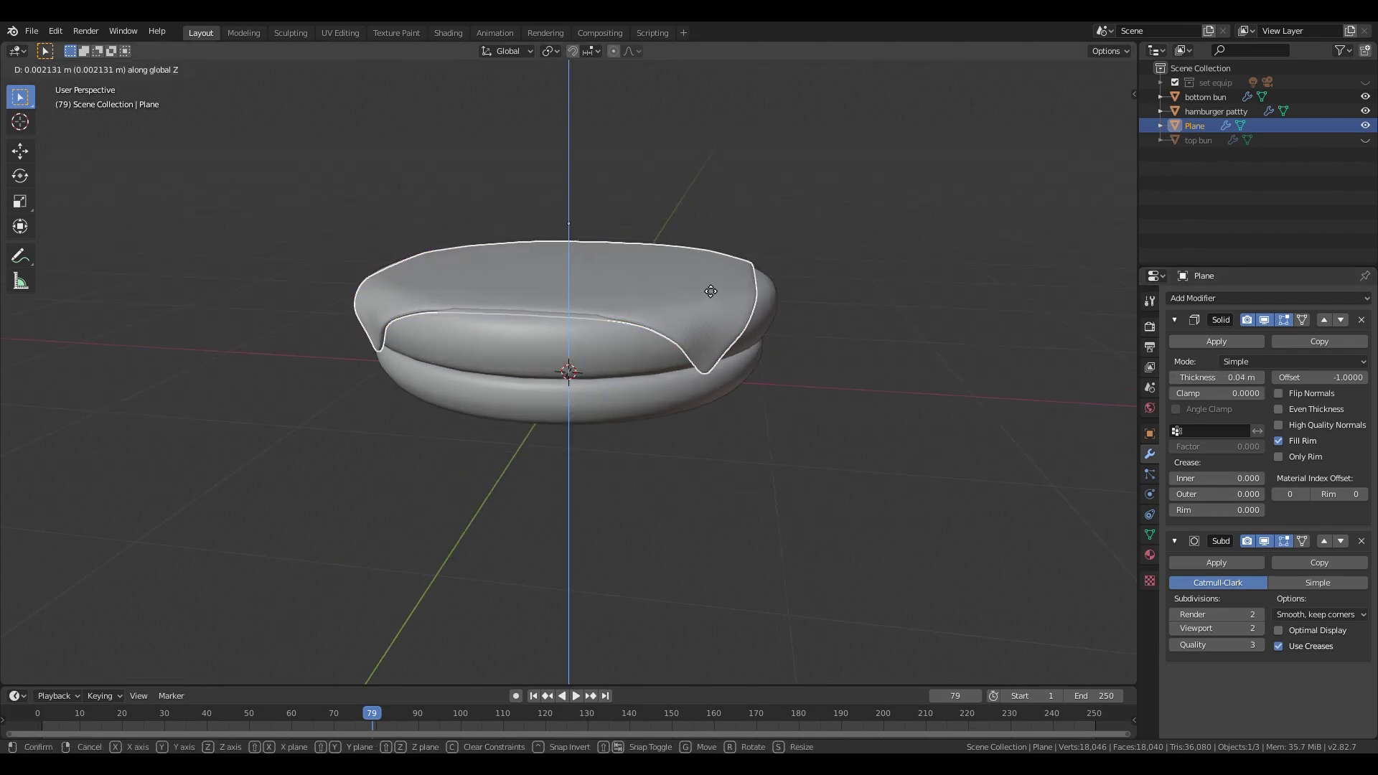
{"action": "left_click", "coordinate": [713, 260]}
{"action": "mouse_move", "coordinate": [920, 331]}
{"action": "middle_mouse_down"}
{"action": "mouse_move", "coordinate": [906, 347]}
{"action": "mouse_move", "coordinate": [762, 351]}
{"action": "mouse_move", "coordinate": [908, 340]}
{"action": "middle_mouse_up"}
{"action": "right_click", "coordinate": [615, 295]}
{"action": "middle_click_drag", "start_coordinate": [700, 398], "coordinate": [813, 389]}
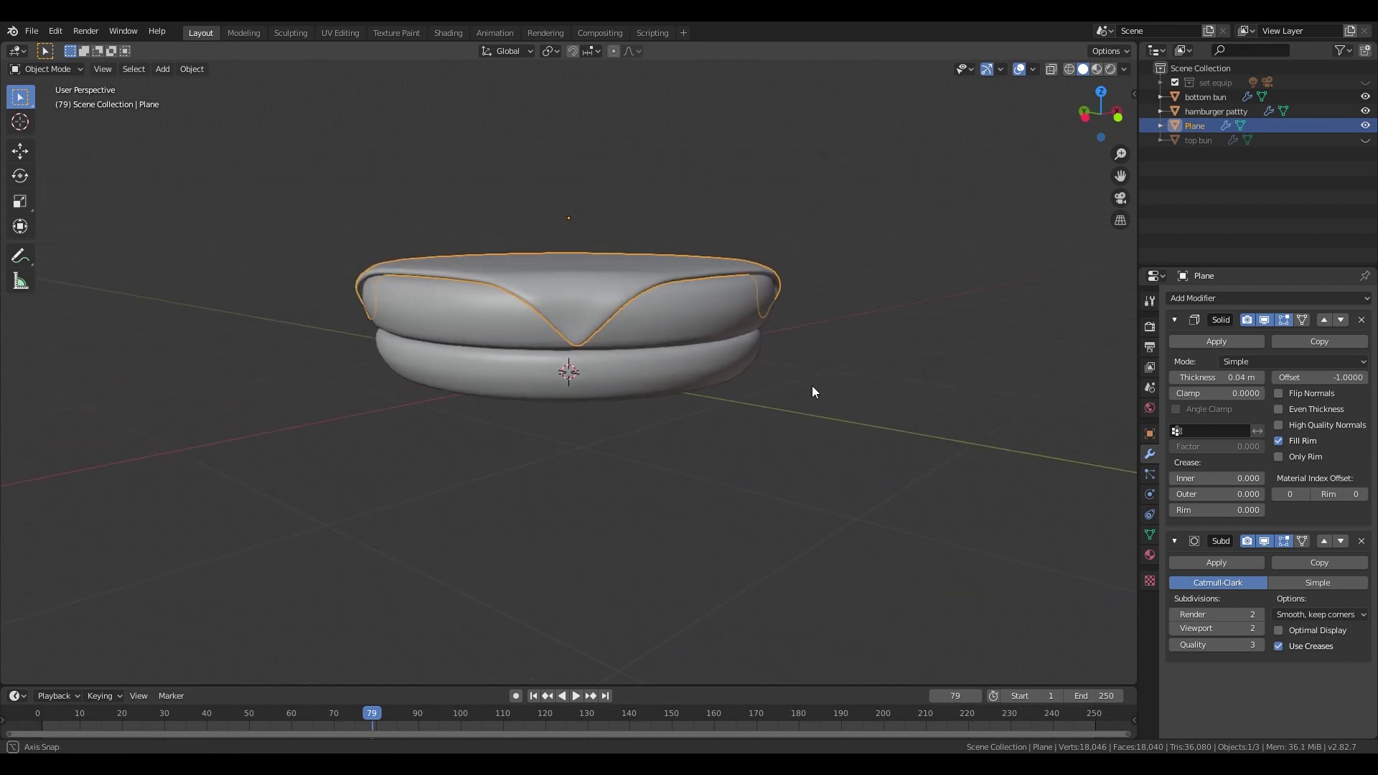
- Set the draped plane's origin to its geometry and snap the 3D cursor to it
{"action": "middle_click_drag", "start_coordinate": [714, 177], "coordinate": [635, 259]}
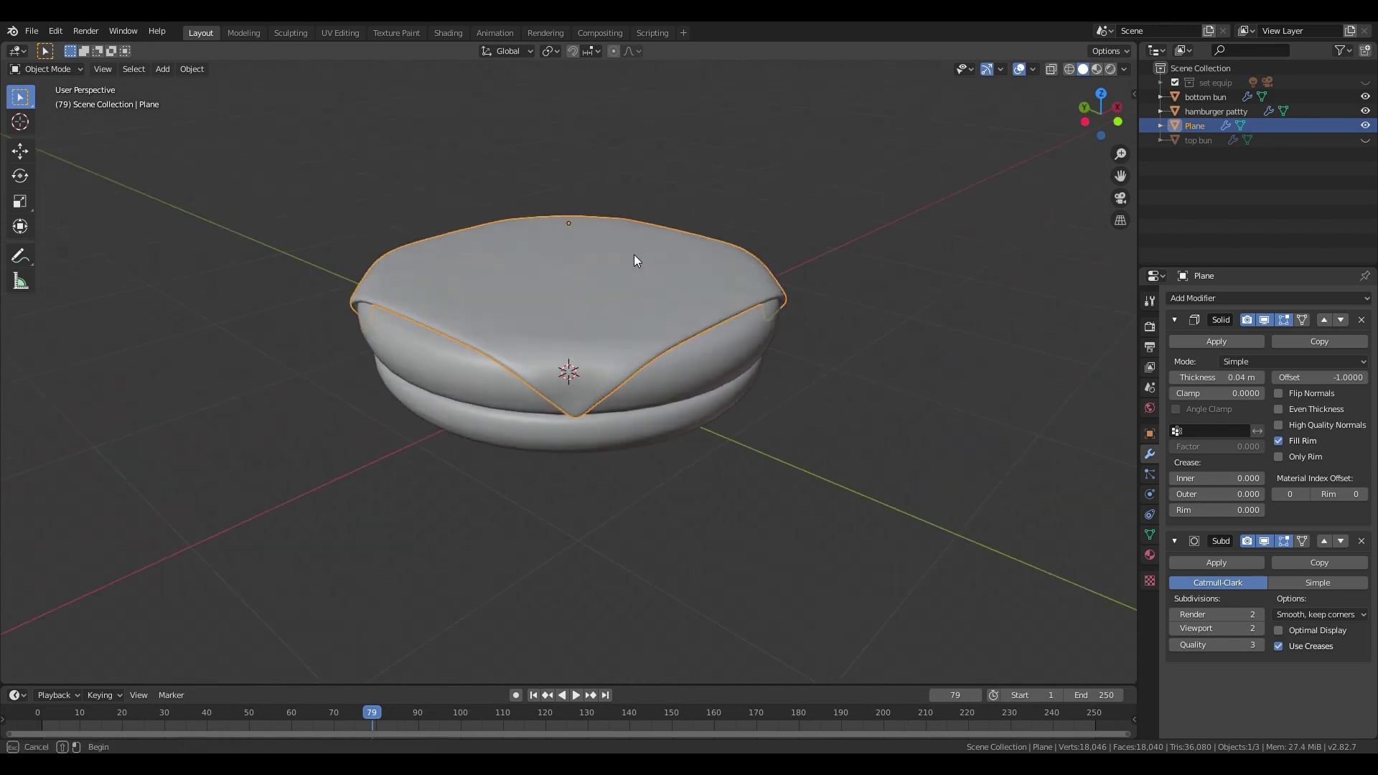
{"action": "left_click", "coordinate": [192, 69]}
{"action": "mouse_move", "coordinate": [214, 99]}
{"action": "left_click", "coordinate": [372, 118]}
- Add a mesh circle with 18 vertices at the 3D cursor
{"action": "key", "text": "shift+a"}
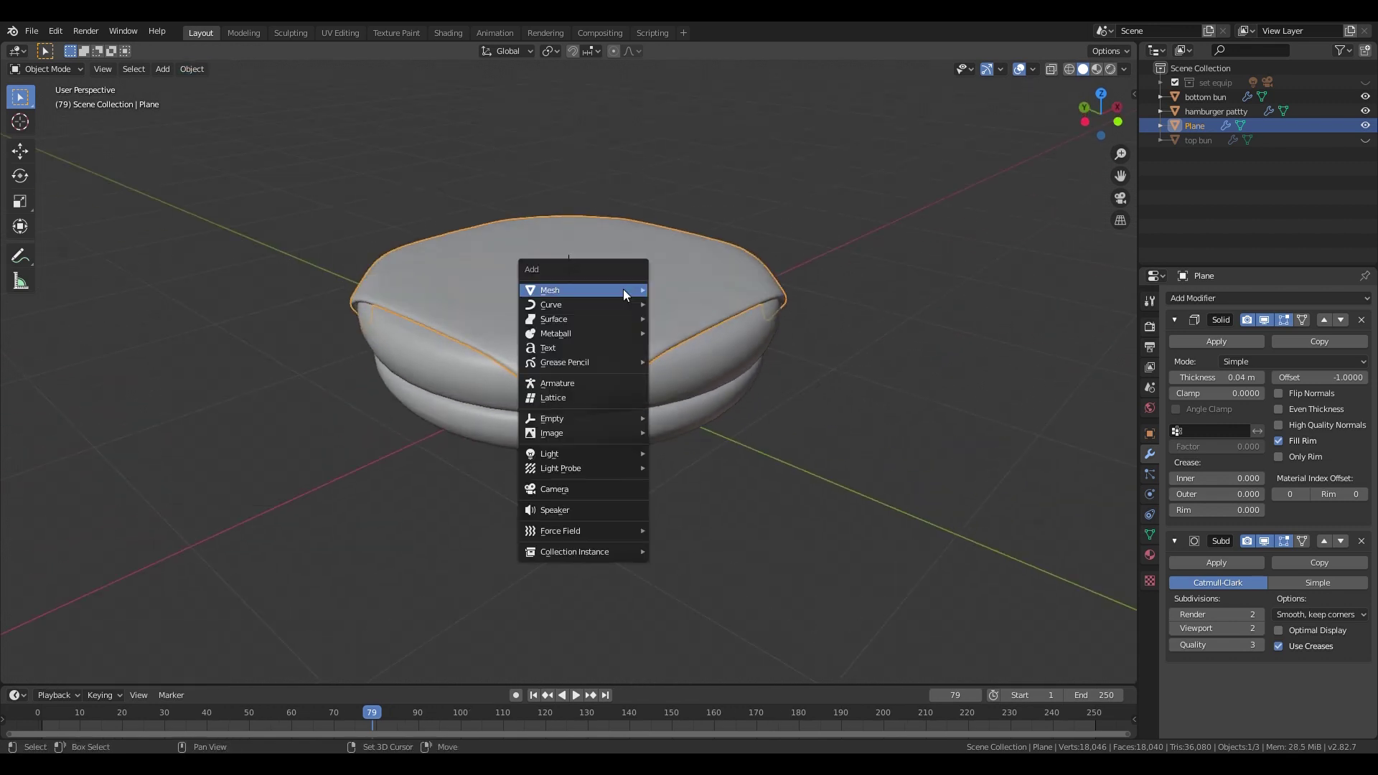
{"action": "mouse_move", "coordinate": [623, 288]}
{"action": "left_click", "coordinate": [682, 319]}
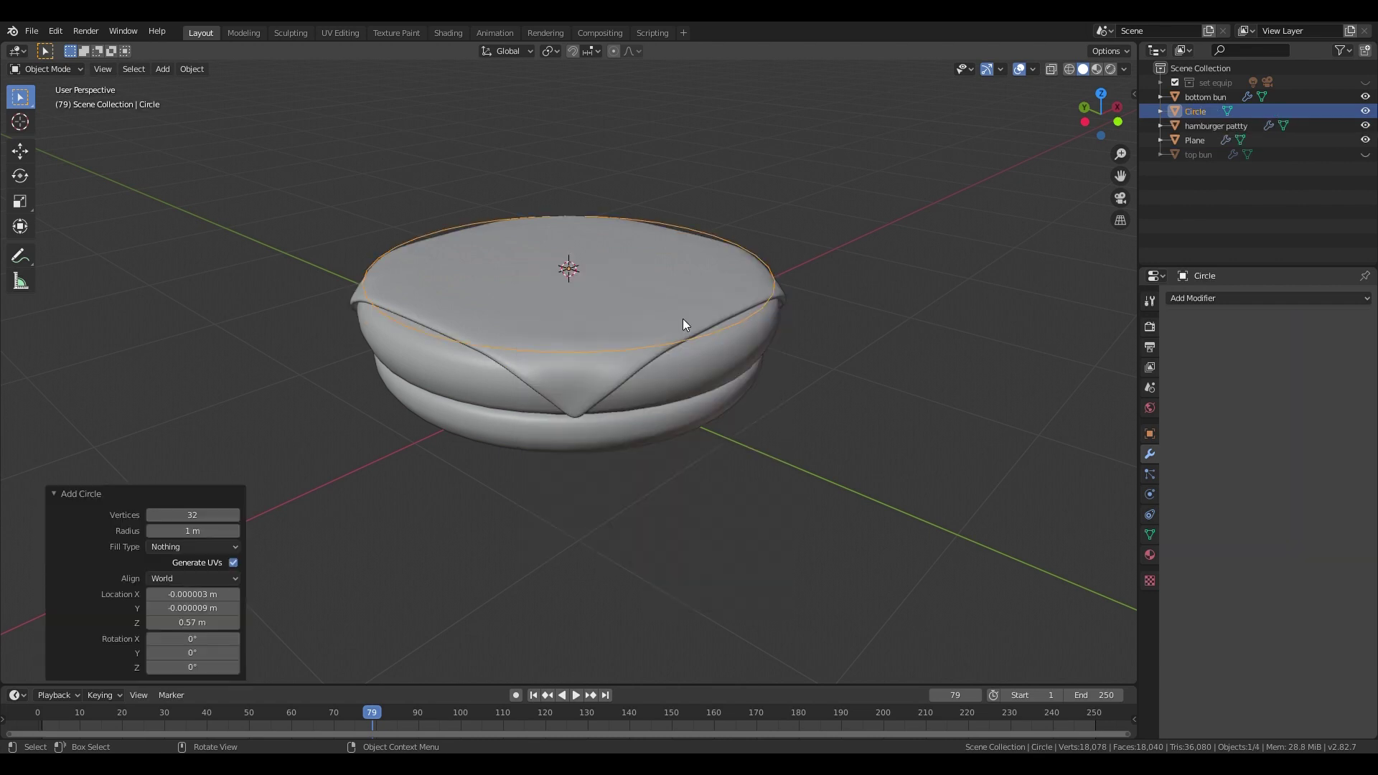
{"action": "left_click", "coordinate": [220, 517]}
{"action": "type", "text": "18"}
{"action": "key", "text": "Return"}
- Raise the circle about 0.5 m along Z above the cheese, shrink it and apply its scale
{"action": "key", "text": "g"}
{"action": "key", "text": "z"}
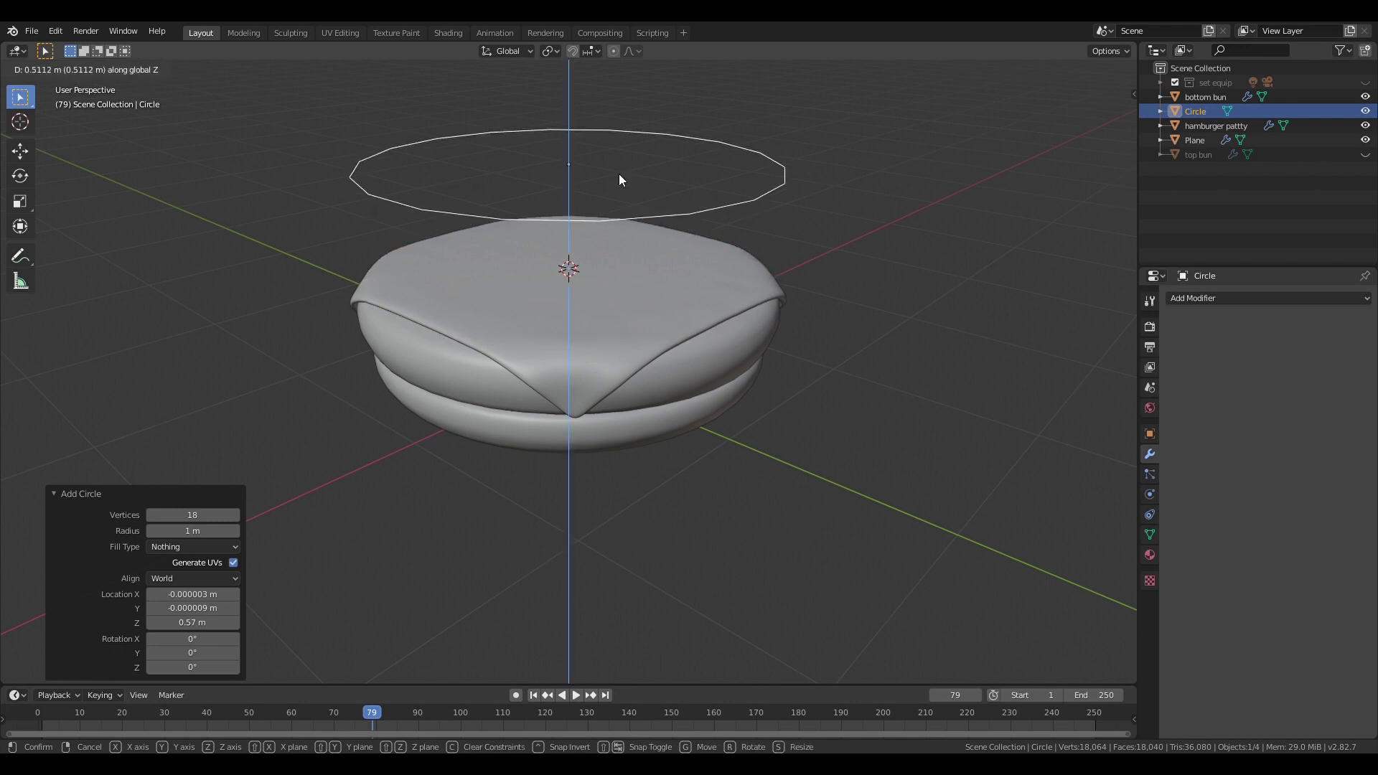
{"action": "left_click", "coordinate": [618, 173]}
{"action": "key", "text": "s"}
{"action": "left_click", "coordinate": [633, 181]}
{"action": "key", "text": "ctrl+a"}
{"action": "key", "text": "s"}
{"action": "middle_click_drag", "start_coordinate": [623, 132], "coordinate": [618, 240]}
{"action": "scroll", "coordinate": [603, 175], "scroll_direction": "up", "scroll_amount": 1}
- Fill the circle and extrude the face upward into a thin disc
{"action": "key", "text": "Tab"}
{"action": "key", "text": "f"}
{"action": "scroll", "coordinate": [626, 321], "scroll_direction": "up", "scroll_amount": 2}
{"action": "key", "text": "e"}
{"action": "left_click", "coordinate": [606, 257]}
- Inset the disc's top face to a small central circle and add 6 centred loop cuts to the ring around it
{"action": "key", "text": "i"}
{"action": "left_click", "coordinate": [621, 240]}
{"action": "key", "text": "s"}
{"action": "left_click", "coordinate": [609, 236]}
{"action": "key", "text": "ctrl+r"}
{"action": "scroll", "coordinate": [607, 240], "scroll_direction": "up", "scroll_amount": 5}
{"action": "left_click", "coordinate": [607, 239]}
{"action": "right_click", "coordinate": [607, 240]}
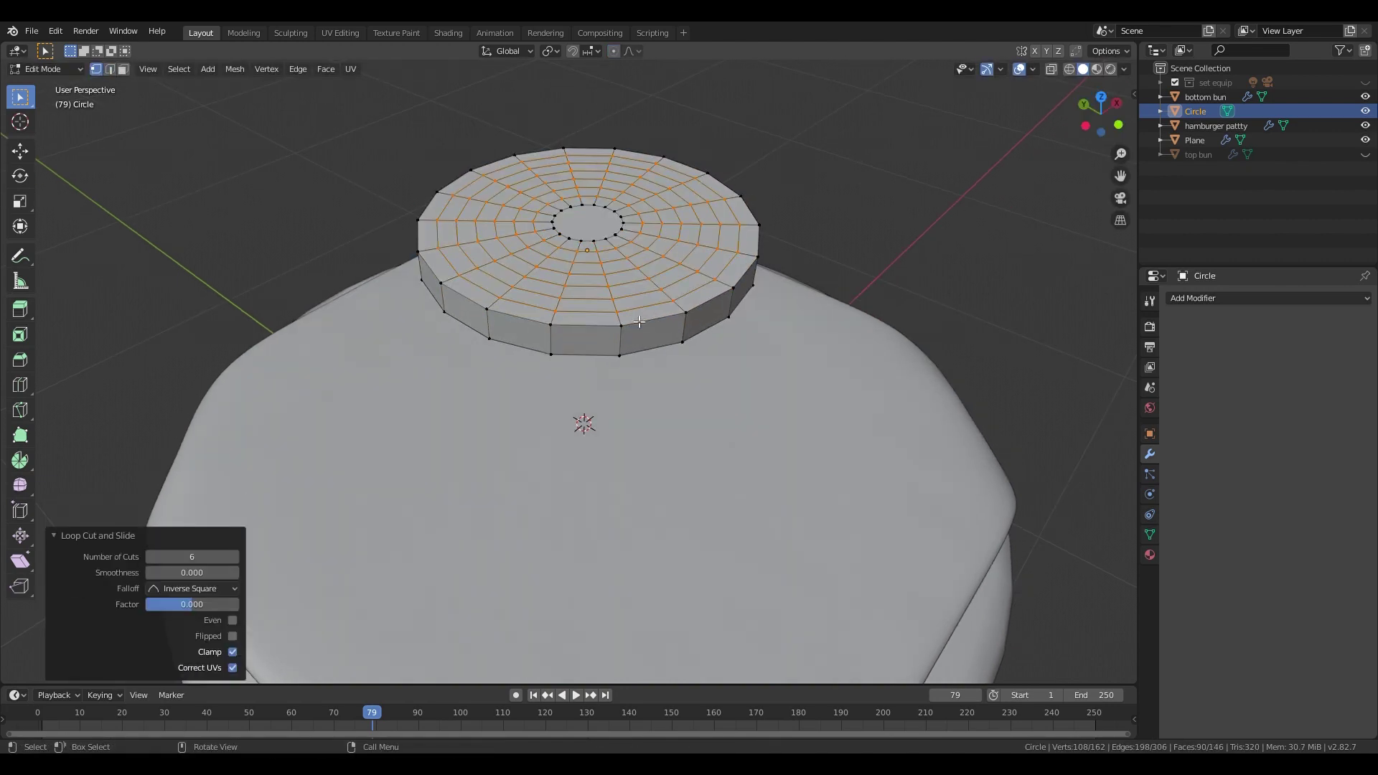
- Select the wedge-pattern faces on the disc's top and create a material named tomato inner1
{"action": "middle_click_drag", "start_coordinate": [603, 238], "coordinate": [596, 252]}
{"action": "middle_click_drag", "start_coordinate": [595, 252], "coordinate": [597, 335], "text": "shift"}
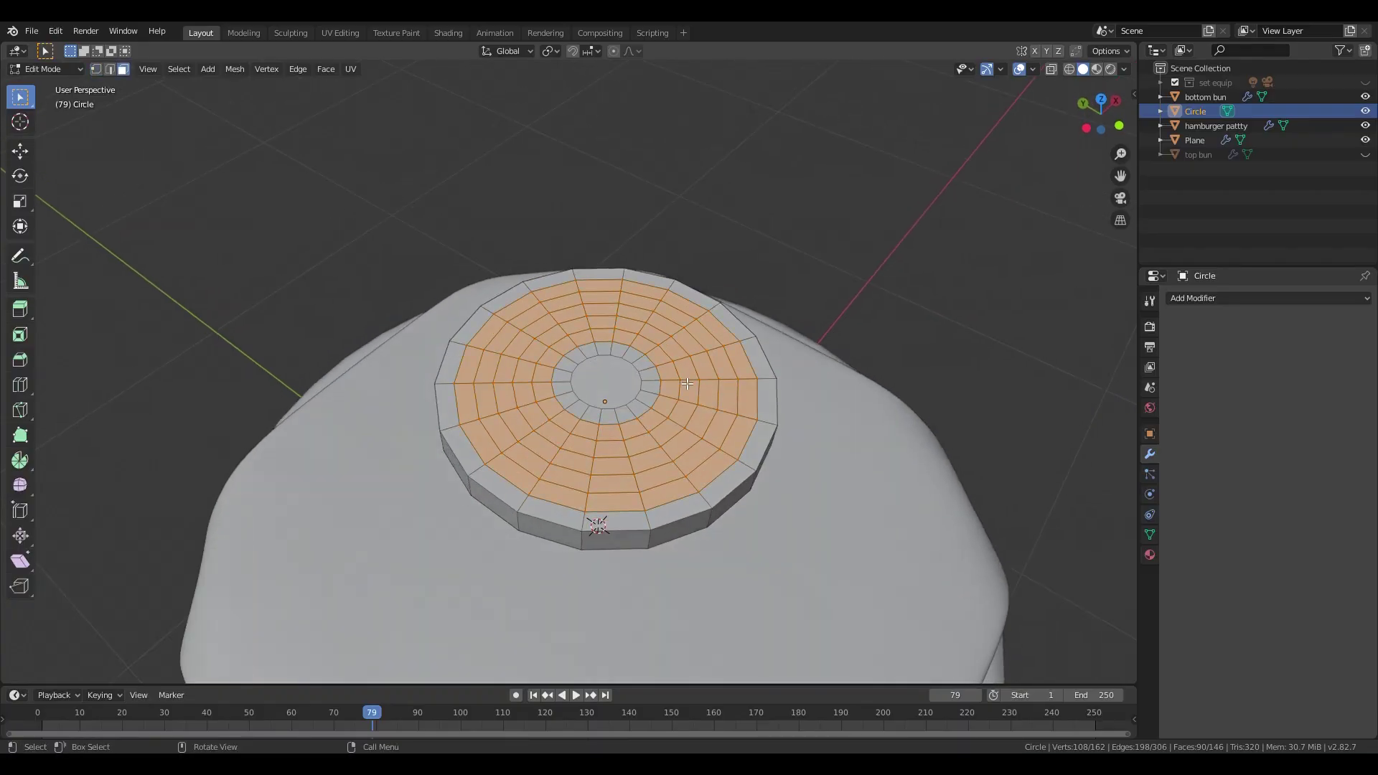
{"action": "key", "text": "c"}
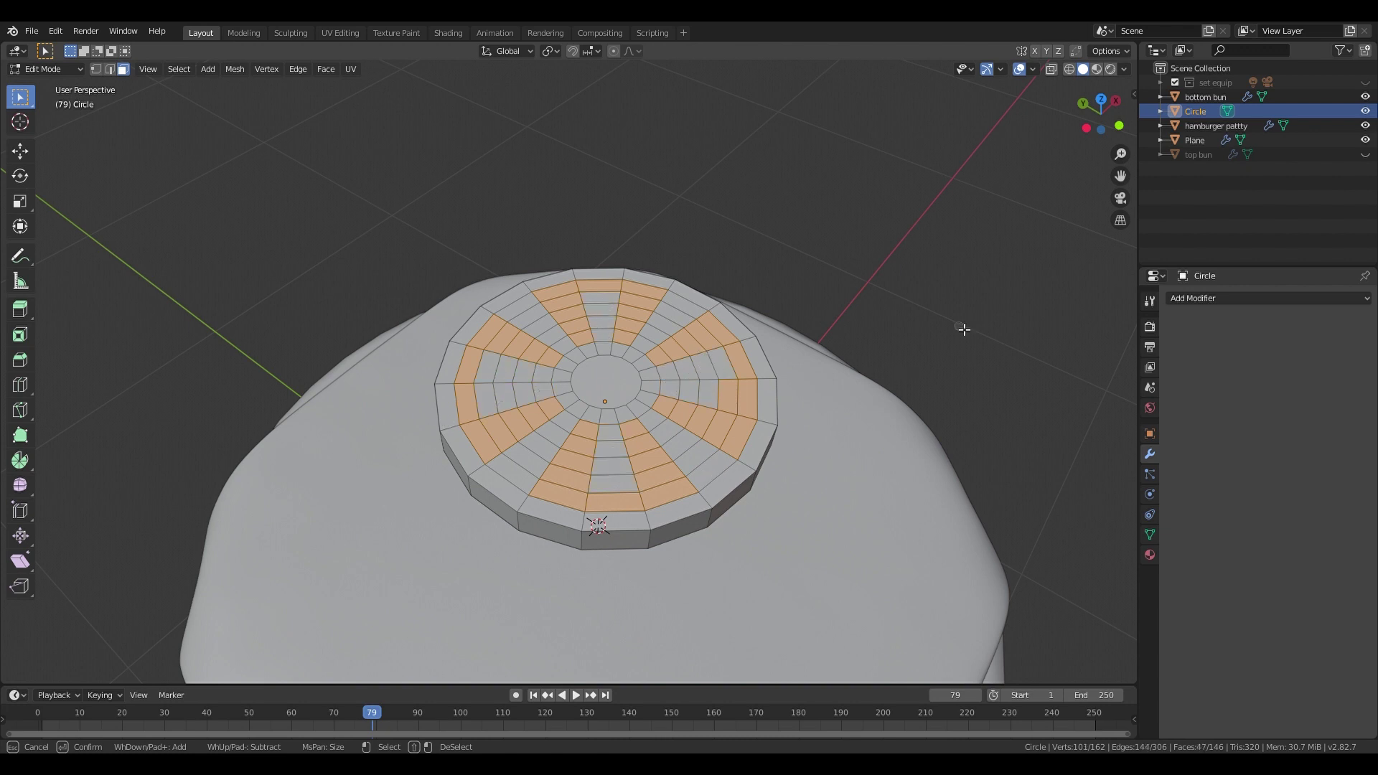
{"action": "left_click", "coordinate": [1149, 555]}
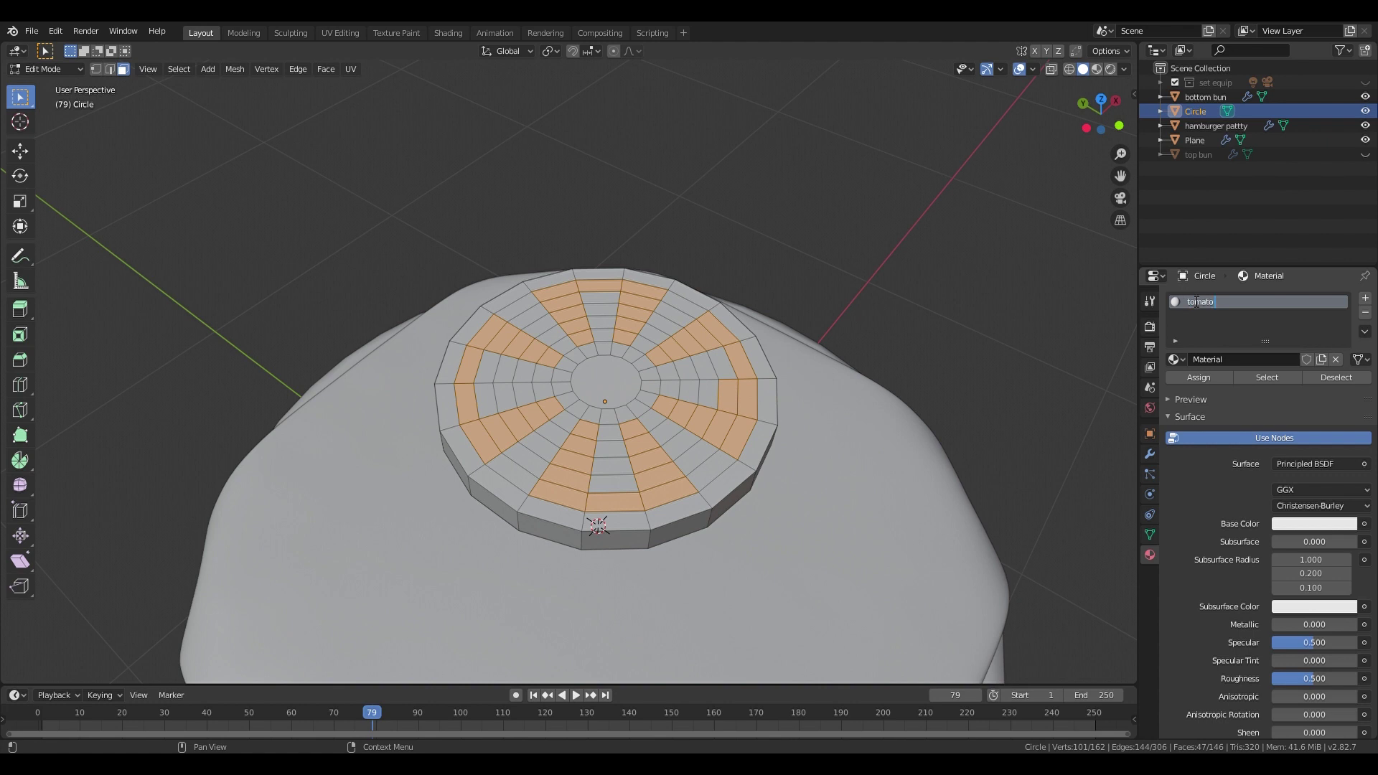
{"action": "key", "text": "Return"}
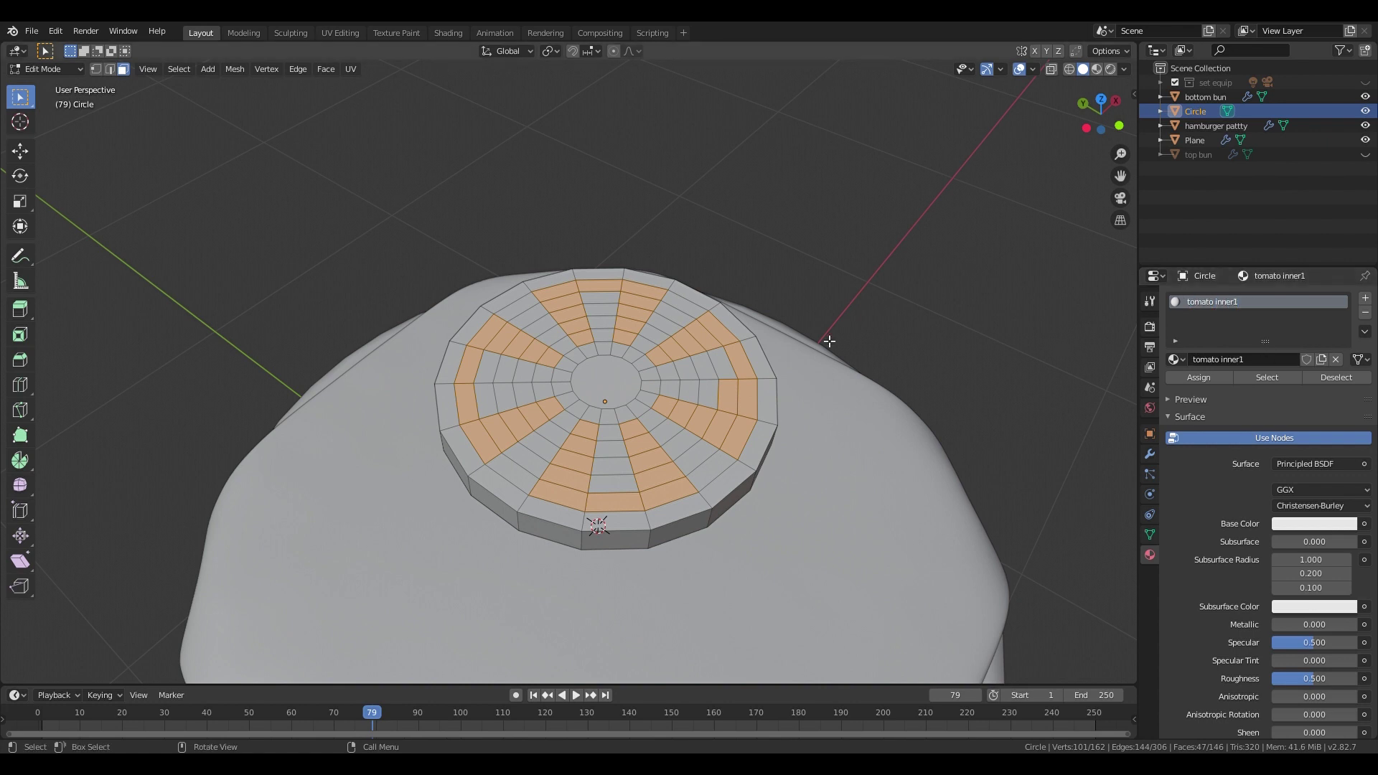
- Add a second material named tomato inner2 to the disc
{"action": "left_click", "coordinate": [1365, 298]}
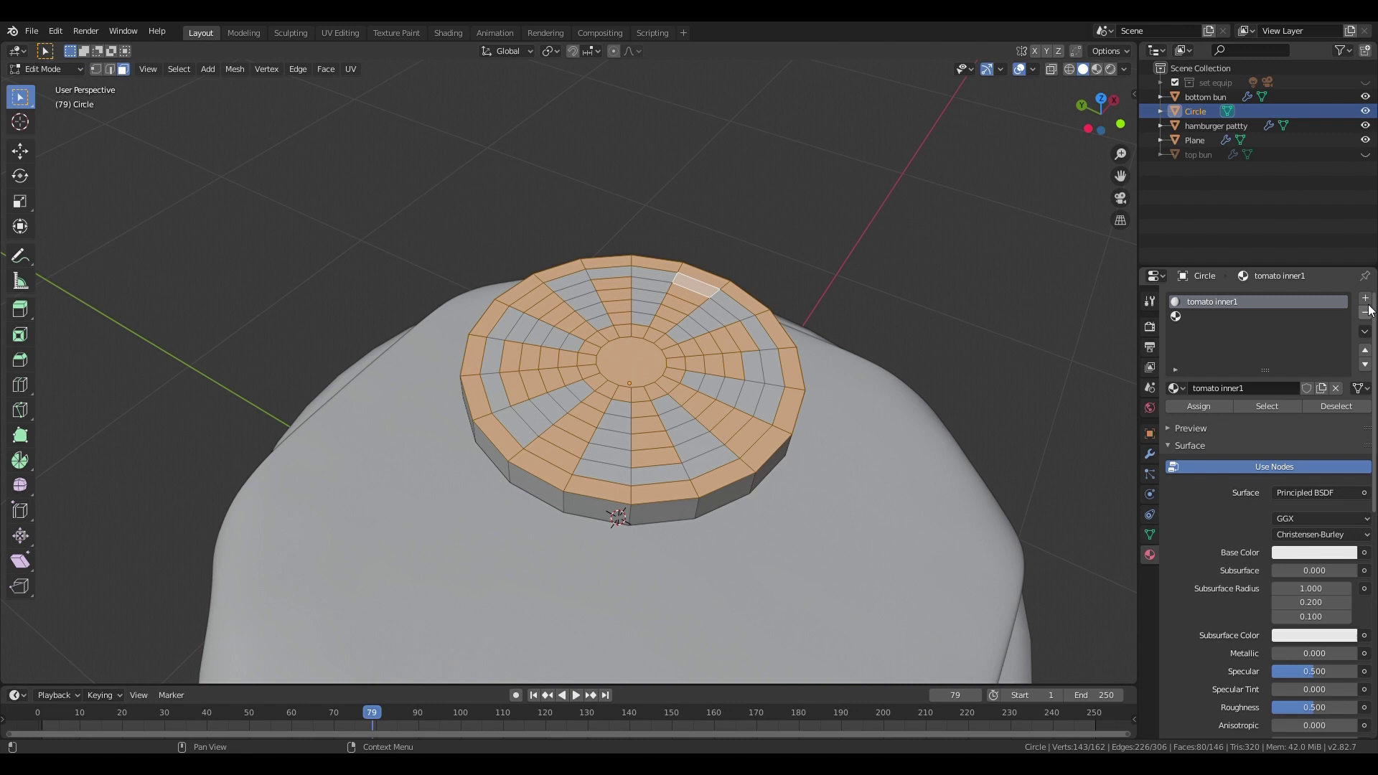
{"action": "left_click", "coordinate": [1245, 316]}
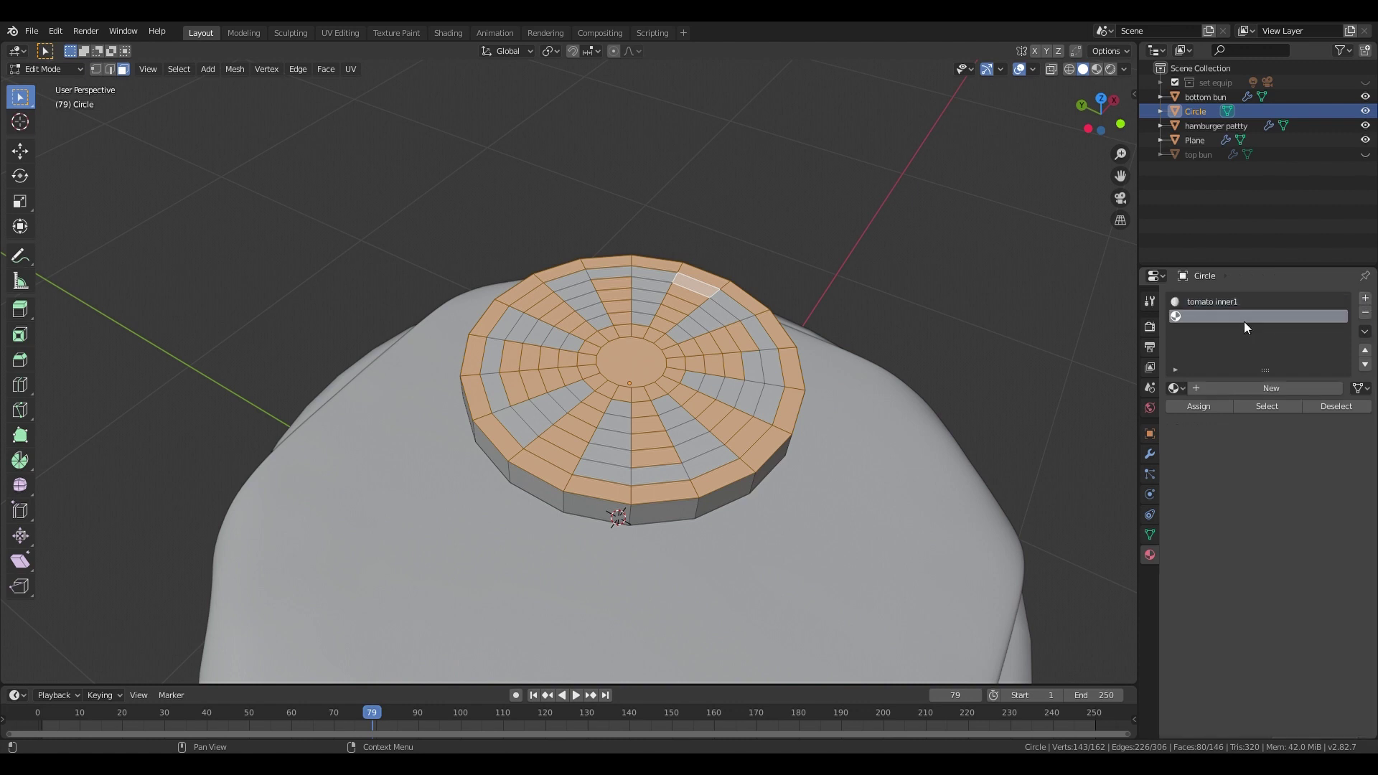
{"action": "left_click", "coordinate": [1253, 388]}
{"action": "double_click", "coordinate": [1206, 316]}
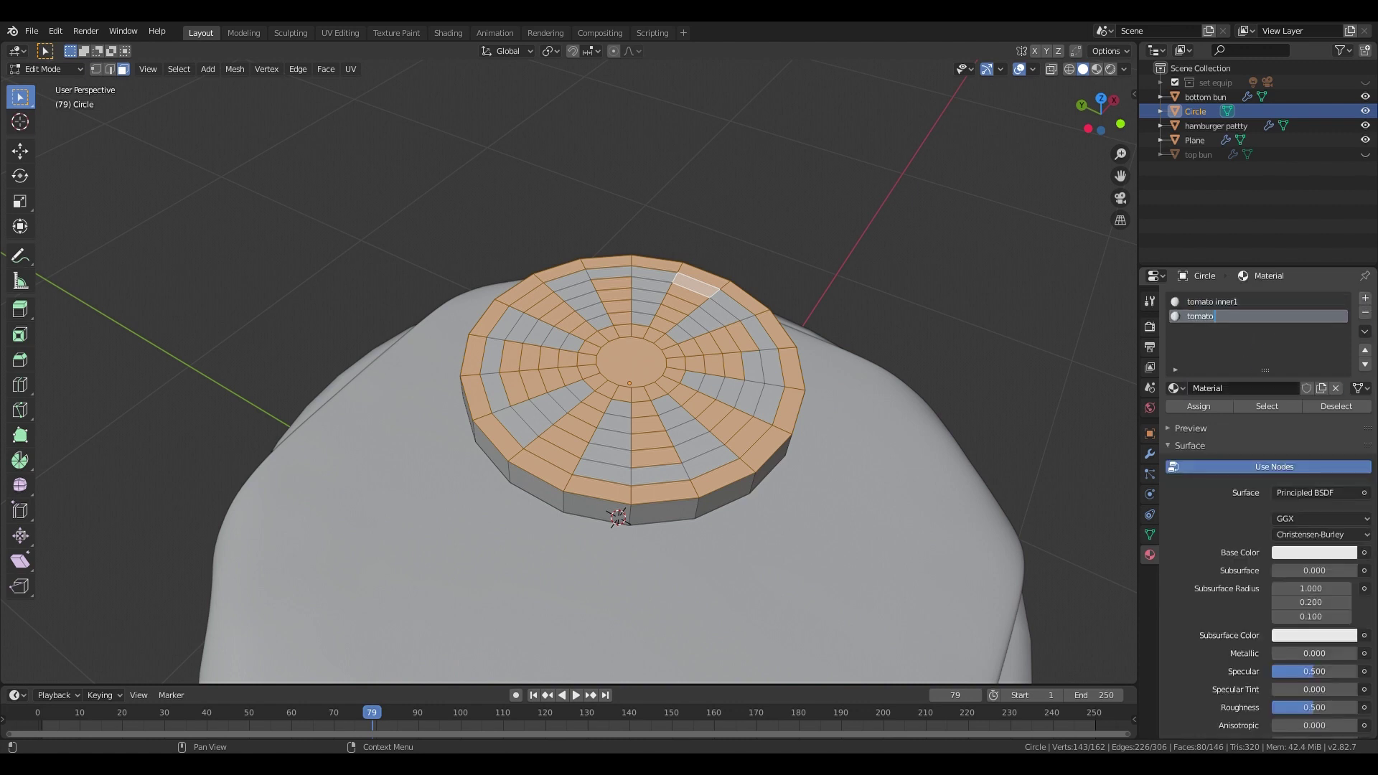
{"action": "type", "text": "tomato inner2"}
{"action": "key", "text": "Return"}
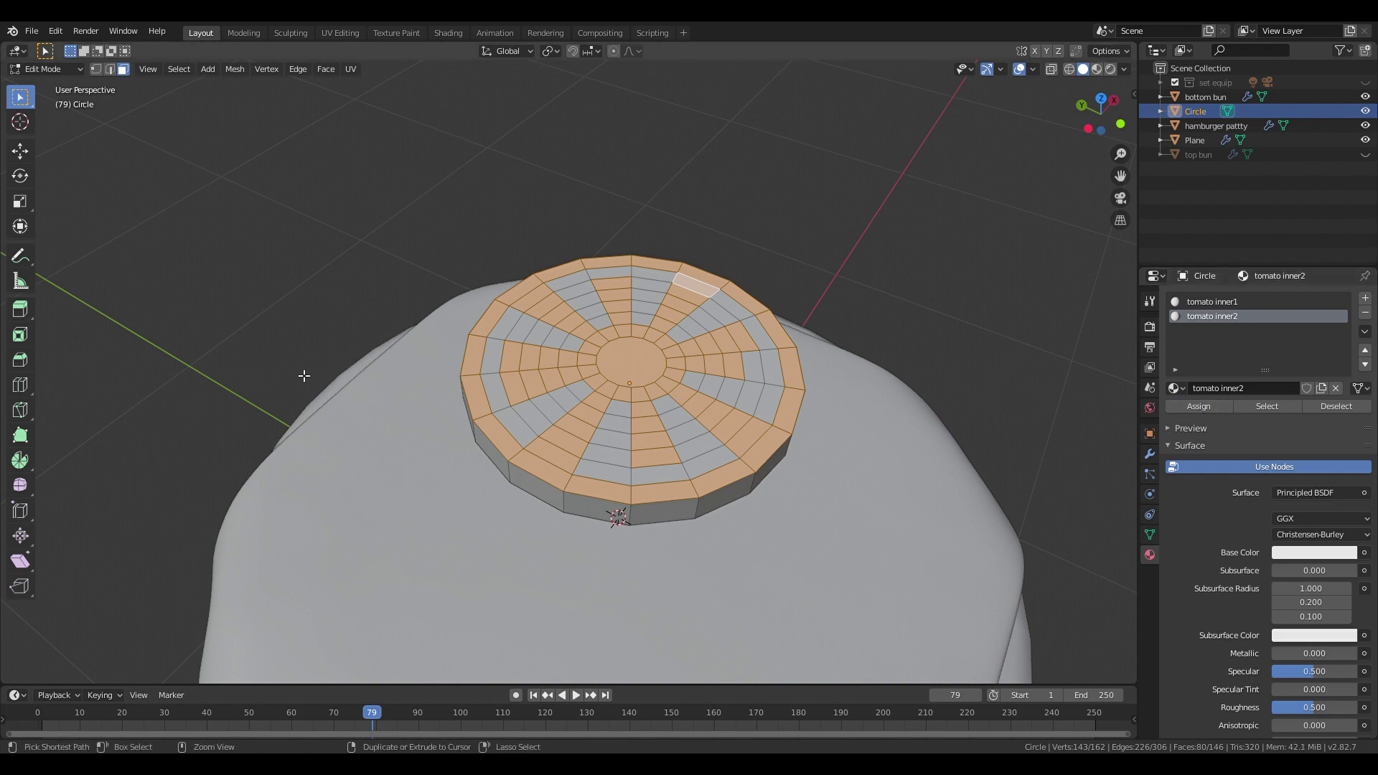
- Invert the face selection, deselect the side and bottom faces, and assign tomato inner1 to the wedge faces
{"action": "key", "text": "ctrl+i"}
{"action": "middle_click_drag", "start_coordinate": [757, 497], "coordinate": [761, 436]}
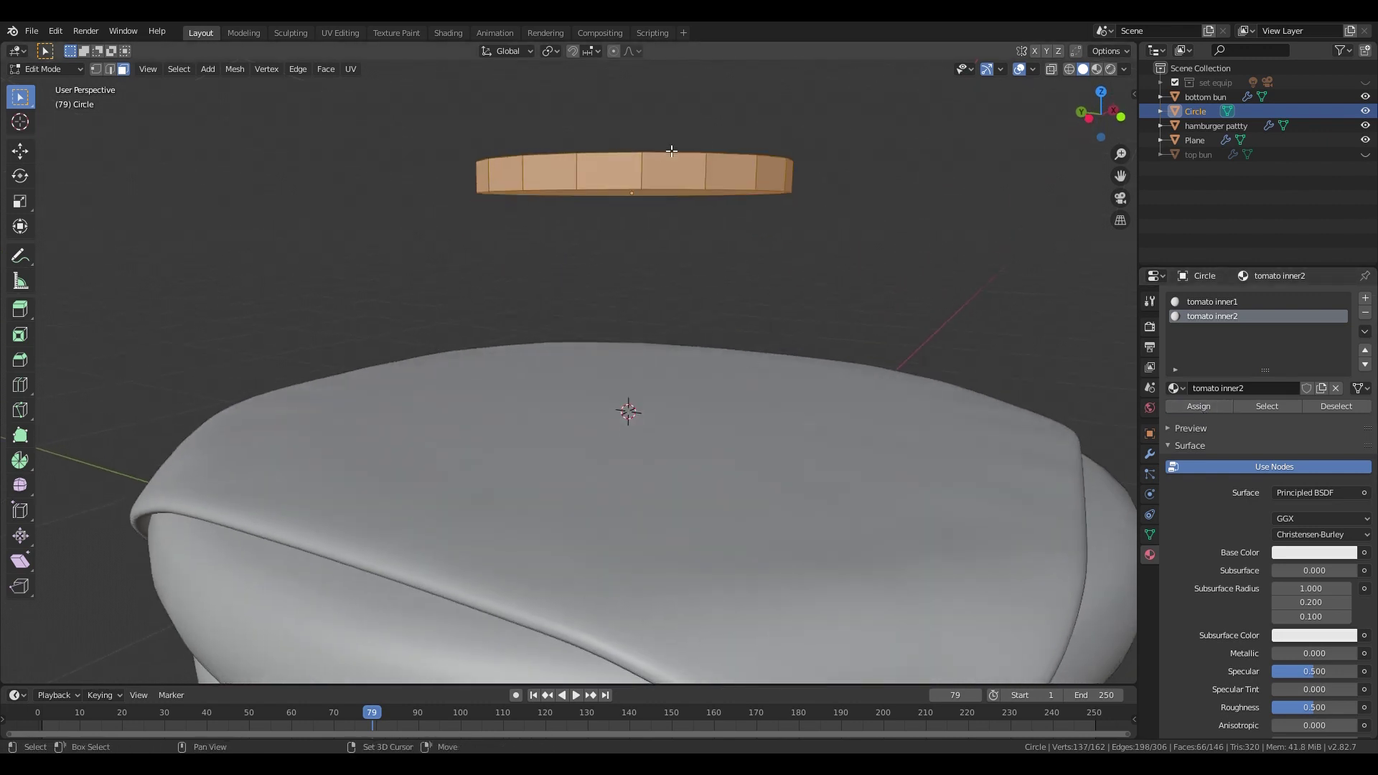
{"action": "left_click", "coordinate": [644, 179], "text": "alt+shift"}
{"action": "left_click", "coordinate": [651, 192], "text": "shift"}
{"action": "middle_click_drag", "start_coordinate": [698, 132], "coordinate": [699, 180]}
{"action": "left_click", "coordinate": [1197, 406]}
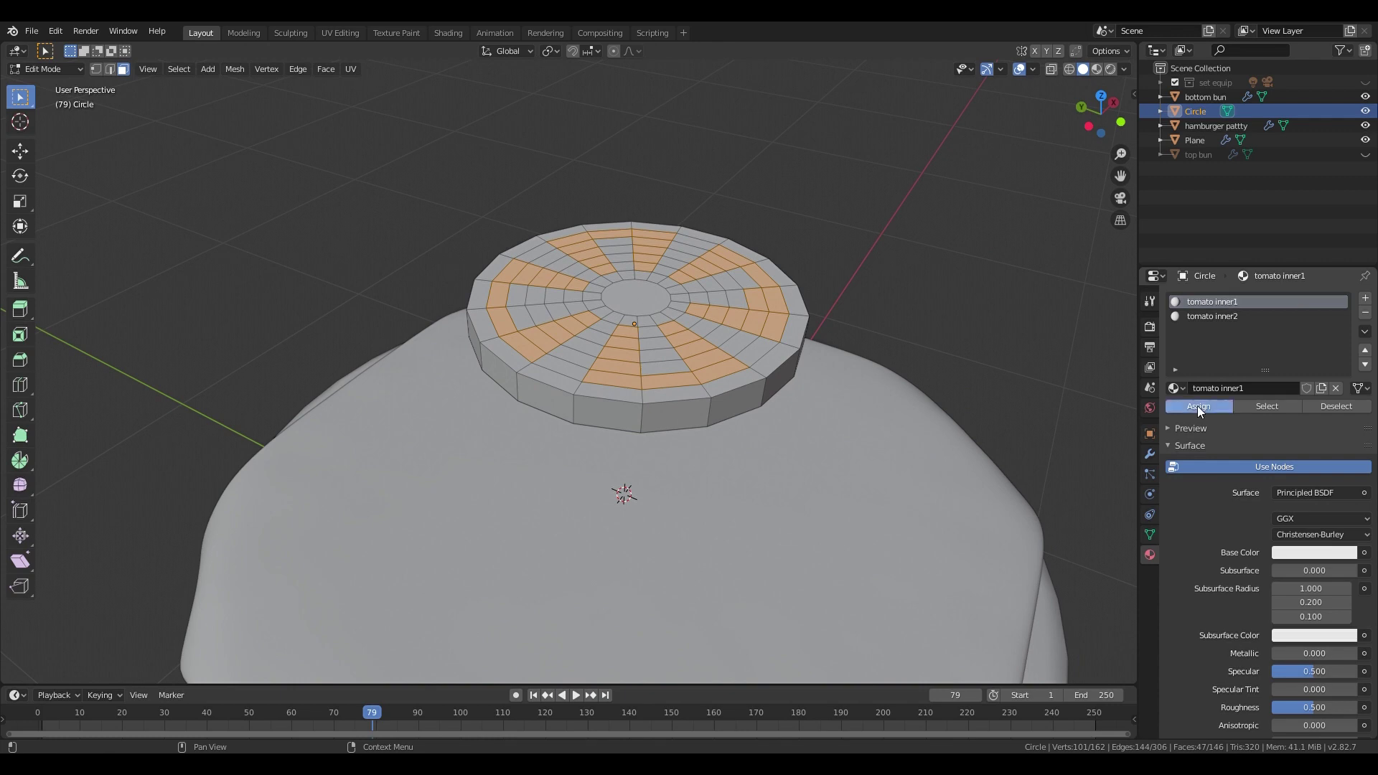
- Clear the selection and select the disc's bottom face
{"action": "middle_click_drag", "start_coordinate": [698, 398], "coordinate": [741, 124]}
{"action": "left_click", "coordinate": [739, 188]}
{"action": "middle_click_drag", "start_coordinate": [739, 188], "coordinate": [720, 122]}
{"action": "key", "text": "alt+a"}
{"action": "left_click", "coordinate": [720, 127]}
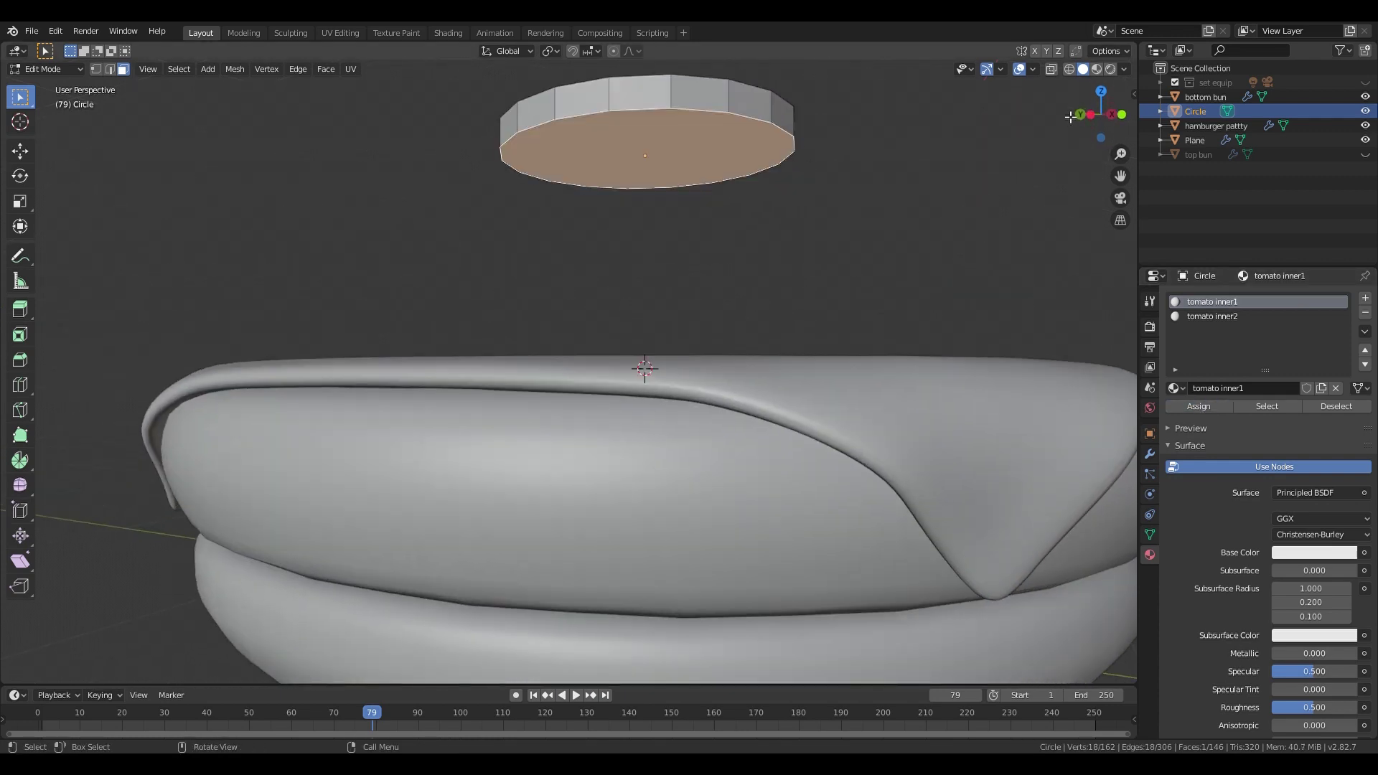
- Select the ring of side faces, create a third material named tomato edge and assign it to them
{"action": "middle_click_drag", "start_coordinate": [754, 221], "coordinate": [765, 257]}
{"action": "left_click", "coordinate": [765, 260]}
{"action": "left_click", "coordinate": [785, 259], "text": "alt"}
{"action": "left_click", "coordinate": [1365, 298]}
{"action": "left_click", "coordinate": [1244, 389]}
{"action": "double_click", "coordinate": [1226, 332]}
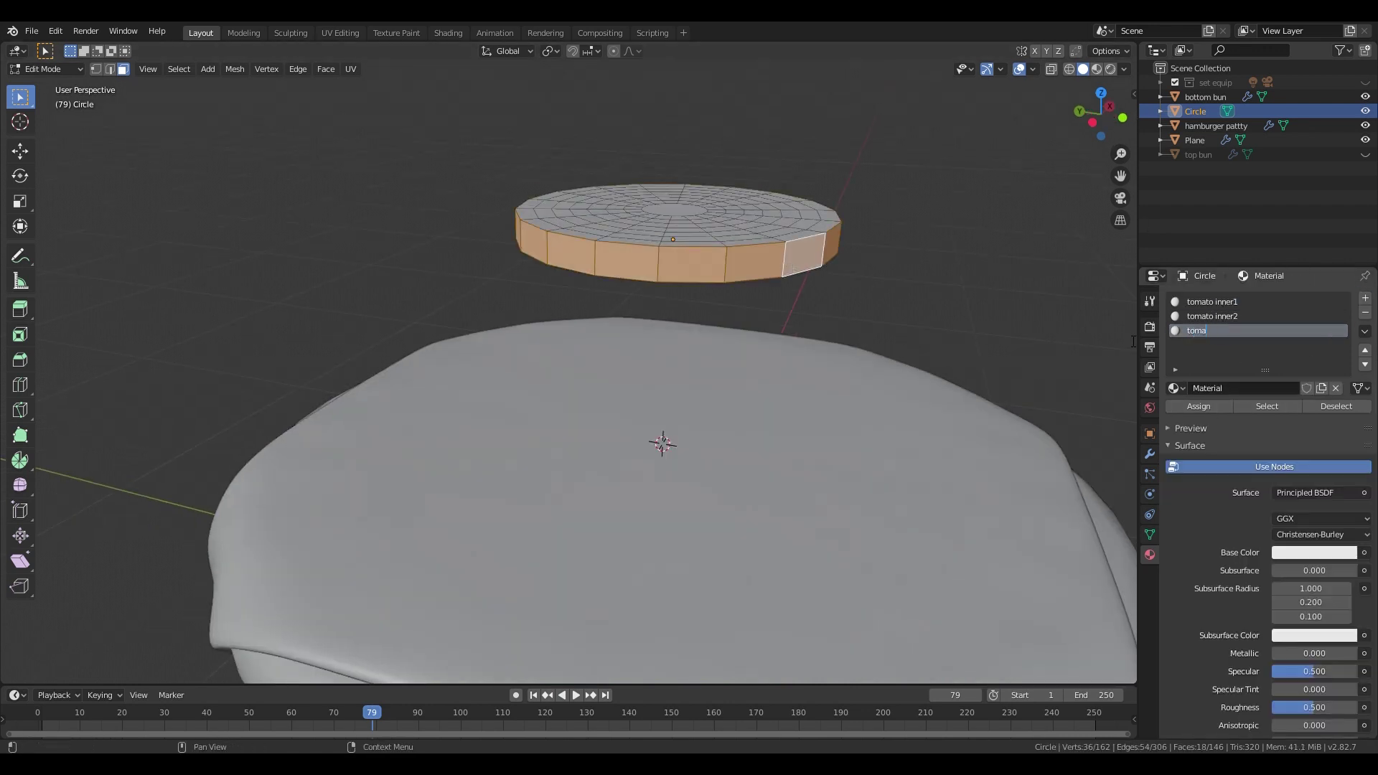
{"action": "key", "text": "Return"}
{"action": "left_click", "coordinate": [1181, 409]}
- Set the tomato edge base color to deep red and show the disc in material preview
{"action": "key", "text": "alt+a"}
{"action": "left_click", "coordinate": [1281, 553]}
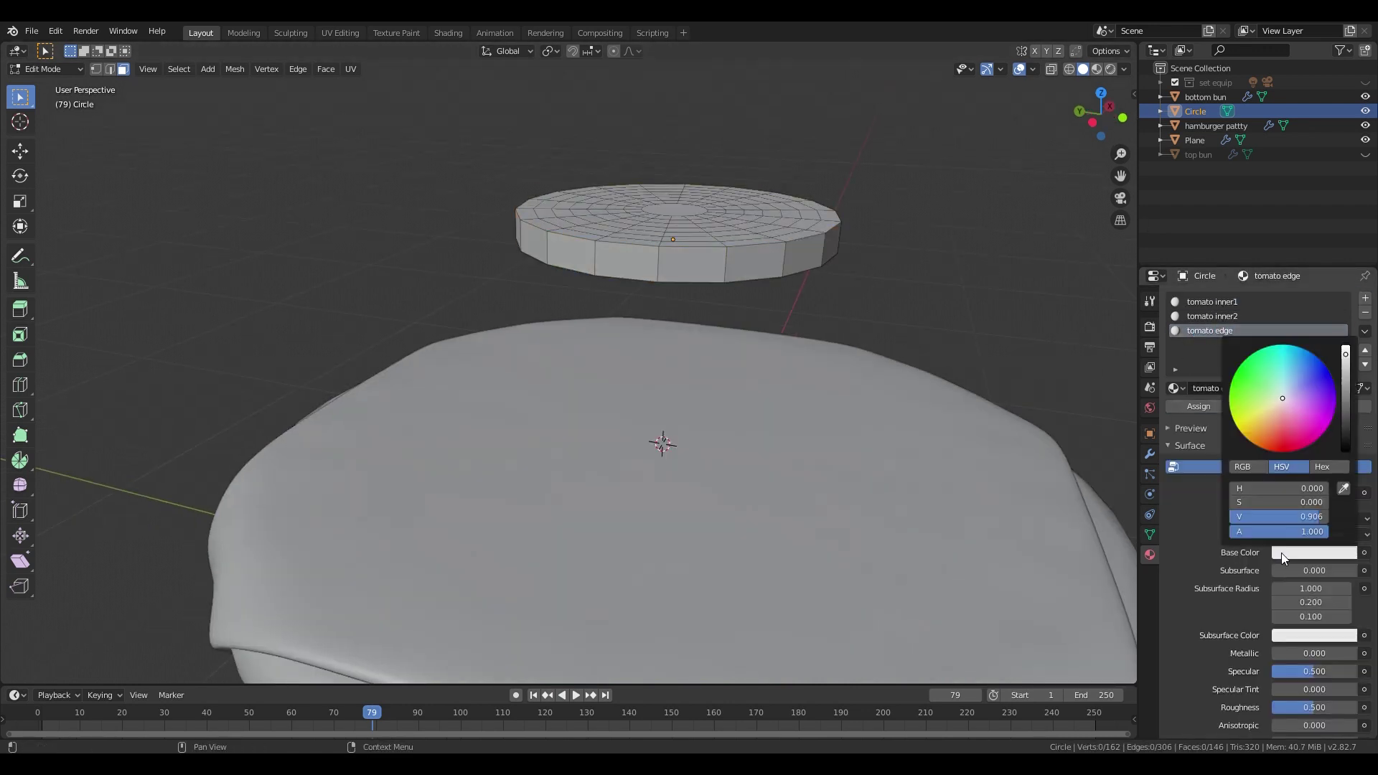
{"action": "left_click", "coordinate": [1288, 443]}
{"action": "key", "text": "Tab"}
{"action": "left_click", "coordinate": [1096, 70]}
- Set the tomato inner2 base color to a pale red
{"action": "left_click", "coordinate": [1219, 316]}
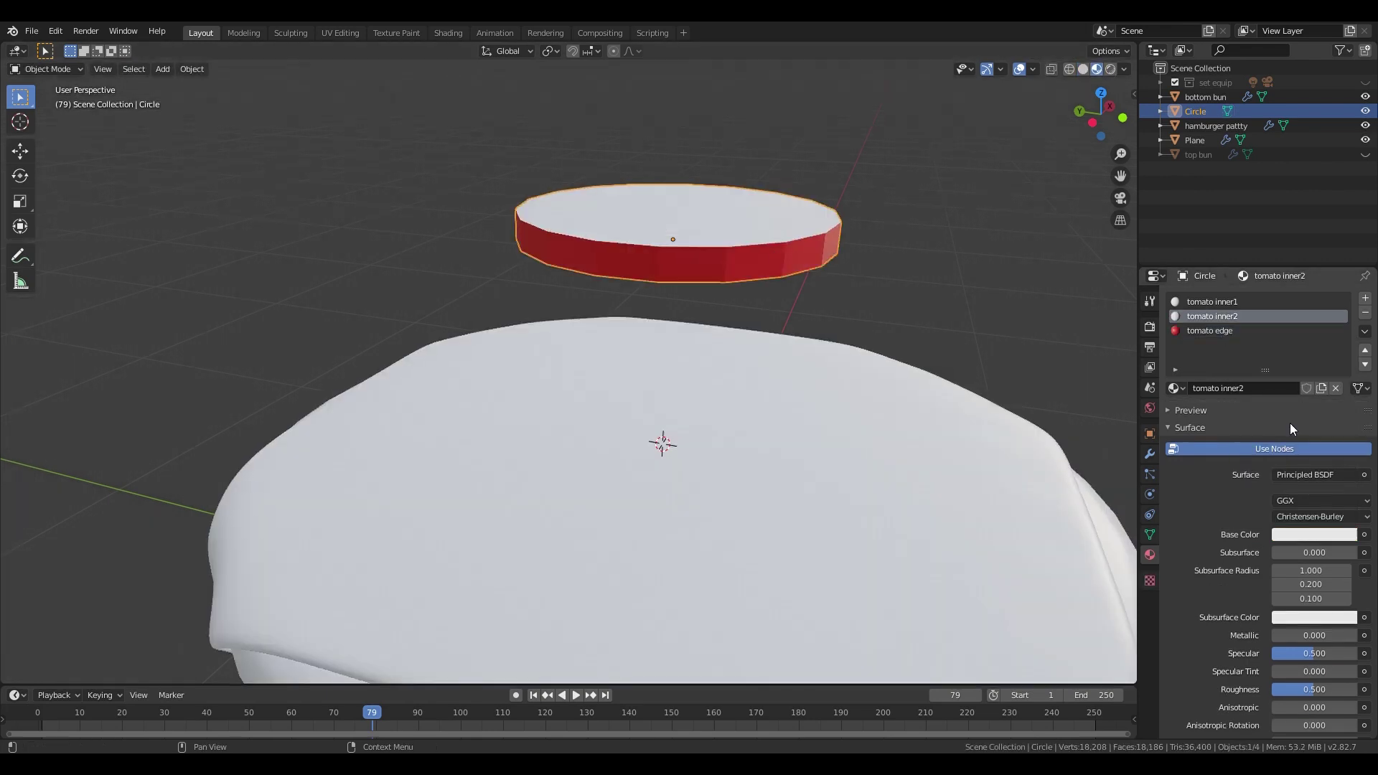
{"action": "left_click", "coordinate": [1295, 535]}
{"action": "left_click", "coordinate": [1284, 411]}
{"action": "key", "text": "Tab"}
{"action": "key", "text": "Tab"}
- Set the tomato inner1 base color to strong red with hue 1.000, saturation 0.893 and value 0.906
{"action": "left_click", "coordinate": [1218, 302]}
{"action": "left_click", "coordinate": [1300, 534]}
{"action": "left_click", "coordinate": [1263, 418]}
{"action": "left_click", "coordinate": [1311, 535]}
{"action": "left_click", "coordinate": [1287, 430]}
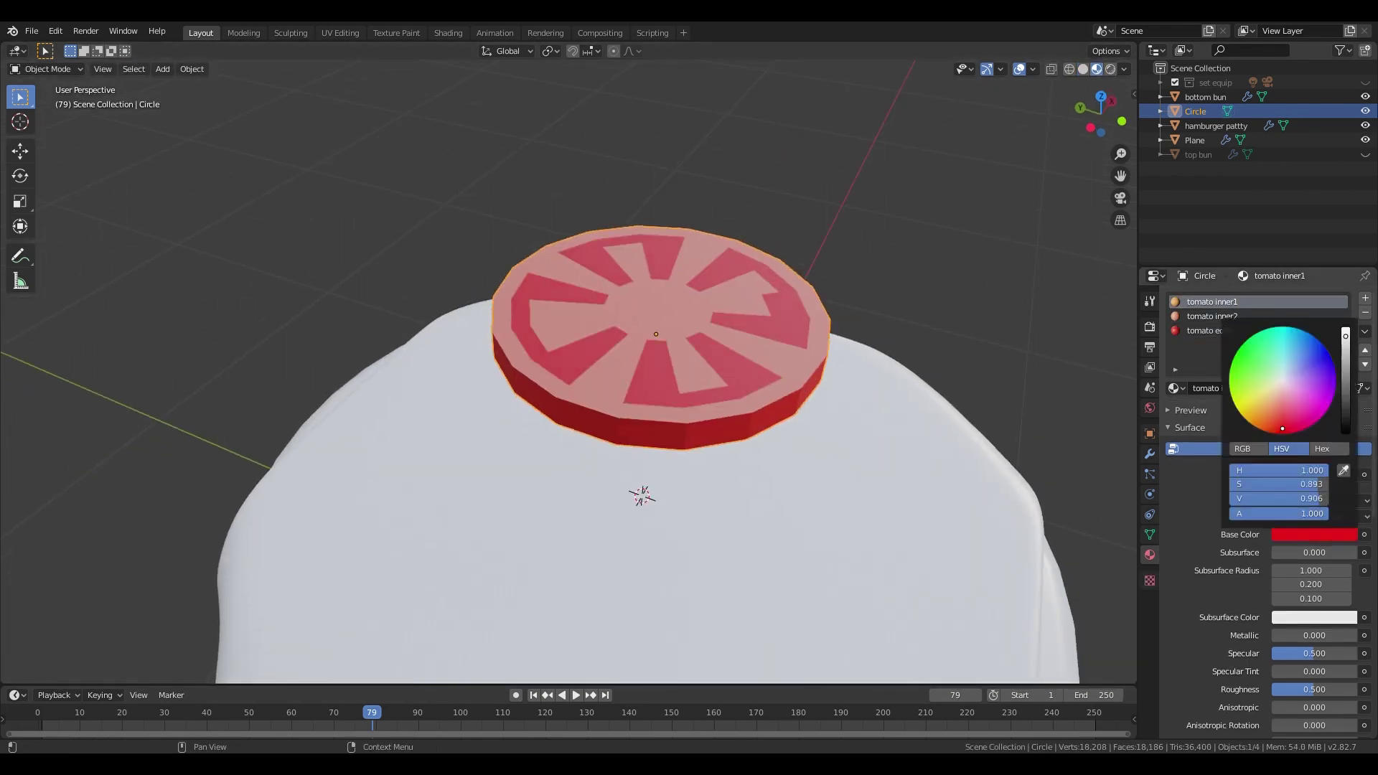
- Set the tomato inner2 base color to orange
{"action": "left_click", "coordinate": [1218, 316]}
{"action": "left_click", "coordinate": [1303, 535]}
{"action": "left_click", "coordinate": [1272, 412]}
- Select all faces of the disc that use the tomato inner1 material and return to solid shading
{"action": "left_click", "coordinate": [1082, 69]}
{"action": "key", "text": "Tab"}
{"action": "left_click", "coordinate": [1096, 70]}
{"action": "scroll", "coordinate": [762, 341], "scroll_direction": "up", "scroll_amount": 1}
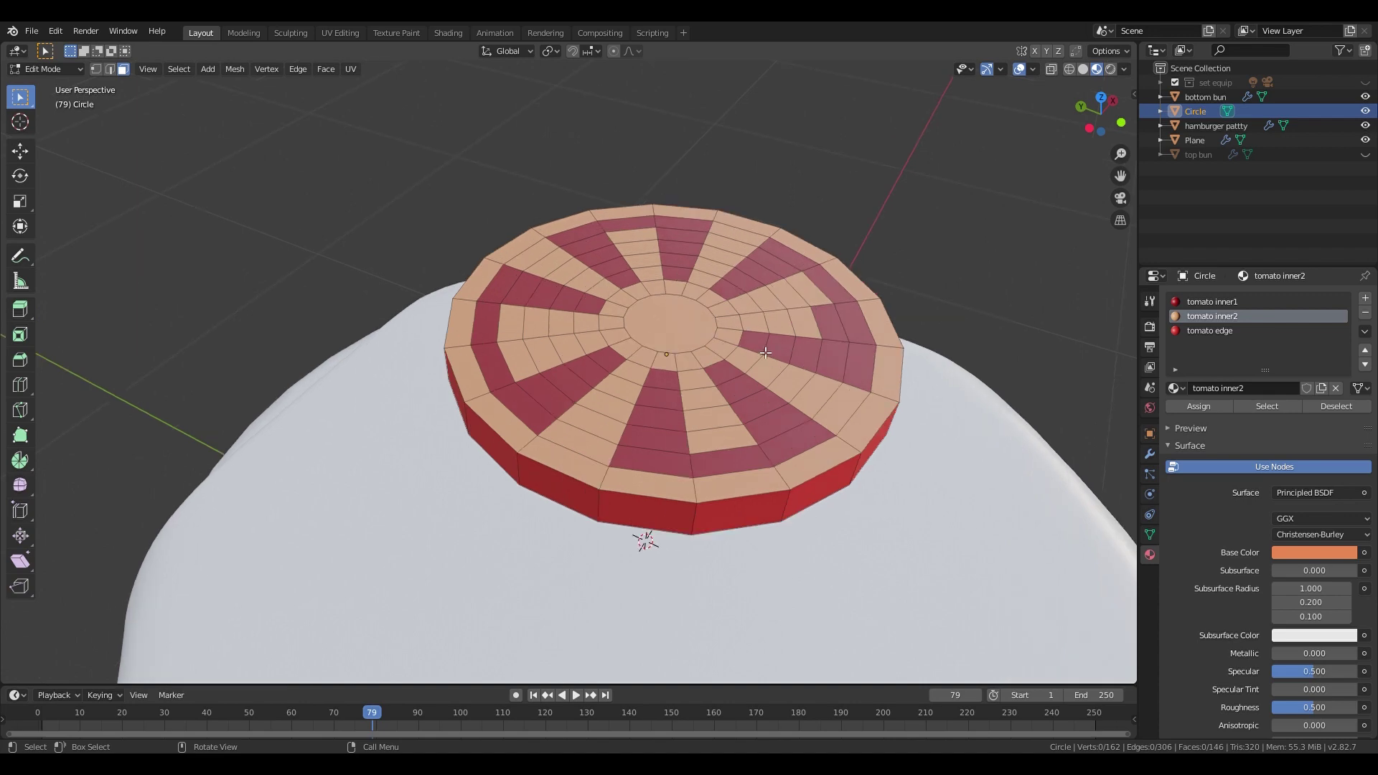
{"action": "left_click", "coordinate": [755, 343]}
{"action": "left_click", "coordinate": [1266, 407]}
{"action": "left_click", "coordinate": [1083, 70]}
- Add the innermost faces next to the wedges to the selection and extrude it about 0.012 m into the disc
{"action": "mouse_move", "coordinate": [664, 223]}
{"action": "middle_mouse_down"}
{"action": "mouse_move", "coordinate": [652, 136]}
{"action": "mouse_move", "coordinate": [654, 222]}
{"action": "middle_mouse_up"}
{"action": "scroll", "coordinate": [650, 287], "scroll_direction": "down", "scroll_amount": 2}
{"action": "left_click", "coordinate": [645, 318], "text": "shift"}
{"action": "left_click", "coordinate": [683, 358], "text": "shift"}
{"action": "left_click", "coordinate": [614, 321], "text": "shift"}
{"action": "key", "text": "e"}
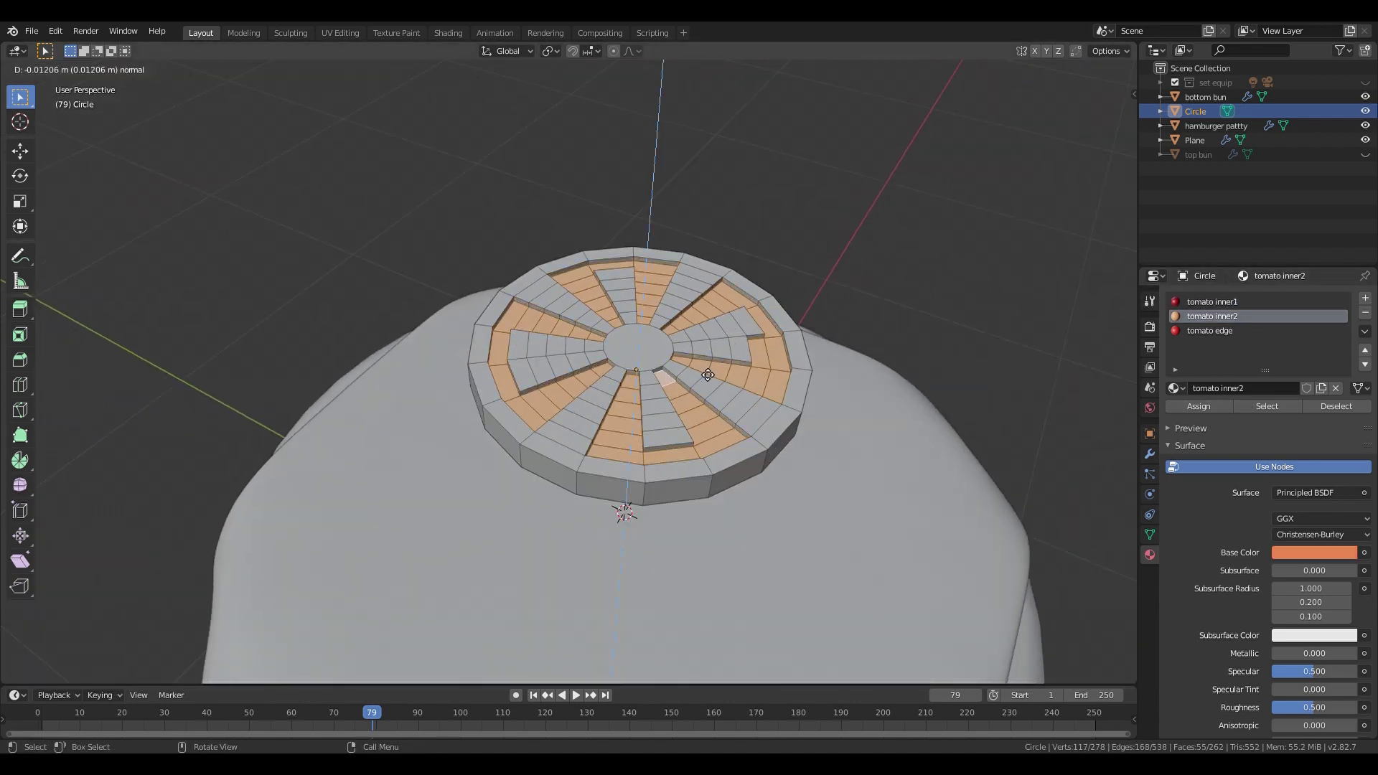
{"action": "left_click", "coordinate": [707, 373]}
- Inset the disc's central face about 0.045 m and lower it about 0.014 m along Z
{"action": "left_click", "coordinate": [654, 375]}
{"action": "key", "text": "i"}
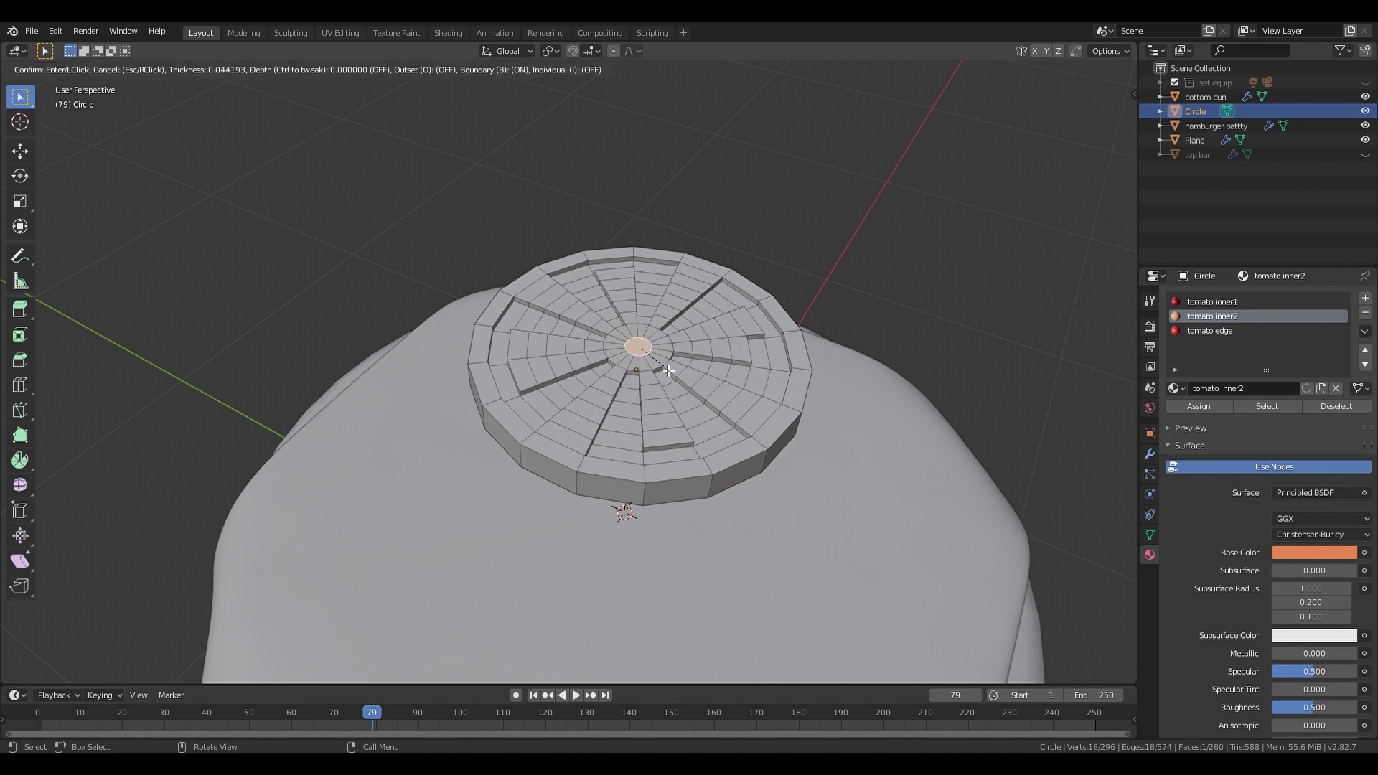
{"action": "left_click", "coordinate": [669, 370]}
{"action": "key", "text": "g"}
{"action": "key", "text": "z"}
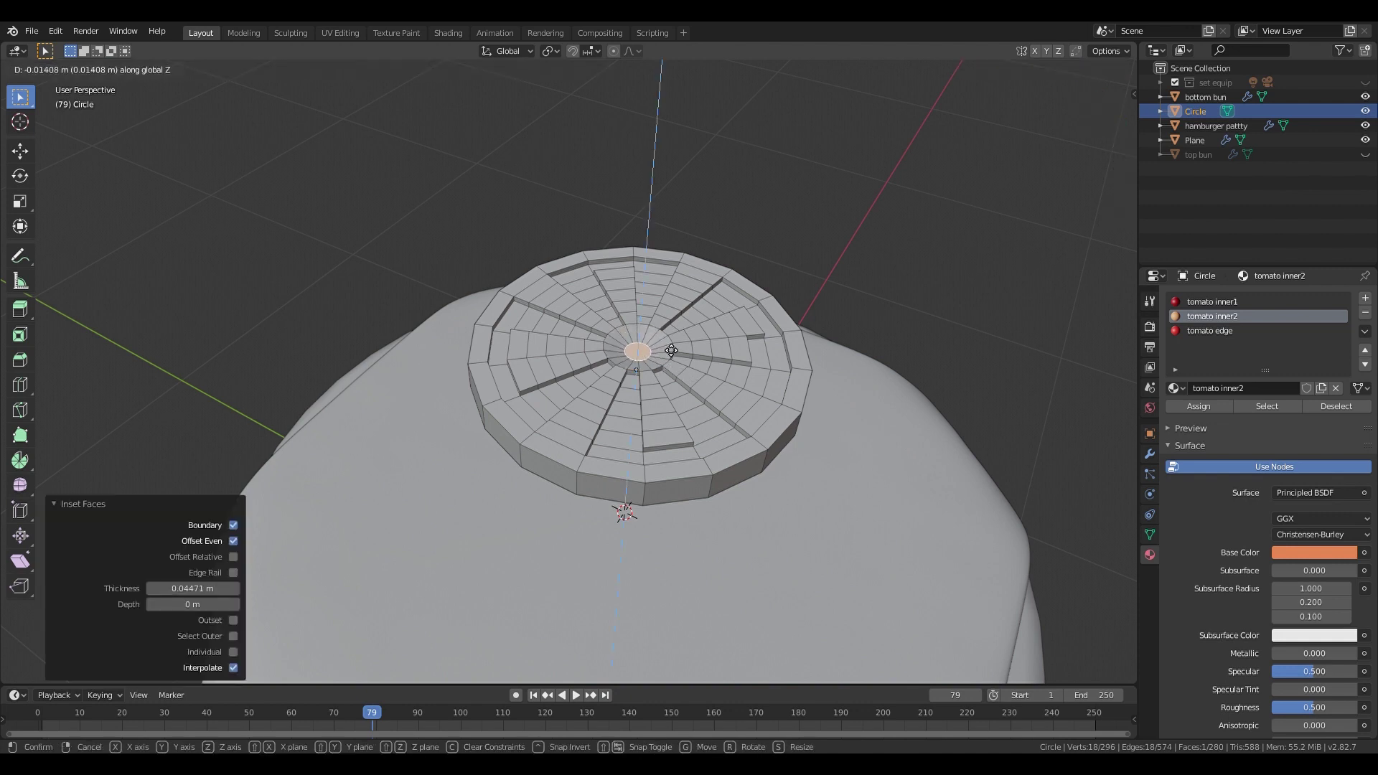
{"action": "left_click", "coordinate": [671, 350]}
- Add a loop cut around the disc's side close to its upper edge, with a slide factor of about -0.82
{"action": "key", "text": "Tab"}
{"action": "middle_click_drag", "start_coordinate": [617, 497], "coordinate": [647, 467]}
{"action": "key", "text": "Tab"}
{"action": "middle_click_drag", "start_coordinate": [903, 392], "coordinate": [868, 361]}
{"action": "key", "text": "ctrl+r"}
{"action": "left_click", "coordinate": [681, 283]}
{"action": "left_click", "coordinate": [672, 263]}
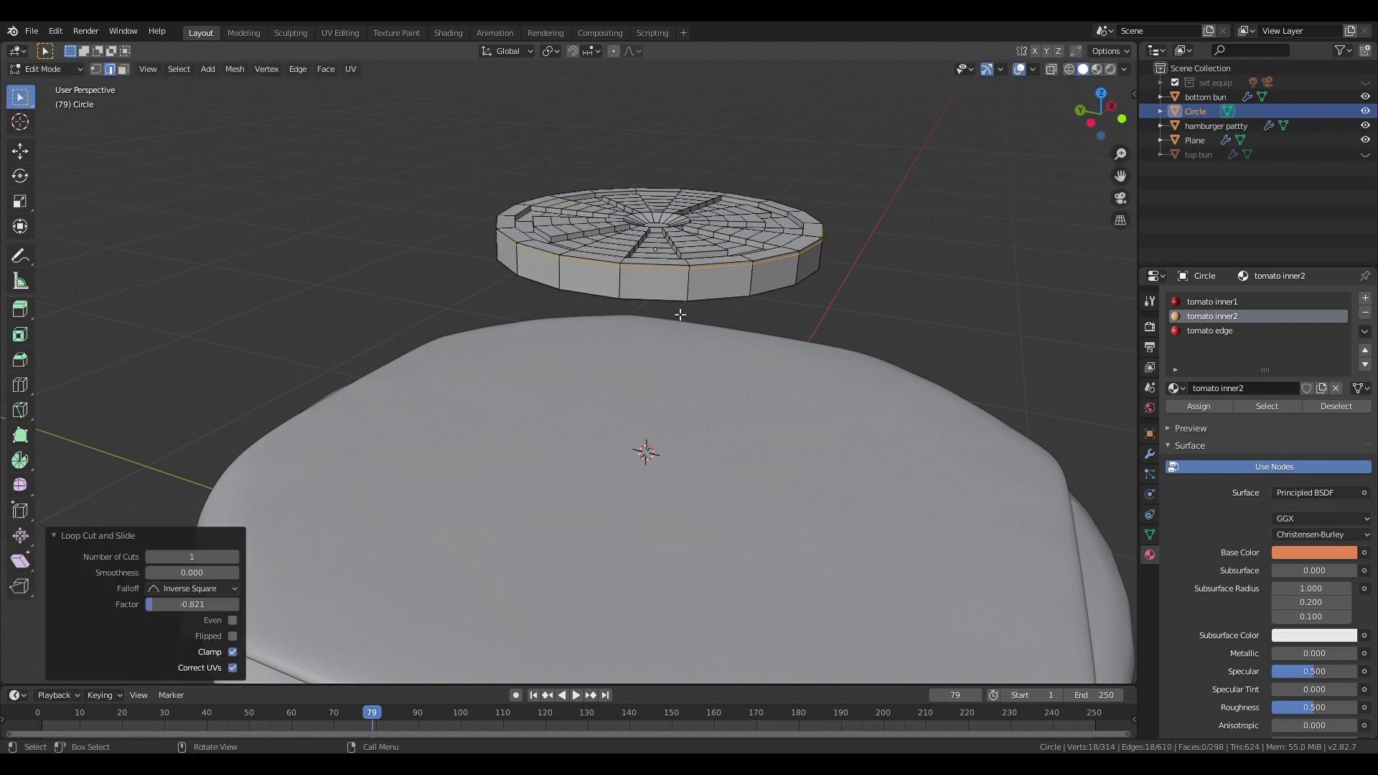
{"action": "key", "text": "ctrl+r"}
{"action": "left_click", "coordinate": [675, 294]}
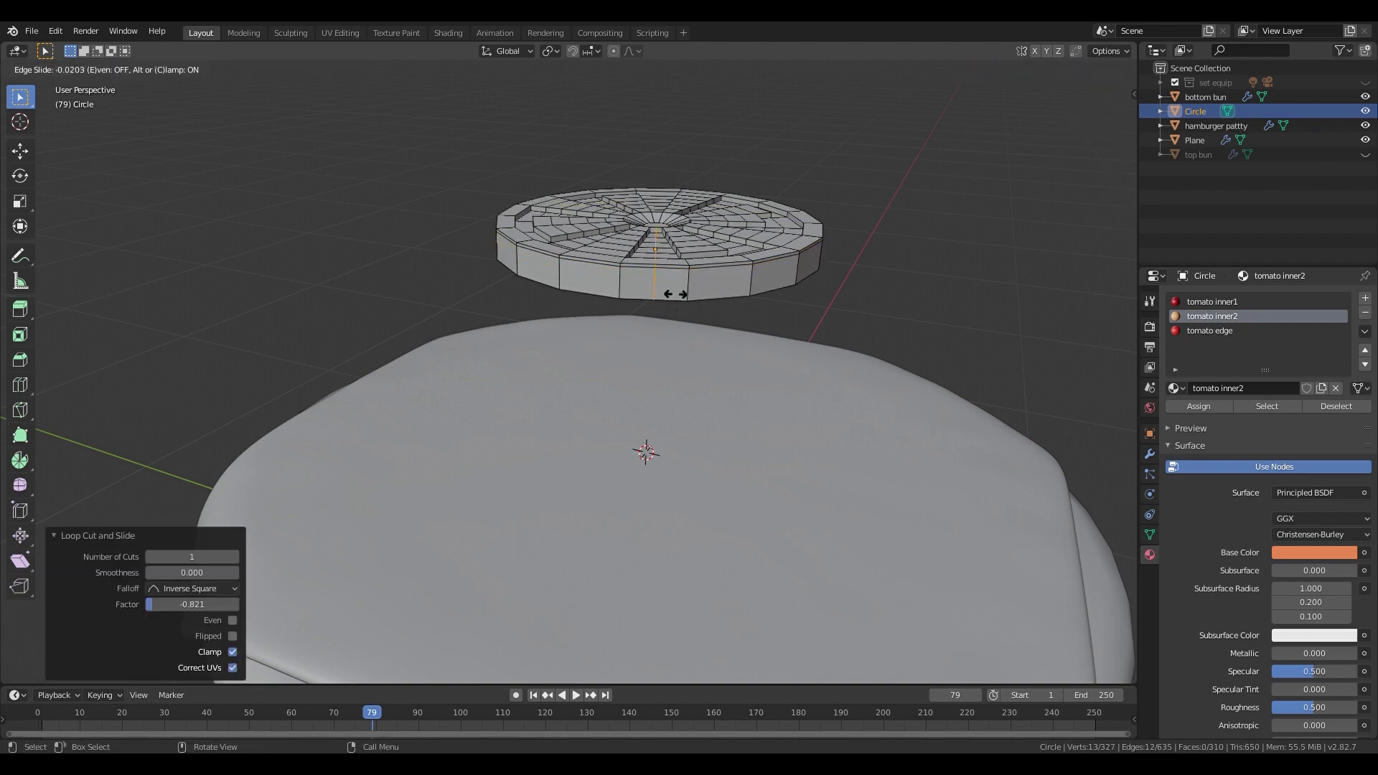
{"action": "right_click", "coordinate": [677, 295]}
{"action": "key", "text": "ctrl+z"}
- Add a loop cut around the disc's side close to its lower edge and return to Object Mode
{"action": "key", "text": "ctrl+r"}
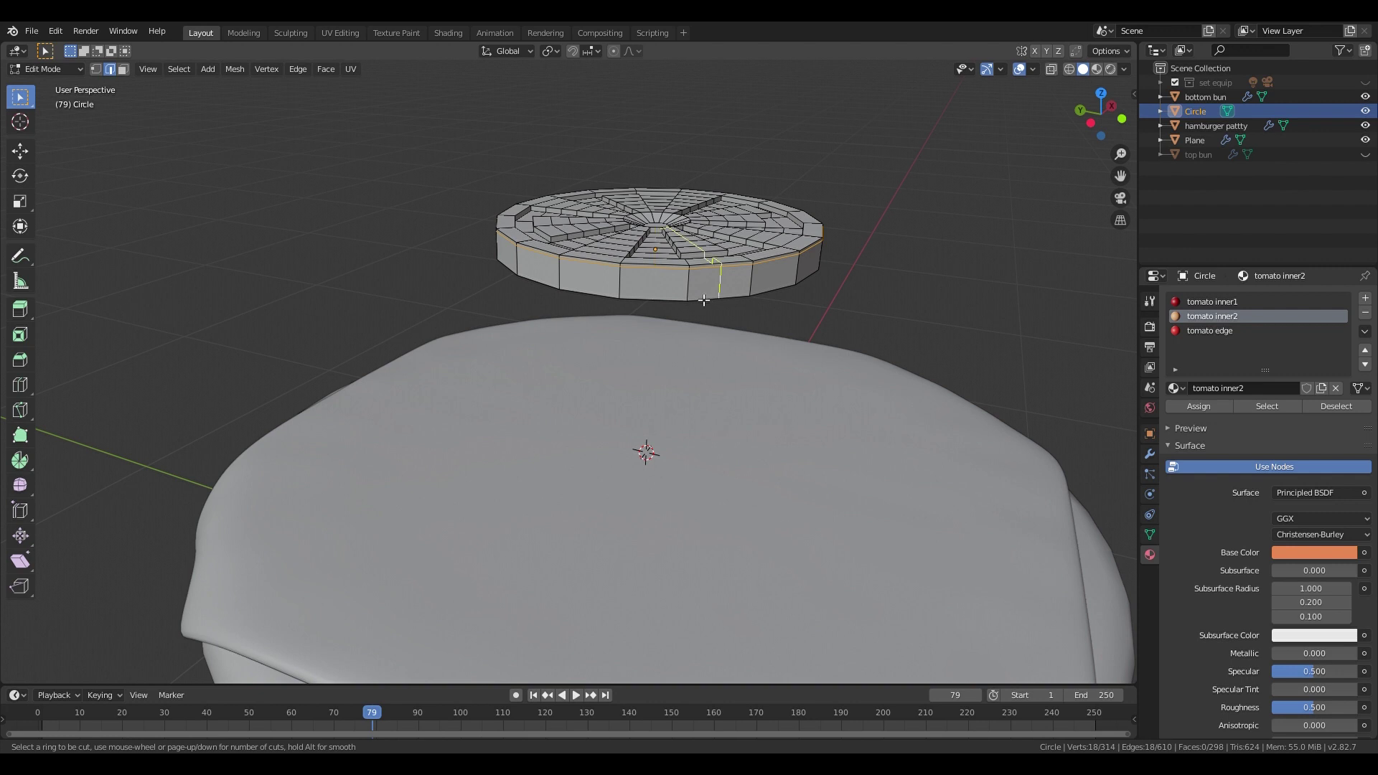
{"action": "left_click", "coordinate": [689, 289]}
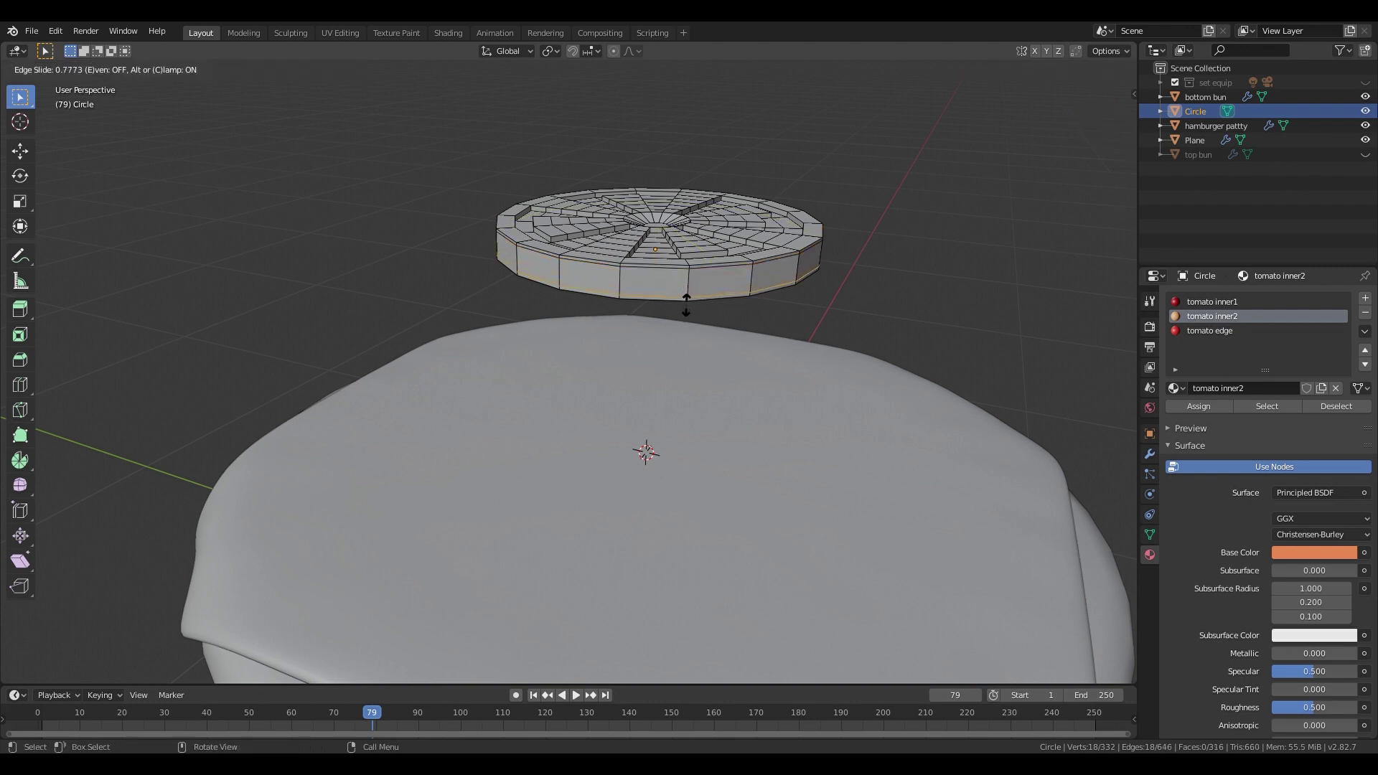
{"action": "left_click", "coordinate": [686, 304]}
{"action": "key", "text": "Tab"}
{"action": "middle_click_drag", "start_coordinate": [885, 252], "coordinate": [892, 262]}
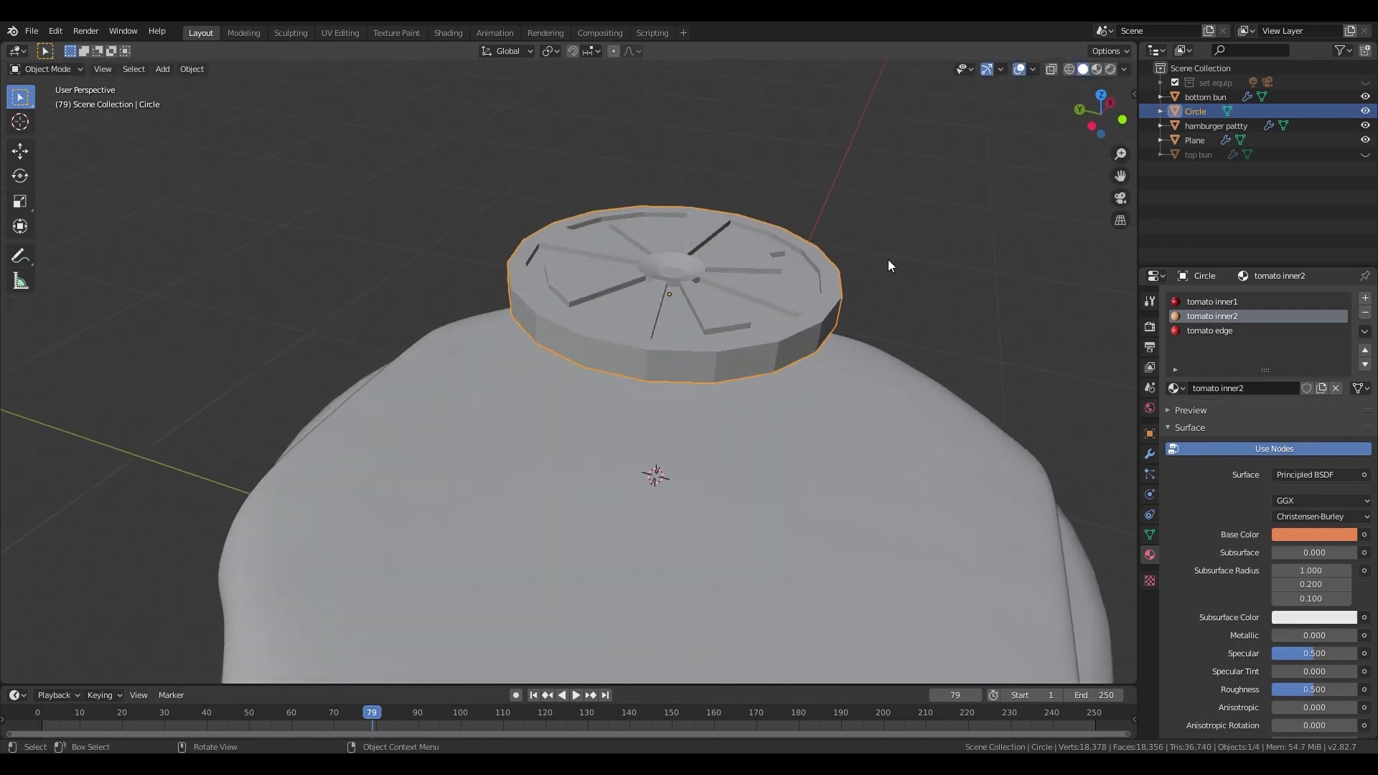
- Add a Subdivision Surface modifier with viewport level 2 to the disc and shade it smooth
{"action": "left_click", "coordinate": [1148, 453]}
{"action": "left_click", "coordinate": [1187, 299]}
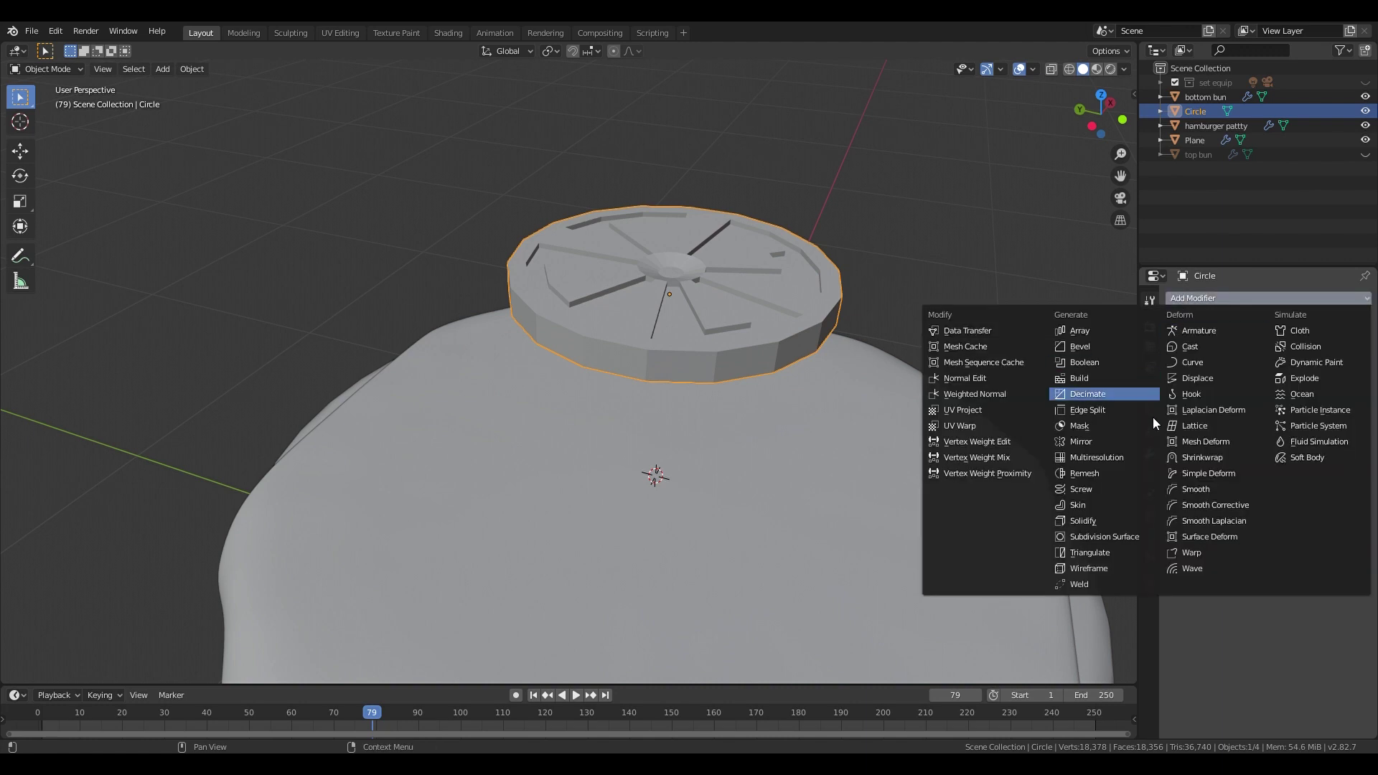
{"action": "left_click", "coordinate": [1145, 535]}
{"action": "left_click", "coordinate": [1250, 406]}
{"action": "right_click", "coordinate": [743, 352]}
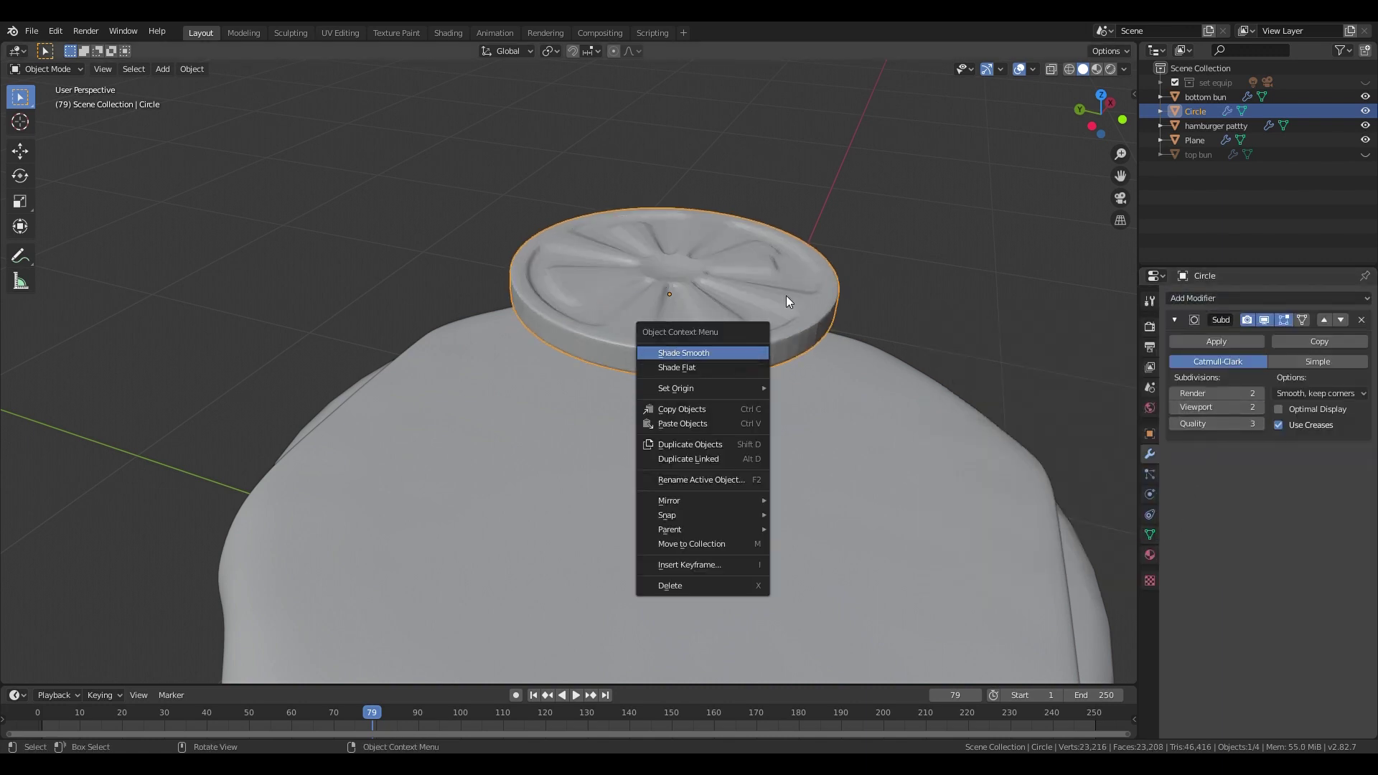
{"action": "left_click", "coordinate": [752, 353]}
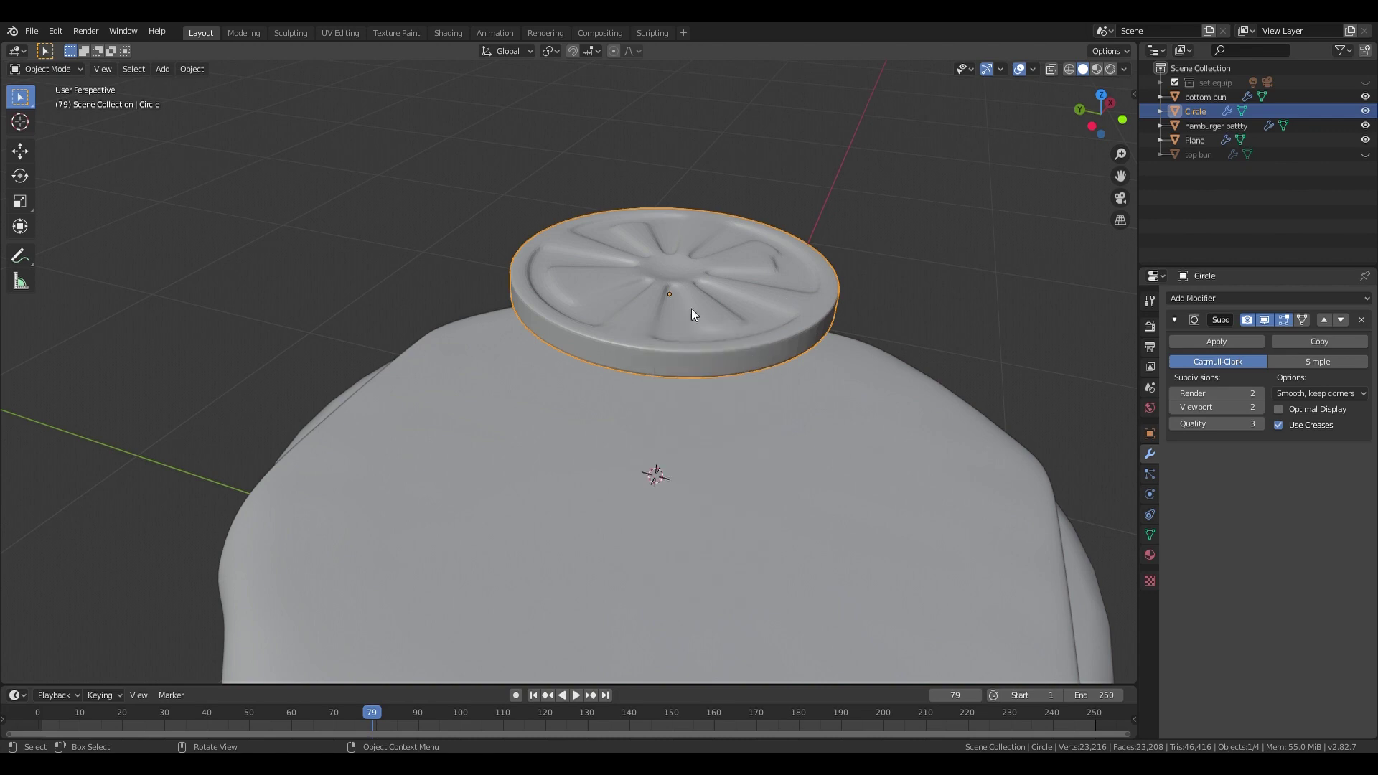
- Show the smoothed tomato slice in material preview
{"action": "middle_click_drag", "start_coordinate": [691, 309], "coordinate": [711, 303]}
{"action": "scroll", "coordinate": [710, 303], "scroll_direction": "up", "scroll_amount": 2}
{"action": "key", "text": "z"}
{"action": "key", "text": "Tab"}
{"action": "middle_click_drag", "start_coordinate": [690, 365], "coordinate": [667, 402]}
{"action": "left_click", "coordinate": [664, 508]}
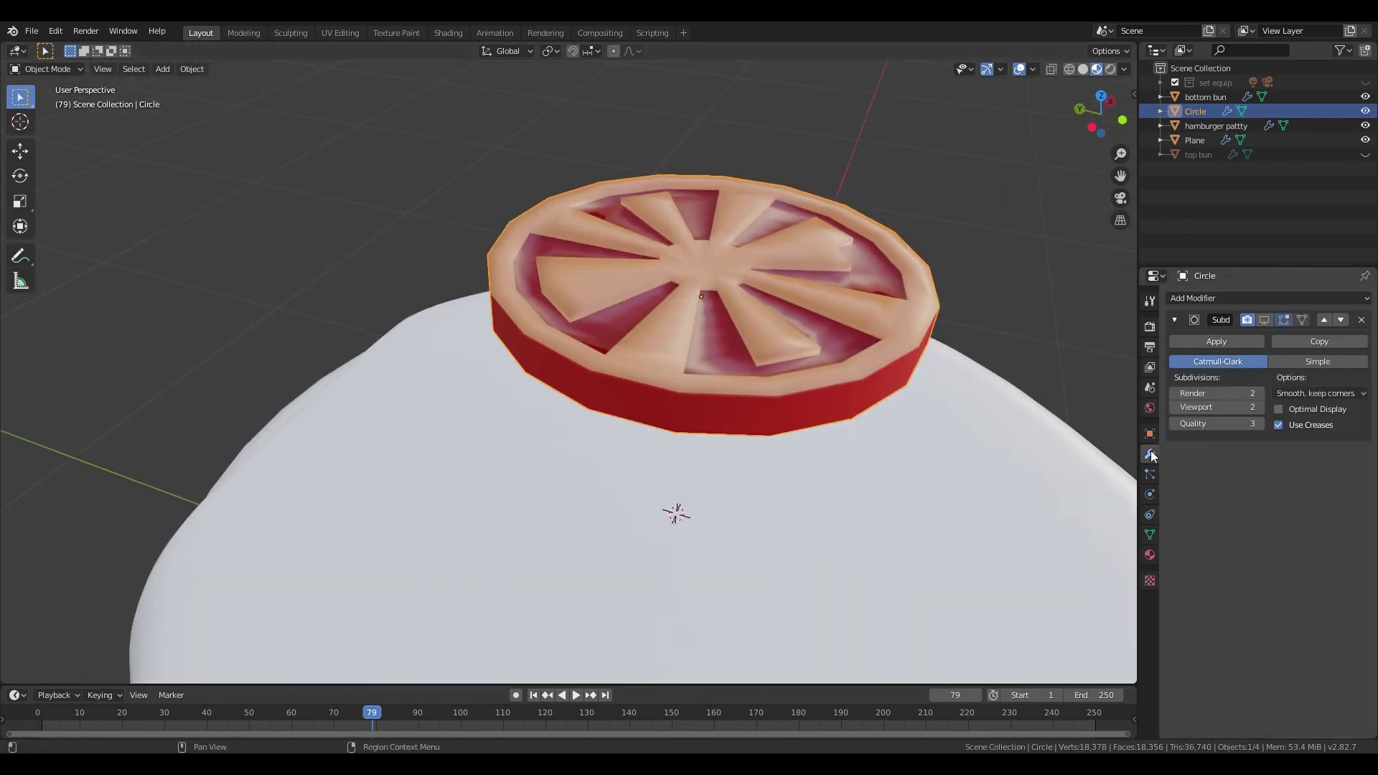
- Nudge two rim vertices of the tomato slice slightly inward with proportional editing
{"action": "scroll", "coordinate": [689, 430], "scroll_direction": "down", "scroll_amount": 5}
{"action": "middle_click_drag", "start_coordinate": [796, 373], "coordinate": [805, 417]}
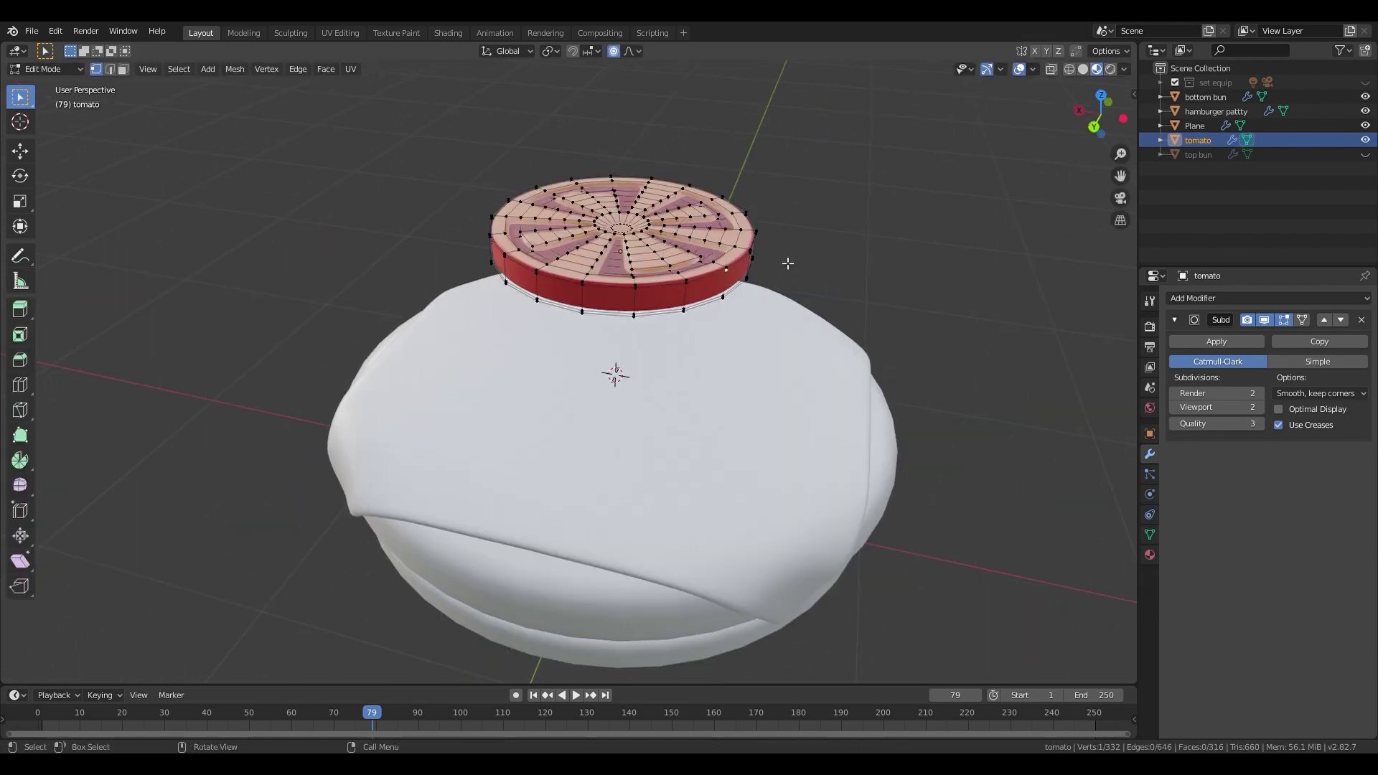
{"action": "middle_click_drag", "start_coordinate": [788, 263], "coordinate": [839, 316]}
{"action": "left_click", "coordinate": [525, 199]}
{"action": "key", "text": "g"}
{"action": "left_click", "coordinate": [538, 200]}
{"action": "left_click", "coordinate": [526, 289]}
{"action": "key", "text": "g"}
{"action": "left_click", "coordinate": [537, 283]}
- Move another rim vertex about 0.03 m with proportional size 0.35 to make the tomato's outline irregular
{"action": "right_click", "coordinate": [853, 225]}
{"action": "middle_click_drag", "start_coordinate": [803, 252], "coordinate": [825, 228]}
{"action": "key", "text": "g"}
{"action": "left_click", "coordinate": [754, 238]}
{"action": "key", "text": "g"}
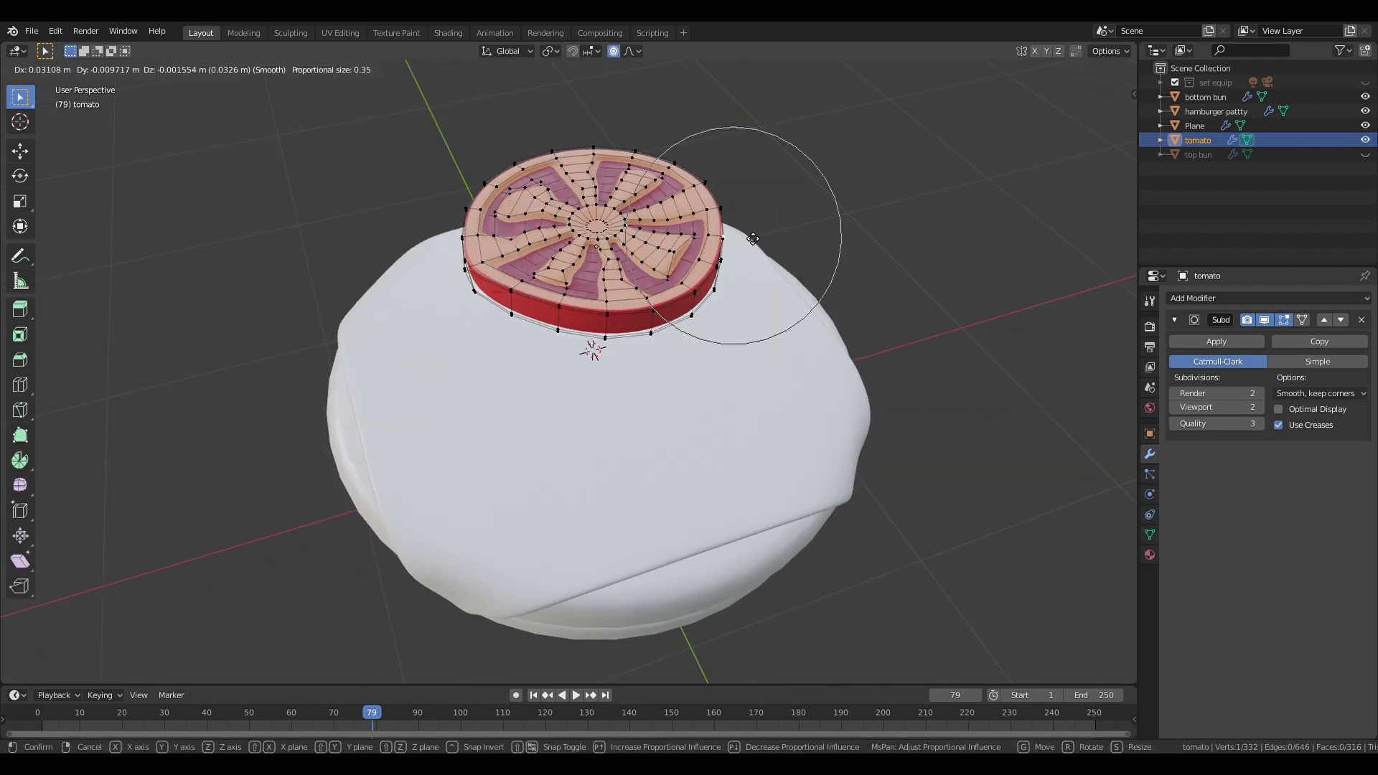
{"action": "left_click", "coordinate": [753, 238]}
- Lower the whole tomato slice along Z onto the cheese in front view
{"action": "key", "text": "Tab"}
{"action": "key", "text": "KP_1"}
{"action": "key", "text": "g"}
{"action": "key", "text": "z"}
{"action": "left_click", "coordinate": [593, 384]}
- Move the tomato slice about 0.389 m along Y and scale it up slightly, by about 1.08
{"action": "middle_click_drag", "start_coordinate": [624, 345], "coordinate": [708, 421]}
{"action": "key", "text": "g"}
{"action": "key", "text": "y"}
{"action": "left_click", "coordinate": [646, 348]}
{"action": "key", "text": "s"}
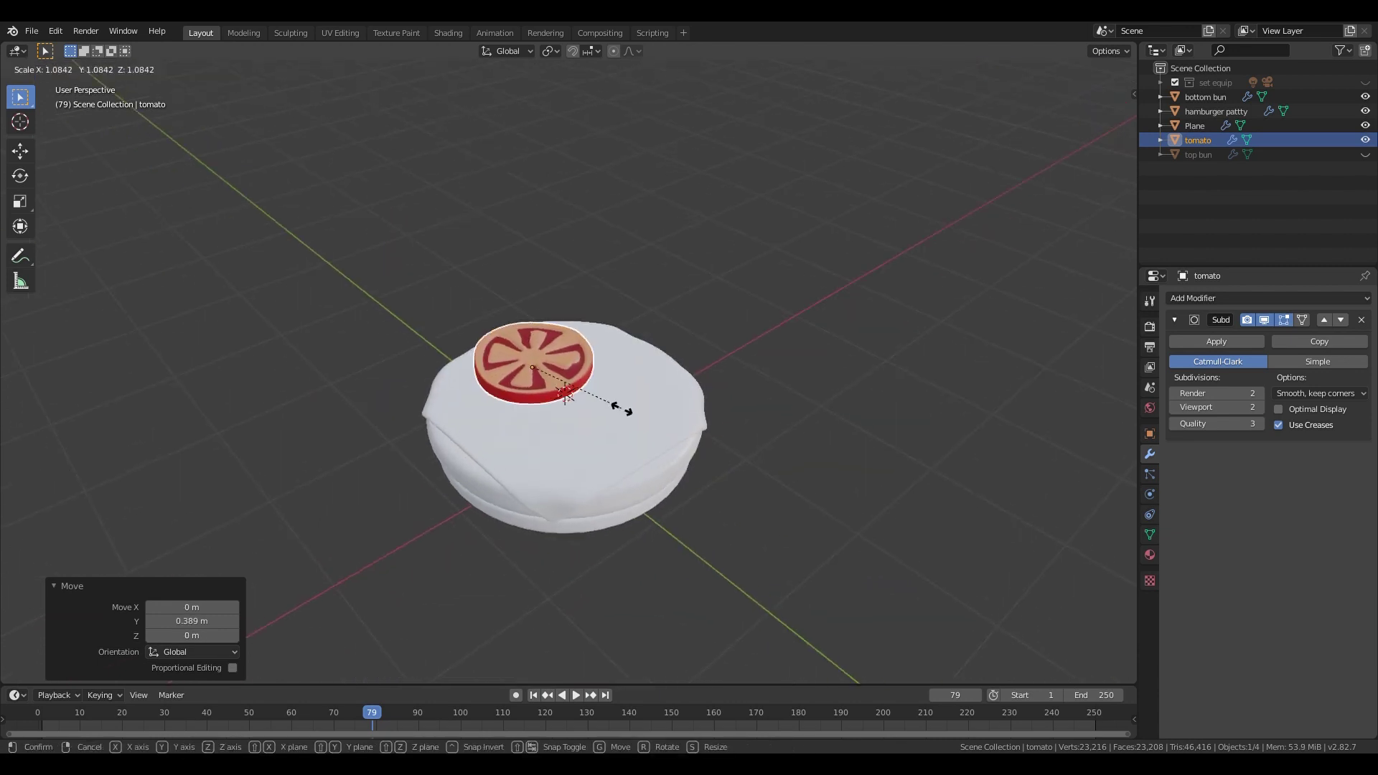
{"action": "left_click", "coordinate": [567, 393]}
- Duplicate the tomato slice along Y to create a second slice on the cheese
{"action": "middle_click_drag", "start_coordinate": [566, 393], "coordinate": [516, 402]}
{"action": "key", "text": "shift+d"}
{"action": "key", "text": "y"}
{"action": "left_click", "coordinate": [471, 423]}
{"action": "middle_click_drag", "start_coordinate": [471, 423], "coordinate": [519, 366]}
- Raise the overlapping side of the second tomato slice along Z with proportional editing so it rests on the first
{"action": "key", "text": "Tab"}
{"action": "key", "text": "g"}
{"action": "key", "text": "z"}
{"action": "left_click", "coordinate": [584, 331]}
{"action": "middle_click_drag", "start_coordinate": [584, 331], "coordinate": [548, 347]}
{"action": "scroll", "coordinate": [623, 309], "scroll_direction": "up", "scroll_amount": 7}
{"action": "key", "text": "g"}
{"action": "scroll", "coordinate": [636, 321], "scroll_direction": "down", "scroll_amount": 5}
{"action": "left_click", "coordinate": [635, 320]}
- Move rim vertices of the second tomato slice with proportional editing so its overhanging side sags slightly, using a proportional size of about 0.319
{"action": "left_click", "coordinate": [322, 367]}
{"action": "key", "text": "g"}
{"action": "left_click", "coordinate": [324, 361]}
{"action": "left_click", "coordinate": [320, 357]}
{"action": "middle_click_drag", "start_coordinate": [324, 361], "coordinate": [749, 468]}
{"action": "key", "text": "g"}
{"action": "left_click", "coordinate": [344, 399]}
{"action": "key", "text": "g"}
{"action": "left_click", "coordinate": [782, 459]}
{"action": "key", "text": "g"}
{"action": "left_click", "coordinate": [330, 376]}
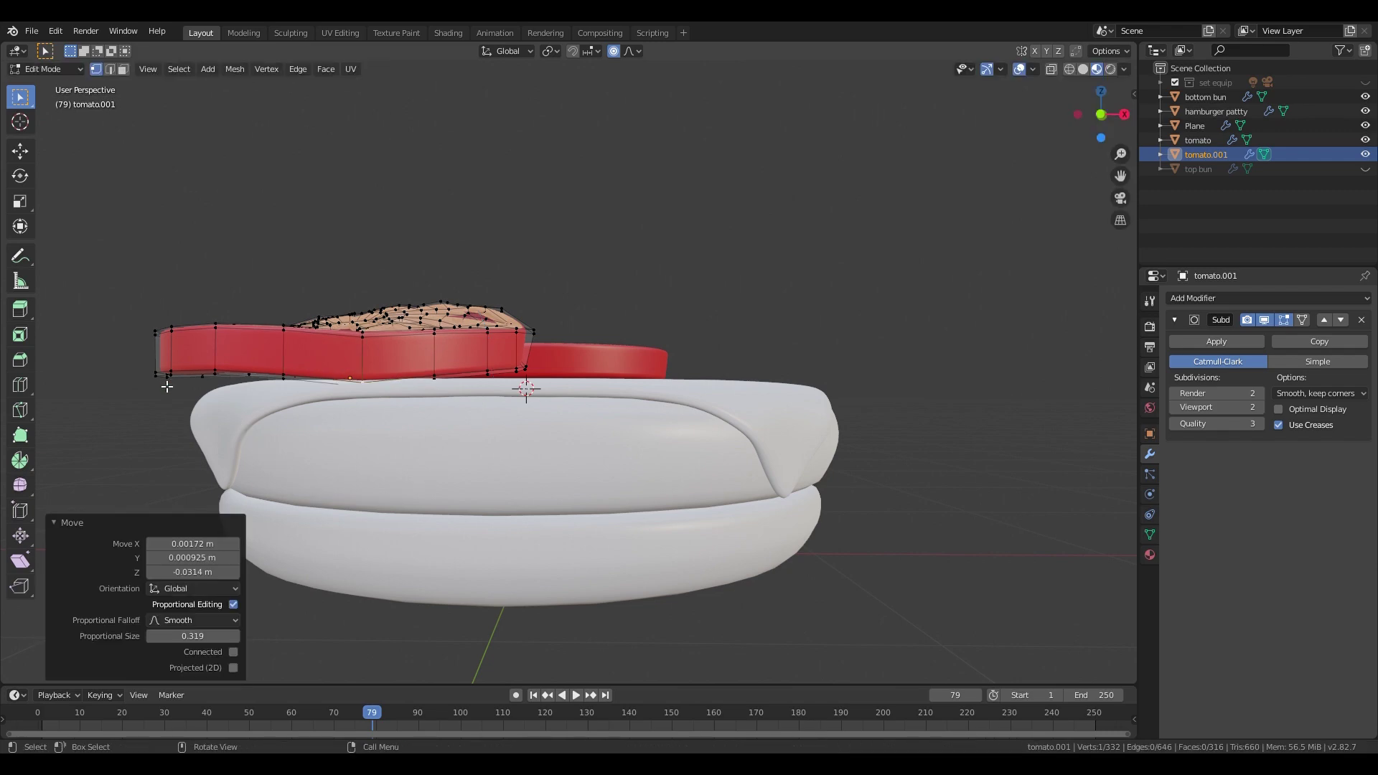
- Pull further lower rim vertices of the second tomato slice down toward the cheese with proportional editing
{"action": "left_click", "coordinate": [169, 381]}
{"action": "middle_click_drag", "start_coordinate": [169, 380], "coordinate": [459, 388]}
{"action": "scroll", "coordinate": [503, 387], "scroll_direction": "down", "scroll_amount": 1}
{"action": "scroll", "coordinate": [553, 387], "scroll_direction": "up", "scroll_amount": 1}
{"action": "key", "text": "g"}
{"action": "left_click", "coordinate": [557, 428]}
{"action": "middle_click_drag", "start_coordinate": [556, 427], "coordinate": [391, 370]}
{"action": "left_click", "coordinate": [374, 374]}
{"action": "key", "text": "g"}
{"action": "left_click", "coordinate": [397, 395]}
{"action": "left_click", "coordinate": [517, 349]}
{"action": "key", "text": "g"}
{"action": "left_click", "coordinate": [515, 396]}
- Adjust the remaining rim vertices around the second tomato slice and finish editing its mesh
{"action": "middle_click_drag", "start_coordinate": [485, 380], "coordinate": [631, 359]}
{"action": "left_click", "coordinate": [655, 341], "text": "shift"}
{"action": "key", "text": "g"}
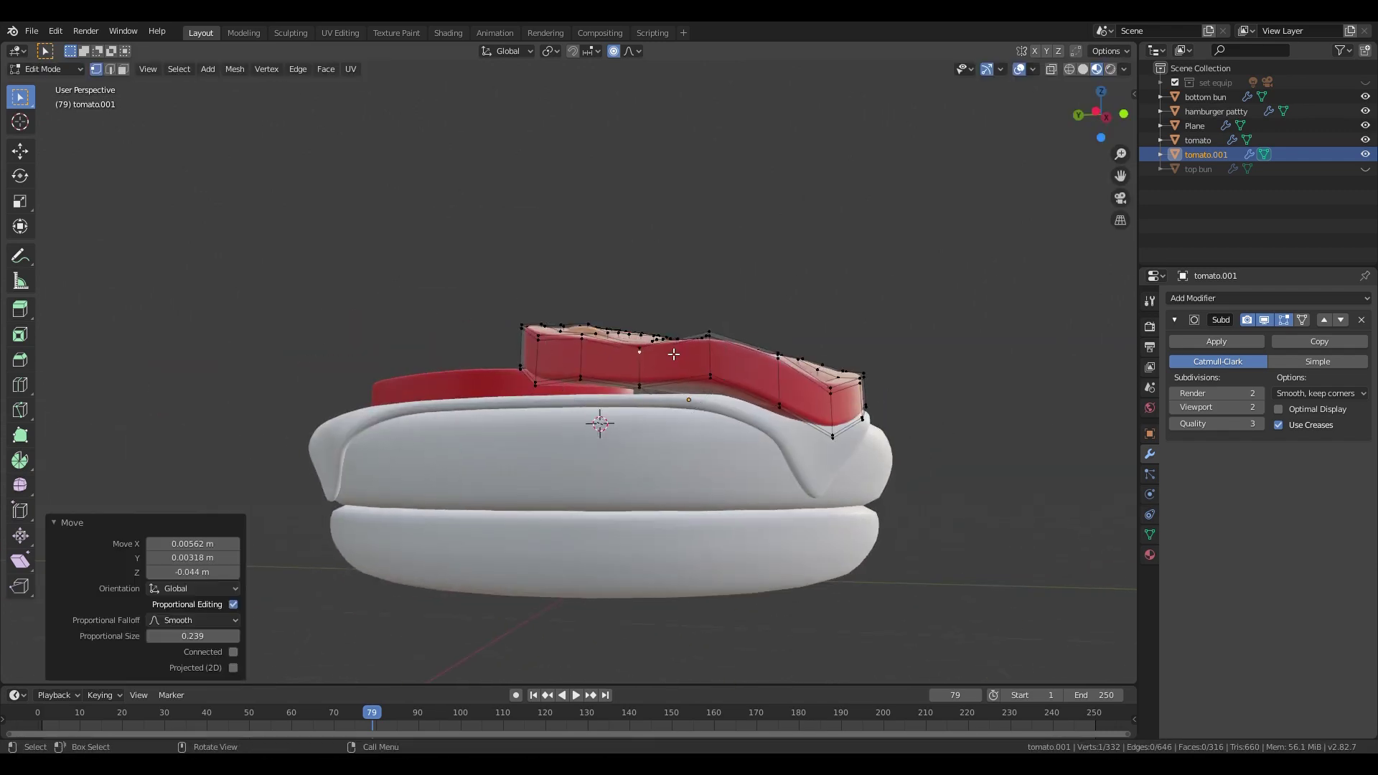
{"action": "left_click", "coordinate": [811, 404]}
{"action": "left_click", "coordinate": [581, 361]}
{"action": "key", "text": "g"}
{"action": "left_click", "coordinate": [584, 370]}
{"action": "middle_click_drag", "start_coordinate": [583, 369], "coordinate": [359, 391]}
{"action": "left_click", "coordinate": [281, 426]}
{"action": "key", "text": "g"}
{"action": "key", "text": "Tab"}
- Duplicate the first tomato slice -0.98 m along Y and shift the copy 0.629 m along X
{"action": "scroll", "coordinate": [338, 498], "scroll_direction": "down", "scroll_amount": 3}
{"action": "mouse_move", "coordinate": [368, 476]}
{"action": "middle_mouse_down"}
{"action": "mouse_move", "coordinate": [308, 497]}
{"action": "mouse_move", "coordinate": [355, 463]}
{"action": "middle_mouse_up"}
{"action": "left_click", "coordinate": [683, 401]}
{"action": "key", "text": "shift+d"}
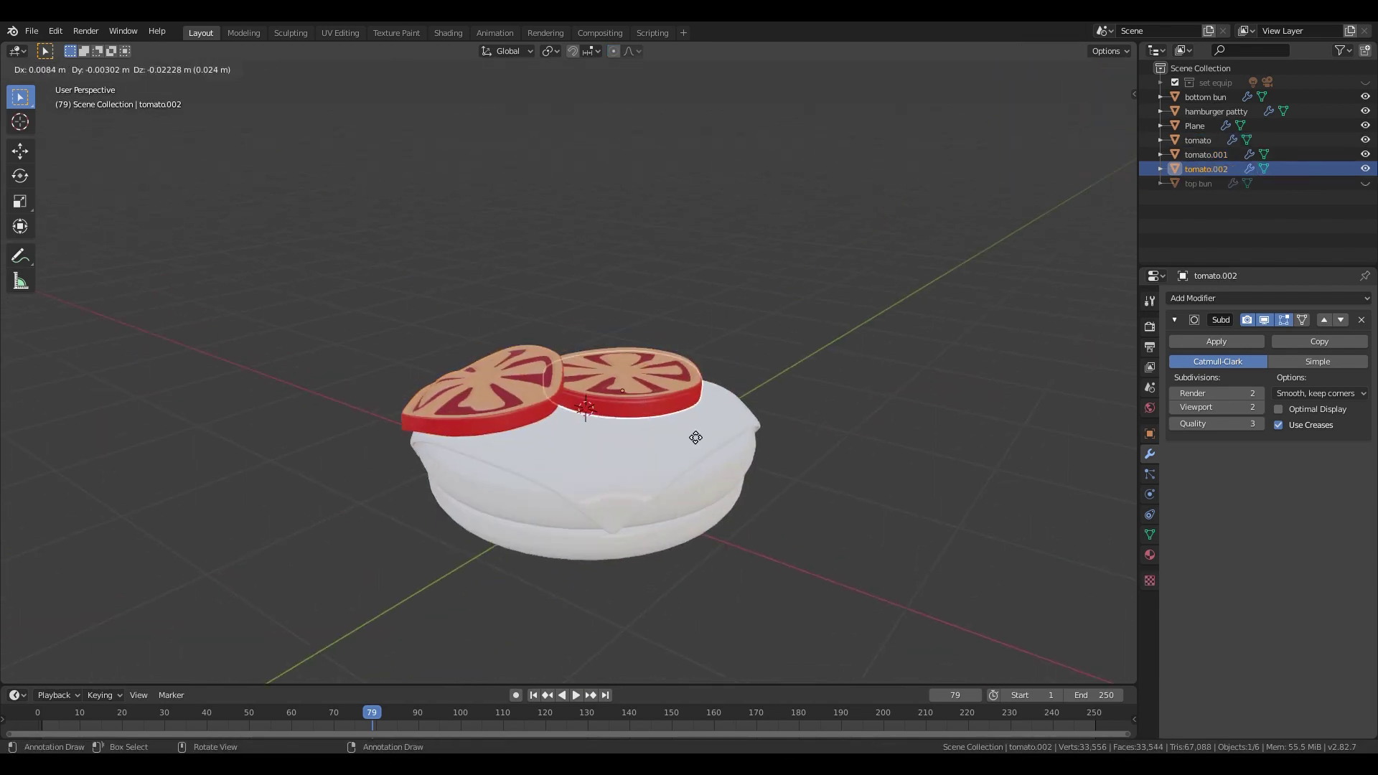
{"action": "key", "text": "y"}
{"action": "left_click", "coordinate": [596, 488]}
{"action": "key", "text": "g"}
{"action": "key", "text": "x"}
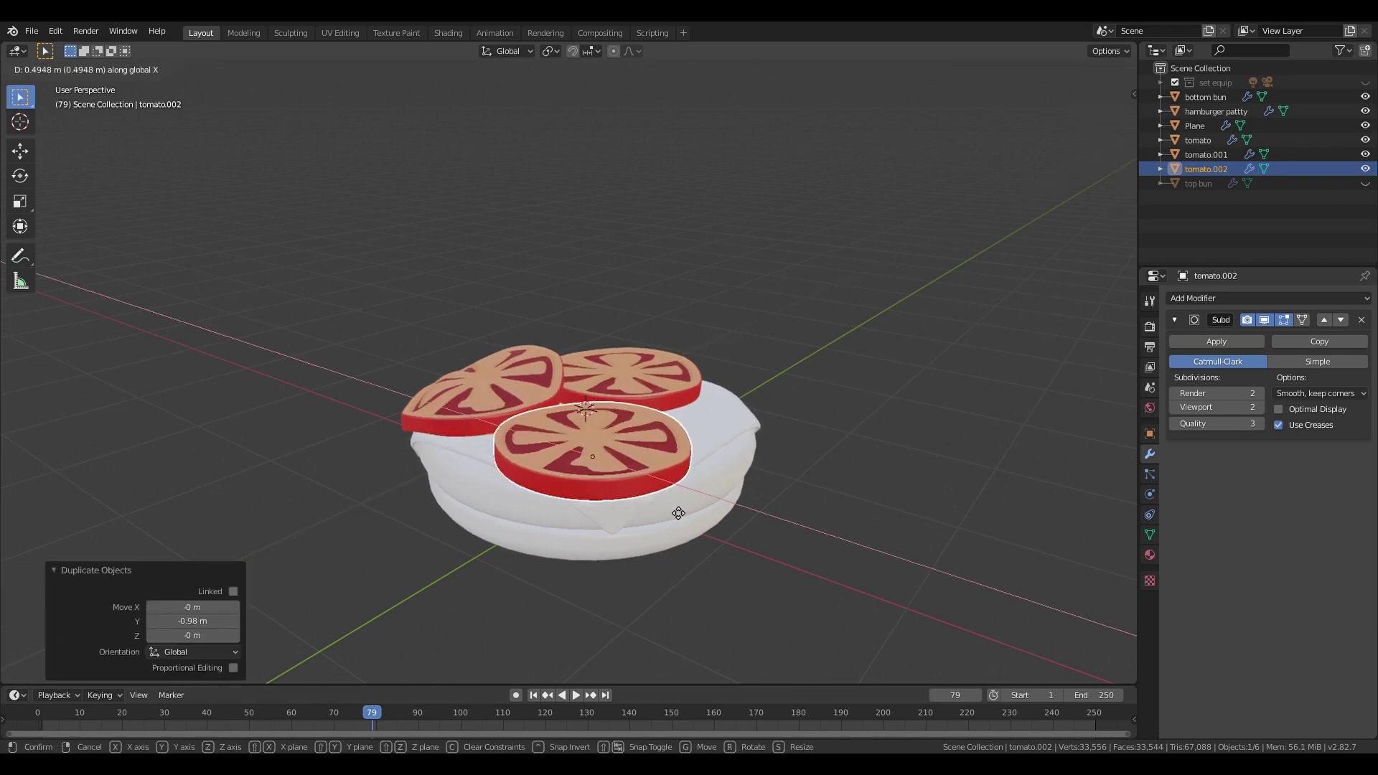
{"action": "left_click", "coordinate": [678, 514]}
{"action": "middle_click_drag", "start_coordinate": [678, 516], "coordinate": [606, 496]}
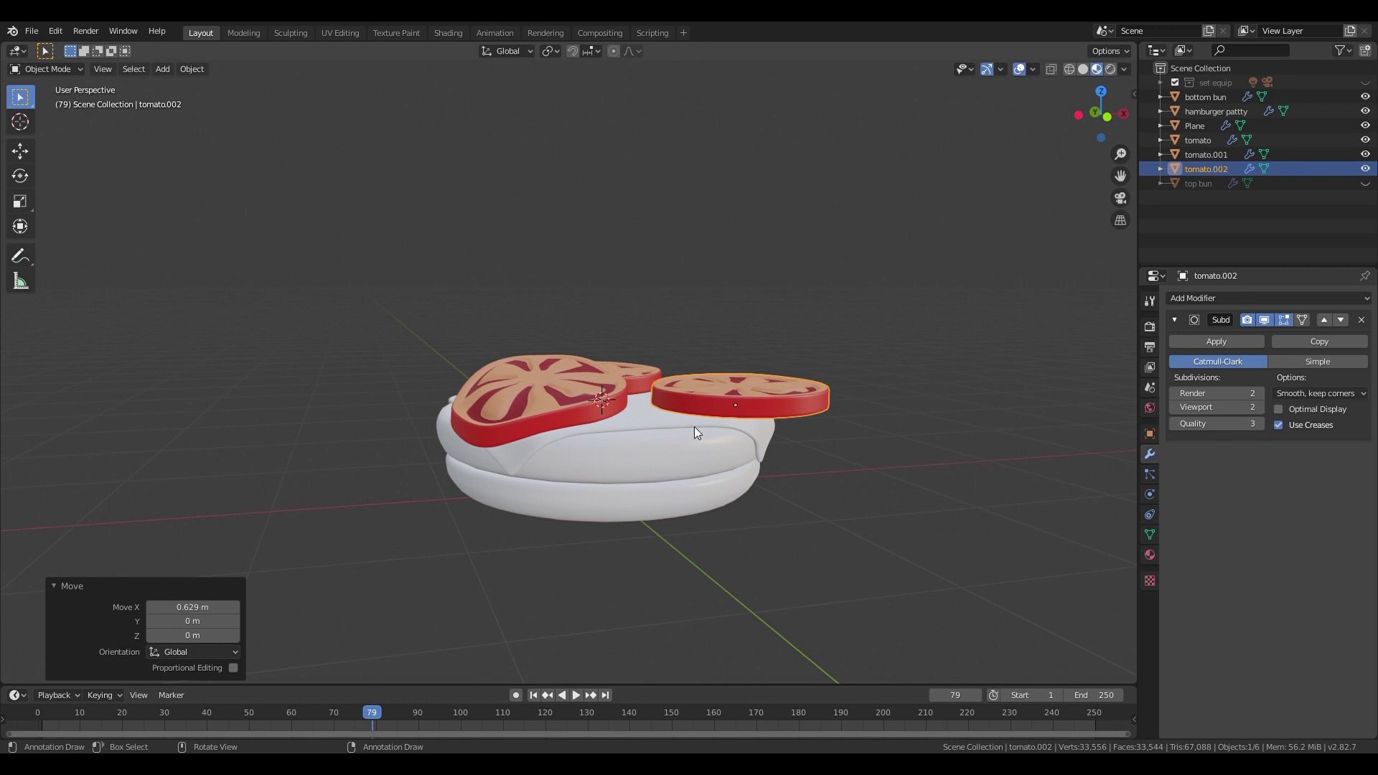
- Add a lattice around the third tomato slice, scaled to about 0.617 along Z, with resolution U 5 and V 5
{"action": "key", "text": "shift+a"}
{"action": "left_click", "coordinate": [713, 495]}
{"action": "middle_click_drag", "start_coordinate": [764, 467], "coordinate": [1001, 300]}
{"action": "key", "text": "s"}
{"action": "key", "text": "z"}
{"action": "left_click", "coordinate": [703, 356]}
{"action": "key", "text": "g"}
{"action": "key", "text": "z"}
{"action": "left_click", "coordinate": [718, 334]}
{"action": "left_click", "coordinate": [1148, 515]}
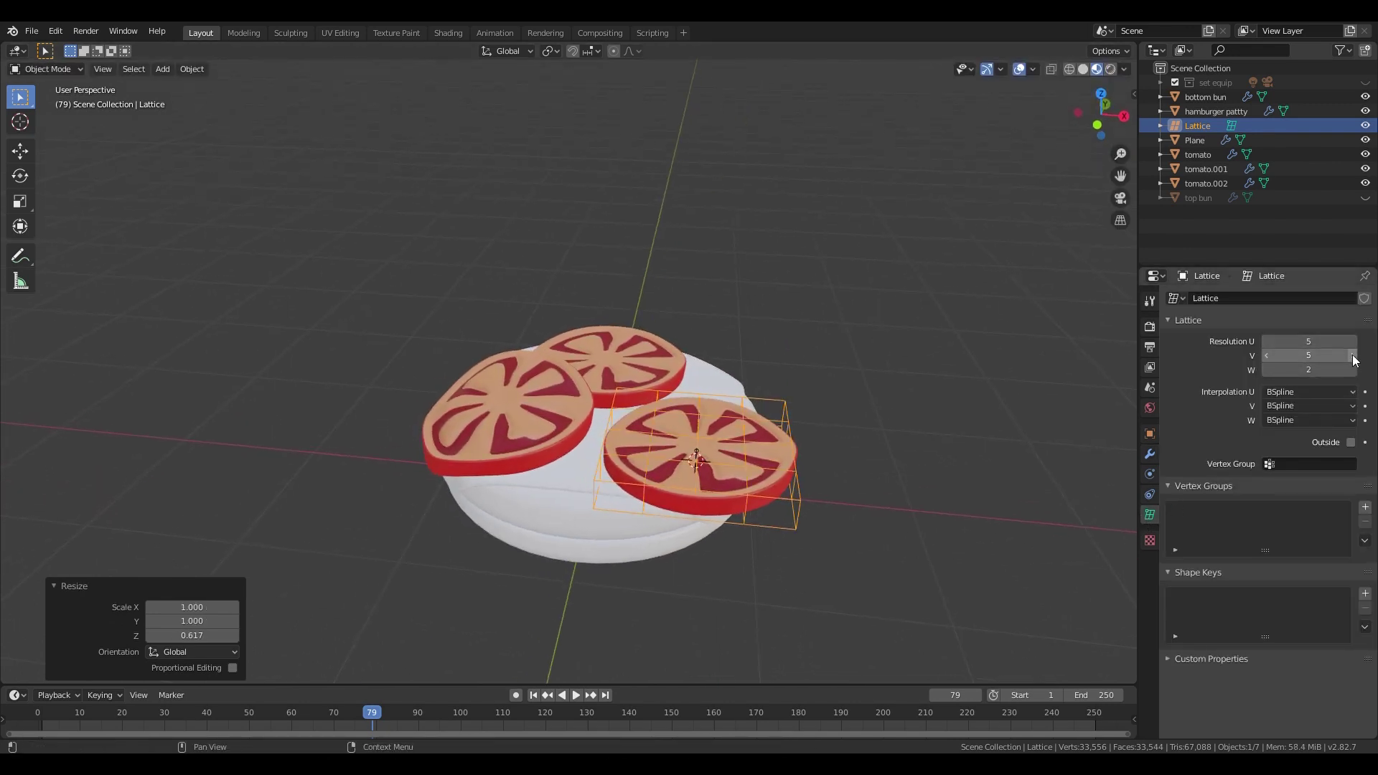
{"action": "middle_click_drag", "start_coordinate": [812, 515], "coordinate": [828, 483]}
- Add a Lattice modifier to the third tomato slice with the new lattice as its object
{"action": "left_click", "coordinate": [746, 443]}
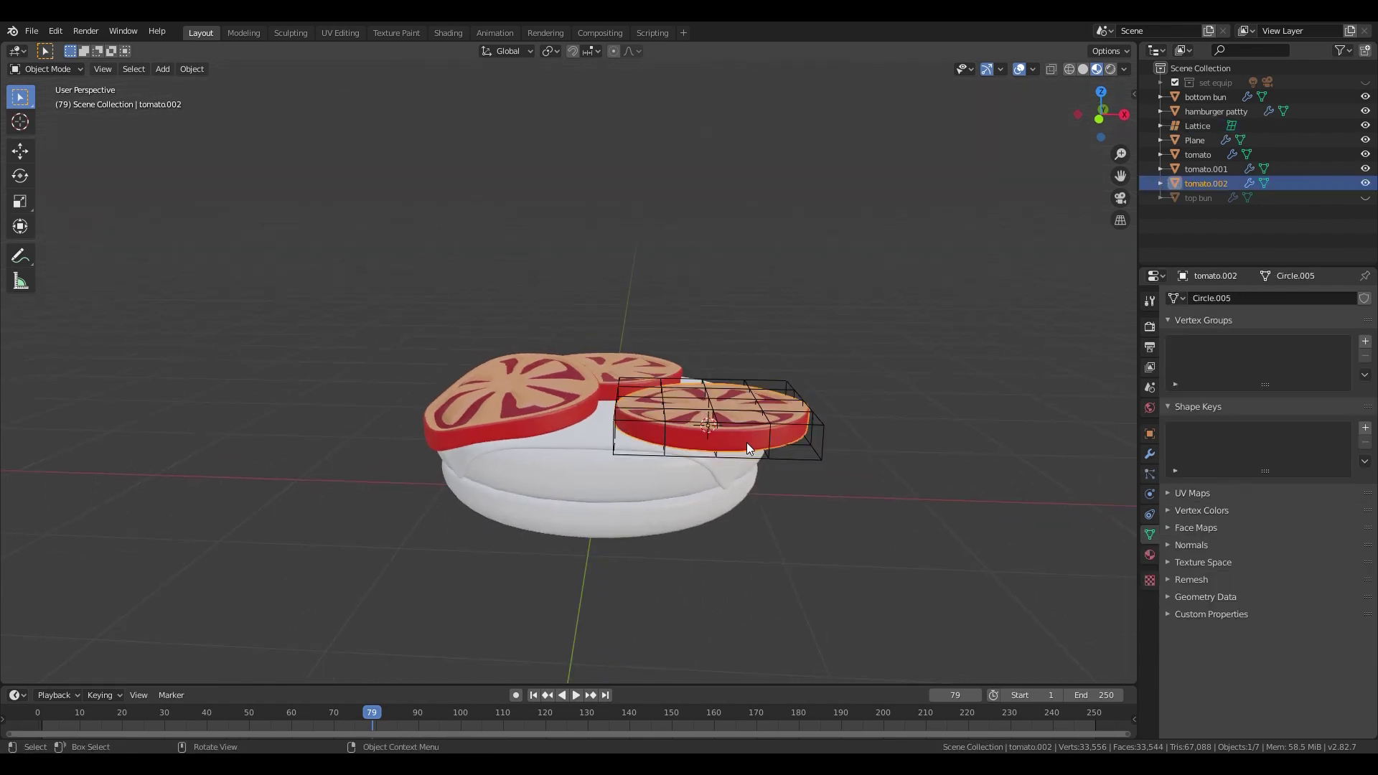
{"action": "left_click", "coordinate": [1148, 453]}
{"action": "left_click", "coordinate": [1220, 298]}
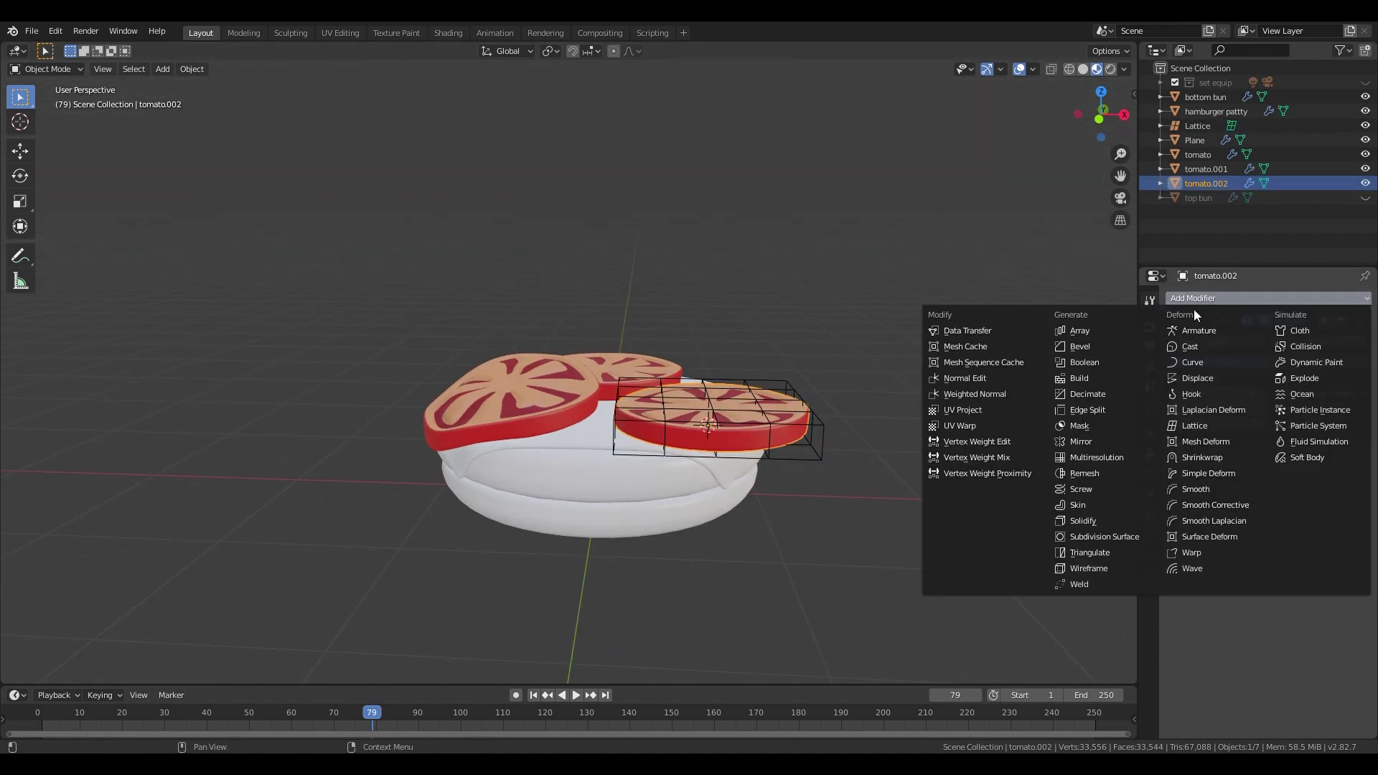
{"action": "left_click", "coordinate": [1193, 426]}
{"action": "left_click", "coordinate": [1321, 456]}
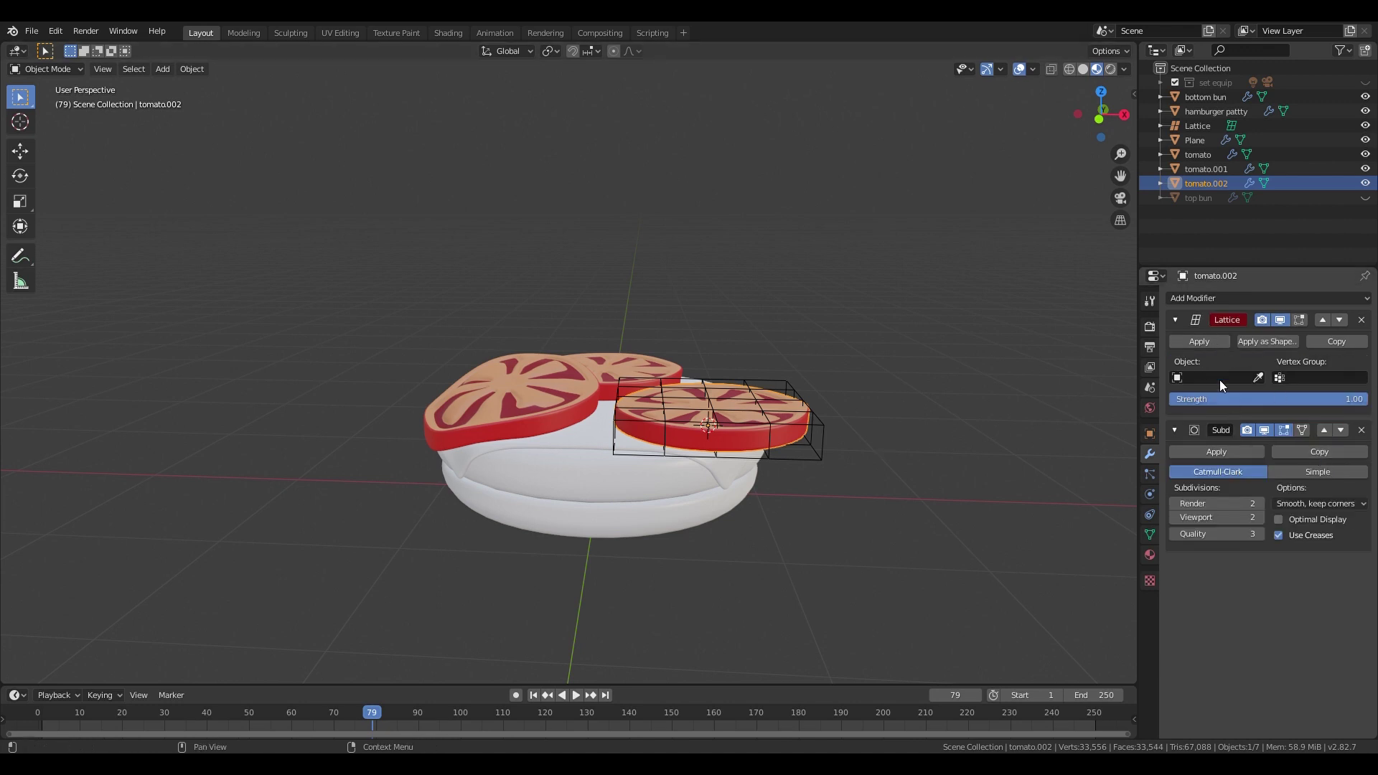
{"action": "left_click", "coordinate": [1258, 376]}
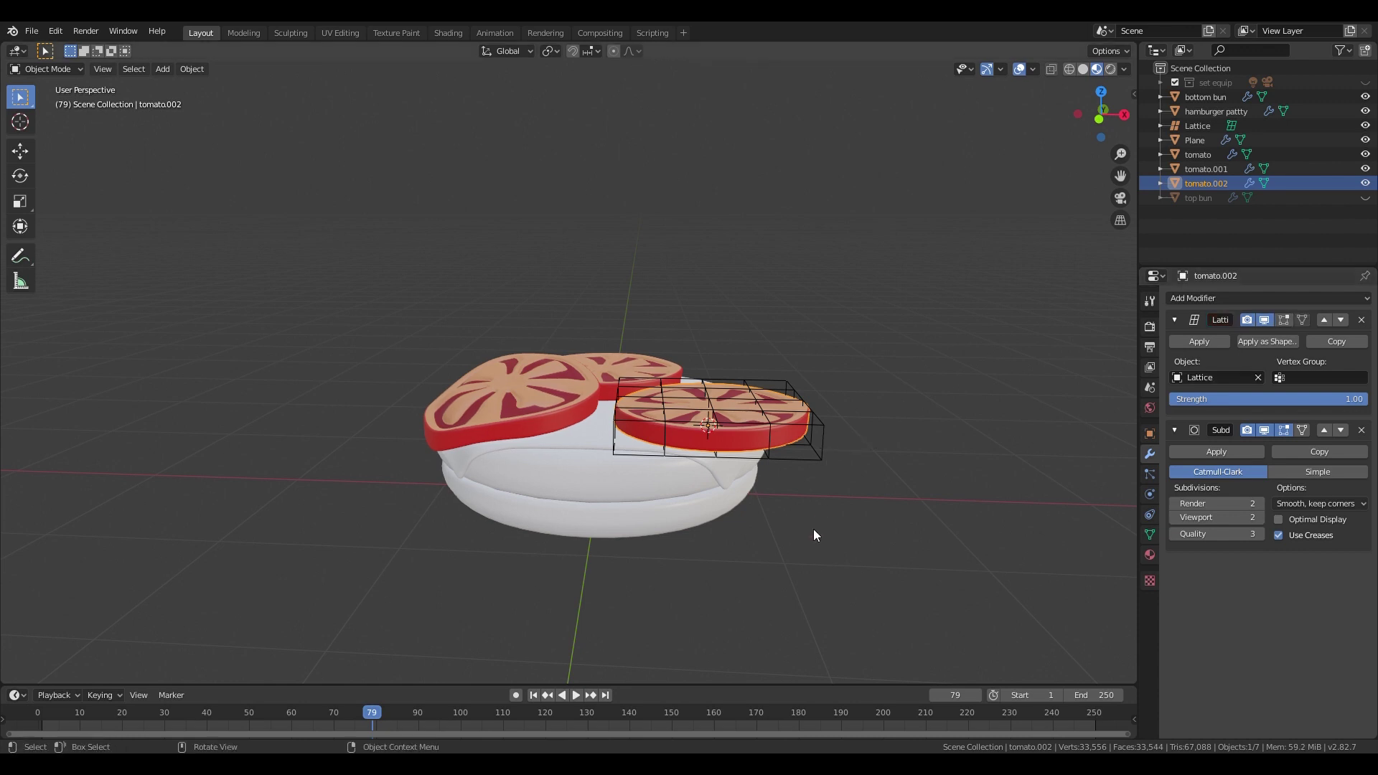
- Lower an outer corner point of the lattice about 0.176 m along Z with proportional size 0.467
{"action": "left_click", "coordinate": [812, 457]}
{"action": "key", "text": "Tab"}
{"action": "middle_click_drag", "start_coordinate": [812, 456], "coordinate": [824, 430]}
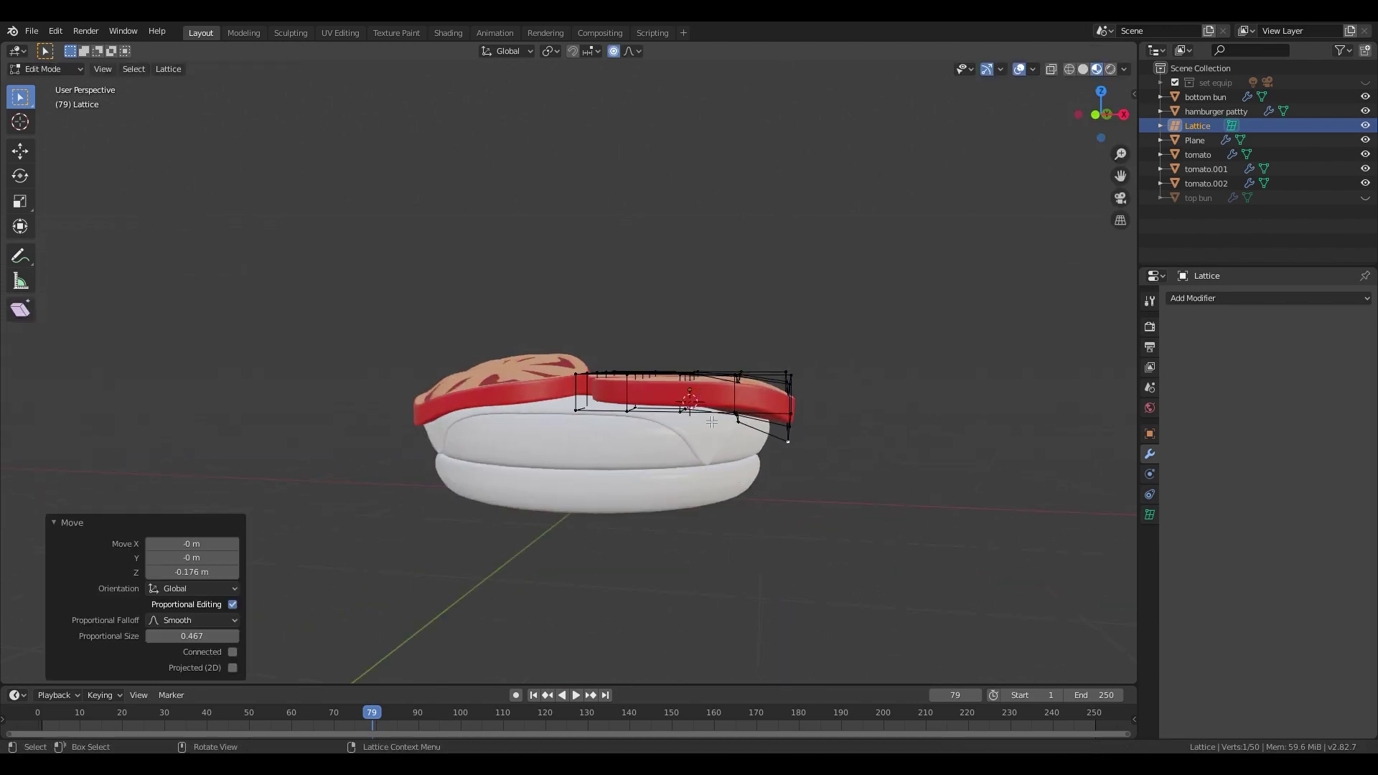
{"action": "key", "text": "g"}
{"action": "key", "text": "z"}
{"action": "left_click", "coordinate": [679, 587]}
{"action": "middle_click_drag", "start_coordinate": [897, 431], "coordinate": [689, 459]}
- Adjust the lattice's bend along Z and shift the lattice with the third tomato slice along X
{"action": "key", "text": "g"}
{"action": "key", "text": "z"}
{"action": "middle_click_drag", "start_coordinate": [559, 431], "coordinate": [661, 488]}
{"action": "key", "text": "Tab"}
{"action": "left_click", "coordinate": [661, 496], "text": "shift"}
{"action": "key", "text": "g"}
{"action": "key", "text": "x"}
{"action": "left_click", "coordinate": [678, 496]}
- Reposition the third tomato slice and its lattice over the cheese, adjusting their height along Z
{"action": "middle_click_drag", "start_coordinate": [746, 574], "coordinate": [763, 472]}
{"action": "key", "text": "g"}
{"action": "left_click", "coordinate": [725, 452]}
{"action": "left_click", "coordinate": [726, 491]}
{"action": "key", "text": "Tab"}
{"action": "key", "text": "g"}
{"action": "key", "text": "z"}
- Move more lattice points with proportional editing so the third tomato slice drapes over the edge of the cheese
{"action": "middle_click_drag", "start_coordinate": [583, 385], "coordinate": [631, 412]}
{"action": "key", "text": "g"}
{"action": "left_click", "coordinate": [796, 381]}
{"action": "left_click", "coordinate": [627, 436]}
{"action": "key", "text": "g"}
{"action": "left_click", "coordinate": [627, 430]}
{"action": "middle_click_drag", "start_coordinate": [754, 423], "coordinate": [656, 402]}
{"action": "key", "text": "g"}
{"action": "key", "text": "z"}
{"action": "left_click", "coordinate": [689, 381]}
{"action": "key", "text": "Tab"}
- Apply the Lattice modifier on the third tomato slice and delete the lattice object
{"action": "left_click", "coordinate": [707, 425]}
{"action": "left_click", "coordinate": [1204, 343]}
{"action": "left_click", "coordinate": [679, 470]}
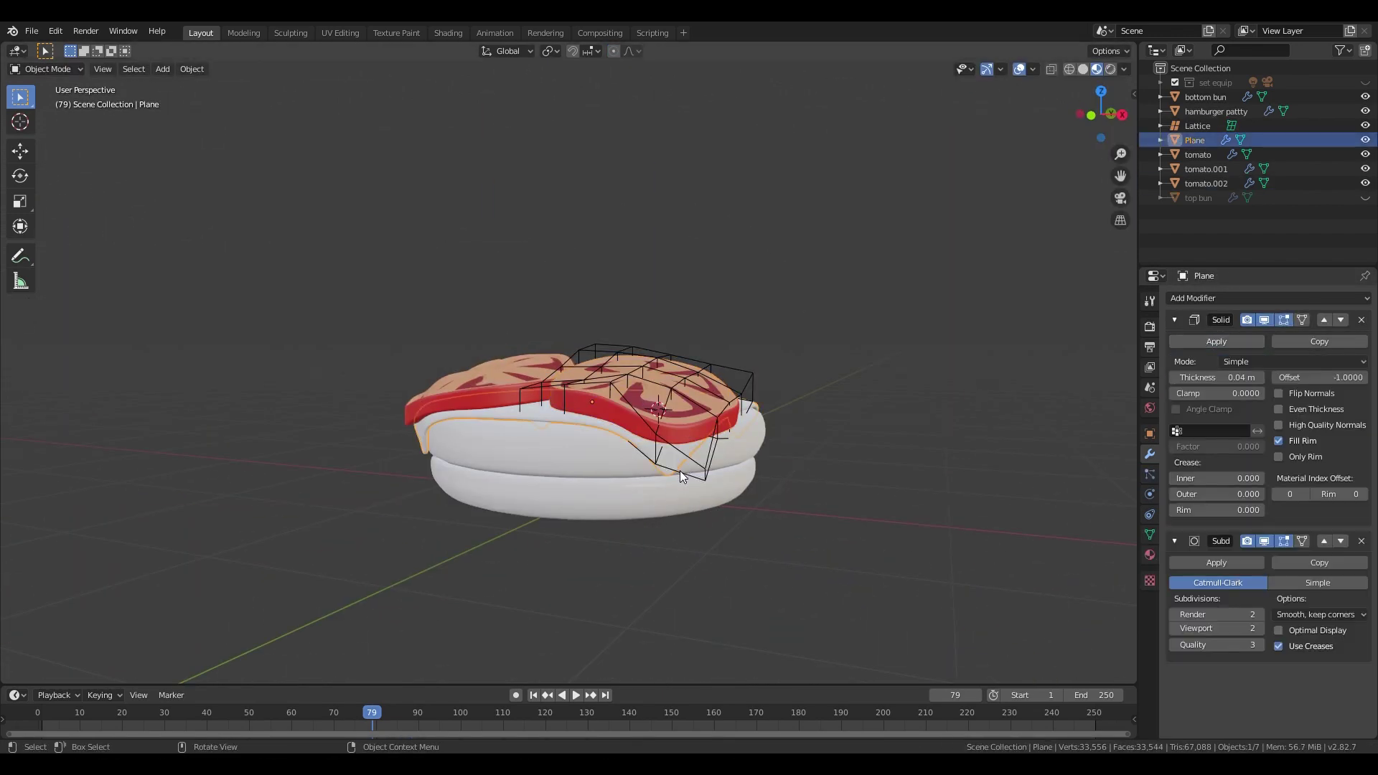
{"action": "left_click", "coordinate": [696, 458]}
{"action": "key", "text": "x"}
{"action": "left_click", "coordinate": [698, 461]}
- Select the second tomato slice and switch the viewport to solid shading
{"action": "mouse_move", "coordinate": [553, 477]}
{"action": "middle_mouse_down"}
{"action": "mouse_move", "coordinate": [490, 523]}
{"action": "mouse_move", "coordinate": [574, 531]}
{"action": "middle_mouse_up"}
{"action": "left_click", "coordinate": [515, 424]}
{"action": "key", "text": "Tab"}
{"action": "key", "text": "Tab"}
{"action": "middle_click_drag", "start_coordinate": [544, 619], "coordinate": [775, 553]}
{"action": "left_click", "coordinate": [1081, 68]}
{"action": "middle_click_drag", "start_coordinate": [632, 258], "coordinate": [266, 228]}
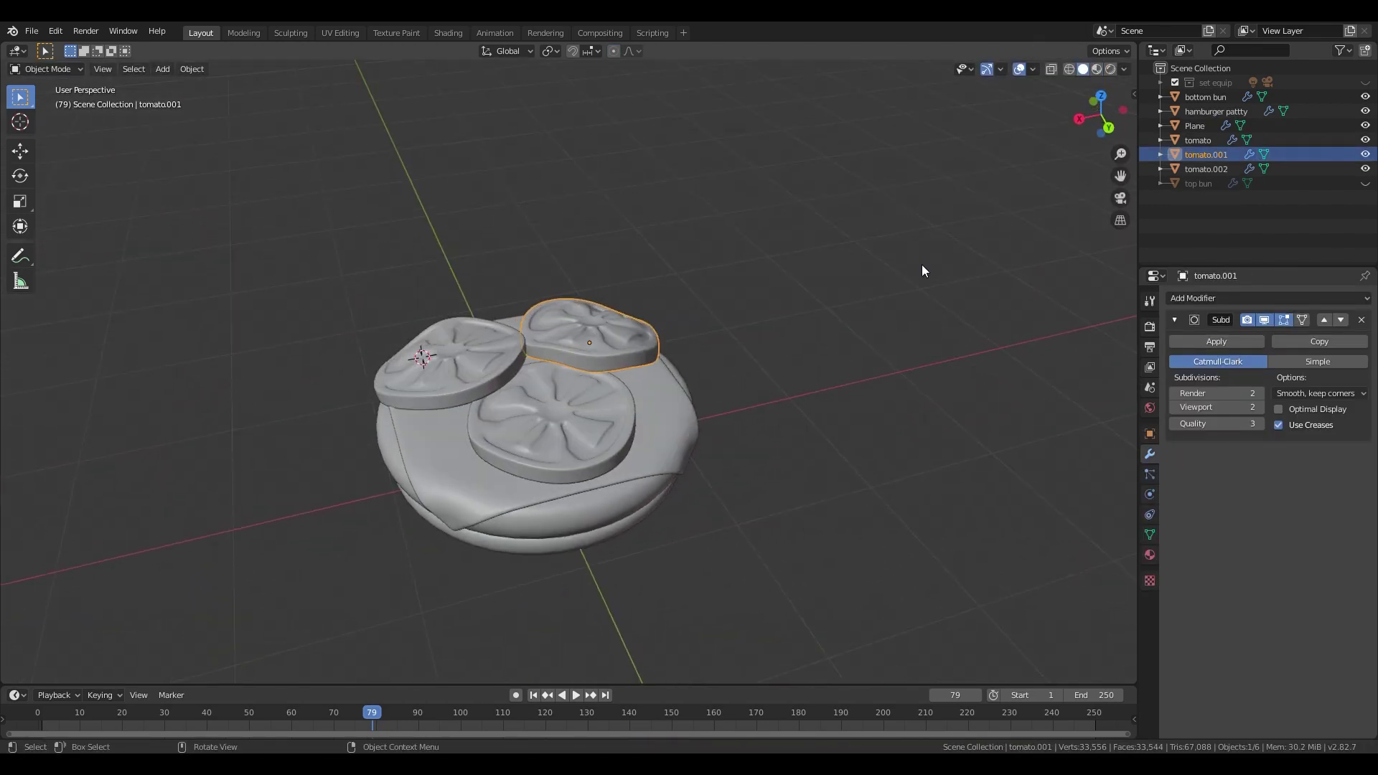
- Snap the 3D cursor to the cheese slice, add a plane there and raise it along Z above the tomatoes
{"action": "left_click", "coordinate": [647, 396]}
{"action": "key", "text": "shift+s"}
{"action": "left_click", "coordinate": [623, 470]}
{"action": "key", "text": "shift+a"}
{"action": "mouse_move", "coordinate": [559, 366]}
{"action": "left_click", "coordinate": [604, 367]}
{"action": "key", "text": "g"}
{"action": "key", "text": "z"}
{"action": "left_click", "coordinate": [659, 275]}
- Subdivide the new plane into a dense grid
{"action": "key", "text": "Tab"}
{"action": "right_click", "coordinate": [584, 323]}
{"action": "left_click", "coordinate": [592, 327]}
{"action": "left_click", "coordinate": [235, 573]}
{"action": "left_click", "coordinate": [235, 573]}
{"action": "key", "text": "Tab"}
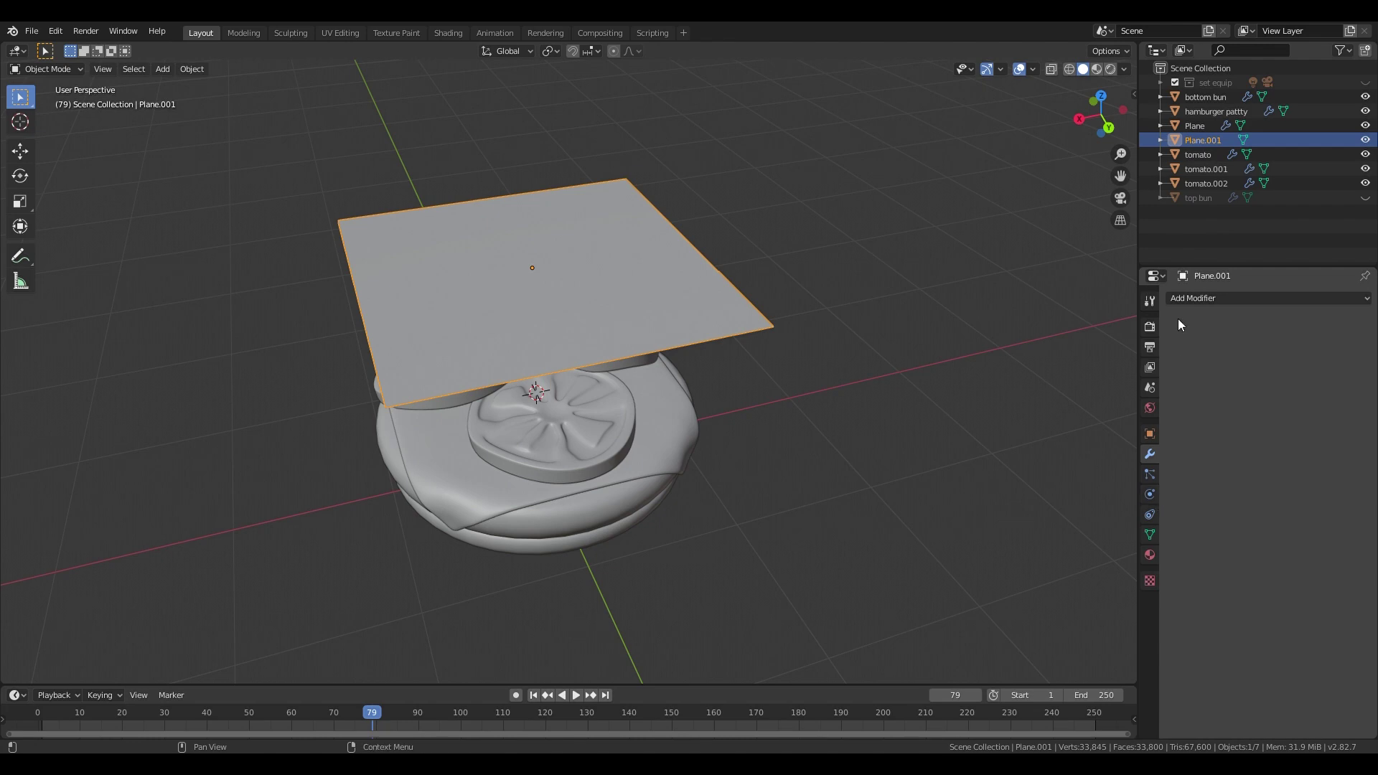
- Add a Displace modifier to the subdivided plane with a new texture of type Clouds
{"action": "left_click", "coordinate": [1191, 298]}
{"action": "left_click", "coordinate": [1195, 374]}
{"action": "left_click", "coordinate": [1221, 376]}
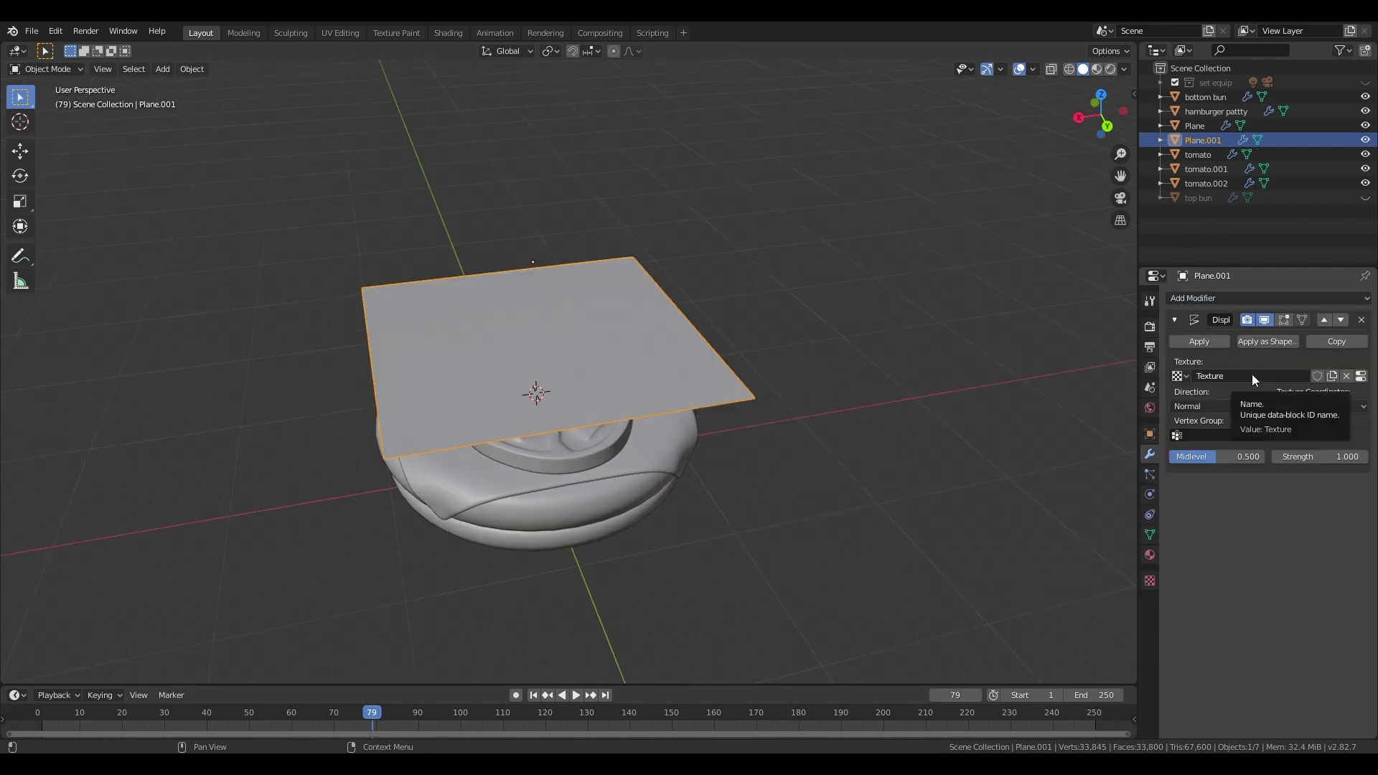
{"action": "left_click", "coordinate": [1360, 376]}
{"action": "left_click", "coordinate": [1263, 342]}
{"action": "left_click", "coordinate": [1249, 392]}
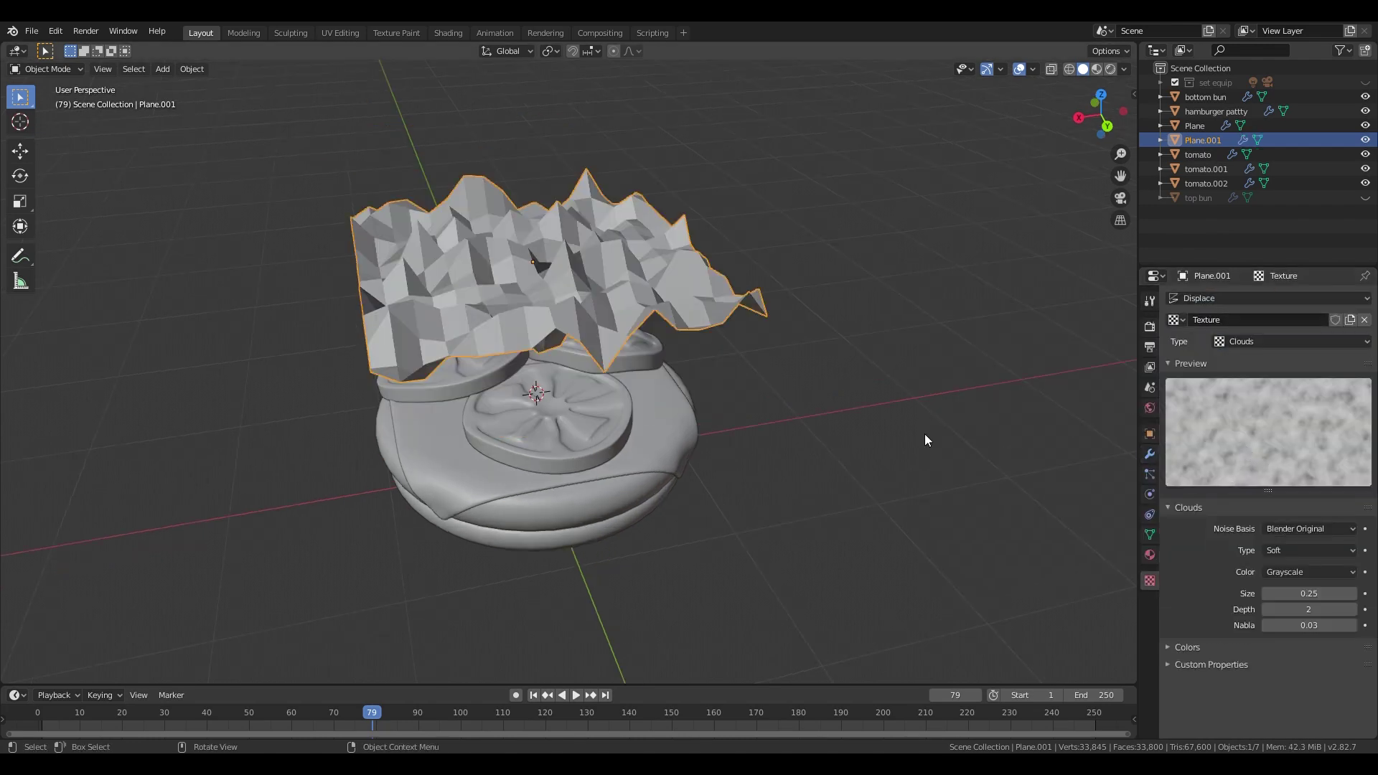
- Delete faces around the border of the subdivided plane above the tomatoes to give it an irregular outline
{"action": "key", "text": "Tab"}
{"action": "middle_click_drag", "start_coordinate": [547, 256], "coordinate": [552, 309]}
{"action": "key", "text": "3"}
{"action": "scroll", "coordinate": [610, 251], "scroll_direction": "down", "scroll_amount": 2}
{"action": "key", "text": "c"}
{"action": "left_click_drag", "start_coordinate": [644, 227], "coordinate": [454, 242]}
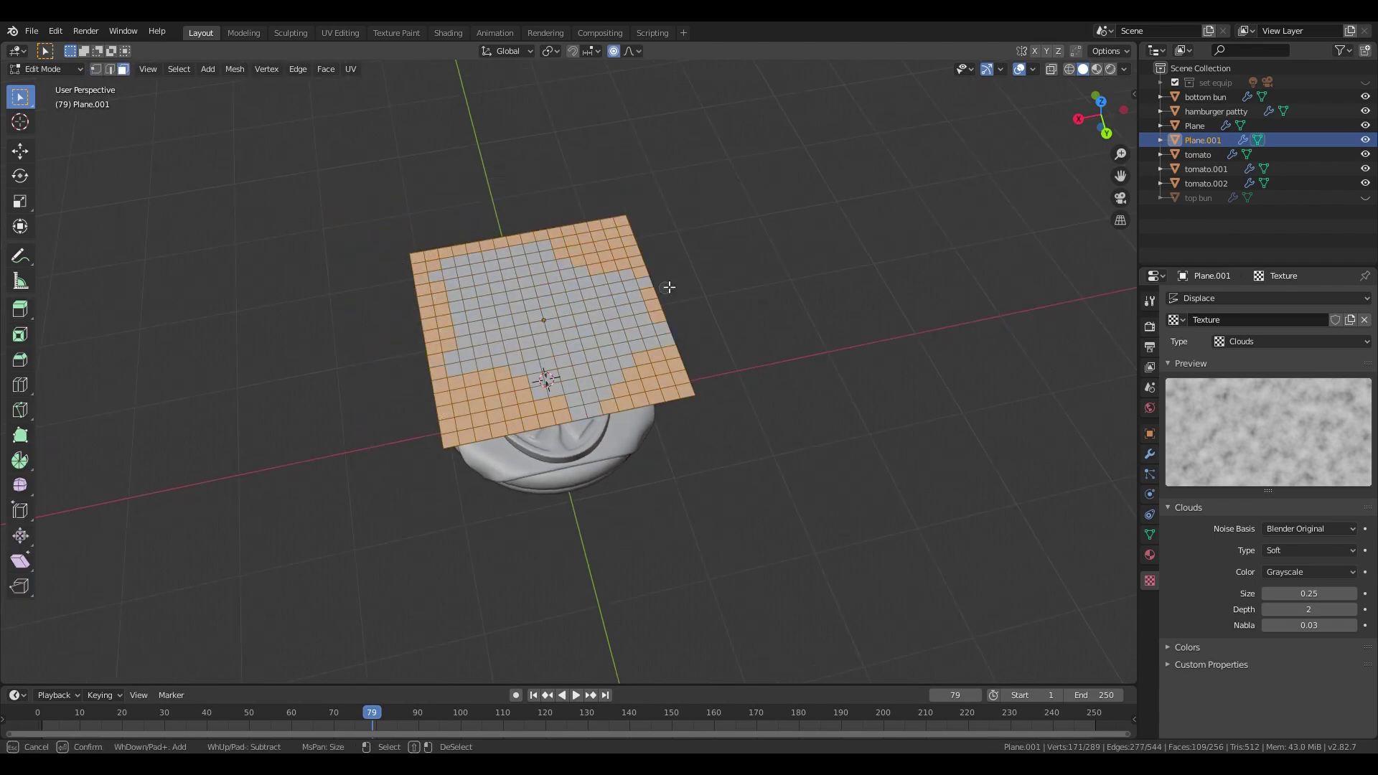
{"action": "key", "text": "x"}
{"action": "left_click", "coordinate": [755, 359]}
{"action": "key", "text": "Tab"}
- Add a Solidify and a Subdivision Surface modifier to the displaced plane
{"action": "middle_click_drag", "start_coordinate": [649, 402], "coordinate": [639, 363]}
{"action": "left_click", "coordinate": [1149, 453]}
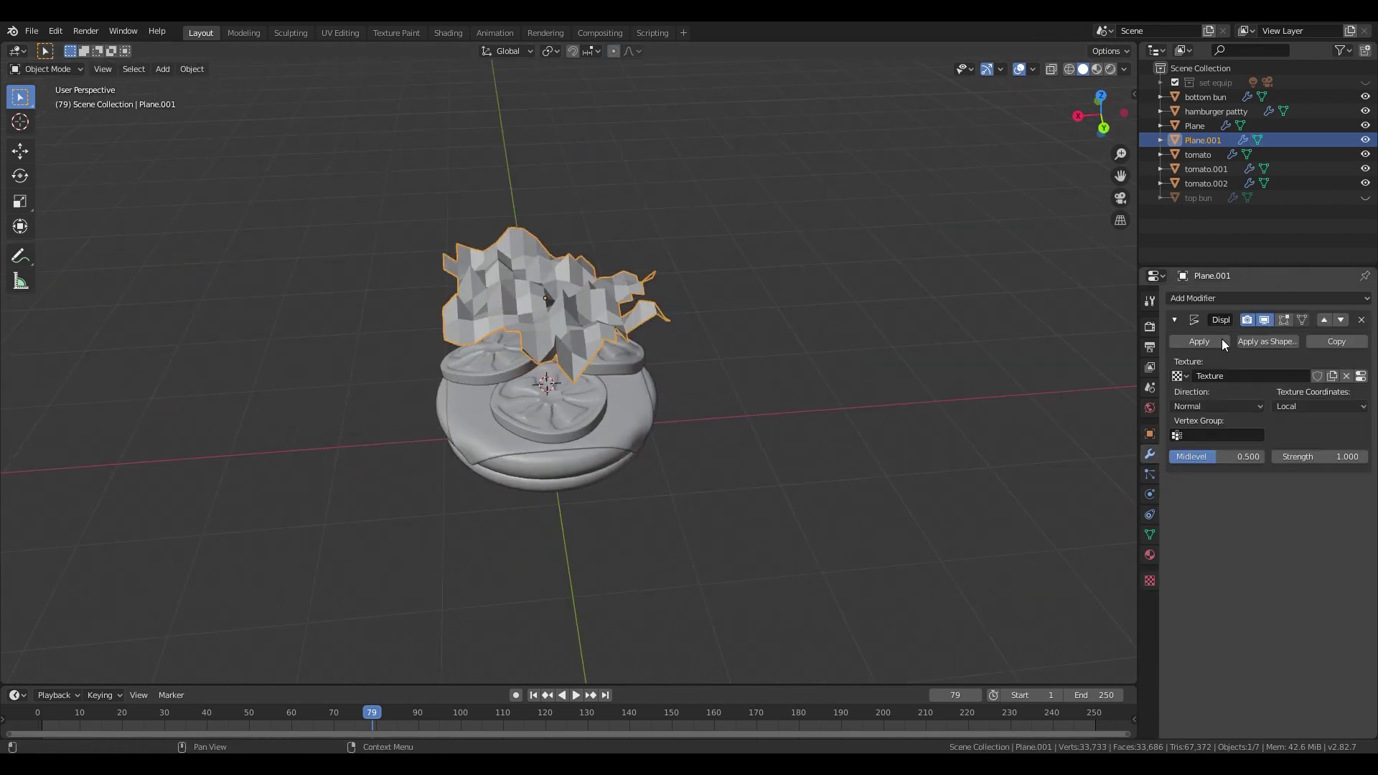
{"action": "left_click", "coordinate": [1195, 299]}
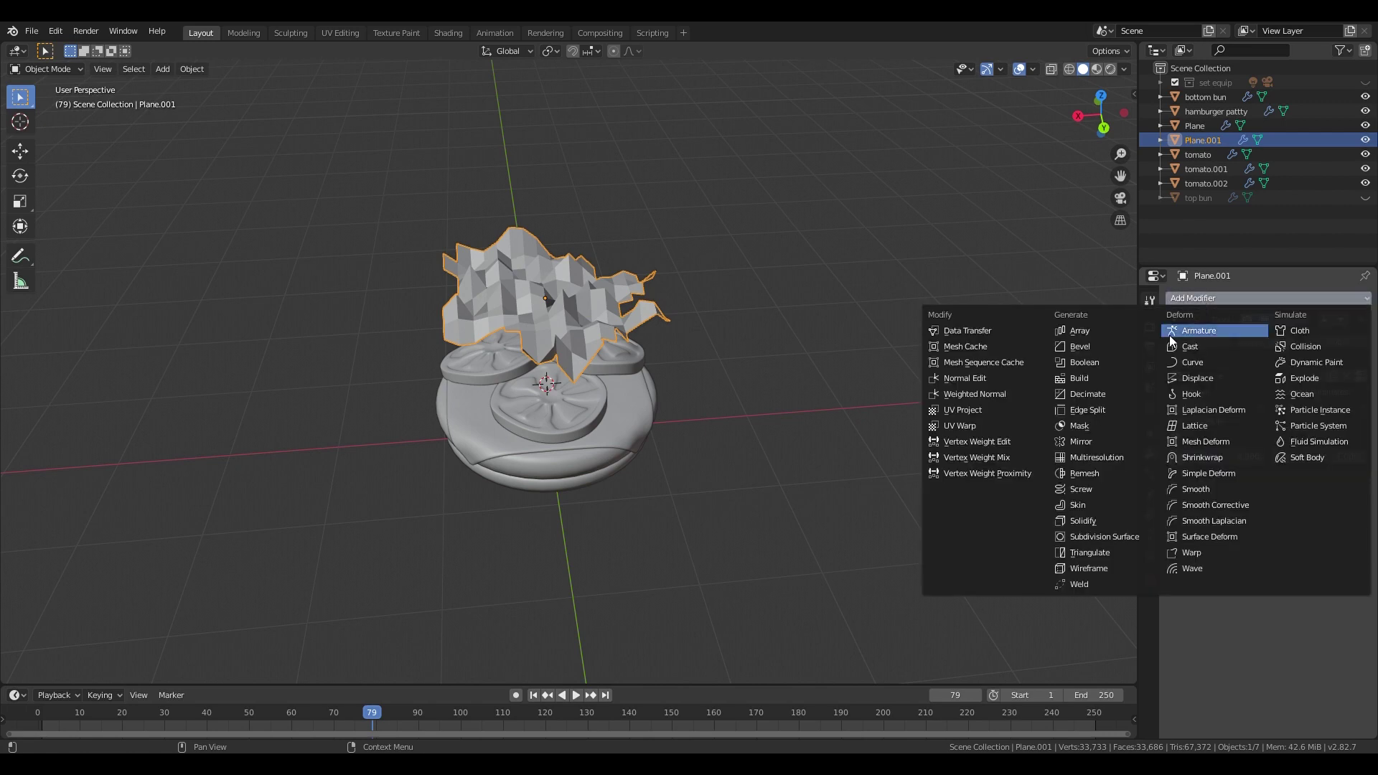
{"action": "left_click", "coordinate": [1131, 521]}
{"action": "scroll", "coordinate": [716, 309], "scroll_direction": "up", "scroll_amount": 3}
{"action": "middle_click_drag", "start_coordinate": [716, 309], "coordinate": [753, 308]}
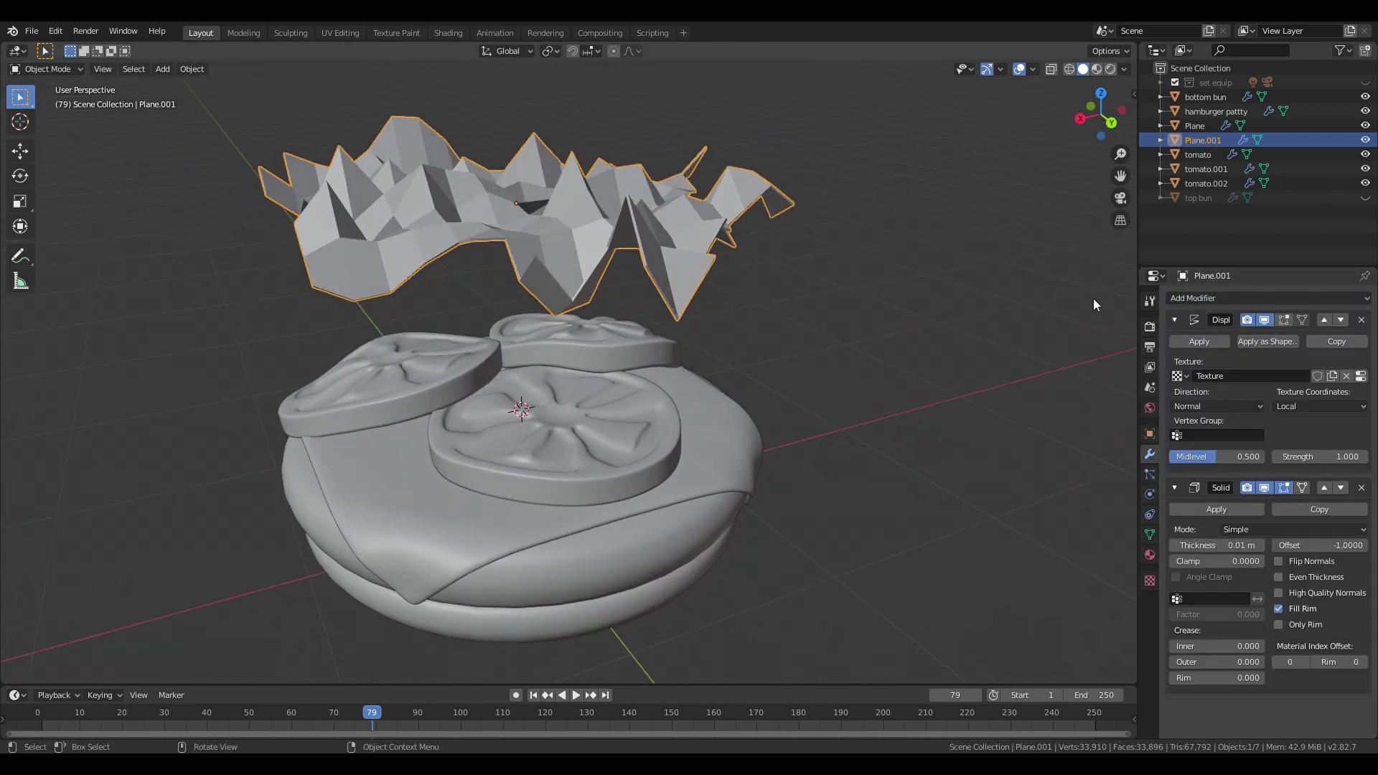
{"action": "left_click", "coordinate": [1206, 298]}
{"action": "left_click", "coordinate": [1124, 537]}
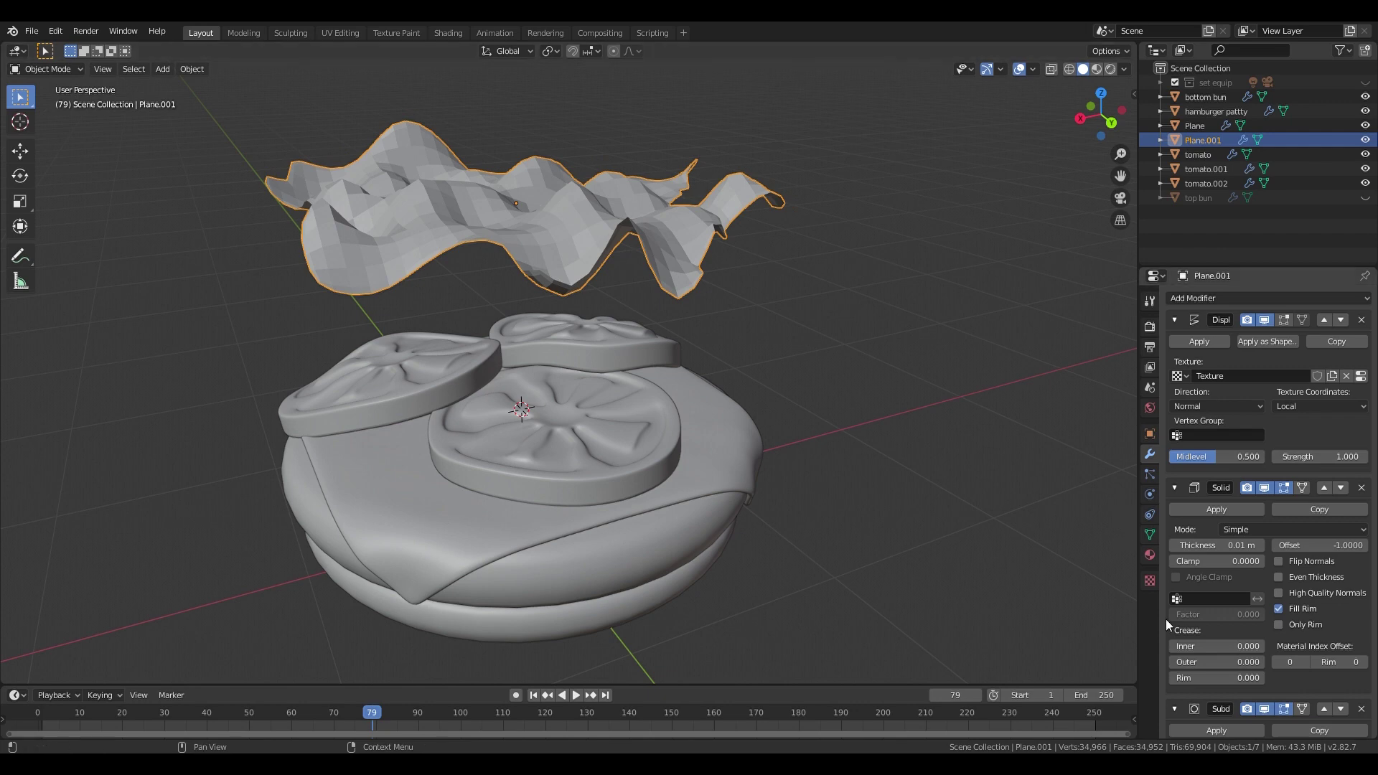
- Set the displaced plane's viewport subdivisions to 2 and shade it smooth
{"action": "scroll", "coordinate": [1202, 653], "scroll_direction": "down", "scroll_amount": 3}
{"action": "left_click", "coordinate": [1257, 699]}
{"action": "right_click", "coordinate": [490, 267]}
{"action": "left_click", "coordinate": [490, 274]}
{"action": "middle_click_drag", "start_coordinate": [490, 274], "coordinate": [580, 300]}
- Try a higher depth for the displaced plane's Clouds texture and check its noise type options
{"action": "left_click", "coordinate": [1149, 580]}
{"action": "mouse_move", "coordinate": [1317, 594]}
{"action": "left_mouse_down"}
{"action": "mouse_move", "coordinate": [1332, 594]}
{"action": "mouse_move", "coordinate": [1308, 594]}
{"action": "left_mouse_up"}
{"action": "left_click", "coordinate": [1264, 609]}
{"action": "left_click", "coordinate": [1352, 609]}
{"action": "left_click", "coordinate": [1352, 609]}
{"action": "left_click", "coordinate": [1352, 609]}
{"action": "left_click", "coordinate": [1351, 609]}
{"action": "left_click", "coordinate": [1310, 581]}
{"action": "middle_click_drag", "start_coordinate": [910, 519], "coordinate": [993, 574]}
{"action": "left_click", "coordinate": [1325, 553]}
{"action": "left_click", "coordinate": [1306, 566]}
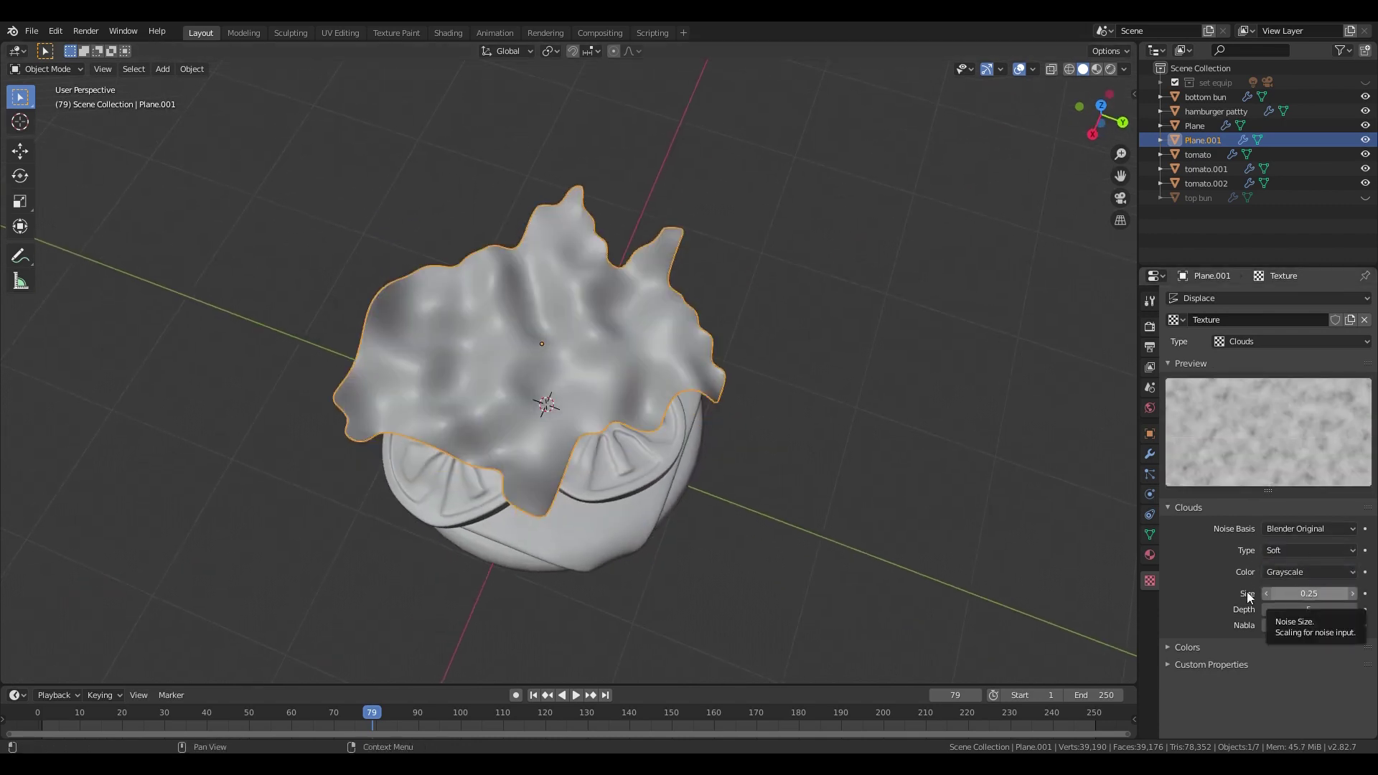
- Set the Clouds texture's size to 0.13 and its depth to 3 for a more crinkled surface
{"action": "middle_click_drag", "start_coordinate": [801, 568], "coordinate": [837, 497]}
{"action": "left_click", "coordinate": [1266, 595]}
{"action": "left_click", "coordinate": [1265, 595]}
{"action": "left_click", "coordinate": [1265, 594]}
{"action": "left_click", "coordinate": [1266, 595]}
{"action": "left_click", "coordinate": [1265, 595]}
{"action": "left_click", "coordinate": [1266, 595]}
{"action": "left_click", "coordinate": [1265, 595]}
{"action": "left_click", "coordinate": [1266, 600]}
{"action": "middle_click_drag", "start_coordinate": [1040, 560], "coordinate": [1105, 538]}
{"action": "left_click", "coordinate": [1265, 609]}
{"action": "left_click", "coordinate": [1264, 610]}
{"action": "left_click", "coordinate": [1310, 551]}
- Scale the displaced plane along Z to flatten its waves
{"action": "middle_click_drag", "start_coordinate": [1004, 574], "coordinate": [499, 470]}
{"action": "key", "text": "s"}
{"action": "key", "text": "z"}
{"action": "left_click", "coordinate": [539, 272]}
- Delete further groups of faces from the displaced plane's mesh to make its outline more ragged
{"action": "middle_click_drag", "start_coordinate": [531, 280], "coordinate": [459, 341]}
{"action": "key", "text": "Tab"}
{"action": "key", "text": "c"}
{"action": "left_click_drag", "start_coordinate": [680, 404], "coordinate": [713, 393]}
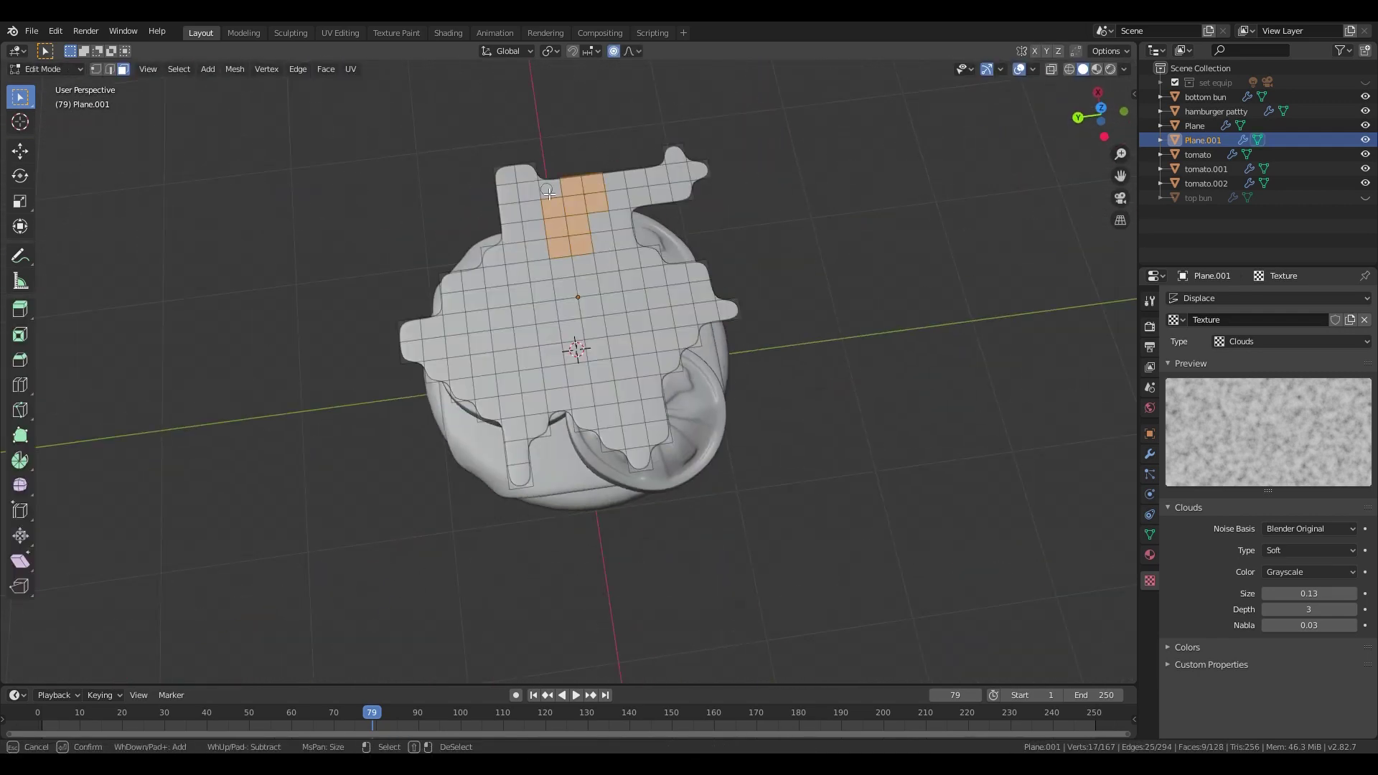
{"action": "key", "text": "x"}
{"action": "middle_click_drag", "start_coordinate": [630, 301], "coordinate": [630, 238]}
{"action": "key", "text": "x"}
{"action": "key", "text": "Tab"}
- Resize the displaced plane and lower it along Z onto the tomato slices
{"action": "middle_click_drag", "start_coordinate": [717, 323], "coordinate": [635, 373]}
{"action": "key", "text": "s"}
{"action": "left_click", "coordinate": [675, 385]}
{"action": "key", "text": "KP_1"}
{"action": "key", "text": "g"}
{"action": "key", "text": "z"}
{"action": "left_click", "coordinate": [685, 464]}
- Duplicate the displaced plane upward along Z and delete selected faces from the copy
{"action": "key", "text": "shift+d"}
{"action": "key", "text": "z"}
{"action": "left_click", "coordinate": [680, 373]}
{"action": "key", "text": "Tab"}
{"action": "key", "text": "Escape"}
{"action": "key", "text": "x"}
{"action": "key", "text": "Tab"}
- Rotate the second leaf layer about Z and lower it along Z closer to the first
{"action": "key", "text": "r"}
{"action": "key", "text": "z"}
{"action": "left_click", "coordinate": [638, 387]}
{"action": "middle_click_drag", "start_coordinate": [675, 449], "coordinate": [603, 402]}
{"action": "key", "text": "g"}
{"action": "key", "text": "z"}
{"action": "left_click", "coordinate": [592, 511]}
- Duplicate the second leaf layer along Z and rotate the new copy about Z
{"action": "key", "text": "shift+d"}
{"action": "key", "text": "z"}
{"action": "left_click", "coordinate": [448, 414]}
{"action": "key", "text": "r"}
{"action": "key", "text": "z"}
{"action": "left_click", "coordinate": [574, 401]}
- Position the third leaf layer along Z just above the second one
{"action": "key", "text": "g"}
{"action": "key", "text": "z"}
{"action": "left_click", "coordinate": [759, 477]}
{"action": "middle_click_drag", "start_coordinate": [759, 459], "coordinate": [632, 387]}
{"action": "key", "text": "g"}
{"action": "key", "text": "z"}
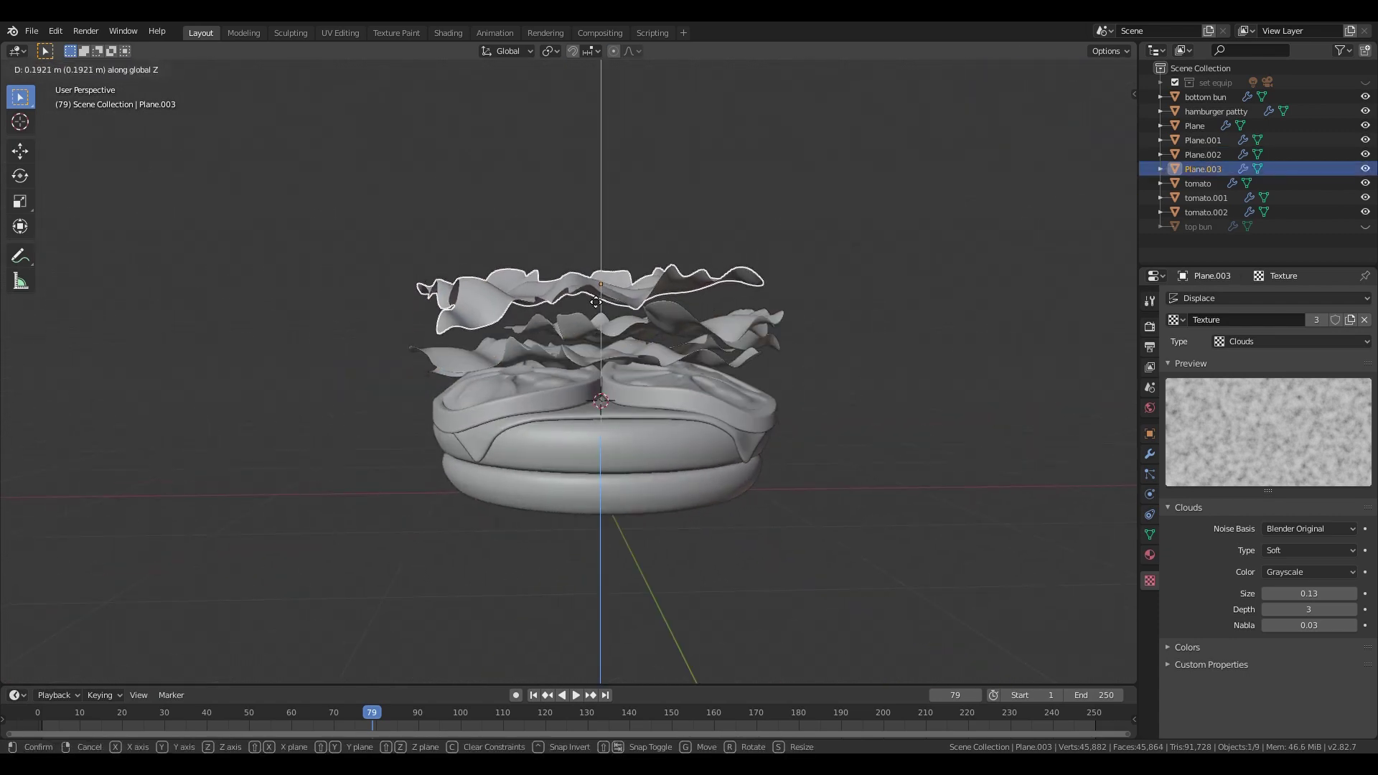
{"action": "left_click", "coordinate": [588, 322]}
- Join the three leaf layers into a single object
{"action": "left_click", "coordinate": [587, 329], "text": "shift"}
{"action": "left_click", "coordinate": [584, 359], "text": "shift"}
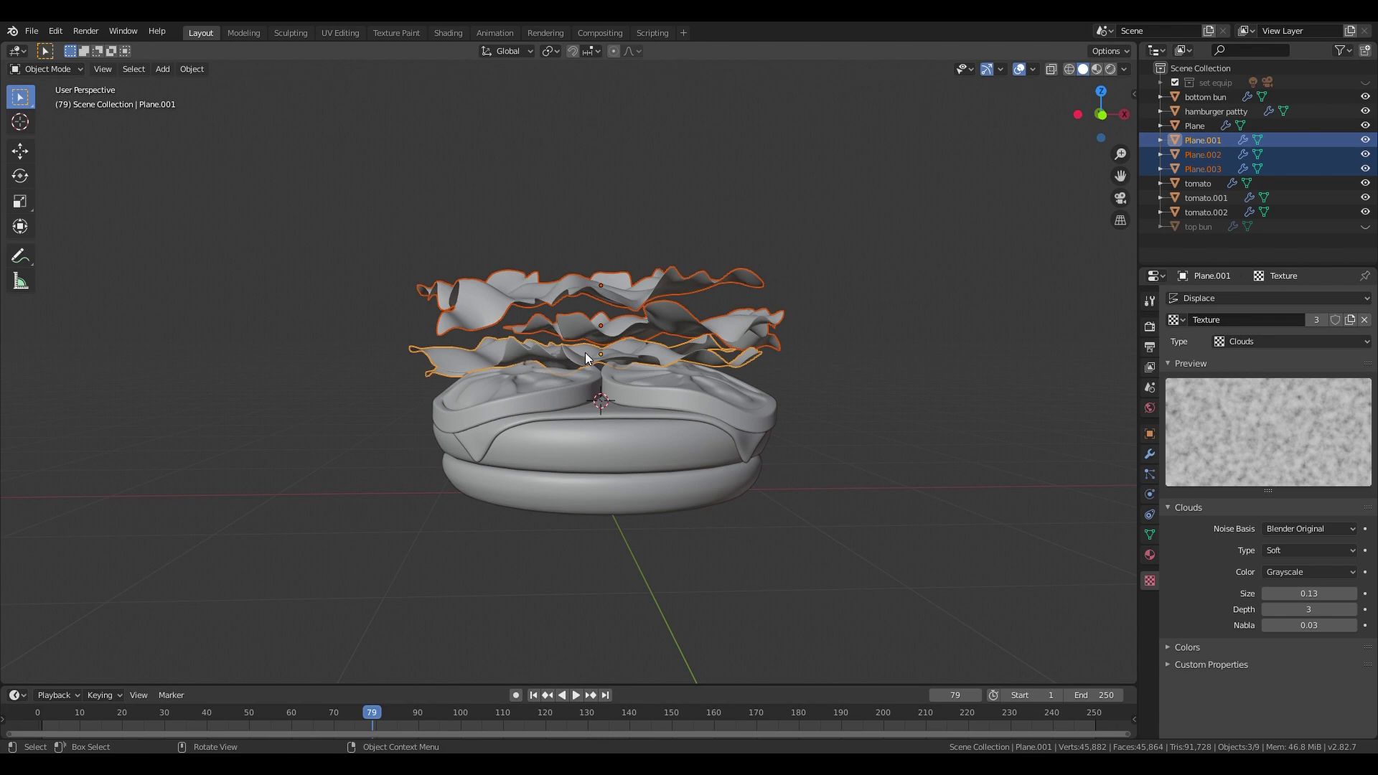
{"action": "key", "text": "ctrl+j"}
{"action": "key", "text": "Tab"}
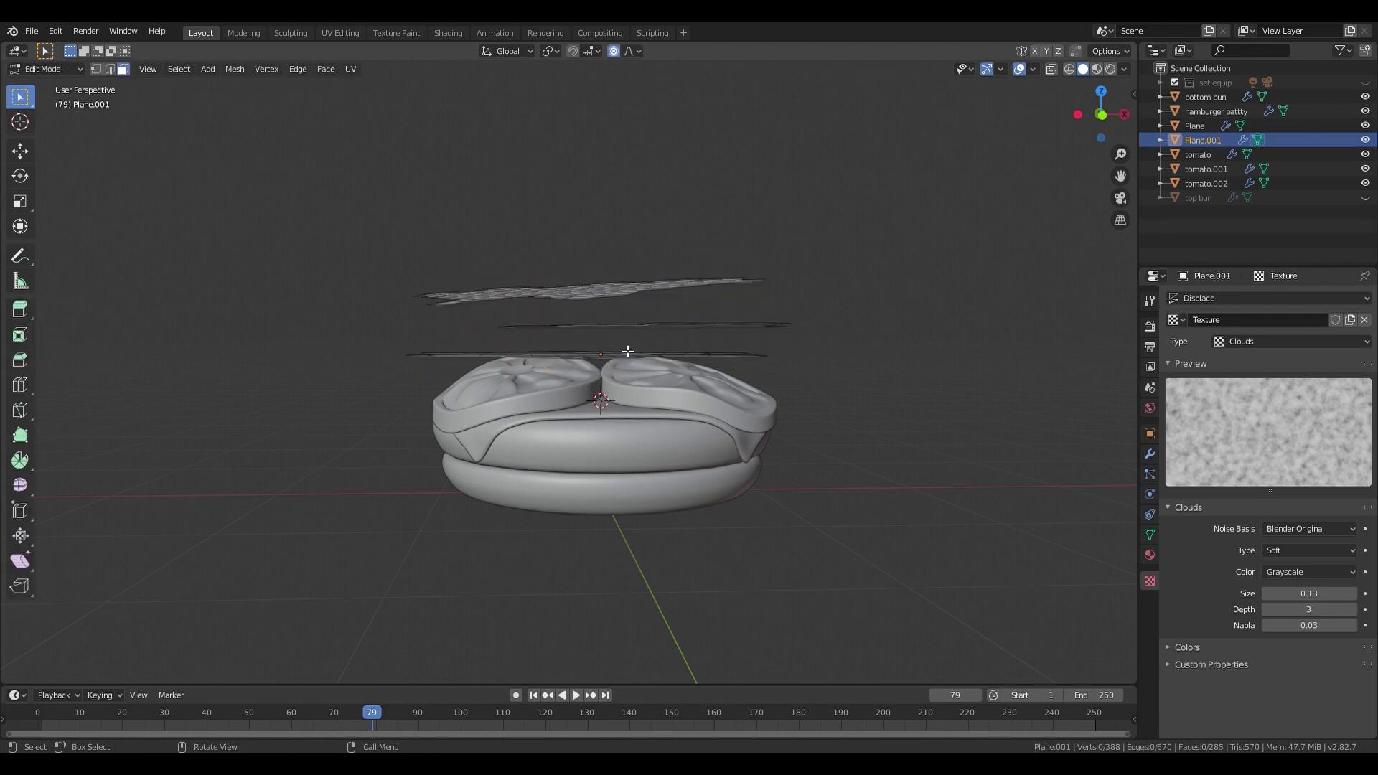
{"action": "key", "text": "Tab"}
- Apply the Displace modifier on the joined leaf object
{"action": "middle_click_drag", "start_coordinate": [627, 354], "coordinate": [630, 391]}
{"action": "left_click", "coordinate": [1150, 453]}
{"action": "scroll", "coordinate": [1208, 379], "scroll_direction": "up", "scroll_amount": 3}
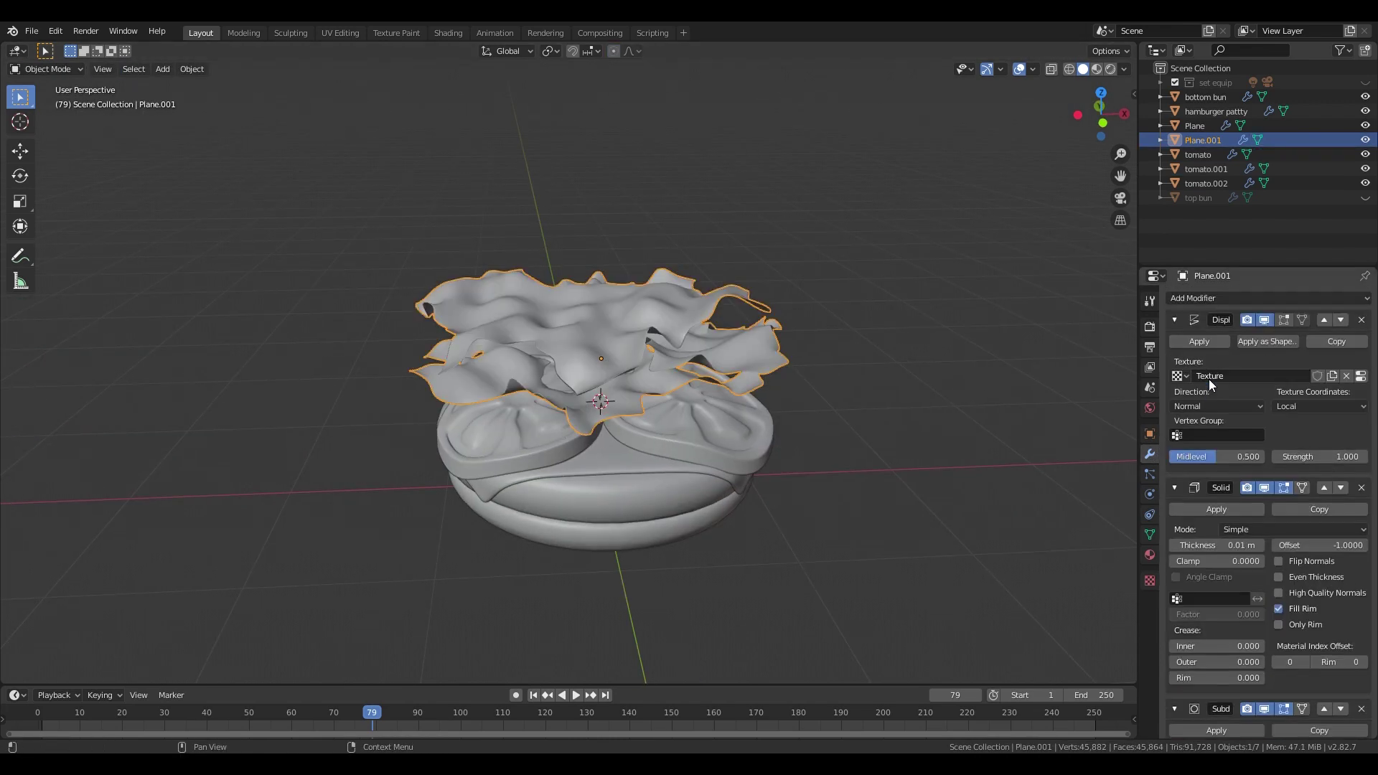
{"action": "left_click", "coordinate": [1190, 346]}
- Reshape the upper leaf layer by moving two of its vertices with smooth proportional editing
{"action": "key", "text": "Tab"}
{"action": "scroll", "coordinate": [739, 276], "scroll_direction": "up", "scroll_amount": 2}
{"action": "middle_click_drag", "start_coordinate": [739, 276], "coordinate": [739, 245]}
{"action": "left_click", "coordinate": [739, 244]}
{"action": "key", "text": "1"}
{"action": "key", "text": "l"}
{"action": "key", "text": "g"}
{"action": "left_click", "coordinate": [742, 268]}
{"action": "left_click", "coordinate": [513, 293]}
{"action": "key", "text": "g"}
{"action": "left_click", "coordinate": [515, 307]}
- Pull down a high corner vertex along Z and move a second vertex near the leaf edge
{"action": "left_click", "coordinate": [800, 224]}
{"action": "key", "text": "g"}
{"action": "key", "text": "z"}
{"action": "left_click", "coordinate": [849, 324]}
{"action": "left_click", "coordinate": [891, 335]}
{"action": "key", "text": "g"}
{"action": "left_click", "coordinate": [901, 375]}
- Lower protruding leaf vertices along Z from a side angle using proportional editing
{"action": "middle_click_drag", "start_coordinate": [790, 373], "coordinate": [954, 358]}
{"action": "left_click", "coordinate": [710, 284]}
{"action": "key", "text": "g"}
{"action": "key", "text": "z"}
{"action": "left_click", "coordinate": [714, 315]}
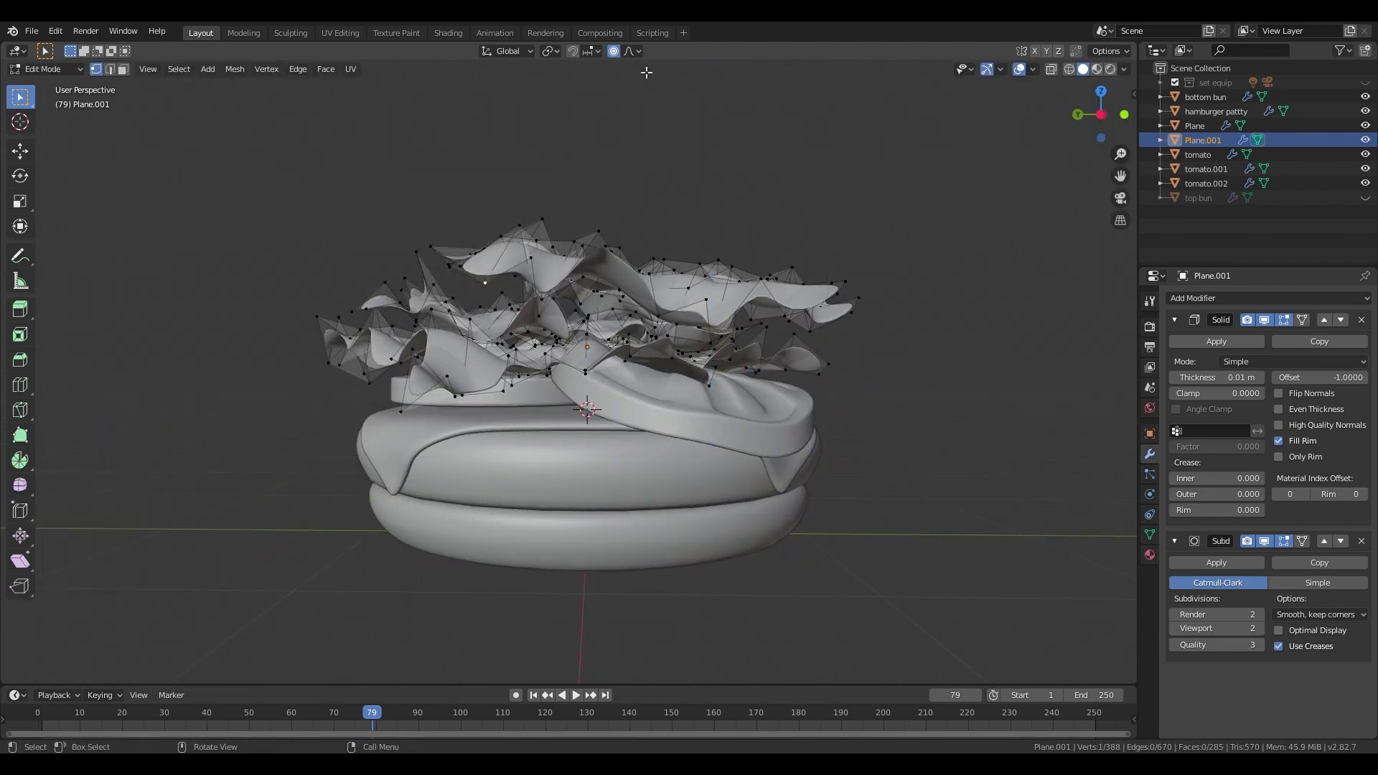
{"action": "key", "text": "g"}
{"action": "key", "text": "z"}
{"action": "left_click", "coordinate": [574, 302]}
{"action": "left_click", "coordinate": [707, 299]}
{"action": "key", "text": "g"}
{"action": "key", "text": "z"}
{"action": "left_click", "coordinate": [718, 344]}
- Lower a raised outer leaf corner and a second high vertex along Z toward the tomatoes
{"action": "middle_click_drag", "start_coordinate": [646, 373], "coordinate": [466, 323]}
{"action": "left_click", "coordinate": [304, 230]}
{"action": "key", "text": "g"}
{"action": "key", "text": "z"}
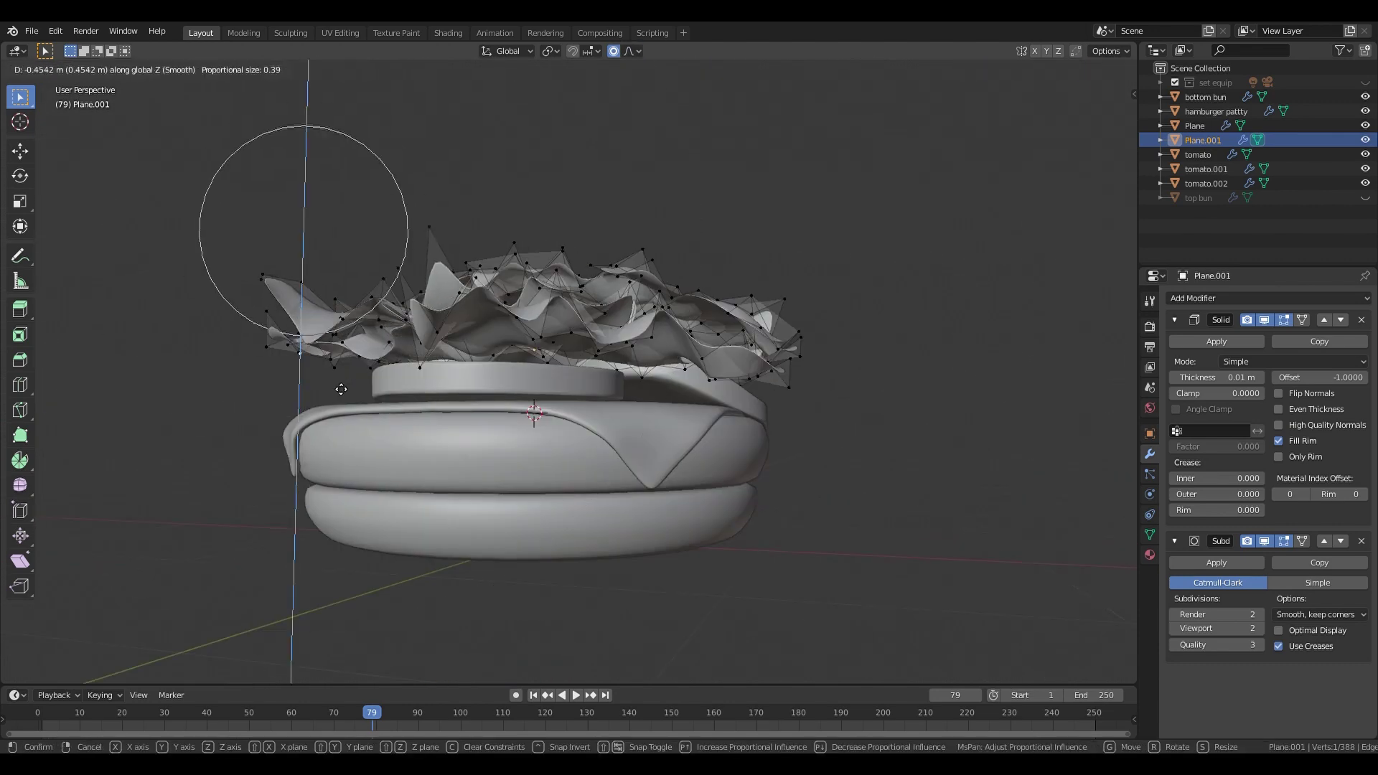
{"action": "left_click", "coordinate": [340, 371]}
{"action": "middle_click_drag", "start_coordinate": [373, 373], "coordinate": [546, 423]}
{"action": "left_click", "coordinate": [509, 278]}
{"action": "key", "text": "g"}
{"action": "key", "text": "z"}
{"action": "left_click", "coordinate": [513, 333]}
- Move more leaf vertices with a larger proportional influence to settle the layers over the tomatoes
{"action": "middle_click_drag", "start_coordinate": [531, 359], "coordinate": [632, 322]}
{"action": "left_click", "coordinate": [553, 291]}
{"action": "key", "text": "g"}
{"action": "key", "text": "z"}
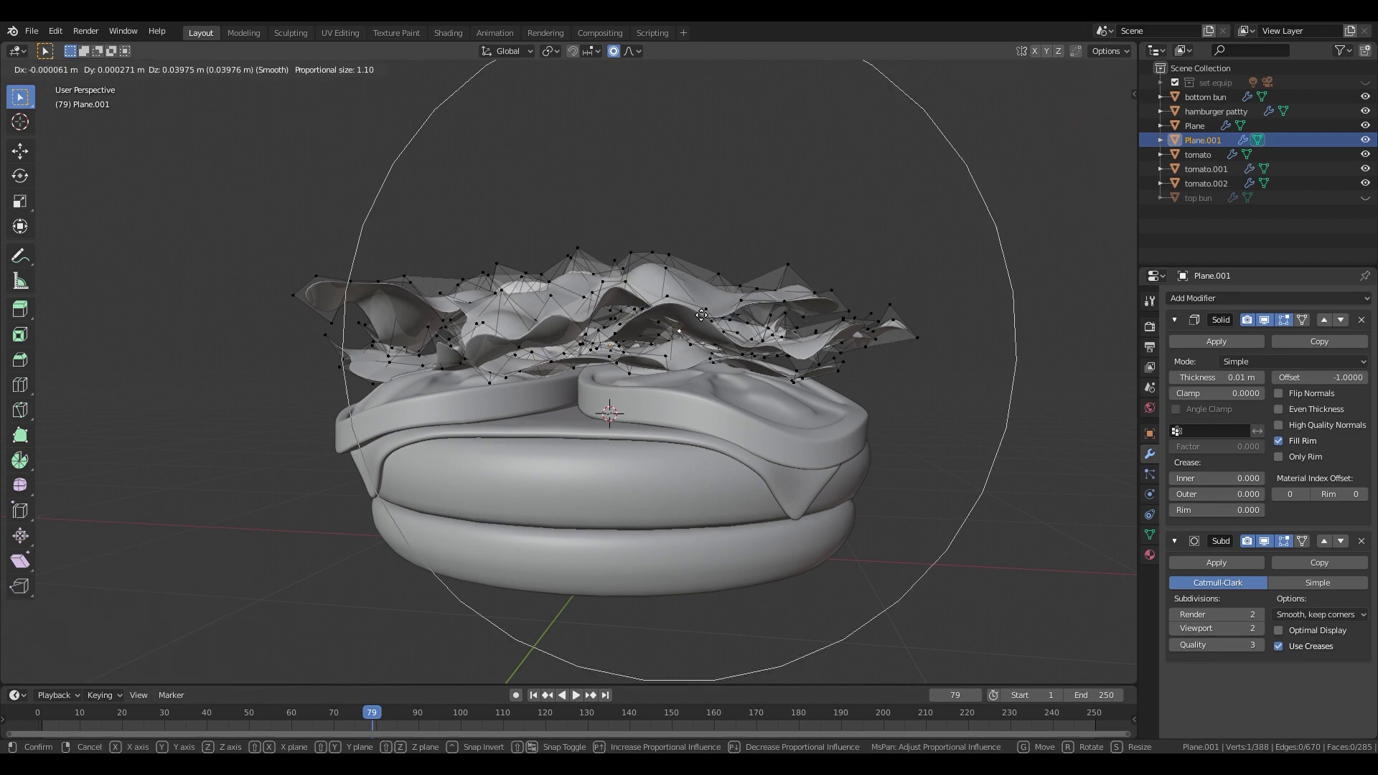
{"action": "key", "text": "g"}
{"action": "left_click", "coordinate": [693, 305]}
{"action": "middle_click_drag", "start_coordinate": [711, 344], "coordinate": [632, 463]}
{"action": "left_click", "coordinate": [753, 325]}
{"action": "key", "text": "g"}
{"action": "left_click", "coordinate": [728, 309]}
{"action": "left_click", "coordinate": [600, 266]}
- Make a final proportional move on the leaf mesh and return to Object Mode
{"action": "key", "text": "Tab"}
{"action": "scroll", "coordinate": [646, 344], "scroll_direction": "down", "scroll_amount": 4}
{"action": "key", "text": "Tab"}
{"action": "key", "text": "g"}
{"action": "left_click", "coordinate": [587, 337]}
{"action": "key", "text": "Tab"}
{"action": "scroll", "coordinate": [595, 373], "scroll_direction": "down", "scroll_amount": 5}
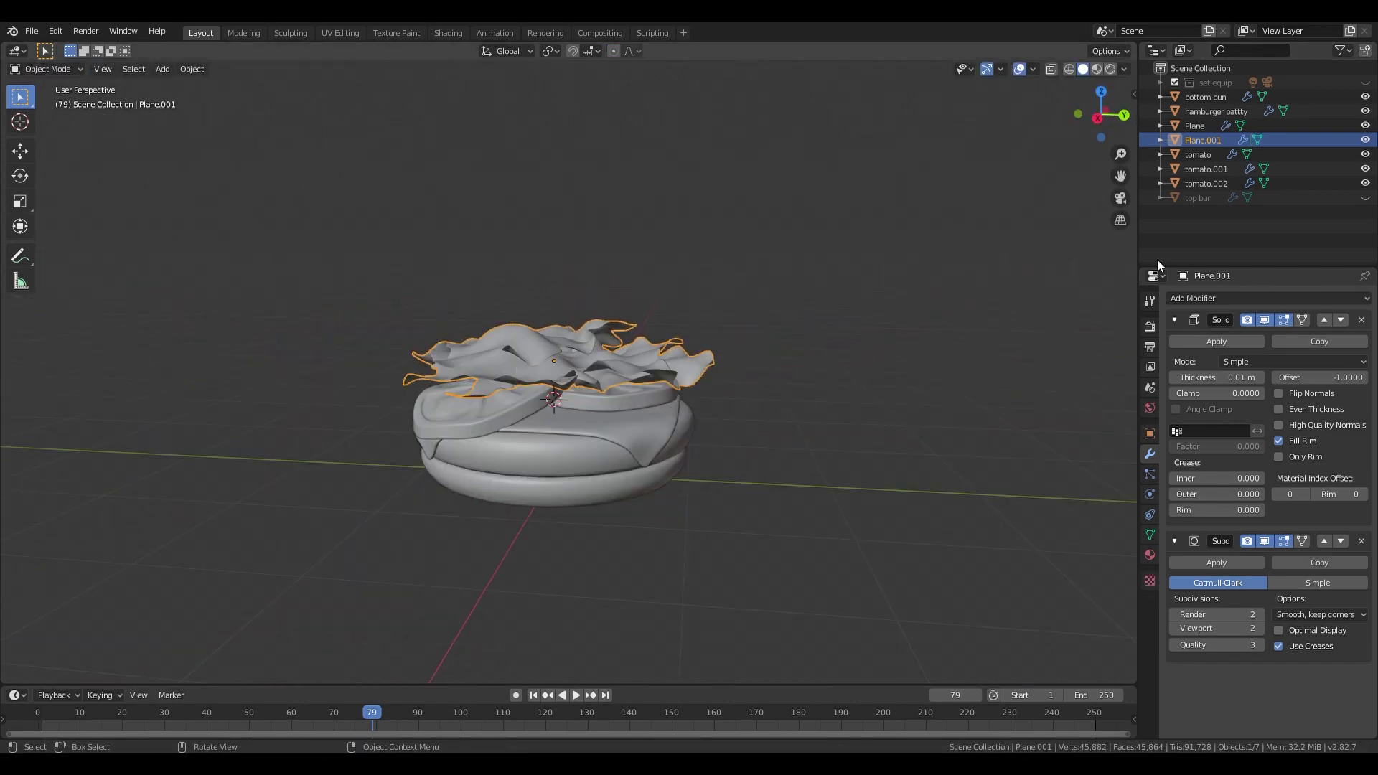
- Unhide the old top bun, snap the 3D cursor to it and delete it
{"action": "left_click", "coordinate": [1182, 194]}
{"action": "left_click", "coordinate": [1364, 198]}
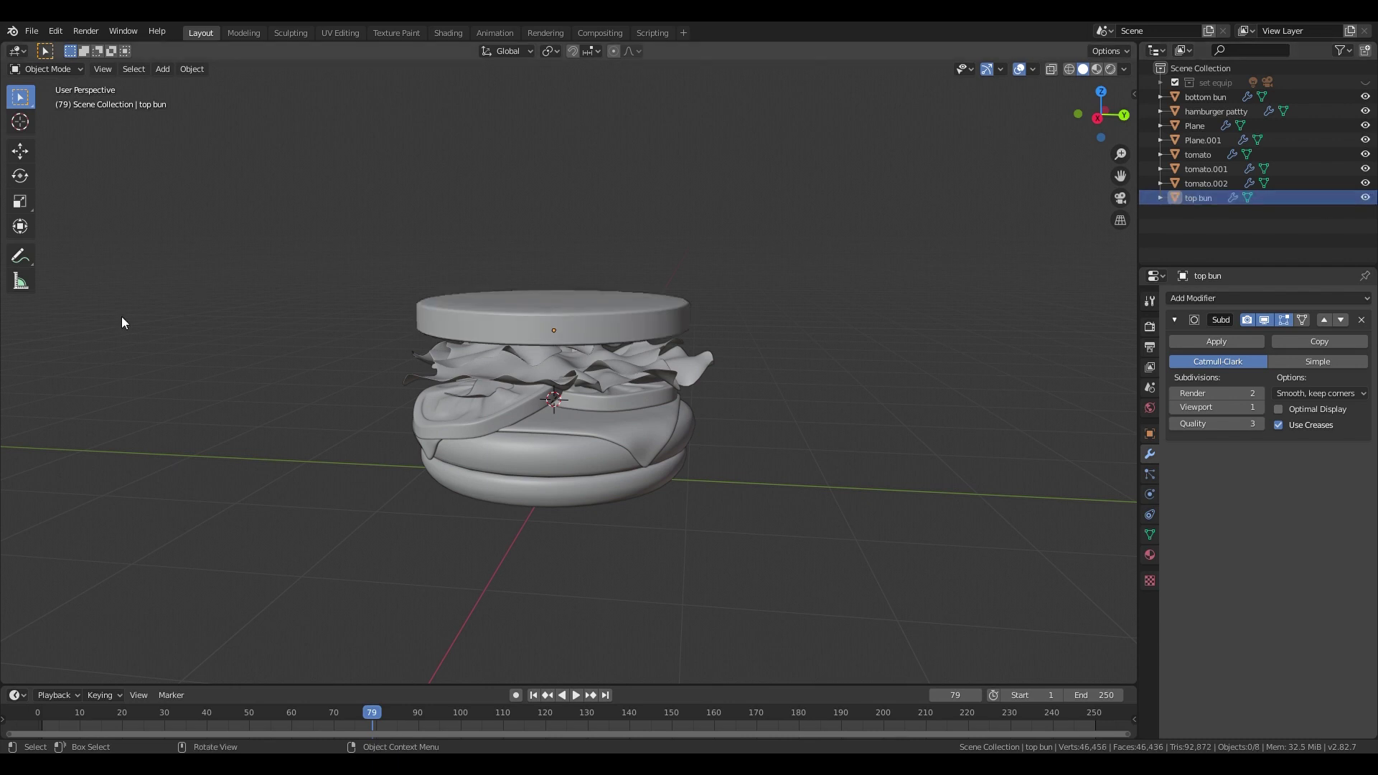
{"action": "key", "text": "shift+s"}
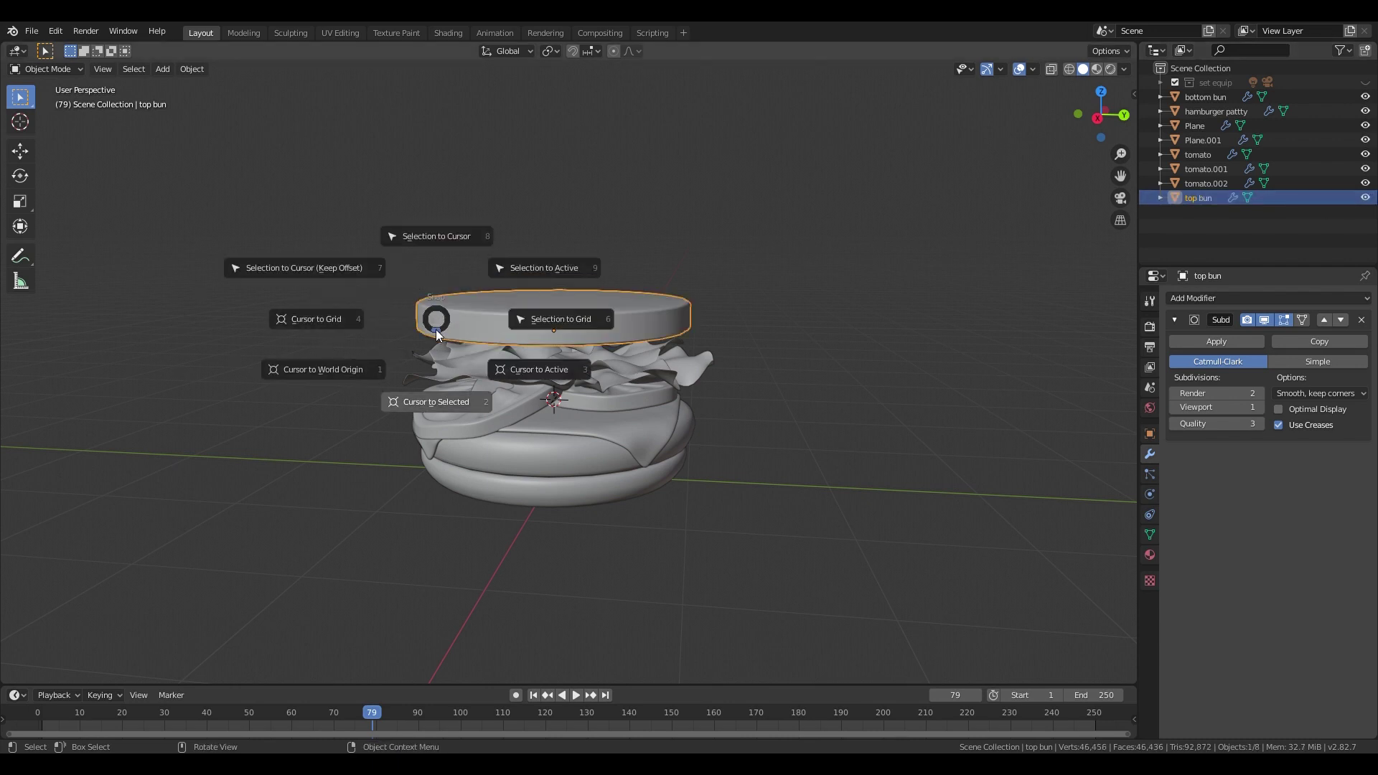
{"action": "left_click", "coordinate": [430, 398]}
{"action": "key", "text": "x"}
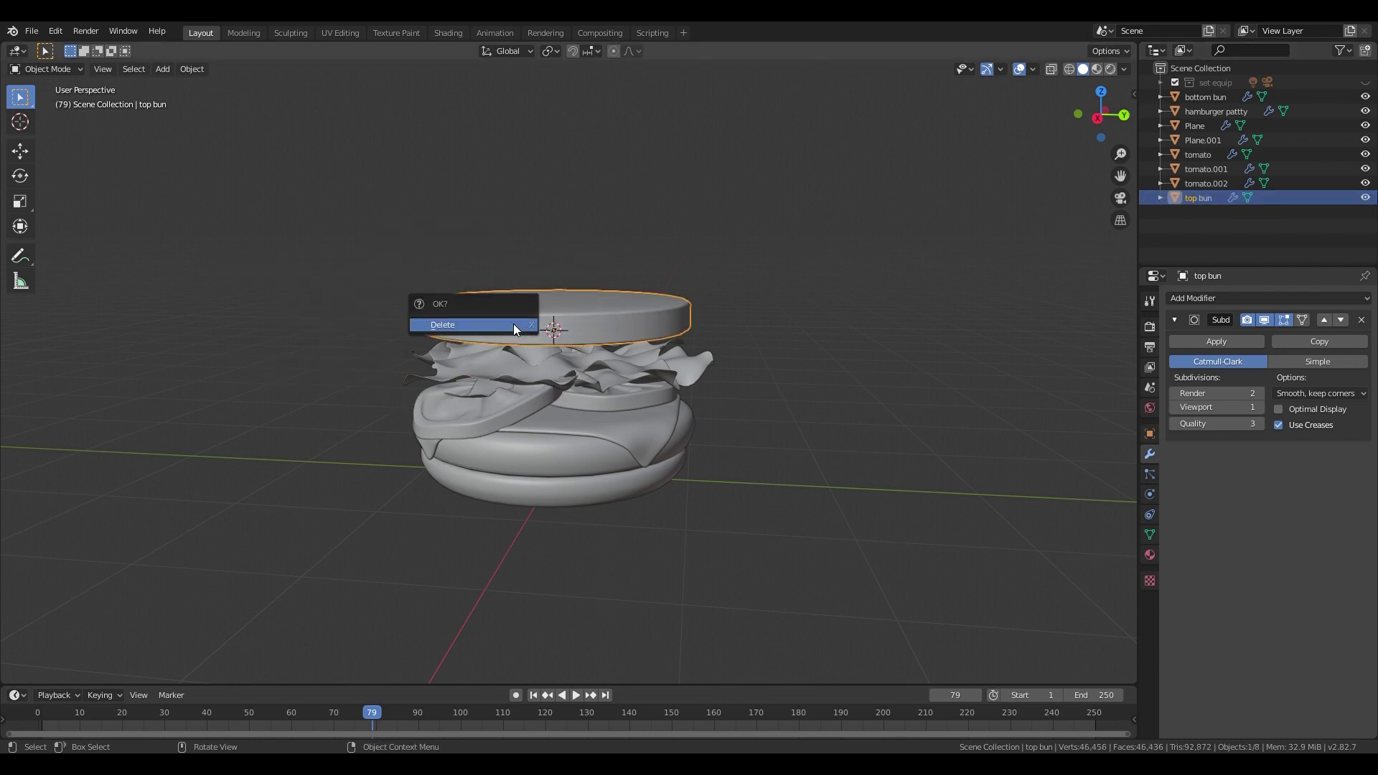
{"action": "left_click", "coordinate": [514, 329]}
- Add a 32-vertex mesh circle at the 3D cursor and raise it along Z above the lettuce
{"action": "key", "text": "shift+a"}
{"action": "mouse_move", "coordinate": [596, 334]}
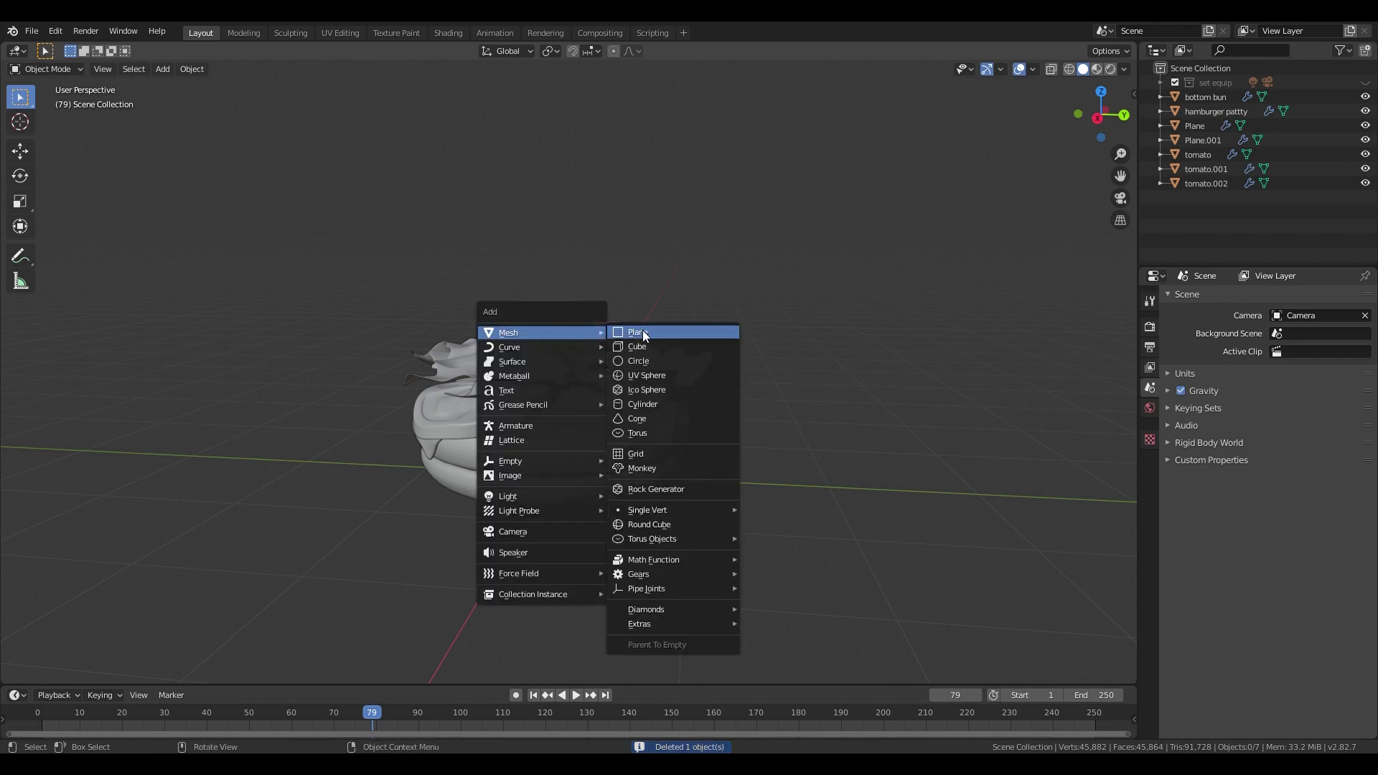
{"action": "left_click", "coordinate": [638, 361]}
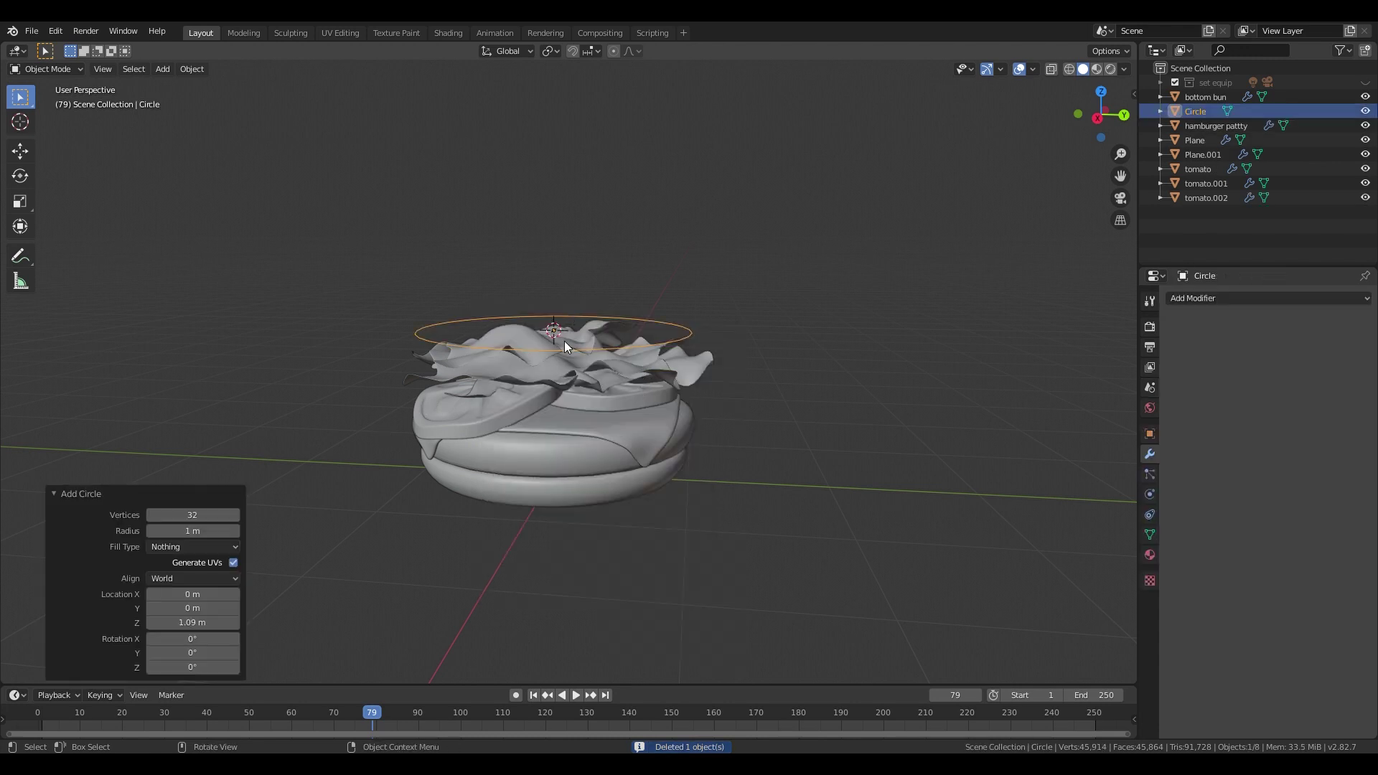
{"action": "key", "text": "g"}
{"action": "key", "text": "z"}
{"action": "left_click", "coordinate": [575, 280]}
{"action": "middle_click_drag", "start_coordinate": [689, 233], "coordinate": [680, 258]}
- Fill the circle and extrude it upward into a thick disc with six horizontal loop cuts around its side
{"action": "key", "text": "Tab"}
{"action": "middle_click_drag", "start_coordinate": [606, 371], "coordinate": [600, 392]}
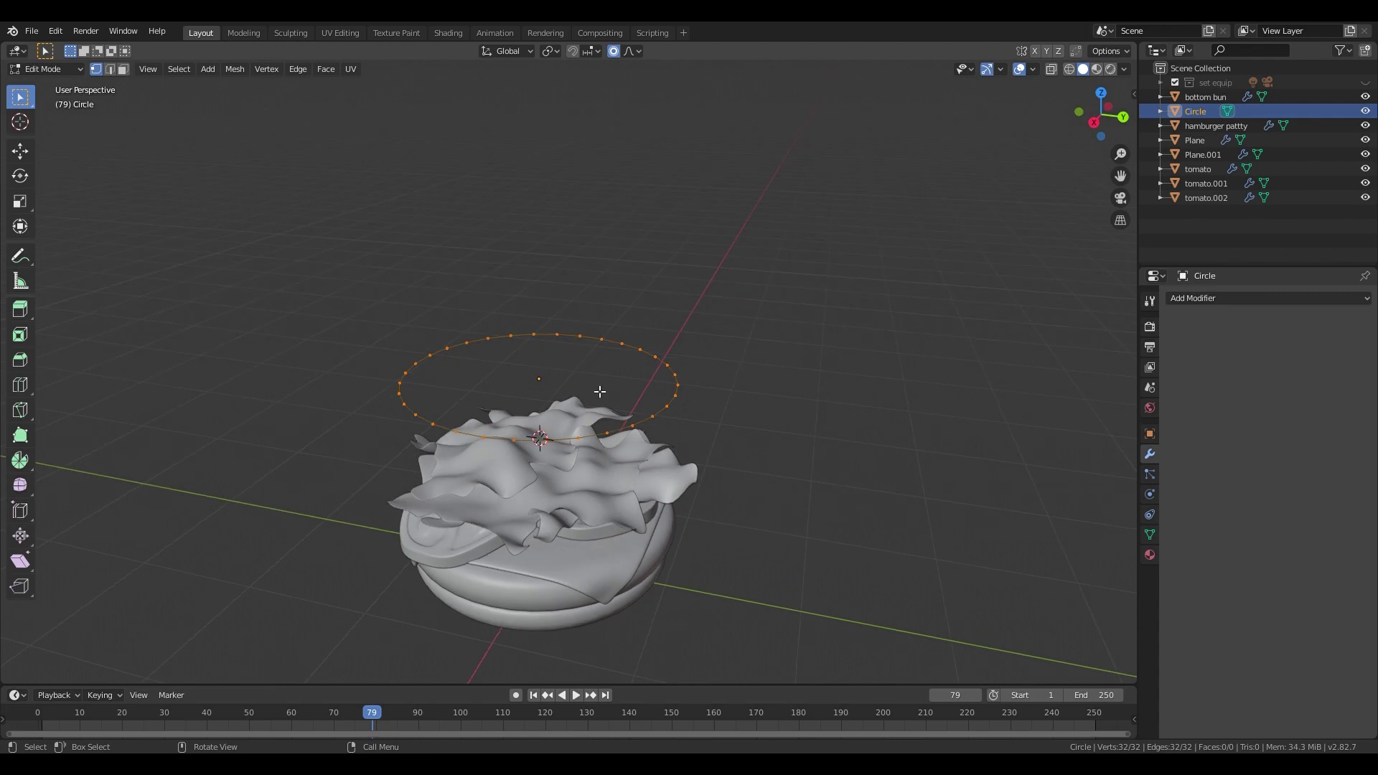
{"action": "key", "text": "f"}
{"action": "key", "text": "e"}
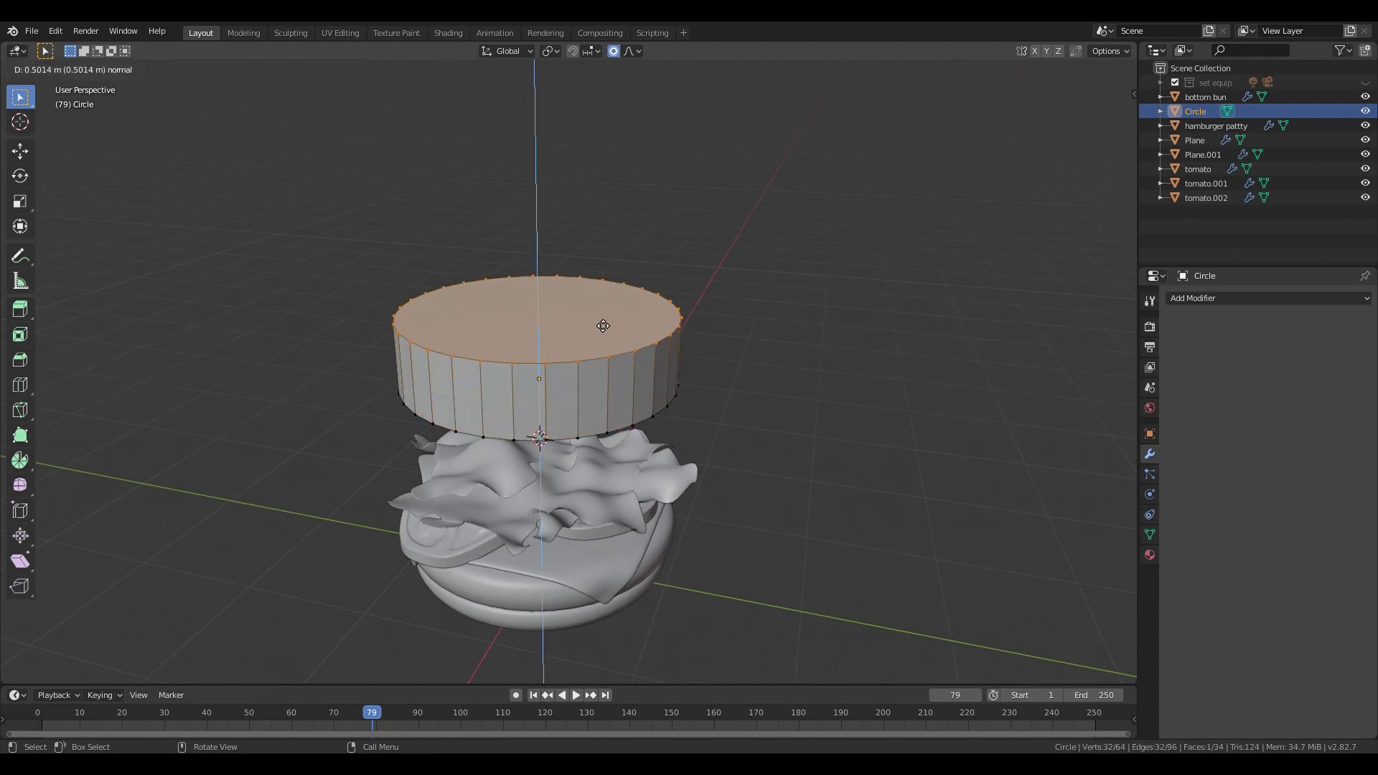
{"action": "left_click", "coordinate": [586, 400]}
{"action": "scroll", "coordinate": [581, 414], "scroll_direction": "up", "scroll_amount": 1}
{"action": "left_click", "coordinate": [581, 414]}
- Scale the disc's top face down with proportional editing and adjust its position to form a rounded dome
{"action": "key", "text": "3"}
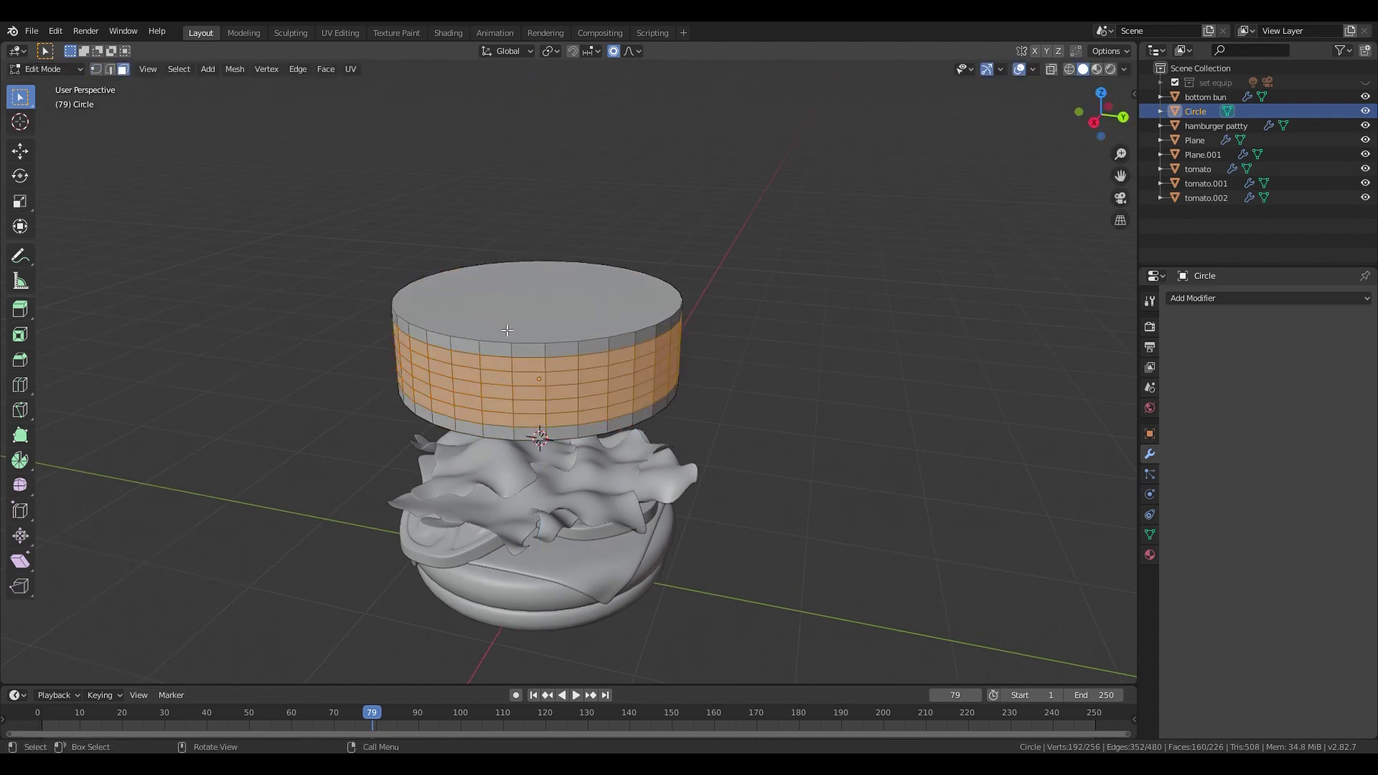
{"action": "left_click", "coordinate": [508, 331]}
{"action": "middle_click_drag", "start_coordinate": [511, 379], "coordinate": [513, 359]}
{"action": "key", "text": "s"}
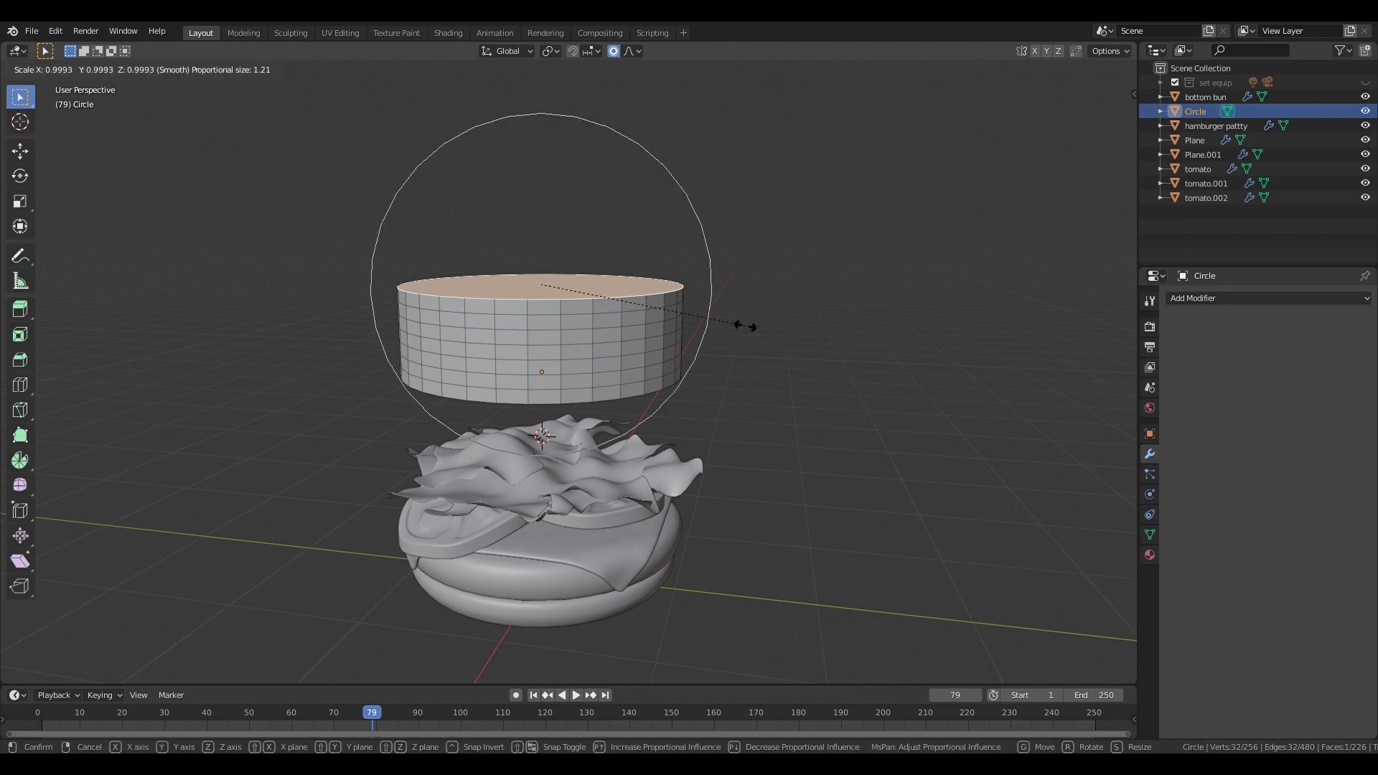
{"action": "scroll", "coordinate": [670, 302], "scroll_direction": "up", "scroll_amount": 10}
{"action": "left_click", "coordinate": [566, 296]}
{"action": "middle_click_drag", "start_coordinate": [567, 295], "coordinate": [618, 251]}
{"action": "key", "text": "g"}
{"action": "scroll", "coordinate": [630, 266], "scroll_direction": "down", "scroll_amount": 2}
{"action": "left_click", "coordinate": [630, 267]}
{"action": "key", "text": "Tab"}
{"action": "middle_click_drag", "start_coordinate": [594, 357], "coordinate": [559, 378]}
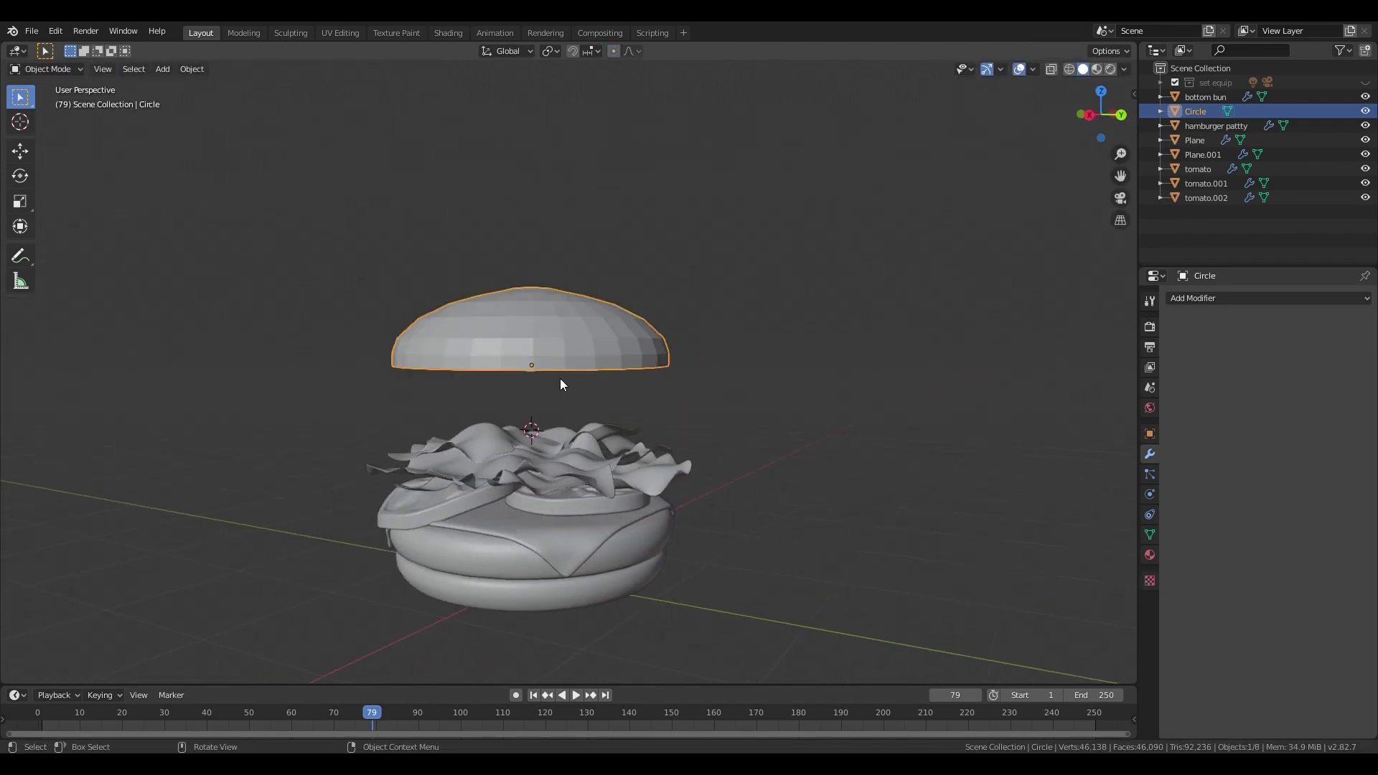
- Resize the small flat face at the dome's peak with proportional editing turned off
{"action": "key", "text": "Tab"}
{"action": "scroll", "coordinate": [546, 283], "scroll_direction": "up", "scroll_amount": 5}
{"action": "left_click", "coordinate": [516, 279]}
{"action": "key", "text": "2"}
{"action": "left_click", "coordinate": [514, 275], "text": "alt"}
{"action": "key", "text": "s"}
{"action": "right_click", "coordinate": [534, 264]}
{"action": "left_click", "coordinate": [615, 50]}
{"action": "key", "text": "s"}
{"action": "left_click", "coordinate": [788, 316]}
{"action": "middle_click_drag", "start_coordinate": [635, 316], "coordinate": [643, 288]}
{"action": "key", "text": "Tab"}
{"action": "middle_click_drag", "start_coordinate": [604, 215], "coordinate": [584, 268]}
{"action": "scroll", "coordinate": [584, 268], "scroll_direction": "down", "scroll_amount": 3}
{"action": "middle_click_drag", "start_coordinate": [639, 409], "coordinate": [652, 345]}
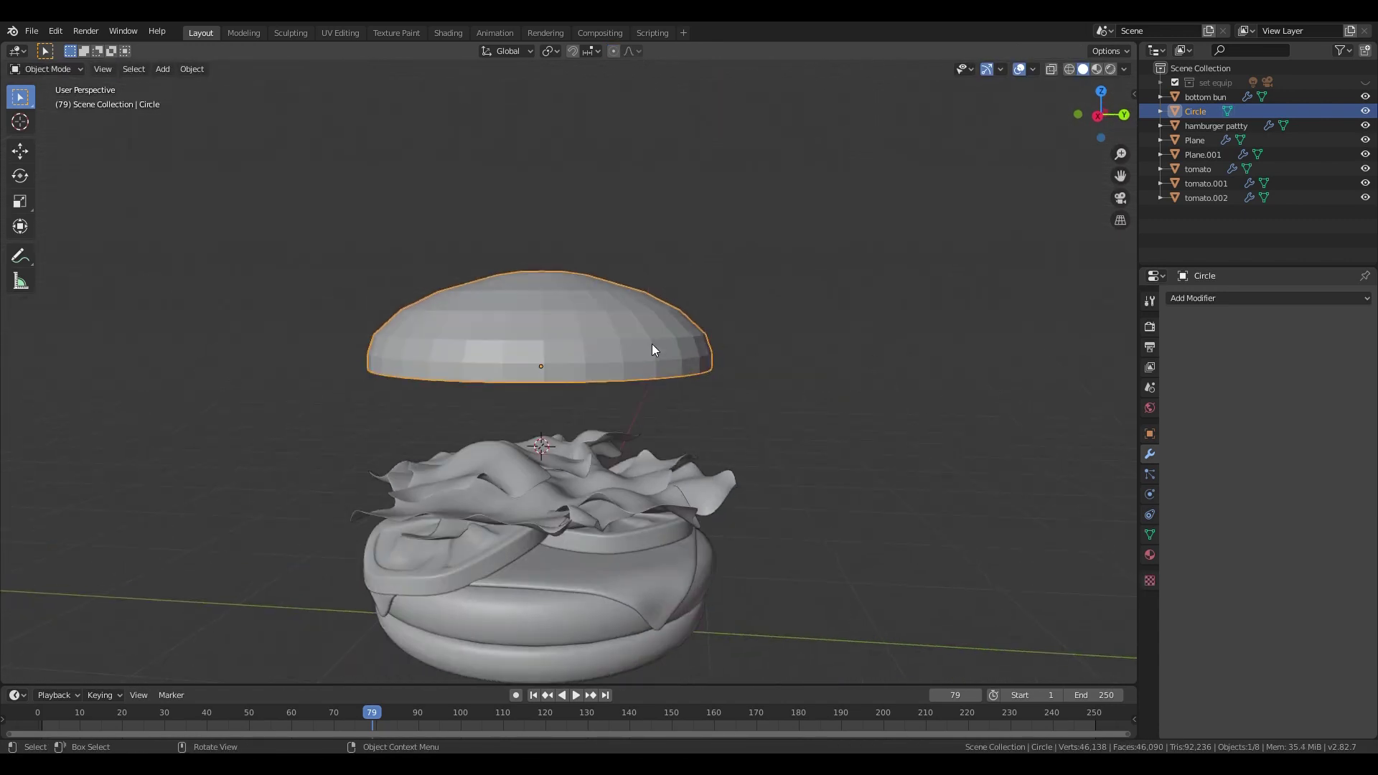
- Add a Subdivision Surface modifier with viewport level 2 to the dome and shade it smooth
{"action": "left_click", "coordinate": [1186, 300]}
{"action": "left_click", "coordinate": [1107, 537]}
{"action": "left_click", "coordinate": [1259, 408]}
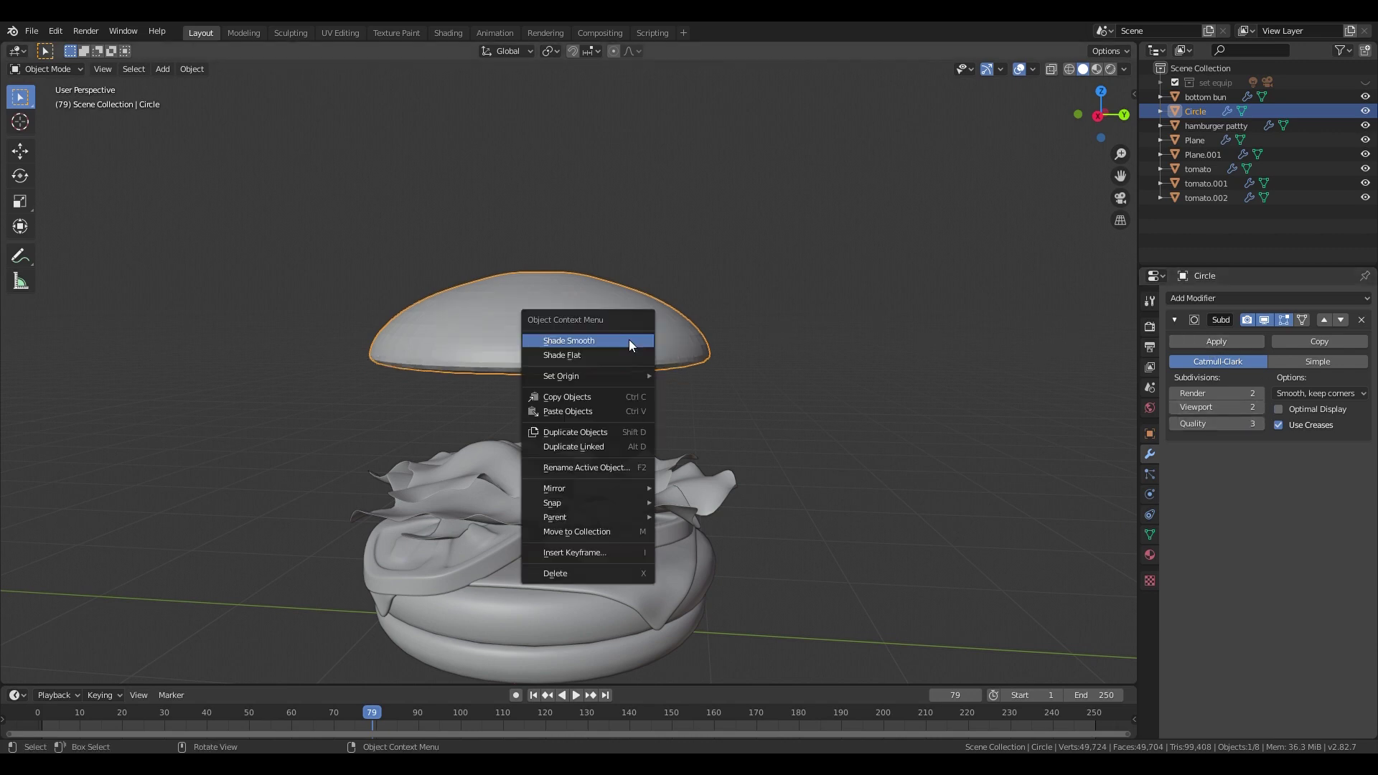
{"action": "middle_click_drag", "start_coordinate": [732, 308], "coordinate": [563, 304]}
{"action": "key", "text": "Tab"}
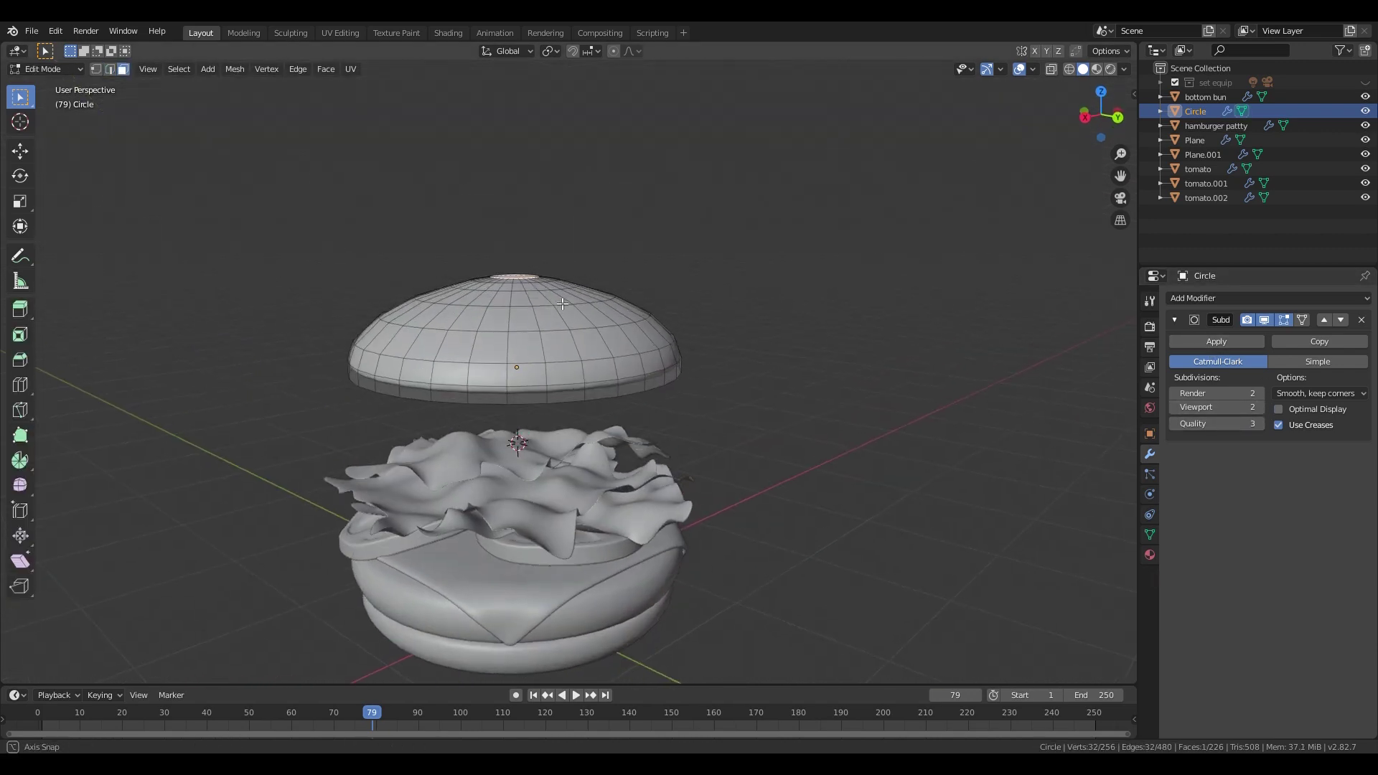
{"action": "key", "text": "Tab"}
{"action": "middle_click_drag", "start_coordinate": [651, 280], "coordinate": [568, 340]}
- Adjust the large face on the dome's underside and inset it
{"action": "key", "text": "Tab"}
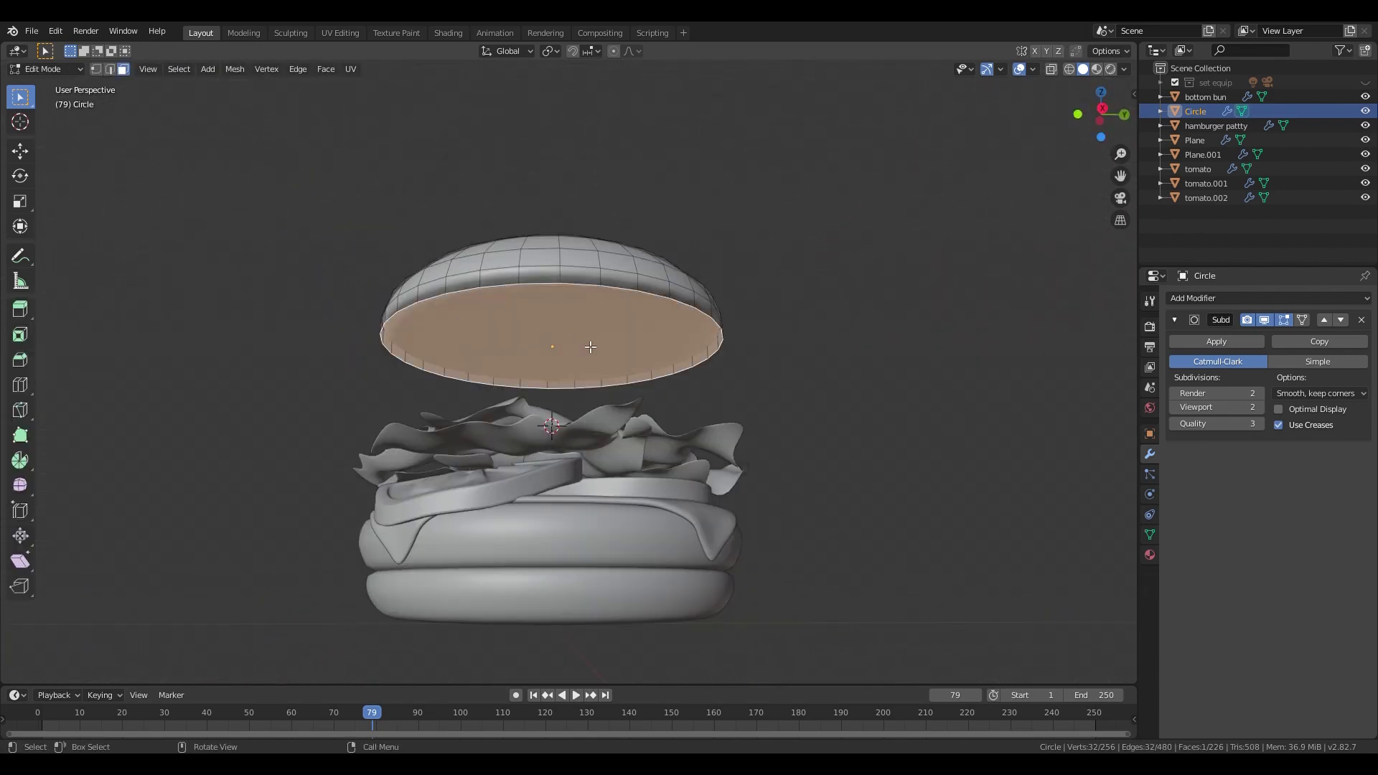
{"action": "key", "text": "g"}
{"action": "left_click", "coordinate": [599, 358]}
{"action": "key", "text": "i"}
{"action": "left_click", "coordinate": [613, 363]}
{"action": "middle_click_drag", "start_coordinate": [610, 364], "coordinate": [667, 405]}
{"action": "key", "text": "Tab"}
- Lower the whole dome along Z toward the burger
{"action": "key", "text": "g"}
{"action": "key", "text": "z"}
{"action": "left_click", "coordinate": [711, 455]}
{"action": "middle_click_drag", "start_coordinate": [712, 455], "coordinate": [674, 510]}
- Turn on proportional editing and move the dome's top face along Z to puff up the bun
{"action": "key", "text": "Tab"}
{"action": "left_click", "coordinate": [566, 386]}
{"action": "middle_click_drag", "start_coordinate": [570, 387], "coordinate": [596, 341]}
{"action": "key", "text": "o"}
{"action": "key", "text": "g"}
{"action": "key", "text": "z"}
{"action": "left_click", "coordinate": [659, 240]}
{"action": "key", "text": "Tab"}
{"action": "middle_click_drag", "start_coordinate": [656, 266], "coordinate": [549, 341]}
- Size the top bun against the bottom bun and raise it 0.787 m along Z above the lettuce
{"action": "scroll", "coordinate": [646, 369], "scroll_direction": "down", "scroll_amount": 3}
{"action": "key", "text": "g"}
{"action": "key", "text": "z"}
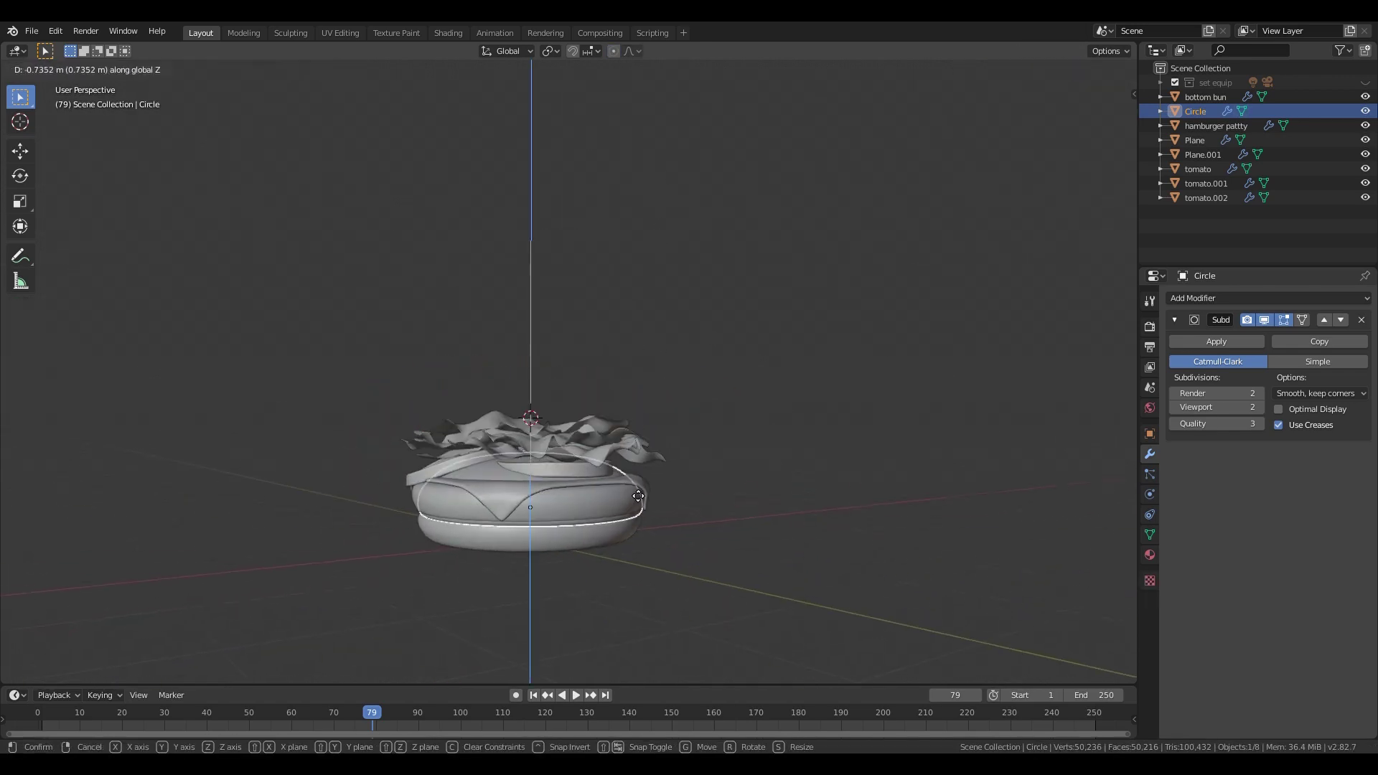
{"action": "left_click", "coordinate": [654, 493]}
{"action": "key", "text": "s"}
{"action": "left_click", "coordinate": [660, 493]}
{"action": "key", "text": "g"}
{"action": "key", "text": "z"}
{"action": "left_click", "coordinate": [667, 398]}
{"action": "mouse_move", "coordinate": [678, 359]}
{"action": "middle_mouse_down"}
{"action": "mouse_move", "coordinate": [540, 381]}
{"action": "mouse_move", "coordinate": [652, 348]}
{"action": "middle_mouse_up"}
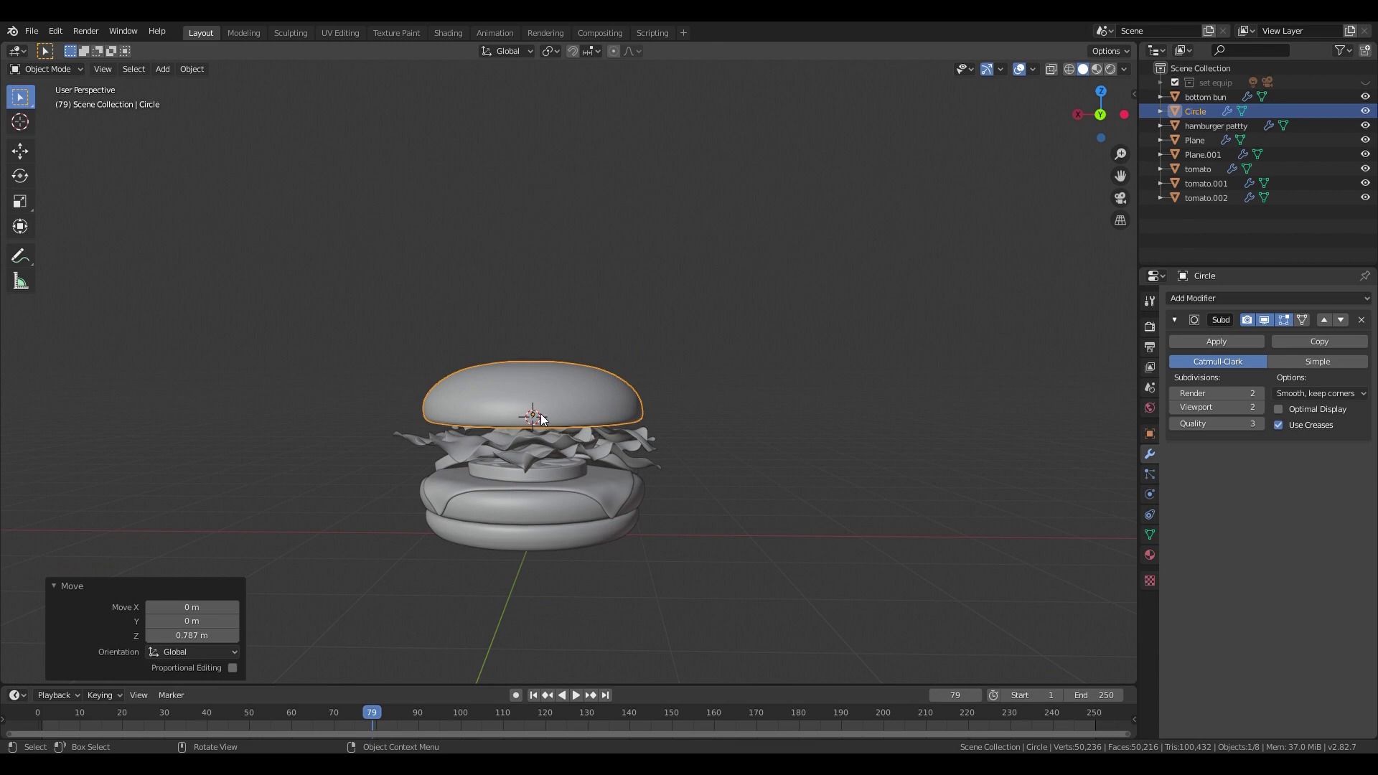
- Lower lettuce vertices that stick up near the top bun in wireframe view using proportional editing
{"action": "left_click", "coordinate": [542, 439]}
{"action": "scroll", "coordinate": [542, 439], "scroll_direction": "up", "scroll_amount": 4}
{"action": "middle_click_drag", "start_coordinate": [402, 445], "coordinate": [222, 445]}
{"action": "key", "text": "Tab"}
{"action": "key", "text": "shift+z"}
{"action": "key", "text": "1"}
{"action": "left_click", "coordinate": [690, 418]}
{"action": "key", "text": "g"}
{"action": "left_click", "coordinate": [696, 429]}
{"action": "left_click", "coordinate": [537, 433]}
{"action": "key", "text": "g"}
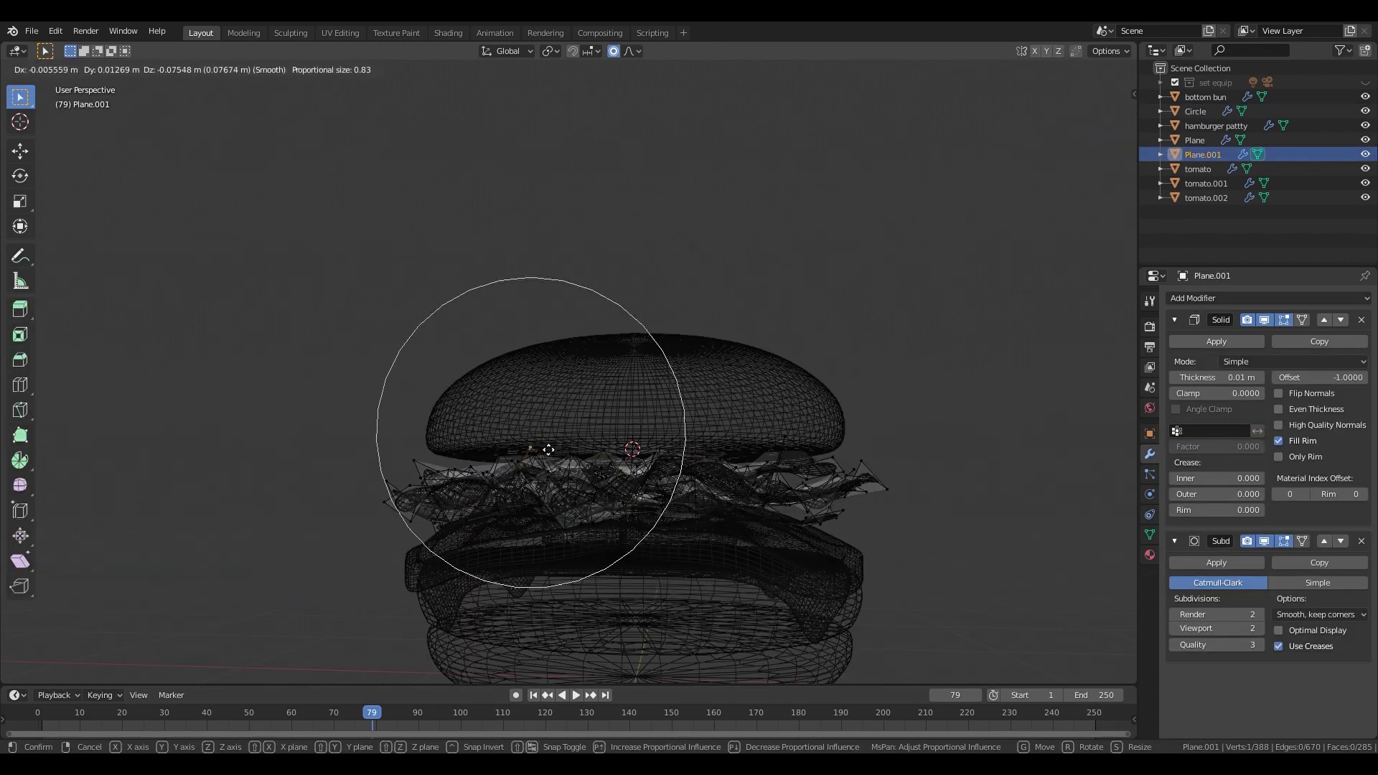
{"action": "left_click", "coordinate": [549, 453]}
{"action": "key", "text": "shift+z"}
{"action": "key", "text": "Tab"}
- Thicken the top bun along Z and settle it down onto the lettuce
{"action": "left_click", "coordinate": [779, 408]}
{"action": "scroll", "coordinate": [667, 502], "scroll_direction": "down", "scroll_amount": 4}
{"action": "middle_click_drag", "start_coordinate": [653, 518], "coordinate": [419, 531]}
{"action": "left_click", "coordinate": [533, 429]}
{"action": "key", "text": "s"}
{"action": "key", "text": "z"}
{"action": "left_click", "coordinate": [536, 367]}
{"action": "middle_click_drag", "start_coordinate": [445, 401], "coordinate": [617, 402]}
{"action": "left_click", "coordinate": [571, 395]}
{"action": "key", "text": "g"}
{"action": "key", "text": "z"}
{"action": "left_click", "coordinate": [572, 402]}
{"action": "middle_click_drag", "start_coordinate": [712, 412], "coordinate": [640, 398]}
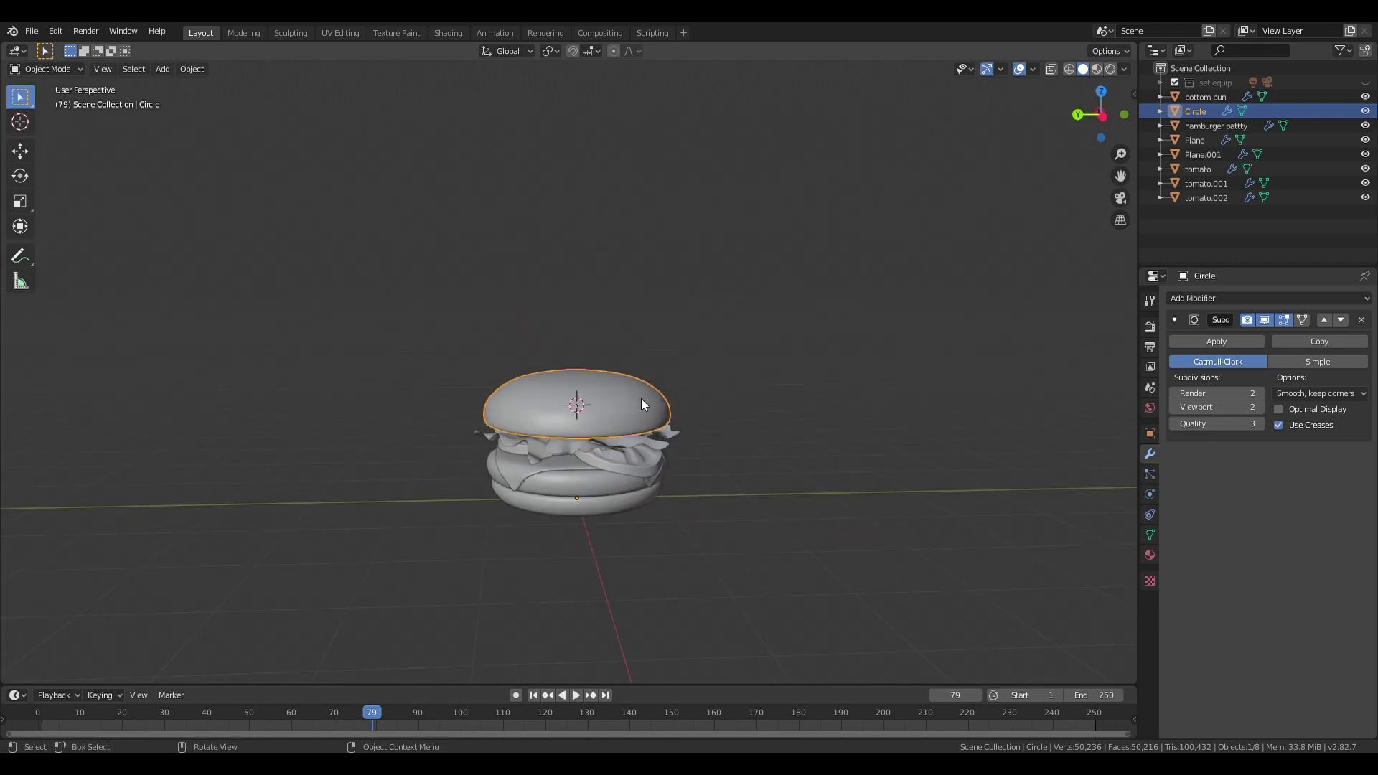
- Apply the top bun's scale and set its origin to its geometry
{"action": "key", "text": "ctrl+a"}
{"action": "left_click", "coordinate": [630, 386]}
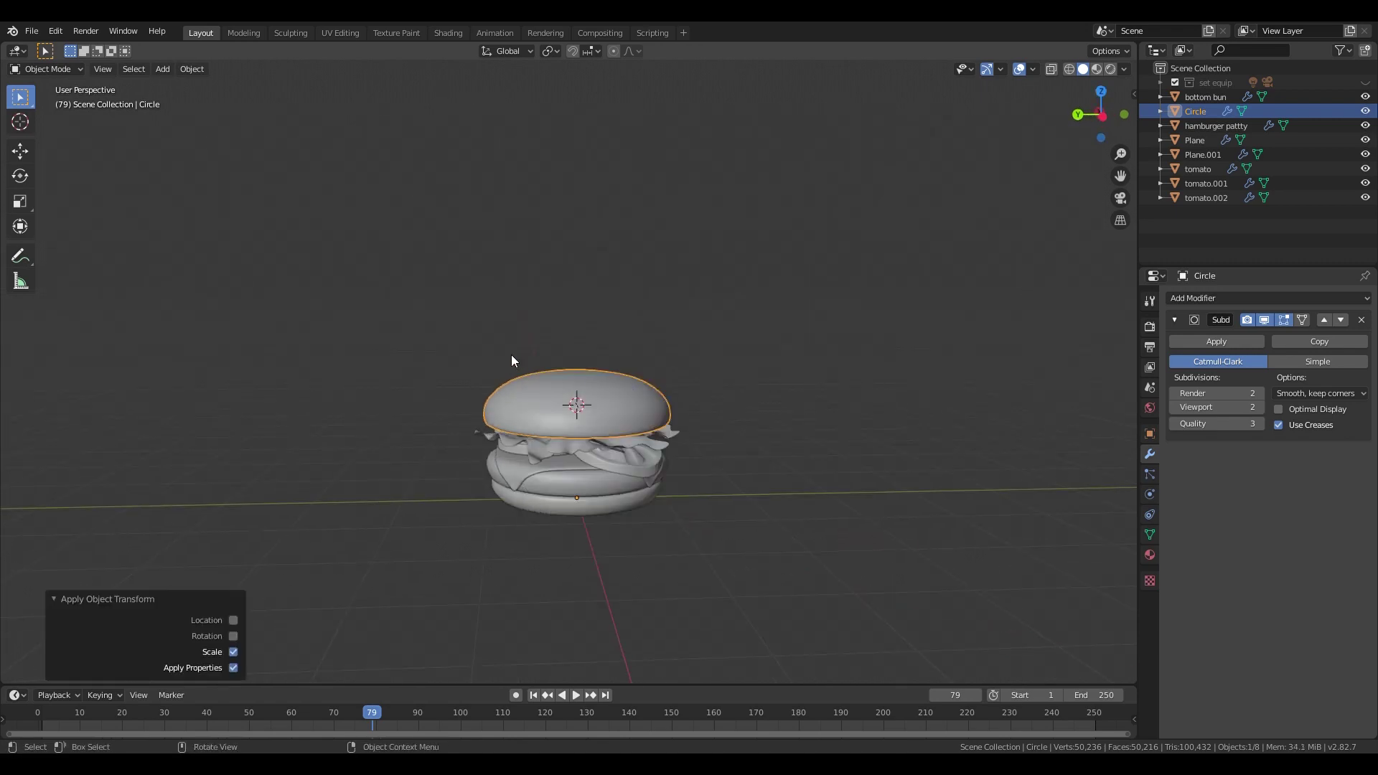
{"action": "left_click", "coordinate": [193, 69]}
{"action": "mouse_move", "coordinate": [205, 96]}
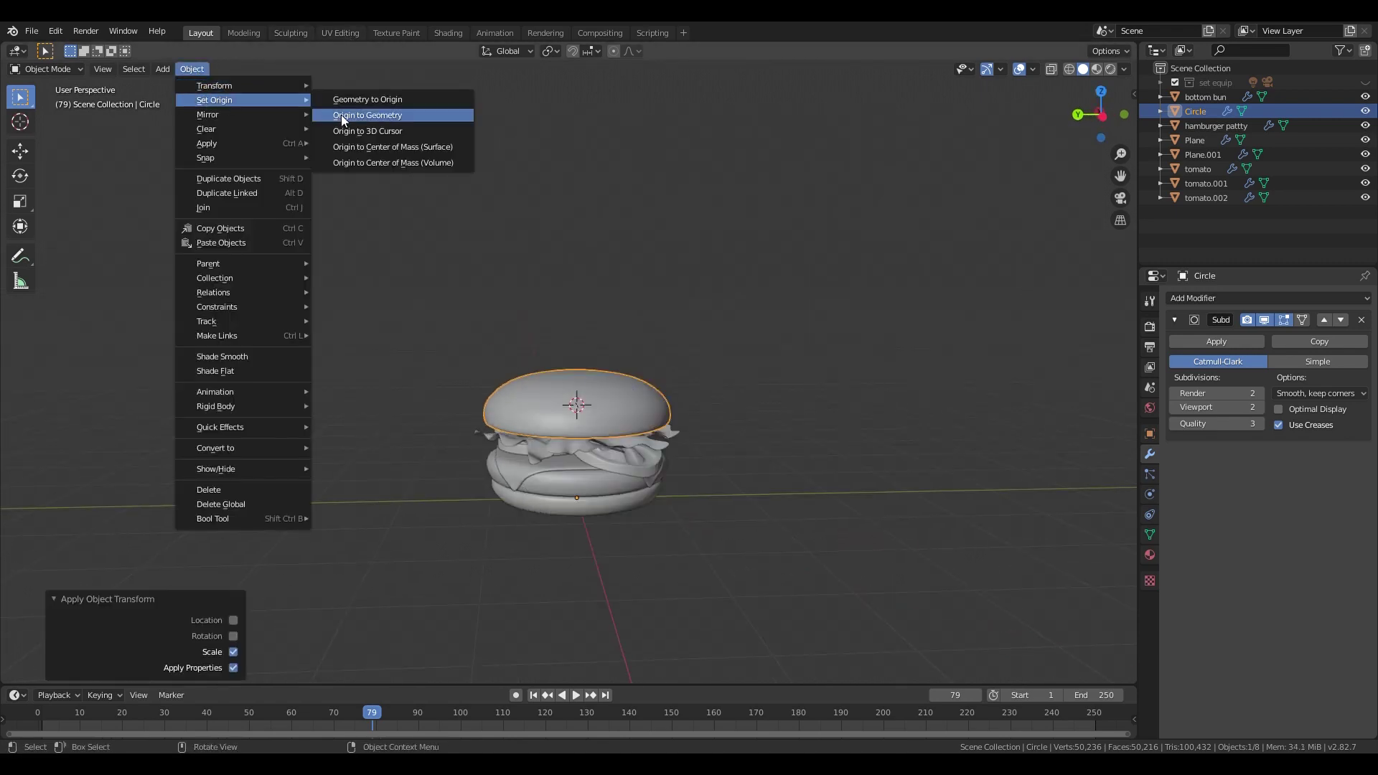
{"action": "left_click", "coordinate": [424, 118]}
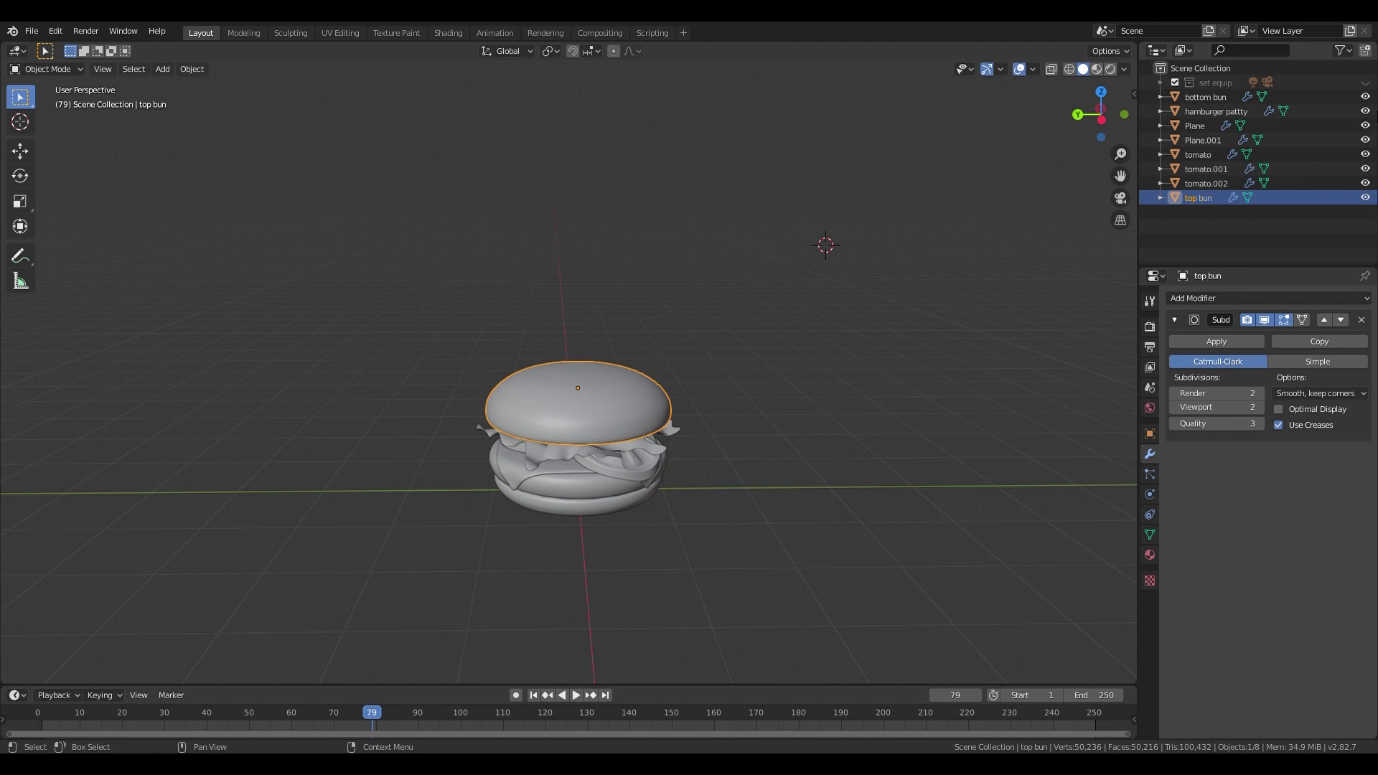
- Add a cube beside the burger, scaled to 0.322 and flattened along X, as the base for a seed
{"action": "key", "text": "shift+a"}
{"action": "mouse_move", "coordinate": [761, 220]}
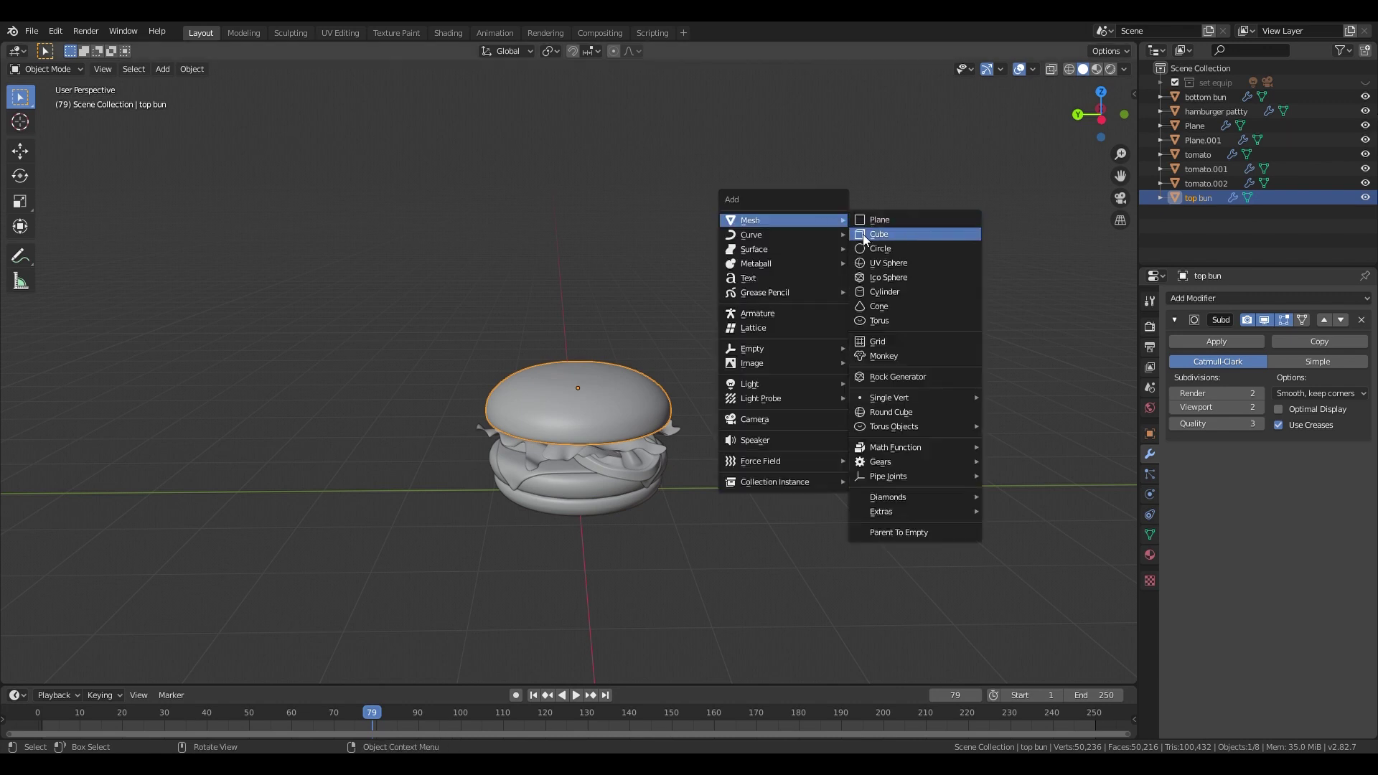
{"action": "left_click", "coordinate": [862, 234]}
{"action": "key", "text": "s"}
{"action": "left_click", "coordinate": [856, 243]}
{"action": "middle_click_drag", "start_coordinate": [855, 242], "coordinate": [1010, 313]}
{"action": "key", "text": "s"}
{"action": "key", "text": "y"}
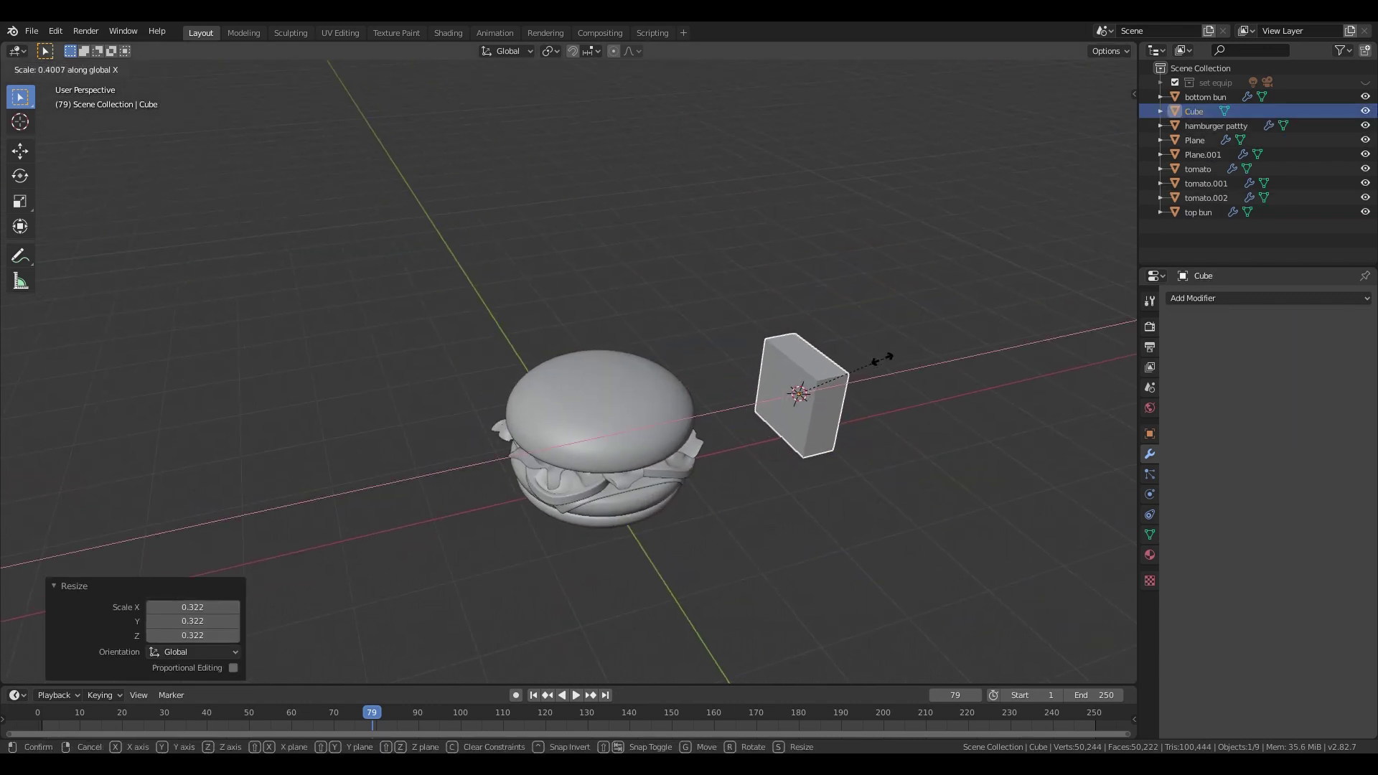
{"action": "left_click", "coordinate": [818, 429]}
- Taper the cube by scaling its bottom vertices to about 0.24
{"action": "key", "text": "Tab"}
{"action": "middle_click_drag", "start_coordinate": [871, 431], "coordinate": [887, 290]}
{"action": "scroll", "coordinate": [886, 290], "scroll_direction": "up", "scroll_amount": 2}
{"action": "left_click_drag", "start_coordinate": [753, 305], "coordinate": [869, 333]}
{"action": "middle_click_drag", "start_coordinate": [861, 323], "coordinate": [842, 373]}
{"action": "key", "text": "s"}
{"action": "scroll", "coordinate": [845, 395], "scroll_direction": "up", "scroll_amount": 6}
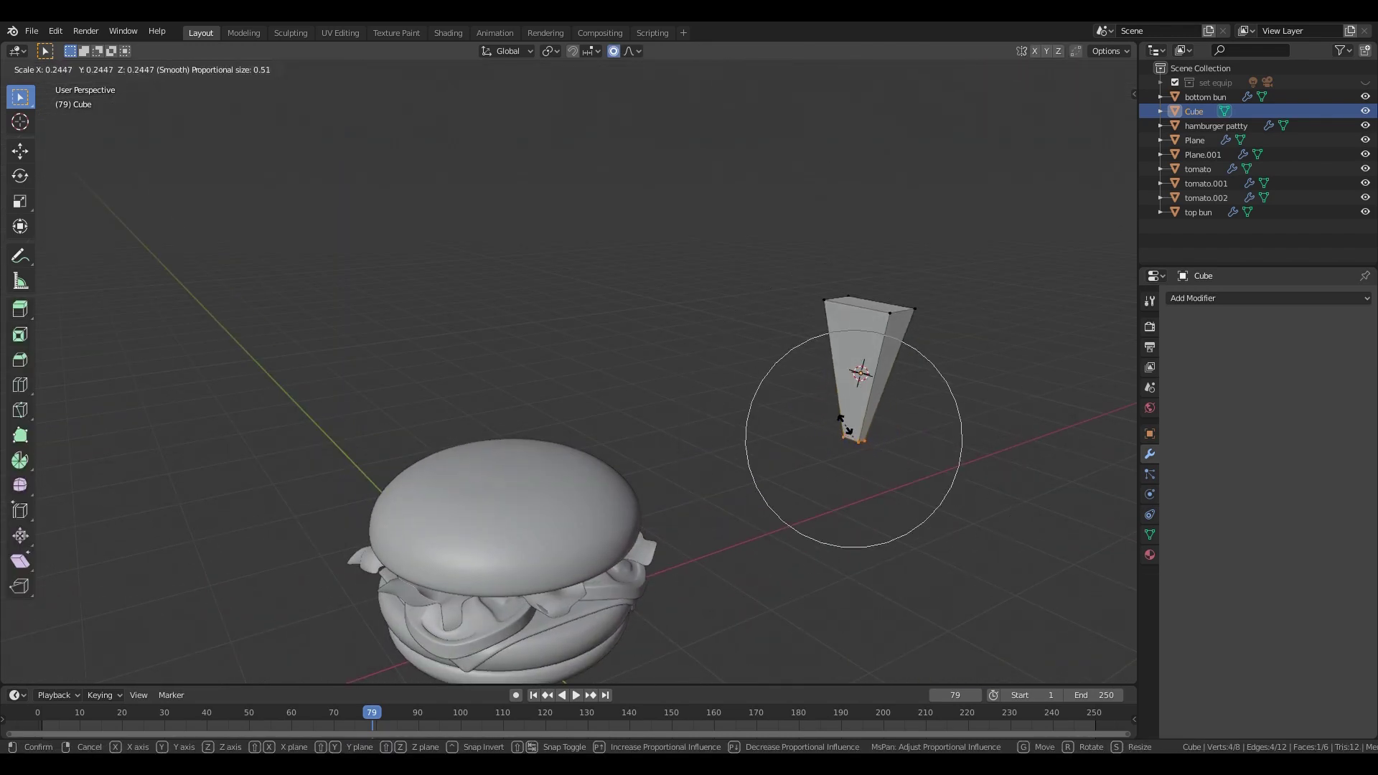
{"action": "left_click", "coordinate": [839, 427]}
- Add a loop cut near the narrow end of the tapered cube and scale it to 0.766
{"action": "key", "text": "ctrl+r"}
{"action": "left_click", "coordinate": [863, 410]}
{"action": "left_click", "coordinate": [861, 439]}
{"action": "key", "text": "Tab"}
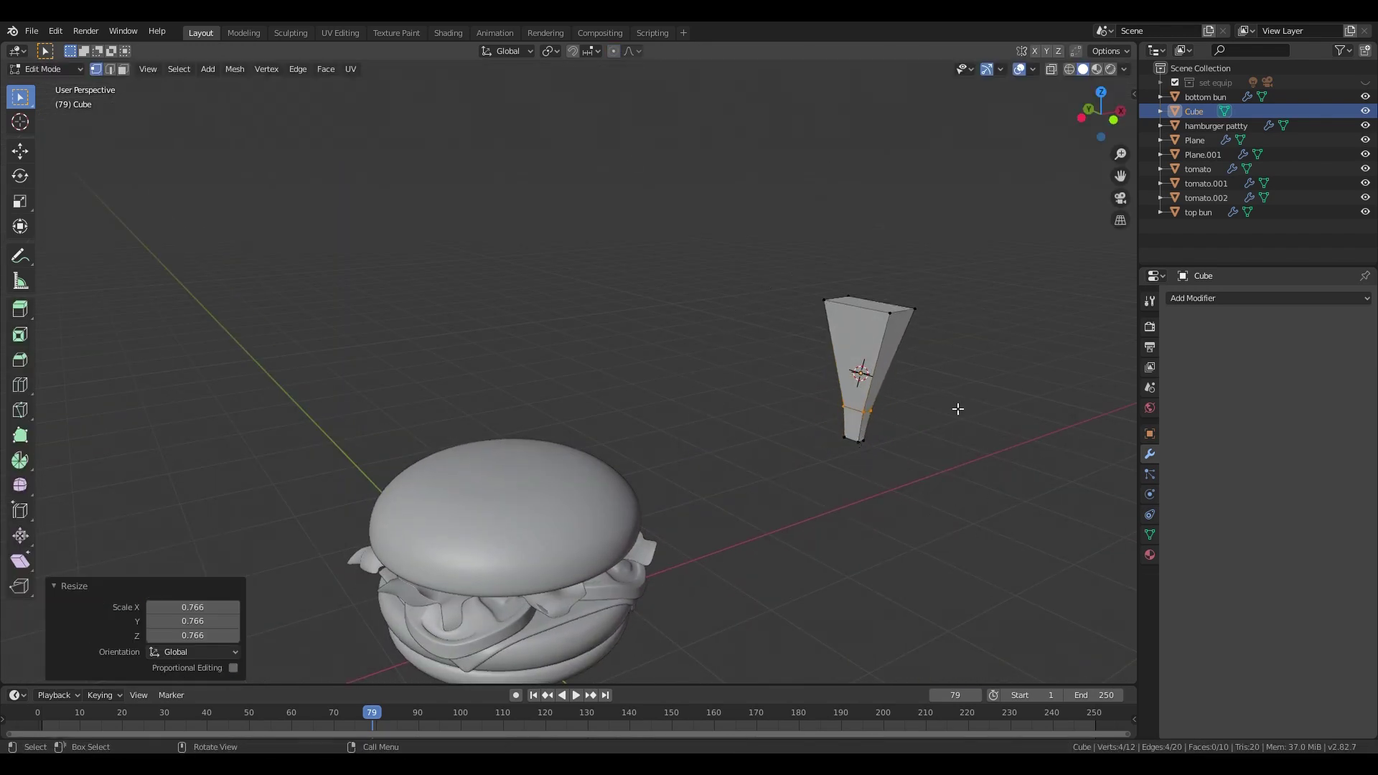
- Add a Subdivision Surface modifier with viewport level 2 to the seed and widen it by 1.664 along Y
{"action": "left_click", "coordinate": [1190, 299]}
{"action": "left_click", "coordinate": [1059, 488]}
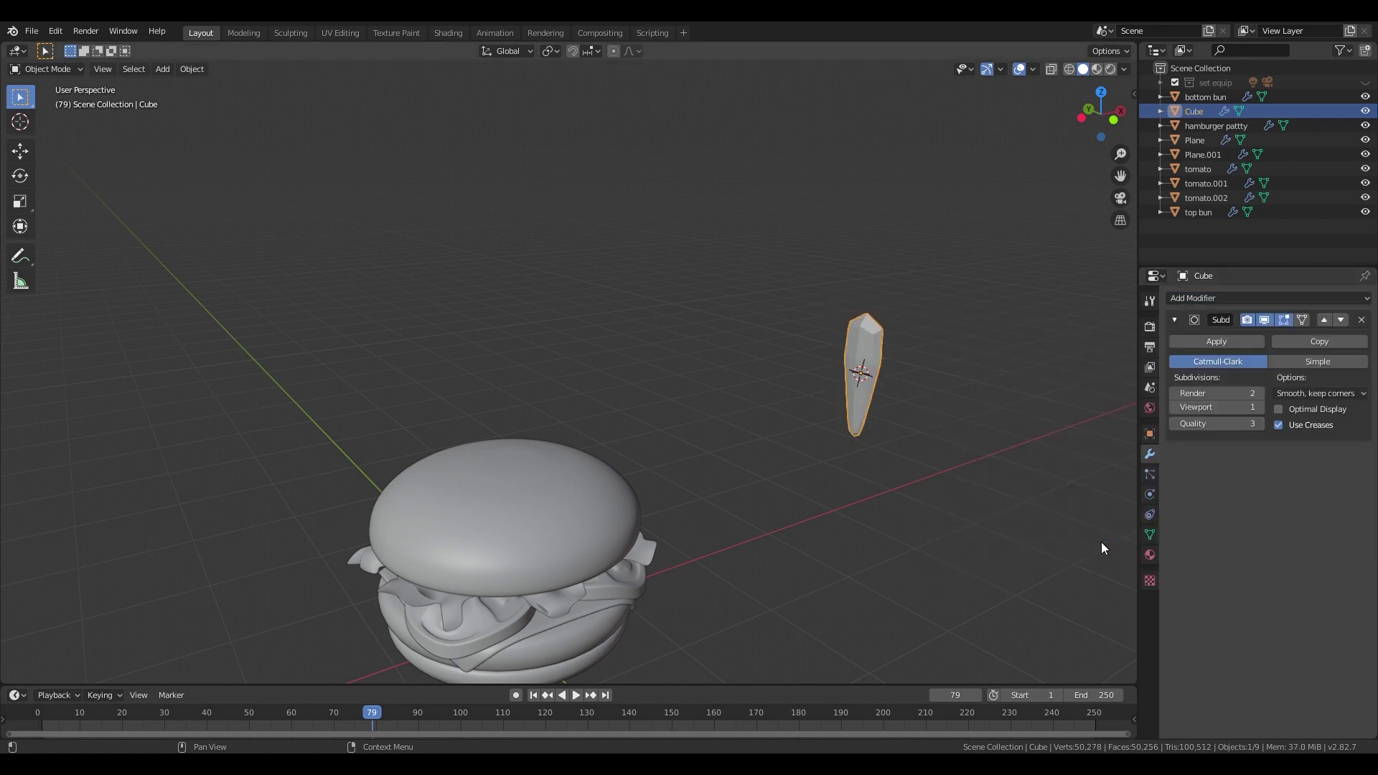
{"action": "key", "text": "s"}
{"action": "key", "text": "y"}
{"action": "left_click", "coordinate": [1038, 464]}
{"action": "key", "text": "ctrl+2"}
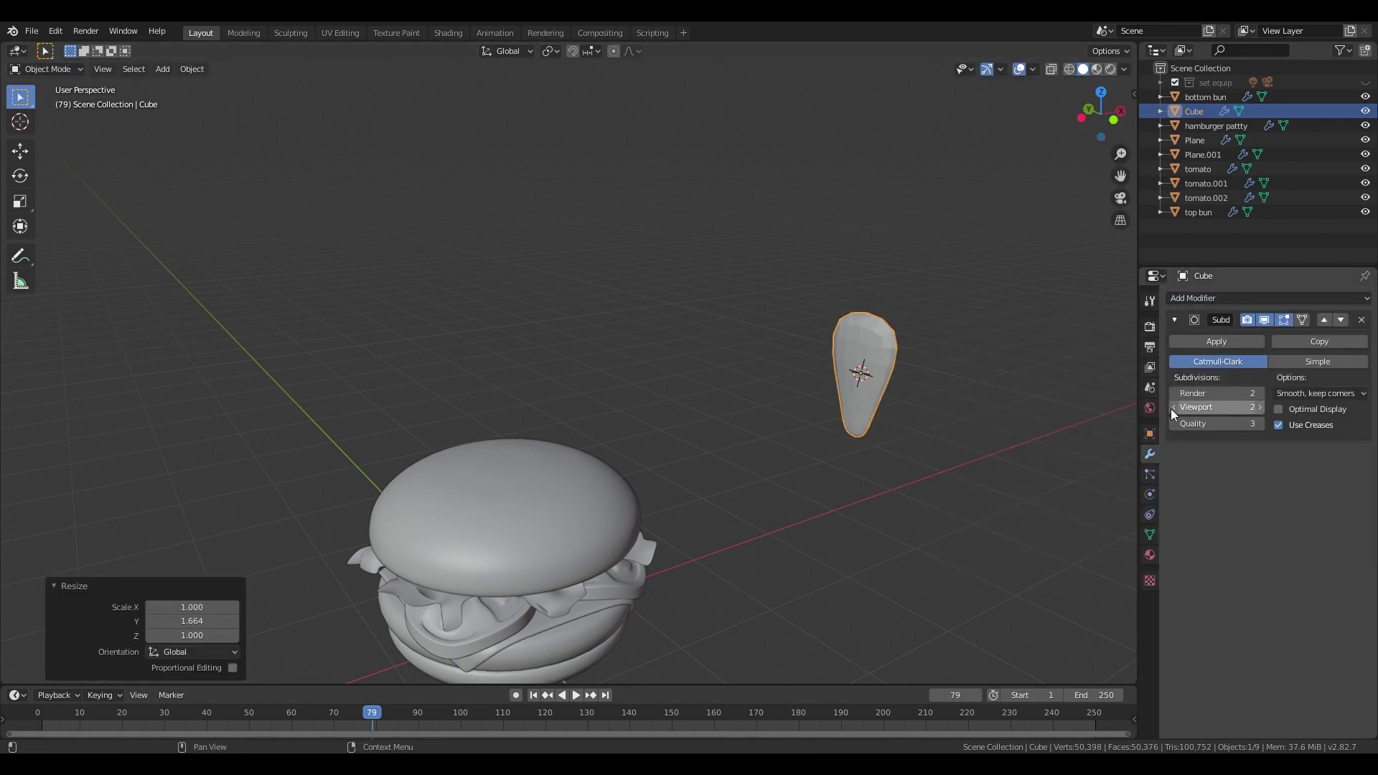
- Add another loop cut around the seed's body and rescale it
{"action": "mouse_move", "coordinate": [944, 409]}
{"action": "middle_mouse_down"}
{"action": "mouse_move", "coordinate": [987, 394]}
{"action": "mouse_move", "coordinate": [940, 426]}
{"action": "middle_mouse_up"}
{"action": "key", "text": "Tab"}
{"action": "key", "text": "ctrl+r"}
{"action": "left_click", "coordinate": [943, 349]}
{"action": "left_click", "coordinate": [949, 396]}
{"action": "key", "text": "s"}
{"action": "left_click", "coordinate": [966, 431]}
- Slide an edge loop along the seed to refine its teardrop profile and return to Object Mode
{"action": "left_click", "coordinate": [907, 374], "text": "alt"}
{"action": "key", "text": "g"}
{"action": "key", "text": "g"}
{"action": "left_click", "coordinate": [941, 402]}
{"action": "key", "text": "Tab"}
- Scale the seed down and rename it sesame seed
{"action": "scroll", "coordinate": [842, 462], "scroll_direction": "down", "scroll_amount": 3}
{"action": "key", "text": "s"}
{"action": "left_click", "coordinate": [898, 332]}
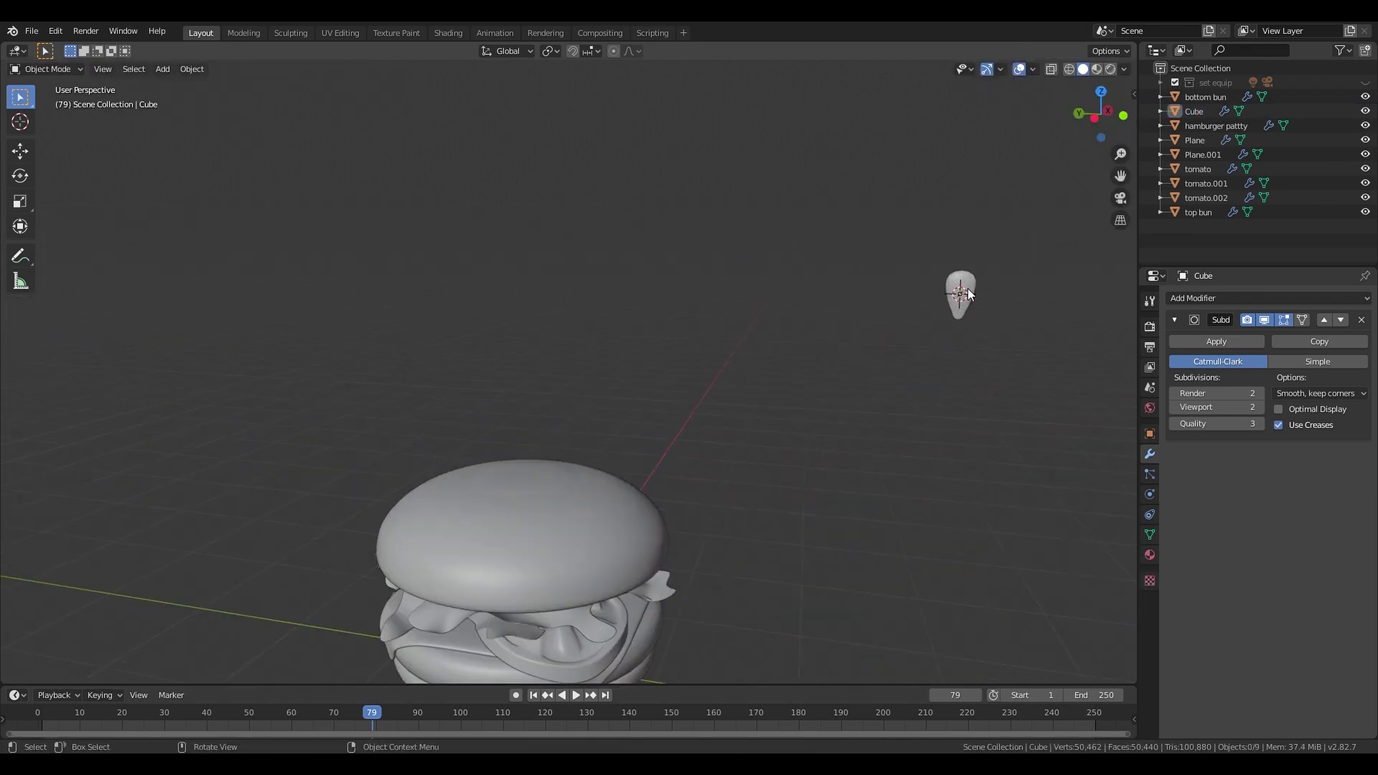
{"action": "type", "text": "sesame seed"}
{"action": "key", "text": "Return"}
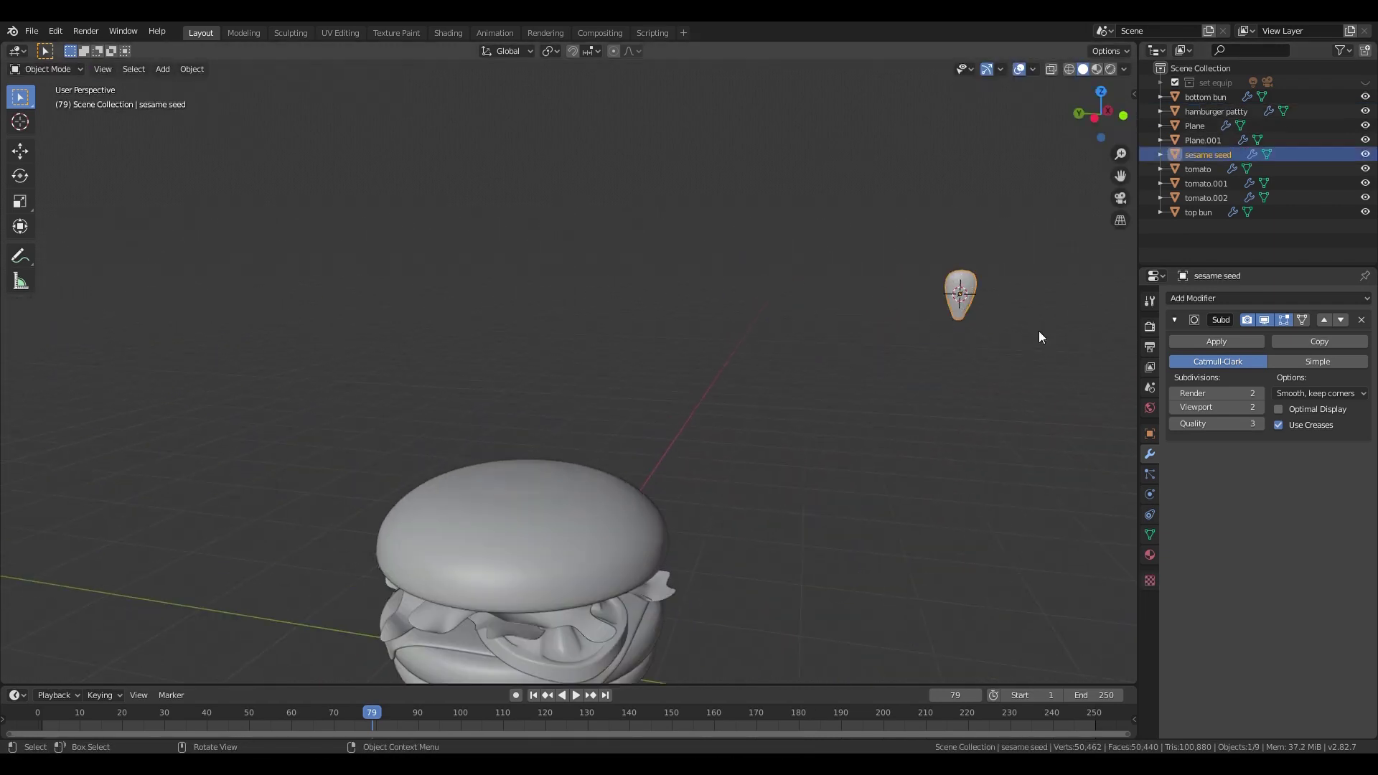
- Apply the sesame seed's scale
{"action": "key", "text": "ctrl+a"}
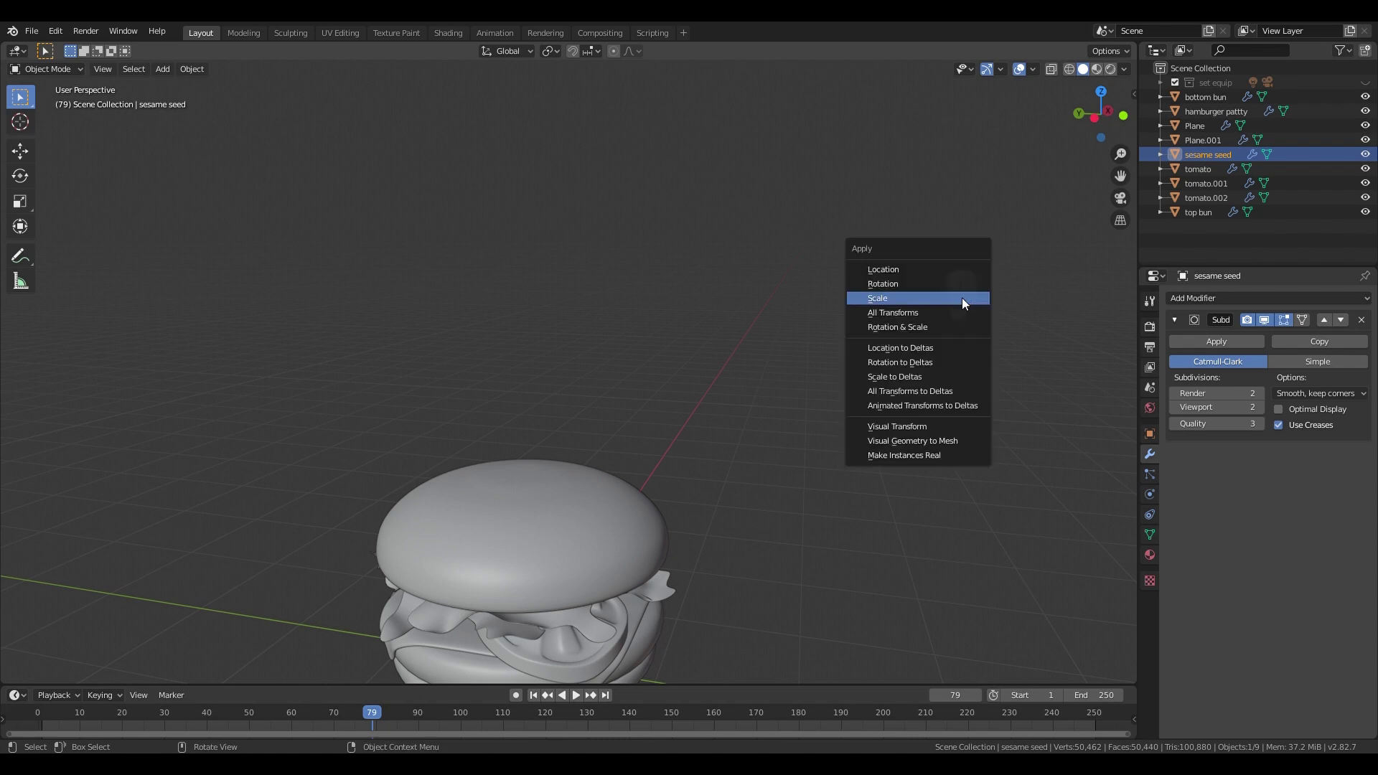
{"action": "left_click", "coordinate": [959, 299]}
{"action": "scroll", "coordinate": [861, 387], "scroll_direction": "down", "scroll_amount": 2}
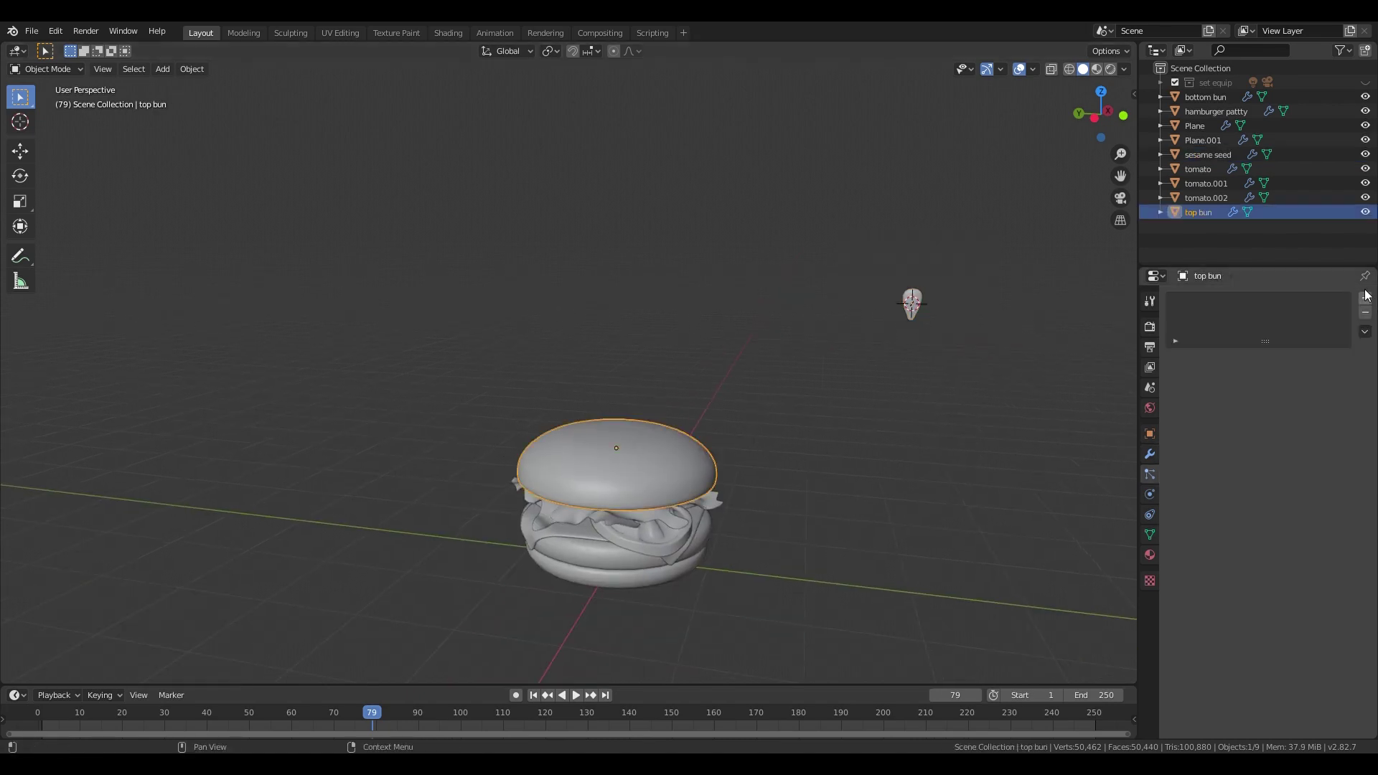
- Add a hair particle system to the top bun and set its particle number to 25
{"action": "left_click", "coordinate": [1364, 299]}
{"action": "left_click", "coordinate": [1289, 376]}
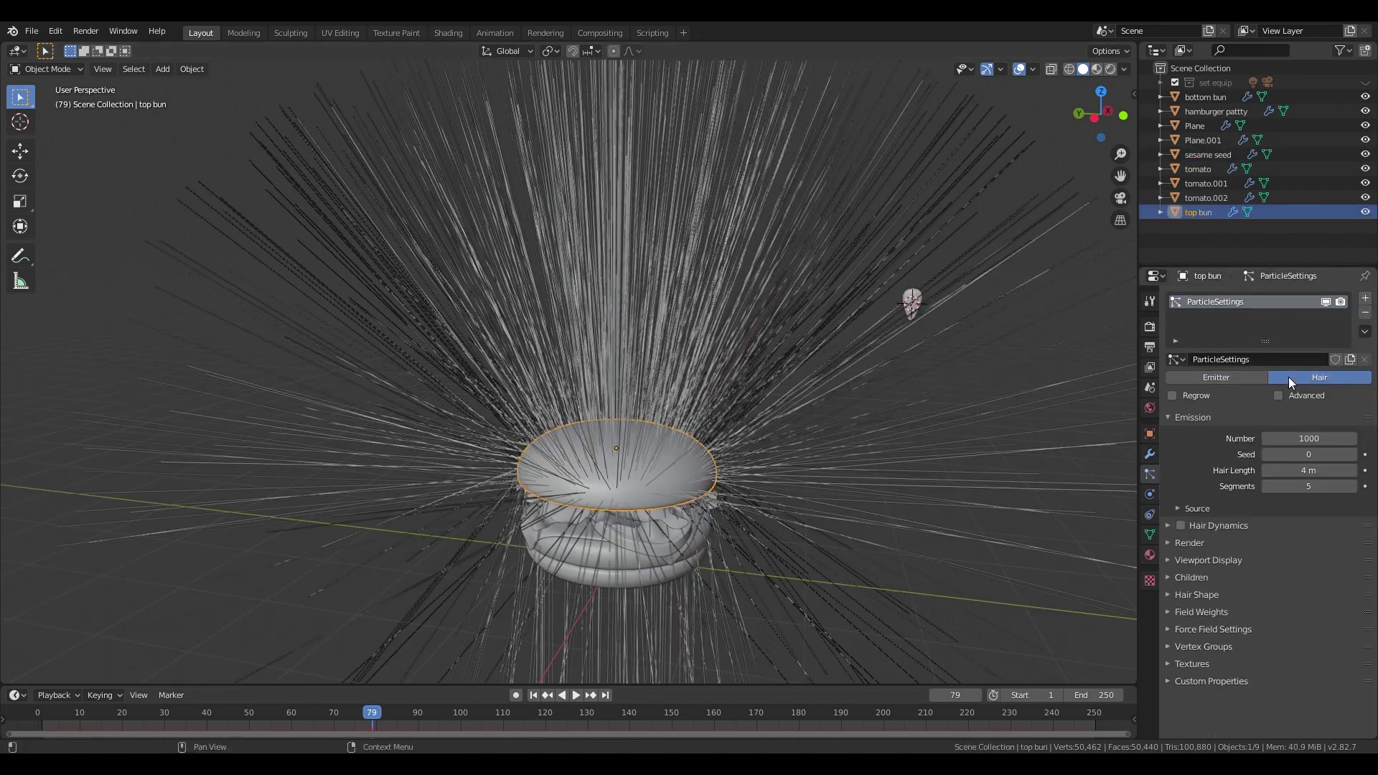
{"action": "left_click", "coordinate": [1352, 440]}
{"action": "type", "text": "25"}
{"action": "key", "text": "Return"}
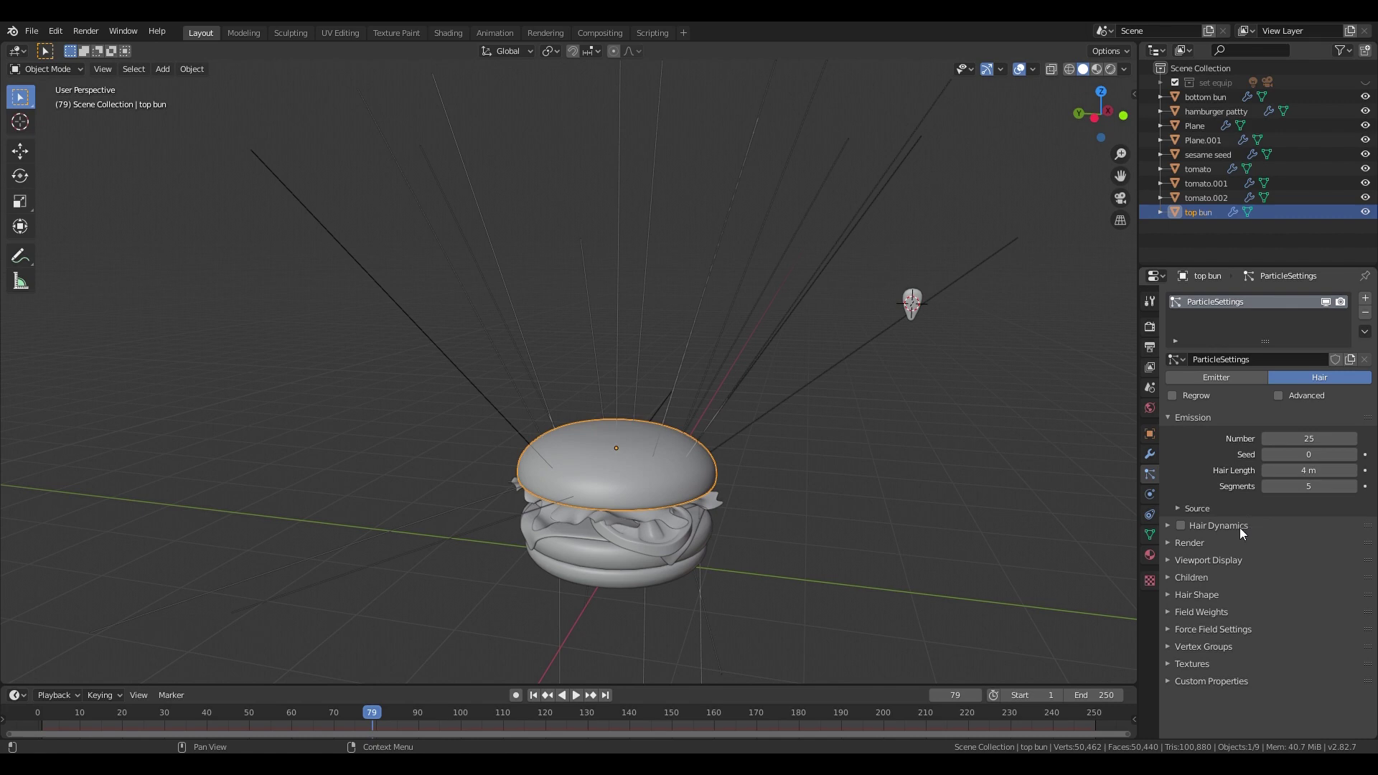
- Render the top bun's particles as an object, using the sesame seed as the instance object
{"action": "left_click", "coordinate": [1169, 541]}
{"action": "left_click", "coordinate": [1283, 563]}
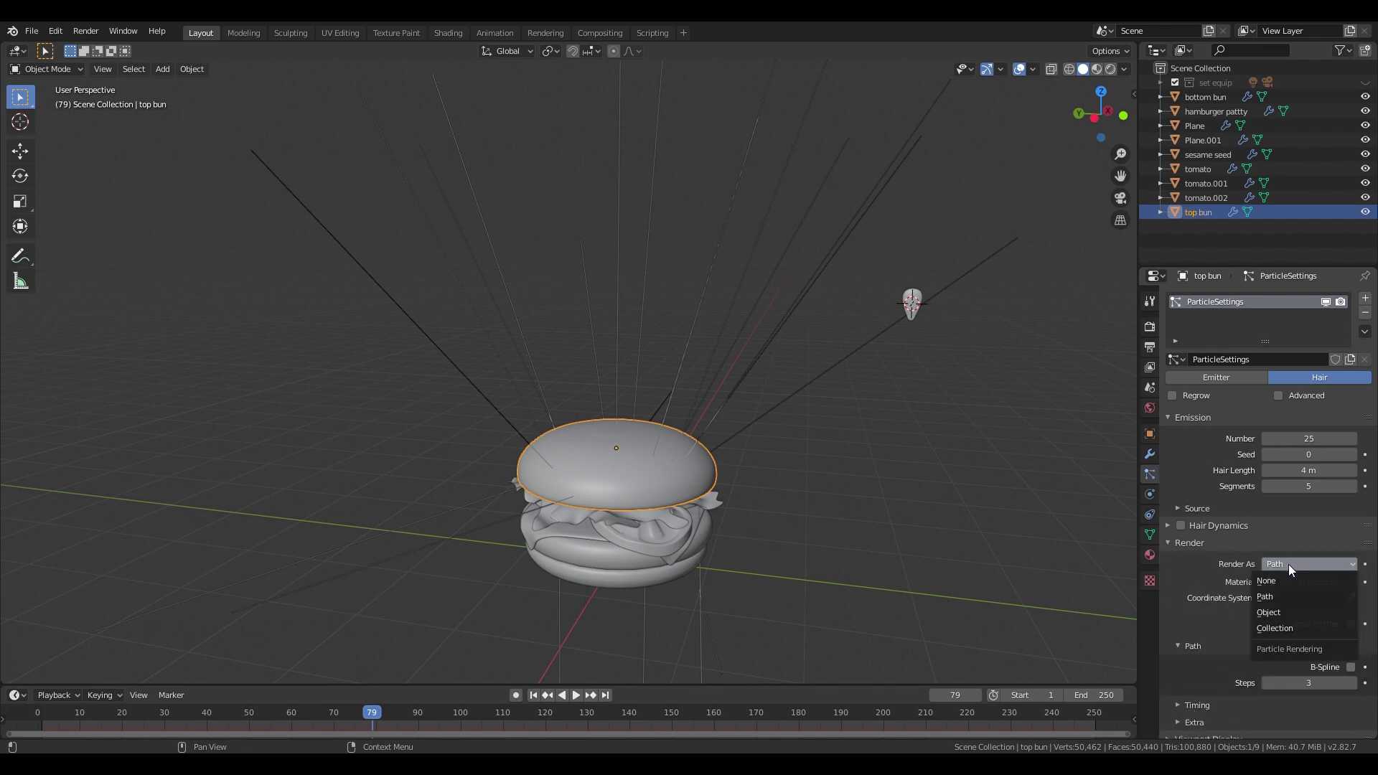
{"action": "left_click", "coordinate": [1270, 612]}
{"action": "scroll", "coordinate": [1281, 613], "scroll_direction": "down", "scroll_amount": 3}
{"action": "left_click", "coordinate": [1350, 582]}
{"action": "left_click", "coordinate": [917, 294]}
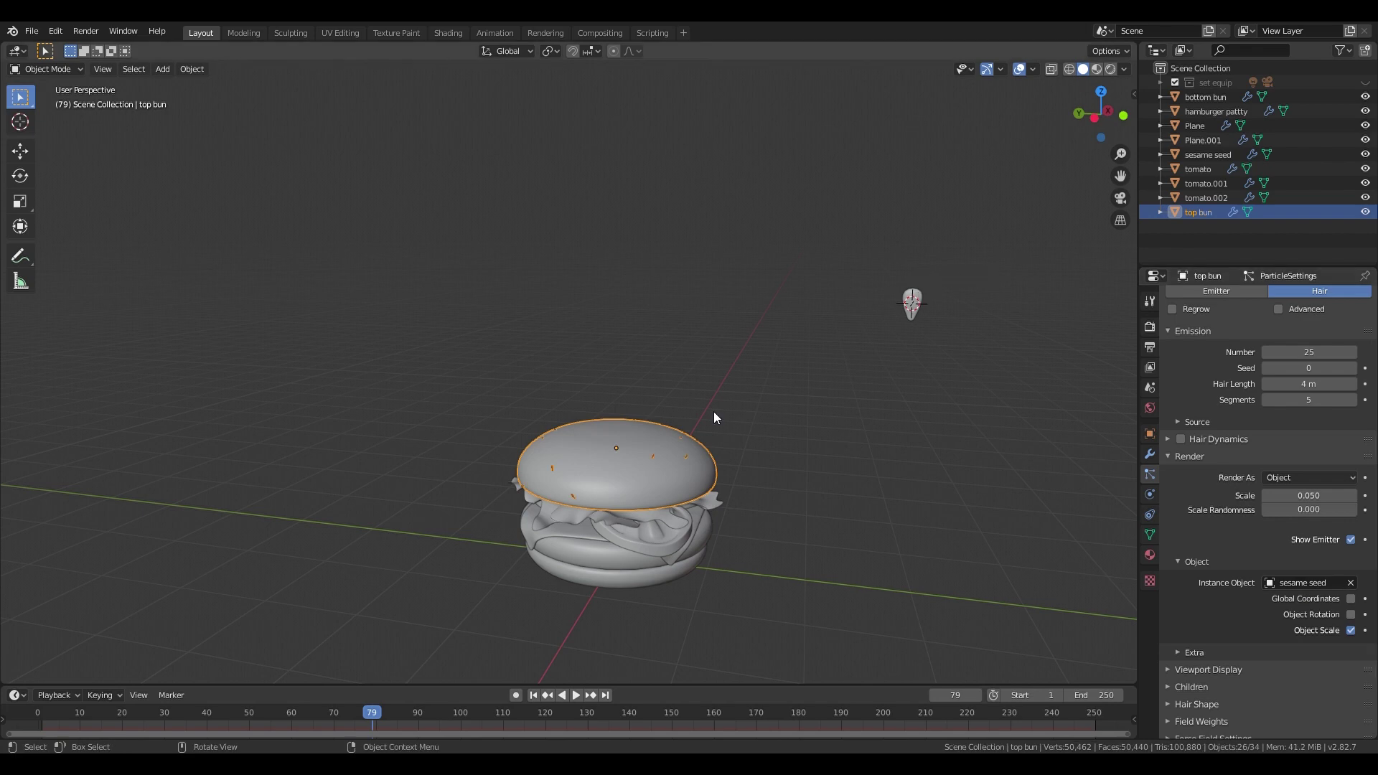
- Enable Object Rotation for the sesame seed instances on the top bun
{"action": "scroll", "coordinate": [626, 454], "scroll_direction": "up", "scroll_amount": 4}
{"action": "scroll", "coordinate": [631, 545], "scroll_direction": "down", "scroll_amount": 3}
{"action": "left_click", "coordinate": [1350, 614]}
{"action": "scroll", "coordinate": [600, 408], "scroll_direction": "up", "scroll_amount": 2}
{"action": "scroll", "coordinate": [1264, 327], "scroll_direction": "up", "scroll_amount": 1}
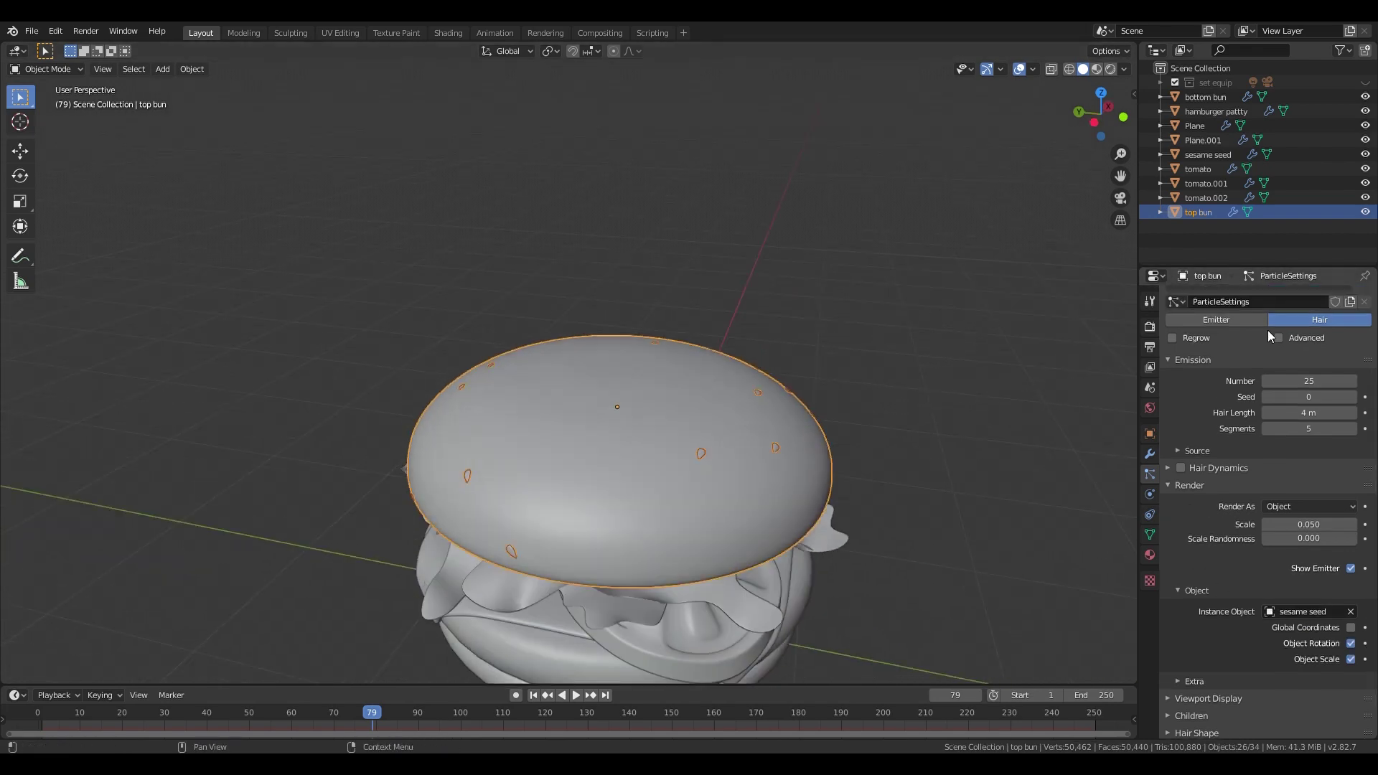
- Give the seed particles advanced rotation with Randomize 0.296, Phase 0.622 and Randomize Phase 1.481, and set Scale Randomness to 0.215
{"action": "left_click", "coordinate": [1281, 338]}
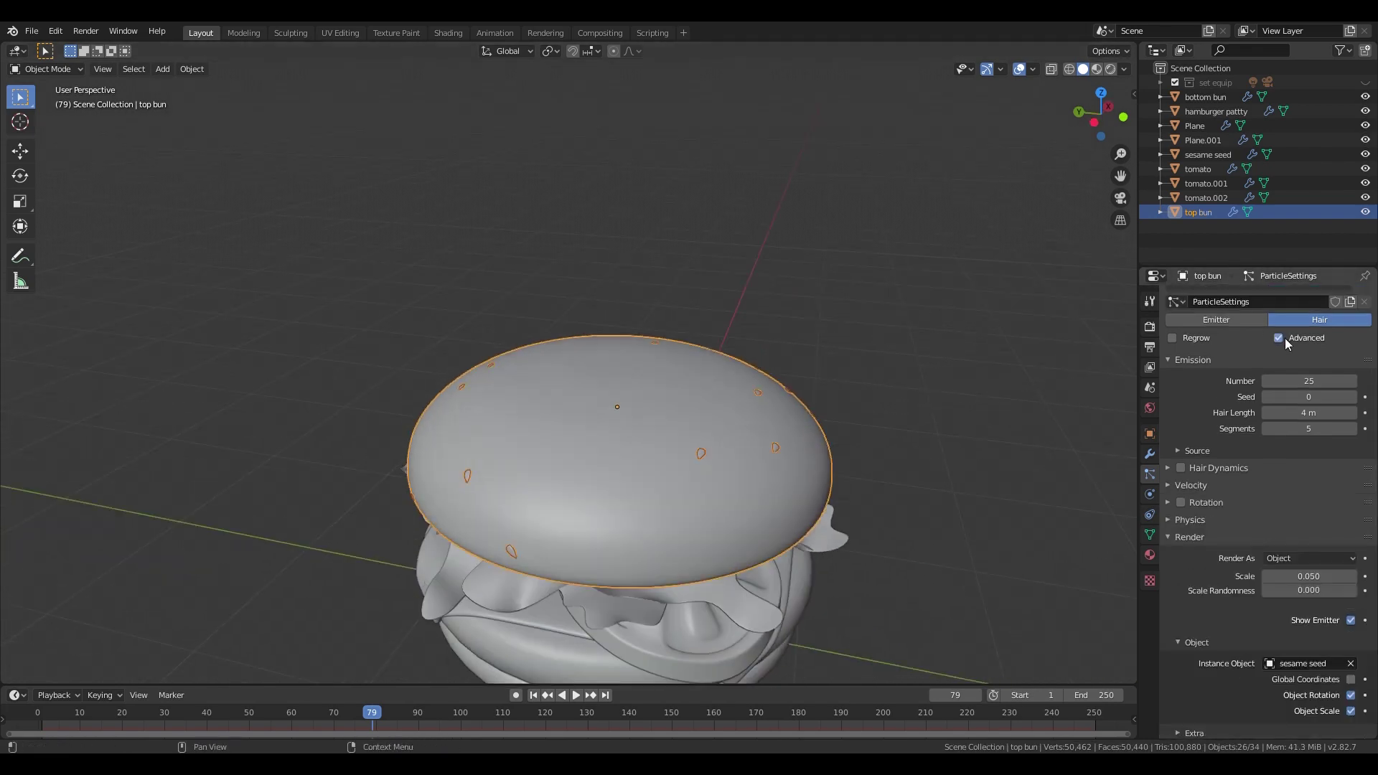
{"action": "left_click", "coordinate": [1181, 502]}
{"action": "left_click", "coordinate": [1169, 502]}
{"action": "scroll", "coordinate": [1252, 507], "scroll_direction": "down", "scroll_amount": 4}
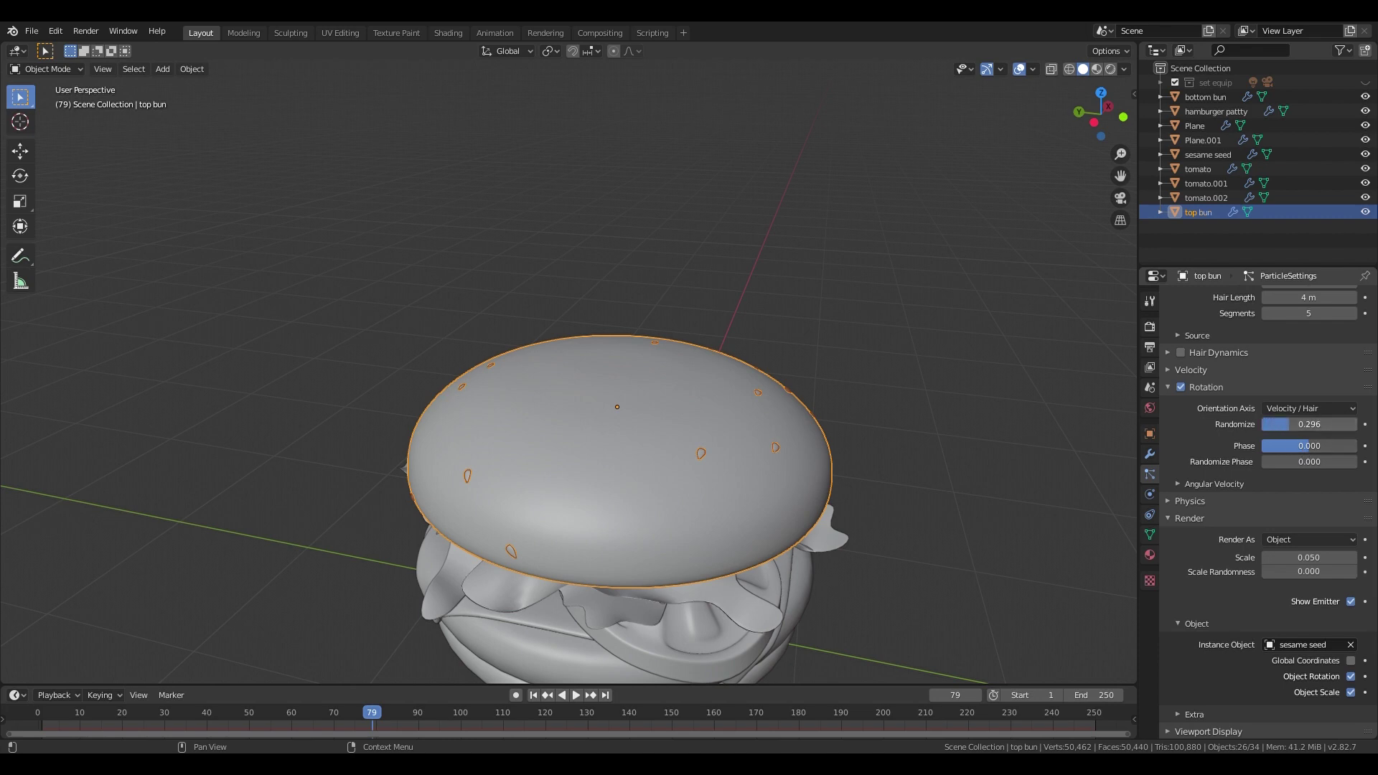
{"action": "left_click_drag", "start_coordinate": [1332, 461], "coordinate": [1331, 462]}
{"action": "left_click_drag", "start_coordinate": [1310, 446], "coordinate": [1331, 445]}
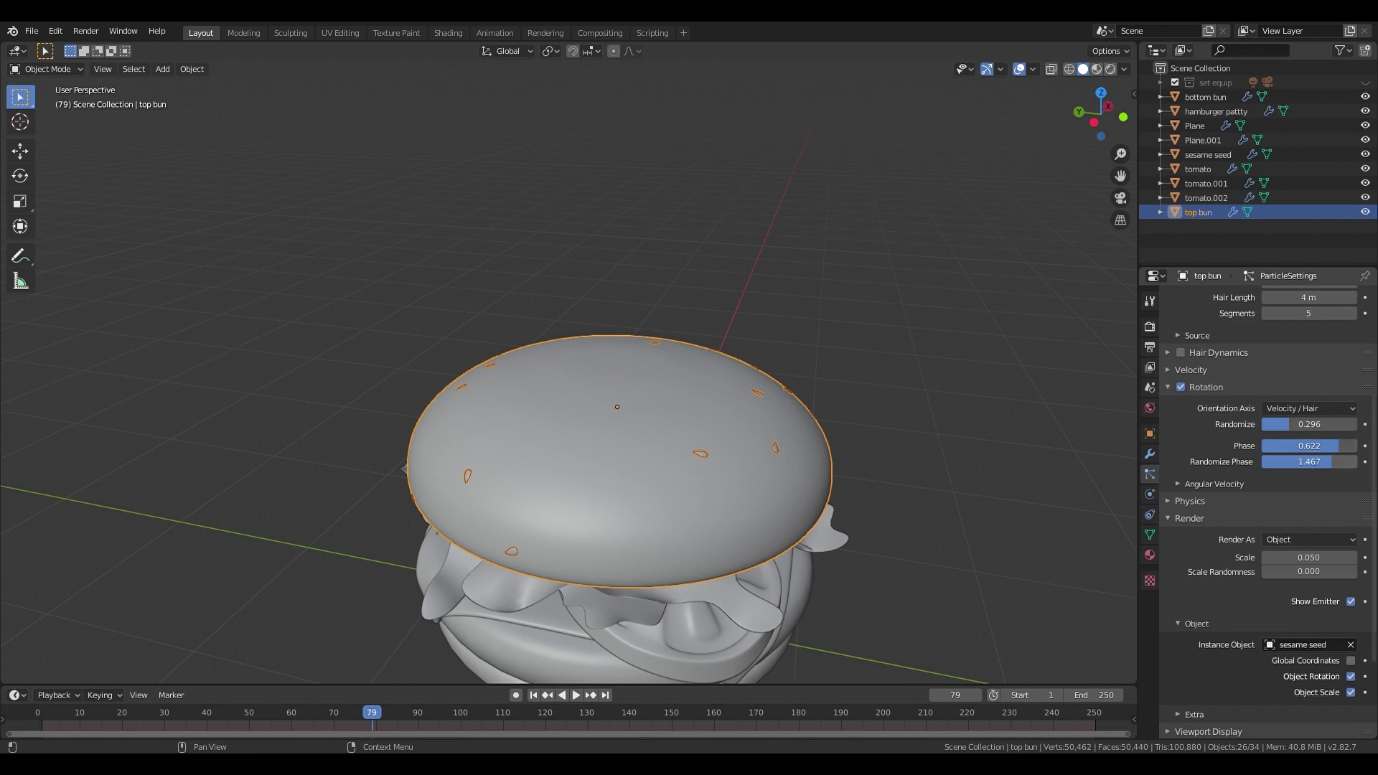
{"action": "left_click_drag", "start_coordinate": [1098, 114], "coordinate": [1068, 134]}
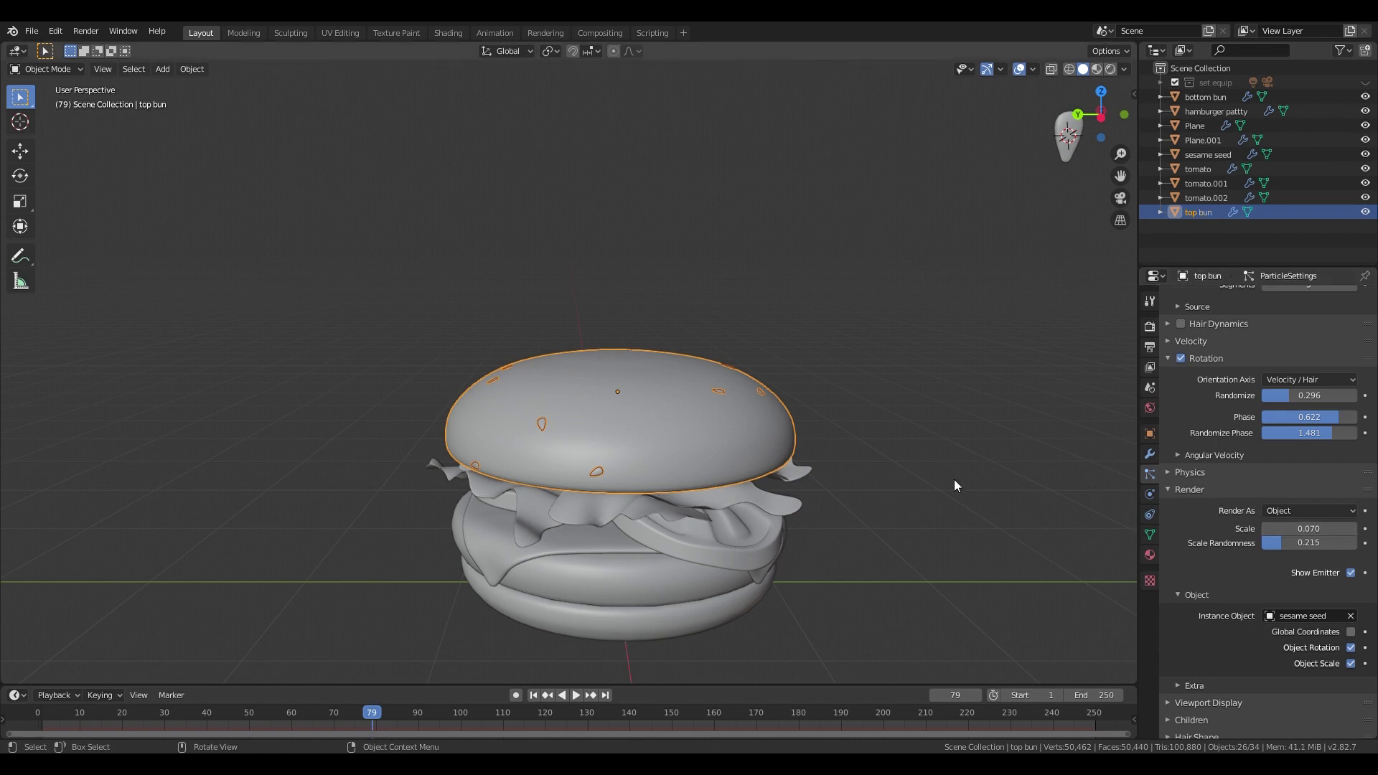
- Raise the top bun's particle number to 562 and set the particle scale to 0.050
{"action": "scroll", "coordinate": [967, 359], "scroll_direction": "down", "scroll_amount": 3}
{"action": "middle_click_drag", "start_coordinate": [970, 340], "coordinate": [968, 448], "text": "shift"}
{"action": "middle_click_drag", "start_coordinate": [969, 448], "coordinate": [915, 434]}
{"action": "left_click", "coordinate": [880, 335]}
{"action": "left_click", "coordinate": [589, 515]}
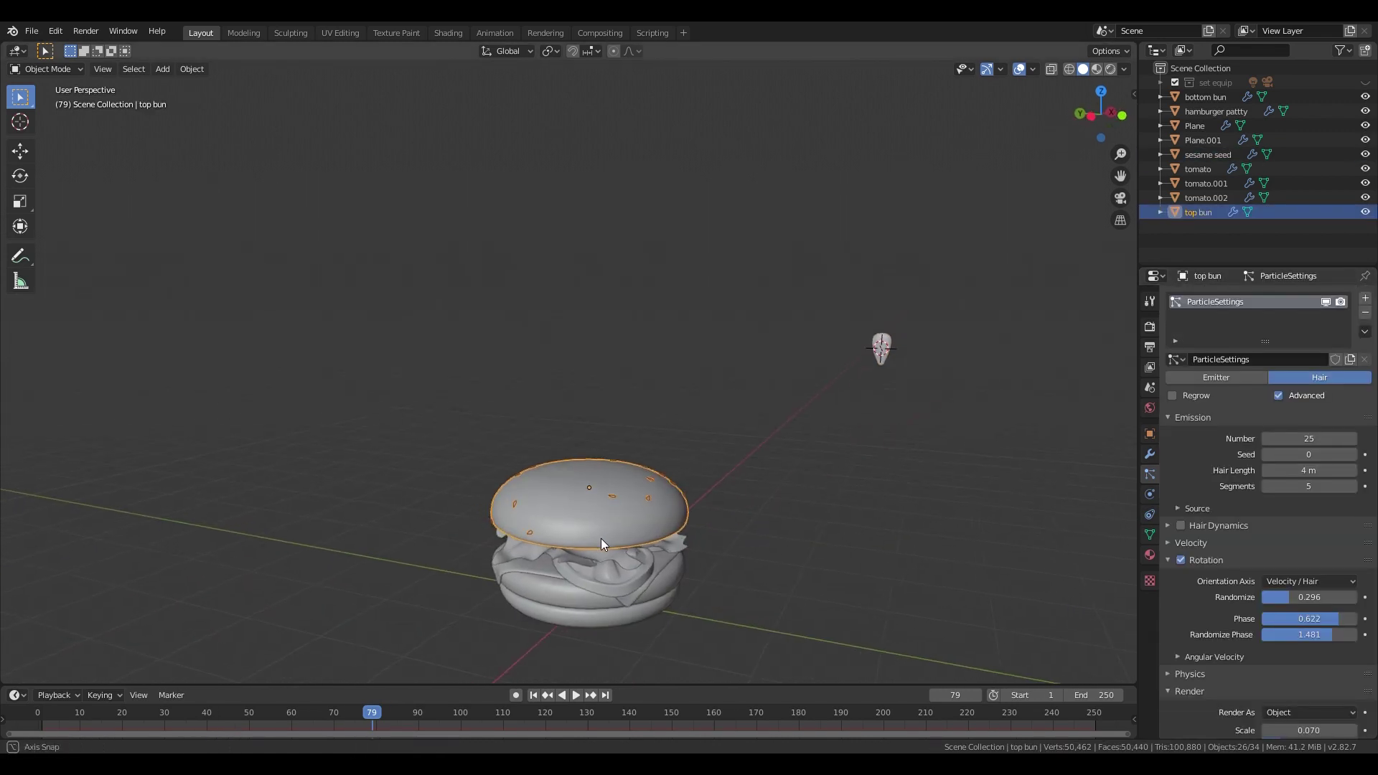
{"action": "scroll", "coordinate": [1255, 488], "scroll_direction": "down", "scroll_amount": 8}
{"action": "scroll", "coordinate": [1255, 487], "scroll_direction": "up", "scroll_amount": 7}
{"action": "left_click_drag", "start_coordinate": [1307, 381], "coordinate": [1349, 381]}
{"action": "scroll", "coordinate": [1076, 431], "scroll_direction": "up", "scroll_amount": 2}
{"action": "middle_click_drag", "start_coordinate": [1076, 436], "coordinate": [1077, 429]}
{"action": "left_click_drag", "start_coordinate": [1308, 381], "coordinate": [1352, 381]}
{"action": "scroll", "coordinate": [1307, 402], "scroll_direction": "down", "scroll_amount": 6}
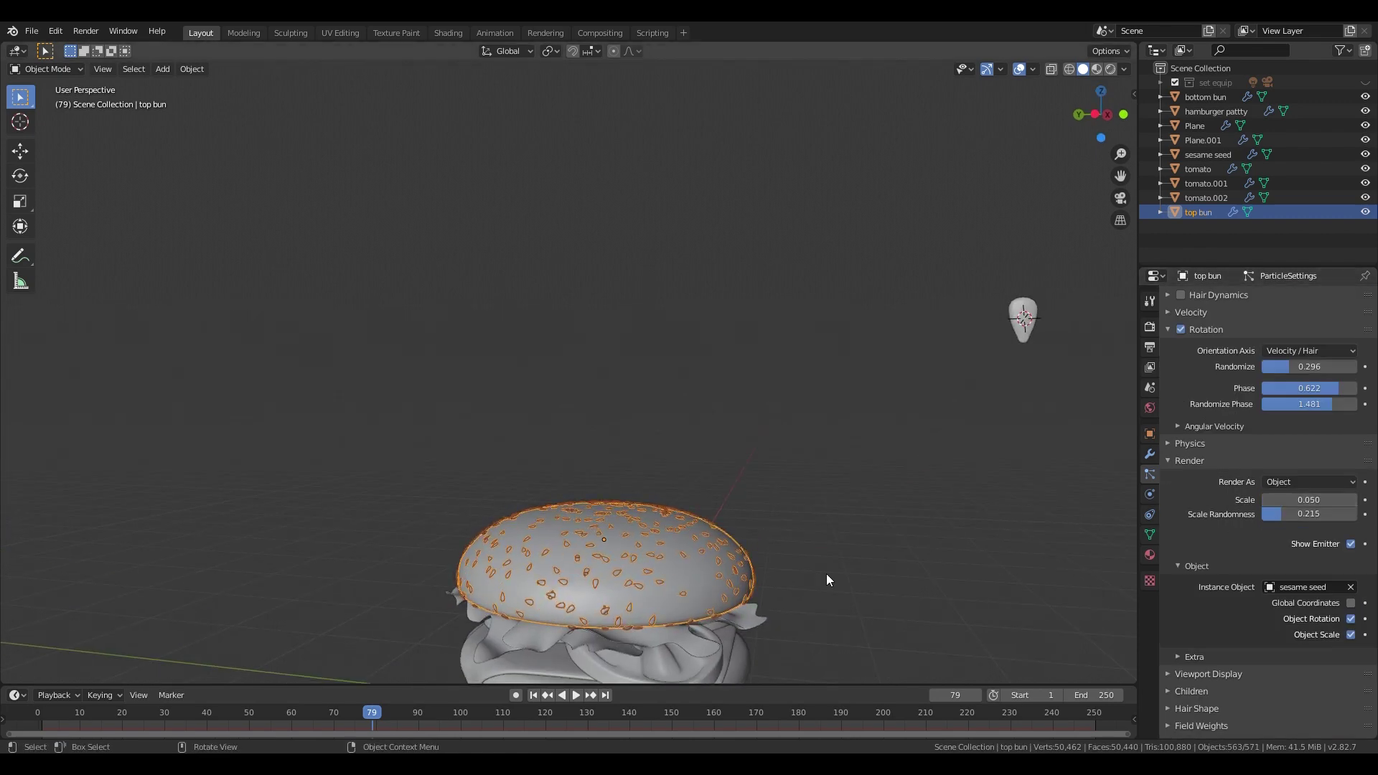
- In the particle emission source, set Particles/Face to 2 and disable Random Order
{"action": "middle_click_drag", "start_coordinate": [825, 574], "coordinate": [827, 564]}
{"action": "scroll", "coordinate": [1297, 364], "scroll_direction": "down", "scroll_amount": 2}
{"action": "scroll", "coordinate": [1299, 363], "scroll_direction": "up", "scroll_amount": 8}
{"action": "left_click", "coordinate": [1238, 449]}
{"action": "left_click", "coordinate": [1354, 551]}
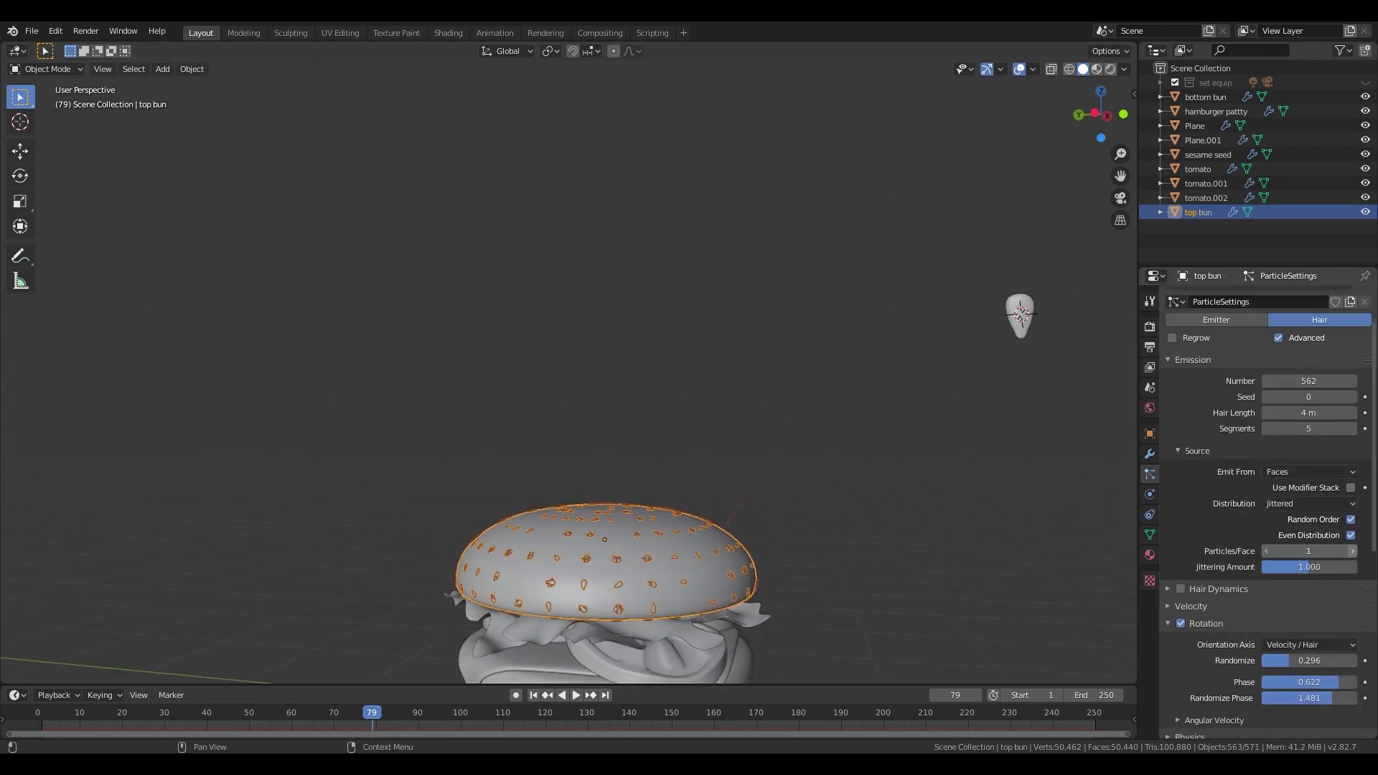
{"action": "left_click", "coordinate": [1353, 551]}
{"action": "left_click", "coordinate": [1350, 518]}
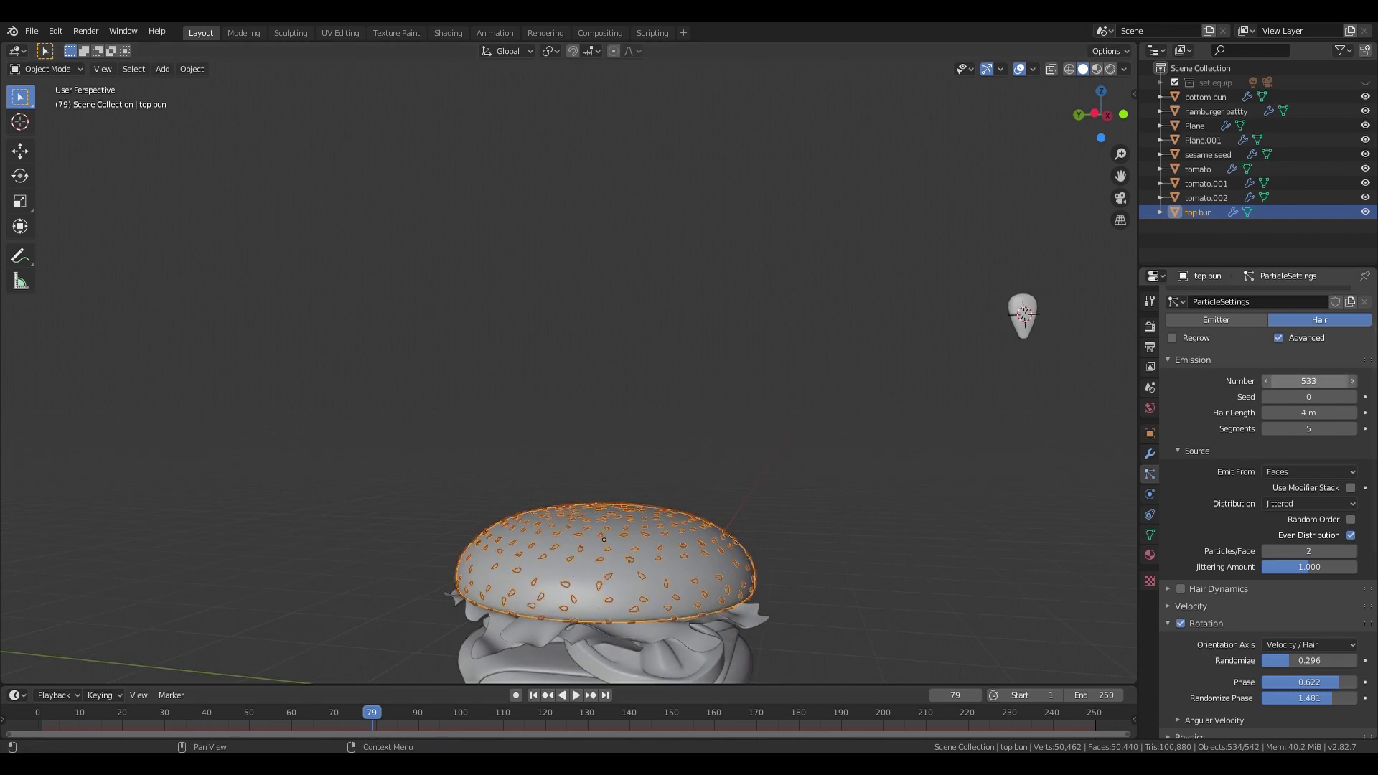
- Reduce the particle number to 468 and set Particles/Face to 3
{"action": "left_click_drag", "start_coordinate": [1309, 383], "coordinate": [1284, 383]}
{"action": "middle_click_drag", "start_coordinate": [1076, 431], "coordinate": [1076, 420]}
{"action": "left_click_drag", "start_coordinate": [1311, 383], "coordinate": [1288, 383]}
{"action": "middle_click_drag", "start_coordinate": [1061, 502], "coordinate": [1062, 470]}
{"action": "left_click", "coordinate": [1354, 551]}
{"action": "left_click_drag", "start_coordinate": [1310, 381], "coordinate": [1322, 381]}
{"action": "middle_click_drag", "start_coordinate": [908, 513], "coordinate": [933, 533]}
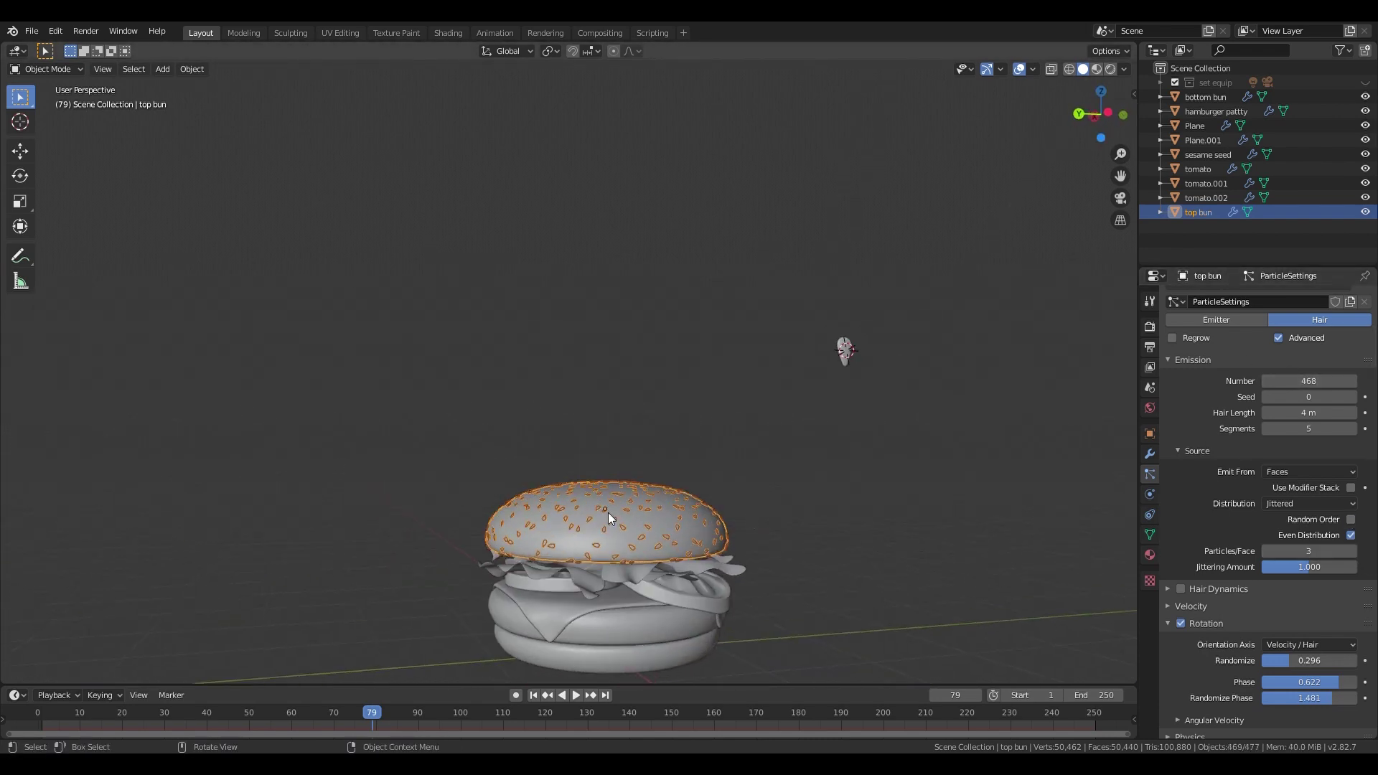
- Move the top bun 1.2 m up along Z, clear of the lettuce
{"action": "key", "text": "g"}
{"action": "key", "text": "z"}
{"action": "left_click", "coordinate": [613, 377]}
{"action": "middle_click_drag", "start_coordinate": [612, 377], "coordinate": [673, 376]}
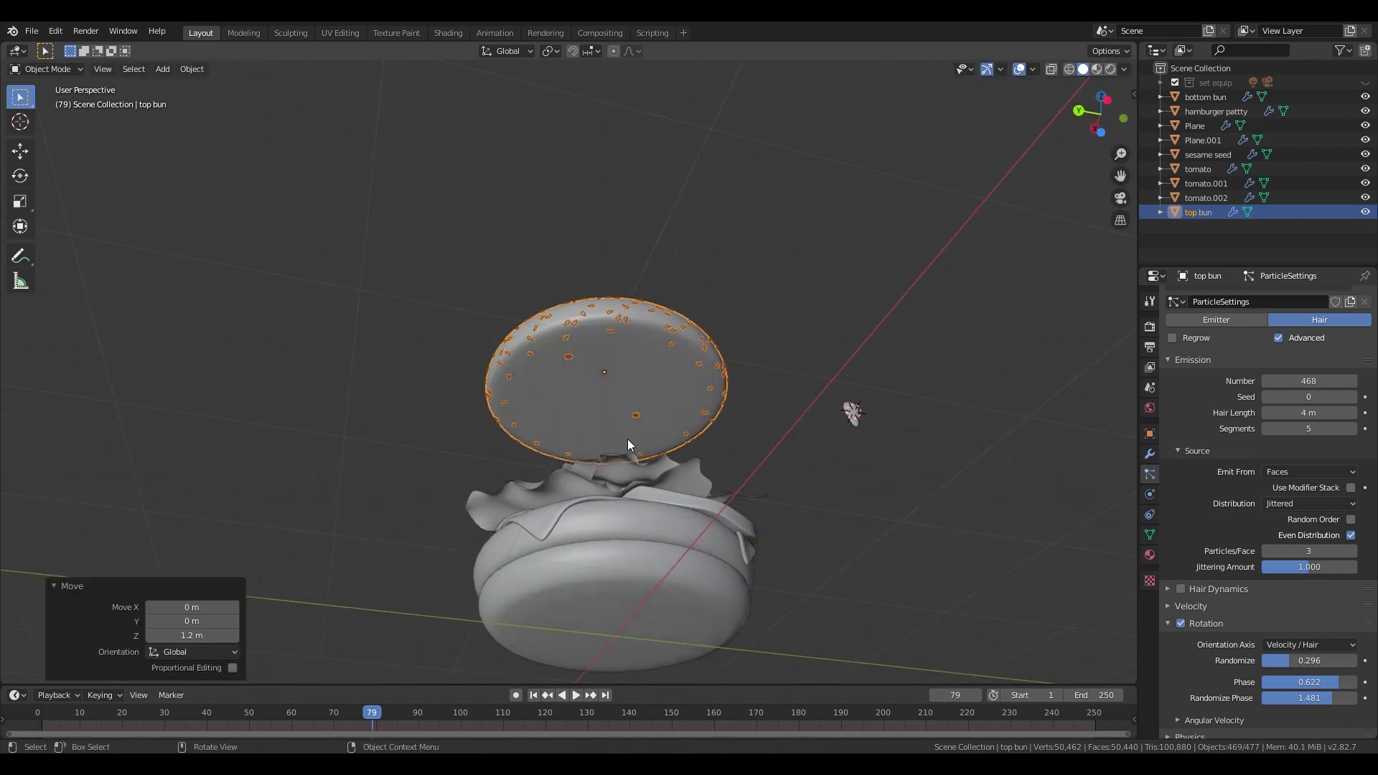
- Switch the top bun to Weight Paint mode and turn off the particle system's viewport display
{"action": "key", "text": "Tab"}
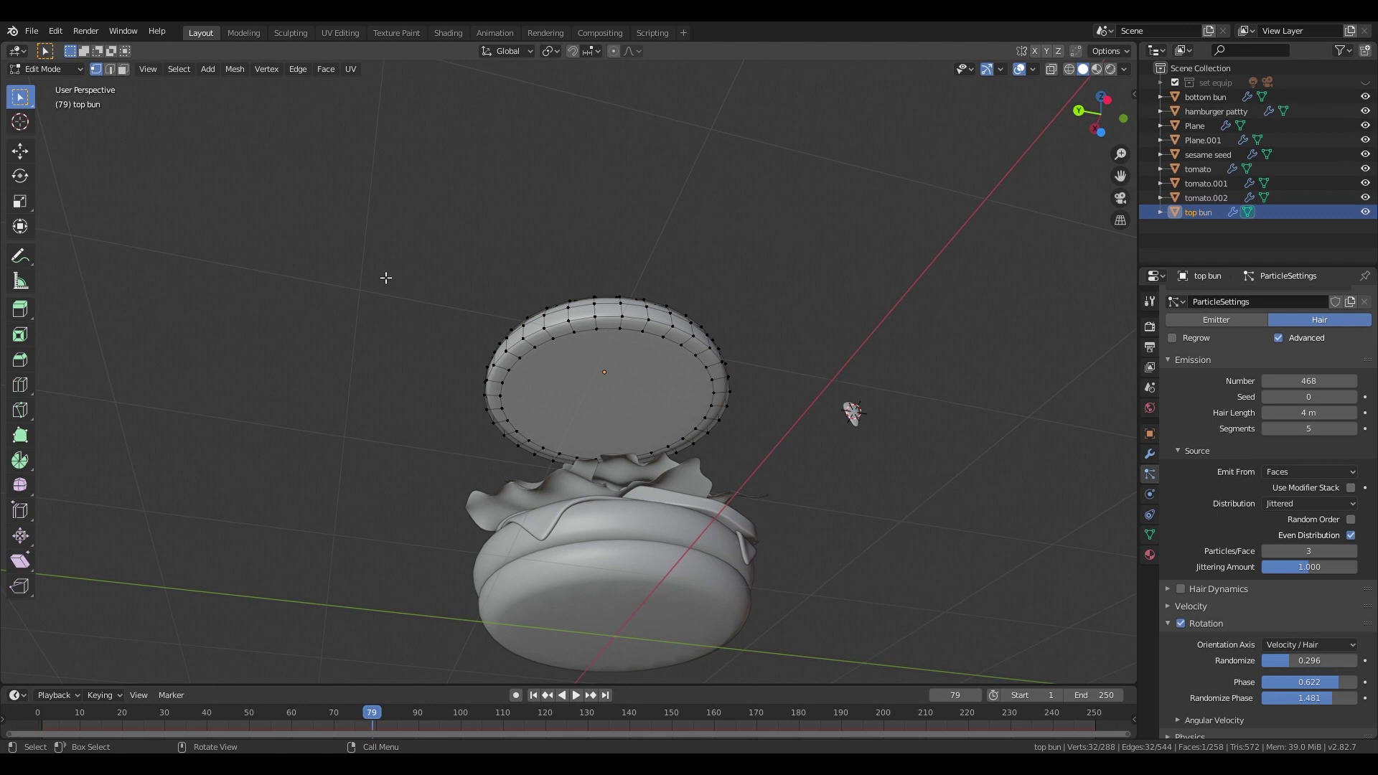
{"action": "left_click", "coordinate": [77, 72]}
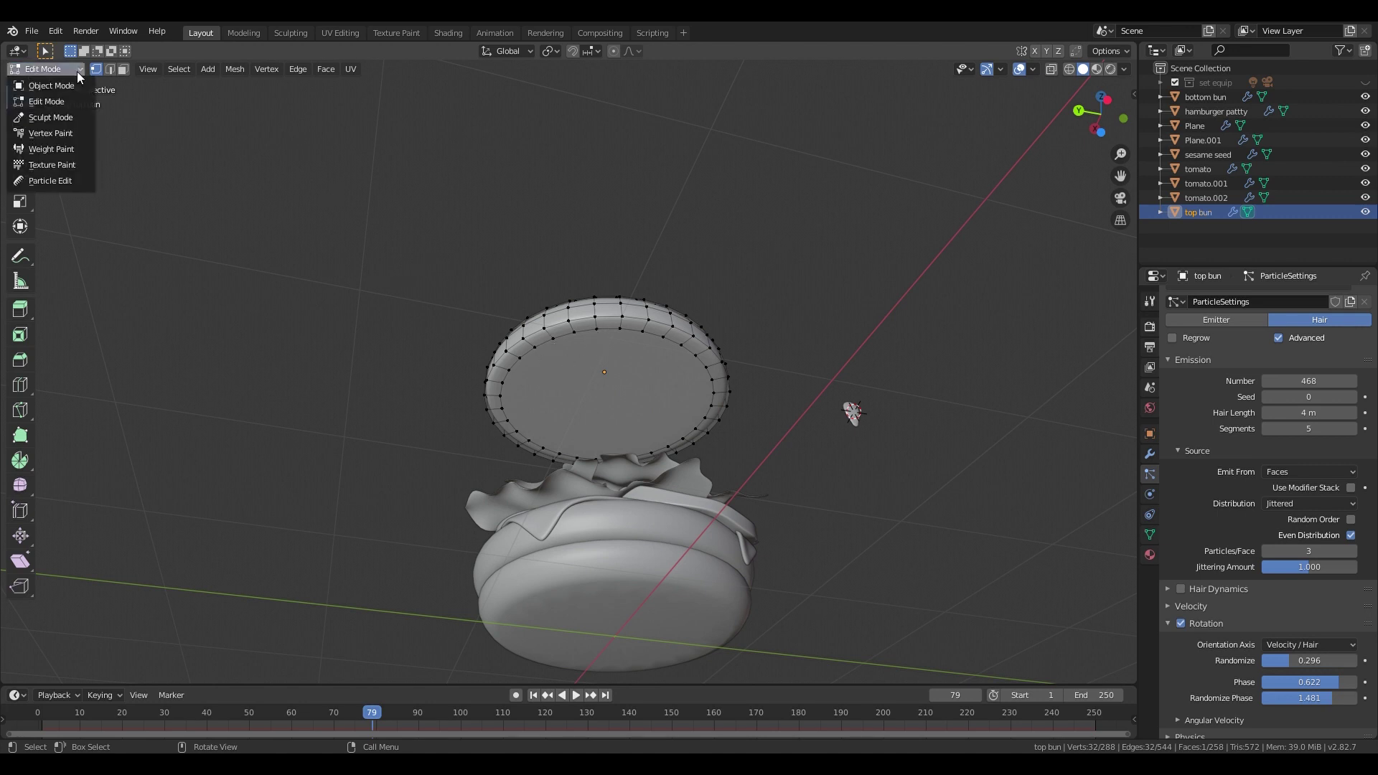
{"action": "left_click", "coordinate": [89, 151]}
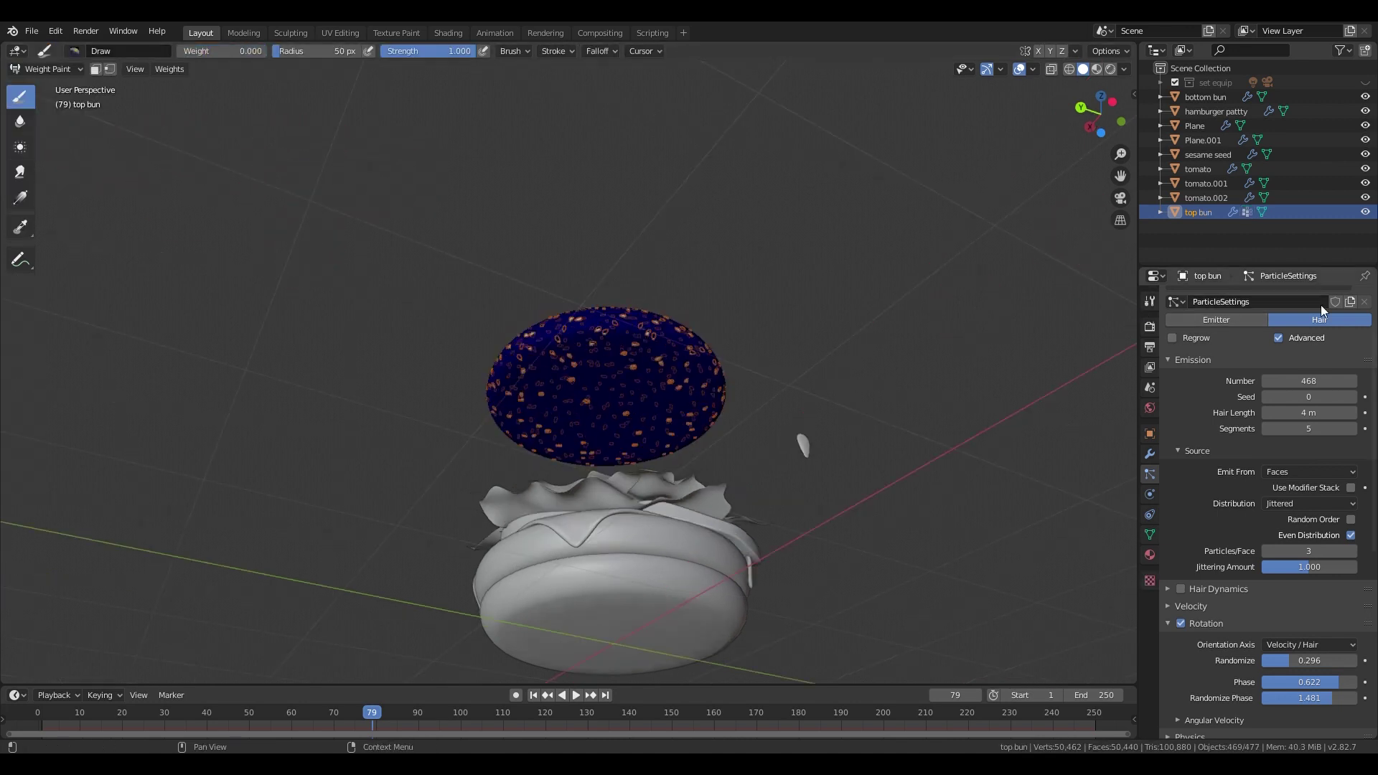
{"action": "scroll", "coordinate": [1334, 313], "scroll_direction": "up", "scroll_amount": 2}
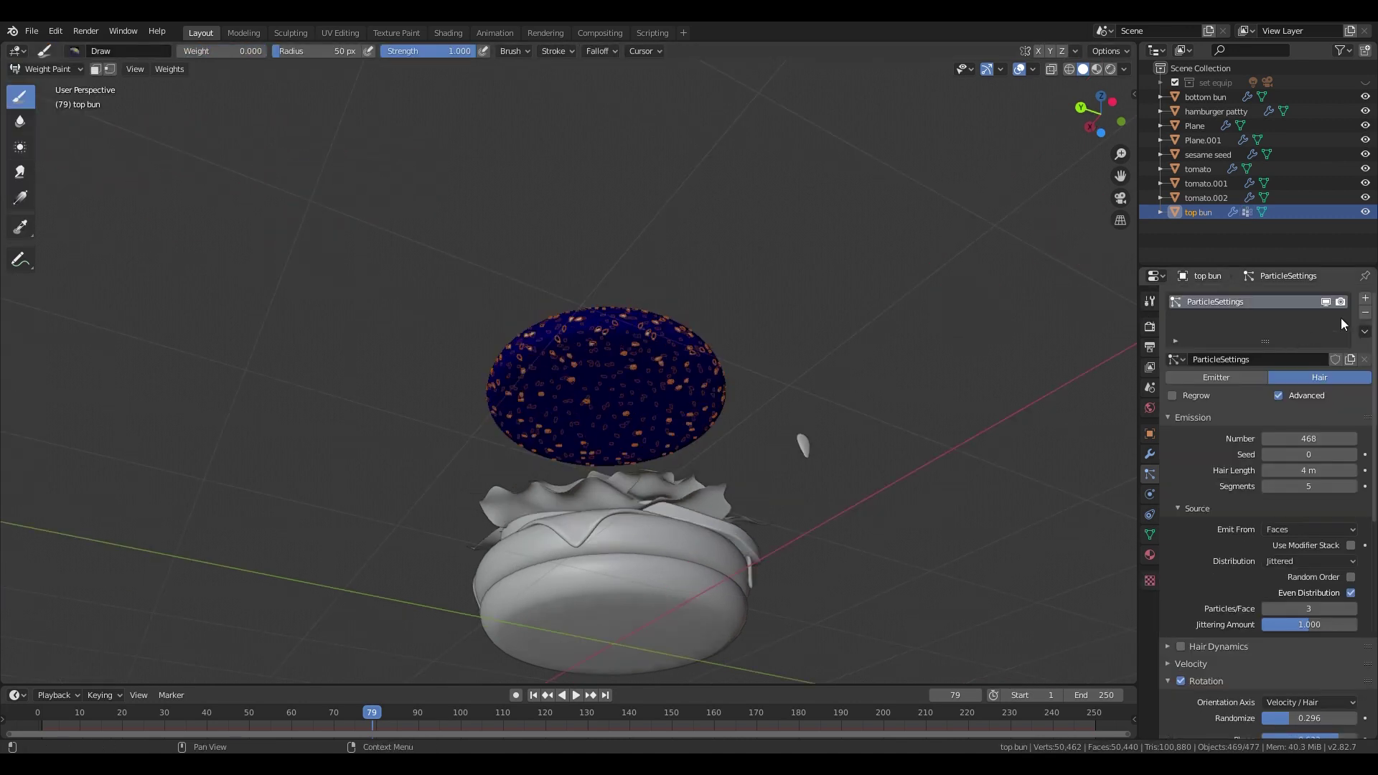
{"action": "left_click", "coordinate": [1325, 302]}
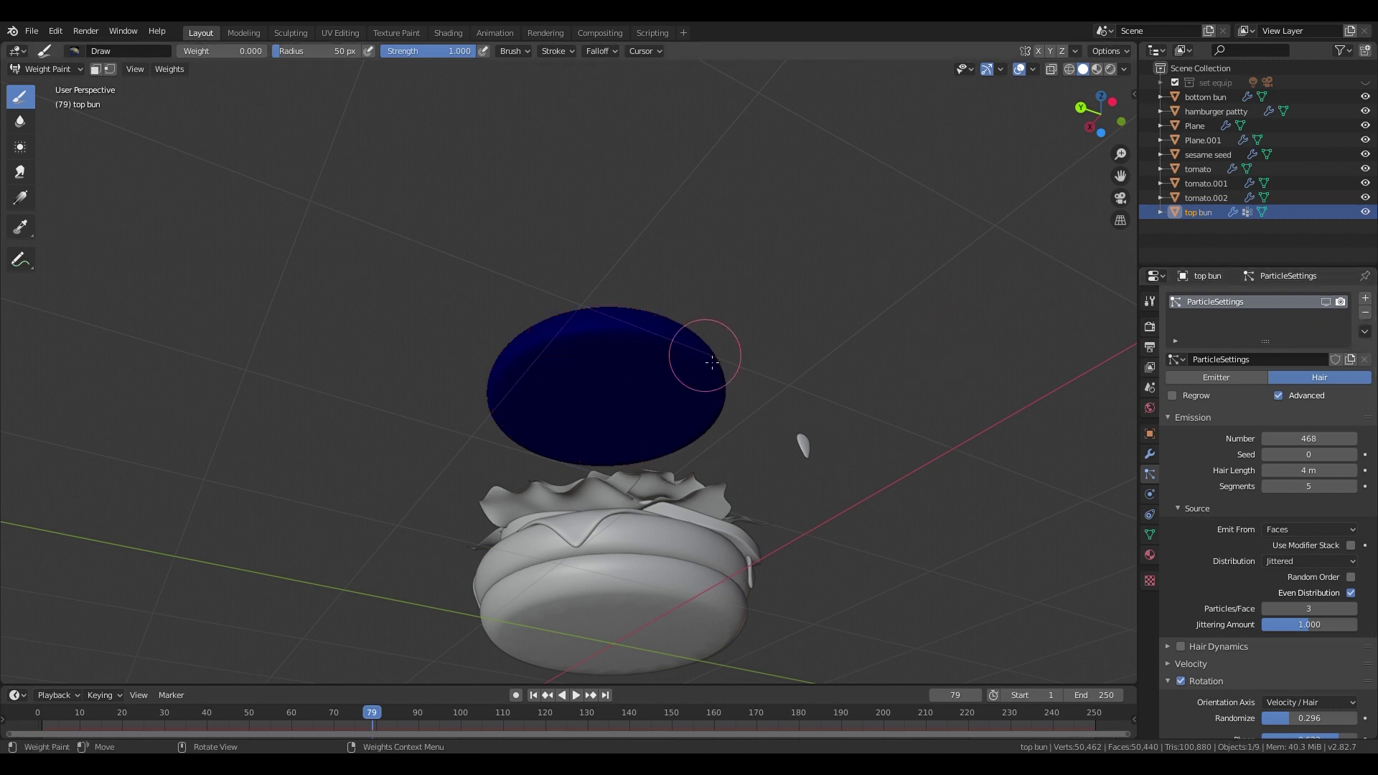
- Paint the whole dome of the top bun with weight 1.000, leaving the underside unpainted
{"action": "middle_click_drag", "start_coordinate": [712, 345], "coordinate": [702, 388]}
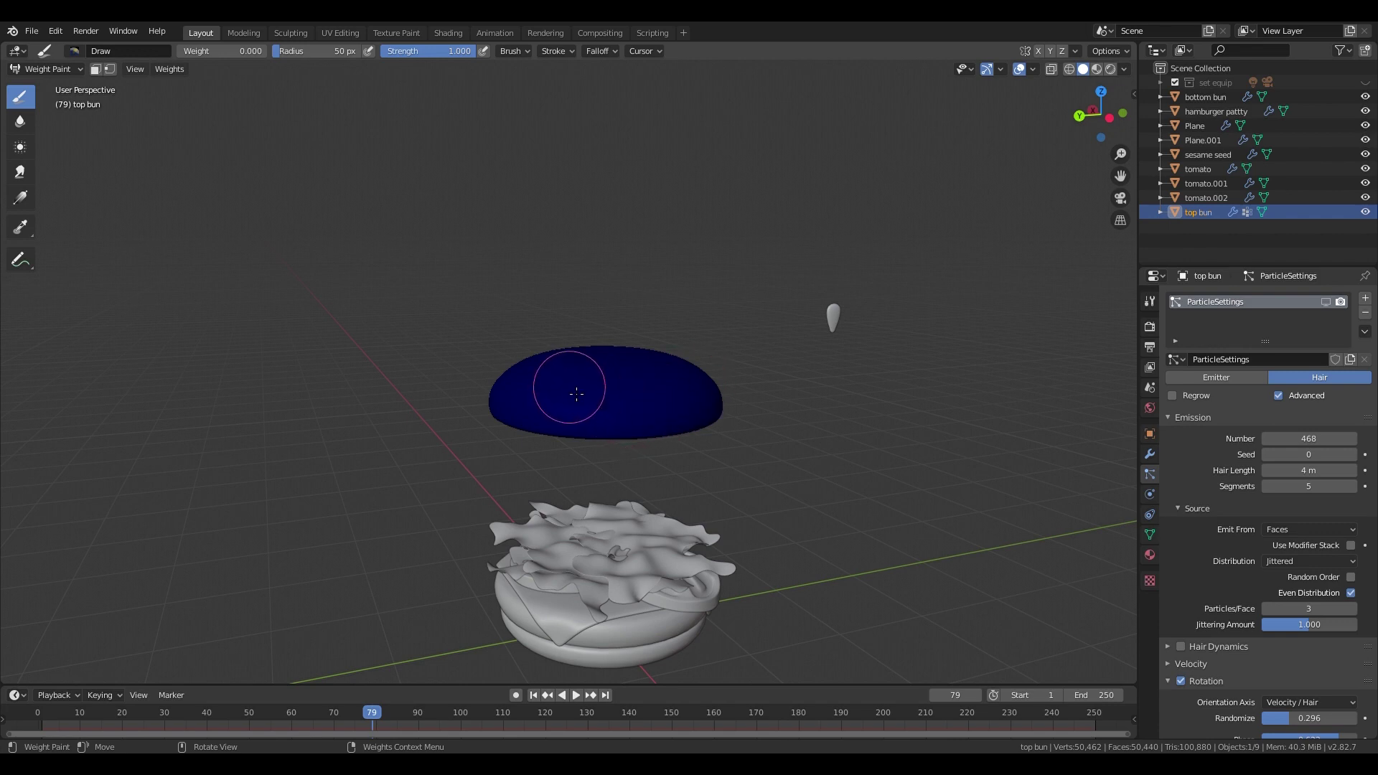
{"action": "middle_click_drag", "start_coordinate": [578, 370], "coordinate": [599, 419]}
{"action": "scroll", "coordinate": [634, 432], "scroll_direction": "up", "scroll_amount": 1}
{"action": "left_click_drag", "start_coordinate": [204, 51], "coordinate": [247, 51]}
{"action": "left_click_drag", "start_coordinate": [646, 357], "coordinate": [638, 432]}
{"action": "left_click_drag", "start_coordinate": [218, 51], "coordinate": [266, 51]}
{"action": "mouse_move", "coordinate": [652, 379]}
{"action": "left_mouse_down"}
{"action": "mouse_move", "coordinate": [673, 454]}
{"action": "mouse_move", "coordinate": [498, 363]}
{"action": "left_mouse_up"}
{"action": "middle_click_drag", "start_coordinate": [498, 362], "coordinate": [711, 402]}
{"action": "mouse_move", "coordinate": [617, 344]}
{"action": "left_mouse_down"}
{"action": "mouse_move", "coordinate": [537, 393]}
{"action": "mouse_move", "coordinate": [492, 295]}
{"action": "mouse_move", "coordinate": [455, 295]}
{"action": "left_mouse_up"}
{"action": "middle_click_drag", "start_coordinate": [455, 295], "coordinate": [568, 394]}
{"action": "left_click_drag", "start_coordinate": [569, 394], "coordinate": [689, 424]}
{"action": "mouse_move", "coordinate": [689, 423]}
{"action": "middle_mouse_down"}
{"action": "mouse_move", "coordinate": [529, 418]}
{"action": "mouse_move", "coordinate": [645, 416]}
{"action": "middle_mouse_up"}
{"action": "left_click_drag", "start_coordinate": [646, 416], "coordinate": [466, 422]}
{"action": "middle_click_drag", "start_coordinate": [467, 421], "coordinate": [667, 301]}
- Rename the painted vertex group as sesame wt and return to Object Mode
{"action": "left_click", "coordinate": [1149, 535]}
{"action": "double_click", "coordinate": [1191, 347]}
{"action": "type", "text": "sesame wt"}
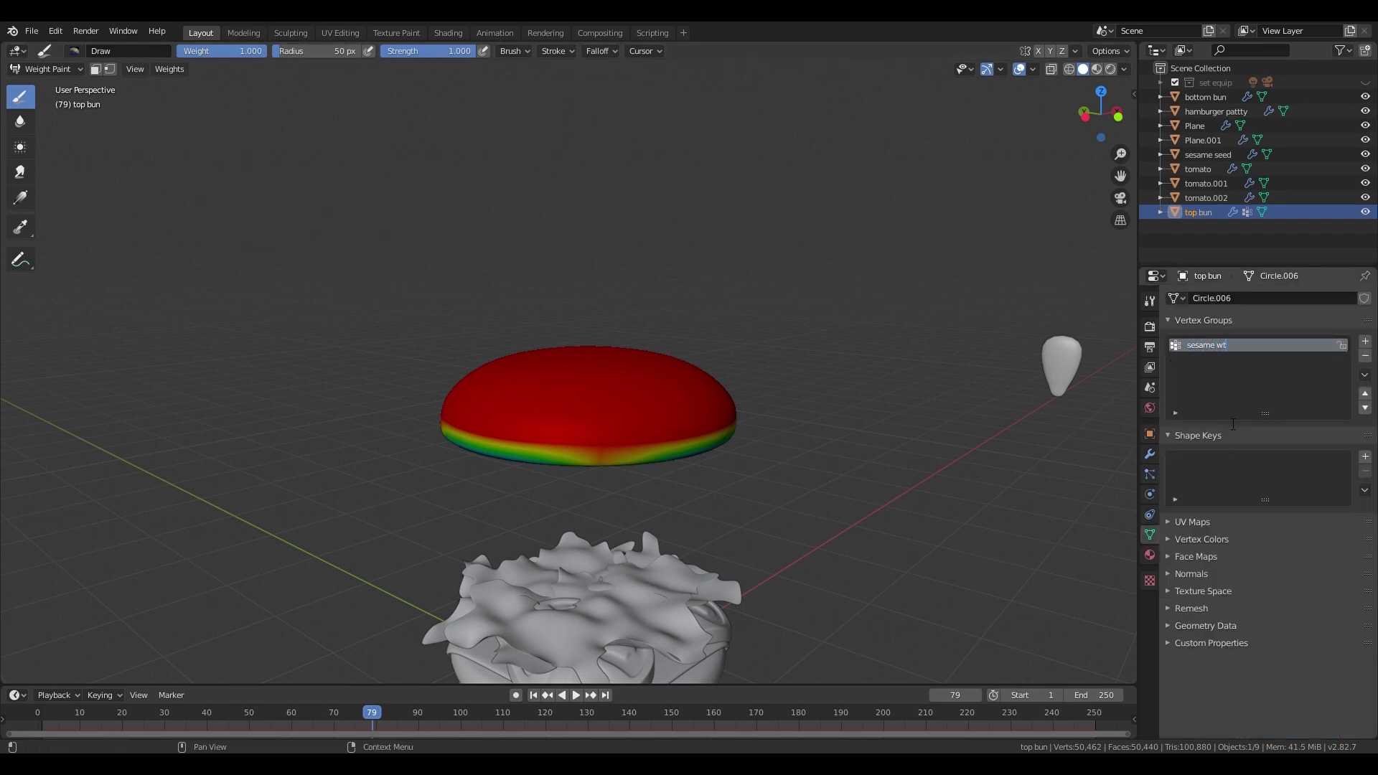
{"action": "key", "text": "Return"}
{"action": "left_click", "coordinate": [45, 66]}
{"action": "left_click", "coordinate": [43, 89]}
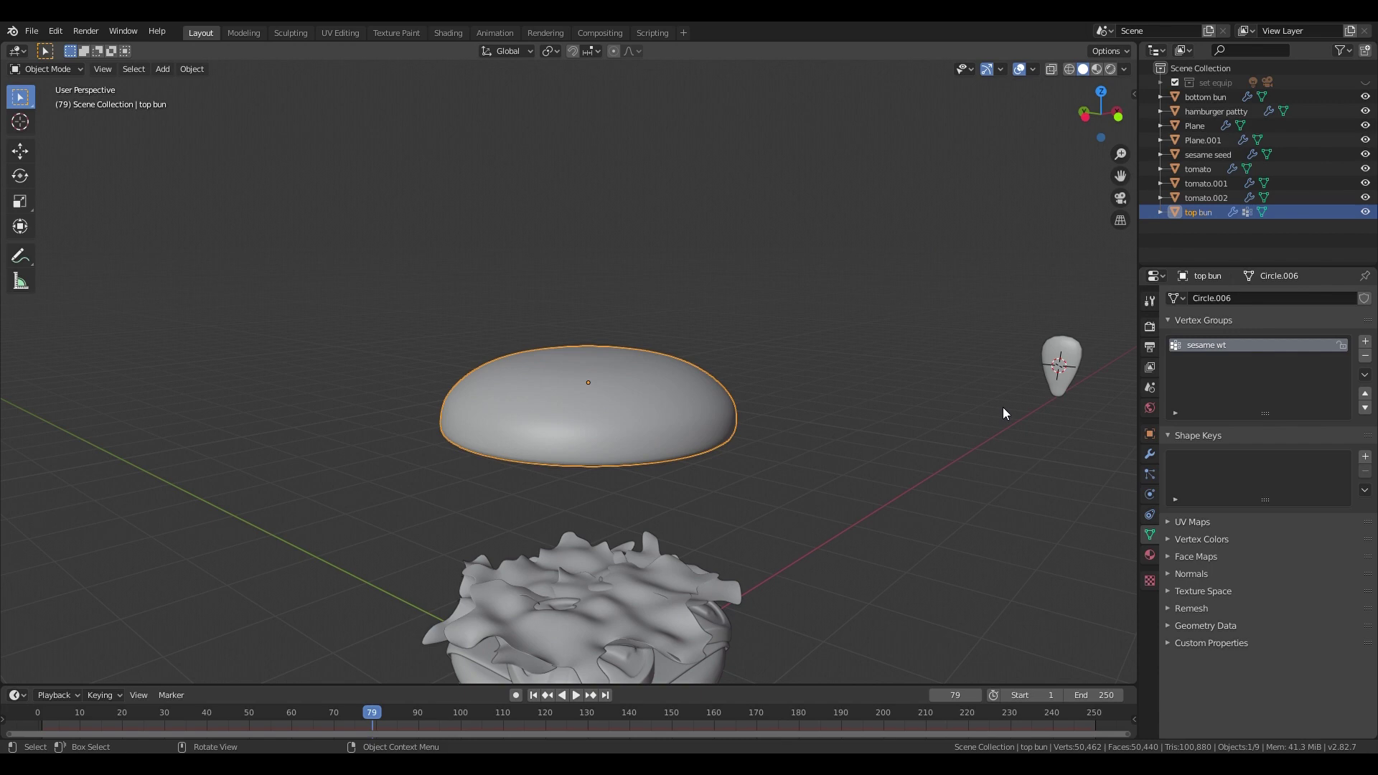
- Assign the sesame wt vertex group as the Density group of the top bun's particle system
{"action": "left_click", "coordinate": [1150, 474]}
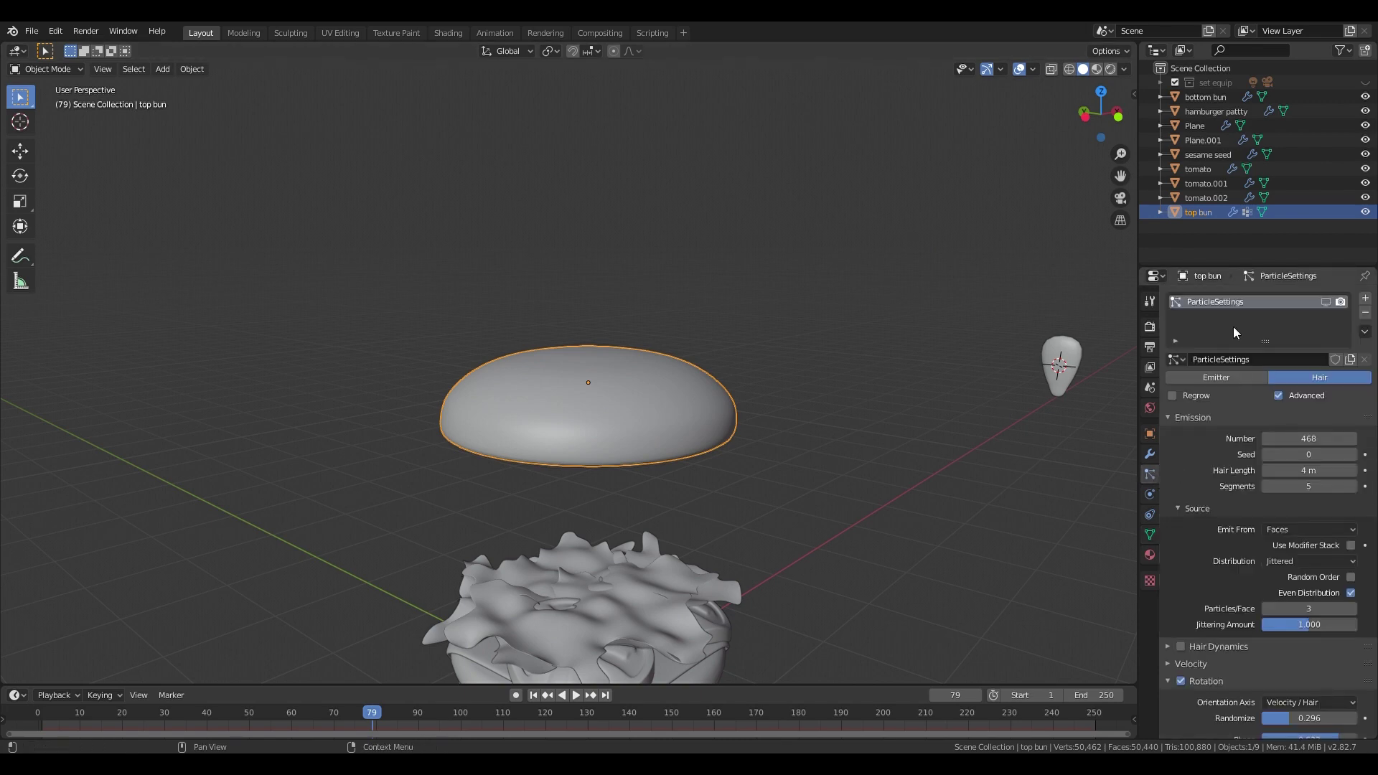
{"action": "scroll", "coordinate": [1194, 596], "scroll_direction": "down", "scroll_amount": 12}
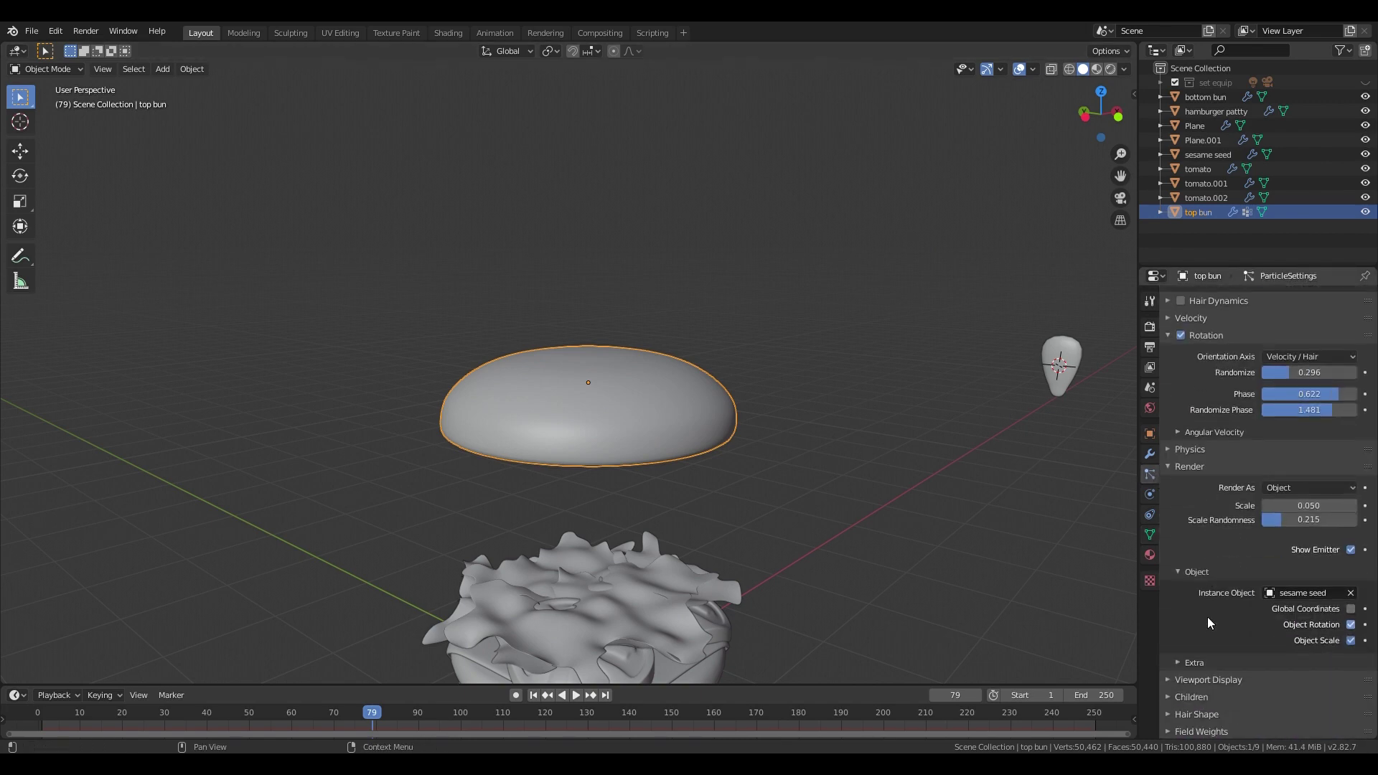
{"action": "left_click", "coordinate": [1169, 696]}
{"action": "scroll", "coordinate": [1195, 675], "scroll_direction": "down", "scroll_amount": 5}
{"action": "left_click", "coordinate": [1292, 580]}
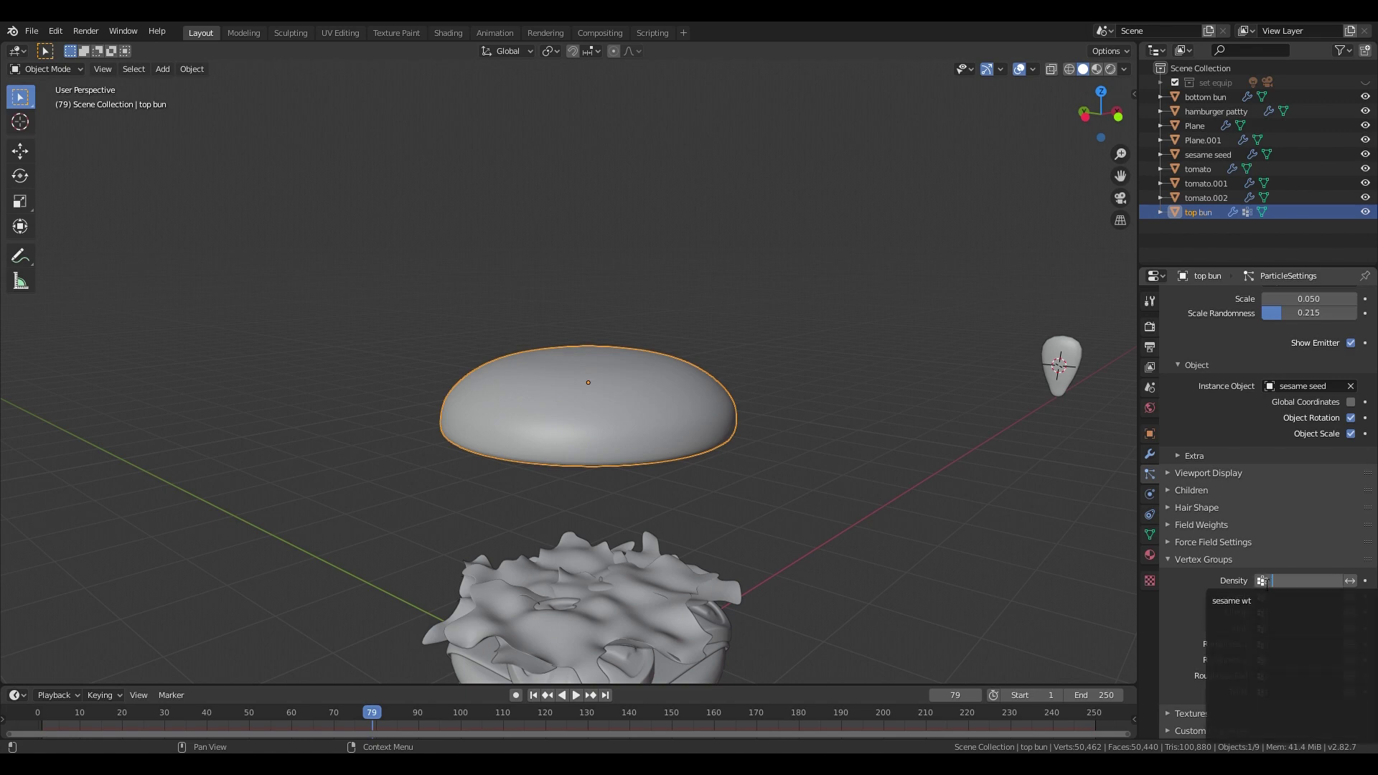
{"action": "left_click", "coordinate": [1243, 602]}
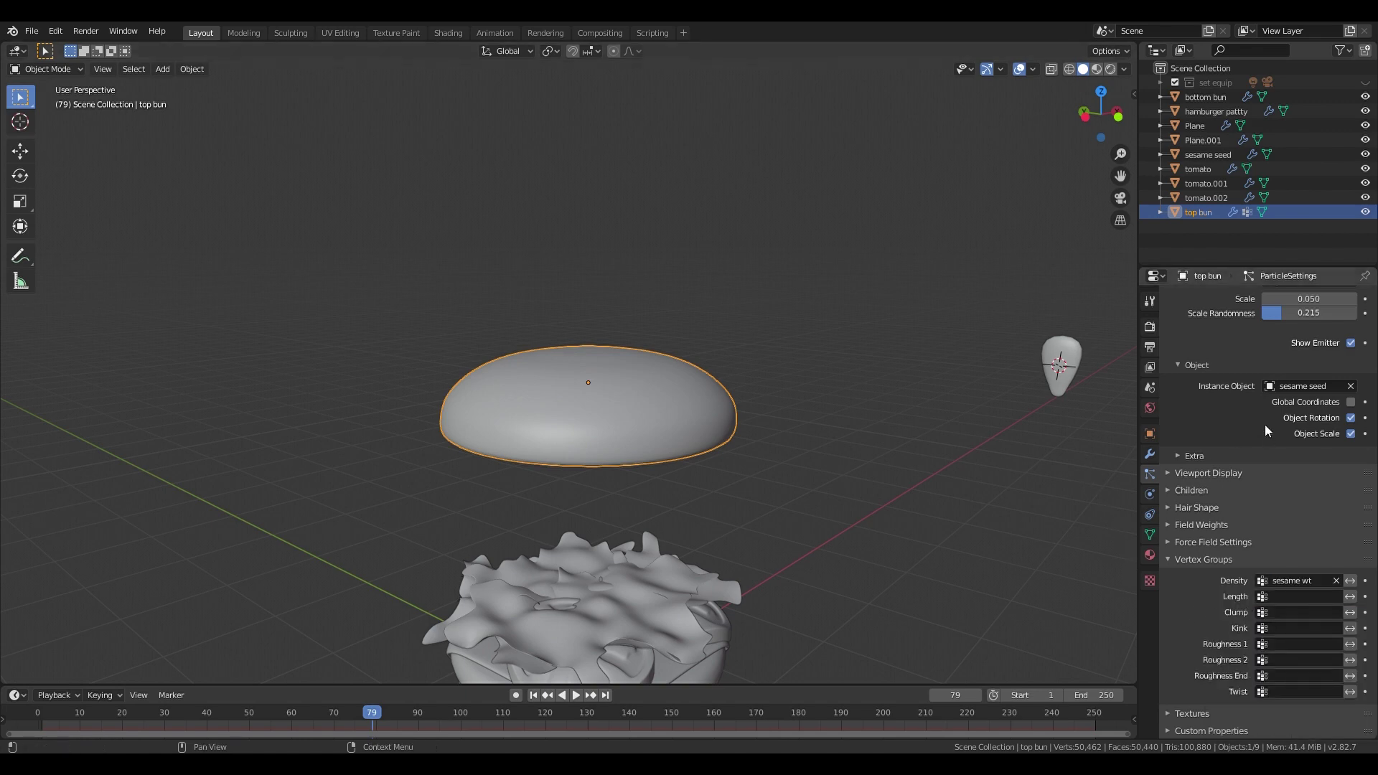
- Turn the particle system's viewport display back on and inspect the underside of the top bun
{"action": "scroll", "coordinate": [1265, 424], "scroll_direction": "up", "scroll_amount": 15}
{"action": "scroll", "coordinate": [1276, 354], "scroll_direction": "up", "scroll_amount": 3}
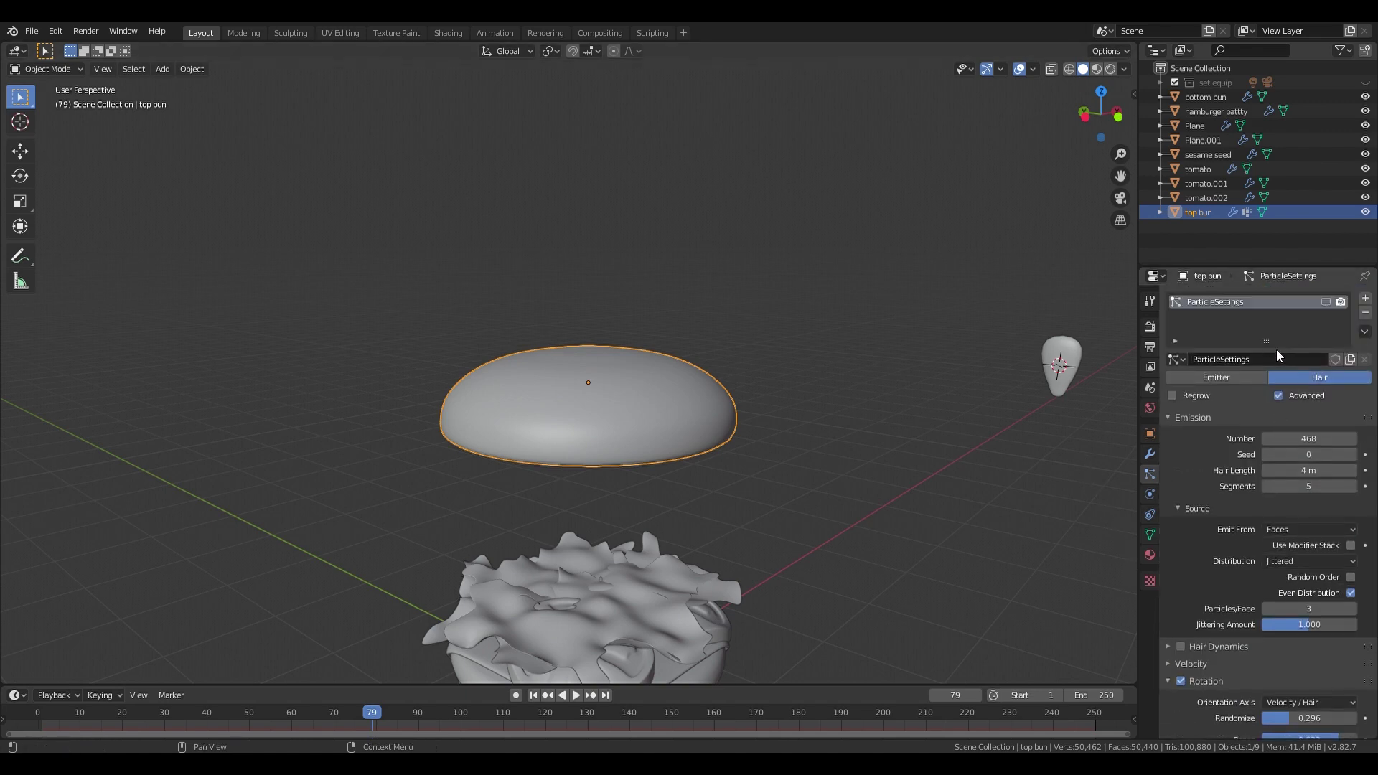
{"action": "left_click", "coordinate": [1324, 302]}
{"action": "middle_click_drag", "start_coordinate": [690, 450], "coordinate": [721, 372]}
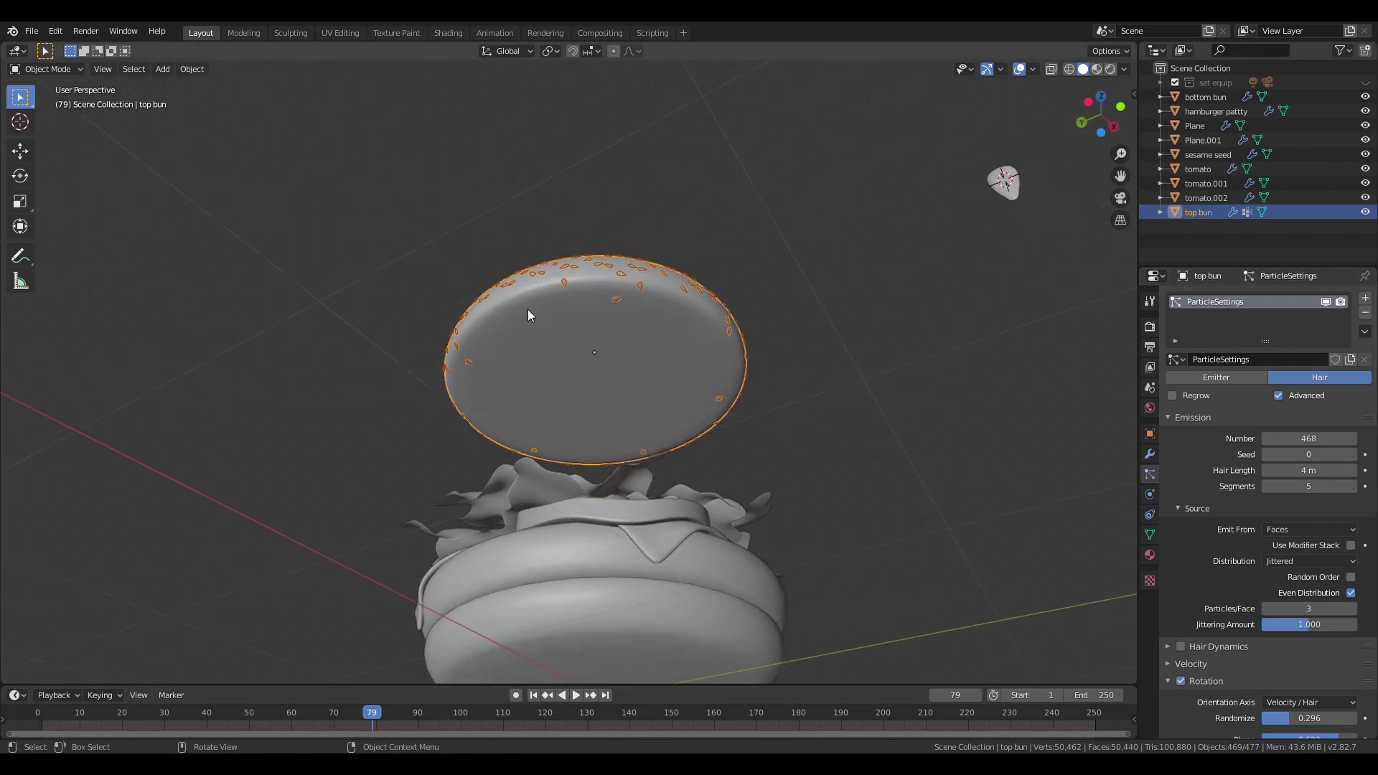
- Touch up the density weights on the top bun's underside in Weight Paint mode, then return to Object Mode
{"action": "left_click", "coordinate": [47, 69]}
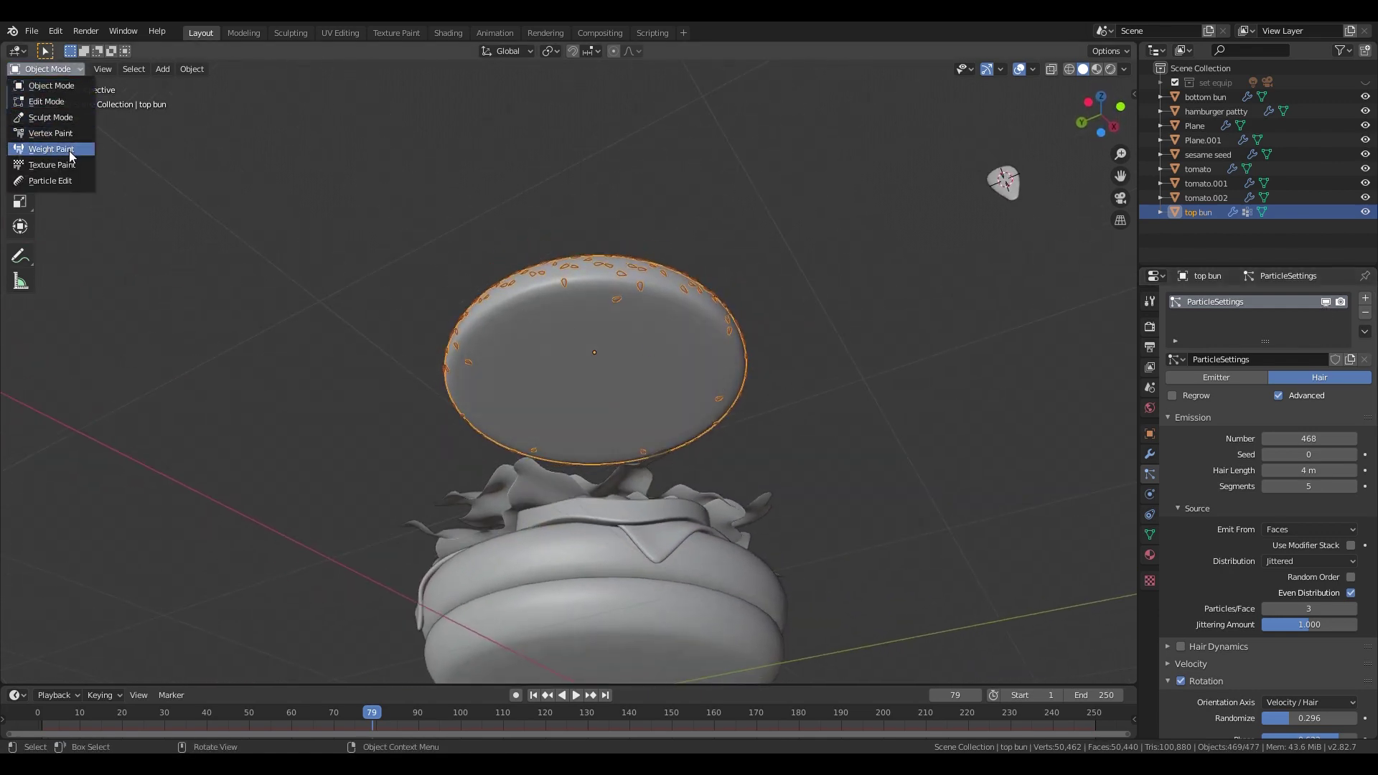
{"action": "left_click", "coordinate": [70, 154]}
{"action": "mouse_move", "coordinate": [631, 353]}
{"action": "left_mouse_down"}
{"action": "mouse_move", "coordinate": [646, 298]}
{"action": "mouse_move", "coordinate": [538, 307]}
{"action": "mouse_move", "coordinate": [492, 414]}
{"action": "mouse_move", "coordinate": [710, 434]}
{"action": "mouse_move", "coordinate": [691, 323]}
{"action": "mouse_move", "coordinate": [529, 332]}
{"action": "mouse_move", "coordinate": [601, 440]}
{"action": "mouse_move", "coordinate": [468, 363]}
{"action": "mouse_move", "coordinate": [553, 446]}
{"action": "mouse_move", "coordinate": [505, 563]}
{"action": "left_mouse_up"}
{"action": "left_click", "coordinate": [49, 69]}
{"action": "left_click", "coordinate": [54, 84]}
{"action": "middle_click_drag", "start_coordinate": [667, 323], "coordinate": [677, 409]}
- Reduce the seed particle number to 255 and set Particles/Face to 2
{"action": "left_click_drag", "start_coordinate": [1309, 439], "coordinate": [1227, 439]}
{"action": "mouse_move", "coordinate": [940, 591]}
{"action": "middle_mouse_down"}
{"action": "mouse_move", "coordinate": [936, 550]}
{"action": "mouse_move", "coordinate": [946, 565]}
{"action": "middle_mouse_up"}
{"action": "scroll", "coordinate": [1306, 524], "scroll_direction": "down", "scroll_amount": 3}
{"action": "left_click_drag", "start_coordinate": [1309, 523], "coordinate": [1298, 522]}
{"action": "middle_click_drag", "start_coordinate": [990, 503], "coordinate": [1062, 549]}
{"action": "left_click_drag", "start_coordinate": [1303, 351], "coordinate": [1235, 351]}
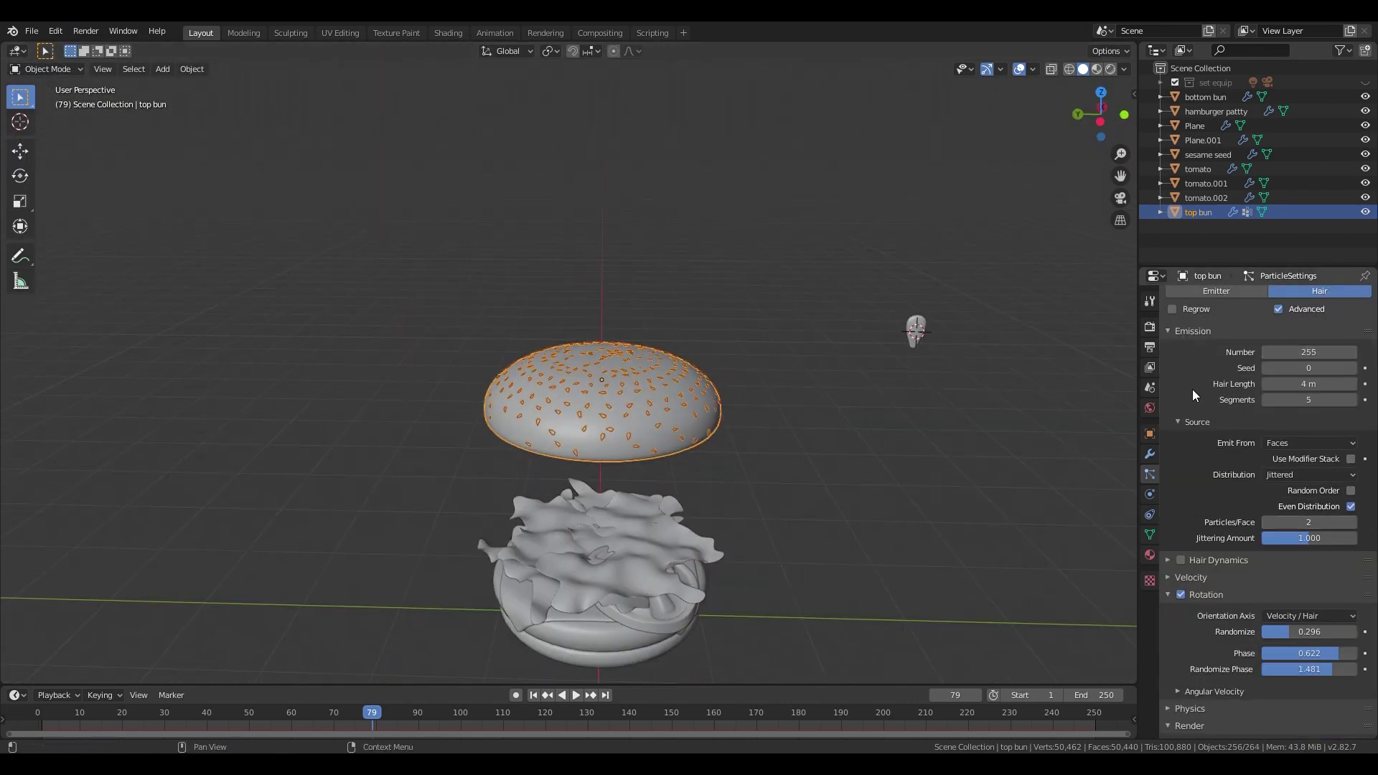
- Set the seed particles' Randomize Phase to 2.000 and Scale to 0.060, and lower the rotation Randomize value
{"action": "middle_click_drag", "start_coordinate": [1019, 560], "coordinate": [1066, 509]}
{"action": "scroll", "coordinate": [1255, 608], "scroll_direction": "down", "scroll_amount": 7}
{"action": "middle_click_drag", "start_coordinate": [1104, 575], "coordinate": [1037, 596]}
{"action": "left_click_drag", "start_coordinate": [1309, 468], "coordinate": [1356, 468]}
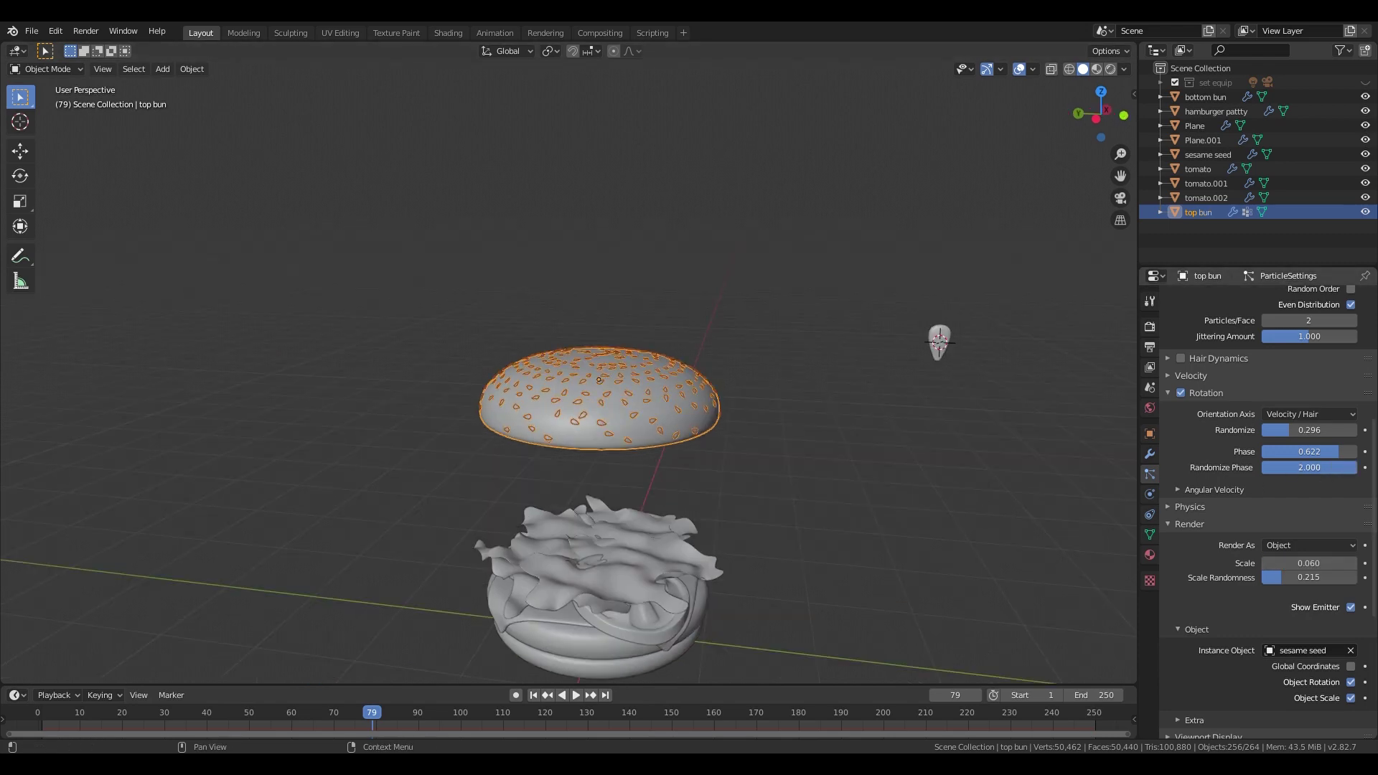
{"action": "left_click_drag", "start_coordinate": [1291, 430], "coordinate": [1261, 430]}
{"action": "middle_click_drag", "start_coordinate": [1065, 509], "coordinate": [1054, 452]}
- Lower the top bun along Z back onto the burger and hide the original sesame seed
{"action": "left_click", "coordinate": [920, 333]}
{"action": "left_click", "coordinate": [1178, 215]}
{"action": "key", "text": "g"}
{"action": "key", "text": "z"}
{"action": "left_click", "coordinate": [726, 497]}
{"action": "left_click", "coordinate": [919, 333]}
{"action": "key", "text": "h"}
- Reposition several edge vertices of the lettuce in Edit Mode with proportional editing so its ruffles sit neatly beneath the top bun
{"action": "left_click", "coordinate": [610, 511]}
{"action": "key", "text": "Tab"}
{"action": "key", "text": "g"}
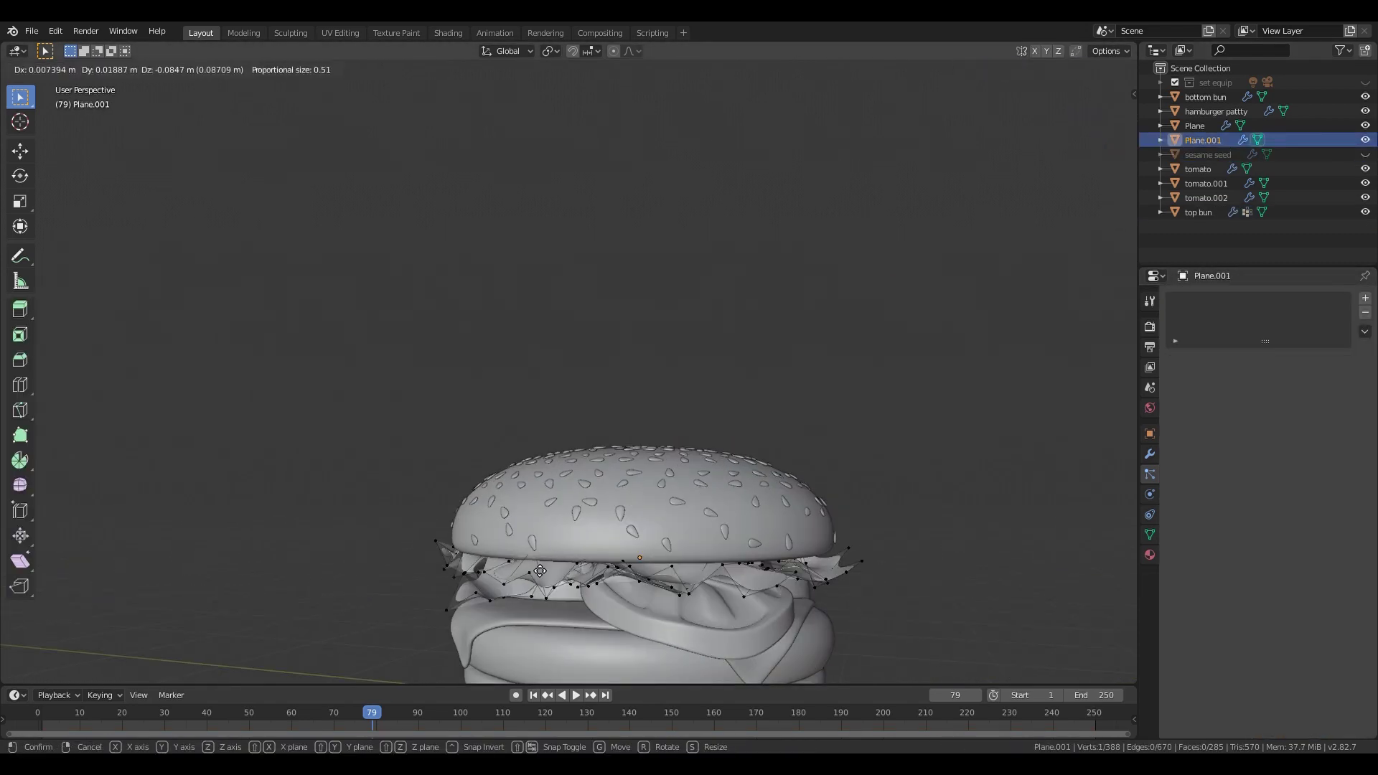
{"action": "key", "text": "shift+z"}
{"action": "middle_click_drag", "start_coordinate": [530, 539], "coordinate": [559, 531]}
{"action": "left_click", "coordinate": [551, 539]}
{"action": "key", "text": "o"}
{"action": "key", "text": "g"}
{"action": "left_click", "coordinate": [743, 549]}
{"action": "key", "text": "g"}
{"action": "left_click", "coordinate": [846, 545]}
{"action": "key", "text": "g"}
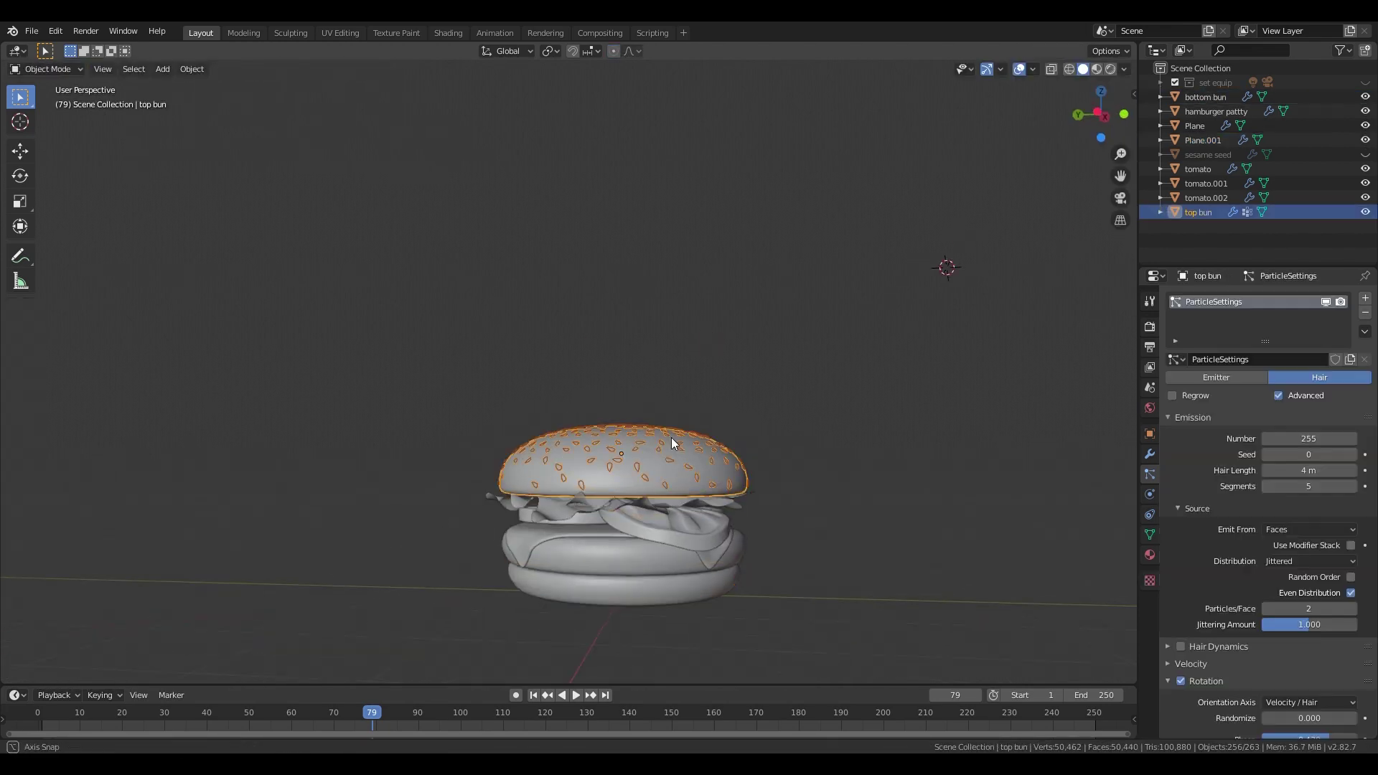
- Snap the 3D cursor to the top bun and add a cube there
{"action": "key", "text": "Delete"}
{"action": "left_click", "coordinate": [568, 433]}
{"action": "key", "text": "shift+s"}
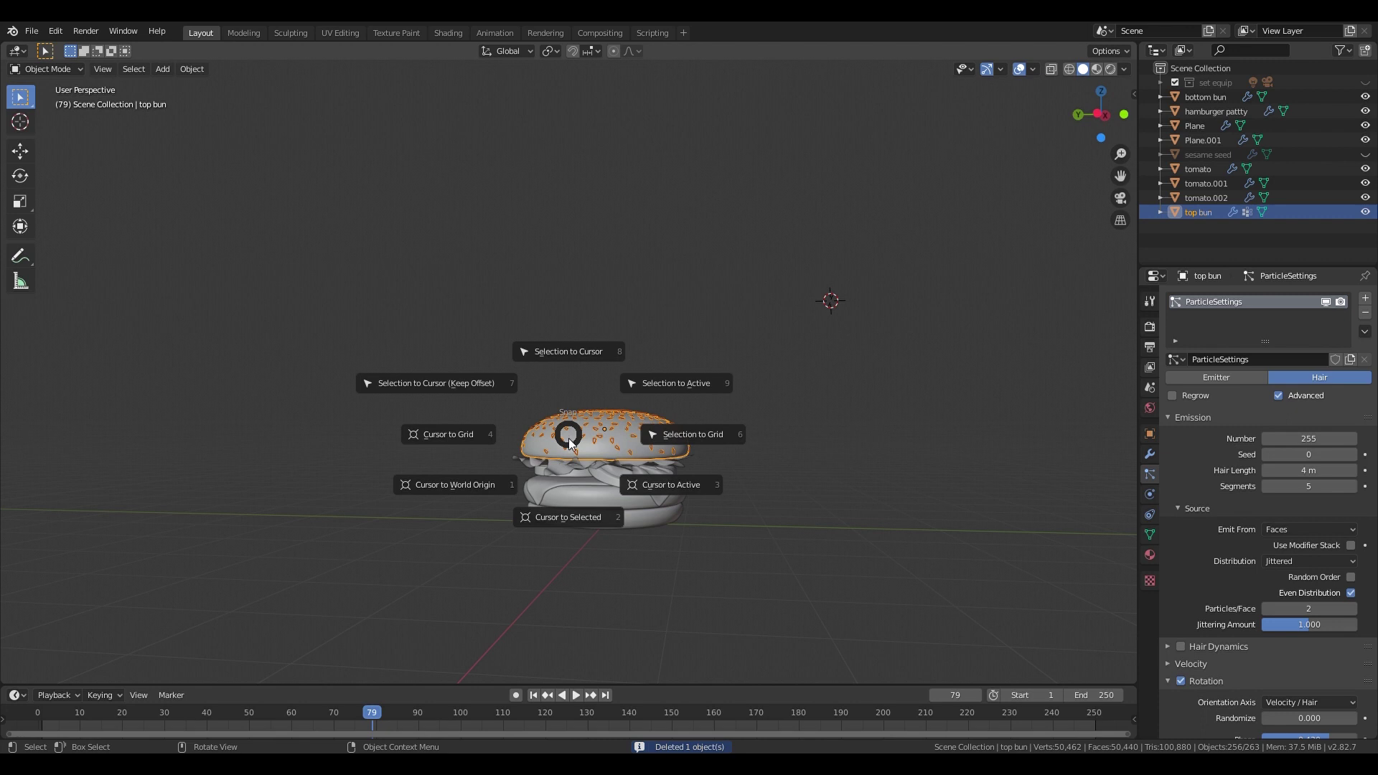
{"action": "left_click", "coordinate": [561, 523]}
{"action": "key", "text": "shift+a"}
{"action": "mouse_move", "coordinate": [614, 364]}
{"action": "left_click", "coordinate": [672, 379]}
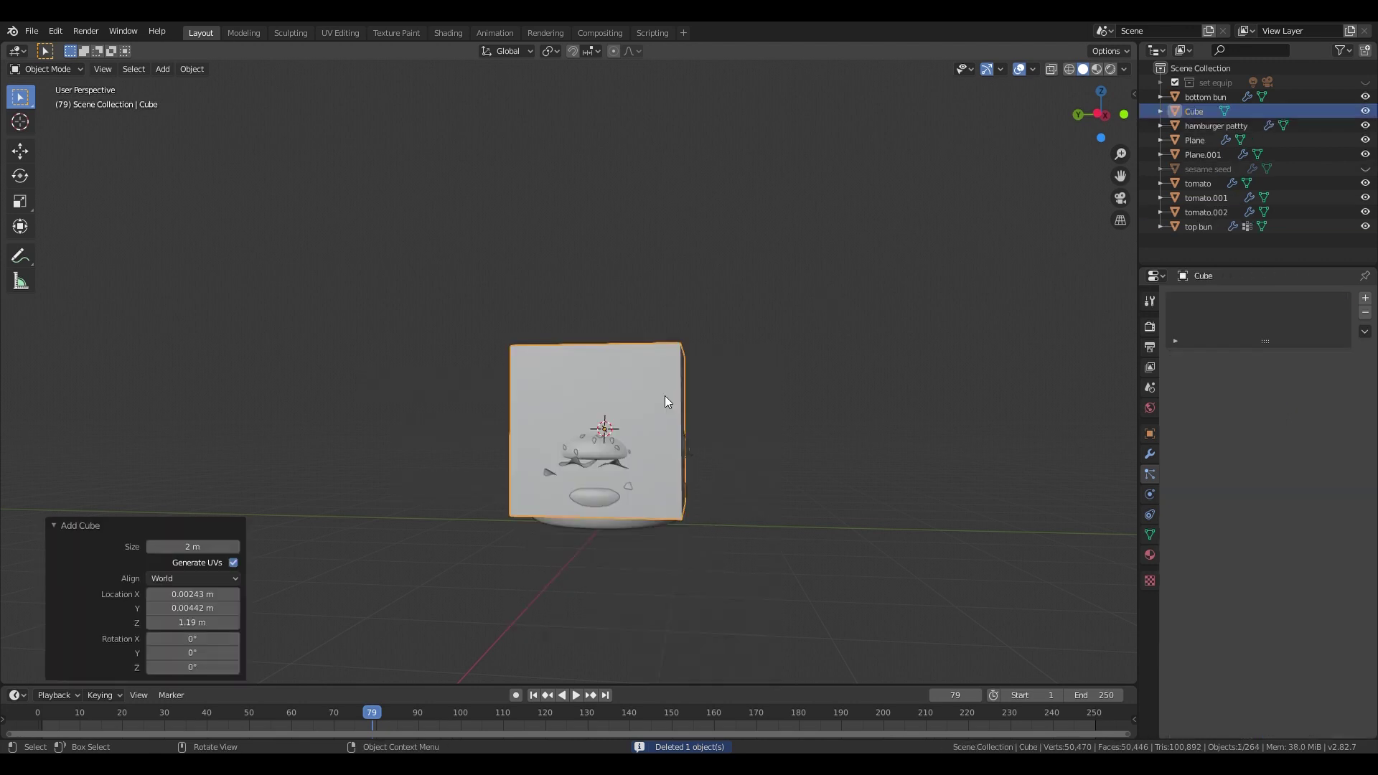
- Scale the cube down in X and Y into a thin stick and add a Subdivision Surface modifier to it
{"action": "key", "text": "s"}
{"action": "key", "text": "shift+z"}
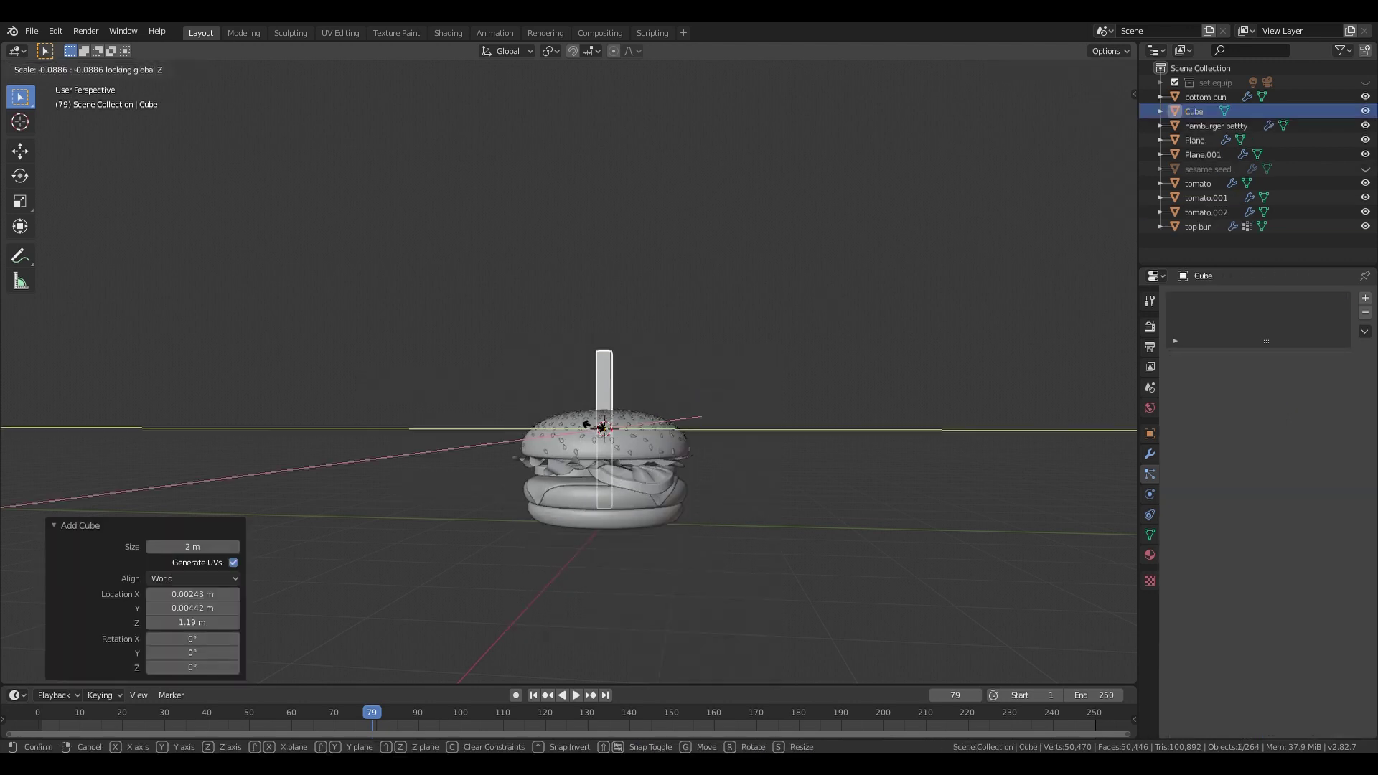
{"action": "left_click", "coordinate": [603, 428]}
{"action": "scroll", "coordinate": [888, 320], "scroll_direction": "up", "scroll_amount": 4}
{"action": "left_click", "coordinate": [1148, 454]}
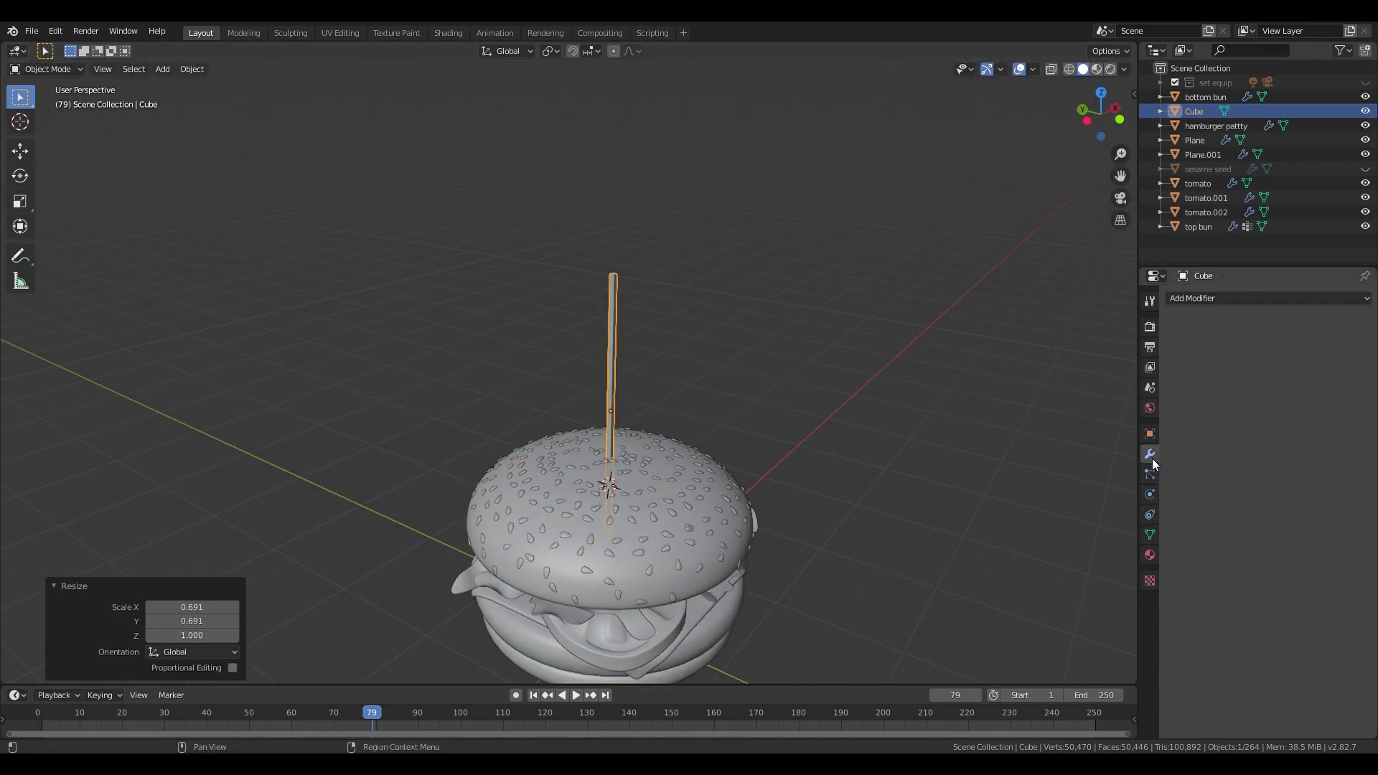
{"action": "left_click", "coordinate": [1176, 297]}
{"action": "left_click", "coordinate": [1118, 541]}
- Tilt the thin stick slightly and move it along Z so it pokes out of the top bun as the toothpick
{"action": "middle_click_drag", "start_coordinate": [839, 545], "coordinate": [804, 484]}
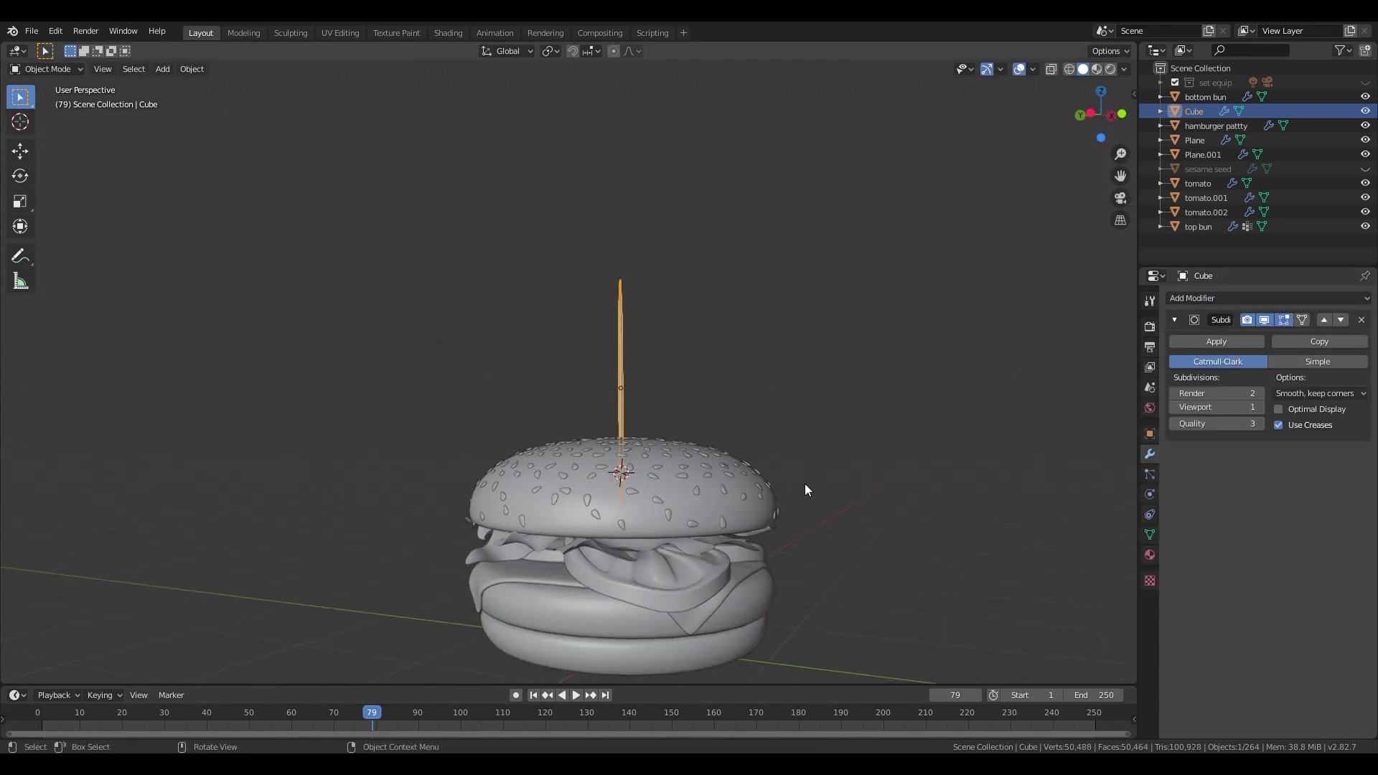
{"action": "key", "text": "r"}
{"action": "left_click", "coordinate": [805, 445]}
{"action": "scroll", "coordinate": [746, 417], "scroll_direction": "down", "scroll_amount": 4}
{"action": "key", "text": "g"}
{"action": "key", "text": "z"}
{"action": "left_click", "coordinate": [695, 396]}
{"action": "key", "text": "Tab"}
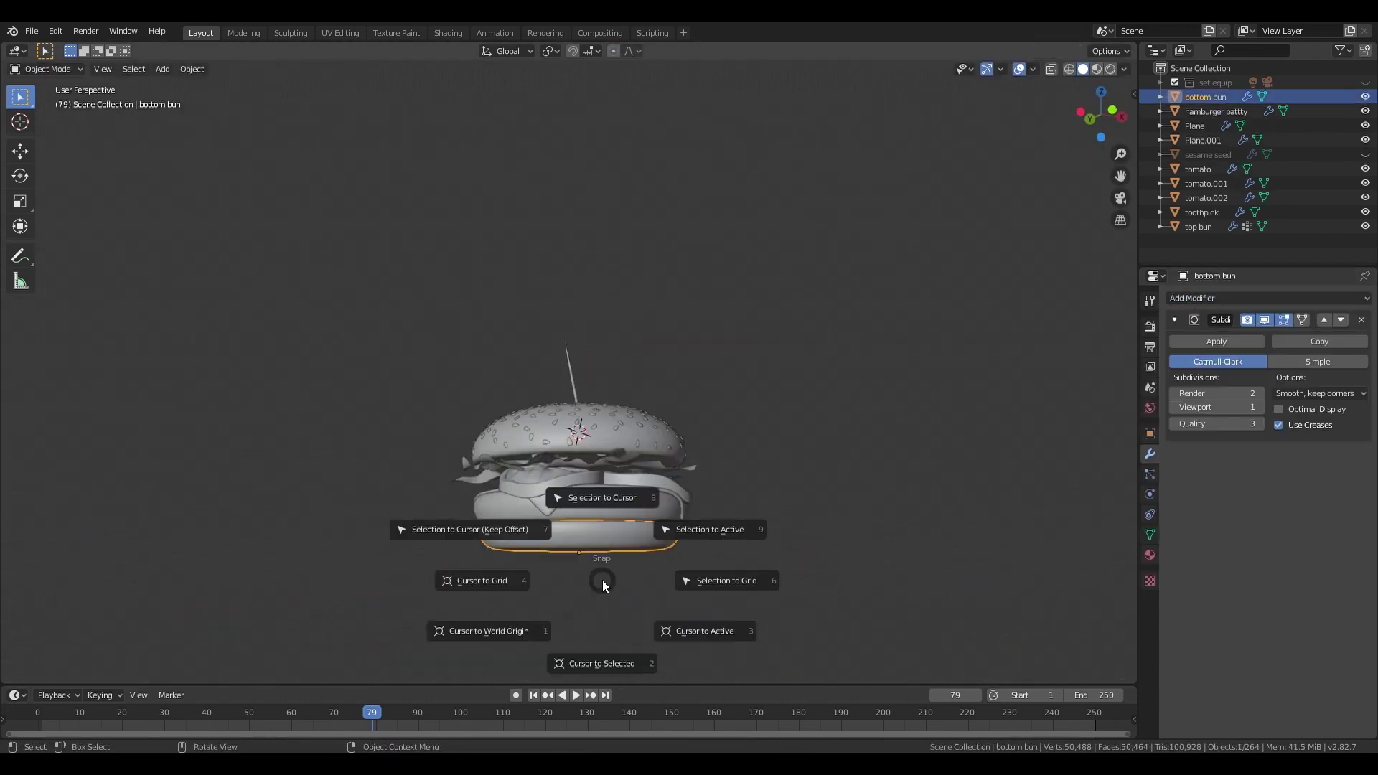
- Snap the 3D cursor to the bottom bun, then add a circle scaled to about twice its size for the plate
{"action": "left_click", "coordinate": [647, 615]}
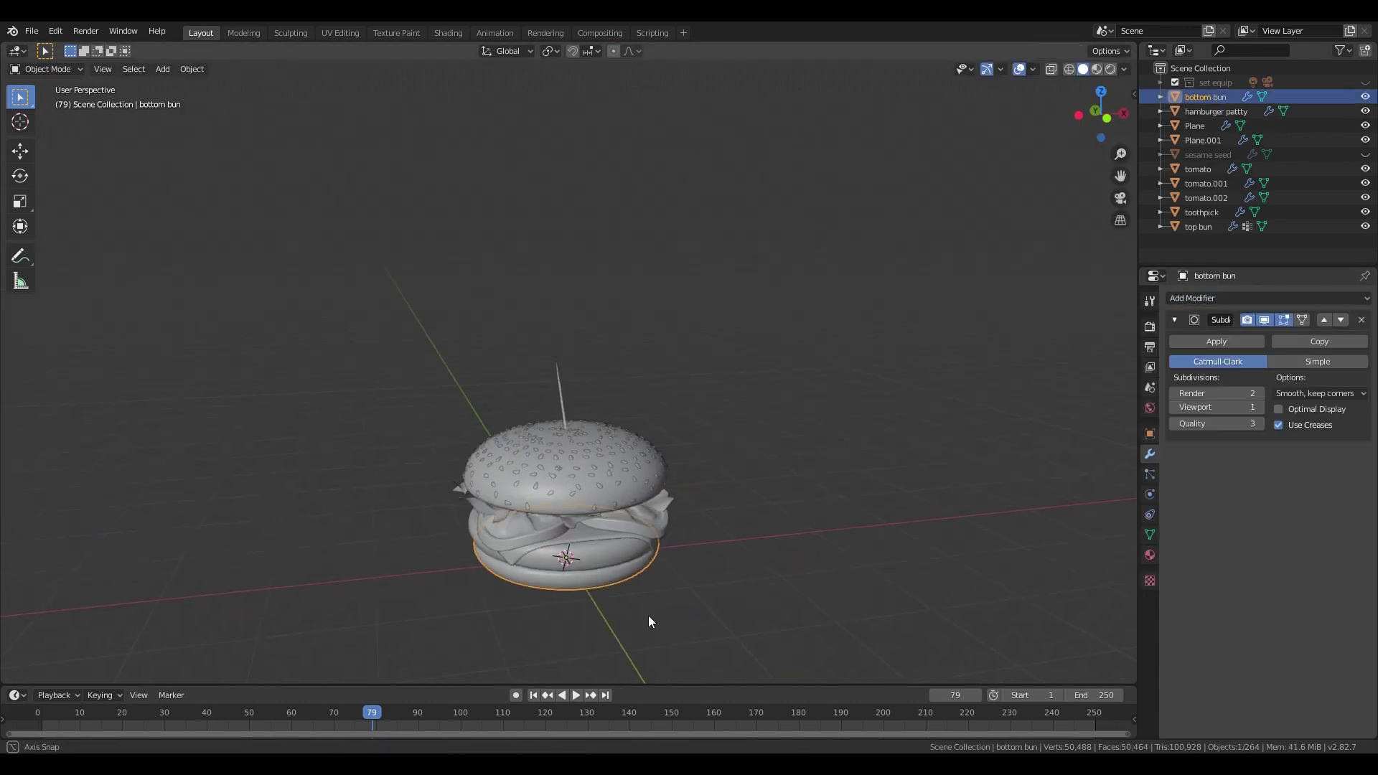
{"action": "middle_click_drag", "start_coordinate": [648, 614], "coordinate": [732, 557]}
{"action": "key", "text": "shift+a"}
{"action": "mouse_move", "coordinate": [739, 474]}
{"action": "left_click", "coordinate": [825, 191]}
{"action": "key", "text": "s"}
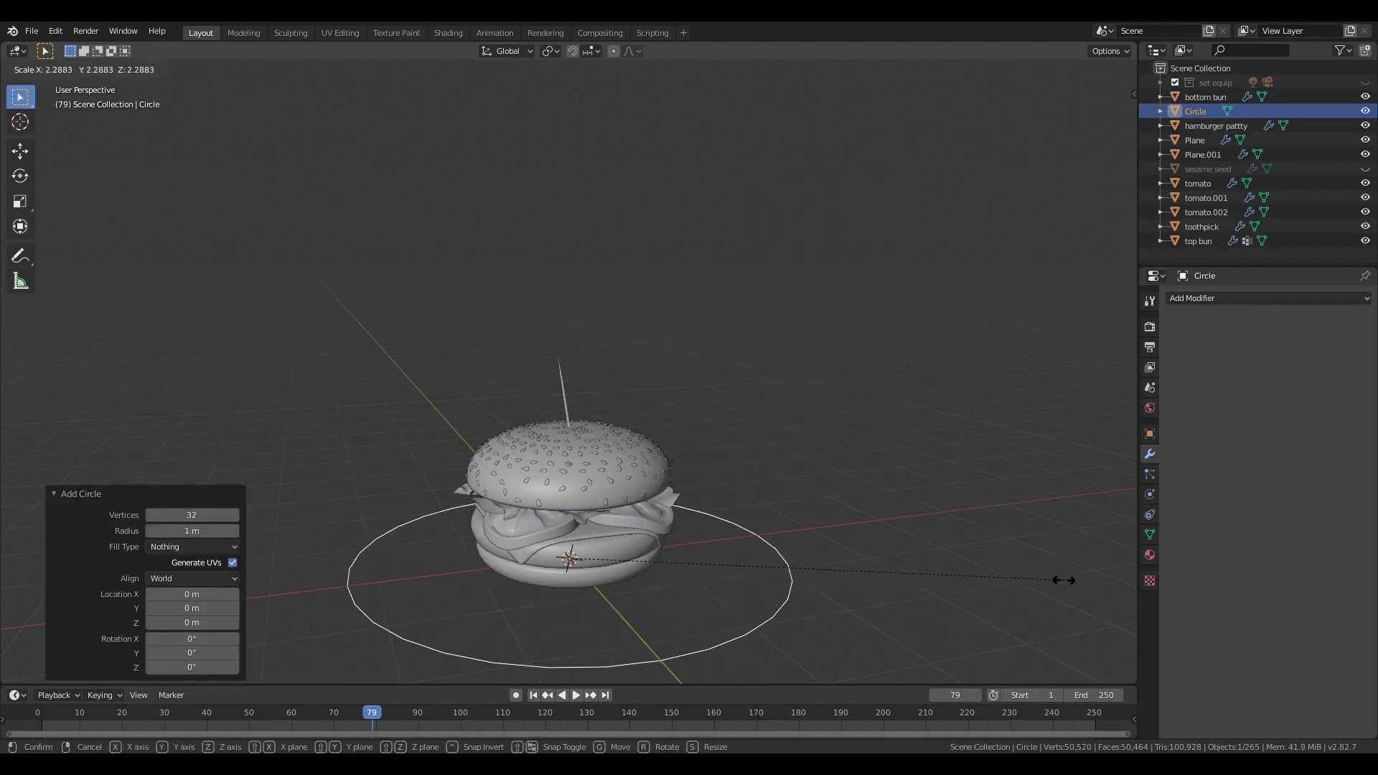
{"action": "left_click", "coordinate": [1026, 576]}
- Fill the plate circle with a face and extrude it inward by scaling to leave an outer ring
{"action": "scroll", "coordinate": [861, 559], "scroll_direction": "down", "scroll_amount": 2}
{"action": "key", "text": "Tab"}
{"action": "key", "text": "f"}
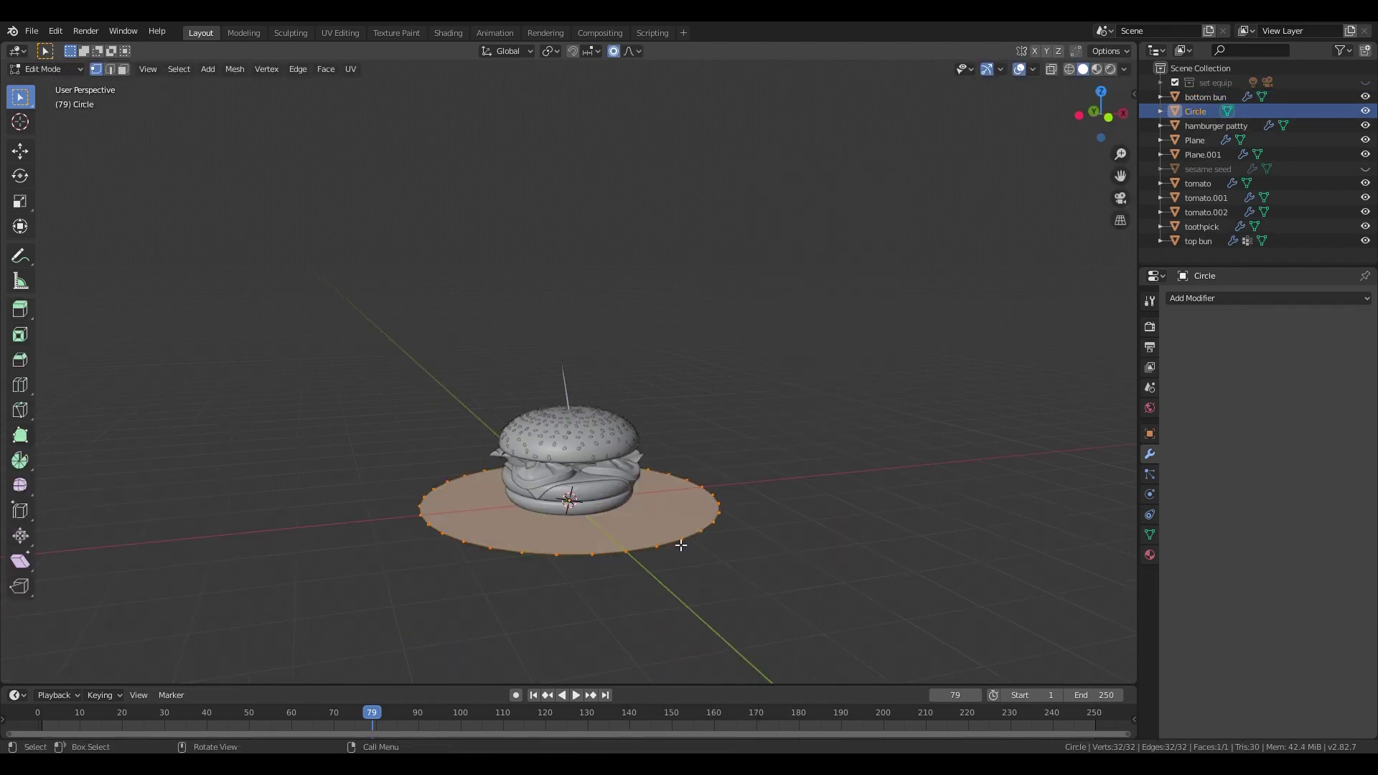
{"action": "key", "text": "e"}
{"action": "key", "text": "s"}
{"action": "left_click", "coordinate": [680, 528]}
- Shape the plate's centre along Z and shift the whole plate vertically to meet the bottom bun
{"action": "key", "text": "e"}
{"action": "key", "text": "z"}
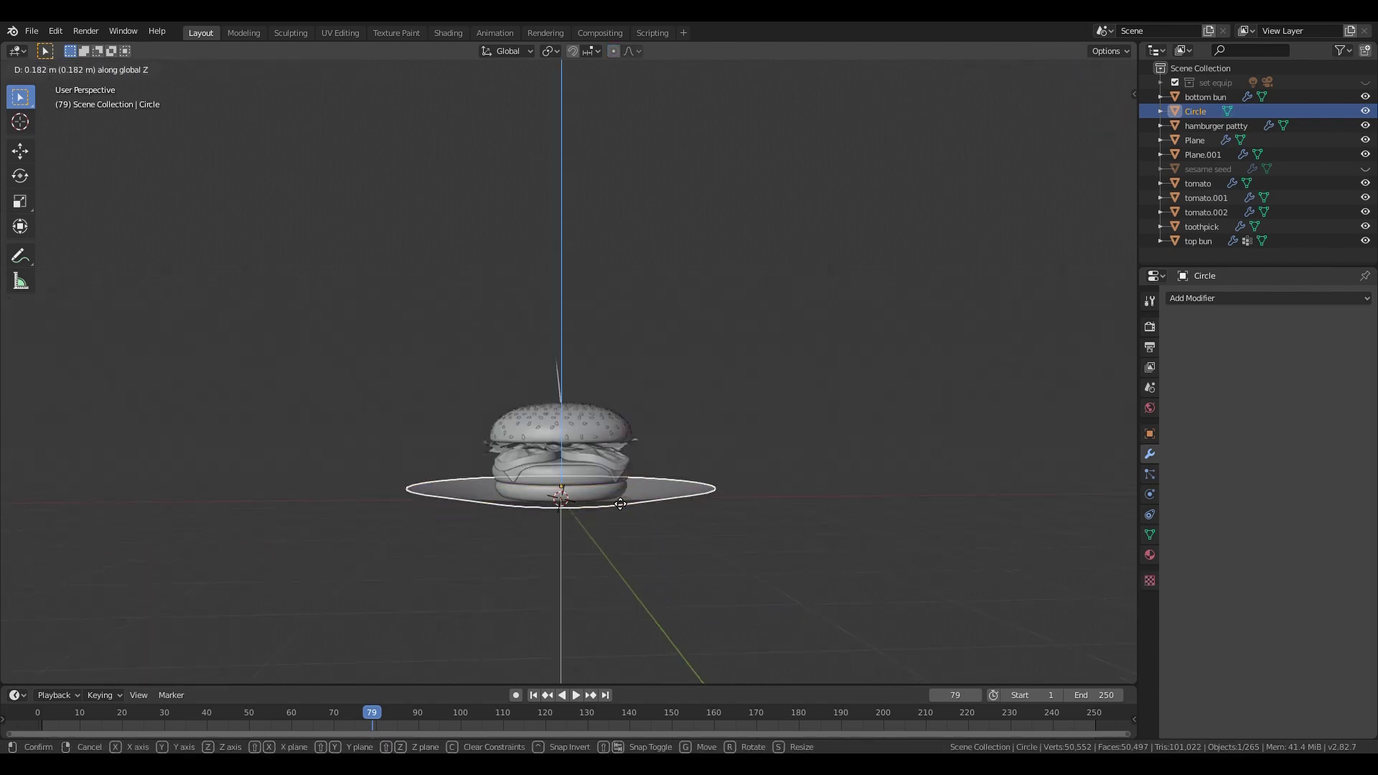
{"action": "left_click", "coordinate": [620, 504]}
{"action": "scroll", "coordinate": [620, 504], "scroll_direction": "up", "scroll_amount": 3}
{"action": "key", "text": "g"}
{"action": "key", "text": "z"}
- Add three concentric loop cuts to the plate's outer ring, sliding the last one toward the rim
{"action": "key", "text": "Tab"}
{"action": "key", "text": "ctrl+r"}
{"action": "left_click", "coordinate": [708, 569]}
{"action": "key", "text": "ctrl+r"}
{"action": "left_click", "coordinate": [713, 575]}
{"action": "key", "text": "ctrl+r"}
{"action": "left_click", "coordinate": [773, 569]}
{"action": "left_click", "coordinate": [787, 585]}
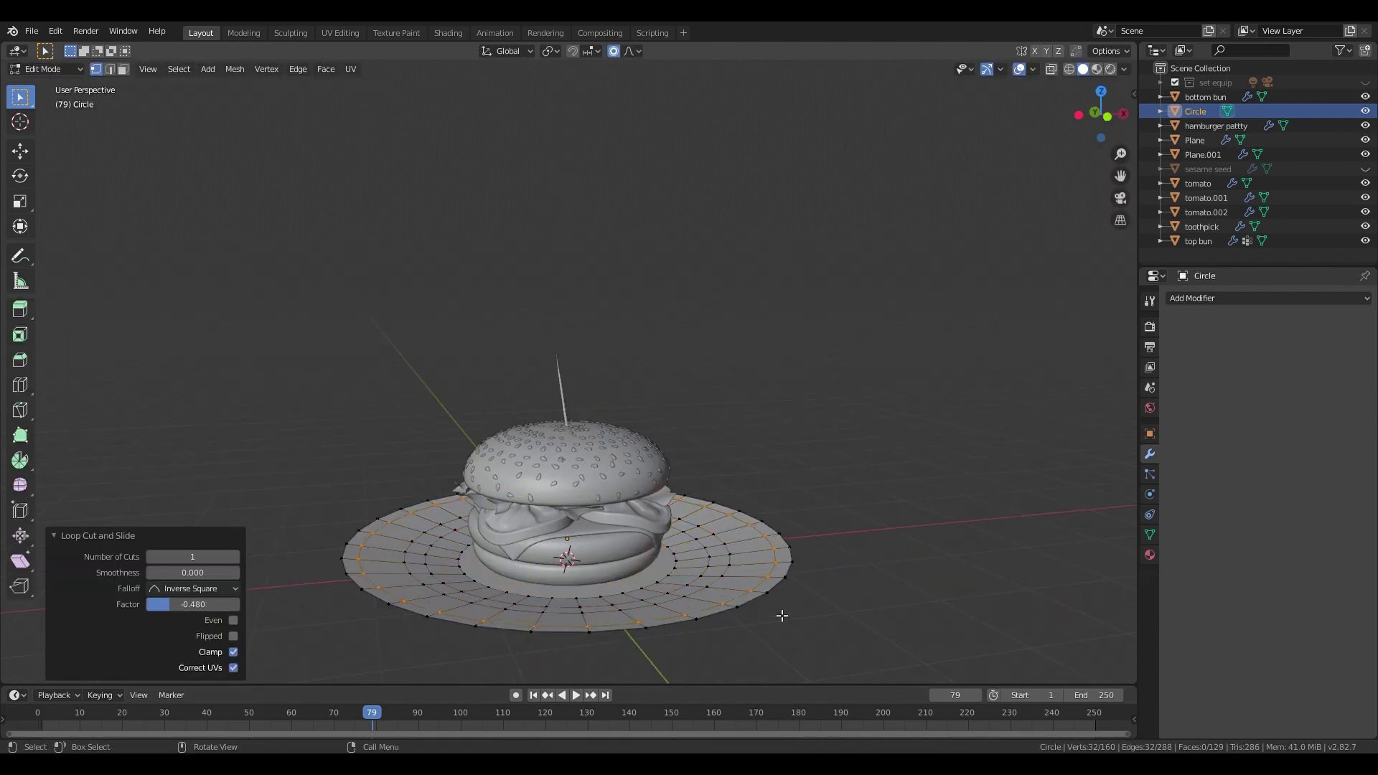
- Select the outermost face ring of the plate and extrude it upward into a raised rim
{"action": "left_click", "coordinate": [780, 586], "text": "alt"}
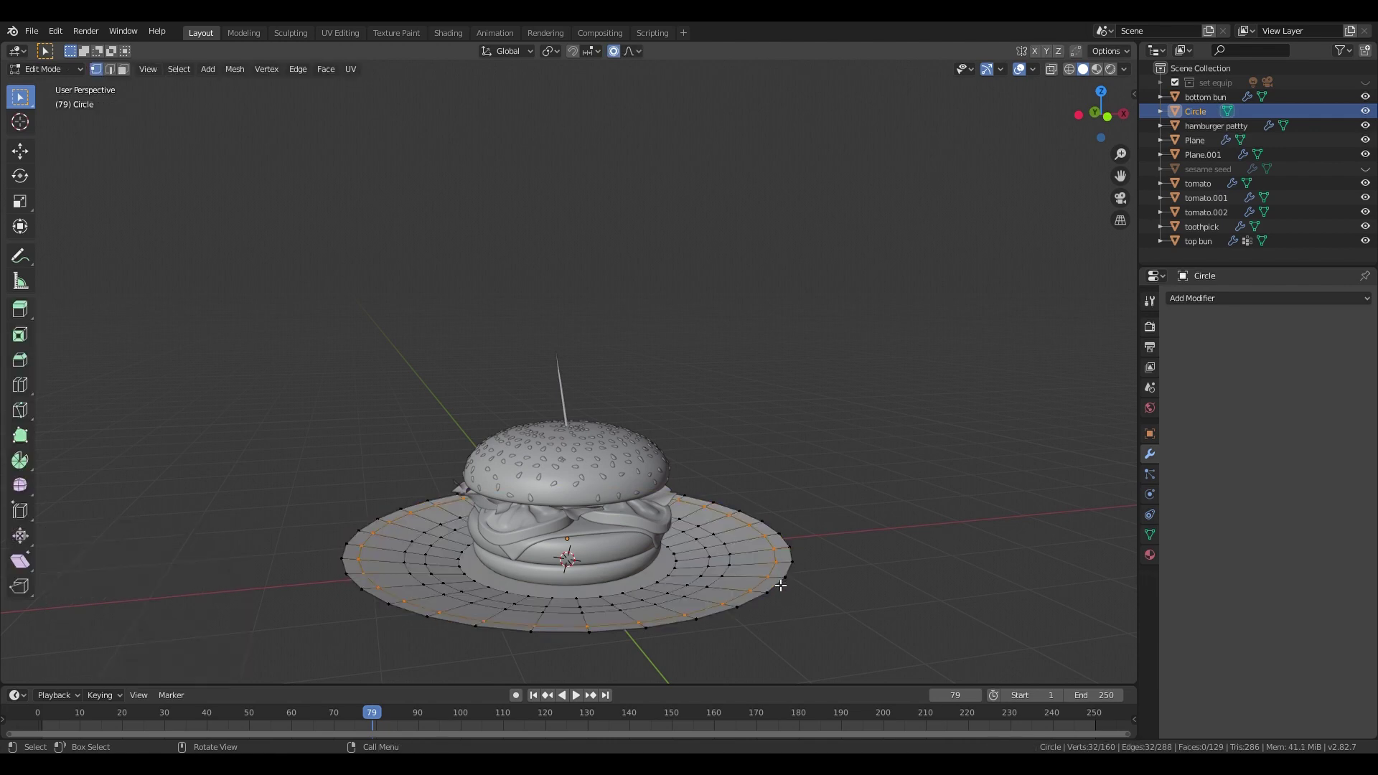
{"action": "left_click", "coordinate": [778, 581], "text": "alt"}
{"action": "key", "text": "e"}
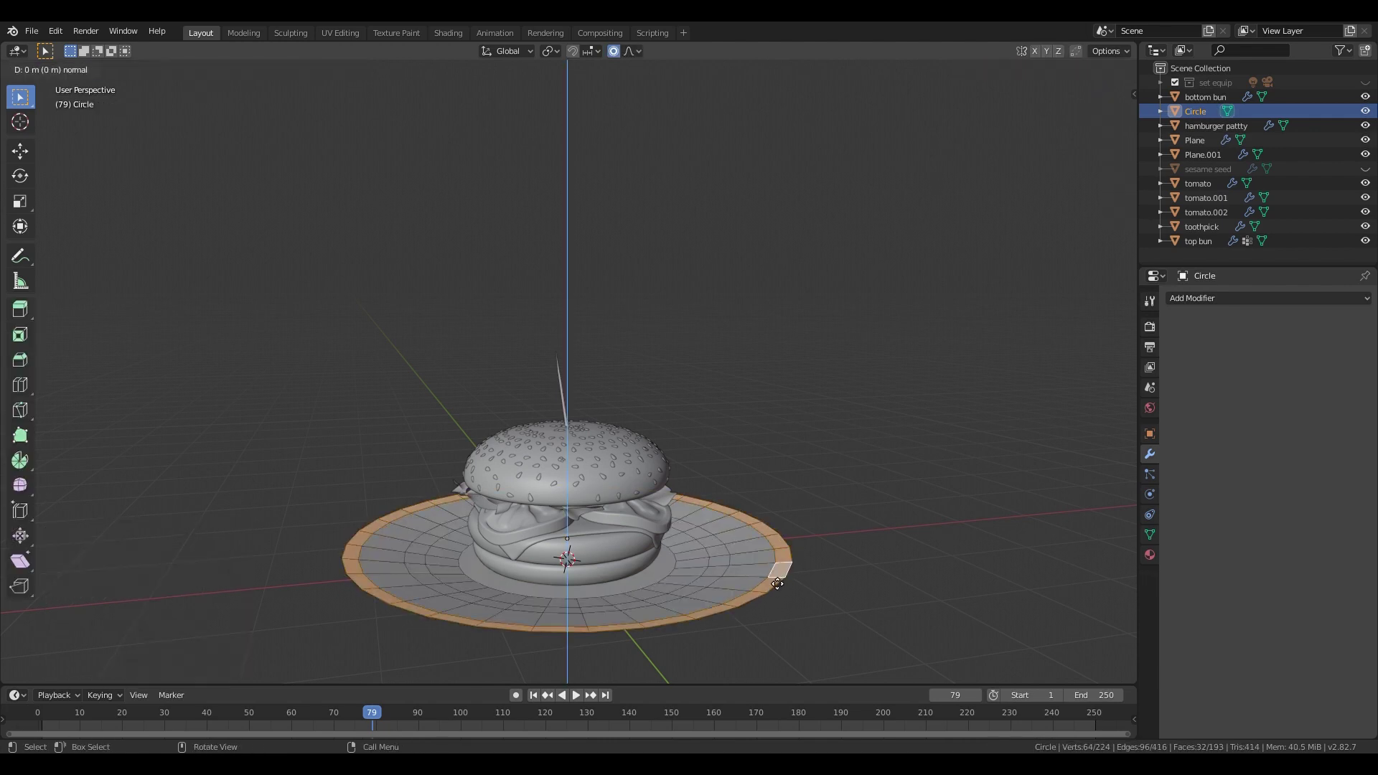
{"action": "left_click", "coordinate": [779, 574]}
{"action": "key", "text": "Tab"}
- Add a Subdivision Surface modifier with viewport level 2 to the plate and shade it smooth
{"action": "left_click", "coordinate": [1264, 299]}
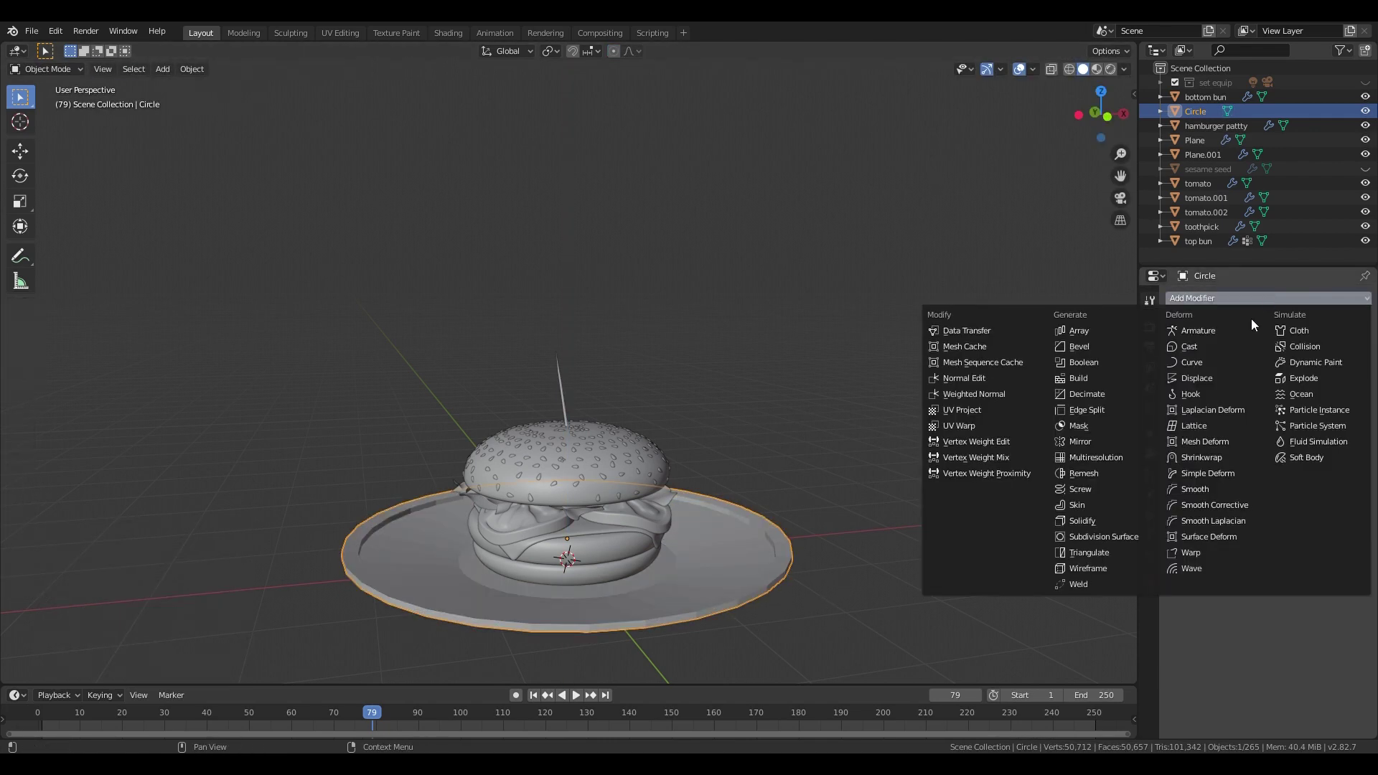
{"action": "left_click", "coordinate": [1076, 520]}
{"action": "left_click", "coordinate": [1259, 406]}
{"action": "right_click", "coordinate": [621, 632]}
{"action": "left_click", "coordinate": [600, 503]}
{"action": "middle_click_drag", "start_coordinate": [811, 551], "coordinate": [800, 564]}
- Turn off the plate's subdivision preview while insetting and extruding its centre face along Z, then turn the preview back on
{"action": "key", "text": "Tab"}
{"action": "left_click", "coordinate": [1263, 320]}
{"action": "left_click", "coordinate": [616, 605]}
{"action": "key", "text": "i"}
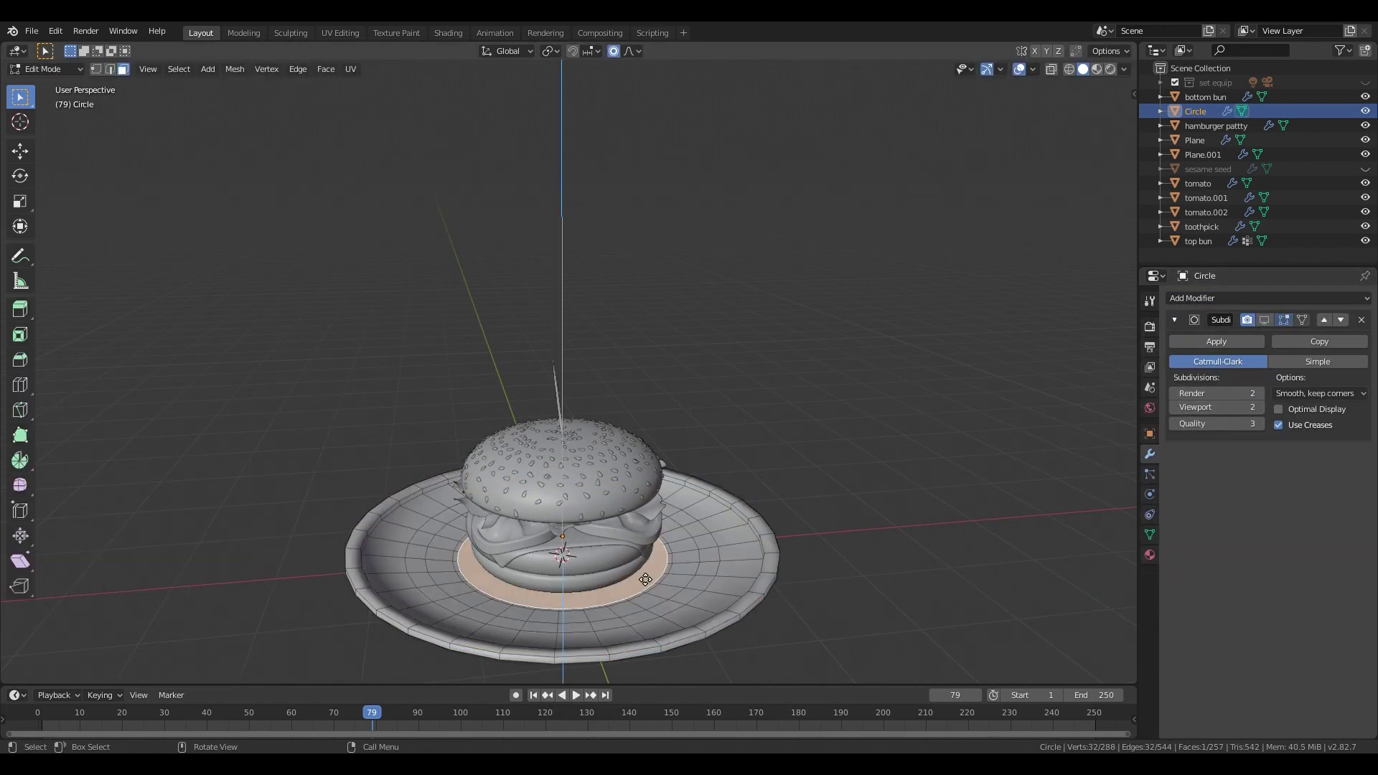
{"action": "left_click", "coordinate": [1264, 321]}
{"action": "key", "text": "Tab"}
- Select the edge loop around the plate's recessed centre and review the smoothed plate in Object Mode
{"action": "key", "text": "Tab"}
{"action": "key", "text": "2"}
{"action": "left_click", "coordinate": [460, 570], "text": "alt"}
{"action": "key", "text": "Tab"}
{"action": "mouse_move", "coordinate": [815, 575]}
{"action": "middle_mouse_down"}
{"action": "mouse_move", "coordinate": [784, 579]}
{"action": "mouse_move", "coordinate": [797, 589]}
{"action": "middle_mouse_up"}
{"action": "key", "text": "Tab"}
{"action": "key", "text": "Tab"}
- Create a new material named main on the plate
{"action": "left_click", "coordinate": [1150, 555]}
{"action": "left_click", "coordinate": [1247, 360]}
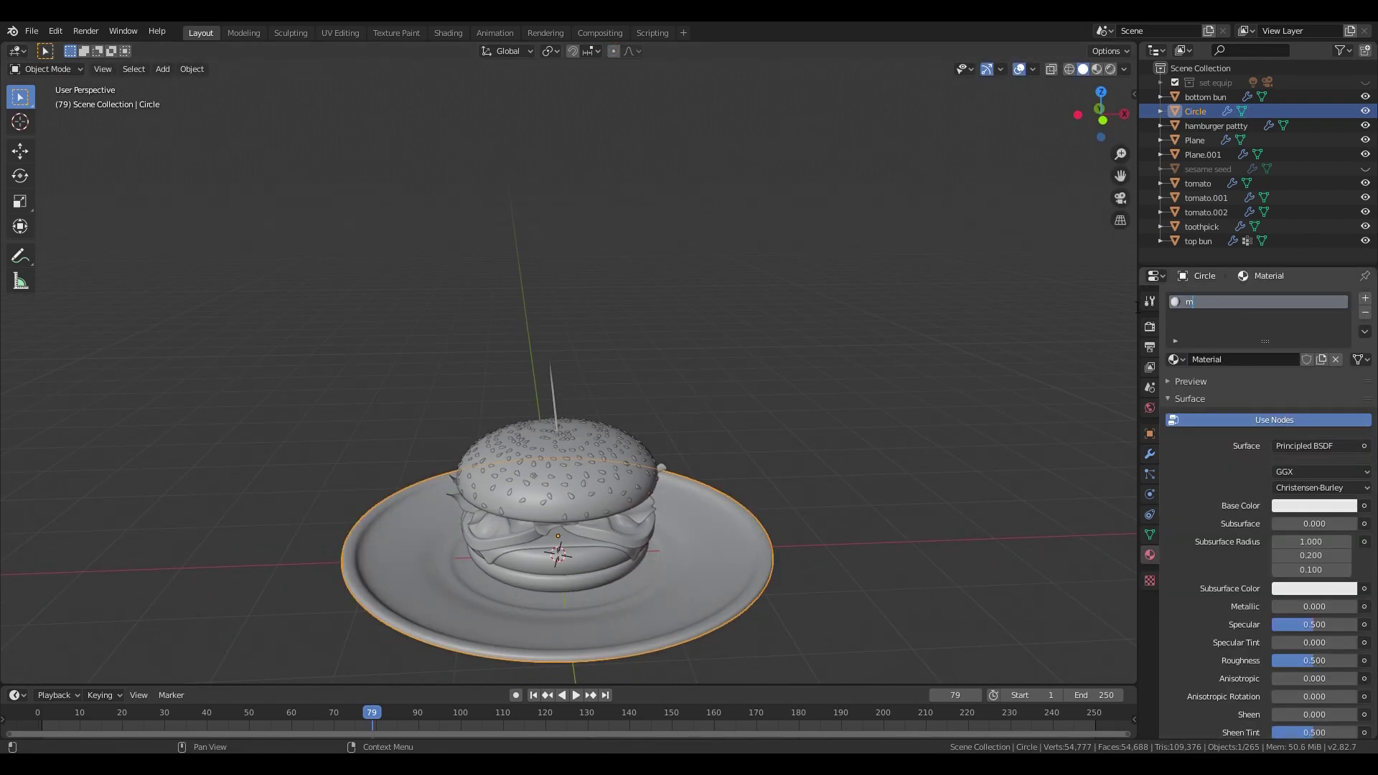
{"action": "key", "text": "Return"}
{"action": "key", "text": "Tab"}
{"action": "key", "text": "a"}
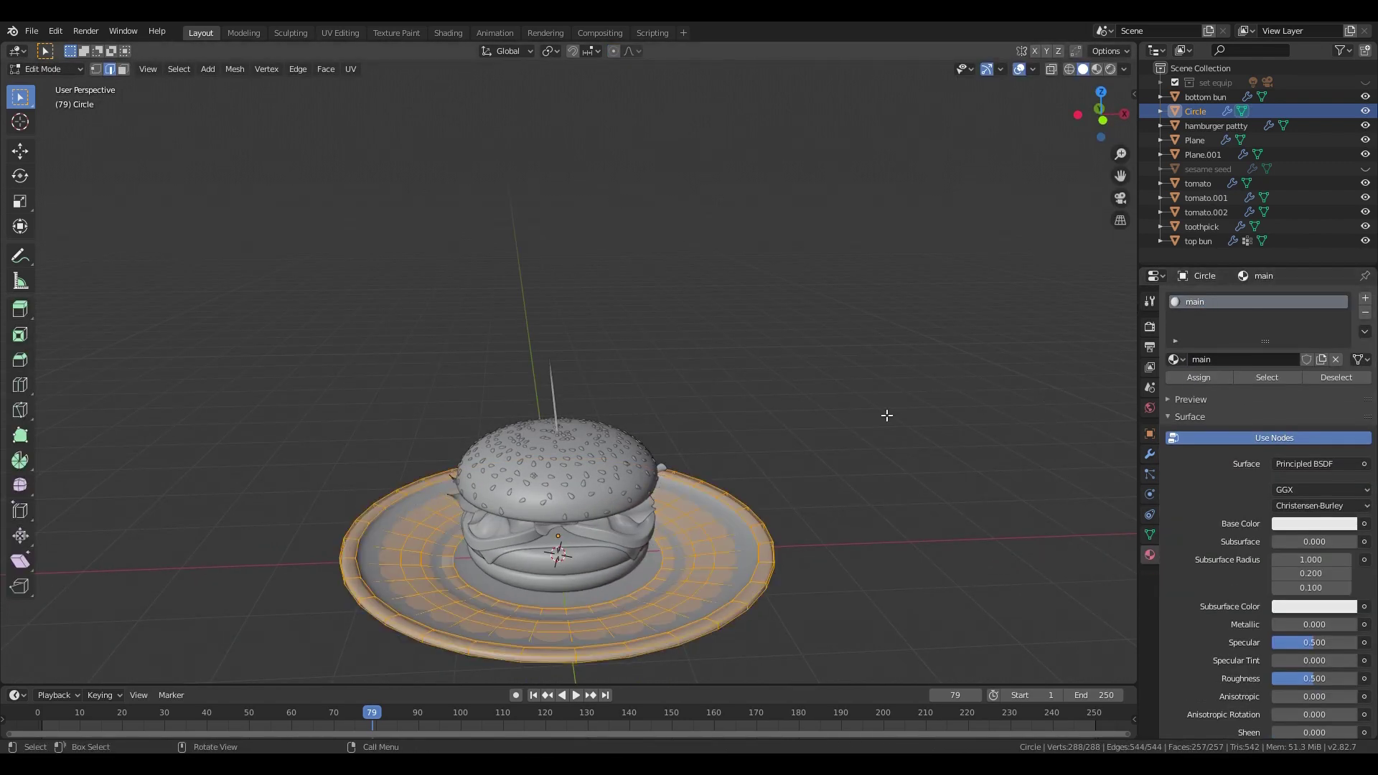
{"action": "key", "text": "Tab"}
- Add a second material slot to the plate and switch the viewport to Material Preview shading
{"action": "left_click", "coordinate": [1364, 299]}
{"action": "left_click", "coordinate": [1200, 301]}
{"action": "key", "text": "Tab"}
{"action": "left_click", "coordinate": [1097, 68]}
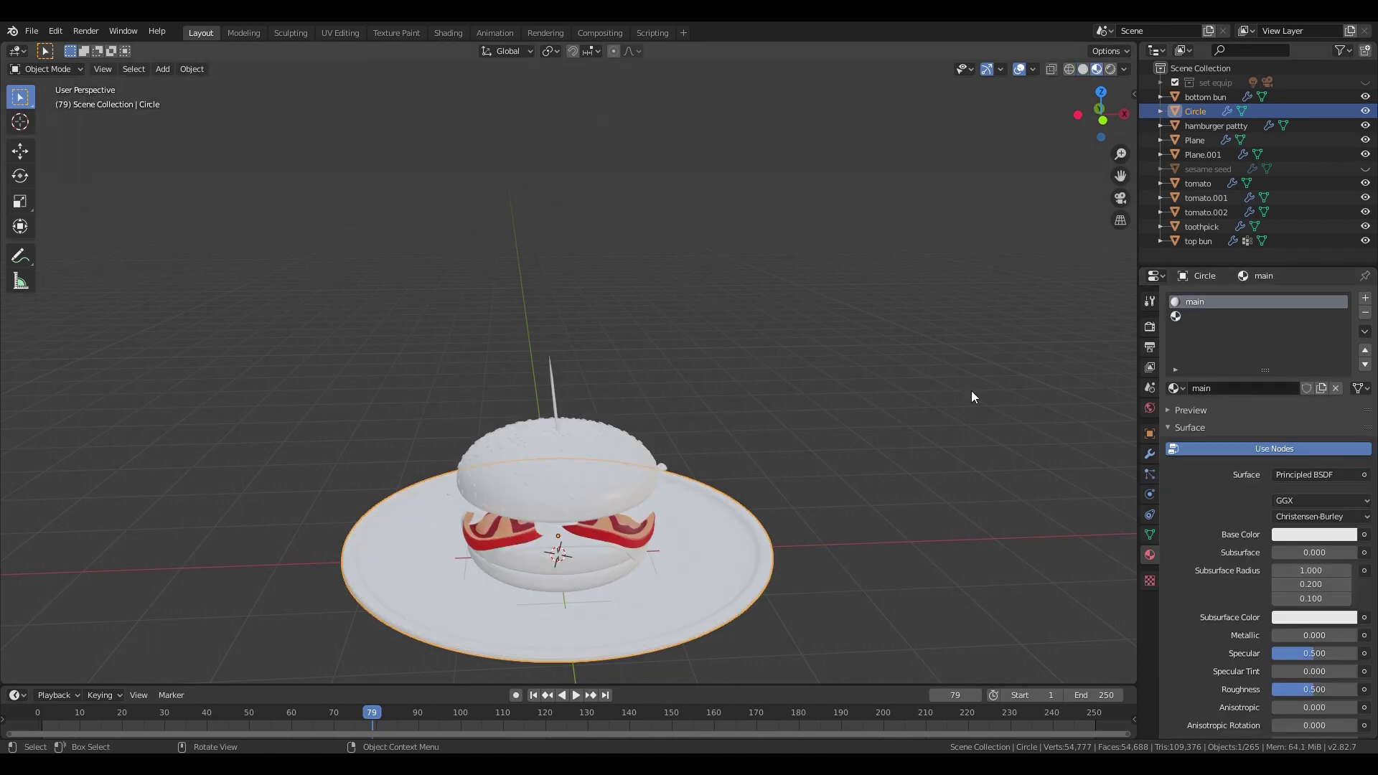
- Select three face rings around the plate's rim and create a material named accent in the second slot
{"action": "key", "text": "3"}
{"action": "left_click", "coordinate": [720, 627], "text": "alt"}
{"action": "middle_click_drag", "start_coordinate": [720, 627], "coordinate": [761, 606]}
{"action": "left_click", "coordinate": [745, 585], "text": "alt+shift"}
{"action": "left_click", "coordinate": [712, 565], "text": "alt+shift"}
{"action": "left_click", "coordinate": [1205, 317]}
{"action": "left_click", "coordinate": [1262, 388]}
{"action": "double_click", "coordinate": [1203, 316]}
{"action": "type", "text": "accent"}
{"action": "key", "text": "Return"}
- Set the accent material's base color to blue, assign it to the selected face rings, and return to solid shading in Object Mode
{"action": "left_click", "coordinate": [1313, 552]}
{"action": "left_click_drag", "start_coordinate": [1252, 377], "coordinate": [1237, 372]}
{"action": "left_click", "coordinate": [1198, 406]}
{"action": "key", "text": "Tab"}
{"action": "left_click", "coordinate": [1082, 70]}
- Add a plane beneath the plate and scale it by 3.408
{"action": "scroll", "coordinate": [710, 574], "scroll_direction": "down", "scroll_amount": 2}
{"action": "middle_click_drag", "start_coordinate": [716, 578], "coordinate": [683, 550]}
{"action": "scroll", "coordinate": [675, 546], "scroll_direction": "down", "scroll_amount": 1}
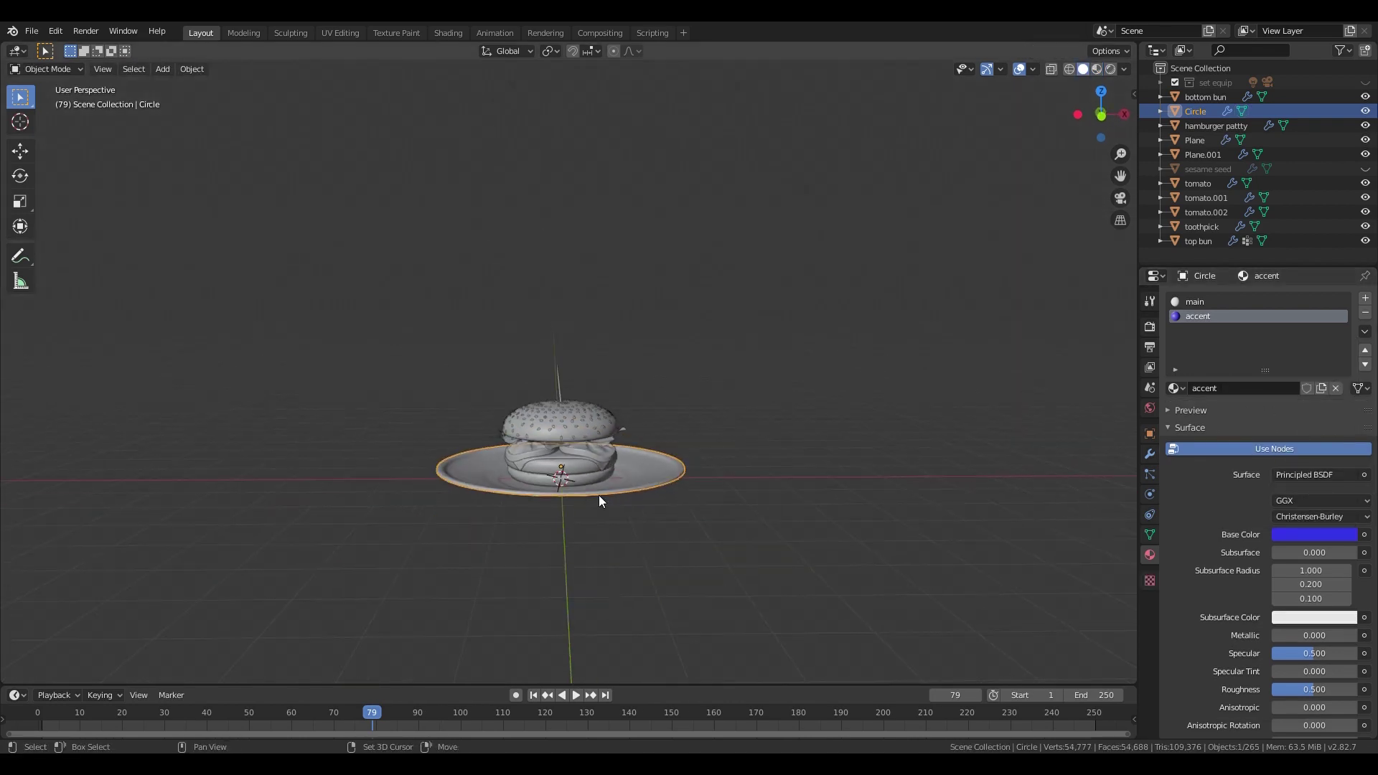
{"action": "key", "text": "shift+a"}
{"action": "mouse_move", "coordinate": [597, 482]}
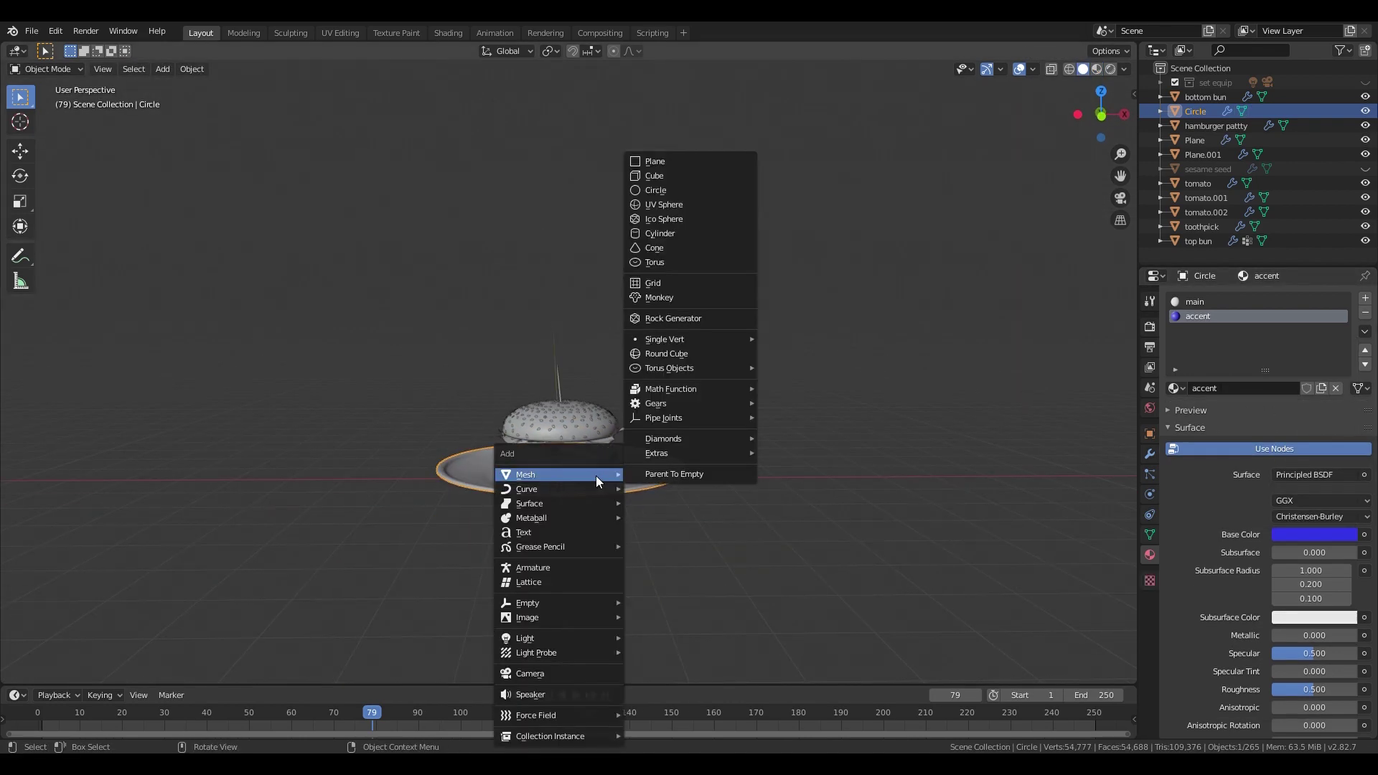
{"action": "left_click", "coordinate": [680, 169]}
{"action": "key", "text": "s"}
{"action": "left_click", "coordinate": [913, 501]}
- In front view, align the plane along Z with the plate's underside, then enlarge it as the table surface
{"action": "key", "text": "KP_1"}
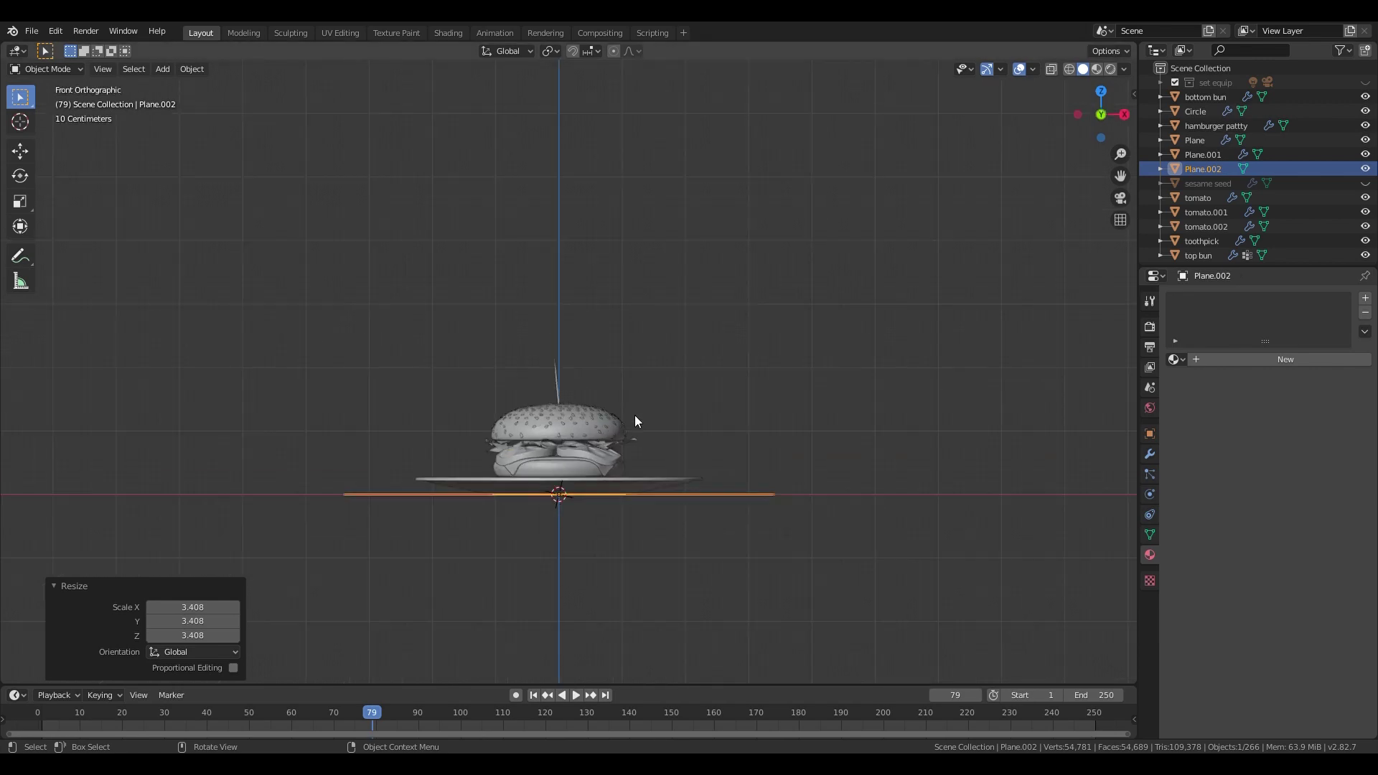
{"action": "scroll", "coordinate": [634, 415], "scroll_direction": "up", "scroll_amount": 2}
{"action": "key", "text": "g"}
{"action": "key", "text": "z"}
{"action": "left_click", "coordinate": [636, 419]}
{"action": "key", "text": "s"}
{"action": "middle_click_drag", "start_coordinate": [979, 514], "coordinate": [1183, 230]}
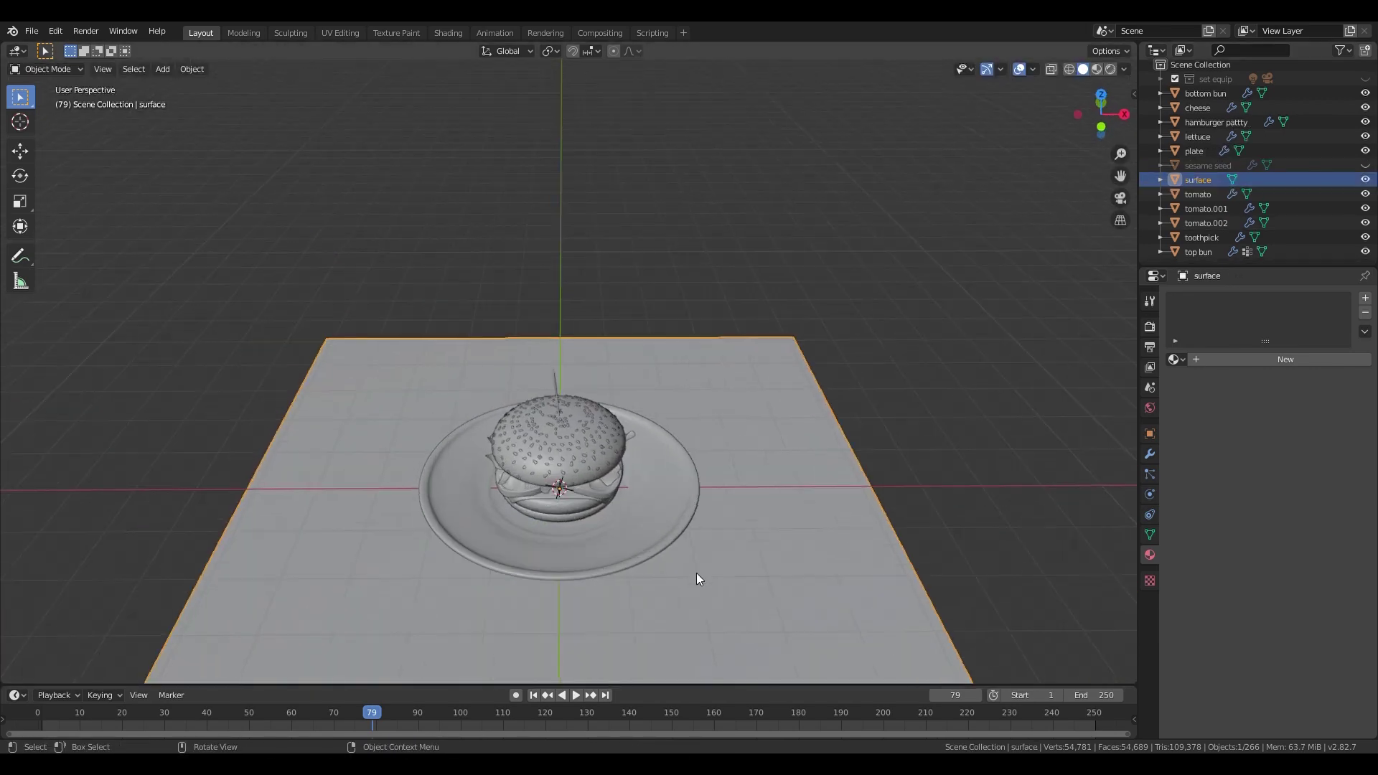
- Inspect the burger on its plate and surface from several angles and distances
{"action": "scroll", "coordinate": [696, 572], "scroll_direction": "up", "scroll_amount": 2}
{"action": "scroll", "coordinate": [670, 483], "scroll_direction": "up", "scroll_amount": 2}
{"action": "middle_click_drag", "start_coordinate": [669, 484], "coordinate": [652, 472]}
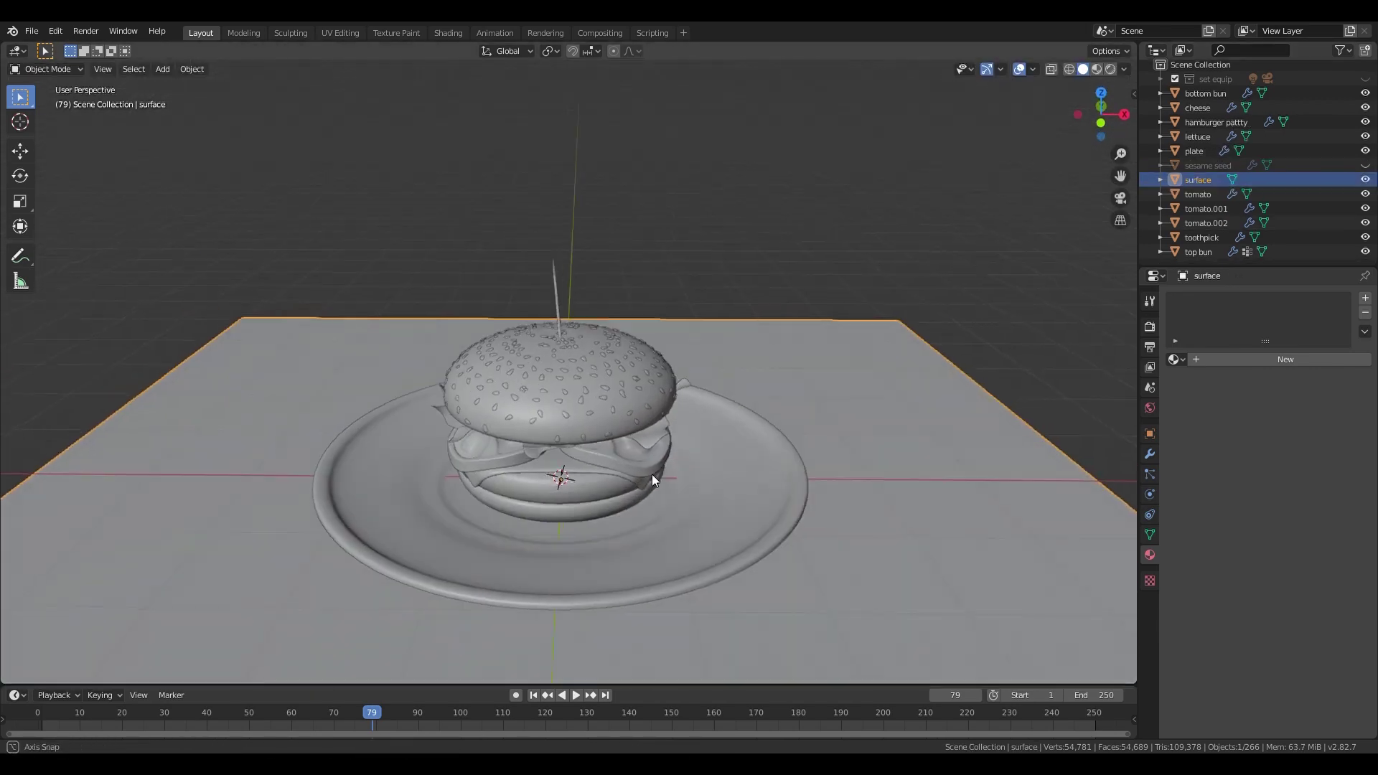
{"action": "middle_click_drag", "start_coordinate": [657, 549], "coordinate": [690, 468], "text": "shift"}
{"action": "middle_click_drag", "start_coordinate": [690, 468], "coordinate": [692, 481]}
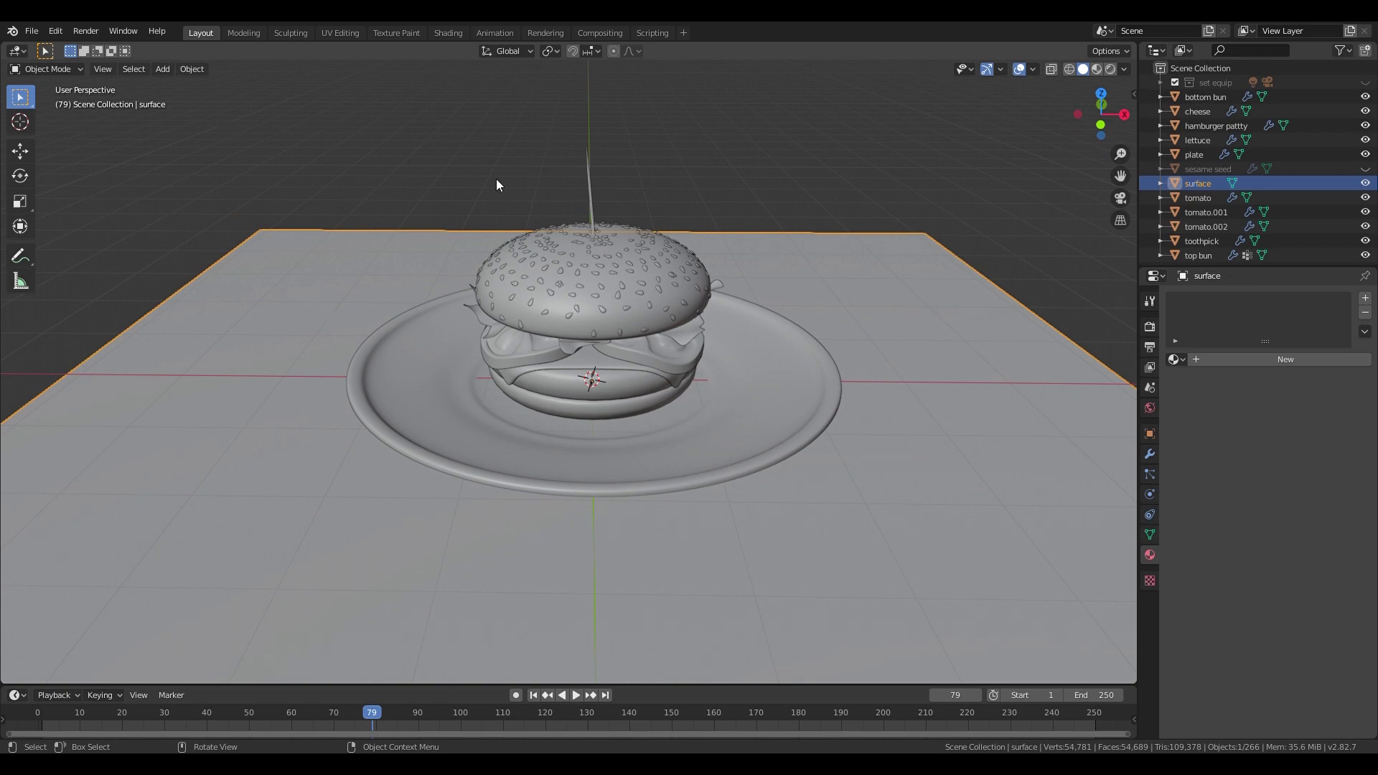
{"action": "scroll", "coordinate": [1092, 602], "scroll_direction": "down", "scroll_amount": 5}
{"action": "mouse_move", "coordinate": [871, 607]}
{"action": "middle_mouse_down"}
{"action": "mouse_move", "coordinate": [897, 571]}
{"action": "mouse_move", "coordinate": [868, 583]}
{"action": "middle_mouse_up"}
- Show the transform values, select all visible burger, plate and surface objects, and scale them by 0.073
{"action": "left_click", "coordinate": [1133, 95]}
{"action": "left_click_drag", "start_coordinate": [286, 265], "coordinate": [557, 380]}
{"action": "left_click", "coordinate": [557, 376]}
{"action": "left_click_drag", "start_coordinate": [327, 267], "coordinate": [838, 572]}
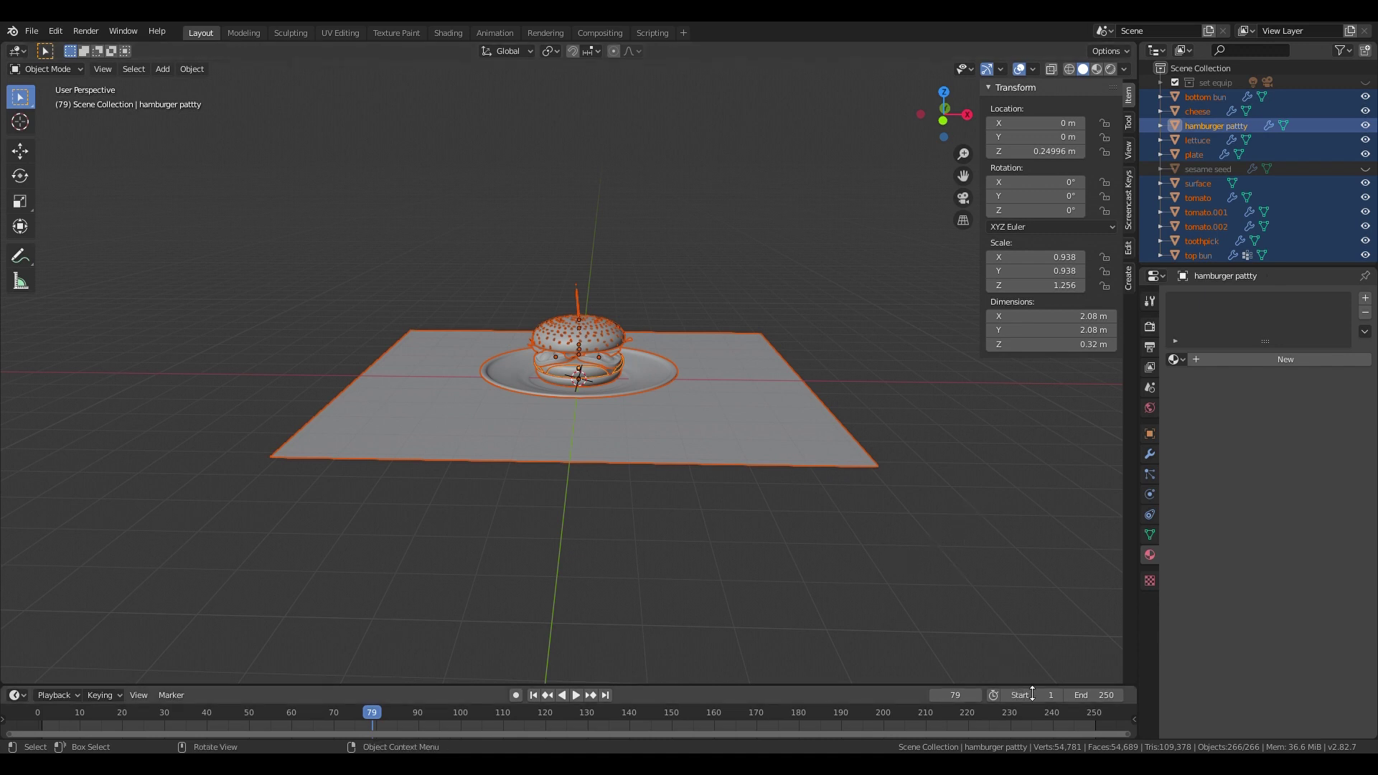
{"action": "key", "text": "s"}
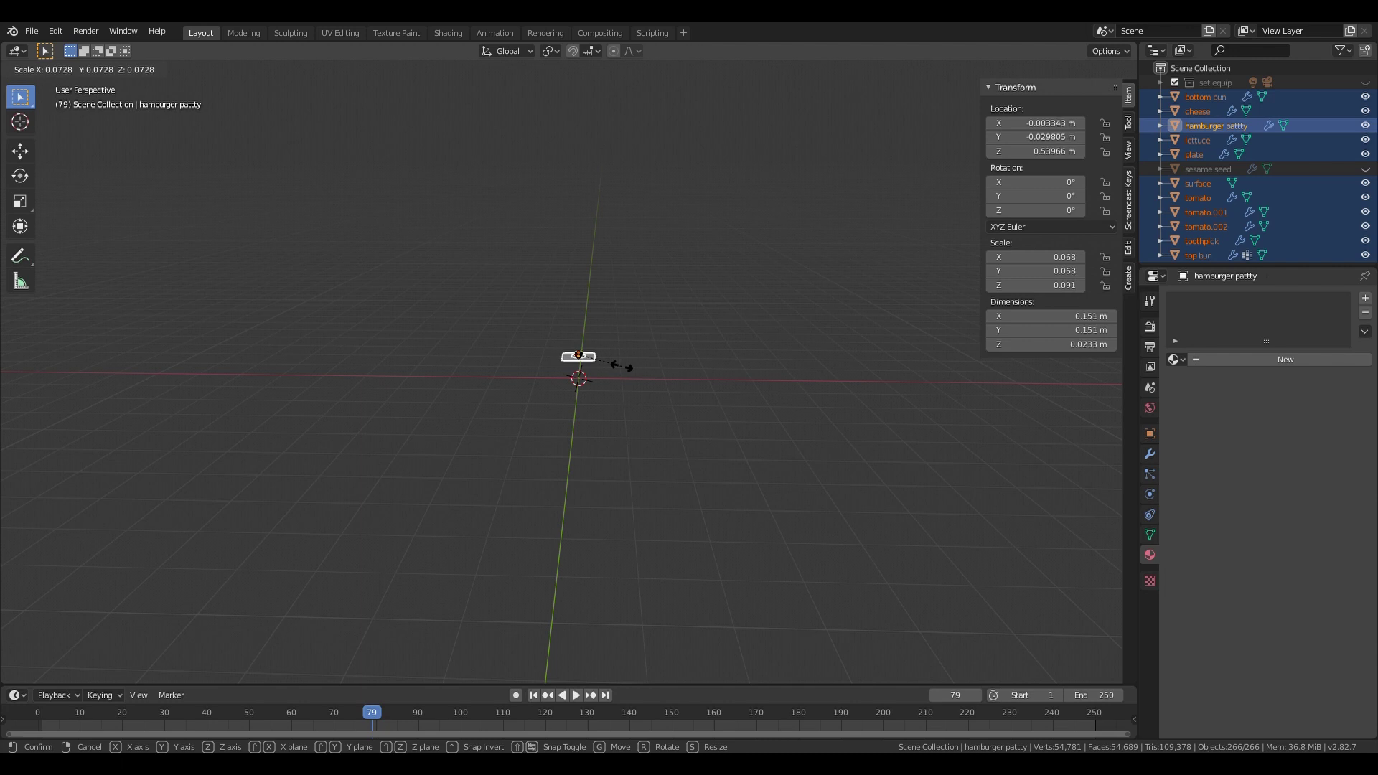
{"action": "left_click", "coordinate": [621, 368]}
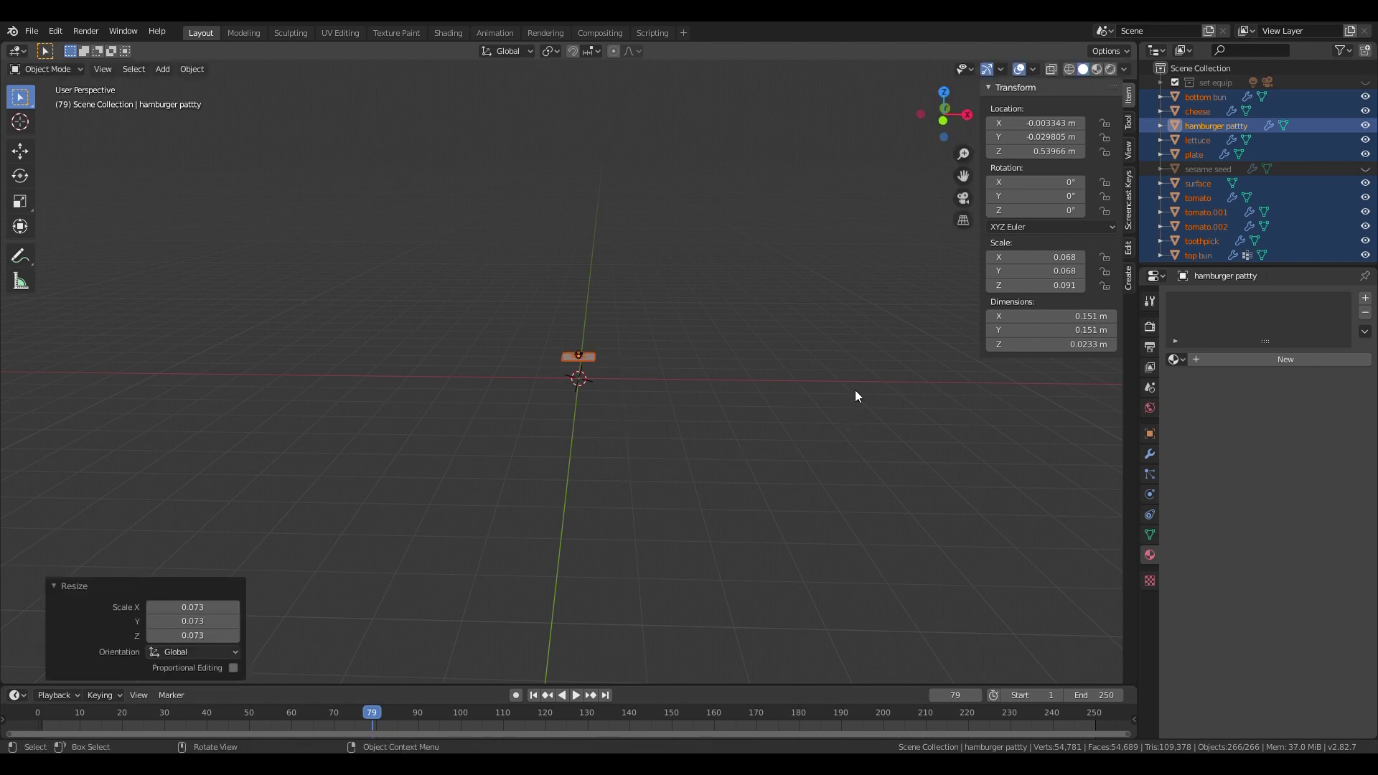
- Scale all the selected objects down slightly more, bringing the patty to about 0.15 m across
{"action": "scroll", "coordinate": [690, 372], "scroll_direction": "up", "scroll_amount": 6}
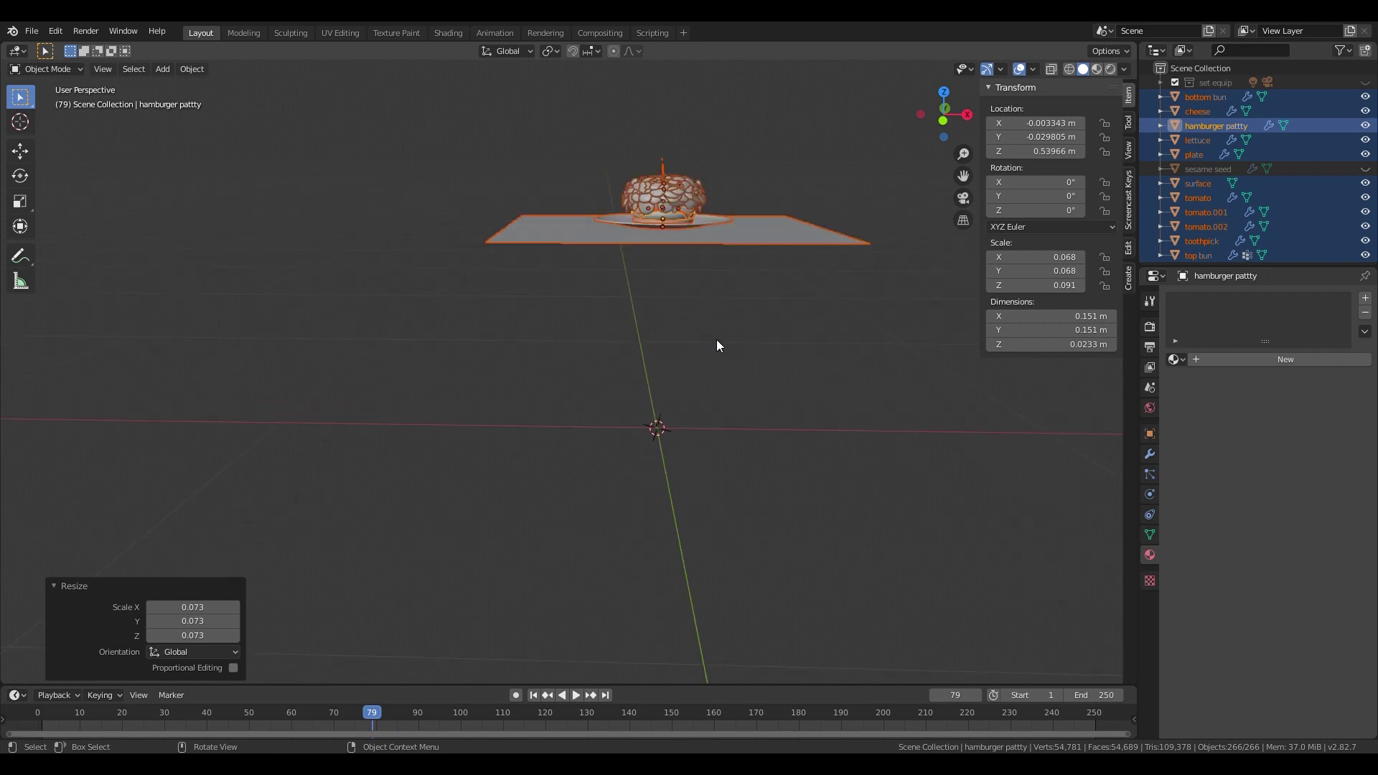
{"action": "middle_click_drag", "start_coordinate": [753, 324], "coordinate": [684, 494]}
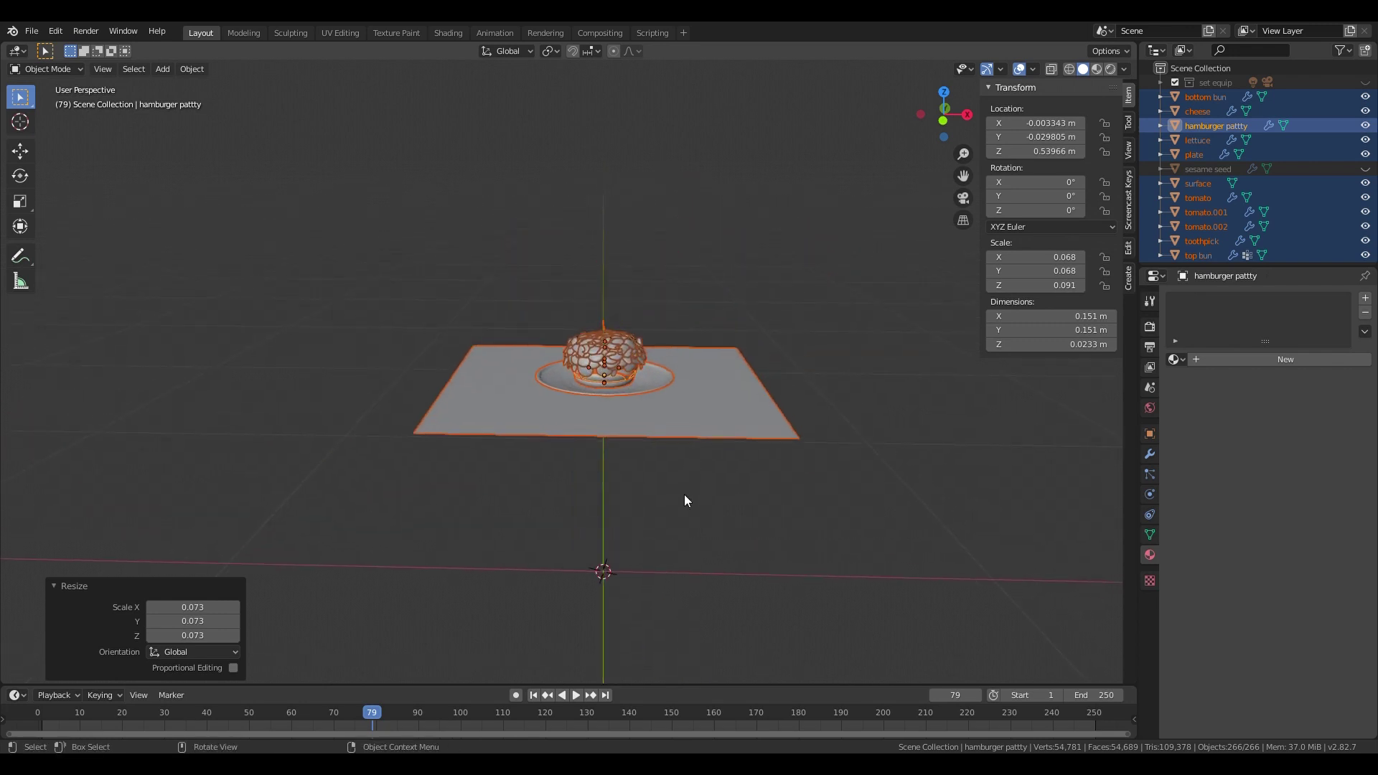
{"action": "key", "text": "s"}
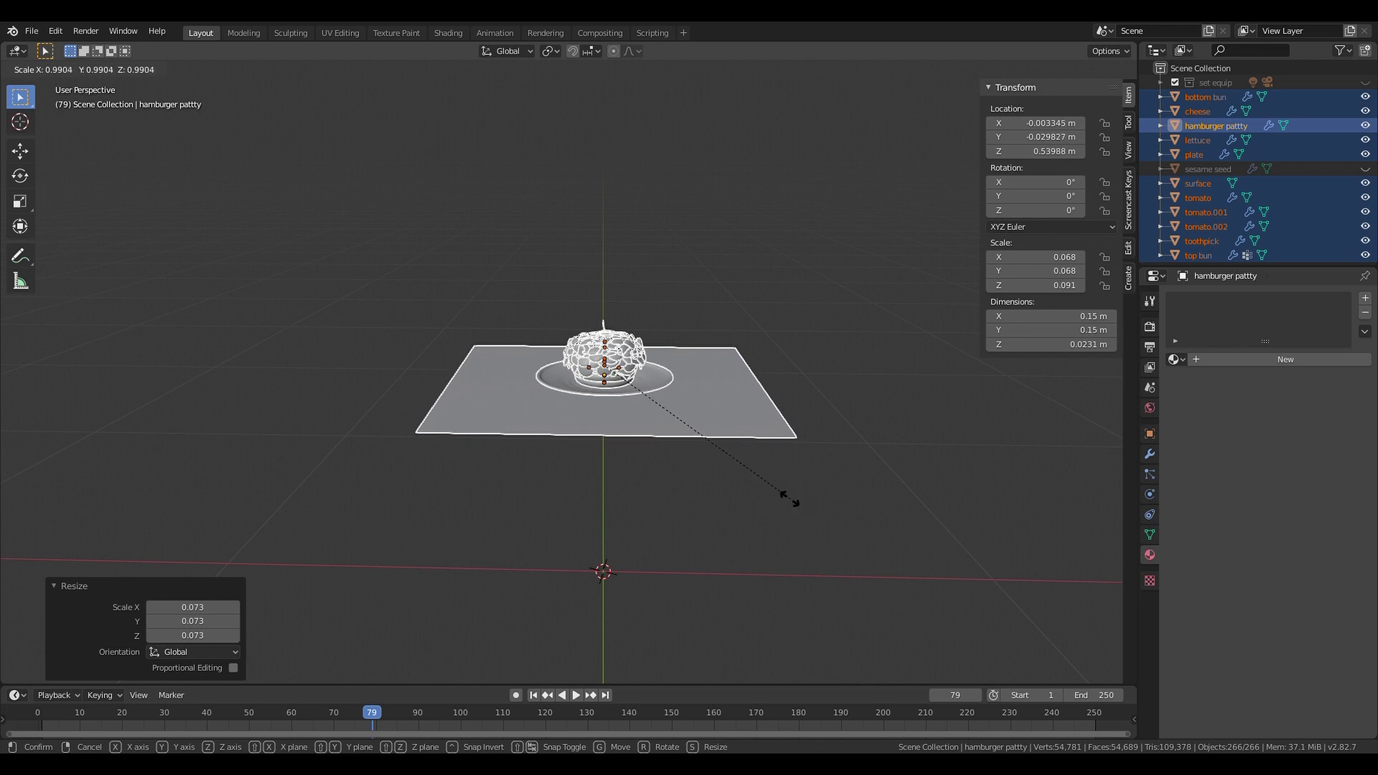
{"action": "left_click", "coordinate": [780, 492]}
{"action": "scroll", "coordinate": [648, 454], "scroll_direction": "up", "scroll_amount": 4}
- Accept the scene scaling and set the render scale of the top bun's sesame seed particles to 0.005
{"action": "left_click", "coordinate": [768, 473]}
{"action": "middle_click_drag", "start_coordinate": [768, 472], "coordinate": [796, 409]}
{"action": "left_click", "coordinate": [666, 350]}
{"action": "left_click", "coordinate": [1149, 453]}
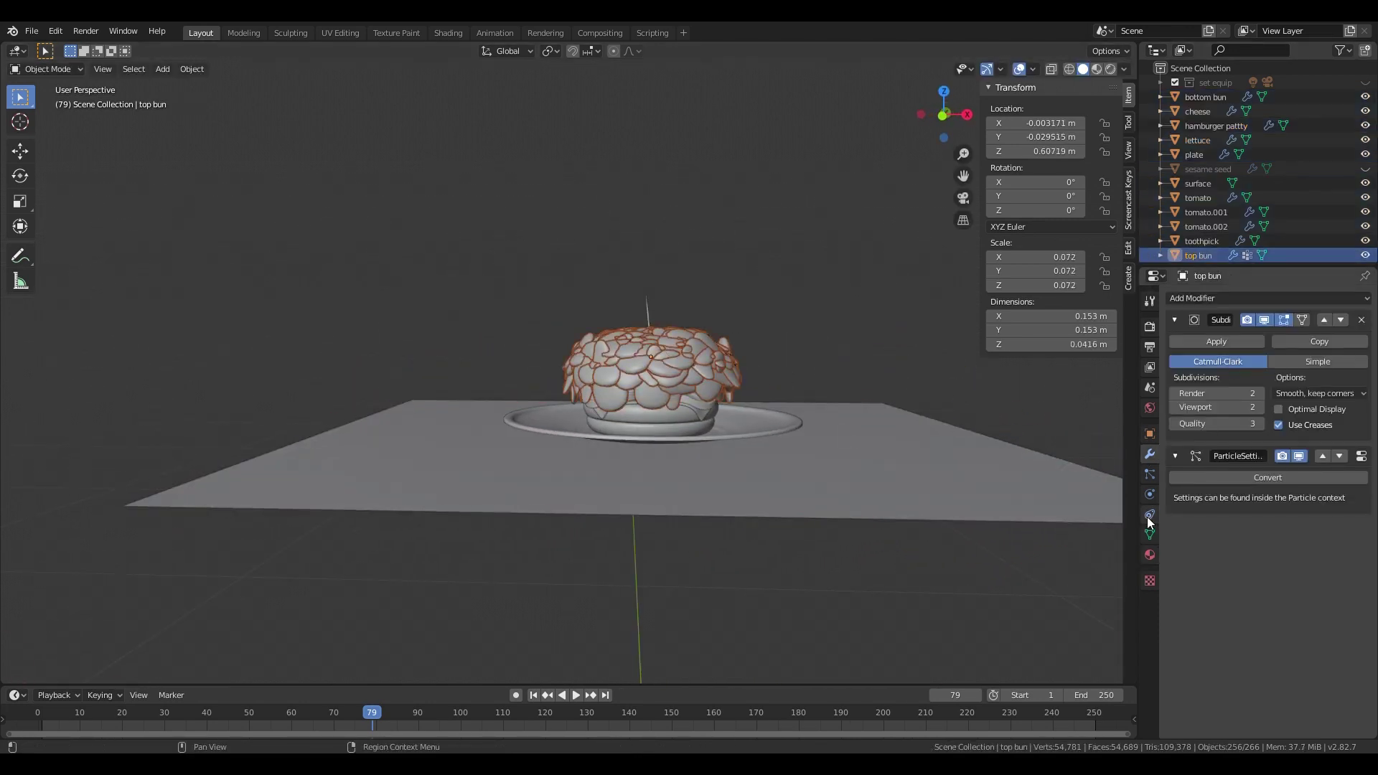
{"action": "left_click", "coordinate": [1149, 473]}
{"action": "scroll", "coordinate": [1268, 436], "scroll_direction": "down", "scroll_amount": 15}
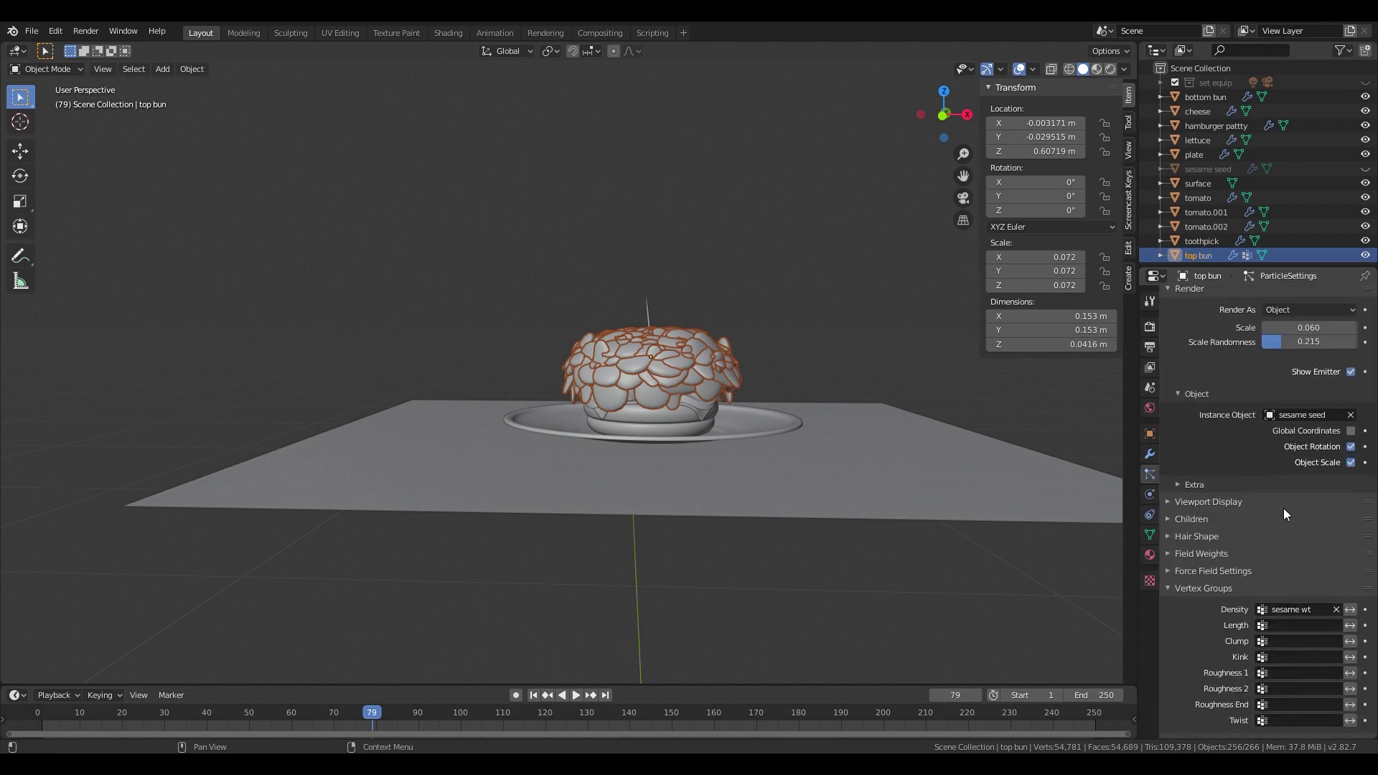
{"action": "scroll", "coordinate": [1282, 508], "scroll_direction": "up", "scroll_amount": 2}
{"action": "type", "text": "0.005"}
{"action": "key", "text": "Return"}
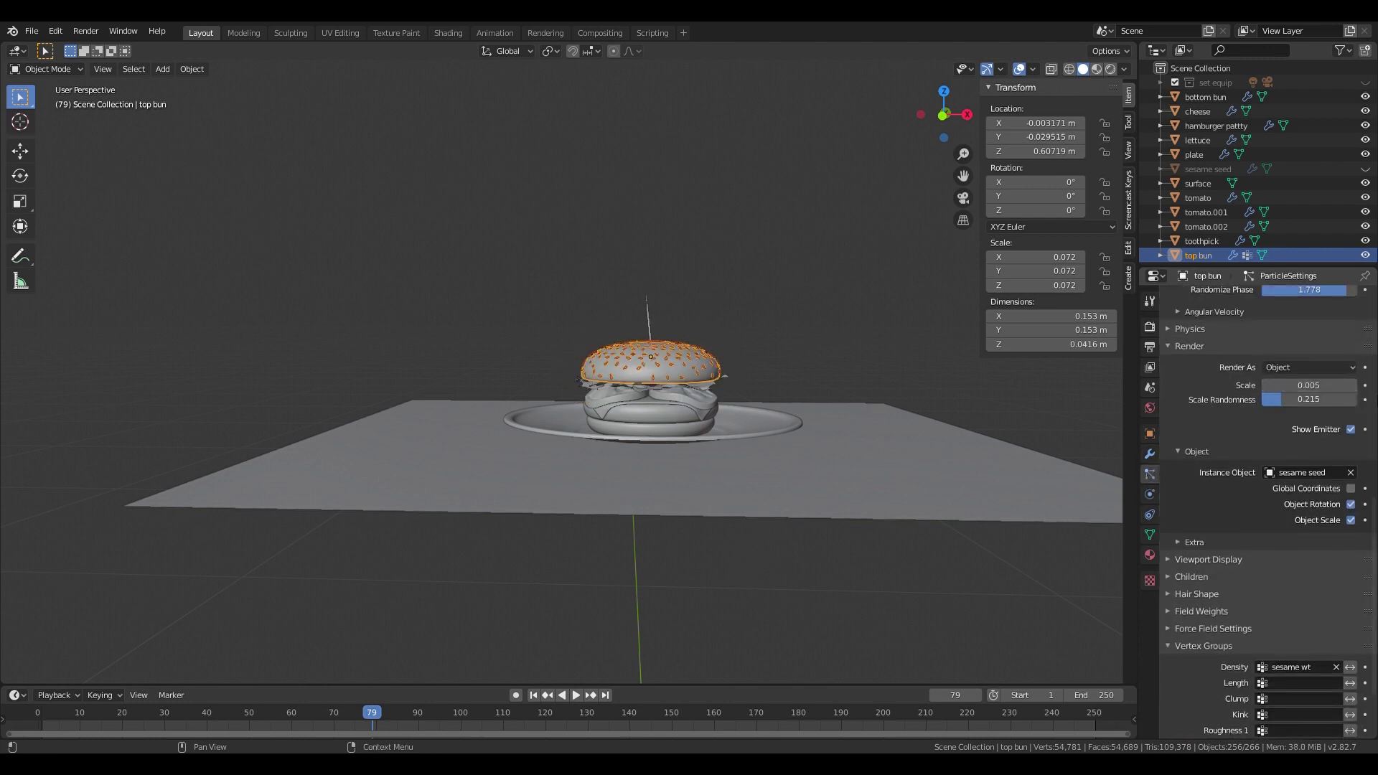
- Select all visible burger, plate and surface objects and apply their scale
{"action": "scroll", "coordinate": [931, 349], "scroll_direction": "up", "scroll_amount": 4}
{"action": "middle_click_drag", "start_coordinate": [931, 348], "coordinate": [848, 348], "text": "shift"}
{"action": "scroll", "coordinate": [722, 449], "scroll_direction": "down", "scroll_amount": 6}
{"action": "left_click_drag", "start_coordinate": [356, 299], "coordinate": [799, 566]}
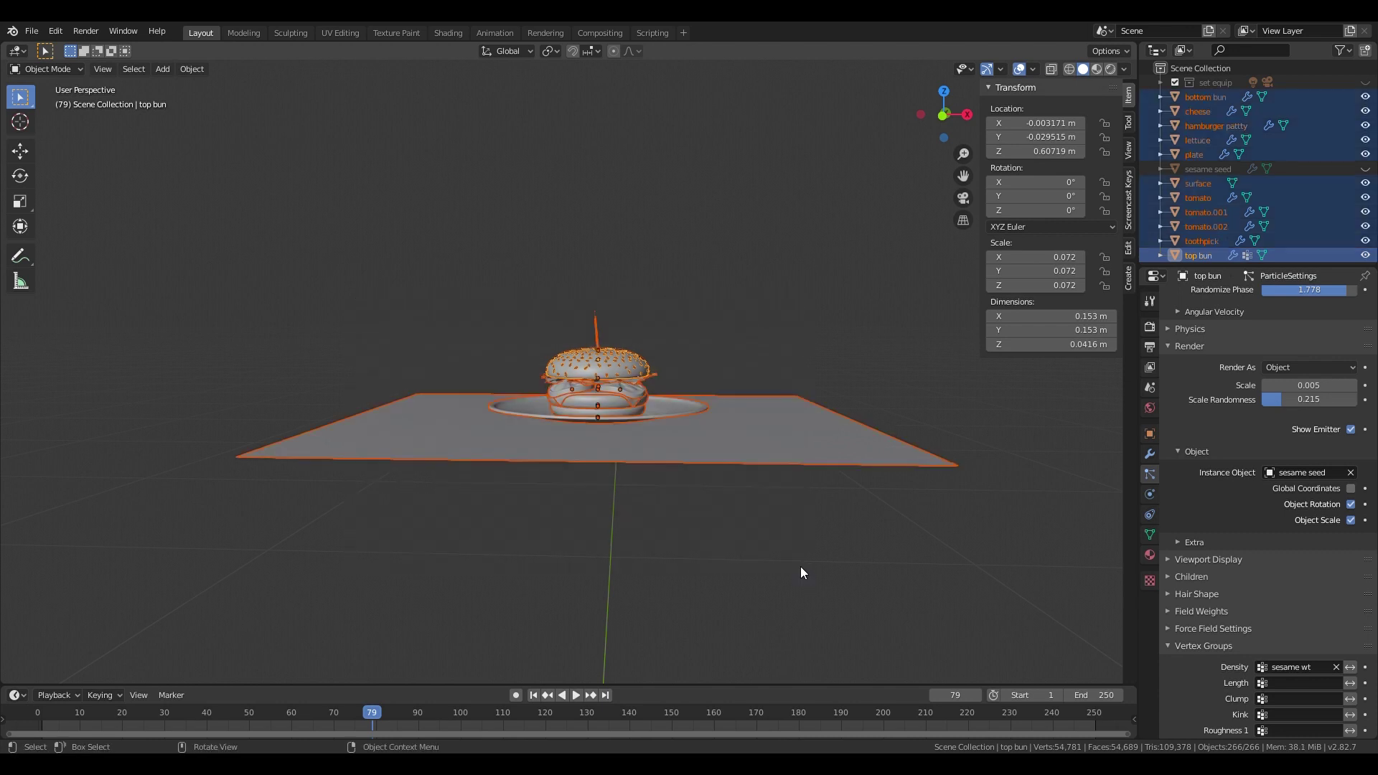
{"action": "key", "text": "ctrl+a"}
{"action": "left_click", "coordinate": [784, 583]}
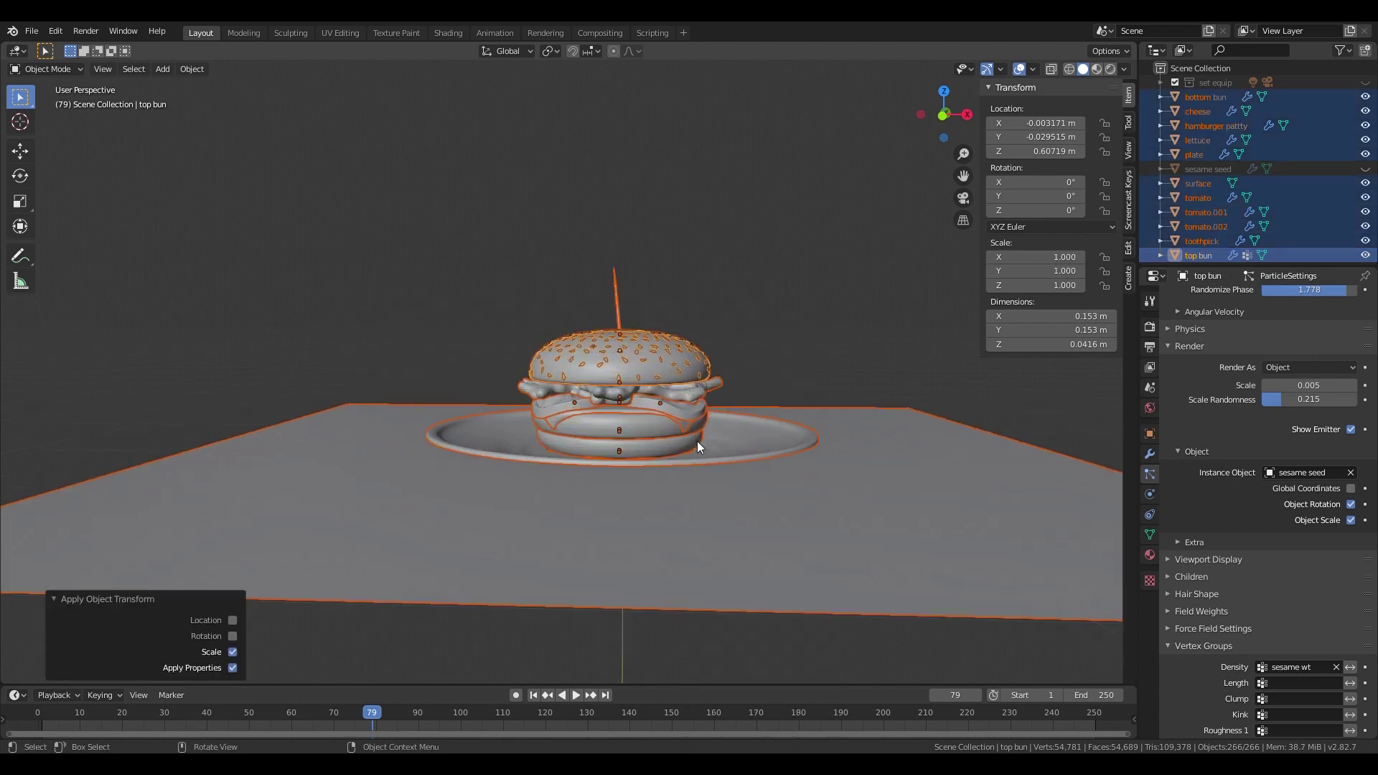
- Set the Solidify thickness of the cheese slice to 0.003 m
{"action": "scroll", "coordinate": [696, 441], "scroll_direction": "up", "scroll_amount": 3}
{"action": "left_click", "coordinate": [647, 438]}
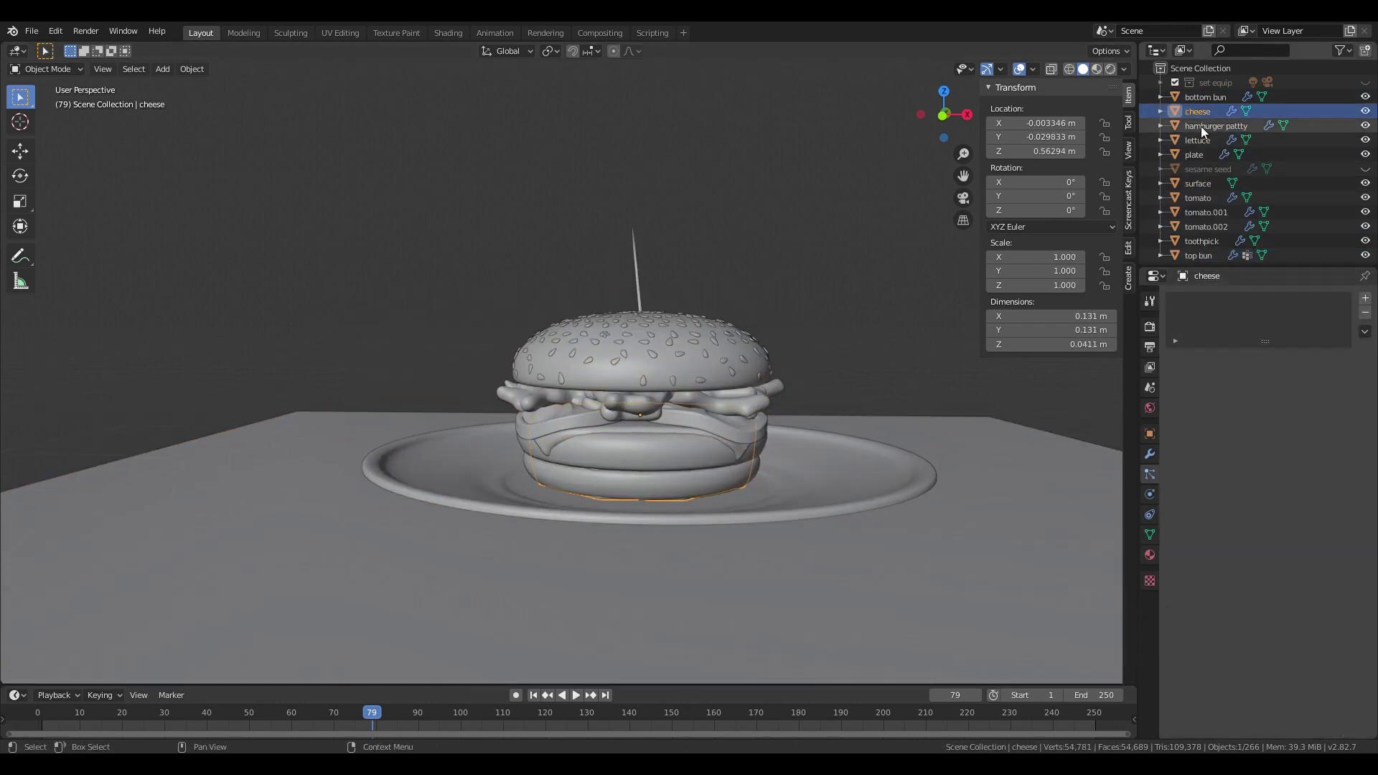
{"action": "left_click", "coordinate": [1148, 454]}
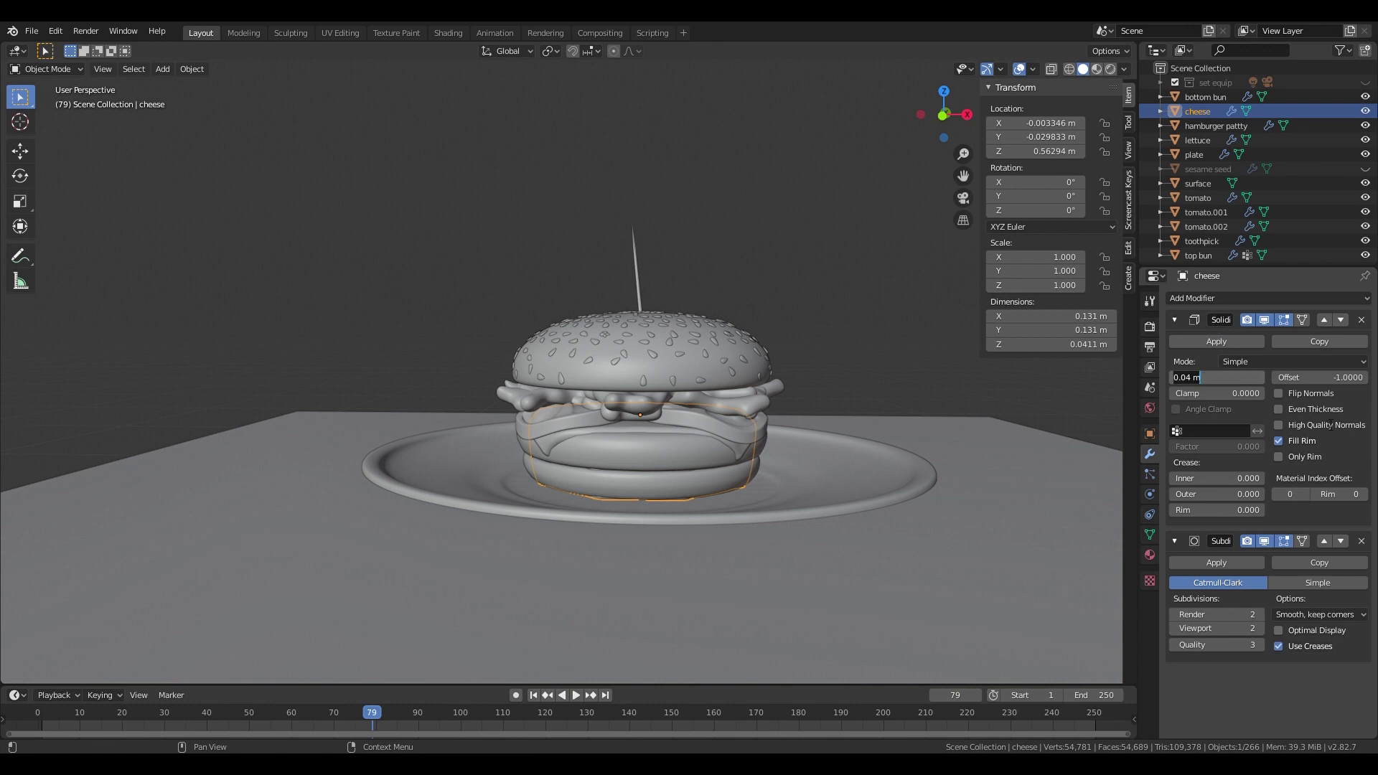
{"action": "type", "text": ".003"}
{"action": "key", "text": "Return"}
- Set the Solidify thickness of the lettuce to 0.002 m
{"action": "middle_click_drag", "start_coordinate": [789, 474], "coordinate": [864, 464]}
{"action": "left_click", "coordinate": [877, 434]}
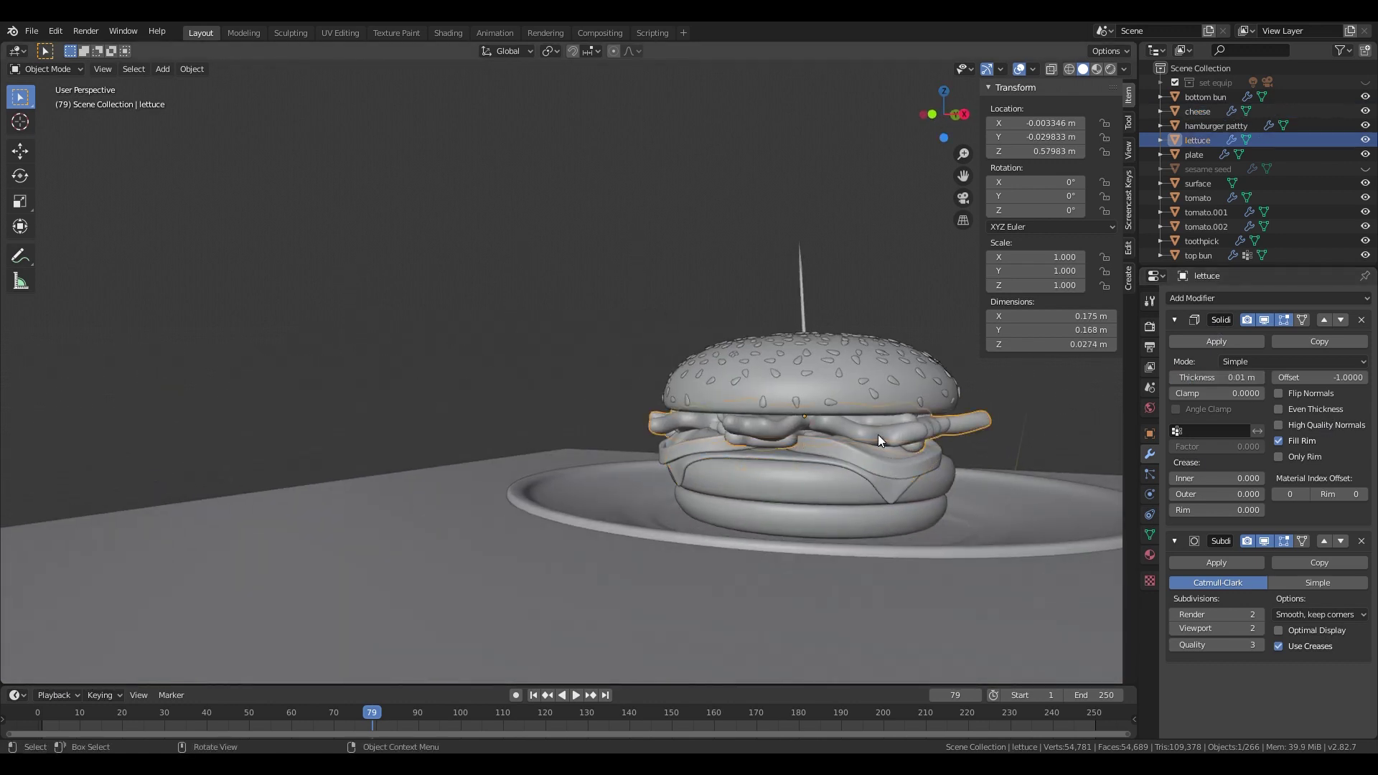
{"action": "left_click", "coordinate": [1212, 382]}
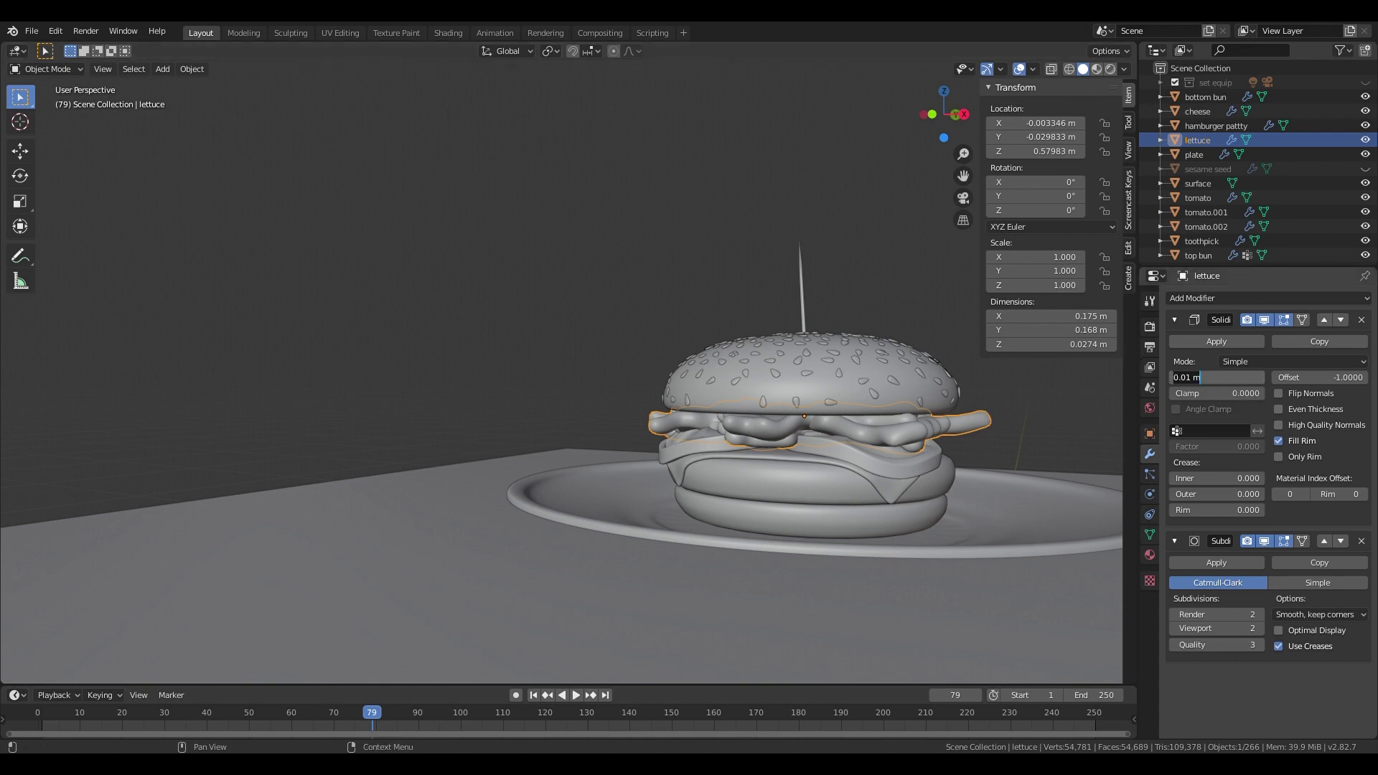
{"action": "key", "text": "Return"}
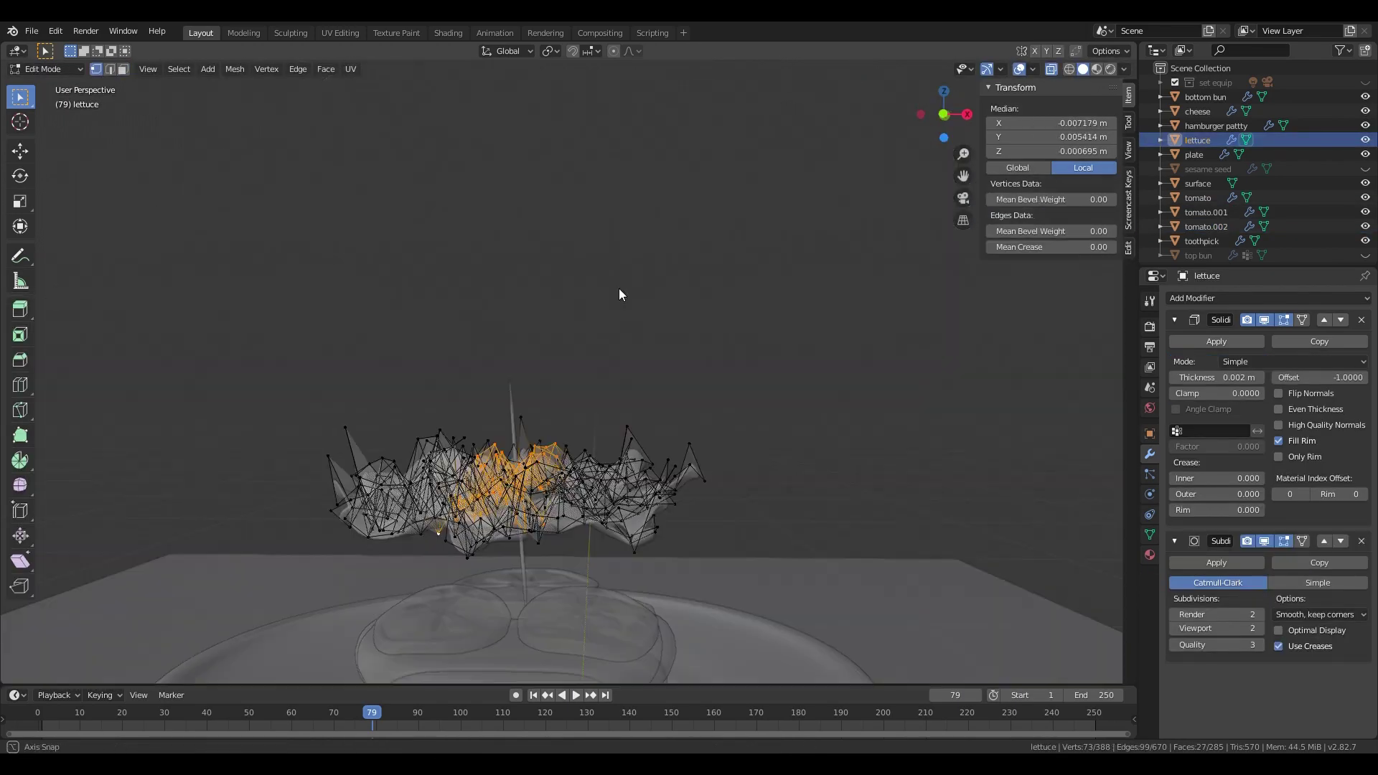
- Reshape the lettuce leaf by moving its vertices with smooth proportional editing so it drapes over the tomatoes
{"action": "key", "text": "g"}
{"action": "key", "text": "z"}
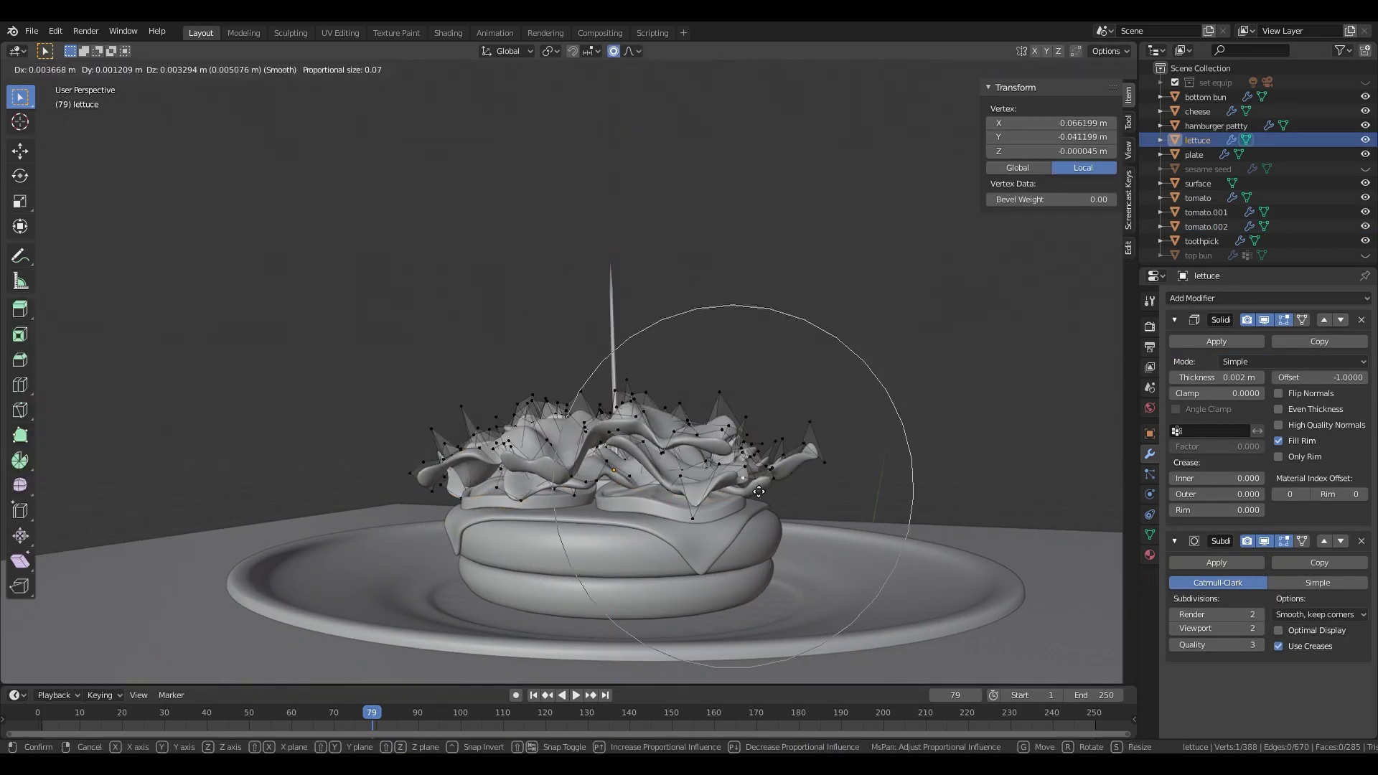
{"action": "key", "text": "ctrl+a"}
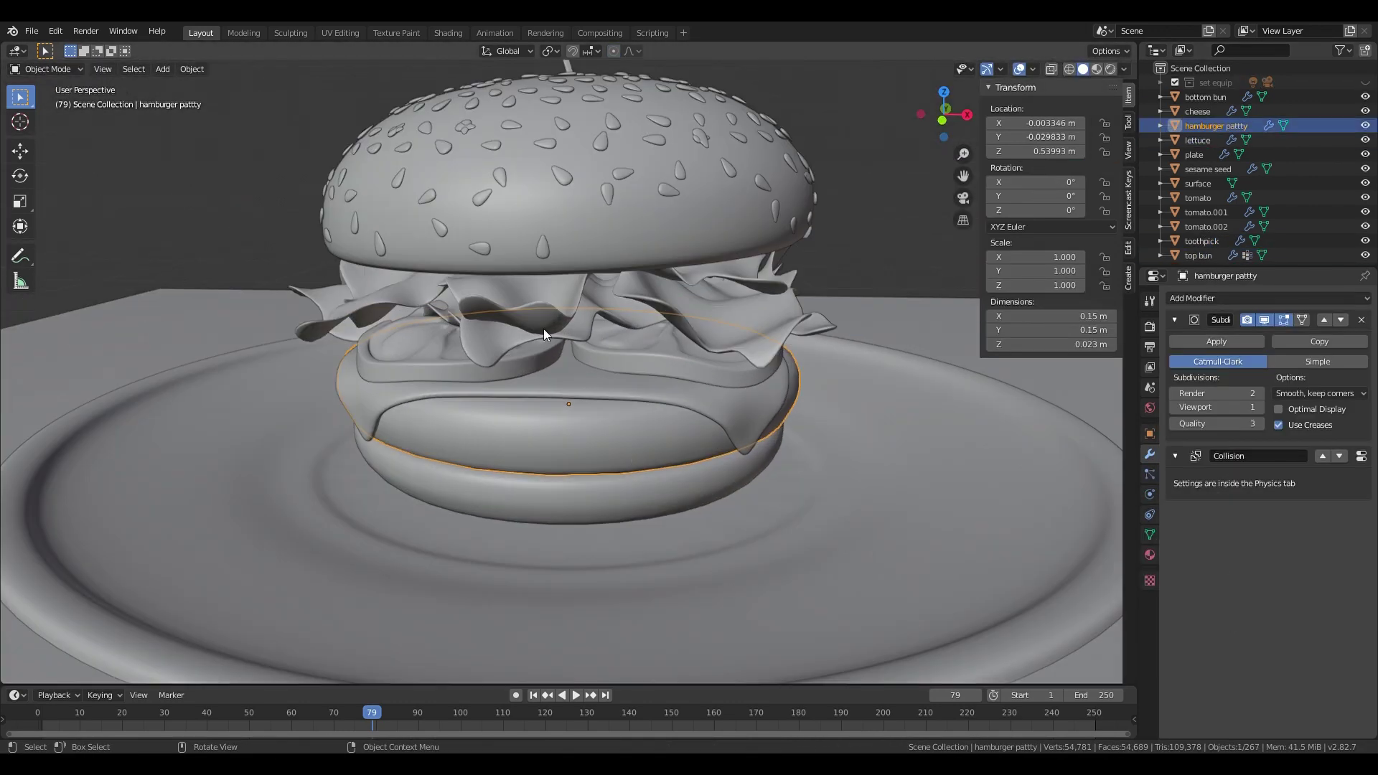
- Hide the top bun to expose the lettuce and bring up the list of mesh primitives that can be added
{"action": "left_click", "coordinate": [666, 213]}
{"action": "key", "text": "h"}
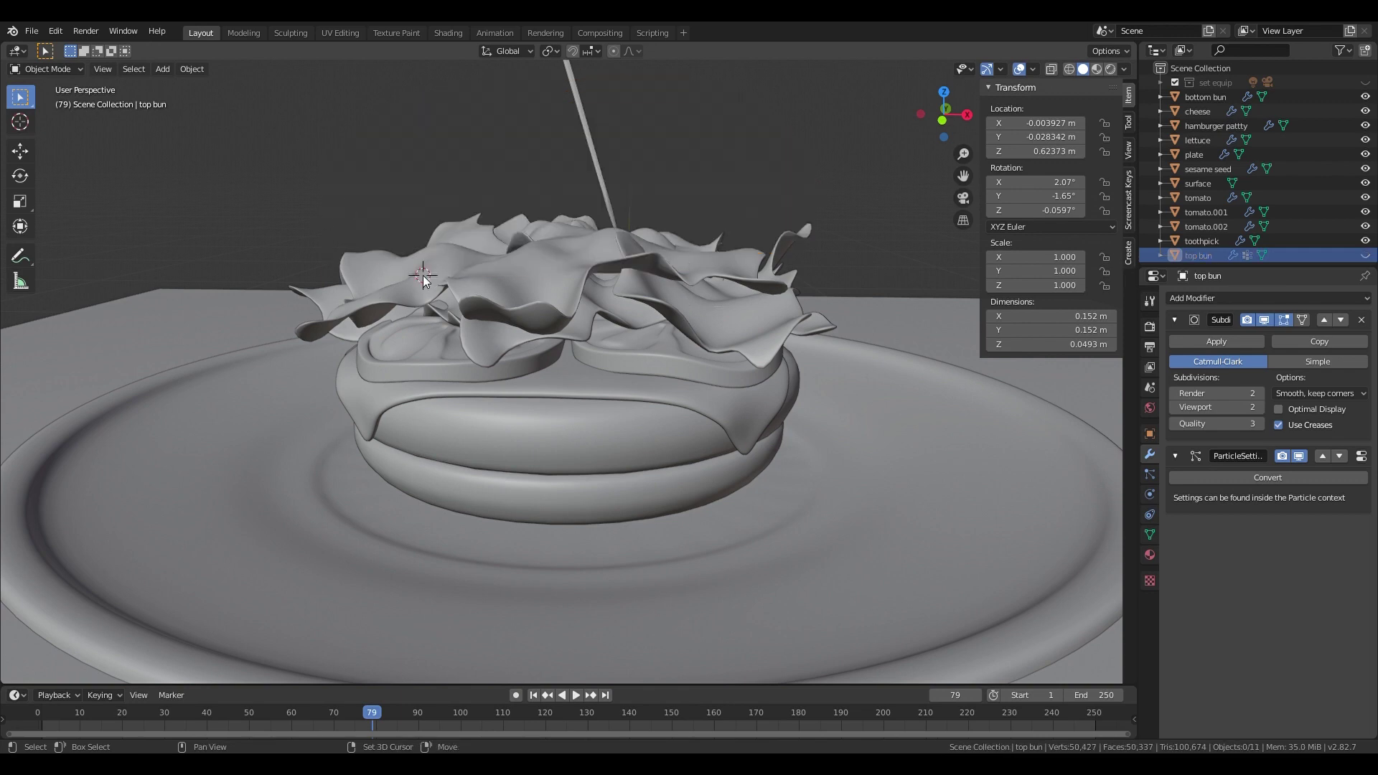
{"action": "key", "text": "shift+a"}
{"action": "mouse_move", "coordinate": [336, 234]}
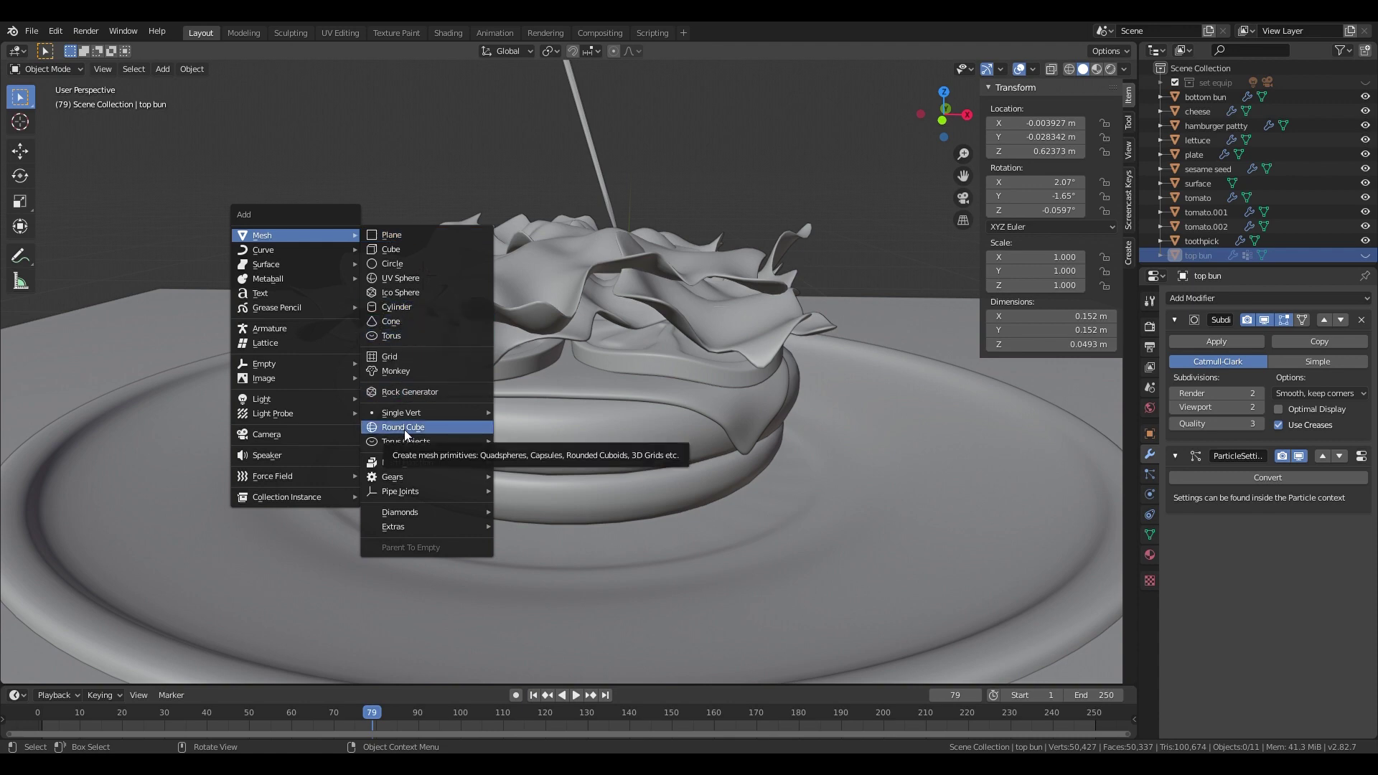
- Search the add-on preferences for "ob" to check the Add Mesh: Extra Objects add-on, then return to the 3D Viewport
{"action": "left_click", "coordinate": [17, 51]}
{"action": "left_click", "coordinate": [430, 152]}
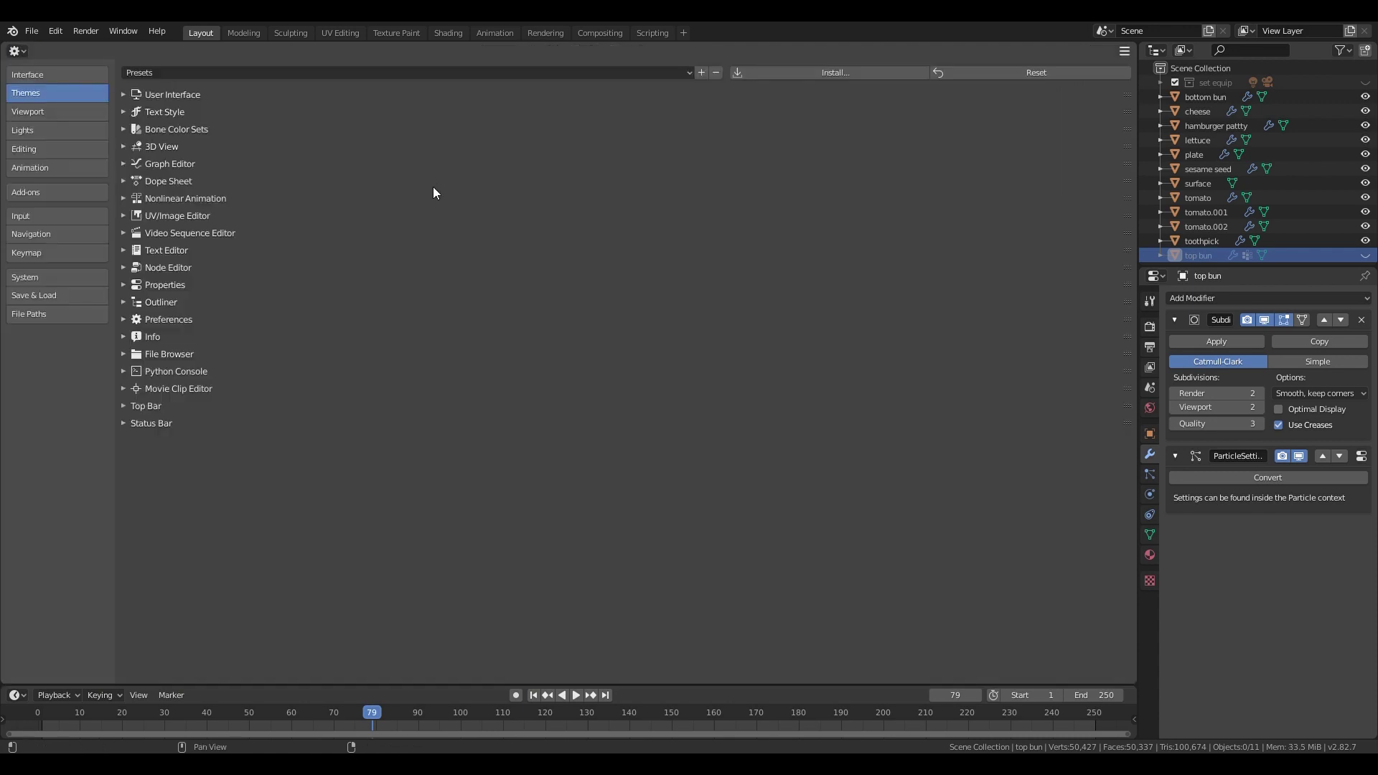
{"action": "left_click", "coordinate": [62, 196]}
{"action": "left_click", "coordinate": [848, 91]}
{"action": "type", "text": "ob"}
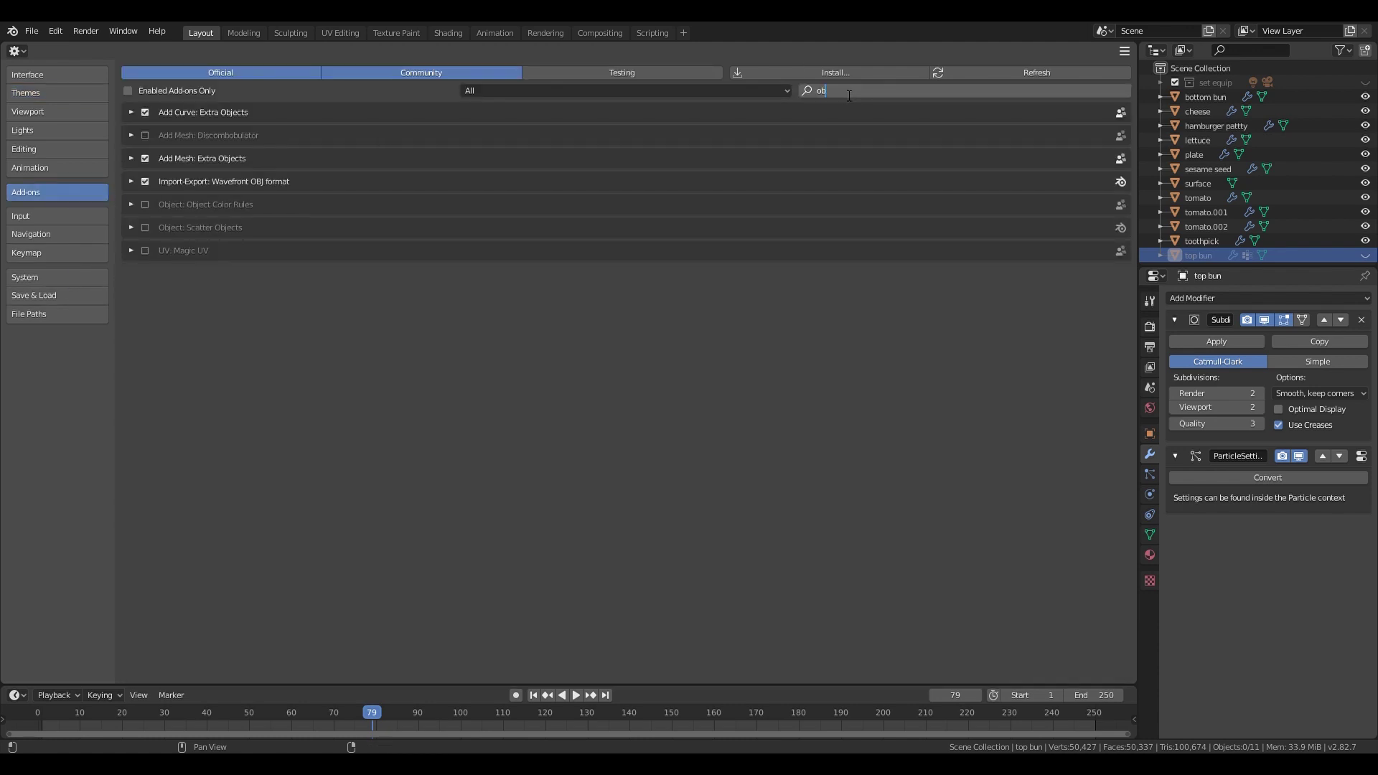
{"action": "key", "text": "Return"}
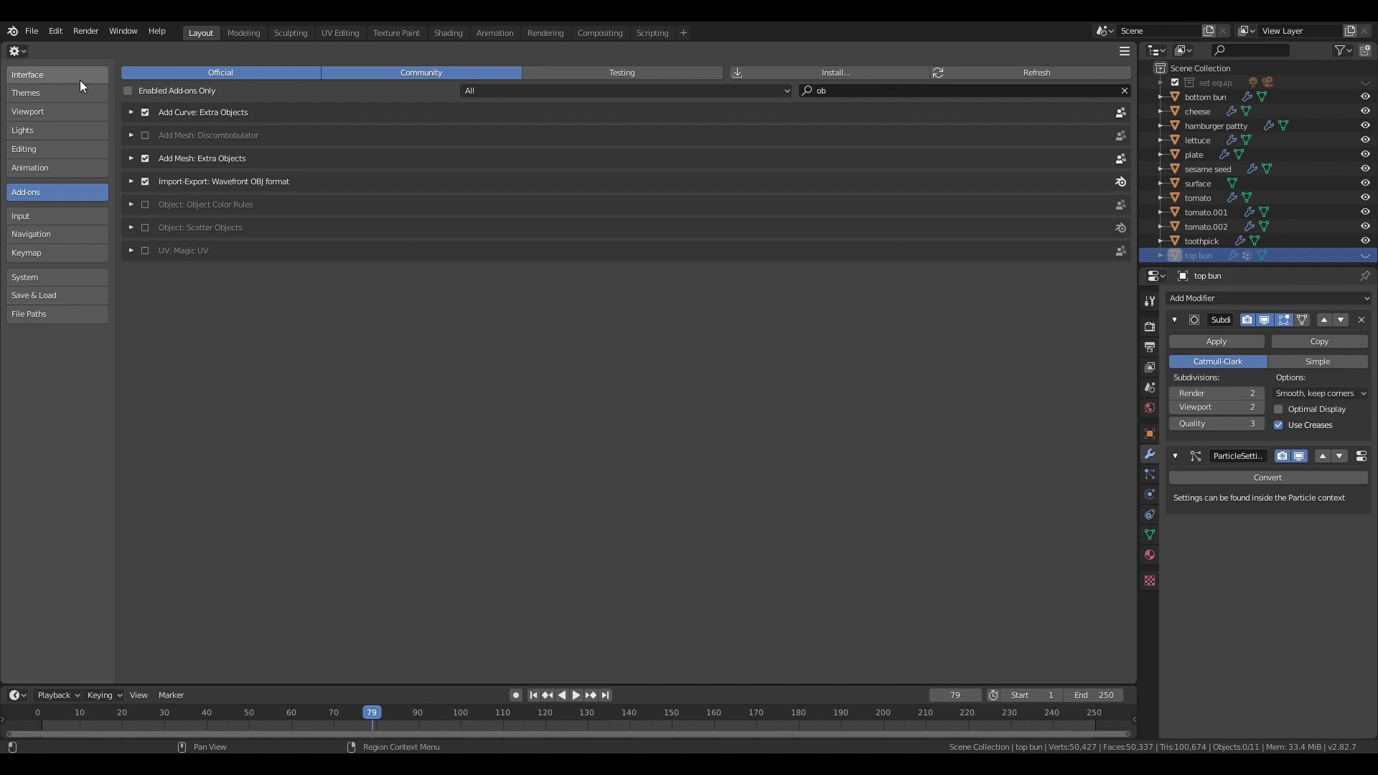
{"action": "left_click", "coordinate": [17, 50]}
{"action": "left_click", "coordinate": [33, 99]}
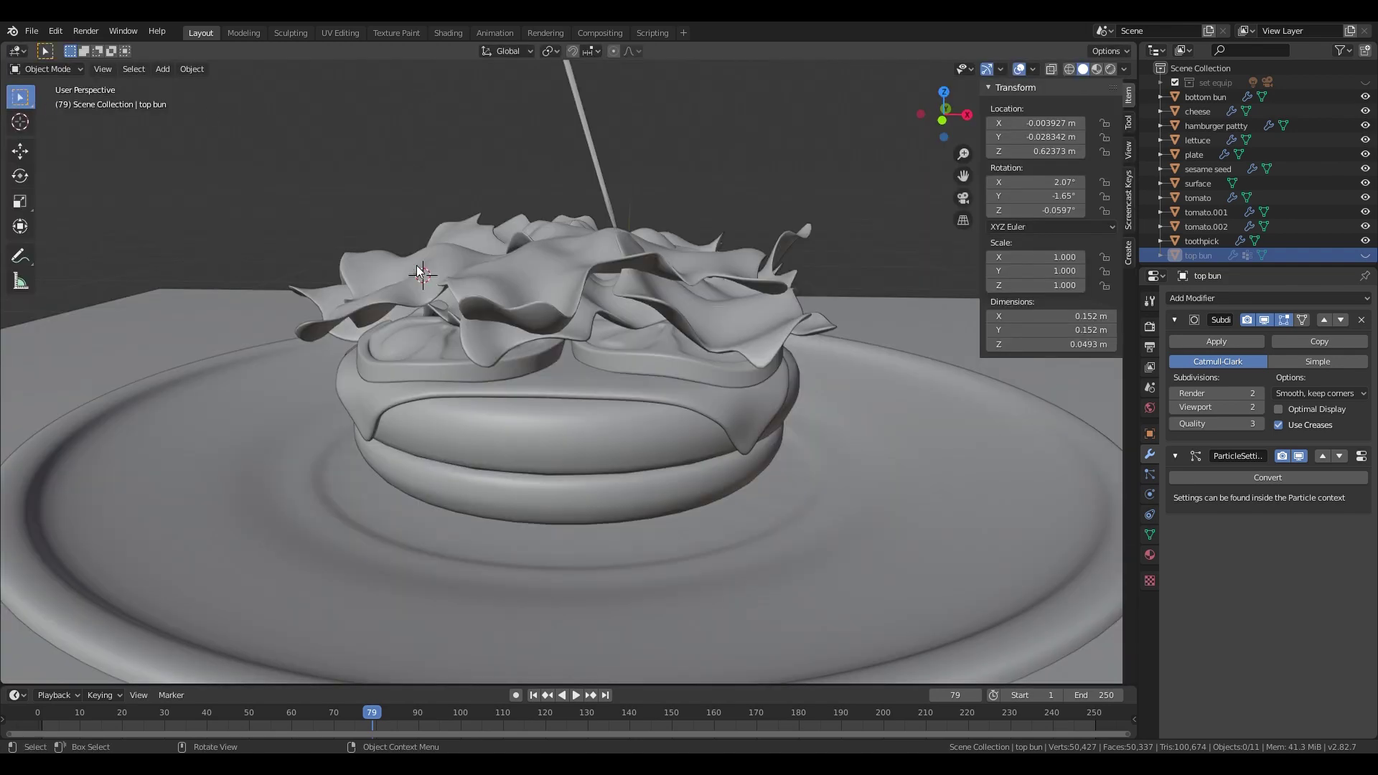
- Add a Round Cube at the 3D cursor on the lettuce and shrink it to about 0.21 m across
{"action": "key", "text": "shift+a"}
{"action": "mouse_move", "coordinate": [425, 258]}
{"action": "left_click", "coordinate": [483, 452]}
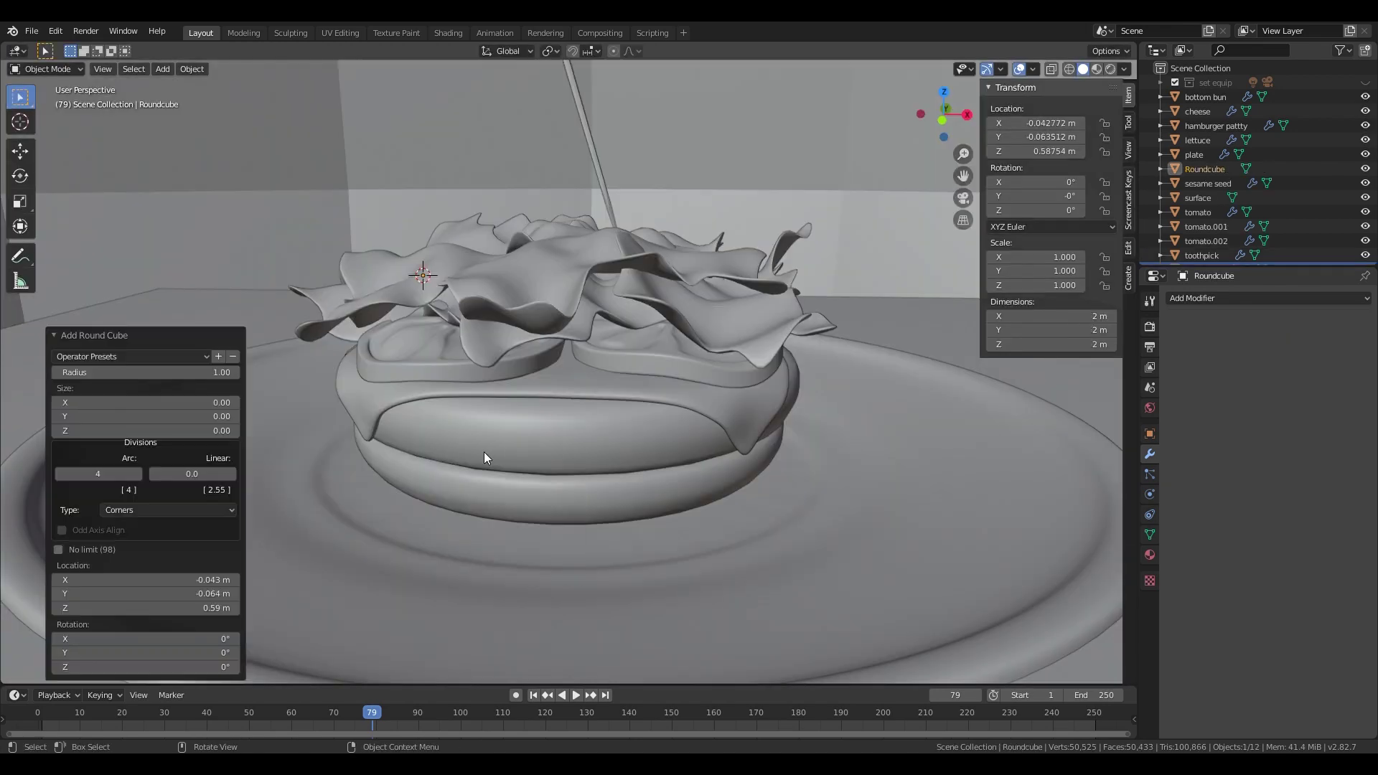
{"action": "scroll", "coordinate": [356, 369], "scroll_direction": "down", "scroll_amount": 15}
{"action": "key", "text": "s"}
{"action": "left_click", "coordinate": [582, 373]}
{"action": "scroll", "coordinate": [558, 419], "scroll_direction": "up", "scroll_amount": 10}
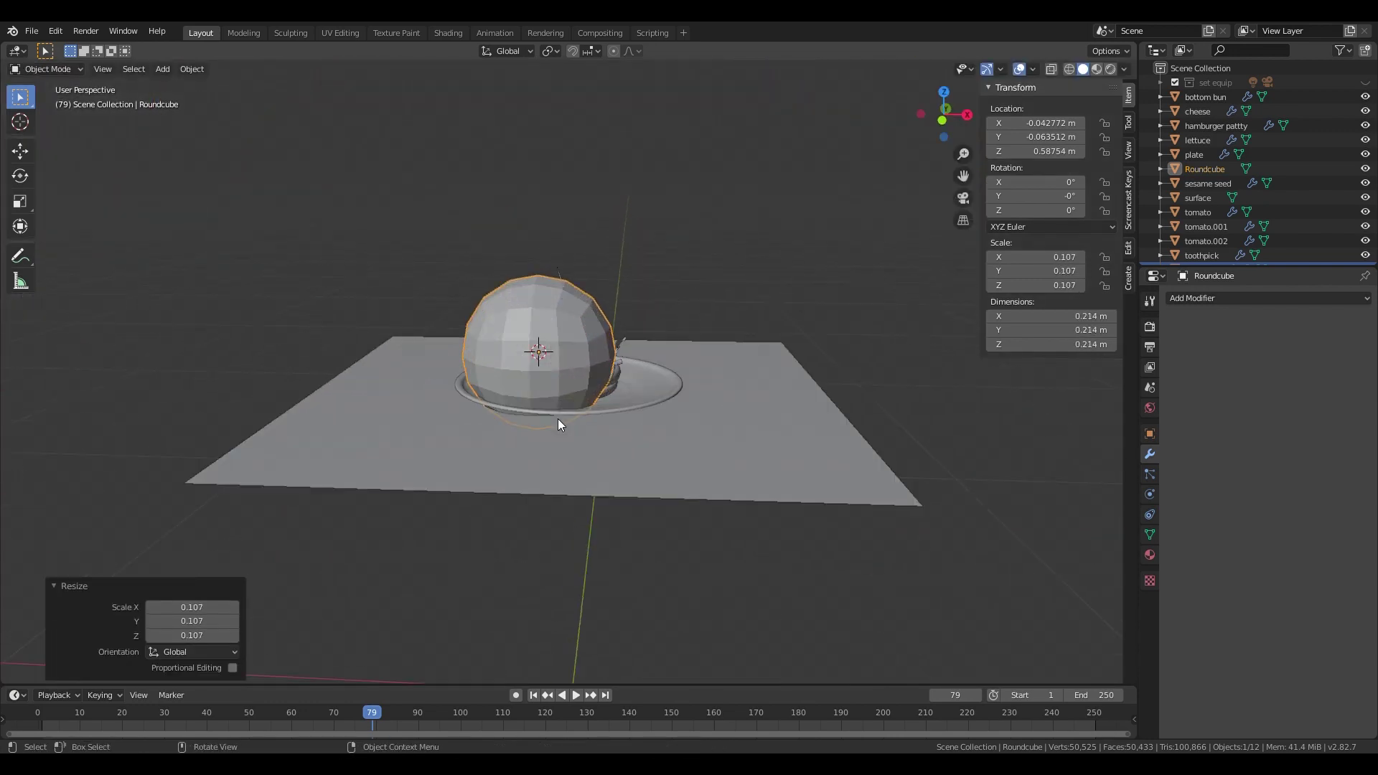
- Scale the round cube down further to about 0.019 m across so it fits on the lettuce
{"action": "scroll", "coordinate": [557, 419], "scroll_direction": "up", "scroll_amount": 3}
{"action": "key", "text": "s"}
{"action": "left_click", "coordinate": [554, 314]}
{"action": "scroll", "coordinate": [556, 313], "scroll_direction": "up", "scroll_amount": 8}
{"action": "key", "text": "s"}
{"action": "left_click", "coordinate": [547, 298]}
- Flatten the small round cube along Z and adjust its width along X
{"action": "key", "text": "s"}
{"action": "key", "text": "z"}
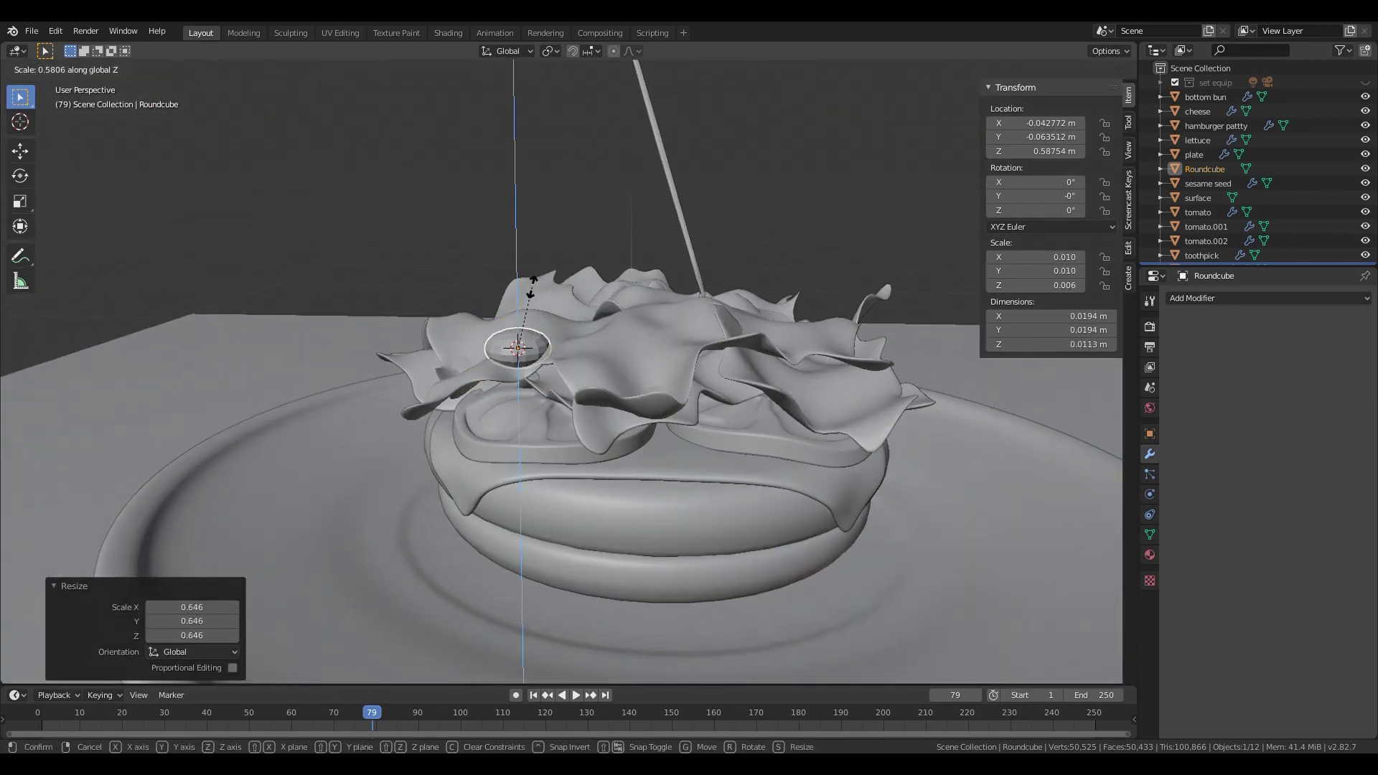
{"action": "left_click", "coordinate": [532, 287]}
{"action": "key", "text": "s"}
{"action": "key", "text": "x"}
{"action": "left_click", "coordinate": [526, 310]}
- Deform the round cube's mesh by moving a vertex with proportional editing
{"action": "key", "text": "Tab"}
{"action": "middle_click_drag", "start_coordinate": [514, 368], "coordinate": [520, 430]}
{"action": "key", "text": "g"}
{"action": "left_click", "coordinate": [501, 332]}
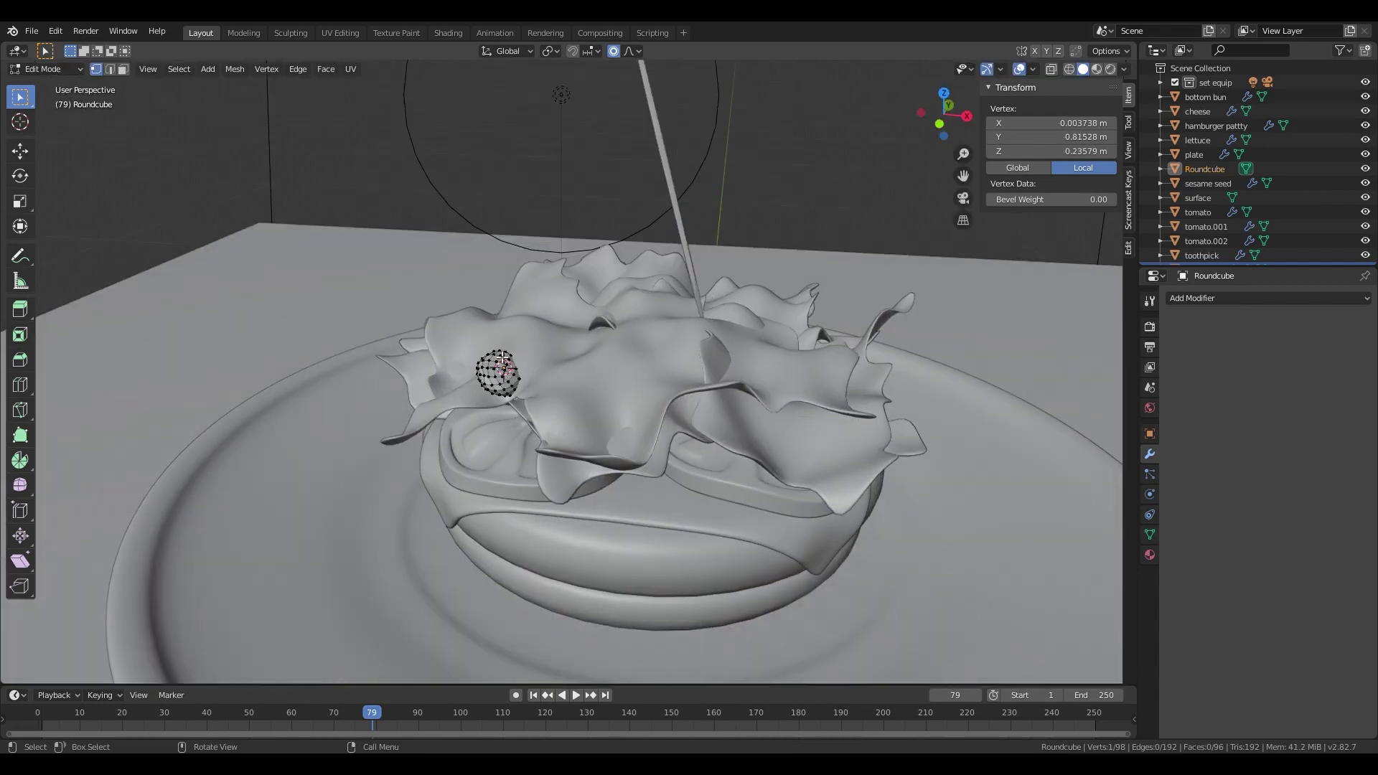
- Duplicate the deformed round cube, place the copy on the opposite side of the lettuce and rotate it
{"action": "key", "text": "Tab"}
{"action": "key", "text": "shift+d"}
{"action": "left_click", "coordinate": [762, 356]}
{"action": "key", "text": "r"}
{"action": "left_click", "coordinate": [797, 332]}
- Deform the duplicated round cube with proportional editing and reposition it on the lettuce
{"action": "key", "text": "Tab"}
{"action": "middle_click_drag", "start_coordinate": [720, 310], "coordinate": [649, 496]}
{"action": "key", "text": "g"}
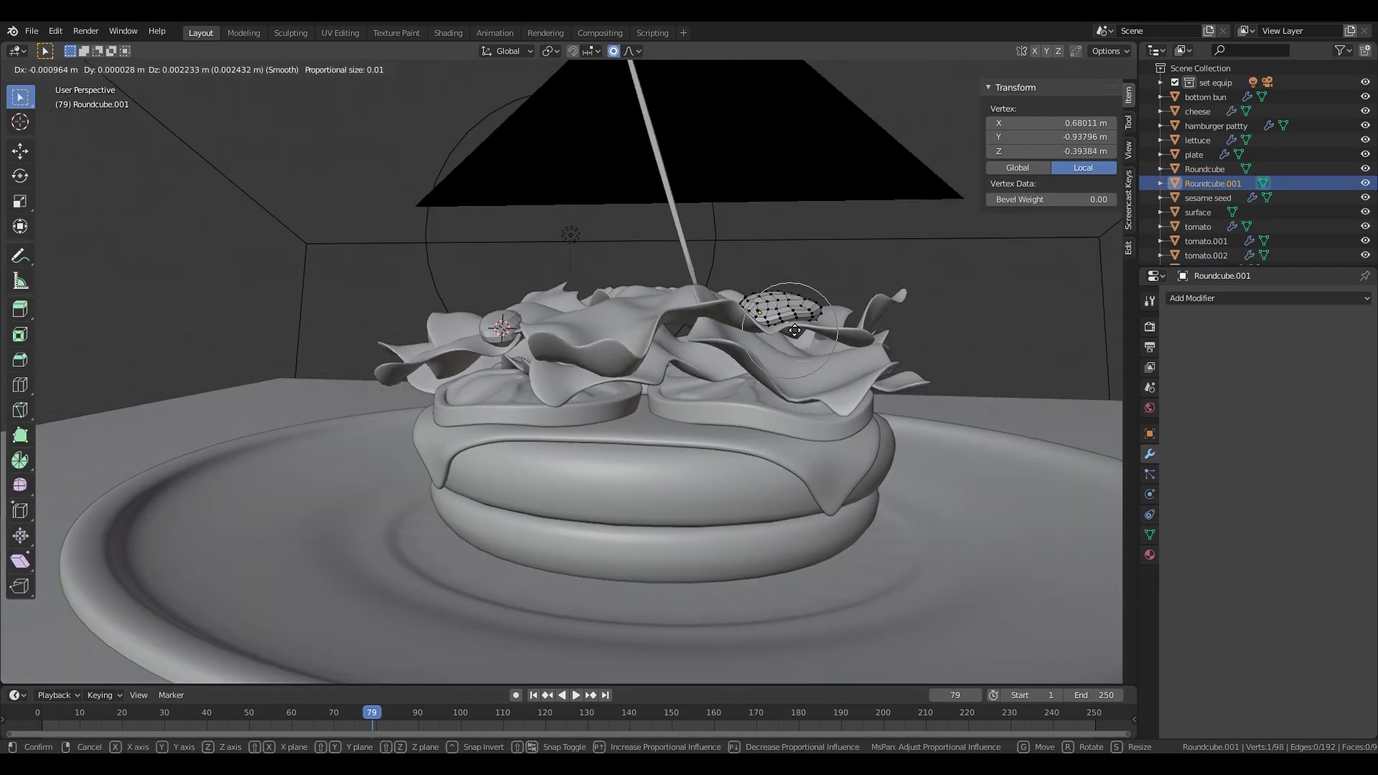
{"action": "left_click", "coordinate": [700, 320]}
{"action": "key", "text": "Tab"}
{"action": "key", "text": "g"}
{"action": "left_click", "coordinate": [709, 384]}
{"action": "key", "text": "Tab"}
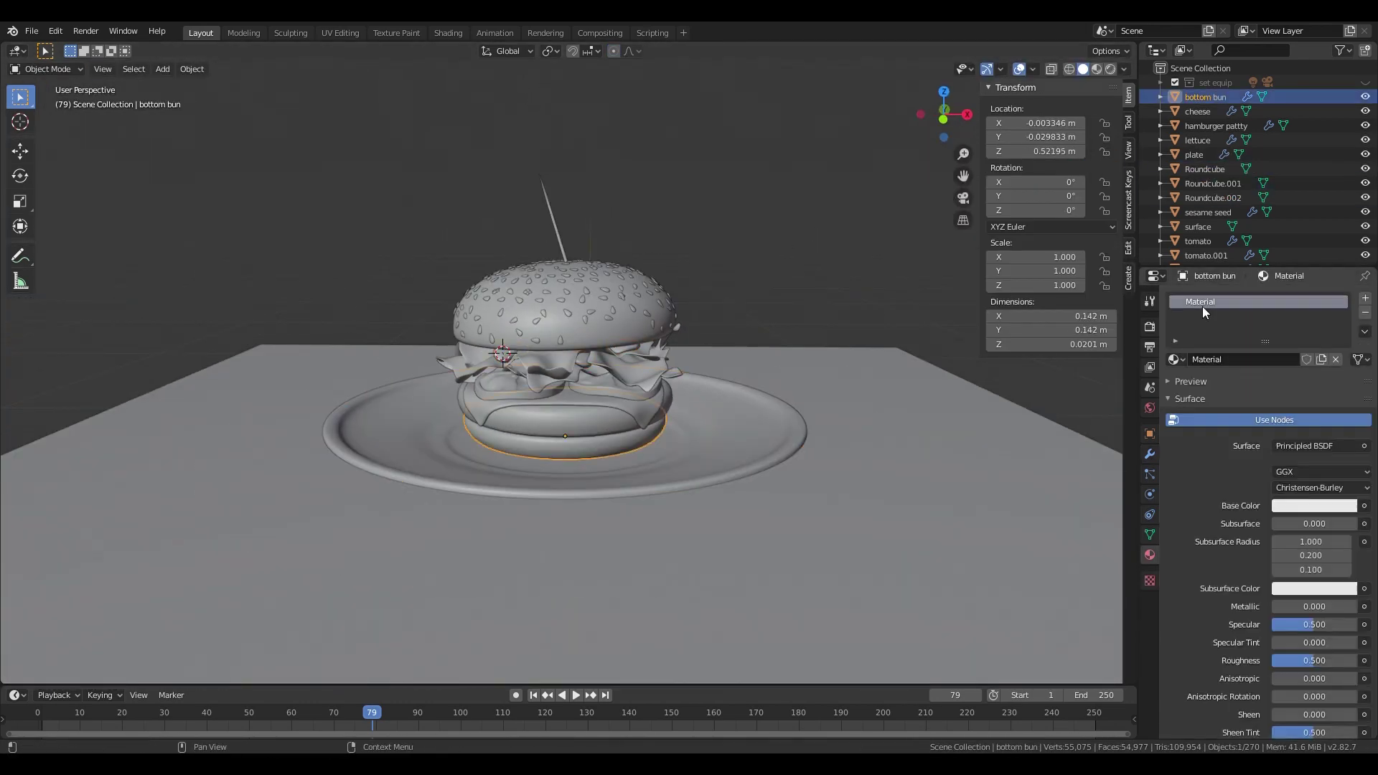
- Open the base color of the bottom bun's material and add a new material to the sesame seed
{"action": "left_click", "coordinate": [1300, 506]}
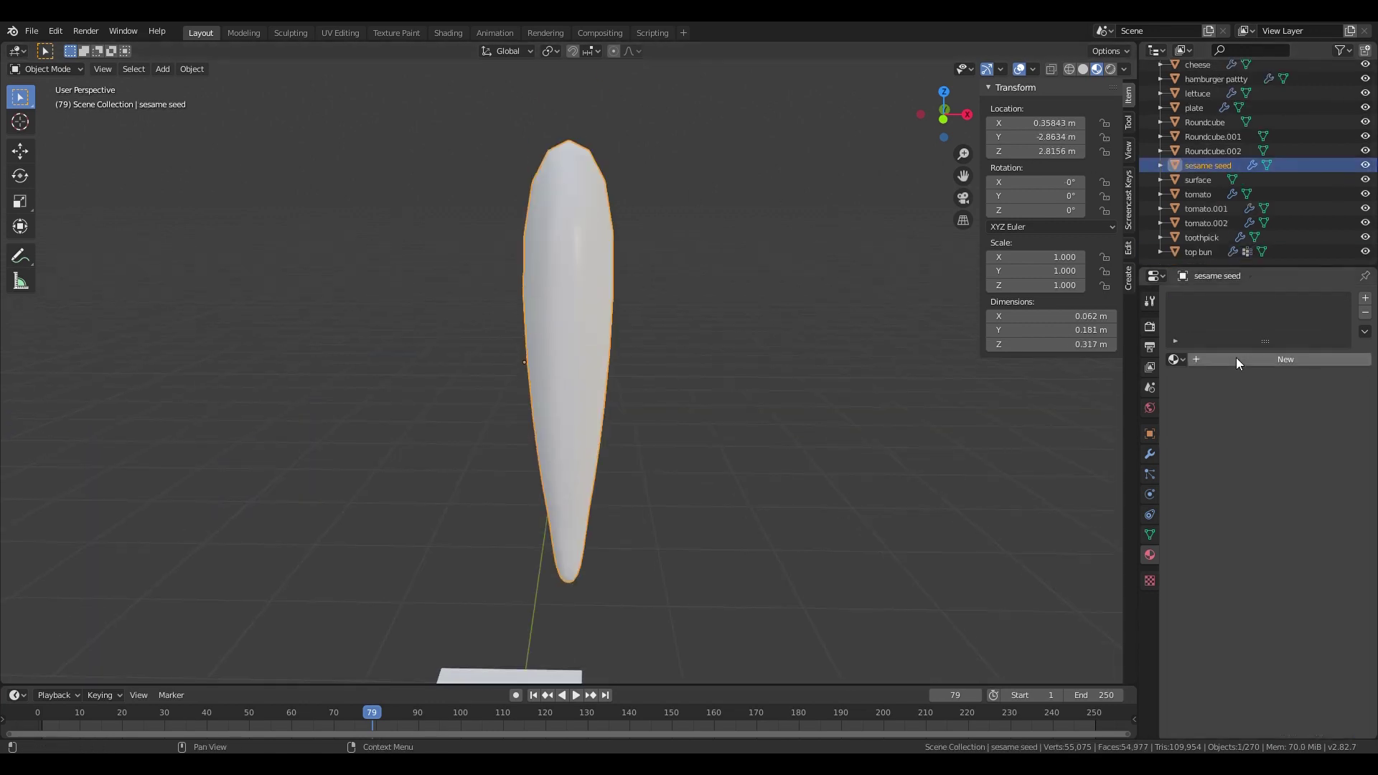
{"action": "left_click", "coordinate": [1236, 357]}
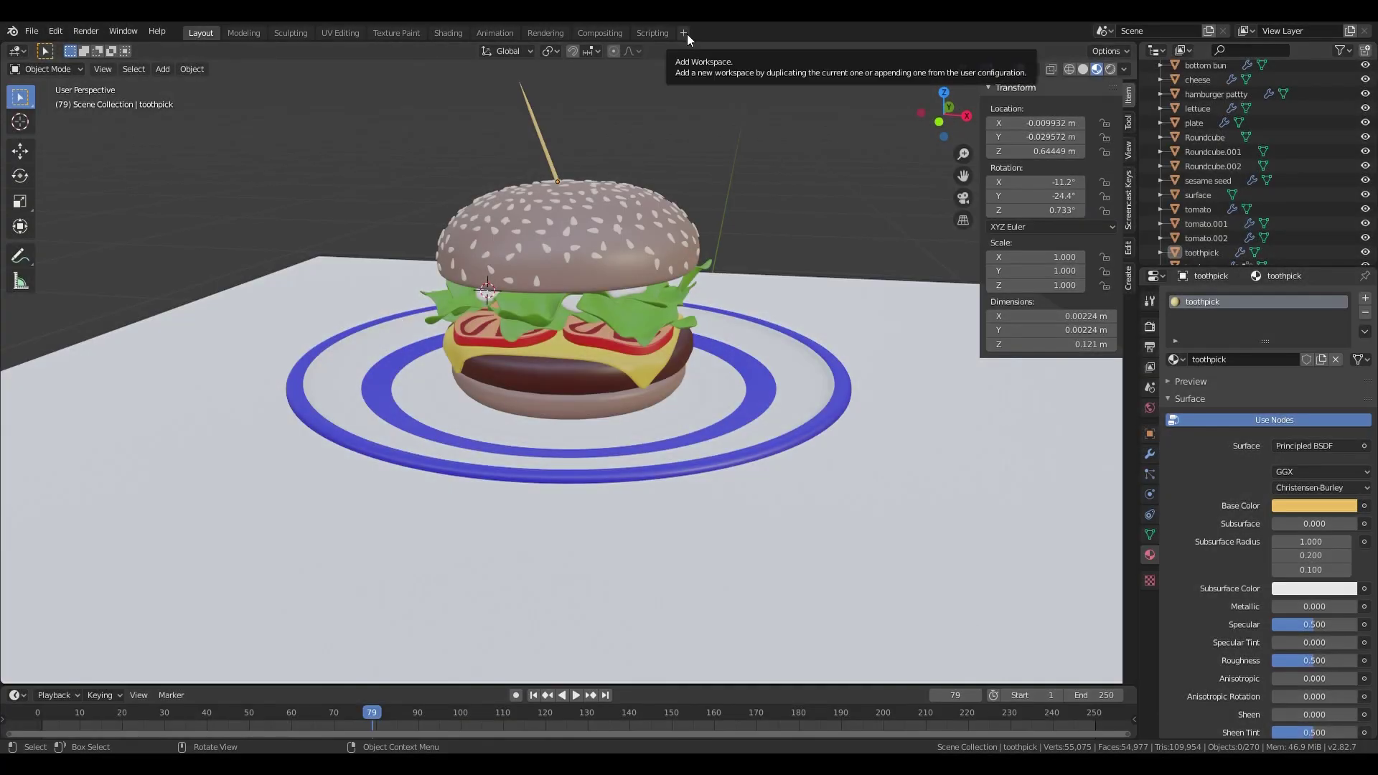
- Add a new workspace from the General Layout template and rename it "shader 2"
{"action": "left_click", "coordinate": [687, 33]}
{"action": "mouse_move", "coordinate": [682, 55]}
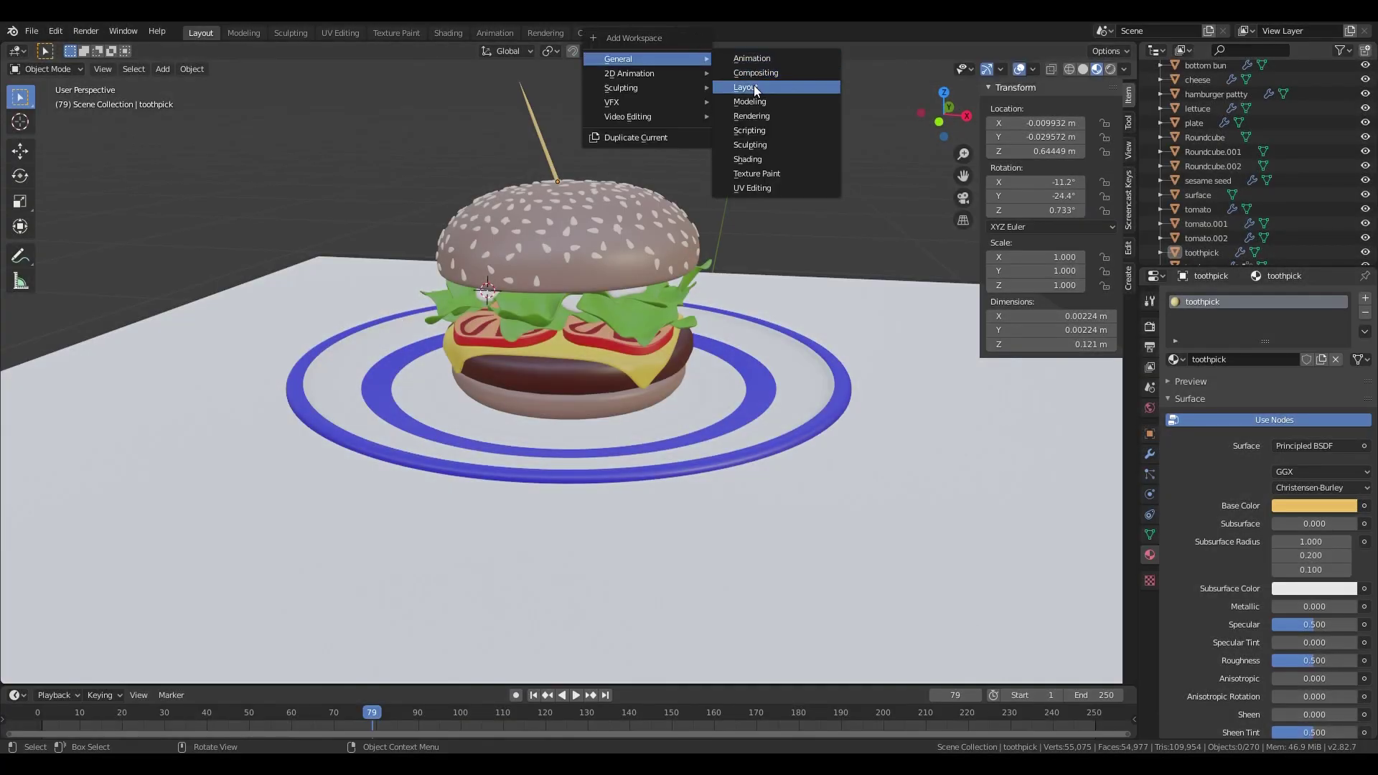
{"action": "left_click", "coordinate": [752, 93]}
{"action": "right_click", "coordinate": [704, 33]}
{"action": "double_click", "coordinate": [703, 33]}
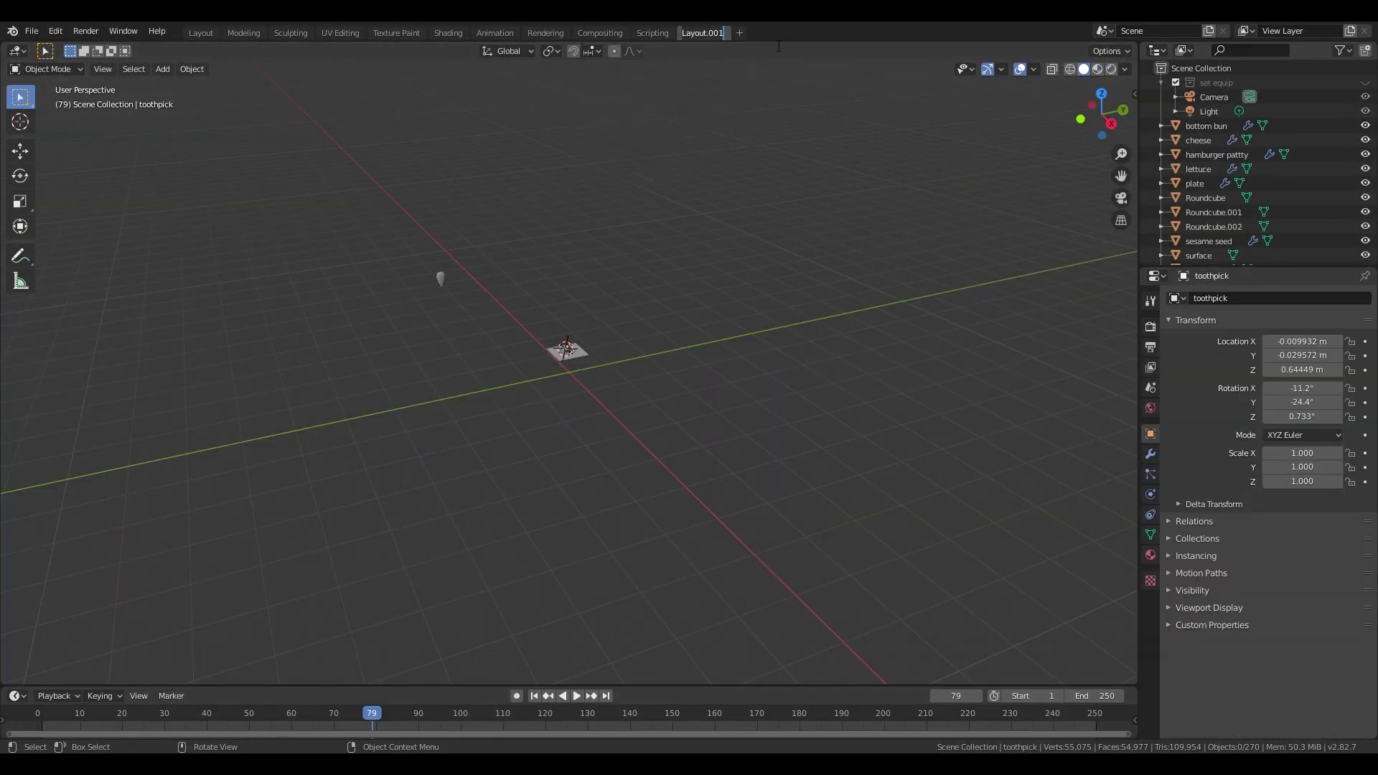
{"action": "right_click", "coordinate": [682, 46]}
{"action": "left_click", "coordinate": [678, 53]}
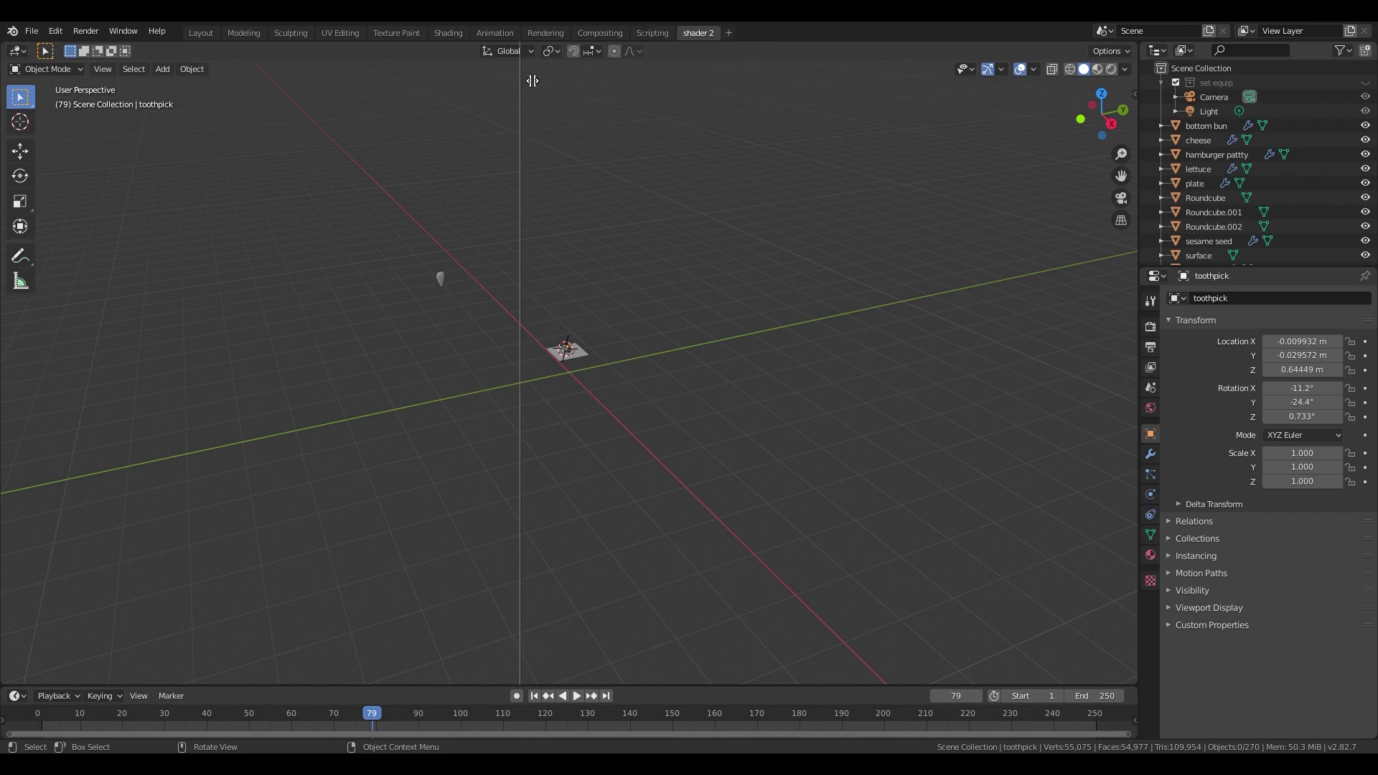
- Split the 3D viewport vertically into two areas and turn one of them into a Shader Editor
{"action": "left_click", "coordinate": [540, 122]}
{"action": "left_click", "coordinate": [557, 51]}
{"action": "left_click", "coordinate": [584, 151]}
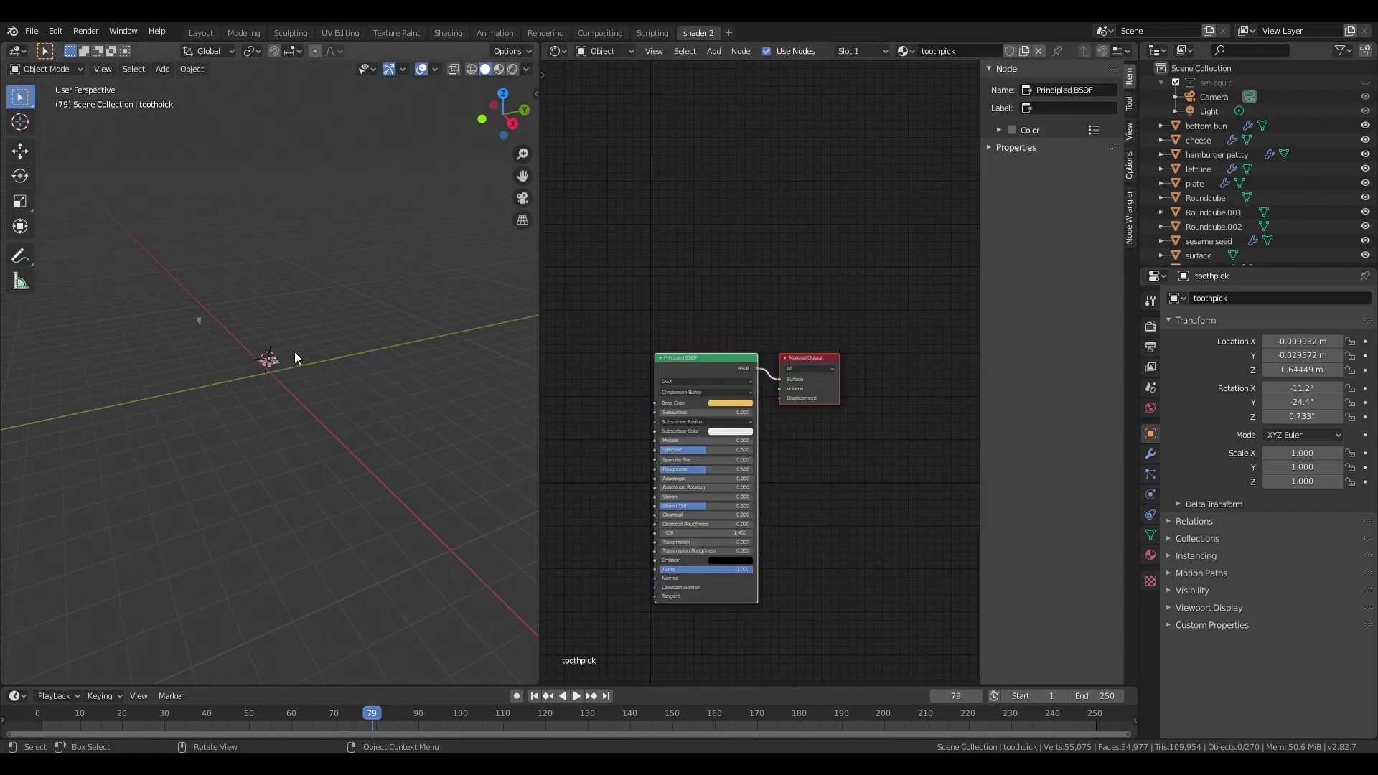
- Frame the burger in the 3D viewport and select the bottom bun to show its material nodes
{"action": "scroll", "coordinate": [273, 377], "scroll_direction": "up", "scroll_amount": 8}
{"action": "left_click", "coordinate": [273, 251]}
{"action": "key", "text": "KP_Decimal"}
{"action": "scroll", "coordinate": [287, 325], "scroll_direction": "down", "scroll_amount": 5}
{"action": "middle_click_drag", "start_coordinate": [289, 336], "coordinate": [295, 310]}
{"action": "left_click", "coordinate": [296, 398]}
- Hide the Shader Editor's sidebar and the 3D viewport's gizmos, toolbar and tool settings
{"action": "key", "text": "n"}
{"action": "left_click", "coordinate": [389, 69]}
{"action": "left_click", "coordinate": [102, 69]}
{"action": "left_click", "coordinate": [106, 87]}
{"action": "left_click", "coordinate": [103, 69]}
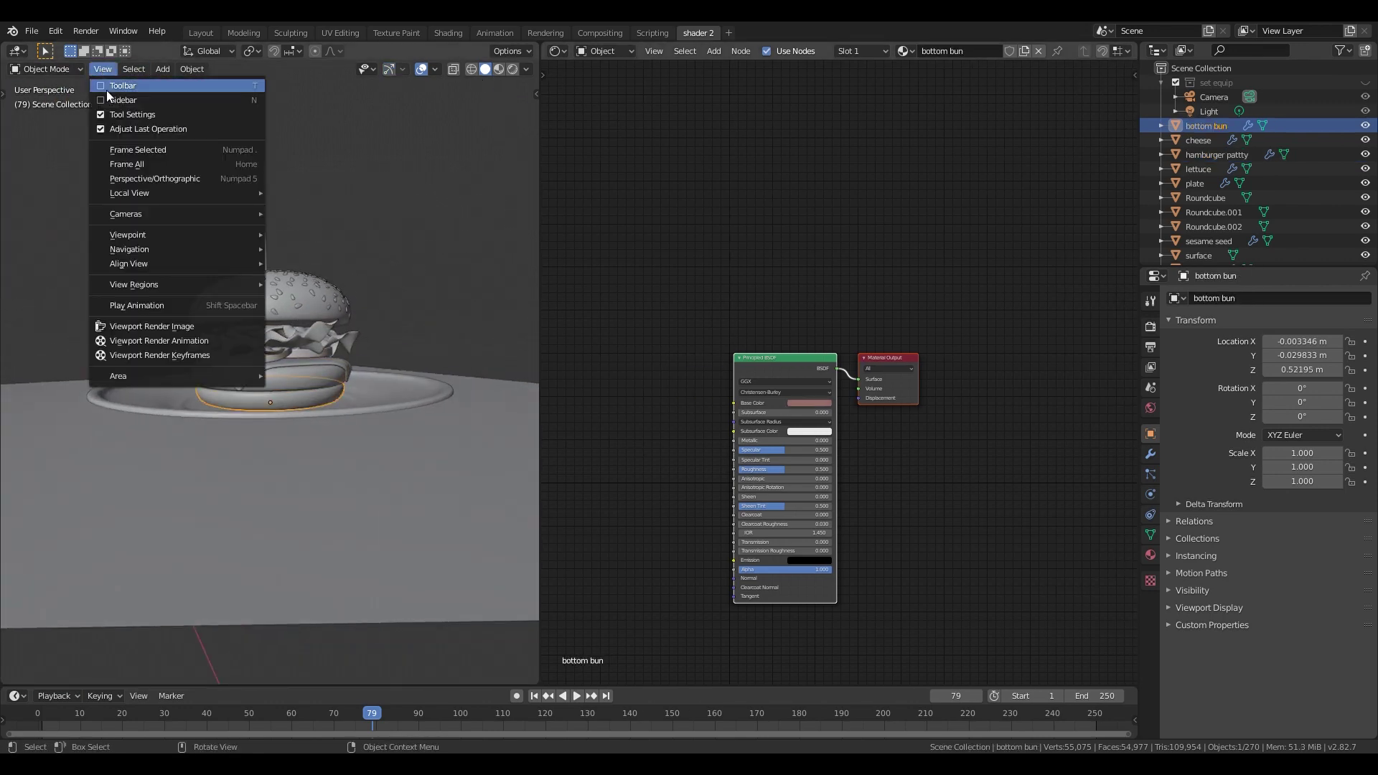
{"action": "left_click", "coordinate": [106, 115]}
- Move the bottom bun's Material Output node farther from the Principled BSDF, leaving room between them
{"action": "scroll", "coordinate": [367, 367], "scroll_direction": "up", "scroll_amount": 3}
{"action": "middle_click_drag", "start_coordinate": [710, 463], "coordinate": [620, 260]}
{"action": "left_click_drag", "start_coordinate": [809, 156], "coordinate": [1109, 293]}
{"action": "key", "text": "ctrl+z"}
{"action": "key", "text": "Home"}
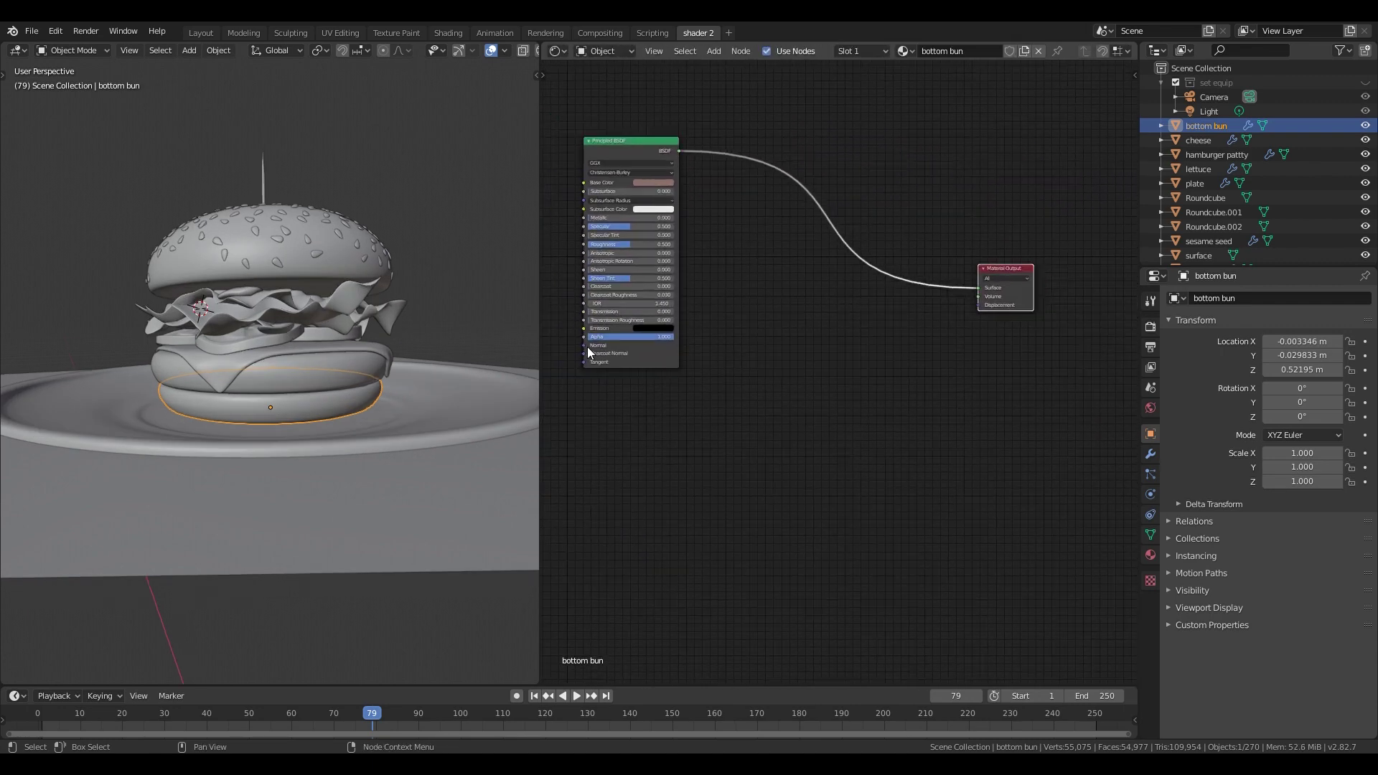
{"action": "mouse_move", "coordinate": [846, 356]}
{"action": "middle_mouse_down"}
{"action": "mouse_move", "coordinate": [827, 354]}
{"action": "mouse_move", "coordinate": [839, 353]}
{"action": "middle_mouse_up"}
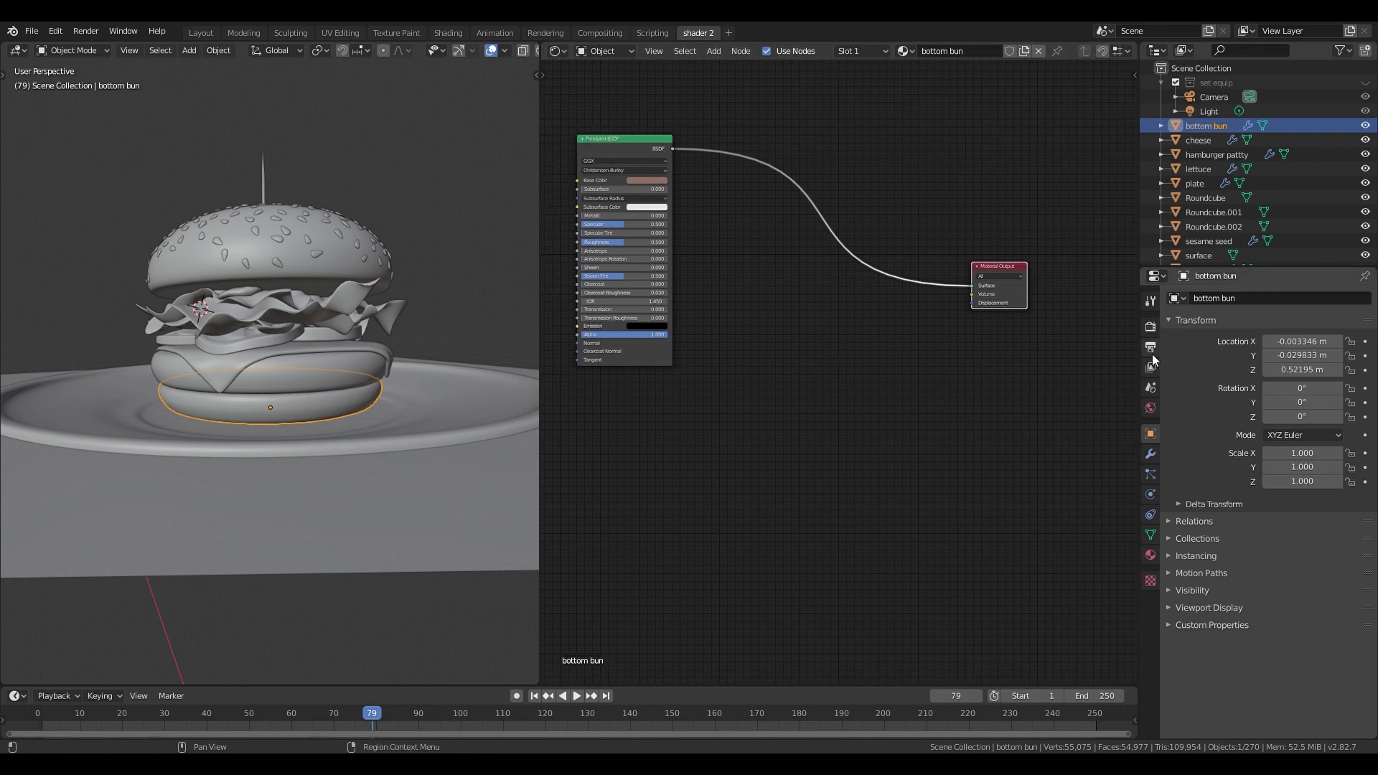
- Set the render engine to Cycles with the Experimental feature set and open the bottom bun's modifier settings
{"action": "left_click", "coordinate": [1150, 327]}
{"action": "left_click", "coordinate": [1288, 299]}
{"action": "left_click", "coordinate": [1292, 347]}
{"action": "left_click", "coordinate": [1294, 317]}
{"action": "left_click", "coordinate": [1294, 348]}
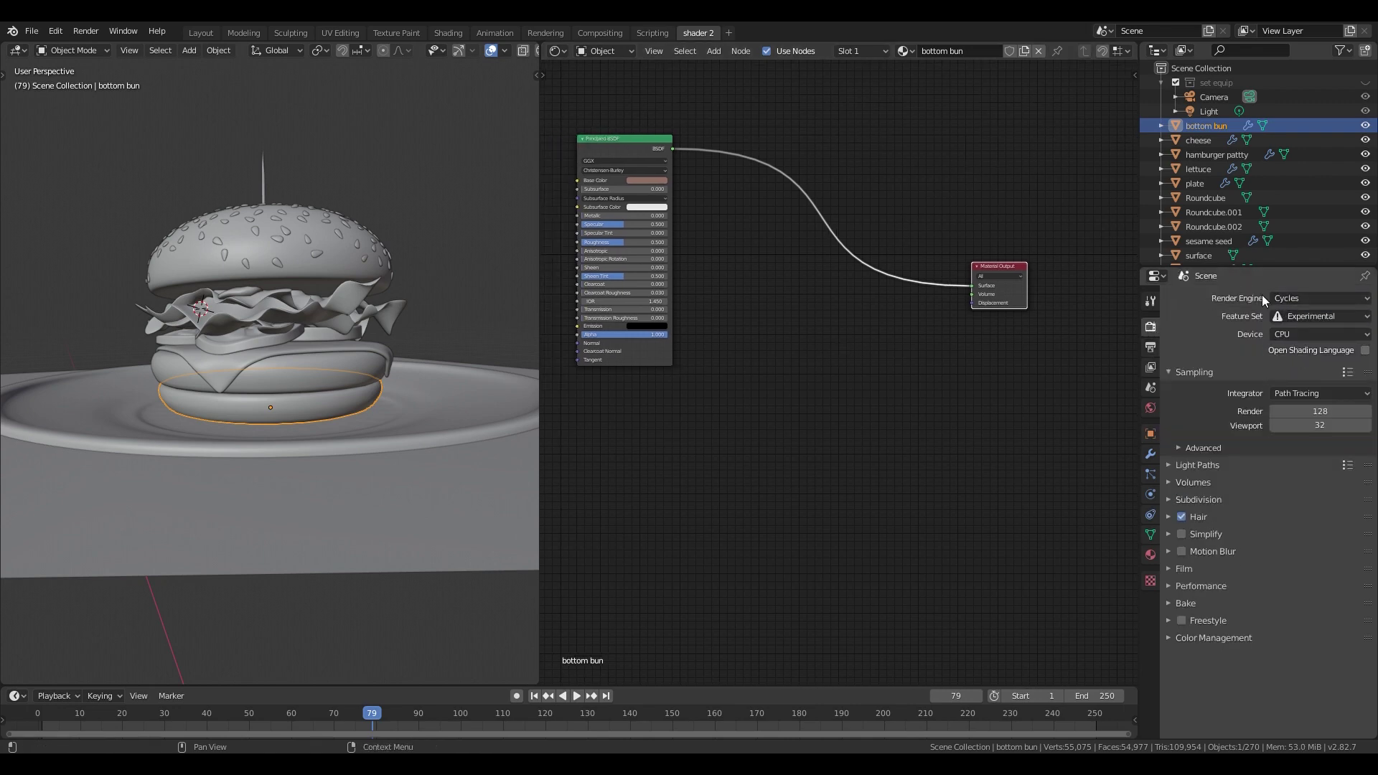
{"action": "left_click", "coordinate": [1149, 455]}
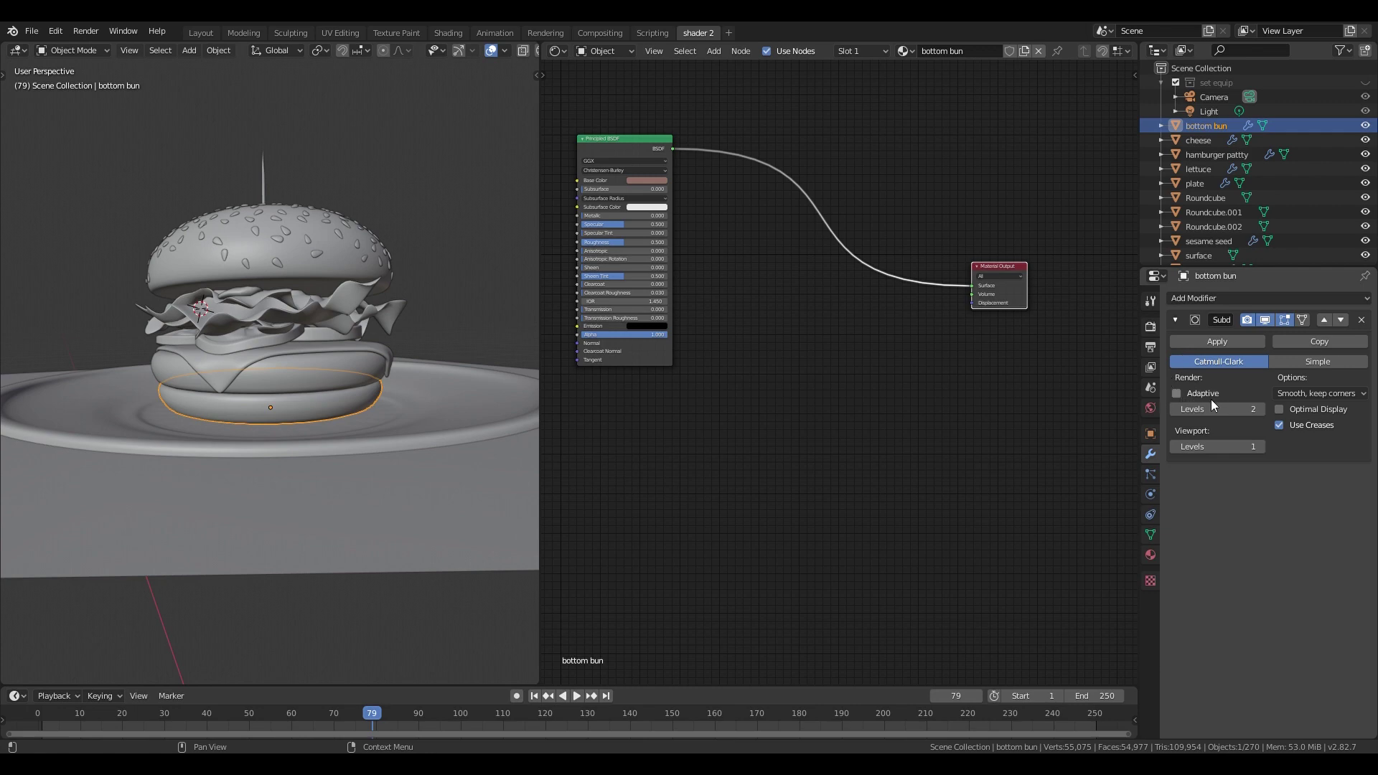
- Enable adaptive subdivision on the bottom bun and set its material's displacement method to Displacement and Bump
{"action": "left_click", "coordinate": [1177, 393]}
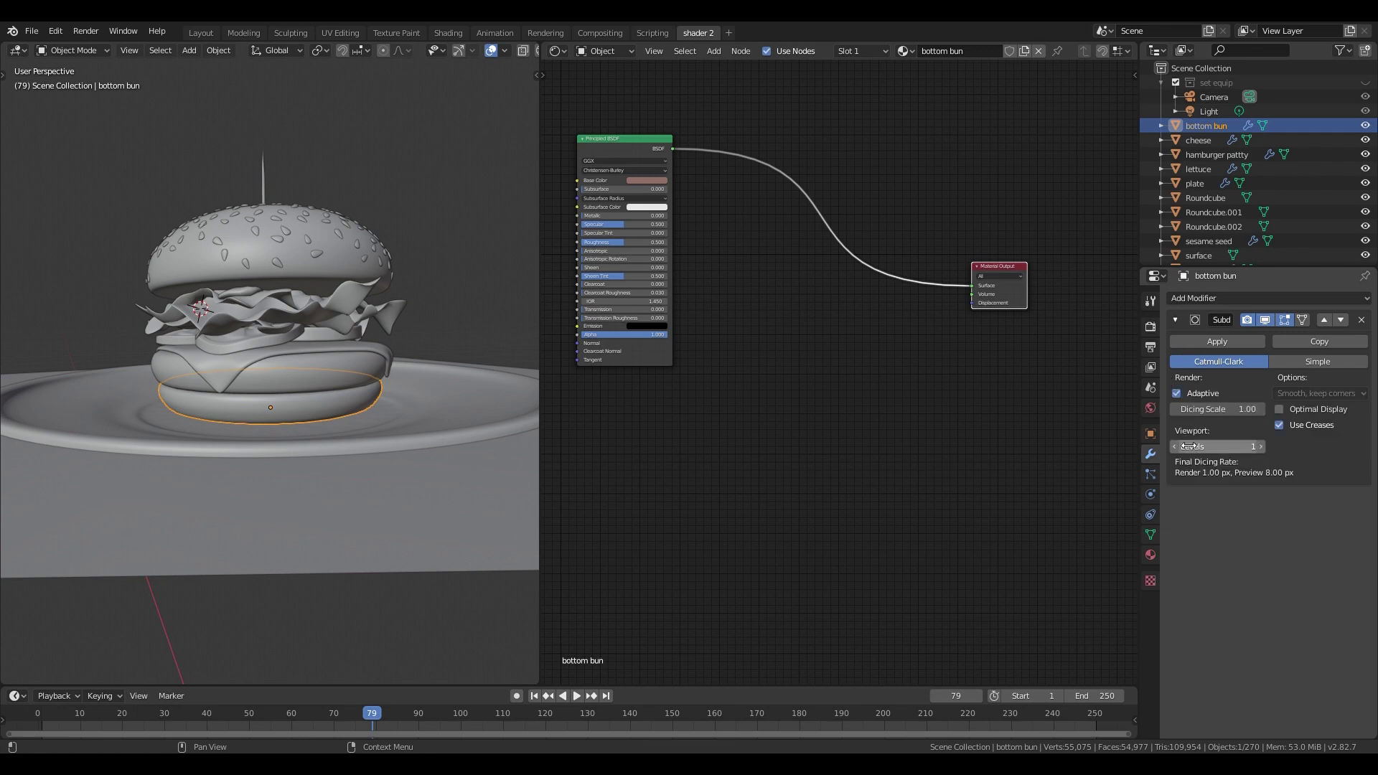
{"action": "left_click", "coordinate": [1149, 555]}
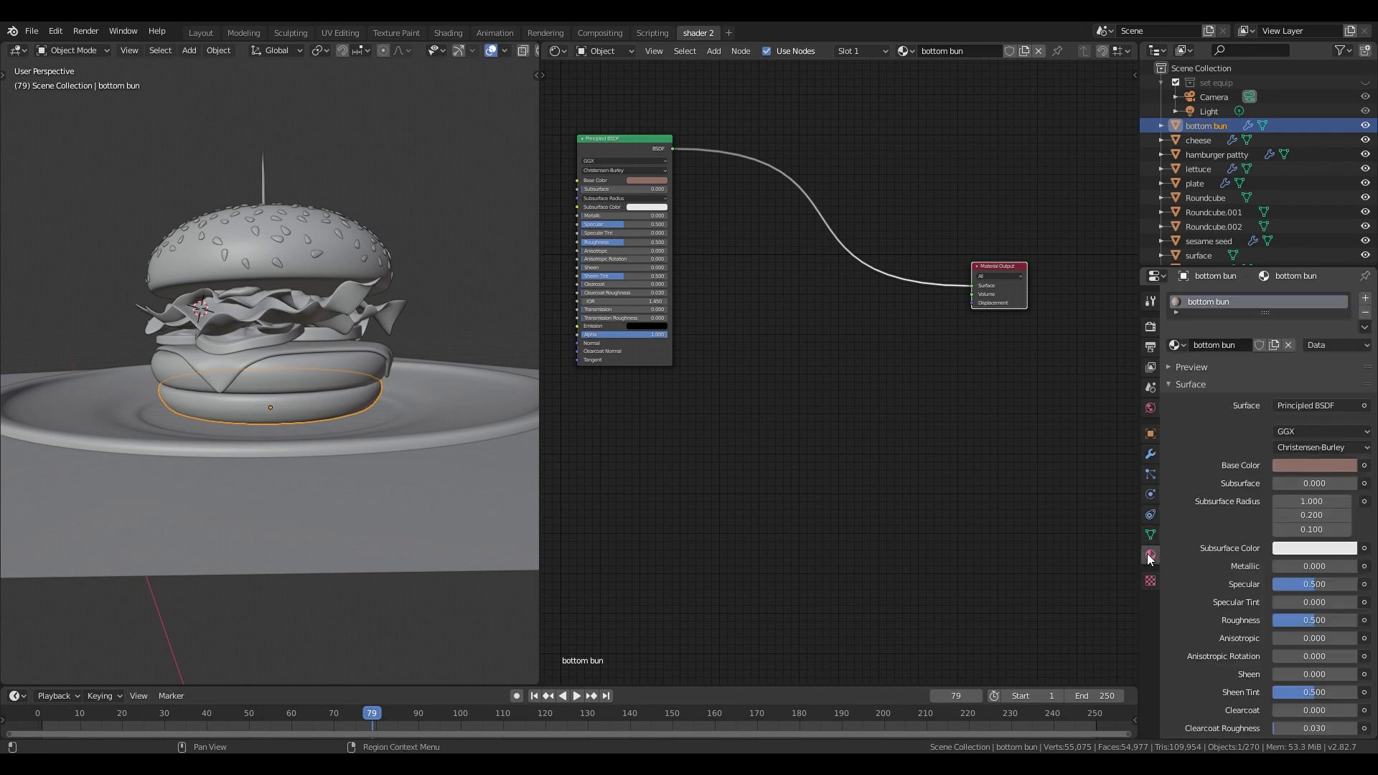
{"action": "scroll", "coordinate": [1270, 438], "scroll_direction": "down", "scroll_amount": 8}
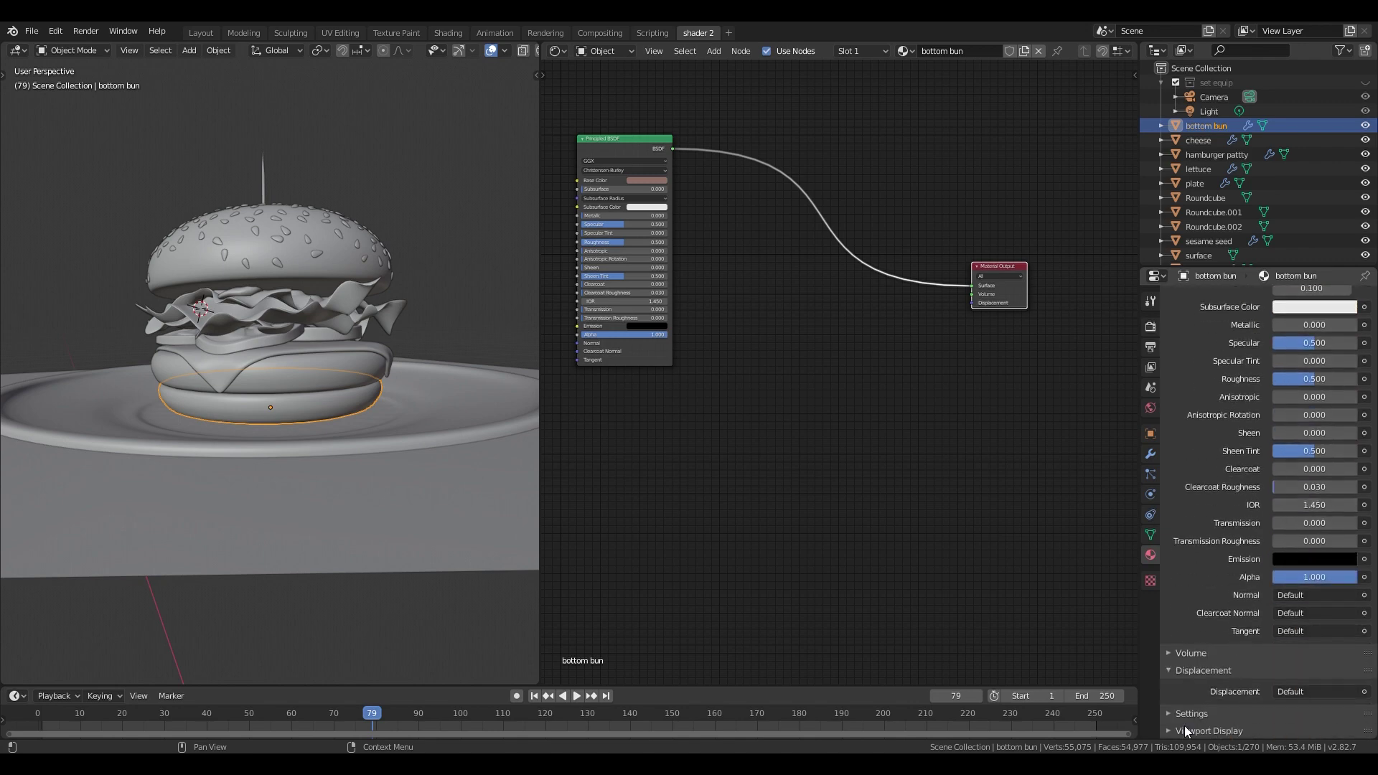
{"action": "left_click", "coordinate": [1194, 714]}
{"action": "scroll", "coordinate": [1198, 716], "scroll_direction": "down", "scroll_amount": 4}
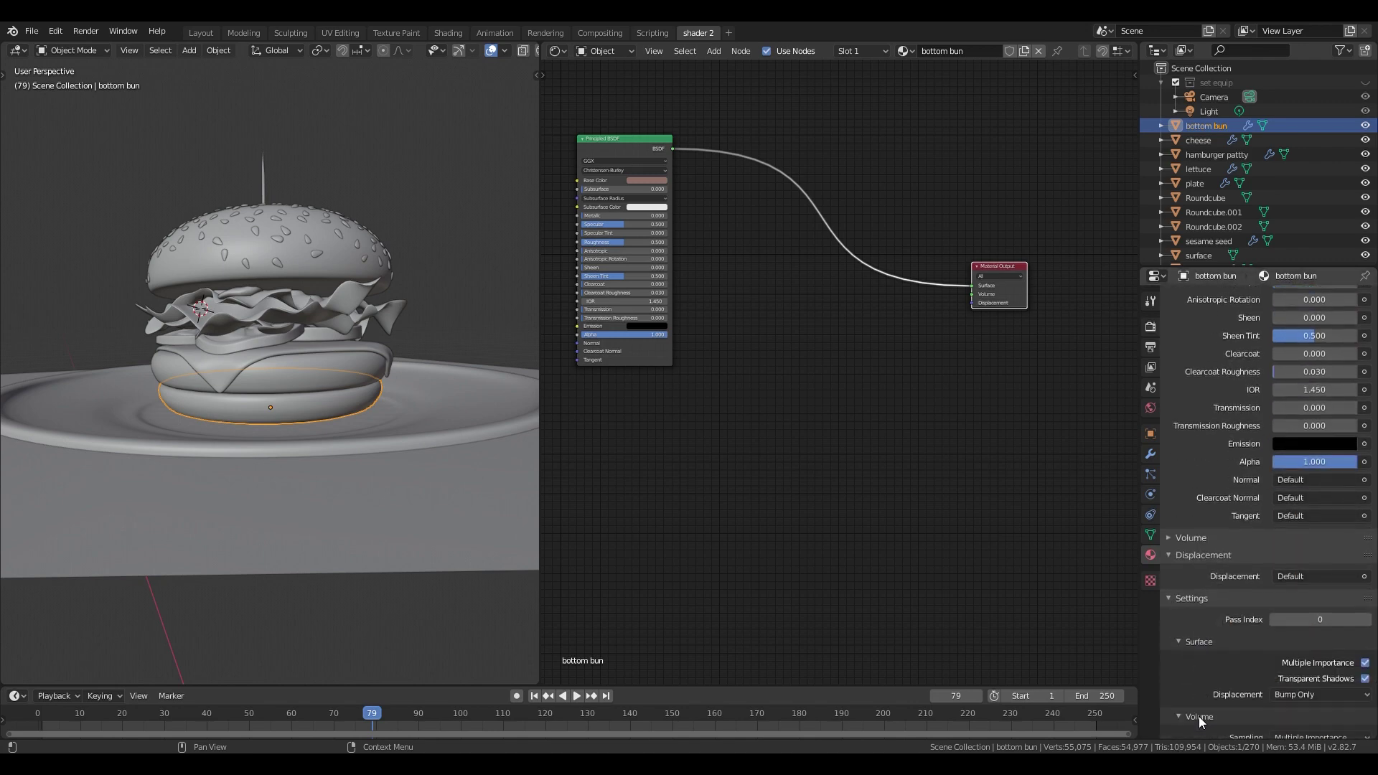
{"action": "left_click", "coordinate": [1300, 694]}
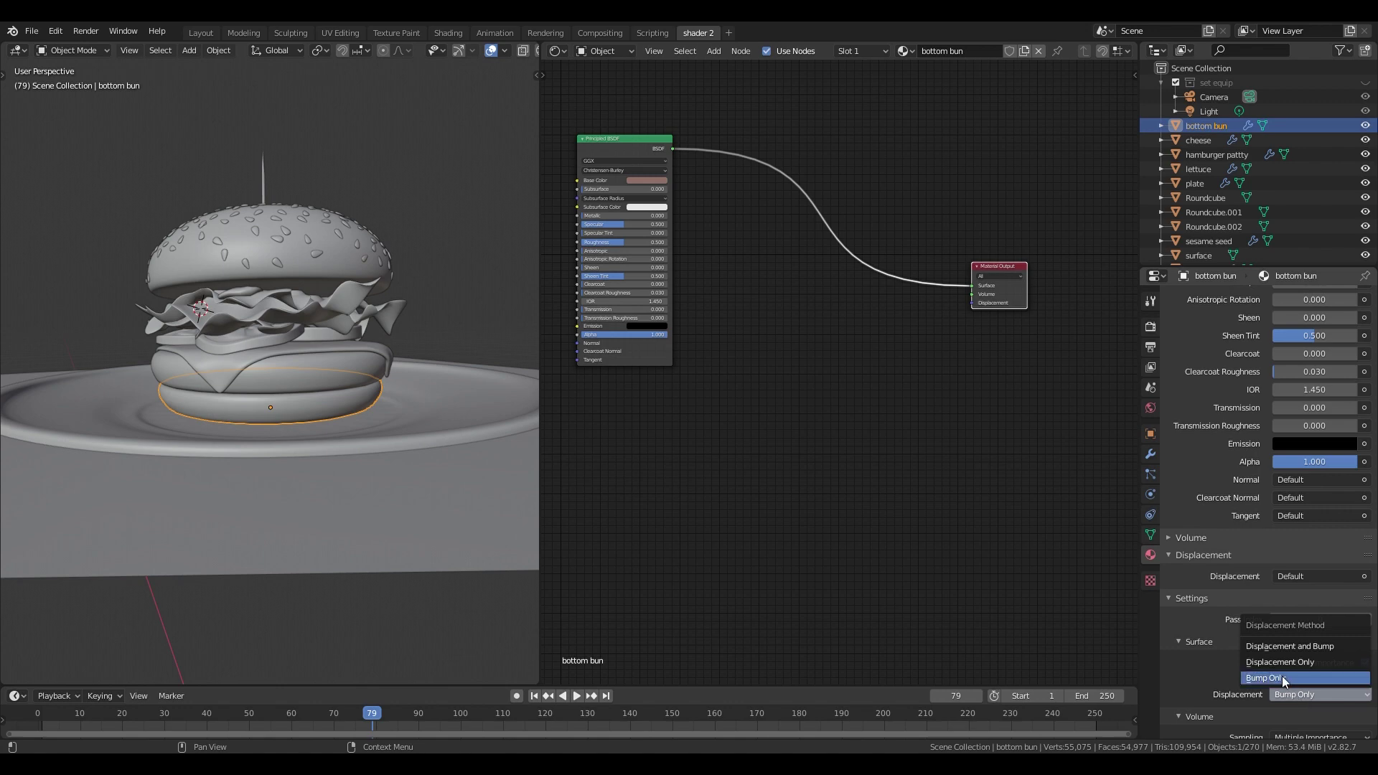
{"action": "left_click", "coordinate": [1294, 648]}
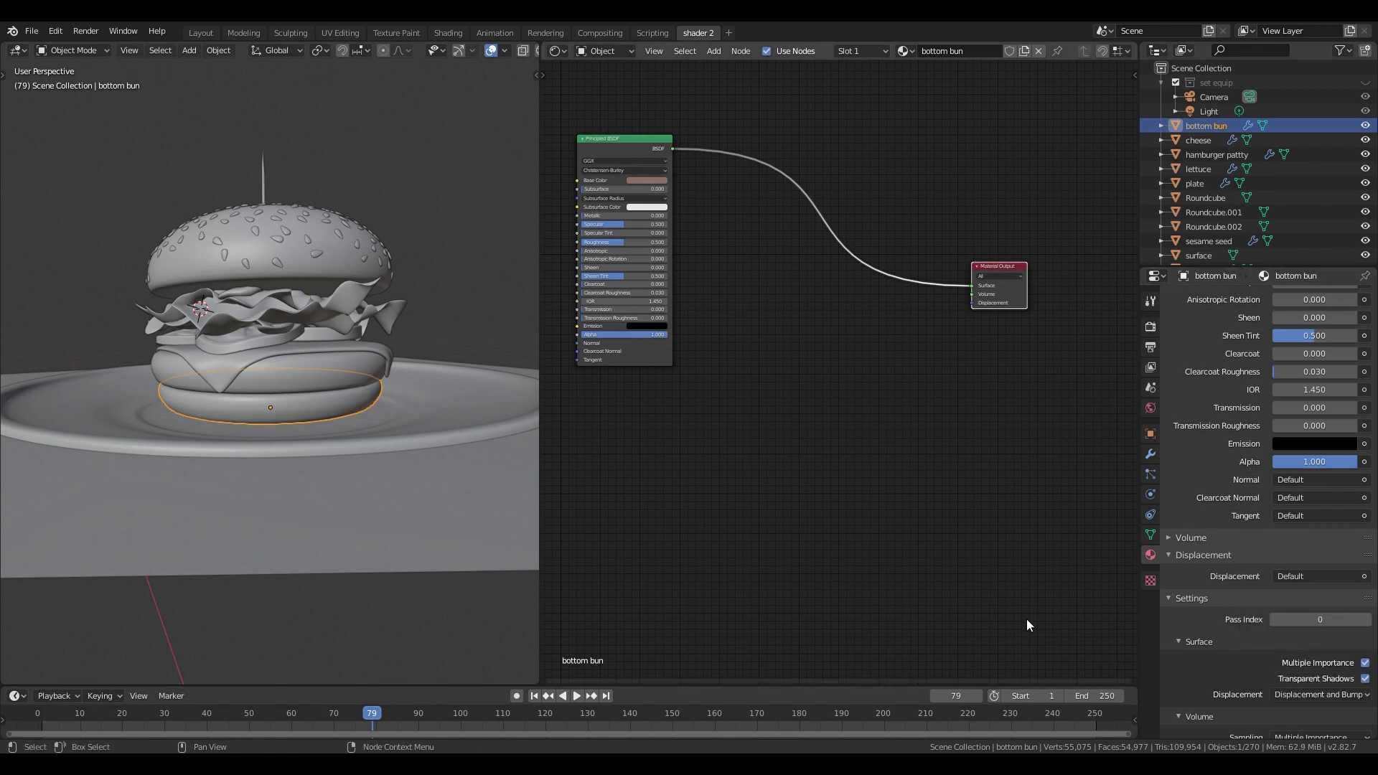
- Widen the 3D viewport and switch it to Material Preview shading
{"action": "left_click_drag", "start_coordinate": [548, 118], "coordinate": [611, 113]}
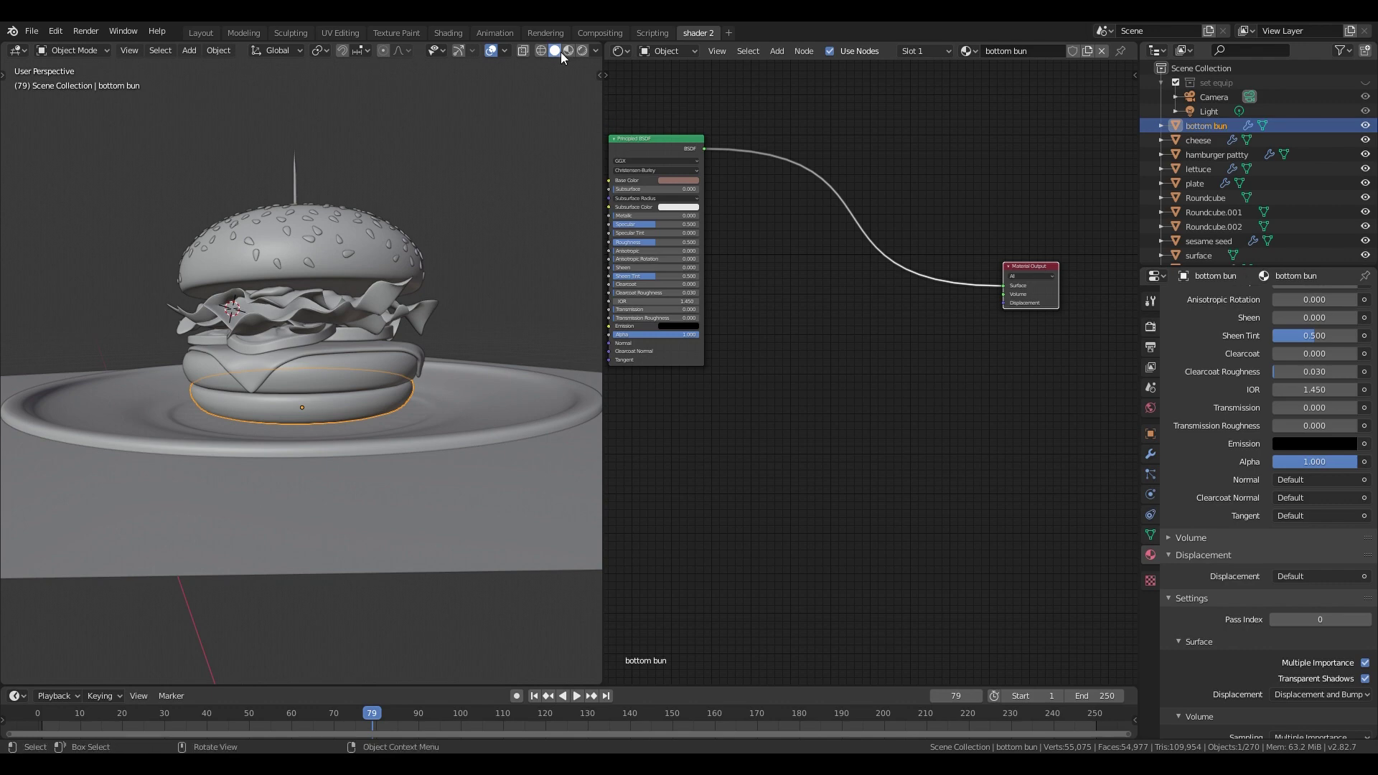
{"action": "left_click", "coordinate": [568, 51]}
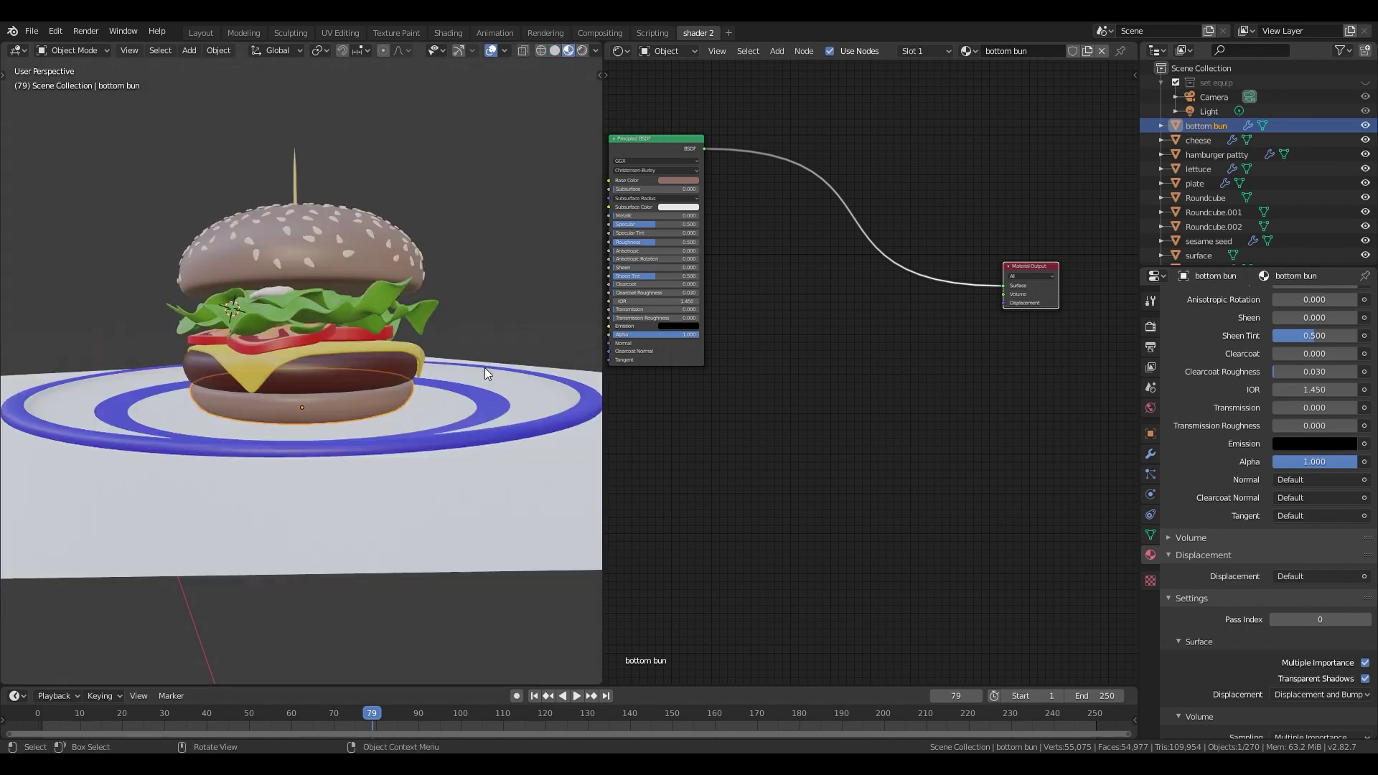
- Add a Voronoi Texture below the Principled BSDF, with Texture Coordinate and Mapping nodes attached to it
{"action": "middle_click_drag", "start_coordinate": [882, 378], "coordinate": [785, 419]}
{"action": "key", "text": "shift+a"}
{"action": "mouse_move", "coordinate": [765, 486]}
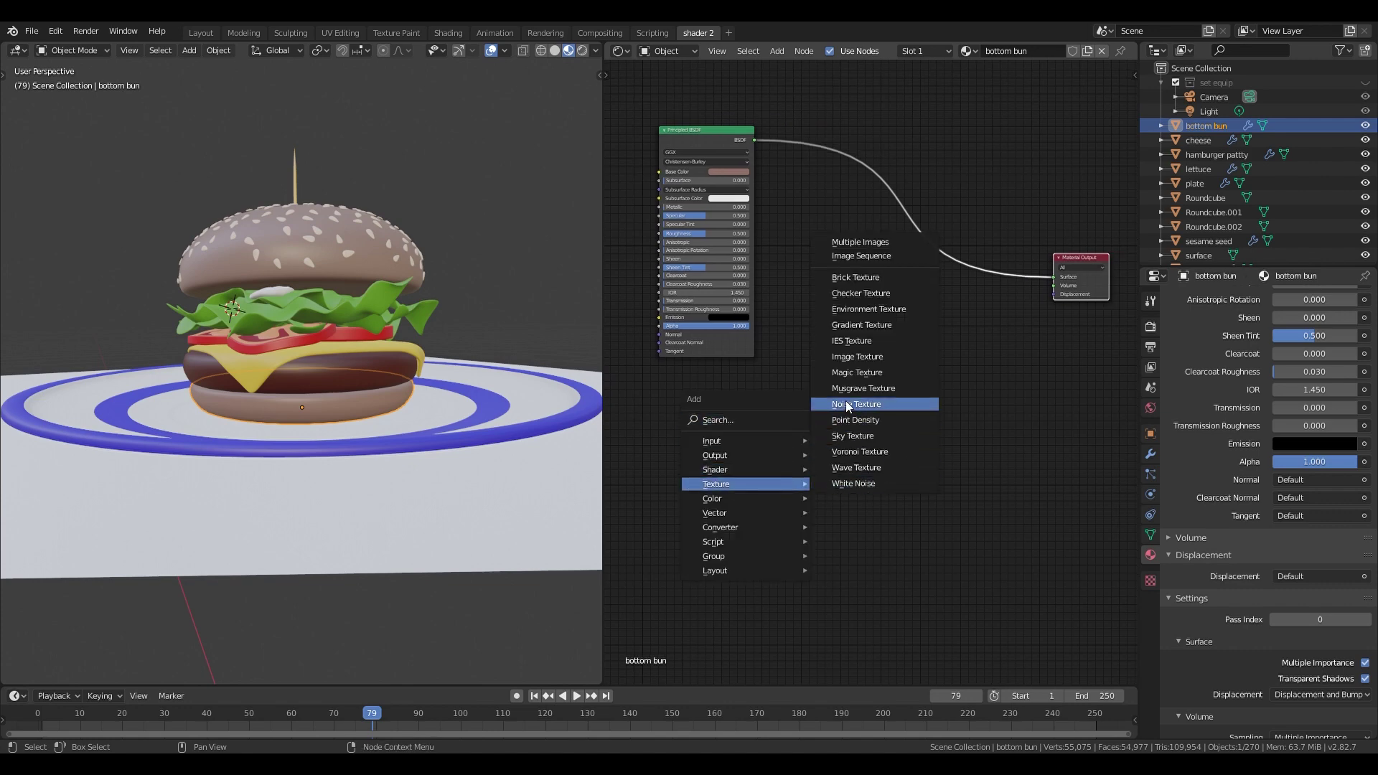
{"action": "left_click", "coordinate": [859, 451]}
{"action": "left_click", "coordinate": [795, 435]}
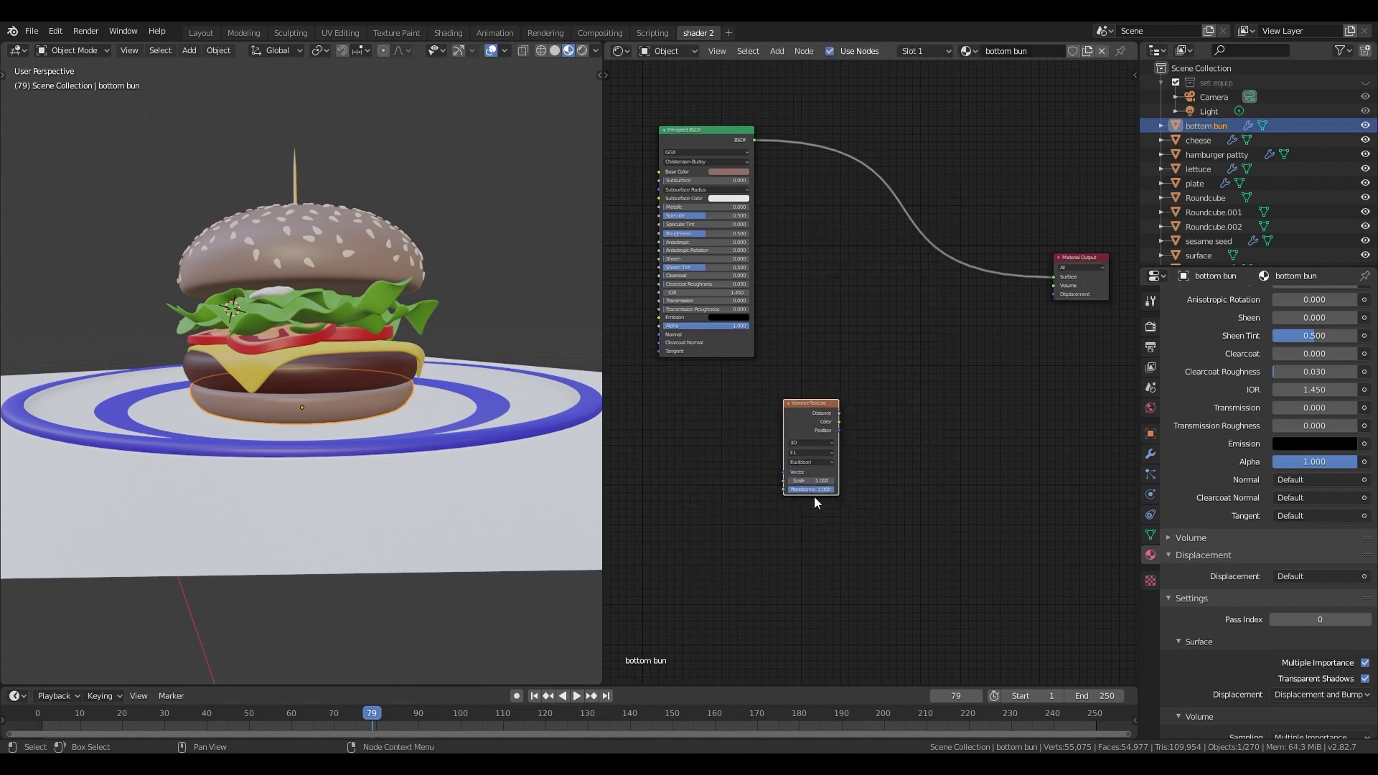
{"action": "key", "text": "ctrl+t"}
{"action": "middle_click_drag", "start_coordinate": [901, 446], "coordinate": [917, 445]}
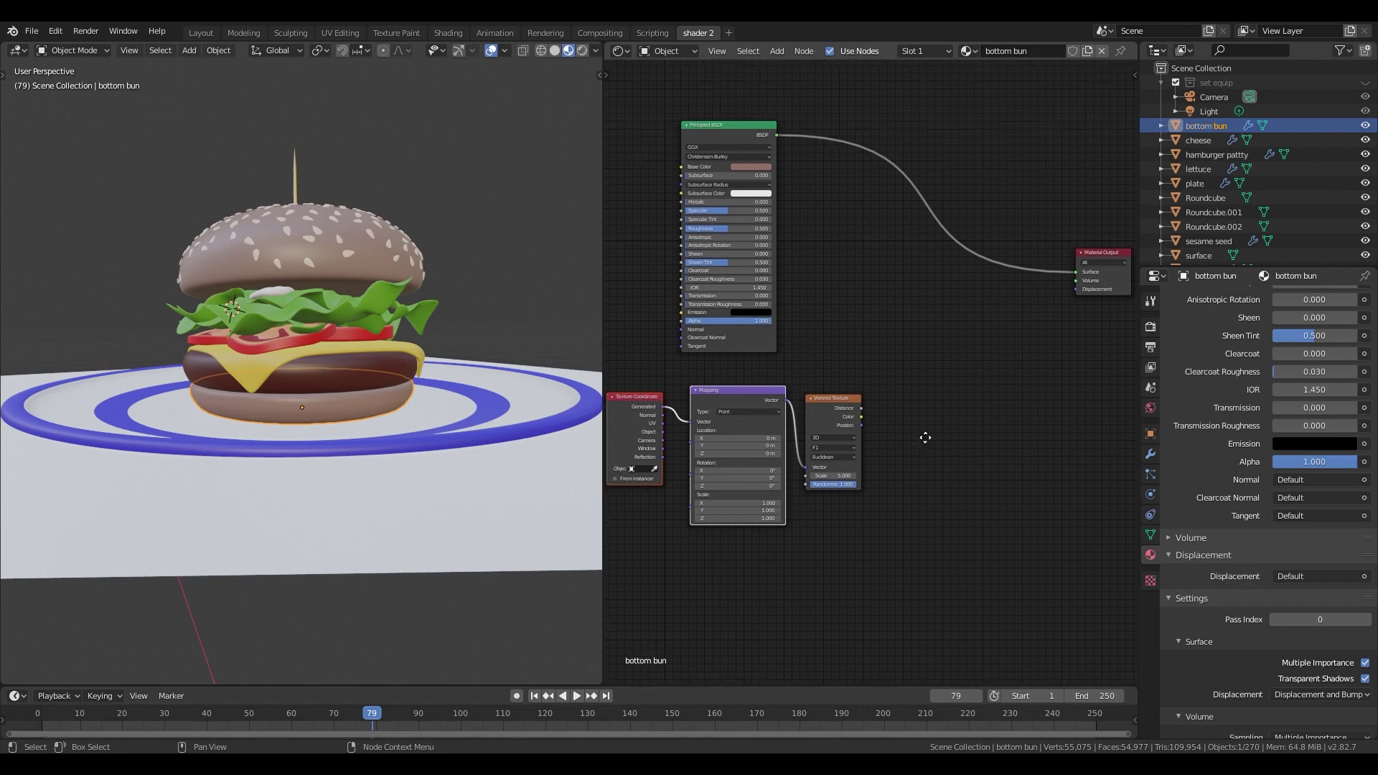
{"action": "scroll", "coordinate": [926, 448], "scroll_direction": "up", "scroll_amount": 2}
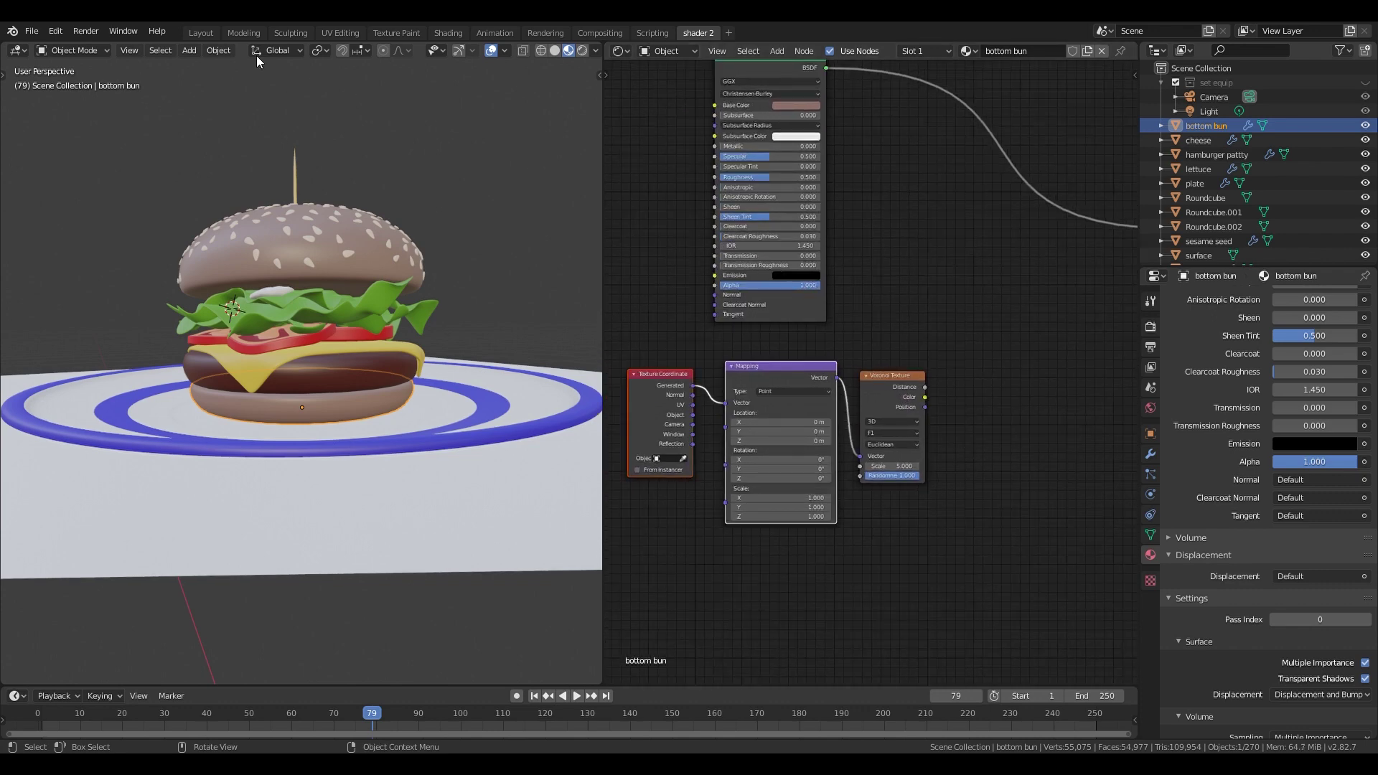
- Look up the Node Wrangler add-on in the preferences by searching for "node", and restore the 3D viewport
{"action": "left_click", "coordinate": [18, 50]}
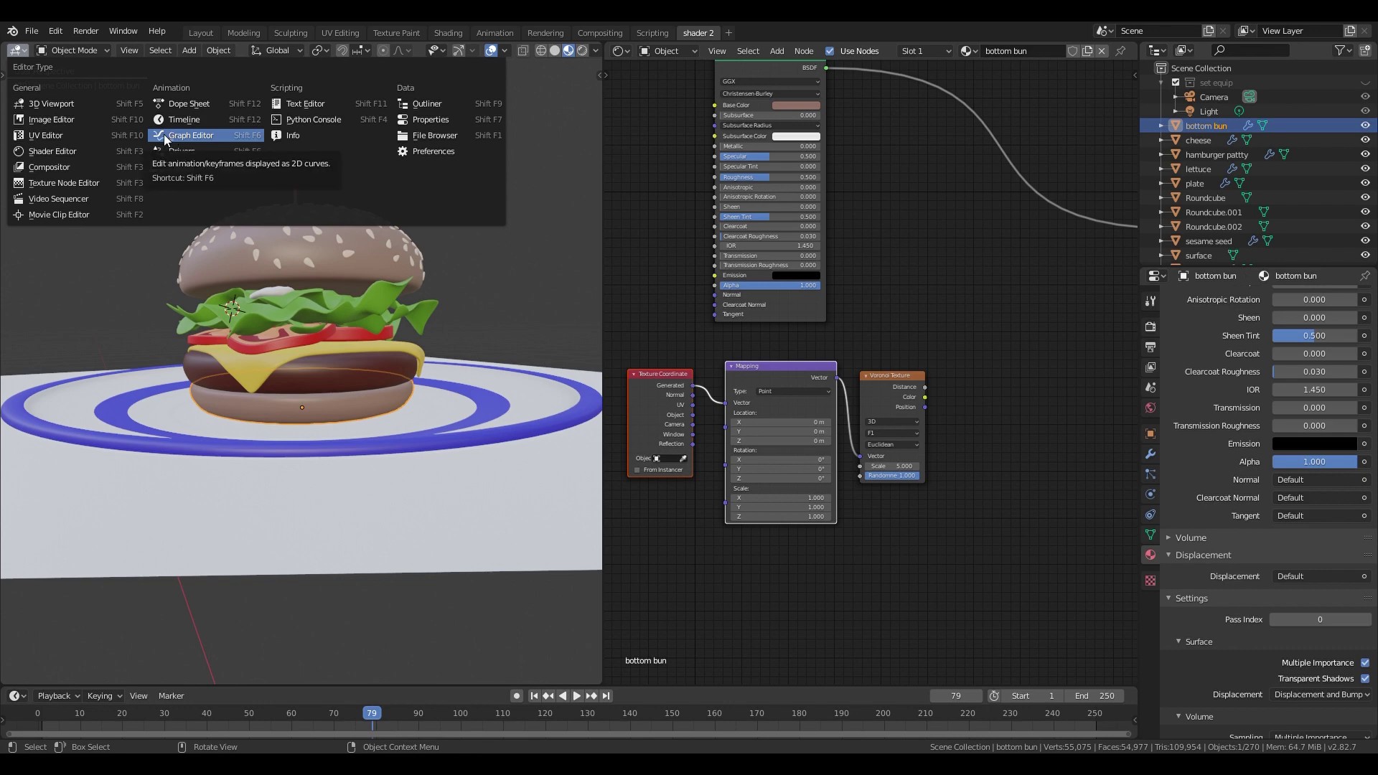
{"action": "left_click", "coordinate": [405, 151]}
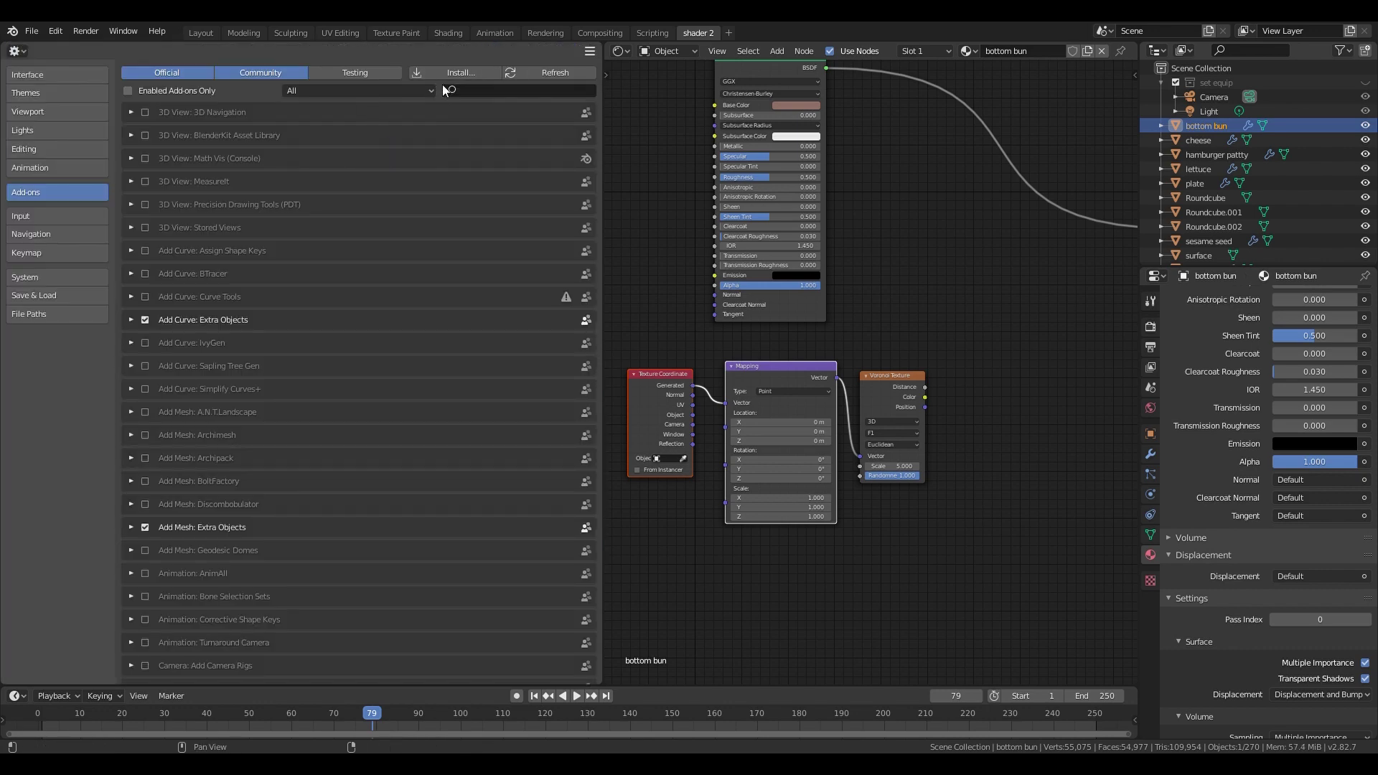
{"action": "type", "text": "node"}
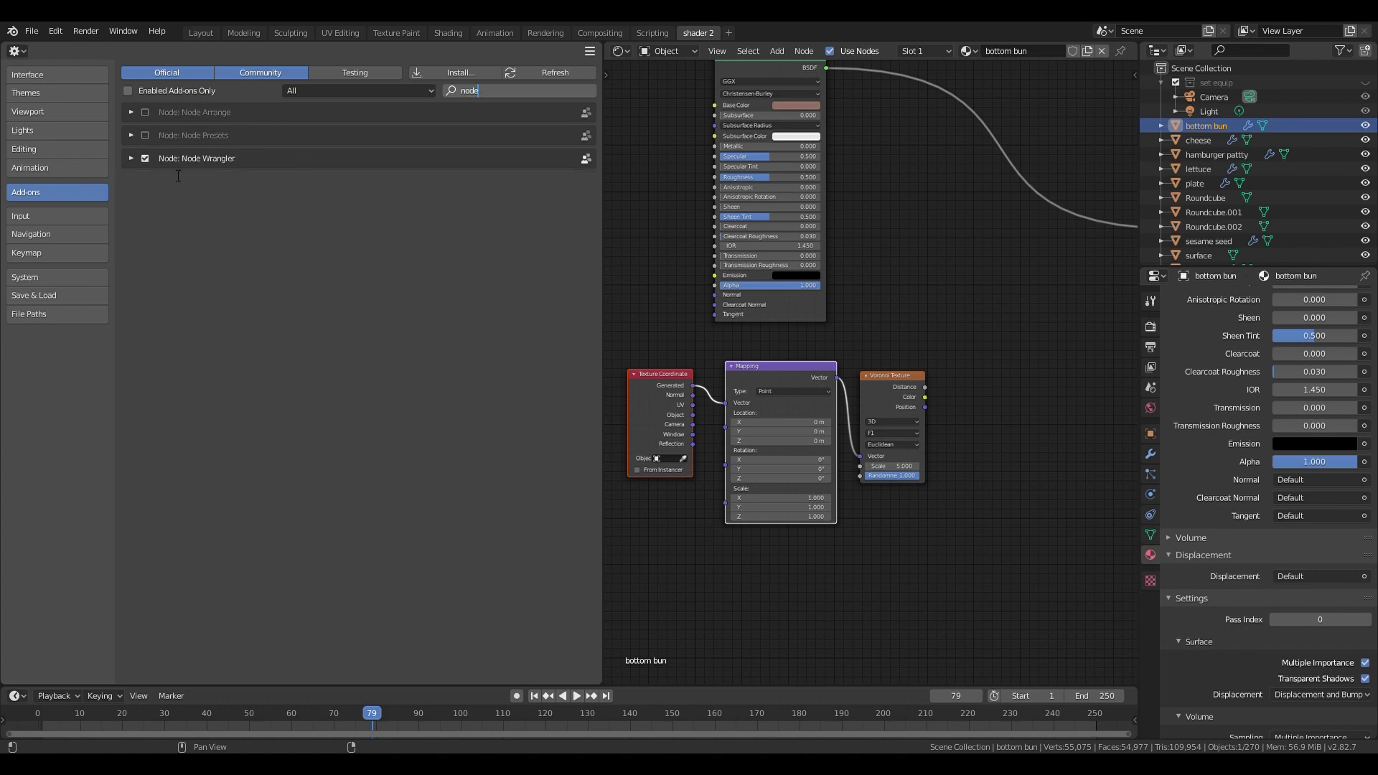
{"action": "key", "text": "BackSpace"}
{"action": "key", "text": "BackSpace"}
{"action": "key", "text": "BackSpace"}
{"action": "key", "text": "BackSpace"}
{"action": "left_click", "coordinate": [17, 50]}
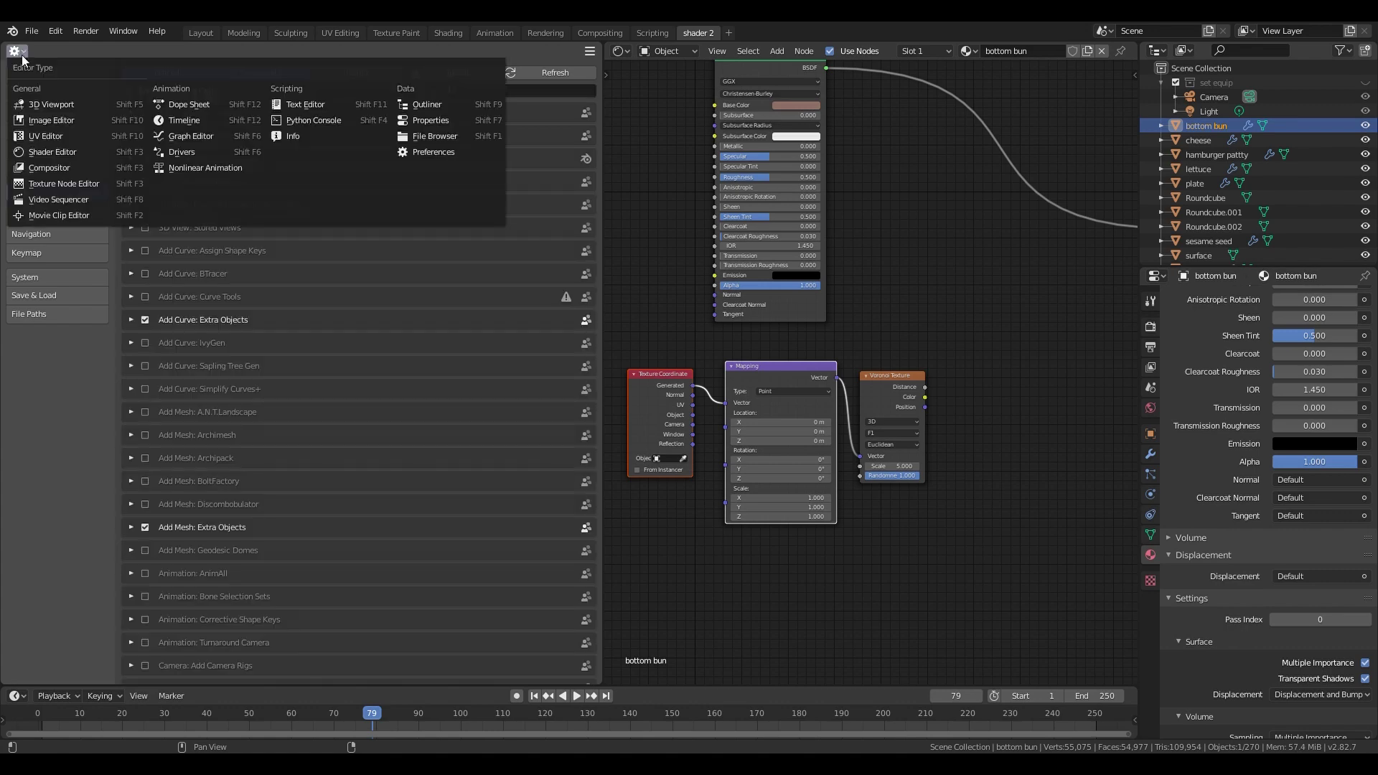
{"action": "left_click", "coordinate": [43, 101]}
- Add a ColorRamp fed by the Voronoi Texture's Distance output and preview it on the bottom bun
{"action": "key", "text": "shift+a"}
{"action": "mouse_move", "coordinate": [997, 458]}
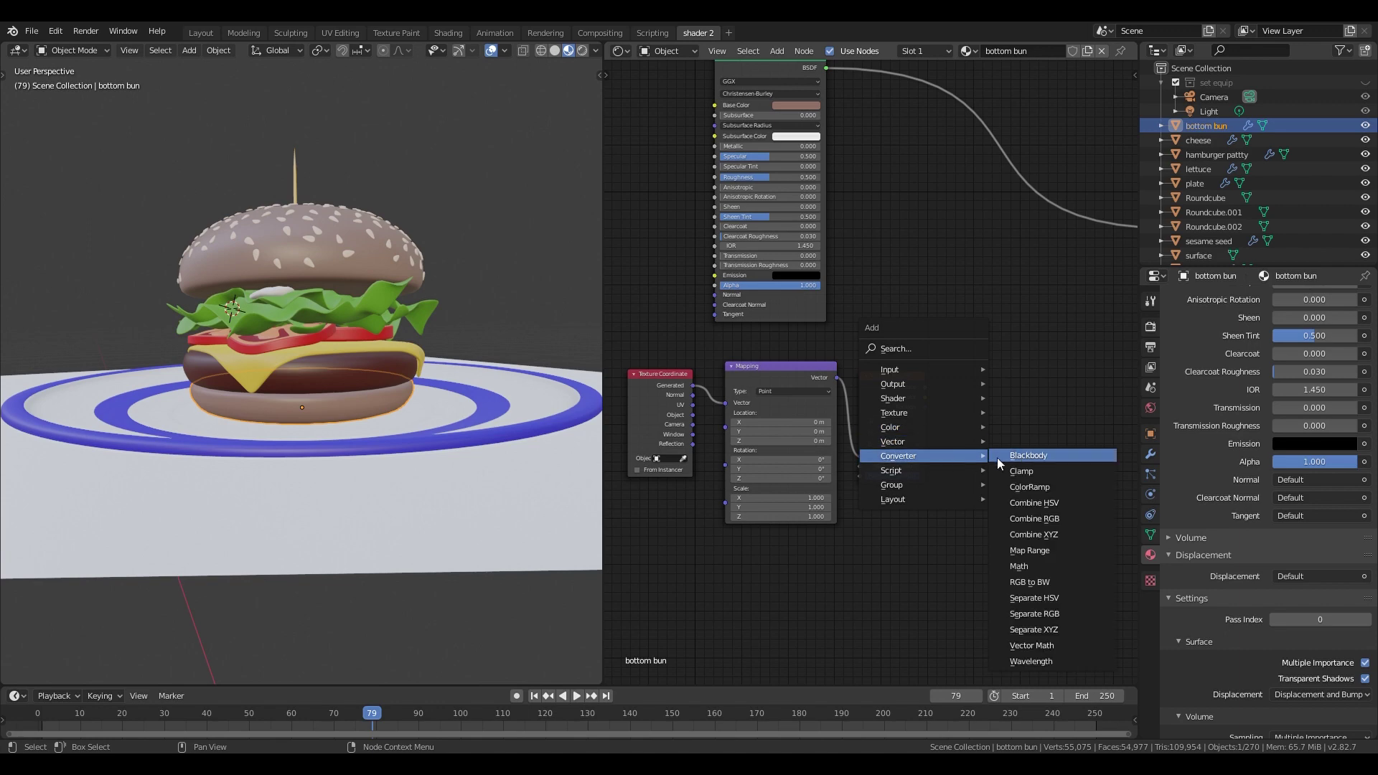
{"action": "left_click", "coordinate": [1077, 488]}
{"action": "left_click", "coordinate": [949, 346]}
{"action": "left_click_drag", "start_coordinate": [925, 397], "coordinate": [943, 440]}
{"action": "left_click", "coordinate": [987, 363], "text": "ctrl+shift"}
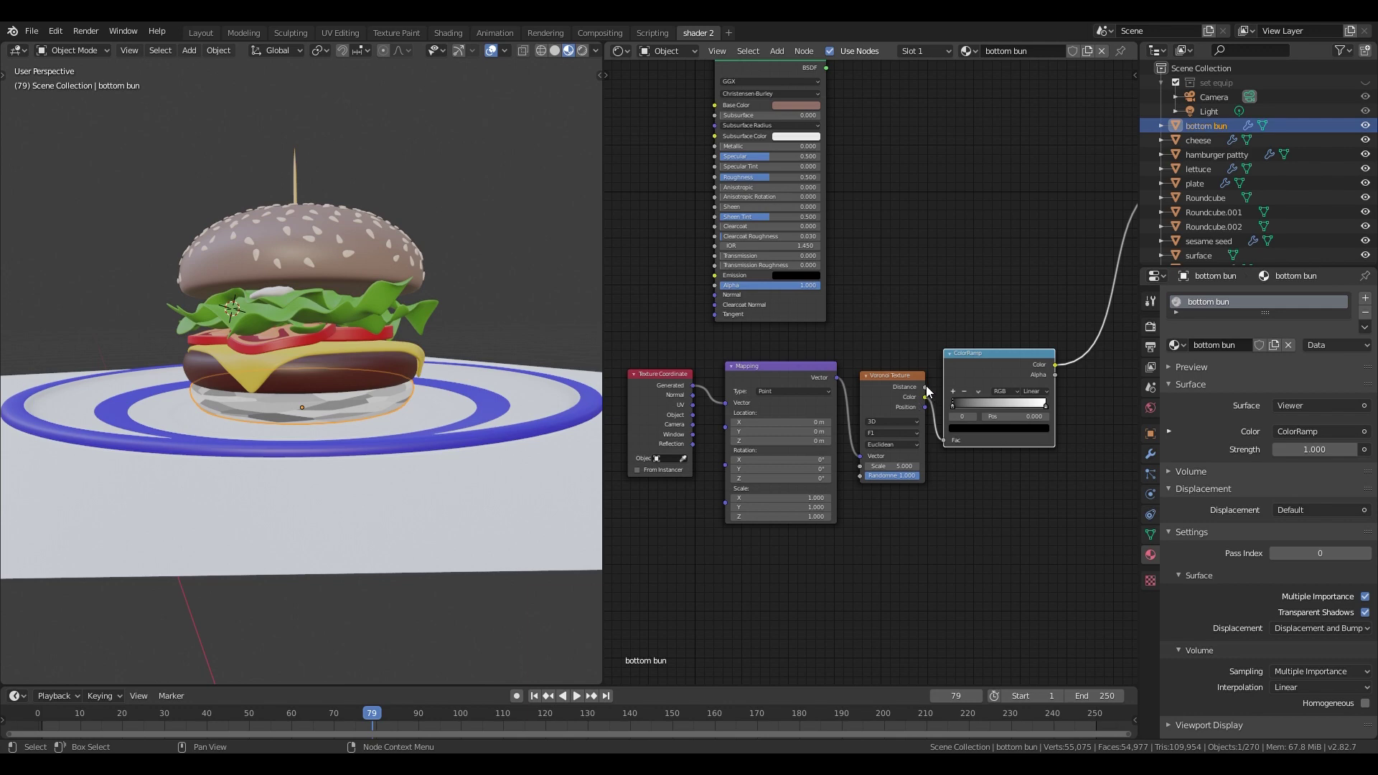
{"action": "scroll", "coordinate": [980, 413], "scroll_direction": "up", "scroll_amount": 1}
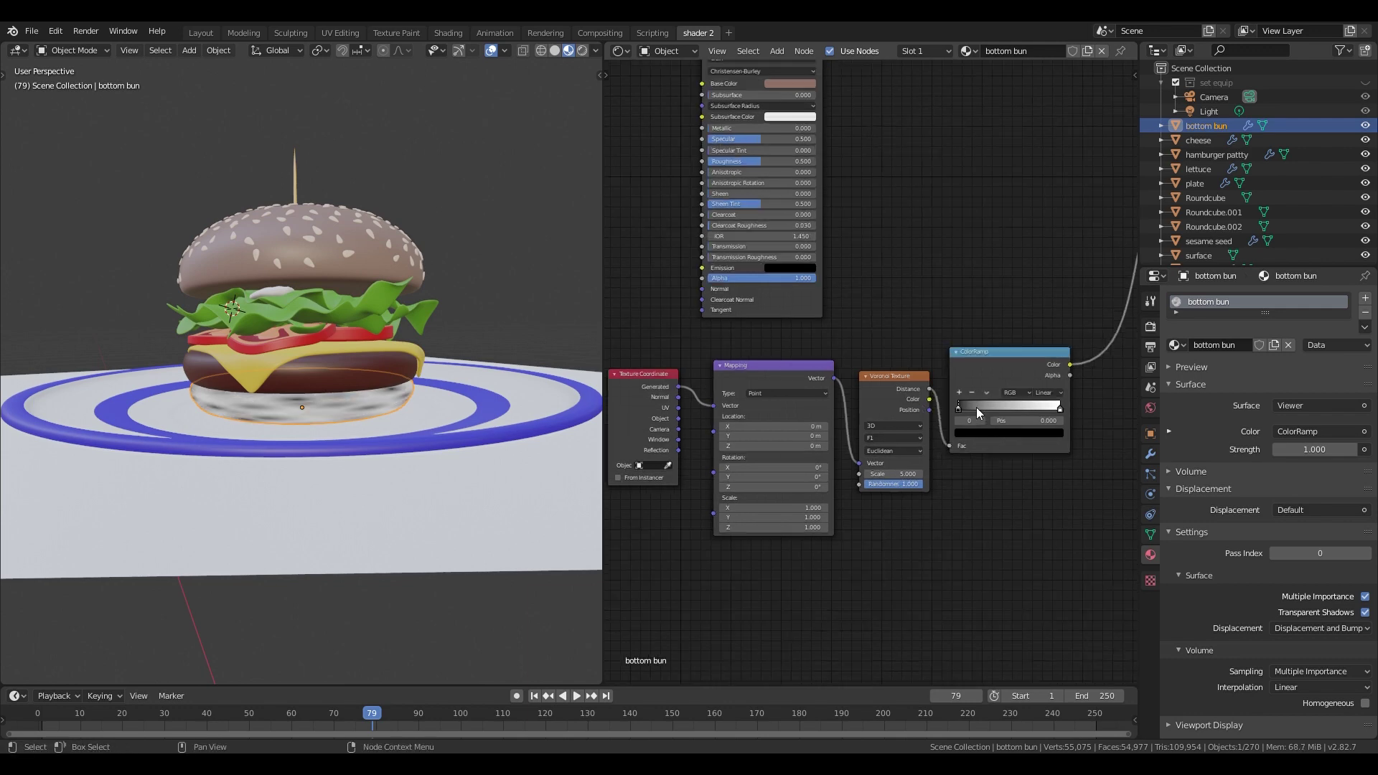
- Bring the ColorRamp's stops closer together with white at 0.732, and set the Mapping scale to 5 on all axes
{"action": "left_click_drag", "start_coordinate": [970, 399], "coordinate": [1053, 406]}
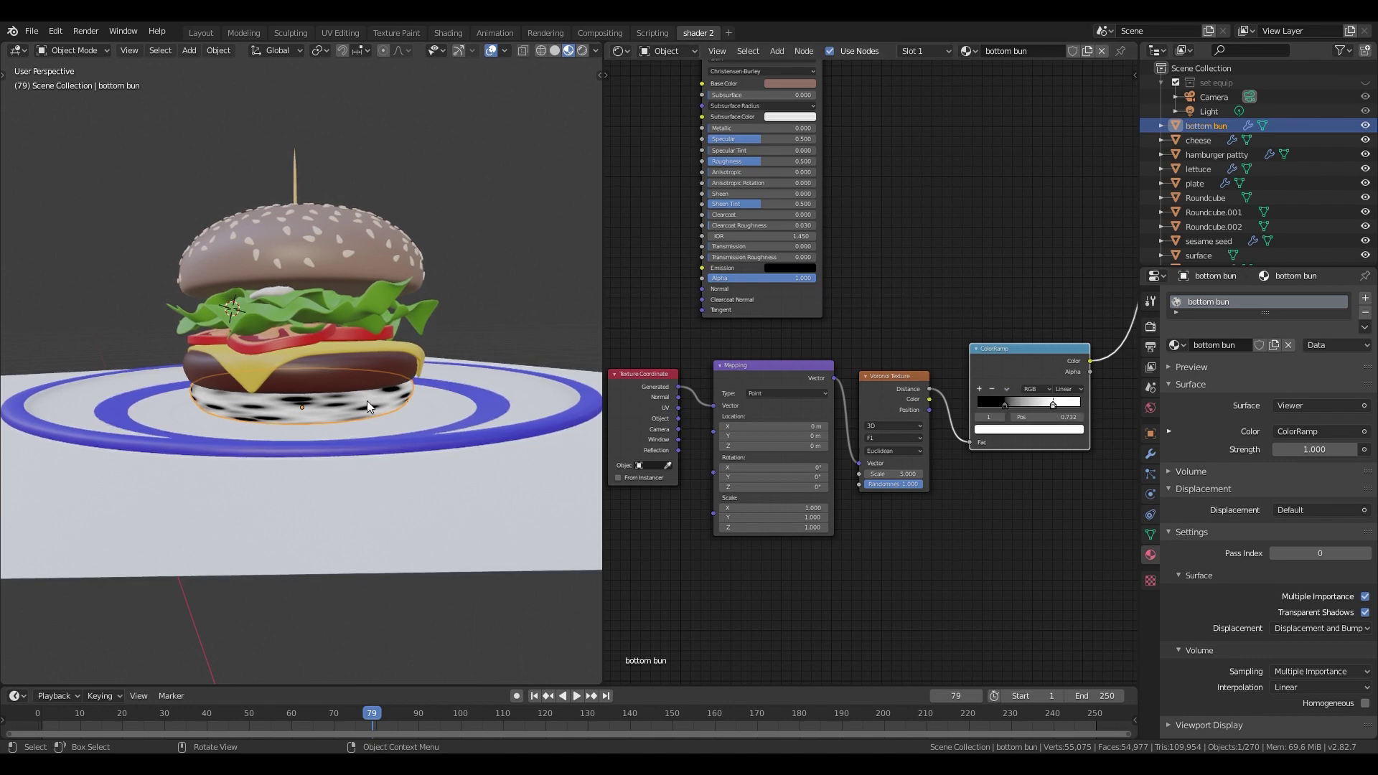
{"action": "key", "text": "n"}
{"action": "type", "text": "15"}
{"action": "left_click_drag", "start_coordinate": [811, 508], "coordinate": [811, 527]}
{"action": "key", "text": "Return"}
{"action": "type", "text": "5"}
{"action": "key", "text": "Return"}
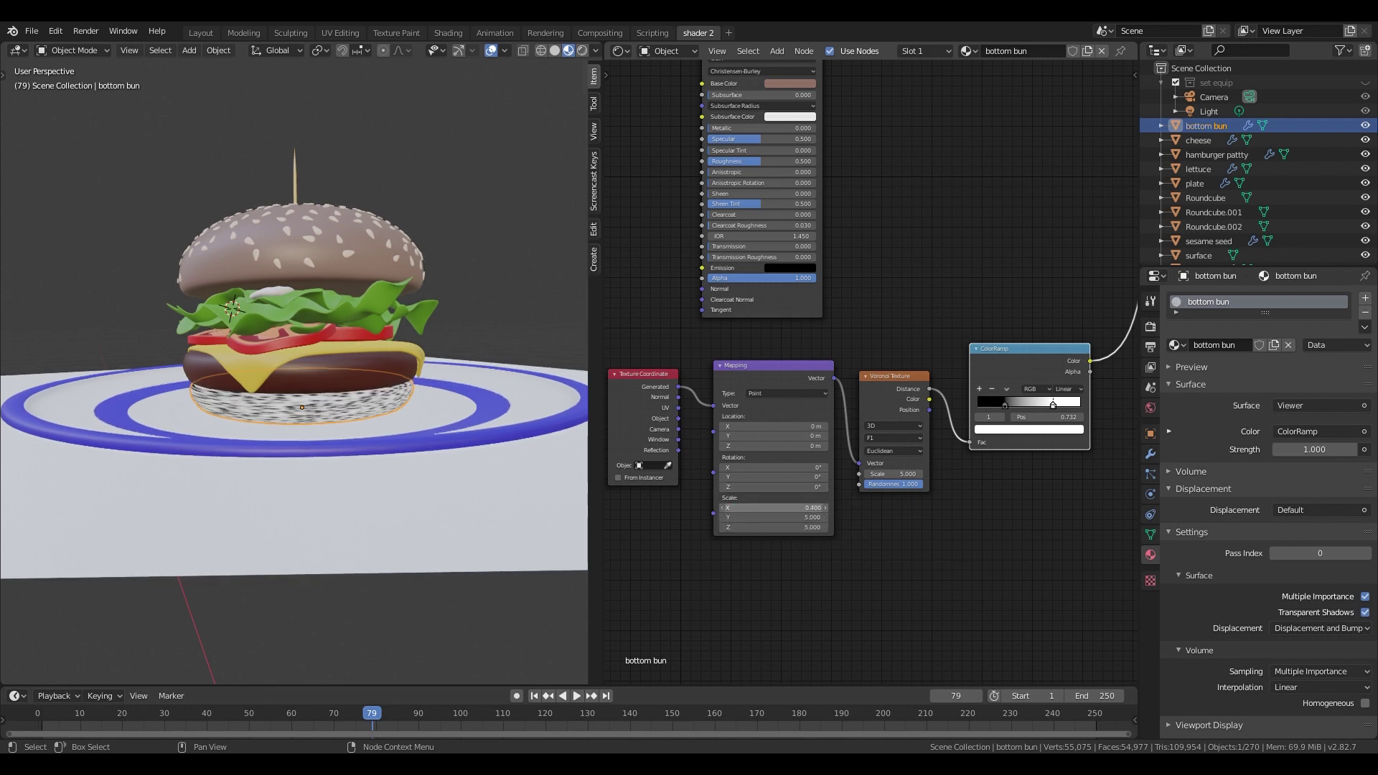
- Tune the speckles with a Voronoi scale of 2, a Mapping Y scale of 22.4 and the white ramp stop at 0.532
{"action": "left_click_drag", "start_coordinate": [775, 516], "coordinate": [872, 517]}
{"action": "left_click_drag", "start_coordinate": [1056, 405], "coordinate": [1031, 407]}
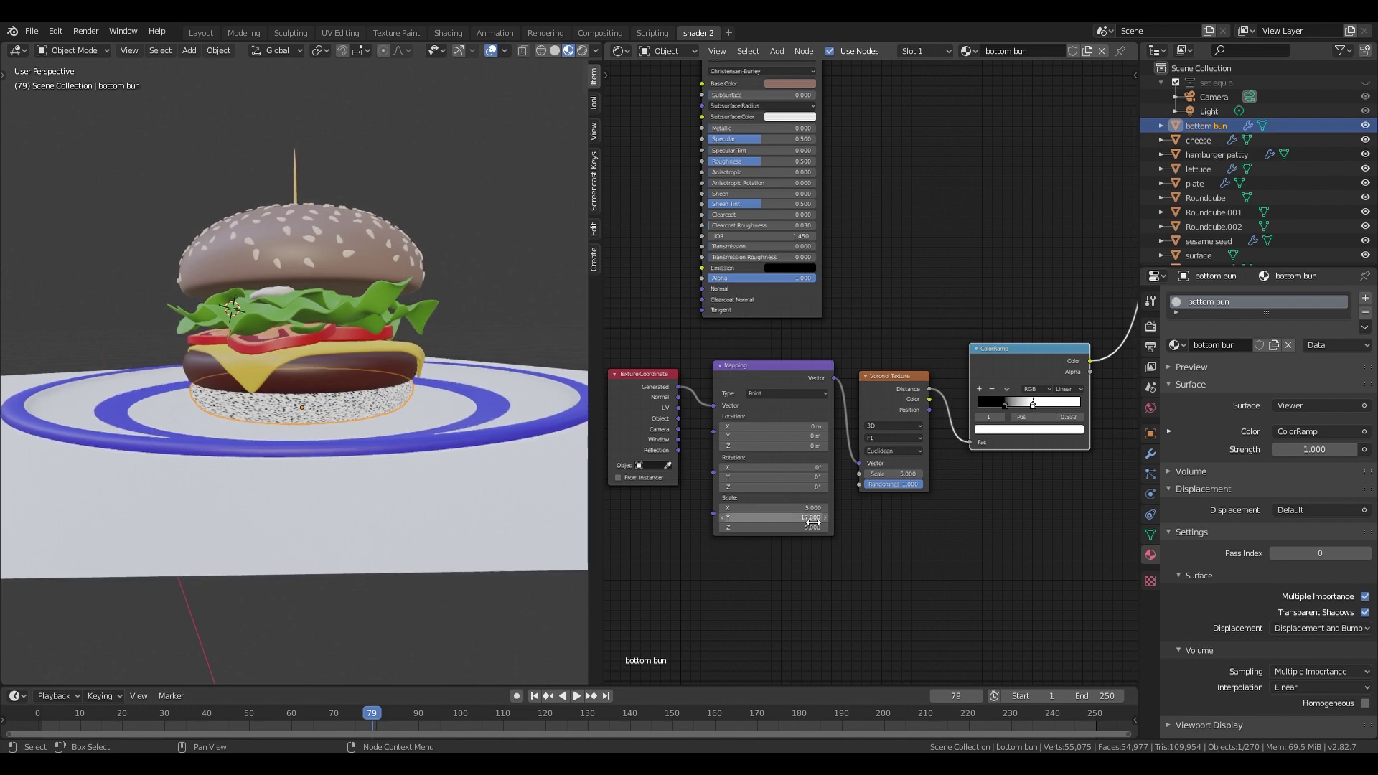
{"action": "left_click_drag", "start_coordinate": [805, 508], "coordinate": [811, 544]}
{"action": "left_click_drag", "start_coordinate": [908, 475], "coordinate": [890, 475]}
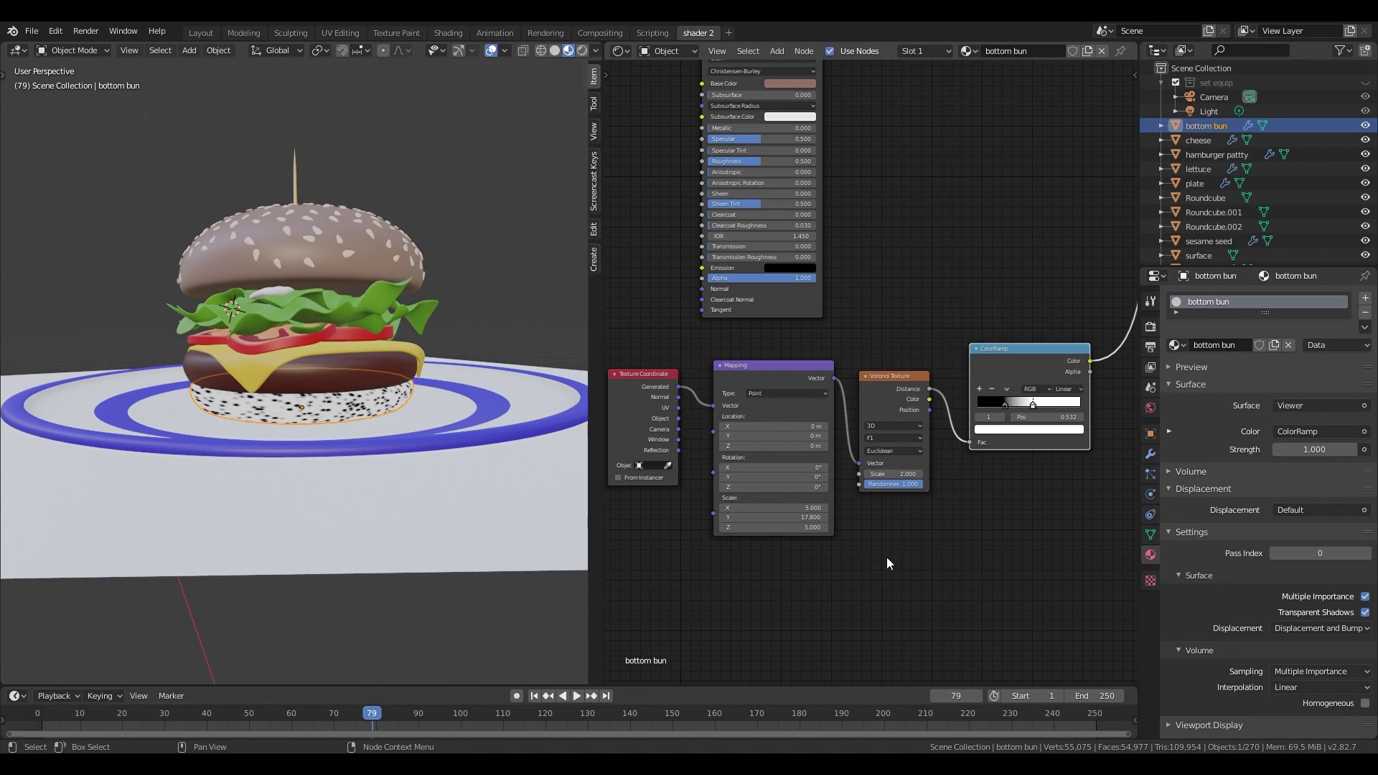
{"action": "left_click_drag", "start_coordinate": [775, 517], "coordinate": [818, 518]}
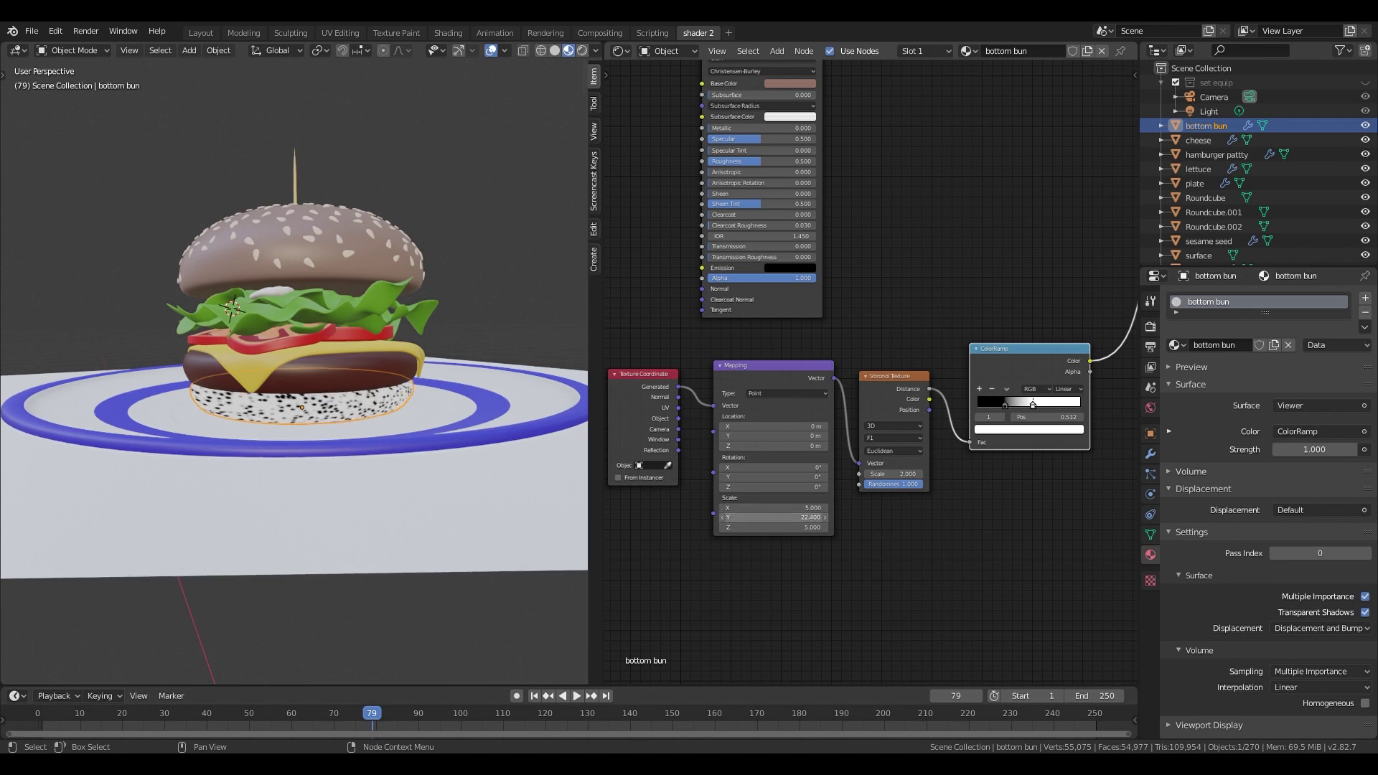
- Move the Voronoi node chain lower, well below the Principled BSDF, and shift its ColorRamp's white stop to 0.395
{"action": "middle_click_drag", "start_coordinate": [535, 465], "coordinate": [500, 446]}
{"action": "scroll", "coordinate": [1029, 506], "scroll_direction": "down", "scroll_amount": 1}
{"action": "scroll", "coordinate": [1029, 505], "scroll_direction": "down", "scroll_amount": 1}
{"action": "left_click_drag", "start_coordinate": [960, 468], "coordinate": [719, 366]}
{"action": "key", "text": "g"}
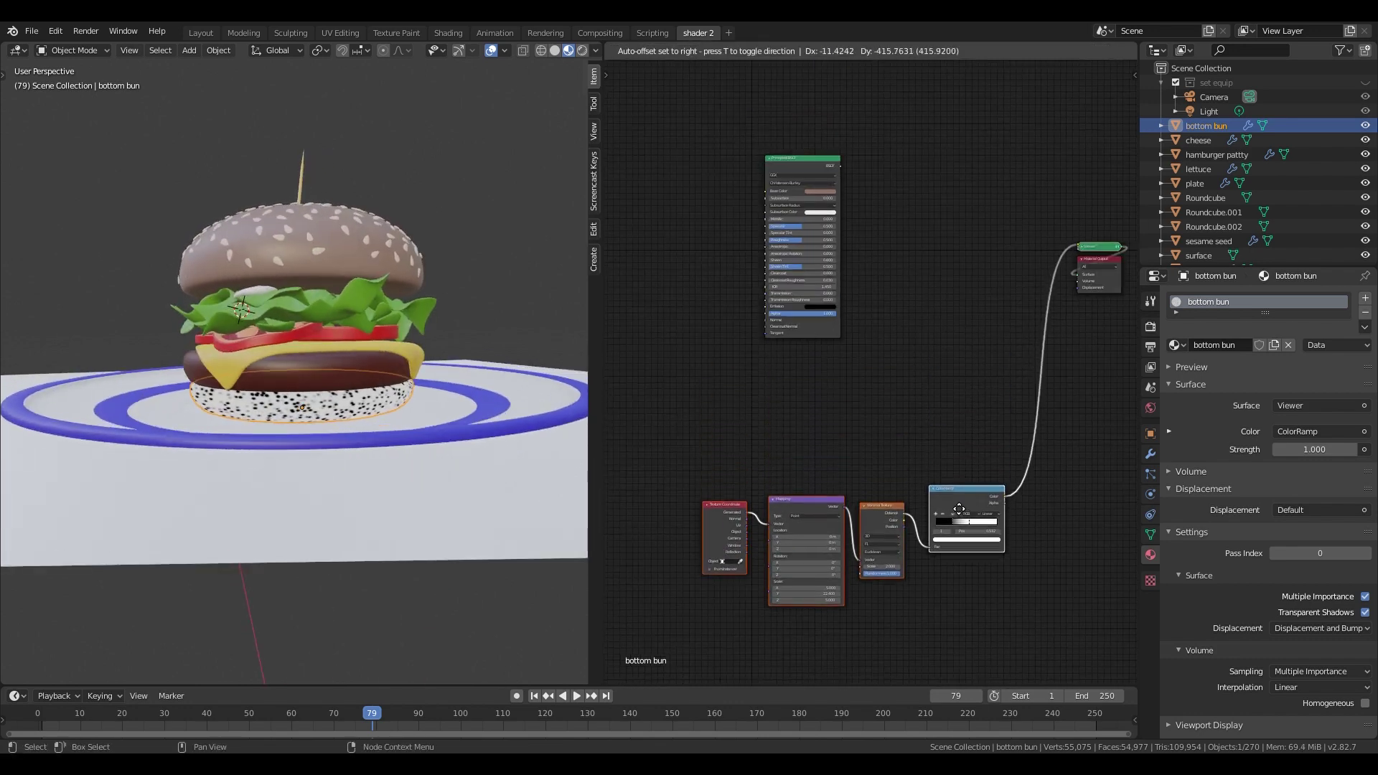
{"action": "left_click", "coordinate": [718, 516]}
{"action": "left_click", "coordinate": [1007, 609]}
{"action": "scroll", "coordinate": [1007, 609], "scroll_direction": "up", "scroll_amount": 2}
{"action": "middle_click_drag", "start_coordinate": [1008, 608], "coordinate": [966, 318]}
{"action": "left_click_drag", "start_coordinate": [954, 350], "coordinate": [968, 348]}
- Duplicate the Voronoi node chain above the original and set the previewed copy's Voronoi scale to 3.5
{"action": "scroll", "coordinate": [967, 349], "scroll_direction": "down", "scroll_amount": 7}
{"action": "middle_click_drag", "start_coordinate": [835, 232], "coordinate": [863, 282]}
{"action": "left_click_drag", "start_coordinate": [676, 351], "coordinate": [974, 476]}
{"action": "key", "text": "shift+d"}
{"action": "left_click", "coordinate": [972, 366]}
{"action": "scroll", "coordinate": [944, 343], "scroll_direction": "up", "scroll_amount": 3}
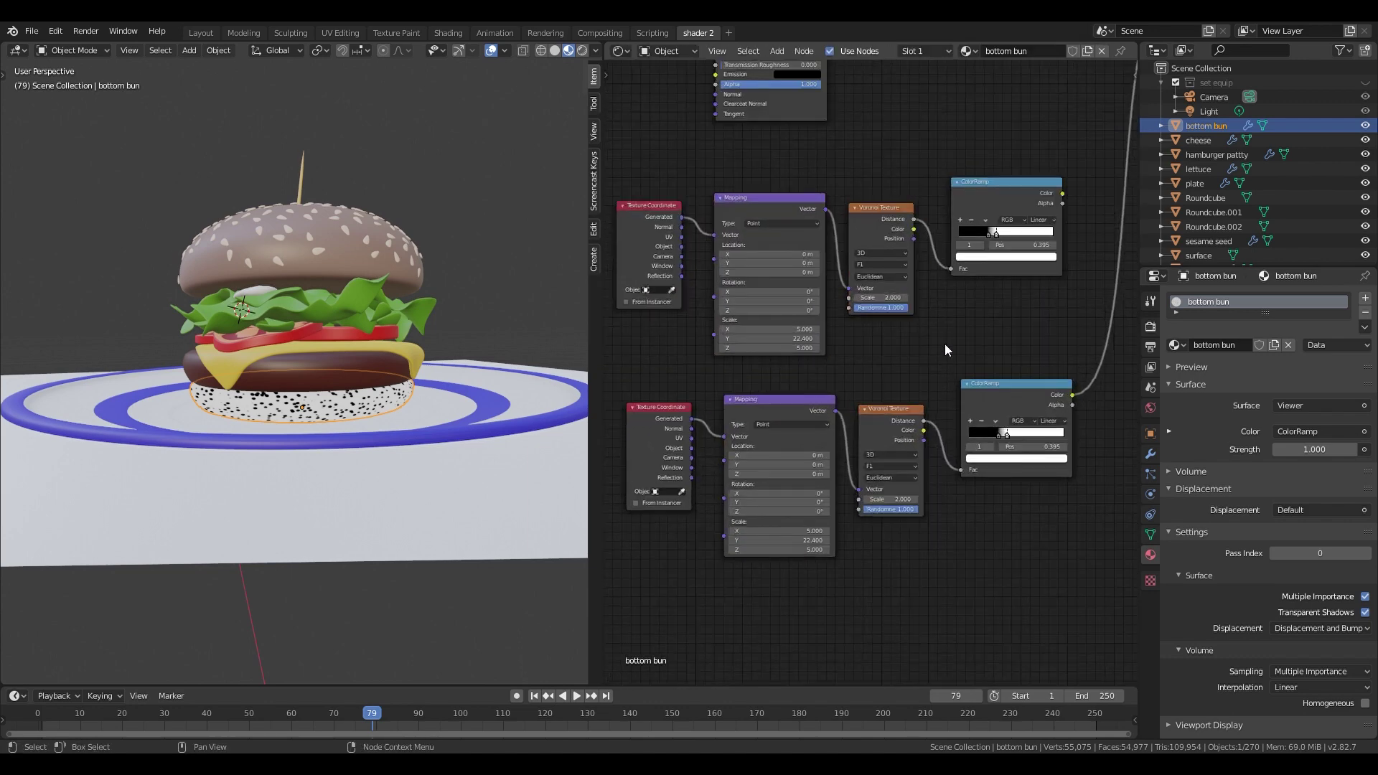
{"action": "left_click", "coordinate": [950, 310], "text": "ctrl+shift"}
{"action": "left_click_drag", "start_coordinate": [877, 400], "coordinate": [948, 400]}
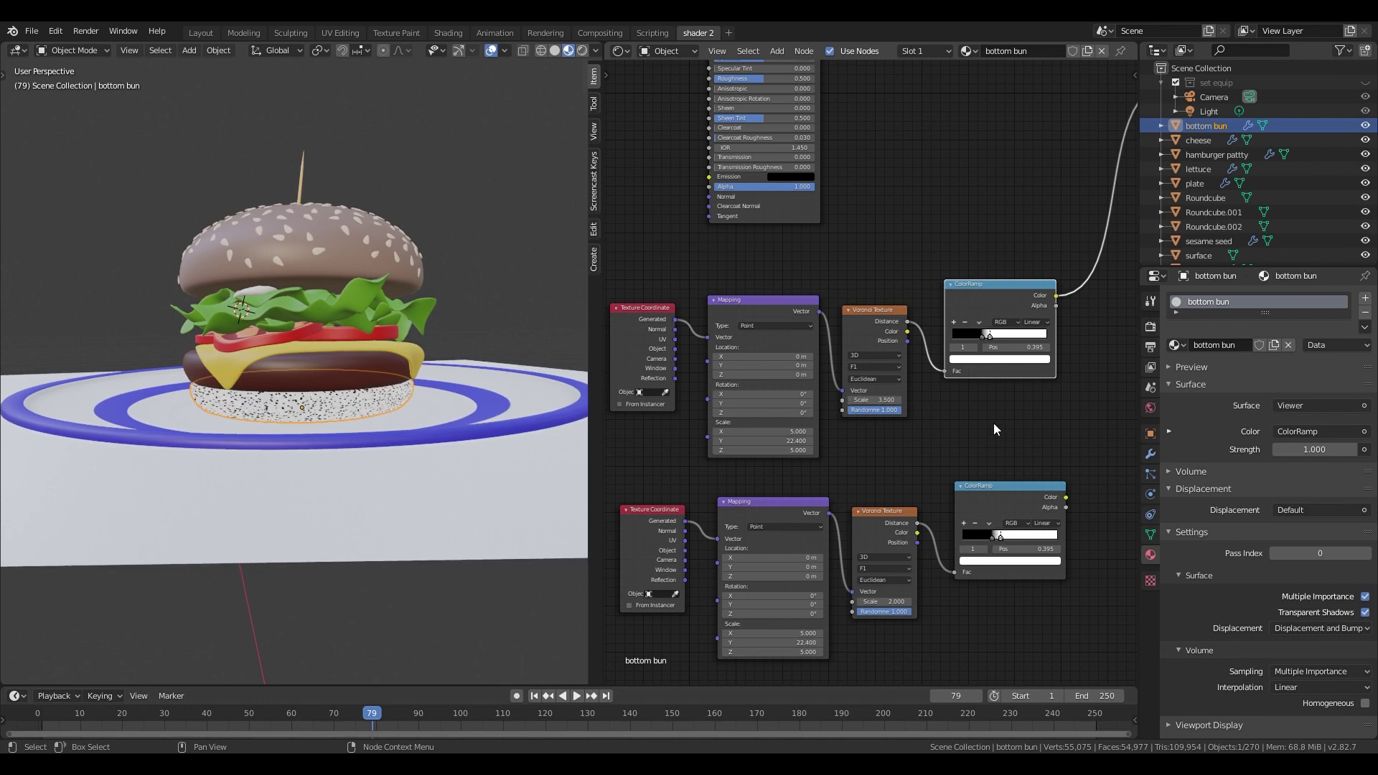
- Move the output nodes and the Principled BSDF apart to free space above the two Voronoi chains
{"action": "scroll", "coordinate": [1000, 423], "scroll_direction": "down", "scroll_amount": 4}
{"action": "left_click_drag", "start_coordinate": [902, 346], "coordinate": [969, 367]}
{"action": "left_click_drag", "start_coordinate": [1000, 261], "coordinate": [1085, 245]}
{"action": "left_click_drag", "start_coordinate": [849, 284], "coordinate": [759, 237]}
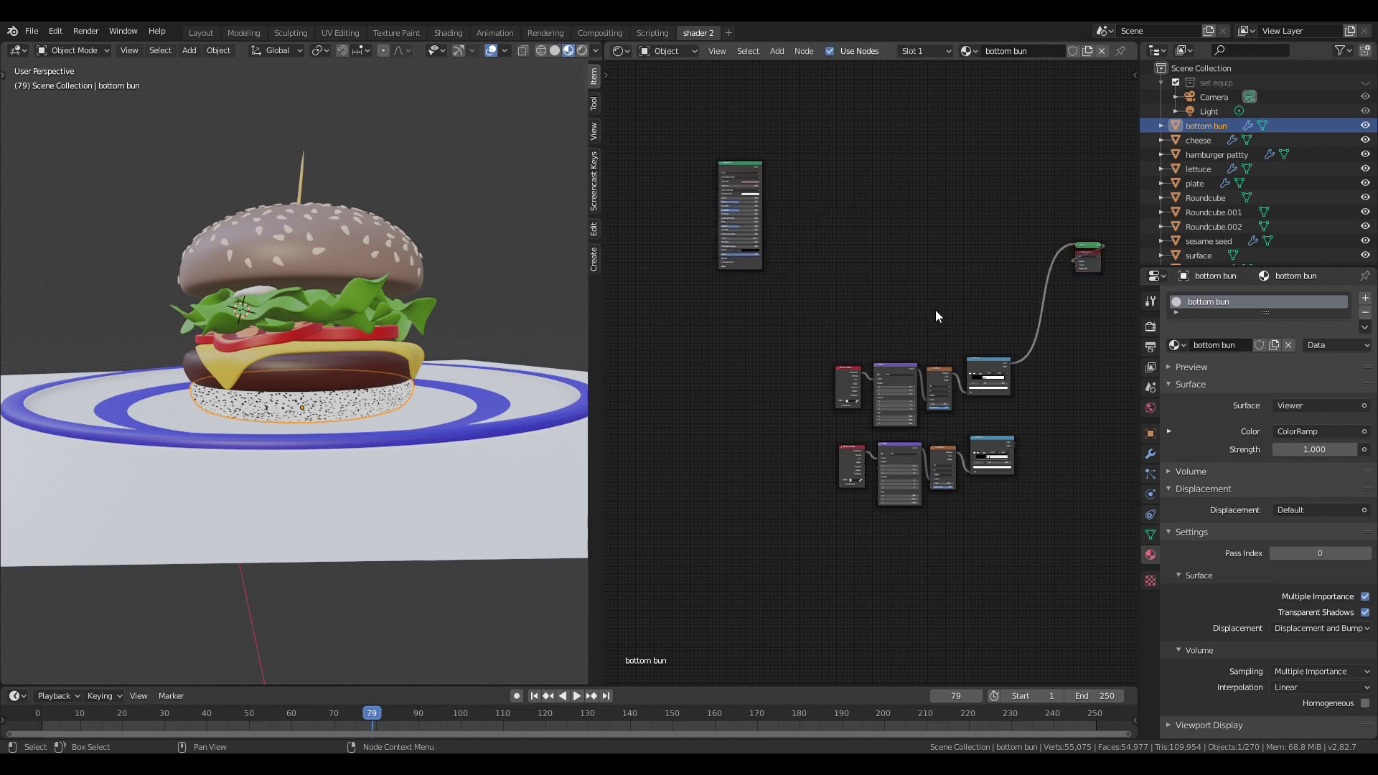
- Add a Gradient Texture above the Voronoi chains, with Texture Coordinate and Mapping nodes attached to it
{"action": "key", "text": "shift+a"}
{"action": "mouse_move", "coordinate": [897, 267]}
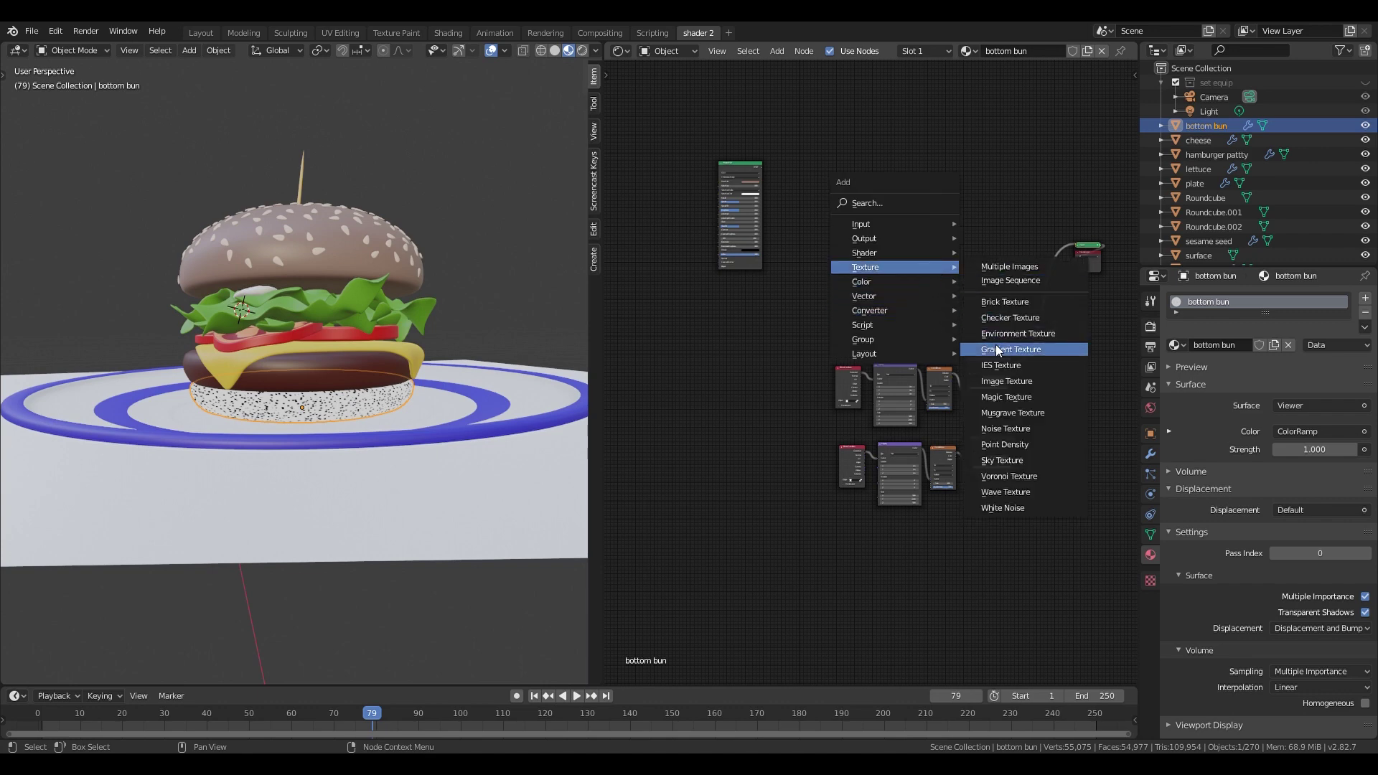
{"action": "left_click", "coordinate": [990, 350]}
{"action": "left_click", "coordinate": [937, 289]}
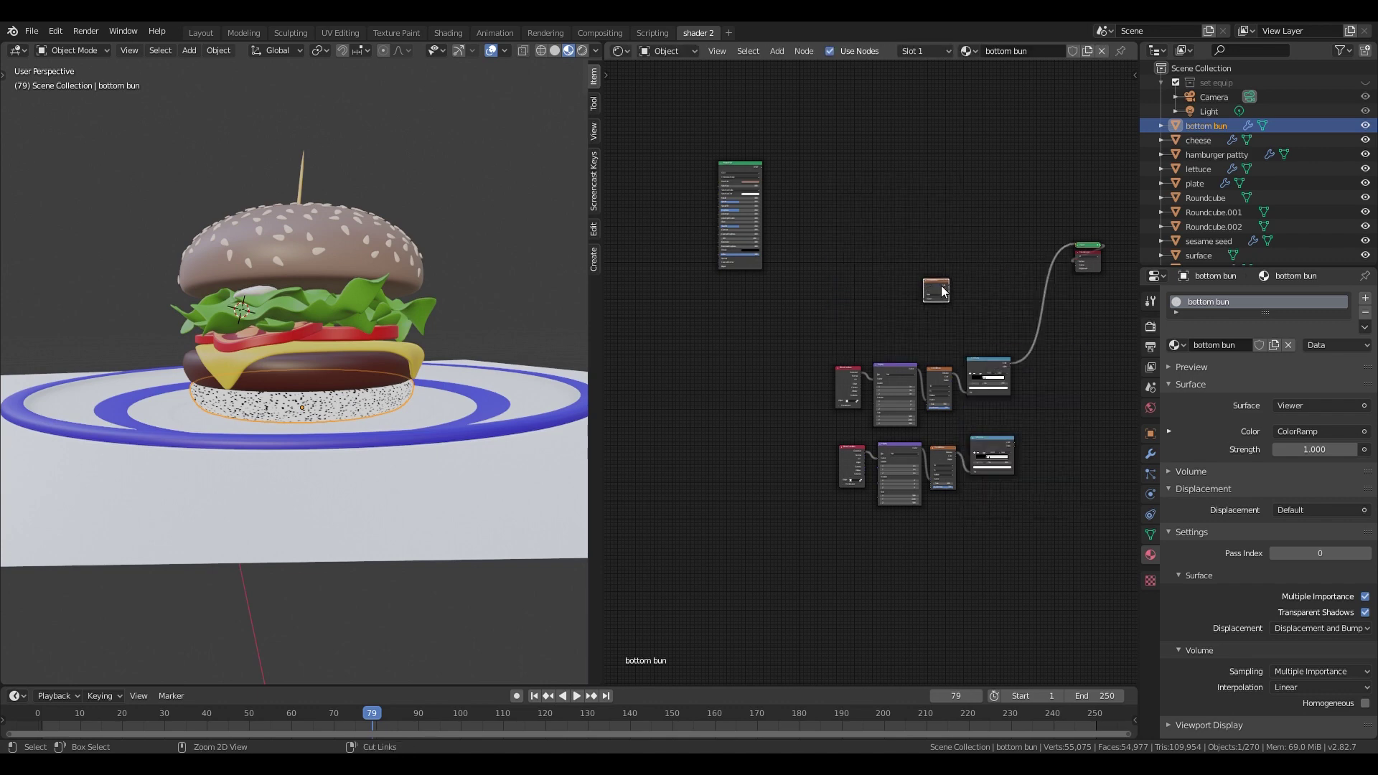
{"action": "key", "text": "ctrl+t"}
- Add a ColorRamp fed by the Gradient Texture and preview it on the bottom bun
{"action": "key", "text": "shift+a"}
{"action": "mouse_move", "coordinate": [963, 333]}
{"action": "left_click", "coordinate": [1048, 350]}
{"action": "left_click", "coordinate": [980, 258]}
{"action": "scroll", "coordinate": [1018, 278], "scroll_direction": "up", "scroll_amount": 4}
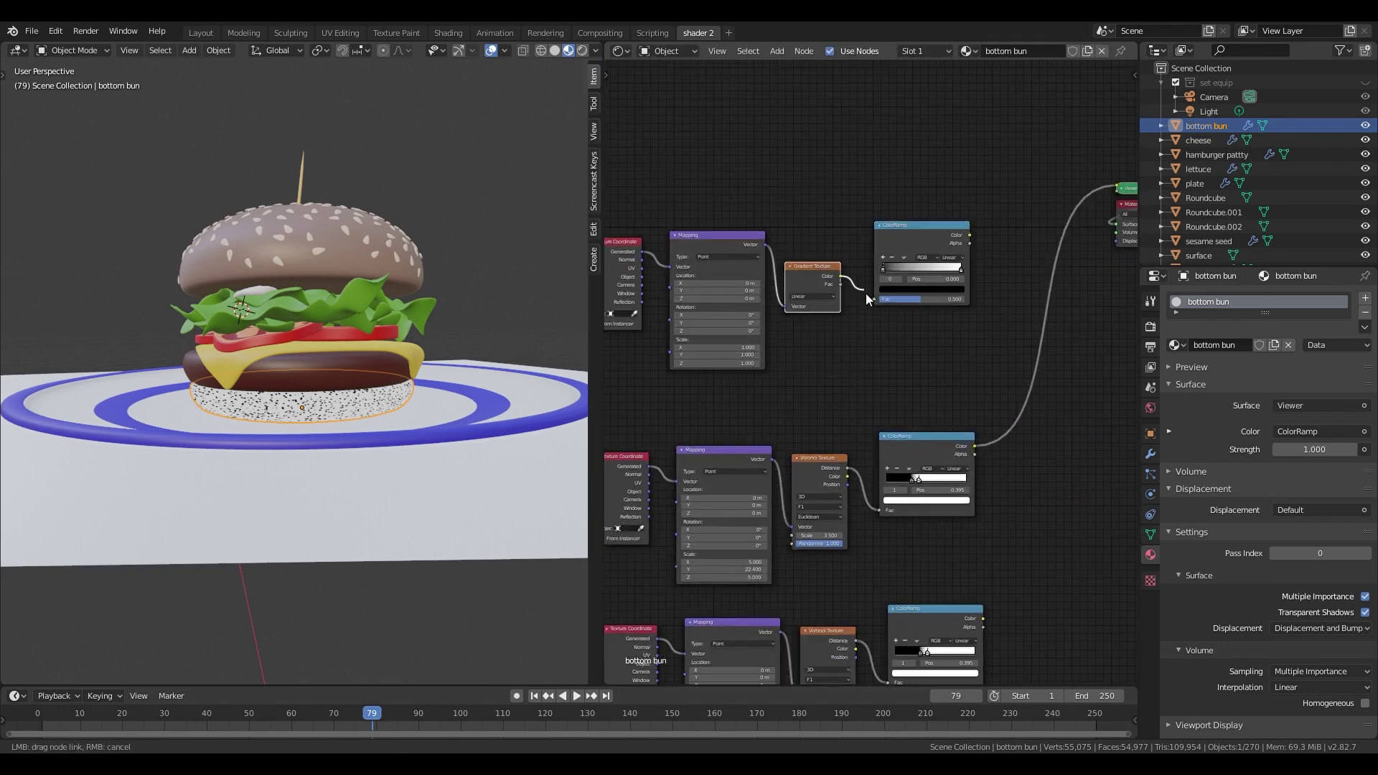
{"action": "left_click", "coordinate": [907, 248], "text": "ctrl+shift"}
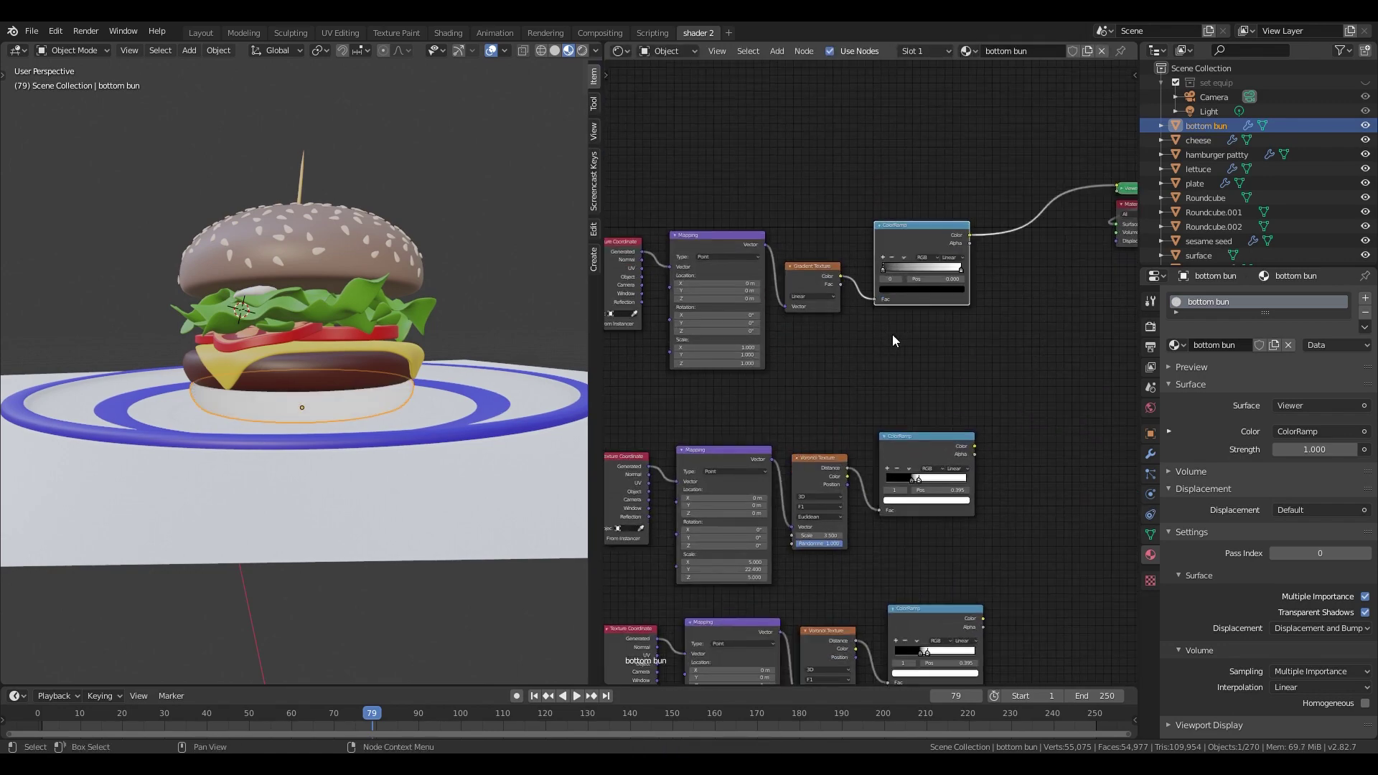
- Rotate the gradient's mapping so it runs vertically up the bun, and move its ColorRamp's black stop to about the middle
{"action": "middle_click_drag", "start_coordinate": [473, 377], "coordinate": [55, 372]}
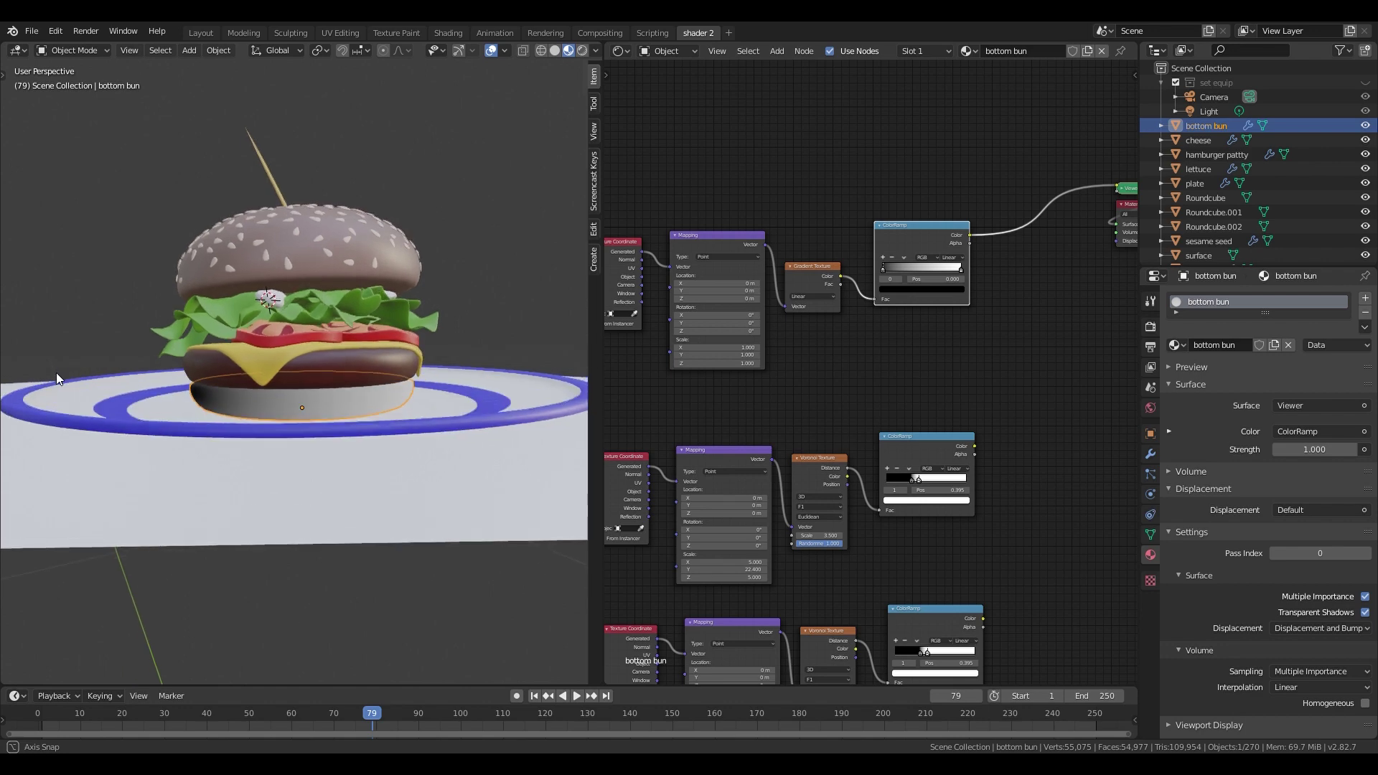
{"action": "left_click_drag", "start_coordinate": [743, 323], "coordinate": [842, 349]}
{"action": "key", "text": "Return"}
{"action": "left_click_drag", "start_coordinate": [883, 270], "coordinate": [923, 266]}
{"action": "middle_click_drag", "start_coordinate": [431, 361], "coordinate": [442, 377]}
- Add a MixRGB node between the ColorRamps and the Material Output
{"action": "scroll", "coordinate": [1037, 336], "scroll_direction": "down", "scroll_amount": 3}
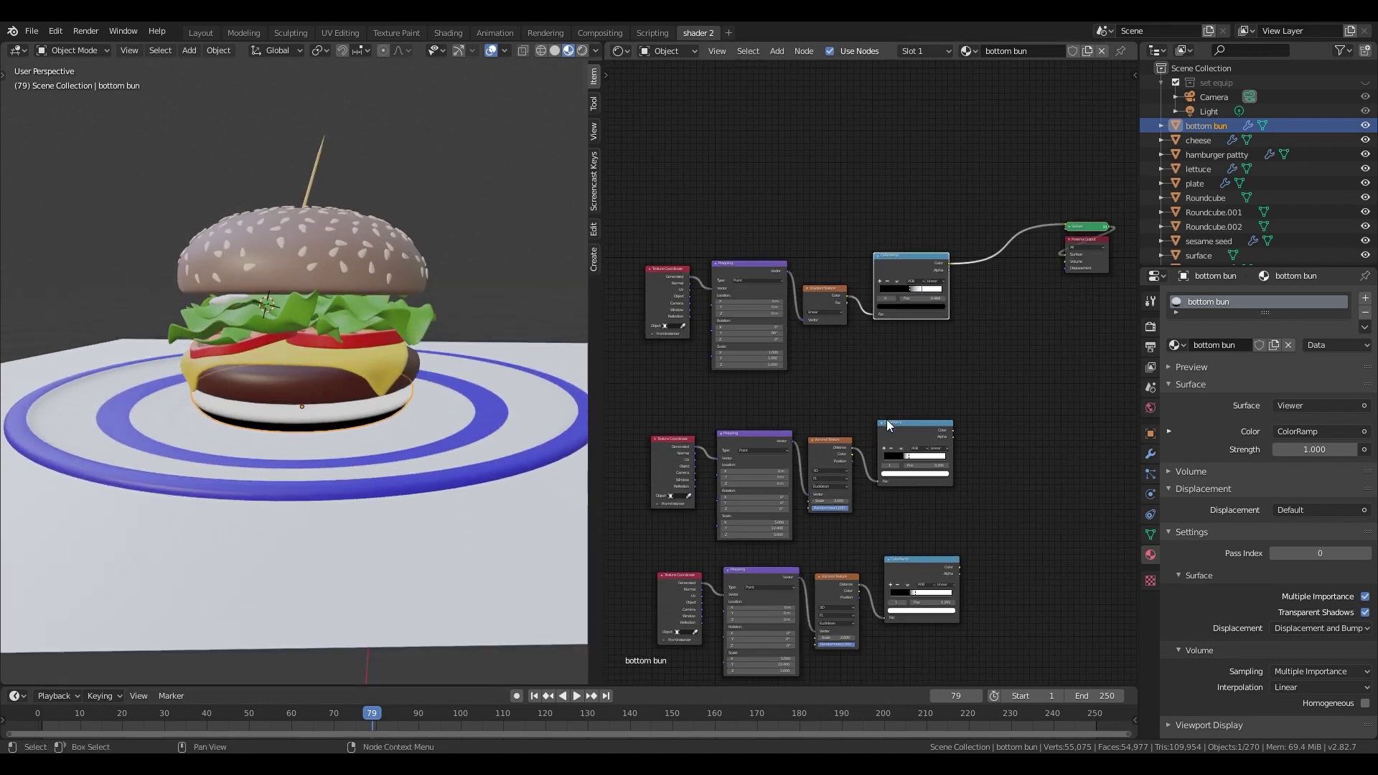
{"action": "key", "text": "shift+a"}
{"action": "mouse_move", "coordinate": [984, 366]}
{"action": "left_click", "coordinate": [1101, 443]}
{"action": "left_click", "coordinate": [1010, 382]}
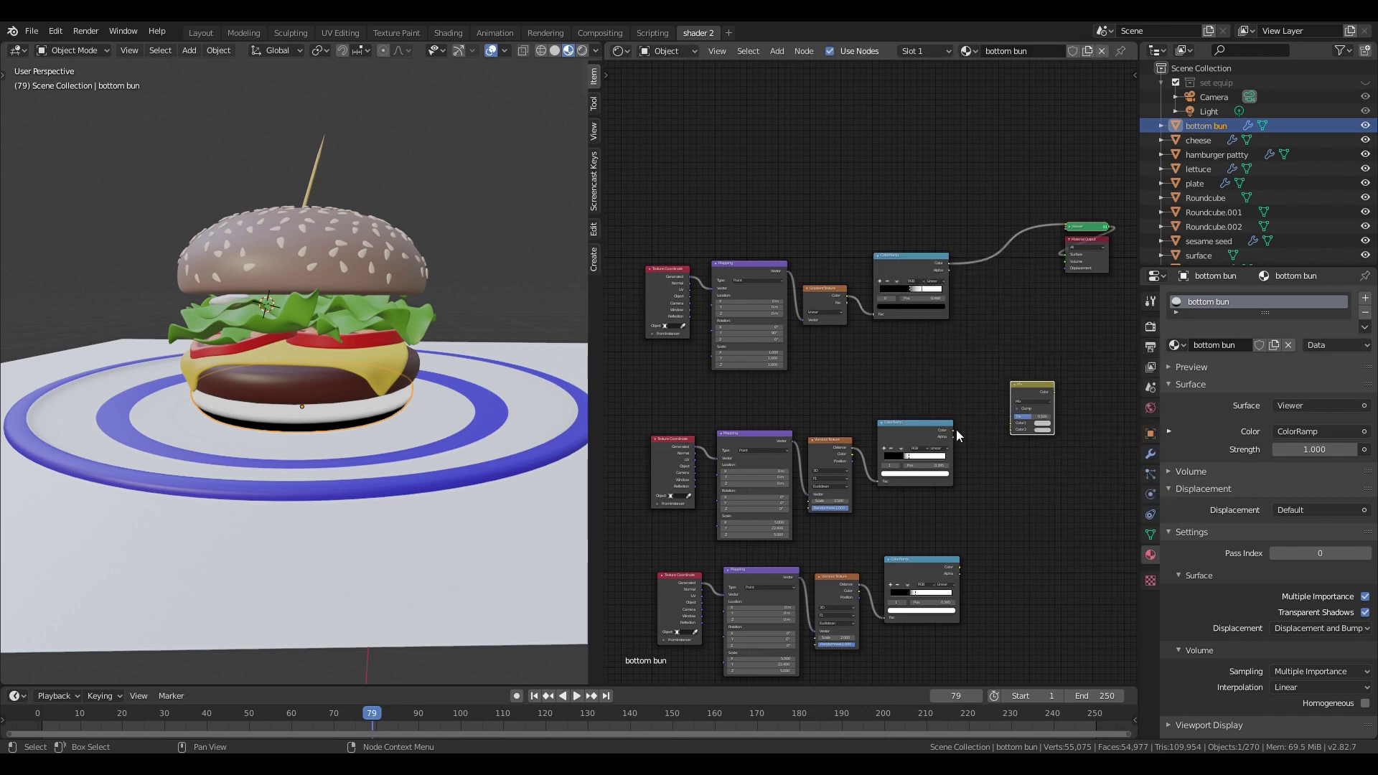
- Preview the upper Voronoi and the gradient ColorRamps on the bottom bun, and move the ColorRamps and Mix node closer together
{"action": "scroll", "coordinate": [965, 430], "scroll_direction": "up", "scroll_amount": 6}
{"action": "middle_click_drag", "start_coordinate": [973, 433], "coordinate": [948, 305]}
{"action": "left_click", "coordinate": [902, 342]}
{"action": "left_click", "coordinate": [902, 342], "text": "ctrl+shift"}
{"action": "left_click_drag", "start_coordinate": [891, 561], "coordinate": [888, 503]}
{"action": "left_click_drag", "start_coordinate": [919, 79], "coordinate": [929, 155]}
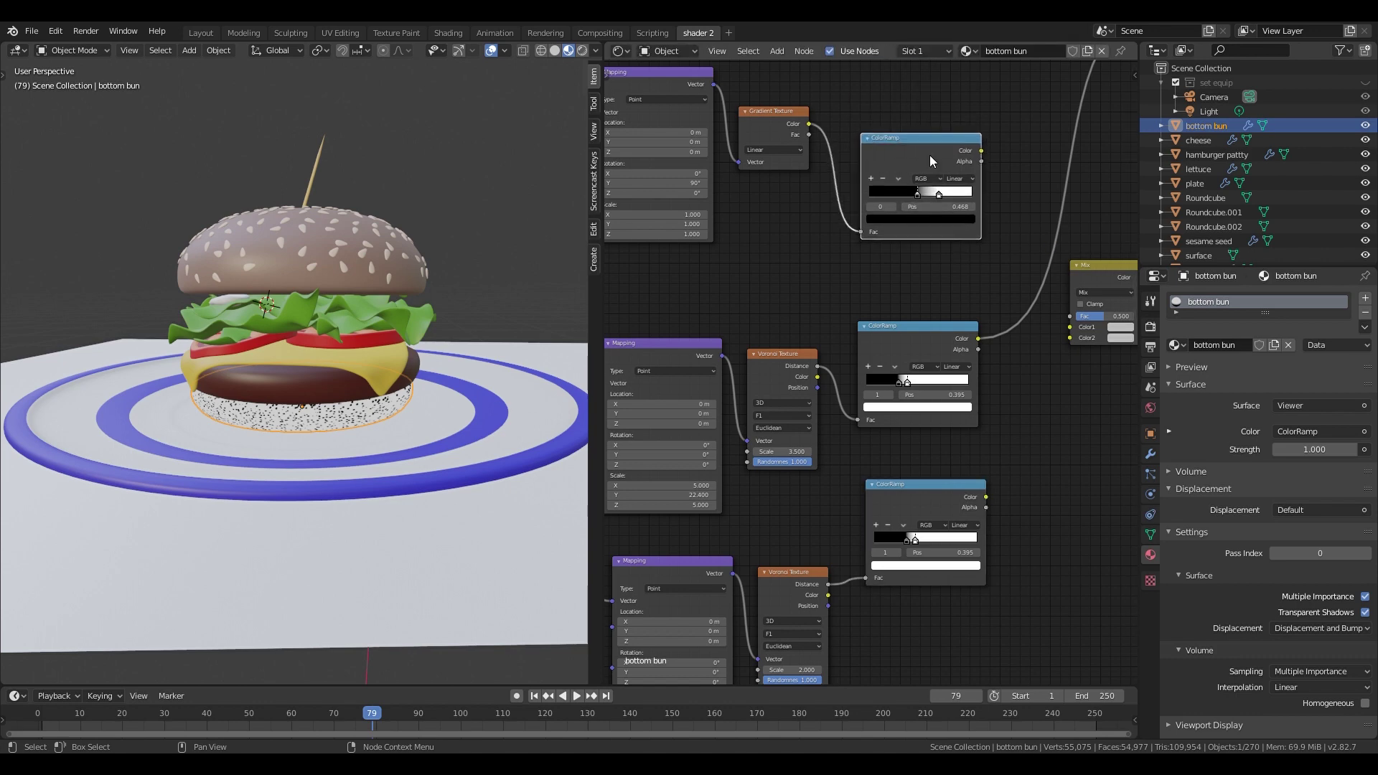
{"action": "left_click", "coordinate": [933, 222], "text": "ctrl+shift"}
{"action": "left_click_drag", "start_coordinate": [1091, 263], "coordinate": [1069, 250]}
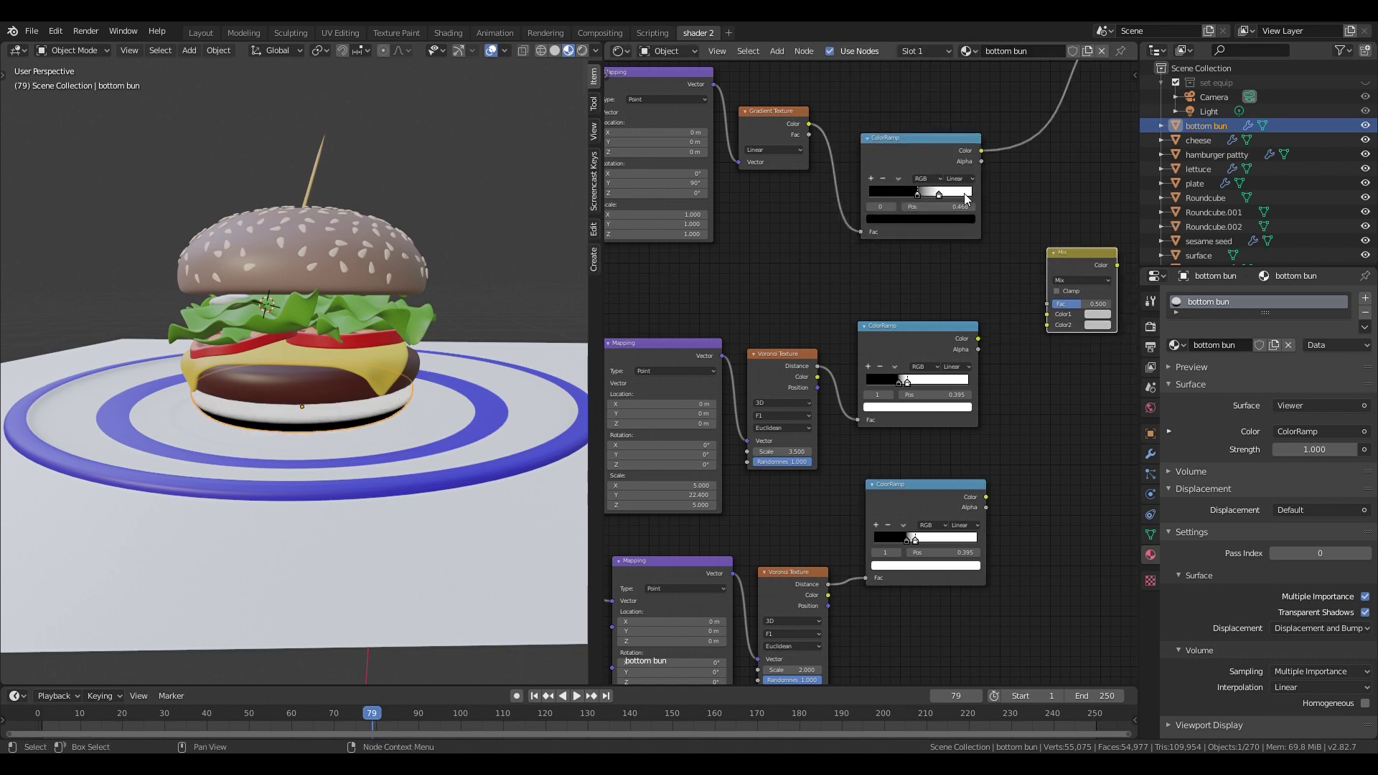
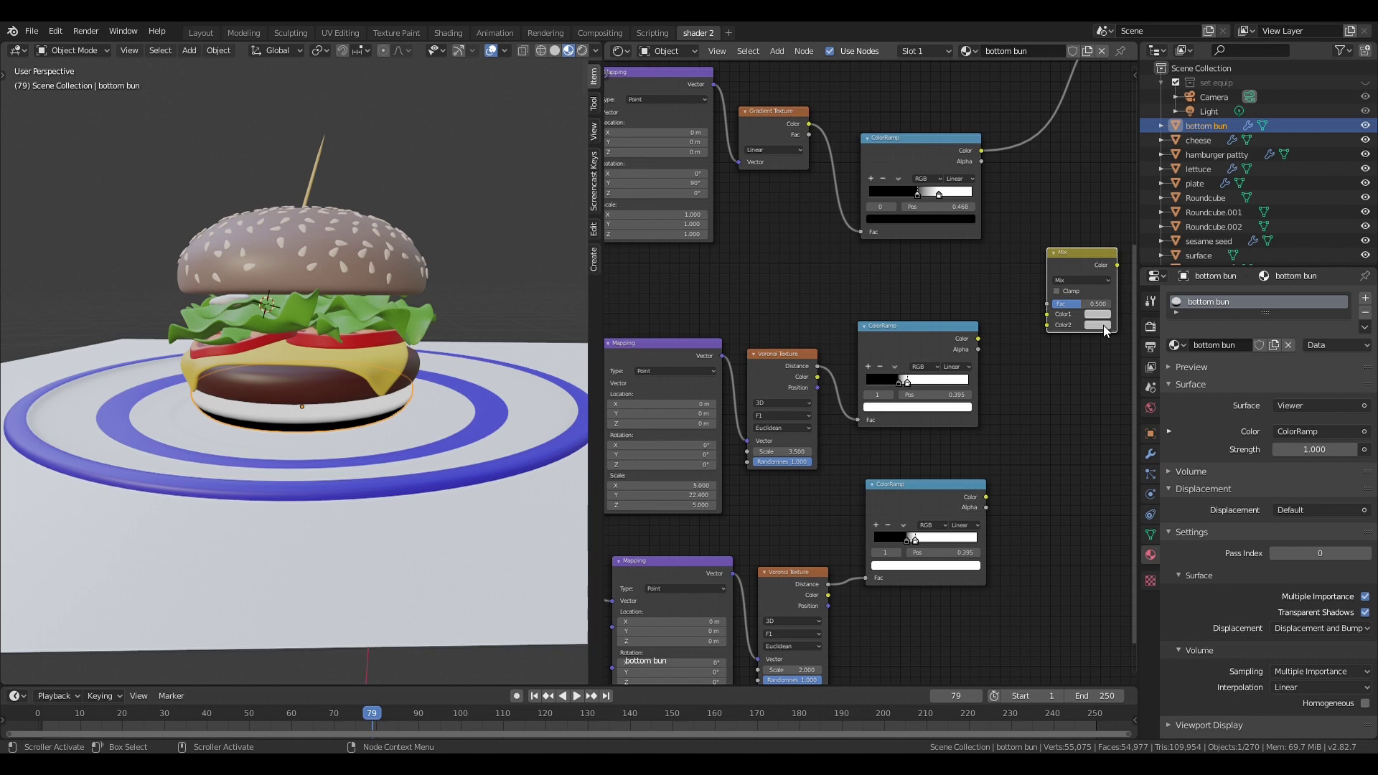
- Set the Mix node's Color1 to green and Color2 to red, drive its Fac with the gradient ColorRamp, and preview it
{"action": "left_click", "coordinate": [1103, 326]}
{"action": "left_click", "coordinate": [1123, 241]}
{"action": "left_click", "coordinate": [1098, 314]}
{"action": "left_click", "coordinate": [1108, 206]}
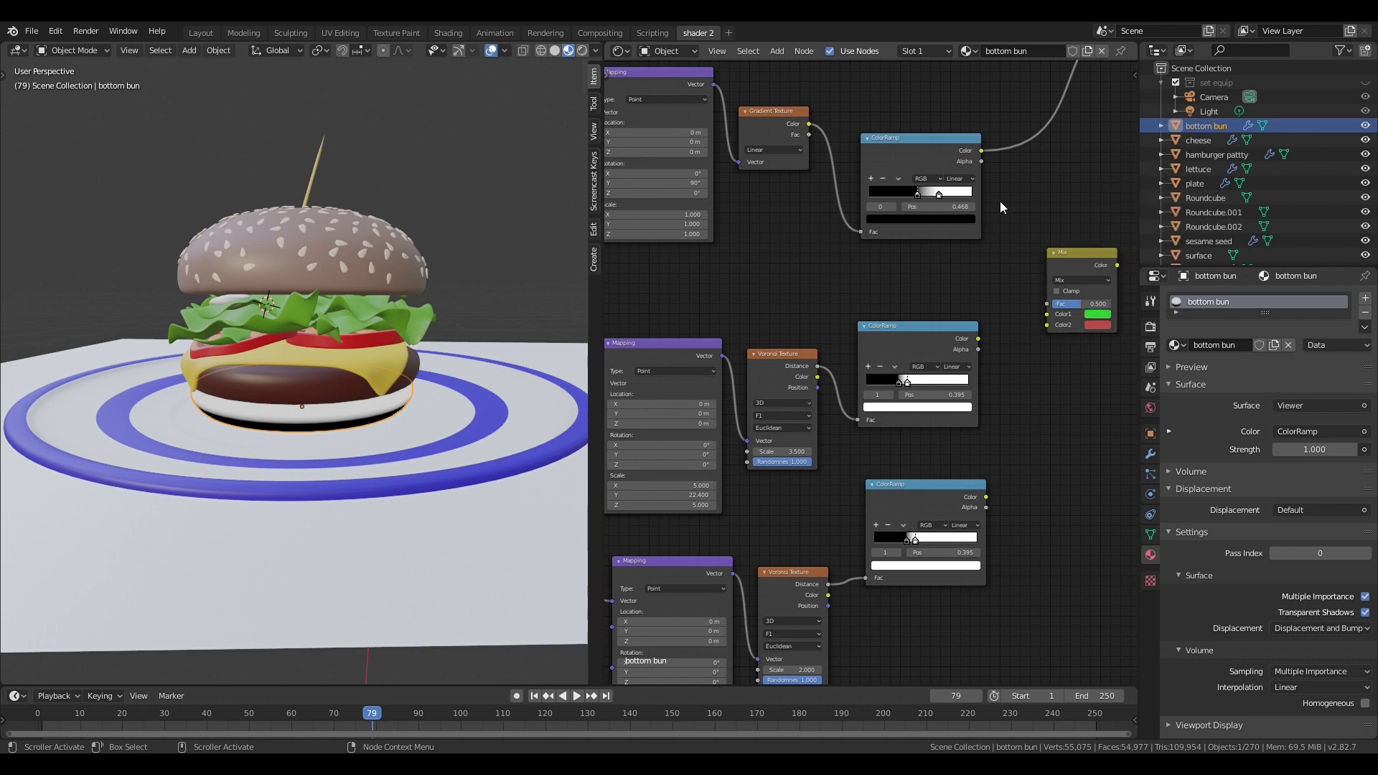
{"action": "left_click_drag", "start_coordinate": [980, 151], "coordinate": [1046, 303]}
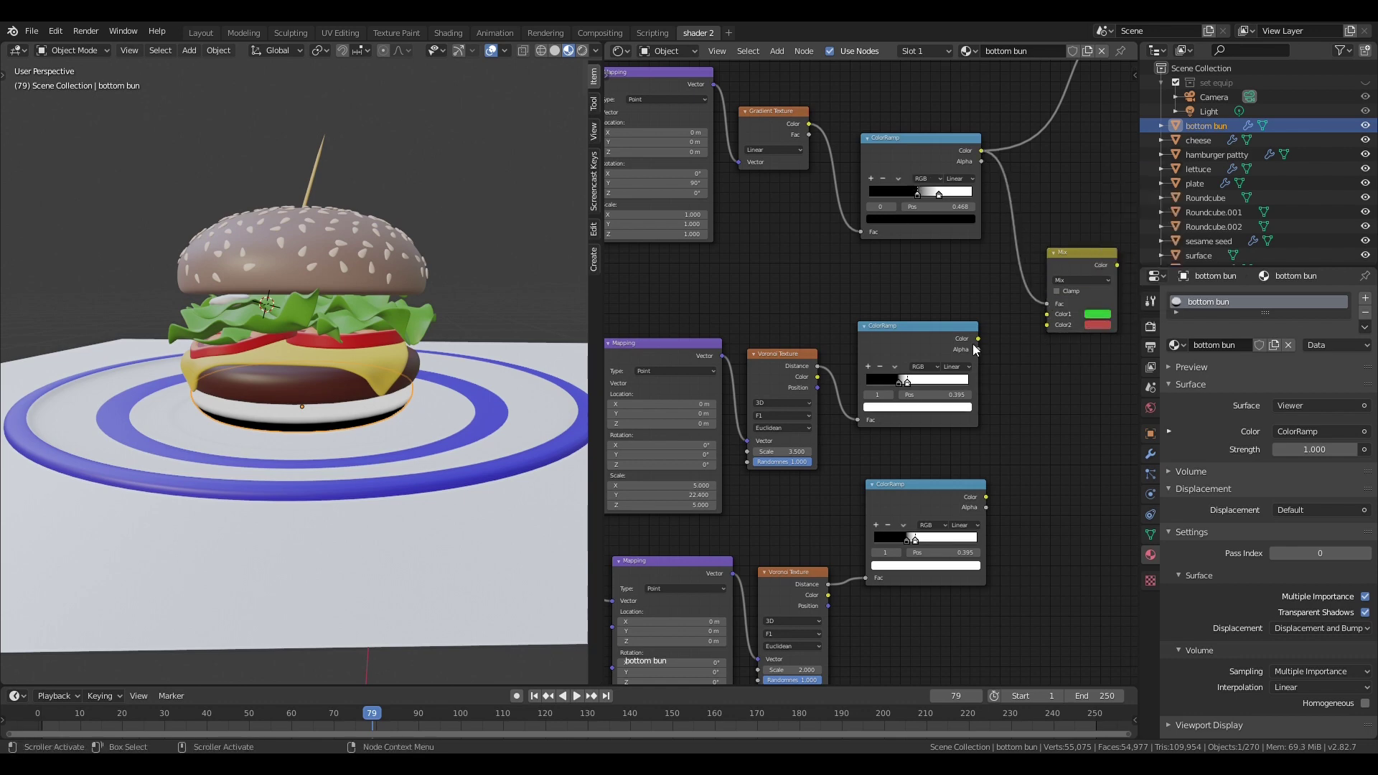
{"action": "left_click", "coordinate": [1059, 264]}
{"action": "left_click", "coordinate": [1059, 264], "text": "ctrl+shift"}
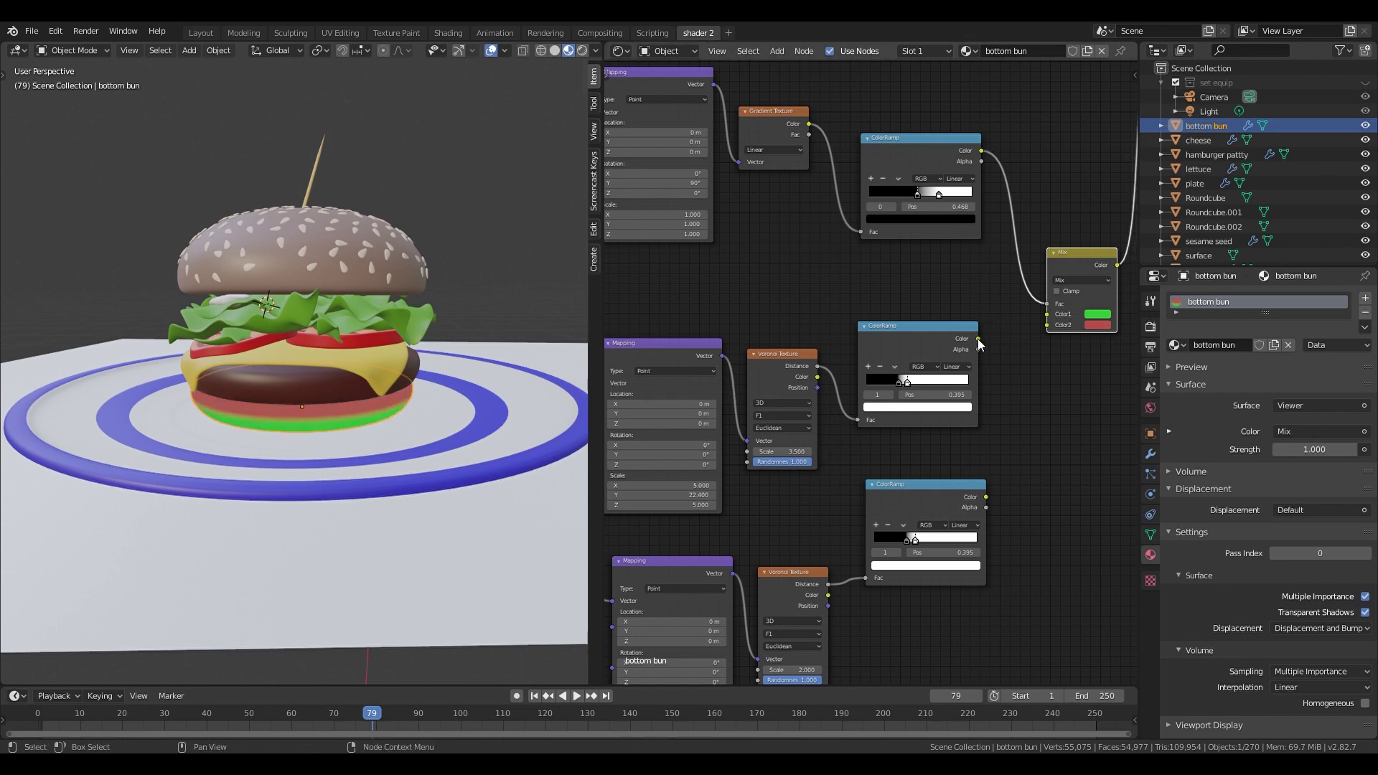
- Connect the two Voronoi ColorRamps to the Mix node's color inputs and swap the vertical order of the two Voronoi chains
{"action": "left_click_drag", "start_coordinate": [977, 338], "coordinate": [1046, 325]}
{"action": "left_click_drag", "start_coordinate": [986, 495], "coordinate": [1045, 316]}
{"action": "left_click_drag", "start_coordinate": [900, 431], "coordinate": [671, 326]}
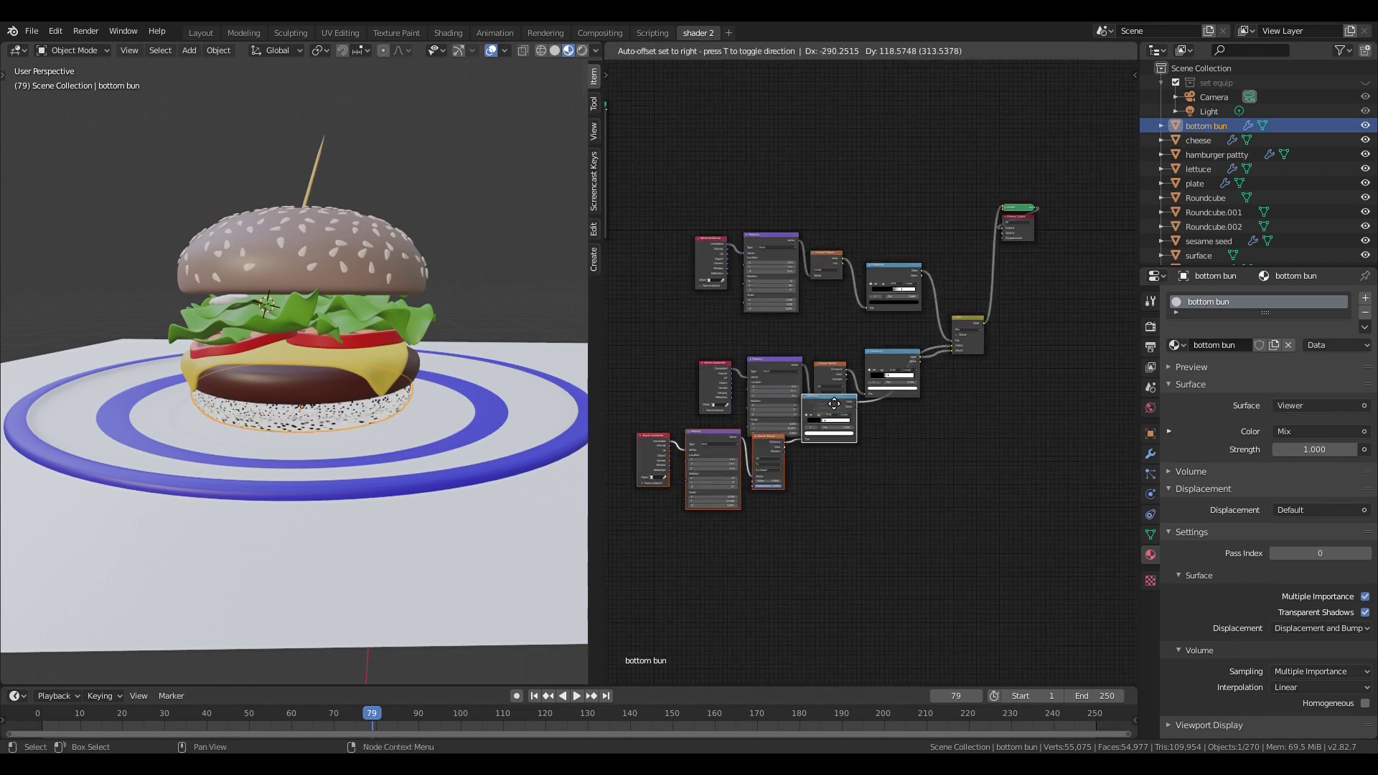
{"action": "left_click_drag", "start_coordinate": [688, 343], "coordinate": [931, 448]}
{"action": "left_click_drag", "start_coordinate": [892, 353], "coordinate": [894, 466]}
{"action": "middle_click_drag", "start_coordinate": [767, 410], "coordinate": [918, 402]}
{"action": "left_click_drag", "start_coordinate": [618, 308], "coordinate": [857, 445]}
{"action": "left_click_drag", "start_coordinate": [818, 318], "coordinate": [1037, 338]}
- Move the gradient ColorRamp's black stop slightly closer to its white stop
{"action": "scroll", "coordinate": [933, 373], "scroll_direction": "up", "scroll_amount": 3}
{"action": "mouse_move", "coordinate": [915, 269]}
{"action": "left_mouse_down"}
{"action": "mouse_move", "coordinate": [897, 269]}
{"action": "mouse_move", "coordinate": [955, 275]}
{"action": "mouse_move", "coordinate": [922, 269]}
{"action": "left_mouse_up"}
{"action": "scroll", "coordinate": [1031, 400], "scroll_direction": "down", "scroll_amount": 1}
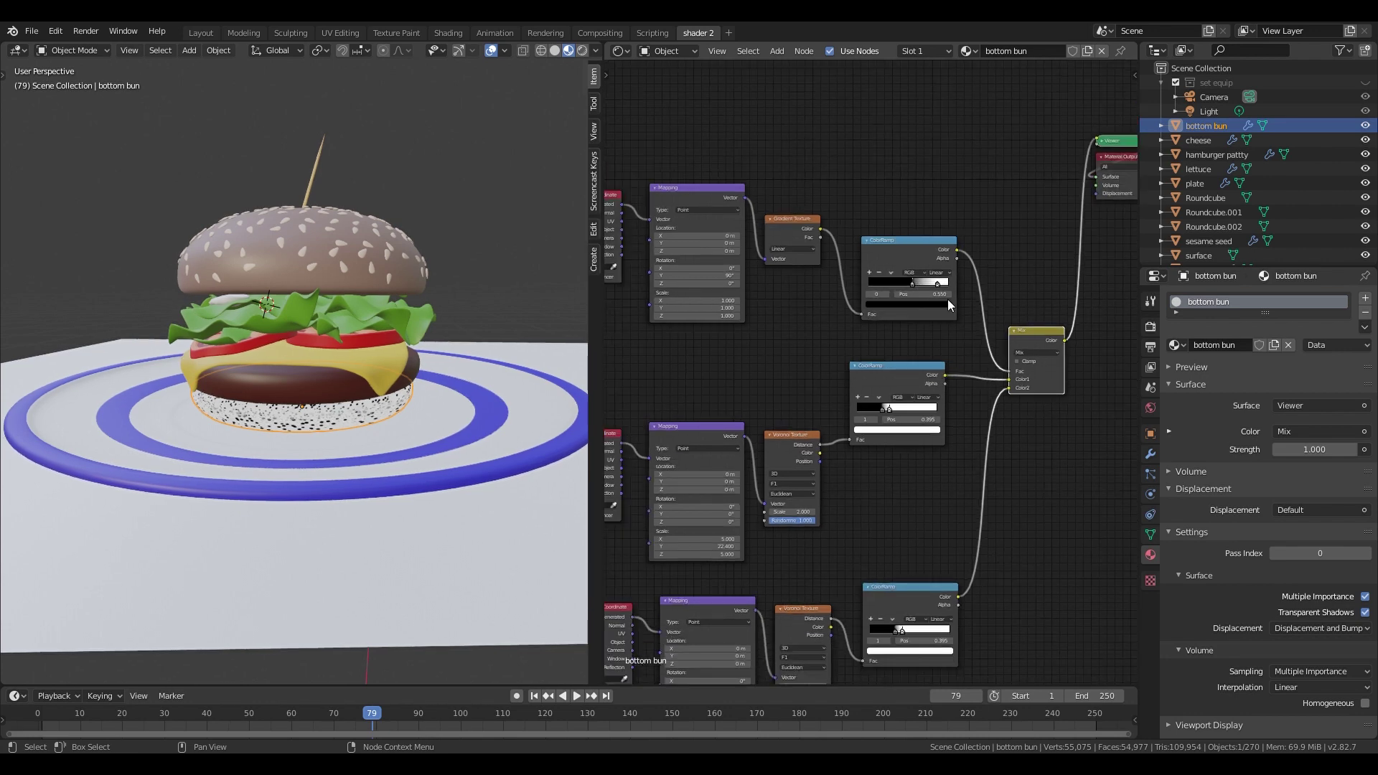
- Add a second Gradient Texture beyond the Mix node, with Texture Coordinate and Mapping nodes attached to it
{"action": "scroll", "coordinate": [962, 352], "scroll_direction": "down", "scroll_amount": 4}
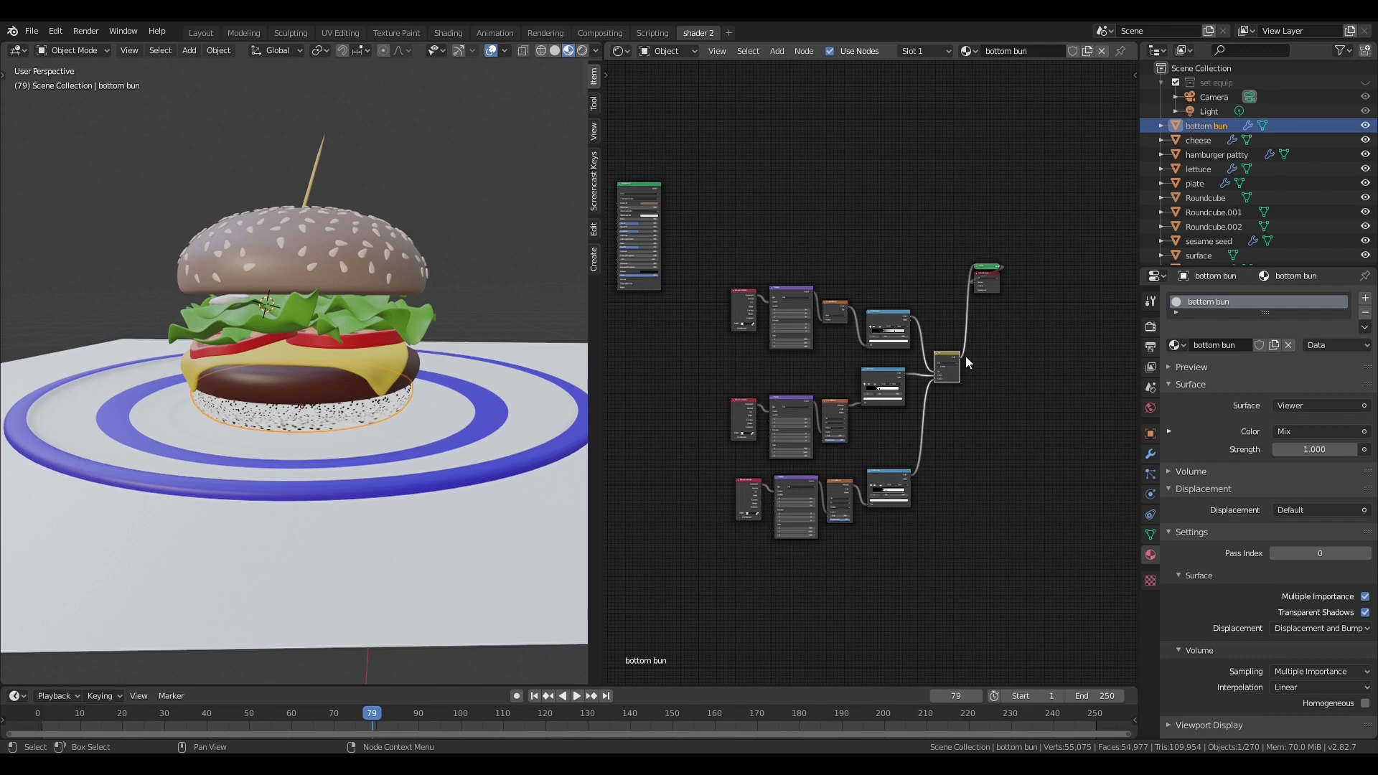
{"action": "key", "text": "shift+a"}
{"action": "mouse_move", "coordinate": [947, 306]}
{"action": "left_click", "coordinate": [1098, 391]}
{"action": "middle_click_drag", "start_coordinate": [1095, 388], "coordinate": [896, 418]}
{"action": "left_click_drag", "start_coordinate": [859, 329], "coordinate": [879, 324]}
{"action": "left_click_drag", "start_coordinate": [815, 317], "coordinate": [832, 319]}
{"action": "left_click_drag", "start_coordinate": [763, 317], "coordinate": [781, 332]}
{"action": "scroll", "coordinate": [935, 330], "scroll_direction": "up", "scroll_amount": 6}
{"action": "scroll", "coordinate": [935, 330], "scroll_direction": "up", "scroll_amount": 4}
- Add a ColorRamp next to the second Gradient Texture and feed it with the gradient's color
{"action": "key", "text": "shift+a"}
{"action": "mouse_move", "coordinate": [954, 314]}
{"action": "left_click", "coordinate": [1033, 341]}
{"action": "left_click", "coordinate": [937, 224]}
{"action": "left_click_drag", "start_coordinate": [905, 264], "coordinate": [935, 300]}
- Preview the second gradient rotated 90° about Y, and shape its ColorRamp with an inward black stop and a grey stop at 0.602
{"action": "left_click", "coordinate": [970, 242], "text": "ctrl+shift"}
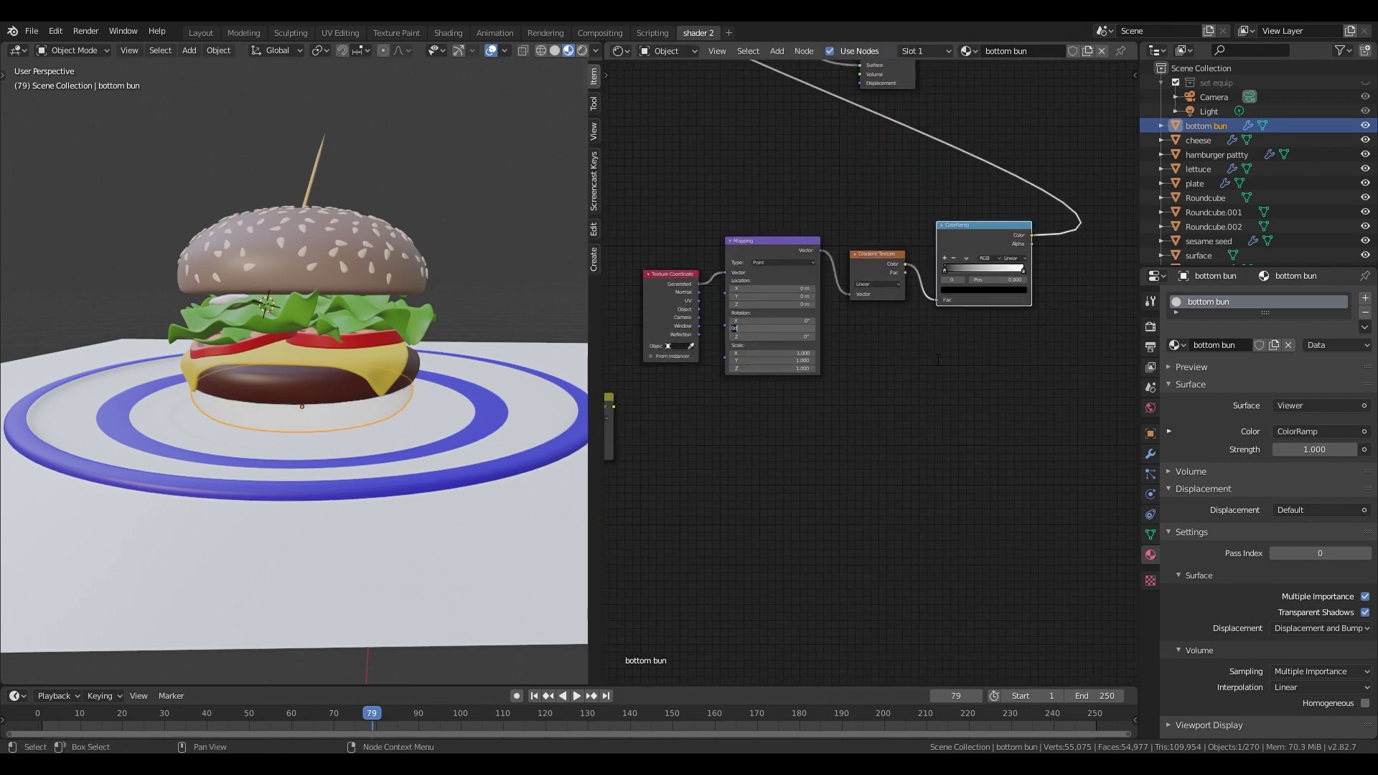
{"action": "mouse_move", "coordinate": [943, 271]}
{"action": "left_mouse_down"}
{"action": "mouse_move", "coordinate": [987, 270]}
{"action": "mouse_move", "coordinate": [976, 271]}
{"action": "left_mouse_up"}
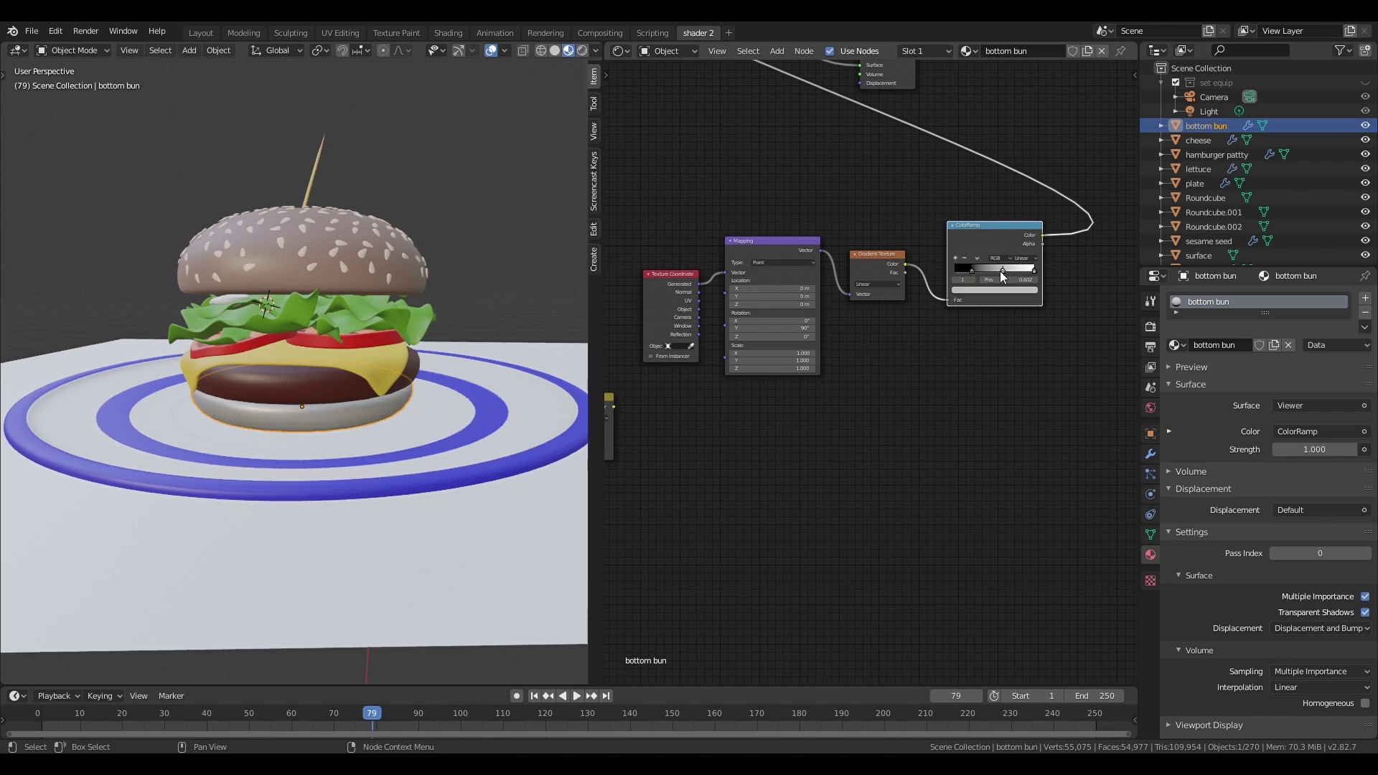
{"action": "left_click", "coordinate": [979, 289]}
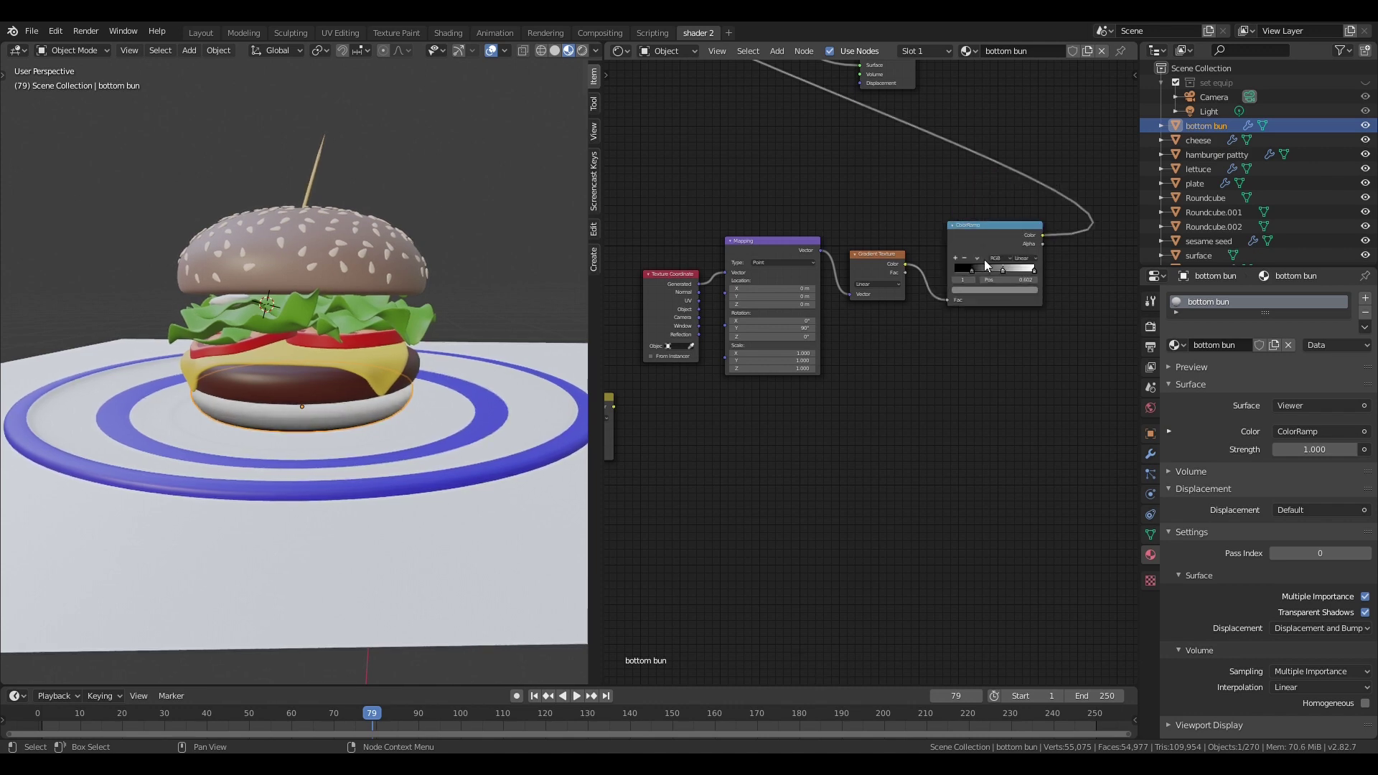
- Add a second MixRGB node with the new gradient ColorRamp driving its Fac, and set Color2 to white
{"action": "key", "text": "shift+a"}
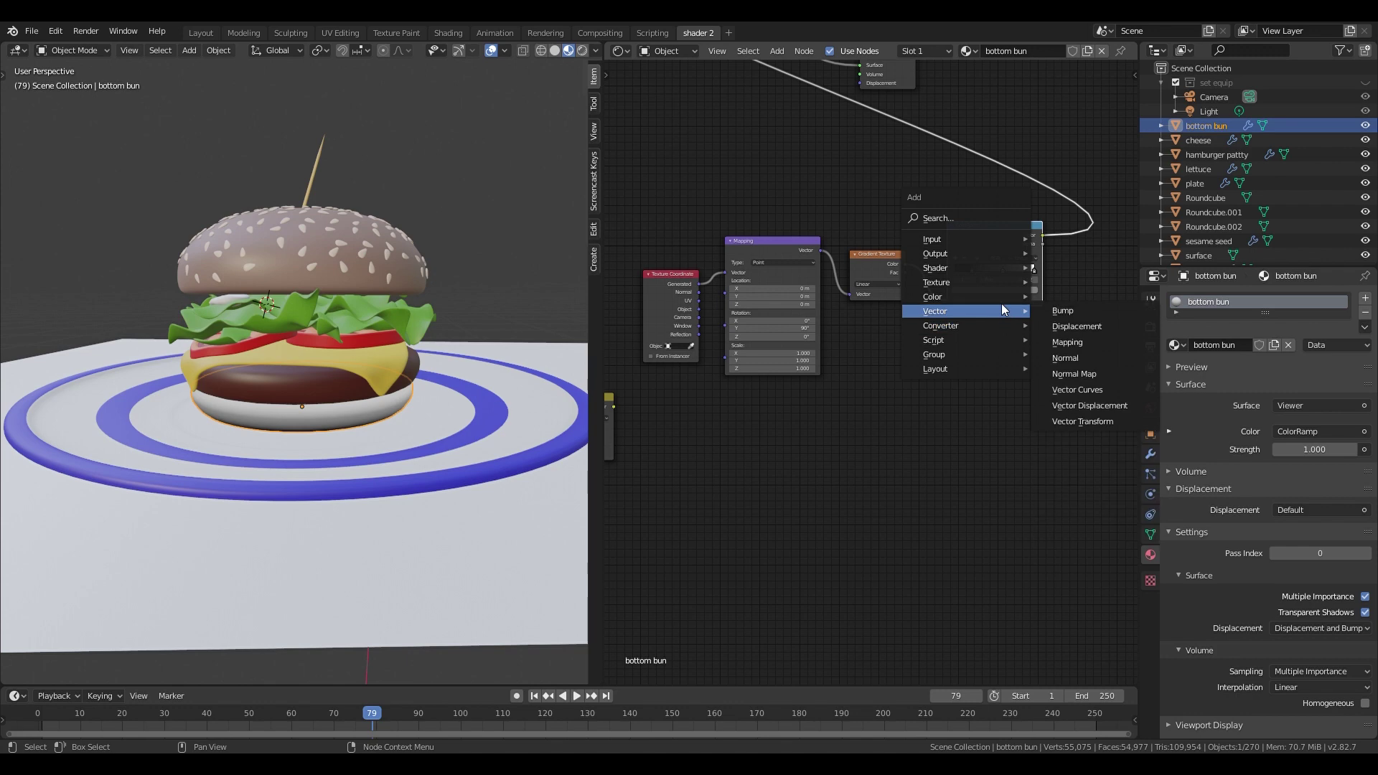
{"action": "mouse_move", "coordinate": [996, 299]}
{"action": "left_click", "coordinate": [1076, 375]}
{"action": "left_click", "coordinate": [1059, 319]}
{"action": "left_click_drag", "start_coordinate": [1044, 235], "coordinate": [1061, 362]}
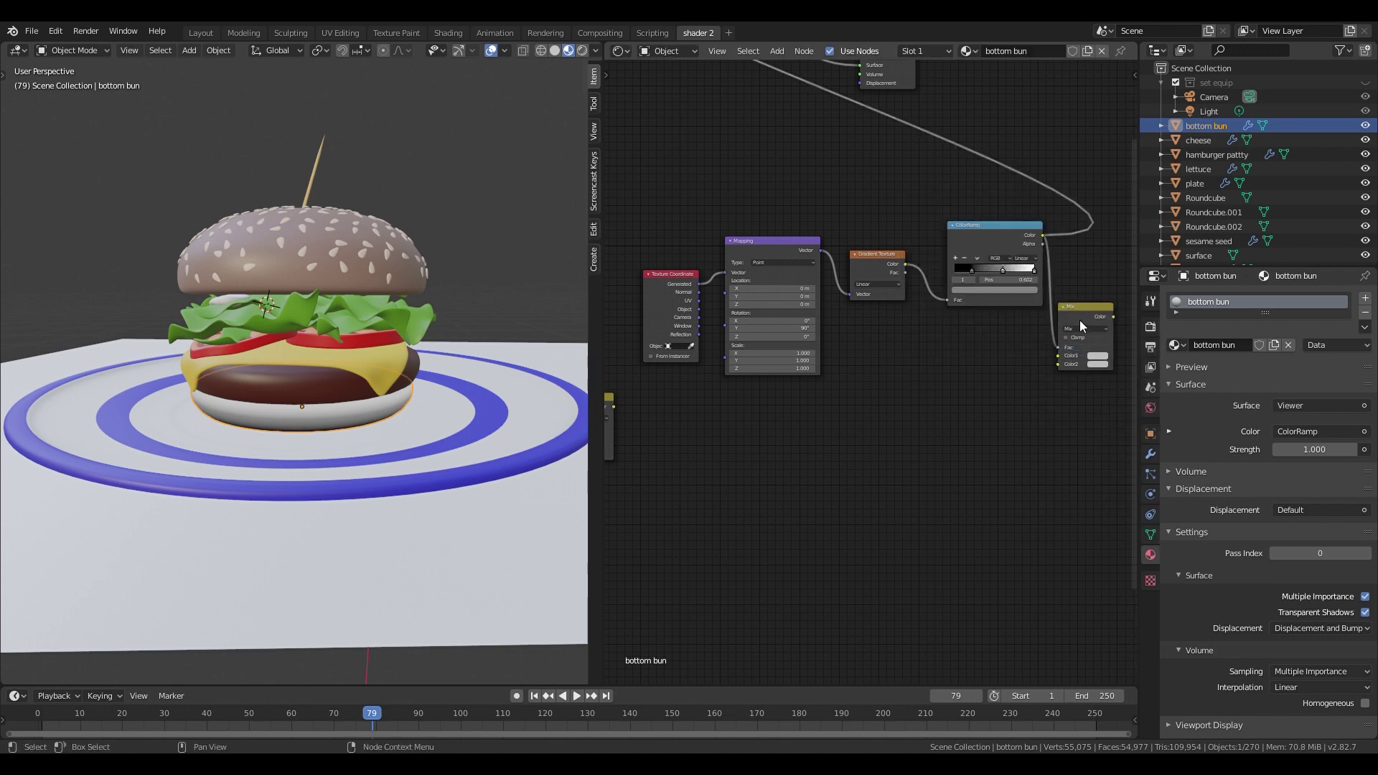
{"action": "left_click", "coordinate": [1096, 380]}
{"action": "left_click_drag", "start_coordinate": [1158, 285], "coordinate": [1158, 267]}
- Connect the first Mix node's output to Color1 of the second Mix node and preview the result on the bottom bun
{"action": "scroll", "coordinate": [654, 405], "scroll_direction": "down", "scroll_amount": 4}
{"action": "scroll", "coordinate": [846, 381], "scroll_direction": "up", "scroll_amount": 3}
{"action": "left_click_drag", "start_coordinate": [809, 414], "coordinate": [861, 359]}
{"action": "left_click", "coordinate": [873, 348], "text": "ctrl+shift"}
- Move the white stop of the second gradient's ColorRamp to 0.841 and inspect the bun's spots up close
{"action": "middle_click_drag", "start_coordinate": [260, 414], "coordinate": [520, 457]}
{"action": "scroll", "coordinate": [531, 445], "scroll_direction": "down", "scroll_amount": 1}
{"action": "scroll", "coordinate": [719, 259], "scroll_direction": "up", "scroll_amount": 5}
{"action": "middle_click_drag", "start_coordinate": [719, 259], "coordinate": [785, 402]}
{"action": "scroll", "coordinate": [741, 244], "scroll_direction": "up", "scroll_amount": 5}
{"action": "scroll", "coordinate": [789, 327], "scroll_direction": "down", "scroll_amount": 11}
{"action": "scroll", "coordinate": [793, 329], "scroll_direction": "up", "scroll_amount": 5}
{"action": "left_click", "coordinate": [889, 386]}
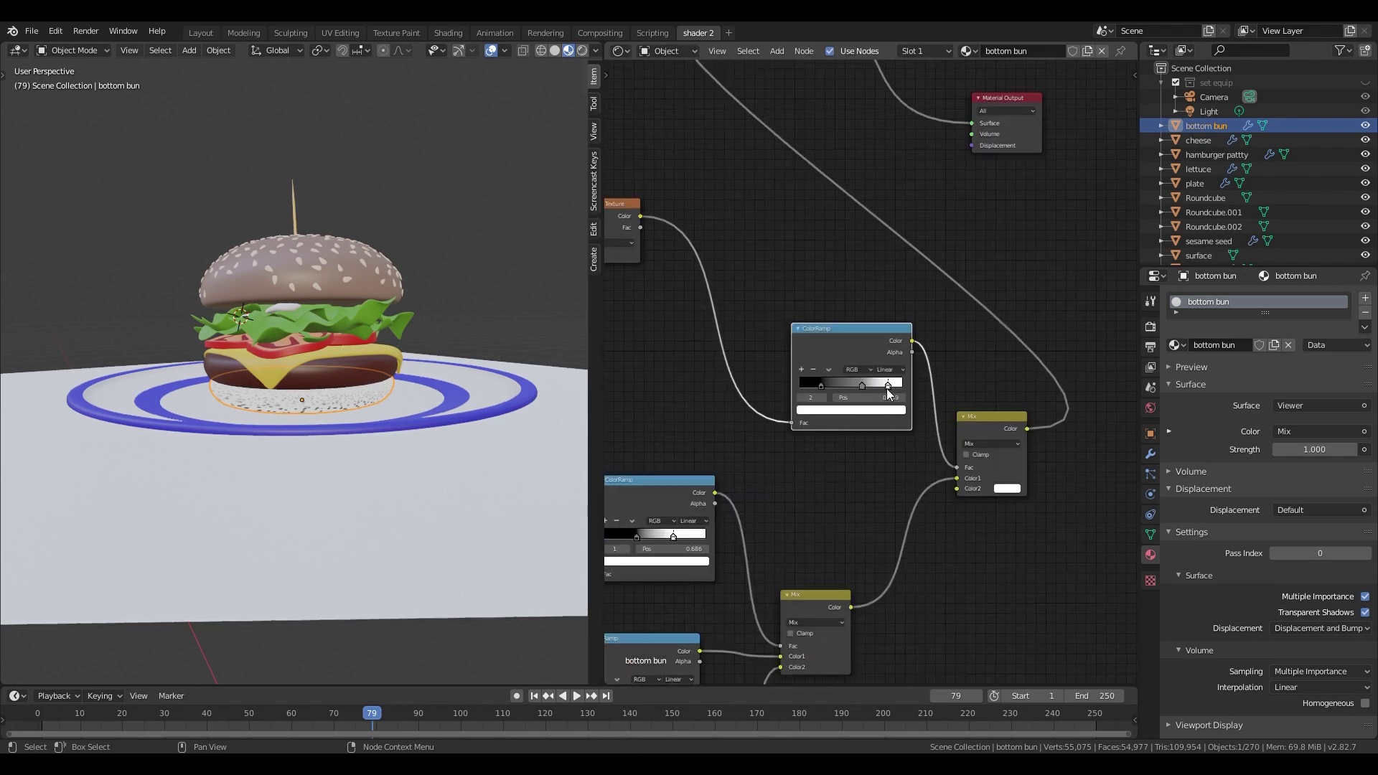
{"action": "scroll", "coordinate": [305, 441], "scroll_direction": "up", "scroll_amount": 3}
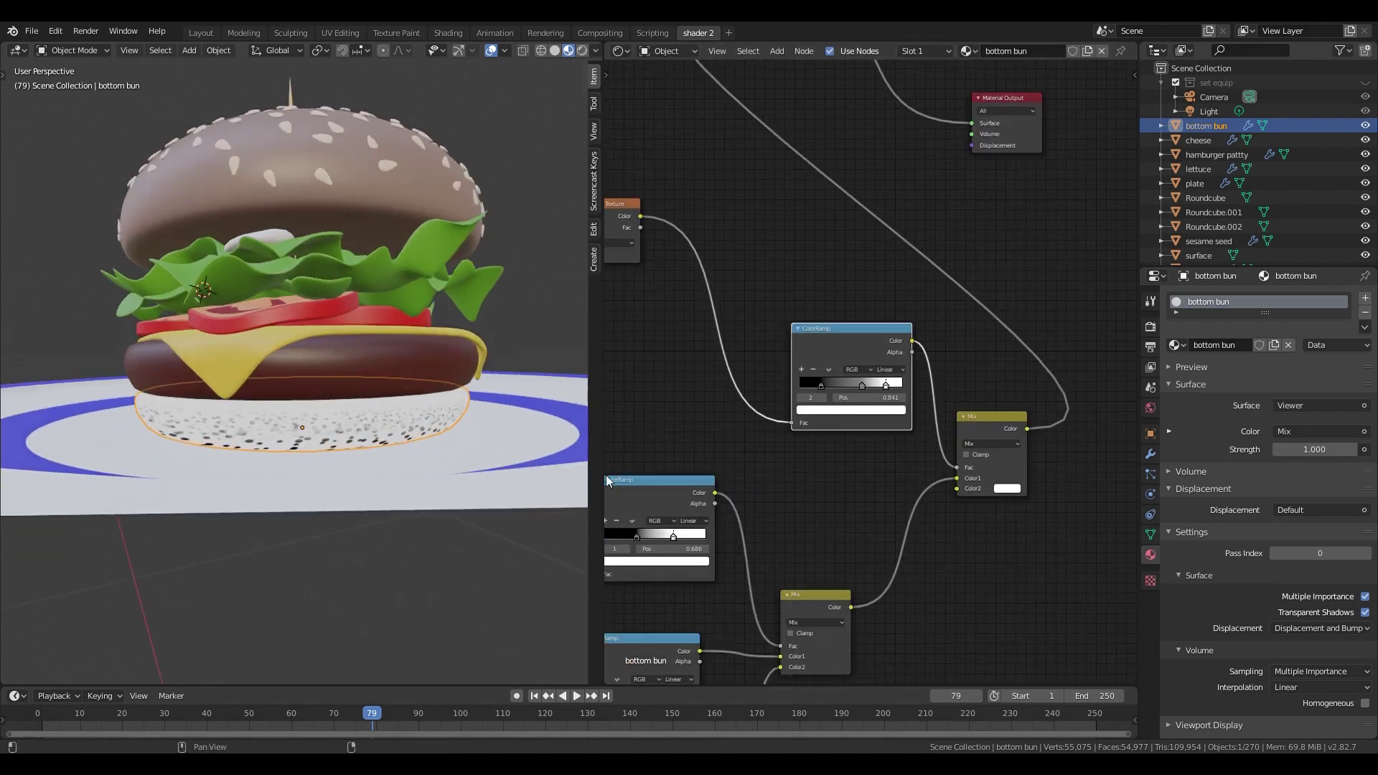
- Add a Displacement node after the second Mix node and connect the Mix color to its Height input
{"action": "scroll", "coordinate": [1001, 465], "scroll_direction": "down", "scroll_amount": 6}
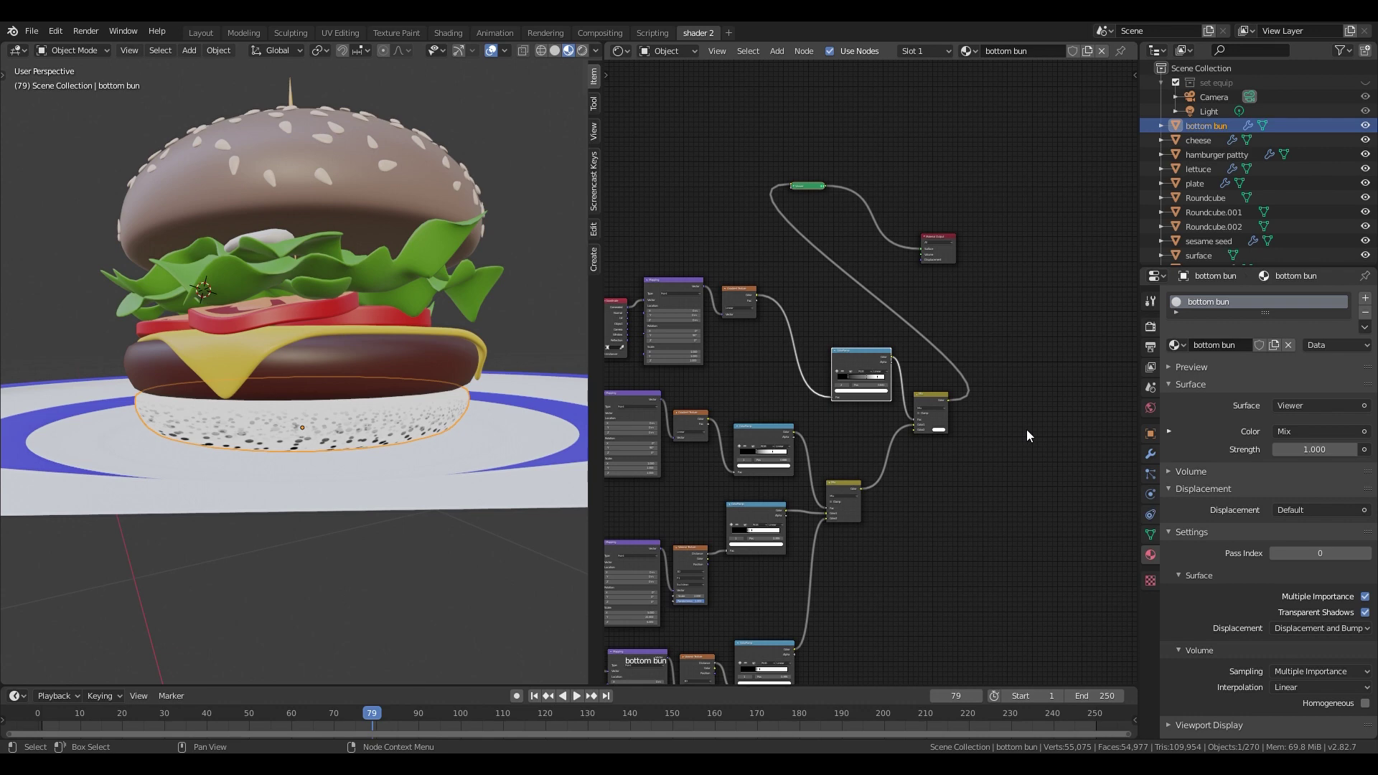
{"action": "key", "text": "shift+a"}
{"action": "left_click", "coordinate": [1013, 389]}
{"action": "left_click", "coordinate": [989, 370]}
{"action": "scroll", "coordinate": [989, 370], "scroll_direction": "up", "scroll_amount": 2}
{"action": "left_click_drag", "start_coordinate": [984, 412], "coordinate": [1046, 396]}
{"action": "scroll", "coordinate": [1046, 396], "scroll_direction": "down", "scroll_amount": 3}
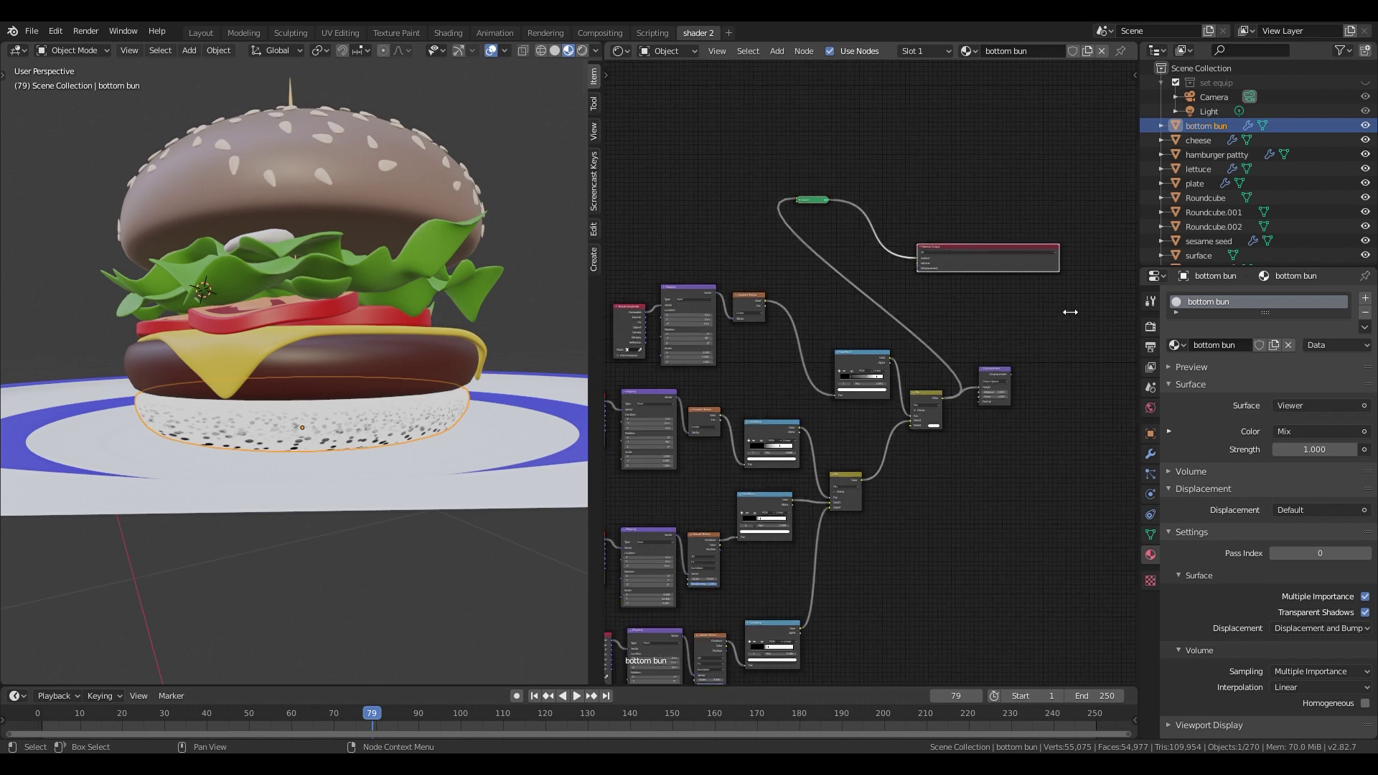
- Connect the Displacement node to the Material Output's Displacement input and set its scale to 0.003
{"action": "left_click_drag", "start_coordinate": [946, 272], "coordinate": [1069, 335]}
{"action": "scroll", "coordinate": [1055, 359], "scroll_direction": "up", "scroll_amount": 4}
{"action": "middle_click_drag", "start_coordinate": [1038, 377], "coordinate": [909, 382]}
{"action": "scroll", "coordinate": [932, 376], "scroll_direction": "up", "scroll_amount": 5}
{"action": "scroll", "coordinate": [960, 376], "scroll_direction": "up", "scroll_amount": 2}
{"action": "left_click_drag", "start_coordinate": [930, 386], "coordinate": [1012, 267]}
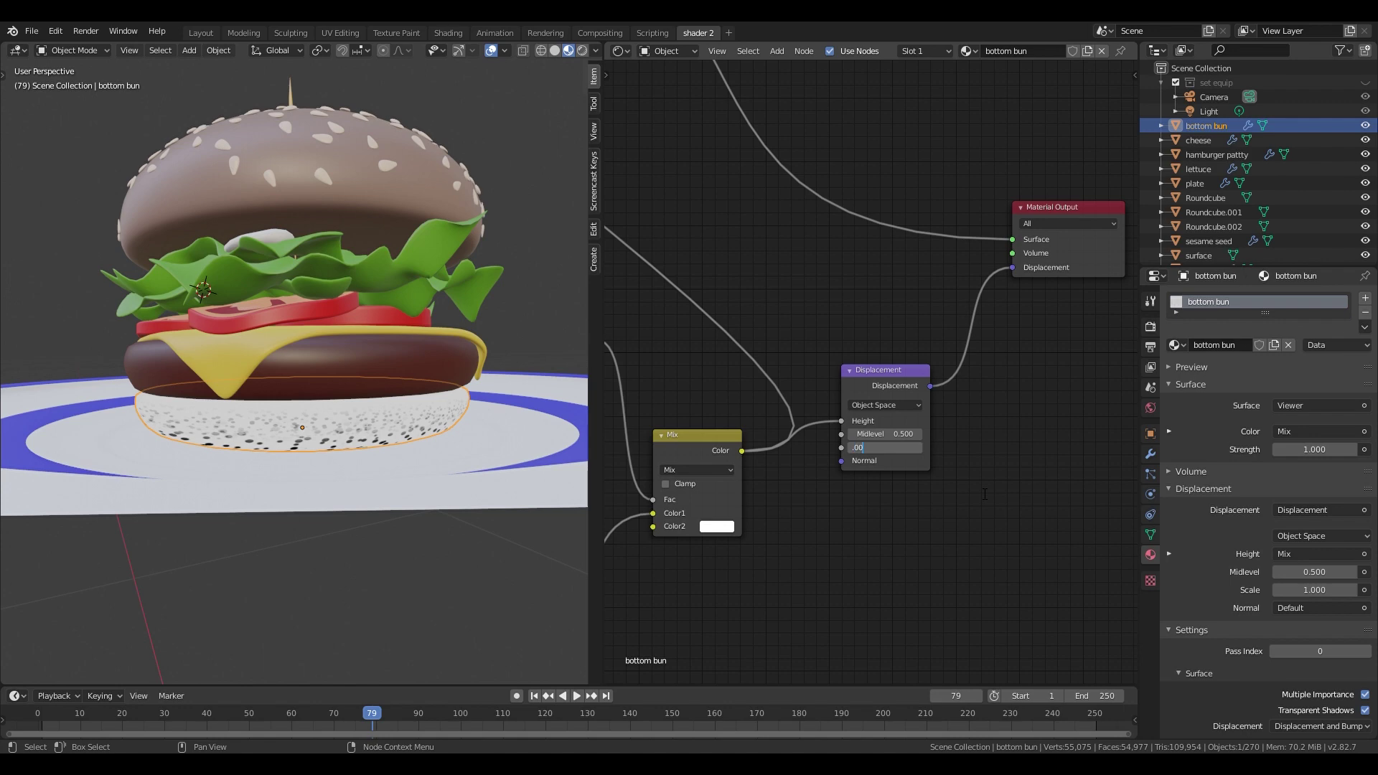
{"action": "scroll", "coordinate": [812, 501], "scroll_direction": "down", "scroll_amount": 3}
- Move the Principled BSDF closer to the node chains and send it to the Material Output's surface
{"action": "scroll", "coordinate": [1008, 509], "scroll_direction": "down", "scroll_amount": 8}
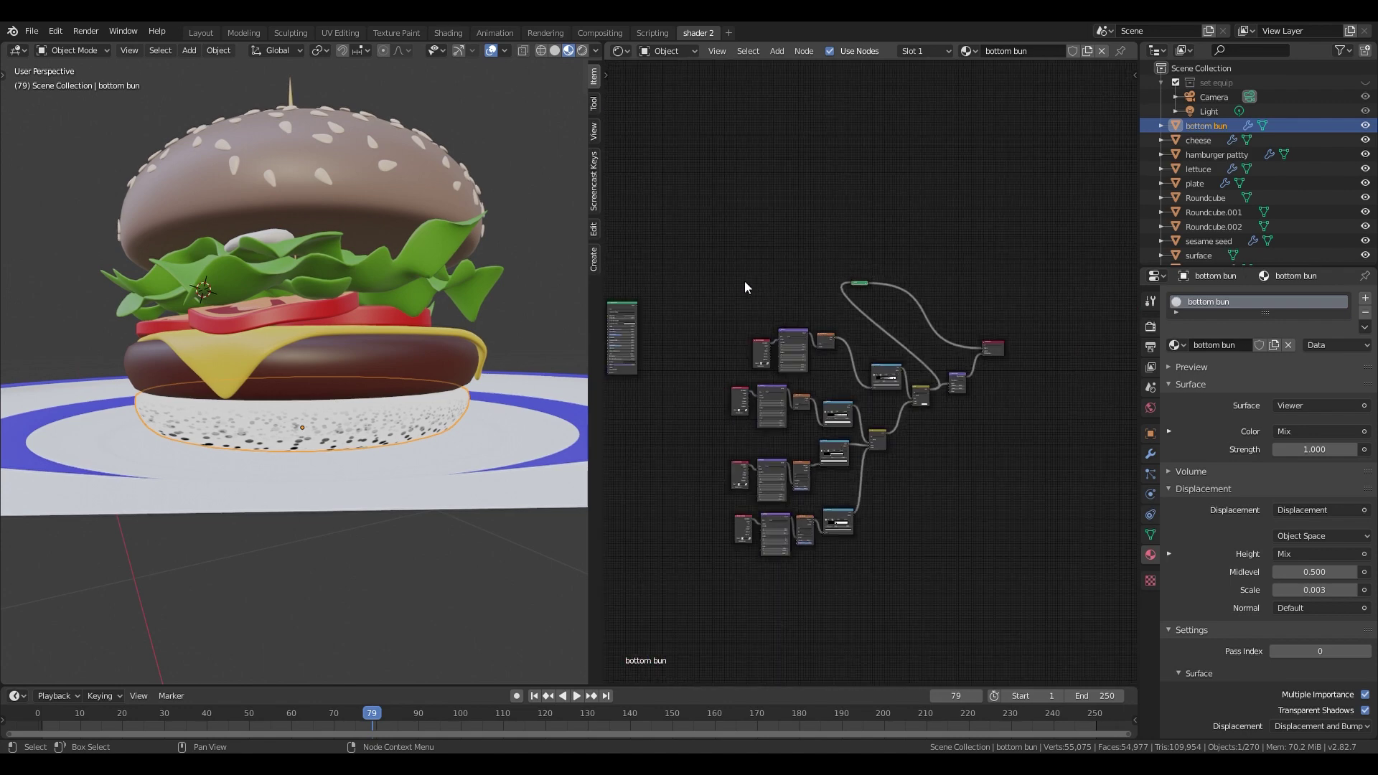
{"action": "middle_click_drag", "start_coordinate": [744, 284], "coordinate": [792, 284]}
{"action": "left_click_drag", "start_coordinate": [673, 306], "coordinate": [760, 214]}
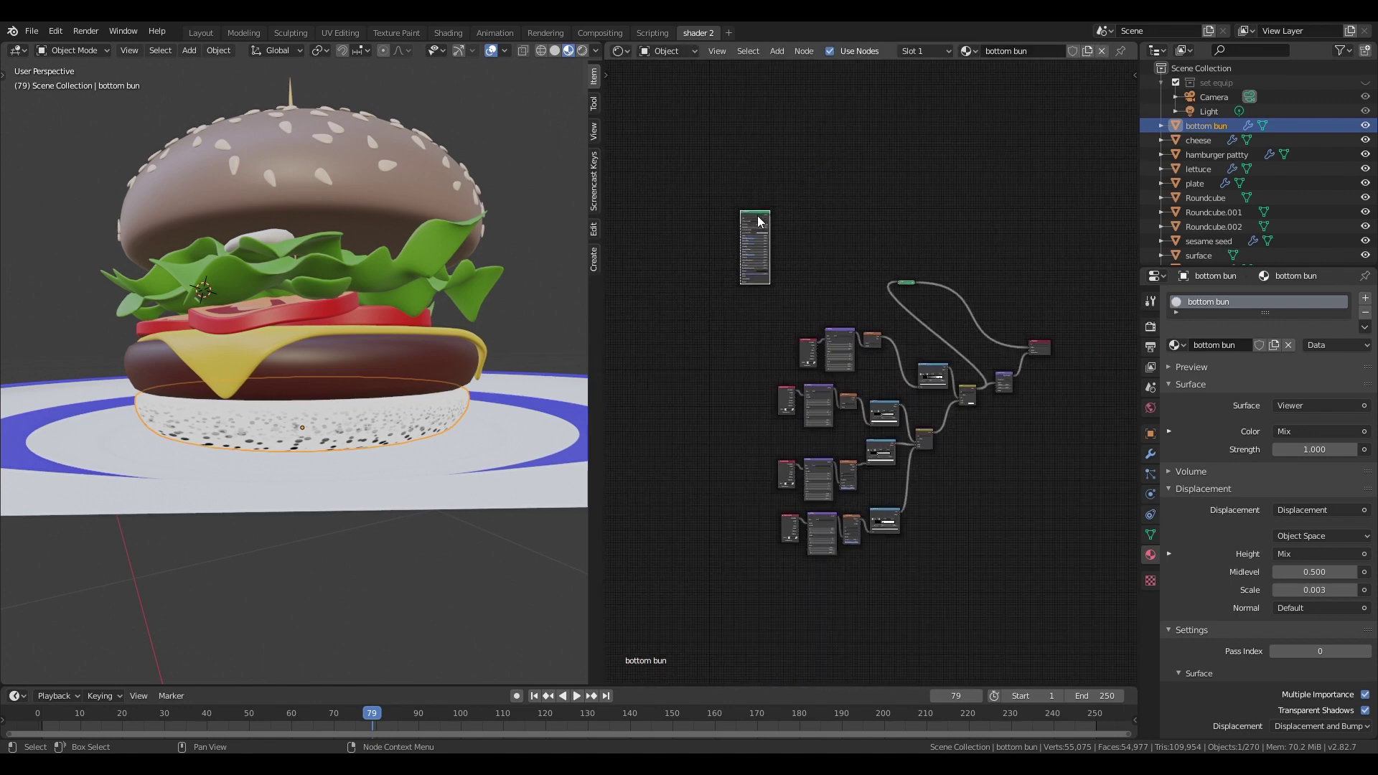
{"action": "left_click", "coordinate": [751, 212], "text": "ctrl+shift"}
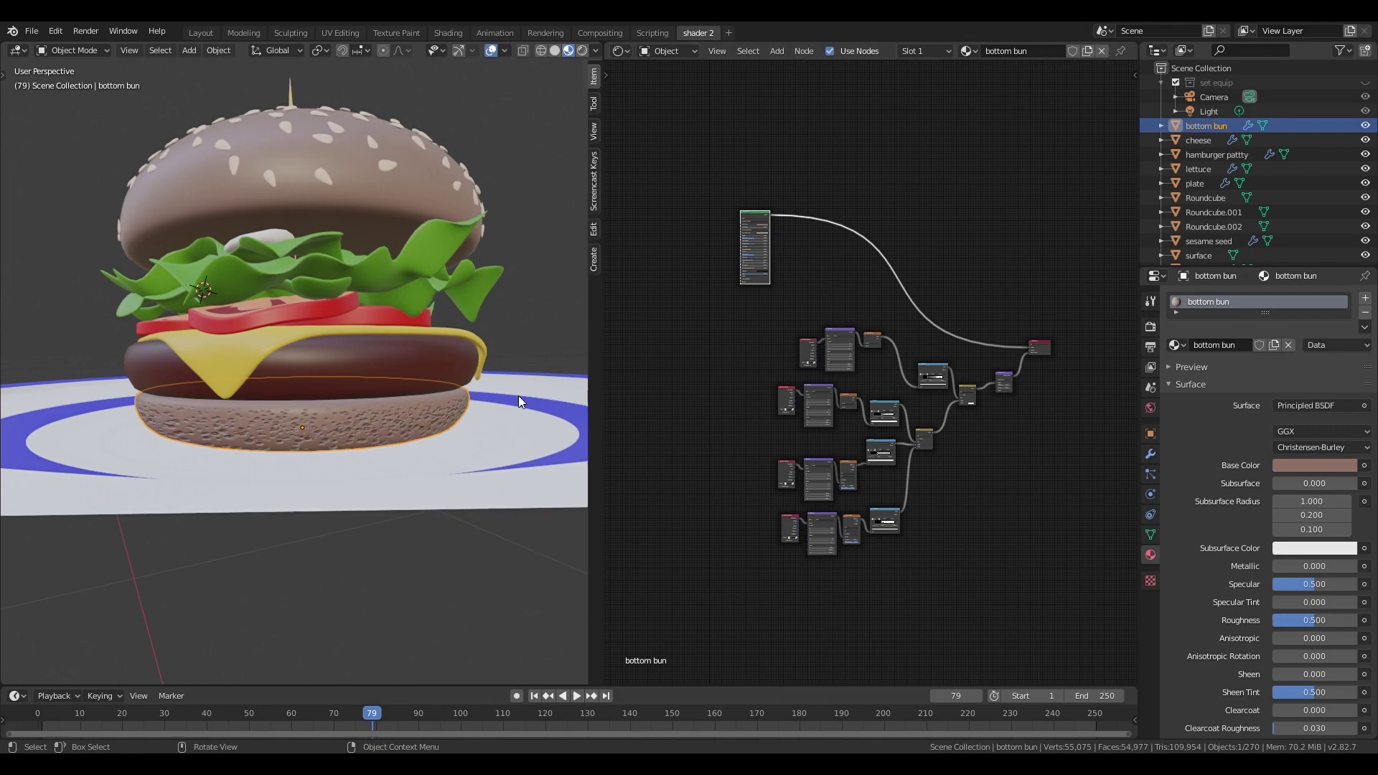
- Preview the first gradient's ColorRamp and both Mix nodes on the bottom bun to compare their masks
{"action": "scroll", "coordinate": [864, 396], "scroll_direction": "up", "scroll_amount": 5}
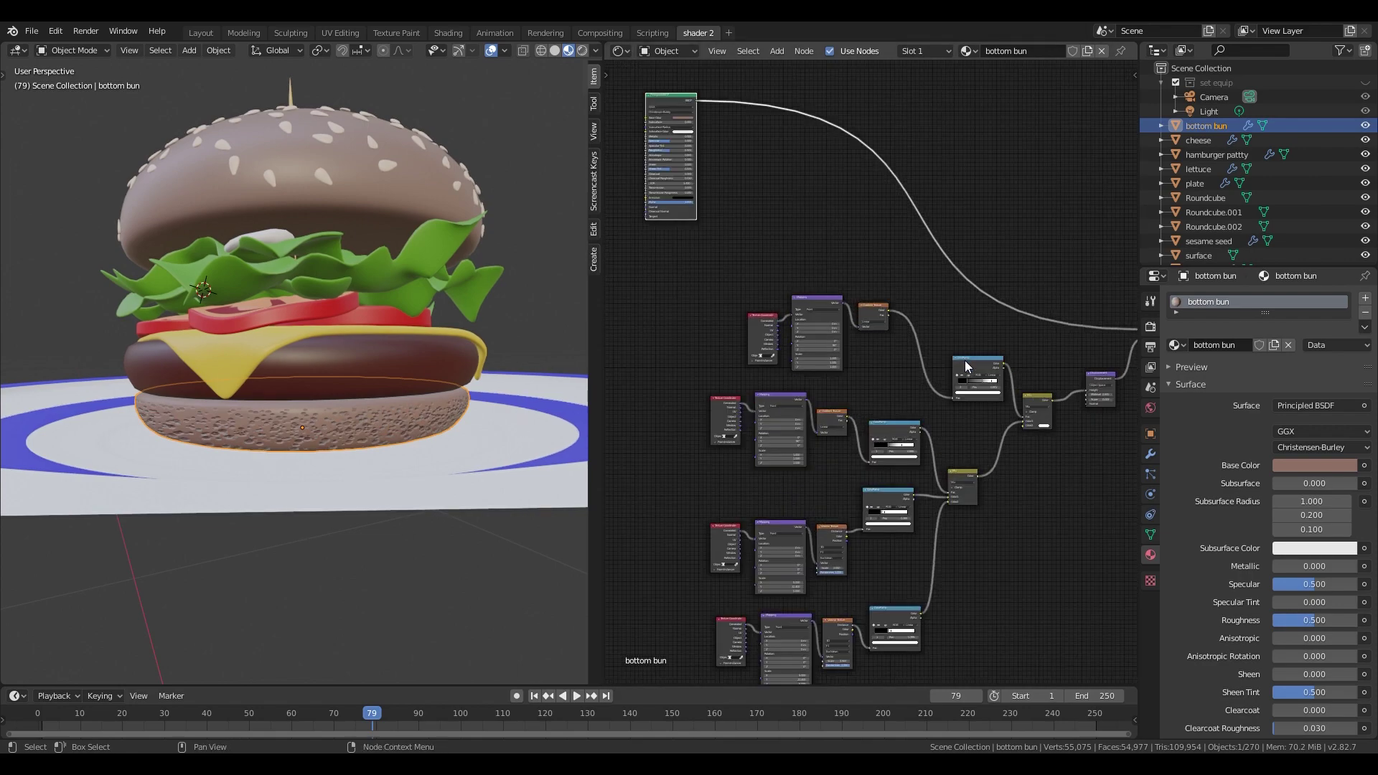
{"action": "left_click", "coordinate": [875, 449], "text": "ctrl+shift"}
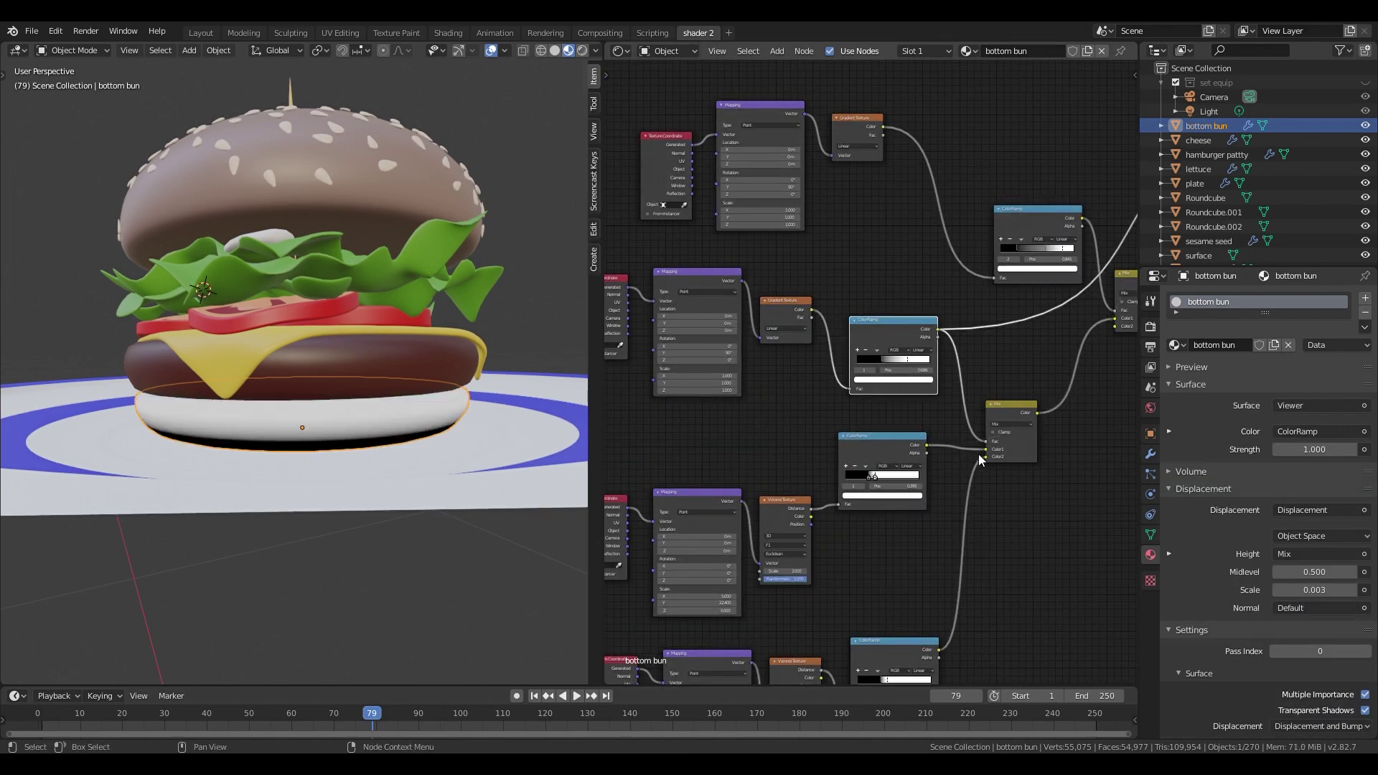
{"action": "scroll", "coordinate": [817, 547], "scroll_direction": "up", "scroll_amount": 4}
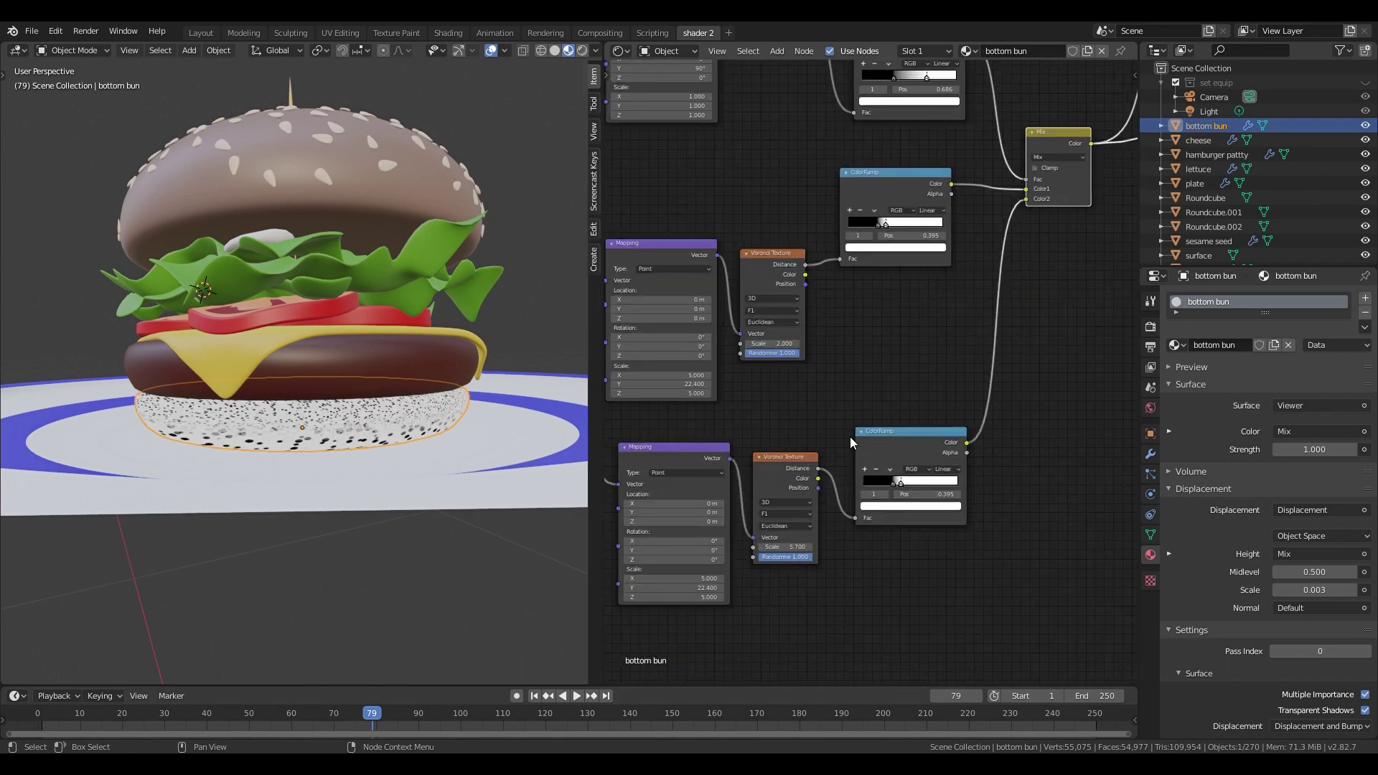
{"action": "scroll", "coordinate": [838, 426], "scroll_direction": "down", "scroll_amount": 5}
{"action": "left_click", "coordinate": [1036, 243], "text": "ctrl+shift"}
{"action": "scroll", "coordinate": [1036, 244], "scroll_direction": "down", "scroll_amount": 4}
{"action": "left_click", "coordinate": [687, 79]}
{"action": "scroll", "coordinate": [867, 366], "scroll_direction": "up", "scroll_amount": 6}
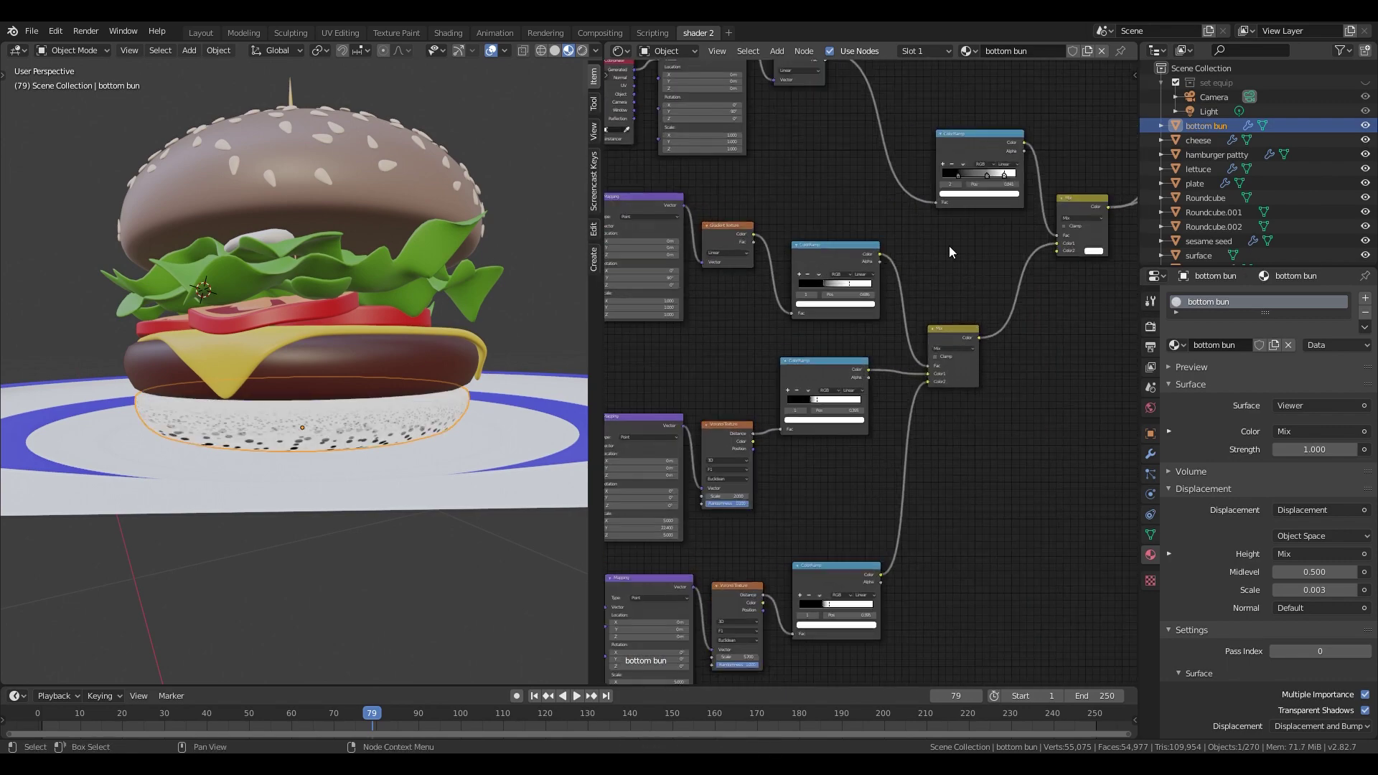
- Preview the first Mix node and lighten the dark spots in the ColorRamp of the lowest Voronoi chain
{"action": "middle_click_drag", "start_coordinate": [907, 262], "coordinate": [848, 308]}
{"action": "left_click", "coordinate": [1015, 248], "text": "ctrl+shift"}
{"action": "mouse_move", "coordinate": [897, 217]}
{"action": "left_mouse_down"}
{"action": "mouse_move", "coordinate": [876, 227]}
{"action": "mouse_move", "coordinate": [914, 226]}
{"action": "left_mouse_up"}
{"action": "key", "text": "Home"}
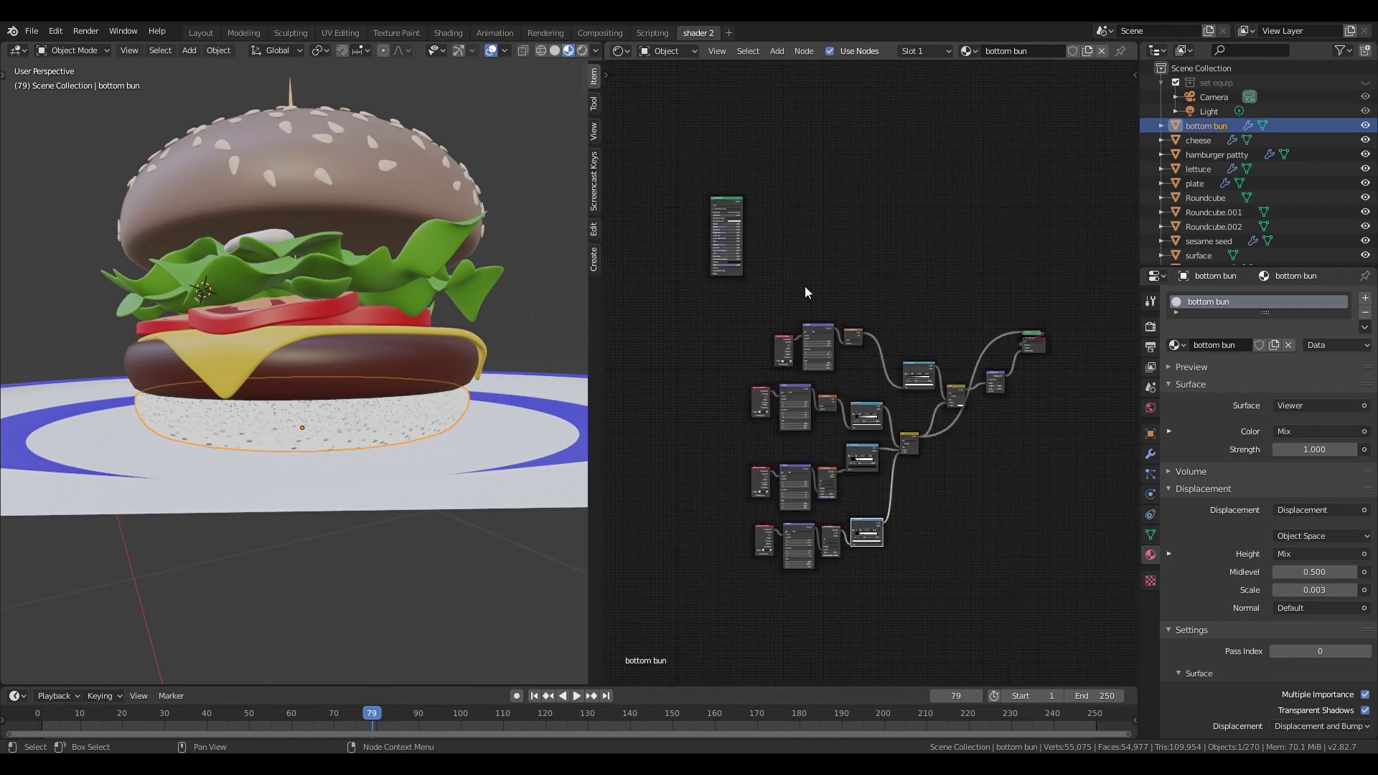
- Preview the Principled BSDF on the bottom bun and examine the softened displacement
{"action": "left_click", "coordinate": [732, 207], "text": "ctrl+shift"}
{"action": "middle_click_drag", "start_coordinate": [574, 297], "coordinate": [502, 322]}
{"action": "scroll", "coordinate": [837, 354], "scroll_direction": "down", "scroll_amount": 3}
- Add a Noise Texture before the Principled BSDF, with Texture Coordinate and Mapping nodes attached to it
{"action": "scroll", "coordinate": [897, 382], "scroll_direction": "up", "scroll_amount": 6}
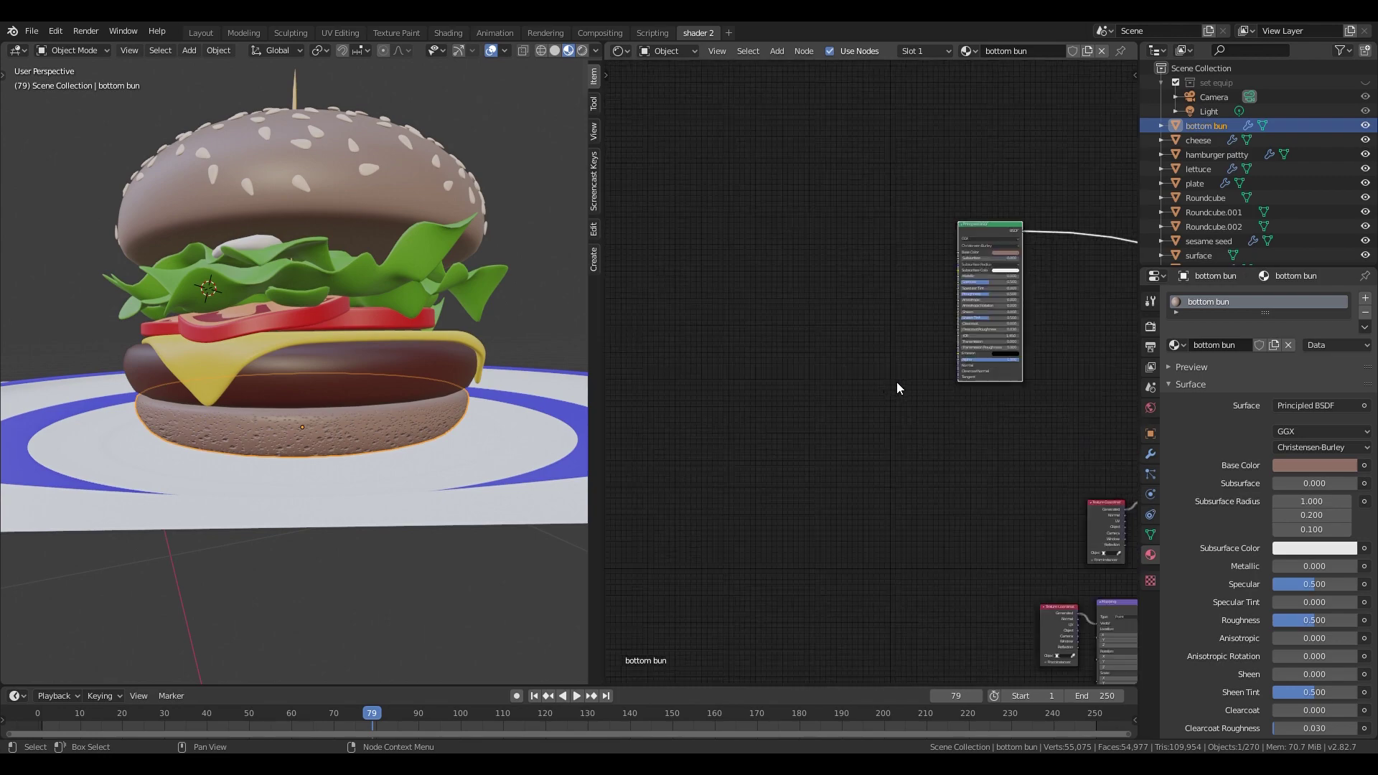
{"action": "scroll", "coordinate": [897, 388], "scroll_direction": "up", "scroll_amount": 2}
{"action": "key", "text": "shift+a"}
{"action": "mouse_move", "coordinate": [746, 298]}
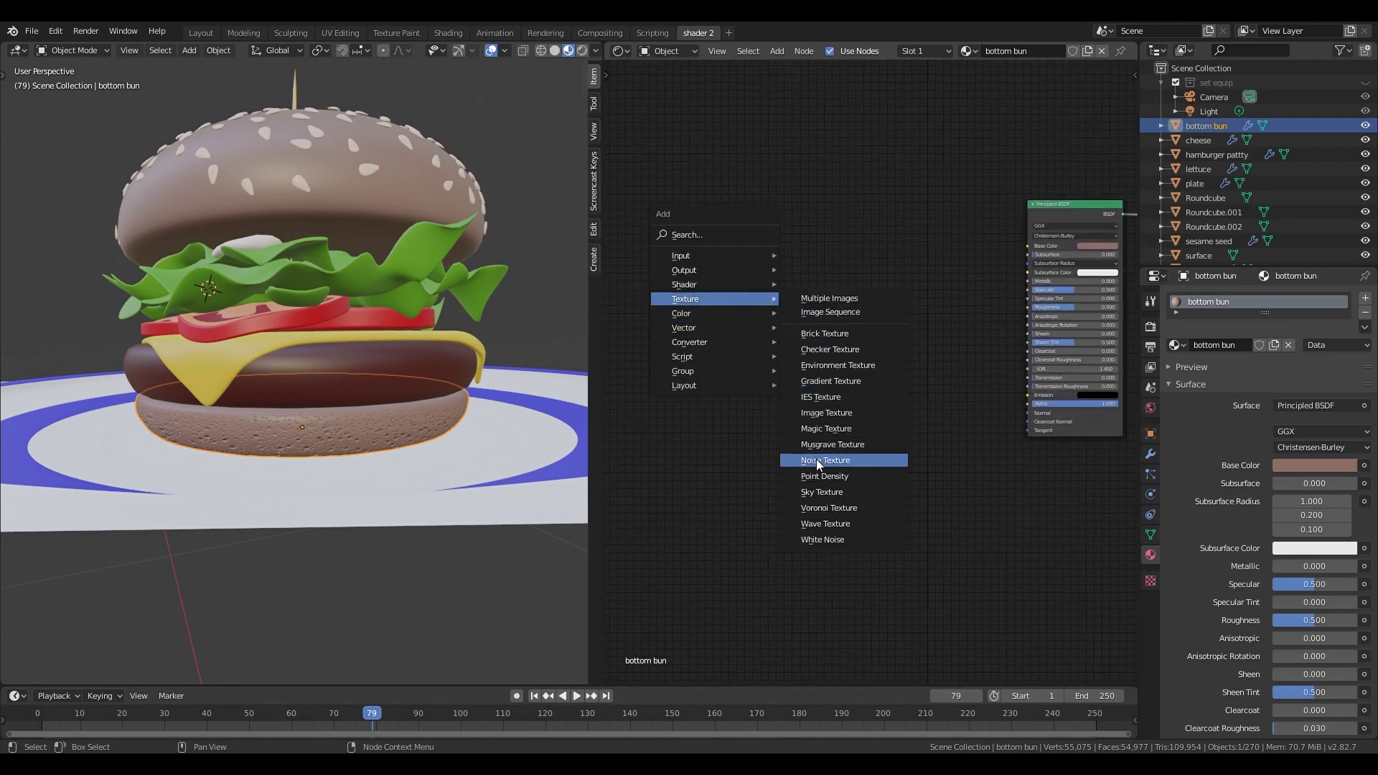
{"action": "left_click", "coordinate": [816, 460]}
{"action": "left_click", "coordinate": [719, 316]}
{"action": "key", "text": "ctrl+t"}
- Add a ColorRamp fed by the Noise Texture's color and preview it on the bottom bun
{"action": "key", "text": "shift+a"}
{"action": "mouse_move", "coordinate": [797, 417]}
{"action": "left_click", "coordinate": [861, 448]}
{"action": "left_click", "coordinate": [786, 285]}
{"action": "left_click_drag", "start_coordinate": [768, 343], "coordinate": [777, 368]}
{"action": "left_click", "coordinate": [824, 329], "text": "ctrl+shift"}
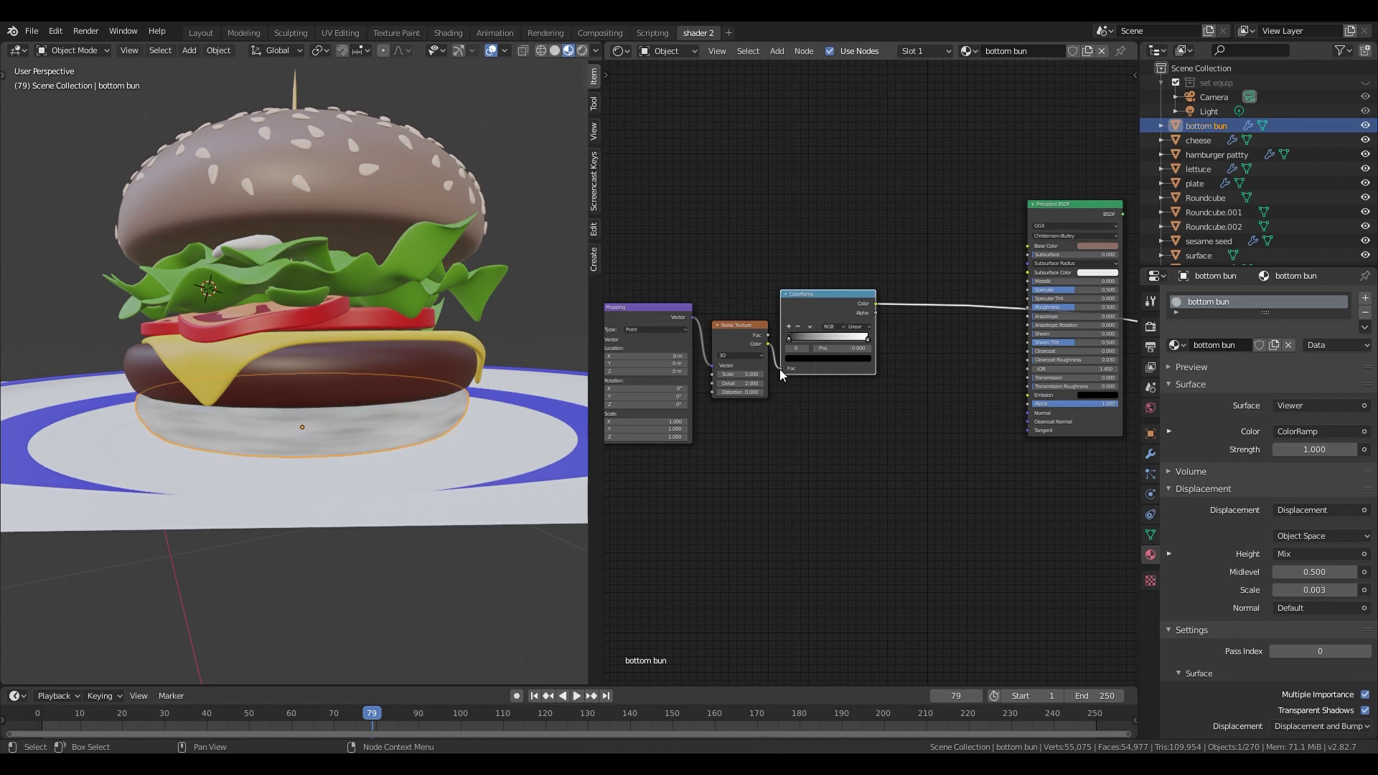
- Set the noise mapping's scale to 25 on all axes and move the noise ColorRamp's stops closer together
{"action": "scroll", "coordinate": [754, 420], "scroll_direction": "up", "scroll_amount": 1}
{"action": "middle_click_drag", "start_coordinate": [754, 421], "coordinate": [882, 410]}
{"action": "left_click_drag", "start_coordinate": [782, 418], "coordinate": [782, 437]}
{"action": "type", "text": "25"}
{"action": "key", "text": "Return"}
{"action": "left_click_drag", "start_coordinate": [905, 321], "coordinate": [969, 322]}
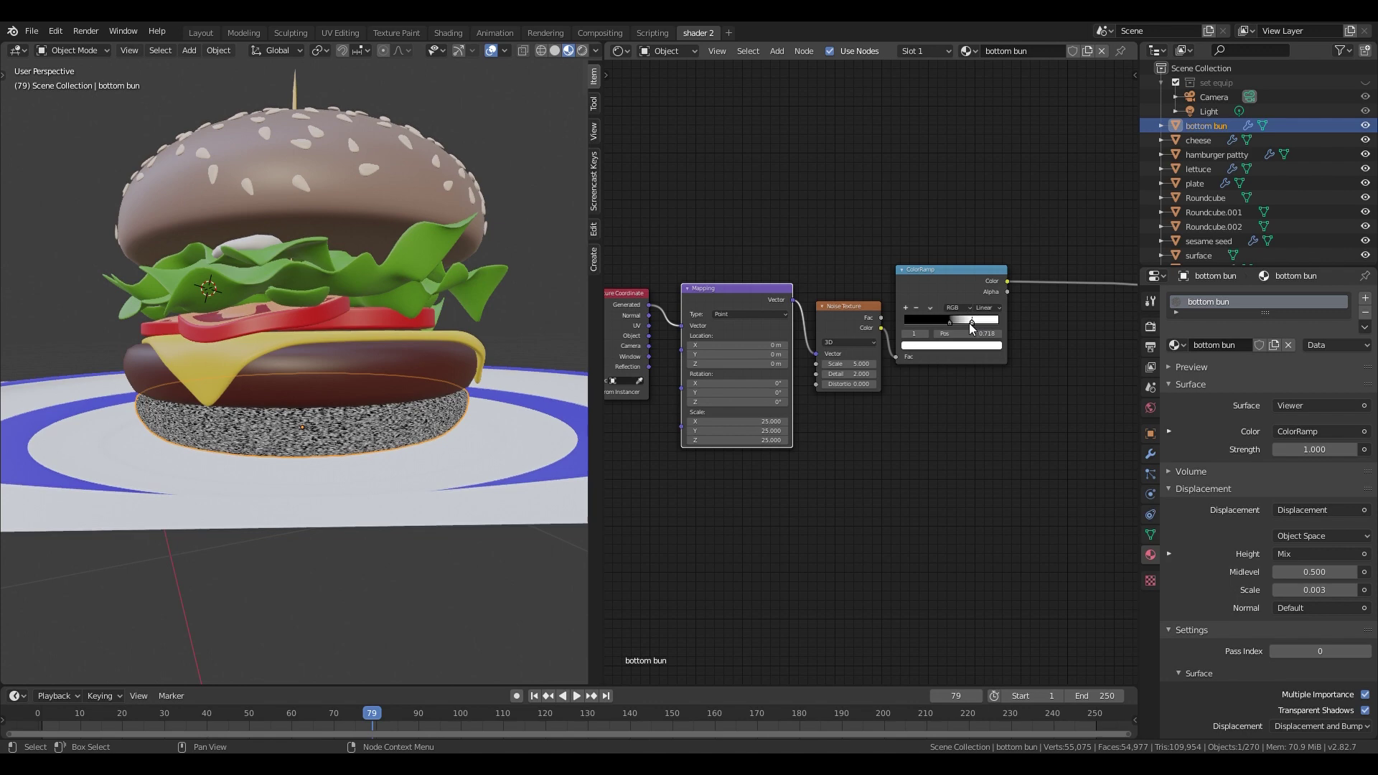
- Set the noise mapping's scale to 40 on all axes and increase the Noise Texture's distortion
{"action": "left_click_drag", "start_coordinate": [773, 437], "coordinate": [913, 454]}
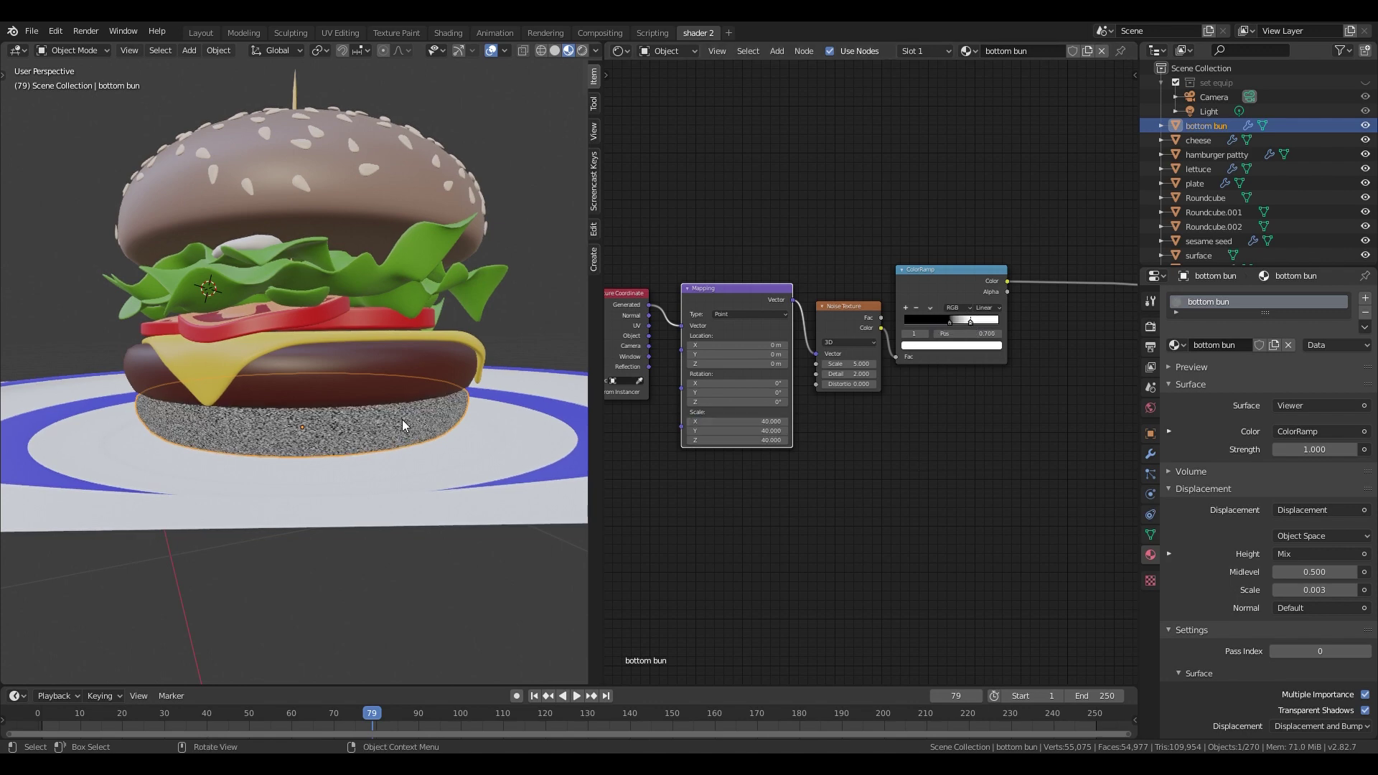
{"action": "mouse_move", "coordinate": [861, 383]}
{"action": "left_mouse_down"}
{"action": "mouse_move", "coordinate": [897, 384]}
{"action": "mouse_move", "coordinate": [866, 381]}
{"action": "left_mouse_up"}
{"action": "scroll", "coordinate": [933, 423], "scroll_direction": "down", "scroll_amount": 2}
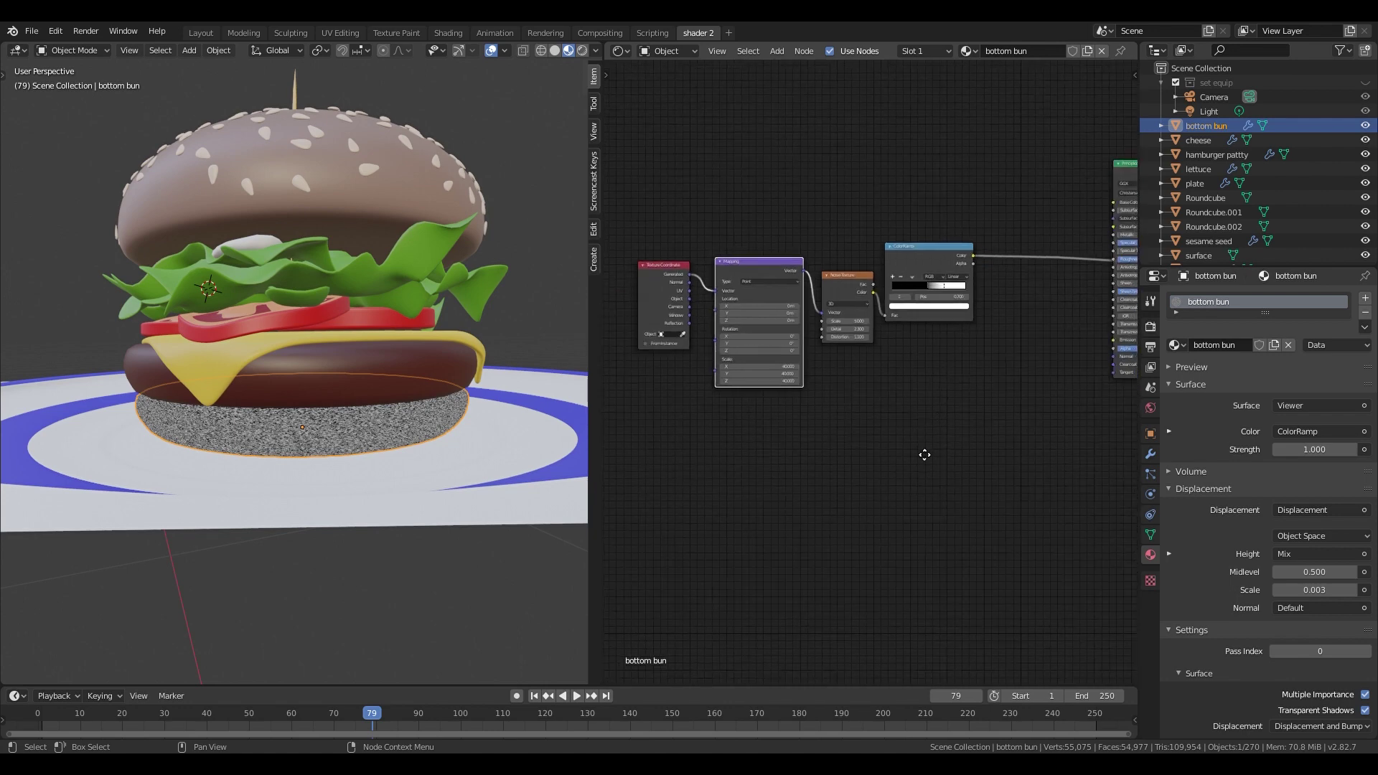
- Add a second Noise Texture below the first, with its own Texture Coordinate and Mapping nodes attached
{"action": "key", "text": "shift+a"}
{"action": "mouse_move", "coordinate": [811, 383]}
{"action": "left_click", "coordinate": [913, 546]}
{"action": "left_click", "coordinate": [823, 440]}
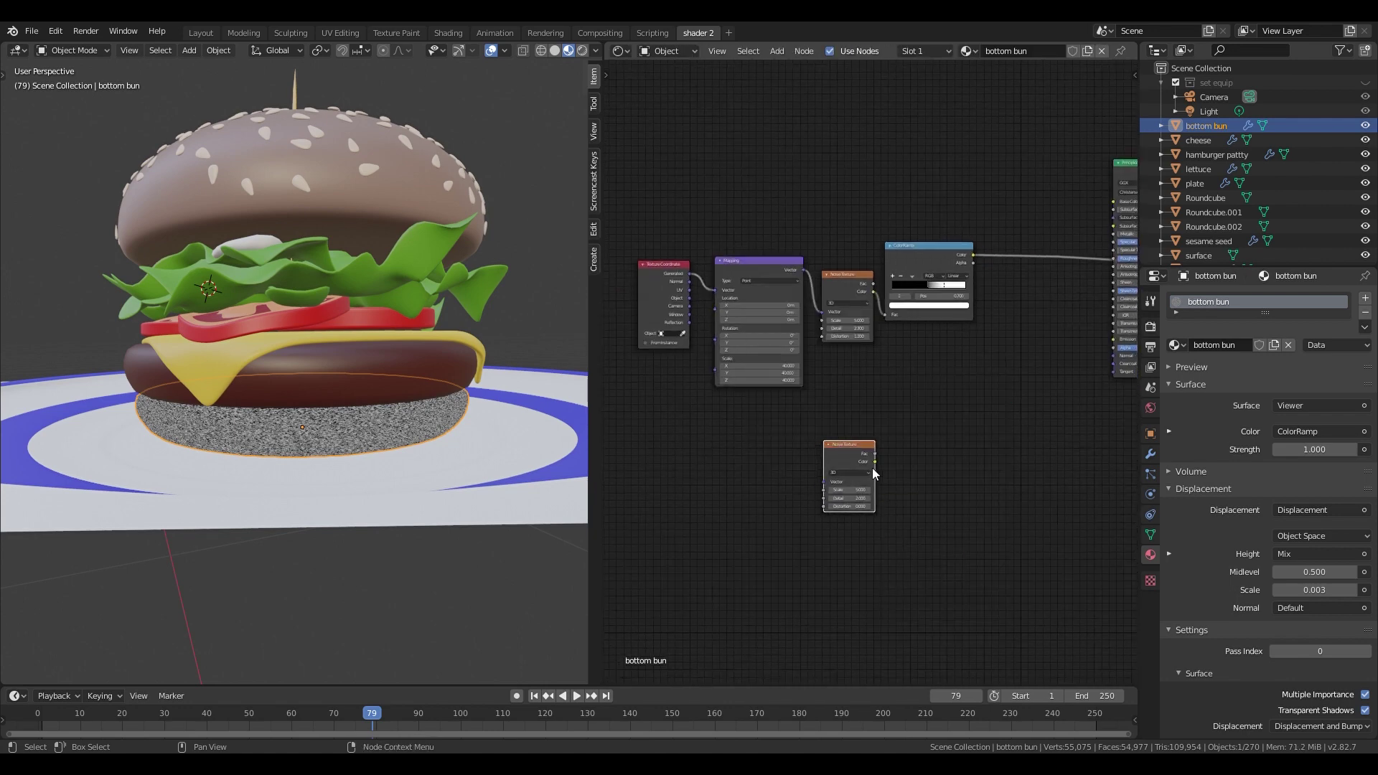
{"action": "key", "text": "ctrl+t"}
- Add a ColorRamp beside the second Noise Texture and connect the noise color to its Fac input
{"action": "key", "text": "shift+a"}
{"action": "mouse_move", "coordinate": [889, 518]}
{"action": "left_click", "coordinate": [969, 345]}
{"action": "left_click", "coordinate": [895, 433]}
{"action": "left_click_drag", "start_coordinate": [875, 461], "coordinate": [897, 505]}
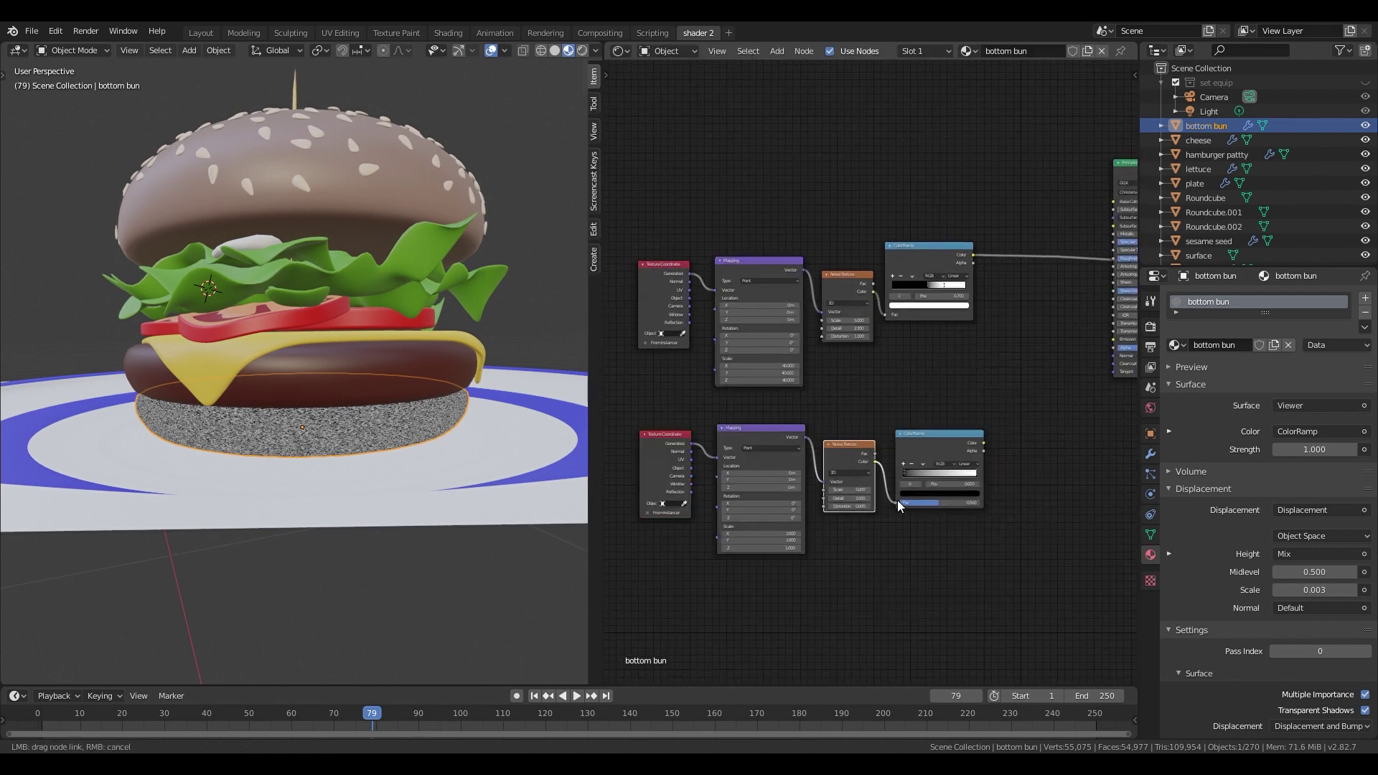
- Preview the second noise ColorRamp on the bun and set its mapping scale to 3 on all axes
{"action": "left_click", "coordinate": [932, 458], "text": "ctrl+shift"}
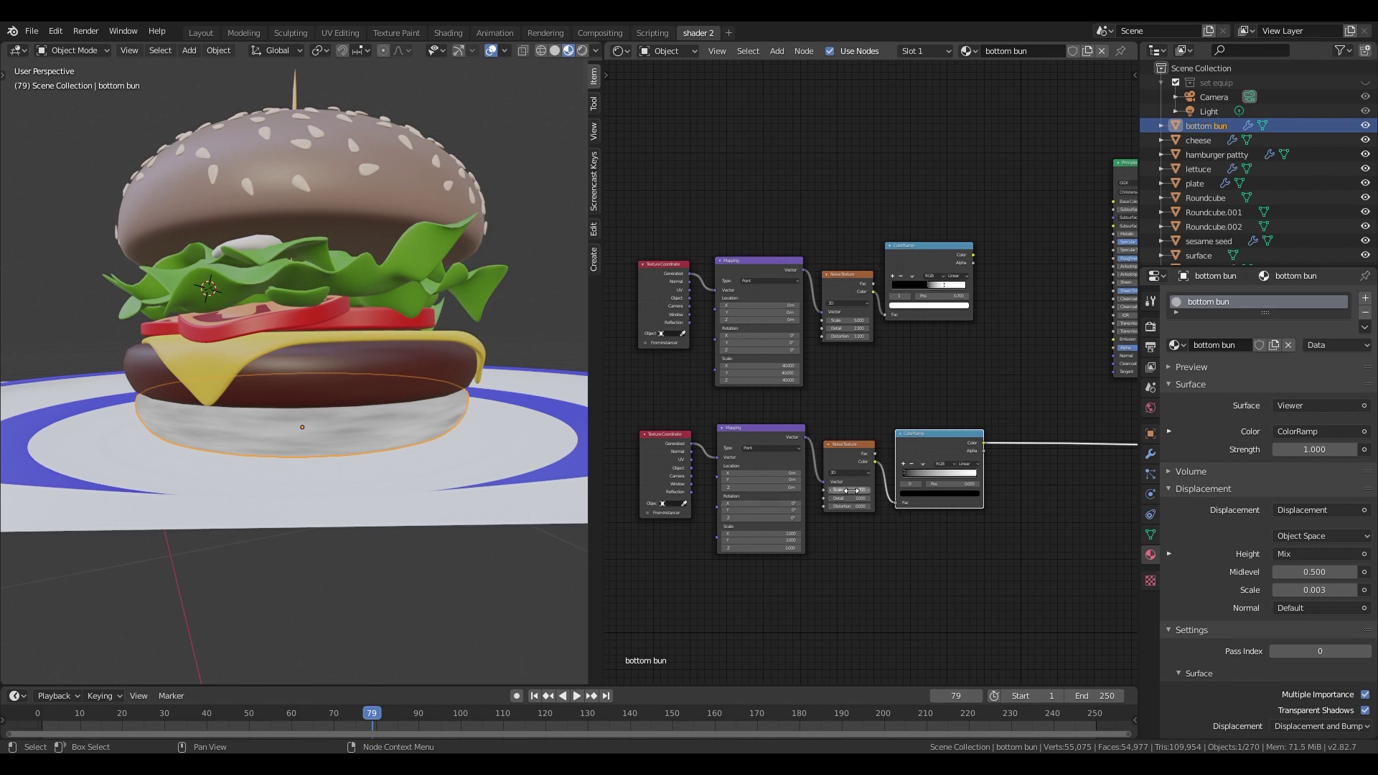
{"action": "left_click_drag", "start_coordinate": [762, 534], "coordinate": [762, 548]}
{"action": "type", "text": "3"}
{"action": "key", "text": "Return"}
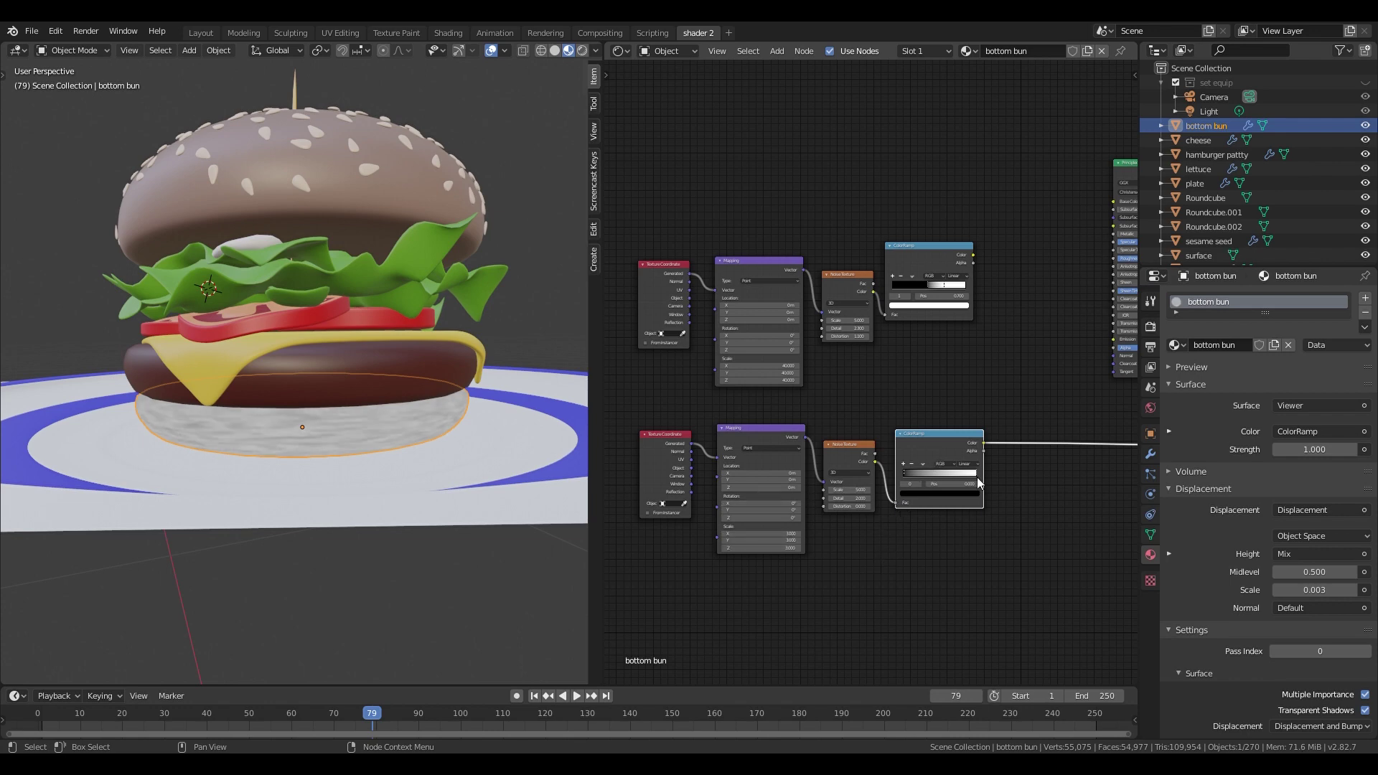
- Set the second ColorRamp to Ease, move its black stop near the start and white stop to 0.800, and lower the noise scale to 3.6
{"action": "scroll", "coordinate": [975, 477], "scroll_direction": "up", "scroll_amount": 2}
{"action": "left_click_drag", "start_coordinate": [1016, 514], "coordinate": [923, 514]}
{"action": "left_click", "coordinate": [1002, 498]}
{"action": "left_click", "coordinate": [1000, 523]}
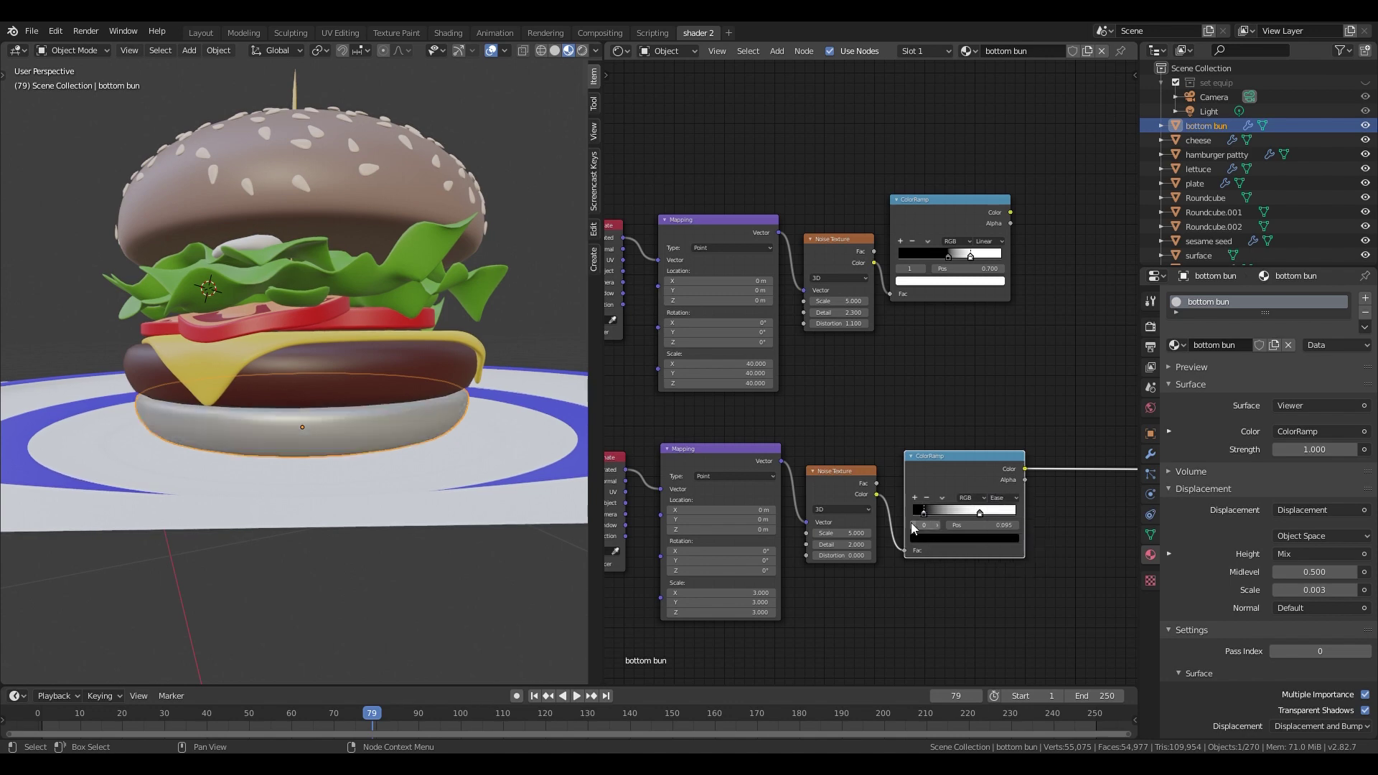
{"action": "left_click_drag", "start_coordinate": [982, 515], "coordinate": [995, 514]}
{"action": "left_click_drag", "start_coordinate": [854, 533], "coordinate": [803, 533]}
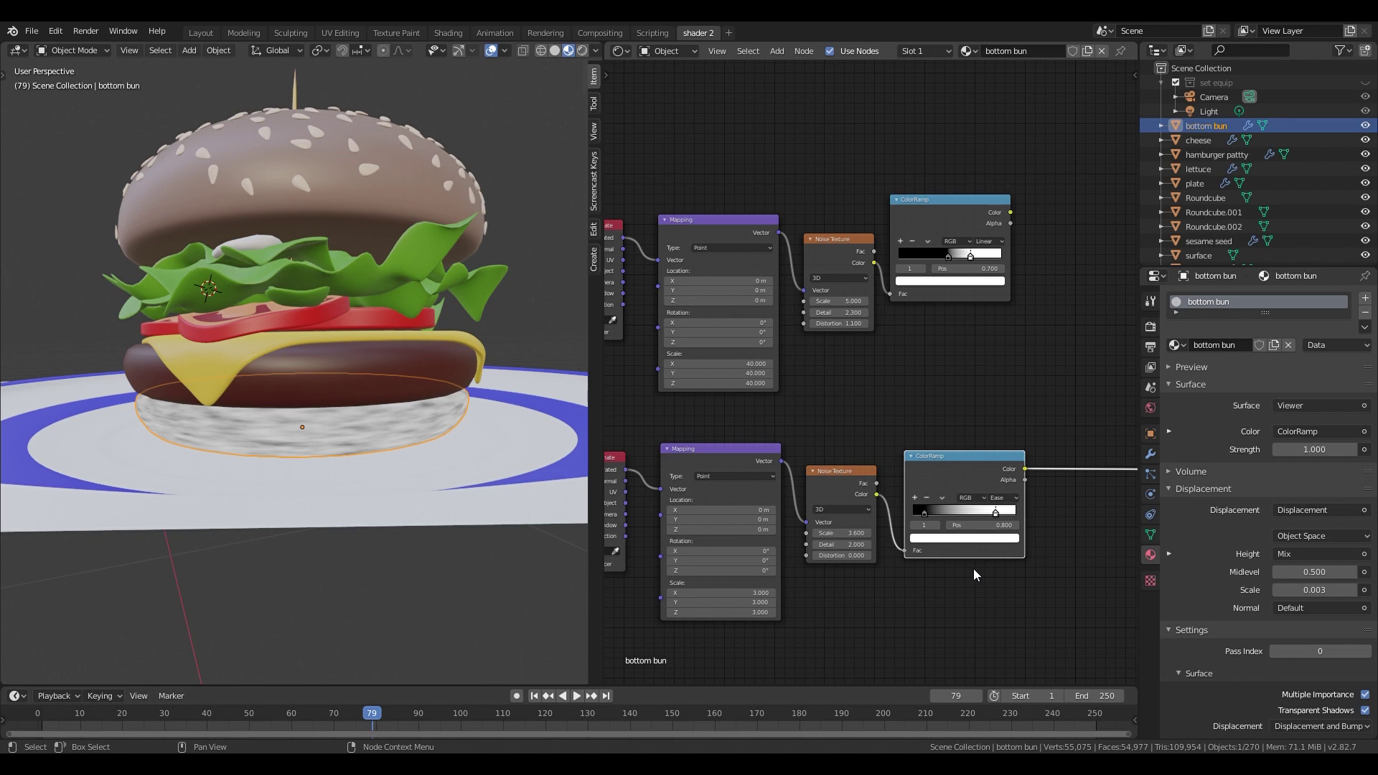
- Add a Math node set to Add, connect both noise ColorRamps to its values, and preview the sum on the bun
{"action": "scroll", "coordinate": [1013, 469], "scroll_direction": "down", "scroll_amount": 3}
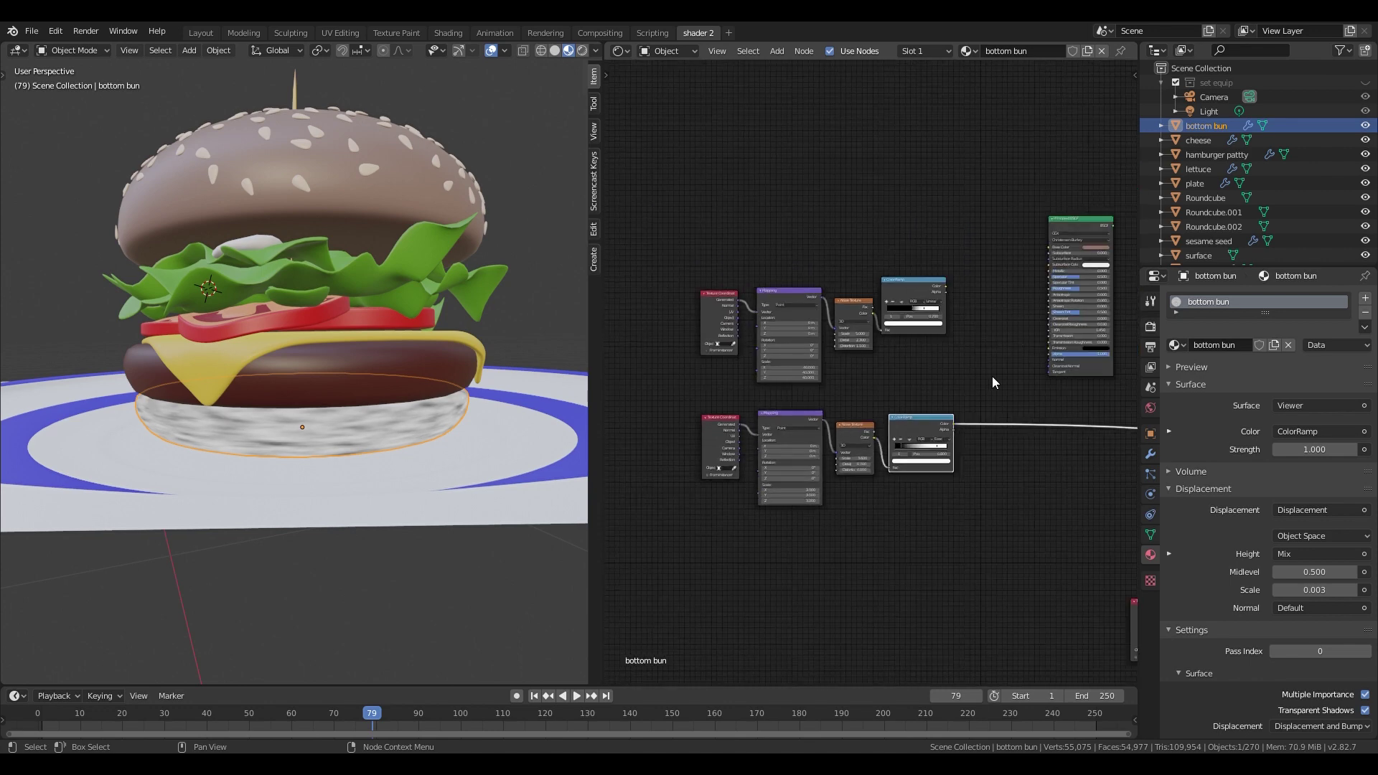
{"action": "key", "text": "shift+a"}
{"action": "mouse_move", "coordinate": [968, 362]}
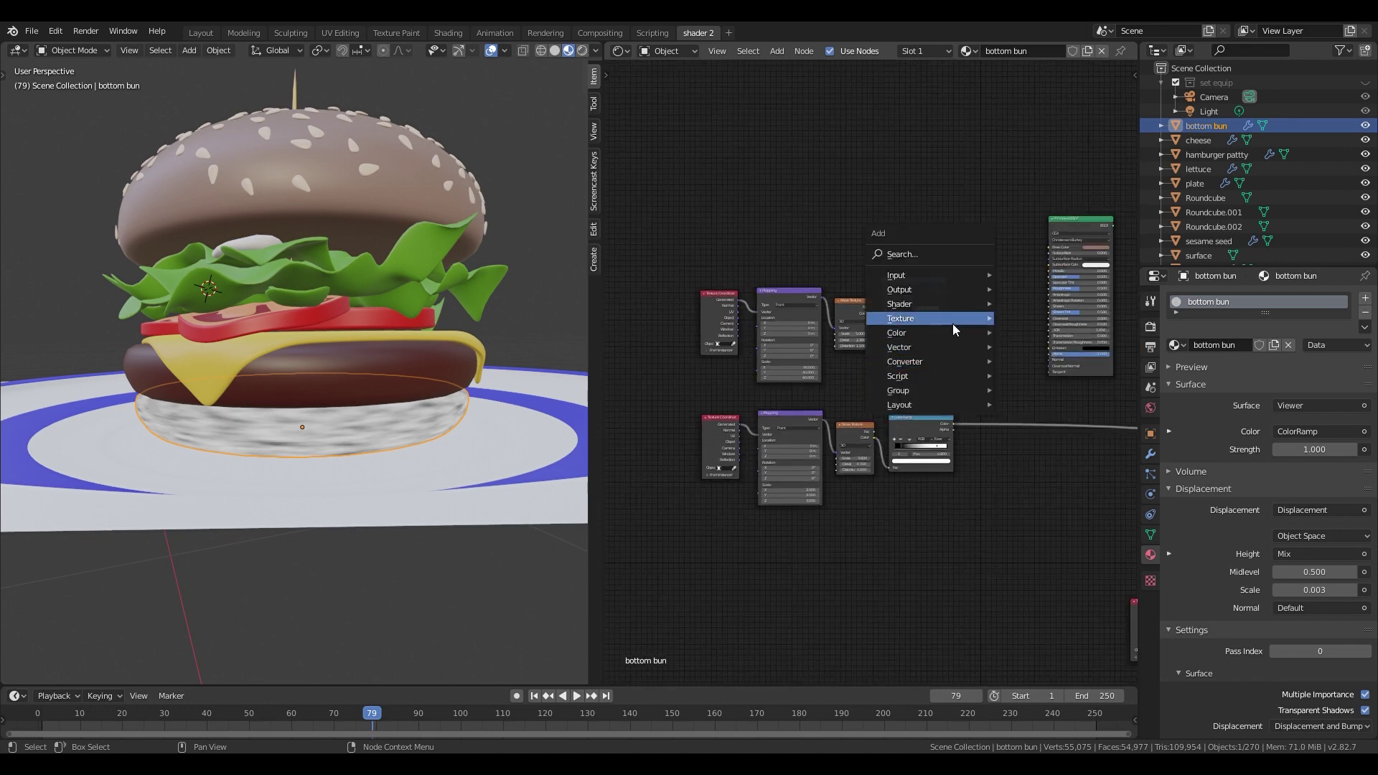
{"action": "left_click", "coordinate": [1025, 471]}
{"action": "left_click", "coordinate": [968, 352]}
{"action": "left_click_drag", "start_coordinate": [695, 251], "coordinate": [959, 326]}
{"action": "left_click_drag", "start_coordinate": [933, 282], "coordinate": [866, 319]}
{"action": "scroll", "coordinate": [890, 359], "scroll_direction": "up", "scroll_amount": 5}
{"action": "left_click_drag", "start_coordinate": [947, 438], "coordinate": [947, 415]}
{"action": "left_click_drag", "start_coordinate": [905, 302], "coordinate": [1010, 392]}
{"action": "left_click", "coordinate": [1031, 347]}
{"action": "left_click", "coordinate": [1030, 346], "text": "ctrl+shift"}
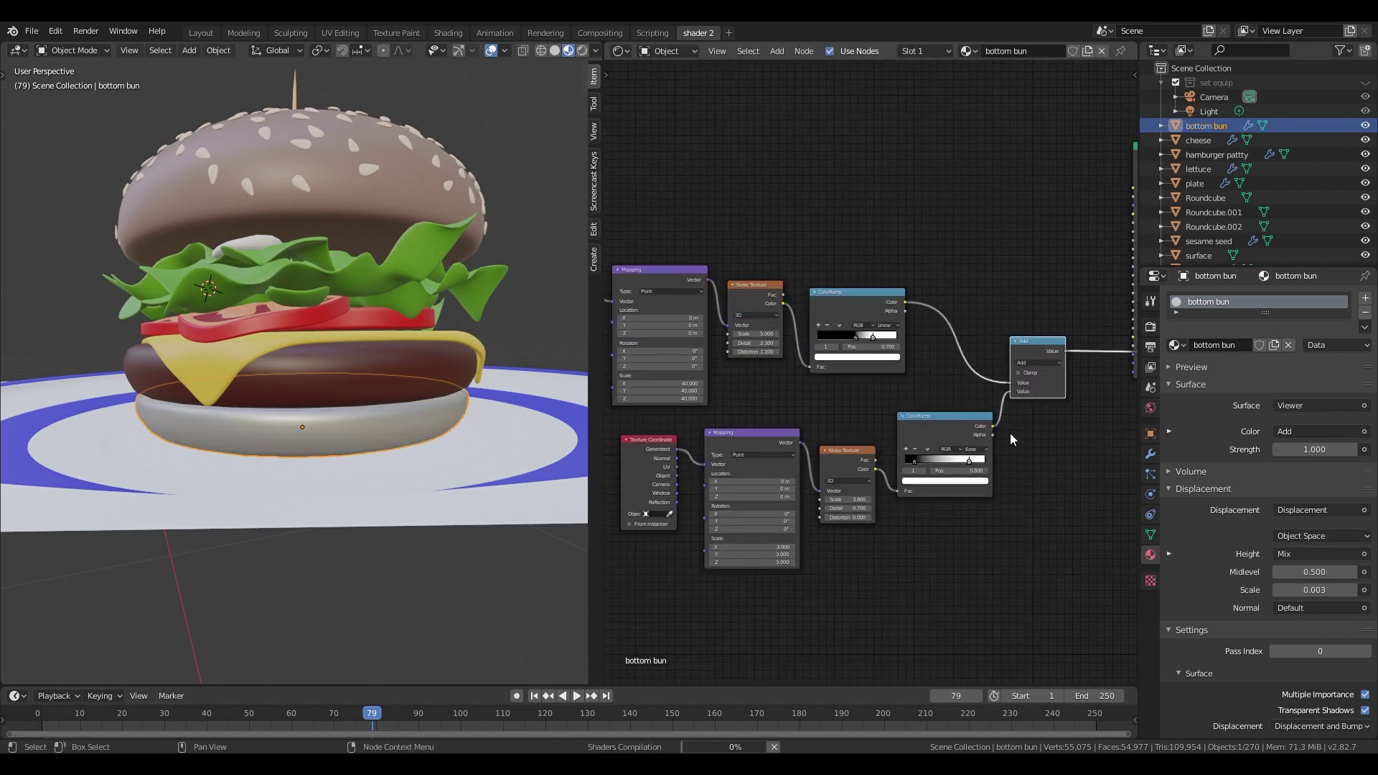
- Add a Bump node, feeding the Add value into its Height and its Normal output into the Principled BSDF's Normal
{"action": "scroll", "coordinate": [502, 380], "scroll_direction": "up", "scroll_amount": 1}
{"action": "scroll", "coordinate": [661, 430], "scroll_direction": "down", "scroll_amount": 1}
{"action": "scroll", "coordinate": [1058, 385], "scroll_direction": "down", "scroll_amount": 3}
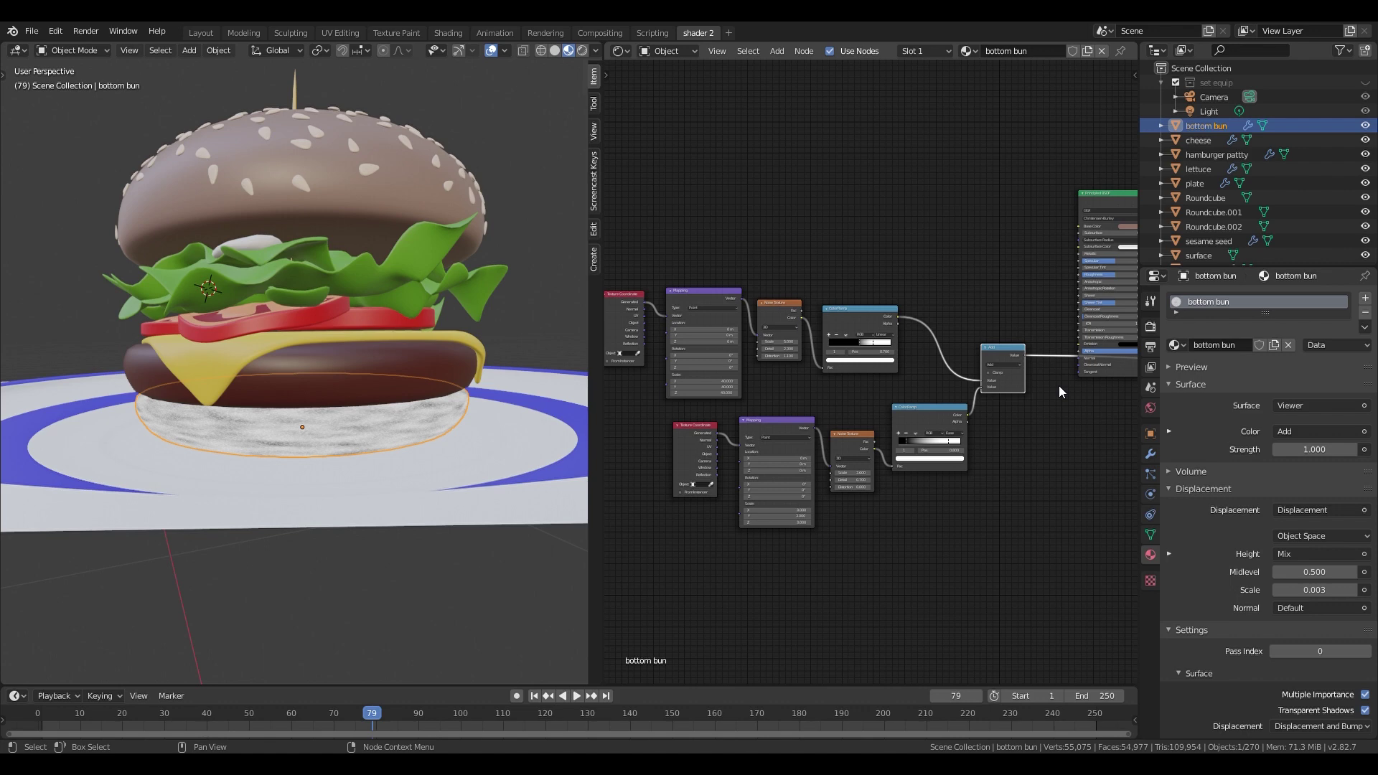
{"action": "key", "text": "shift+a"}
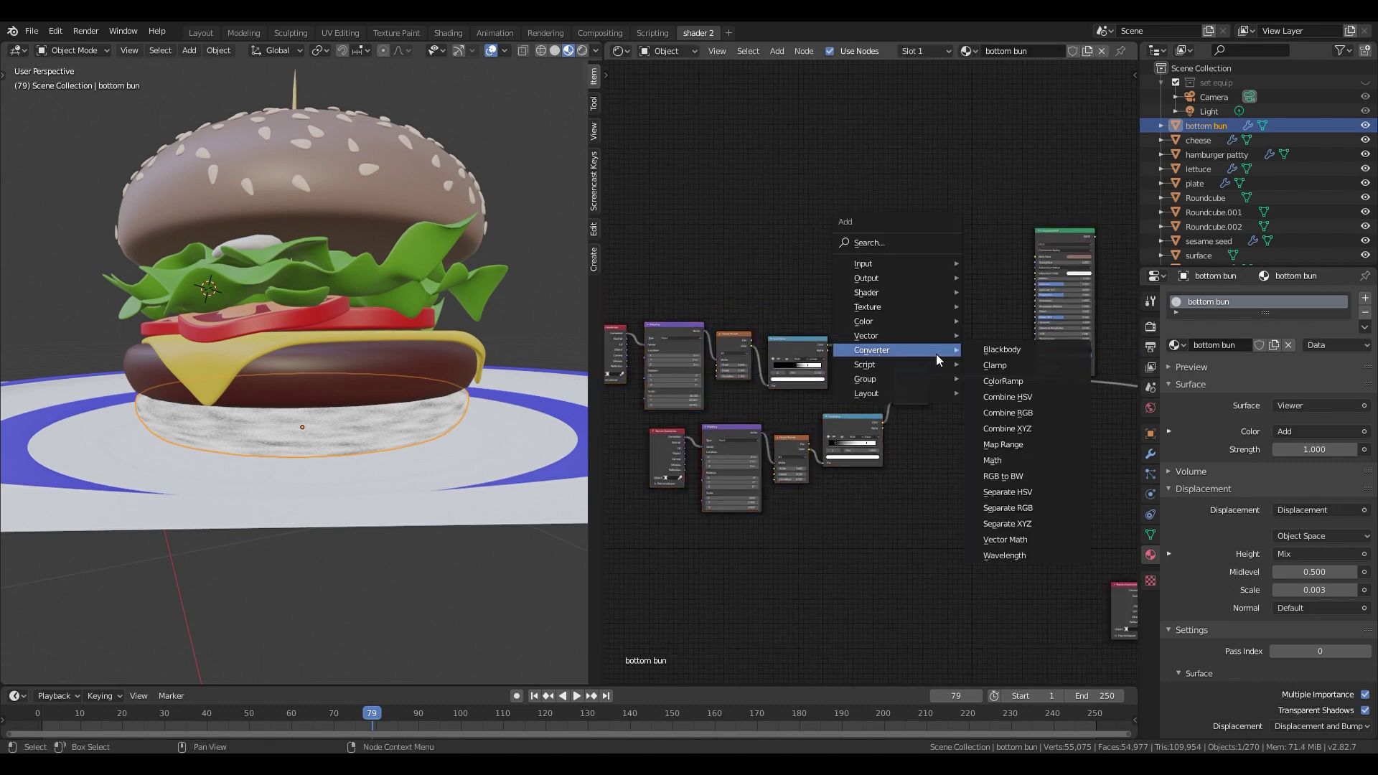
{"action": "mouse_move", "coordinate": [927, 338]}
{"action": "left_click", "coordinate": [983, 336]}
{"action": "left_click", "coordinate": [983, 328]}
{"action": "scroll", "coordinate": [1005, 380], "scroll_direction": "up", "scroll_amount": 2}
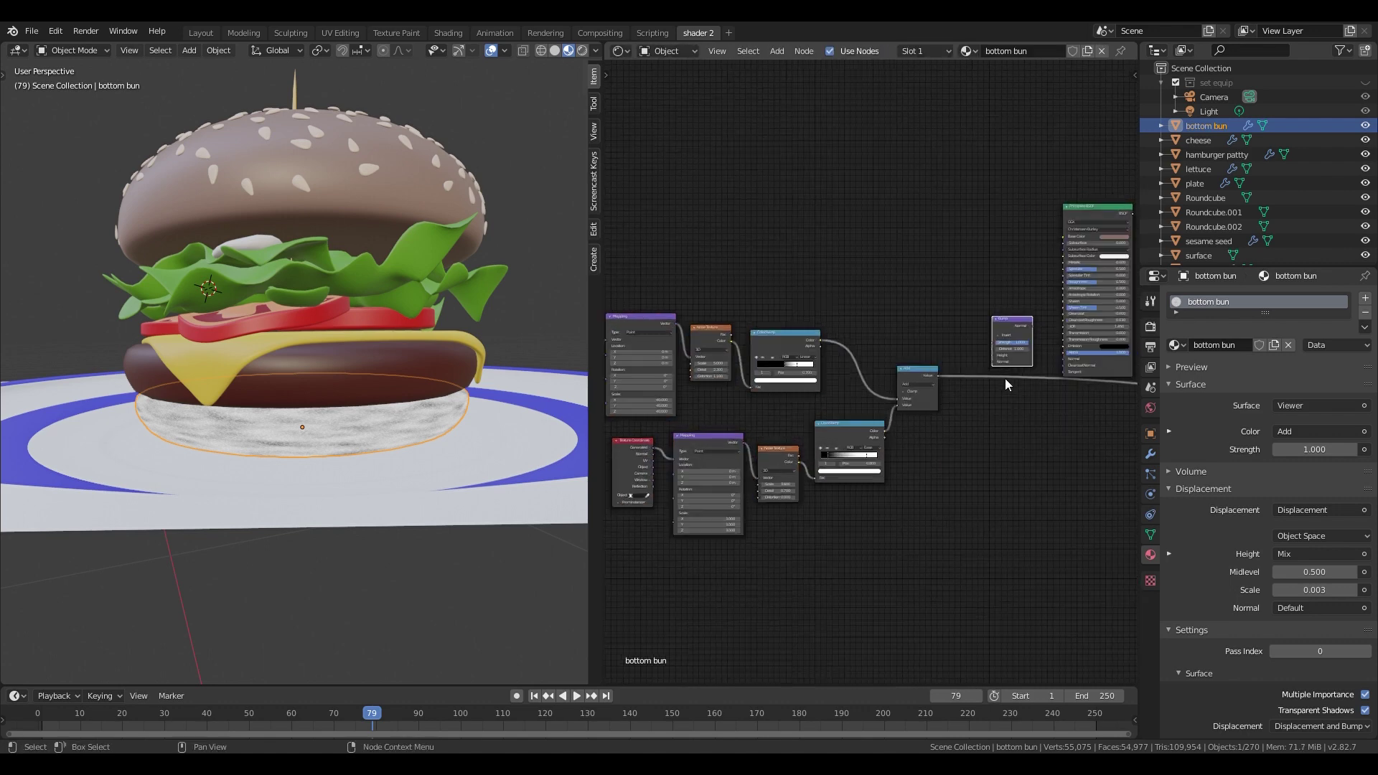
{"action": "scroll", "coordinate": [1005, 379], "scroll_direction": "up", "scroll_amount": 1}
{"action": "middle_click_drag", "start_coordinate": [1005, 388], "coordinate": [800, 466]}
{"action": "left_click_drag", "start_coordinate": [743, 457], "coordinate": [901, 446]}
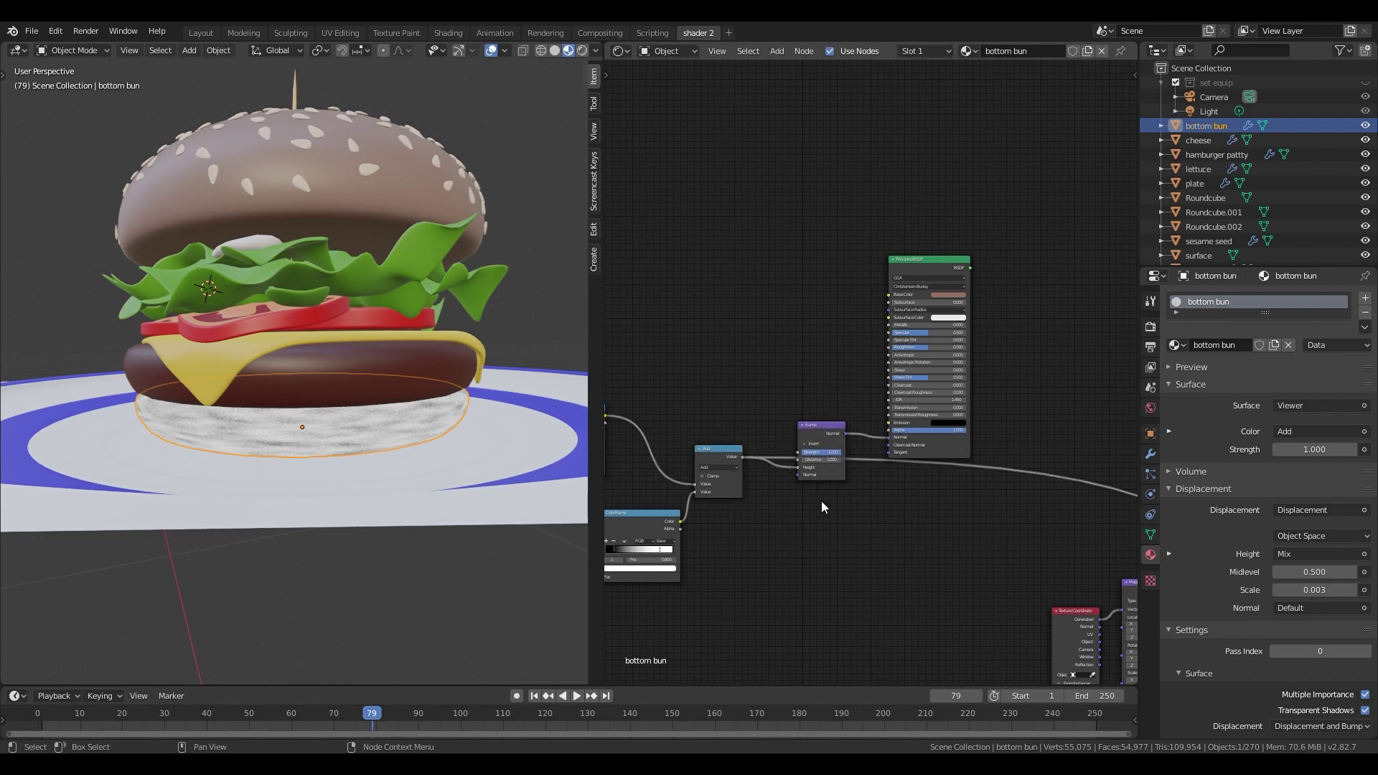
- Reconnect the Principled BSDF to the material output and lower the Bump node's strength
{"action": "left_click", "coordinate": [921, 257], "text": "ctrl+shift"}
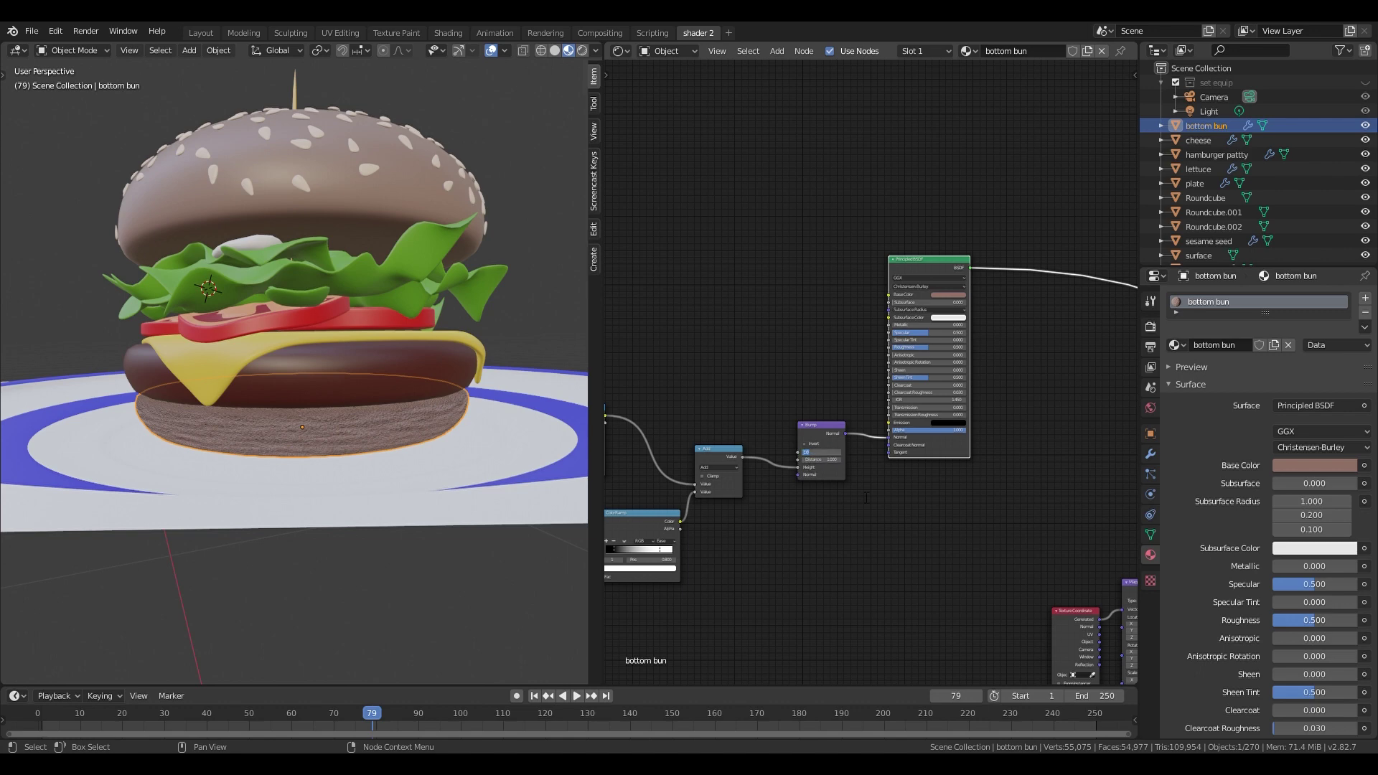
{"action": "key", "text": "Return"}
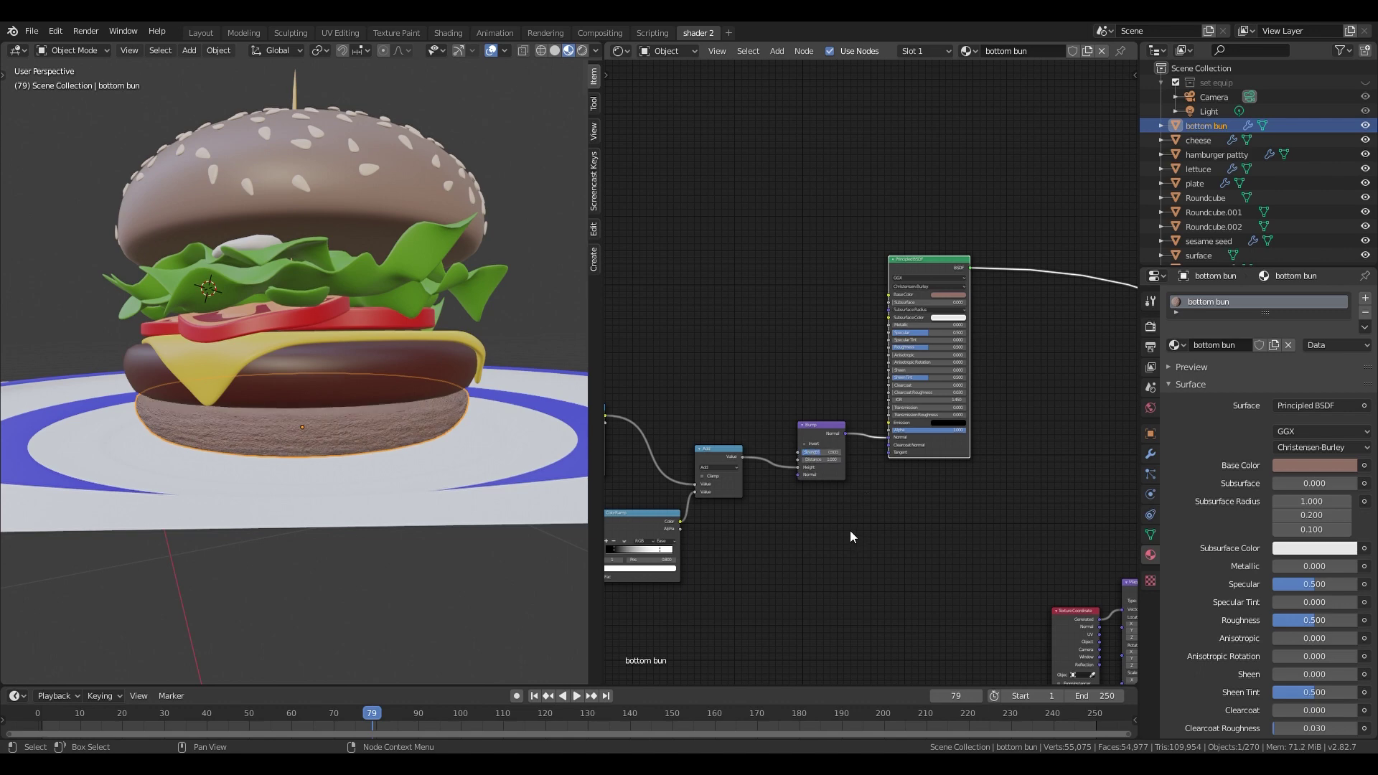
{"action": "scroll", "coordinate": [848, 528], "scroll_direction": "up", "scroll_amount": 4}
{"action": "left_click_drag", "start_coordinate": [816, 492], "coordinate": [782, 492]}
- Group the two noise chains, Add and Bump nodes into one frame and shift the frame slightly downward
{"action": "scroll", "coordinate": [841, 494], "scroll_direction": "down", "scroll_amount": 10}
{"action": "left_click_drag", "start_coordinate": [629, 383], "coordinate": [949, 551]}
{"action": "key", "text": "ctrl+j"}
{"action": "left_click_drag", "start_coordinate": [900, 415], "coordinate": [881, 456]}
- Enclose the stacked displacement texture chains in a frame of their own and move the frame slightly down
{"action": "scroll", "coordinate": [933, 481], "scroll_direction": "down", "scroll_amount": 9}
{"action": "scroll", "coordinate": [1097, 540], "scroll_direction": "up", "scroll_amount": 3}
{"action": "middle_click_drag", "start_coordinate": [1097, 540], "coordinate": [974, 482]}
{"action": "left_click_drag", "start_coordinate": [771, 409], "coordinate": [923, 570]}
{"action": "left_click", "coordinate": [927, 462], "text": "shift"}
{"action": "key", "text": "ctrl+j"}
{"action": "left_click_drag", "start_coordinate": [930, 473], "coordinate": [930, 510]}
- Rearrange the node frames and remaining displacement nodes, and move the Principled BSDF upward to make room for color nodes
{"action": "left_click_drag", "start_coordinate": [803, 353], "coordinate": [967, 425]}
{"action": "left_click_drag", "start_coordinate": [1034, 374], "coordinate": [1067, 342]}
{"action": "left_click_drag", "start_coordinate": [855, 359], "coordinate": [873, 393]}
{"action": "middle_click_drag", "start_coordinate": [784, 364], "coordinate": [846, 470]}
{"action": "scroll", "coordinate": [960, 430], "scroll_direction": "up", "scroll_amount": 3}
{"action": "scroll", "coordinate": [962, 430], "scroll_direction": "down", "scroll_amount": 4}
{"action": "left_click_drag", "start_coordinate": [816, 383], "coordinate": [978, 410]}
{"action": "left_click_drag", "start_coordinate": [707, 439], "coordinate": [843, 416]}
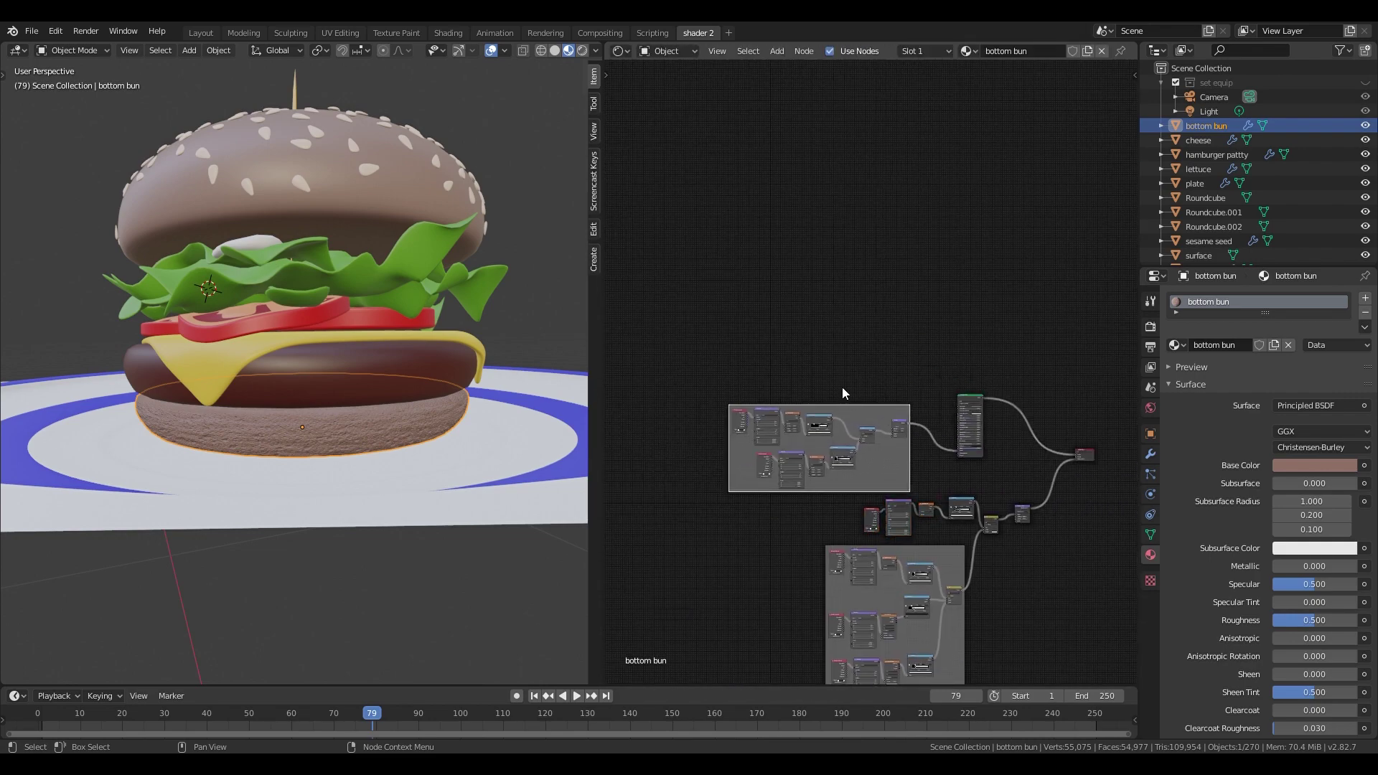
{"action": "left_click_drag", "start_coordinate": [982, 402], "coordinate": [975, 330]}
- Add a Gradient Texture above the bump frame, with its own Texture Coordinate and Mapping nodes attached
{"action": "scroll", "coordinate": [910, 358], "scroll_direction": "up", "scroll_amount": 4}
{"action": "key", "text": "shift+a"}
{"action": "mouse_move", "coordinate": [774, 206]}
{"action": "left_click", "coordinate": [890, 290]}
{"action": "left_click", "coordinate": [884, 247]}
{"action": "key", "text": "ctrl+t"}
- Add a ColorRamp after the Gradient Texture, connect it to the gradient color, and preview it on the bun
{"action": "key", "text": "shift+a"}
{"action": "mouse_move", "coordinate": [898, 286]}
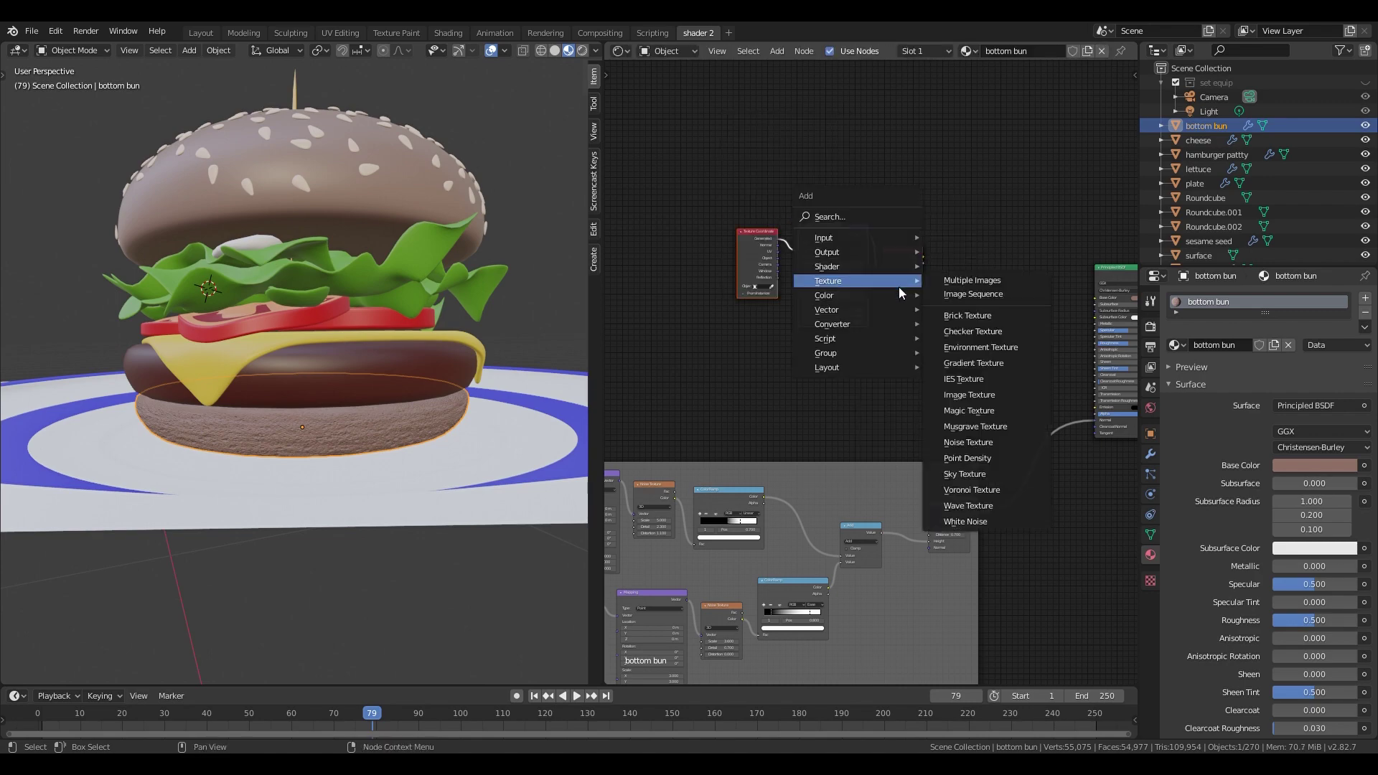
{"action": "mouse_move", "coordinate": [892, 323]}
{"action": "left_click", "coordinate": [958, 354]}
{"action": "left_click", "coordinate": [931, 269]}
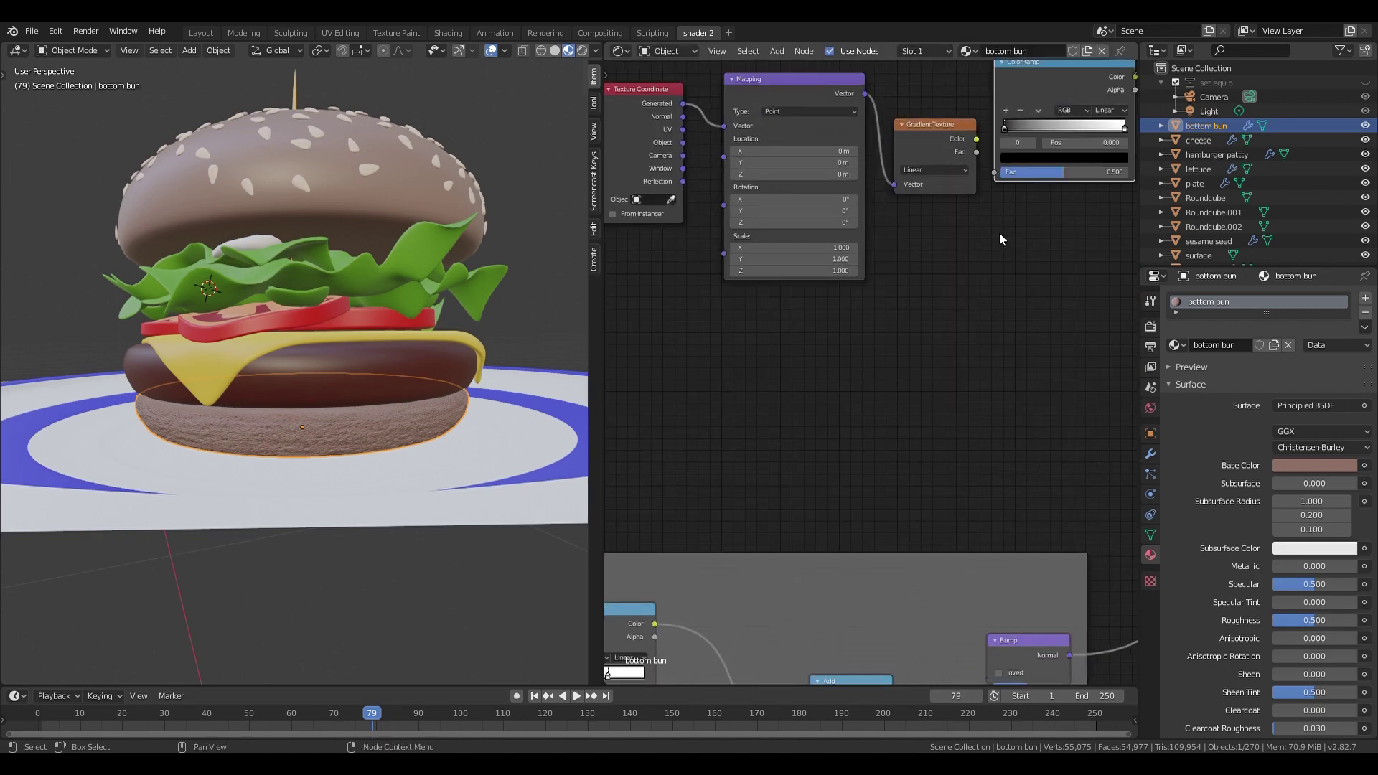
{"action": "scroll", "coordinate": [999, 232], "scroll_direction": "up", "scroll_amount": 4}
{"action": "left_click", "coordinate": [937, 266], "text": "ctrl+shift"}
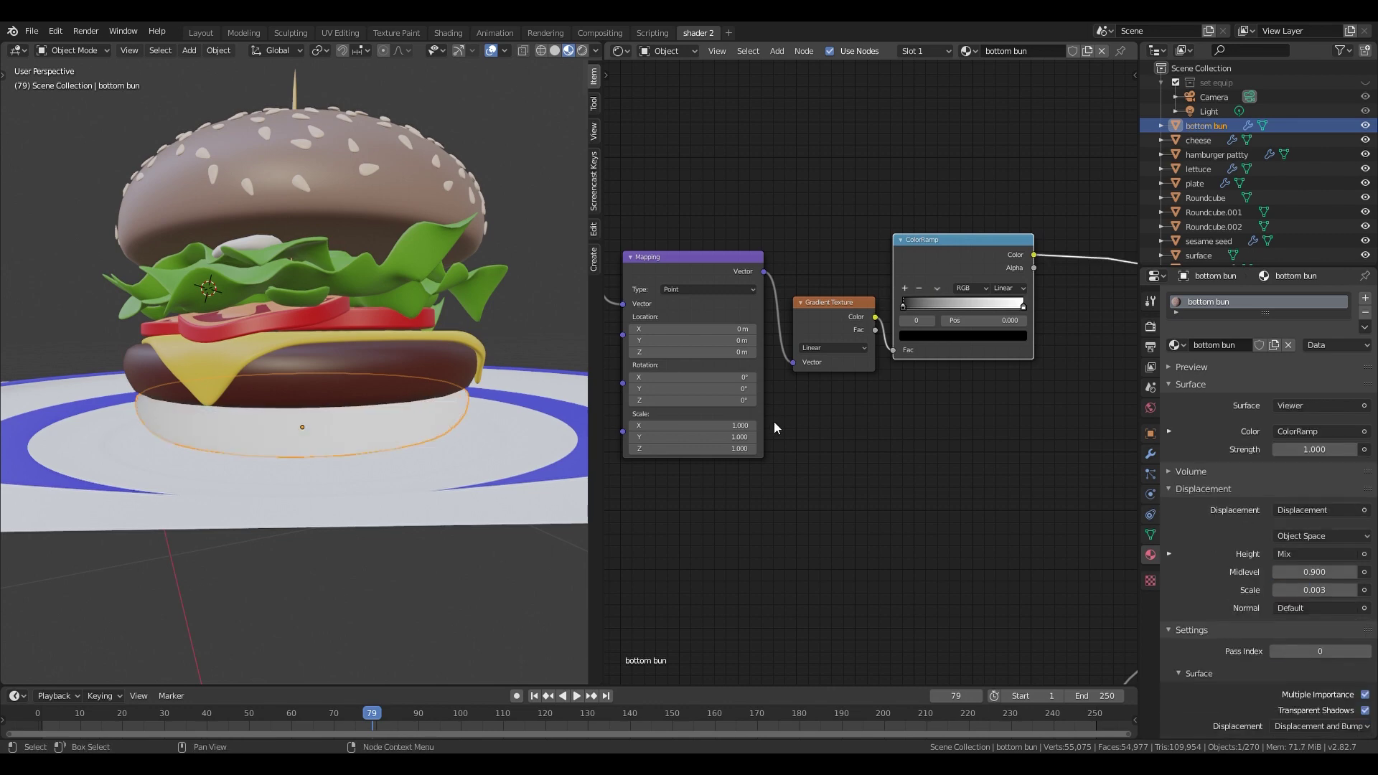
- Set the gradient mapping's Y rotation to 90° and move the ColorRamp's black stop to 0.236 and white stop to 0.900
{"action": "middle_click_drag", "start_coordinate": [743, 396], "coordinate": [852, 393]}
{"action": "key", "text": "Return"}
{"action": "middle_click_drag", "start_coordinate": [1014, 307], "coordinate": [886, 327]}
{"action": "left_click_drag", "start_coordinate": [899, 323], "coordinate": [916, 323]}
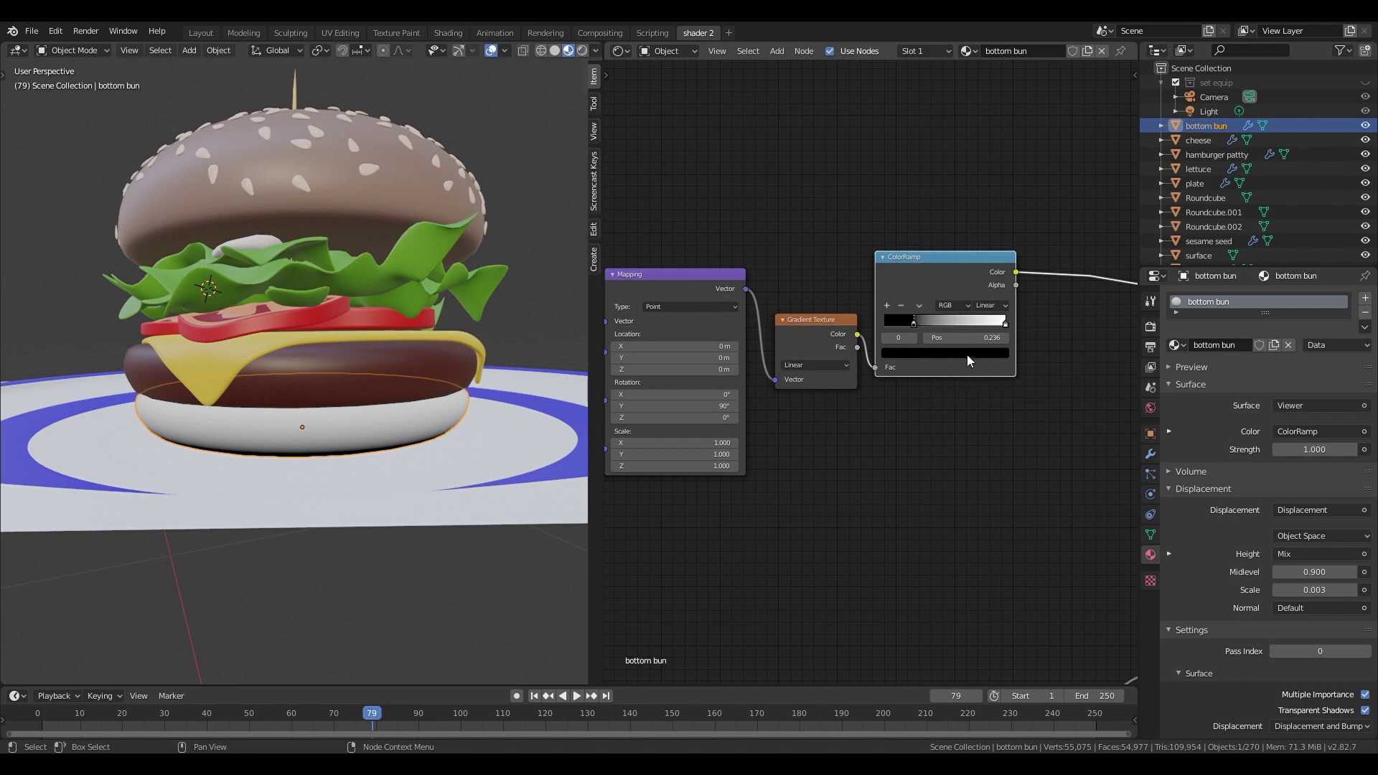
{"action": "left_click_drag", "start_coordinate": [1005, 323], "coordinate": [993, 324]}
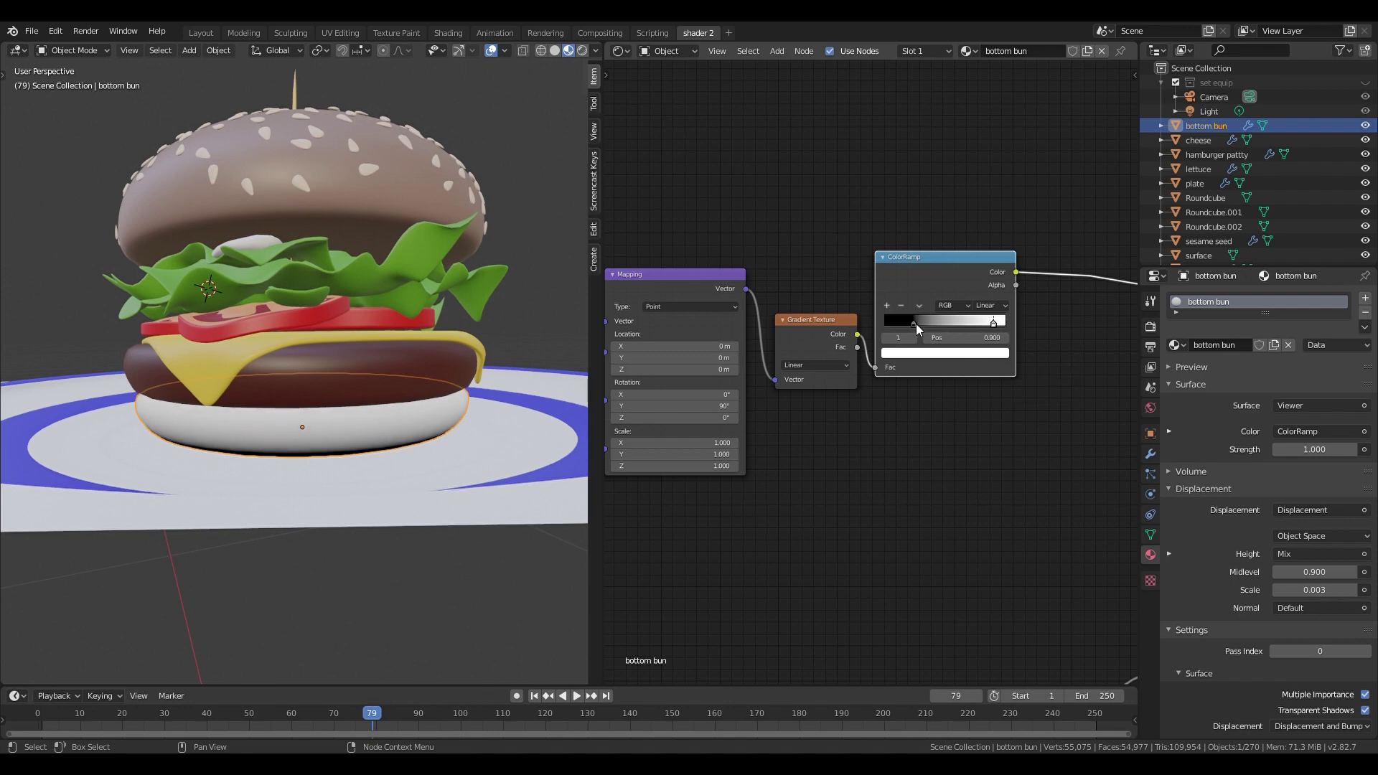
- Color the gradient ramp's black stop dark brown and move it closer to the start of the ramp
{"action": "left_click", "coordinate": [915, 325]}
{"action": "left_click", "coordinate": [924, 352]}
{"action": "left_click_drag", "start_coordinate": [922, 249], "coordinate": [928, 251]}
{"action": "left_click_drag", "start_coordinate": [916, 323], "coordinate": [898, 323]}
{"action": "left_click", "coordinate": [915, 270], "text": "ctrl+shift"}
{"action": "scroll", "coordinate": [924, 369], "scroll_direction": "down", "scroll_amount": 4}
{"action": "left_click", "coordinate": [975, 340]}
{"action": "left_click", "coordinate": [981, 361]}
{"action": "left_click", "coordinate": [932, 277]}
{"action": "left_click", "coordinate": [918, 306], "text": "ctrl+shift"}
- Tint the gradient ramp's white stop cream and add two intermediate stops near the dark end, coloring one brown
{"action": "scroll", "coordinate": [923, 318], "scroll_direction": "up", "scroll_amount": 5}
{"action": "left_click", "coordinate": [953, 419]}
{"action": "left_click", "coordinate": [935, 209]}
{"action": "left_click", "coordinate": [863, 336]}
{"action": "left_click_drag", "start_coordinate": [966, 370], "coordinate": [904, 370]}
{"action": "left_click", "coordinate": [933, 419]}
{"action": "left_click_drag", "start_coordinate": [1028, 164], "coordinate": [1028, 247]}
{"action": "left_click", "coordinate": [921, 251]}
{"action": "left_click", "coordinate": [864, 335]}
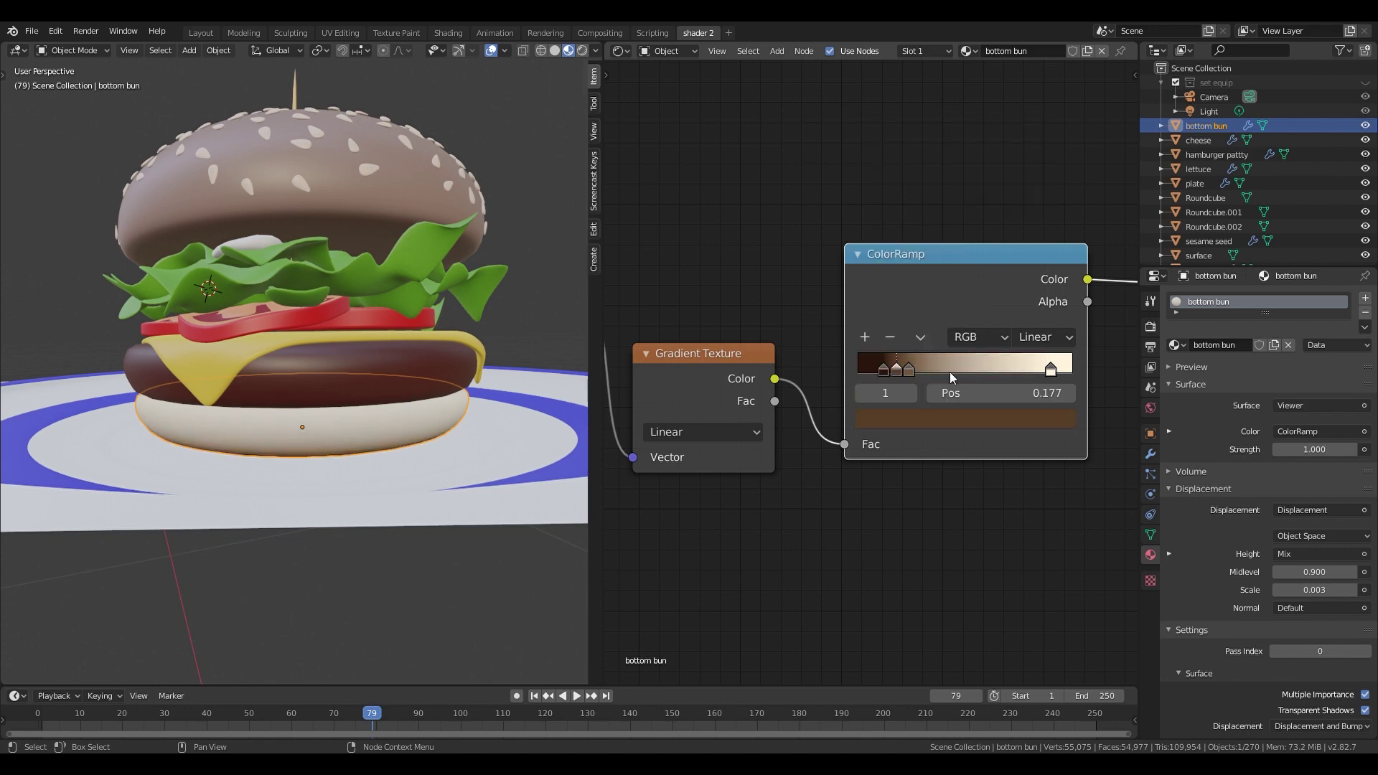
- Recolor one intermediate stop of the gradient ramp and respace the stops between the dark brown and cream ends
{"action": "left_click_drag", "start_coordinate": [896, 370], "coordinate": [970, 370]}
{"action": "left_click", "coordinate": [965, 419]}
{"action": "left_click_drag", "start_coordinate": [1028, 229], "coordinate": [1029, 197]}
{"action": "left_click_drag", "start_coordinate": [970, 370], "coordinate": [1014, 371]}
{"action": "mouse_move", "coordinate": [908, 370]}
{"action": "left_mouse_down"}
{"action": "mouse_move", "coordinate": [970, 371]}
{"action": "mouse_move", "coordinate": [911, 371]}
{"action": "left_mouse_up"}
{"action": "mouse_move", "coordinate": [1051, 371]}
{"action": "left_mouse_down"}
{"action": "mouse_move", "coordinate": [1071, 371]}
{"action": "mouse_move", "coordinate": [1033, 371]}
{"action": "left_mouse_up"}
{"action": "left_click_drag", "start_coordinate": [968, 370], "coordinate": [917, 371]}
{"action": "scroll", "coordinate": [890, 387], "scroll_direction": "down", "scroll_amount": 3}
{"action": "scroll", "coordinate": [390, 442], "scroll_direction": "down", "scroll_amount": 2}
{"action": "scroll", "coordinate": [947, 416], "scroll_direction": "up", "scroll_amount": 5}
- Adjust the brown and cream tones of the gradient ramp's stops and move the middle brown stop to 0.450
{"action": "left_click", "coordinate": [980, 427]}
{"action": "left_click_drag", "start_coordinate": [936, 228], "coordinate": [932, 240]}
{"action": "left_click", "coordinate": [996, 371]}
{"action": "left_click", "coordinate": [997, 426]}
{"action": "left_click_drag", "start_coordinate": [1058, 189], "coordinate": [1058, 202]}
{"action": "left_click_drag", "start_coordinate": [925, 370], "coordinate": [968, 371]}
{"action": "left_click", "coordinate": [1060, 370]}
{"action": "left_click", "coordinate": [1033, 427]}
{"action": "left_click_drag", "start_coordinate": [932, 195], "coordinate": [933, 216]}
{"action": "scroll", "coordinate": [851, 387], "scroll_direction": "down", "scroll_amount": 5}
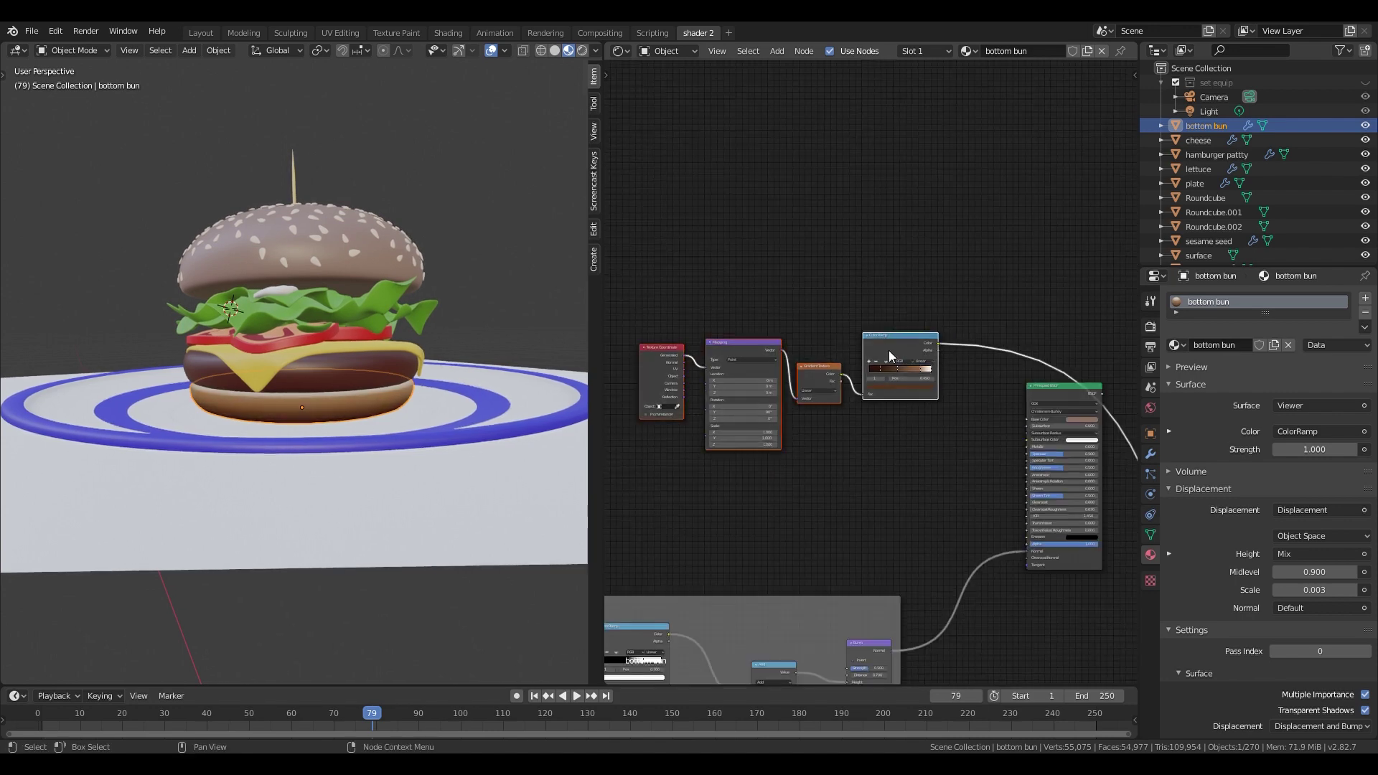
- Move the gradient nodes up and add a Noise Texture below them with Texture Coordinate and Mapping nodes attached
{"action": "left_click", "coordinate": [851, 387]}
{"action": "key", "text": "shift+a"}
{"action": "mouse_move", "coordinate": [825, 337]}
{"action": "left_click", "coordinate": [922, 500]}
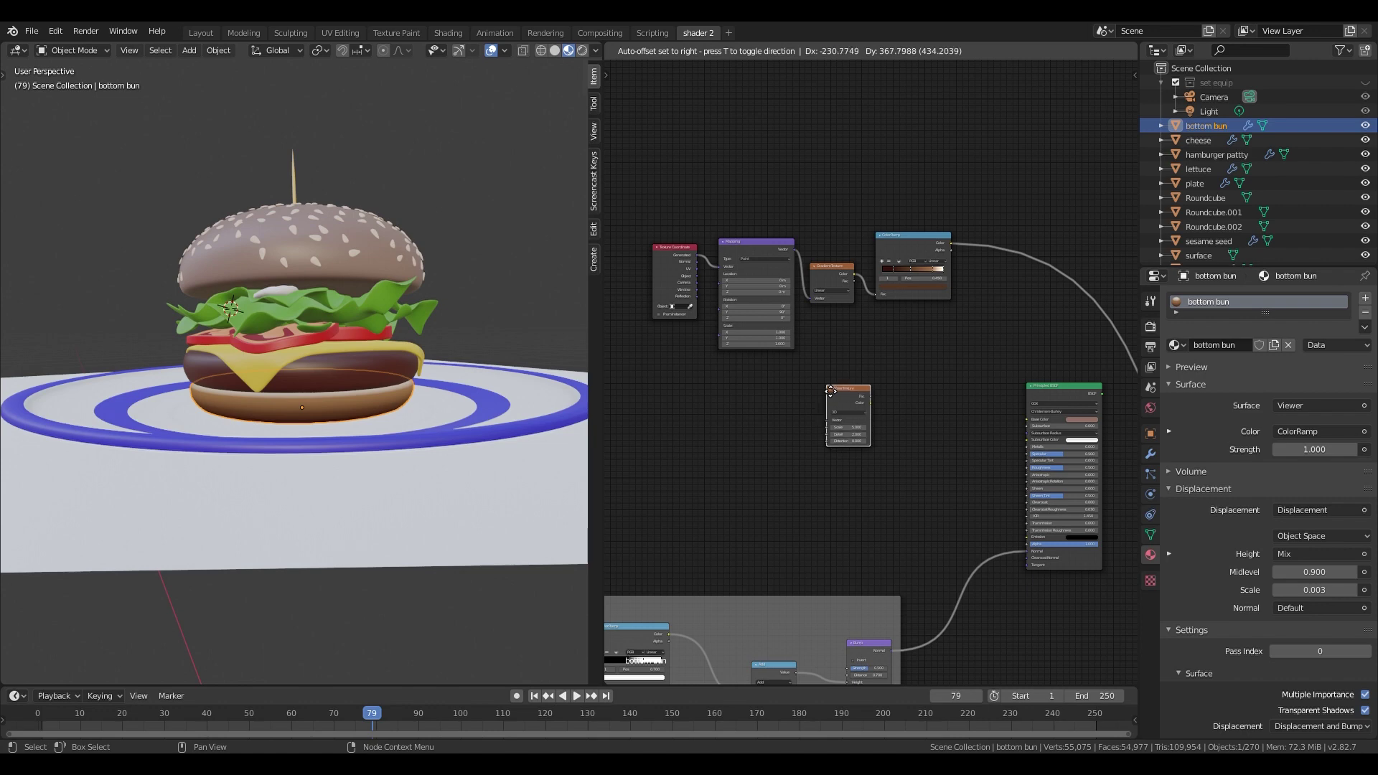
{"action": "left_click", "coordinate": [856, 400]}
{"action": "key", "text": "ctrl+t"}
- Add a ColorRamp after the new Noise Texture, connect the noise color to its Fac, and preview it on the bun
{"action": "key", "text": "shift+a"}
{"action": "mouse_move", "coordinate": [854, 445]}
{"action": "left_click", "coordinate": [939, 475]}
{"action": "left_click", "coordinate": [870, 367]}
{"action": "scroll", "coordinate": [867, 472], "scroll_direction": "up", "scroll_amount": 7}
{"action": "left_click_drag", "start_coordinate": [876, 382], "coordinate": [883, 465]}
{"action": "left_click", "coordinate": [906, 467]}
{"action": "left_click", "coordinate": [906, 468], "text": "ctrl+shift"}
- Adjust the new noise mapping's scale and move the noise ColorRamp's black stop to 0.473
{"action": "scroll", "coordinate": [847, 488], "scroll_direction": "up", "scroll_amount": 2}
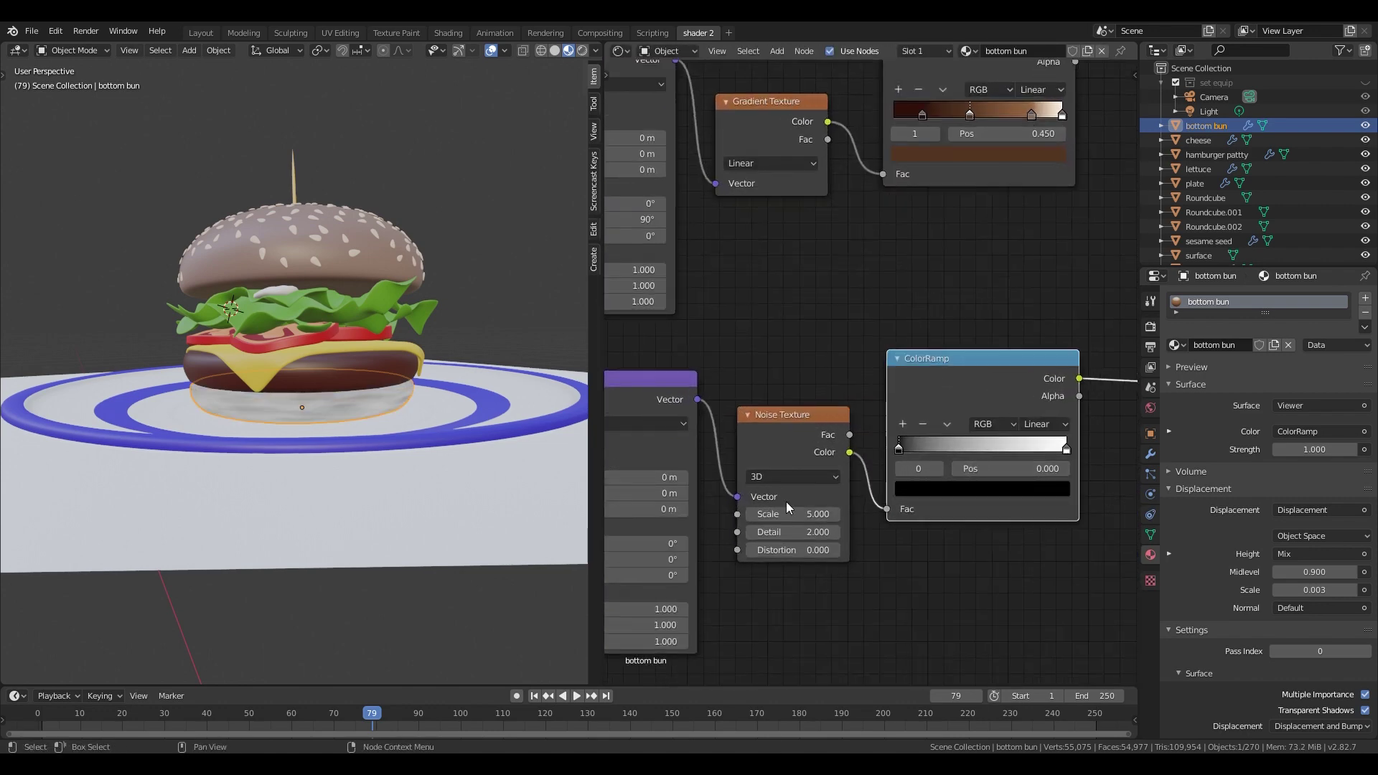
{"action": "left_click_drag", "start_coordinate": [900, 449], "coordinate": [969, 454]}
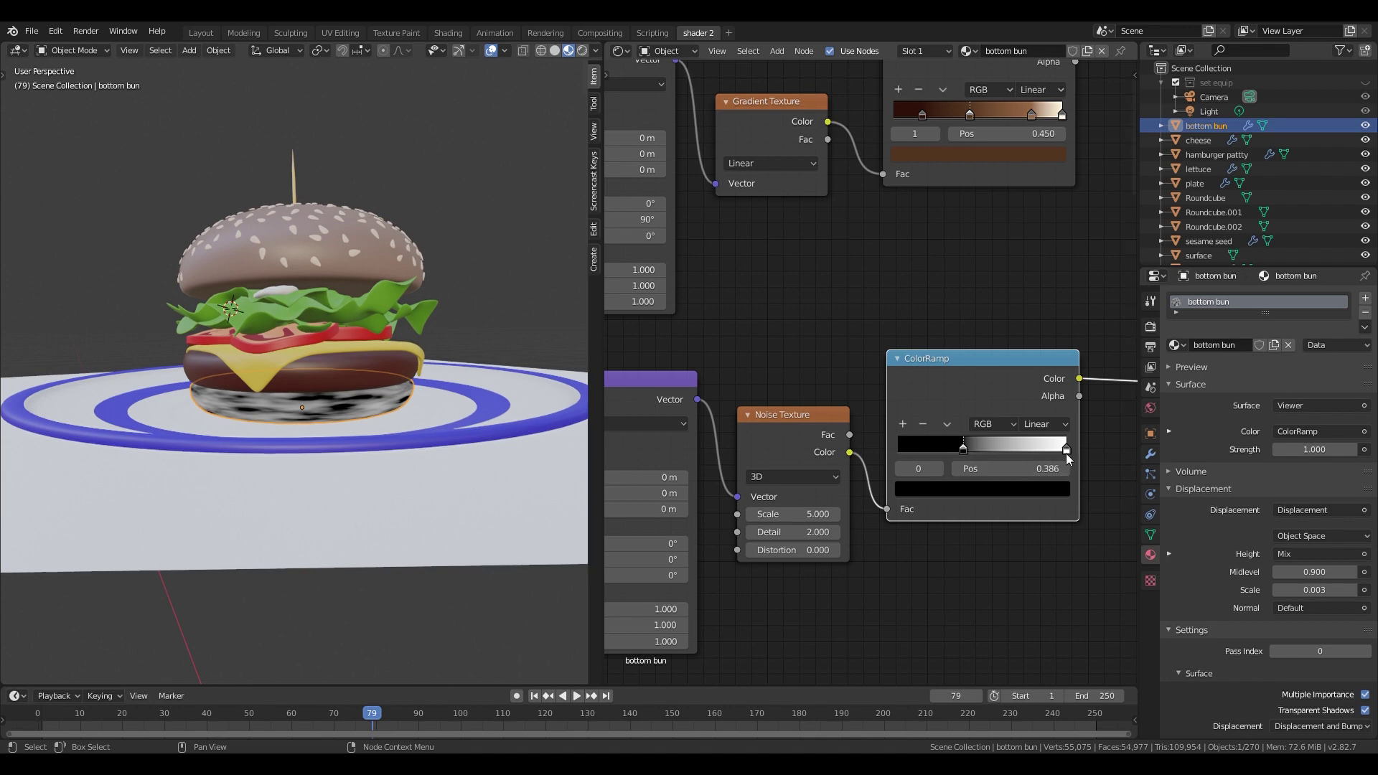
{"action": "middle_click_drag", "start_coordinate": [719, 636], "coordinate": [863, 606]}
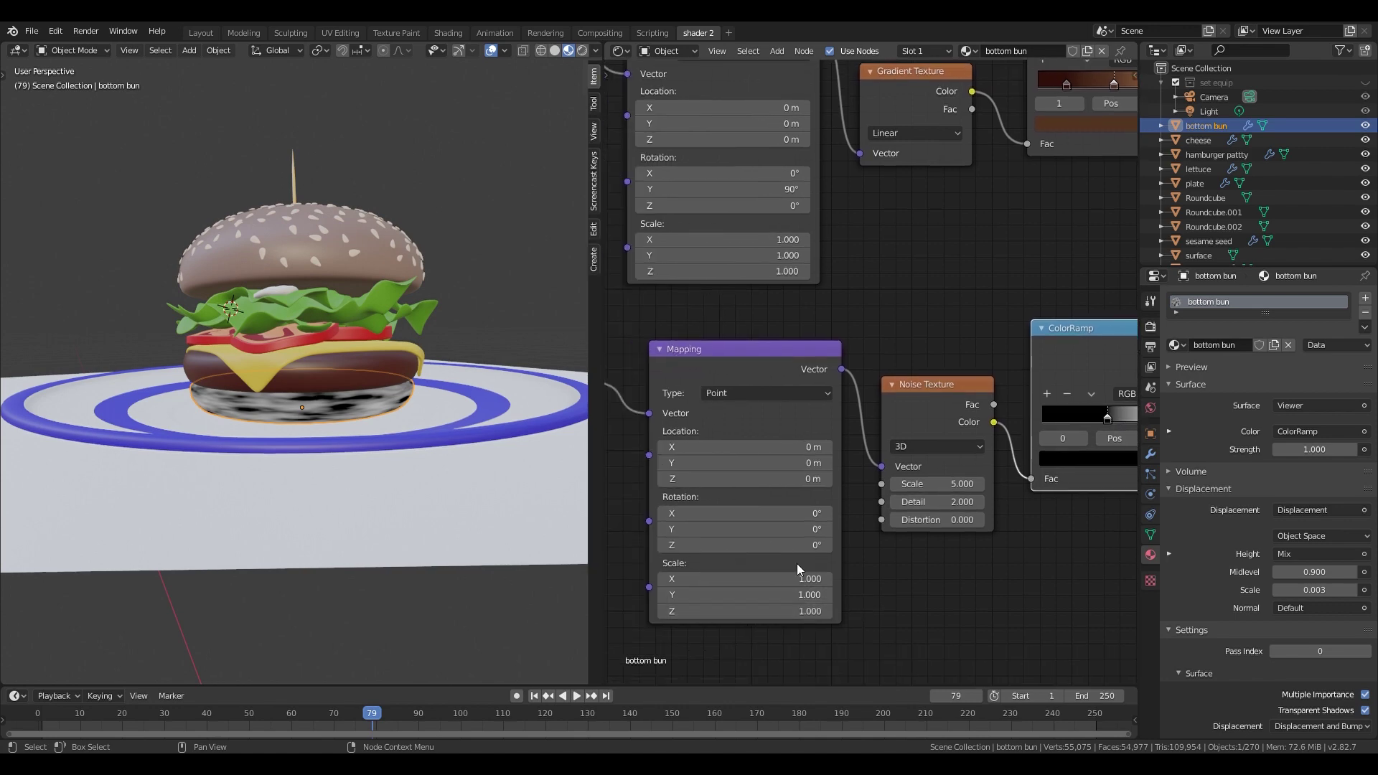
{"action": "mouse_move", "coordinate": [795, 595]}
{"action": "left_mouse_down"}
{"action": "mouse_move", "coordinate": [759, 595]}
{"action": "mouse_move", "coordinate": [773, 595]}
{"action": "left_mouse_up"}
{"action": "middle_click_drag", "start_coordinate": [950, 584], "coordinate": [877, 589]}
{"action": "left_click_drag", "start_coordinate": [718, 584], "coordinate": [703, 584]}
{"action": "middle_click_drag", "start_coordinate": [1048, 577], "coordinate": [832, 584]}
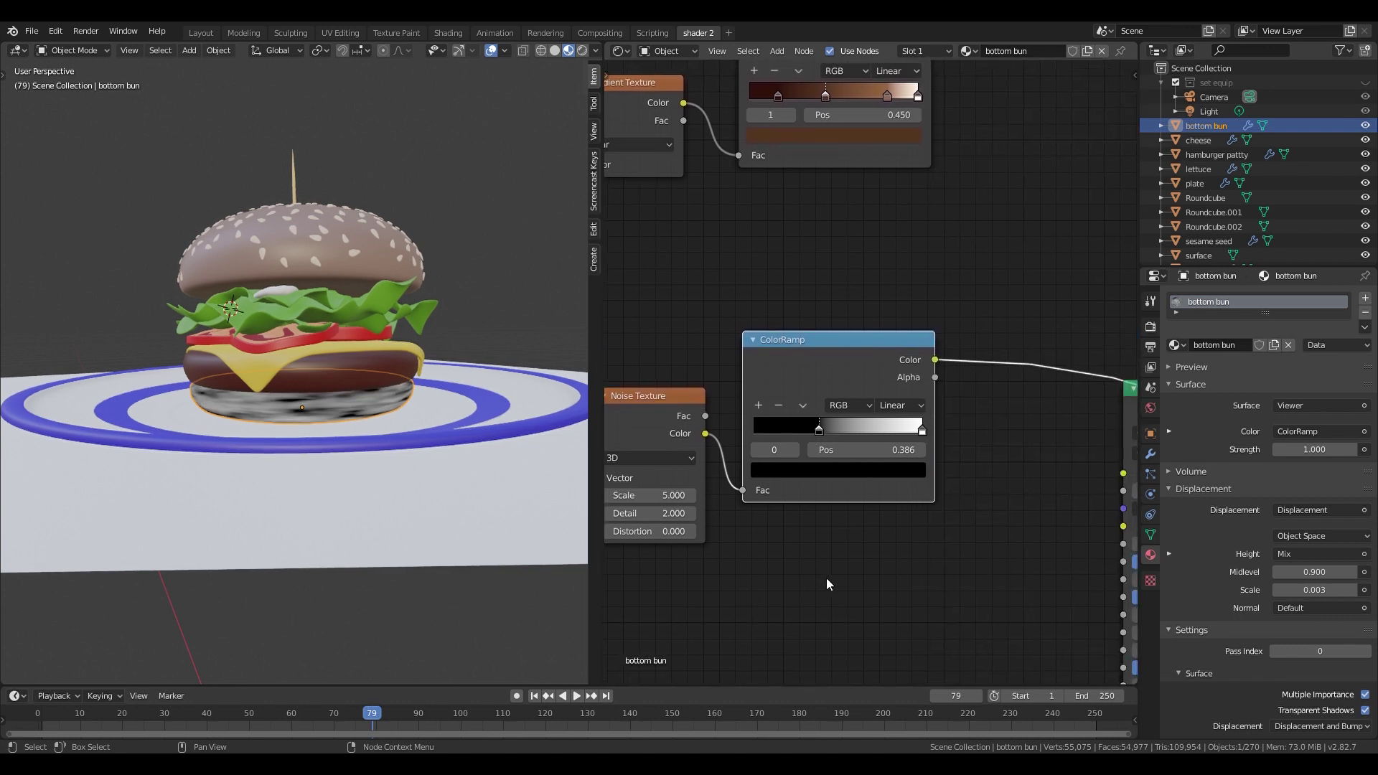
{"action": "left_click_drag", "start_coordinate": [822, 433], "coordinate": [825, 432]}
{"action": "mouse_move", "coordinate": [921, 429]}
{"action": "left_mouse_down"}
{"action": "mouse_move", "coordinate": [892, 429]}
{"action": "mouse_move", "coordinate": [922, 429]}
{"action": "left_mouse_up"}
{"action": "left_click_drag", "start_coordinate": [823, 429], "coordinate": [835, 429]}
- Move the noise node chain above the gradient chain, and shift both chains down together
{"action": "scroll", "coordinate": [894, 489], "scroll_direction": "down", "scroll_amount": 5}
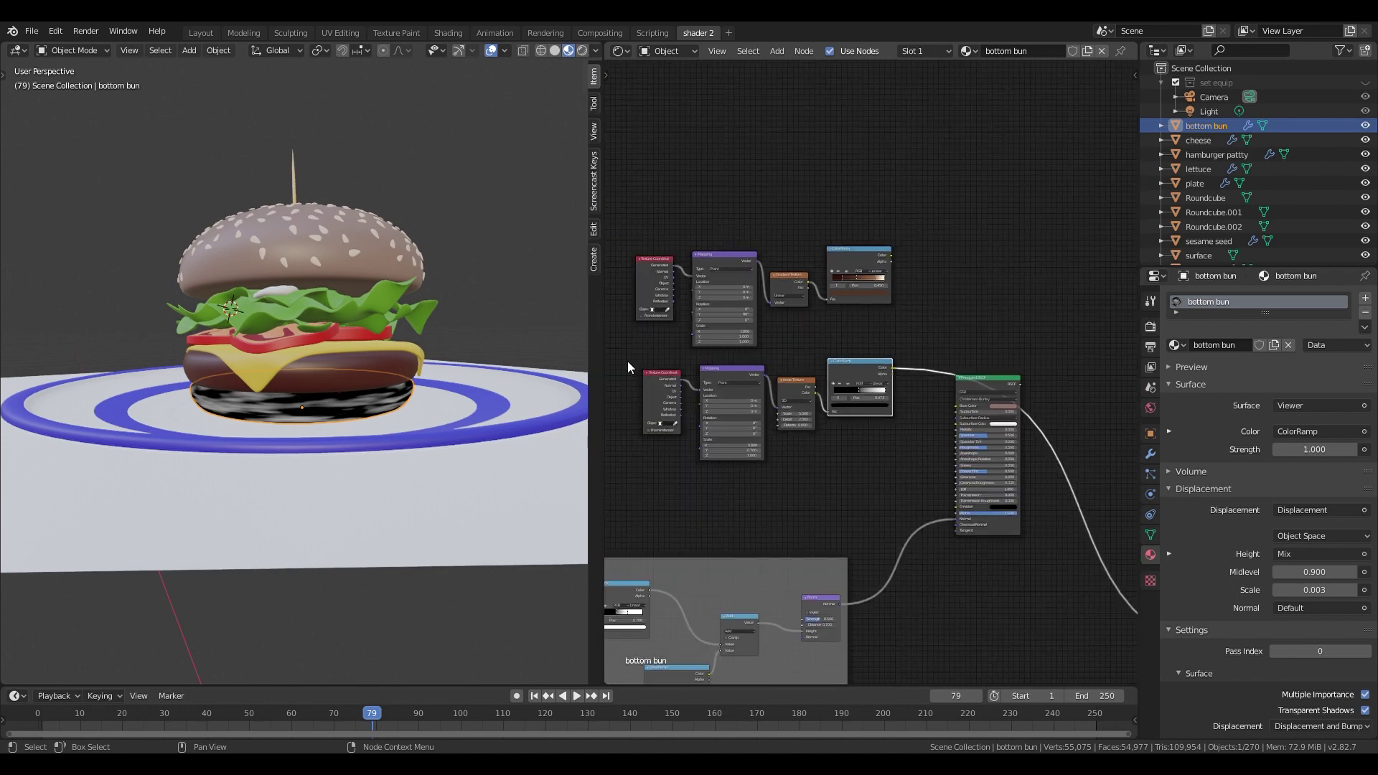
{"action": "left_click_drag", "start_coordinate": [622, 359], "coordinate": [861, 412]}
{"action": "key", "text": "g"}
{"action": "left_click", "coordinate": [850, 188]}
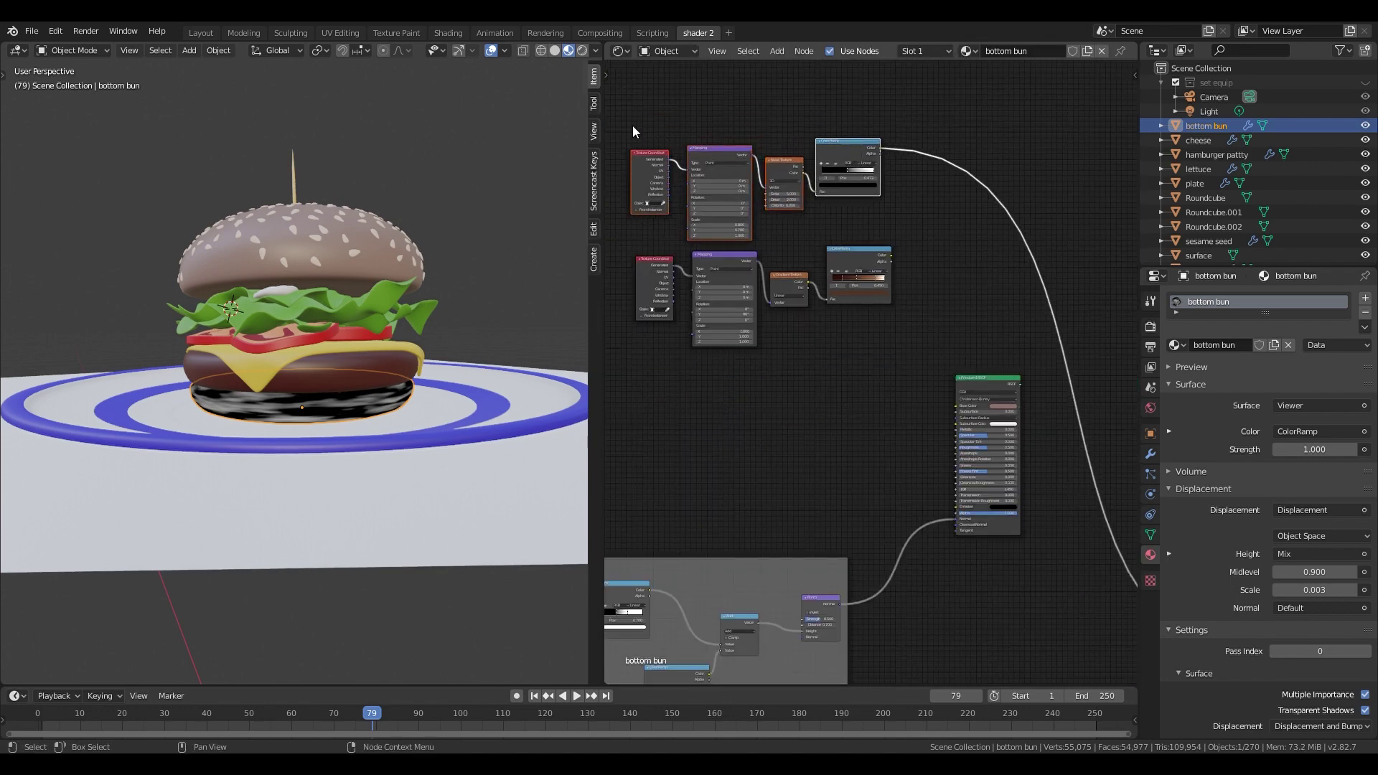
{"action": "left_click_drag", "start_coordinate": [643, 131], "coordinate": [853, 262]}
{"action": "key", "text": "g"}
{"action": "left_click", "coordinate": [808, 337]}
- Add a MixRGB node beside the gradient ColorRamp and sample the ramp's cream end color for its Color2
{"action": "left_click", "coordinate": [897, 313]}
{"action": "key", "text": "shift+a"}
{"action": "mouse_move", "coordinate": [888, 288]}
{"action": "left_click", "coordinate": [951, 358]}
{"action": "left_click", "coordinate": [881, 317]}
{"action": "scroll", "coordinate": [897, 371], "scroll_direction": "up", "scroll_amount": 6}
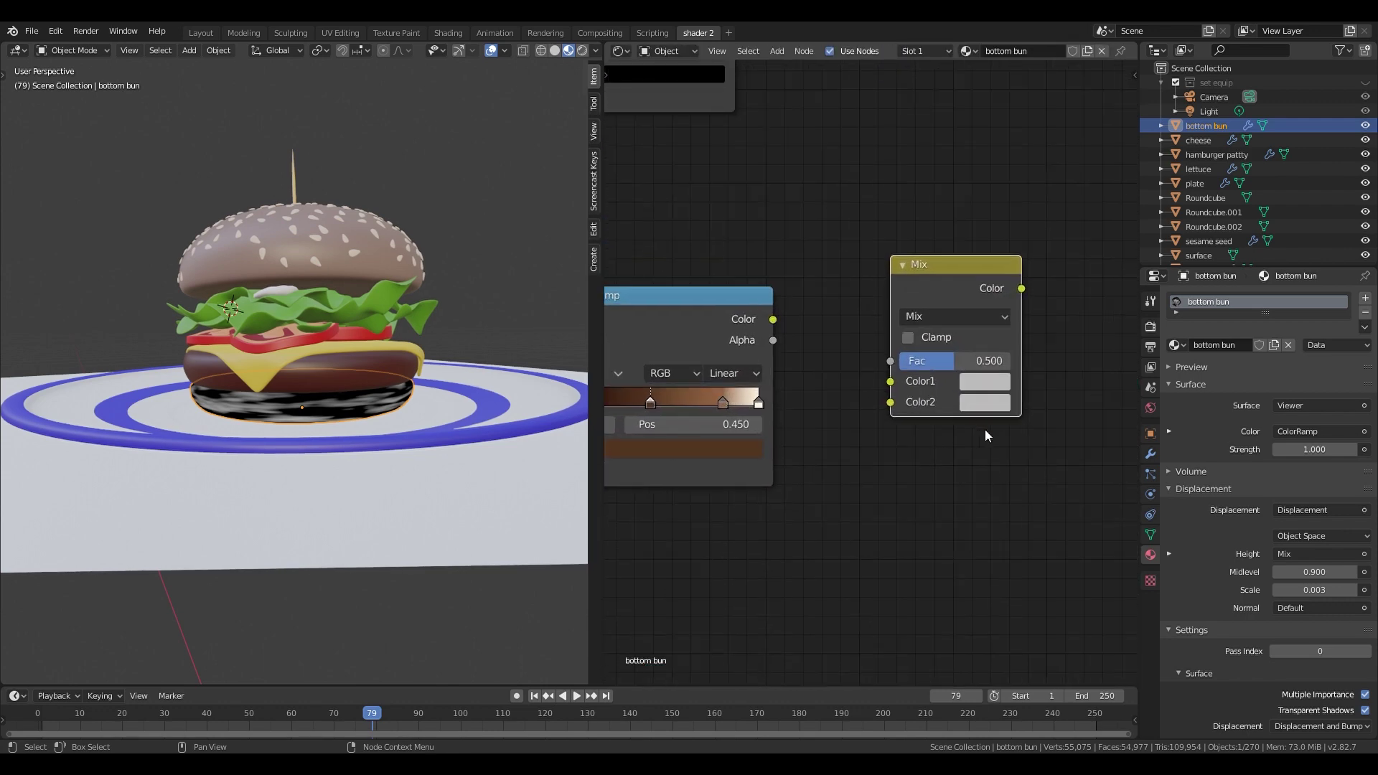
{"action": "left_click", "coordinate": [982, 403]}
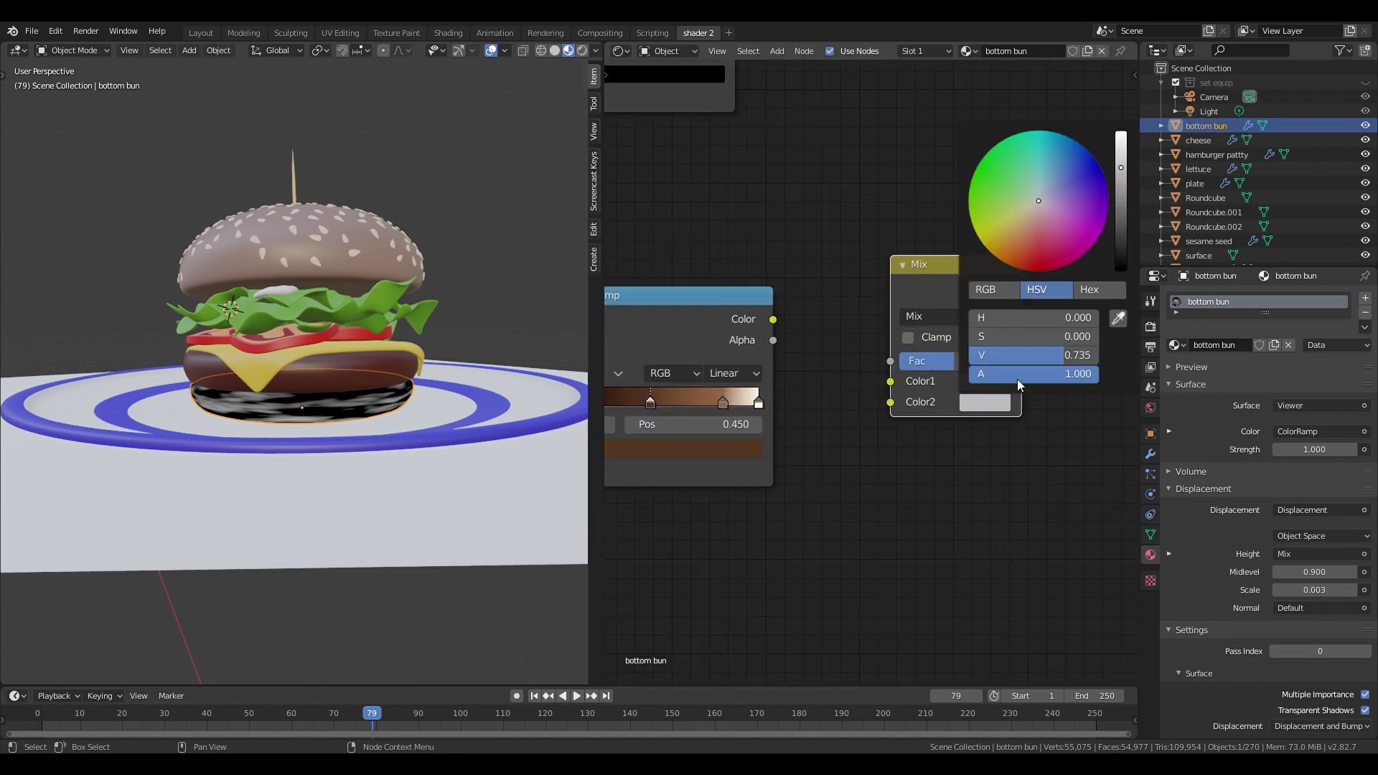
{"action": "left_click", "coordinate": [1118, 319]}
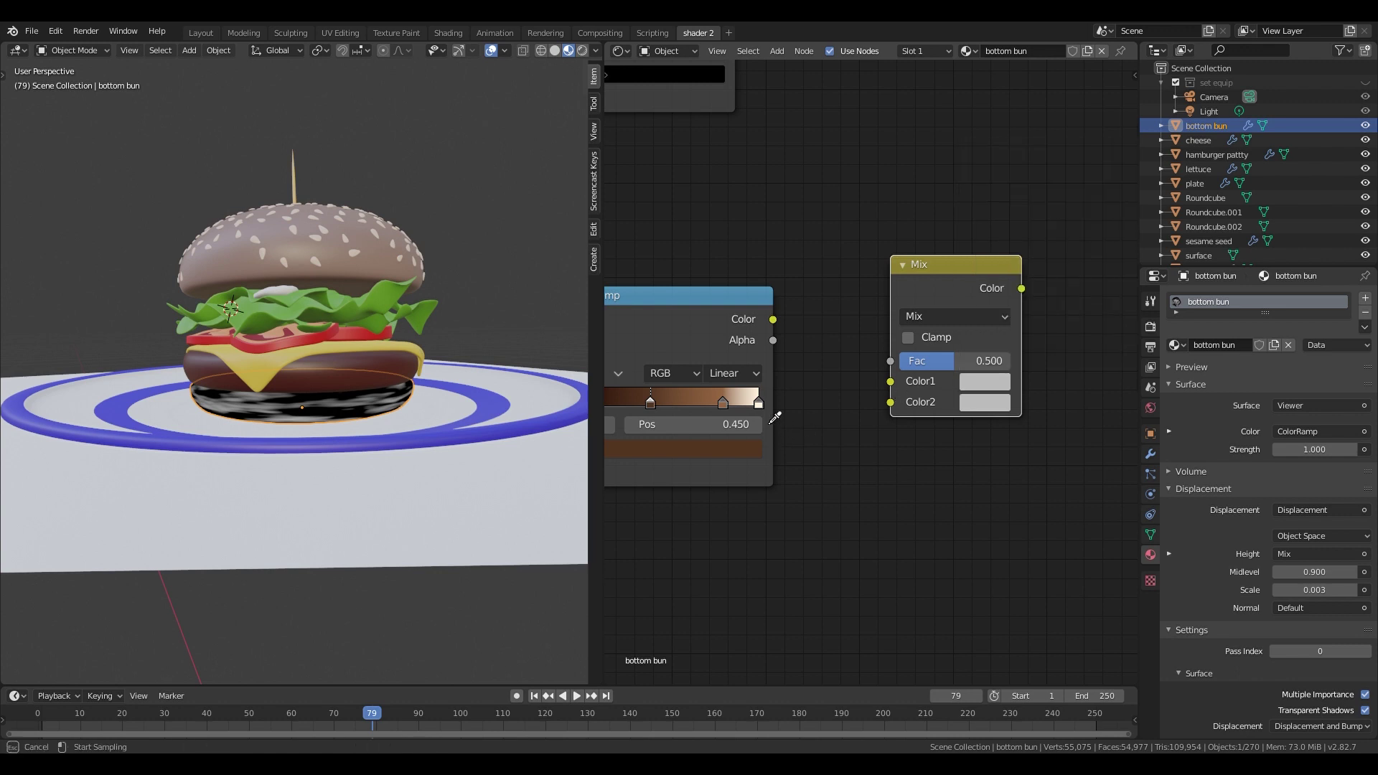
{"action": "left_click", "coordinate": [762, 413]}
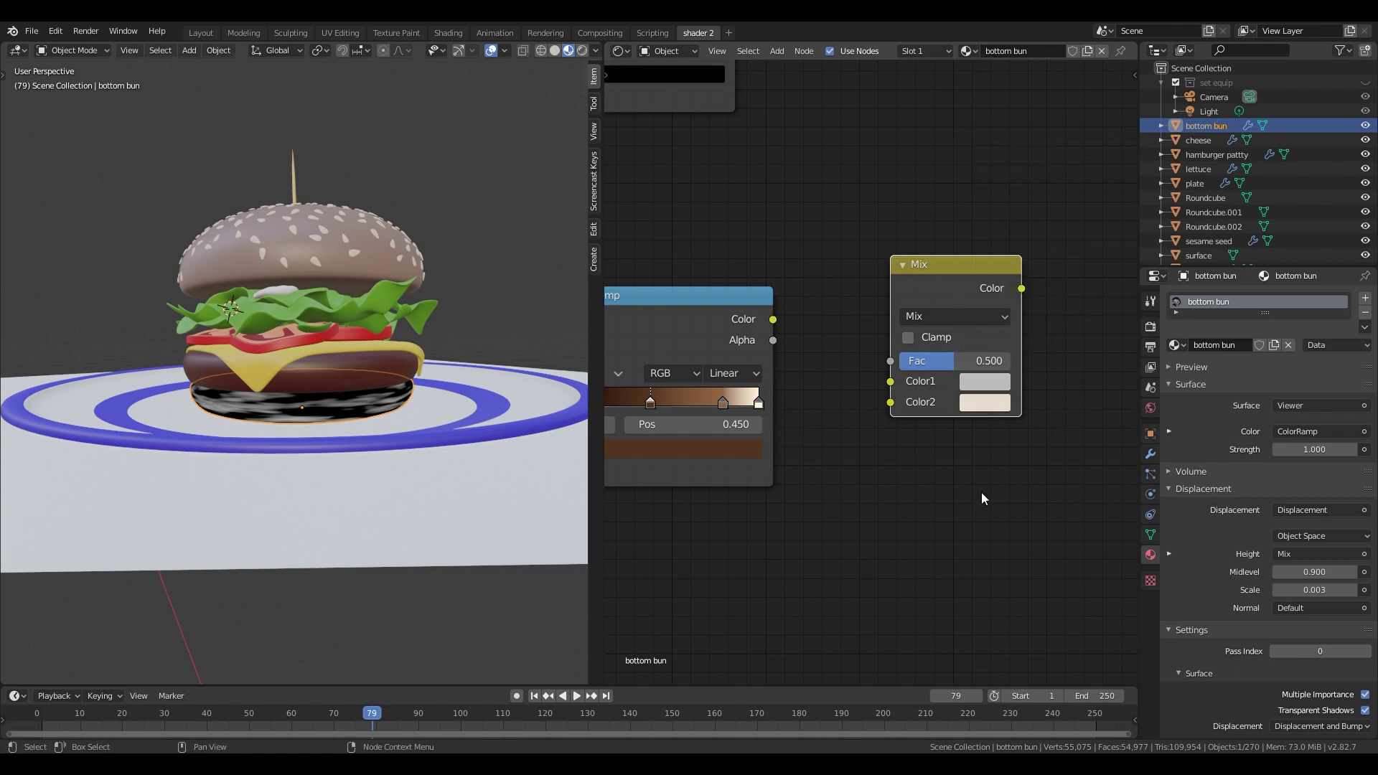
- Connect the gradient ColorRamp to the Mix node's Color1 and the noise ColorRamp to its Fac
{"action": "left_click_drag", "start_coordinate": [773, 319], "coordinate": [890, 381]}
{"action": "scroll", "coordinate": [772, 139], "scroll_direction": "down", "scroll_amount": 4}
{"action": "left_click_drag", "start_coordinate": [773, 61], "coordinate": [887, 363]}
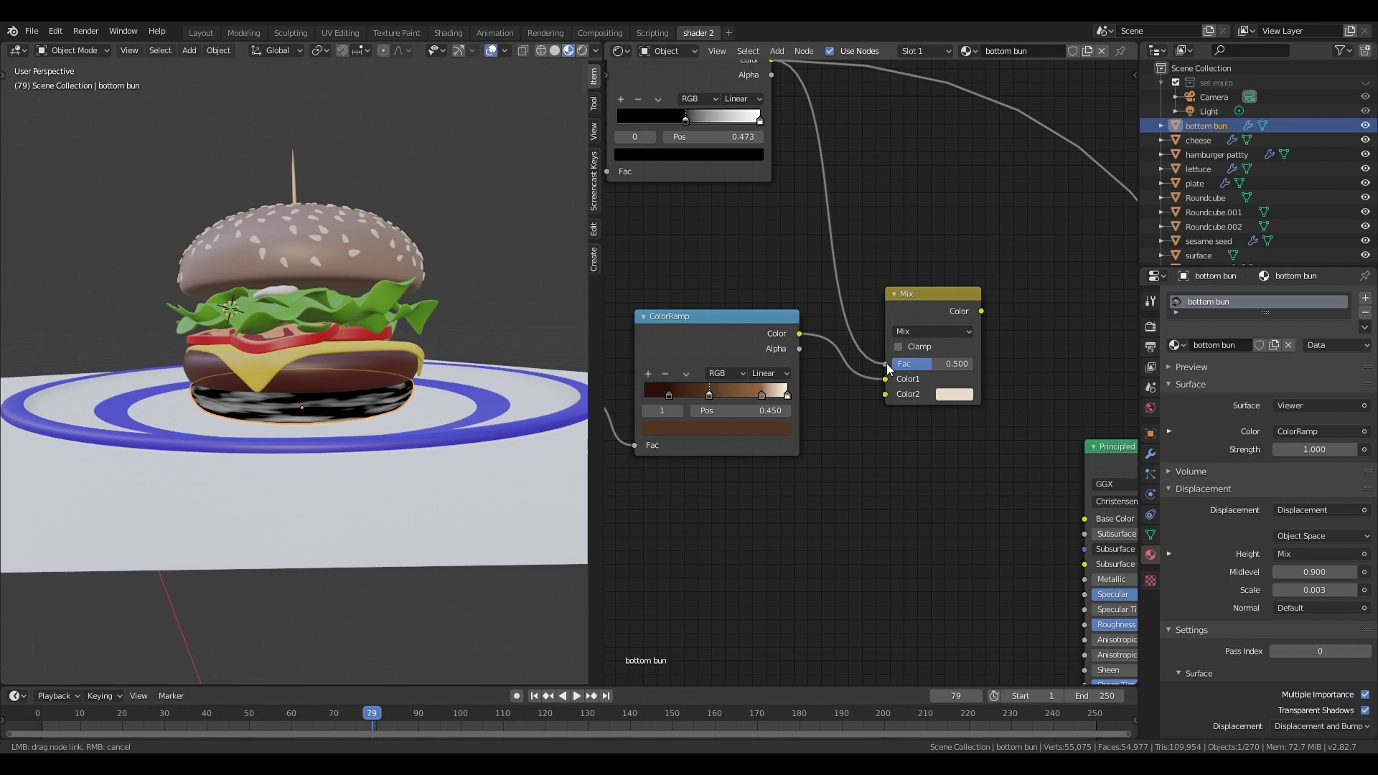
{"action": "scroll", "coordinate": [881, 261], "scroll_direction": "down", "scroll_amount": 1}
{"action": "middle_click_drag", "start_coordinate": [881, 261], "coordinate": [933, 305]}
{"action": "scroll", "coordinate": [932, 303], "scroll_direction": "down", "scroll_amount": 3}
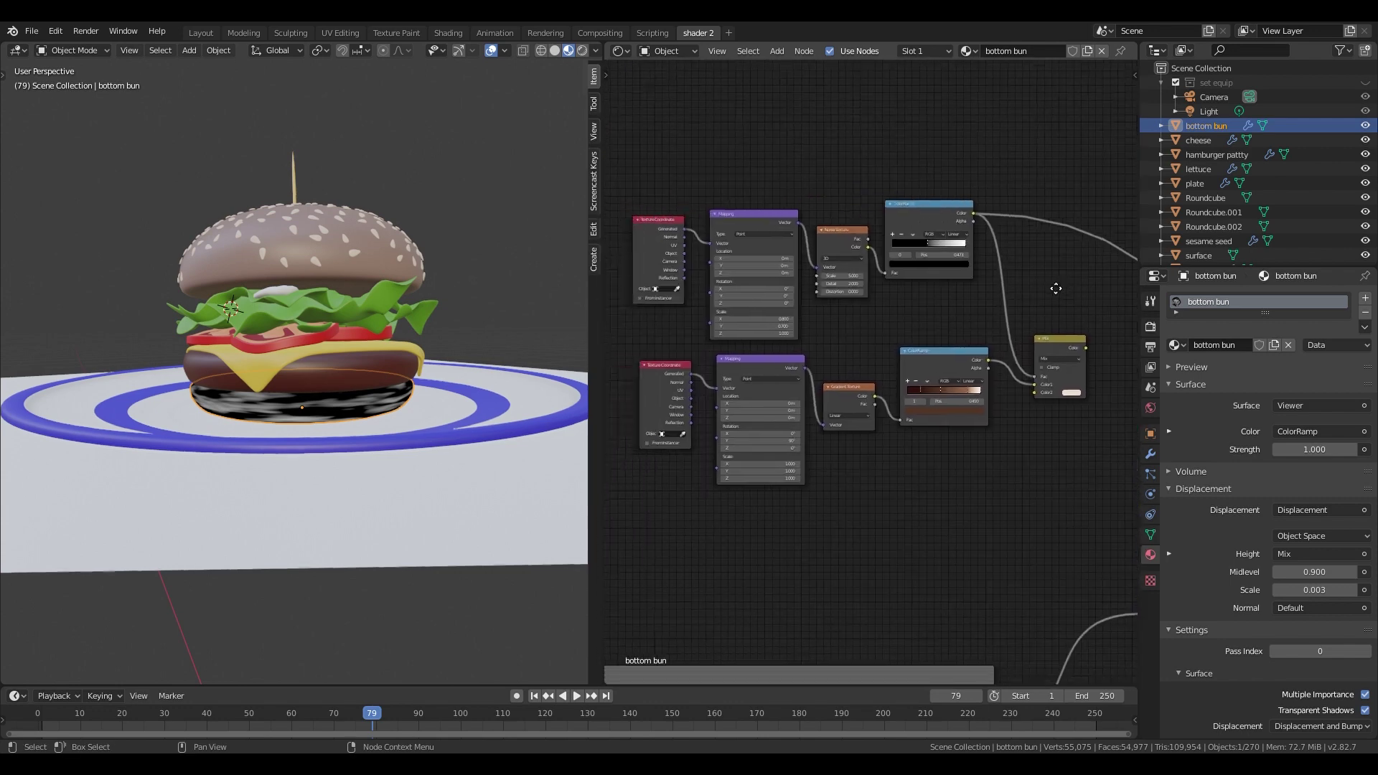
- Preview the Mix node on the bottom bun and set the Noise Texture's Detail to 0.200 and Distortion to -0.100
{"action": "left_click", "coordinate": [1049, 347], "text": "ctrl+shift"}
{"action": "scroll", "coordinate": [888, 377], "scroll_direction": "up", "scroll_amount": 5}
{"action": "middle_click_drag", "start_coordinate": [960, 472], "coordinate": [747, 460]}
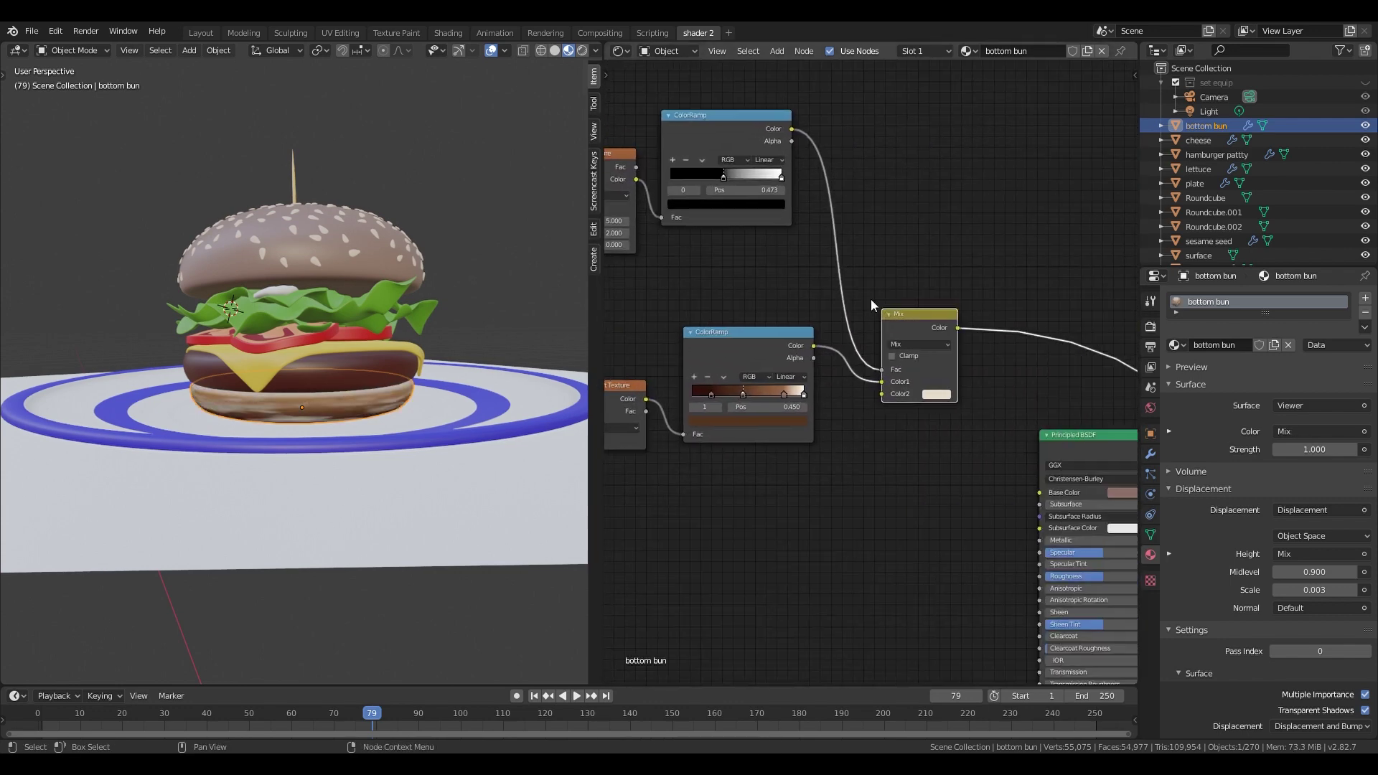
{"action": "middle_click_drag", "start_coordinate": [872, 301], "coordinate": [920, 325]}
{"action": "mouse_move", "coordinate": [774, 203]}
{"action": "left_mouse_down"}
{"action": "mouse_move", "coordinate": [764, 201]}
{"action": "mouse_move", "coordinate": [828, 205]}
{"action": "left_mouse_up"}
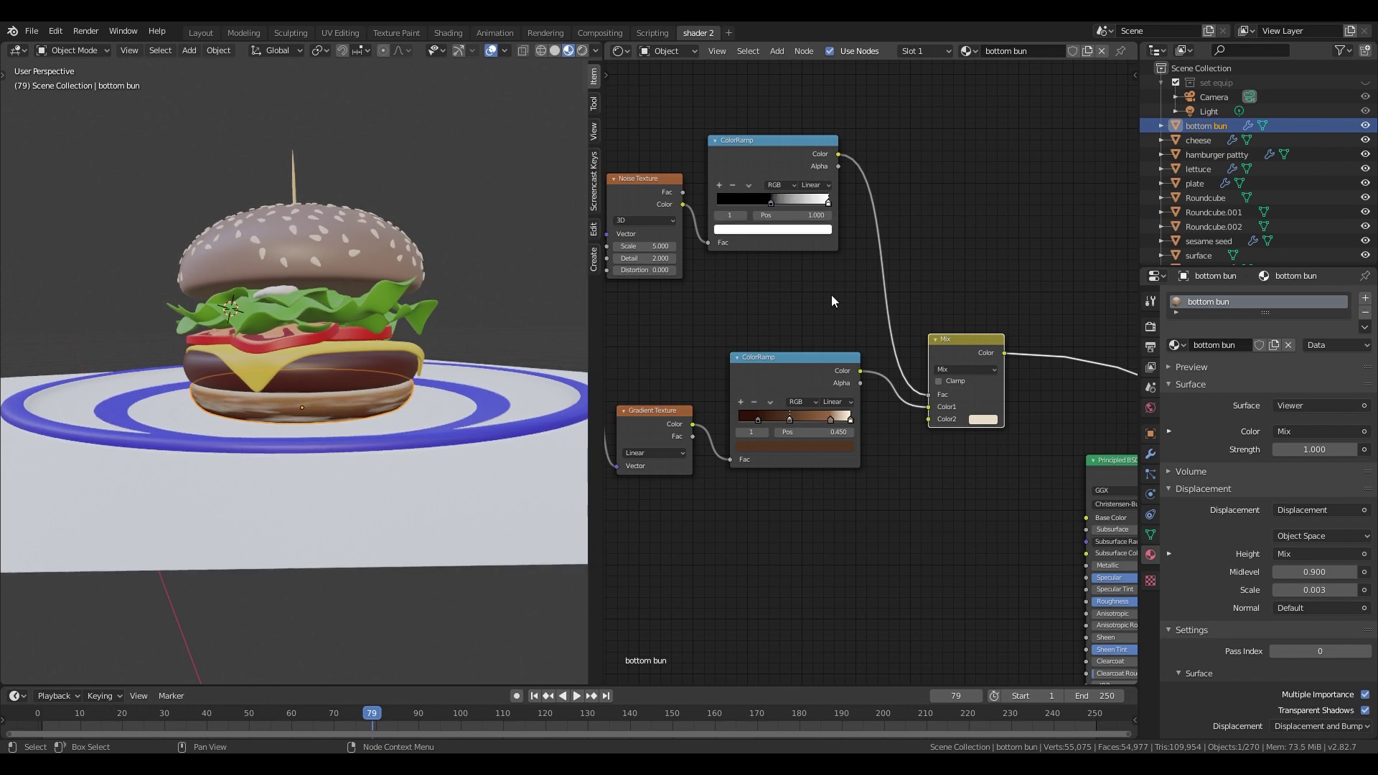
{"action": "middle_click_drag", "start_coordinate": [708, 291], "coordinate": [846, 322]}
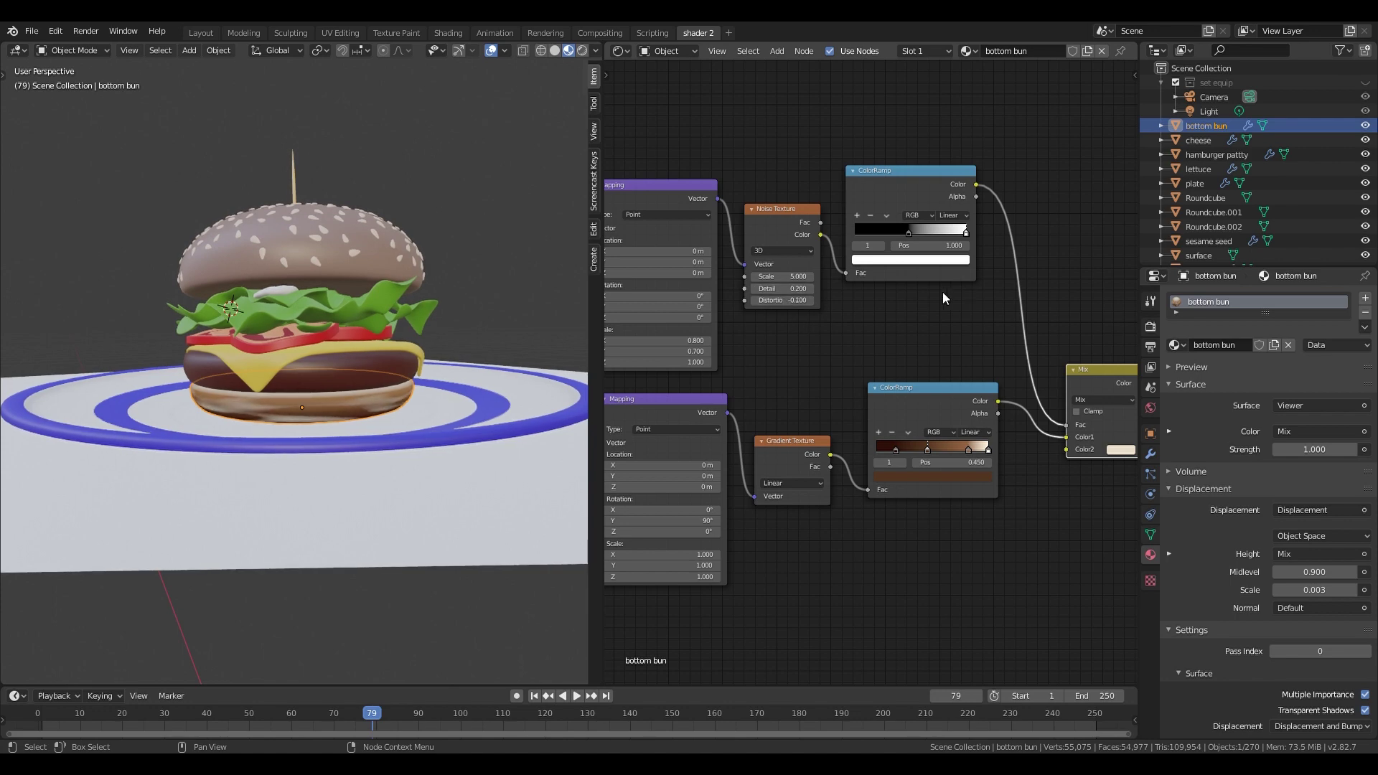
- Fine-tune the noise ColorRamp's stops and darken its white stop to light grey
{"action": "left_click_drag", "start_coordinate": [910, 234], "coordinate": [912, 234]}
{"action": "scroll", "coordinate": [905, 269], "scroll_direction": "down", "scroll_amount": 5}
{"action": "middle_click_drag", "start_coordinate": [937, 387], "coordinate": [882, 357]}
{"action": "middle_click_drag", "start_coordinate": [906, 453], "coordinate": [869, 423]}
{"action": "scroll", "coordinate": [836, 255], "scroll_direction": "up", "scroll_amount": 1}
{"action": "left_click", "coordinate": [790, 200]}
{"action": "left_click_drag", "start_coordinate": [821, 75], "coordinate": [822, 89]}
{"action": "left_click", "coordinate": [831, 474]}
- Connect the Mix node's color to the Principled BSDF's Base Color and preview the Principled shader on the bottom bun
{"action": "scroll", "coordinate": [852, 505], "scroll_direction": "down", "scroll_amount": 2}
{"action": "middle_click_drag", "start_coordinate": [951, 335], "coordinate": [953, 257]}
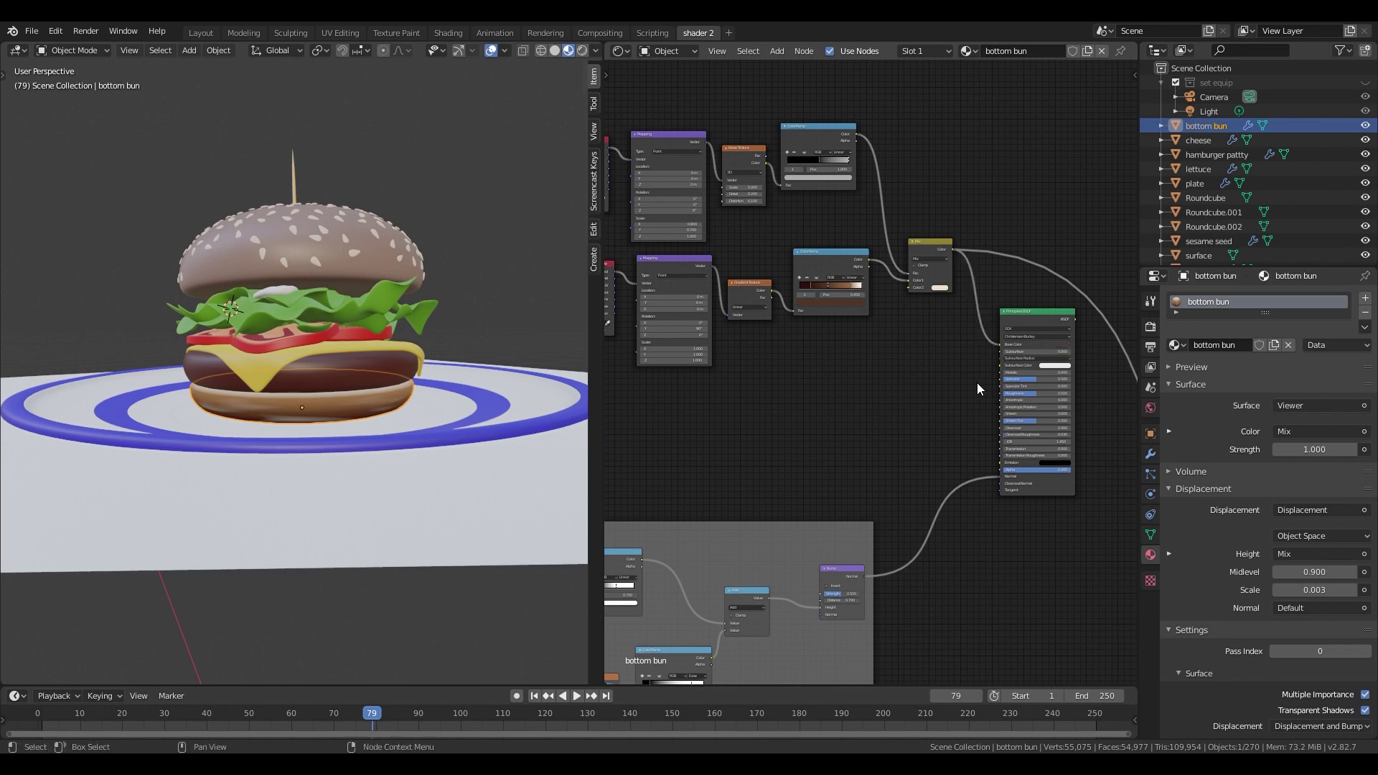
{"action": "left_click", "coordinate": [1022, 327], "text": "ctrl+shift"}
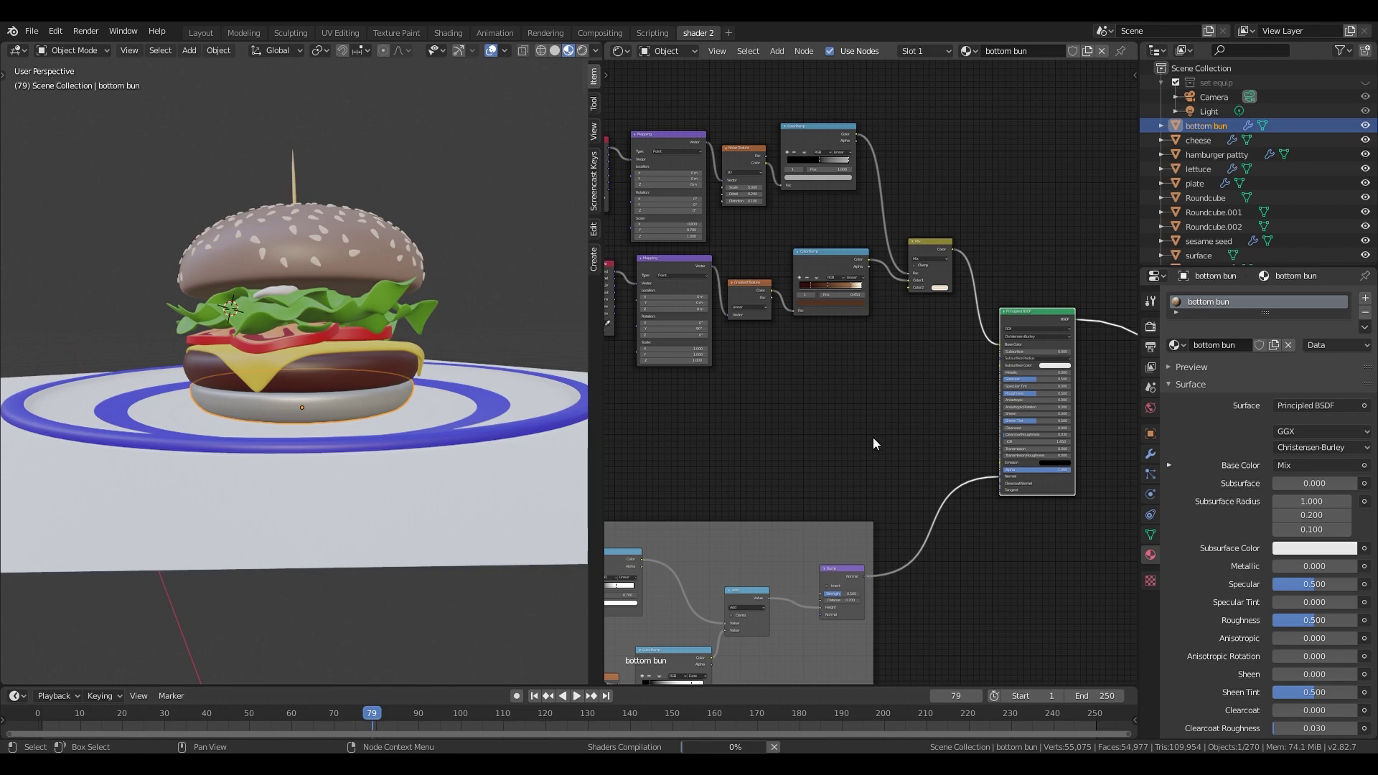
{"action": "middle_click_drag", "start_coordinate": [863, 319], "coordinate": [904, 398]}
{"action": "scroll", "coordinate": [904, 398], "scroll_direction": "up", "scroll_amount": 8}
{"action": "mouse_move", "coordinate": [482, 423]}
{"action": "middle_mouse_down"}
{"action": "mouse_move", "coordinate": [523, 398]}
{"action": "mouse_move", "coordinate": [481, 410]}
{"action": "middle_mouse_up"}
{"action": "scroll", "coordinate": [481, 410], "scroll_direction": "up", "scroll_amount": 1}
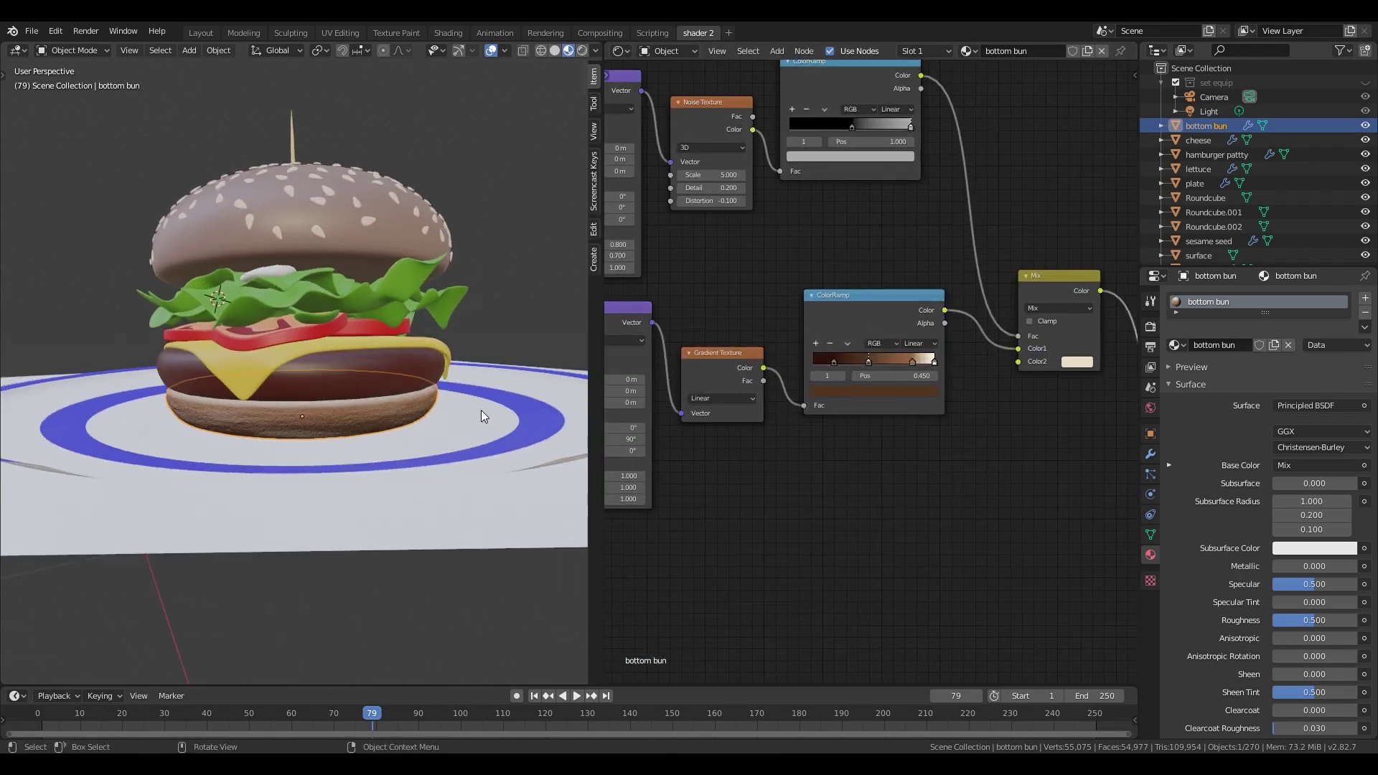
- Adjust the bottom bun's gradient ColorRamp stops and set a brown stop to hue 0.074, saturation 0.567, value 0.594
{"action": "scroll", "coordinate": [871, 372], "scroll_direction": "up", "scroll_amount": 6}
{"action": "left_click", "coordinate": [810, 357]}
{"action": "left_click", "coordinate": [812, 399]}
{"action": "left_click_drag", "start_coordinate": [845, 241], "coordinate": [837, 256]}
{"action": "left_click_drag", "start_coordinate": [865, 357], "coordinate": [851, 357]}
{"action": "left_click_drag", "start_coordinate": [942, 356], "coordinate": [948, 356]}
{"action": "left_click", "coordinate": [974, 357]}
{"action": "left_click", "coordinate": [945, 357]}
{"action": "left_click", "coordinate": [933, 401]}
{"action": "mouse_move", "coordinate": [935, 188]}
{"action": "left_mouse_down"}
{"action": "mouse_move", "coordinate": [935, 210]}
{"action": "mouse_move", "coordinate": [935, 187]}
{"action": "left_mouse_up"}
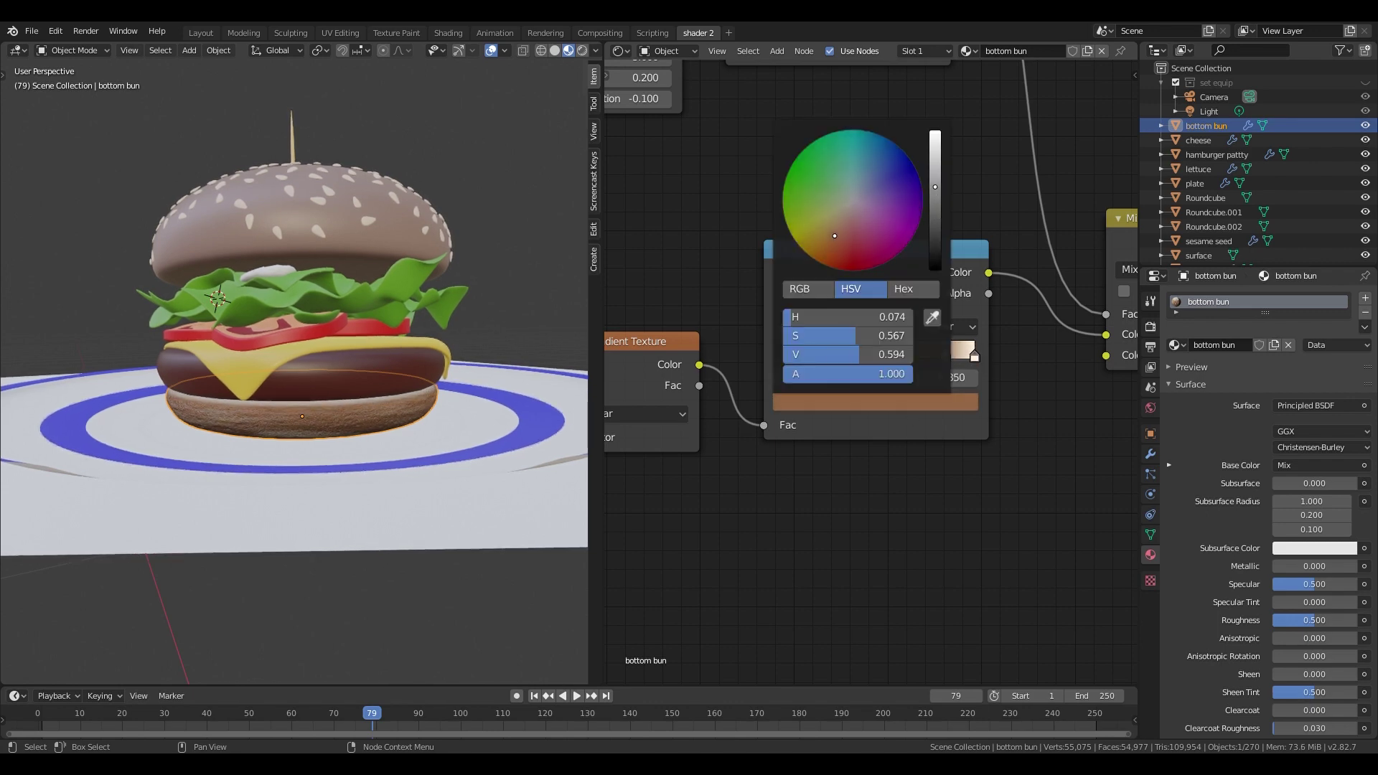
- Move the point light in the negative global Y direction to relight the burger in the camera view
{"action": "key", "text": "g"}
{"action": "key", "text": "y"}
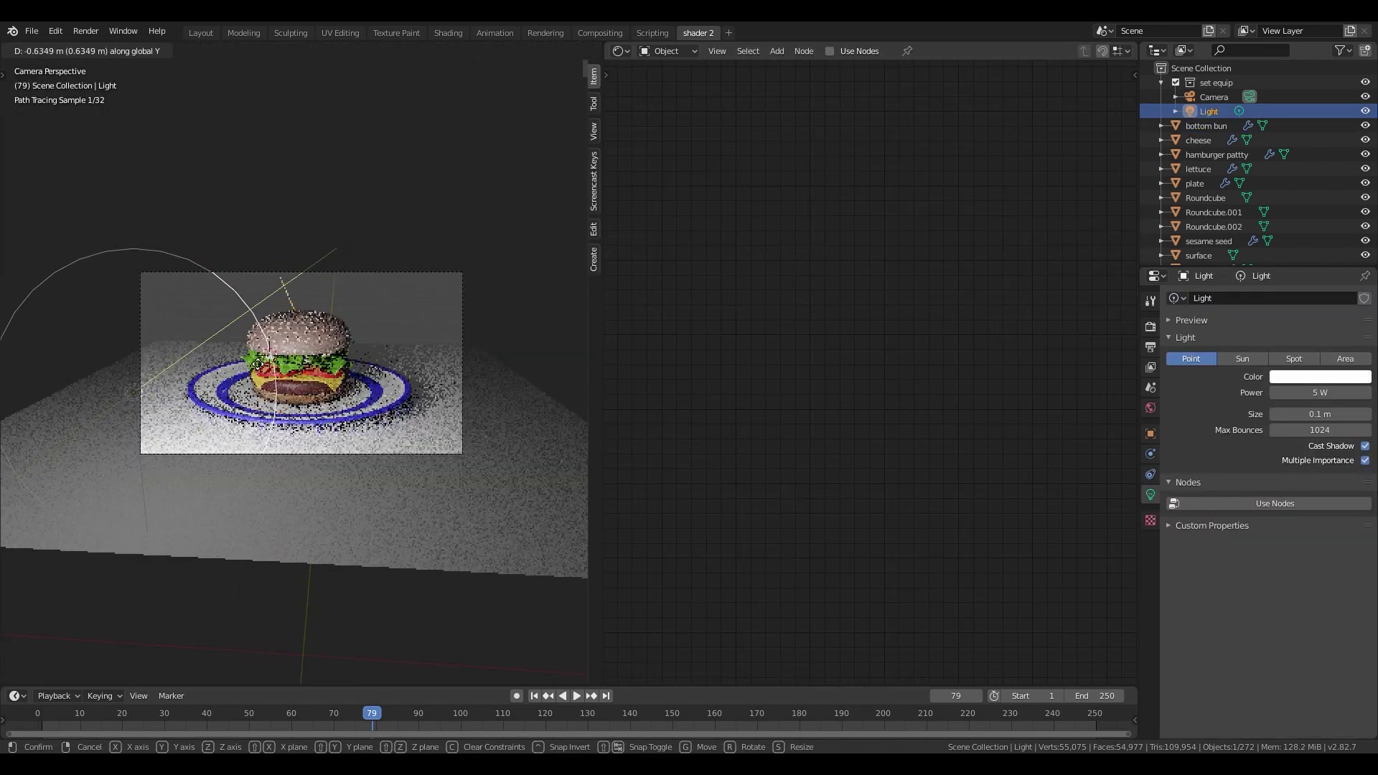
{"action": "left_click", "coordinate": [254, 366]}
{"action": "key", "text": "g"}
{"action": "key", "text": "y"}
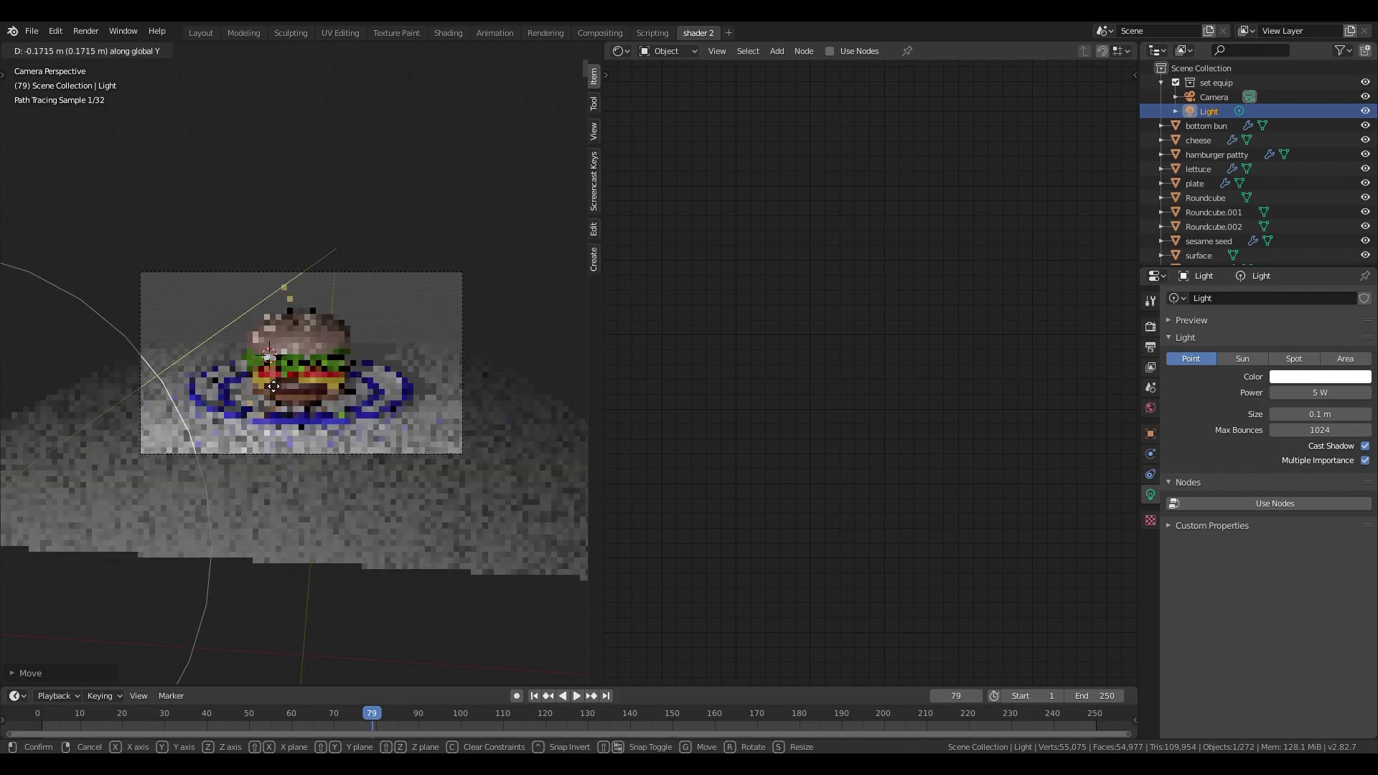
{"action": "left_click", "coordinate": [318, 413]}
{"action": "scroll", "coordinate": [387, 420], "scroll_direction": "up", "scroll_amount": 5}
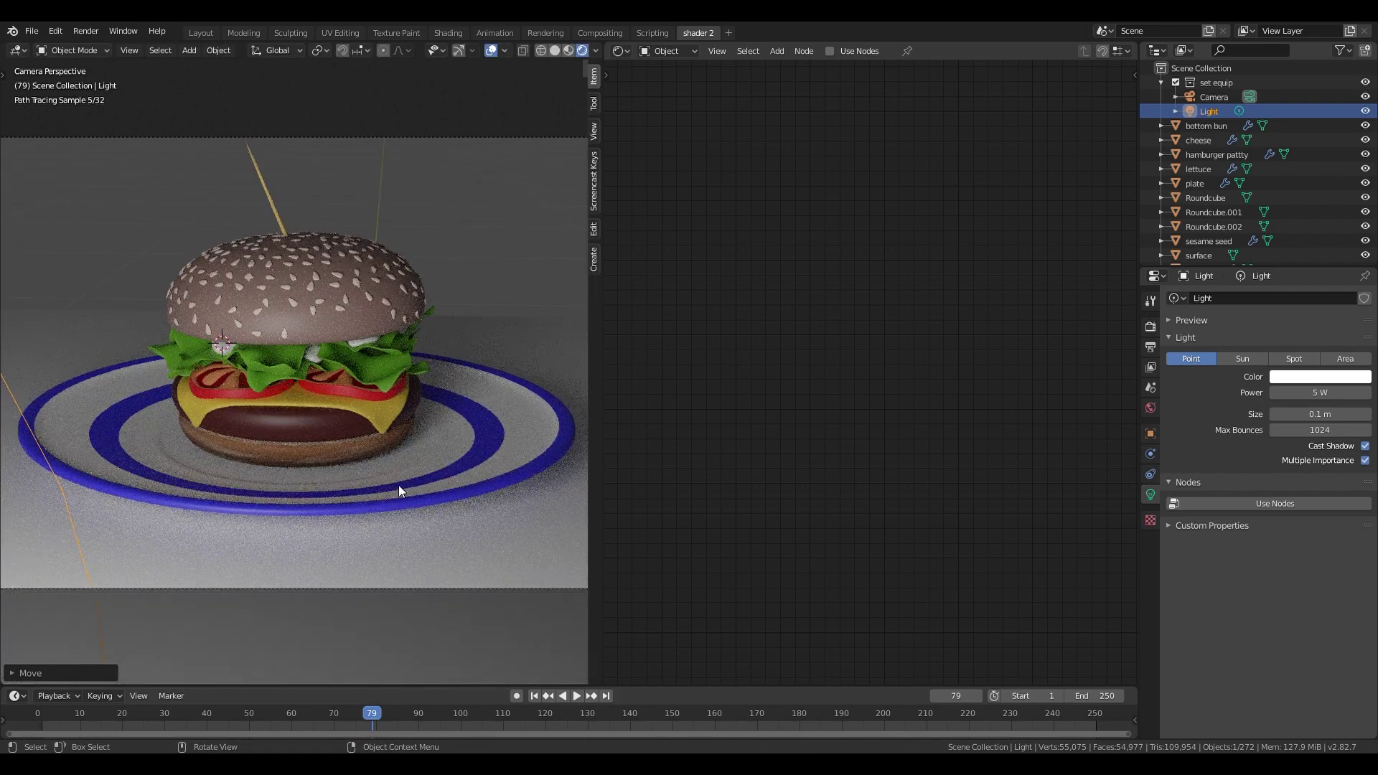
- Set the bottom bun's Principled BSDF Specular to 0.005 and Sheen Tint to 0
{"action": "left_click", "coordinate": [297, 472]}
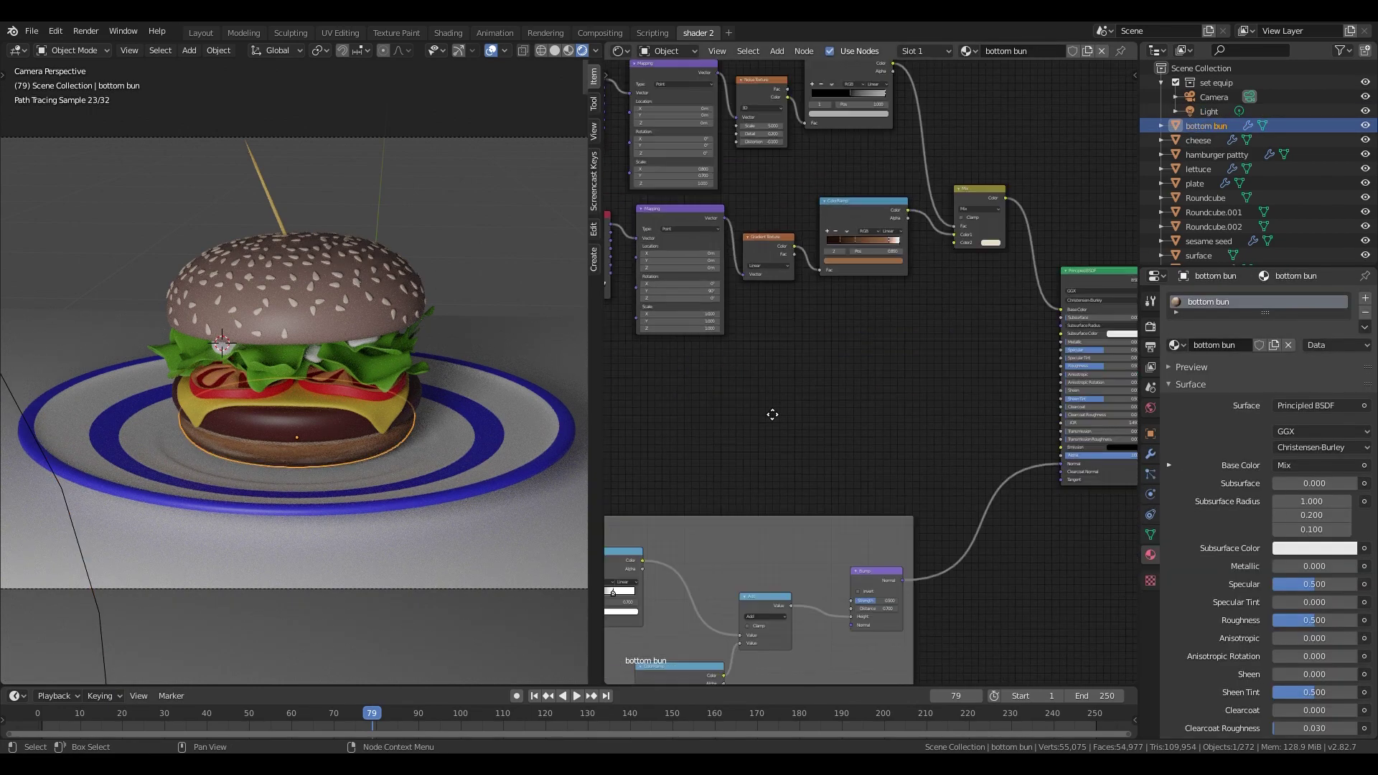
{"action": "left_click", "coordinate": [325, 418]}
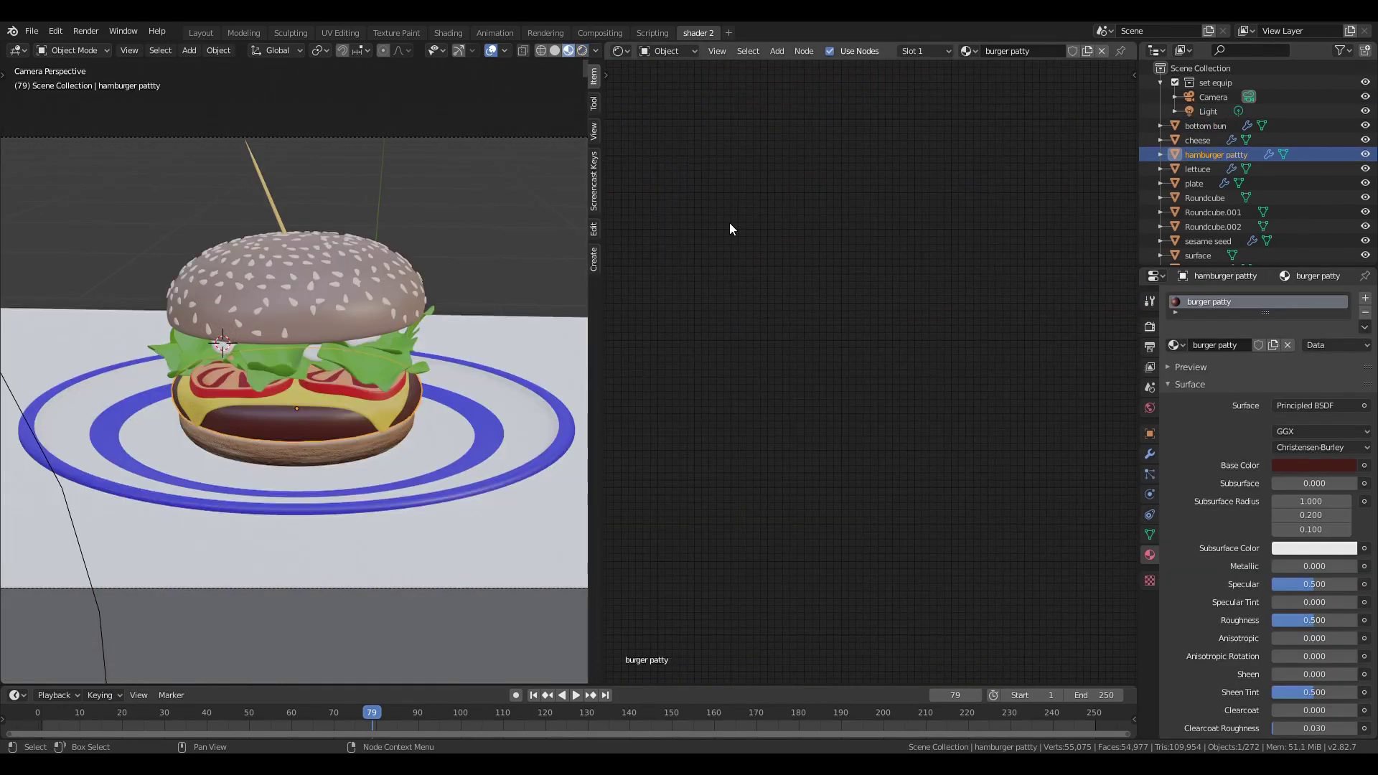
{"action": "key", "text": "KP_0"}
{"action": "left_click", "coordinate": [319, 398]}
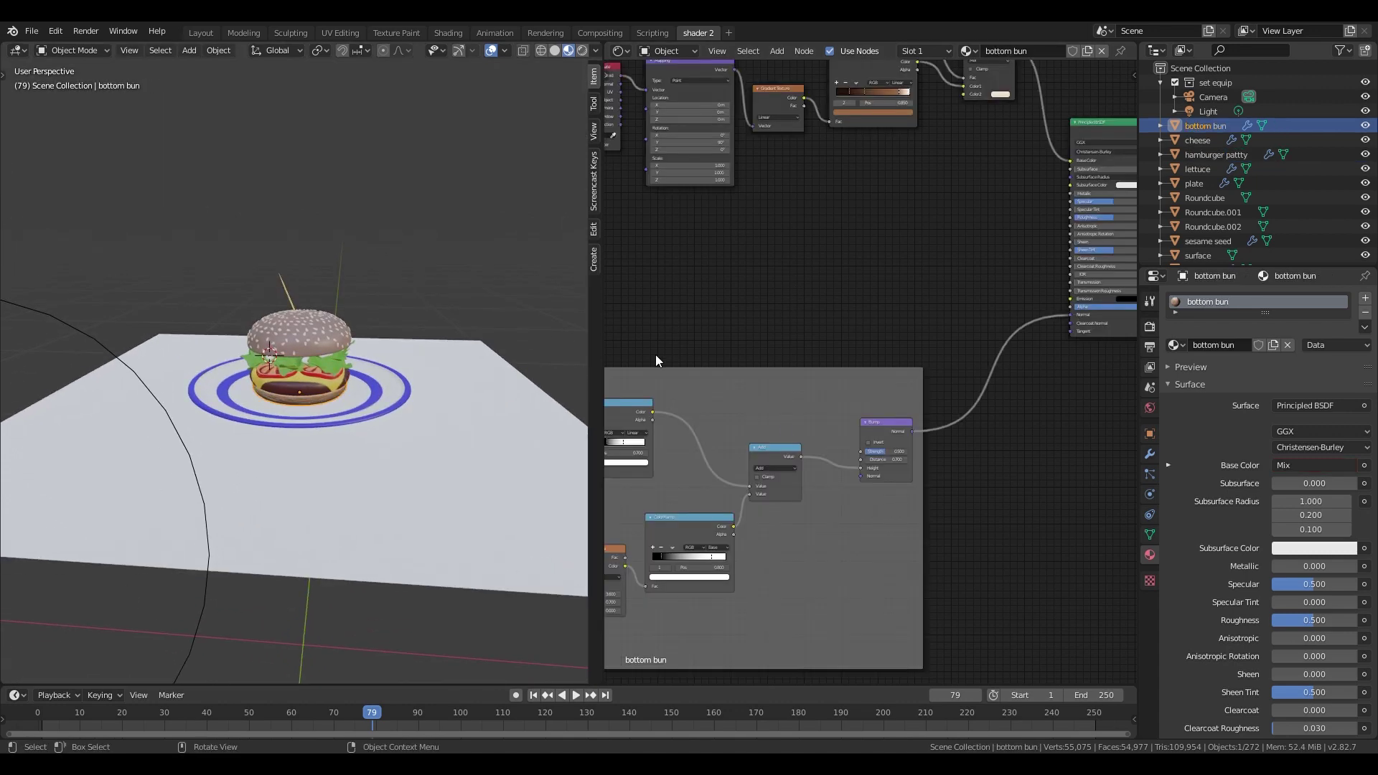
{"action": "key", "text": "KP_Decimal"}
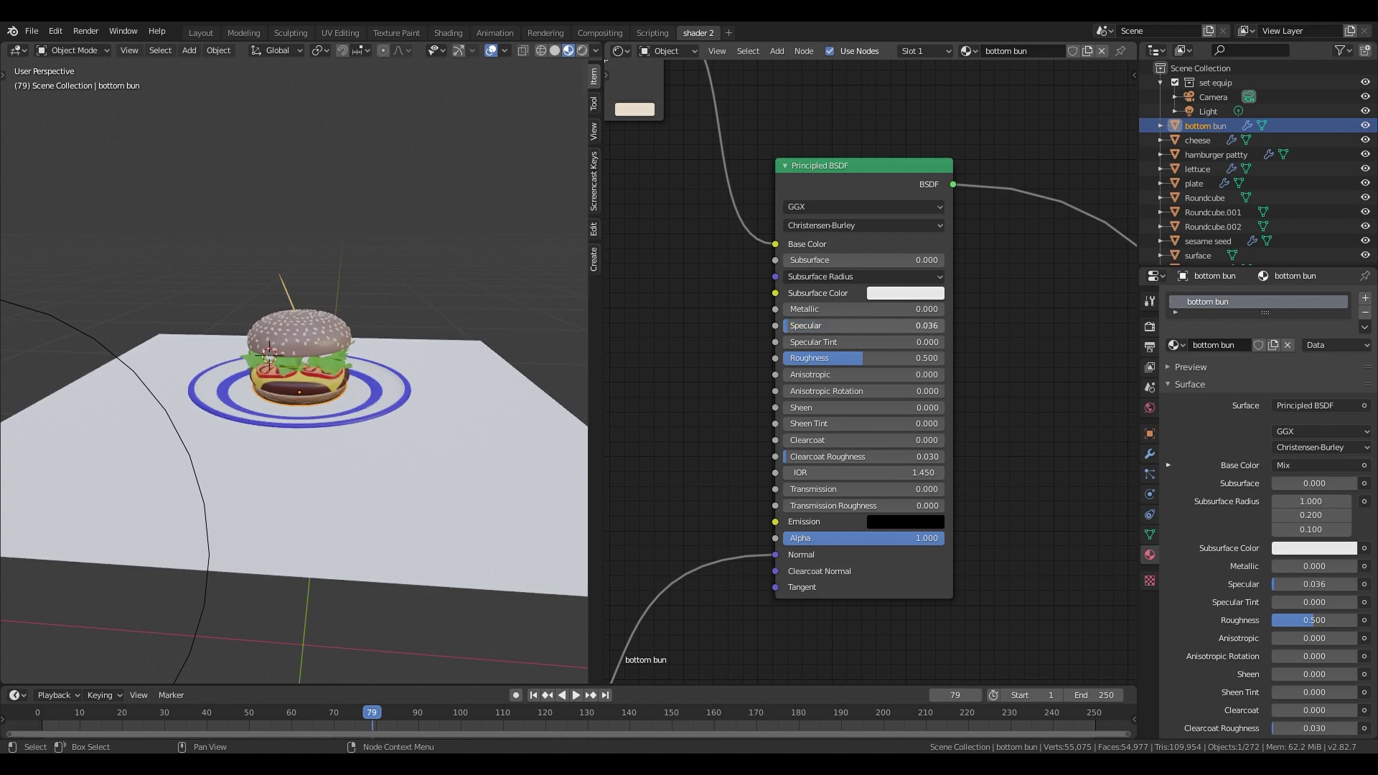
{"action": "scroll", "coordinate": [396, 407], "scroll_direction": "up", "scroll_amount": 3}
{"action": "middle_click_drag", "start_coordinate": [396, 407], "coordinate": [389, 421]}
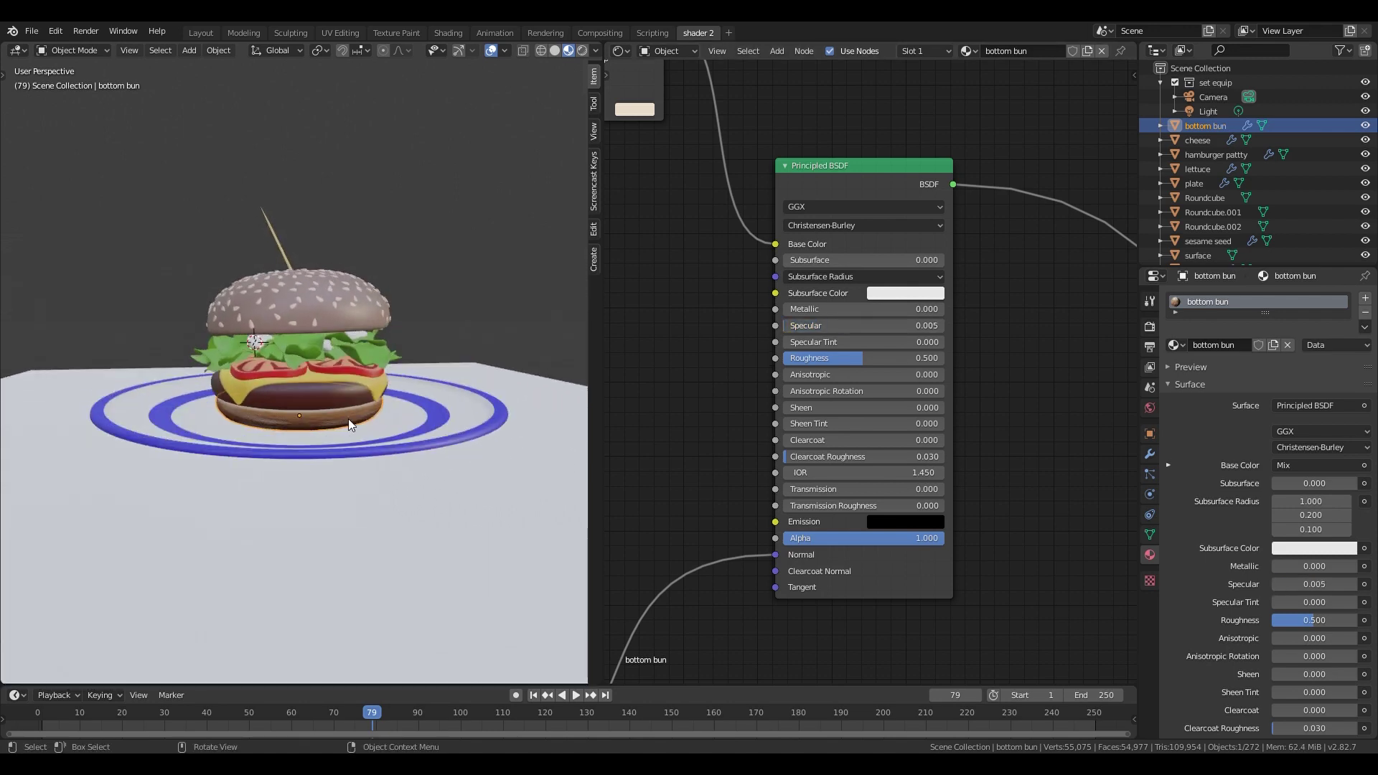
- Select the hamburger patty and spread its Principled BSDF and Material Output nodes apart to make room for new nodes
{"action": "left_click", "coordinate": [355, 397]}
{"action": "key", "text": "Home"}
{"action": "middle_click_drag", "start_coordinate": [676, 325], "coordinate": [787, 304]}
{"action": "left_click_drag", "start_coordinate": [913, 209], "coordinate": [672, 194]}
{"action": "left_click_drag", "start_coordinate": [815, 191], "coordinate": [1119, 307]}
{"action": "scroll", "coordinate": [1123, 388], "scroll_direction": "down", "scroll_amount": 3}
{"action": "middle_click_drag", "start_coordinate": [1122, 387], "coordinate": [963, 365]}
{"action": "left_click_drag", "start_coordinate": [967, 294], "coordinate": [1082, 294]}
{"action": "left_click", "coordinate": [938, 391]}
- Add a Noise Texture node with Texture Coordinate and Mapping nodes to the burger patty material
{"action": "key", "text": "shift+a"}
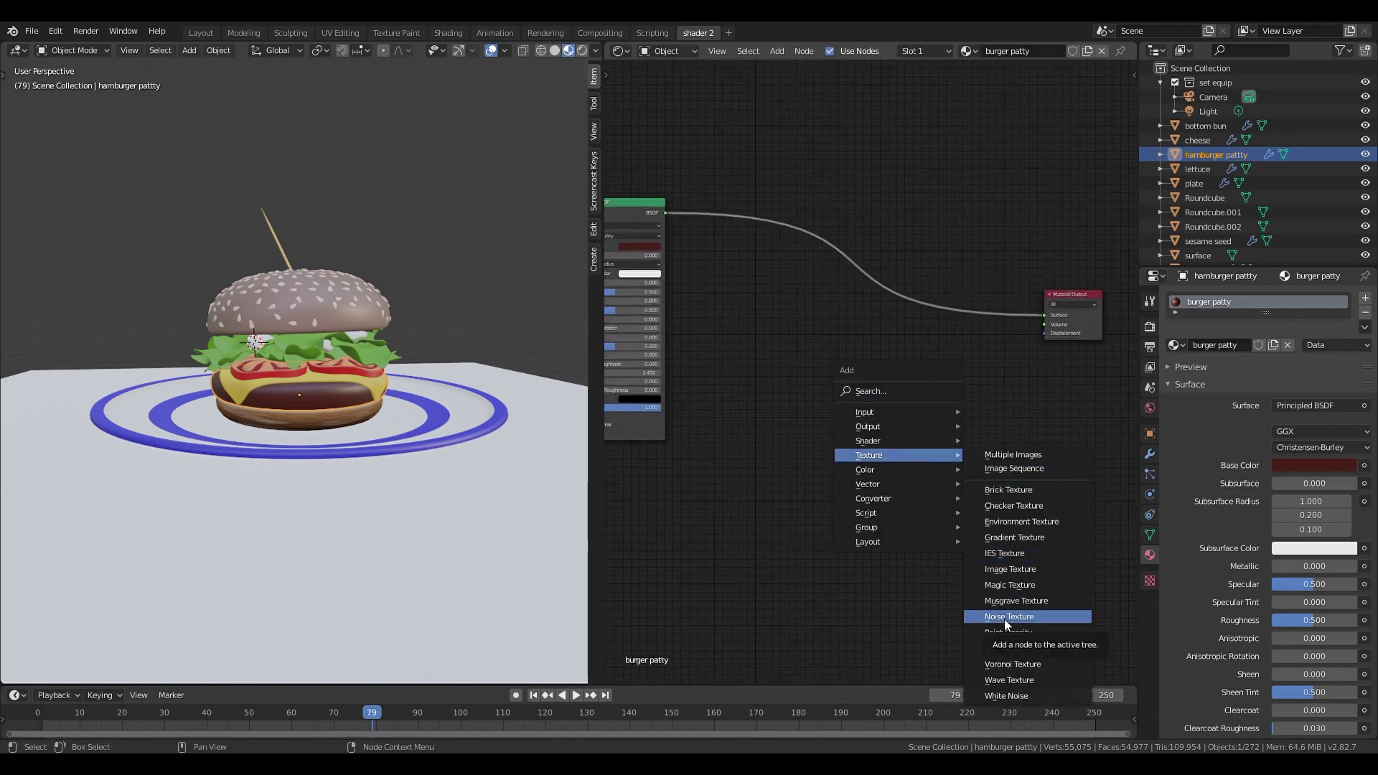
{"action": "left_click", "coordinate": [1001, 615]}
{"action": "left_click", "coordinate": [884, 455]}
{"action": "key", "text": "ctrl+t"}
- Add a ColorRamp fed by the Noise Texture's Color output and preview it on the patty
{"action": "key", "text": "shift+a"}
{"action": "mouse_move", "coordinate": [963, 504]}
{"action": "left_click", "coordinate": [1008, 537]}
{"action": "left_click", "coordinate": [965, 411]}
{"action": "left_click_drag", "start_coordinate": [923, 462], "coordinate": [949, 479]}
{"action": "left_click", "coordinate": [997, 418], "text": "ctrl+shift"}
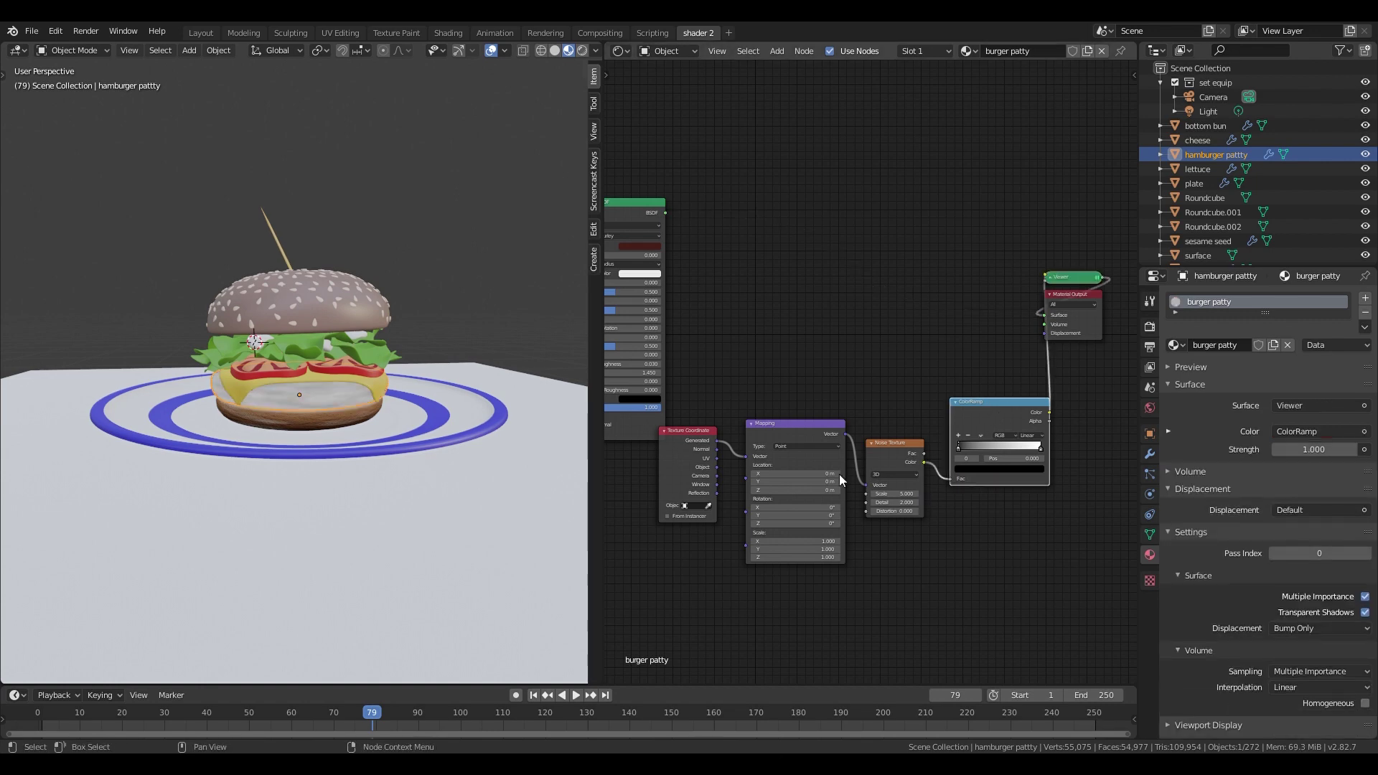
- Drive the Mapping node from Object coordinates and set its X, Y and Z scale to 50
{"action": "scroll", "coordinate": [840, 476], "scroll_direction": "up", "scroll_amount": 5}
{"action": "left_click_drag", "start_coordinate": [643, 512], "coordinate": [686, 498]}
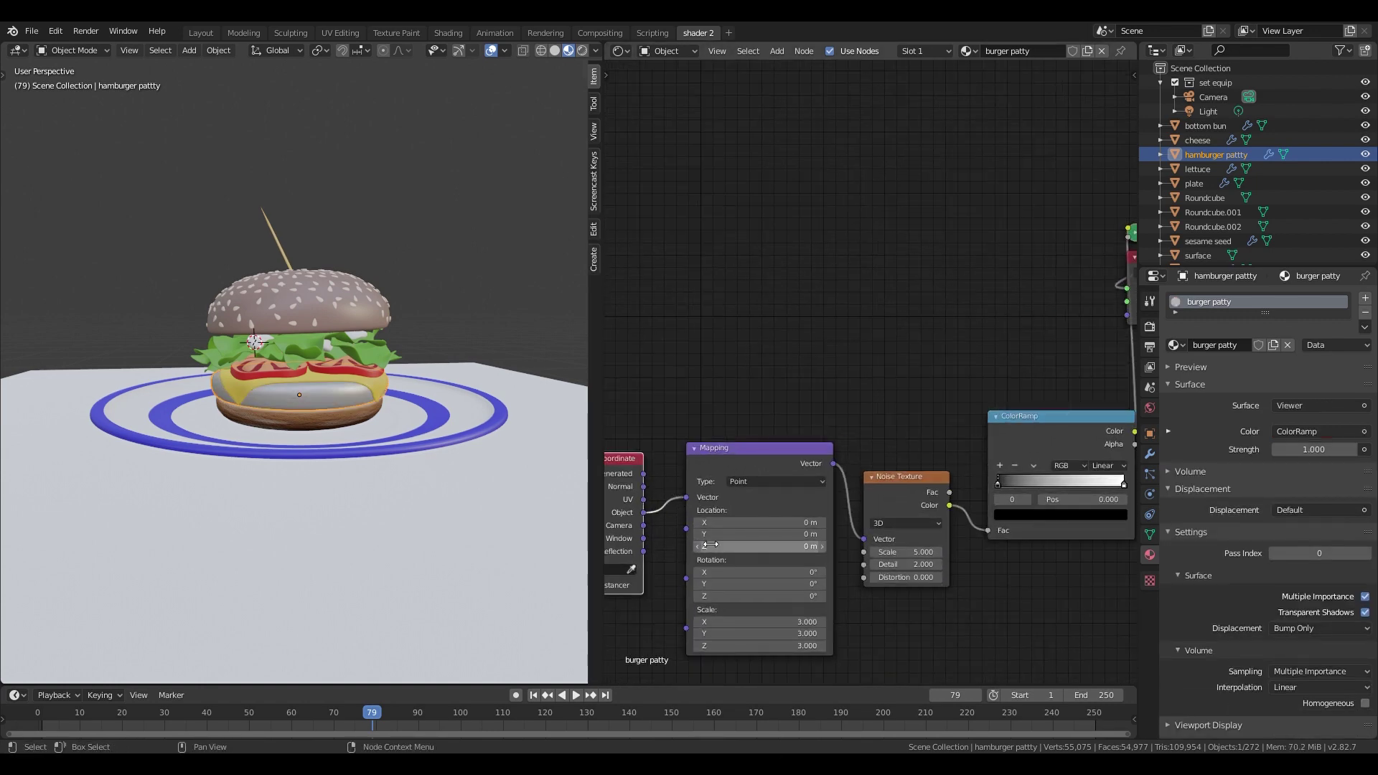
{"action": "scroll", "coordinate": [385, 446], "scroll_direction": "up", "scroll_amount": 5}
{"action": "left_click_drag", "start_coordinate": [804, 622], "coordinate": [804, 646]}
{"action": "type", "text": "5"}
{"action": "key", "text": "Return"}
{"action": "type", "text": "50"}
{"action": "key", "text": "Return"}
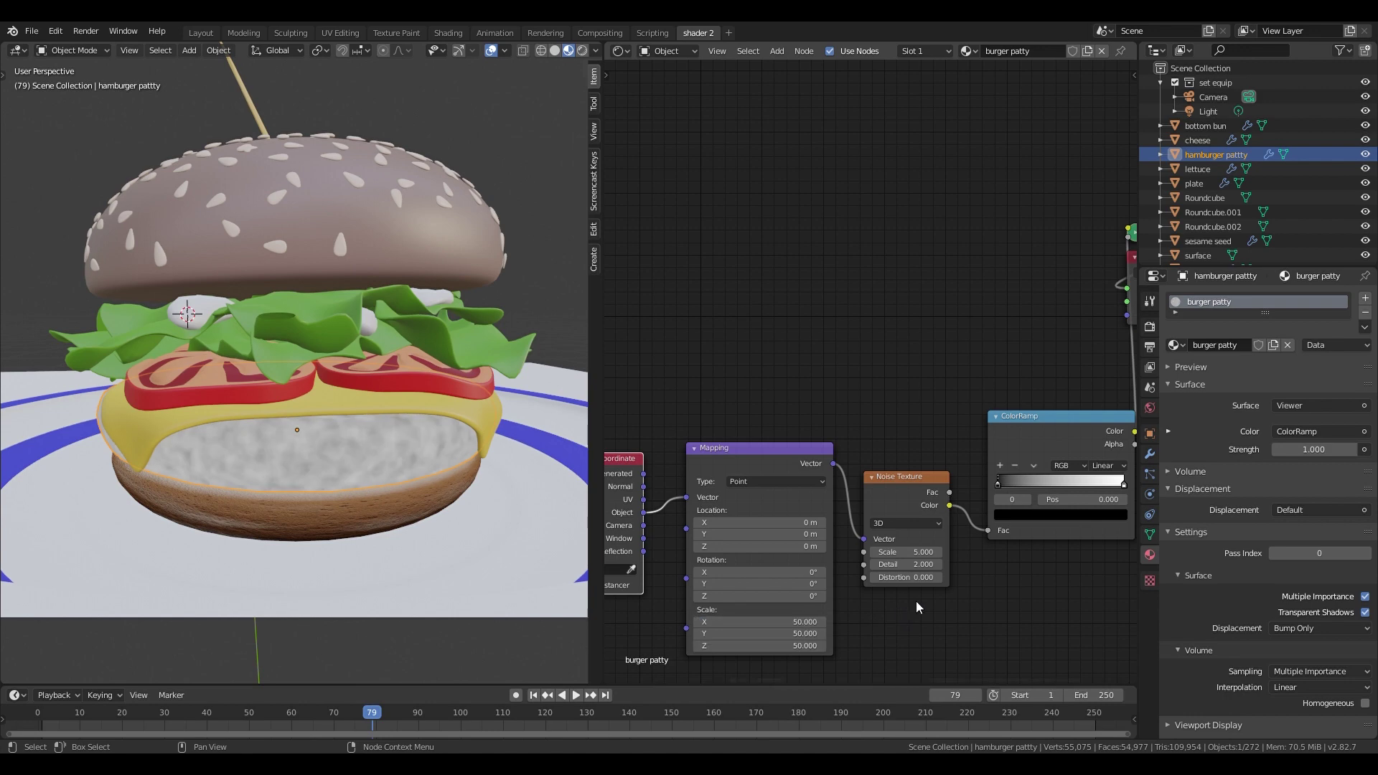
- Raise the patty ColorRamp's contrast with the black stop at 0.459, and set the Noise Texture scale to 4.8 and detail to 3.8
{"action": "middle_click_drag", "start_coordinate": [919, 606], "coordinate": [795, 606]}
{"action": "left_click_drag", "start_coordinate": [872, 483], "coordinate": [932, 484]}
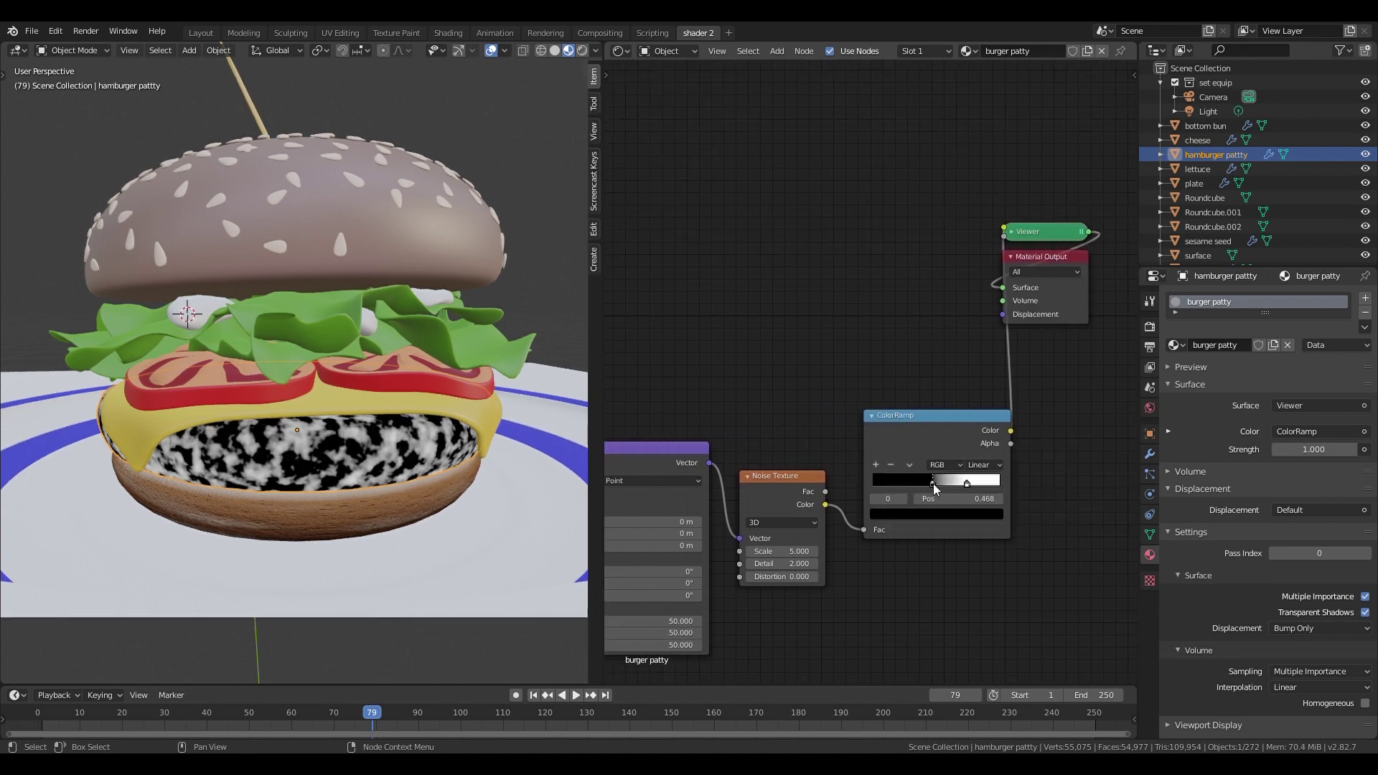
{"action": "left_click_drag", "start_coordinate": [789, 551], "coordinate": [781, 551]}
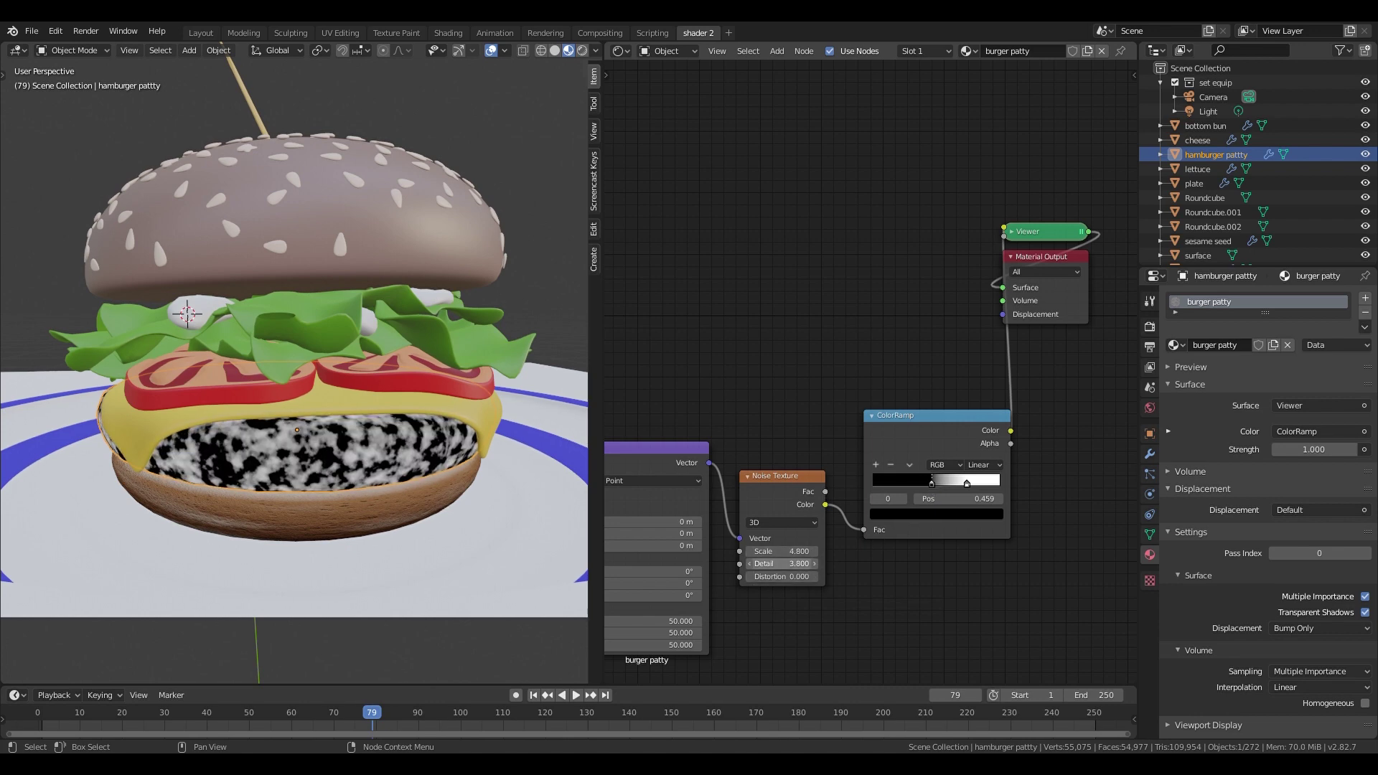
- Insert a Displacement node between the ColorRamp and the Material Output's Displacement input, with a scale of 0.005
{"action": "scroll", "coordinate": [1010, 513], "scroll_direction": "down", "scroll_amount": 3}
{"action": "left_click_drag", "start_coordinate": [1018, 332], "coordinate": [1085, 332]}
{"action": "key", "text": "shift+a"}
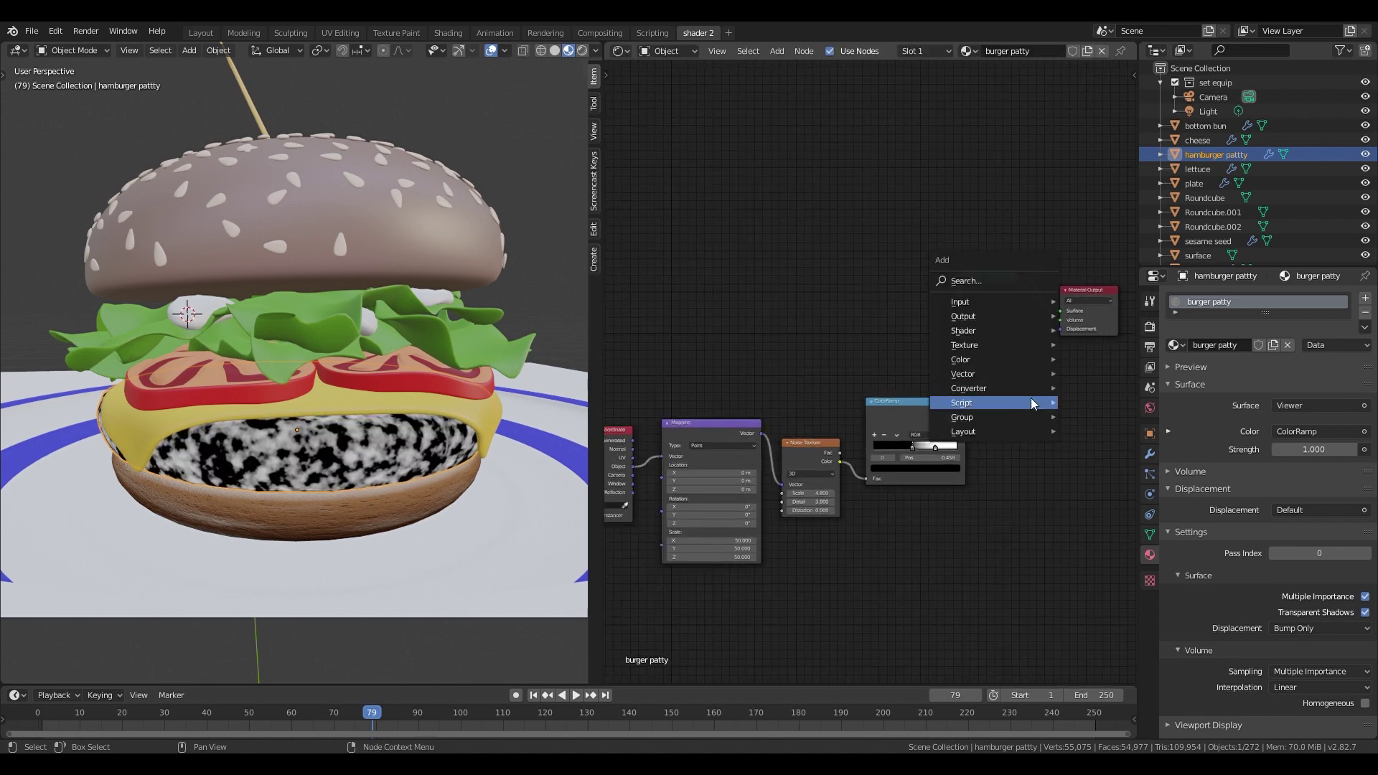
{"action": "mouse_move", "coordinate": [1033, 374]}
{"action": "left_click", "coordinate": [1090, 390]}
{"action": "left_click", "coordinate": [977, 405]}
{"action": "left_click_drag", "start_coordinate": [965, 411], "coordinate": [1060, 328]}
{"action": "left_click", "coordinate": [1011, 389]}
{"action": "type", "text": ".005"}
- Reconnect the patty's Principled BSDF to the output and set its Specular, Roughness and Sheen Tint to 0
{"action": "key", "text": "Home"}
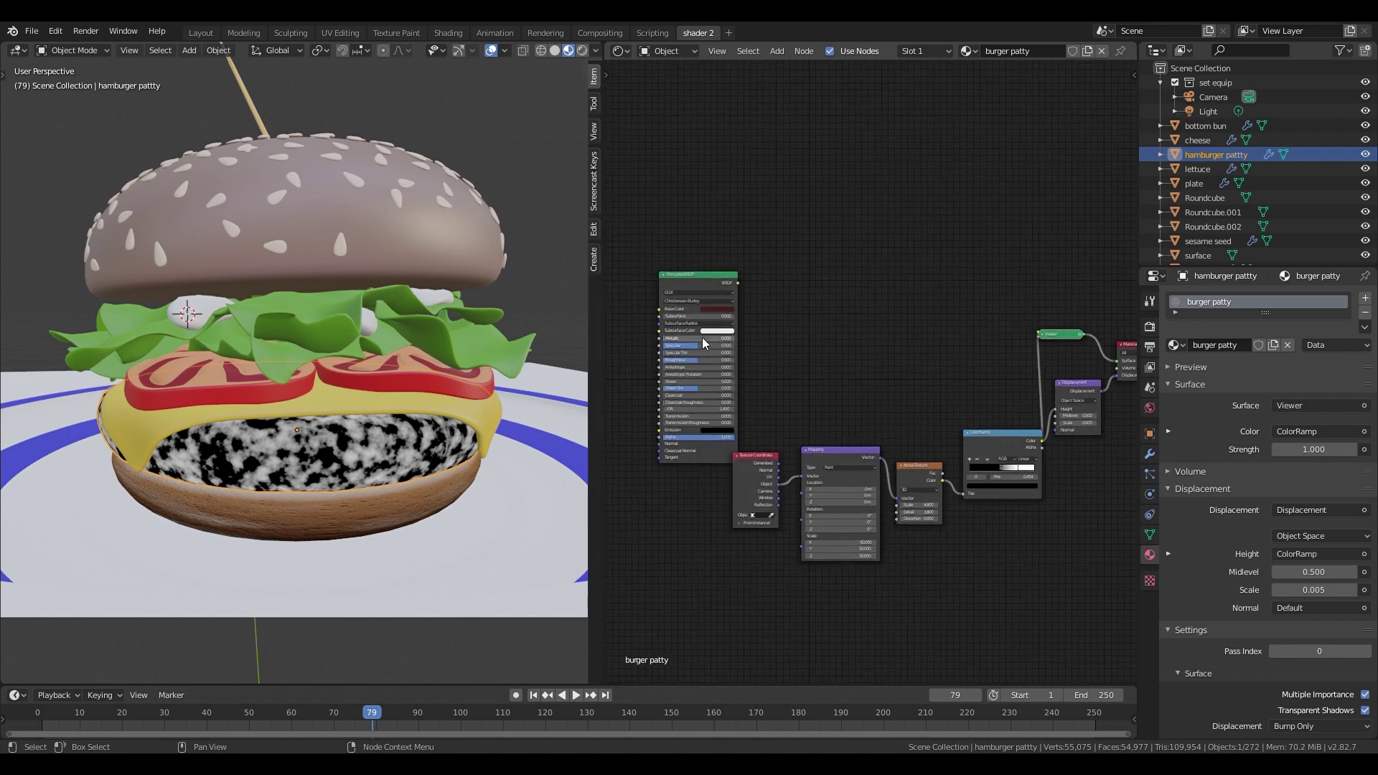
{"action": "left_click", "coordinate": [697, 282], "text": "ctrl+shift"}
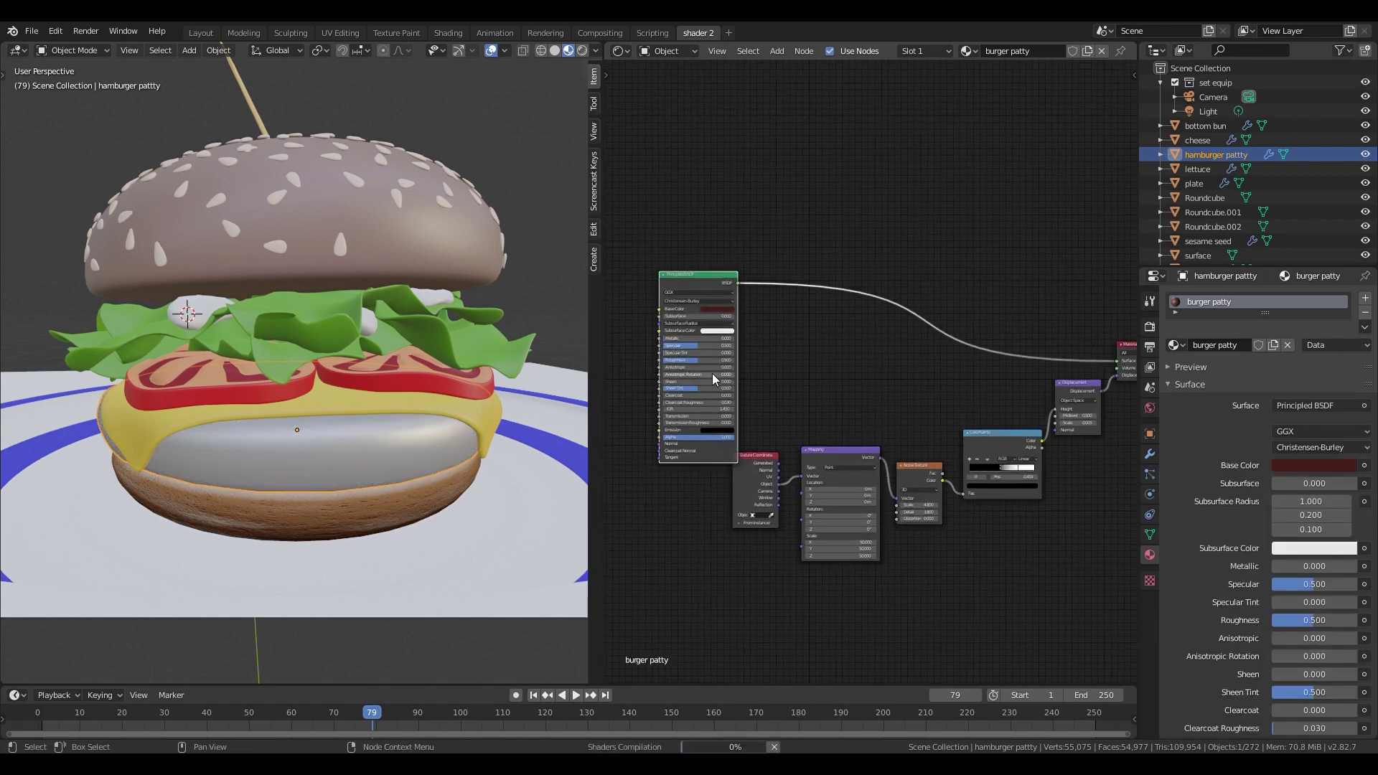
{"action": "left_click_drag", "start_coordinate": [708, 345], "coordinate": [663, 346]}
{"action": "left_click_drag", "start_coordinate": [706, 388], "coordinate": [663, 389]}
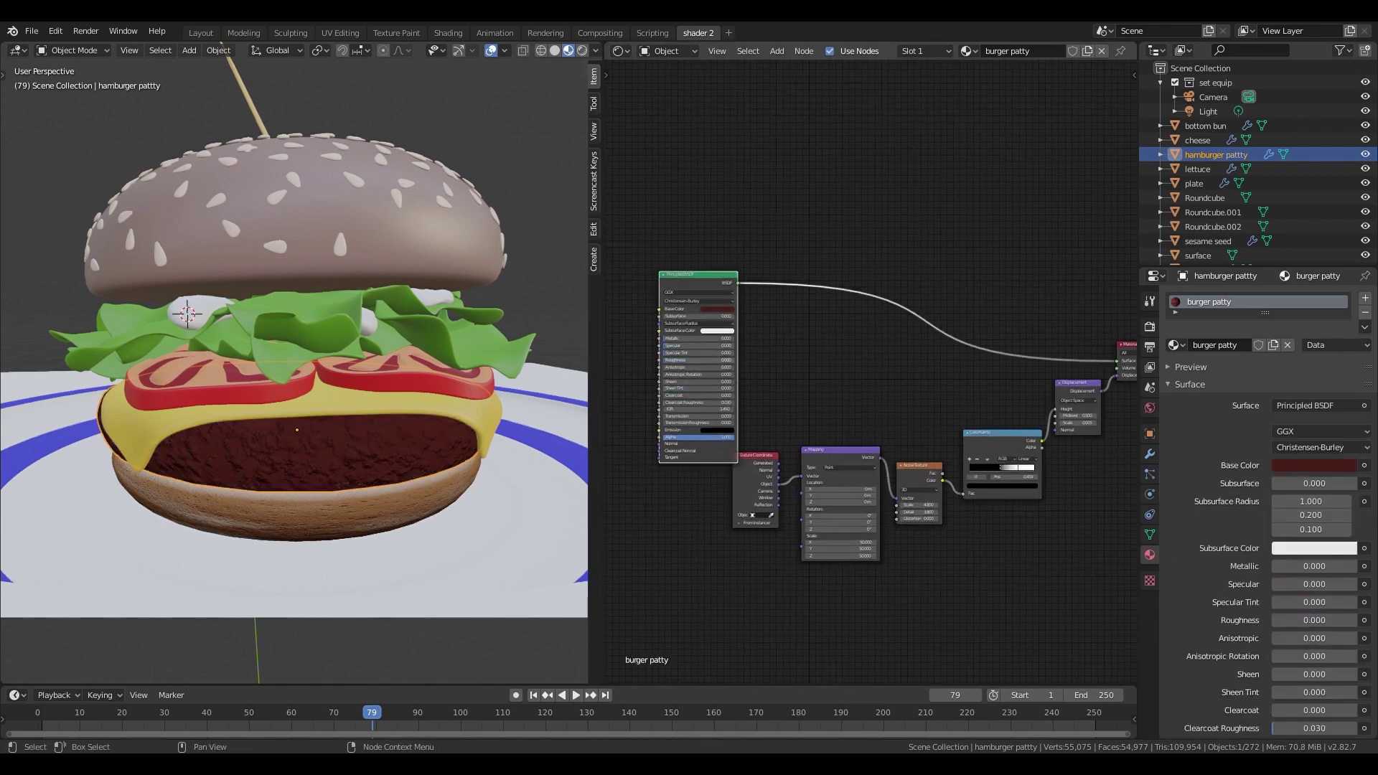
- Preview the ColorRamp, move its black stop to 0.386 with Ease interpolation, and restore the Principled BSDF output
{"action": "middle_click_drag", "start_coordinate": [996, 529], "coordinate": [907, 532]}
{"action": "scroll", "coordinate": [894, 487], "scroll_direction": "up", "scroll_amount": 6}
{"action": "left_click", "coordinate": [928, 435]}
{"action": "left_click", "coordinate": [929, 435], "text": "ctrl+shift"}
{"action": "left_click_drag", "start_coordinate": [921, 465], "coordinate": [912, 468]}
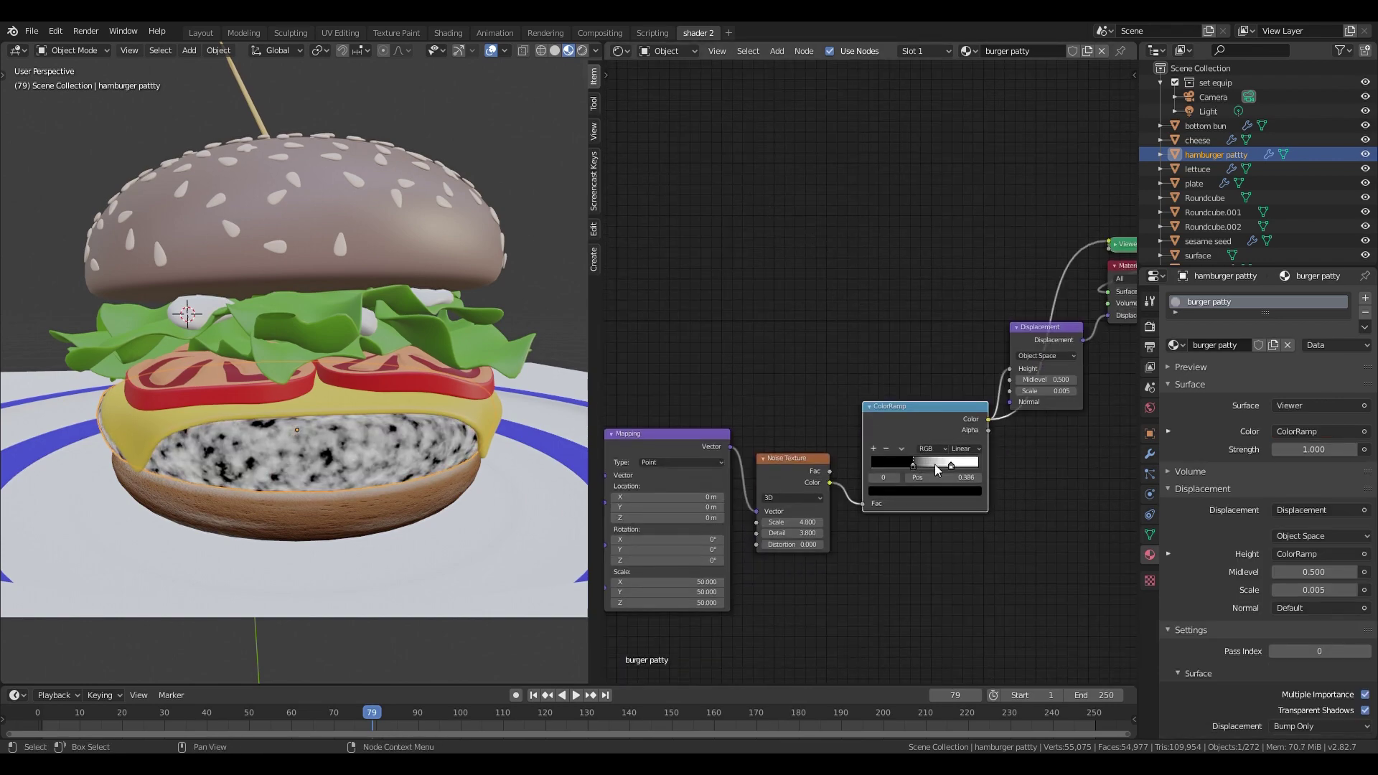
{"action": "scroll", "coordinate": [871, 373], "scroll_direction": "down", "scroll_amount": 3}
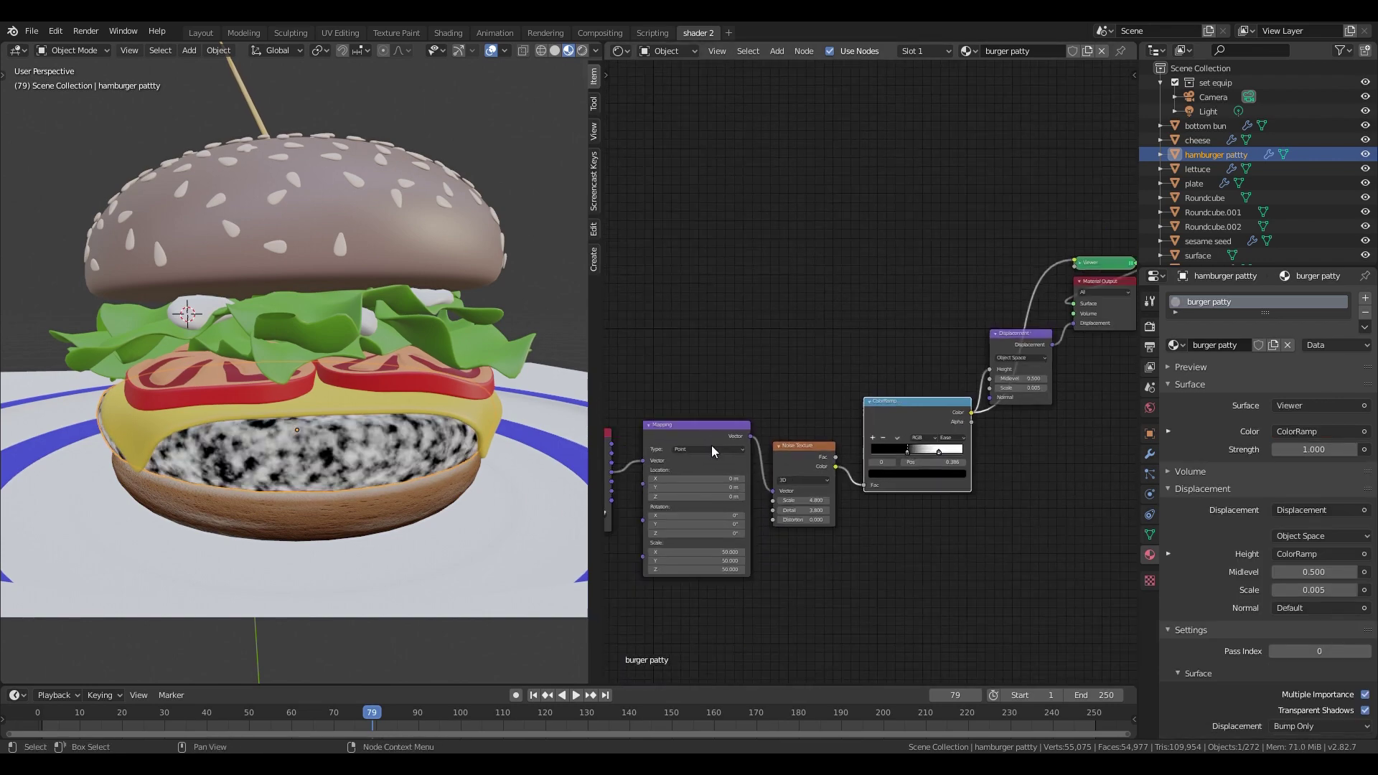
{"action": "left_click", "coordinate": [630, 252], "text": "ctrl+shift"}
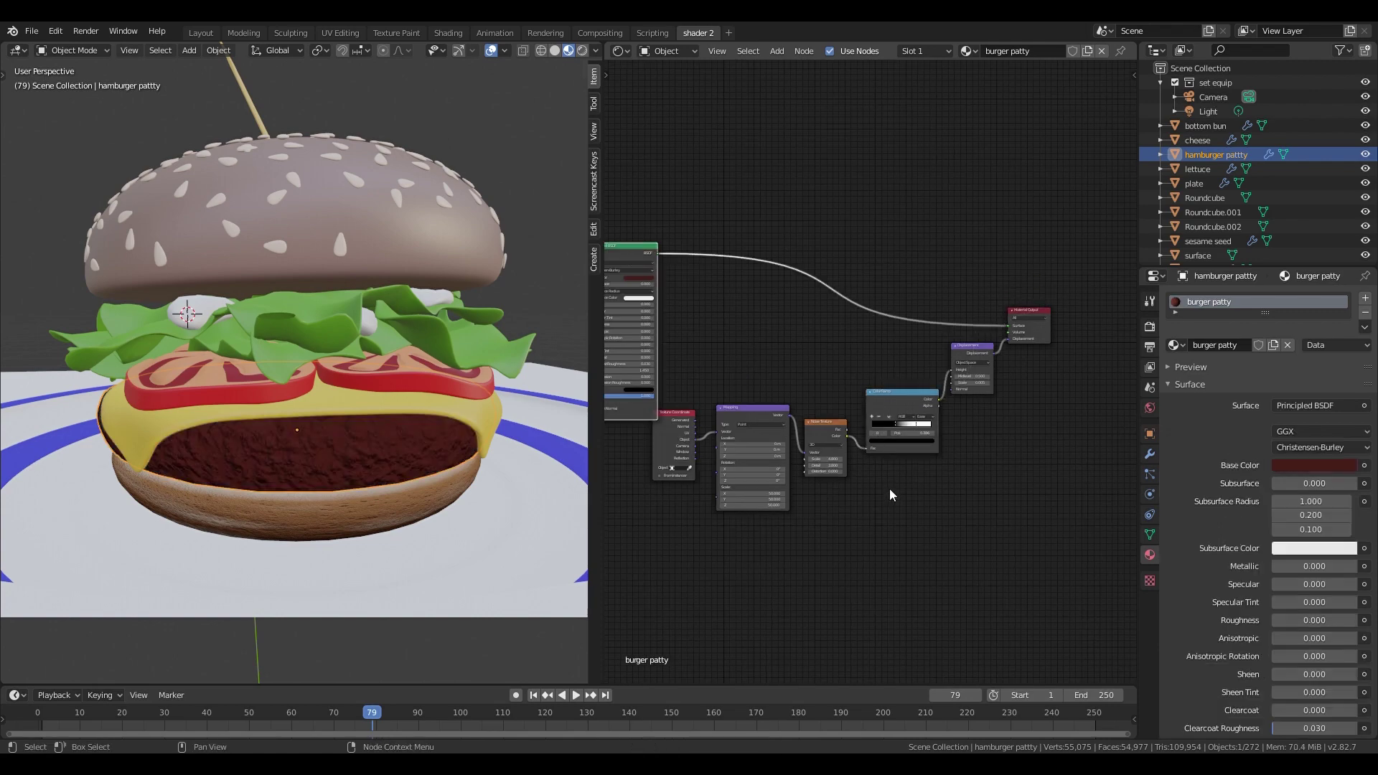
- Switch the viewport to rendered shading and set the patty's Displacement node scale to 0.008
{"action": "middle_click_drag", "start_coordinate": [488, 448], "coordinate": [339, 437]}
{"action": "left_click", "coordinate": [582, 51]}
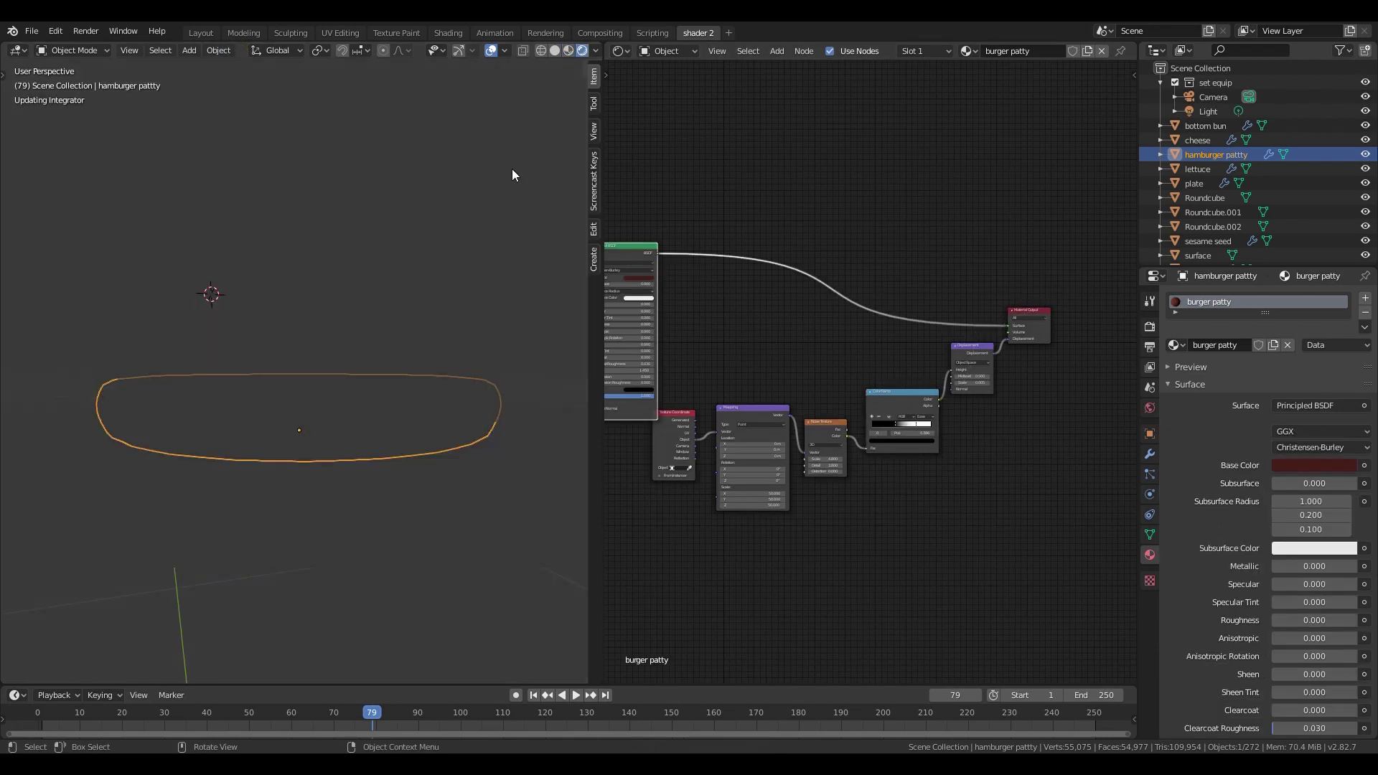
{"action": "scroll", "coordinate": [1018, 392], "scroll_direction": "up", "scroll_amount": 4}
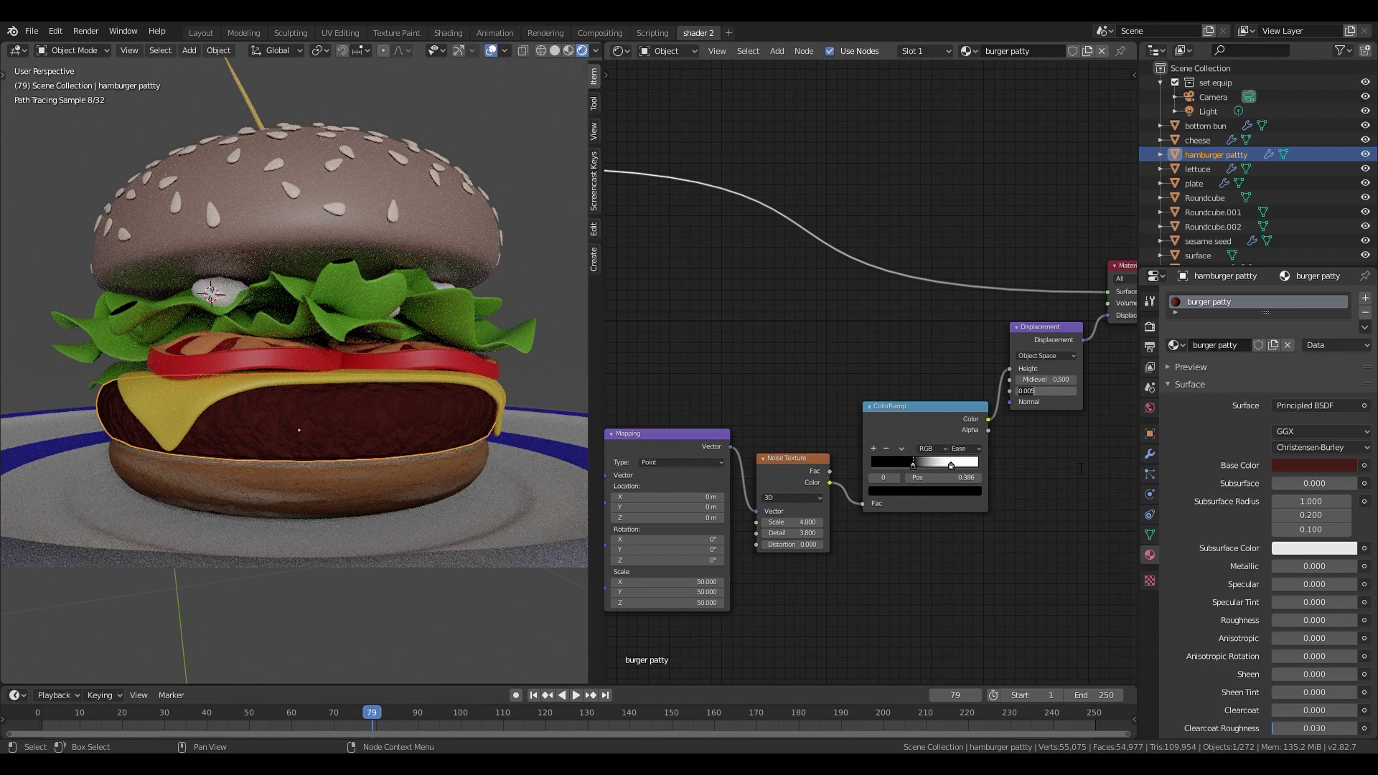
{"action": "key", "text": "Return"}
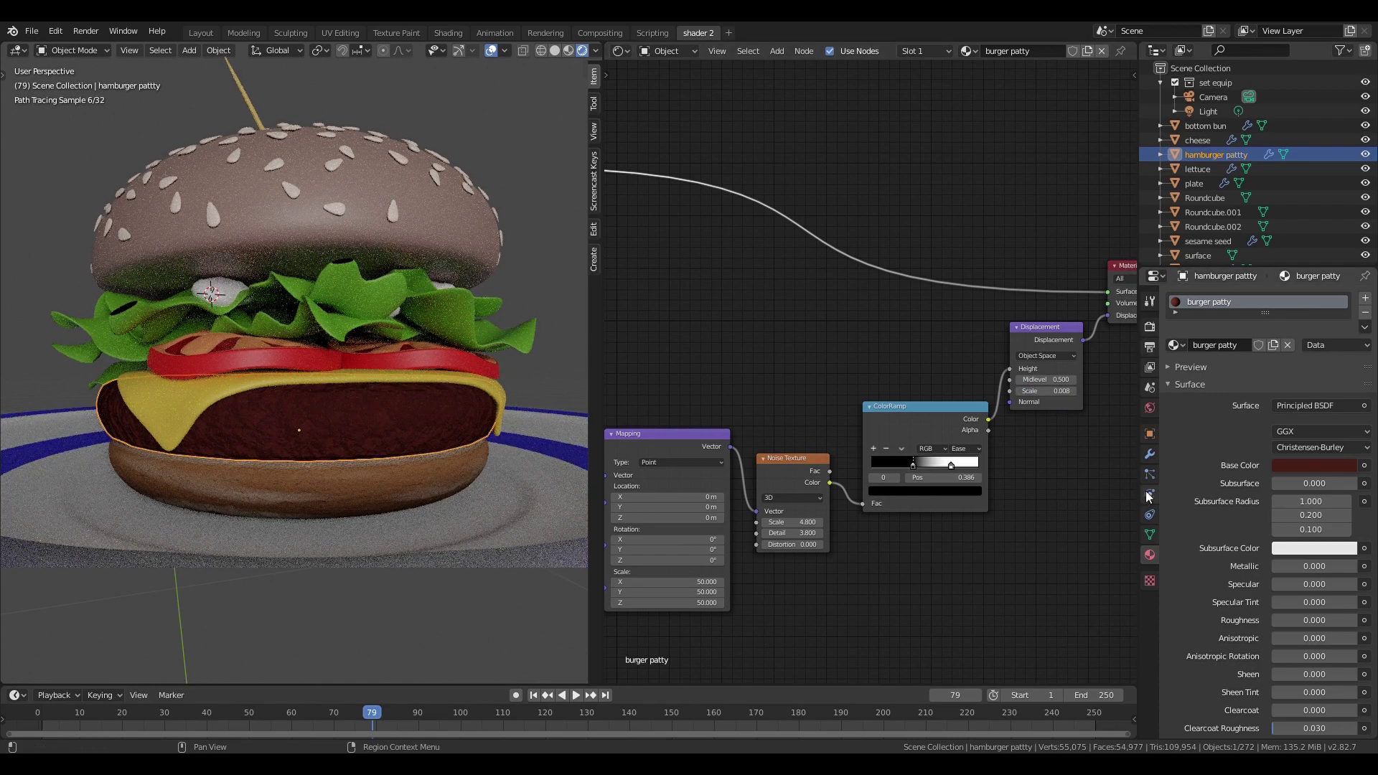
- Set the burger patty material's surface displacement method to Displacement and Bump
{"action": "scroll", "coordinate": [1227, 577], "scroll_direction": "down", "scroll_amount": 15}
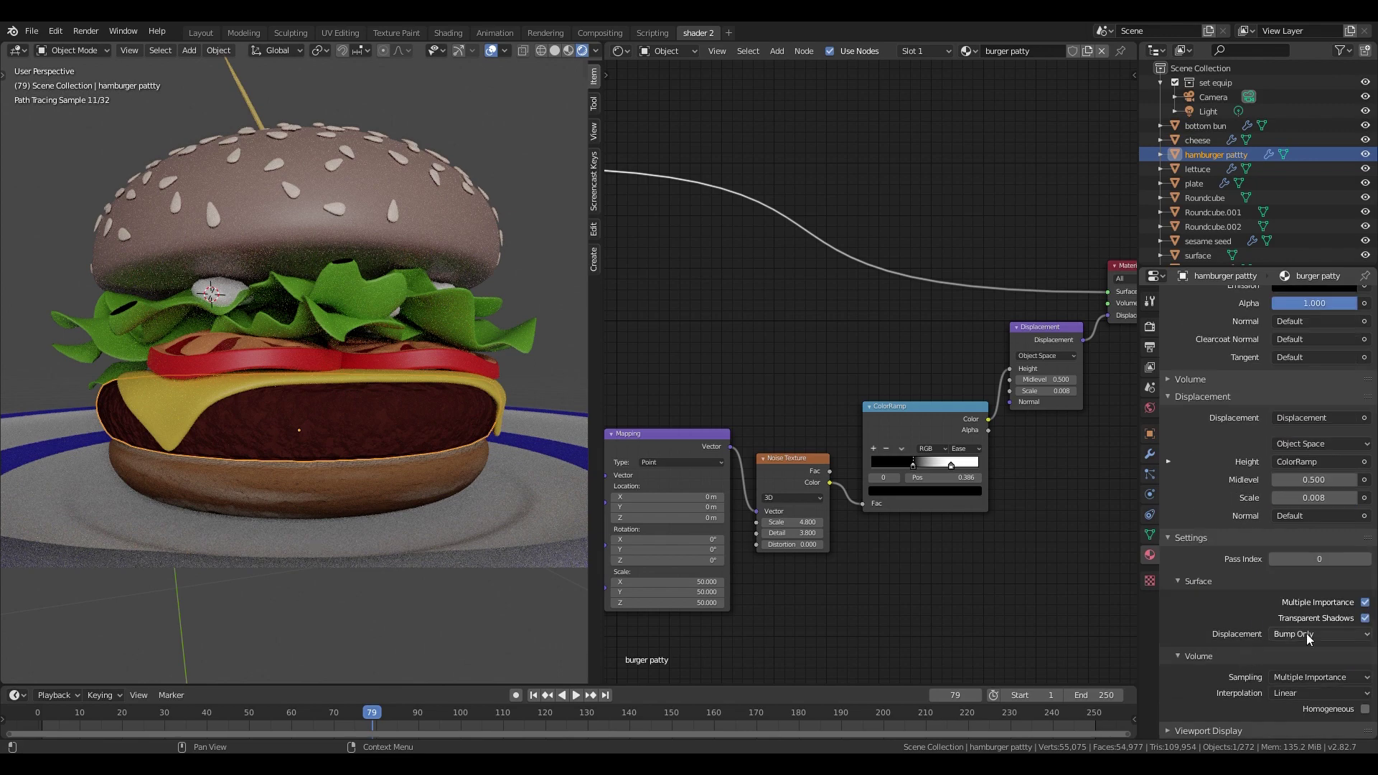
{"action": "left_click", "coordinate": [1306, 632]}
{"action": "left_click", "coordinate": [1298, 681]}
- Try a Displacement node scale of 0.005 on the patty and settle on 0.004
{"action": "double_click", "coordinate": [1046, 391]}
{"action": "type", "text": ".005"}
{"action": "key", "text": "Return"}
{"action": "middle_click_drag", "start_coordinate": [445, 471], "coordinate": [484, 479]}
{"action": "double_click", "coordinate": [1046, 391]}
{"action": "type", "text": ".004"}
{"action": "key", "text": "Return"}
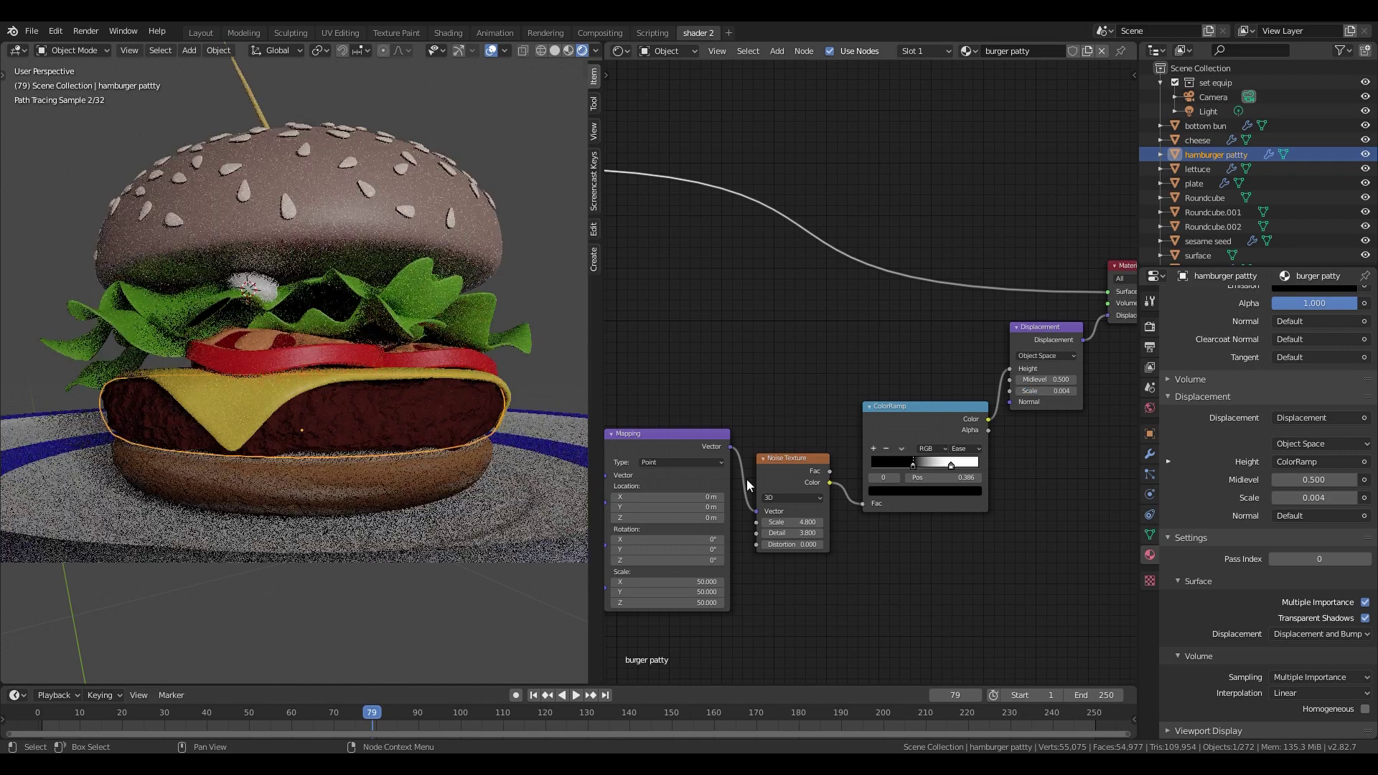
- Move the patty ColorRamp's black stop to 0.323 and set the Noise Texture scale to 3.4 and detail to 3.1
{"action": "left_click_drag", "start_coordinate": [952, 465], "coordinate": [905, 467]}
{"action": "left_click_drag", "start_coordinate": [790, 532], "coordinate": [776, 522]}
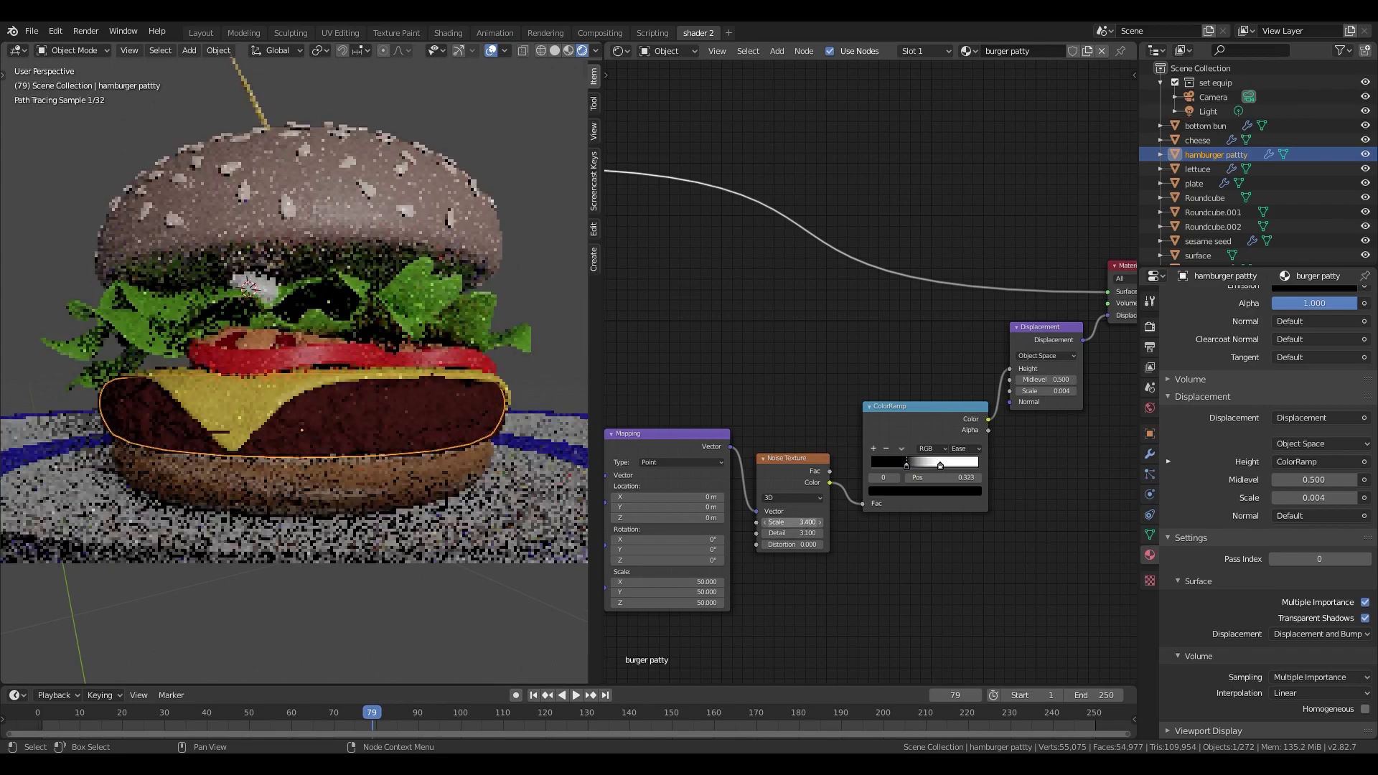
{"action": "mouse_move", "coordinate": [488, 480]}
{"action": "middle_mouse_down"}
{"action": "mouse_move", "coordinate": [561, 479]}
{"action": "mouse_move", "coordinate": [506, 482]}
{"action": "middle_mouse_up"}
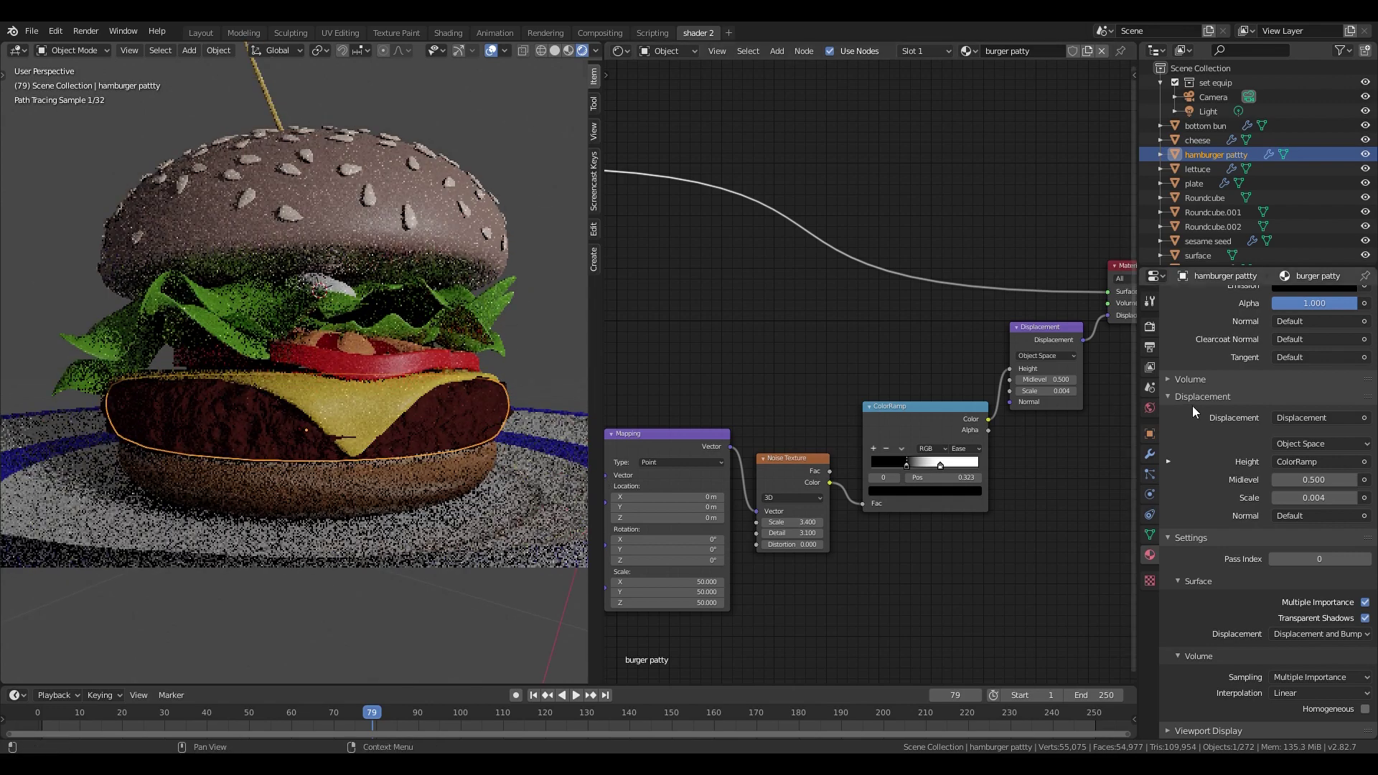
- Remove the patty's Collision physics and make its Subdivision modifier adaptive with viewport levels at 2
{"action": "left_click", "coordinate": [1149, 454]}
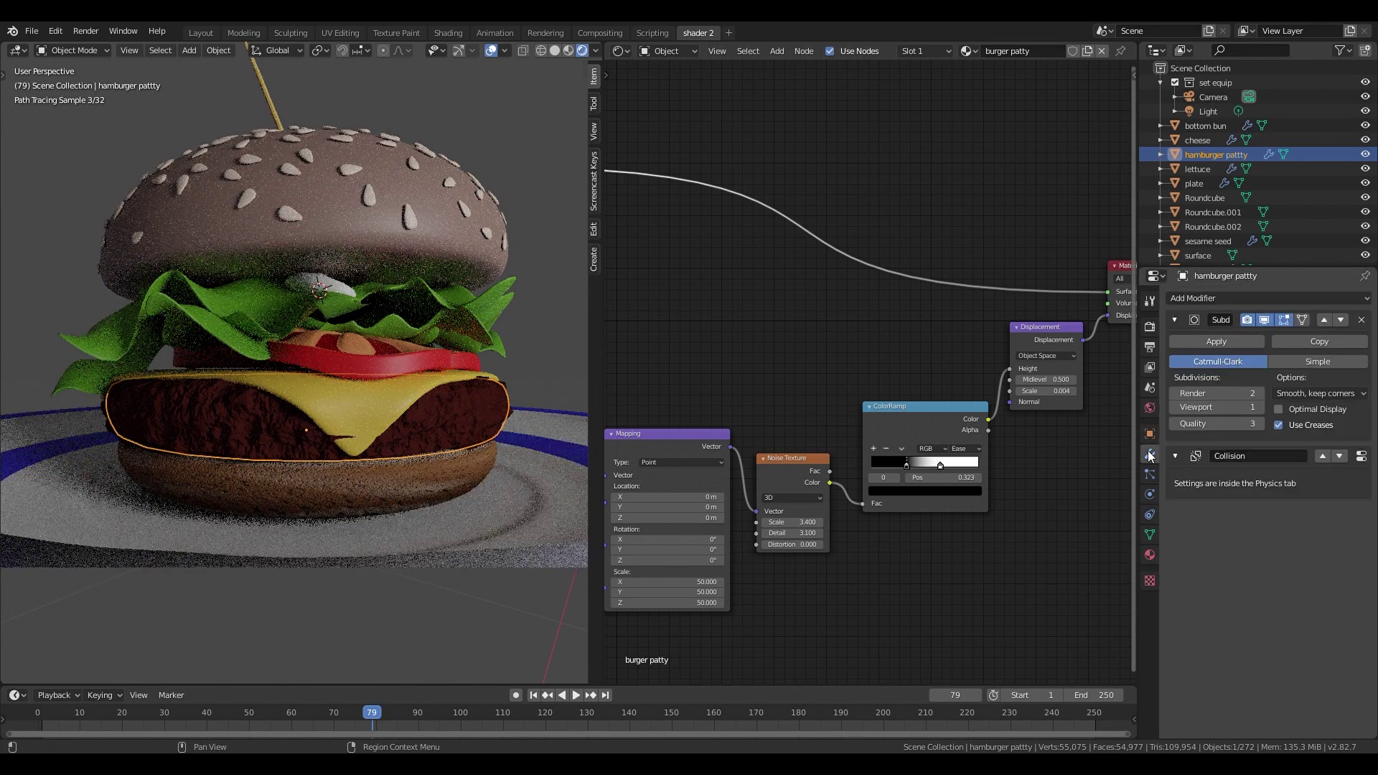
{"action": "left_click", "coordinate": [1148, 327]}
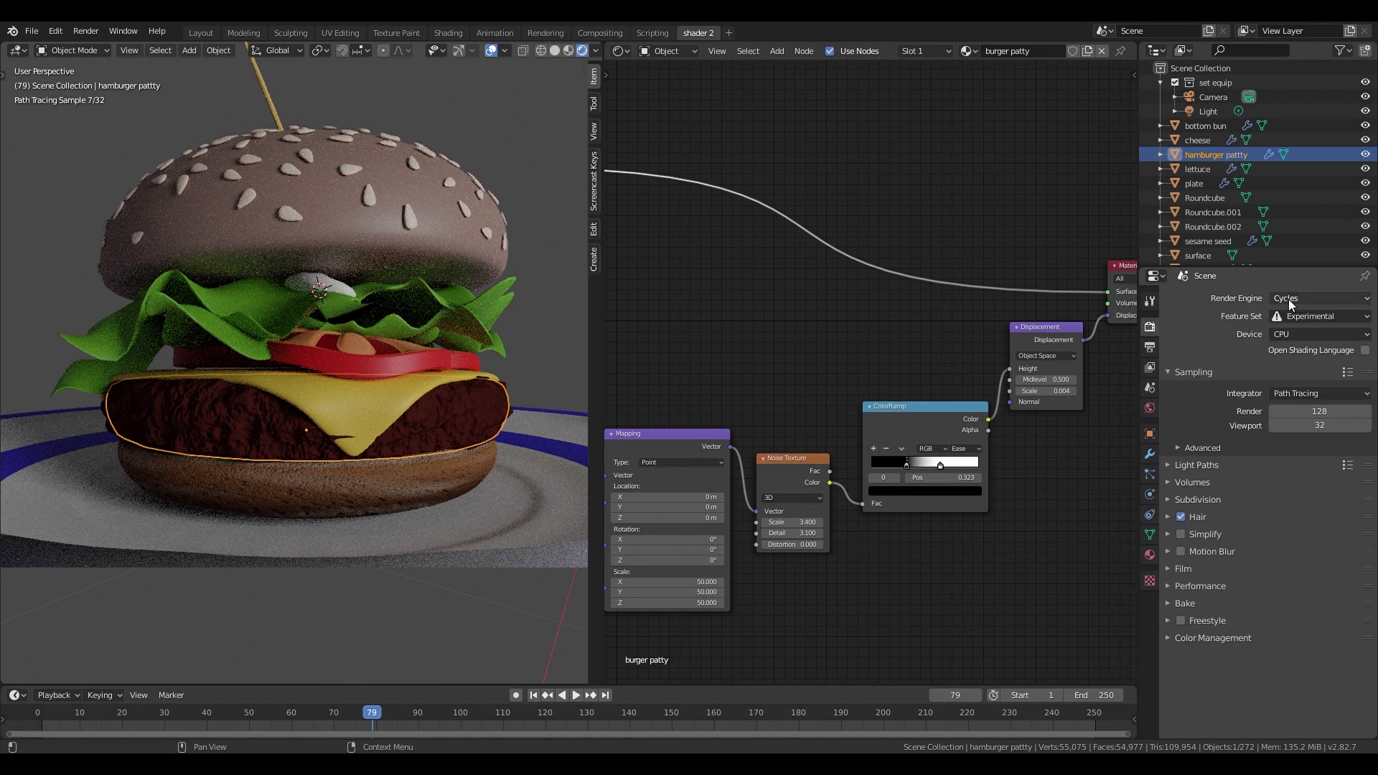
{"action": "left_click", "coordinate": [1149, 454]}
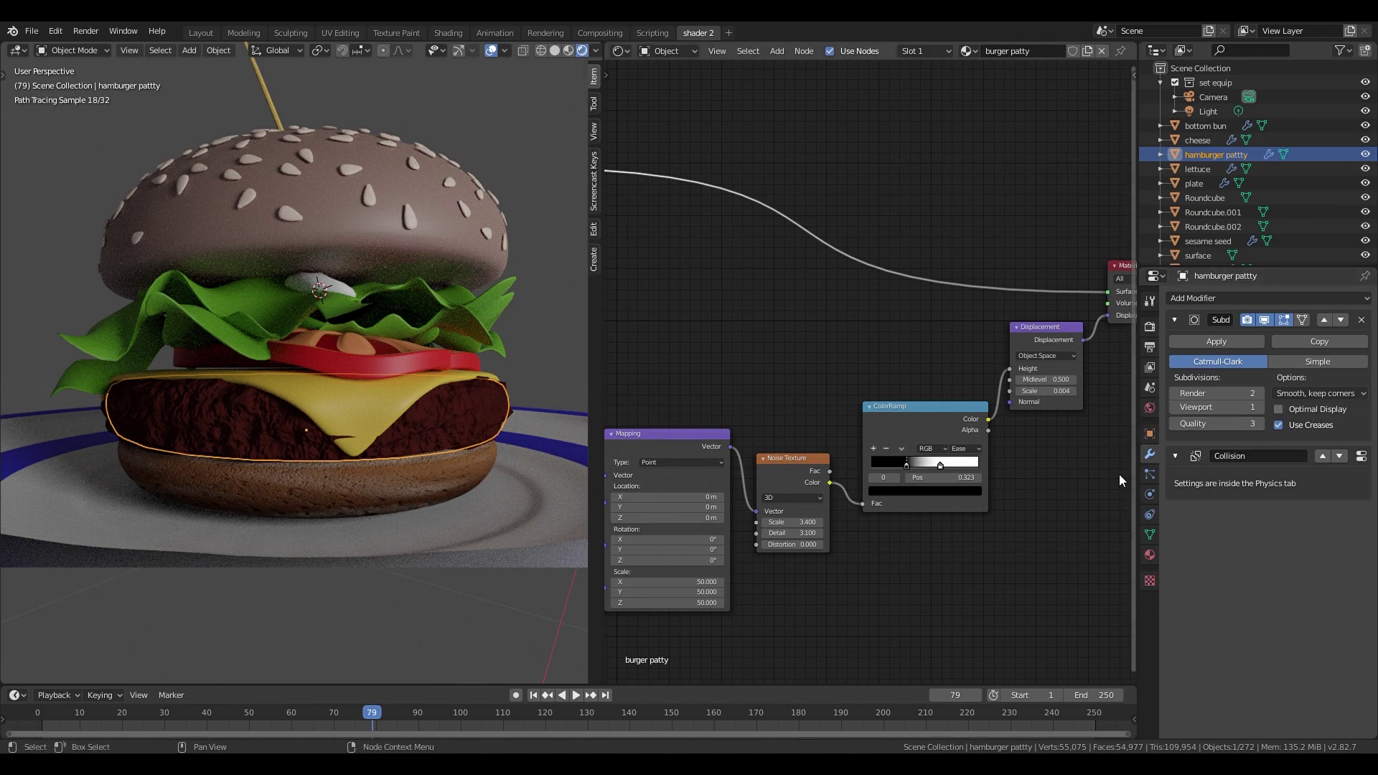
{"action": "left_click", "coordinate": [1150, 493]}
{"action": "left_click", "coordinate": [1195, 332]}
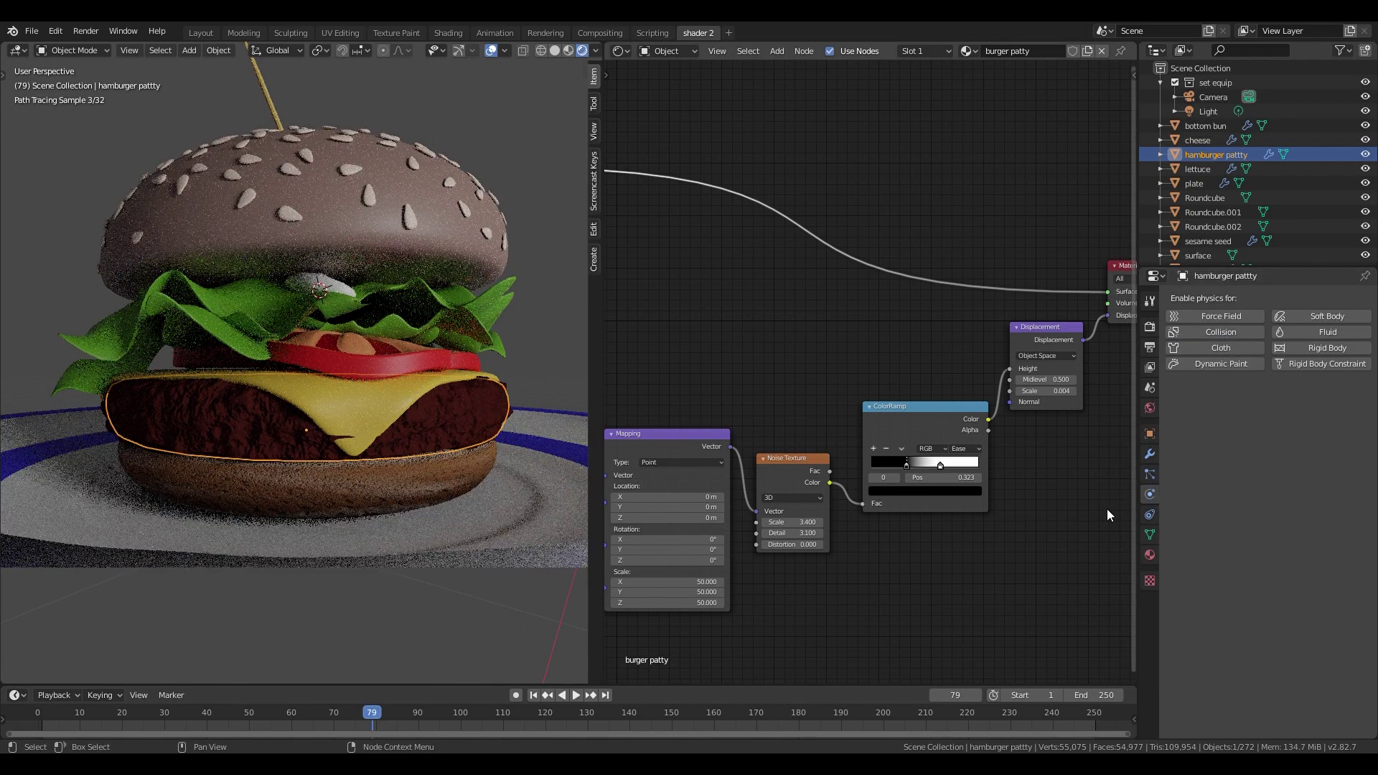
{"action": "left_click", "coordinate": [1150, 454]}
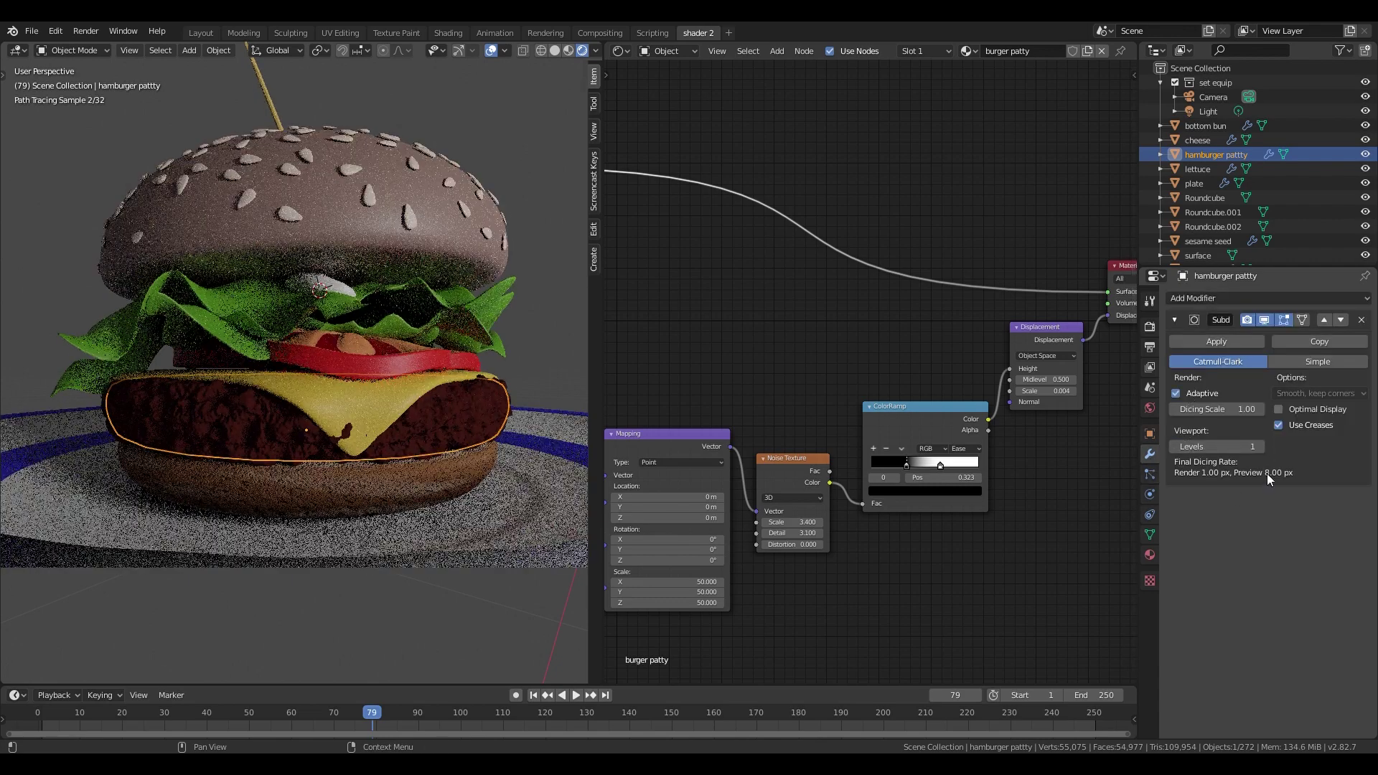
{"action": "left_click", "coordinate": [1261, 447]}
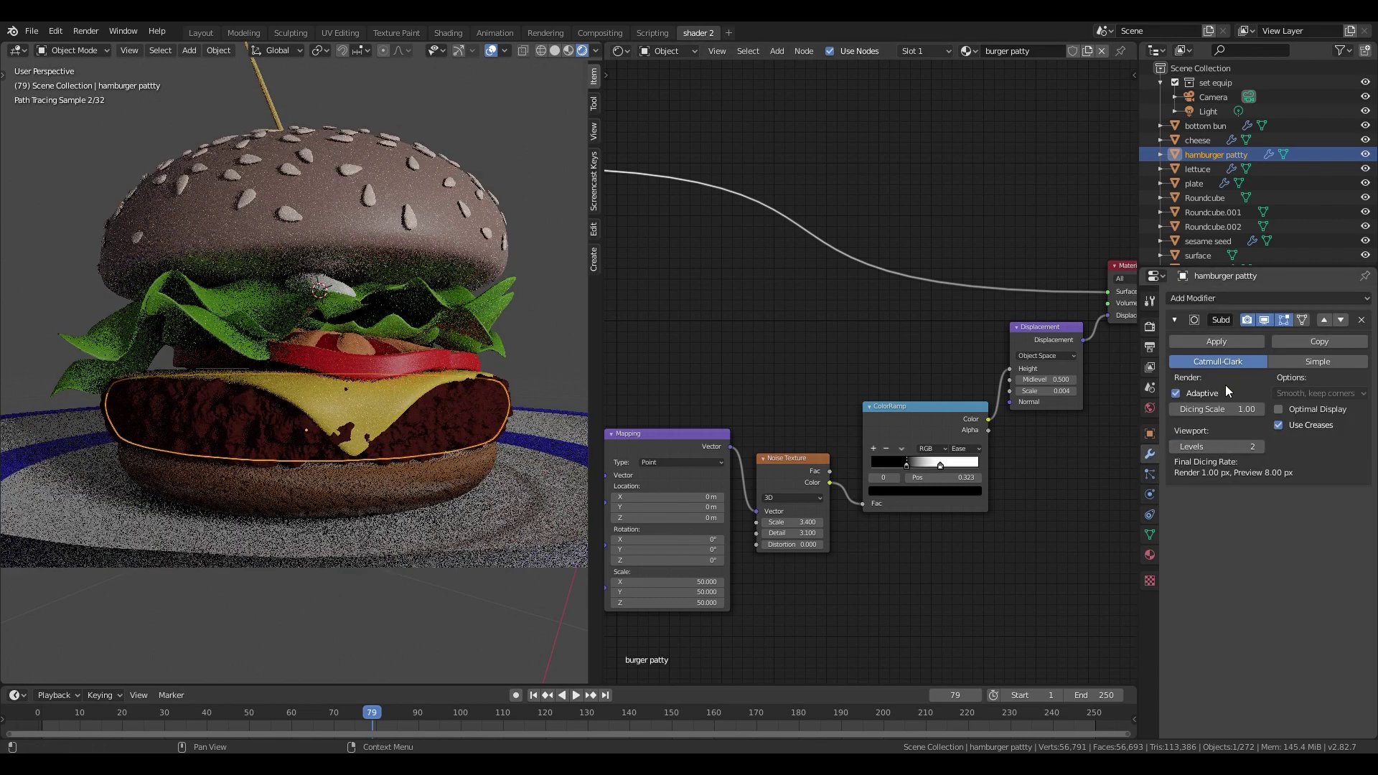
- Lower the patty's Displacement node scale to 0.002 and check the softer relief on the whole burger
{"action": "left_click", "coordinate": [1174, 320]}
{"action": "left_click", "coordinate": [1152, 554]}
{"action": "middle_click_drag", "start_coordinate": [548, 472], "coordinate": [471, 467]}
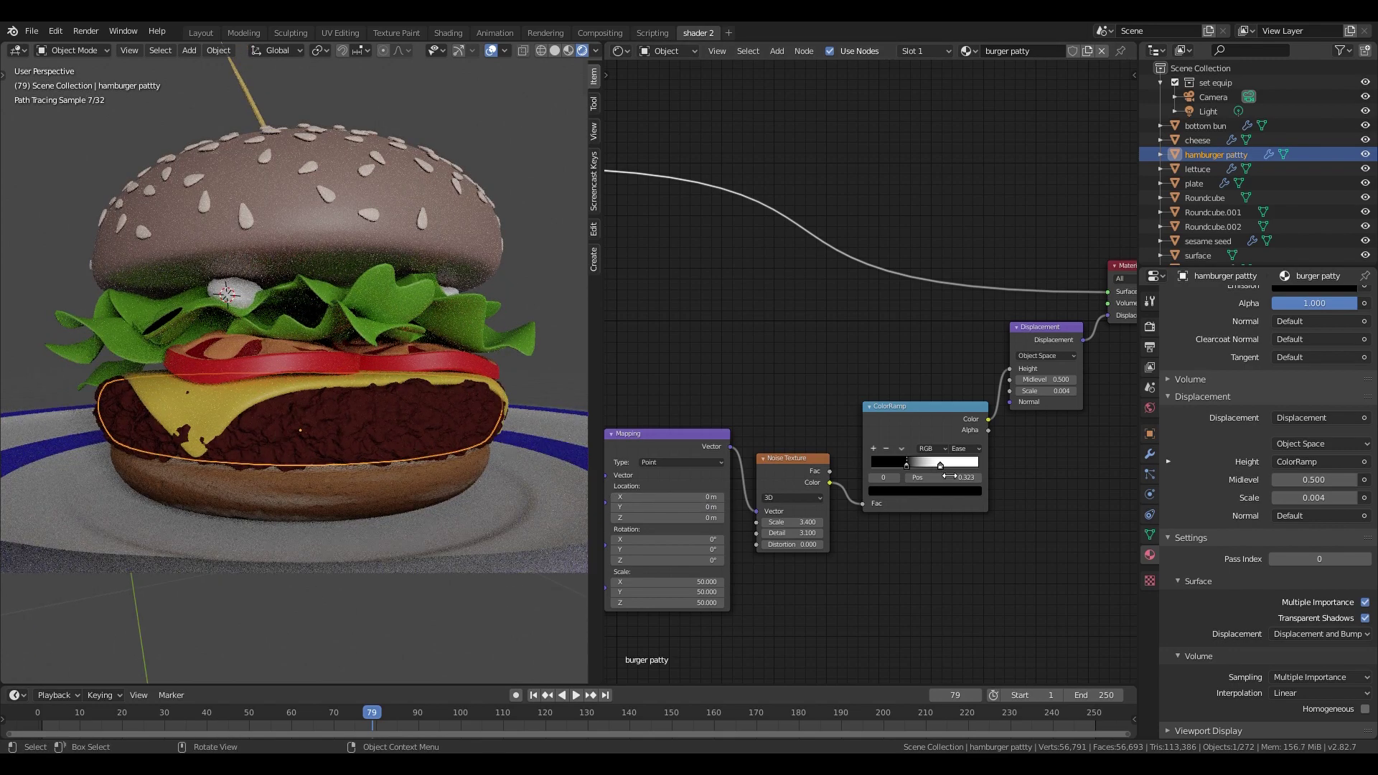
{"action": "left_click", "coordinate": [1049, 390]}
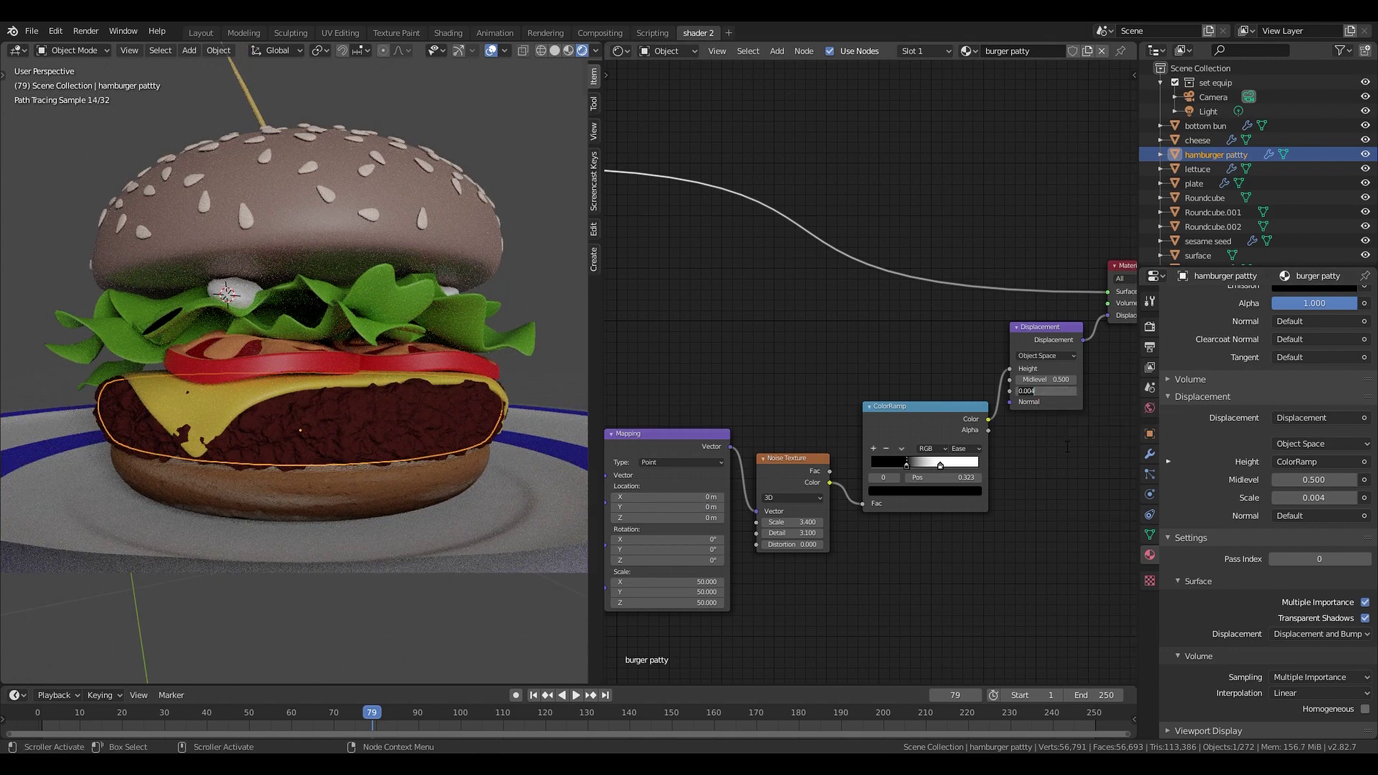
{"action": "key", "text": "Return"}
{"action": "left_click", "coordinate": [1050, 392]}
{"action": "type", "text": ".002"}
{"action": "key", "text": "Return"}
{"action": "middle_click_drag", "start_coordinate": [423, 463], "coordinate": [525, 488]}
{"action": "scroll", "coordinate": [523, 488], "scroll_direction": "down", "scroll_amount": 3}
{"action": "scroll", "coordinate": [693, 332], "scroll_direction": "down", "scroll_amount": 8}
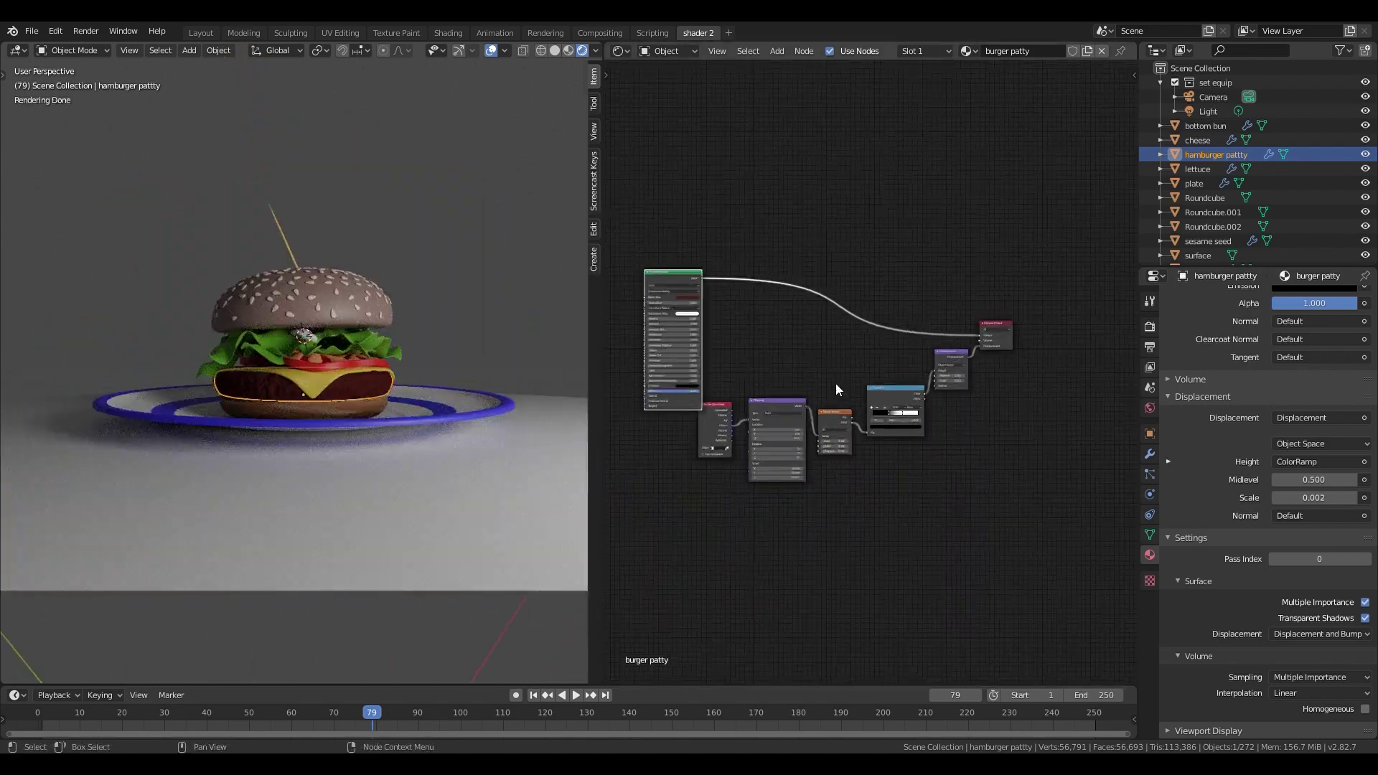
- Move the Principled BSDF up, group the displacement nodes in a frame, and place the frame below the shader
{"action": "left_click_drag", "start_coordinate": [668, 272], "coordinate": [648, 245]}
{"action": "left_click_drag", "start_coordinate": [1011, 464], "coordinate": [706, 381]}
{"action": "key", "text": "ctrl+j"}
{"action": "left_click_drag", "start_coordinate": [876, 378], "coordinate": [865, 424]}
- Add a Noise Texture with Texture Coordinate and Mapping nodes before the patty's Principled BSDF
{"action": "middle_click_drag", "start_coordinate": [810, 409], "coordinate": [1098, 394]}
{"action": "middle_click_drag", "start_coordinate": [804, 340], "coordinate": [875, 341]}
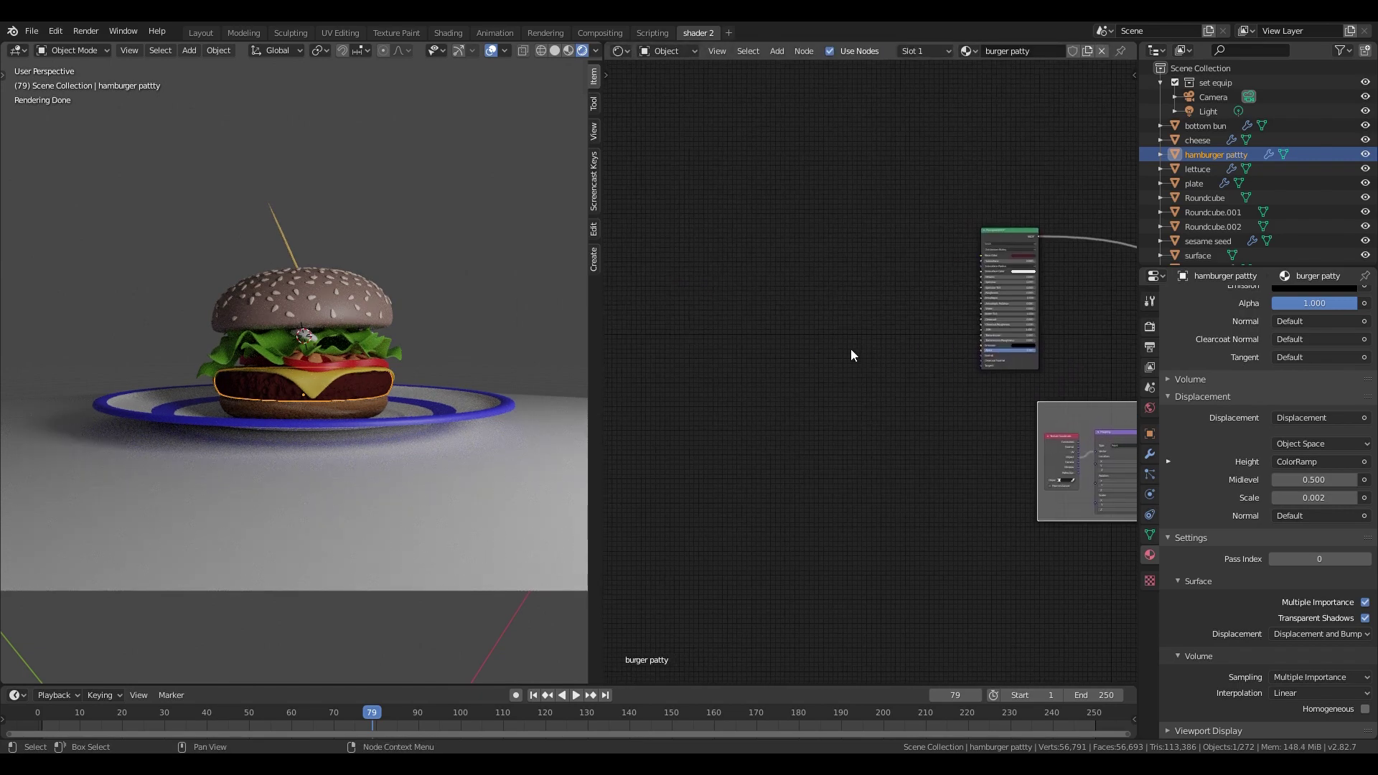
{"action": "scroll", "coordinate": [841, 407], "scroll_direction": "up", "scroll_amount": 6}
{"action": "key", "text": "shift+a"}
{"action": "mouse_move", "coordinate": [754, 340]}
{"action": "left_click", "coordinate": [830, 500]}
{"action": "left_click", "coordinate": [778, 374]}
{"action": "key", "text": "ctrl+t"}
- Add a ColorRamp after the new Noise Texture and feed it the noise color
{"action": "key", "text": "shift+a"}
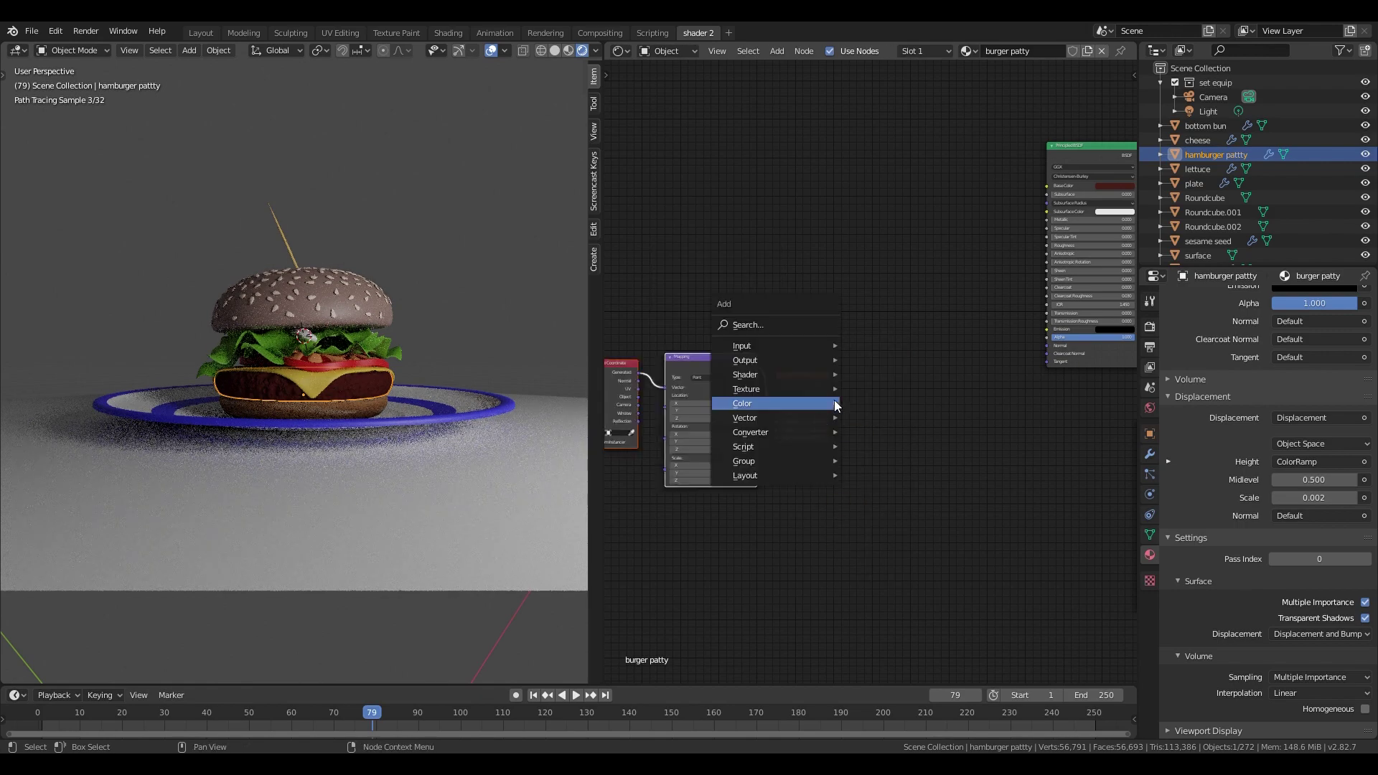
{"action": "mouse_move", "coordinate": [833, 432]}
{"action": "left_click", "coordinate": [869, 475]}
{"action": "left_click", "coordinate": [845, 339]}
{"action": "left_click_drag", "start_coordinate": [830, 392], "coordinate": [846, 411]}
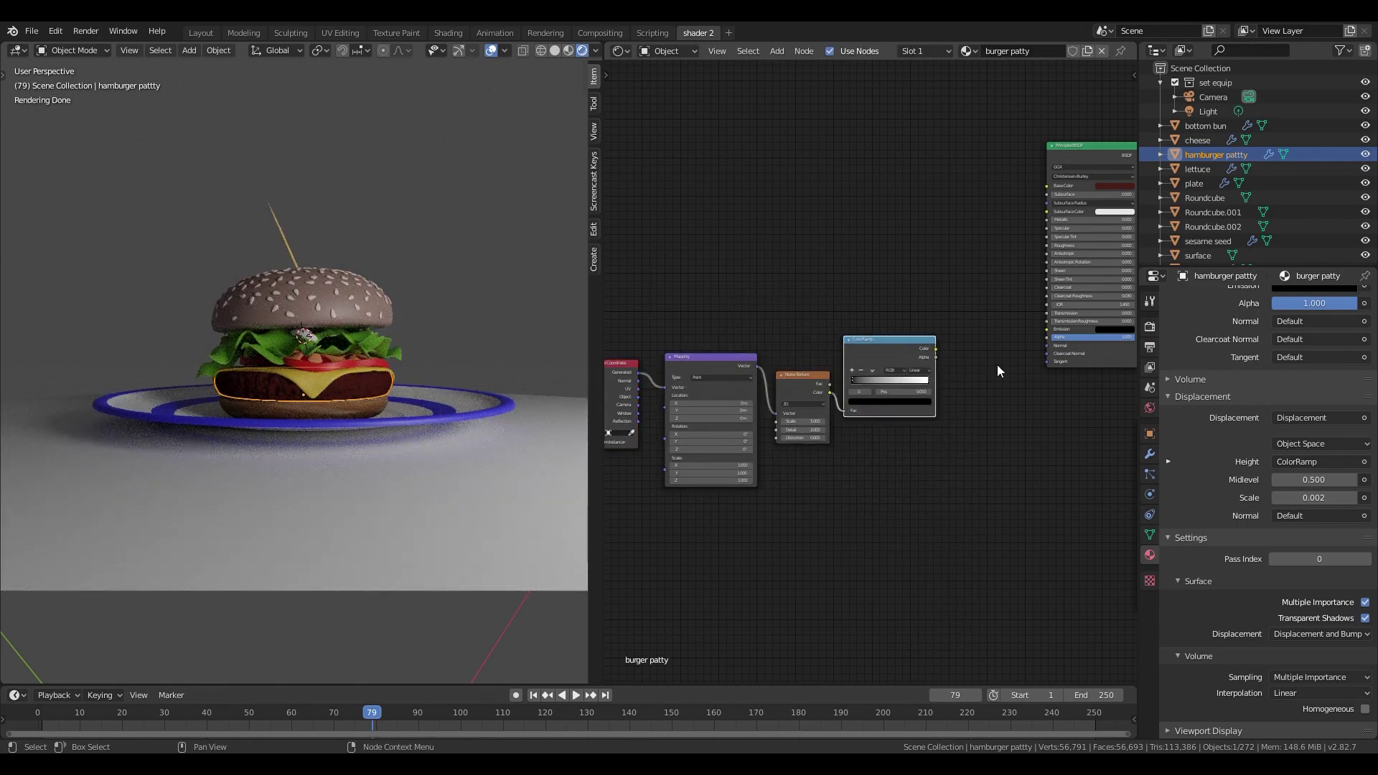
- Add a Bump node between the ColorRamp and the Principled BSDF's Normal input, and preview the ColorRamp on the patty
{"action": "key", "text": "shift+a"}
{"action": "mouse_move", "coordinate": [955, 351]}
{"action": "left_click", "coordinate": [1026, 371]}
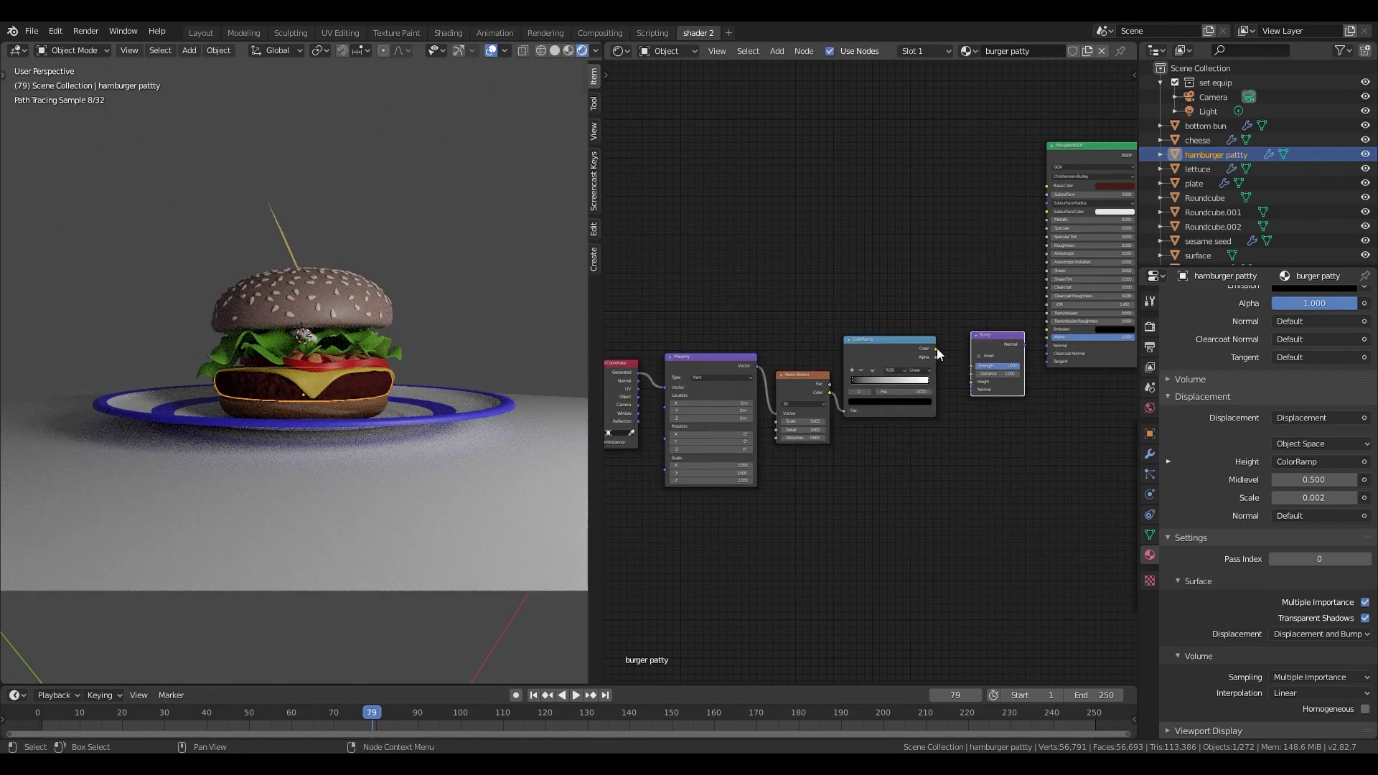
{"action": "left_click", "coordinate": [884, 350], "text": "ctrl+shift"}
{"action": "scroll", "coordinate": [544, 374], "scroll_direction": "up", "scroll_amount": 3}
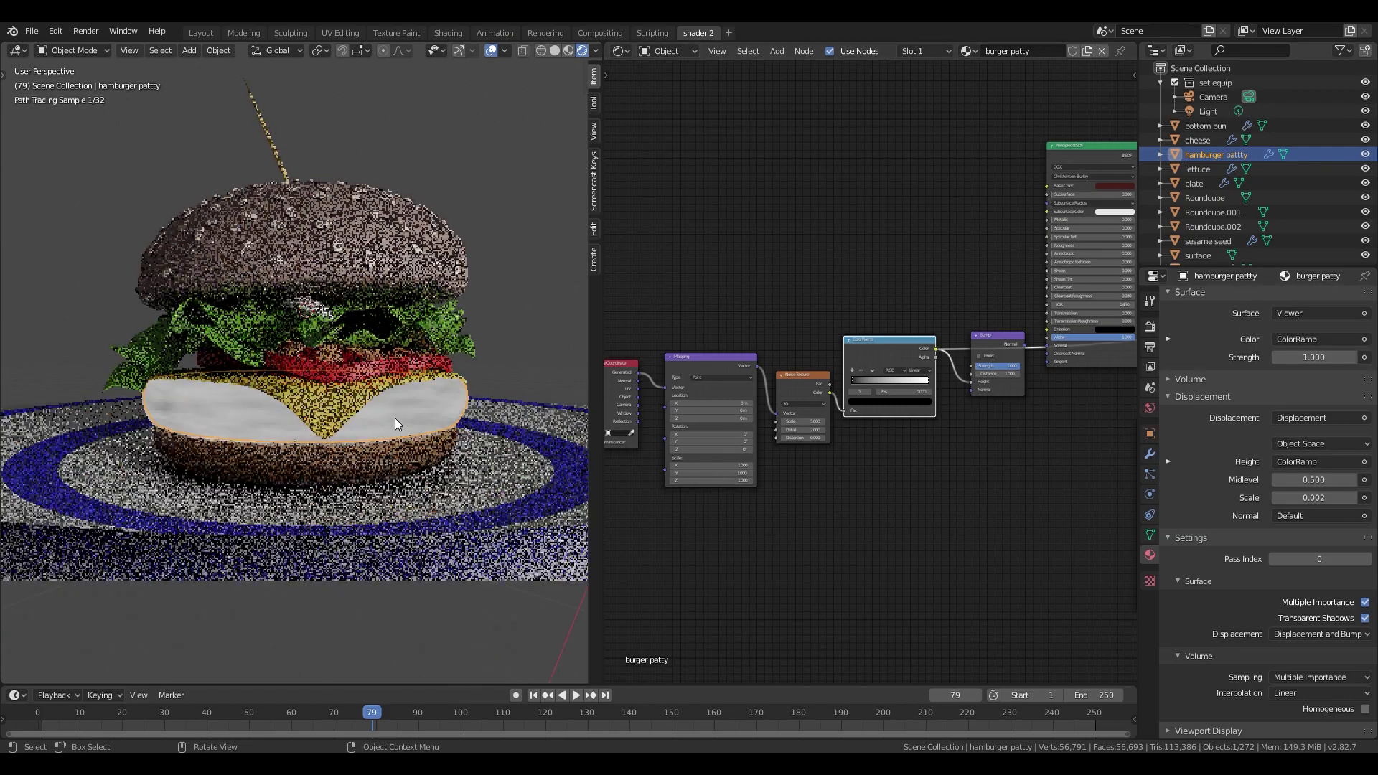
- Use Object coordinates for the bump noise and set its Mapping scale to 40 on all three axes
{"action": "scroll", "coordinate": [1050, 342], "scroll_direction": "down", "scroll_amount": 4}
{"action": "middle_click_drag", "start_coordinate": [1051, 341], "coordinate": [809, 393]}
{"action": "left_click_drag", "start_coordinate": [920, 397], "coordinate": [879, 431]}
{"action": "middle_click_drag", "start_coordinate": [624, 484], "coordinate": [870, 472]}
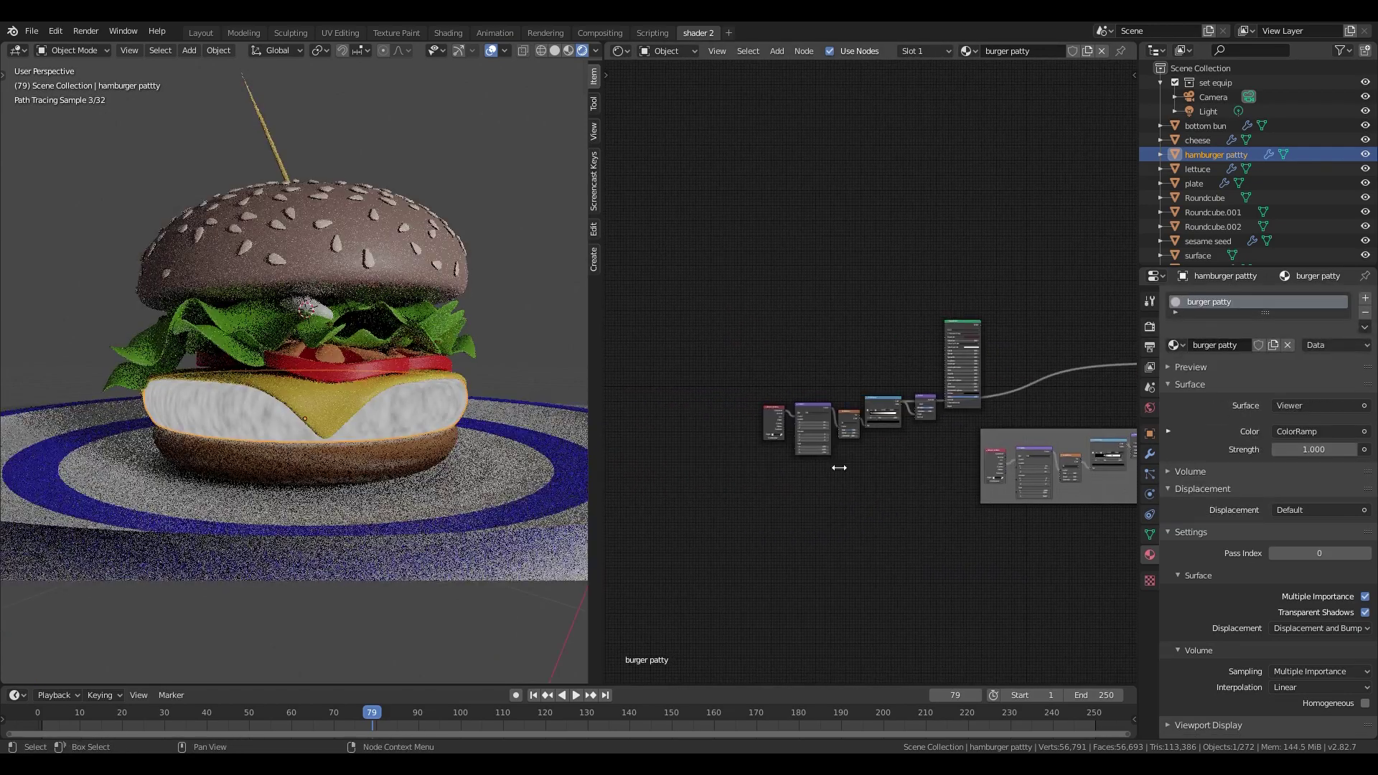
{"action": "scroll", "coordinate": [838, 471], "scroll_direction": "up", "scroll_amount": 5}
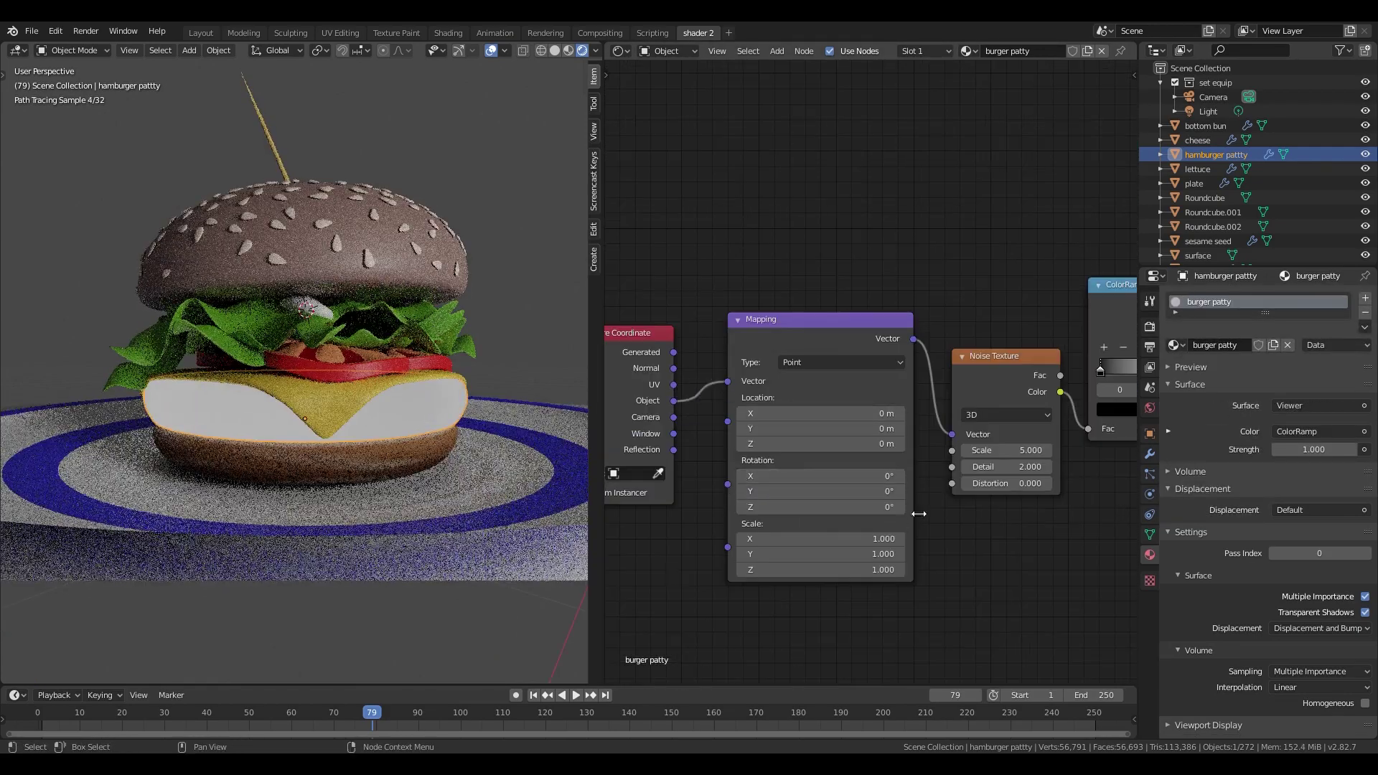
{"action": "middle_click_drag", "start_coordinate": [898, 518], "coordinate": [858, 547]}
{"action": "left_click_drag", "start_coordinate": [858, 546], "coordinate": [976, 565]}
{"action": "type", "text": "40"}
{"action": "key", "text": "Return"}
- Move the bump ColorRamp's black stop inward and its white stop to 0.823, and set the Mapping scale to 100
{"action": "middle_click_drag", "start_coordinate": [975, 556], "coordinate": [858, 552]}
{"action": "left_click_drag", "start_coordinate": [917, 394], "coordinate": [966, 392]}
{"action": "left_click_drag", "start_coordinate": [1078, 393], "coordinate": [1049, 394]}
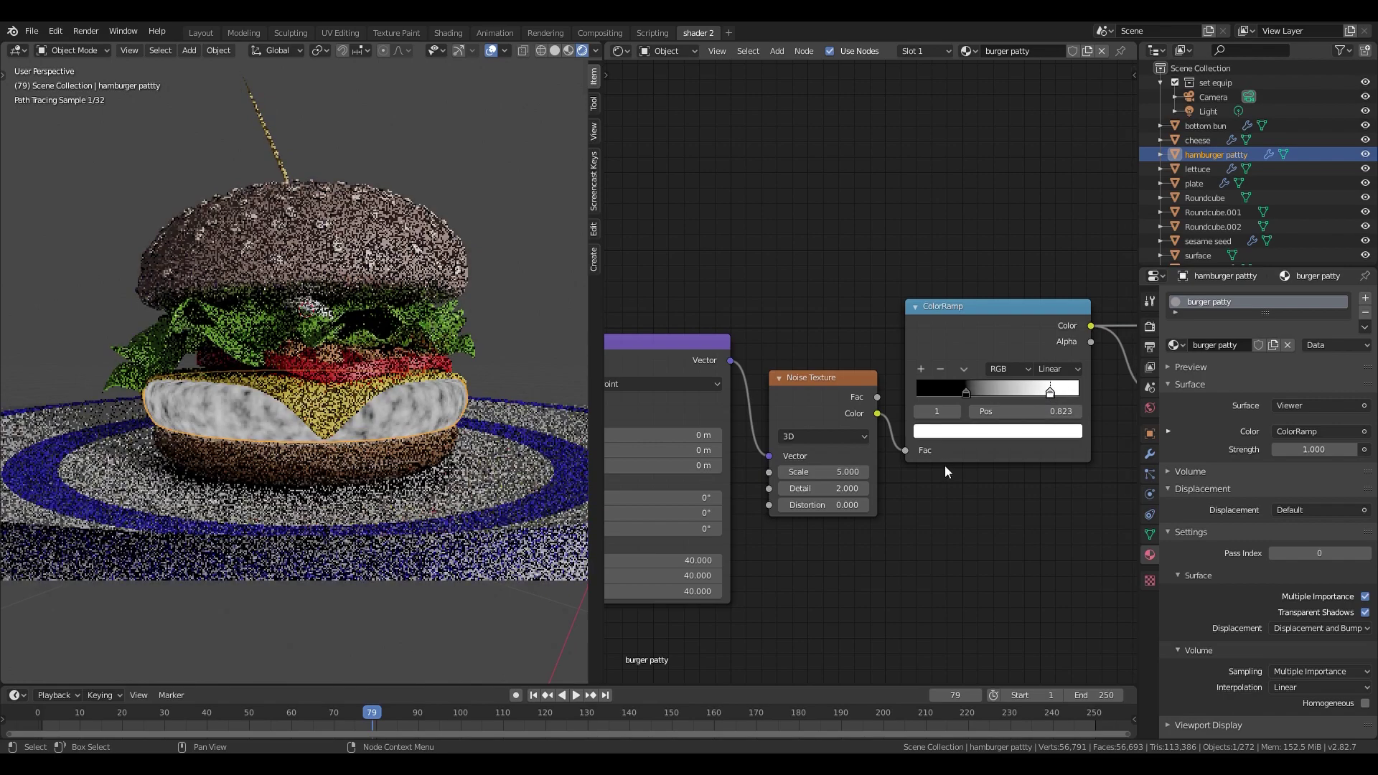
{"action": "type", "text": "100"}
{"action": "key", "text": "Return"}
- Set the Bump node's strength to 0.4 and preview the Principled BSDF on the patty
{"action": "mouse_move", "coordinate": [935, 520]}
{"action": "middle_mouse_down"}
{"action": "mouse_move", "coordinate": [702, 565]}
{"action": "mouse_move", "coordinate": [913, 526]}
{"action": "middle_mouse_up"}
{"action": "type", "text": "0.4"}
{"action": "key", "text": "Return"}
{"action": "scroll", "coordinate": [1014, 115], "scroll_direction": "down", "scroll_amount": 2}
{"action": "left_click", "coordinate": [1014, 115], "text": "ctrl+shift"}
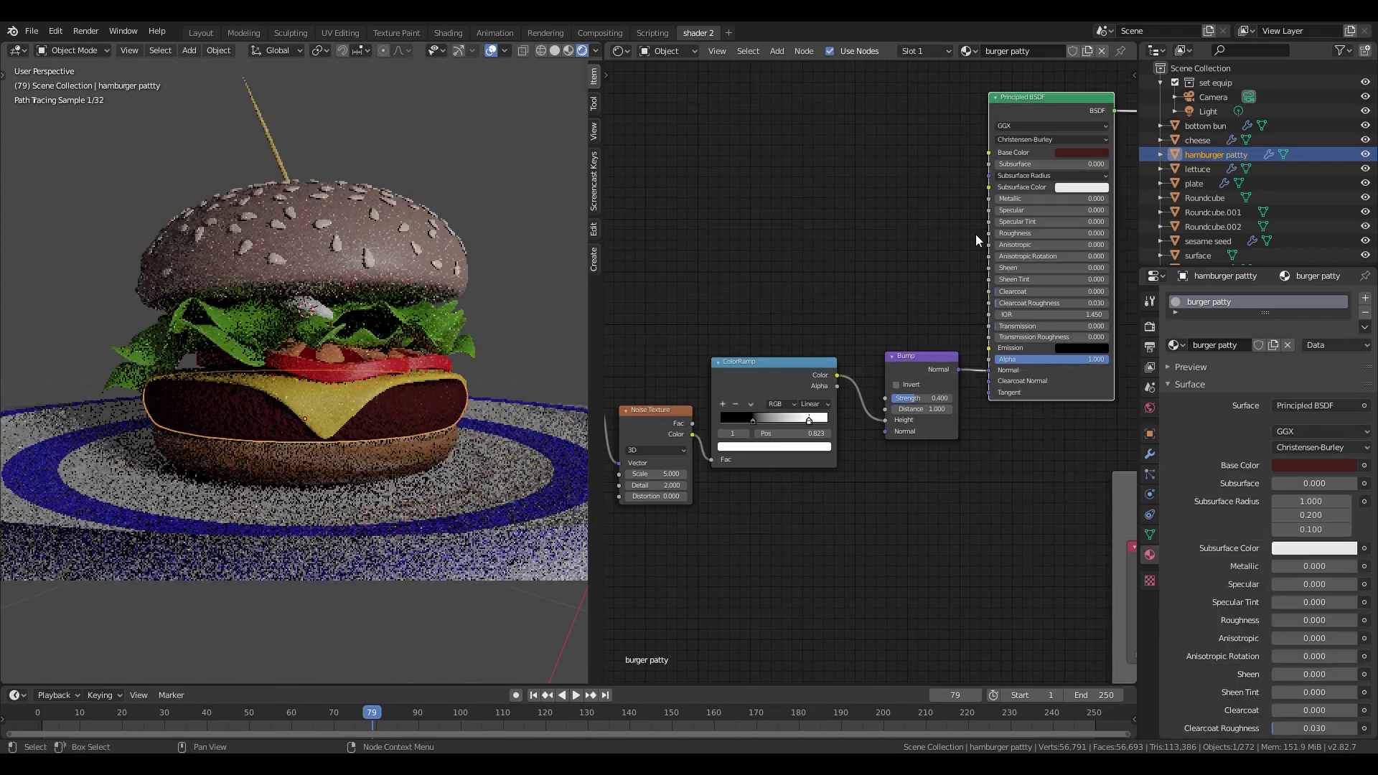
- Group the bump nodes in a frame and place it below the Principled BSDF
{"action": "middle_click_drag", "start_coordinate": [719, 485], "coordinate": [864, 452]}
{"action": "scroll", "coordinate": [864, 452], "scroll_direction": "down", "scroll_amount": 8}
{"action": "left_click_drag", "start_coordinate": [646, 395], "coordinate": [987, 491]}
{"action": "key", "text": "ctrl+j"}
{"action": "key", "text": "g"}
{"action": "left_click", "coordinate": [963, 560]}
{"action": "left_click", "coordinate": [851, 376]}
- Add another Noise Texture with Texture Coordinate and Mapping nodes above the bump frame for the meat color
{"action": "scroll", "coordinate": [850, 373], "scroll_direction": "down", "scroll_amount": 1}
{"action": "middle_click_drag", "start_coordinate": [850, 374], "coordinate": [903, 420]}
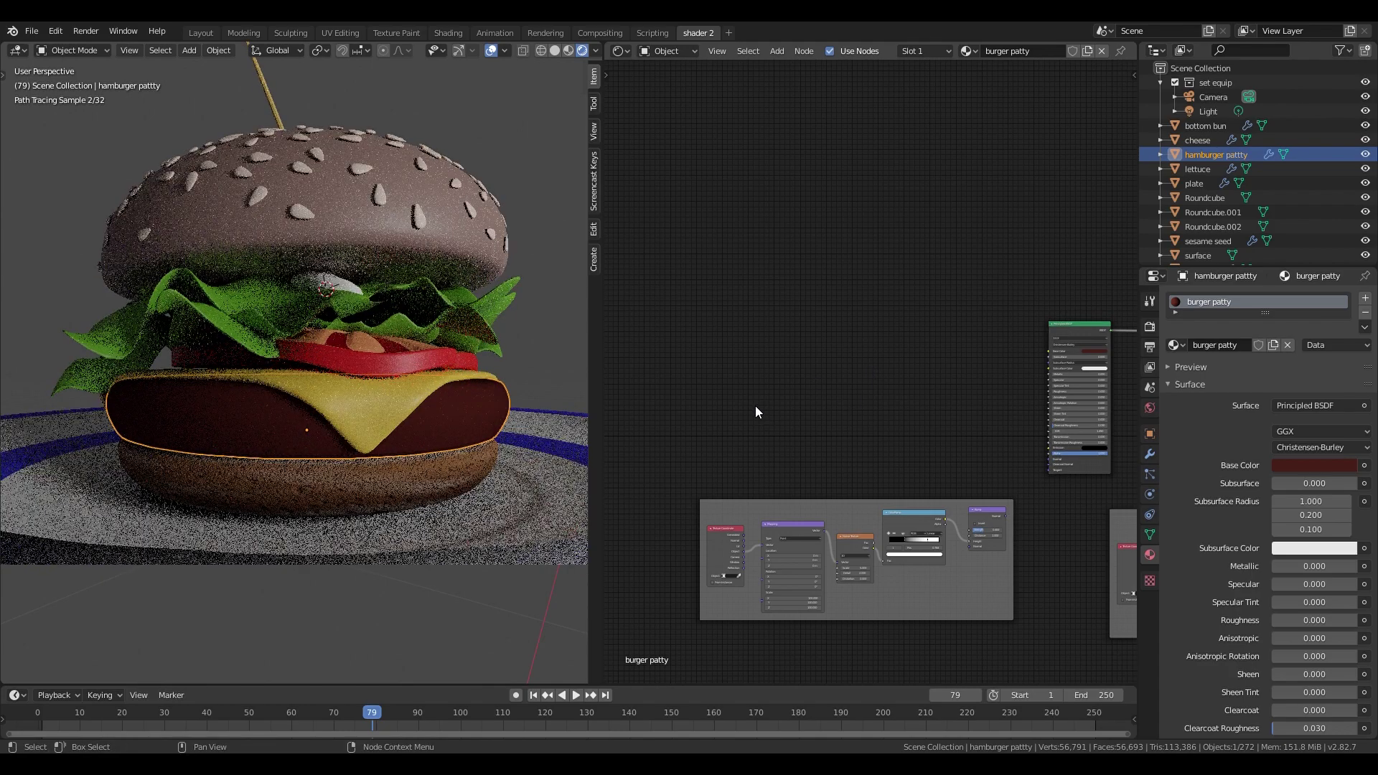
{"action": "key", "text": "shift+a"}
{"action": "mouse_move", "coordinate": [747, 371]}
{"action": "left_click", "coordinate": [828, 531]}
{"action": "left_click", "coordinate": [829, 401]}
{"action": "key", "text": "ctrl+t"}
- Add a ColorRamp driven by the new noise color and preview it on the patty
{"action": "key", "text": "shift+a"}
{"action": "left_click", "coordinate": [889, 477]}
{"action": "left_click", "coordinate": [874, 369]}
{"action": "scroll", "coordinate": [873, 370], "scroll_direction": "up", "scroll_amount": 8}
{"action": "left_click_drag", "start_coordinate": [775, 359], "coordinate": [817, 368]}
{"action": "left_click", "coordinate": [865, 368], "text": "ctrl+shift"}
- Set the color noise's Mapping scale to 50, its ColorRamp black stop to 0.455 and its Noise Texture detail to 9
{"action": "middle_click_drag", "start_coordinate": [865, 440], "coordinate": [934, 469]}
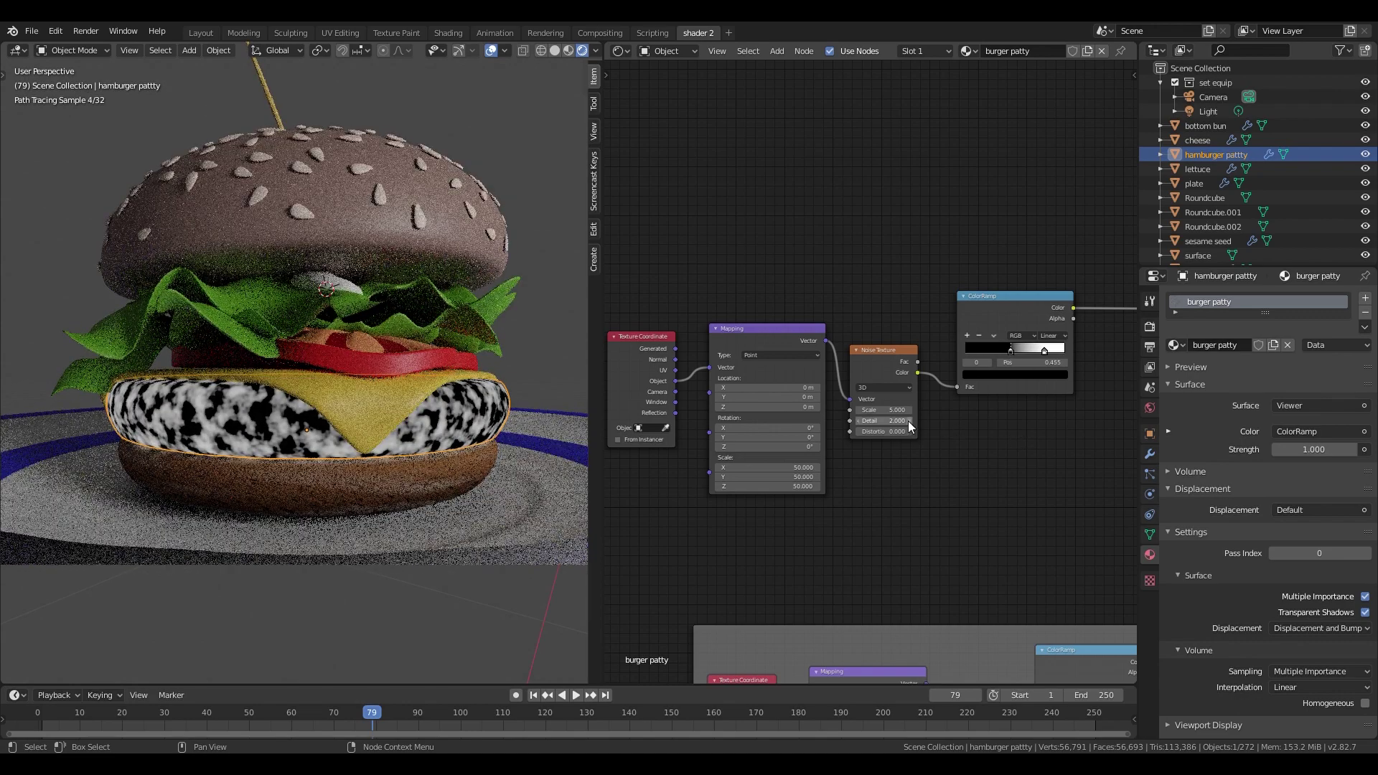
{"action": "left_click_drag", "start_coordinate": [883, 420], "coordinate": [905, 420]}
{"action": "middle_click_drag", "start_coordinate": [951, 454], "coordinate": [837, 490]}
- Add a MixRGB node after the color ColorRamp and drive its factor with the ramp's color
{"action": "middle_click_drag", "start_coordinate": [1037, 410], "coordinate": [908, 432]}
{"action": "key", "text": "shift+a"}
{"action": "mouse_move", "coordinate": [959, 415]}
{"action": "left_click", "coordinate": [1022, 484]}
{"action": "left_click", "coordinate": [977, 314]}
{"action": "left_click_drag", "start_coordinate": [831, 367], "coordinate": [943, 328]}
{"action": "left_click_drag", "start_coordinate": [968, 282], "coordinate": [1021, 347]}
- Add an RGB node between the color ColorRamp and the Mix node
{"action": "key", "text": "shift+a"}
{"action": "mouse_move", "coordinate": [880, 351]}
{"action": "left_click", "coordinate": [965, 507]}
{"action": "left_click", "coordinate": [857, 388]}
{"action": "left_click", "coordinate": [1022, 347]}
- Add a Hue Saturation Value node and connect the RGB color to both it and the Mix node's Color1
{"action": "scroll", "coordinate": [838, 439], "scroll_direction": "up", "scroll_amount": 2}
{"action": "key", "text": "shift+a"}
{"action": "mouse_move", "coordinate": [832, 549]}
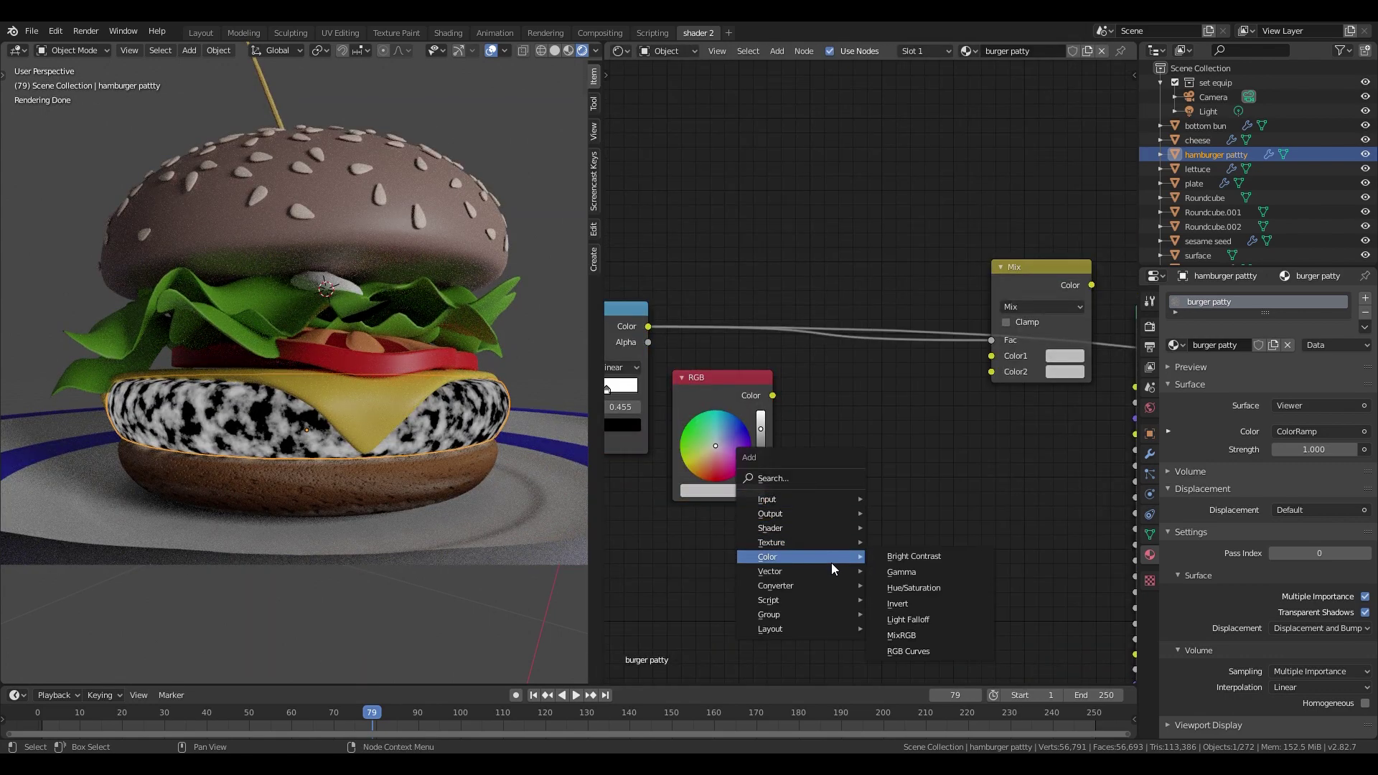
{"action": "left_click", "coordinate": [893, 588]}
{"action": "left_click", "coordinate": [882, 527]}
{"action": "left_click_drag", "start_coordinate": [773, 395], "coordinate": [991, 356]}
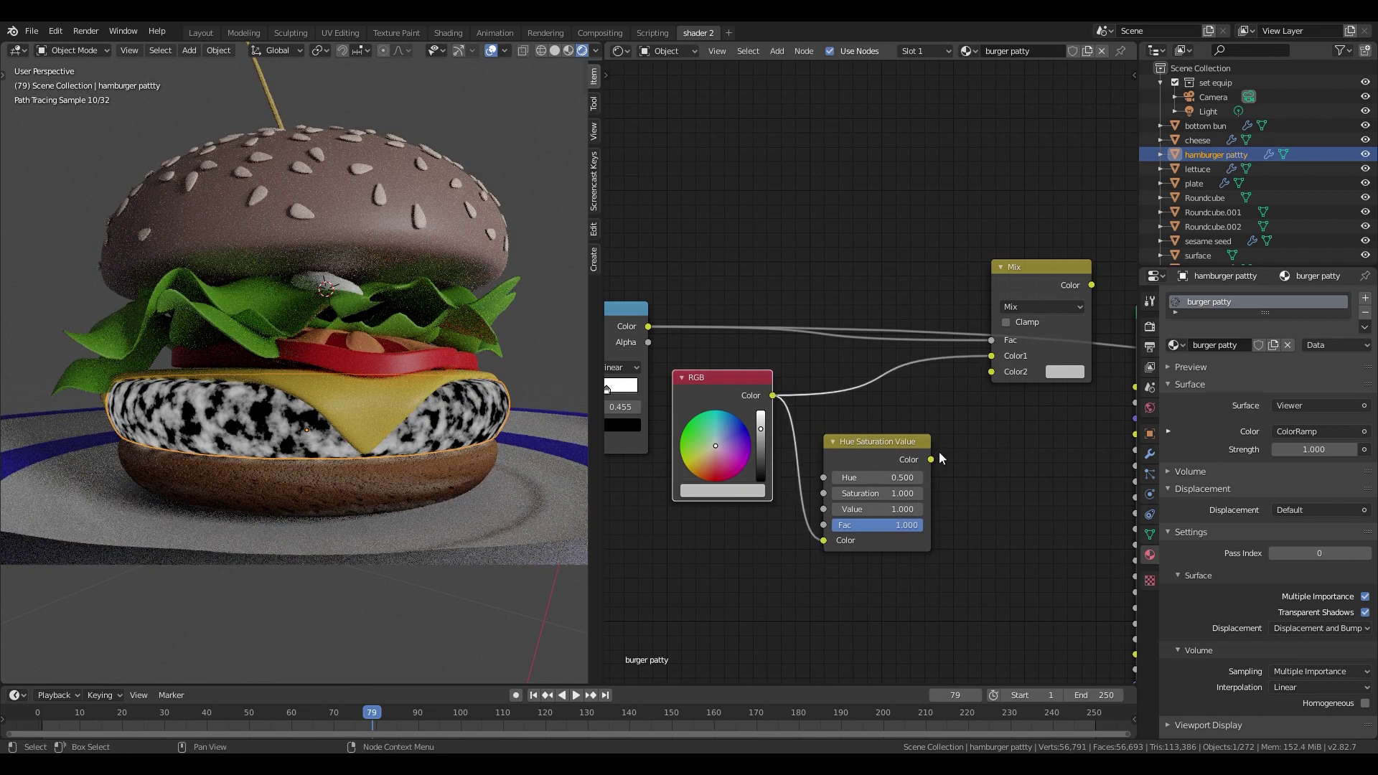
- Set the RGB node to a dark reddish brown and route it to Color2 with Hue Saturation Value saturation 2 and value 0
{"action": "left_click_drag", "start_coordinate": [713, 472], "coordinate": [707, 474]}
{"action": "left_click_drag", "start_coordinate": [761, 430], "coordinate": [760, 467]}
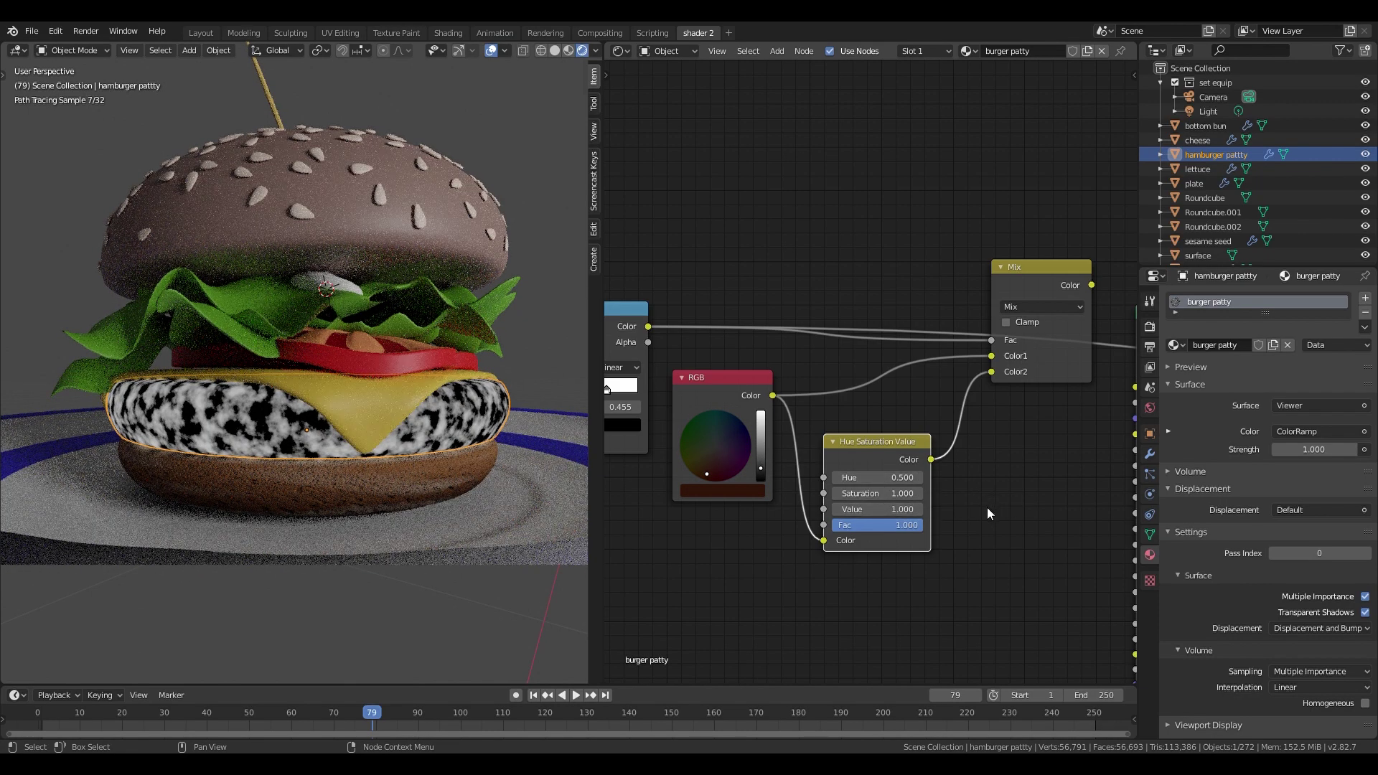
{"action": "left_click_drag", "start_coordinate": [918, 495], "coordinate": [1008, 495]}
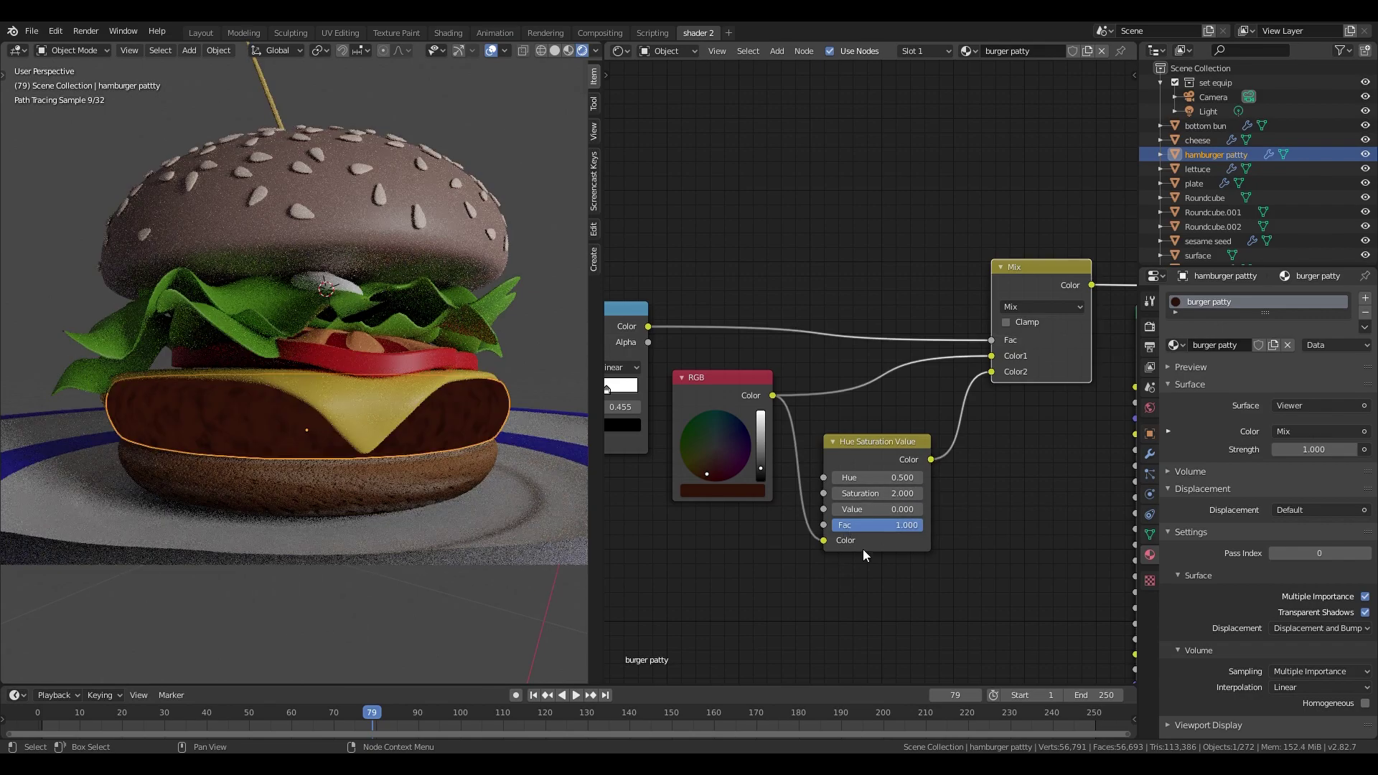
- Move the color ColorRamp's black stop to 0.345 and lower the Hue Saturation Value factor to about 0.9
{"action": "middle_click_drag", "start_coordinate": [617, 407], "coordinate": [791, 414]}
{"action": "mouse_move", "coordinate": [731, 397]}
{"action": "left_mouse_down"}
{"action": "mouse_move", "coordinate": [769, 396]}
{"action": "mouse_move", "coordinate": [715, 399]}
{"action": "left_mouse_up"}
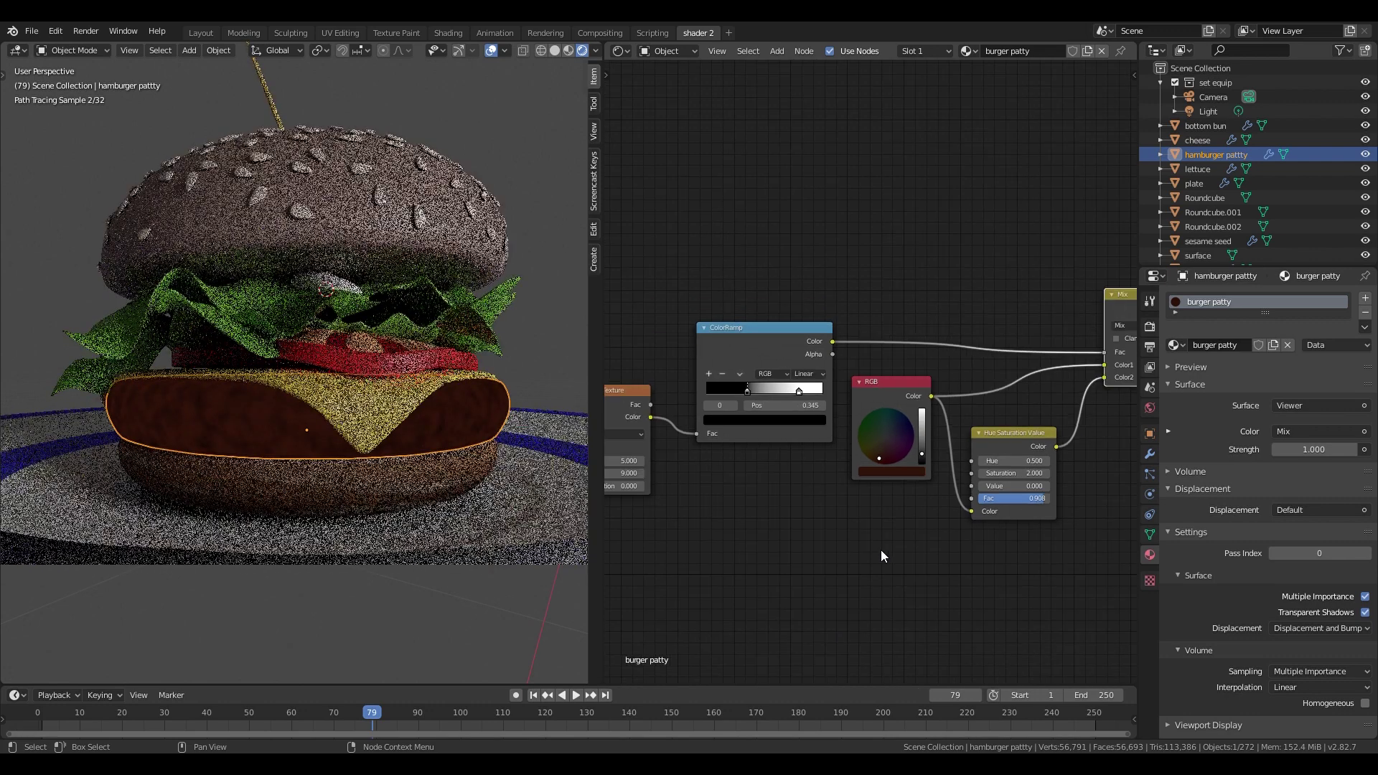
{"action": "left_click_drag", "start_coordinate": [1033, 336], "coordinate": [1018, 339]}
- Group all the meat color nodes, from Texture Coordinate to Mix, in a frame
{"action": "scroll", "coordinate": [991, 340], "scroll_direction": "down", "scroll_amount": 3}
{"action": "left_click_drag", "start_coordinate": [643, 338], "coordinate": [960, 426]}
{"action": "left_click_drag", "start_coordinate": [954, 373], "coordinate": [900, 393]}
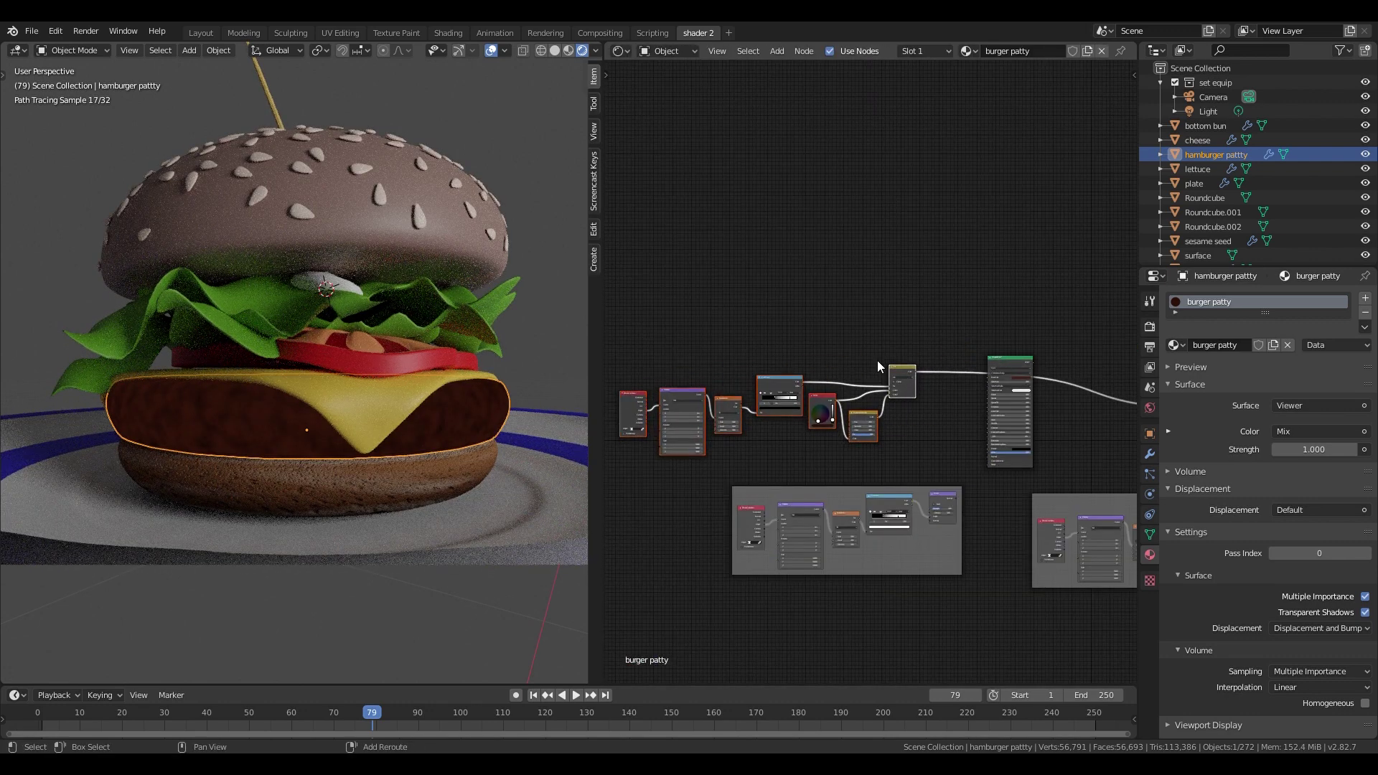
{"action": "key", "text": "ctrl+j"}
- Give the meat color frame a custom near-black color sampled from the RGB node's dark brown
{"action": "scroll", "coordinate": [865, 384], "scroll_direction": "up", "scroll_amount": 2}
{"action": "left_click", "coordinate": [1134, 75]}
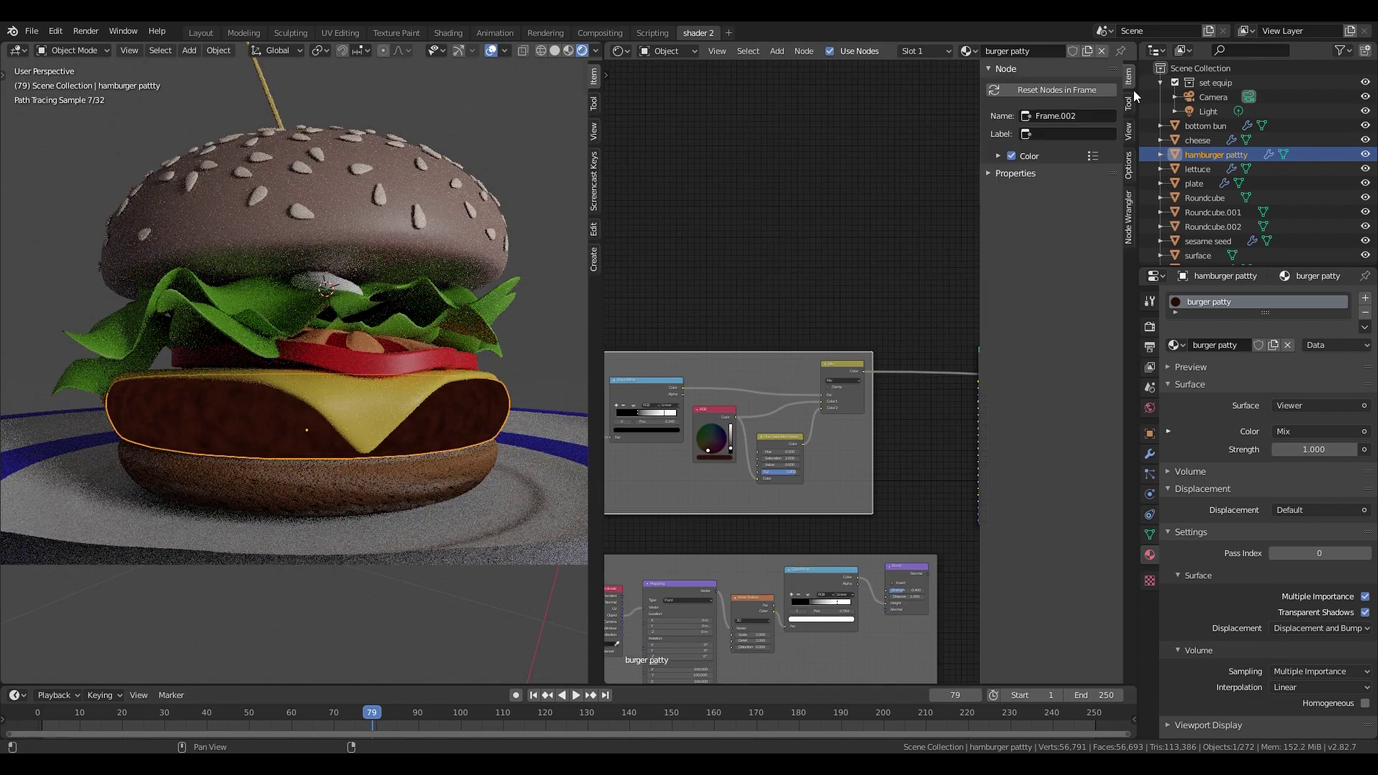
{"action": "left_click", "coordinate": [998, 156]}
{"action": "left_click", "coordinate": [1045, 177]}
{"action": "left_click", "coordinate": [1100, 336]}
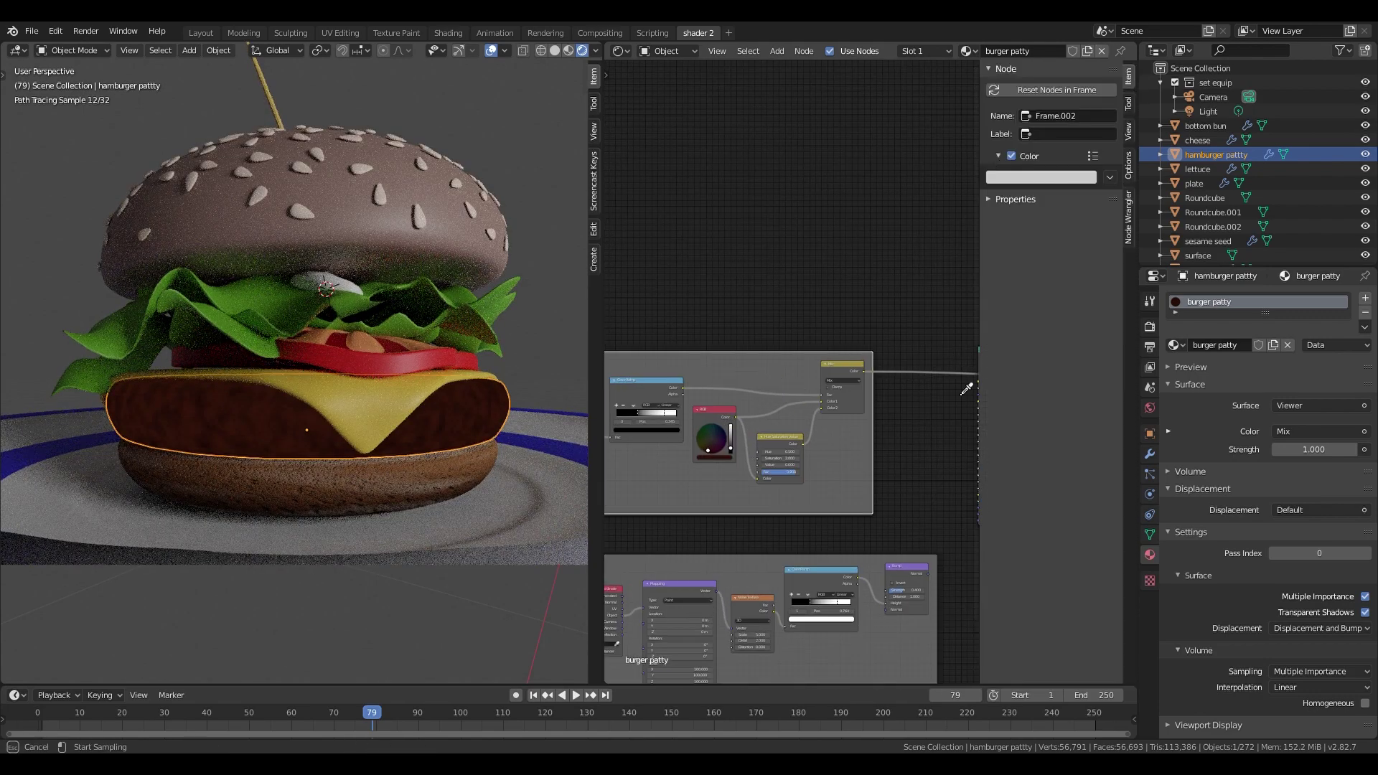
{"action": "left_click", "coordinate": [720, 457]}
{"action": "key", "text": "n"}
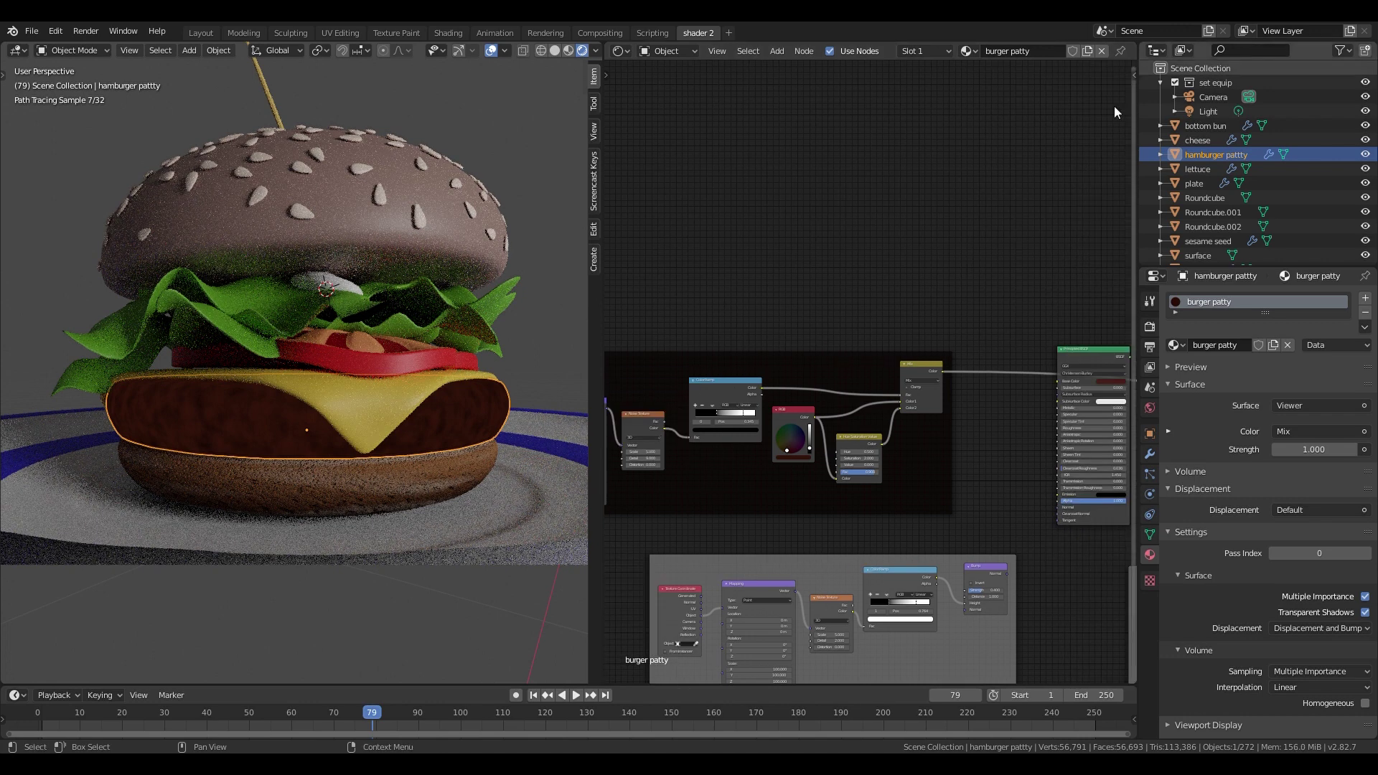
- Duplicate the whole meat color frame with its nodes and place the copy above the original
{"action": "scroll", "coordinate": [875, 307], "scroll_direction": "down", "scroll_amount": 3}
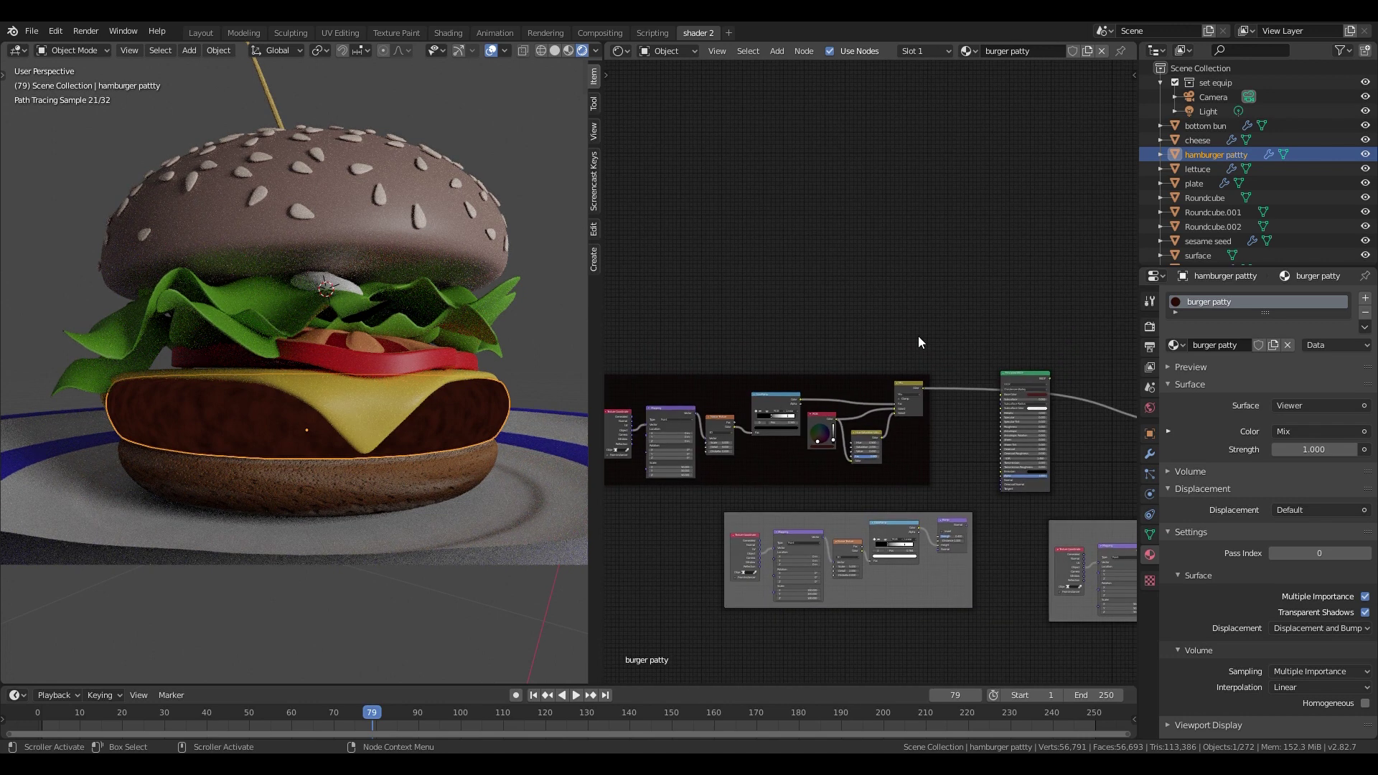
{"action": "scroll", "coordinate": [919, 334], "scroll_direction": "down", "scroll_amount": 2}
{"action": "left_click_drag", "start_coordinate": [642, 353], "coordinate": [927, 454]}
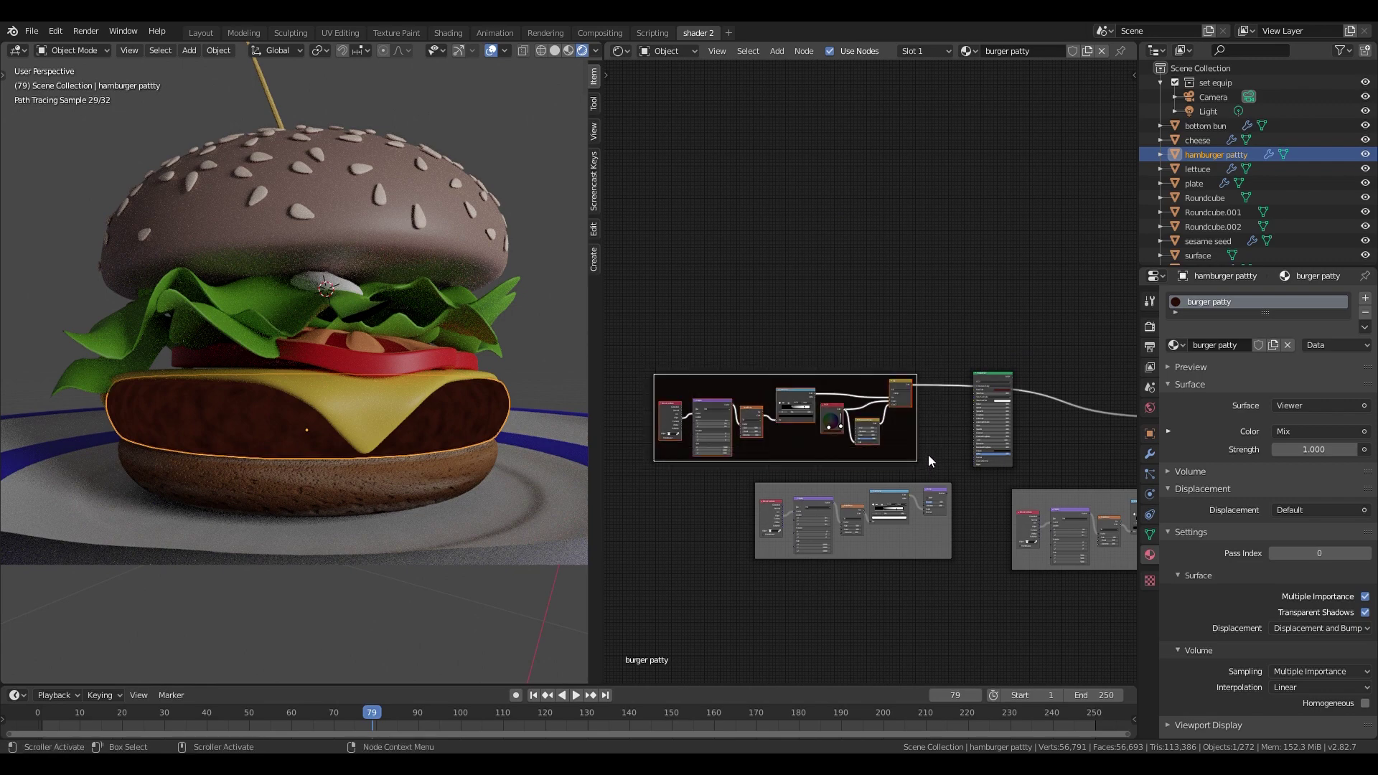
{"action": "key", "text": "shift+d"}
{"action": "left_click", "coordinate": [925, 362]}
- Preview the duplicate's ColorRamp, set its Noise Texture scale to 9.3, and bring the ramp stops closer with black at about 0.47
{"action": "scroll", "coordinate": [869, 401], "scroll_direction": "up", "scroll_amount": 5}
{"action": "left_click", "coordinate": [778, 294]}
{"action": "left_click", "coordinate": [900, 248], "text": "ctrl+shift"}
{"action": "scroll", "coordinate": [845, 379], "scroll_direction": "up", "scroll_amount": 3}
{"action": "middle_click_drag", "start_coordinate": [777, 353], "coordinate": [839, 343]}
{"action": "left_click_drag", "start_coordinate": [818, 327], "coordinate": [839, 327]}
{"action": "left_click_drag", "start_coordinate": [1006, 249], "coordinate": [967, 249]}
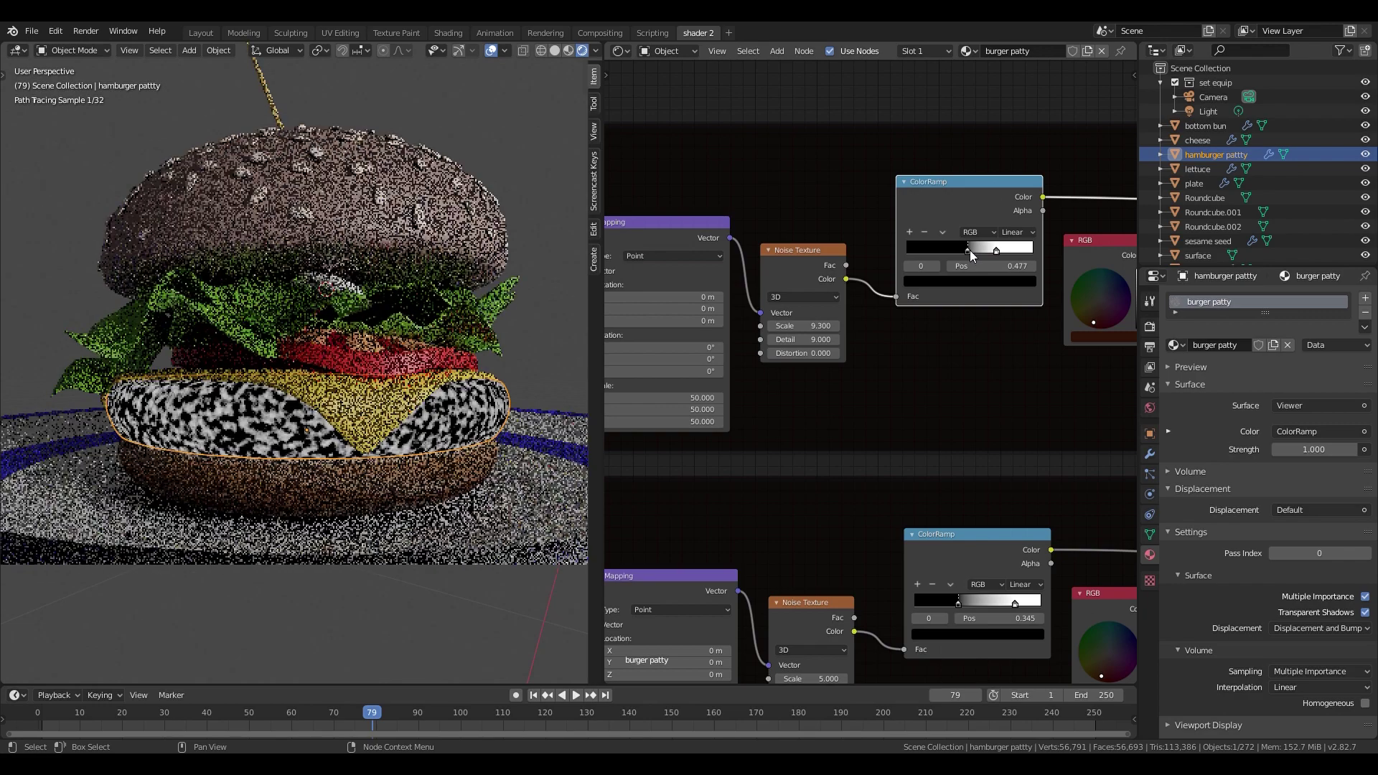
{"action": "scroll", "coordinate": [1018, 355], "scroll_direction": "down", "scroll_amount": 2}
{"action": "middle_click_drag", "start_coordinate": [1018, 354], "coordinate": [852, 383]}
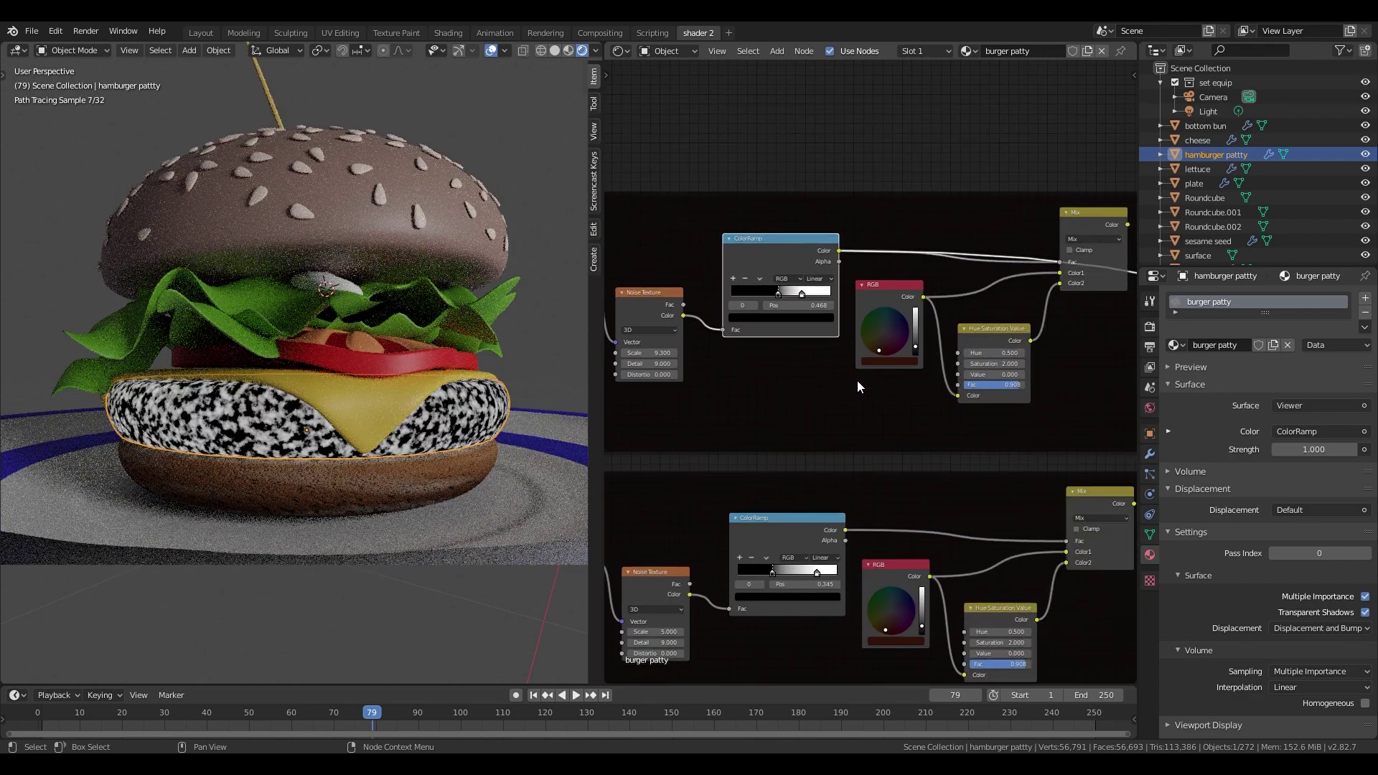
- Preview the duplicated Mix node on the patty and lower the black stop of its ColorRamp
{"action": "scroll", "coordinate": [859, 377], "scroll_direction": "down", "scroll_amount": 4}
{"action": "left_click", "coordinate": [1027, 266], "text": "ctrl+shift"}
{"action": "scroll", "coordinate": [1023, 287], "scroll_direction": "up", "scroll_amount": 2}
{"action": "left_click_drag", "start_coordinate": [987, 383], "coordinate": [1001, 383]}
{"action": "left_click_drag", "start_coordinate": [792, 310], "coordinate": [783, 310]}
{"action": "left_click_drag", "start_coordinate": [782, 308], "coordinate": [772, 312]}
{"action": "scroll", "coordinate": [892, 362], "scroll_direction": "up", "scroll_amount": 1}
- Lighten the duplicated RGB node's color to a medium brown
{"action": "middle_click_drag", "start_coordinate": [892, 362], "coordinate": [885, 255]}
{"action": "left_click", "coordinate": [885, 256]}
{"action": "left_click_drag", "start_coordinate": [932, 184], "coordinate": [931, 169]}
{"action": "left_click_drag", "start_coordinate": [885, 186], "coordinate": [890, 172]}
- Set the duplicated ColorRamp's black stop to 0.268 and shift the duplicated RGB color to a greyer brown
{"action": "left_click_drag", "start_coordinate": [754, 192], "coordinate": [750, 192]}
{"action": "left_click_drag", "start_coordinate": [986, 286], "coordinate": [965, 286]}
{"action": "scroll", "coordinate": [986, 286], "scroll_direction": "up", "scroll_amount": 2}
{"action": "scroll", "coordinate": [1036, 293], "scroll_direction": "down", "scroll_amount": 3}
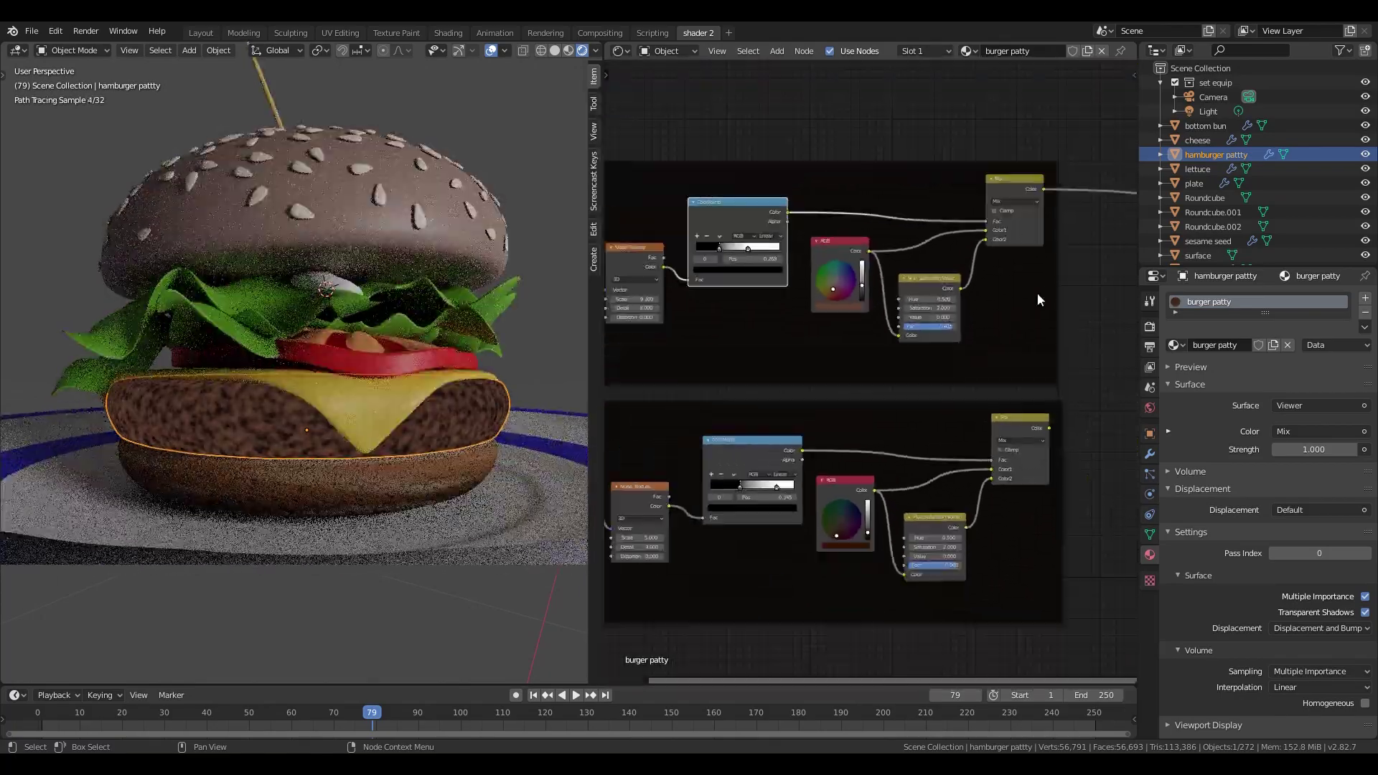
{"action": "scroll", "coordinate": [844, 322], "scroll_direction": "down", "scroll_amount": 1}
{"action": "left_click", "coordinate": [845, 314]}
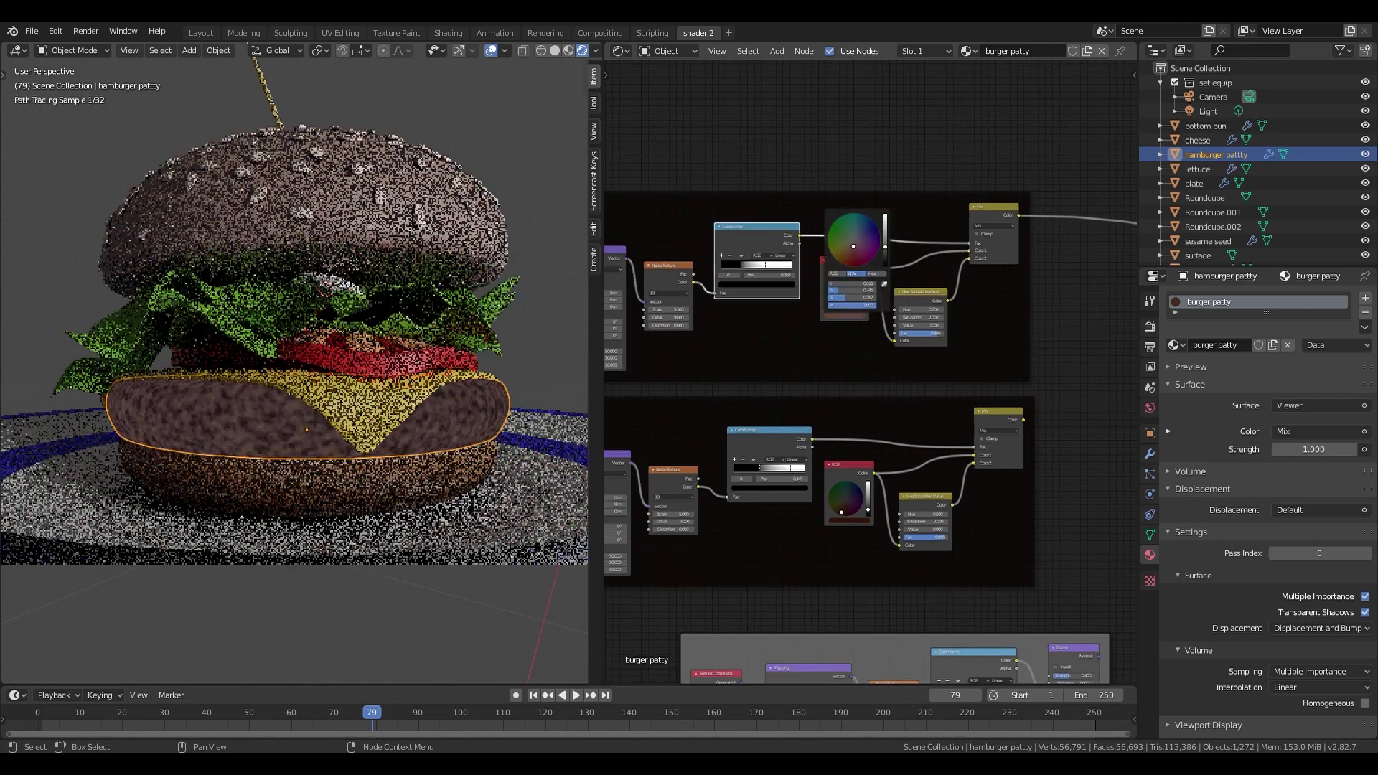
- Add a MixRGB node between the two meat color frames and the Principled BSDF
{"action": "middle_click_drag", "start_coordinate": [1060, 330], "coordinate": [919, 355]}
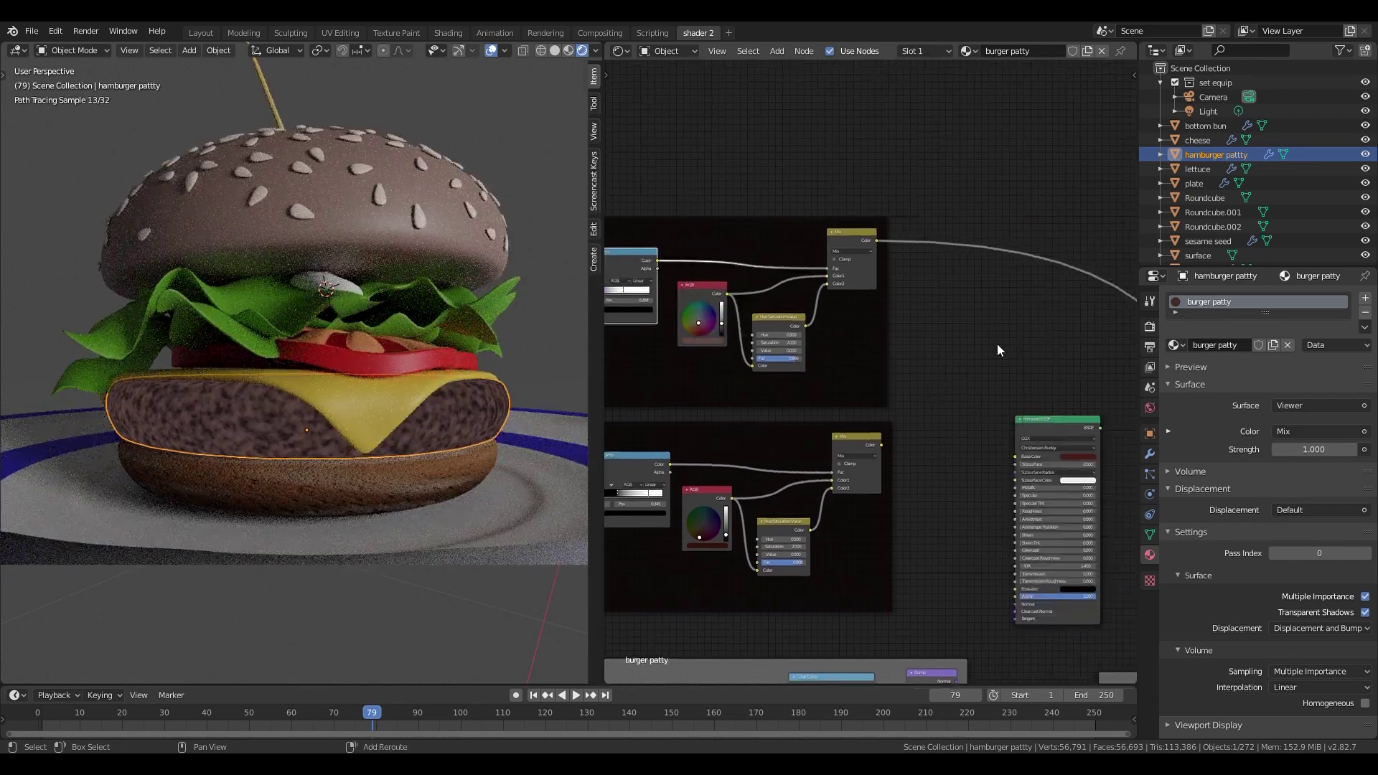
{"action": "key", "text": "shift+a"}
{"action": "mouse_move", "coordinate": [997, 343]}
{"action": "left_click", "coordinate": [1057, 422]}
{"action": "left_click", "coordinate": [986, 365]}
{"action": "scroll", "coordinate": [986, 366], "scroll_direction": "up", "scroll_amount": 1}
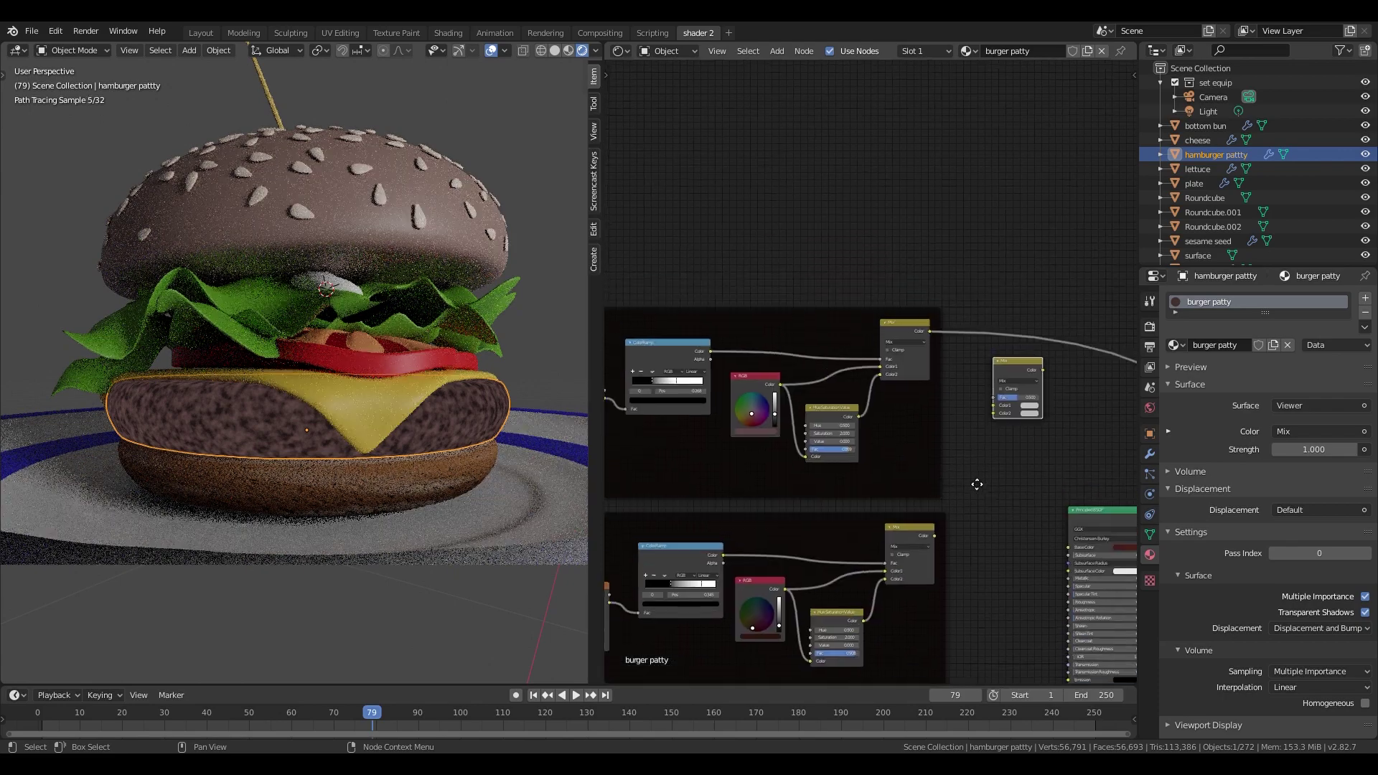
- Add a Musgrave Texture with Texture Coordinate and Mapping nodes above the two color frames
{"action": "key", "text": "shift+a"}
{"action": "mouse_move", "coordinate": [872, 224]}
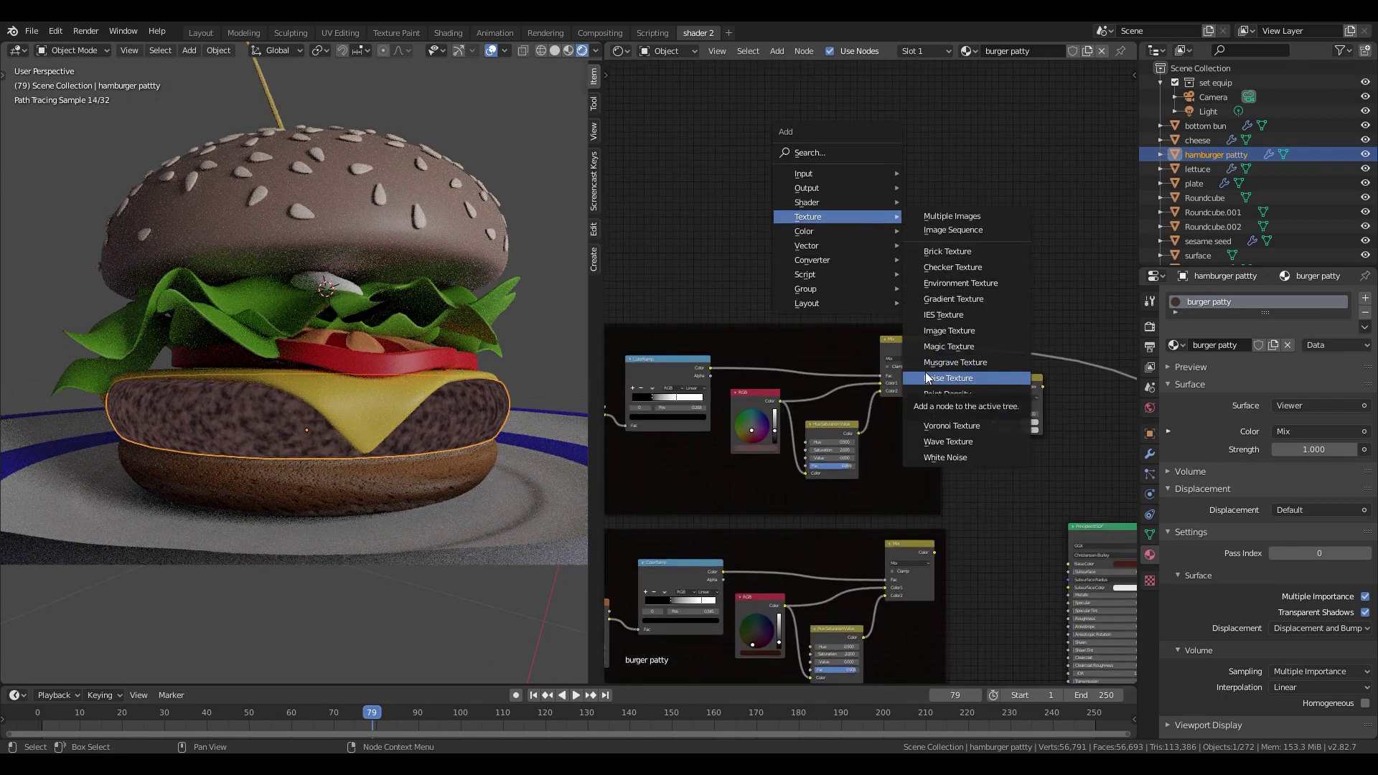
{"action": "left_click", "coordinate": [961, 380]}
{"action": "left_click", "coordinate": [845, 186]}
{"action": "key", "text": "ctrl+t"}
- Add a ColorRamp driven by the Musgrave Texture, preview it on the patty, and connect Object coordinates to the Mapping node
{"action": "key", "text": "shift+a"}
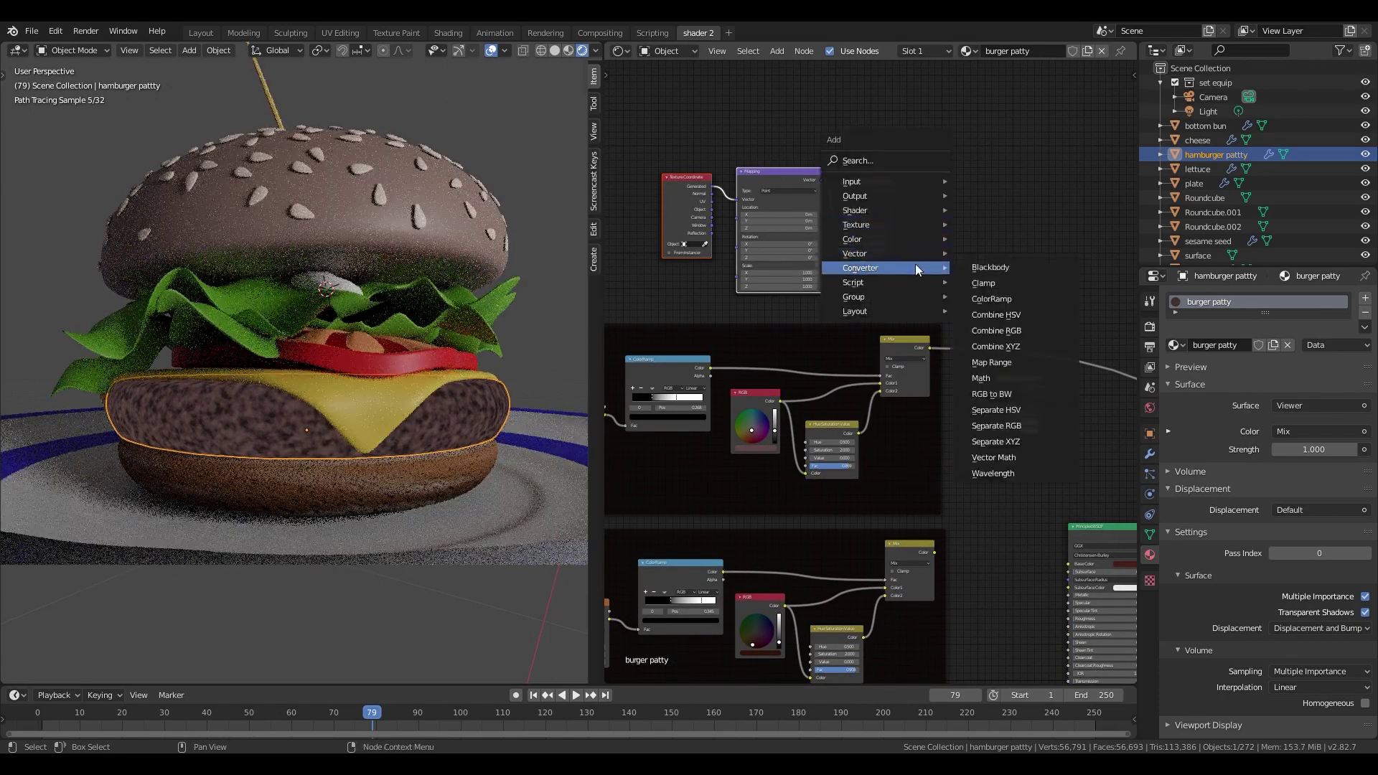
{"action": "mouse_move", "coordinate": [925, 269]}
{"action": "left_click", "coordinate": [997, 287]}
{"action": "left_click", "coordinate": [923, 179]}
{"action": "left_click_drag", "start_coordinate": [893, 192], "coordinate": [921, 244]}
{"action": "left_click", "coordinate": [925, 246], "text": "ctrl+shift"}
{"action": "scroll", "coordinate": [815, 278], "scroll_direction": "up", "scroll_amount": 5}
{"action": "left_click_drag", "start_coordinate": [636, 132], "coordinate": [671, 118]}
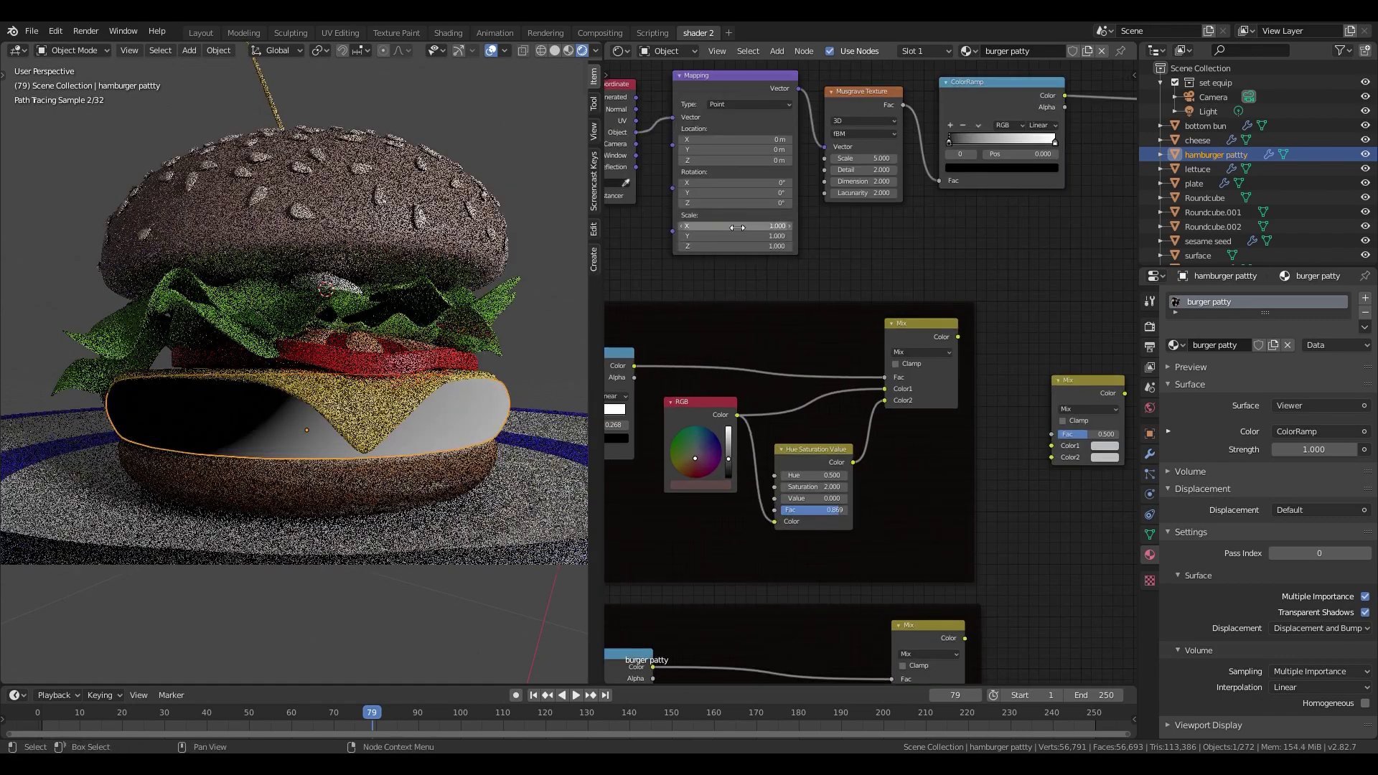
- Set the Mapping scale to 70 on all axes and the Musgrave Texture to Detail 6, Dimension 0.6 and Lacunarity 2.1
{"action": "left_click_drag", "start_coordinate": [717, 225], "coordinate": [721, 246]}
{"action": "type", "text": "70"}
{"action": "key", "text": "Return"}
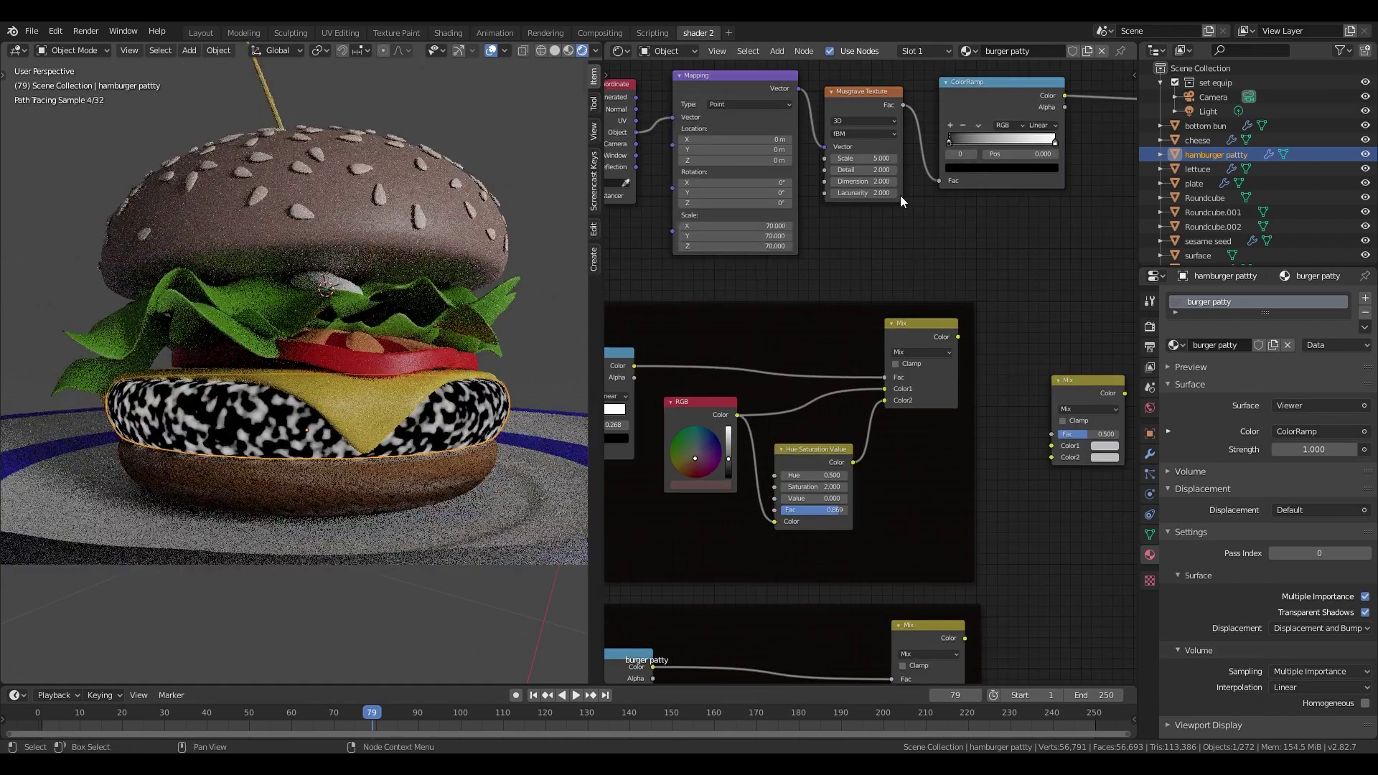
{"action": "mouse_move", "coordinate": [864, 170]}
{"action": "left_mouse_down"}
{"action": "mouse_move", "coordinate": [893, 170]}
{"action": "mouse_move", "coordinate": [858, 181]}
{"action": "left_mouse_up"}
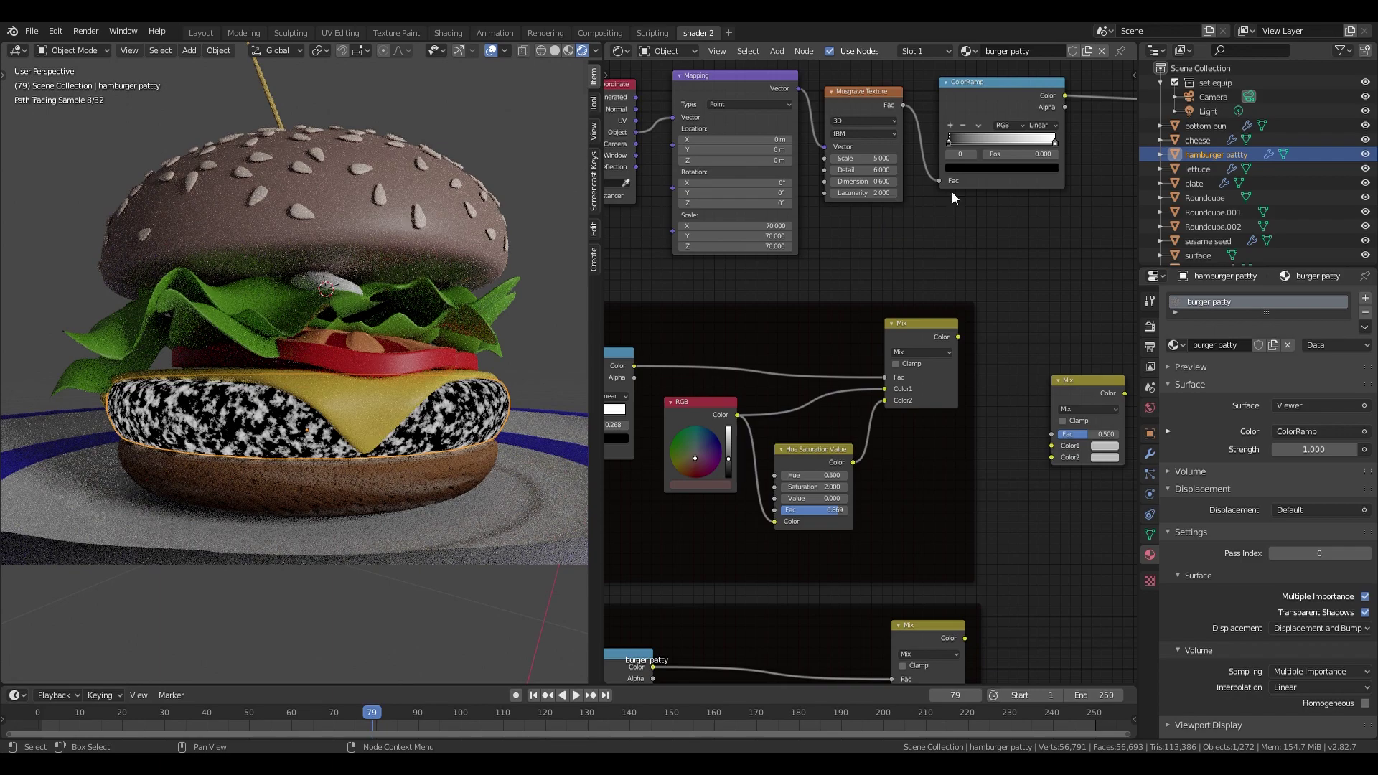
{"action": "left_click", "coordinate": [894, 193]}
- Connect the Musgrave ColorRamp to the MixRGB factor, feed both meat color frames into its color inputs, and preview the mix on the patty
{"action": "left_click_drag", "start_coordinate": [1025, 94], "coordinate": [1020, 127]}
{"action": "middle_click_drag", "start_coordinate": [1045, 244], "coordinate": [951, 236]}
{"action": "left_click_drag", "start_coordinate": [1009, 369], "coordinate": [1043, 297]}
{"action": "left_click_drag", "start_coordinate": [966, 122], "coordinate": [992, 355]}
{"action": "scroll", "coordinate": [990, 356], "scroll_direction": "down", "scroll_amount": 4}
{"action": "left_click_drag", "start_coordinate": [866, 340], "coordinate": [960, 378]}
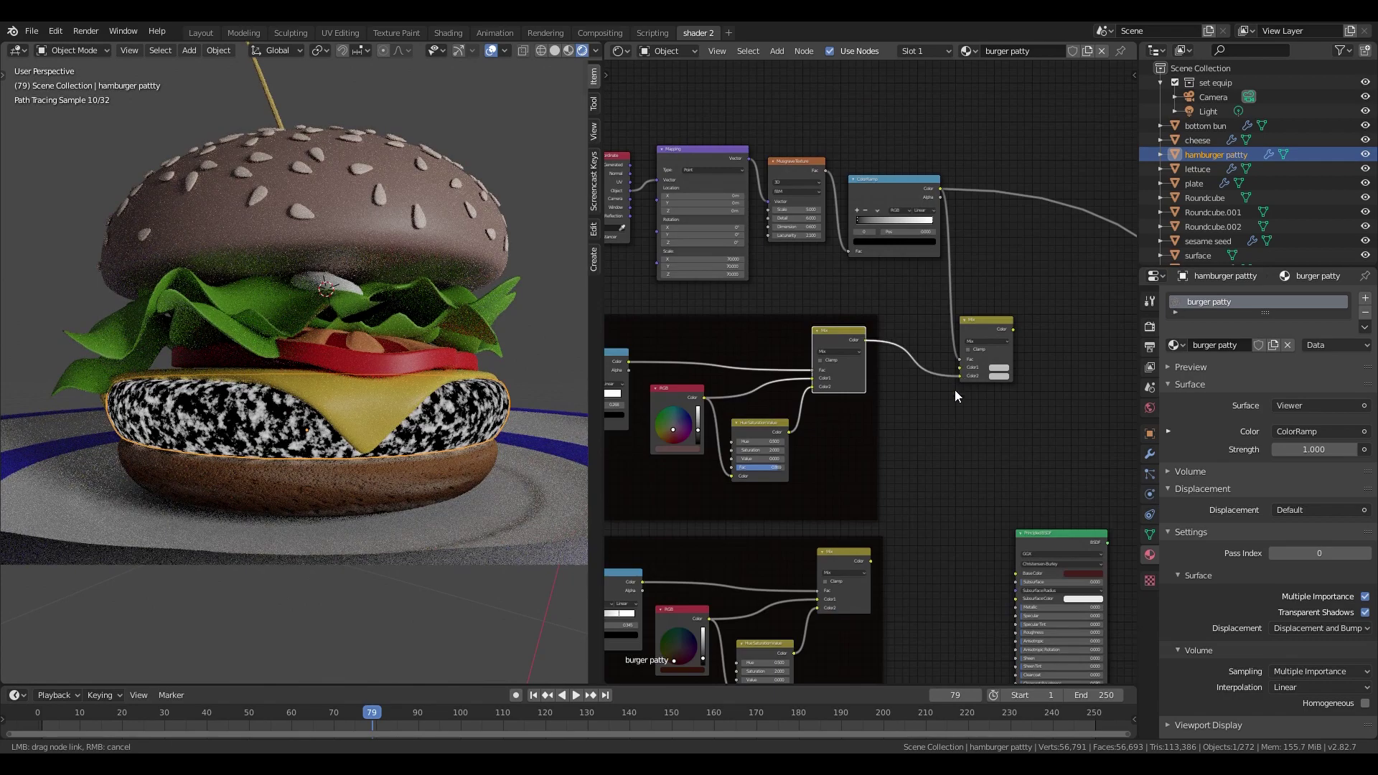
{"action": "left_click_drag", "start_coordinate": [870, 562], "coordinate": [959, 367]}
{"action": "left_click", "coordinate": [979, 359], "text": "ctrl+shift"}
- Group the Musgrave mask nodes in a frame placed above the two meat color frames
{"action": "middle_click_drag", "start_coordinate": [971, 458], "coordinate": [1047, 248]}
{"action": "scroll", "coordinate": [781, 456], "scroll_direction": "up", "scroll_amount": 3}
{"action": "left_click_drag", "start_coordinate": [727, 449], "coordinate": [731, 440]}
{"action": "scroll", "coordinate": [722, 246], "scroll_direction": "down", "scroll_amount": 3}
{"action": "scroll", "coordinate": [761, 251], "scroll_direction": "down", "scroll_amount": 3}
{"action": "left_click_drag", "start_coordinate": [897, 215], "coordinate": [899, 206]}
- Add a Noise Texture with Texture Coordinate and Mapping nodes above the frames, connect its Color to a new ColorRamp, and preview the ramp
{"action": "key", "text": "shift+a"}
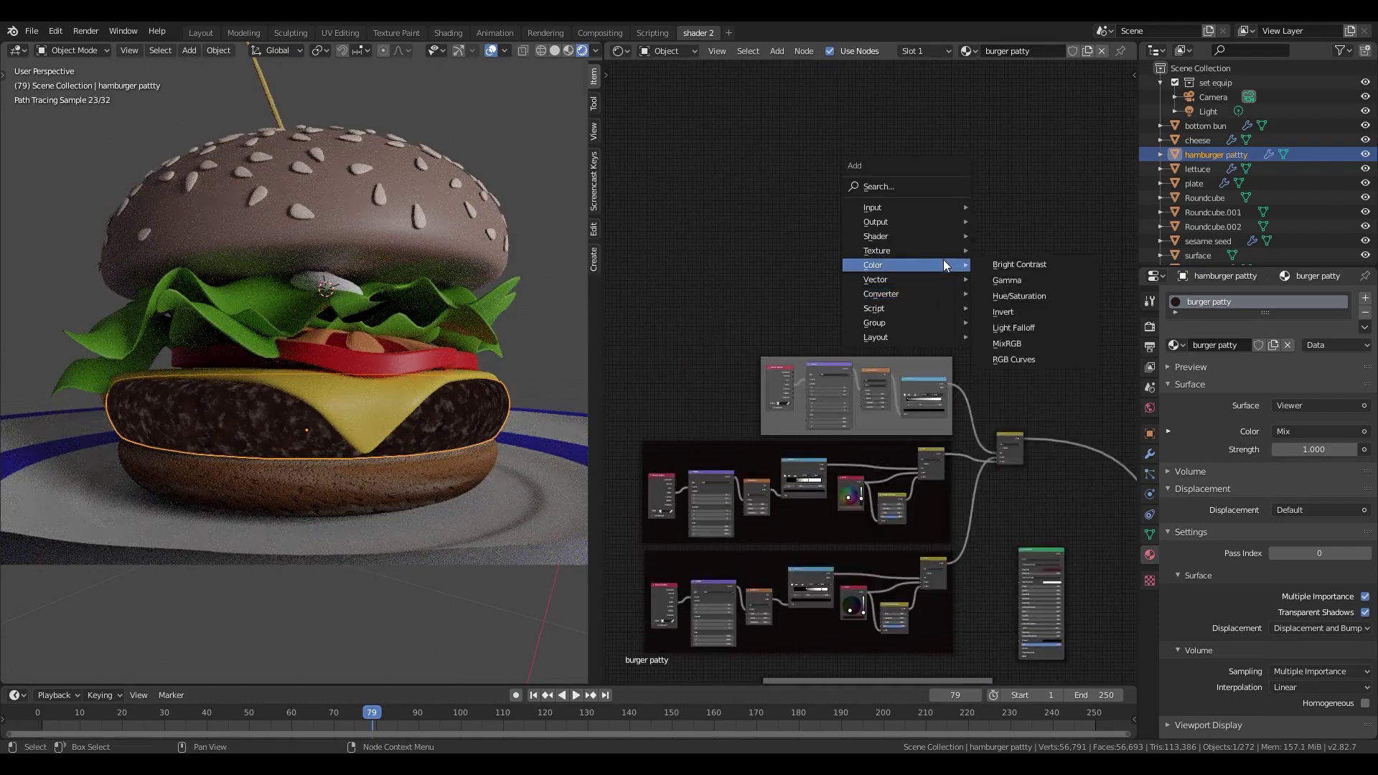
{"action": "mouse_move", "coordinate": [943, 251]}
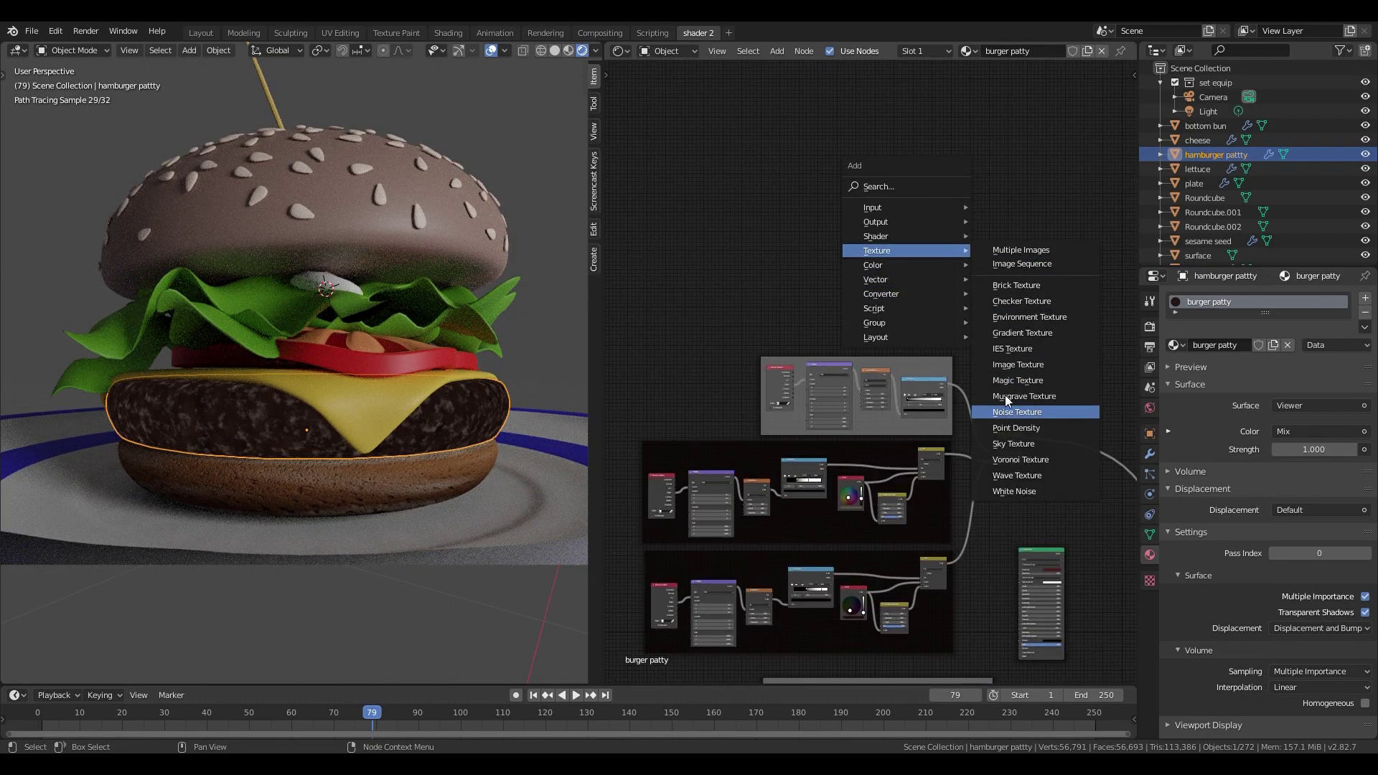
{"action": "left_click", "coordinate": [1017, 412]}
{"action": "left_click", "coordinate": [789, 257]}
{"action": "key", "text": "shift+a"}
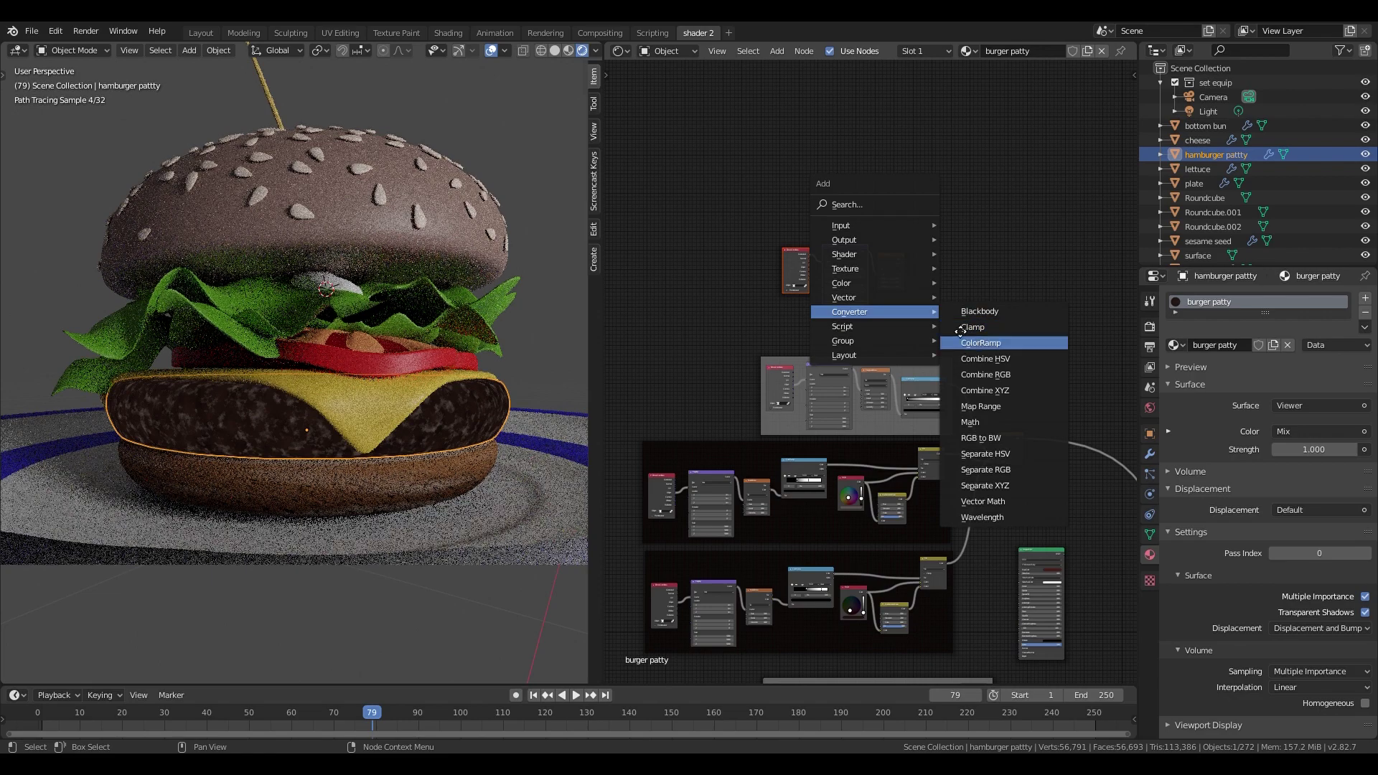
{"action": "left_click", "coordinate": [970, 342]}
{"action": "left_click", "coordinate": [950, 283]}
{"action": "scroll", "coordinate": [939, 271], "scroll_direction": "up", "scroll_amount": 4}
{"action": "left_click_drag", "start_coordinate": [942, 136], "coordinate": [988, 188]}
{"action": "left_click_drag", "start_coordinate": [1009, 130], "coordinate": [1035, 136]}
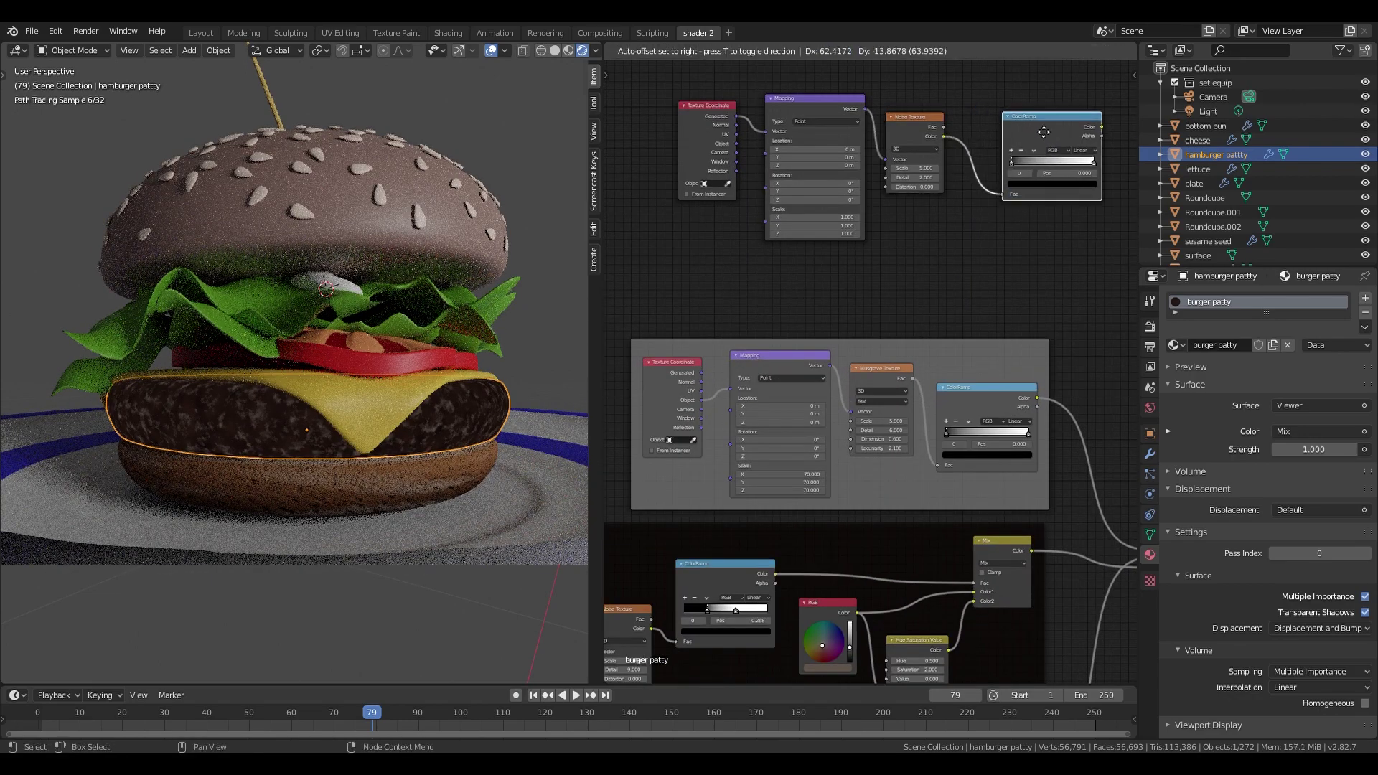
{"action": "left_click", "coordinate": [1035, 140], "text": "ctrl+shift"}
- Use Object coordinates scaled to 50 on all axes for the new noise and set its ColorRamp's black stop to 0.341, moving the white stop inward
{"action": "left_click_drag", "start_coordinate": [736, 143], "coordinate": [765, 131]}
{"action": "left_click_drag", "start_coordinate": [818, 234], "coordinate": [818, 216]}
{"action": "type", "text": "50"}
{"action": "key", "text": "Return"}
{"action": "middle_click_drag", "start_coordinate": [942, 261], "coordinate": [858, 292]}
{"action": "left_click_drag", "start_coordinate": [926, 192], "coordinate": [950, 193]}
{"action": "left_click_drag", "start_coordinate": [1002, 194], "coordinate": [954, 192]}
{"action": "middle_click_drag", "start_coordinate": [1015, 251], "coordinate": [797, 297]}
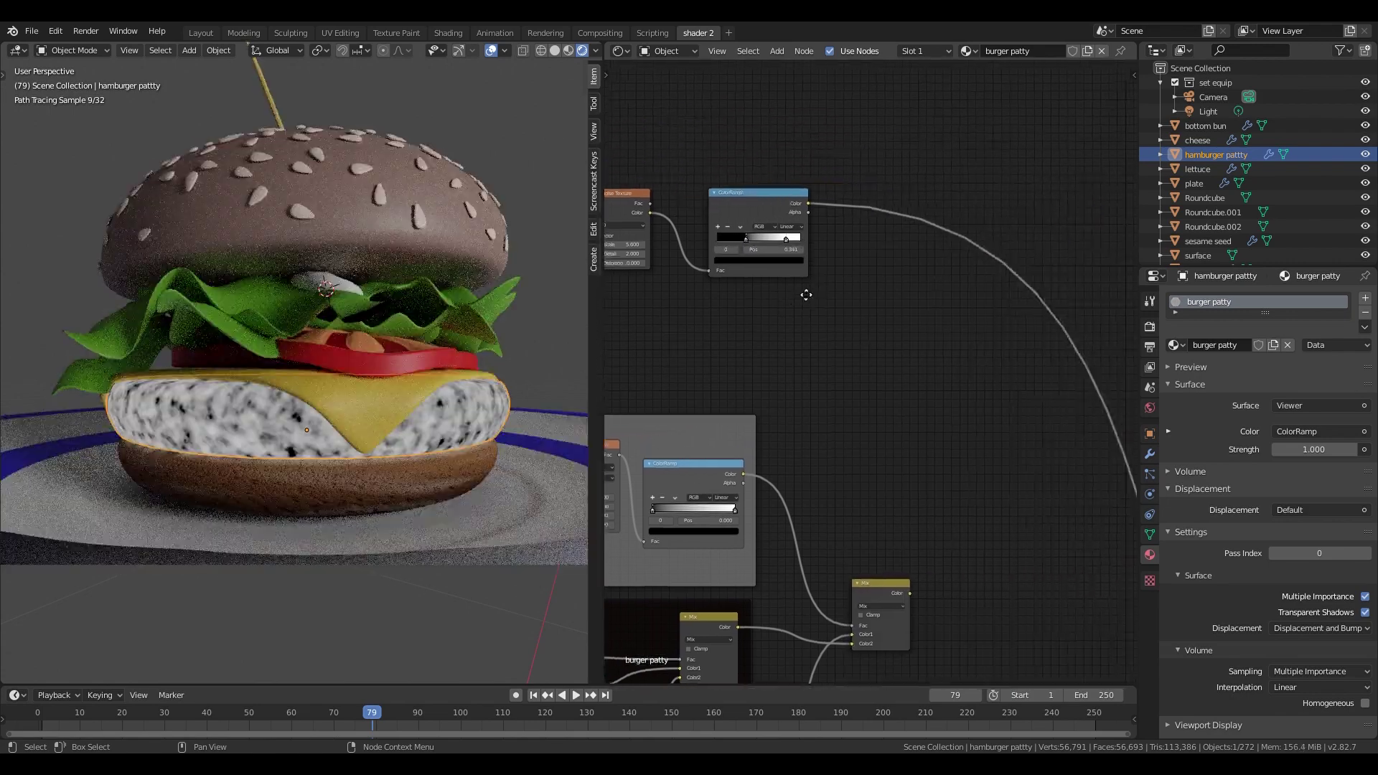
- Add a MixRGB node after the new noise ColorRamp, leaving space between them for color nodes
{"action": "left_click_drag", "start_coordinate": [746, 204], "coordinate": [718, 204]}
{"action": "left_click", "coordinate": [806, 258]}
{"action": "key", "text": "shift+a"}
{"action": "mouse_move", "coordinate": [746, 230]}
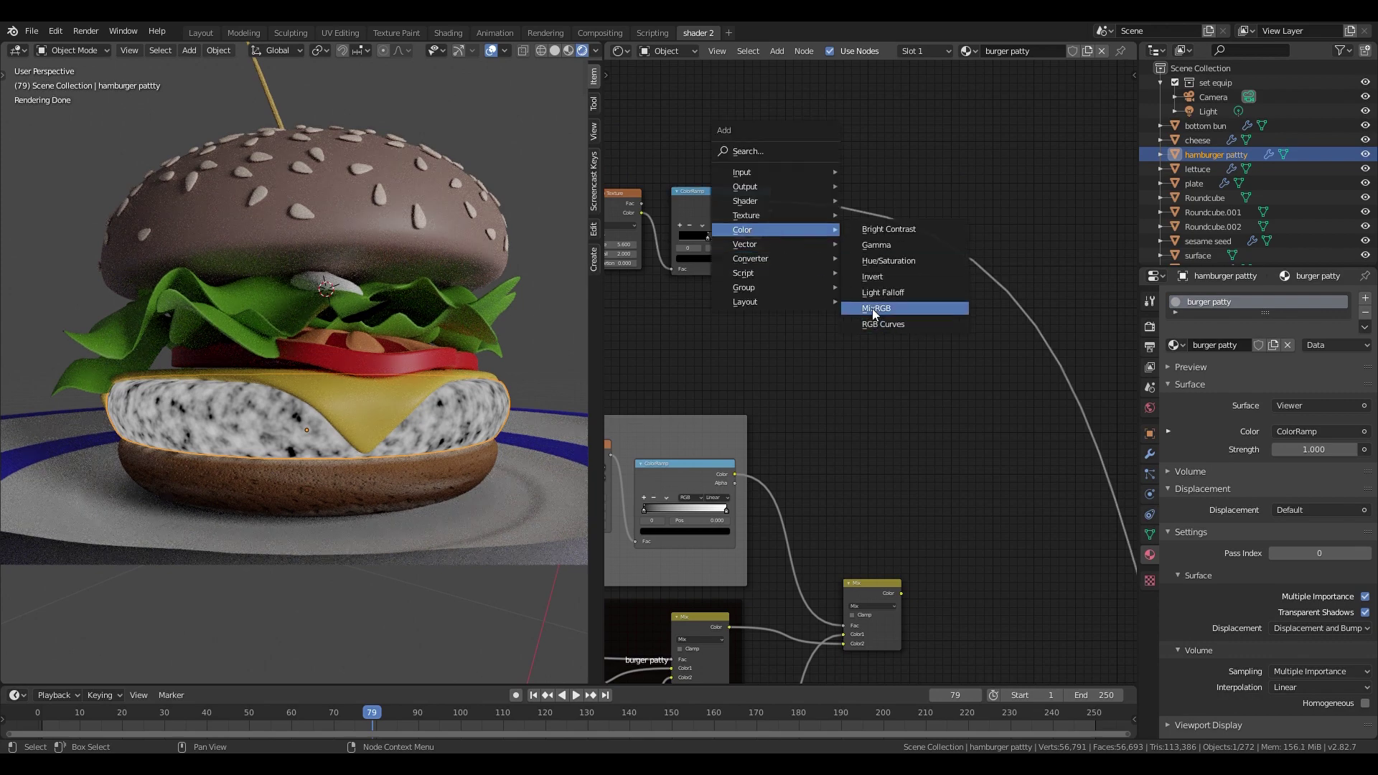
{"action": "left_click", "coordinate": [872, 305]}
{"action": "left_click", "coordinate": [886, 249]}
{"action": "left_click_drag", "start_coordinate": [914, 244], "coordinate": [1014, 159]}
- Add an RGB node and a Bright/Contrast node between the noise ColorRamp and the new Mix node
{"action": "key", "text": "shift+a"}
{"action": "mouse_move", "coordinate": [782, 209]}
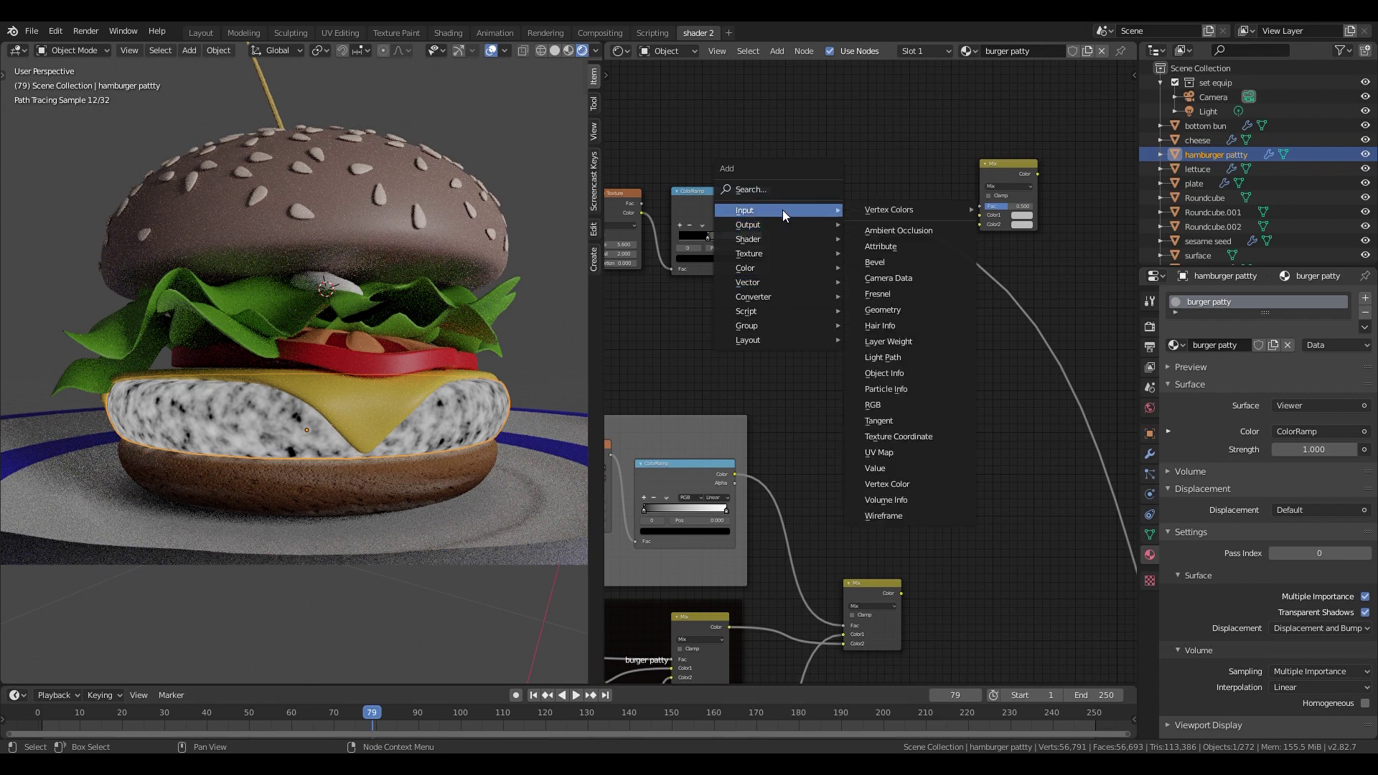
{"action": "left_click", "coordinate": [872, 405]}
{"action": "left_click", "coordinate": [811, 244]}
{"action": "key", "text": "shift+a"}
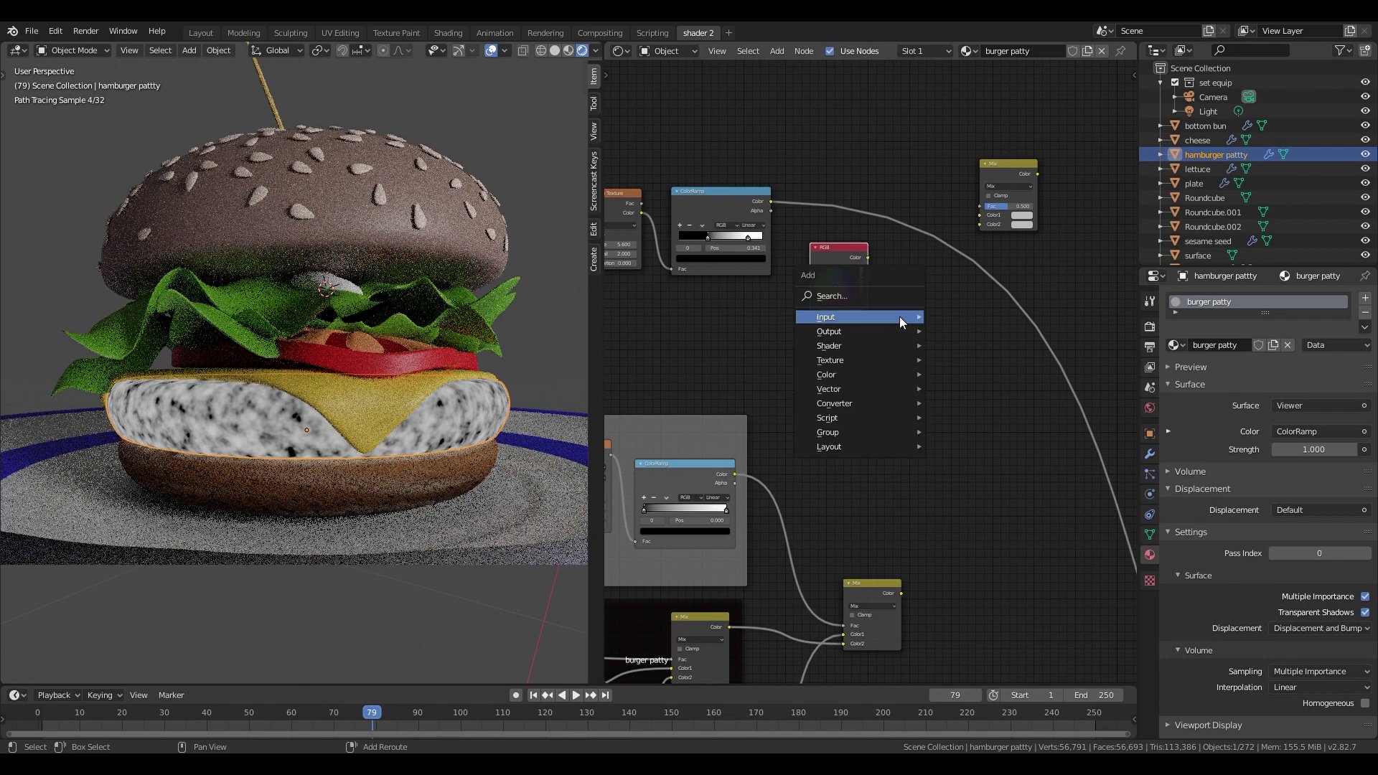
{"action": "mouse_move", "coordinate": [892, 376]}
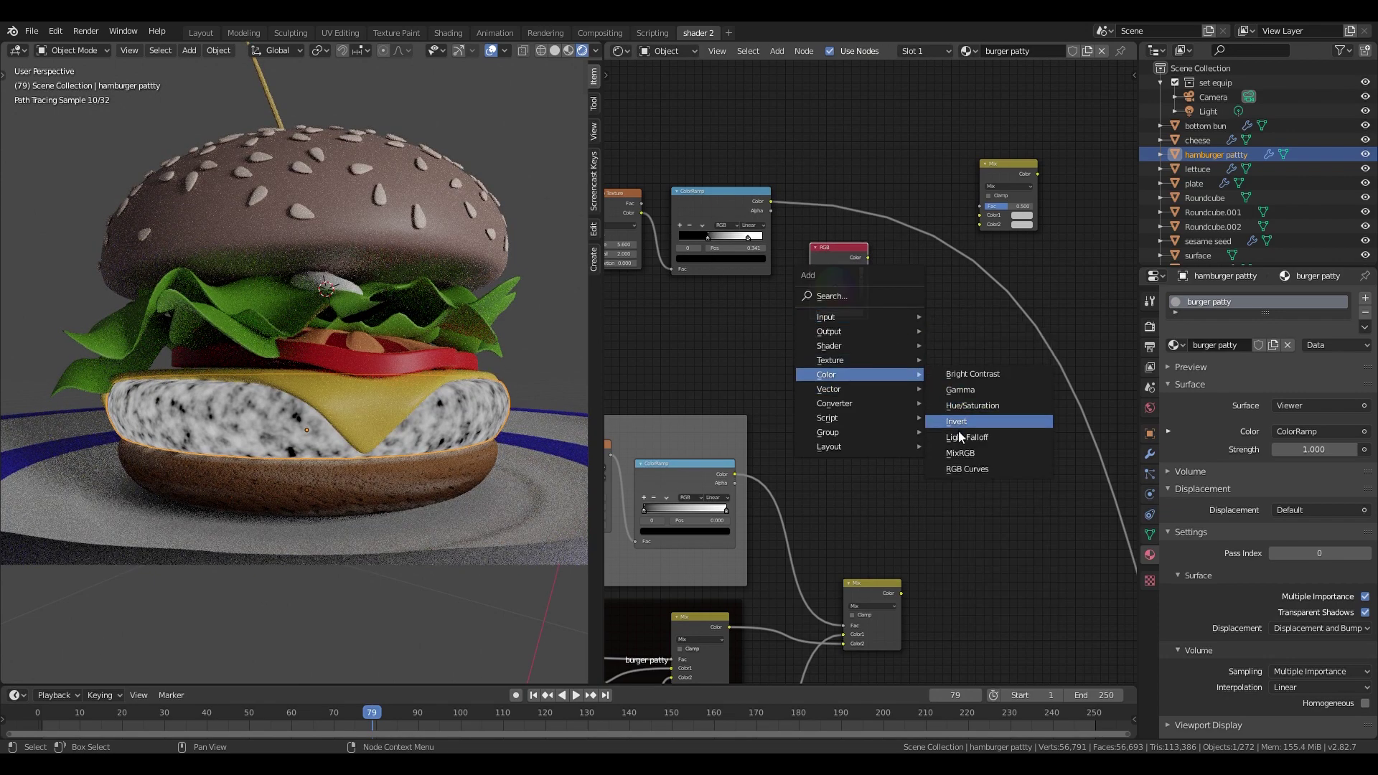
{"action": "left_click", "coordinate": [972, 374]}
{"action": "left_click", "coordinate": [927, 320]}
- Connect the RGB color directly to the Mix node's Color1 and through Bright/Contrast to Color2
{"action": "left_click", "coordinate": [836, 256]}
{"action": "left_click_drag", "start_coordinate": [838, 259], "coordinate": [980, 215]}
{"action": "left_click_drag", "start_coordinate": [848, 257], "coordinate": [982, 223]}
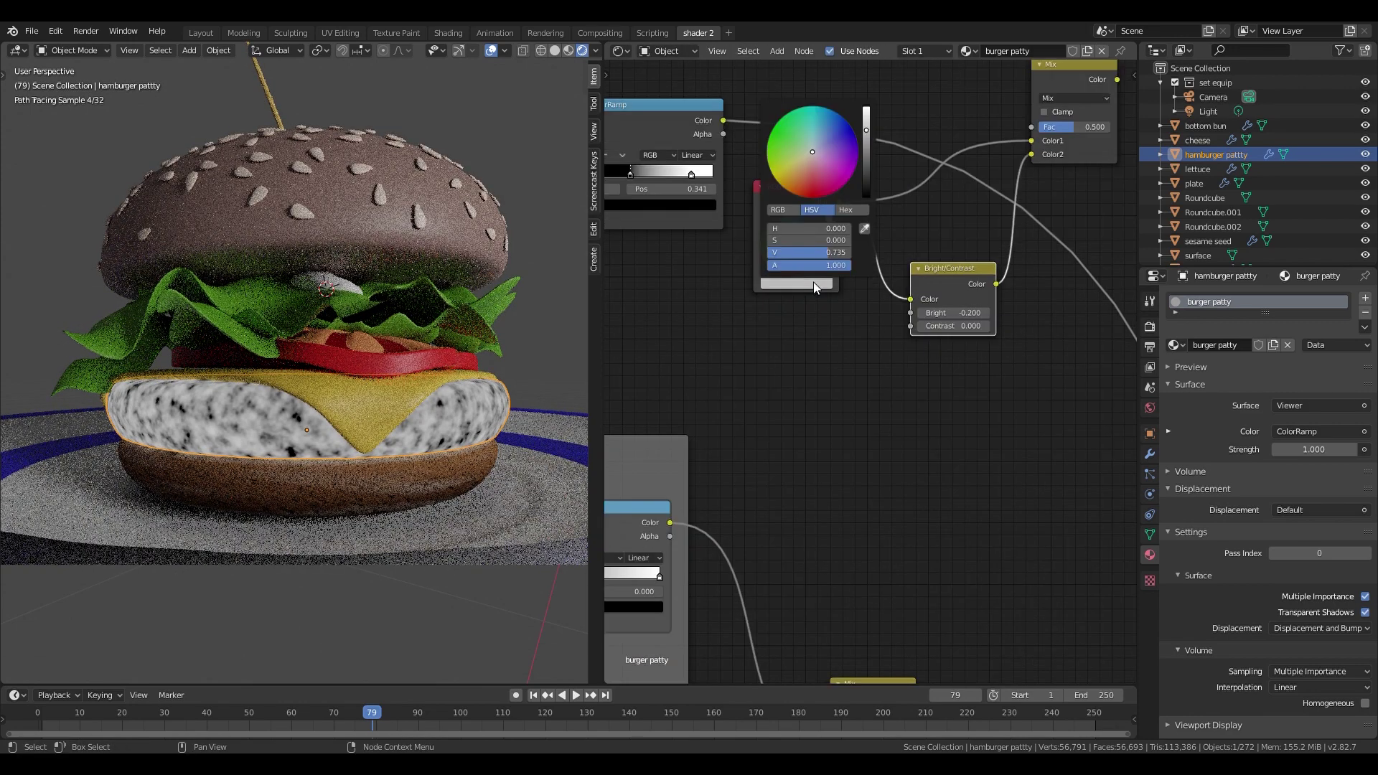
- Set the RGB node to a dark reddish brown and preview the new Mix node on the patty
{"action": "left_click_drag", "start_coordinate": [813, 184], "coordinate": [802, 187]}
{"action": "left_click_drag", "start_coordinate": [866, 132], "coordinate": [866, 188]}
{"action": "scroll", "coordinate": [832, 347], "scroll_direction": "down", "scroll_amount": 6}
{"action": "left_click", "coordinate": [988, 181], "text": "ctrl+shift"}
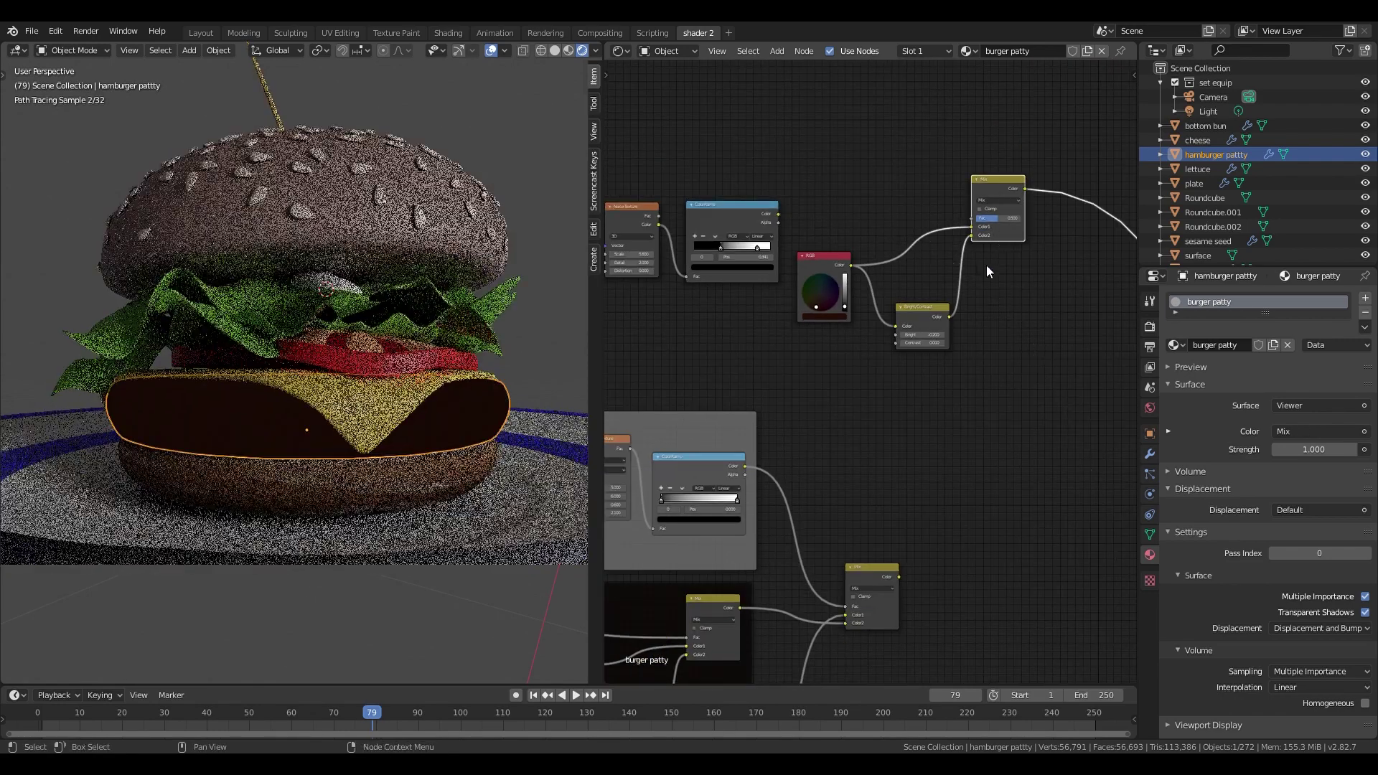
- Connect the noise ColorRamp to the new Mix factor, lighten the RGB brown, and set the Bright value to -0.6
{"action": "scroll", "coordinate": [939, 320], "scroll_direction": "up", "scroll_amount": 3}
{"action": "left_click_drag", "start_coordinate": [933, 324], "coordinate": [917, 325]}
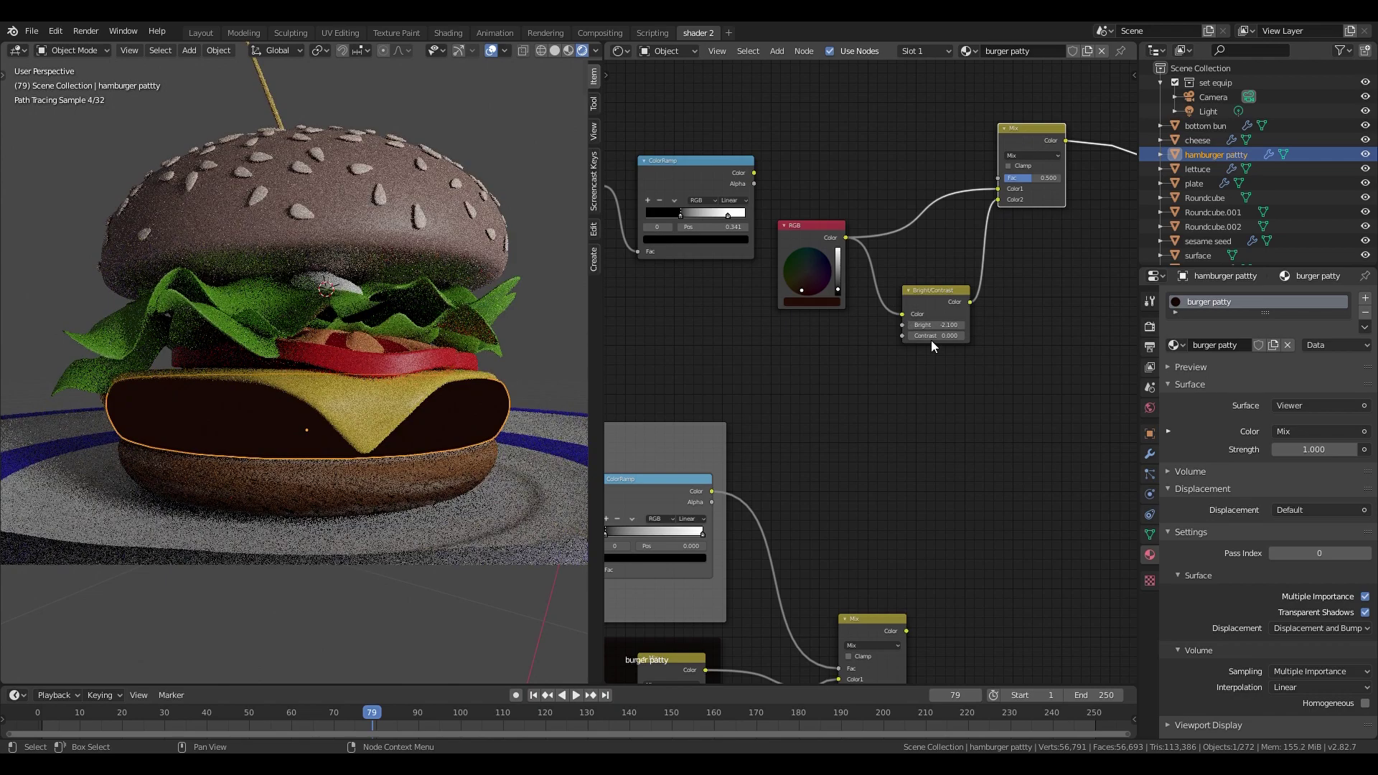
{"action": "scroll", "coordinate": [797, 311], "scroll_direction": "up", "scroll_amount": 1}
{"action": "scroll", "coordinate": [803, 179], "scroll_direction": "down", "scroll_amount": 2}
{"action": "left_click_drag", "start_coordinate": [779, 209], "coordinate": [970, 216]}
{"action": "scroll", "coordinate": [1008, 265], "scroll_direction": "up", "scroll_amount": 2}
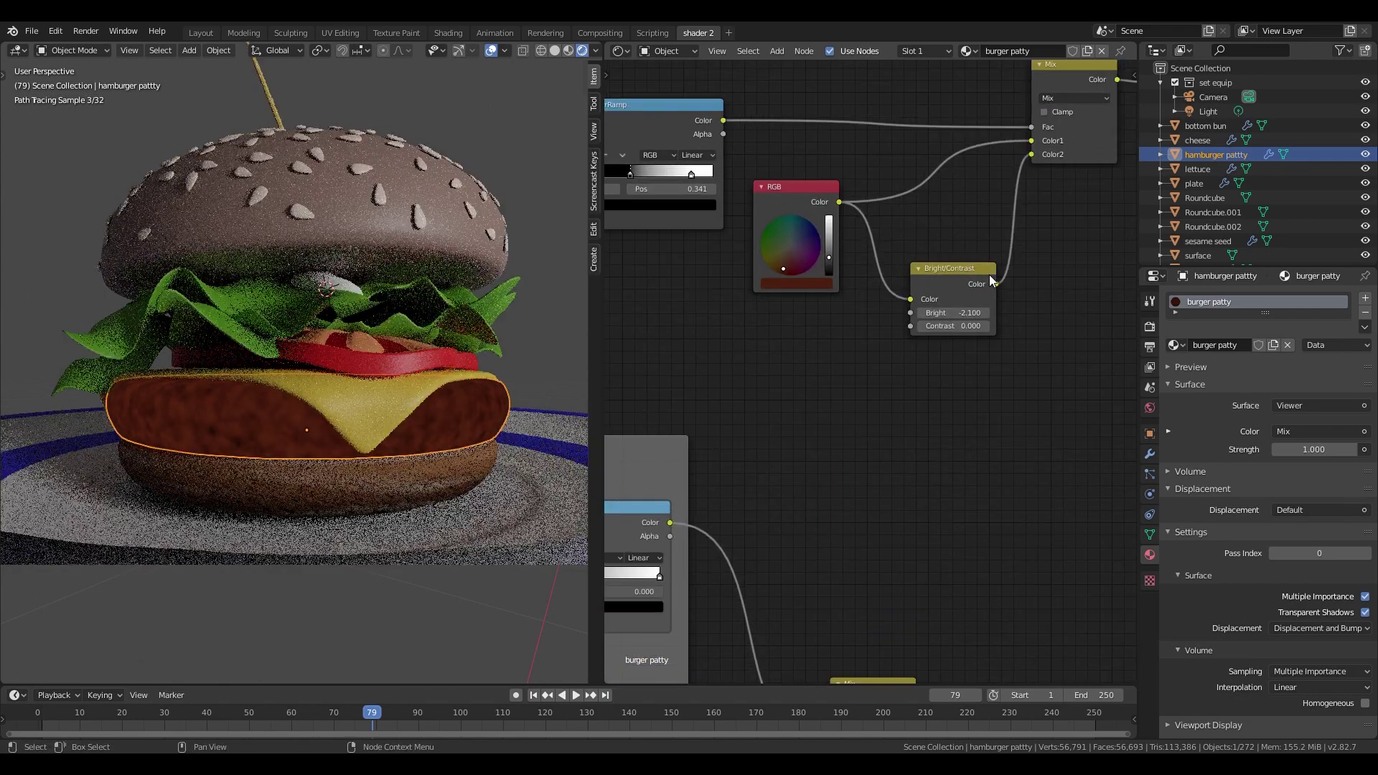
{"action": "scroll", "coordinate": [989, 278], "scroll_direction": "up", "scroll_amount": 1}
{"action": "left_click_drag", "start_coordinate": [951, 308], "coordinate": [962, 309]}
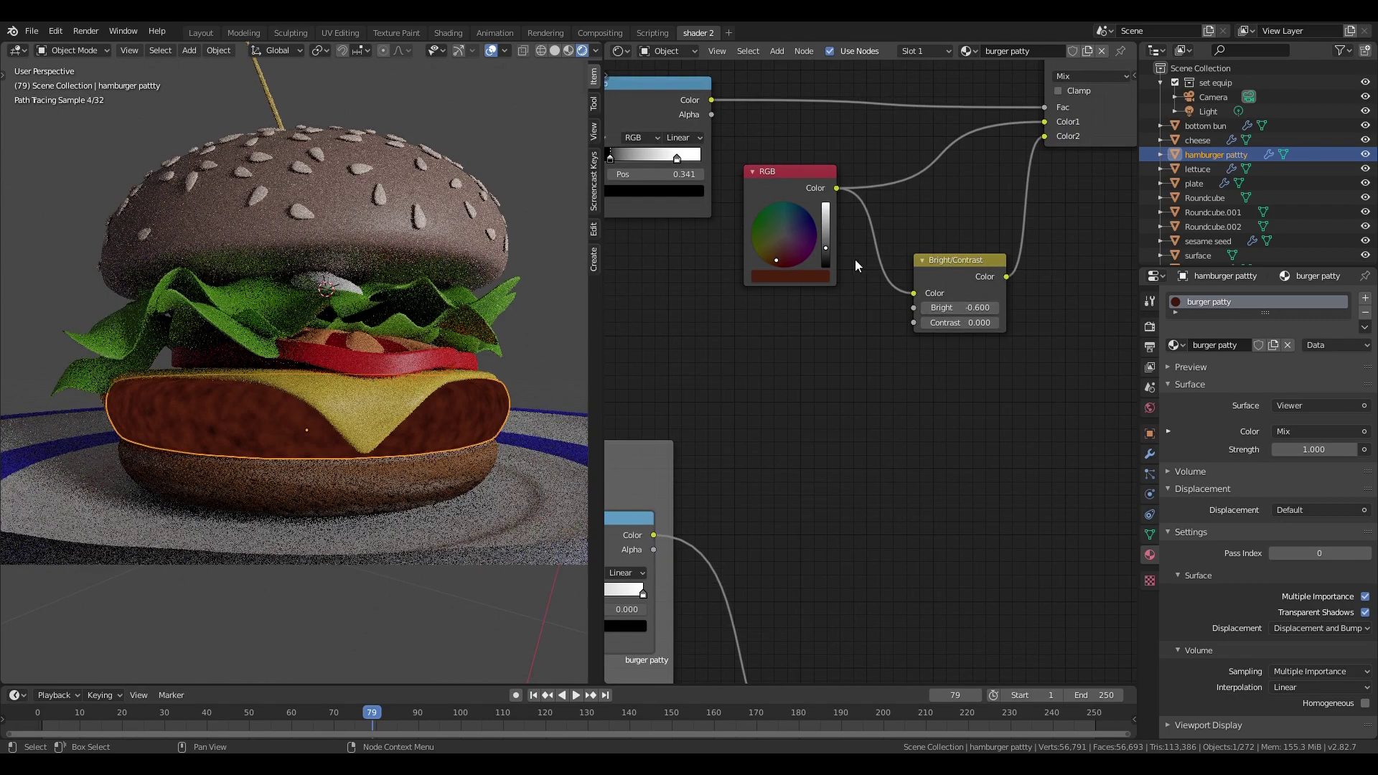
- Group the new noise color nodes in a frame and give it the black color sampled from the existing meat color frames
{"action": "scroll", "coordinate": [928, 313], "scroll_direction": "down", "scroll_amount": 14}
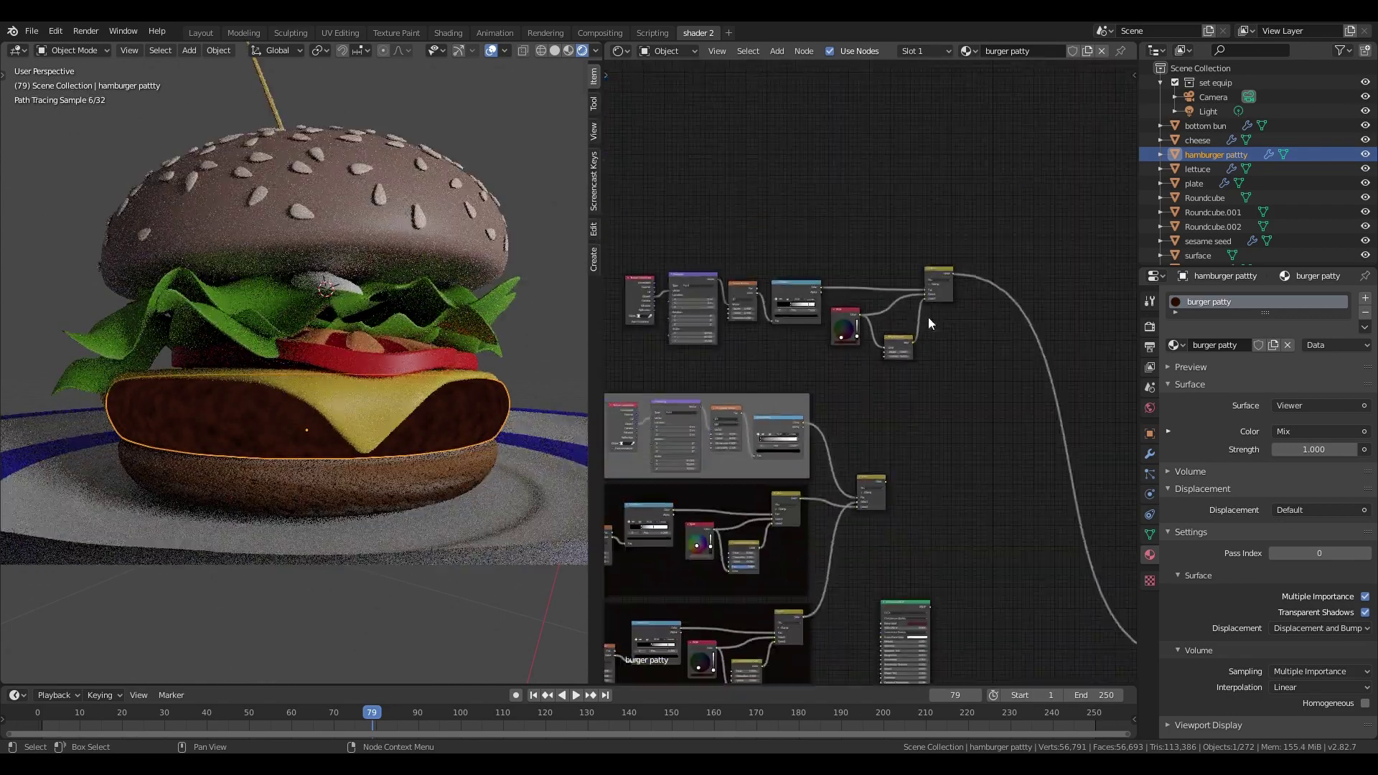
{"action": "left_click_drag", "start_coordinate": [964, 251], "coordinate": [615, 364]}
{"action": "key", "text": "shift+p"}
{"action": "left_click_drag", "start_coordinate": [860, 281], "coordinate": [734, 299]}
{"action": "key", "text": "n"}
{"action": "key", "text": "e"}
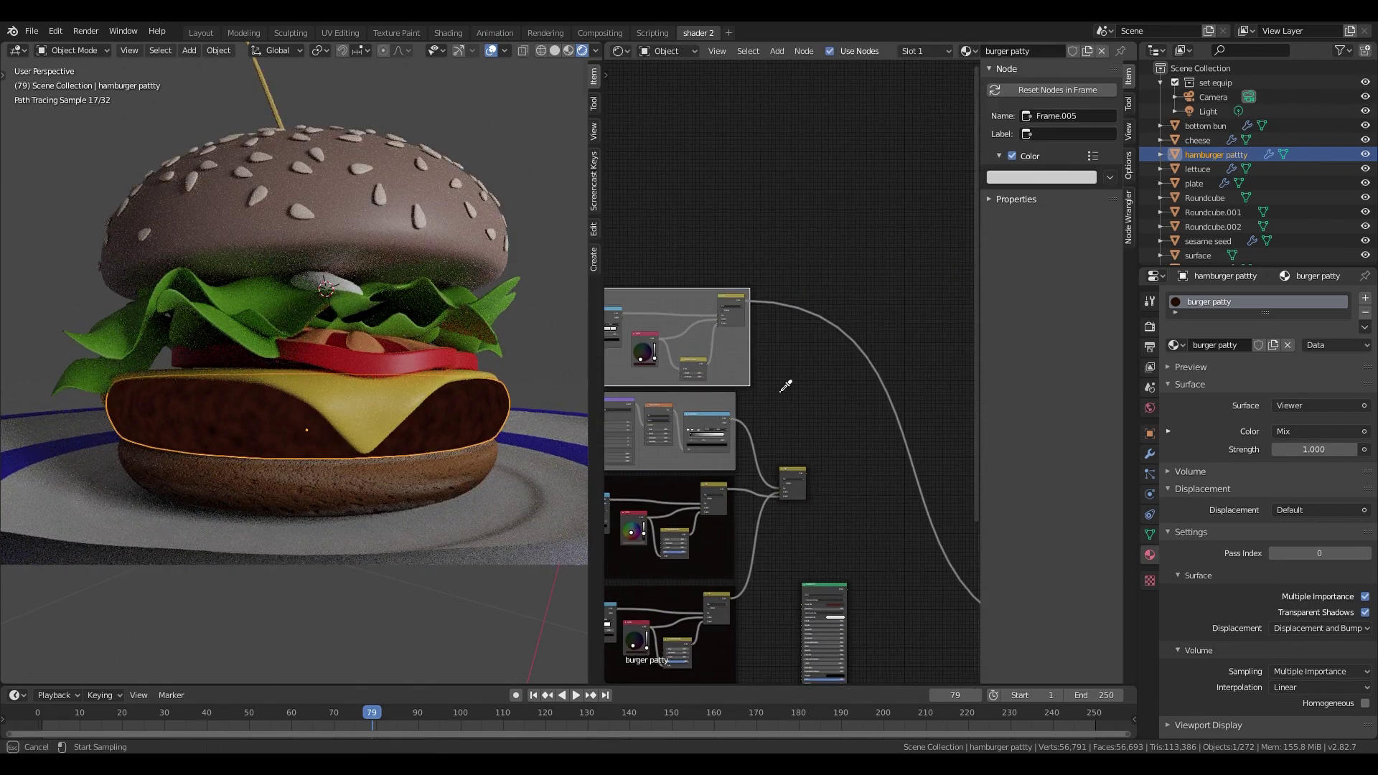
{"action": "left_click", "coordinate": [693, 492]}
{"action": "key", "text": "n"}
- Blend the new color frame with the previous meat color mix through another MixRGB node and arrange it beside the frames
{"action": "scroll", "coordinate": [856, 432], "scroll_direction": "up", "scroll_amount": 6}
{"action": "right_click_drag", "start_coordinate": [782, 237], "coordinate": [881, 513], "text": "ctrl+shift"}
{"action": "middle_click_drag", "start_coordinate": [1037, 165], "coordinate": [1040, 350]}
{"action": "left_click_drag", "start_coordinate": [1042, 347], "coordinate": [947, 444]}
{"action": "scroll", "coordinate": [919, 371], "scroll_direction": "down", "scroll_amount": 3}
{"action": "middle_click_drag", "start_coordinate": [887, 388], "coordinate": [875, 376]}
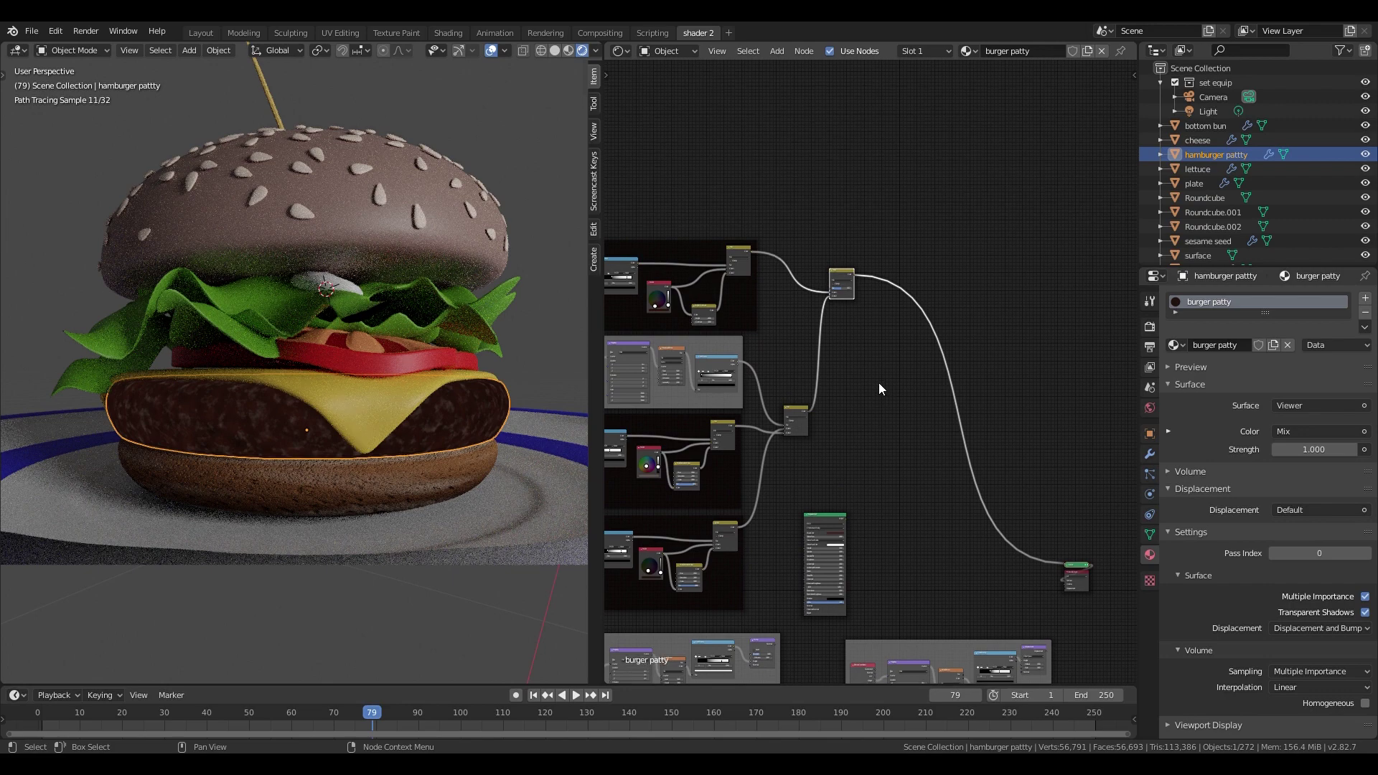
- Move the Principled BSDF and the bump and displacement frames away from the color nodes to clear space
{"action": "left_click_drag", "start_coordinate": [824, 515], "coordinate": [1009, 356]}
{"action": "scroll", "coordinate": [825, 488], "scroll_direction": "down", "scroll_amount": 2}
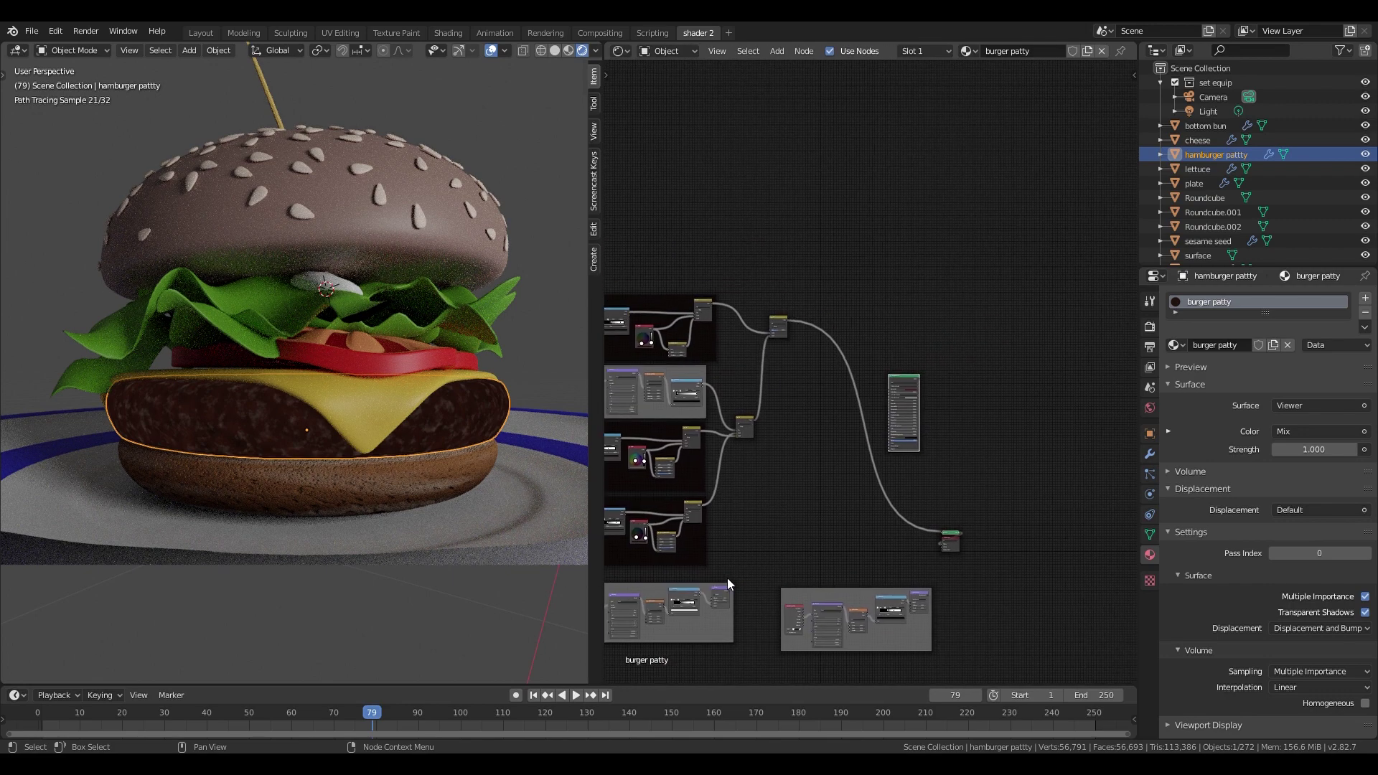
{"action": "scroll", "coordinate": [687, 596], "scroll_direction": "down", "scroll_amount": 3}
{"action": "left_click_drag", "start_coordinate": [719, 582], "coordinate": [834, 508]}
{"action": "left_click_drag", "start_coordinate": [937, 512], "coordinate": [1089, 392]}
- Connect the final Mix color to the Principled BSDF's Base Color and tidy the bump frame and shader positions
{"action": "scroll", "coordinate": [927, 429], "scroll_direction": "up", "scroll_amount": 8}
{"action": "left_click_drag", "start_coordinate": [690, 259], "coordinate": [812, 364]}
{"action": "left_click_drag", "start_coordinate": [690, 259], "coordinate": [912, 411]}
{"action": "left_click_drag", "start_coordinate": [846, 637], "coordinate": [846, 546]}
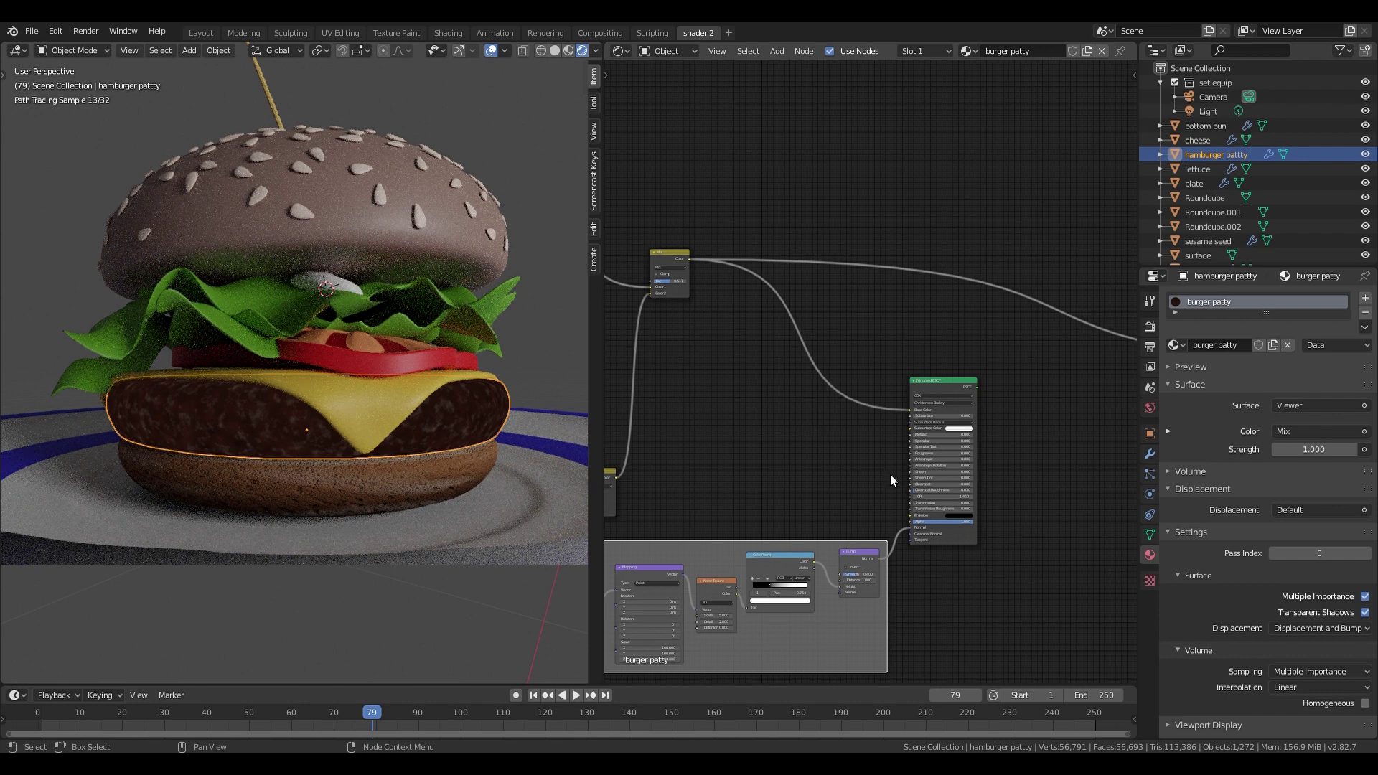
{"action": "scroll", "coordinate": [890, 473], "scroll_direction": "down", "scroll_amount": 5}
{"action": "left_click_drag", "start_coordinate": [923, 383], "coordinate": [1018, 360]}
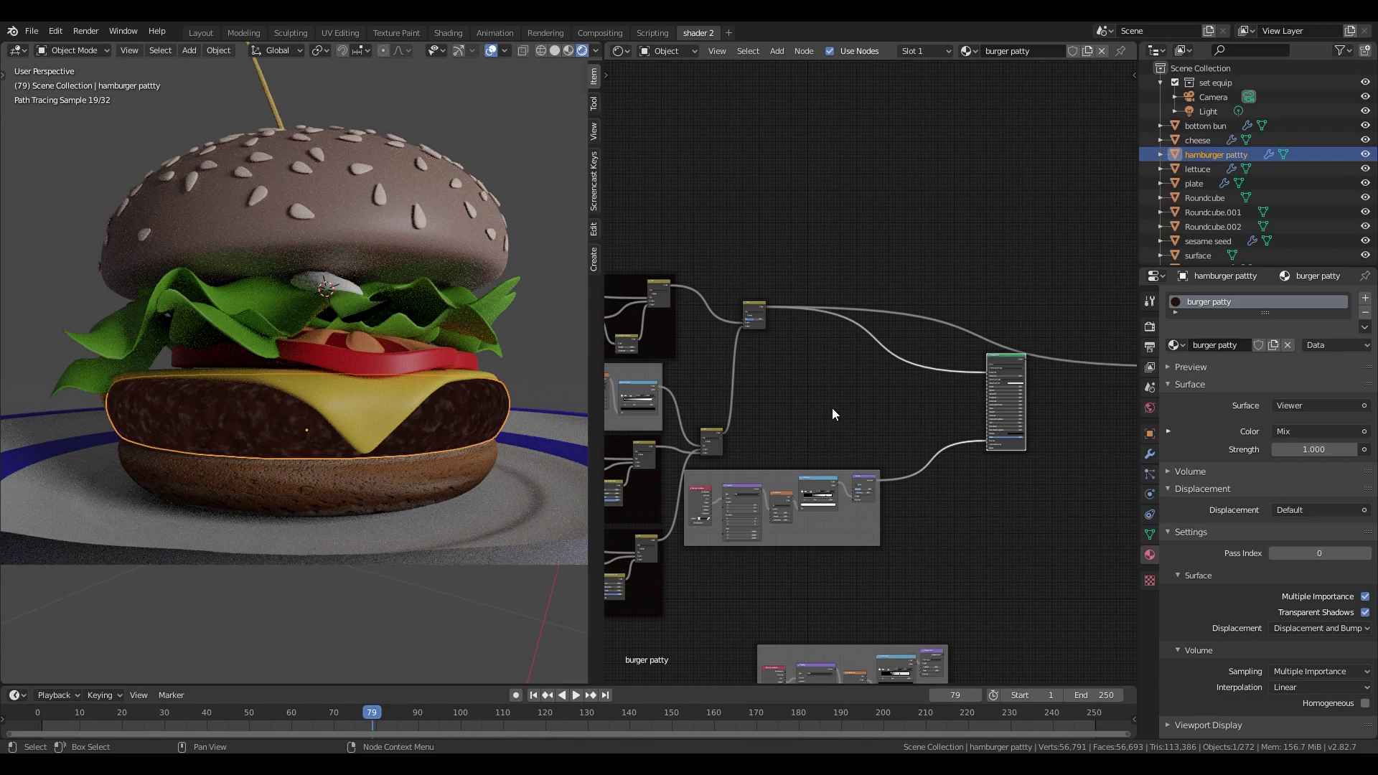
- Add a Noise Texture with Texture Coordinate and Mapping nodes above the bump frame, drive a new ColorRamp with its Color, and preview it
{"action": "key", "text": "shift+a"}
{"action": "mouse_move", "coordinate": [854, 385]}
{"action": "left_click", "coordinate": [886, 425]}
{"action": "left_click", "coordinate": [844, 393]}
{"action": "key", "text": "ctrl+t"}
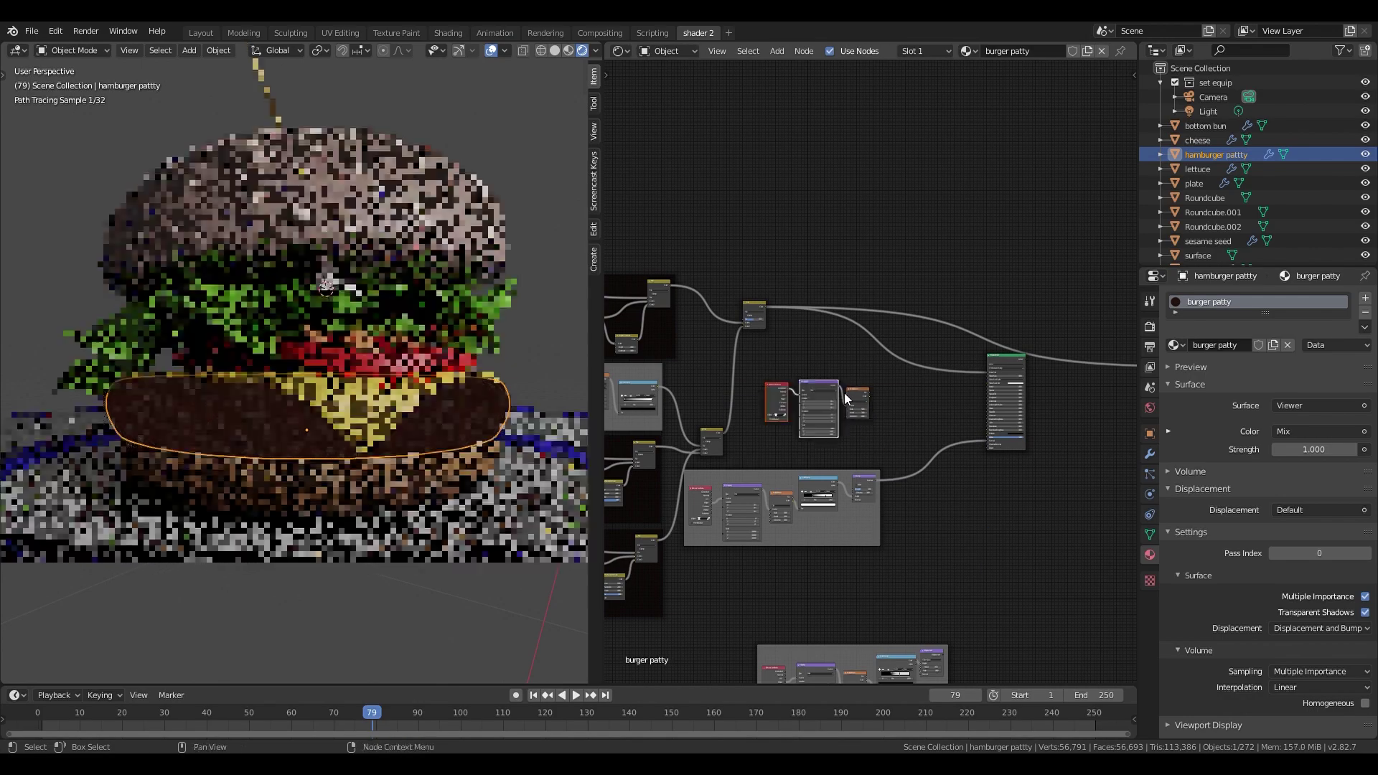
{"action": "key", "text": "shift+a"}
{"action": "mouse_move", "coordinate": [832, 445]}
{"action": "left_click", "coordinate": [907, 475]}
{"action": "left_click", "coordinate": [883, 399]}
{"action": "scroll", "coordinate": [884, 439], "scroll_direction": "up", "scroll_amount": 10}
{"action": "left_click_drag", "start_coordinate": [866, 440], "coordinate": [907, 517]}
{"action": "left_click", "coordinate": [934, 470], "text": "ctrl+shift"}
- Use Object coordinates scaled to 50 on all axes and tighten the new ColorRamp's stops, with the white stop at 0.773
{"action": "left_click_drag", "start_coordinate": [643, 447], "coordinate": [674, 434]}
{"action": "left_click_drag", "start_coordinate": [760, 527], "coordinate": [761, 545]}
{"action": "type", "text": "50"}
{"action": "key", "text": "Return"}
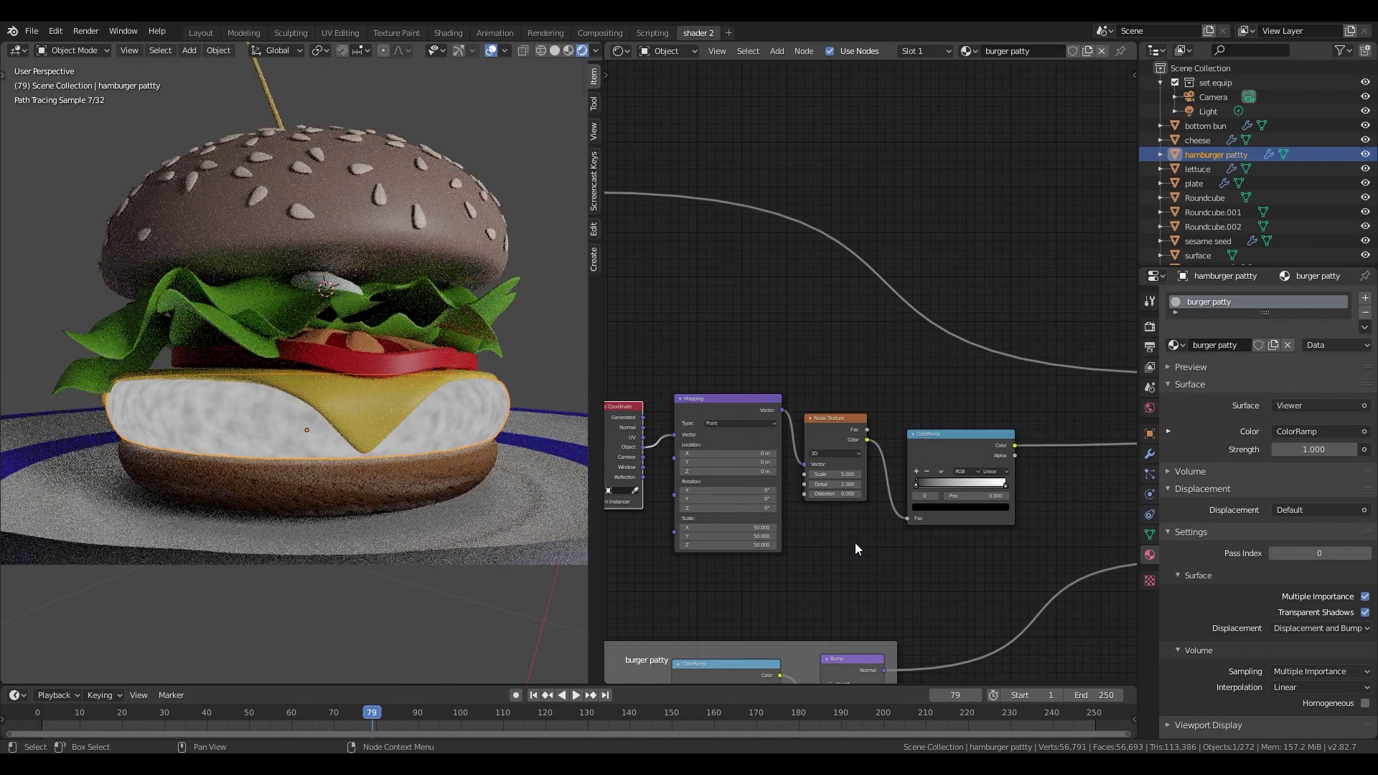
{"action": "left_click_drag", "start_coordinate": [915, 485], "coordinate": [984, 487]}
- Group the new noise and ColorRamp nodes in a frame and connect the ramp's Color to the Principled BSDF's Roughness
{"action": "scroll", "coordinate": [968, 482], "scroll_direction": "down", "scroll_amount": 6}
{"action": "middle_click_drag", "start_coordinate": [965, 467], "coordinate": [862, 499]}
{"action": "mouse_move", "coordinate": [625, 403]}
{"action": "left_mouse_down"}
{"action": "mouse_move", "coordinate": [825, 482]}
{"action": "mouse_move", "coordinate": [952, 492]}
{"action": "left_mouse_up"}
{"action": "key", "text": "ctrl+j"}
{"action": "scroll", "coordinate": [825, 483], "scroll_direction": "up", "scroll_amount": 5}
{"action": "left_click_drag", "start_coordinate": [1009, 399], "coordinate": [1010, 373]}
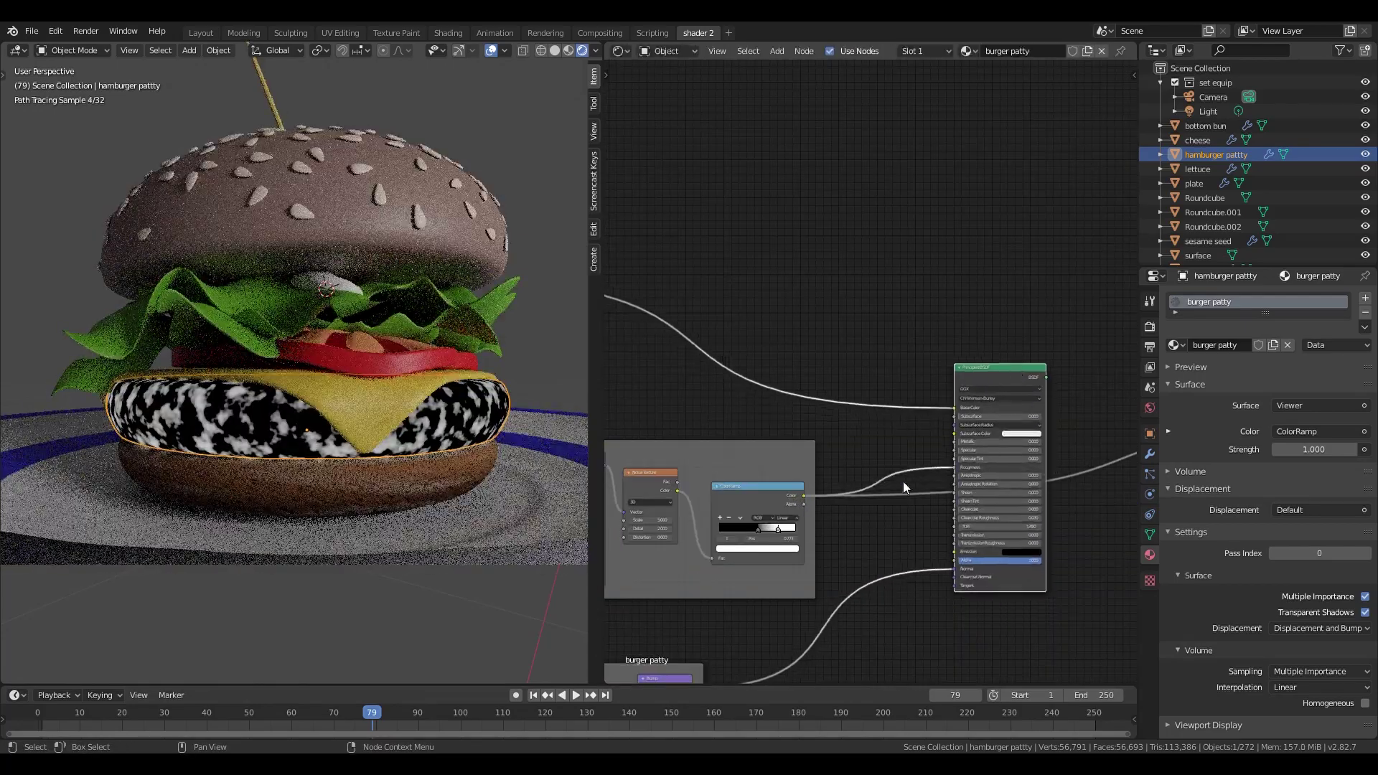
- Preview the Principled BSDF on the patty and set its Specular to 0.109
{"action": "left_click", "coordinate": [974, 373], "text": "ctrl+shift"}
{"action": "scroll", "coordinate": [974, 544], "scroll_direction": "up", "scroll_amount": 3}
{"action": "left_click_drag", "start_coordinate": [1004, 470], "coordinate": [1016, 470]}
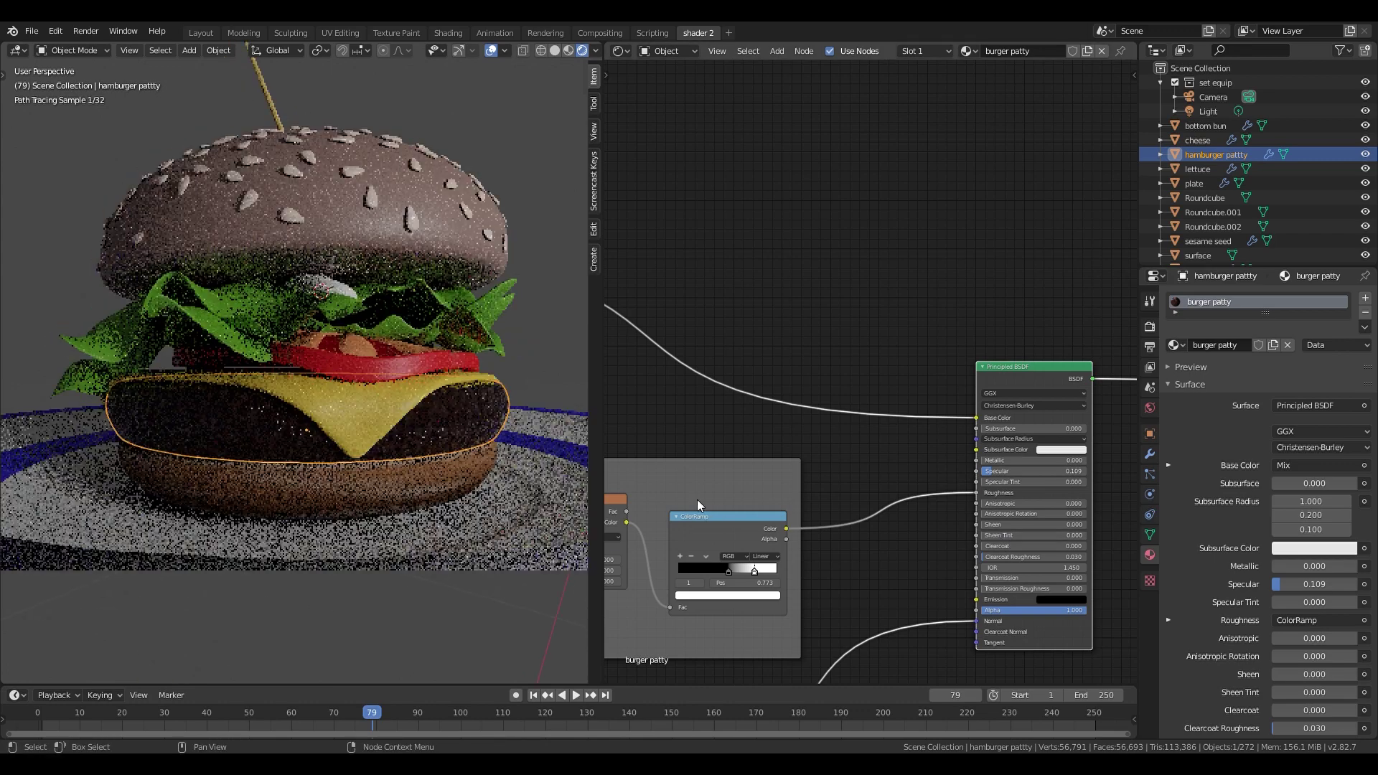
- Move the roughness ColorRamp's white stop closer to its black stop
{"action": "scroll", "coordinate": [987, 561], "scroll_direction": "down", "scroll_amount": 2}
{"action": "scroll", "coordinate": [840, 518], "scroll_direction": "up", "scroll_amount": 2}
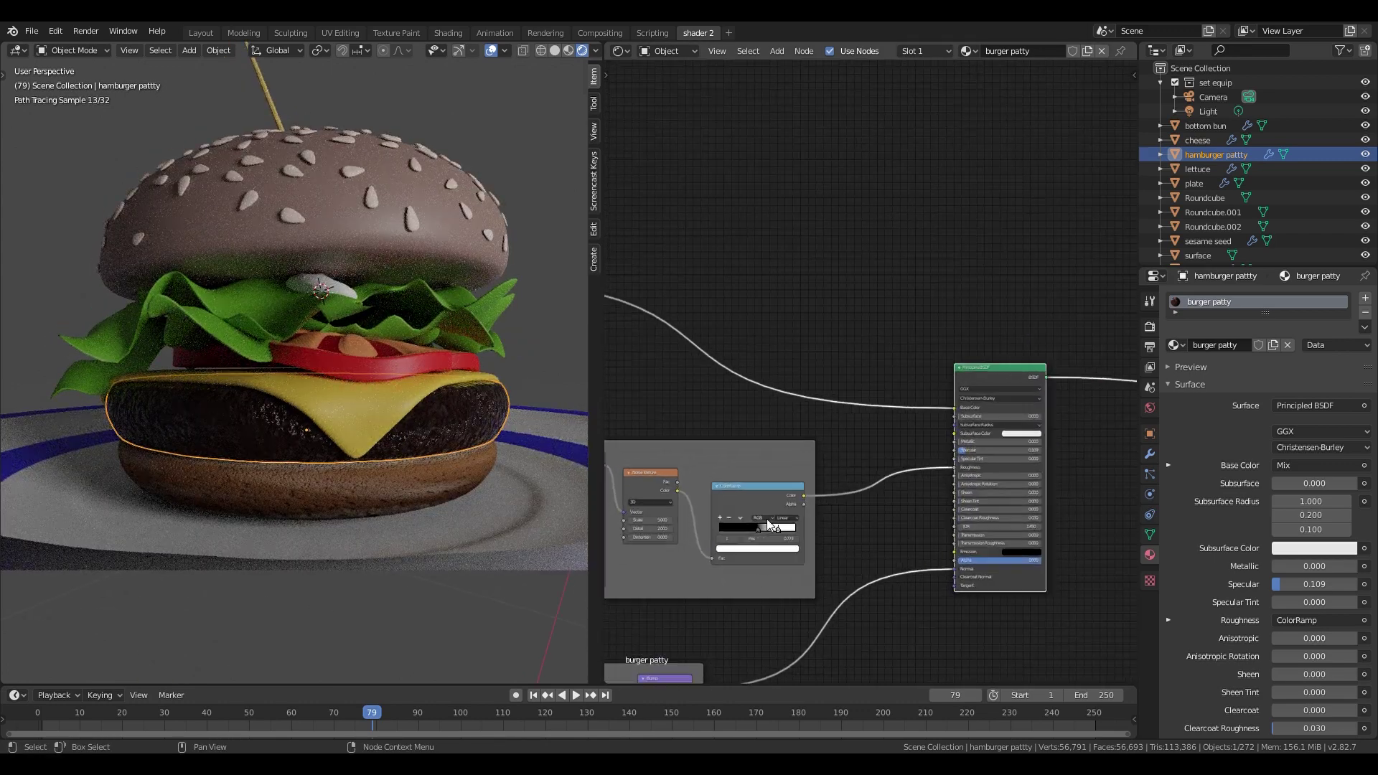
{"action": "mouse_move", "coordinate": [748, 523]}
{"action": "left_mouse_down"}
{"action": "mouse_move", "coordinate": [779, 522]}
{"action": "mouse_move", "coordinate": [756, 525]}
{"action": "left_mouse_up"}
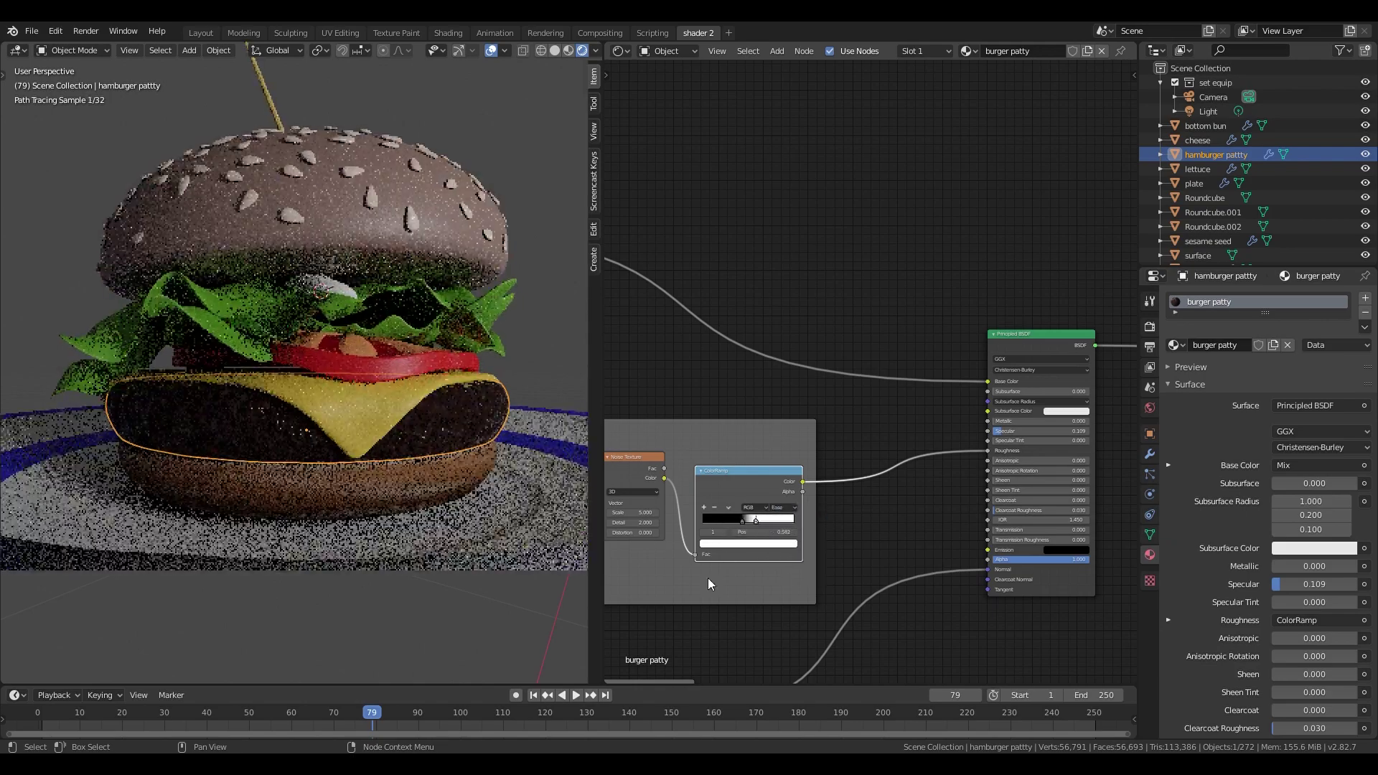
{"action": "left_click", "coordinate": [726, 495], "text": "ctrl+shift"}
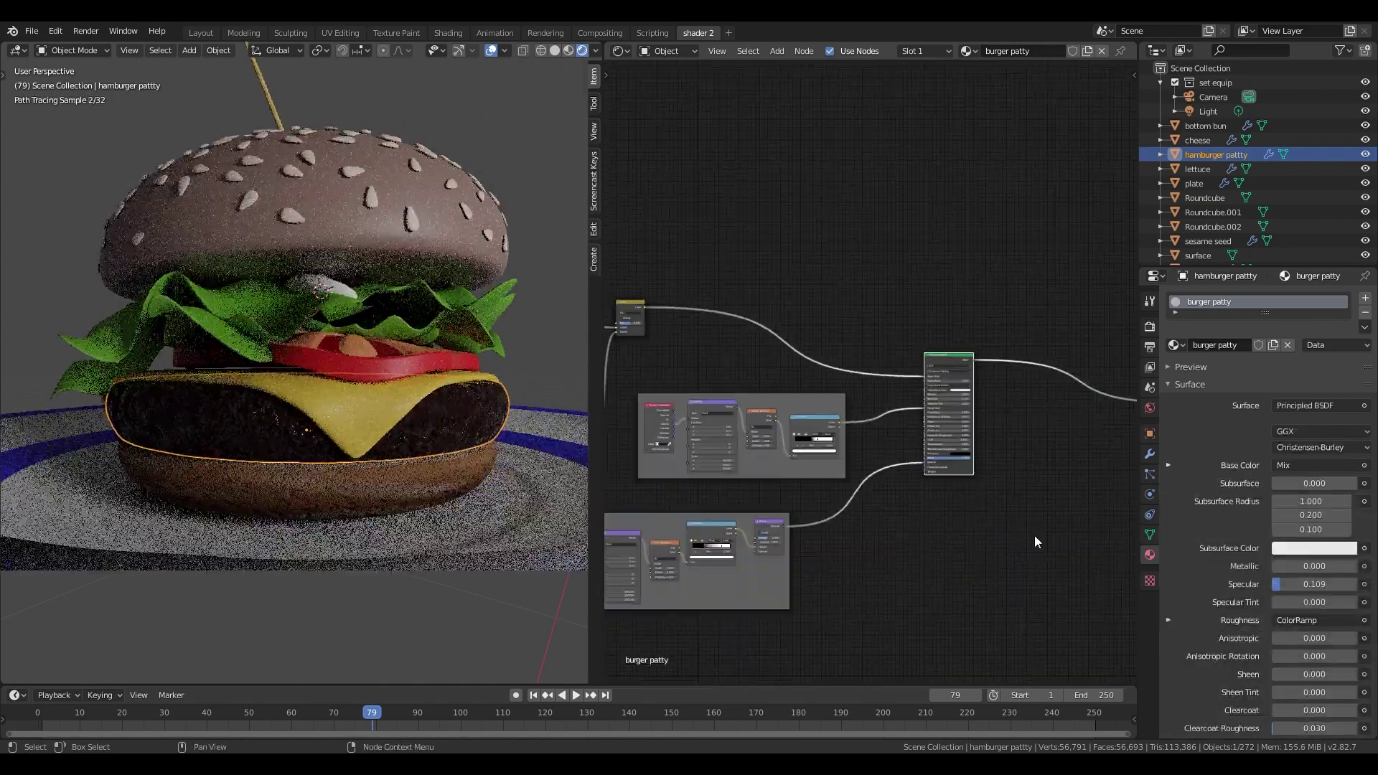
- Move the displacement frame near the Material Output and connect its Displacement node to the output's Displacement input
{"action": "scroll", "coordinate": [1035, 535], "scroll_direction": "down", "scroll_amount": 4}
{"action": "scroll", "coordinate": [870, 430], "scroll_direction": "up", "scroll_amount": 4}
{"action": "left_click_drag", "start_coordinate": [886, 511], "coordinate": [789, 515]}
{"action": "left_click_drag", "start_coordinate": [912, 517], "coordinate": [998, 409]}
{"action": "left_click", "coordinate": [755, 356]}
- Select the cheese slice and set its Principled BSDF to Specular 0.241, Roughness 0.255, Sheen 0.336 and Sheen Tint 0.082
{"action": "scroll", "coordinate": [223, 440], "scroll_direction": "down", "scroll_amount": 2}
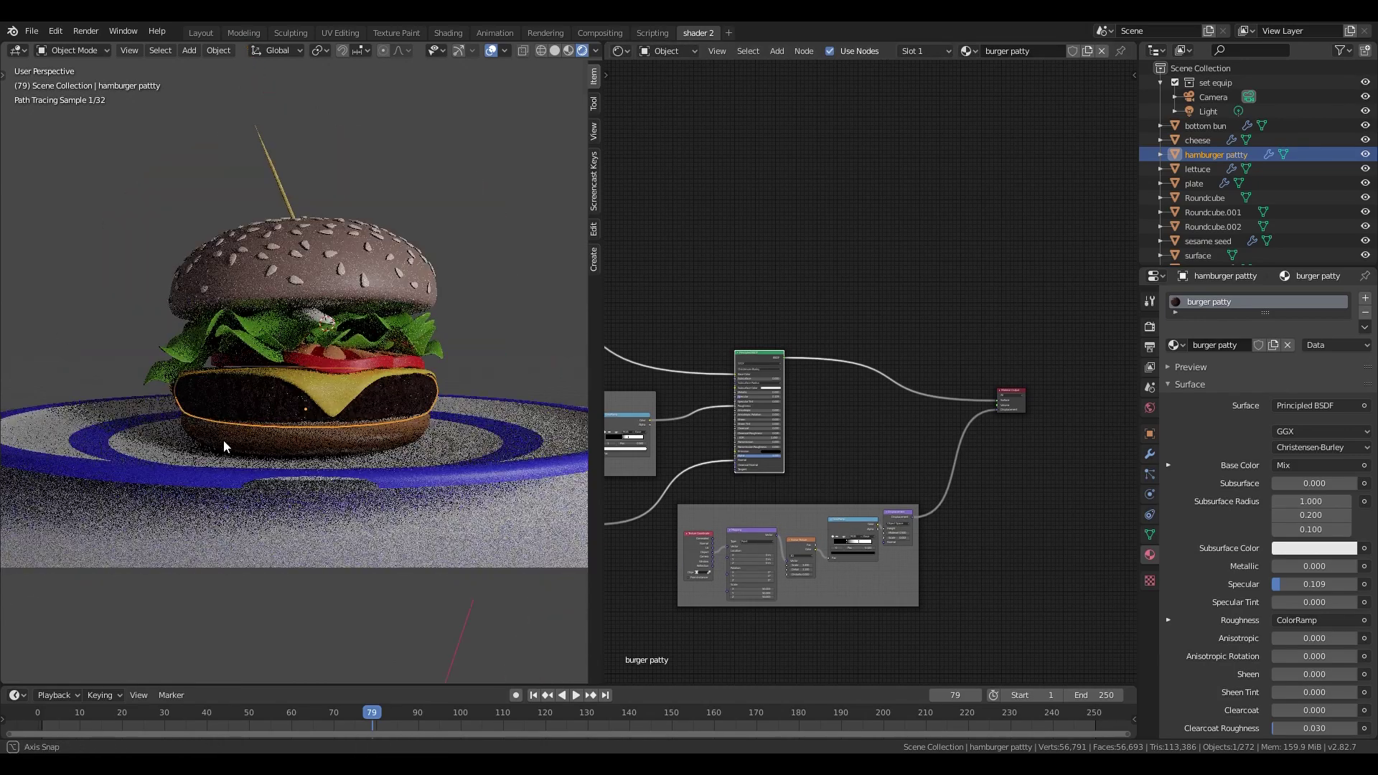
{"action": "middle_click_drag", "start_coordinate": [222, 441], "coordinate": [317, 492]}
{"action": "left_click", "coordinate": [312, 415]}
{"action": "key", "text": "Home"}
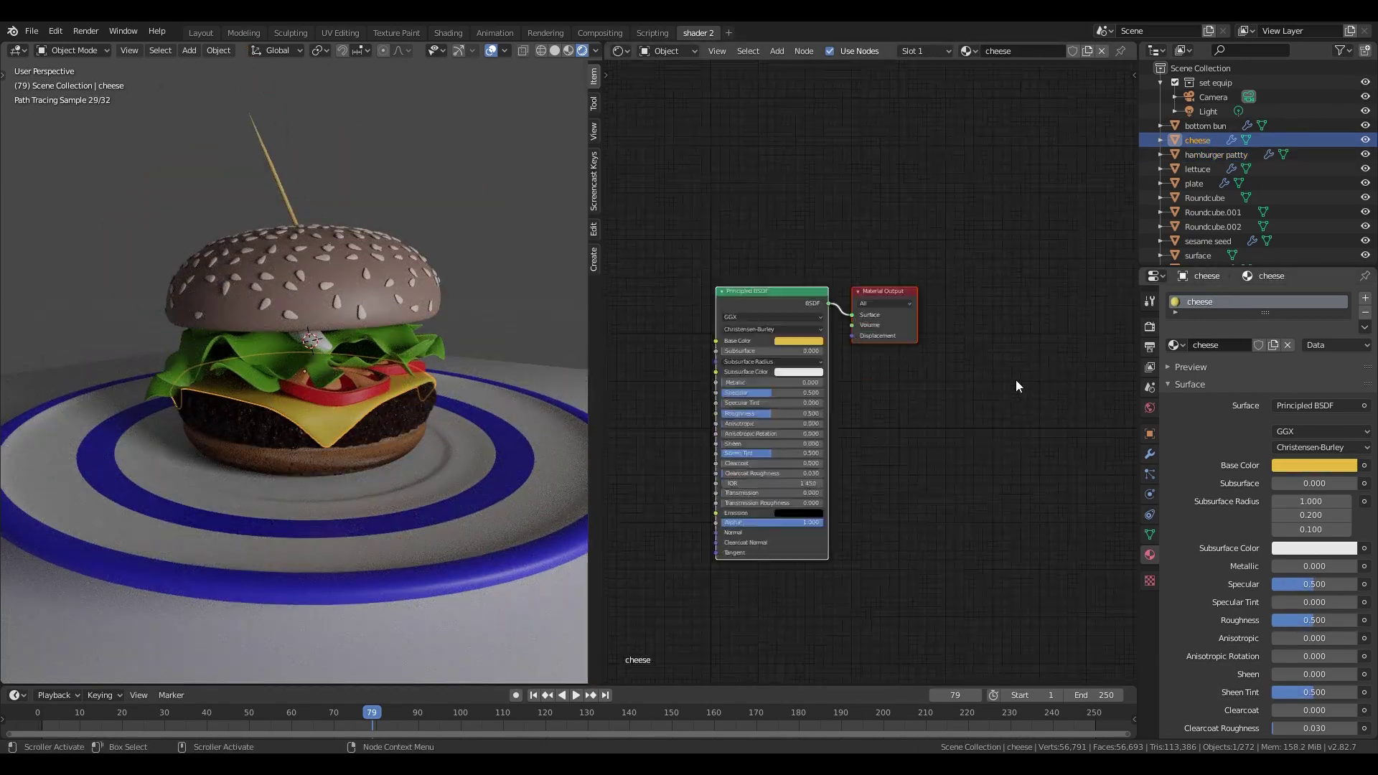
{"action": "scroll", "coordinate": [879, 372], "scroll_direction": "up", "scroll_amount": 2}
{"action": "middle_click_drag", "start_coordinate": [708, 387], "coordinate": [799, 397]}
{"action": "left_click_drag", "start_coordinate": [821, 372], "coordinate": [840, 340]}
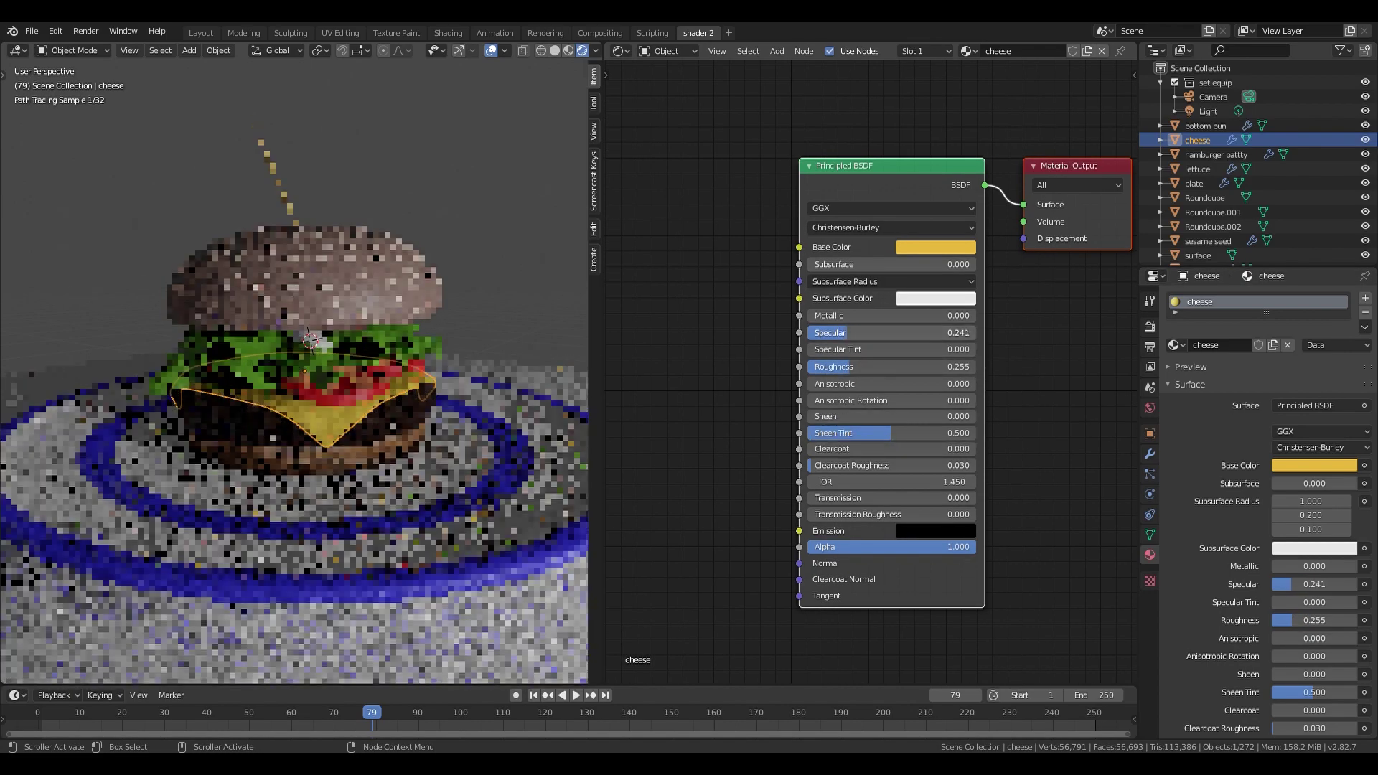
{"action": "left_click_drag", "start_coordinate": [848, 418], "coordinate": [811, 433]}
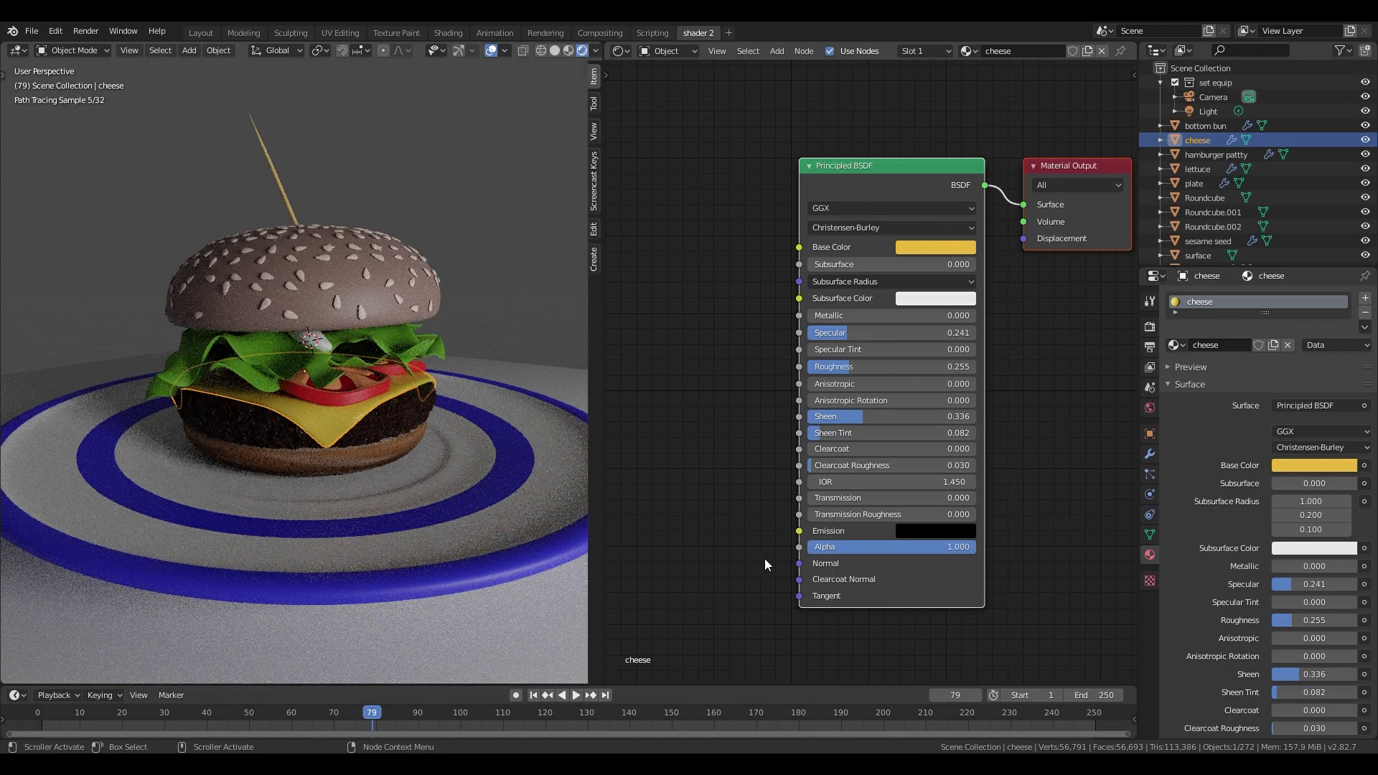
{"action": "mouse_move", "coordinate": [515, 540]}
{"action": "middle_mouse_down"}
{"action": "mouse_move", "coordinate": [435, 514]}
{"action": "mouse_move", "coordinate": [432, 552]}
{"action": "middle_mouse_up"}
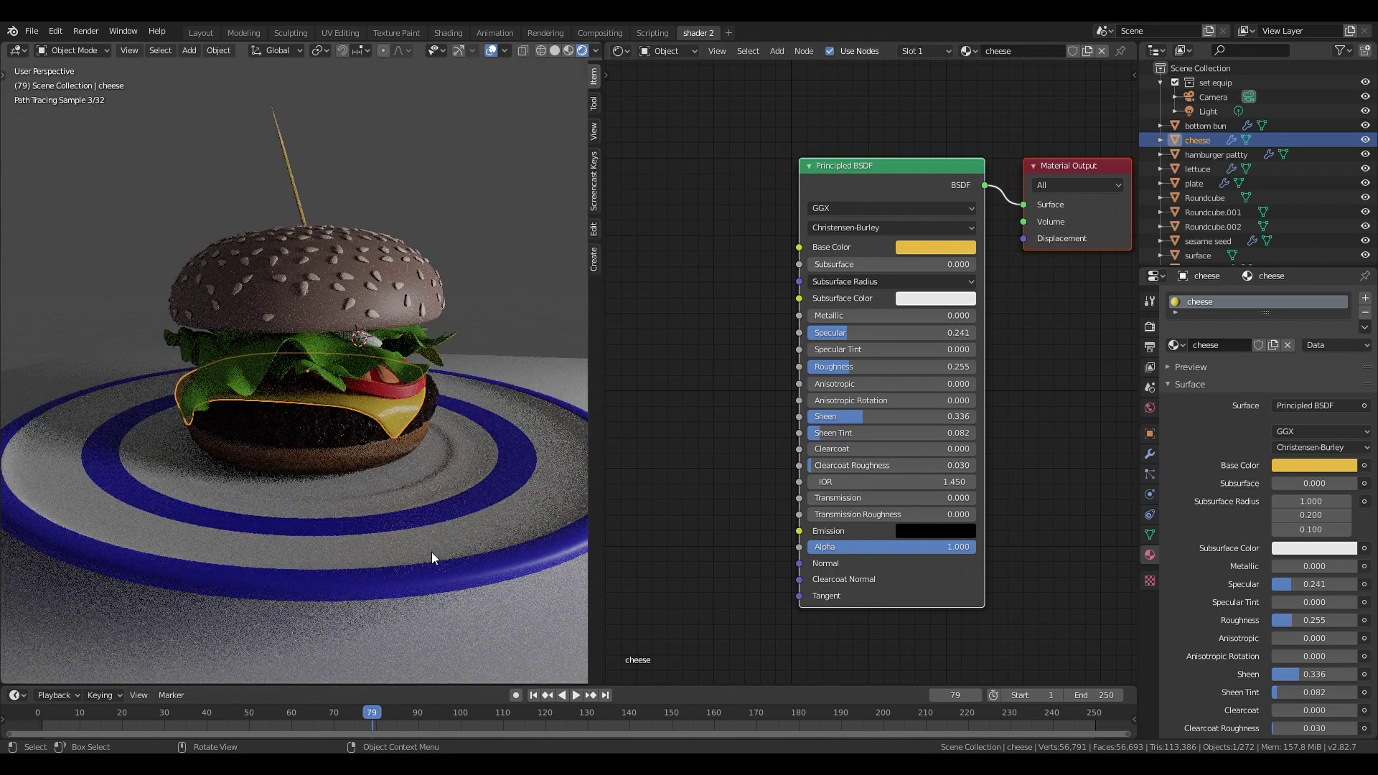
- Move one vertex of the cheese slice's mesh with proportional editing to adjust its drape, and return to object mode
{"action": "mouse_move", "coordinate": [512, 495]}
{"action": "middle_mouse_down"}
{"action": "mouse_move", "coordinate": [338, 498]}
{"action": "mouse_move", "coordinate": [376, 372]}
{"action": "mouse_move", "coordinate": [346, 398]}
{"action": "mouse_move", "coordinate": [407, 405]}
{"action": "mouse_move", "coordinate": [498, 205]}
{"action": "mouse_move", "coordinate": [383, 460]}
{"action": "mouse_move", "coordinate": [367, 422]}
{"action": "middle_mouse_up"}
{"action": "key", "text": "Tab"}
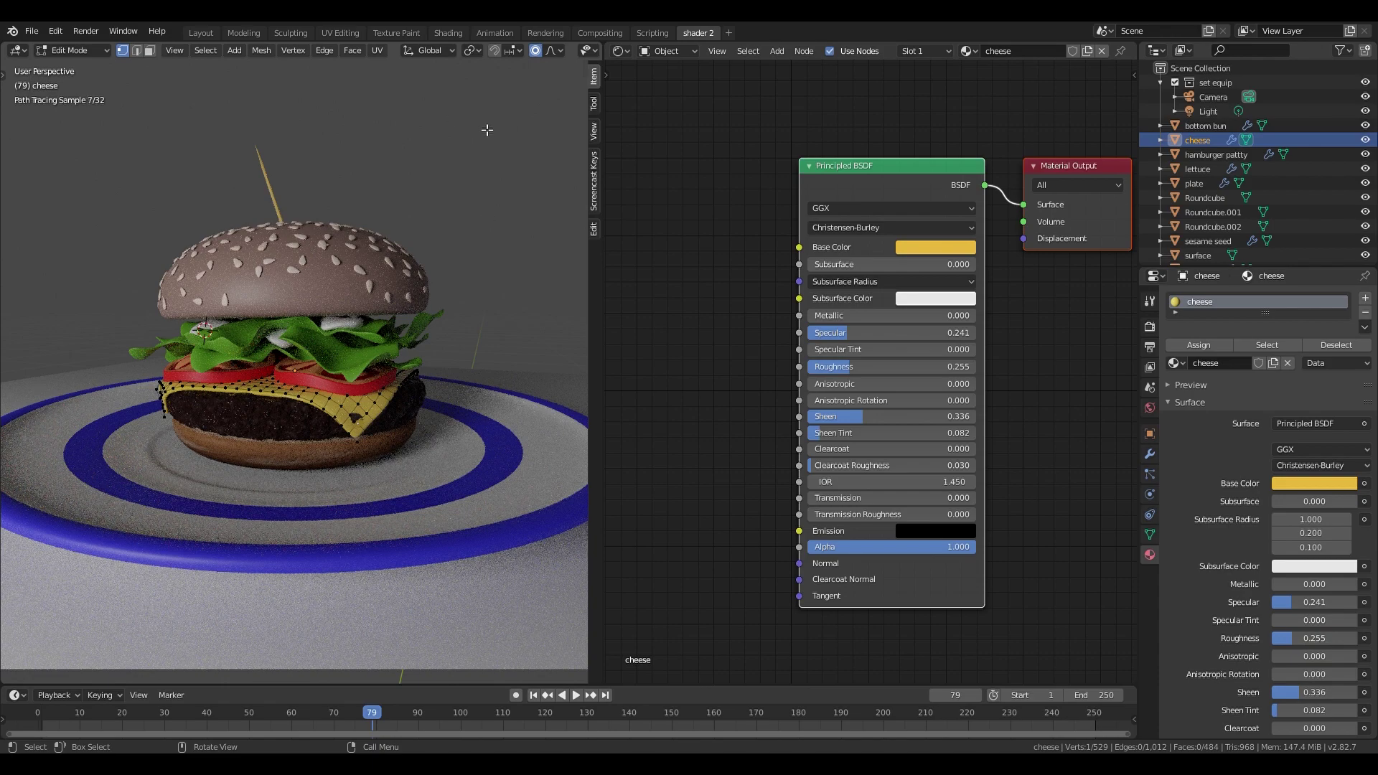
{"action": "key", "text": "g"}
{"action": "left_click", "coordinate": [413, 397]}
{"action": "key", "text": "Tab"}
{"action": "middle_click_drag", "start_coordinate": [343, 467], "coordinate": [404, 479]}
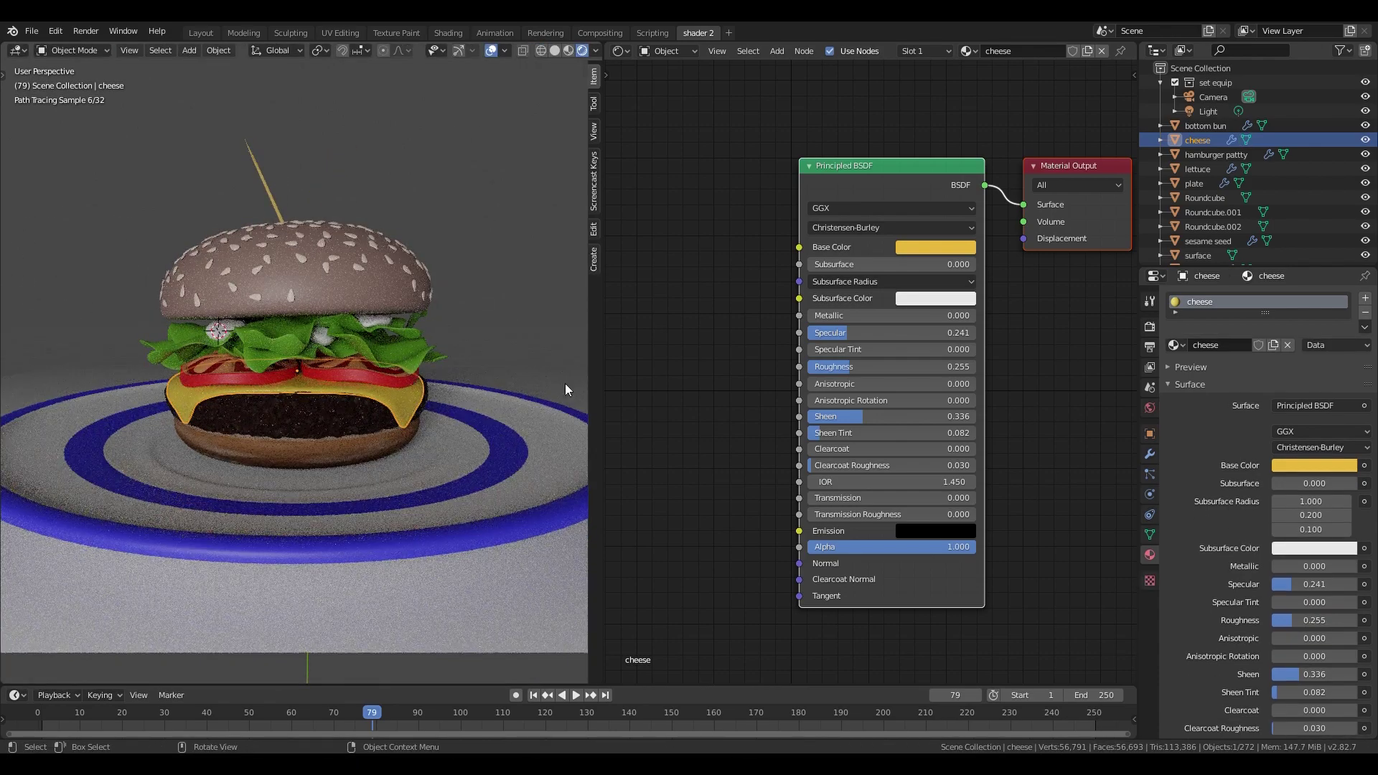
- Switch the viewport to solid shading and hide the top bun and toothpick
{"action": "middle_click_drag", "start_coordinate": [265, 360], "coordinate": [363, 385]}
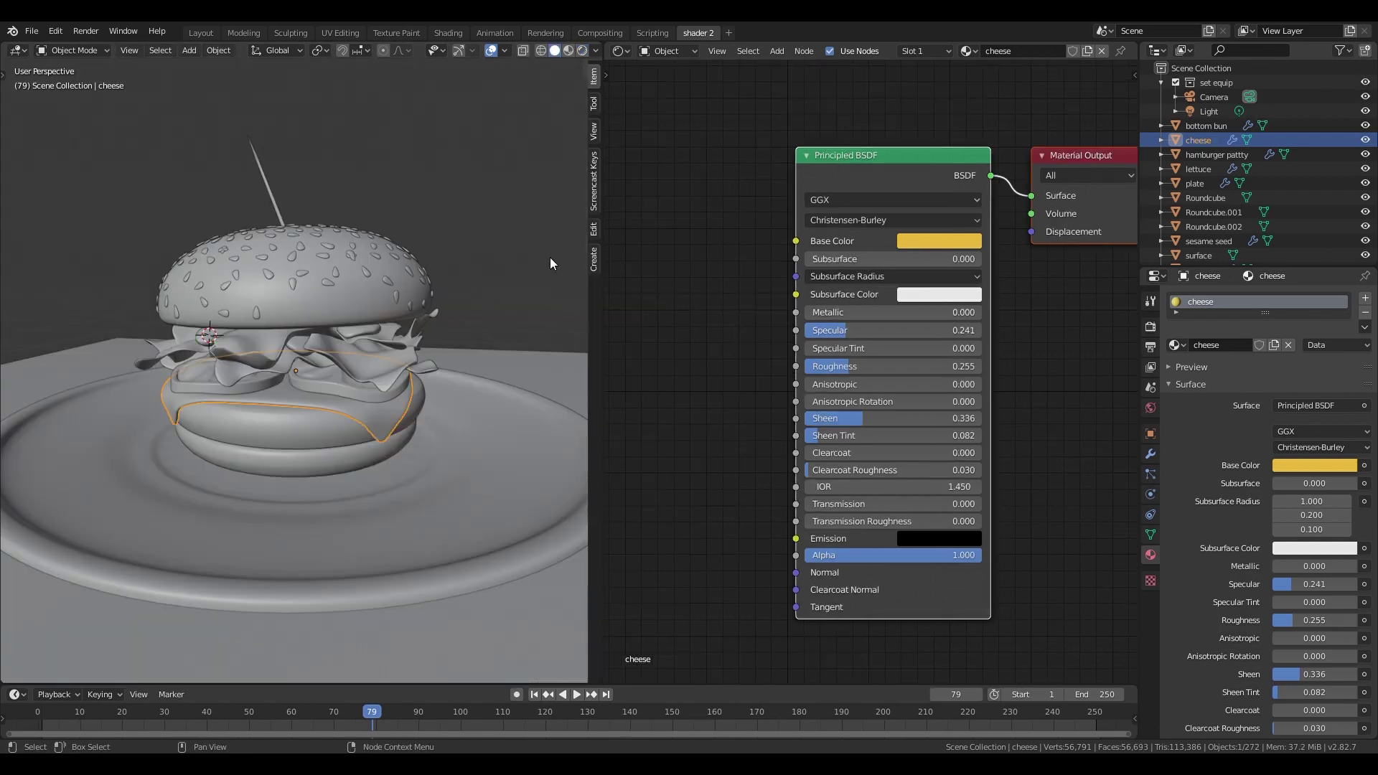
{"action": "mouse_move", "coordinate": [671, 363]}
{"action": "middle_mouse_down"}
{"action": "mouse_move", "coordinate": [674, 397]}
{"action": "mouse_move", "coordinate": [676, 362]}
{"action": "middle_mouse_up"}
{"action": "middle_click_drag", "start_coordinate": [357, 305], "coordinate": [315, 364]}
{"action": "left_click", "coordinate": [360, 346]}
{"action": "key", "text": "h"}
{"action": "left_click", "coordinate": [306, 259]}
{"action": "key", "text": "h"}
- Join the three mayonnaise pieces into one object and rename it mayo
{"action": "left_click", "coordinate": [357, 310]}
{"action": "left_click", "coordinate": [331, 341], "text": "shift"}
{"action": "left_click", "coordinate": [246, 347], "text": "shift"}
{"action": "key", "text": "ctrl+j"}
{"action": "double_click", "coordinate": [1218, 199]}
{"action": "type", "text": "mayo"}
{"action": "key", "text": "Return"}
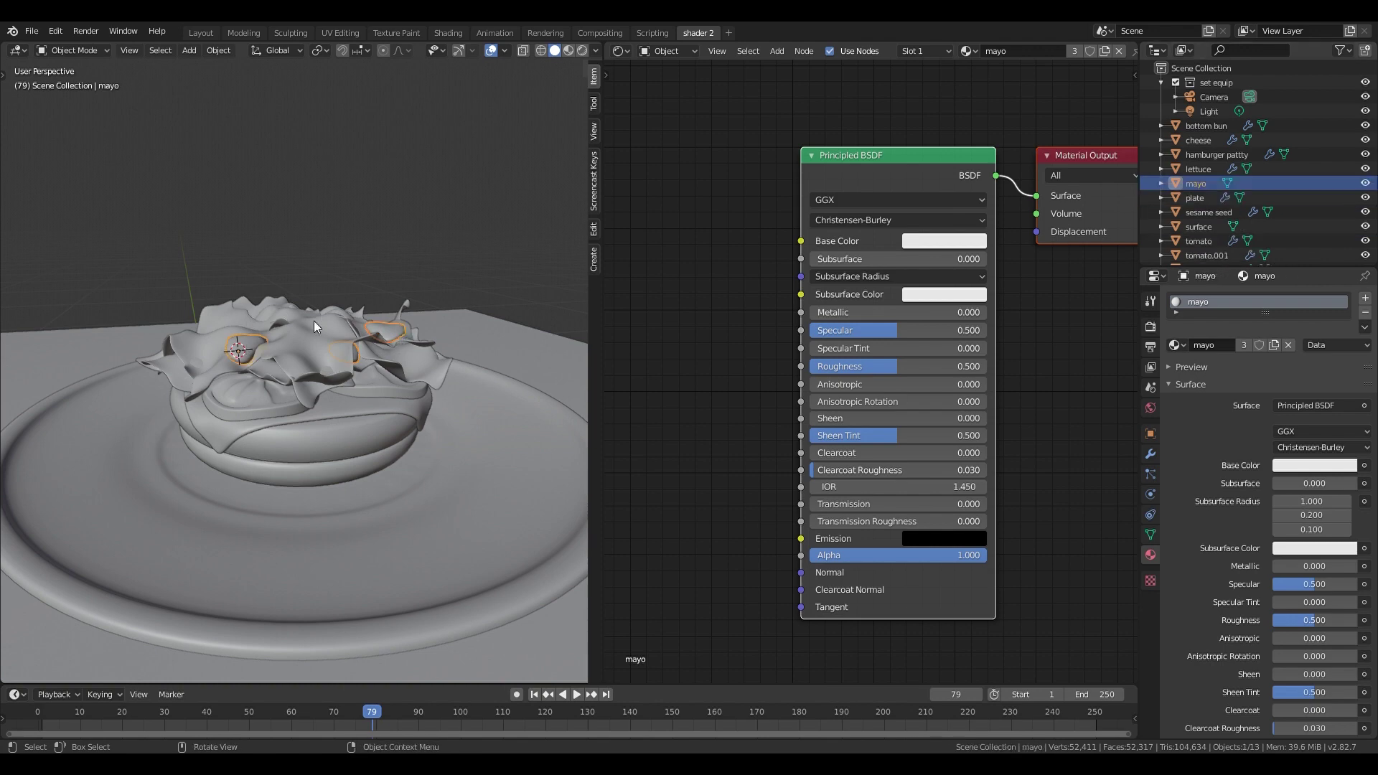
- Hide the mayo and the lettuce to expose the tomato slices
{"action": "key", "text": "h"}
{"action": "left_click", "coordinate": [315, 323]}
{"action": "key", "text": "h"}
{"action": "key", "text": "ctrl+z"}
{"action": "key", "text": "KP_0"}
{"action": "key", "text": "h"}
{"action": "middle_click_drag", "start_coordinate": [355, 419], "coordinate": [362, 459]}
{"action": "scroll", "coordinate": [387, 430], "scroll_direction": "up", "scroll_amount": 3}
- Apply the object transform to each of the two front tomato slices
{"action": "left_click", "coordinate": [441, 393]}
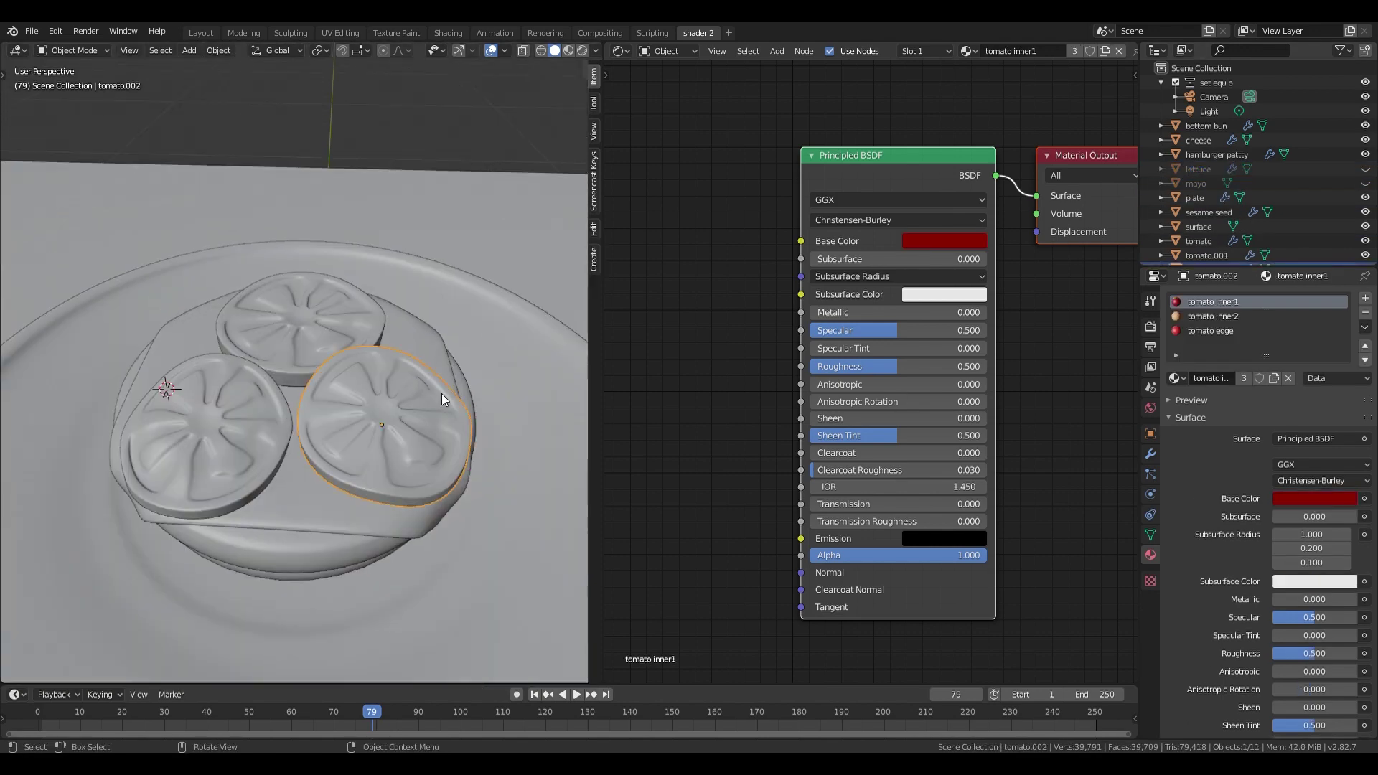
{"action": "left_click", "coordinate": [338, 343], "text": "shift"}
{"action": "left_click_drag", "start_coordinate": [590, 79], "coordinate": [467, 136]}
{"action": "left_click", "coordinate": [384, 410]}
{"action": "key", "text": "ctrl+a"}
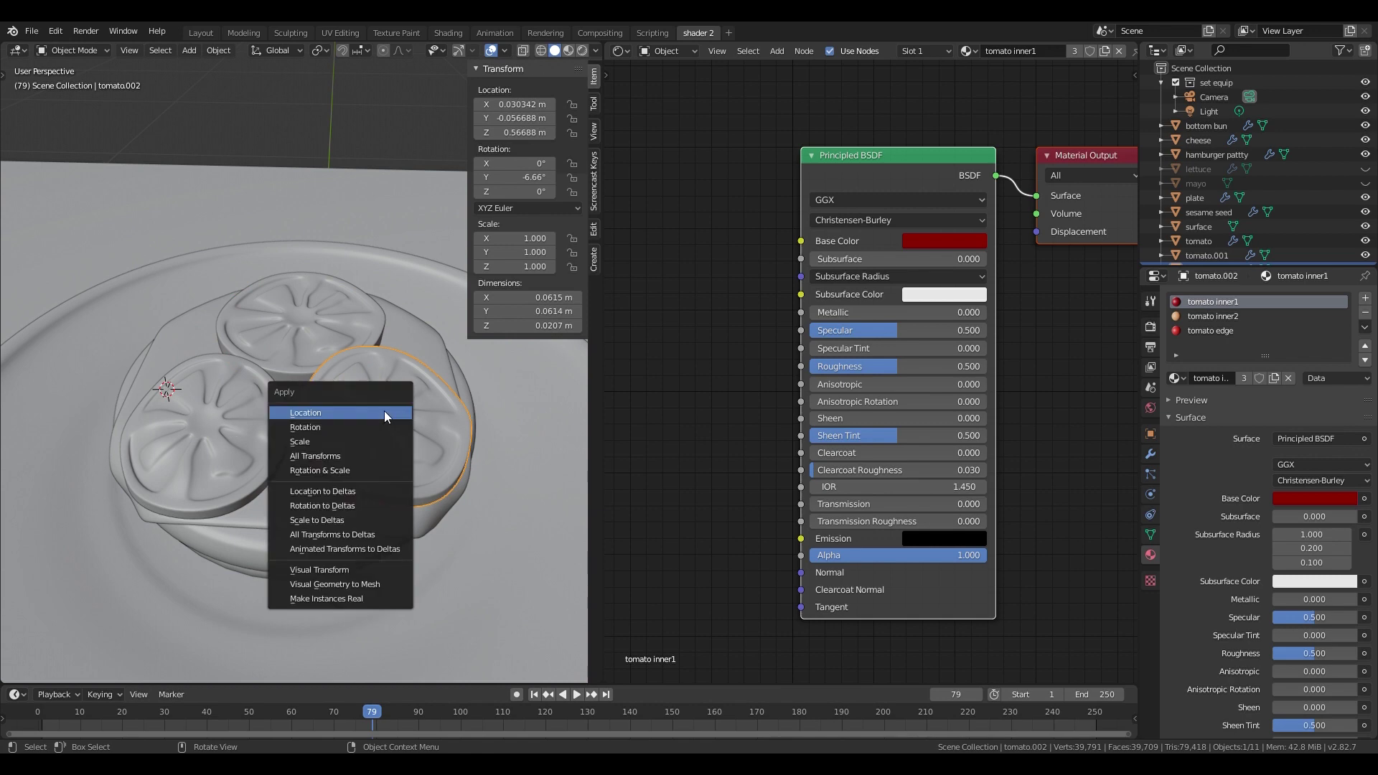
{"action": "left_click", "coordinate": [384, 410]}
{"action": "left_click", "coordinate": [241, 472]}
{"action": "key", "text": "ctrl+a"}
{"action": "left_click", "coordinate": [241, 472]}
{"action": "key", "text": "n"}
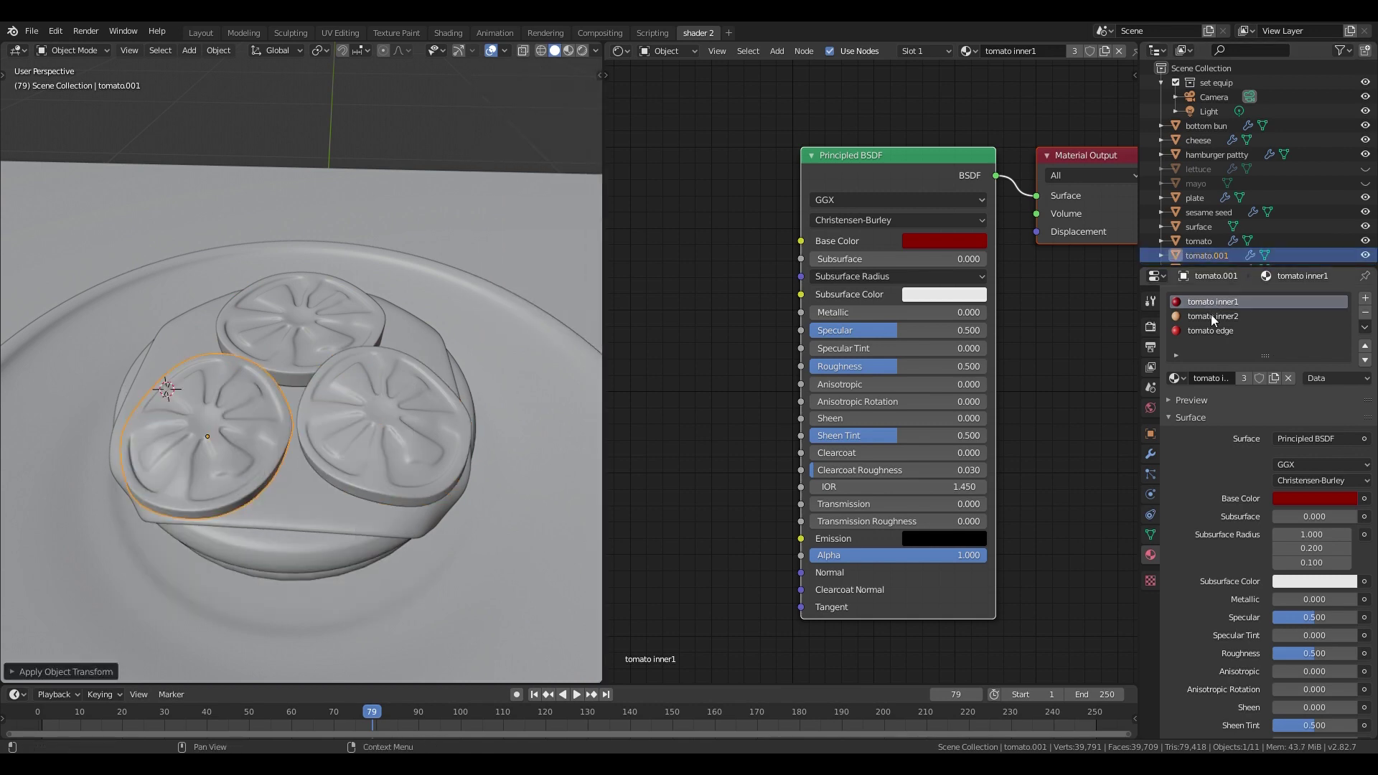
- In the tomato inner2 material, add a Gradient Texture fed by Texture Coordinate and Mapping nodes, with the viewport in material preview
{"action": "left_click", "coordinate": [1211, 315]}
{"action": "left_click", "coordinate": [568, 50]}
{"action": "scroll", "coordinate": [777, 242], "scroll_direction": "down", "scroll_amount": 4}
{"action": "key", "text": "shift+a"}
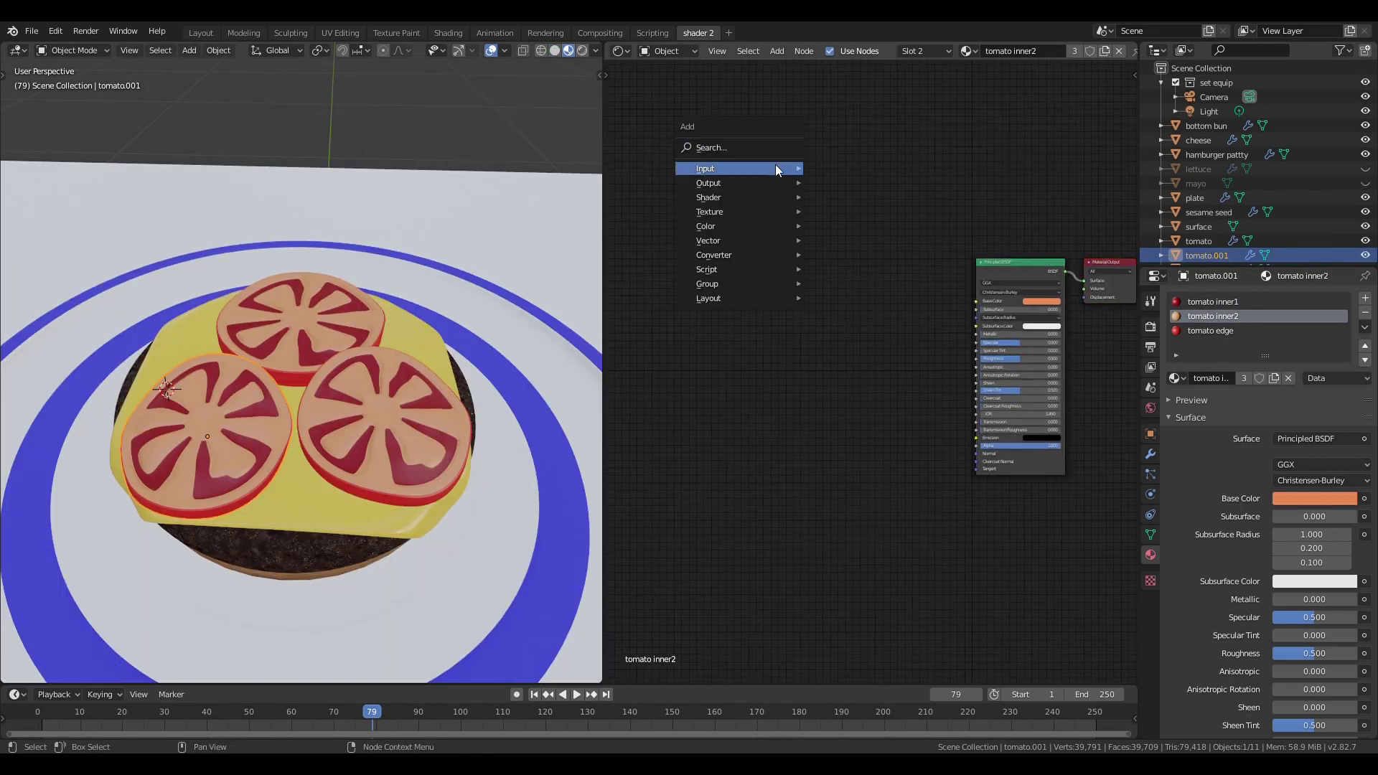
{"action": "mouse_move", "coordinate": [703, 211]}
{"action": "left_click", "coordinate": [838, 294]}
{"action": "left_click", "coordinate": [760, 202]}
{"action": "key", "text": "ctrl+t"}
{"action": "middle_click_drag", "start_coordinate": [760, 202], "coordinate": [805, 194]}
{"action": "scroll", "coordinate": [668, 217], "scroll_direction": "up", "scroll_amount": 6}
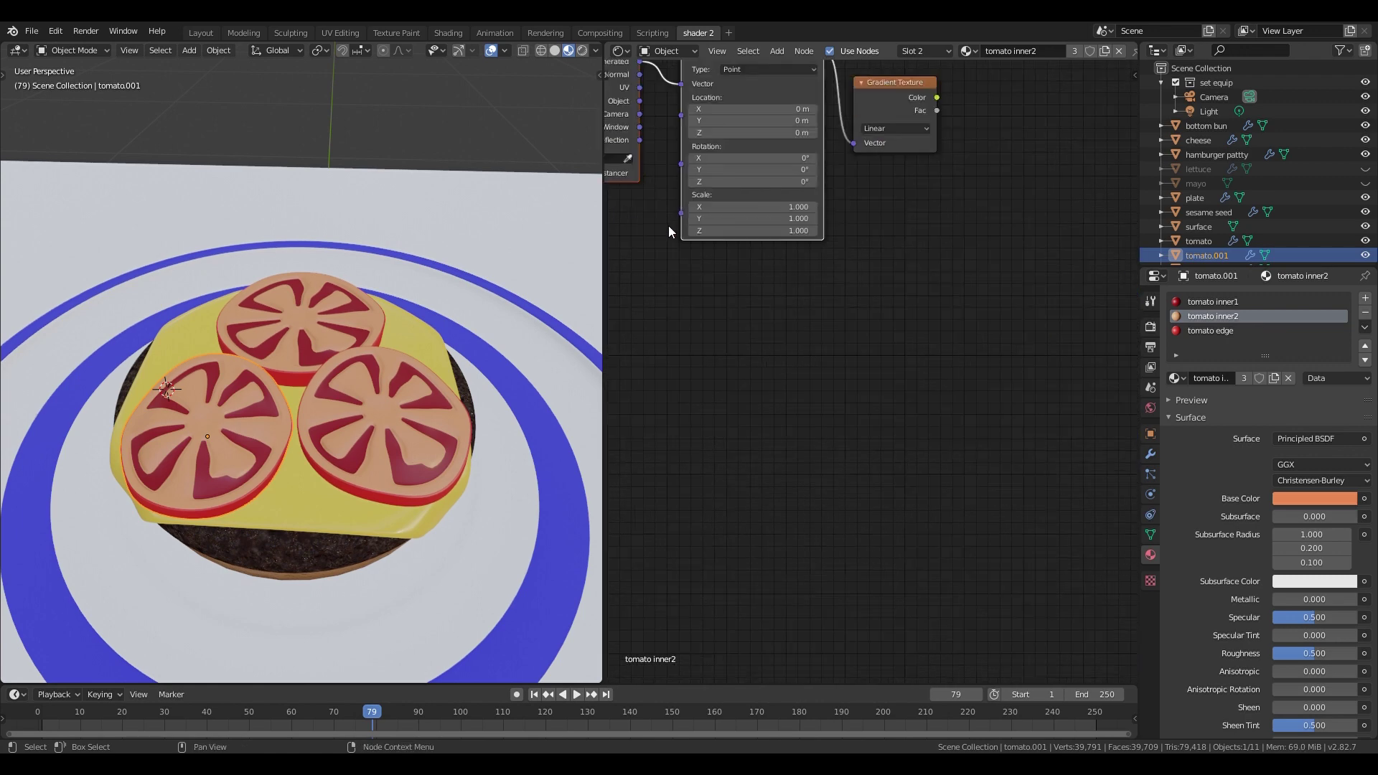
{"action": "middle_click_drag", "start_coordinate": [668, 217], "coordinate": [769, 380]}
{"action": "left_click_drag", "start_coordinate": [743, 261], "coordinate": [785, 244]}
{"action": "middle_click_drag", "start_coordinate": [1017, 319], "coordinate": [944, 334]}
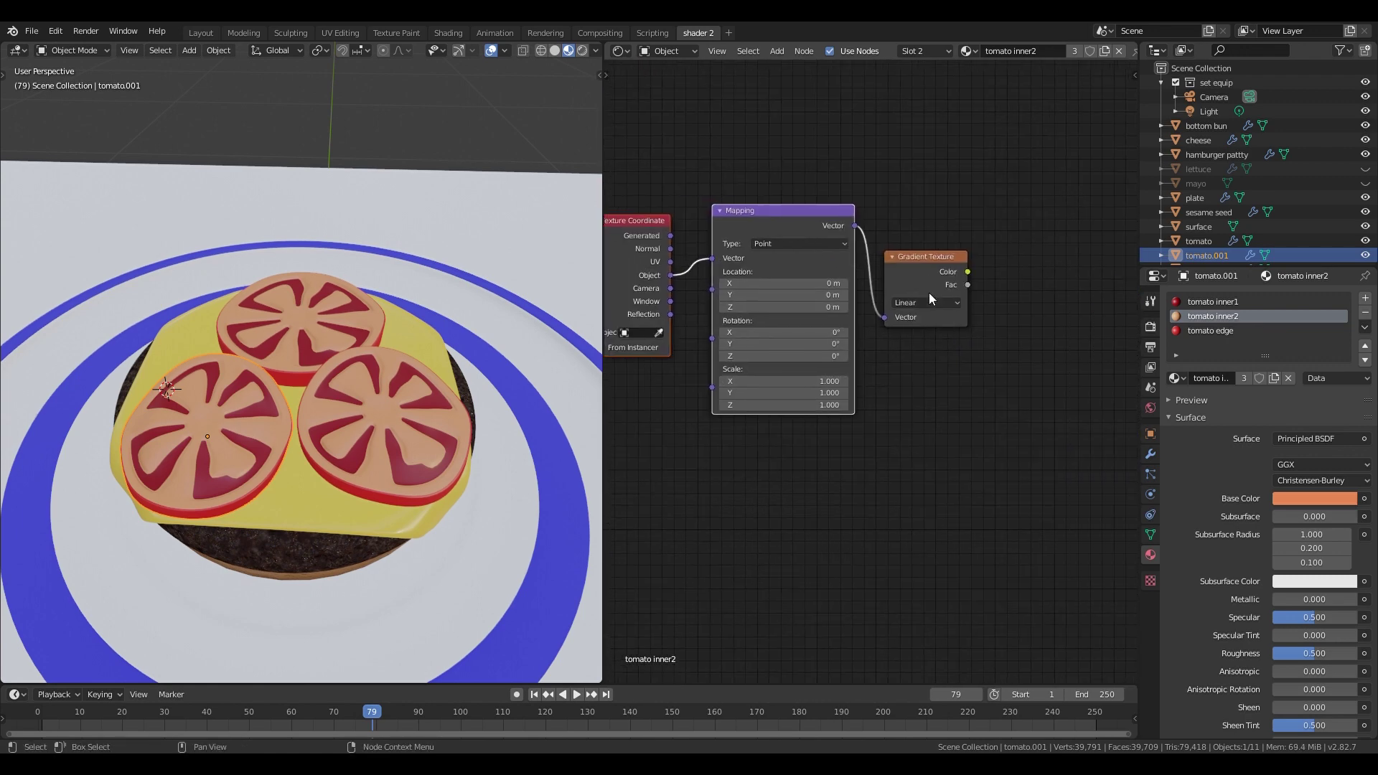
- Preview the Gradient Texture on the tomatoes and set its type to Spherical
{"action": "left_click", "coordinate": [928, 277], "text": "ctrl+shift"}
{"action": "left_click", "coordinate": [928, 304]}
{"action": "left_click", "coordinate": [924, 372]}
{"action": "left_click", "coordinate": [921, 407]}
- Set the Mapping node's Scale to 26.900 in X and Y and 0 in Z
{"action": "mouse_move", "coordinate": [824, 381]}
{"action": "left_mouse_down"}
{"action": "mouse_move", "coordinate": [818, 406]}
{"action": "mouse_move", "coordinate": [844, 381]}
{"action": "mouse_move", "coordinate": [809, 381]}
{"action": "left_mouse_up"}
{"action": "type", "text": "26"}
{"action": "key", "text": "Return"}
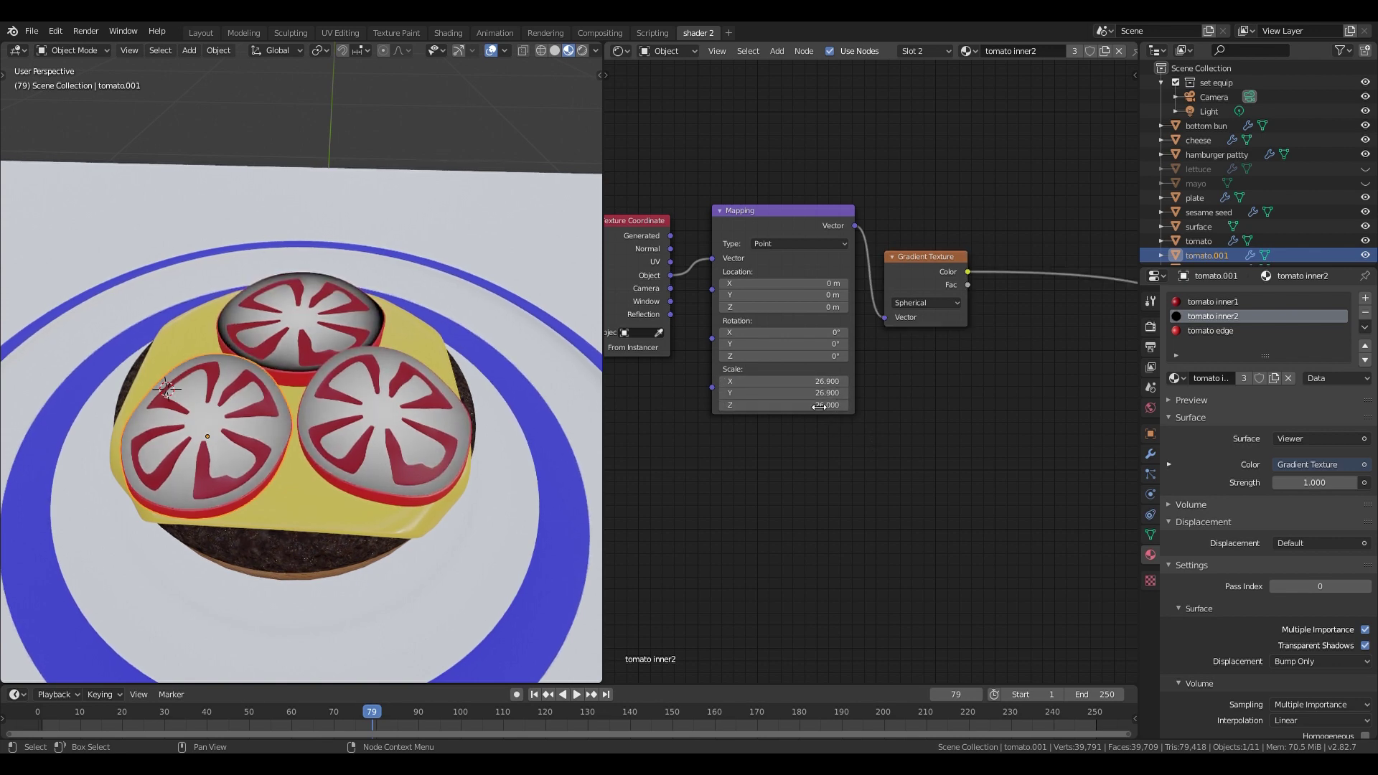
{"action": "scroll", "coordinate": [1056, 402], "scroll_direction": "down", "scroll_amount": 2}
{"action": "double_click", "coordinate": [796, 400]}
{"action": "type", "text": "0"}
{"action": "key", "text": "Return"}
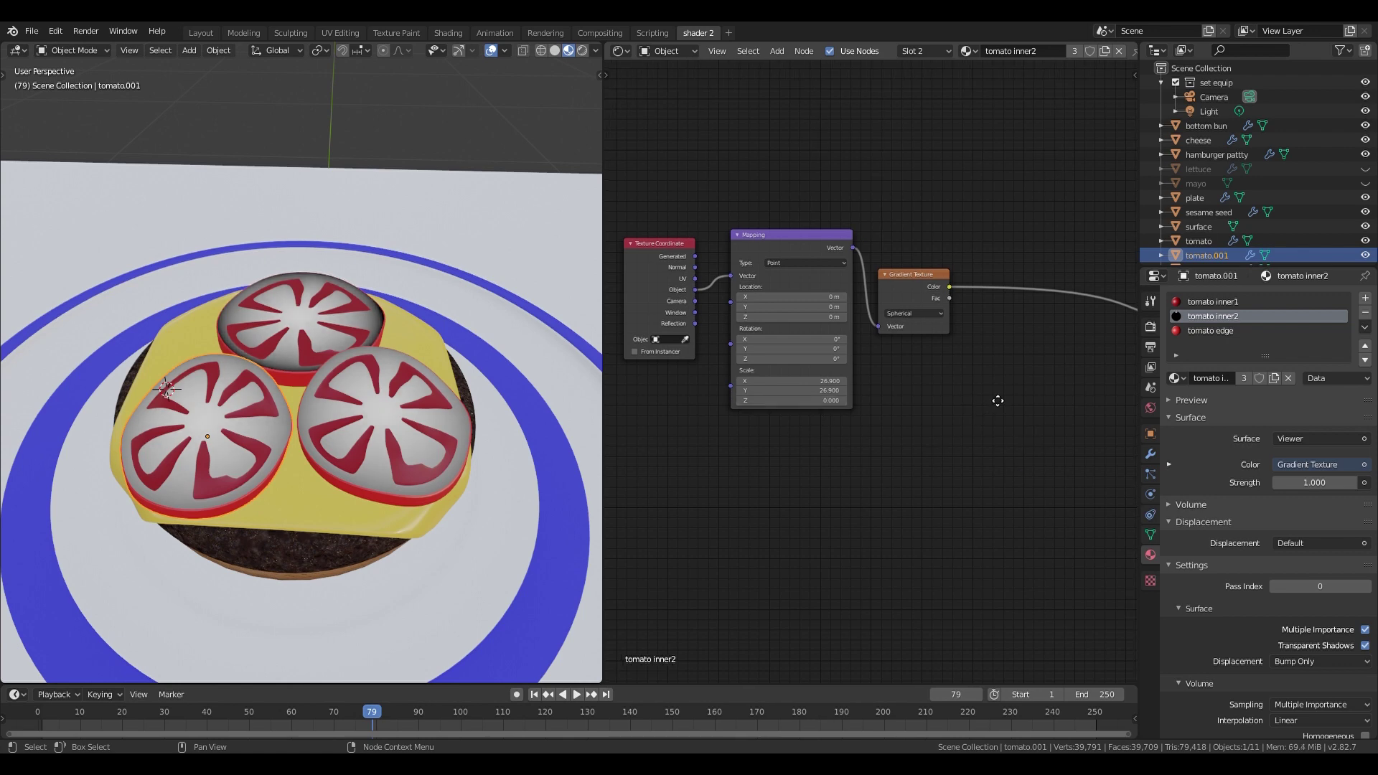
- Insert a ColorRamp after the Gradient Texture and move its black and white stops inward
{"action": "middle_click_drag", "start_coordinate": [998, 399], "coordinate": [932, 412]}
{"action": "key", "text": "shift+a"}
{"action": "left_click", "coordinate": [1006, 440]}
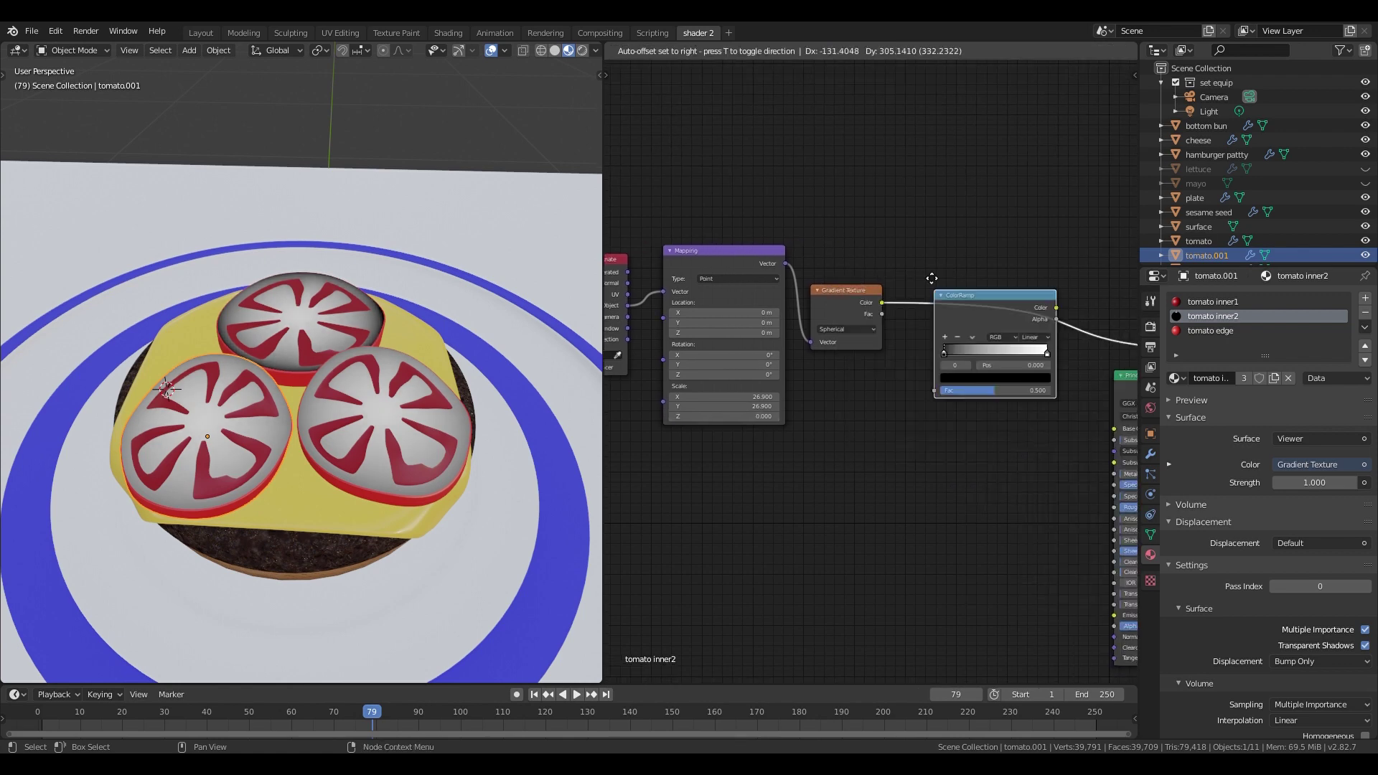
{"action": "left_click", "coordinate": [948, 324]}
{"action": "scroll", "coordinate": [949, 324], "scroll_direction": "up", "scroll_amount": 2}
{"action": "left_click_drag", "start_coordinate": [851, 323], "coordinate": [847, 321]}
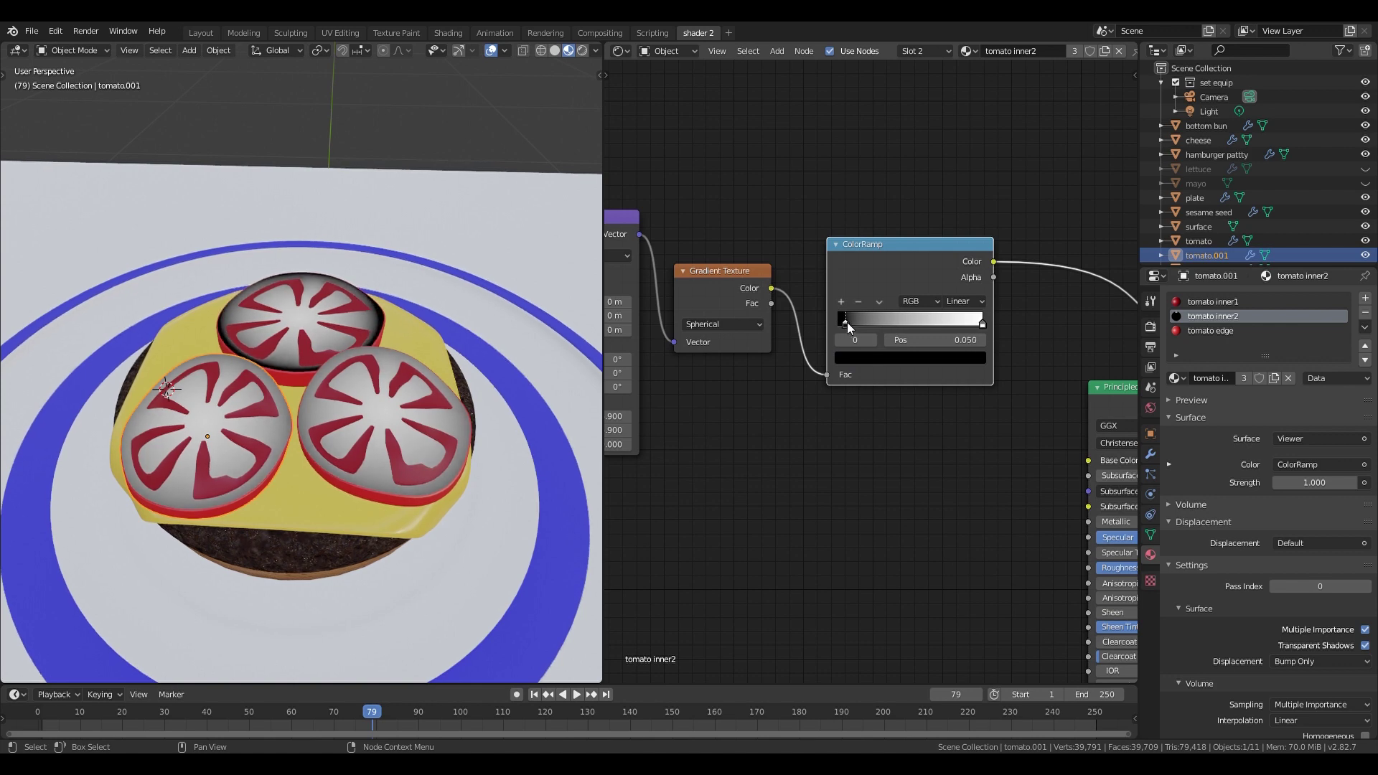
{"action": "left_click_drag", "start_coordinate": [980, 323], "coordinate": [855, 322]}
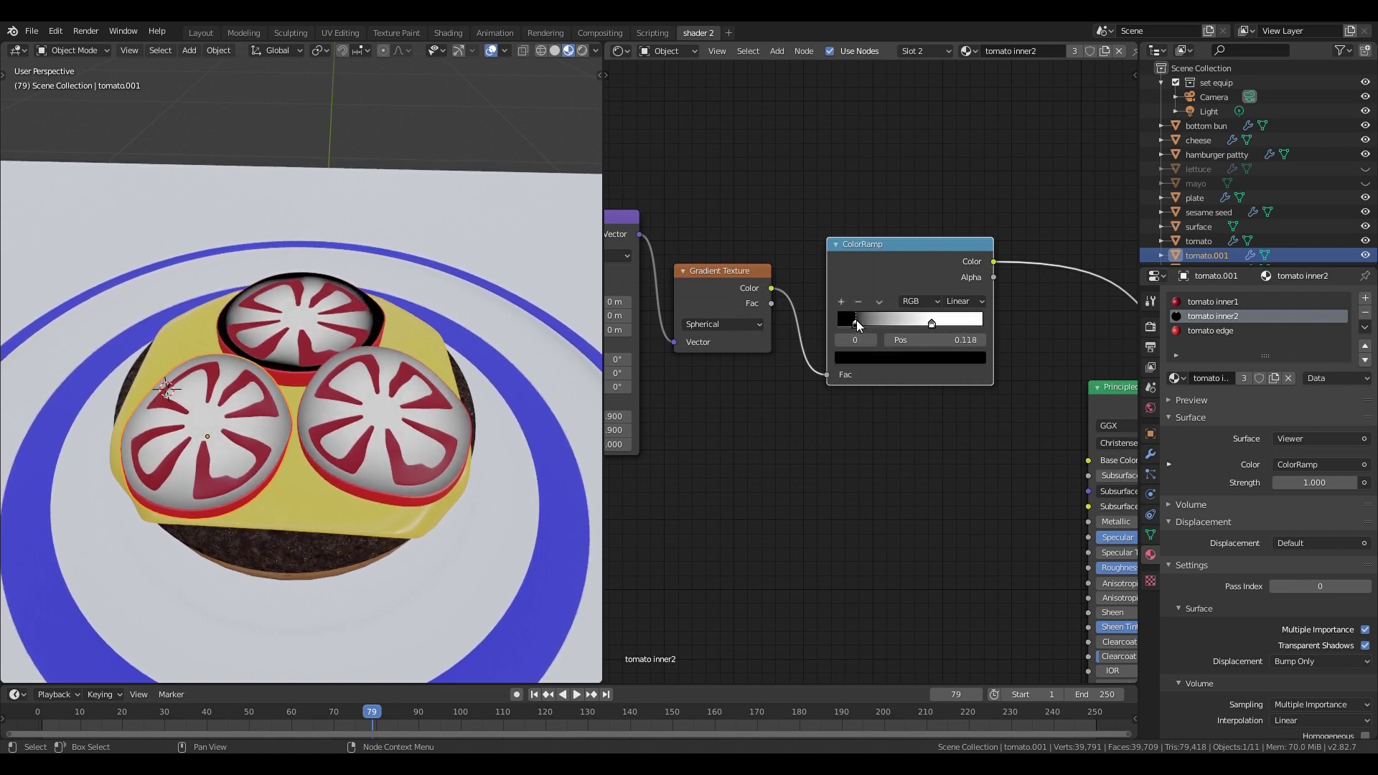
- Move the gradient node chain out of the way and add a Noise Texture below it
{"action": "scroll", "coordinate": [953, 431], "scroll_direction": "down", "scroll_amount": 3}
{"action": "scroll", "coordinate": [956, 510], "scroll_direction": "down", "scroll_amount": 1}
{"action": "left_click_drag", "start_coordinate": [969, 445], "coordinate": [645, 294]}
{"action": "key", "text": "g"}
{"action": "left_click", "coordinate": [714, 378]}
{"action": "middle_click_drag", "start_coordinate": [714, 378], "coordinate": [800, 356]}
{"action": "key", "text": "shift+a"}
{"action": "mouse_move", "coordinate": [807, 312]}
{"action": "left_click", "coordinate": [855, 481]}
{"action": "left_click", "coordinate": [789, 382]}
{"action": "scroll", "coordinate": [802, 420], "scroll_direction": "up", "scroll_amount": 5}
{"action": "left_click_drag", "start_coordinate": [888, 441], "coordinate": [833, 416]}
{"action": "middle_click_drag", "start_coordinate": [959, 423], "coordinate": [877, 416]}
- Add a ColorRamp fed by the Noise Texture's Color and preview it on the tomatoes
{"action": "scroll", "coordinate": [876, 415], "scroll_direction": "up", "scroll_amount": 2}
{"action": "key", "text": "shift+a"}
{"action": "mouse_move", "coordinate": [854, 496]}
{"action": "left_click", "coordinate": [918, 526]}
{"action": "left_click", "coordinate": [786, 374]}
{"action": "left_click_drag", "start_coordinate": [750, 443], "coordinate": [825, 487]}
{"action": "left_click", "coordinate": [850, 397], "text": "ctrl+shift"}
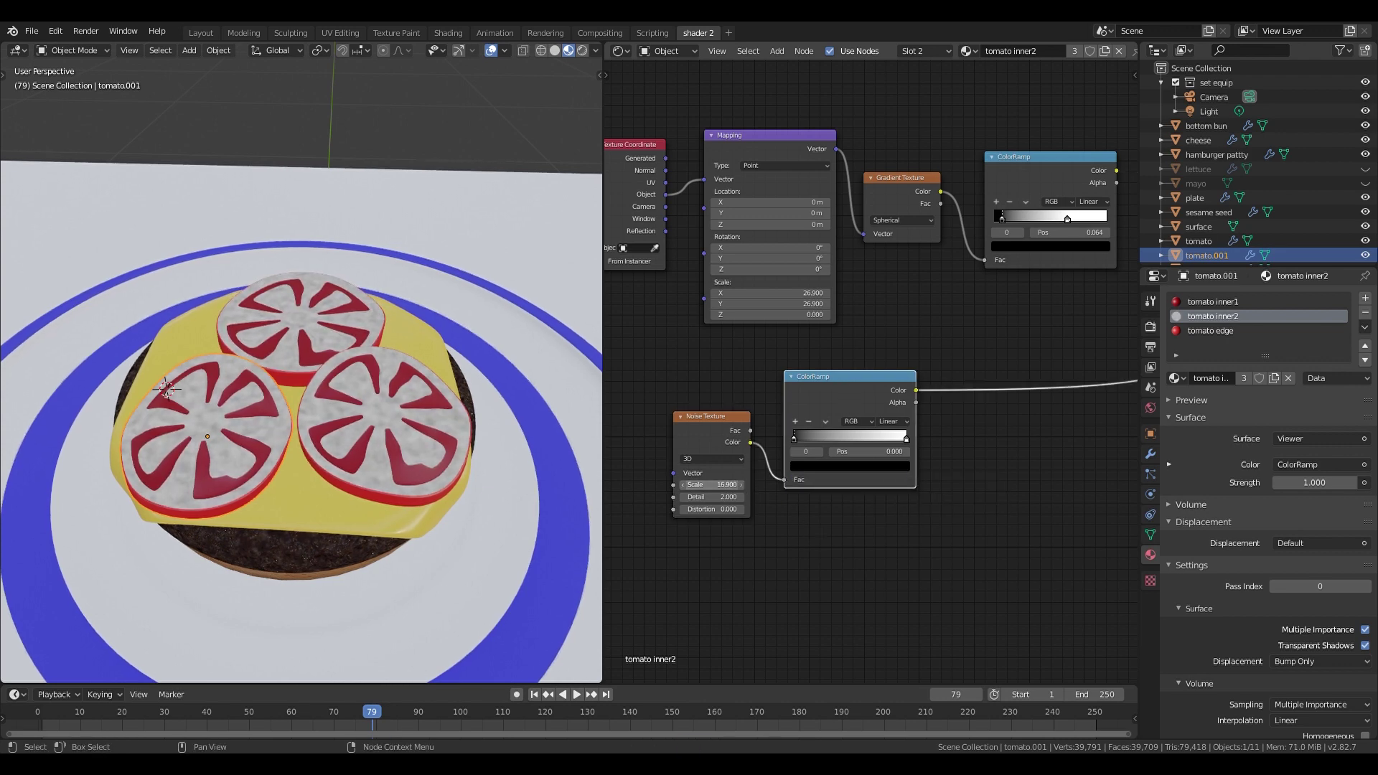
- Raise the contrast of the noise ColorRamp by moving its black stop toward the middle and its white stop to 0.891
{"action": "middle_click_drag", "start_coordinate": [820, 514], "coordinate": [745, 533]}
{"action": "left_click_drag", "start_coordinate": [718, 458], "coordinate": [806, 458]}
{"action": "left_click_drag", "start_coordinate": [749, 458], "coordinate": [765, 458]}
{"action": "middle_click_drag", "start_coordinate": [800, 459], "coordinate": [761, 469]}
{"action": "mouse_move", "coordinate": [767, 467]}
{"action": "left_mouse_down"}
{"action": "mouse_move", "coordinate": [792, 468]}
{"action": "mouse_move", "coordinate": [780, 467]}
{"action": "left_mouse_up"}
- Add a Mix node after the noise ColorRamp and drive its Fac with the ramp's Color
{"action": "left_click", "coordinate": [944, 479]}
{"action": "key", "text": "shift+a"}
{"action": "left_click", "coordinate": [992, 527]}
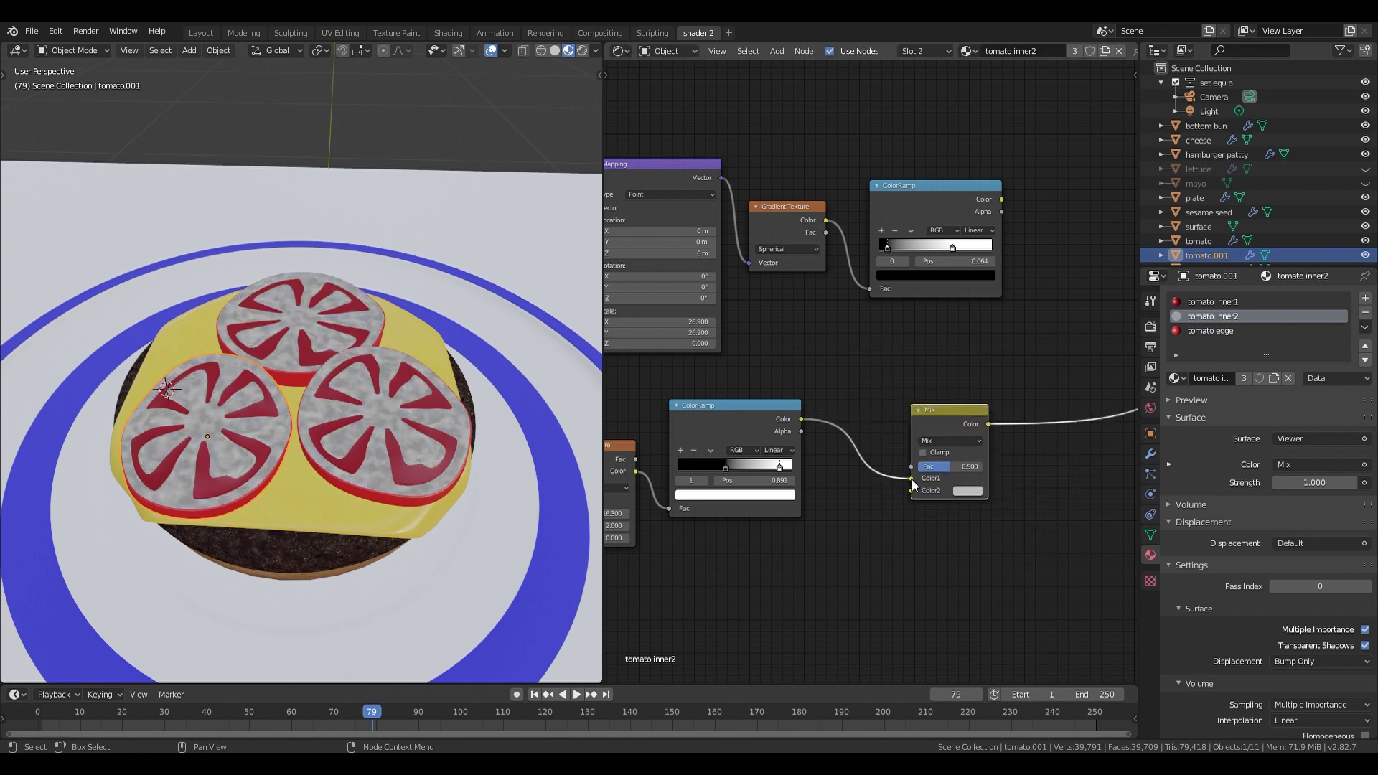
{"action": "left_click", "coordinate": [918, 411]}
- Set the Mix node's Color1 to a muted red and its Color2 to hex EBB07F
{"action": "left_click", "coordinate": [965, 479]}
{"action": "left_click", "coordinate": [962, 477]}
{"action": "left_click", "coordinate": [994, 384]}
{"action": "left_click", "coordinate": [976, 477]}
{"action": "left_click", "coordinate": [1029, 413]}
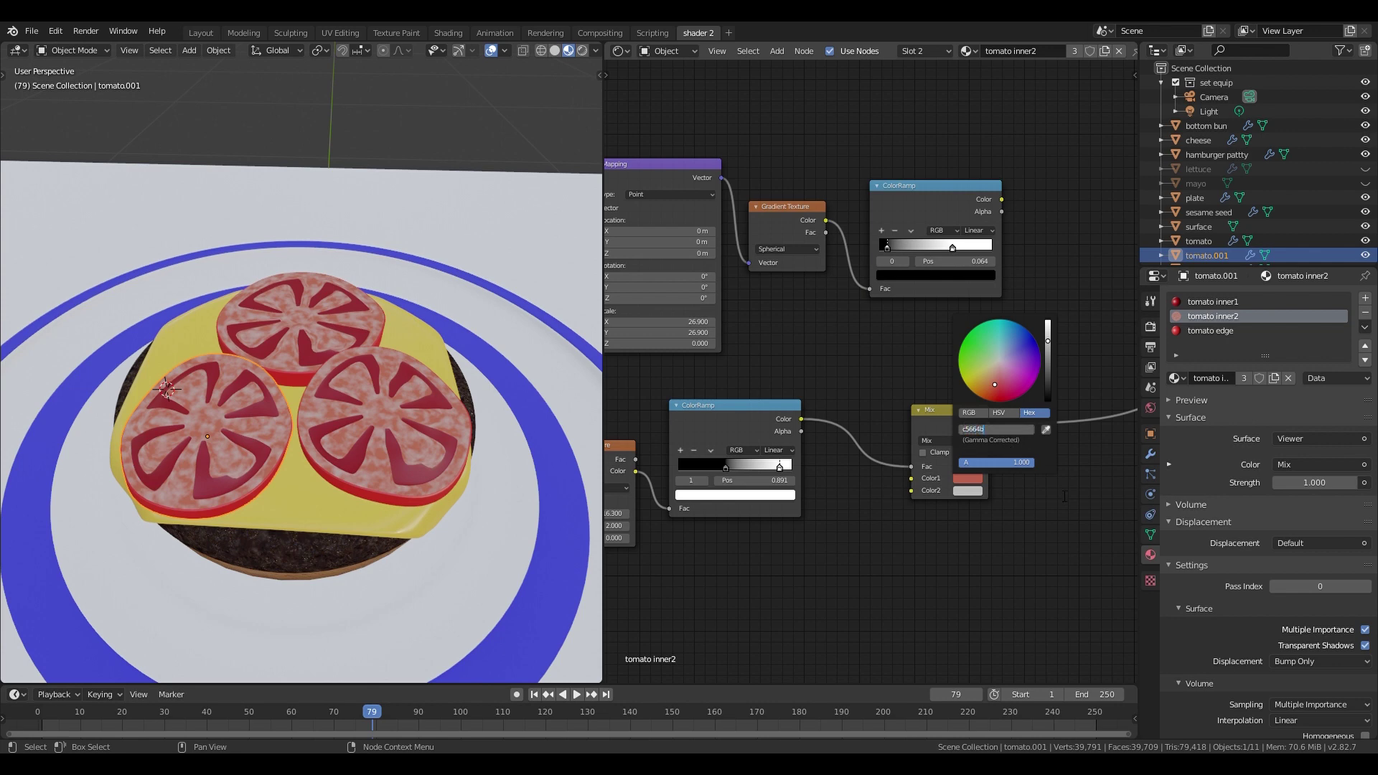
{"action": "key", "text": "Return"}
{"action": "left_click", "coordinate": [974, 491]}
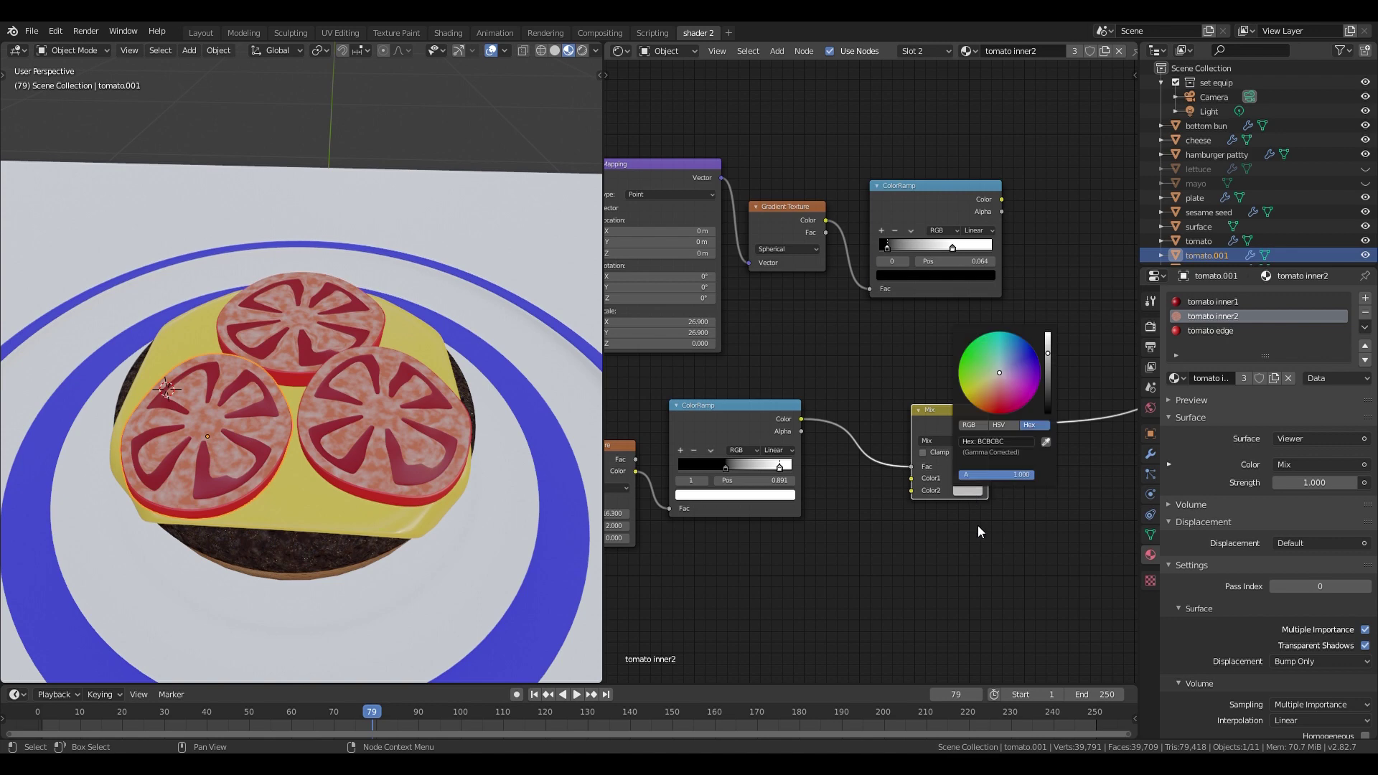
{"action": "type", "text": "ebb07f"}
{"action": "key", "text": "Return"}
- Add a second Mix node with the gradient ramp as Fac and the noise Mix as Color2, and preview it
{"action": "middle_click_drag", "start_coordinate": [1075, 316], "coordinate": [1048, 343]}
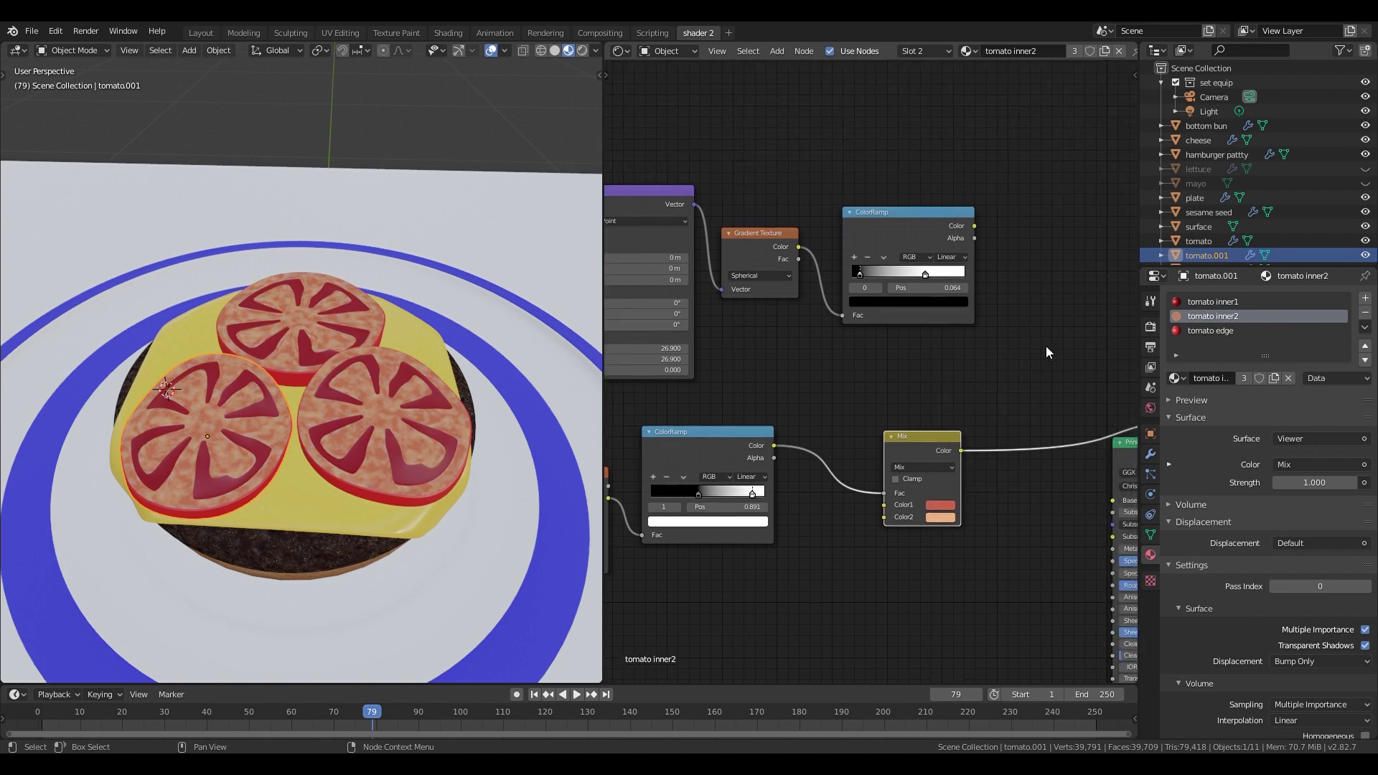
{"action": "key", "text": "shift+a"}
{"action": "mouse_move", "coordinate": [1004, 359]}
{"action": "left_click", "coordinate": [1093, 437]}
{"action": "left_click", "coordinate": [1035, 298]}
{"action": "left_click_drag", "start_coordinate": [961, 451], "coordinate": [1029, 380]}
{"action": "left_click_drag", "start_coordinate": [974, 226], "coordinate": [1030, 354]}
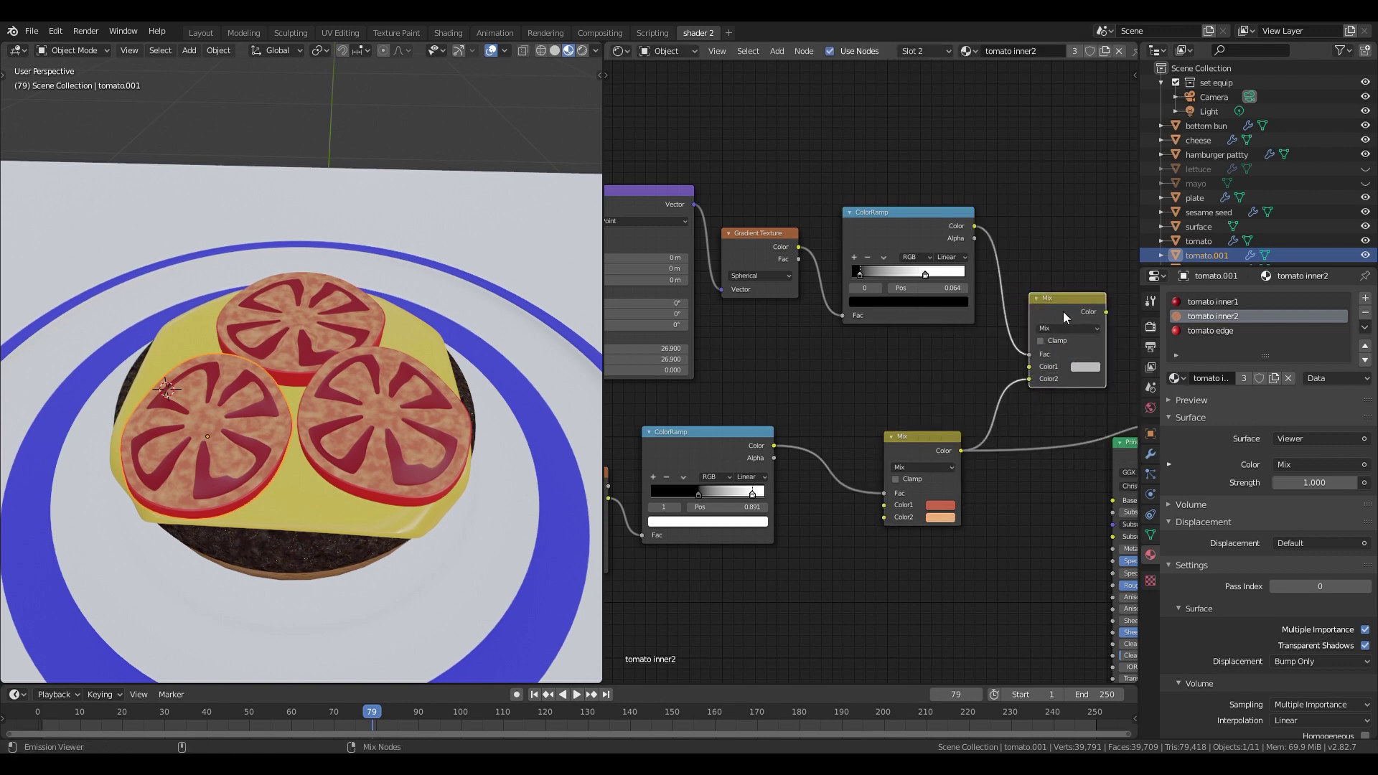
{"action": "left_click", "coordinate": [1062, 312], "text": "ctrl+shift"}
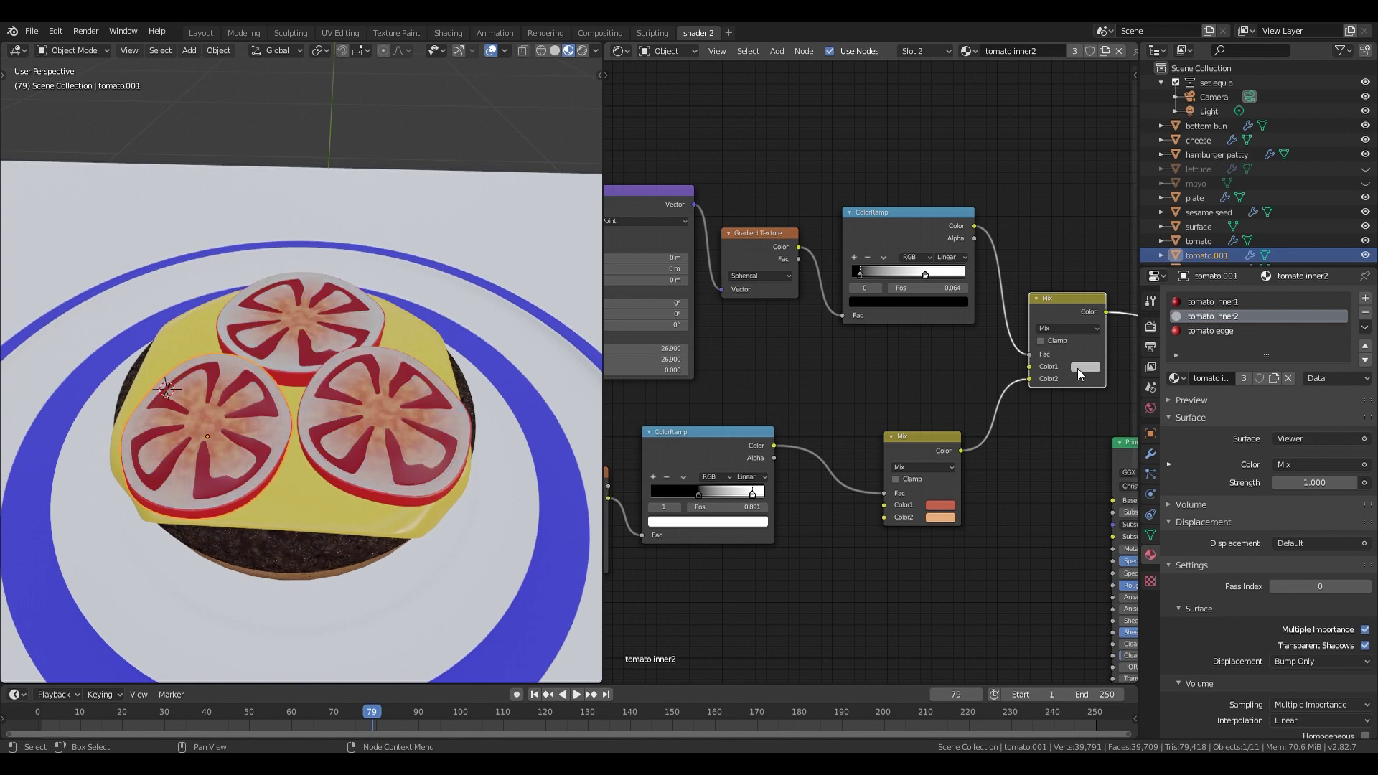
- Tighten the gradient ramp's stops with black at 0.141 and set the second Mix node's Color1 to hex CC2015
{"action": "left_click_drag", "start_coordinate": [925, 274], "coordinate": [868, 272]}
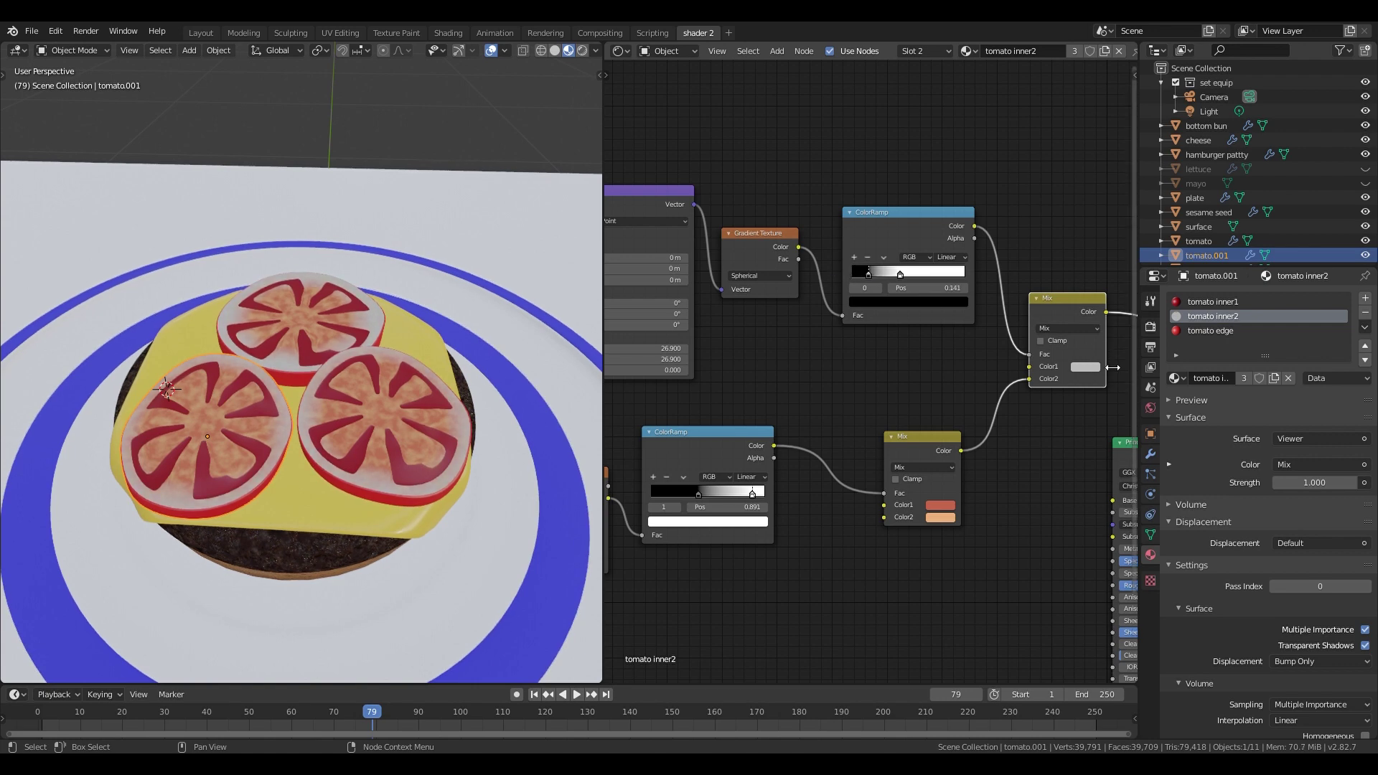
{"action": "left_click", "coordinate": [1085, 367]}
{"action": "left_click", "coordinate": [1140, 317]}
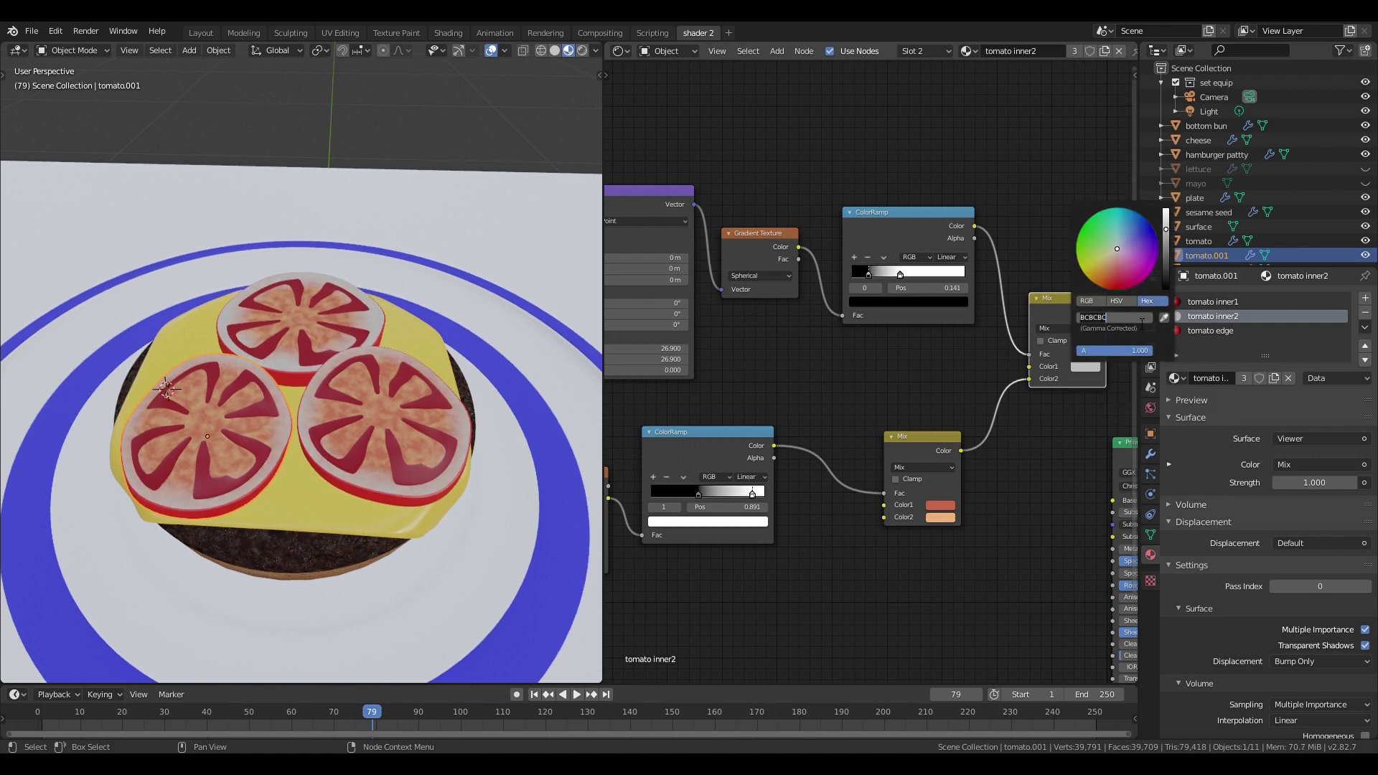
{"action": "type", "text": "cc2020"}
{"action": "key", "text": "Return"}
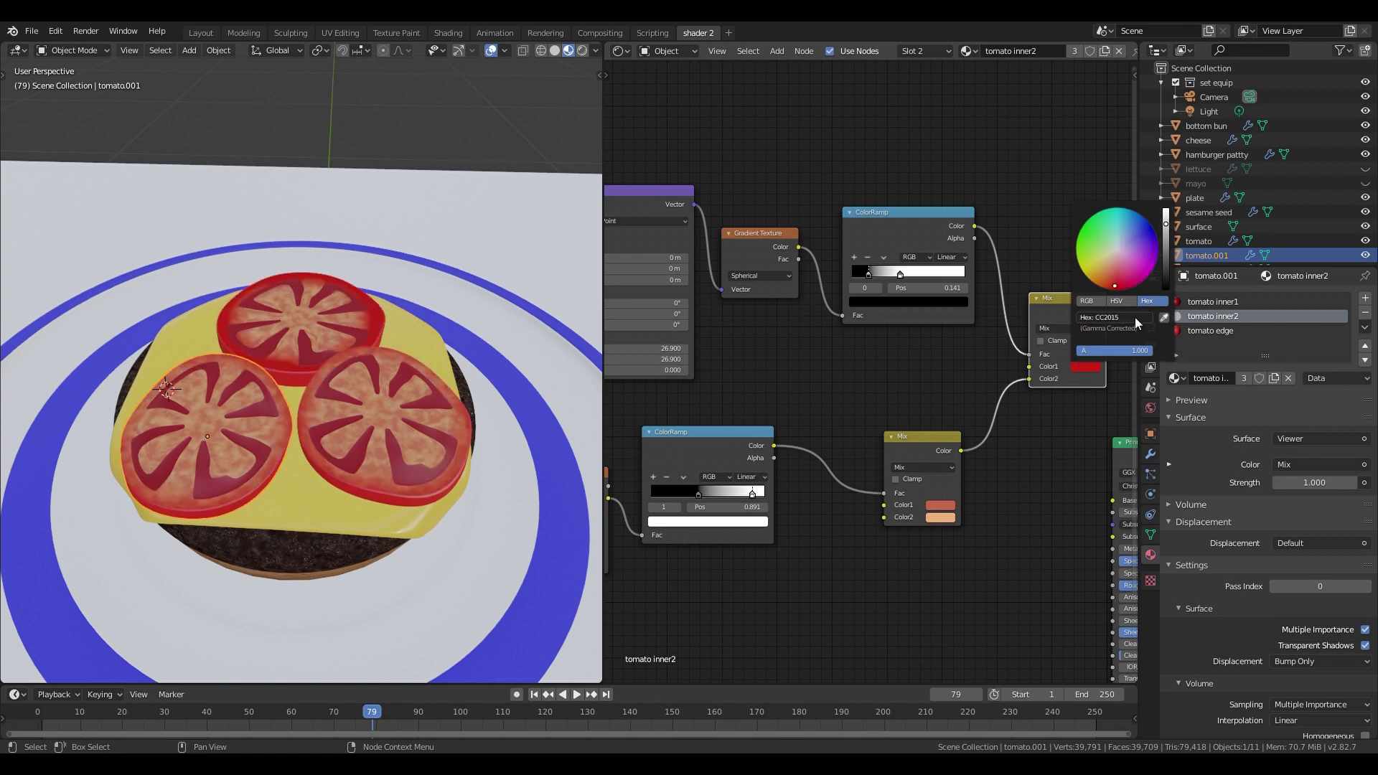
- Join the color nodes in a frame and connect the final Mix to the Principled BSDF's Base Color
{"action": "scroll", "coordinate": [1000, 432], "scroll_direction": "down", "scroll_amount": 9}
{"action": "left_click_drag", "start_coordinate": [643, 251], "coordinate": [902, 412]}
{"action": "key", "text": "ctrl+j"}
{"action": "scroll", "coordinate": [919, 523], "scroll_direction": "up", "scroll_amount": 6}
{"action": "middle_click_drag", "start_coordinate": [991, 527], "coordinate": [939, 353]}
{"action": "scroll", "coordinate": [939, 353], "scroll_direction": "down", "scroll_amount": 1}
{"action": "left_click_drag", "start_coordinate": [929, 68], "coordinate": [998, 306]}
{"action": "middle_click_drag", "start_coordinate": [737, 358], "coordinate": [798, 350]}
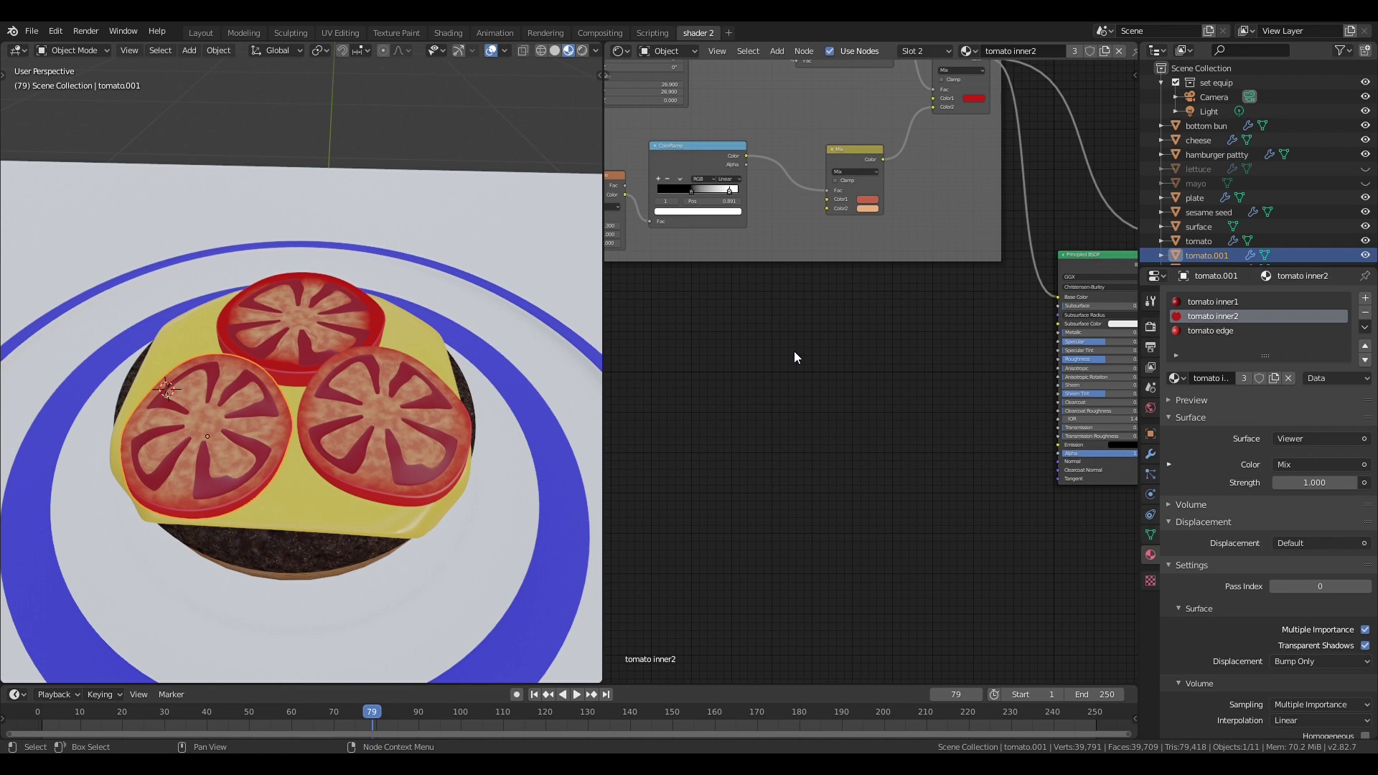
- Add another Noise Texture and ColorRamp below the frame, connect the noise Color to the ramp, and preview it
{"action": "key", "text": "shift+a"}
{"action": "mouse_move", "coordinate": [760, 337]}
{"action": "left_click", "coordinate": [883, 534]}
{"action": "left_click", "coordinate": [712, 352]}
{"action": "key", "text": "shift+a"}
{"action": "mouse_move", "coordinate": [828, 426]}
{"action": "left_click", "coordinate": [892, 467]}
{"action": "left_click", "coordinate": [790, 318]}
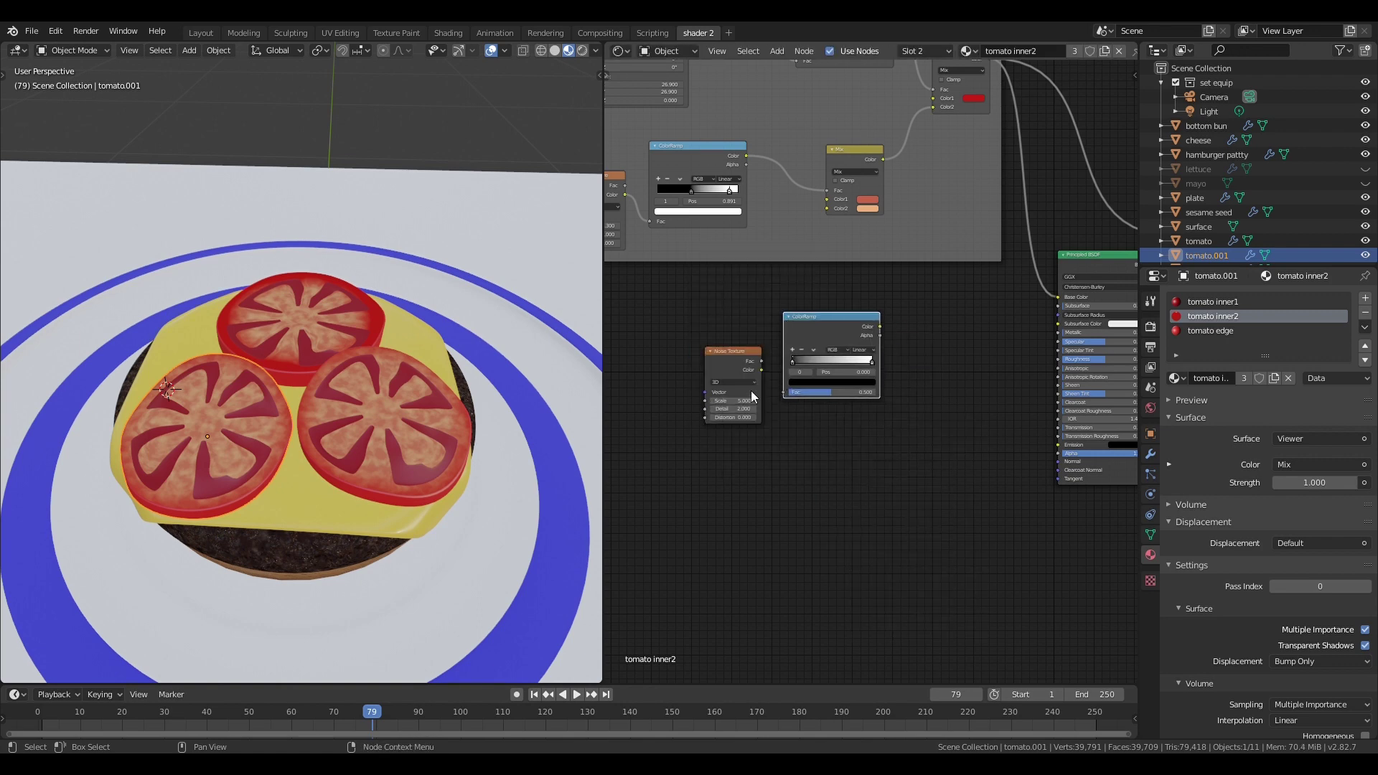
{"action": "left_click_drag", "start_coordinate": [761, 370], "coordinate": [785, 392]}
{"action": "left_click", "coordinate": [816, 320], "text": "ctrl+shift"}
- Set the new Noise Texture's Scale to 21.300 and bring its ramp's stops close together, with white at 0.532
{"action": "scroll", "coordinate": [755, 409], "scroll_direction": "up", "scroll_amount": 3}
{"action": "left_click_drag", "start_coordinate": [739, 410], "coordinate": [825, 410]}
{"action": "left_click_drag", "start_coordinate": [847, 345], "coordinate": [892, 345]}
{"action": "left_click_drag", "start_coordinate": [976, 343], "coordinate": [905, 345]}
{"action": "left_click_drag", "start_coordinate": [892, 346], "coordinate": [899, 345]}
{"action": "middle_click_drag", "start_coordinate": [1076, 371], "coordinate": [974, 421]}
{"action": "scroll", "coordinate": [974, 421], "scroll_direction": "down", "scroll_amount": 2}
- Recolor the new ramp's black stop to dark red and its white stop to orange-red
{"action": "left_click", "coordinate": [821, 413]}
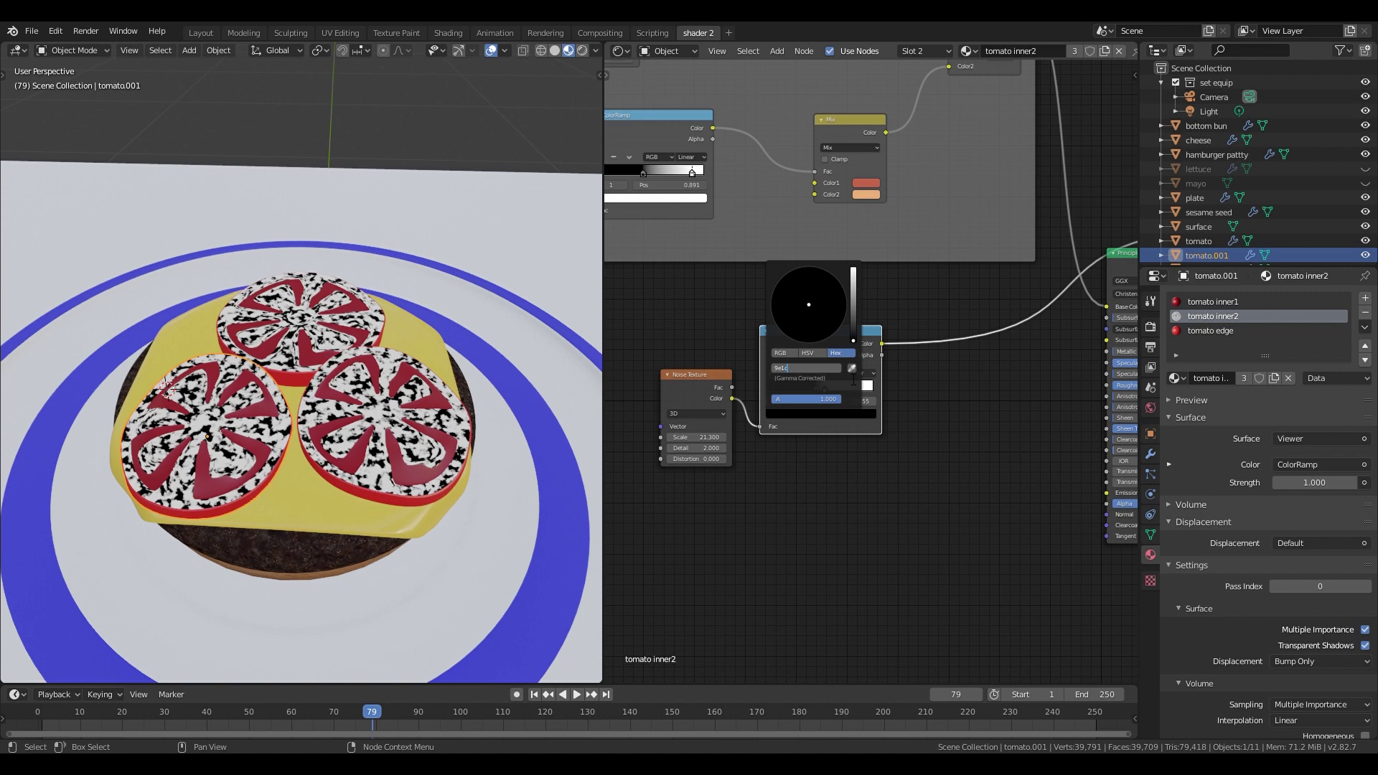
{"action": "key", "text": "Return"}
{"action": "left_click", "coordinate": [830, 389]}
{"action": "left_click", "coordinate": [828, 414]}
{"action": "left_click", "coordinate": [828, 370]}
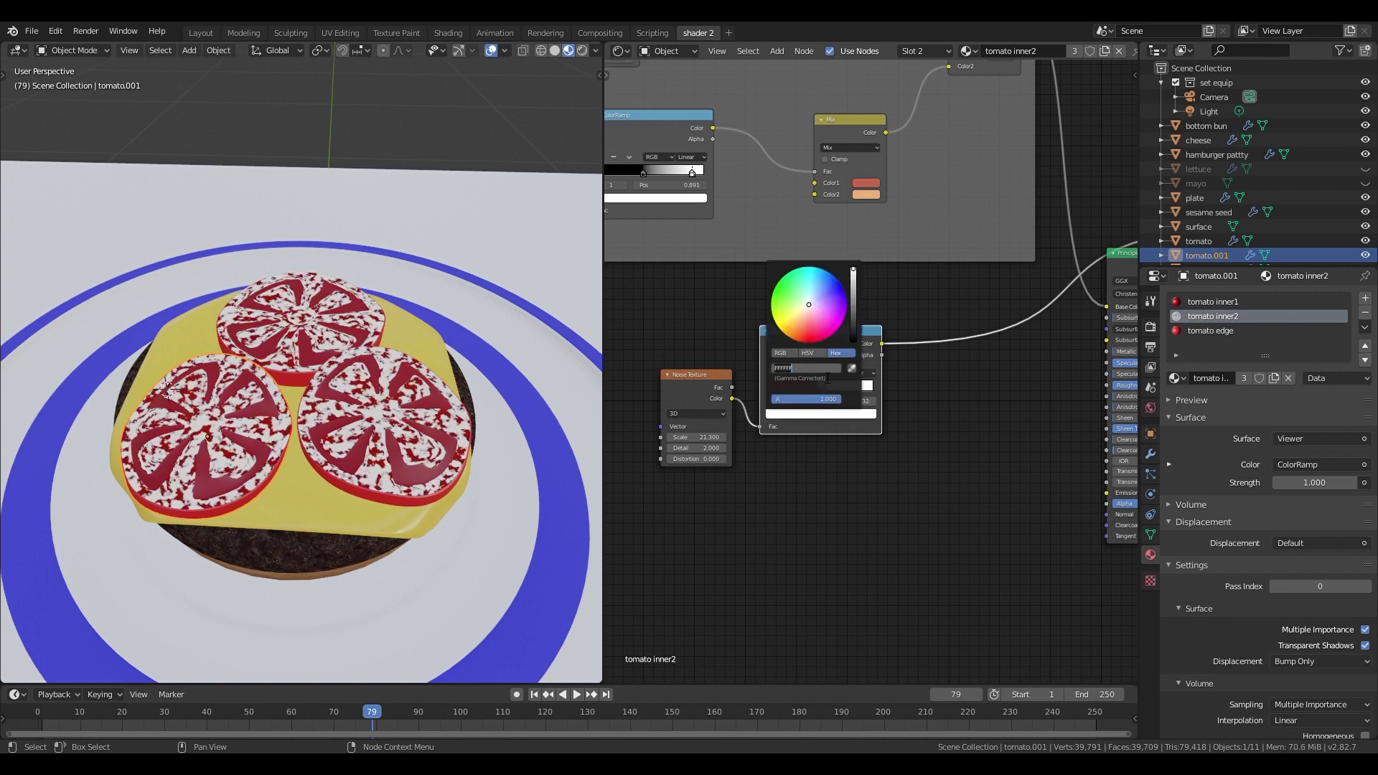
{"action": "key", "text": "Return"}
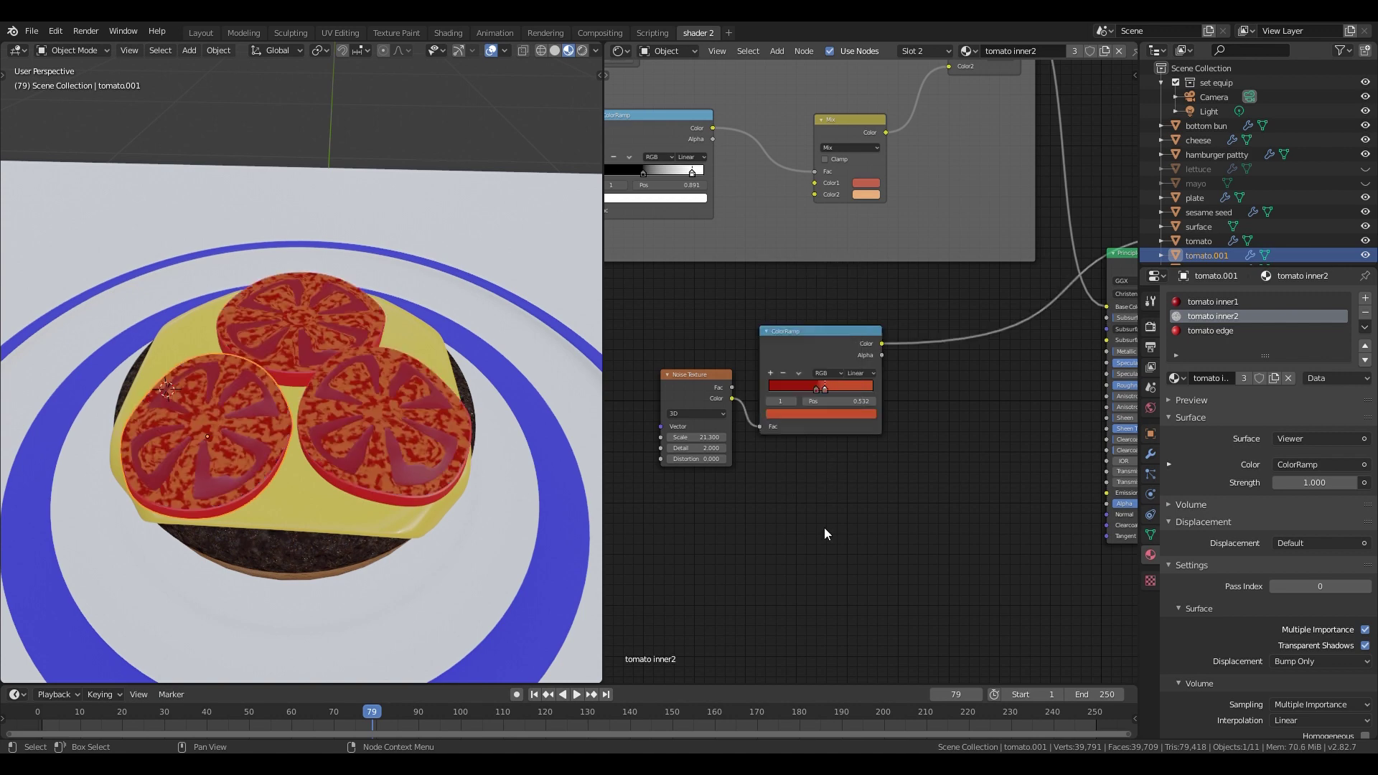
- Connect the red-orange ColorRamp to the Principled BSDF's Subsurface Color
{"action": "left_click_drag", "start_coordinate": [882, 344], "coordinate": [1075, 352]}
{"action": "middle_click_drag", "start_coordinate": [1047, 407], "coordinate": [889, 457]}
{"action": "scroll", "coordinate": [888, 456], "scroll_direction": "down", "scroll_amount": 3}
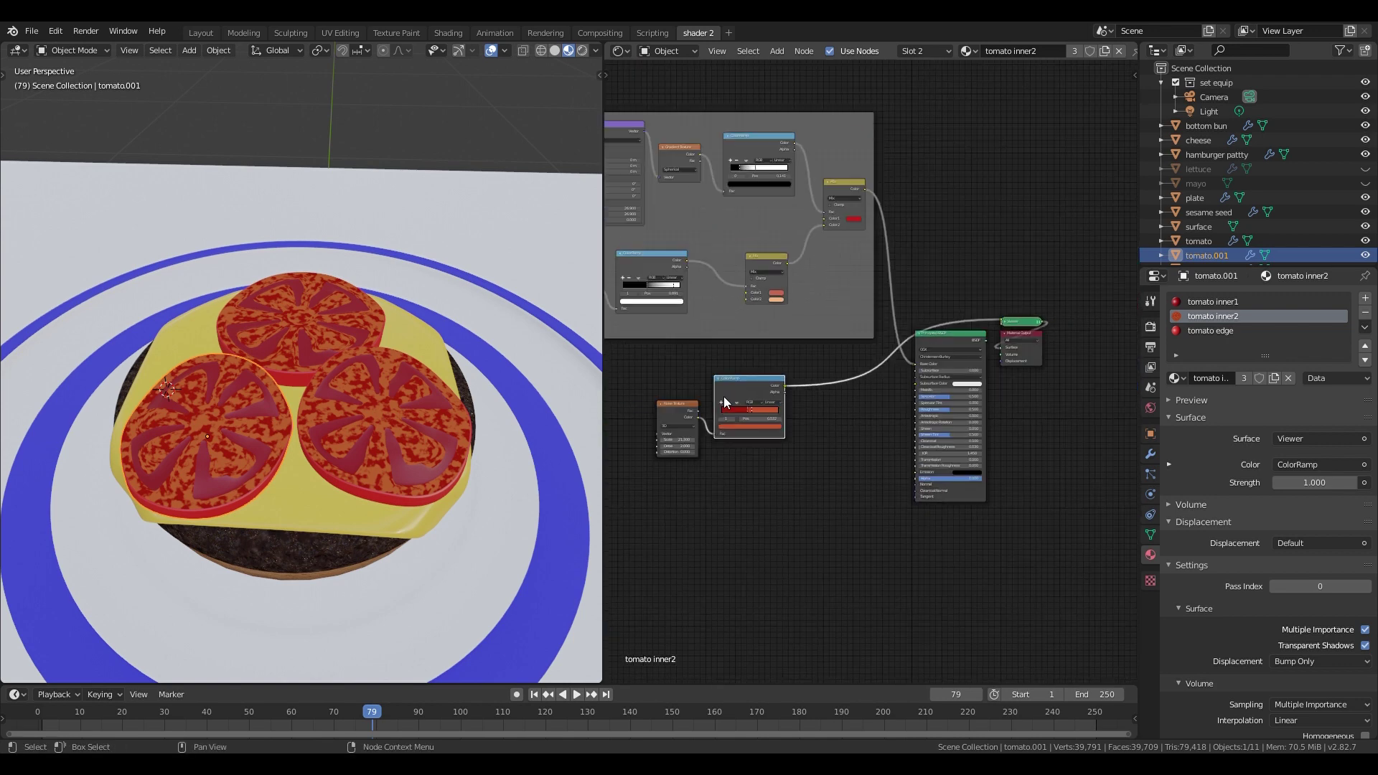
{"action": "left_click_drag", "start_coordinate": [762, 376], "coordinate": [954, 393]}
- Set the Principled BSDF's Subsurface to 0.150 and preview the full shader on the tomatoes
{"action": "scroll", "coordinate": [858, 367], "scroll_direction": "up", "scroll_amount": 3}
{"action": "type", "text": ".15"}
{"action": "key", "text": "Return"}
{"action": "left_click", "coordinate": [990, 308], "text": "ctrl+shift"}
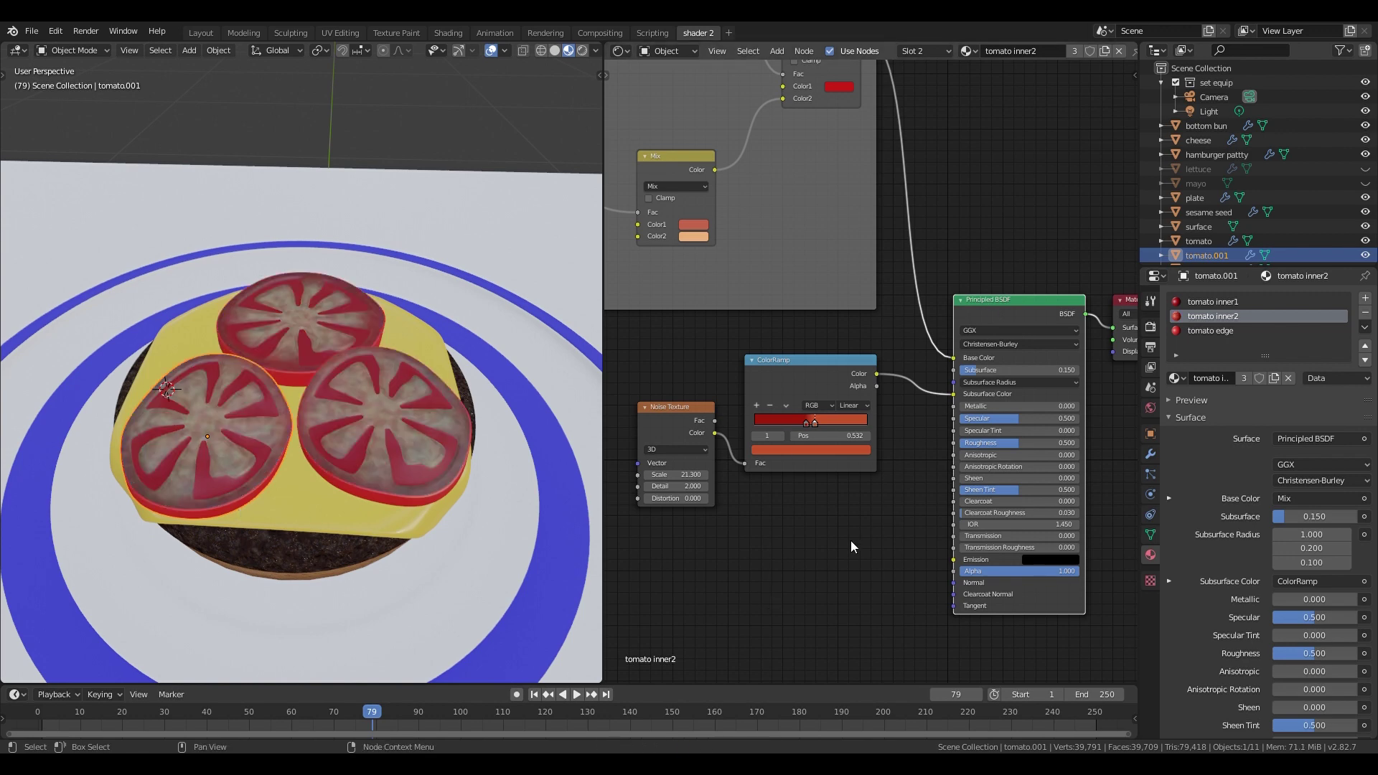
{"action": "middle_click_drag", "start_coordinate": [453, 547], "coordinate": [467, 522]}
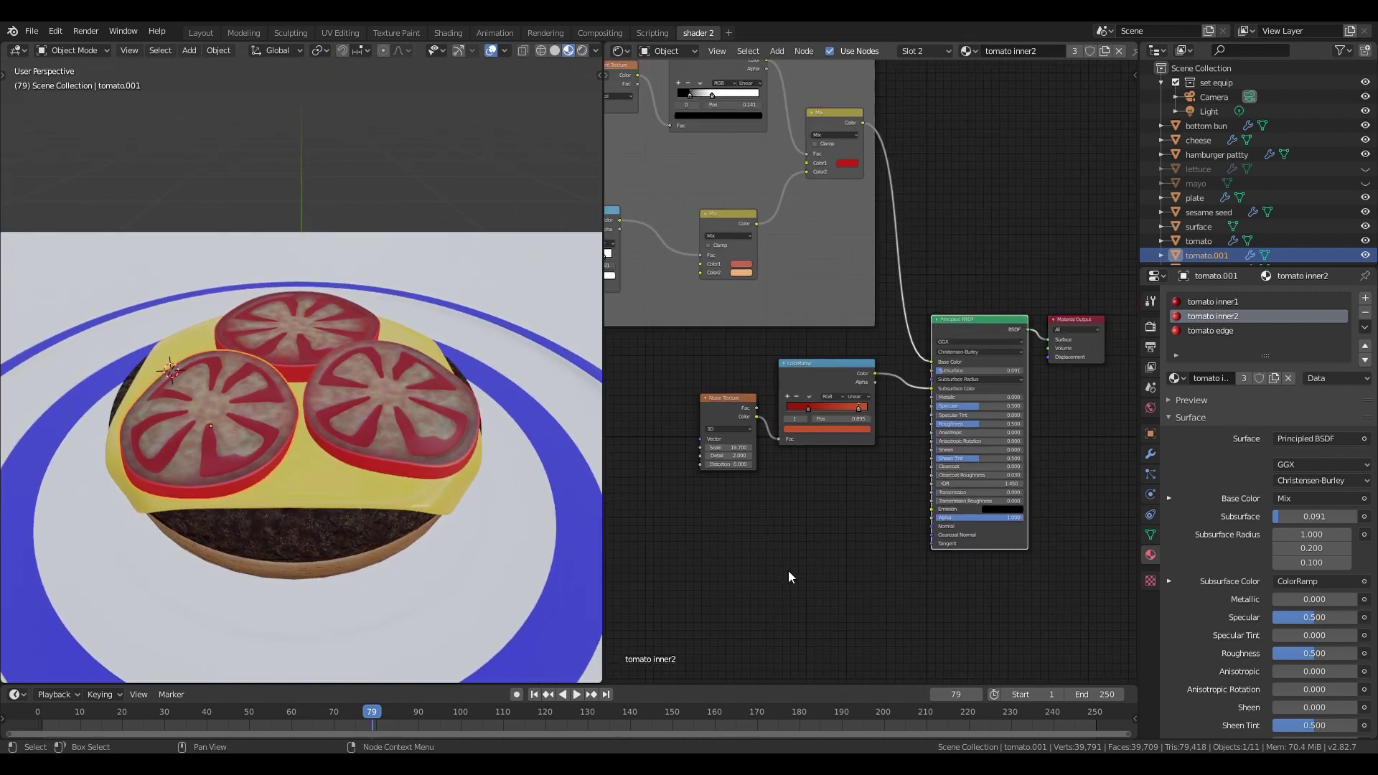
- Add another Noise Texture below the red-orange one with Mapping and Texture Coordinate nodes, driven by the Object output
{"action": "middle_click_drag", "start_coordinate": [787, 559], "coordinate": [838, 518]}
{"action": "key", "text": "shift+a"}
{"action": "mouse_move", "coordinate": [717, 502]}
{"action": "left_click", "coordinate": [770, 422]}
{"action": "left_click", "coordinate": [735, 499]}
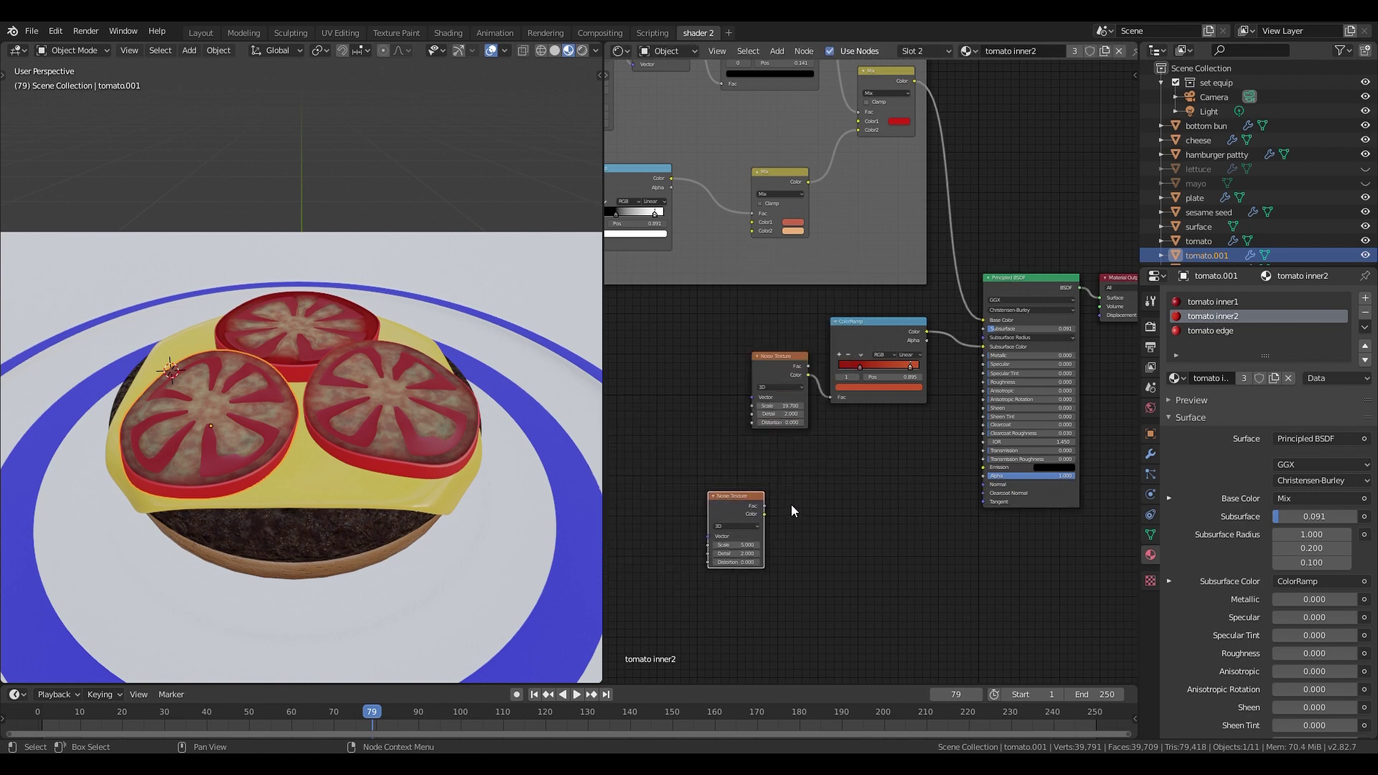
{"action": "middle_click_drag", "start_coordinate": [720, 467], "coordinate": [773, 463]}
{"action": "key", "text": "ctrl+t"}
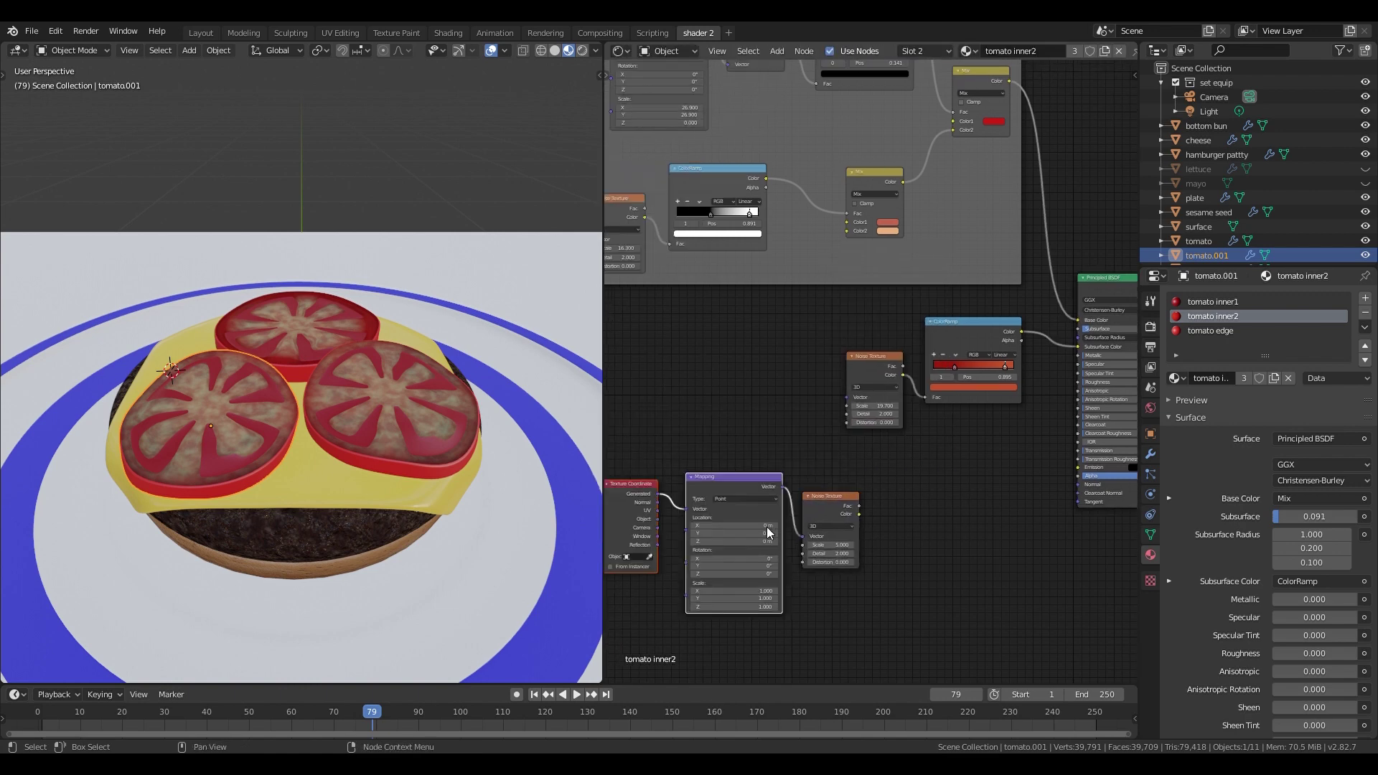
{"action": "left_click_drag", "start_coordinate": [658, 518], "coordinate": [686, 509]}
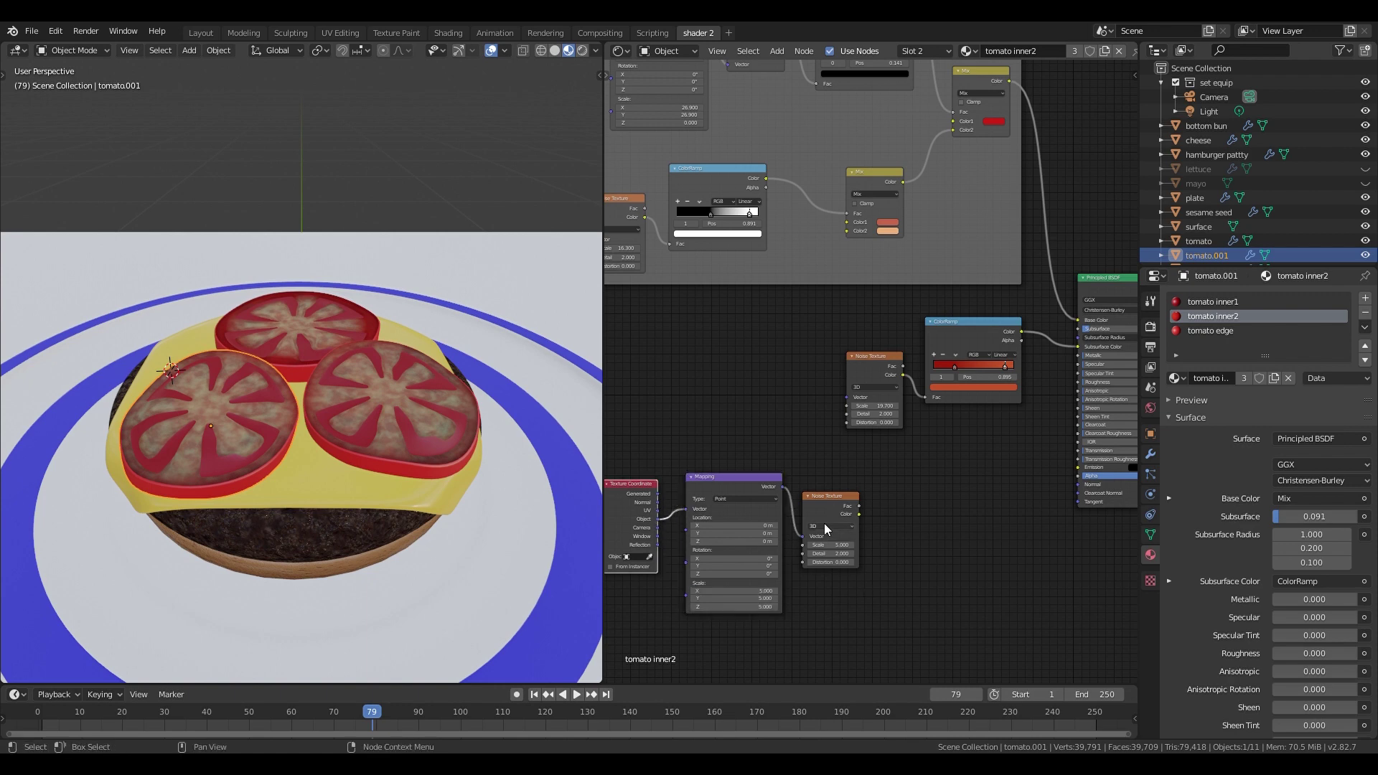
- Feed the noise into a new ColorRamp, preview it, and tune it to fine speckles with Mapping scale 80.000 and noise Scale 22.900
{"action": "key", "text": "shift+a"}
{"action": "mouse_move", "coordinate": [883, 501]}
{"action": "left_click", "coordinate": [942, 365]}
{"action": "left_click", "coordinate": [894, 479]}
{"action": "left_click_drag", "start_coordinate": [859, 515], "coordinate": [922, 519]}
{"action": "left_click", "coordinate": [902, 485], "text": "ctrl+shift"}
{"action": "mouse_move", "coordinate": [828, 546]}
{"action": "left_mouse_down"}
{"action": "mouse_move", "coordinate": [851, 550]}
{"action": "mouse_move", "coordinate": [806, 549]}
{"action": "left_mouse_up"}
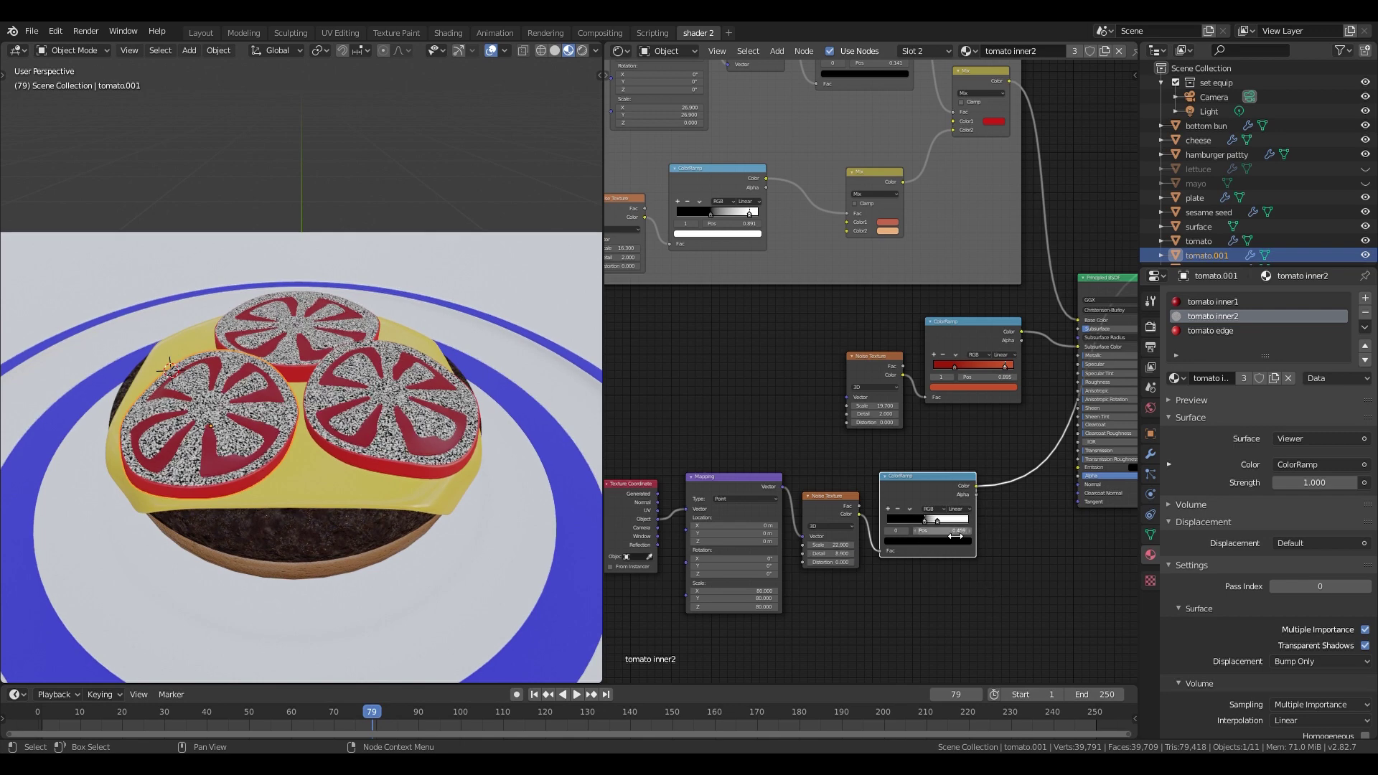
{"action": "left_click", "coordinate": [1021, 511]}
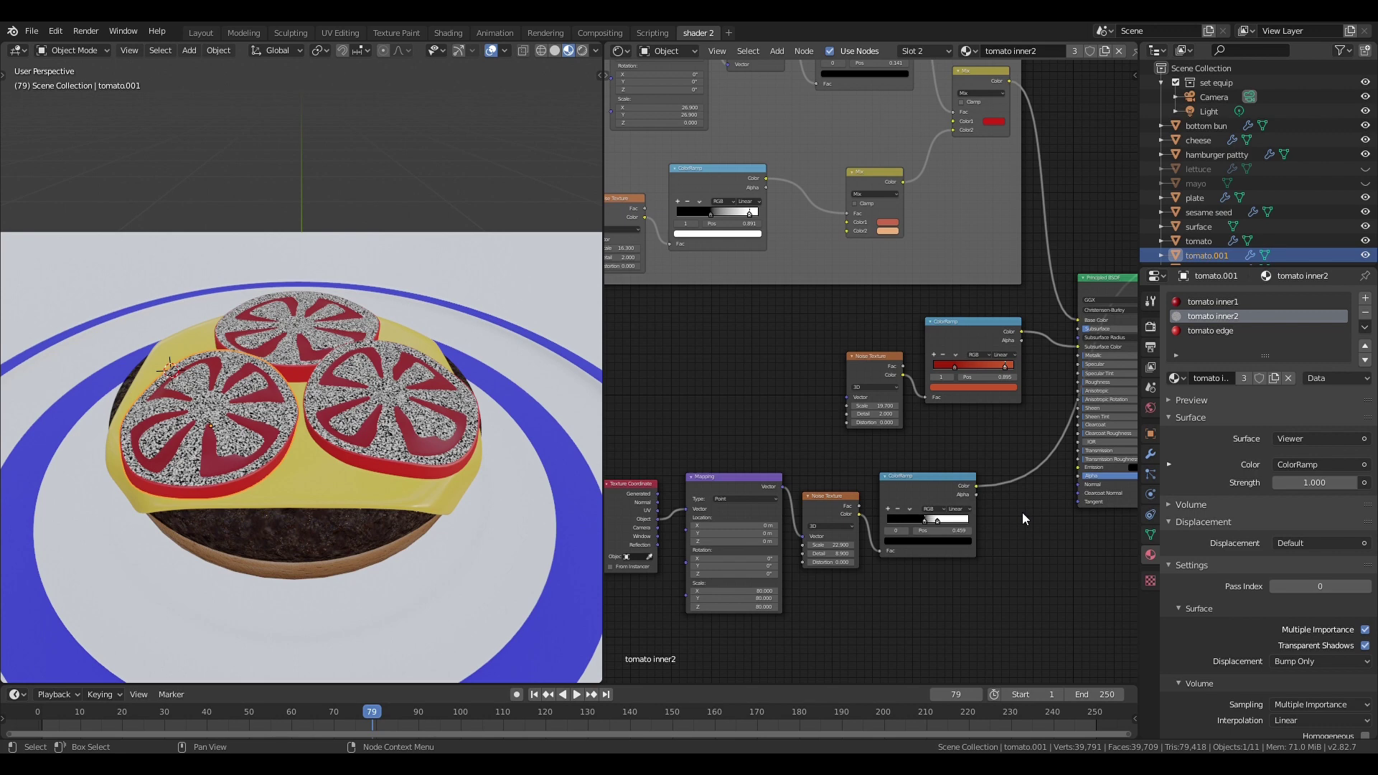
- Add a Bump node with Strength 0.500 between the speckle ColorRamp and the Principled BSDF's Normal, using its Height input
{"action": "key", "text": "shift+a"}
{"action": "mouse_move", "coordinate": [1005, 502]}
{"action": "left_click", "coordinate": [1072, 498]}
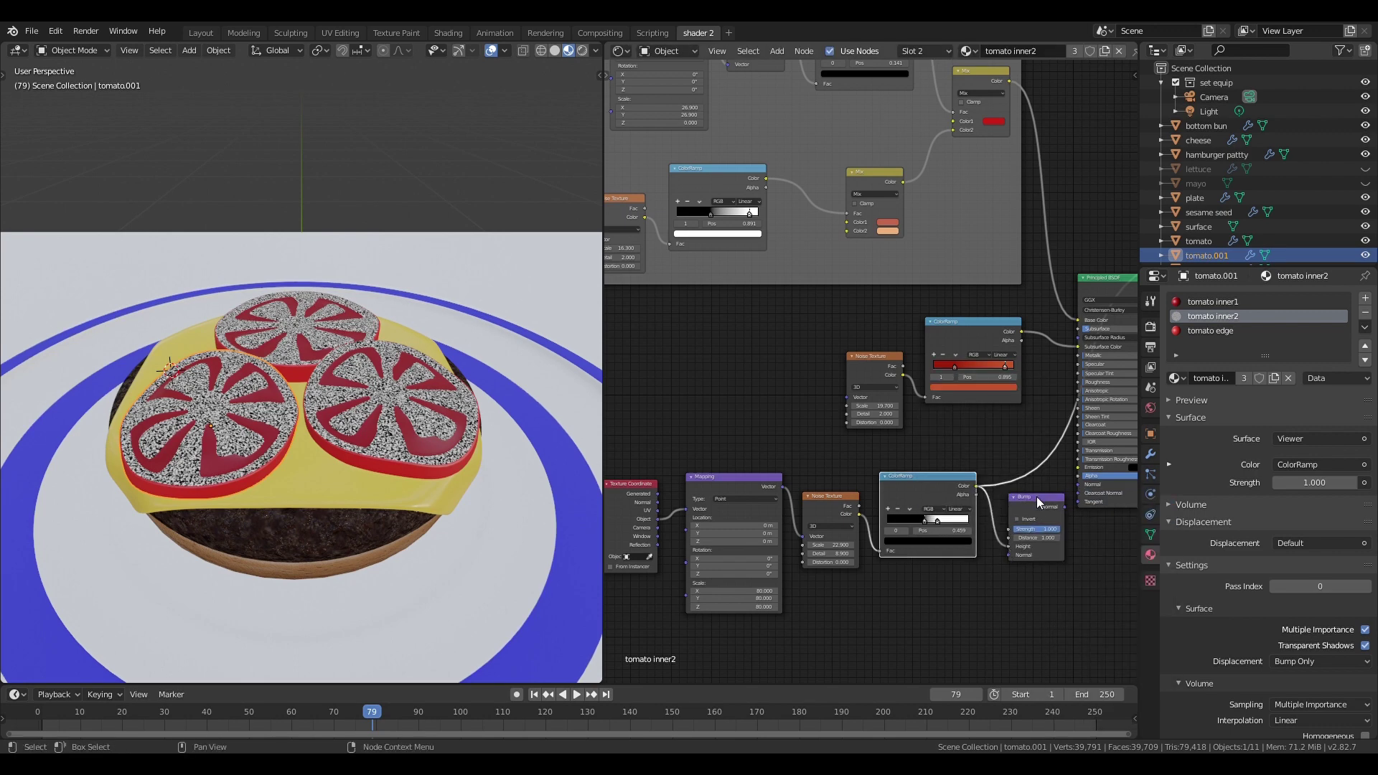
{"action": "left_click_drag", "start_coordinate": [1036, 497], "coordinate": [1029, 496]}
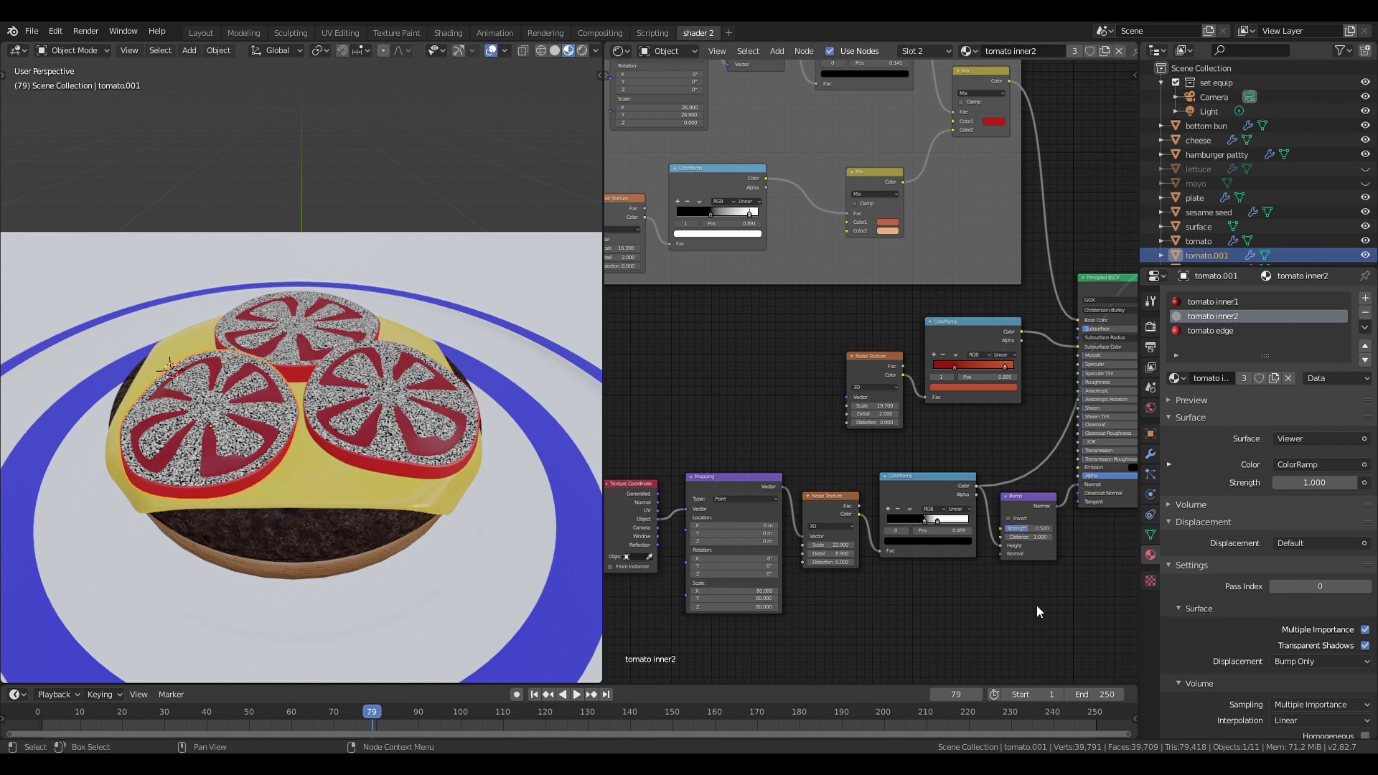
- Set the Principled BSDF's Specular to 0.755 and Roughness to 0.150
{"action": "middle_click_drag", "start_coordinate": [996, 415], "coordinate": [890, 467]}
{"action": "scroll", "coordinate": [922, 446], "scroll_direction": "down", "scroll_amount": 2}
{"action": "scroll", "coordinate": [981, 402], "scroll_direction": "up", "scroll_amount": 7}
{"action": "left_click_drag", "start_coordinate": [1036, 320], "coordinate": [1025, 323]}
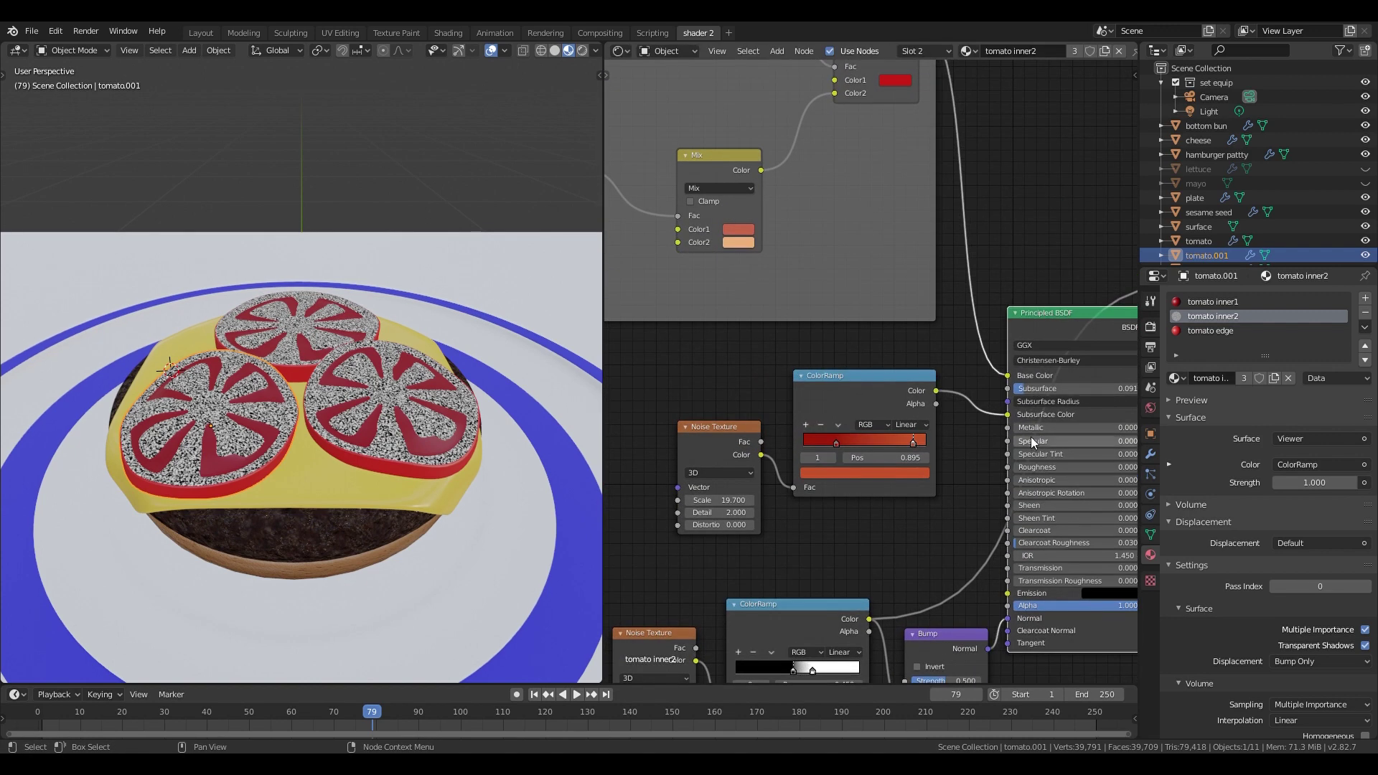
{"action": "mouse_move", "coordinate": [1030, 444]}
{"action": "left_mouse_down"}
{"action": "mouse_move", "coordinate": [1104, 455]}
{"action": "mouse_move", "coordinate": [1026, 468]}
{"action": "left_mouse_up"}
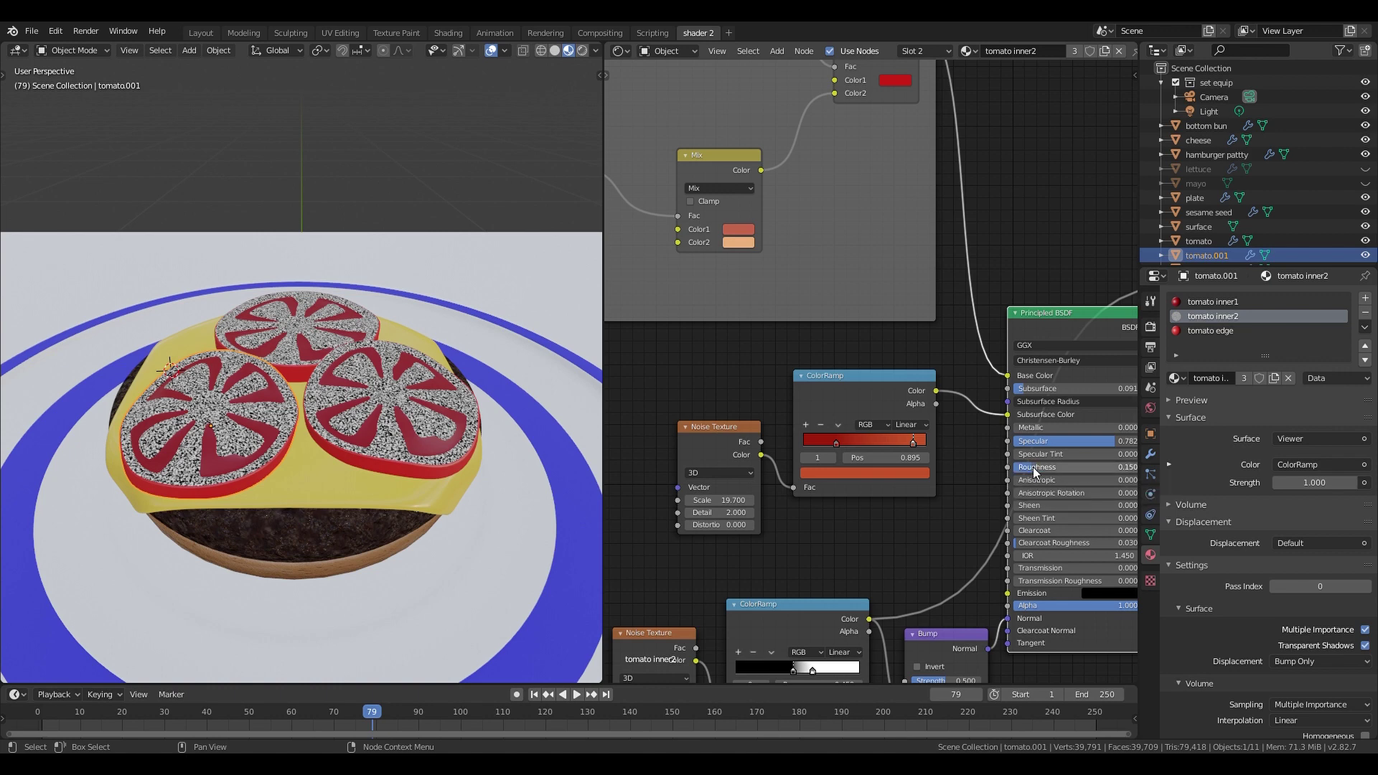
{"action": "left_click_drag", "start_coordinate": [1116, 442], "coordinate": [1111, 441]}
{"action": "scroll", "coordinate": [1029, 649], "scroll_direction": "down", "scroll_amount": 2}
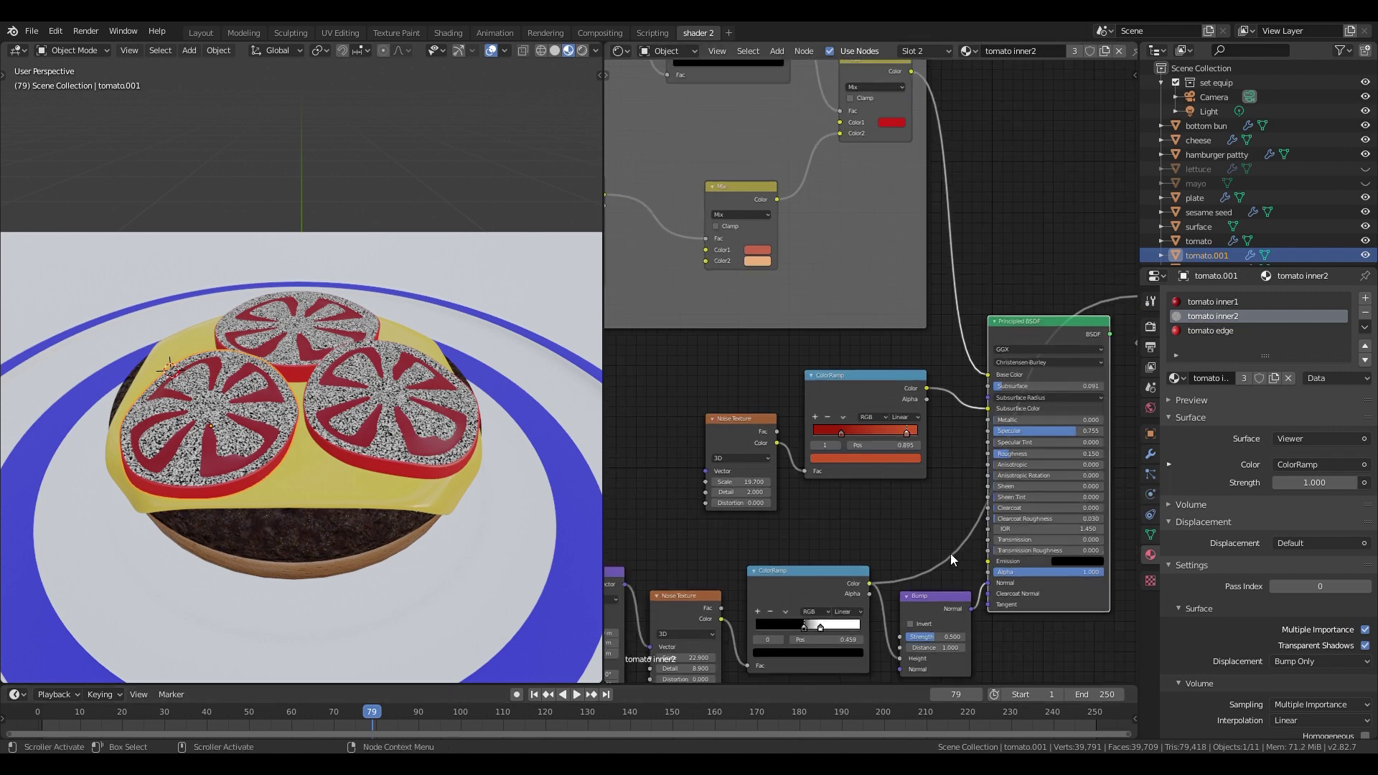
- Preview the full shader on the tomatoes and set the red-orange branch's Noise Texture Scale to 17.800
{"action": "scroll", "coordinate": [950, 553], "scroll_direction": "down", "scroll_amount": 1}
{"action": "left_click", "coordinate": [1006, 340], "text": "ctrl+shift"}
{"action": "middle_click_drag", "start_coordinate": [493, 596], "coordinate": [402, 470]}
{"action": "left_click_drag", "start_coordinate": [765, 466], "coordinate": [751, 466]}
{"action": "middle_click_drag", "start_coordinate": [445, 402], "coordinate": [536, 459]}
{"action": "middle_click_drag", "start_coordinate": [438, 459], "coordinate": [379, 475]}
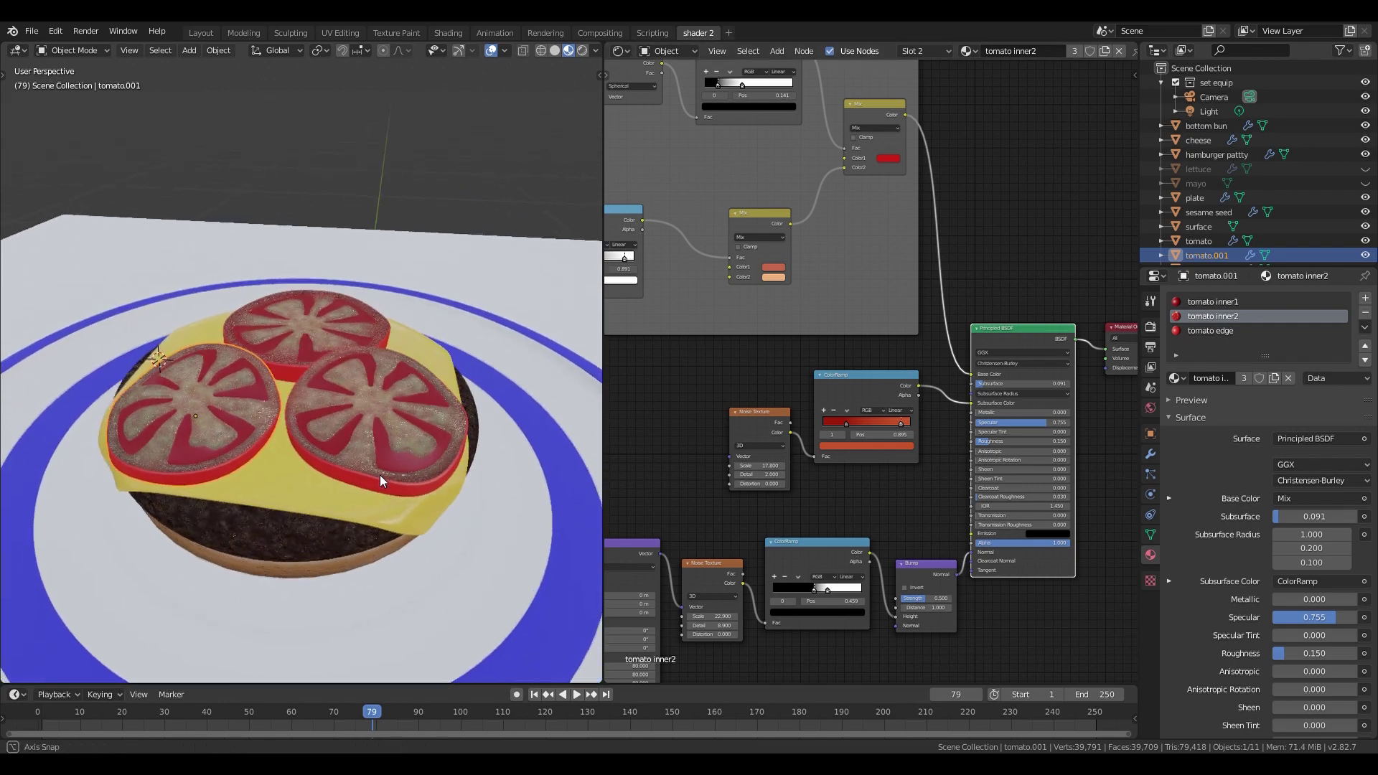
- In the tomato inner1 material, add a Noise Texture feeding a ColorRamp and preview the ramp
{"action": "left_click", "coordinate": [1199, 301]}
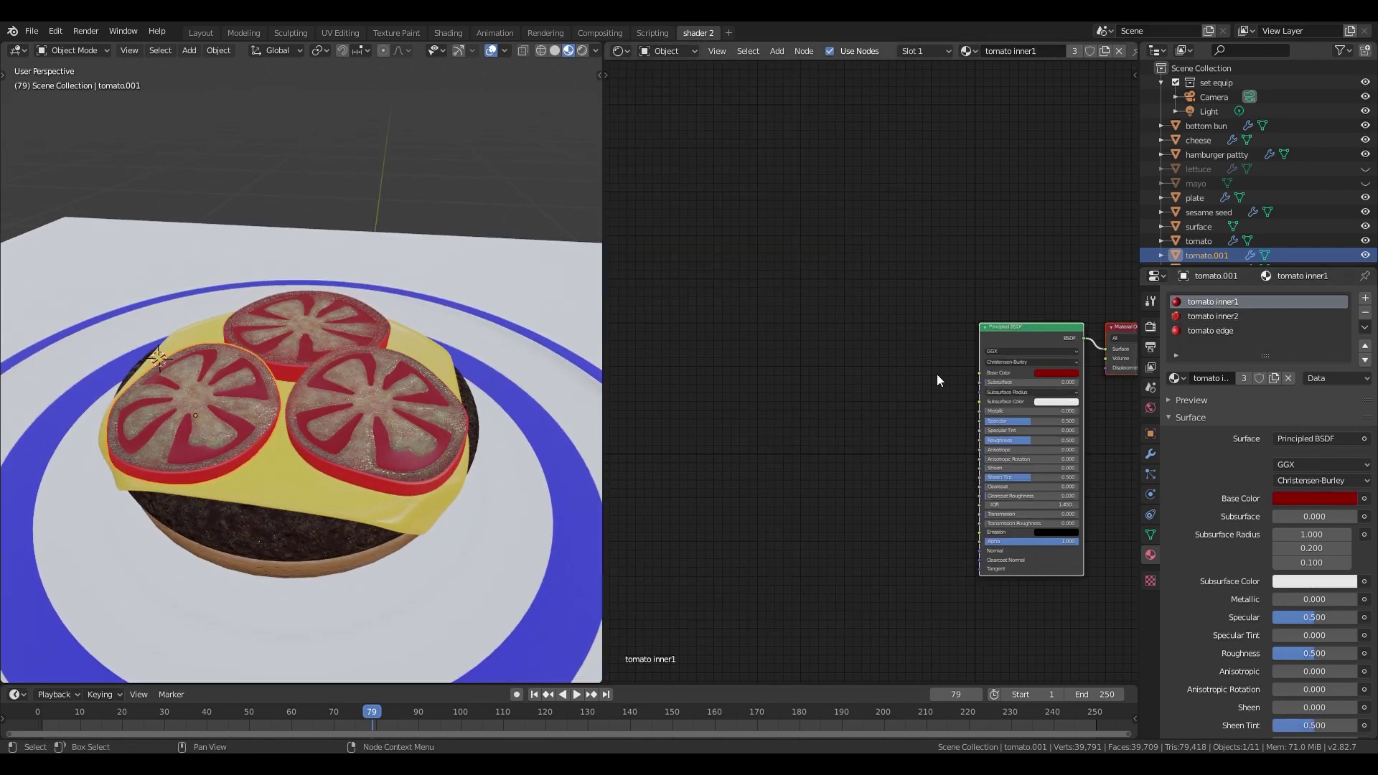
{"action": "scroll", "coordinate": [946, 387], "scroll_direction": "down", "scroll_amount": 1}
{"action": "middle_click_drag", "start_coordinate": [870, 369], "coordinate": [890, 282]}
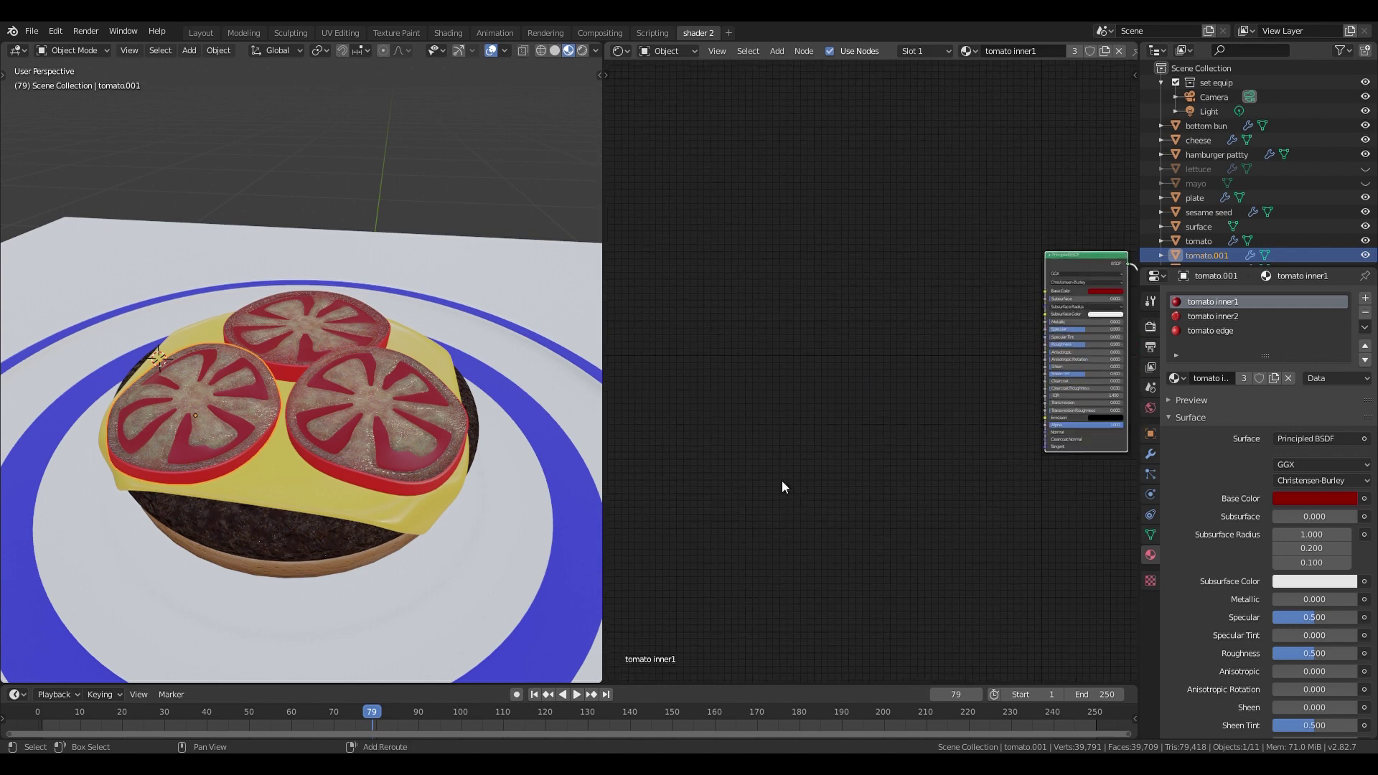
{"action": "key", "text": "shift+a"}
{"action": "left_click", "coordinate": [803, 525]}
{"action": "left_click", "coordinate": [823, 410]}
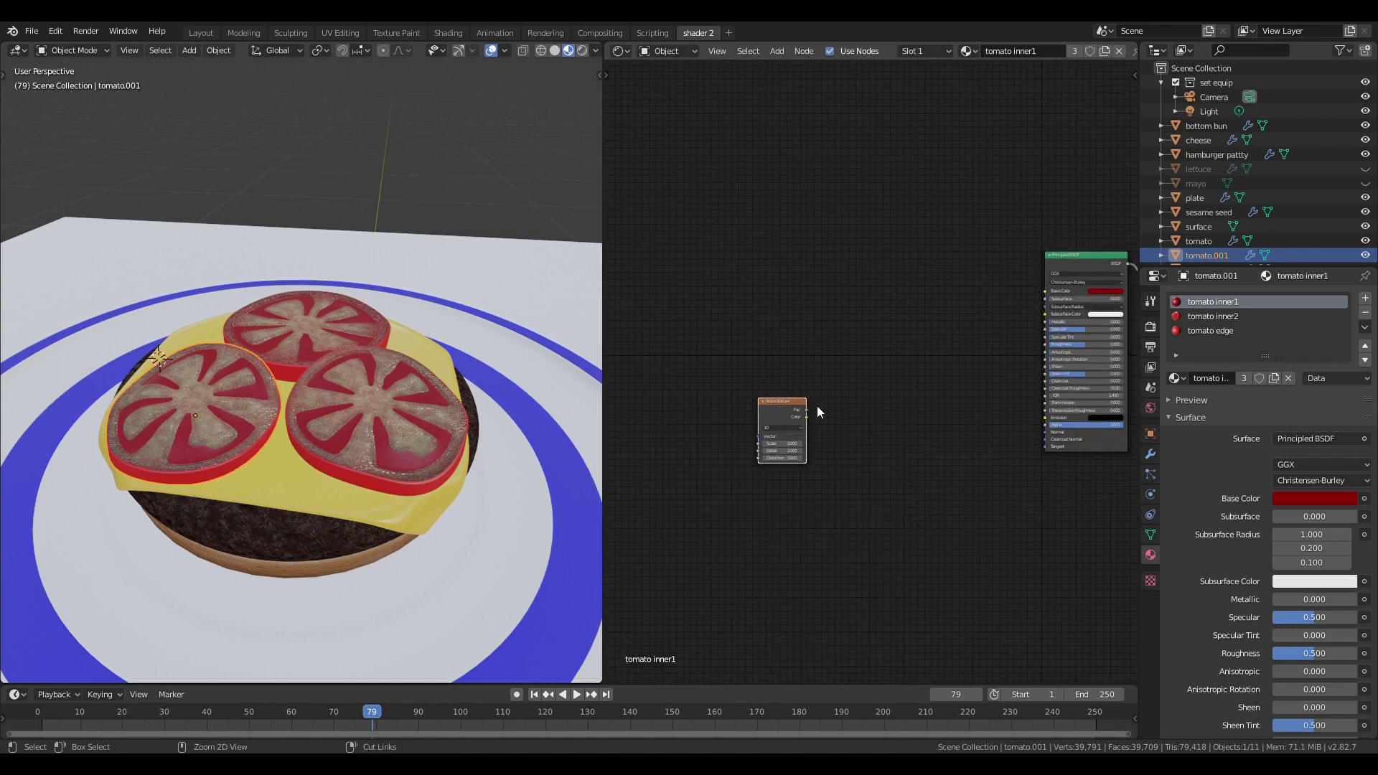
{"action": "key", "text": "shift+a"}
{"action": "mouse_move", "coordinate": [800, 450]}
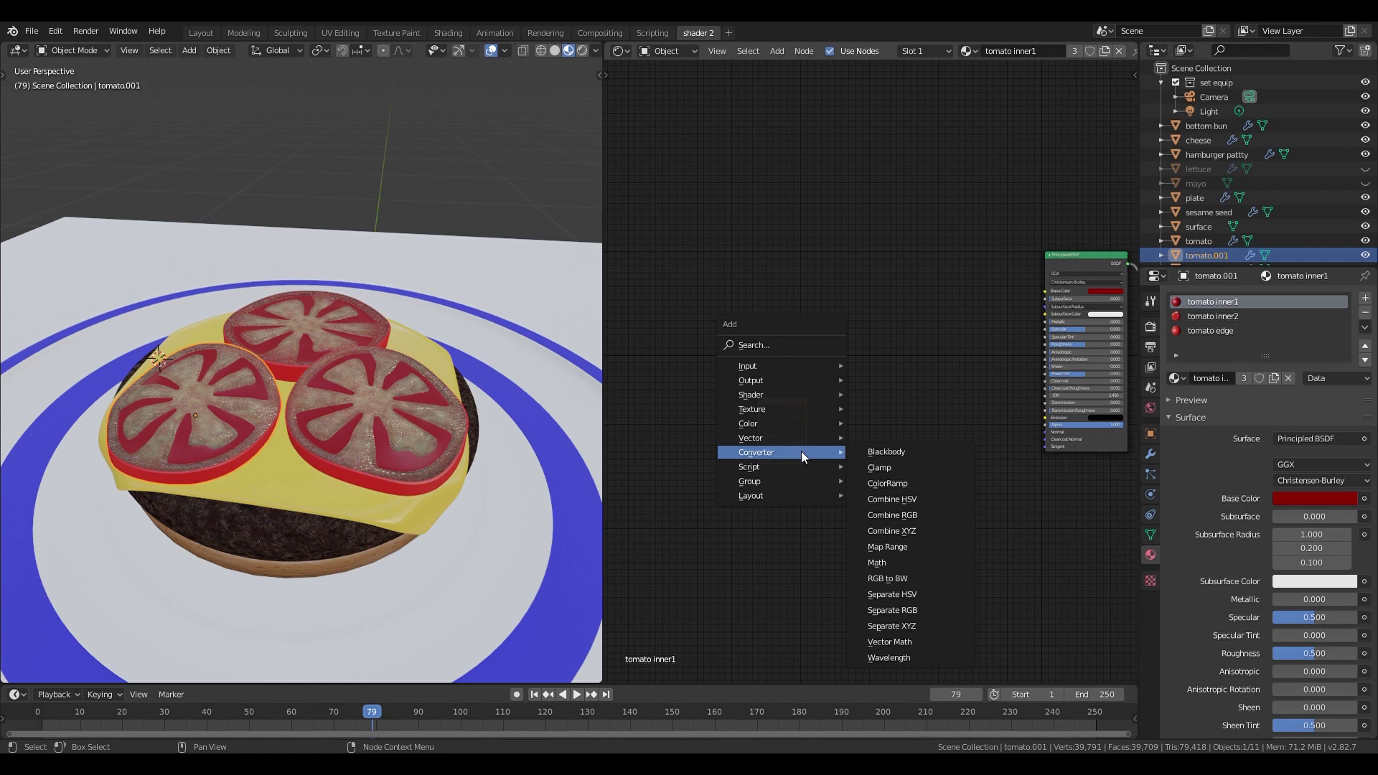
{"action": "left_click", "coordinate": [876, 483]}
{"action": "left_click", "coordinate": [833, 377]}
{"action": "left_click_drag", "start_coordinate": [807, 418], "coordinate": [834, 434]}
{"action": "left_click", "coordinate": [849, 378], "text": "ctrl+shift"}
- Move the ramp's white stop to 0.841 and set the noise to Scale 13.700, Detail 1.400 and Distortion 1.900
{"action": "scroll", "coordinate": [867, 431], "scroll_direction": "up", "scroll_amount": 2}
{"action": "left_click_drag", "start_coordinate": [920, 433], "coordinate": [906, 437]}
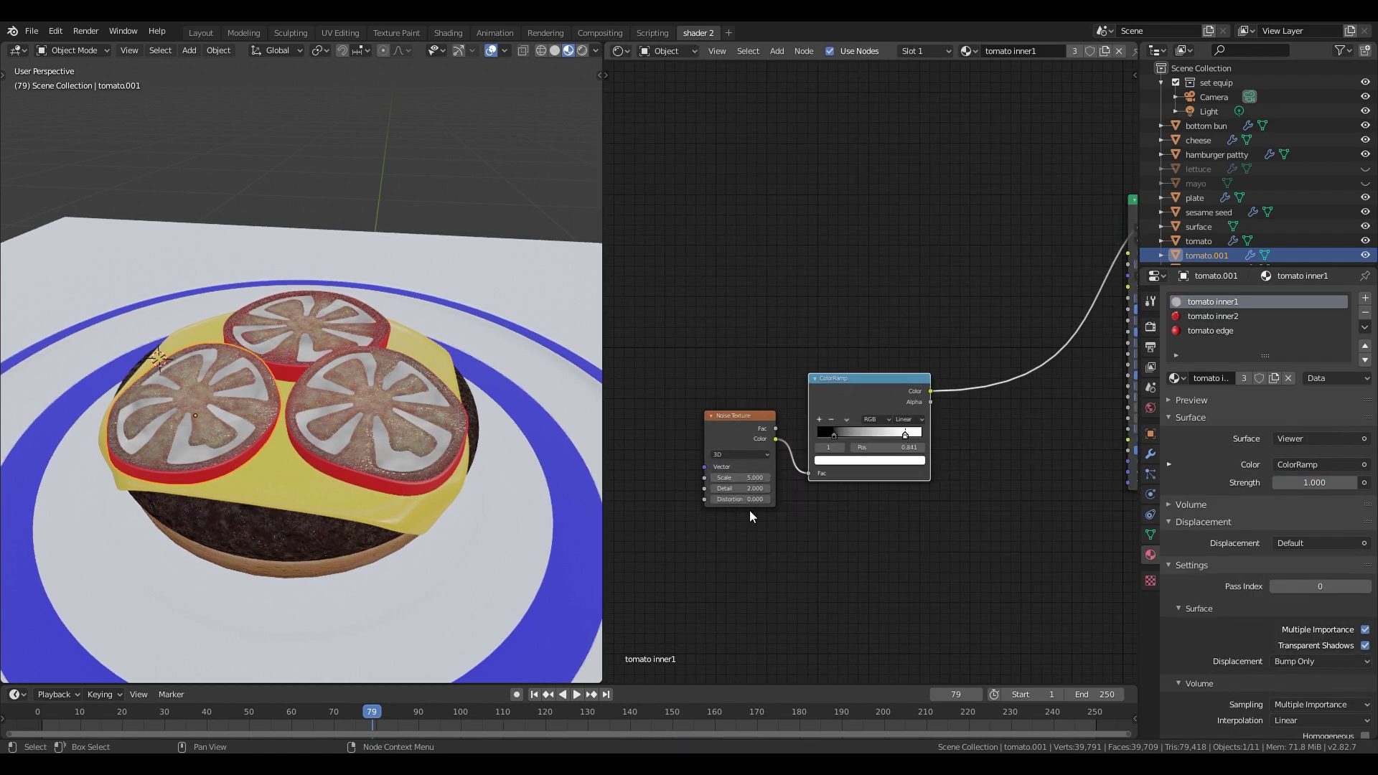
{"action": "left_click_drag", "start_coordinate": [739, 478], "coordinate": [801, 477]}
{"action": "scroll", "coordinate": [758, 507], "scroll_direction": "up", "scroll_amount": 6}
{"action": "middle_click_drag", "start_coordinate": [757, 506], "coordinate": [785, 561]}
{"action": "left_click_drag", "start_coordinate": [757, 531], "coordinate": [771, 548]}
{"action": "middle_click_drag", "start_coordinate": [934, 547], "coordinate": [751, 529]}
- Add an inverted Bump node with Strength 0.375, linking the ramp to Height and its output to the Principled BSDF's Normal
{"action": "scroll", "coordinate": [752, 530], "scroll_direction": "down", "scroll_amount": 5}
{"action": "key", "text": "shift+a"}
{"action": "mouse_move", "coordinate": [954, 464]}
{"action": "left_click", "coordinate": [1025, 464]}
{"action": "left_click", "coordinate": [901, 433]}
{"action": "left_click_drag", "start_coordinate": [979, 453], "coordinate": [1049, 488]}
{"action": "left_click", "coordinate": [913, 469]}
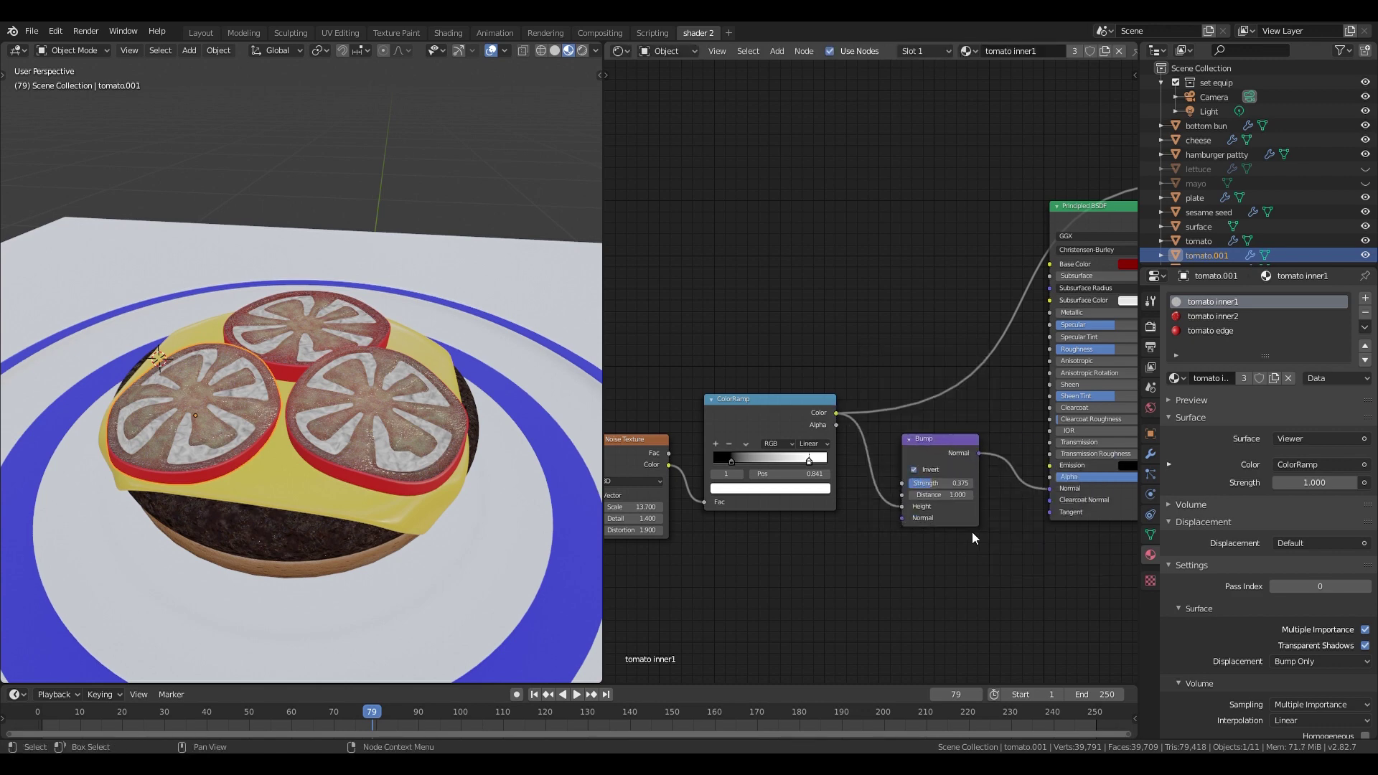
- Add a second Noise Texture and ColorRamp above the bump nodes, connect them, and preview the ramp
{"action": "middle_click_drag", "start_coordinate": [842, 287], "coordinate": [896, 380]}
{"action": "key", "text": "shift+a"}
{"action": "mouse_move", "coordinate": [757, 243]}
{"action": "left_click", "coordinate": [831, 404]}
{"action": "left_click", "coordinate": [838, 303]}
{"action": "key", "text": "shift+a"}
{"action": "mouse_move", "coordinate": [819, 349]}
{"action": "left_click", "coordinate": [885, 379]}
{"action": "left_click", "coordinate": [974, 280]}
{"action": "left_click_drag", "start_coordinate": [876, 278], "coordinate": [907, 327]}
{"action": "left_click", "coordinate": [962, 251], "text": "ctrl+shift"}
- Set the second Noise Texture's Scale to 32.500 and Detail to 3.400
{"action": "left_click_drag", "start_coordinate": [855, 251], "coordinate": [800, 244]}
{"action": "left_click_drag", "start_coordinate": [805, 314], "coordinate": [883, 313]}
{"action": "left_click_drag", "start_coordinate": [799, 325], "coordinate": [760, 325]}
{"action": "middle_click_drag", "start_coordinate": [868, 369], "coordinate": [790, 388]}
- Recolor the upper ramp's black stop to hex 411900 and white stop to 580000, and connect it to the Base Color
{"action": "left_click", "coordinate": [855, 333]}
{"action": "left_click", "coordinate": [906, 287]}
{"action": "left_click", "coordinate": [906, 286]}
{"action": "type", "text": "41190"}
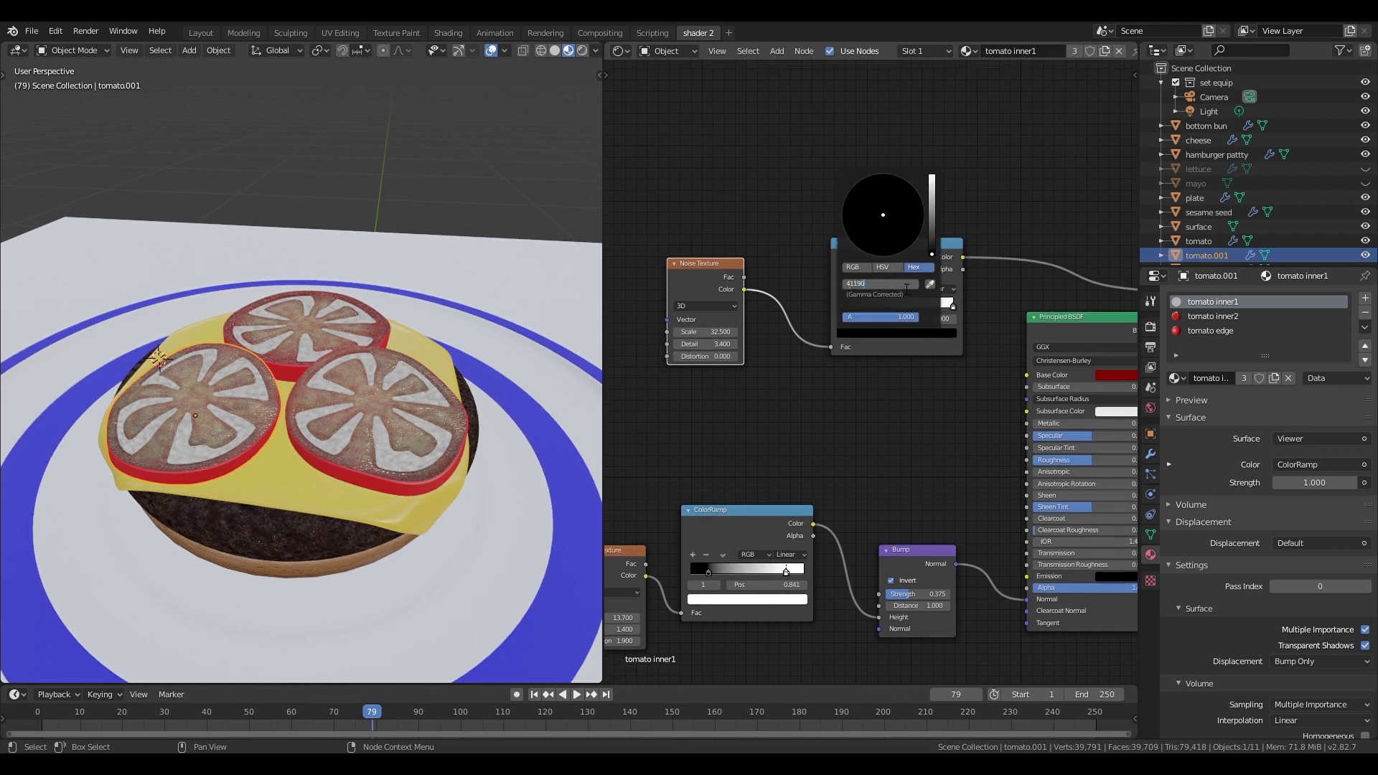
{"action": "type", "text": "0"}
{"action": "key", "text": "Return"}
{"action": "left_click", "coordinate": [953, 306]}
{"action": "left_click", "coordinate": [955, 332]}
{"action": "type", "text": "580000"}
{"action": "key", "text": "Return"}
{"action": "left_click_drag", "start_coordinate": [963, 257], "coordinate": [1026, 375]}
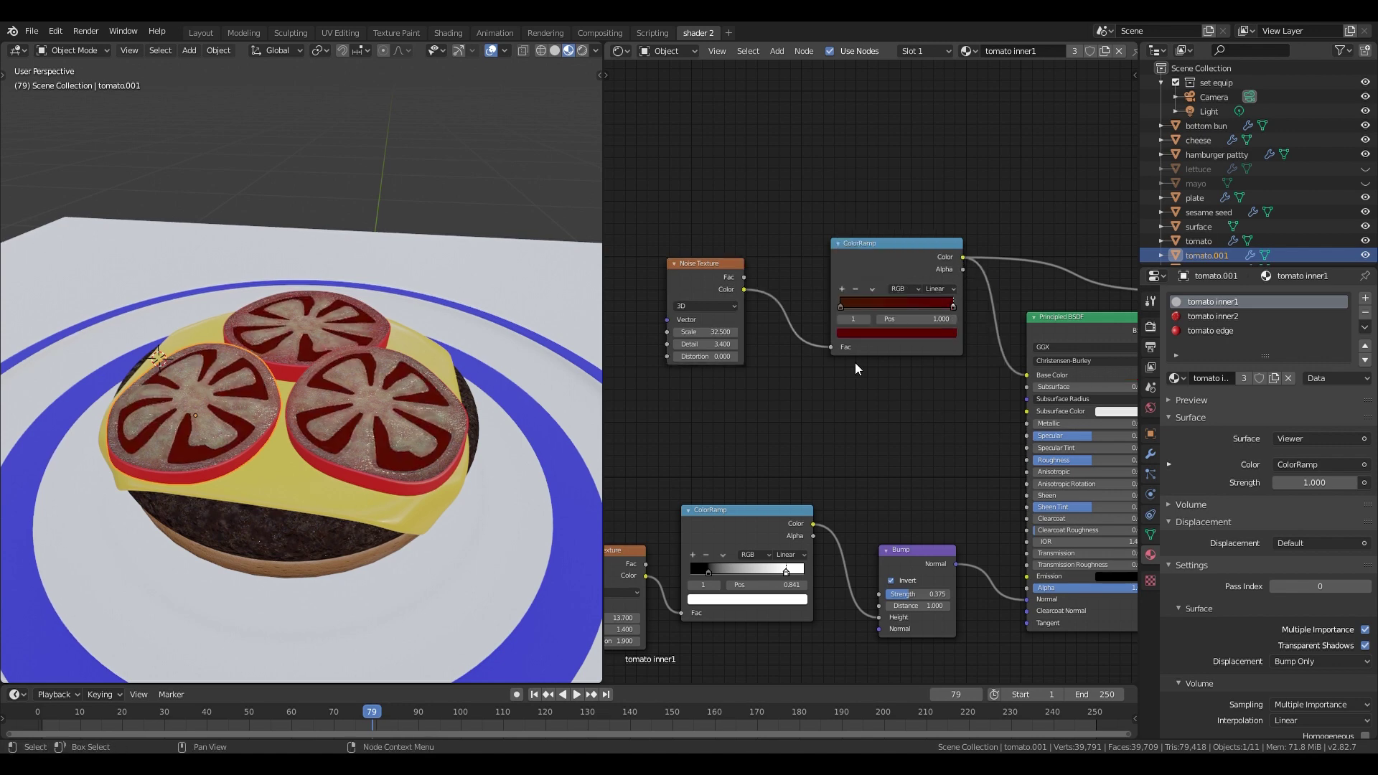
- Set the Principled BSDF to Metallic 0.145, Specular 0.841, Roughness 0.000 and Sheen 0.632, and preview the full shader
{"action": "scroll", "coordinate": [869, 371], "scroll_direction": "down", "scroll_amount": 4}
{"action": "middle_click_drag", "start_coordinate": [939, 385], "coordinate": [803, 330]}
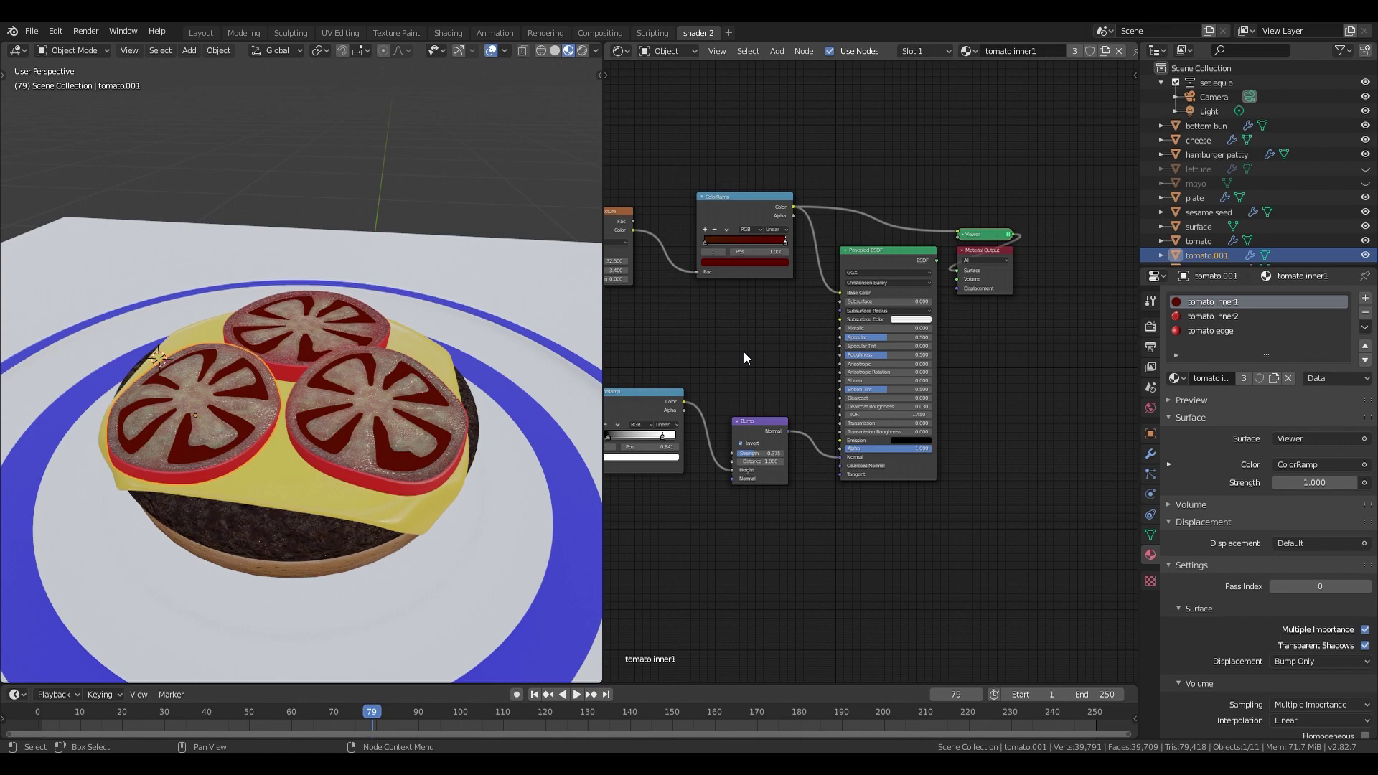
{"action": "scroll", "coordinate": [744, 352], "scroll_direction": "up", "scroll_amount": 3}
{"action": "left_click_drag", "start_coordinate": [951, 291], "coordinate": [974, 290]}
{"action": "left_click_drag", "start_coordinate": [894, 342], "coordinate": [818, 343]}
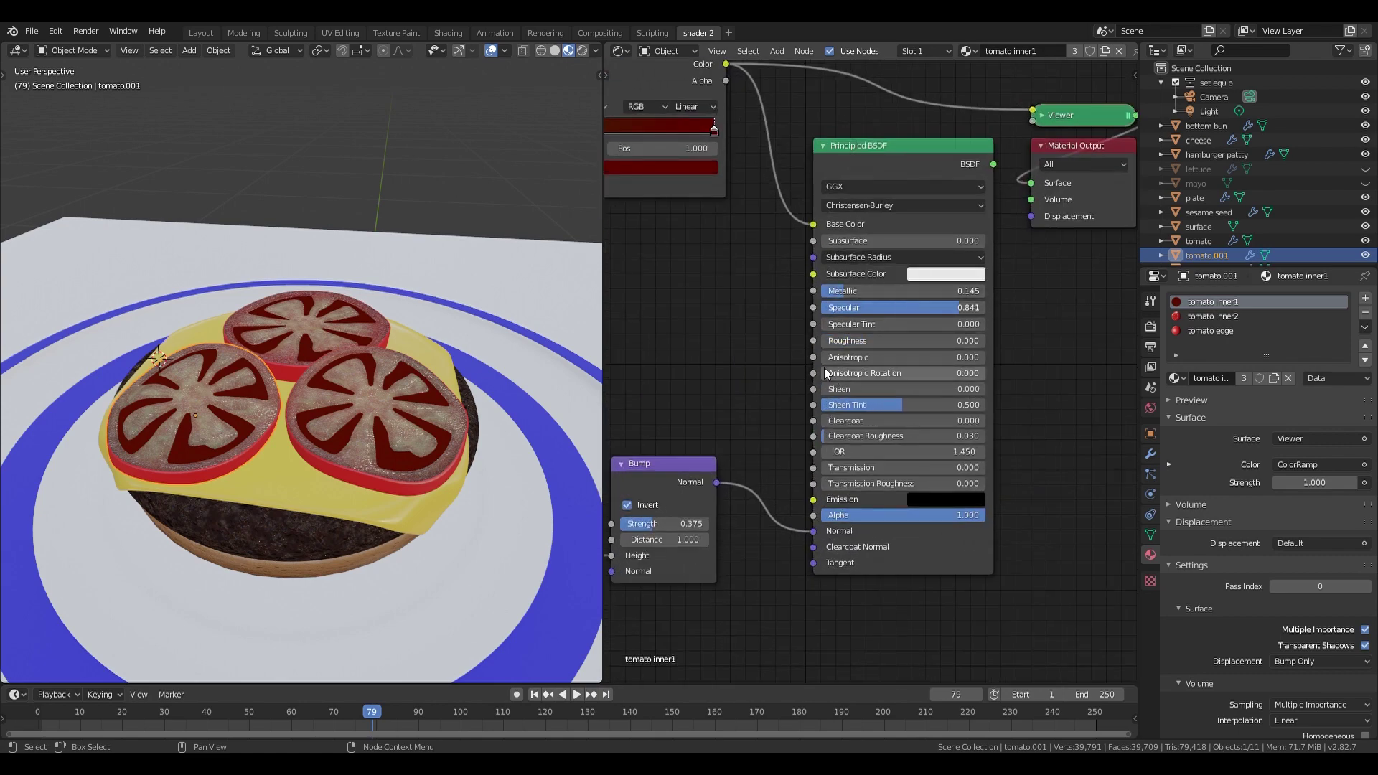
{"action": "left_click_drag", "start_coordinate": [840, 389], "coordinate": [918, 389]}
{"action": "scroll", "coordinate": [857, 421], "scroll_direction": "down", "scroll_amount": 4}
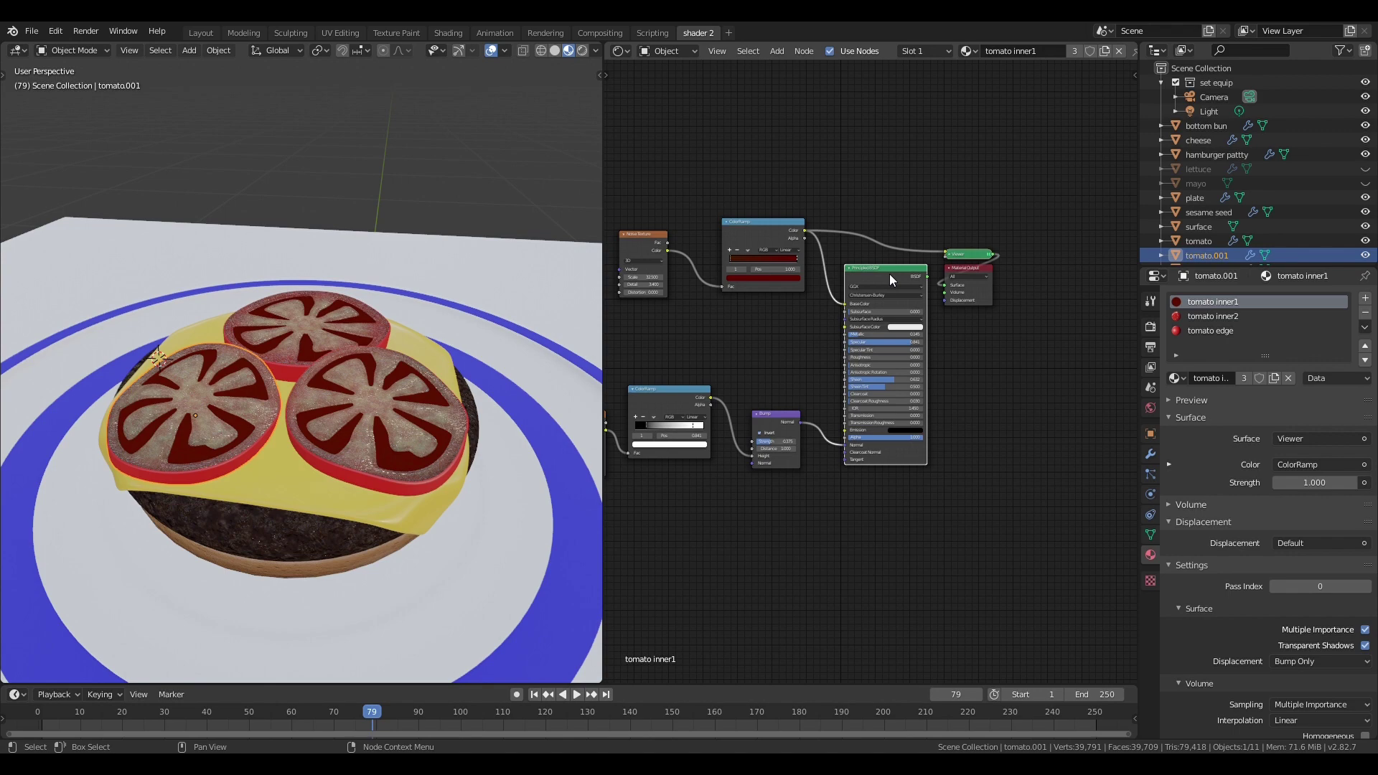
{"action": "left_click", "coordinate": [889, 279], "text": "ctrl+shift"}
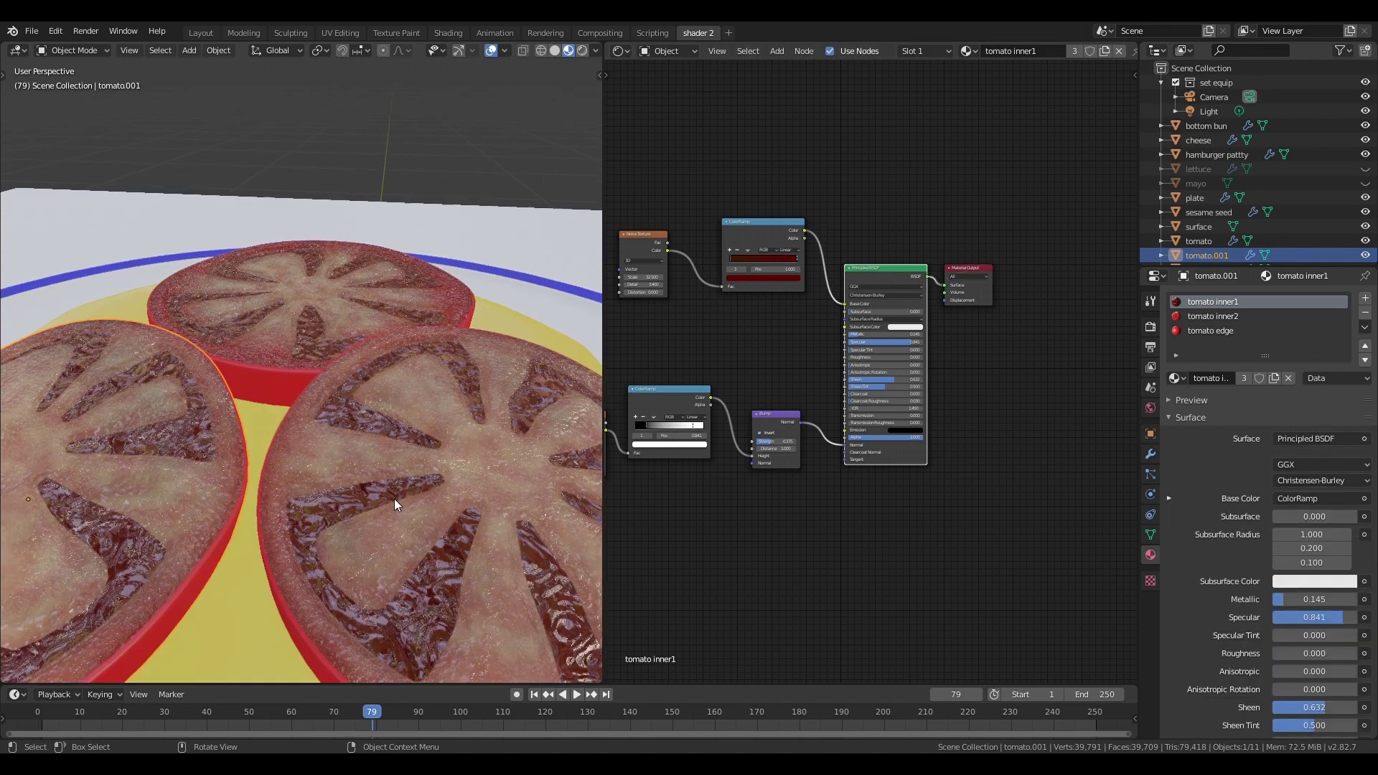
- Lower the Principled BSDF's Sheen to 0.145 and Sheen Tint to 0.345
{"action": "middle_click_drag", "start_coordinate": [394, 498], "coordinate": [557, 488]}
{"action": "scroll", "coordinate": [409, 515], "scroll_direction": "down", "scroll_amount": 4}
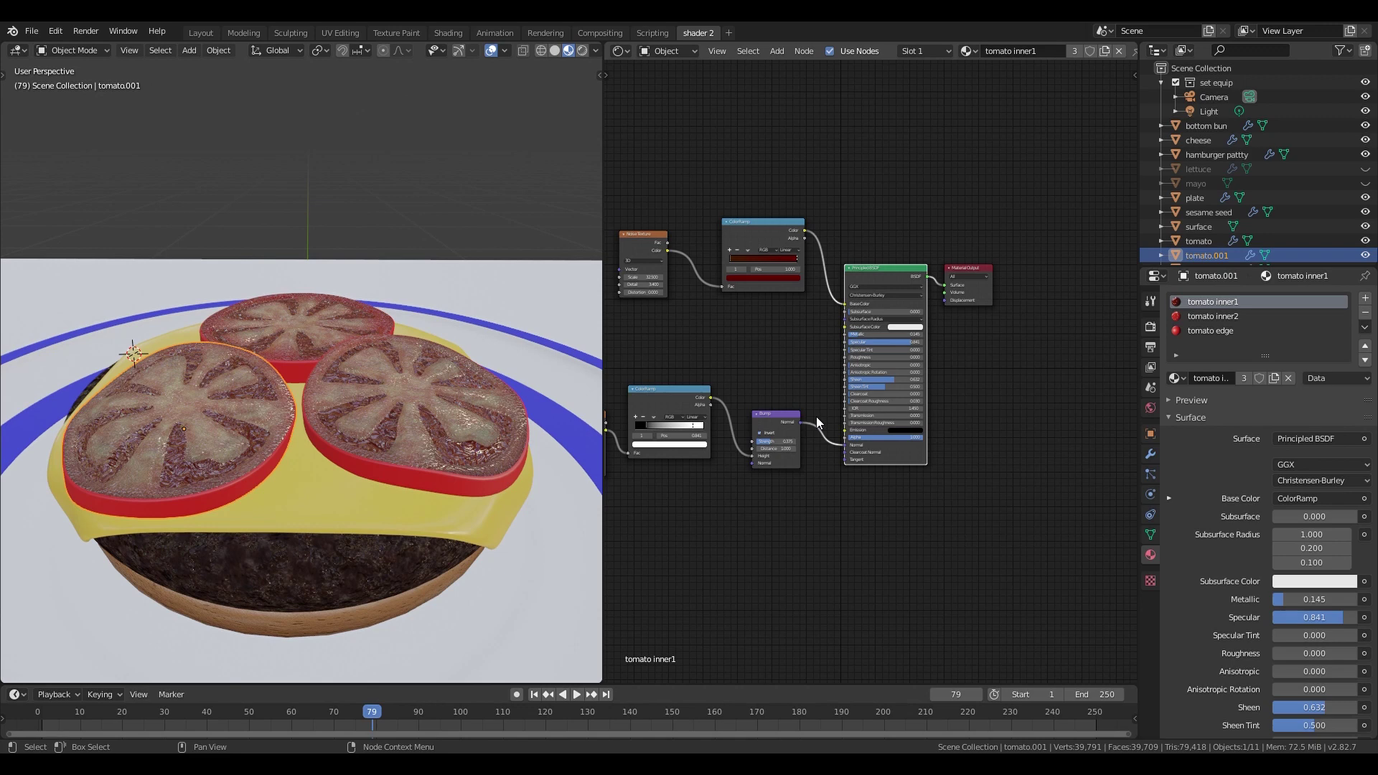
{"action": "left_click_drag", "start_coordinate": [895, 380], "coordinate": [858, 382]}
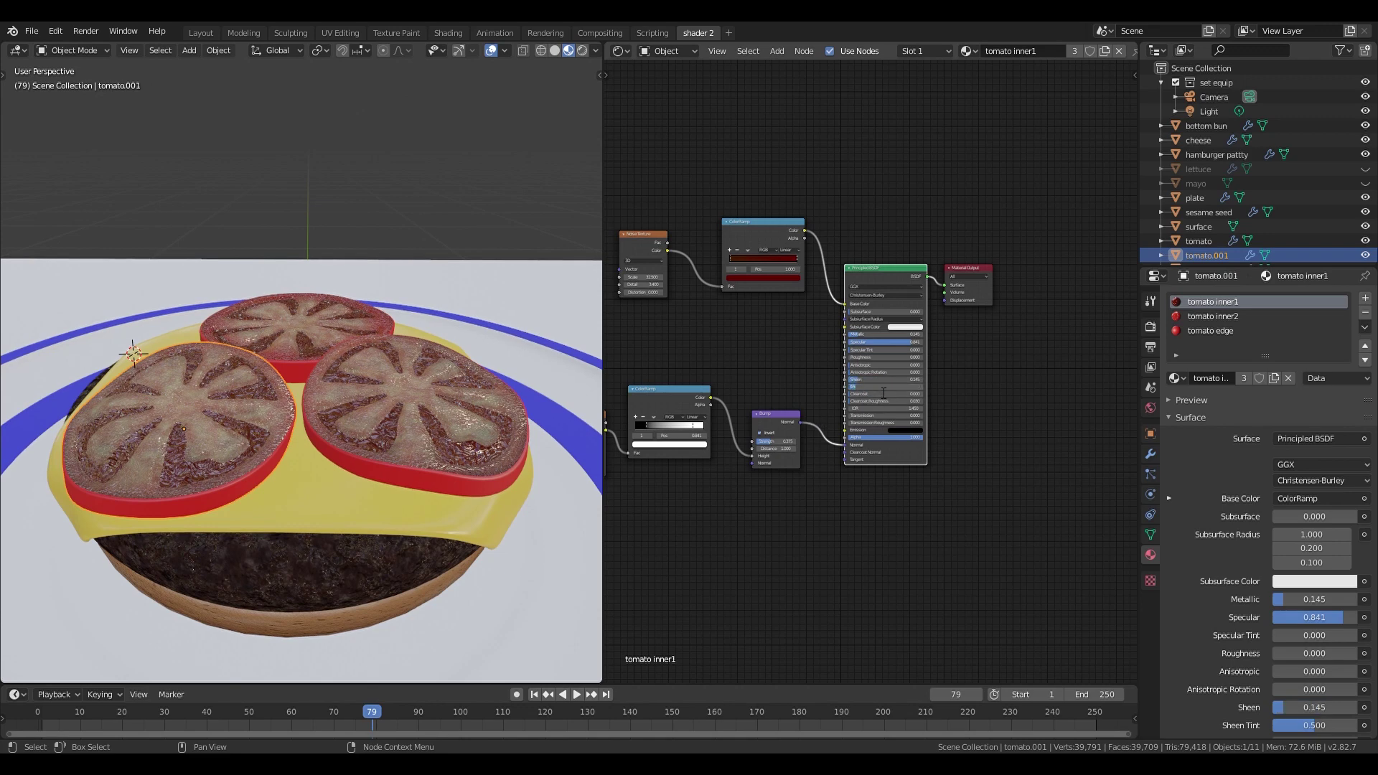
{"action": "left_click", "coordinate": [892, 372]}
{"action": "scroll", "coordinate": [892, 373], "scroll_direction": "up", "scroll_amount": 5}
{"action": "left_click_drag", "start_coordinate": [892, 394], "coordinate": [875, 394]}
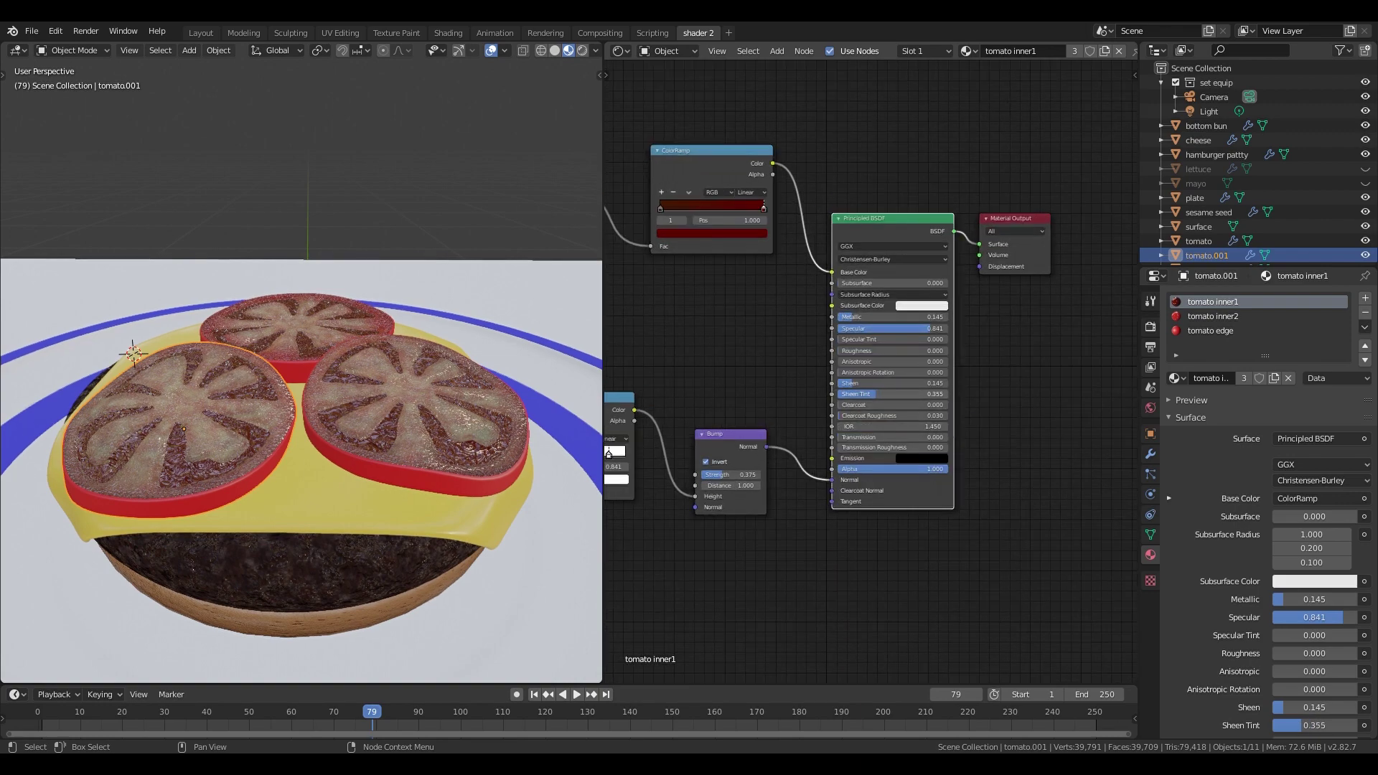
- Check the burger in Rendered viewport shading
{"action": "mouse_move", "coordinate": [428, 457]}
{"action": "middle_mouse_down"}
{"action": "mouse_move", "coordinate": [403, 485]}
{"action": "mouse_move", "coordinate": [567, 70]}
{"action": "middle_mouse_up"}
{"action": "left_click", "coordinate": [582, 50]}
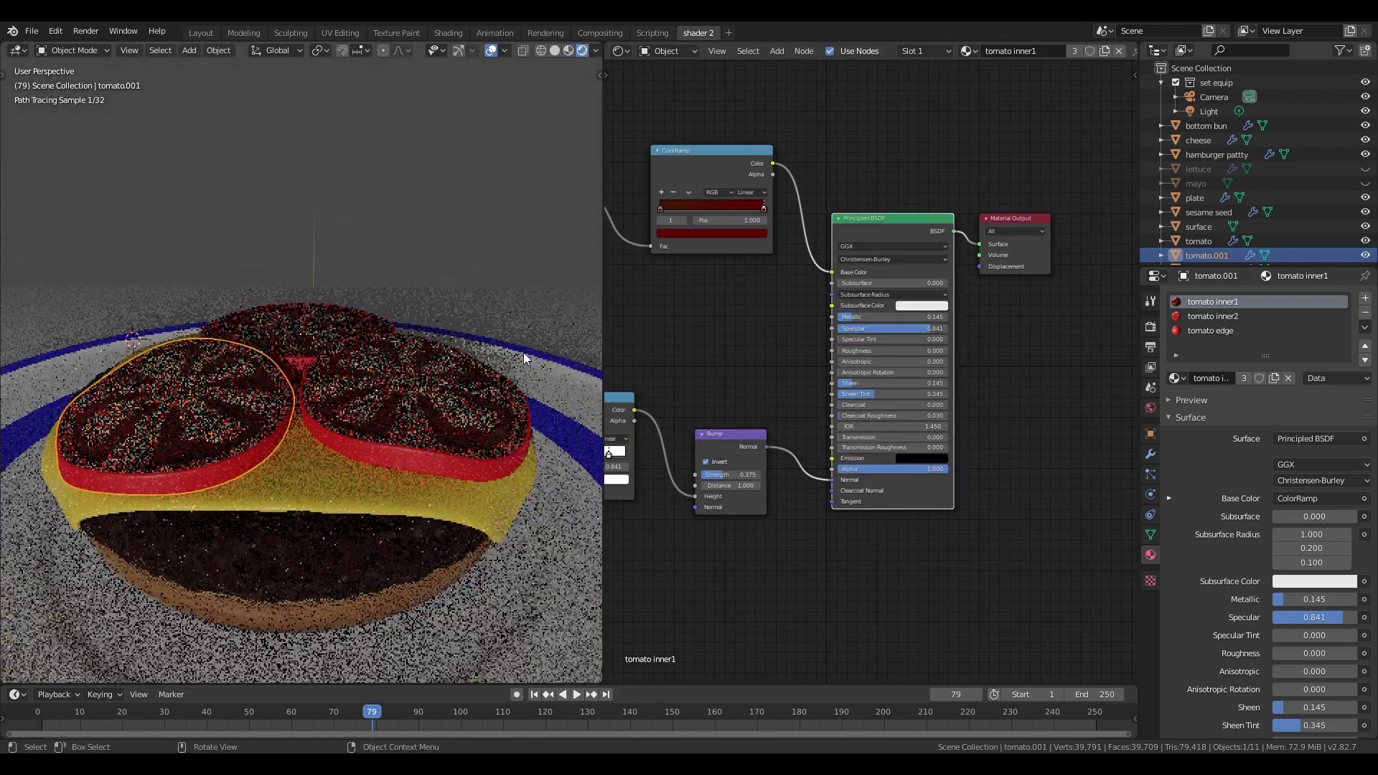
{"action": "scroll", "coordinate": [548, 406], "scroll_direction": "down", "scroll_amount": 5}
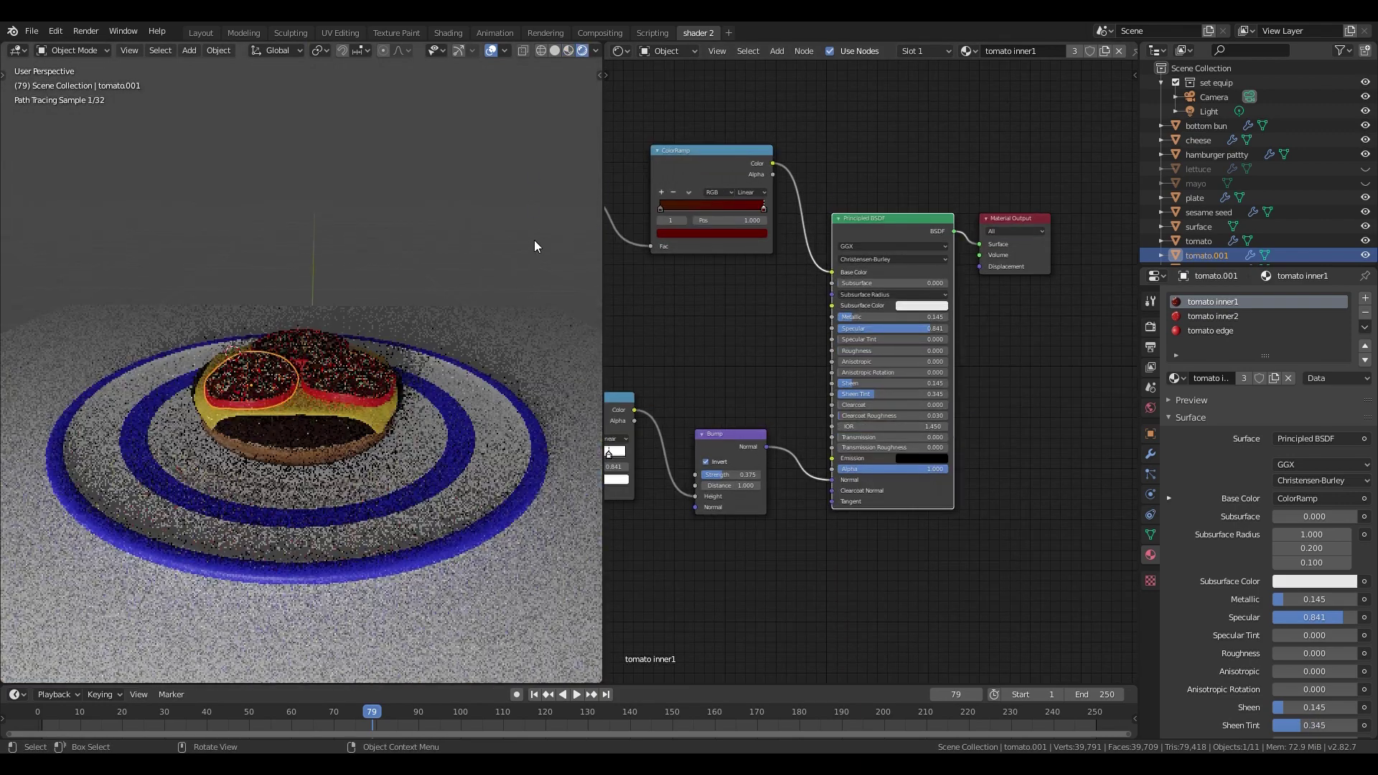
- Return to Material Preview shading and duplicate the point light, placing the copy beside the table surface
{"action": "left_click", "coordinate": [568, 50]}
{"action": "scroll", "coordinate": [500, 299], "scroll_direction": "down", "scroll_amount": 8}
{"action": "left_click", "coordinate": [212, 421]}
{"action": "middle_click_drag", "start_coordinate": [212, 420], "coordinate": [375, 492]}
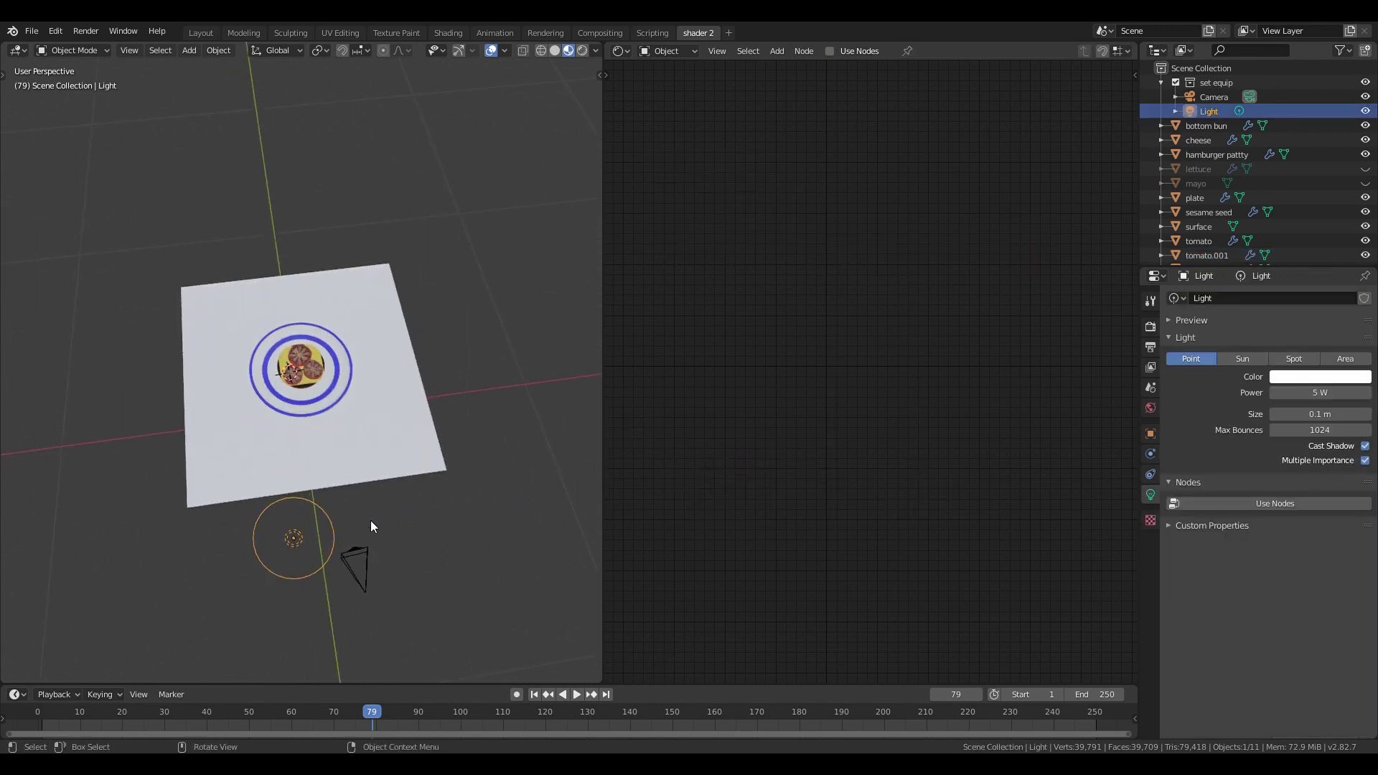
{"action": "key", "text": "shift+d"}
{"action": "left_click", "coordinate": [523, 378]}
- Select the front-right tomato slice and preview the burger up close in Rendered shading with both lights
{"action": "middle_click_drag", "start_coordinate": [523, 378], "coordinate": [395, 434]}
{"action": "scroll", "coordinate": [365, 420], "scroll_direction": "up", "scroll_amount": 9}
{"action": "scroll", "coordinate": [366, 421], "scroll_direction": "down", "scroll_amount": 6}
{"action": "scroll", "coordinate": [381, 423], "scroll_direction": "up", "scroll_amount": 9}
{"action": "scroll", "coordinate": [395, 435], "scroll_direction": "down", "scroll_amount": 3}
{"action": "left_click", "coordinate": [394, 465]}
{"action": "left_click", "coordinate": [581, 50]}
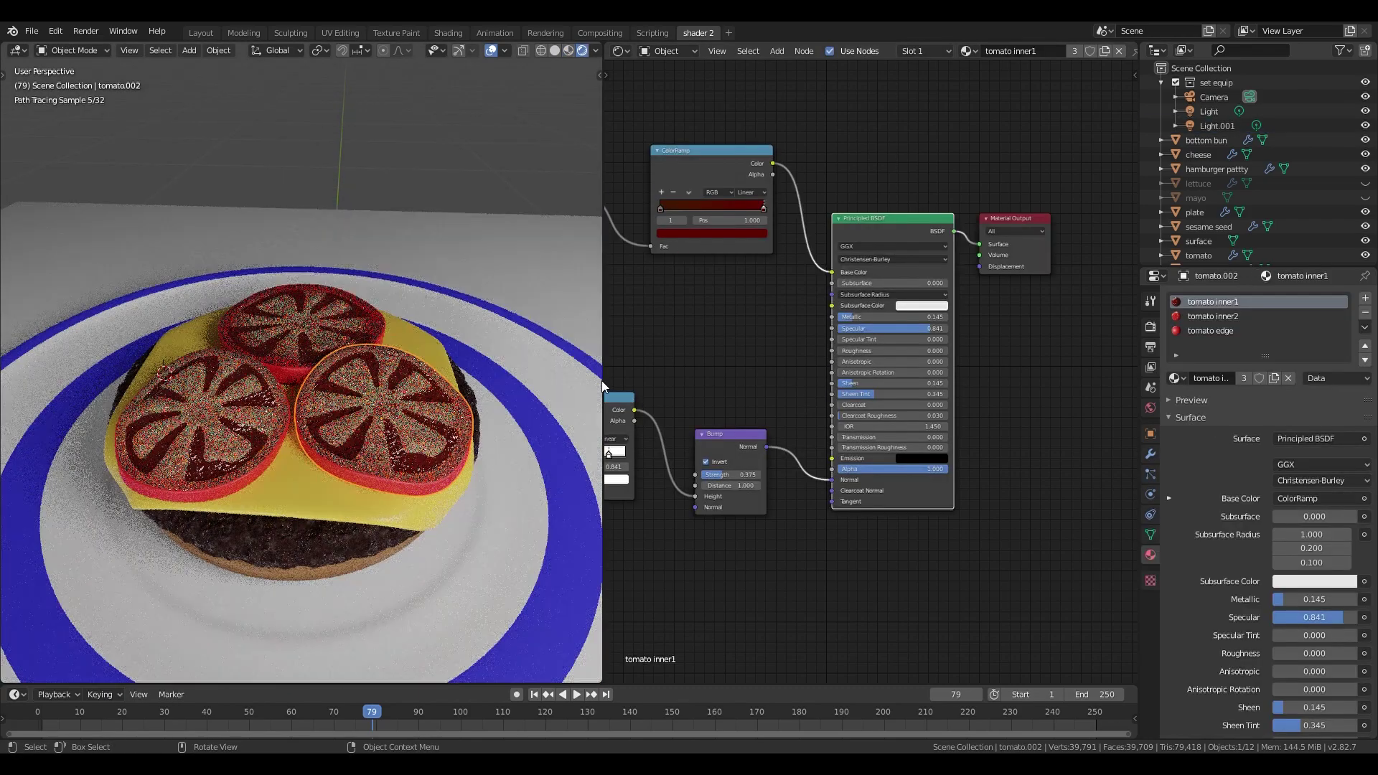
{"action": "middle_click_drag", "start_coordinate": [595, 378], "coordinate": [440, 337]}
{"action": "middle_click_drag", "start_coordinate": [637, 318], "coordinate": [879, 336]}
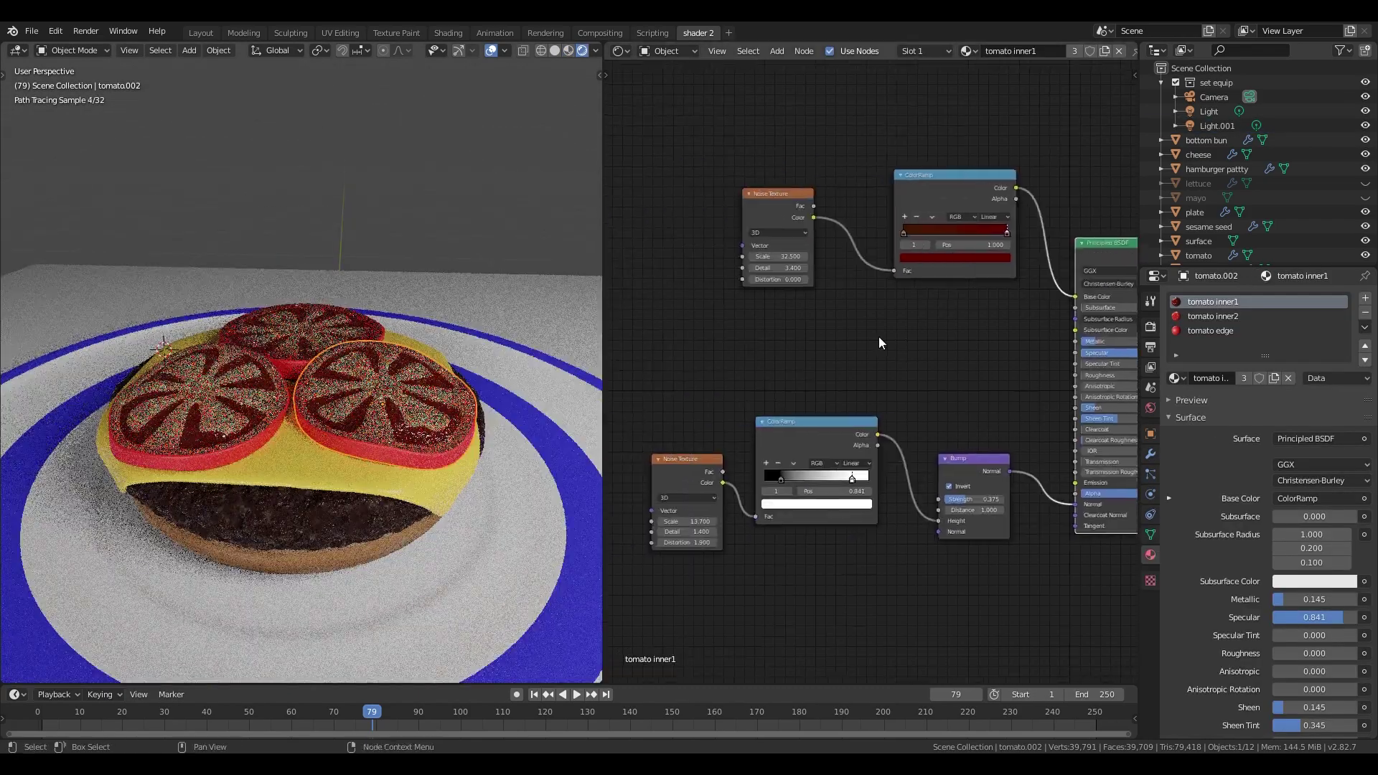
- In tomato inner2, set the gradient Mapping scale to X 28.000 and Y 27.500, and move its ramp's black stop to 0.200
{"action": "left_click", "coordinate": [1211, 317]}
{"action": "middle_click_drag", "start_coordinate": [864, 287], "coordinate": [807, 368]}
{"action": "middle_click_drag", "start_coordinate": [777, 314], "coordinate": [965, 340]}
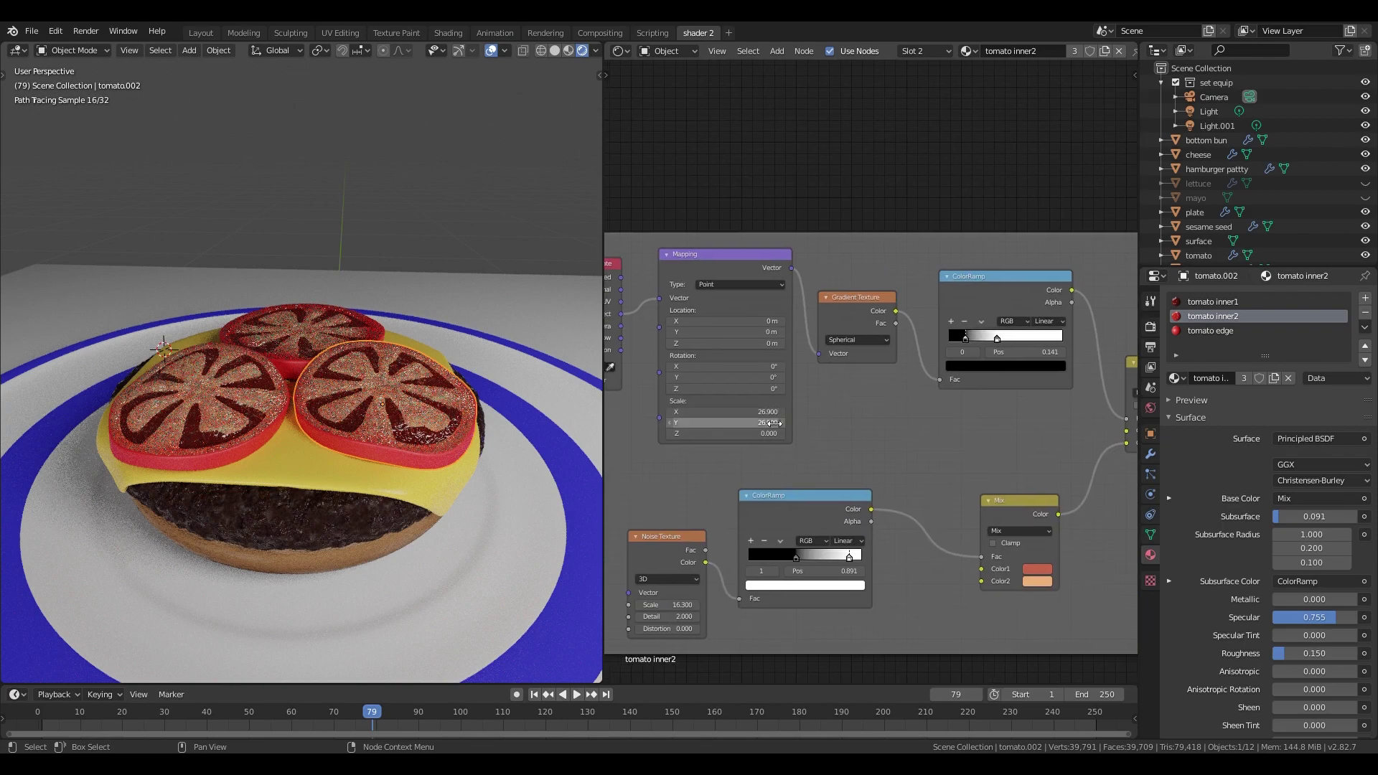
{"action": "left_click_drag", "start_coordinate": [725, 412], "coordinate": [703, 412]}
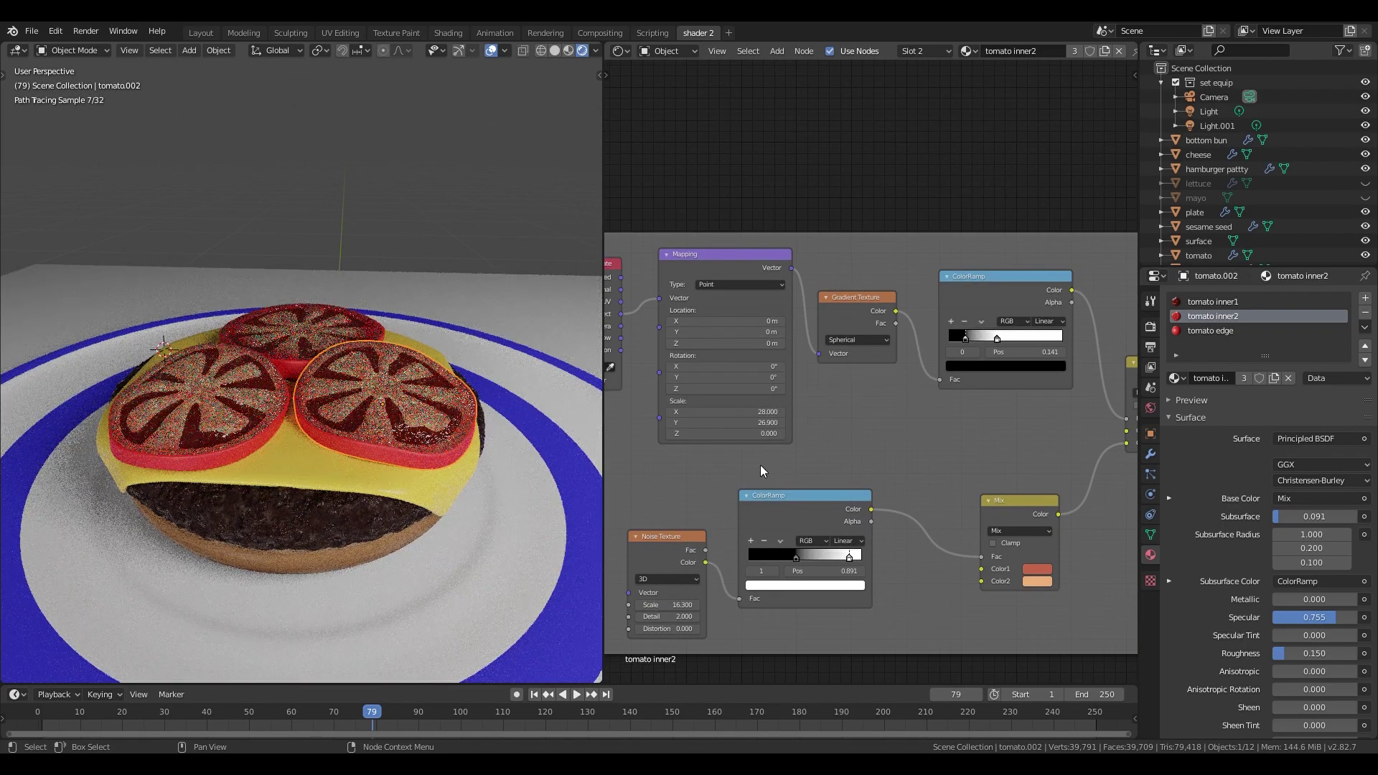
{"action": "left_click_drag", "start_coordinate": [755, 423], "coordinate": [763, 423]}
{"action": "left_click_drag", "start_coordinate": [965, 338], "coordinate": [973, 338]}
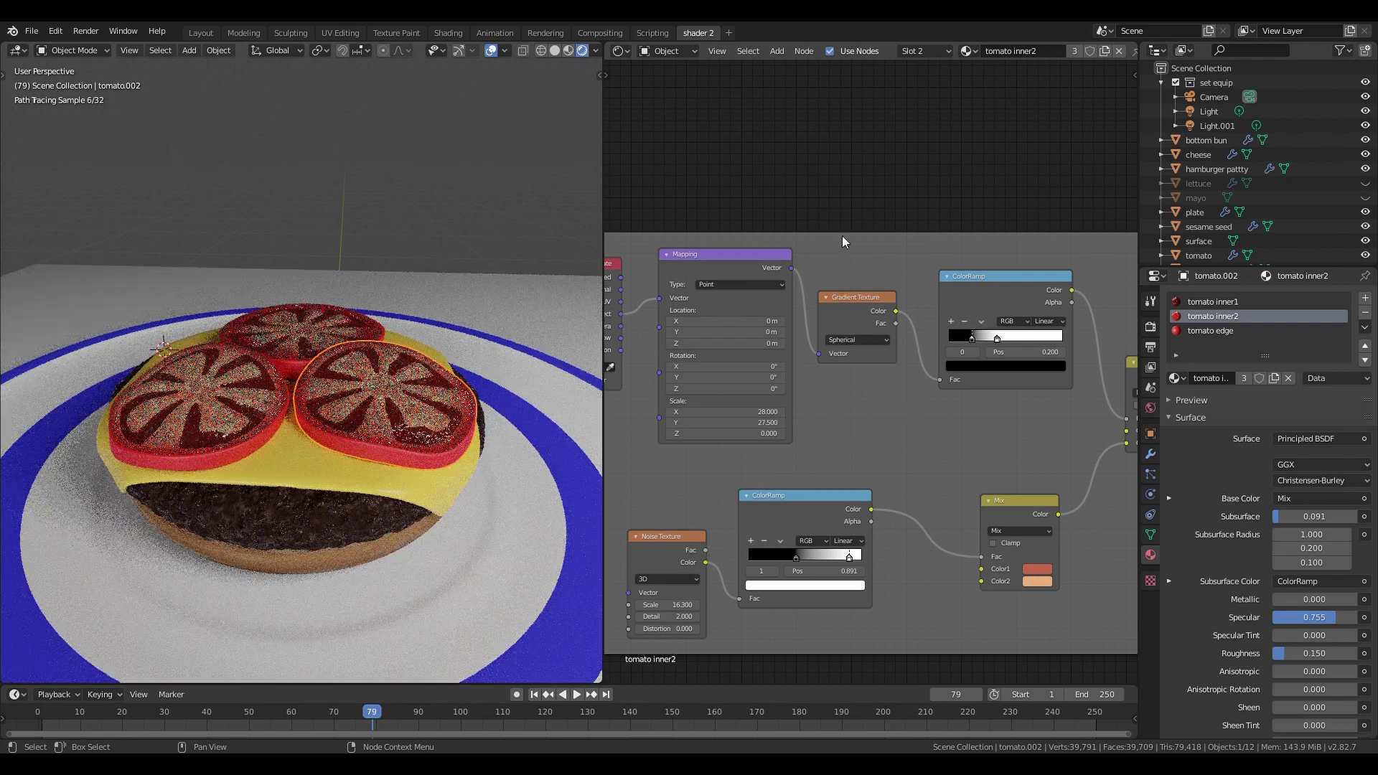
{"action": "scroll", "coordinate": [837, 433], "scroll_direction": "down", "scroll_amount": 3}
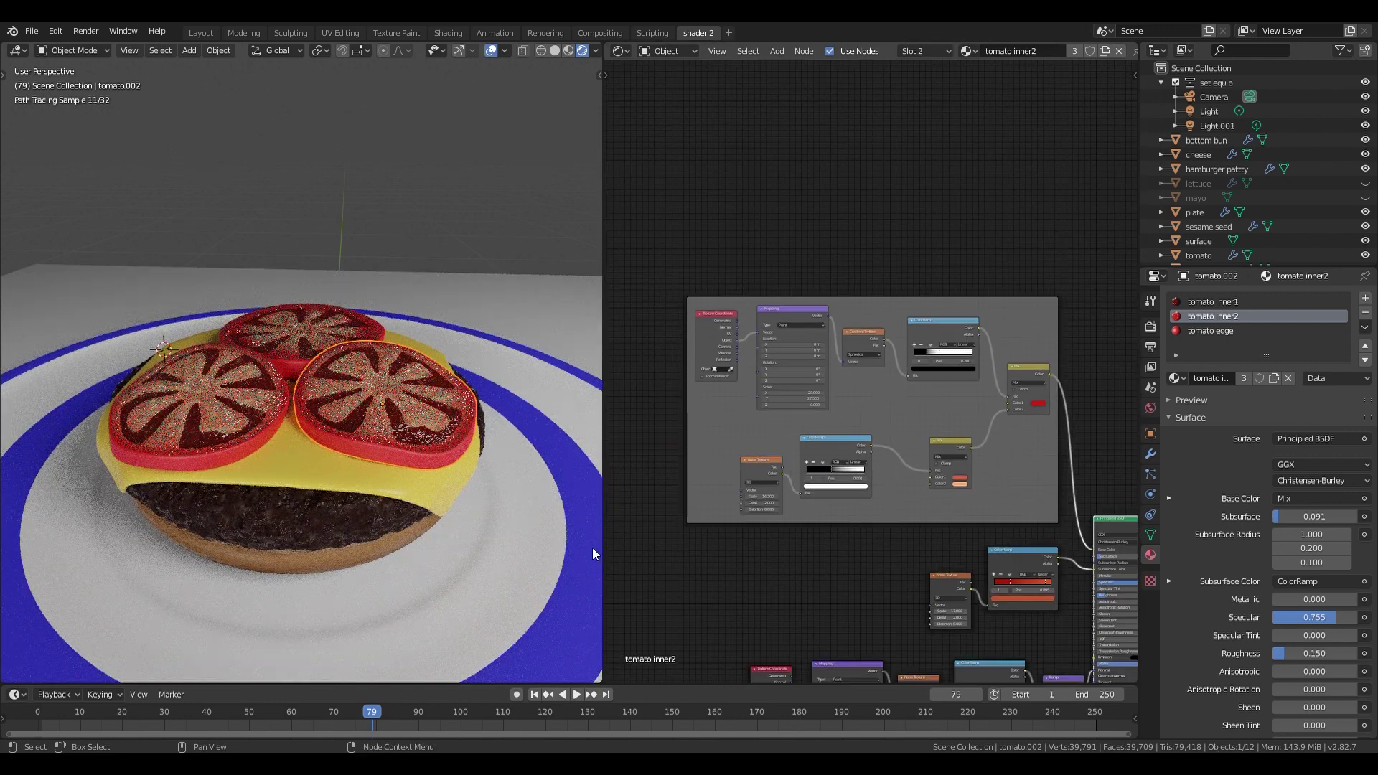
- Group the Noise Texture and ColorRamp feeding tomato inner2's Subsurface Color into a node group and name it tom_sub
{"action": "middle_click_drag", "start_coordinate": [782, 557], "coordinate": [769, 438]}
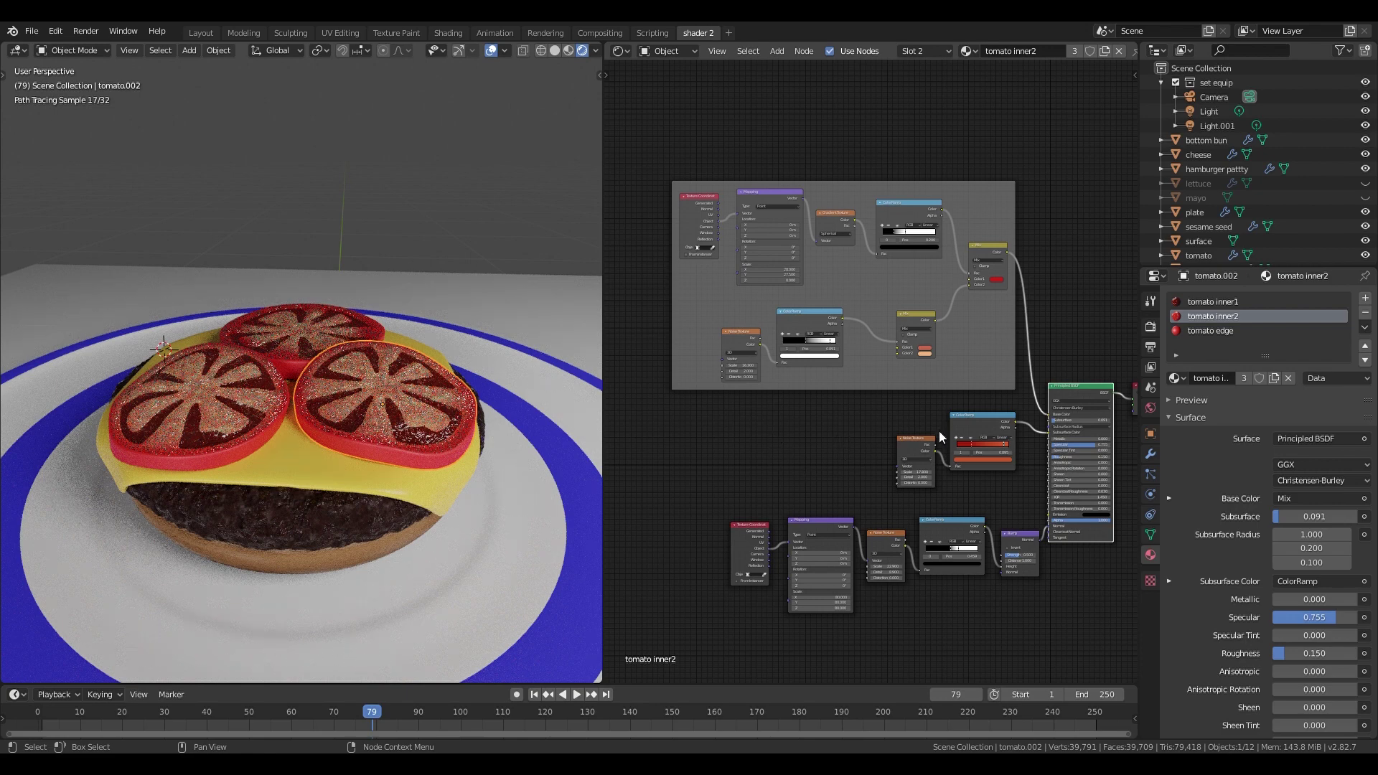
{"action": "scroll", "coordinate": [938, 431], "scroll_direction": "up", "scroll_amount": 3}
{"action": "left_click_drag", "start_coordinate": [804, 413], "coordinate": [1001, 526]}
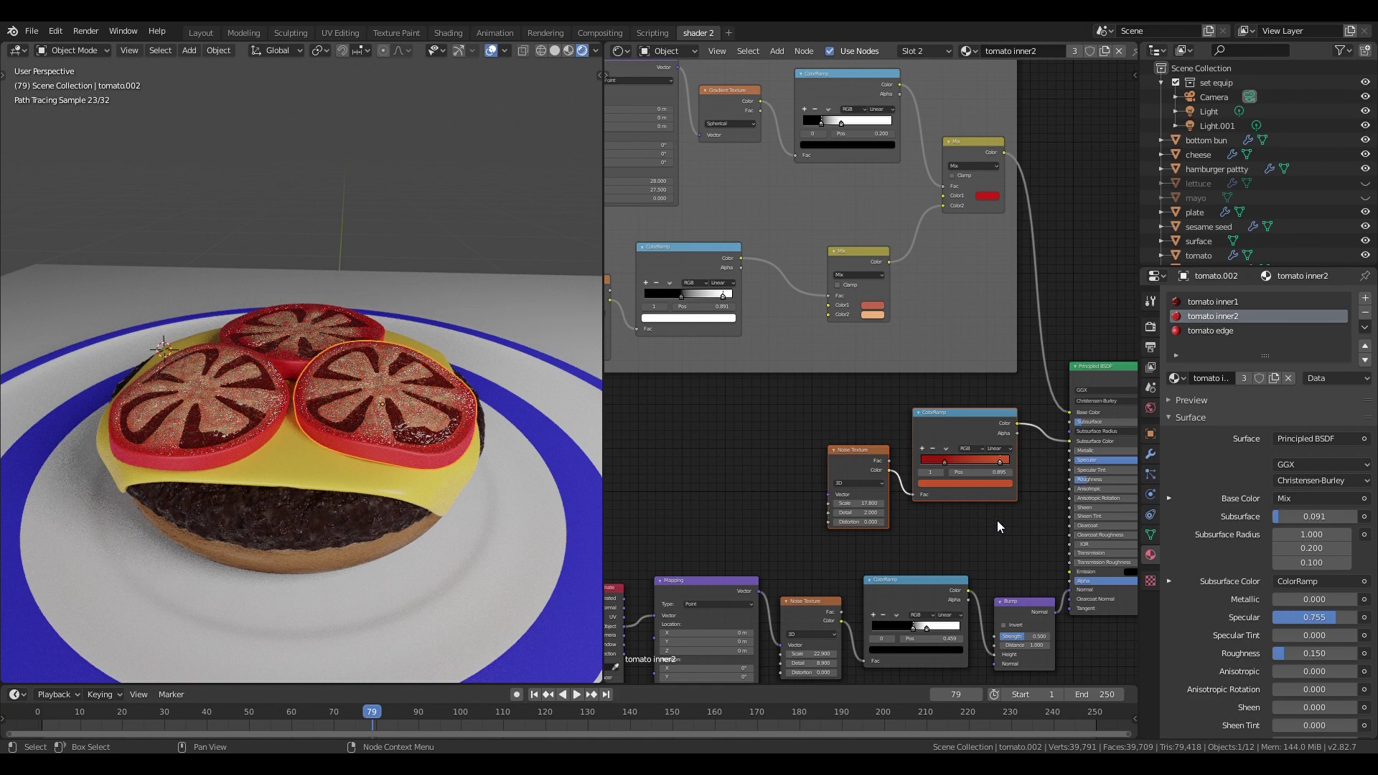
{"action": "key", "text": "ctrl+g"}
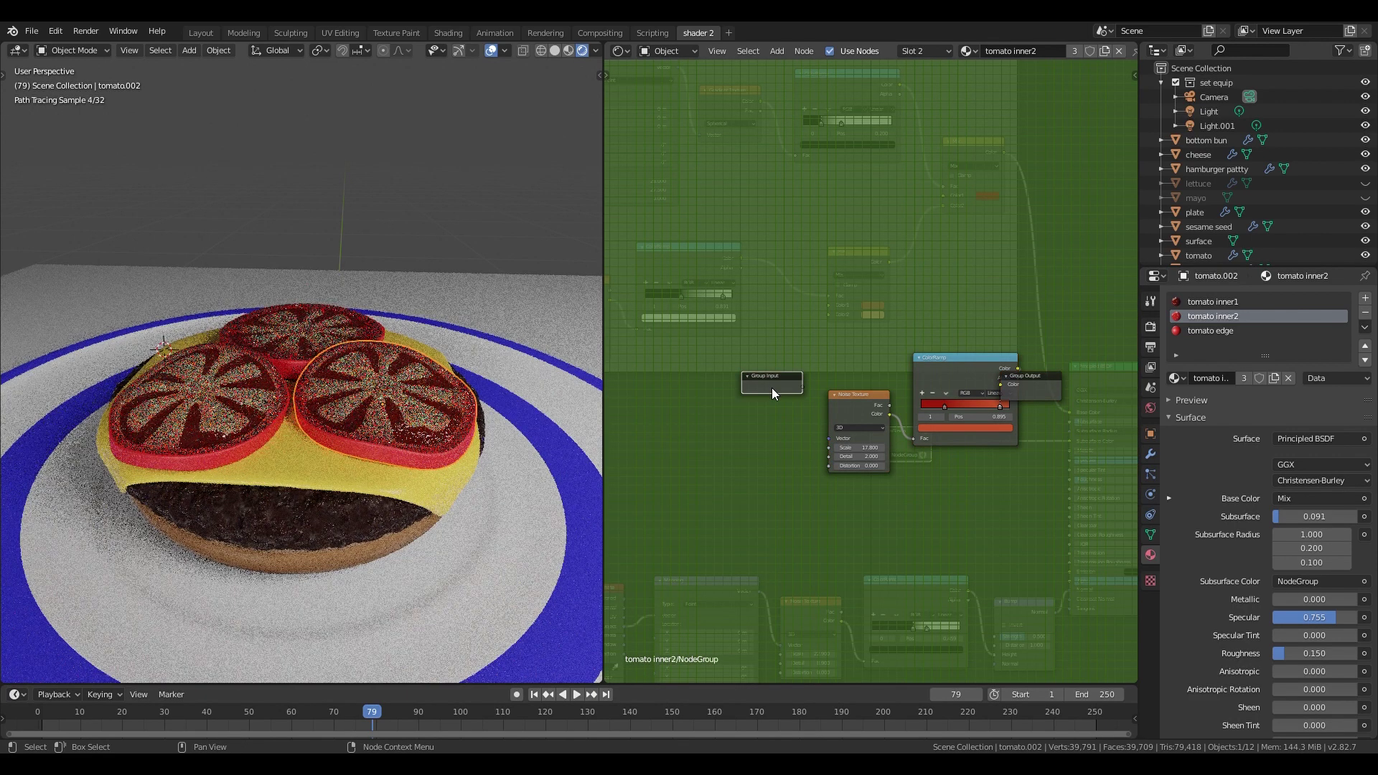
{"action": "left_click_drag", "start_coordinate": [1031, 380], "coordinate": [1089, 381]}
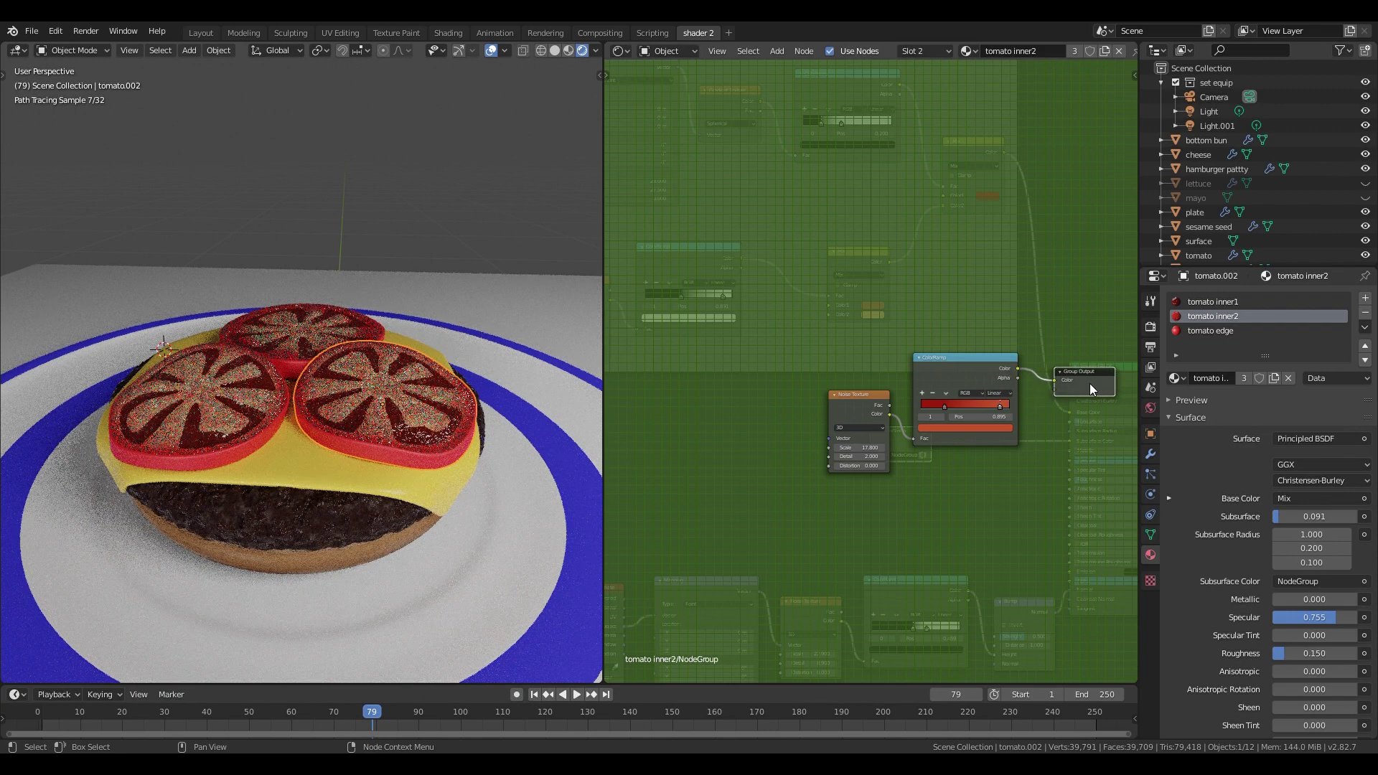
{"action": "key", "text": "Tab"}
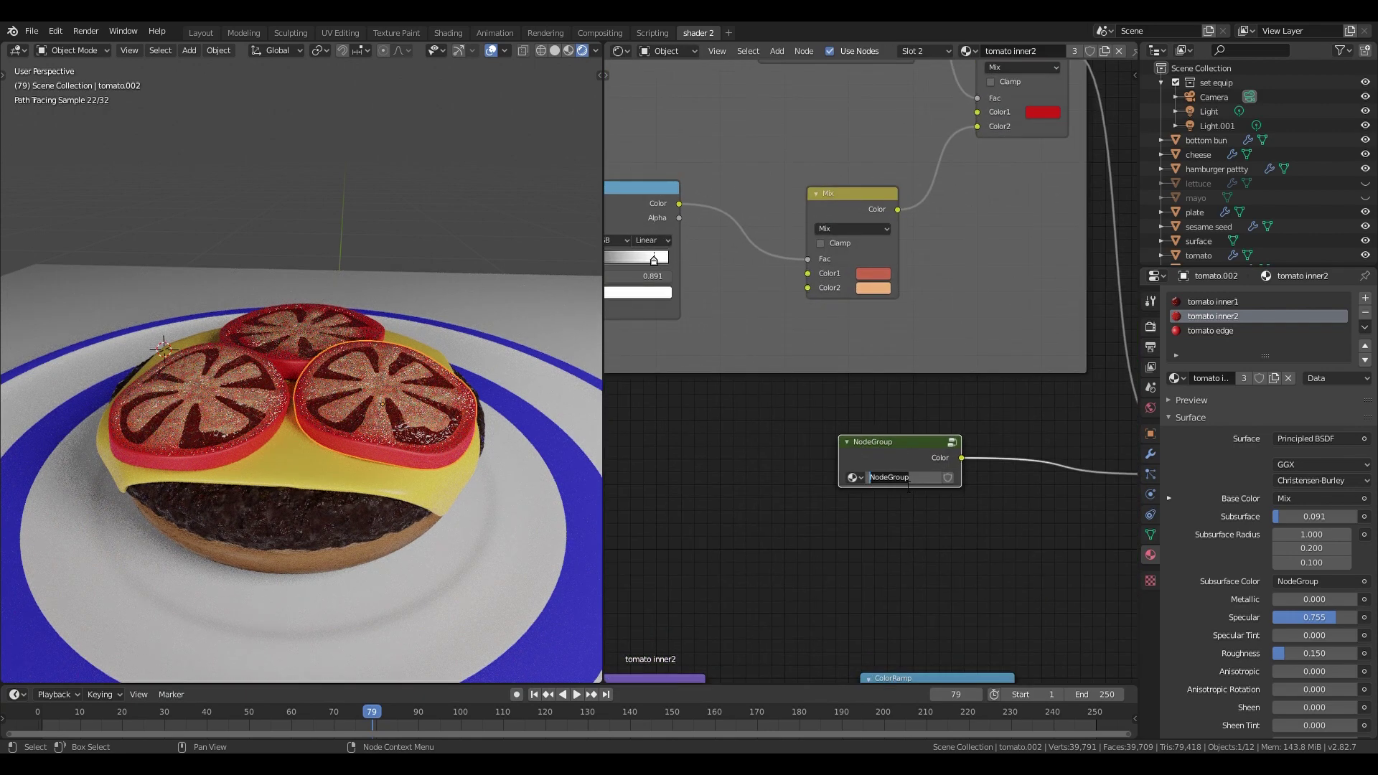
{"action": "left_click", "coordinate": [907, 486]}
{"action": "type", "text": "tom_sub"}
{"action": "key", "text": "Return"}
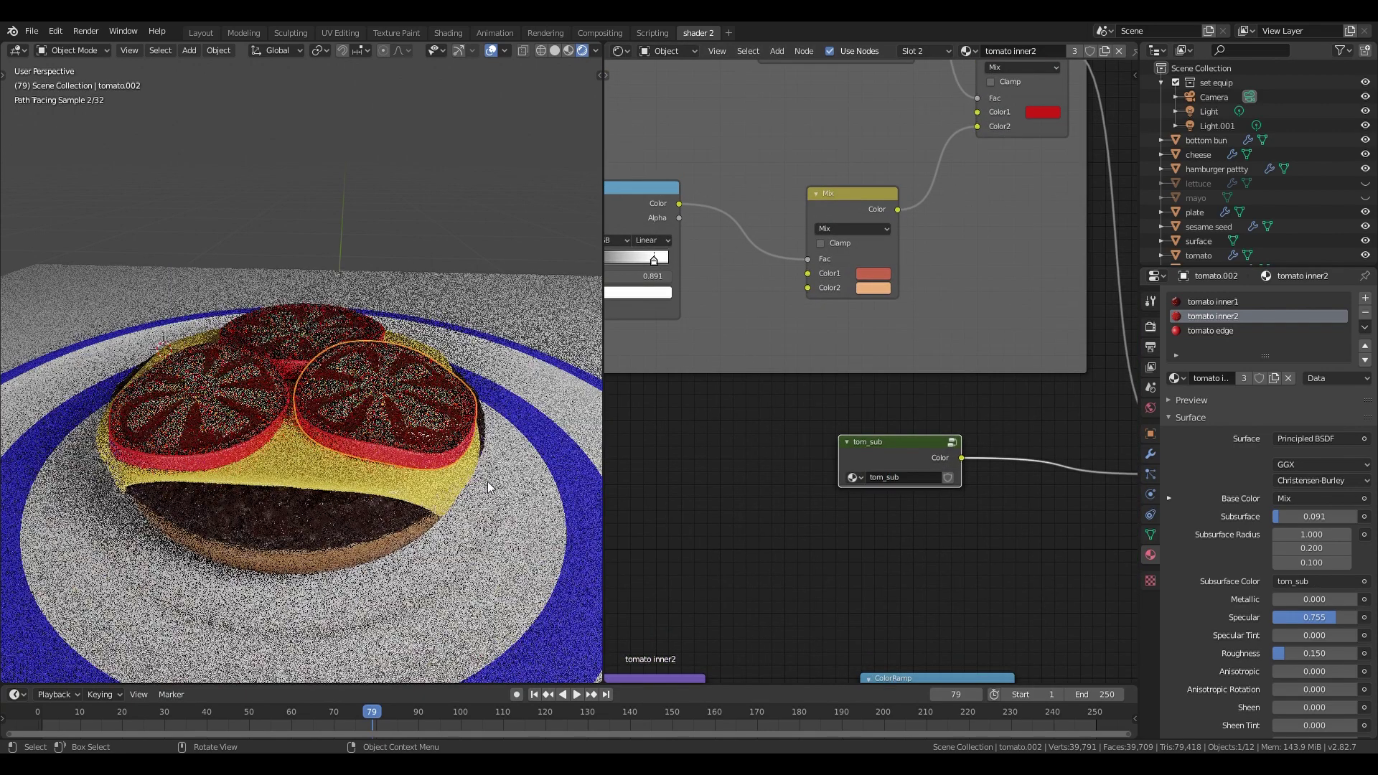
- Set the tomato edge material's Base Color to hex CC2017
{"action": "left_click", "coordinate": [1213, 331]}
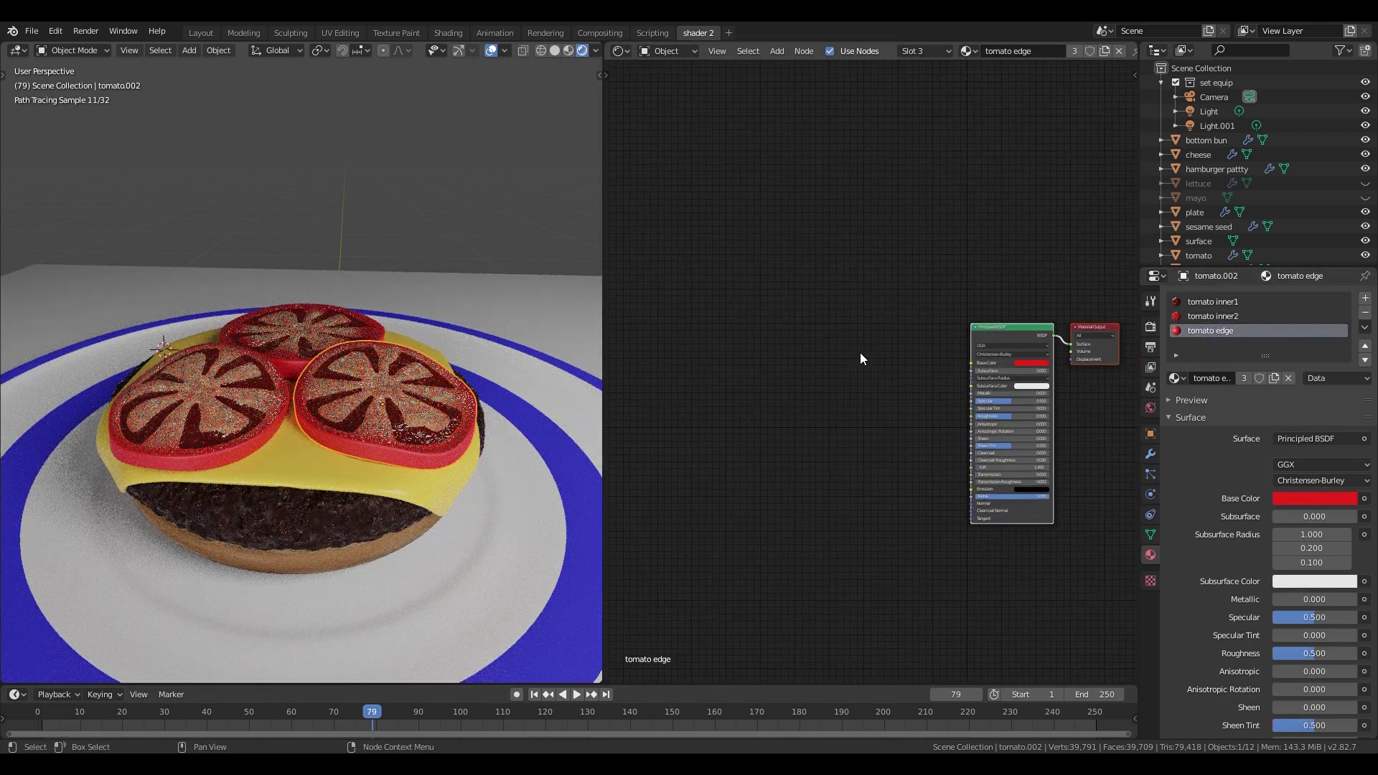
{"action": "left_click", "coordinate": [1015, 363]}
{"action": "scroll", "coordinate": [867, 372], "scroll_direction": "up", "scroll_amount": 9}
{"action": "middle_click_drag", "start_coordinate": [928, 375], "coordinate": [751, 373]}
{"action": "left_click", "coordinate": [1060, 348]}
{"action": "left_click", "coordinate": [1081, 285]}
{"action": "type", "text": "cc2017"}
{"action": "key", "text": "Return"}
{"action": "middle_click_drag", "start_coordinate": [723, 463], "coordinate": [846, 421]}
{"action": "scroll", "coordinate": [846, 421], "scroll_direction": "down", "scroll_amount": 4}
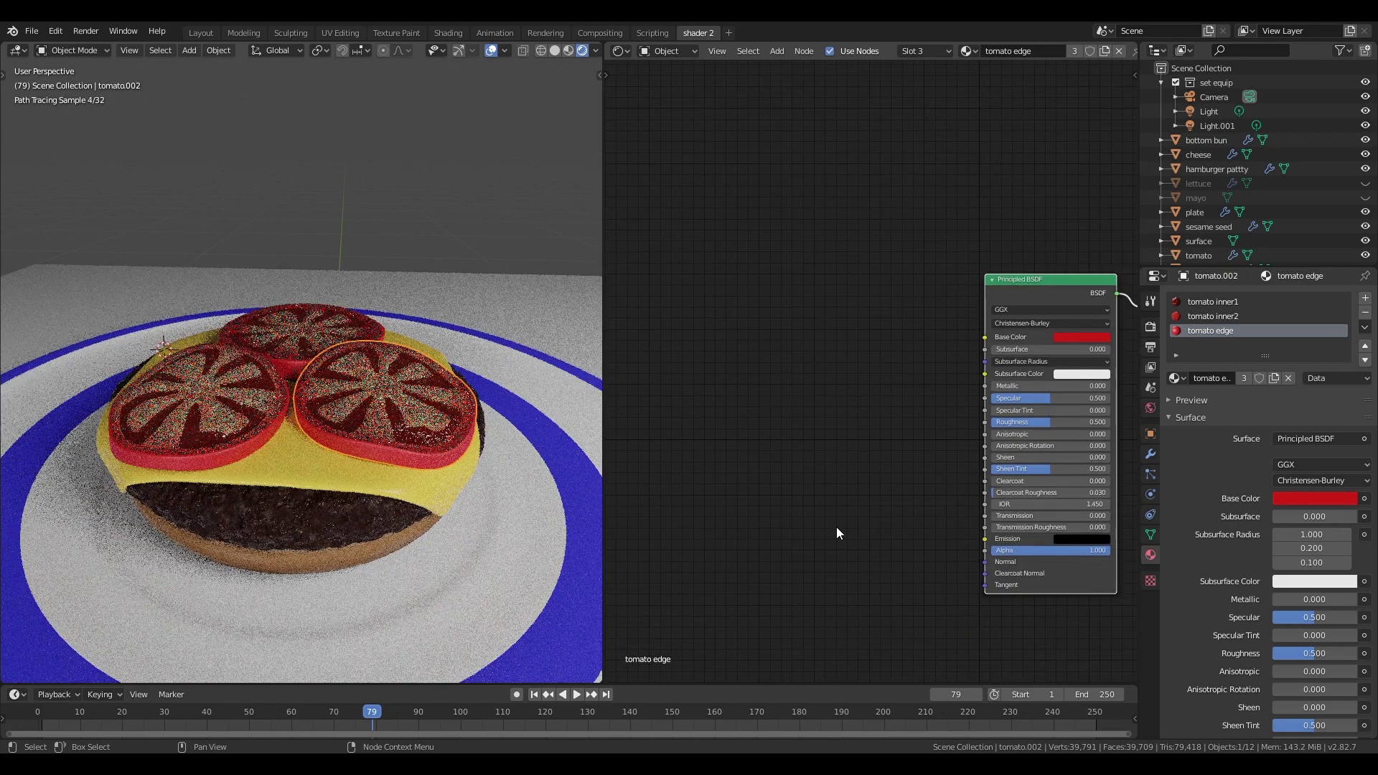
- Add a Noise Texture to tomato edge, feed its Color into a new ColorRamp's Fac, and preview the ramp on the slices
{"action": "middle_click_drag", "start_coordinate": [784, 528], "coordinate": [806, 509]}
{"action": "key", "text": "shift+a"}
{"action": "mouse_move", "coordinate": [788, 463]}
{"action": "left_click", "coordinate": [878, 622]}
{"action": "left_click", "coordinate": [718, 511]}
{"action": "key", "text": "shift+a"}
{"action": "mouse_move", "coordinate": [789, 561]}
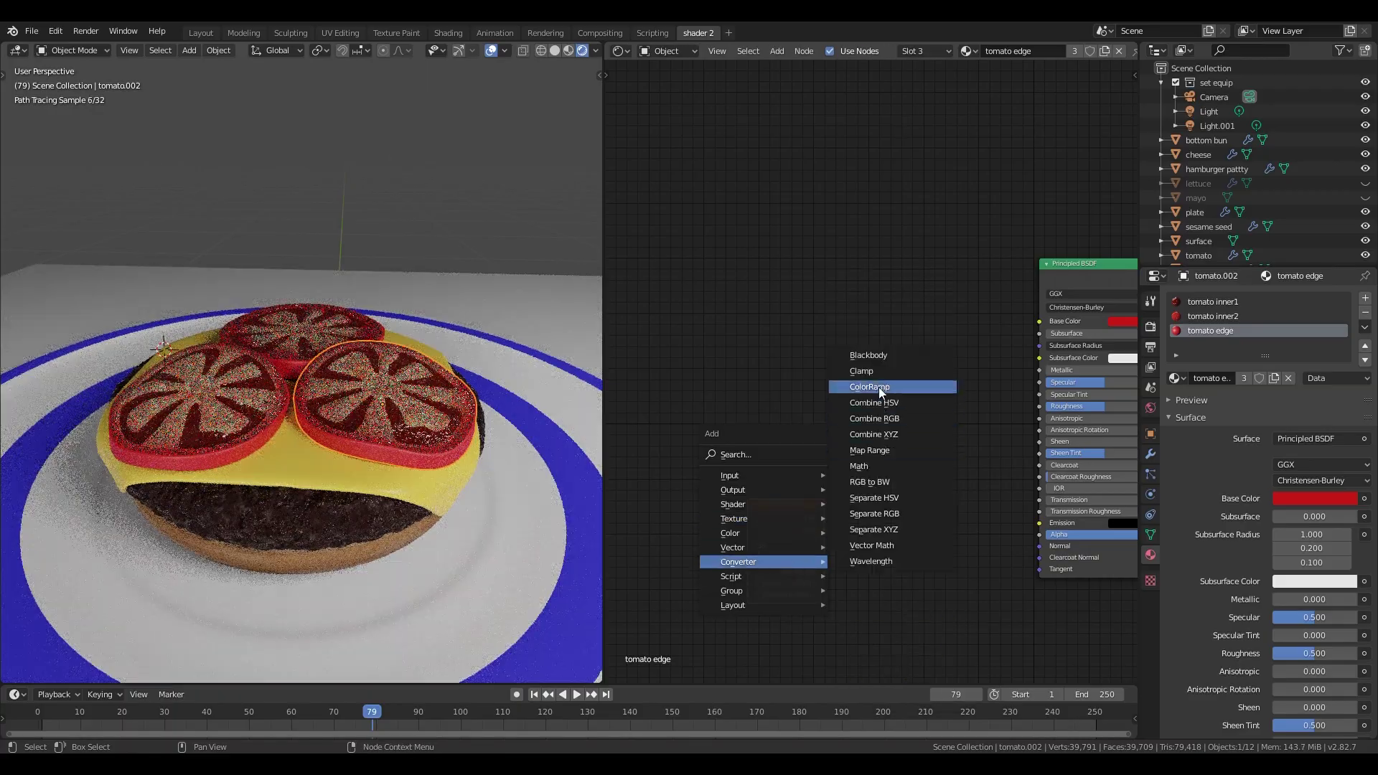
{"action": "left_click", "coordinate": [878, 386]}
{"action": "left_click_drag", "start_coordinate": [719, 514], "coordinate": [708, 513]}
{"action": "left_click_drag", "start_coordinate": [868, 470], "coordinate": [811, 475]}
{"action": "left_click_drag", "start_coordinate": [742, 528], "coordinate": [783, 570]}
{"action": "left_click", "coordinate": [828, 496], "text": "ctrl+shift"}
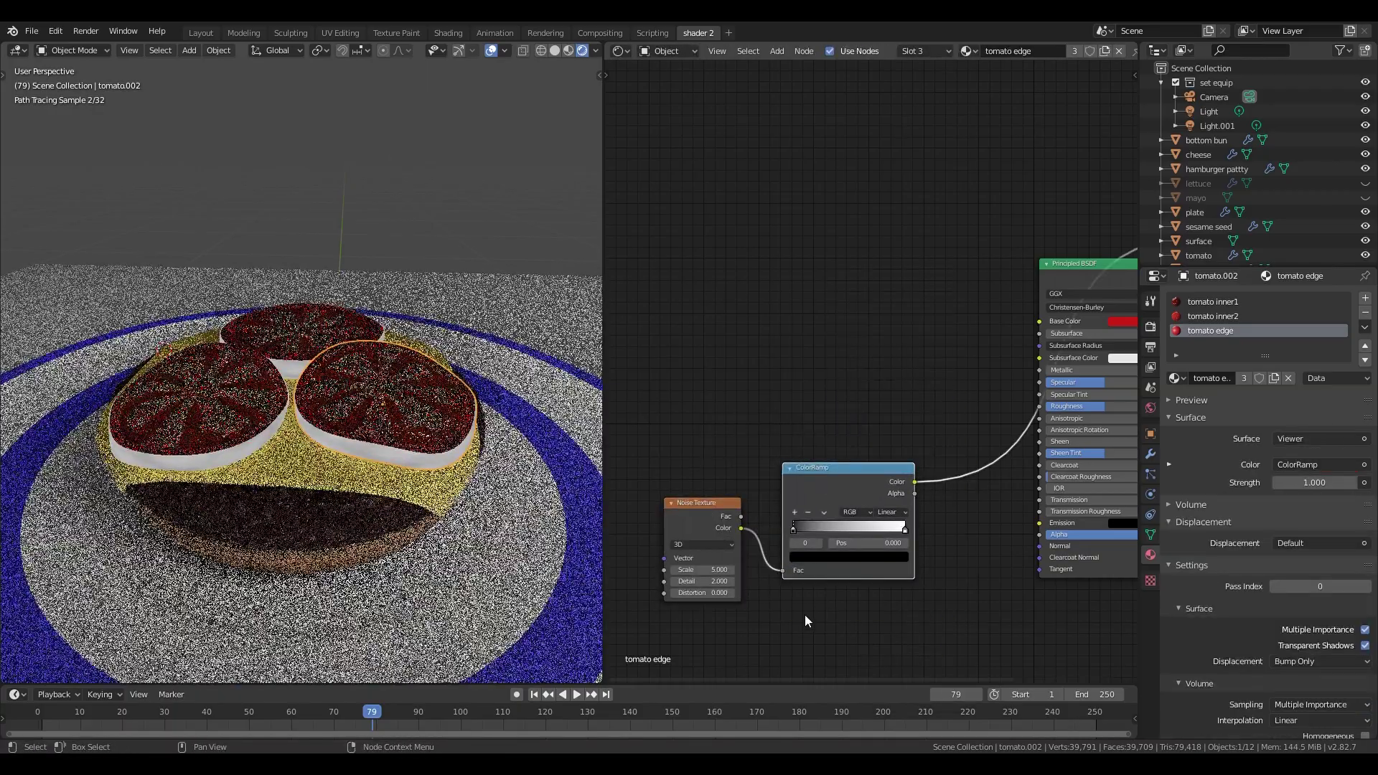
- In Material Preview shading, set the tomato edge noise to Scale 3.800 and Detail 0.800, and its ramp's white stop to 0.932
{"action": "scroll", "coordinate": [797, 615], "scroll_direction": "up", "scroll_amount": 1}
{"action": "middle_click_drag", "start_coordinate": [780, 613], "coordinate": [787, 558]}
{"action": "scroll", "coordinate": [786, 558], "scroll_direction": "up", "scroll_amount": 1}
{"action": "mouse_move", "coordinate": [701, 521]}
{"action": "left_mouse_down"}
{"action": "mouse_move", "coordinate": [683, 522]}
{"action": "mouse_move", "coordinate": [693, 535]}
{"action": "left_mouse_up"}
{"action": "left_click", "coordinate": [567, 50]}
{"action": "scroll", "coordinate": [430, 517], "scroll_direction": "up", "scroll_amount": 2}
{"action": "middle_click_drag", "start_coordinate": [430, 517], "coordinate": [439, 421]}
{"action": "scroll", "coordinate": [441, 446], "scroll_direction": "up", "scroll_amount": 2}
{"action": "left_click_drag", "start_coordinate": [690, 521], "coordinate": [706, 522]}
{"action": "middle_click_drag", "start_coordinate": [905, 566], "coordinate": [882, 580]}
{"action": "left_click_drag", "start_coordinate": [903, 490], "coordinate": [895, 491]}
{"action": "scroll", "coordinate": [862, 374], "scroll_direction": "down", "scroll_amount": 4}
- Add a Bump node with Strength 0.050 between tomato edge's ColorRamp and the shader's Normal input, and restore the Principled BSDF output
{"action": "left_click_drag", "start_coordinate": [840, 408], "coordinate": [802, 424]}
{"action": "left_click_drag", "start_coordinate": [706, 438], "coordinate": [629, 442]}
{"action": "left_click_drag", "start_coordinate": [789, 431], "coordinate": [765, 431]}
{"action": "key", "text": "shift+a"}
{"action": "left_click", "coordinate": [965, 463]}
{"action": "left_click", "coordinate": [903, 459]}
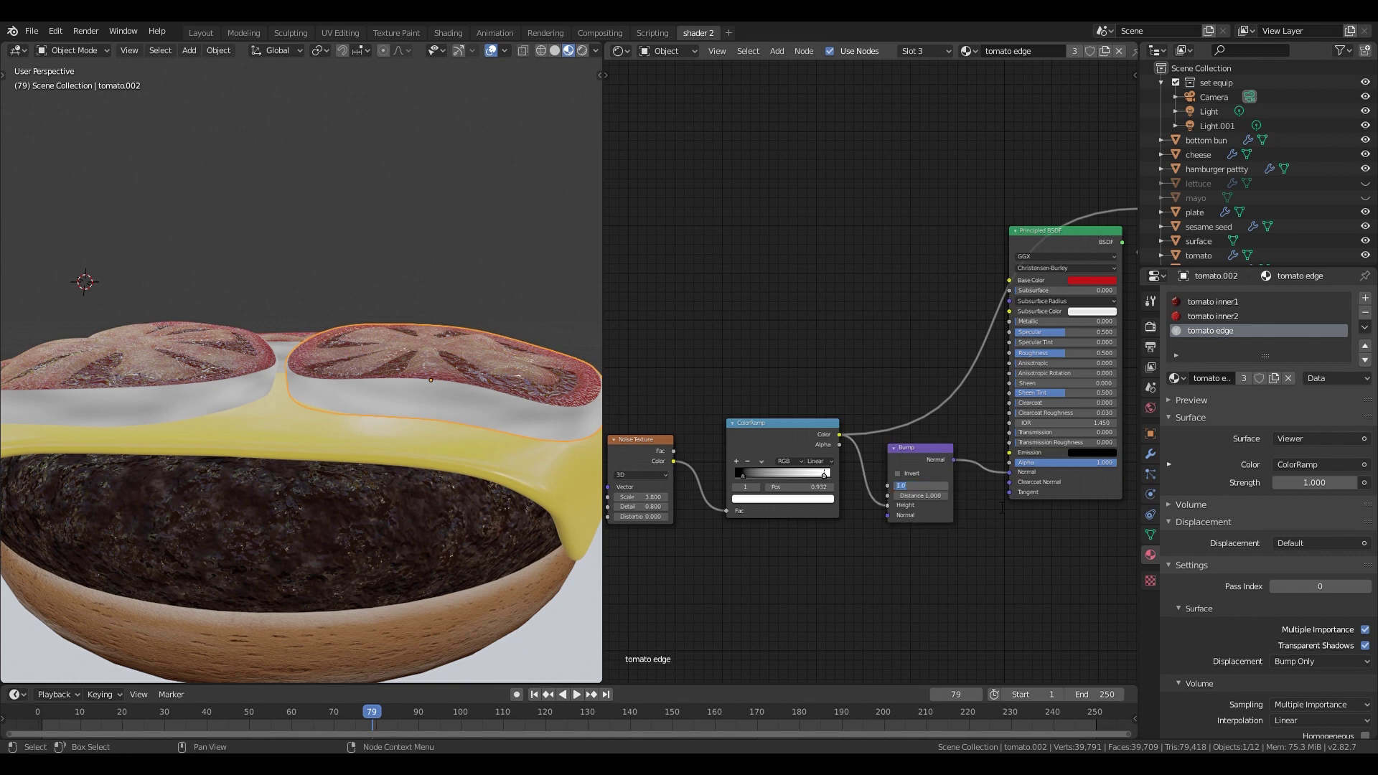
{"action": "middle_click_drag", "start_coordinate": [1020, 239], "coordinate": [1014, 282]}
{"action": "left_click", "coordinate": [1014, 282], "text": "ctrl+shift"}
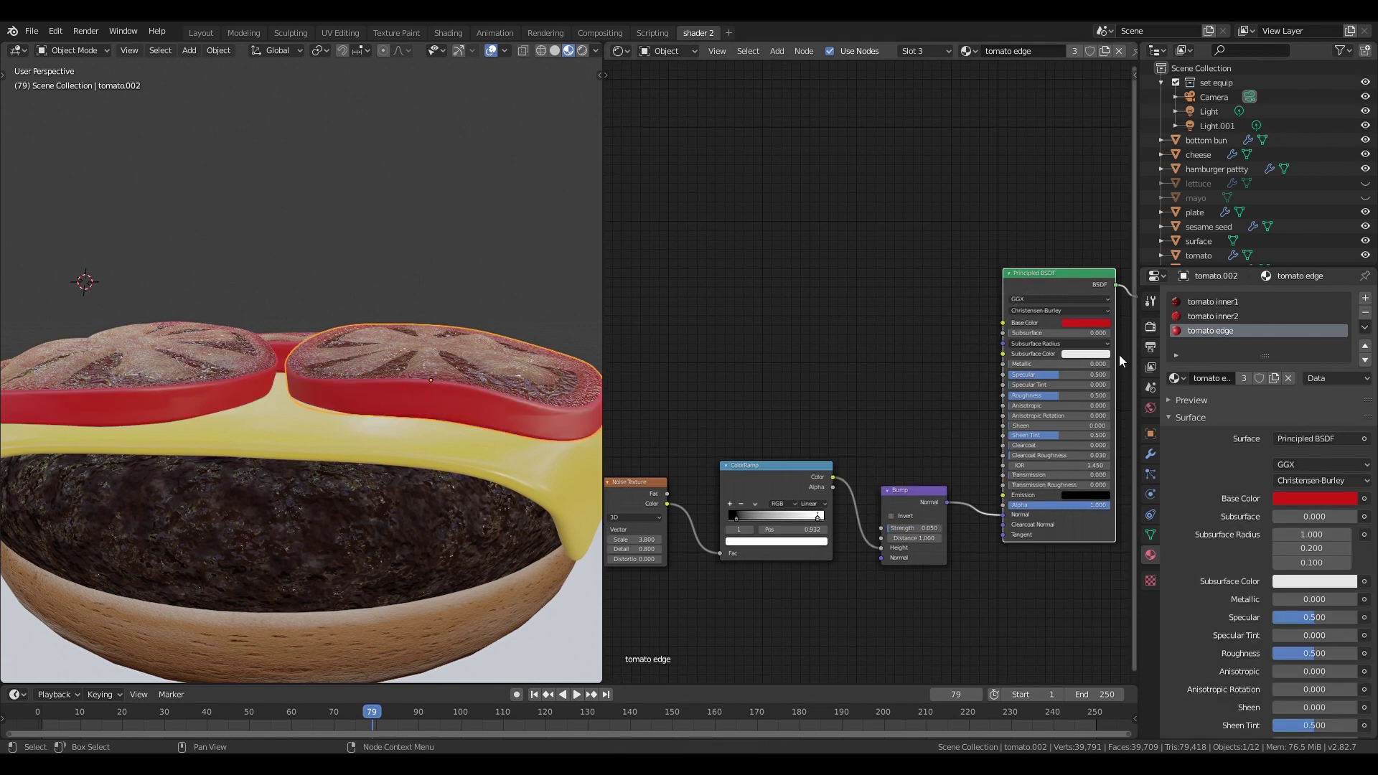
- Add the tom_sub group to tomato edge, link it to Subsurface Color, and set Subsurface to 0.095
{"action": "left_click", "coordinate": [1212, 315]}
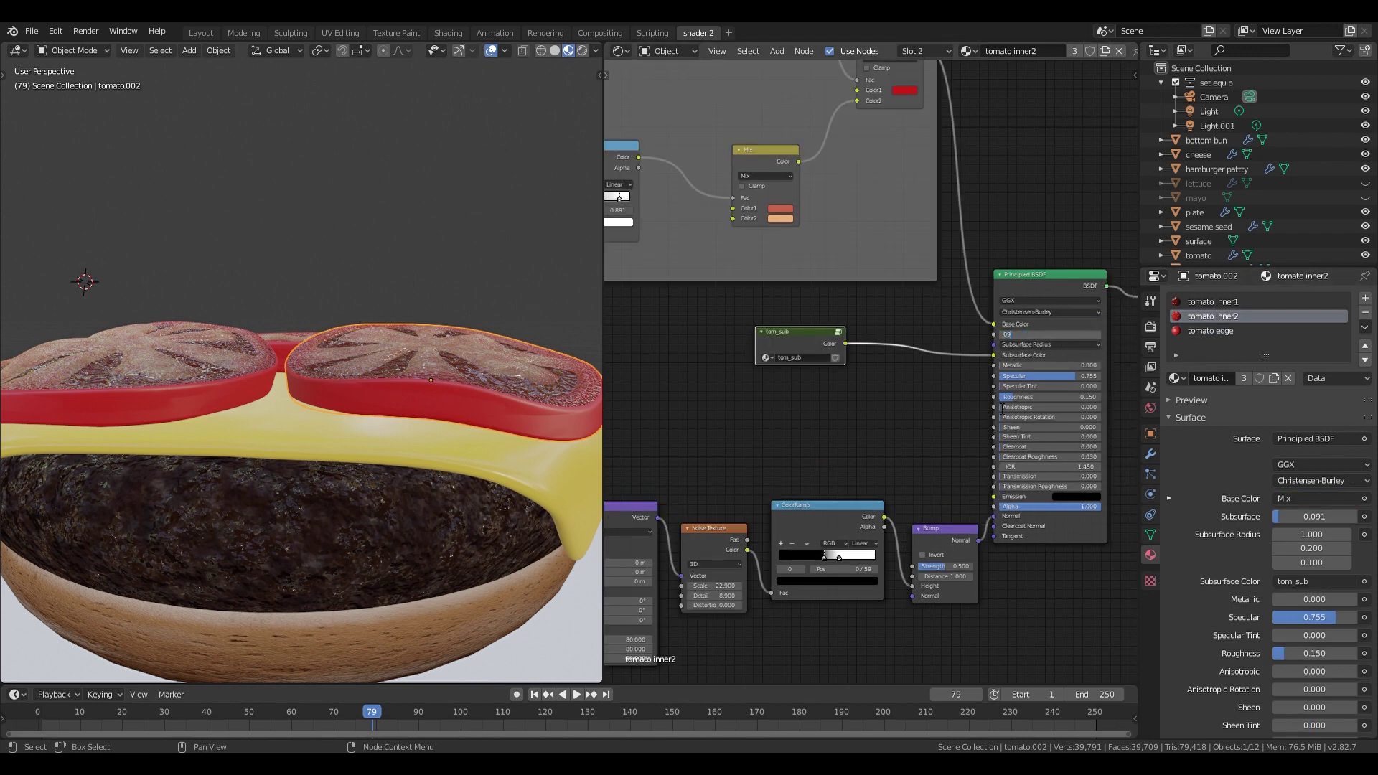
{"action": "left_click", "coordinate": [1219, 330]}
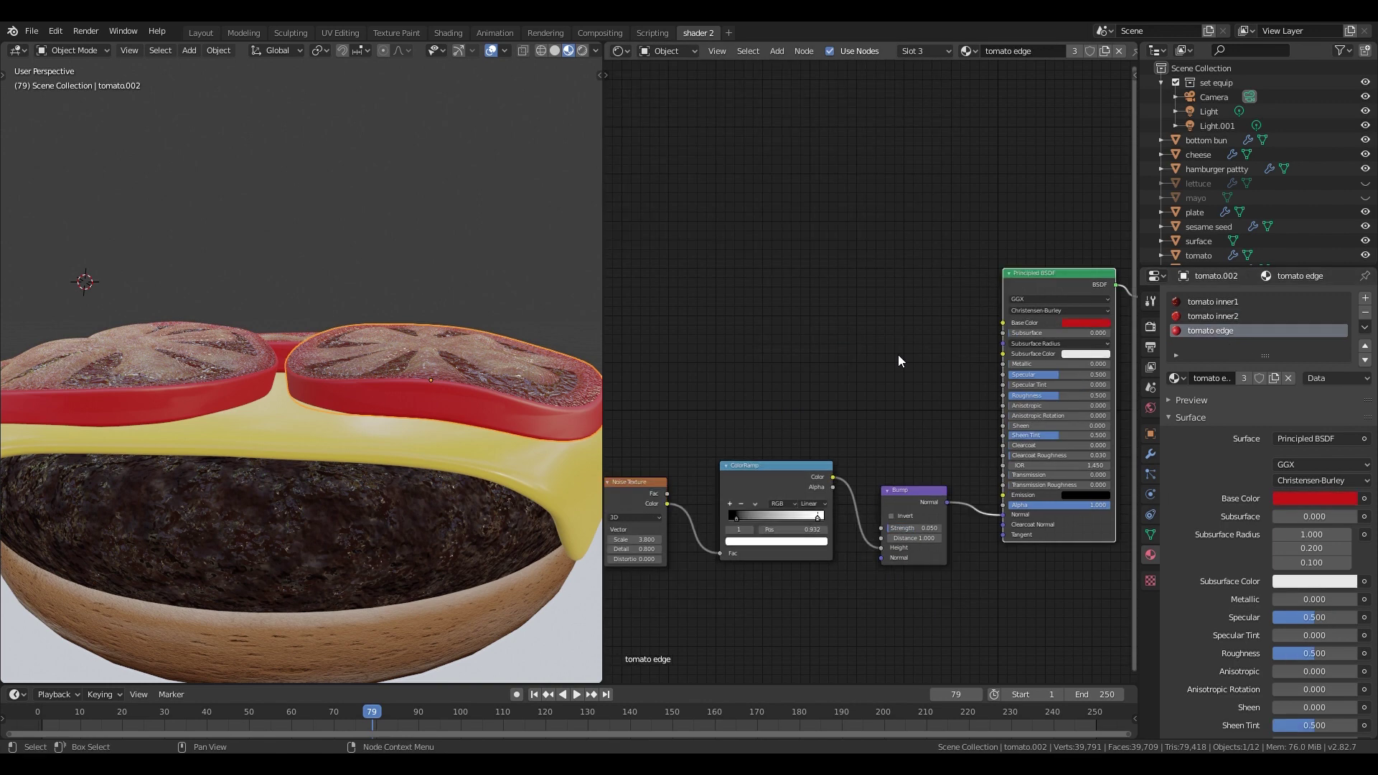
{"action": "key", "text": "shift+a"}
{"action": "mouse_move", "coordinate": [760, 371]}
{"action": "left_click", "coordinate": [954, 412]}
{"action": "left_click", "coordinate": [854, 349]}
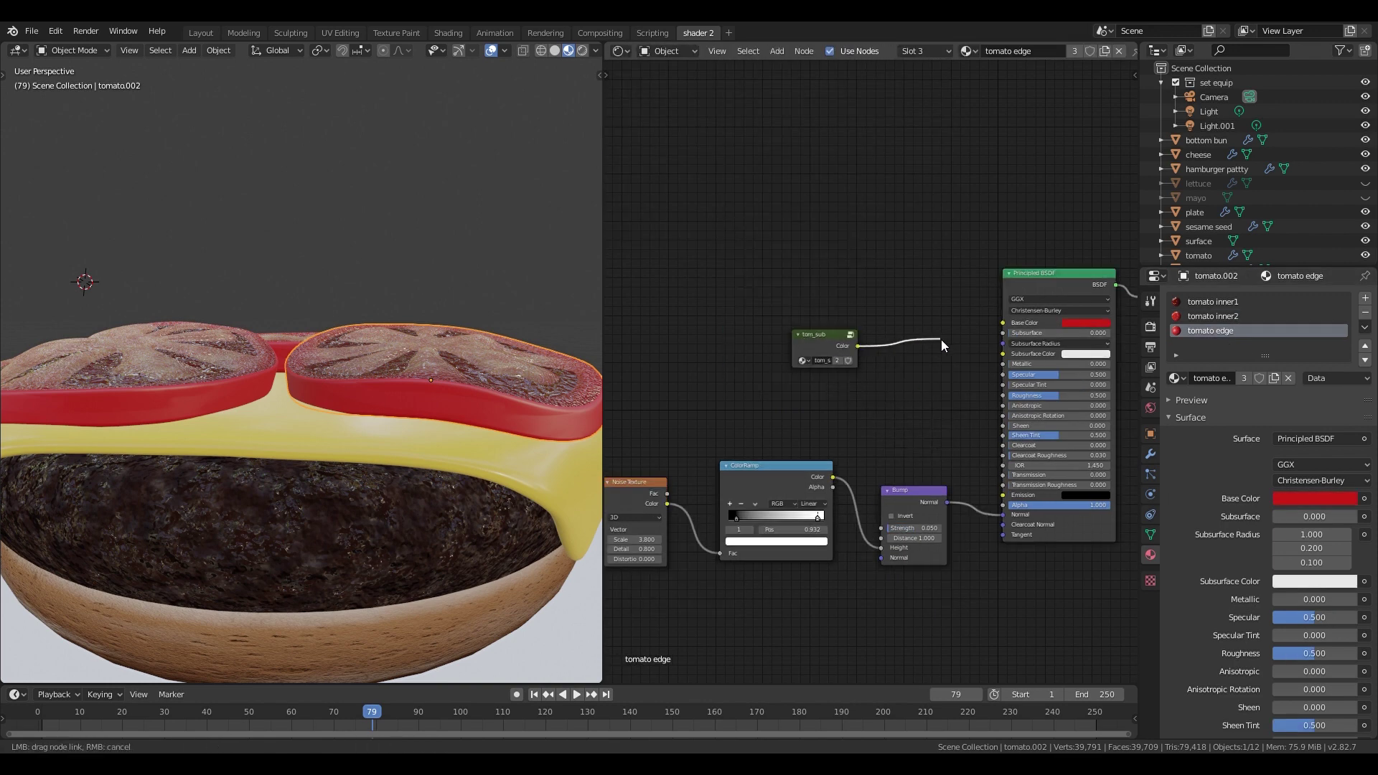
{"action": "left_click_drag", "start_coordinate": [1007, 354], "coordinate": [1006, 354]}
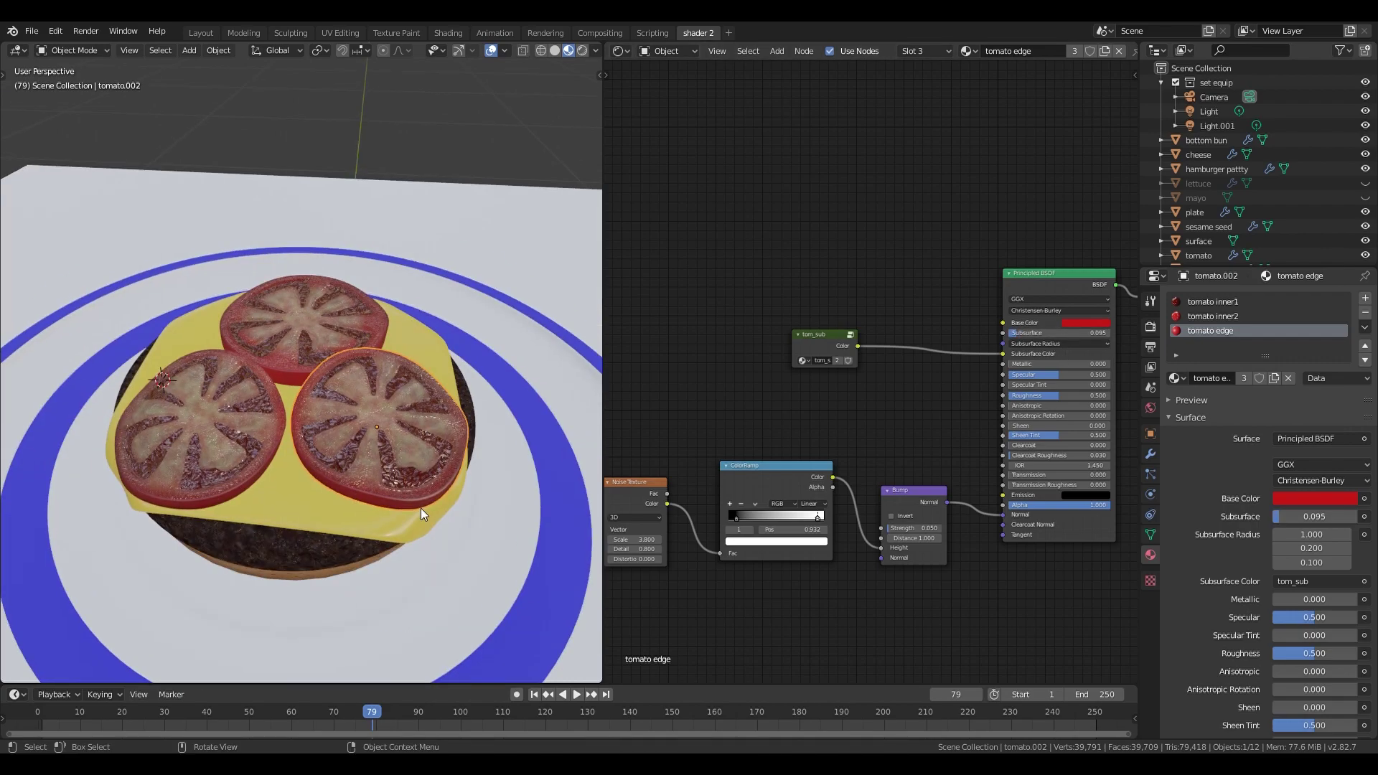
{"action": "middle_click_drag", "start_coordinate": [420, 508], "coordinate": [480, 376]}
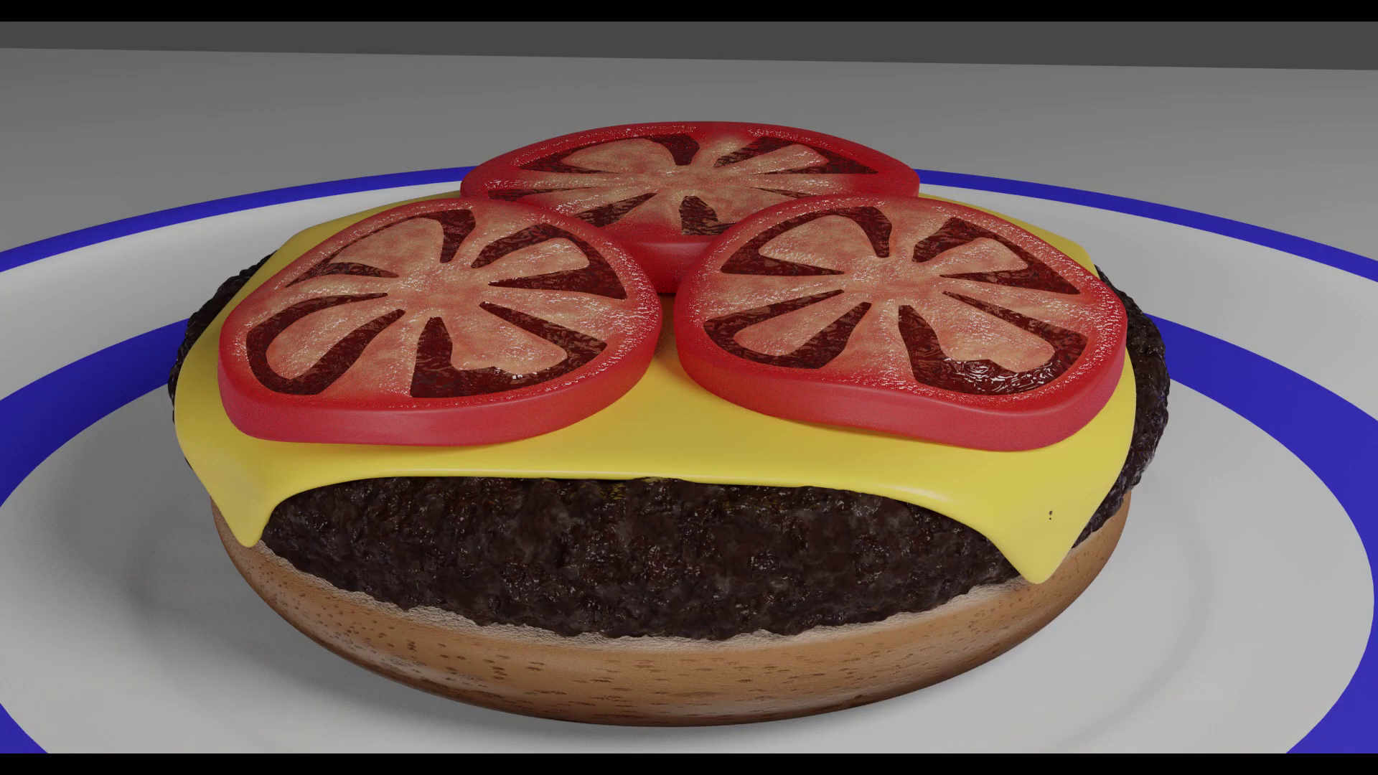
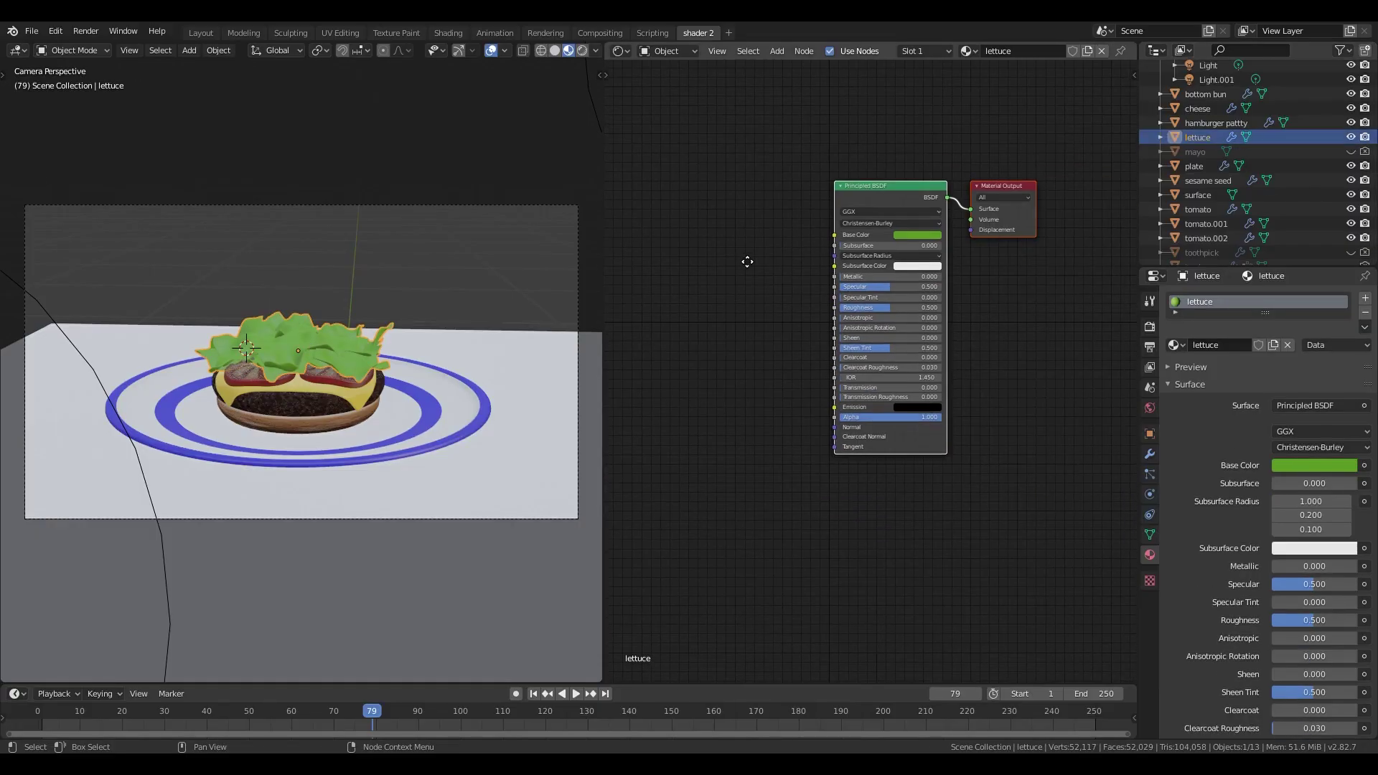
- Widen the node area and give lettuce a Voronoi Texture using Object coordinates and Mapping scale 25.000 on all axes, previewed on the model
{"action": "left_click_drag", "start_coordinate": [605, 347], "coordinate": [314, 322]}
{"action": "key", "text": "shift+a"}
{"action": "mouse_move", "coordinate": [517, 416]}
{"action": "left_click", "coordinate": [630, 625]}
{"action": "left_click", "coordinate": [552, 461]}
{"action": "key", "text": "ctrl+t"}
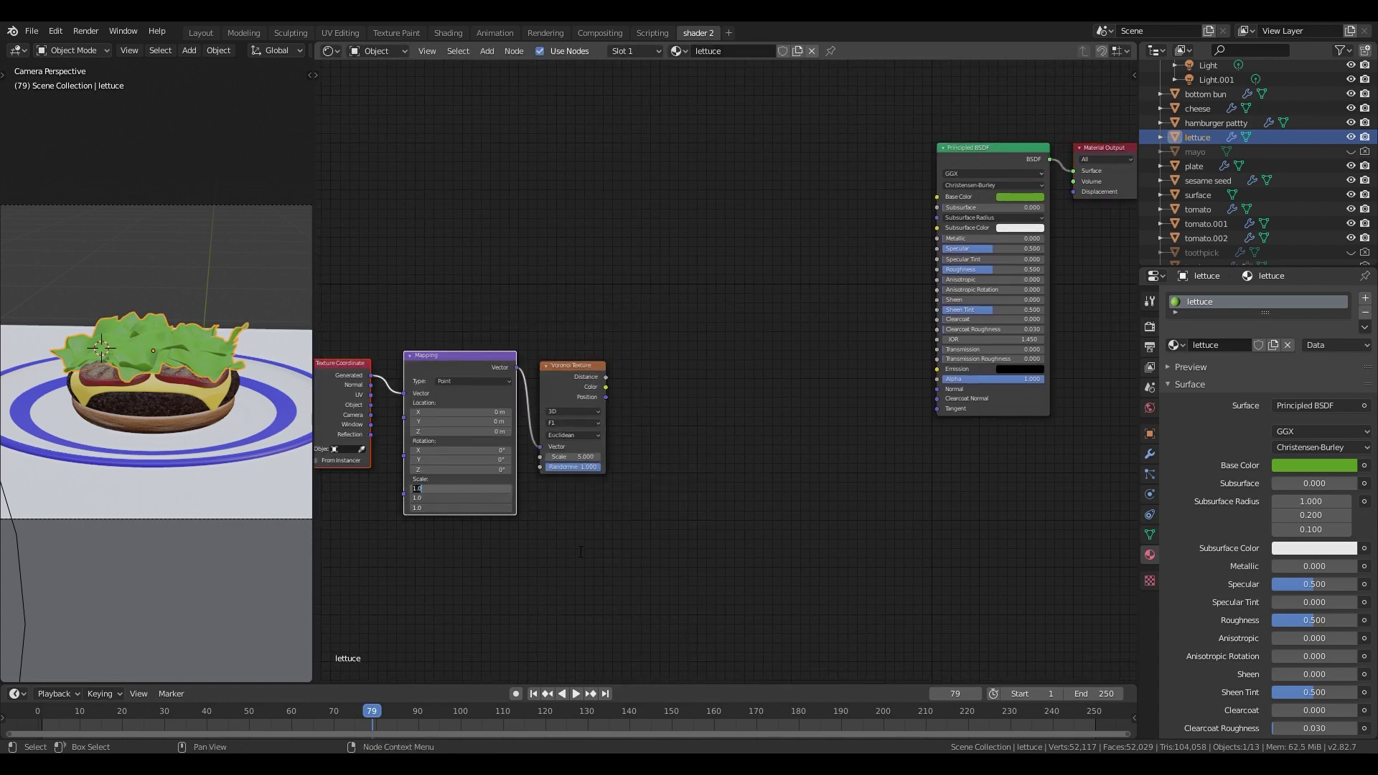
{"action": "left_click_drag", "start_coordinate": [370, 405], "coordinate": [403, 394]}
{"action": "left_click", "coordinate": [566, 388], "text": "ctrl+shift"}
{"action": "middle_click_drag", "start_coordinate": [208, 305], "coordinate": [194, 357]}
- Add a ColorRamp to the lettuce Voronoi's Distance with Ease interpolation, black stop at 0.014 and white stop at 0.650
{"action": "key", "text": "shift+a"}
{"action": "left_click", "coordinate": [718, 478]}
{"action": "left_click", "coordinate": [574, 364]}
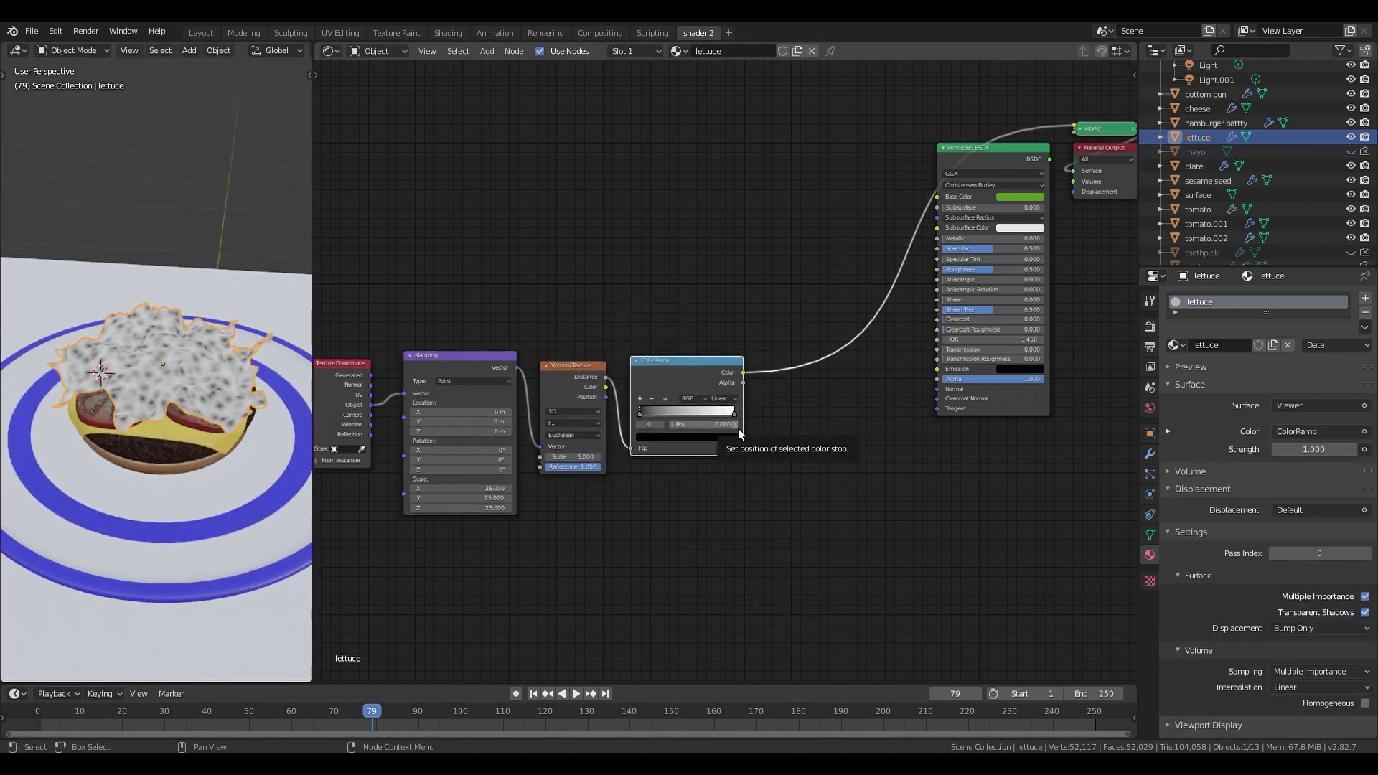
{"action": "scroll", "coordinate": [646, 431], "scroll_direction": "up", "scroll_amount": 2}
{"action": "left_click_drag", "start_coordinate": [626, 434], "coordinate": [637, 434]}
{"action": "left_click_drag", "start_coordinate": [767, 430], "coordinate": [718, 433]}
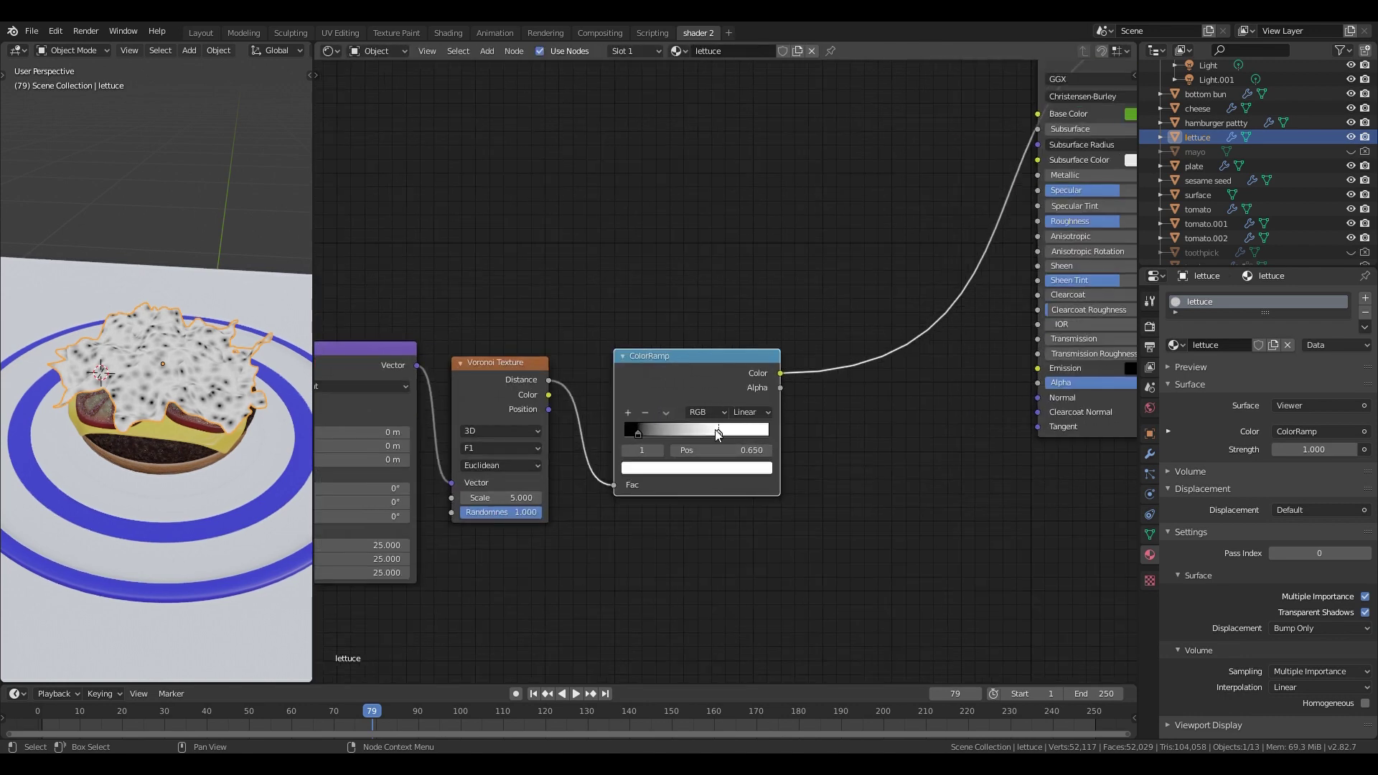
{"action": "scroll", "coordinate": [676, 476], "scroll_direction": "down", "scroll_amount": 3}
- Duplicate the lettuce Voronoi node chain below the original and switch the copy's texture to Noise Texture
{"action": "left_click_drag", "start_coordinate": [367, 252], "coordinate": [792, 430]}
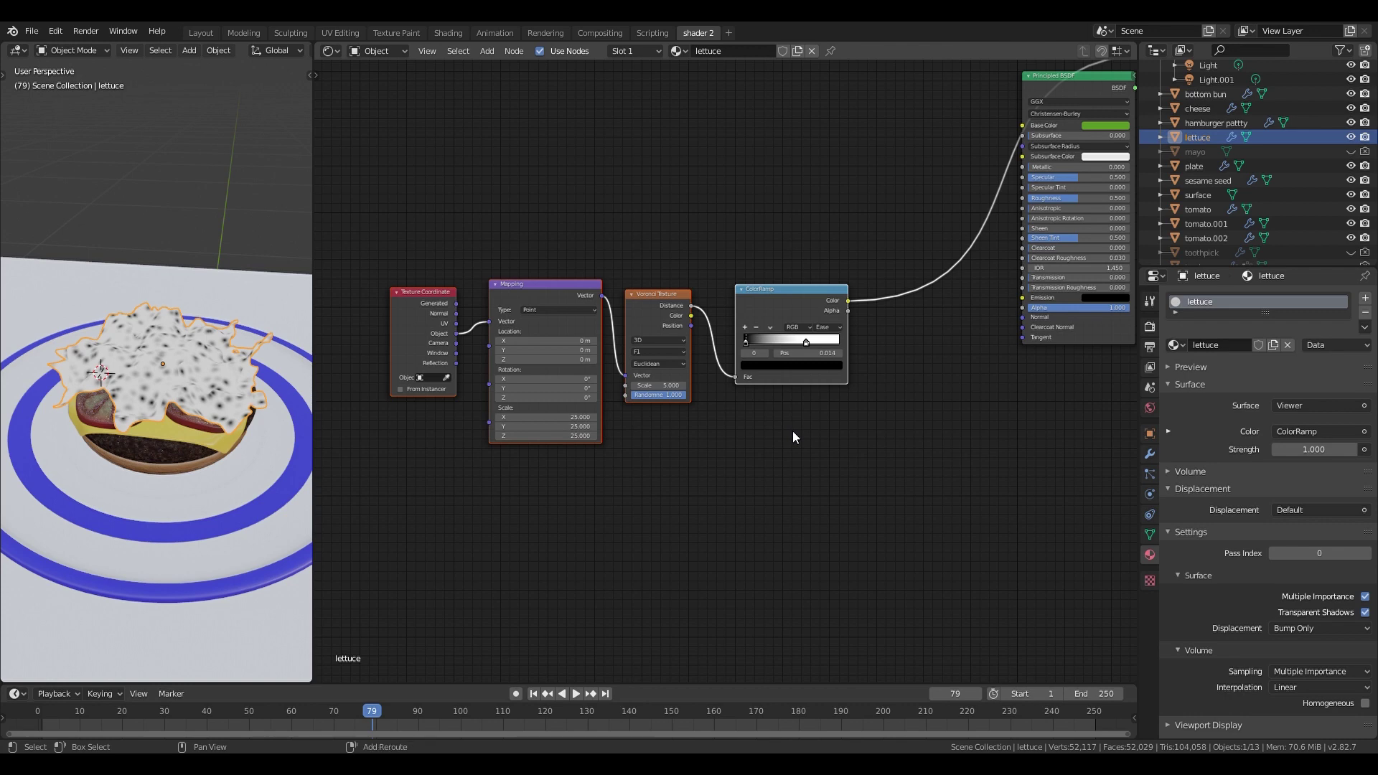
{"action": "key", "text": "shift+d"}
{"action": "left_click", "coordinate": [801, 620]}
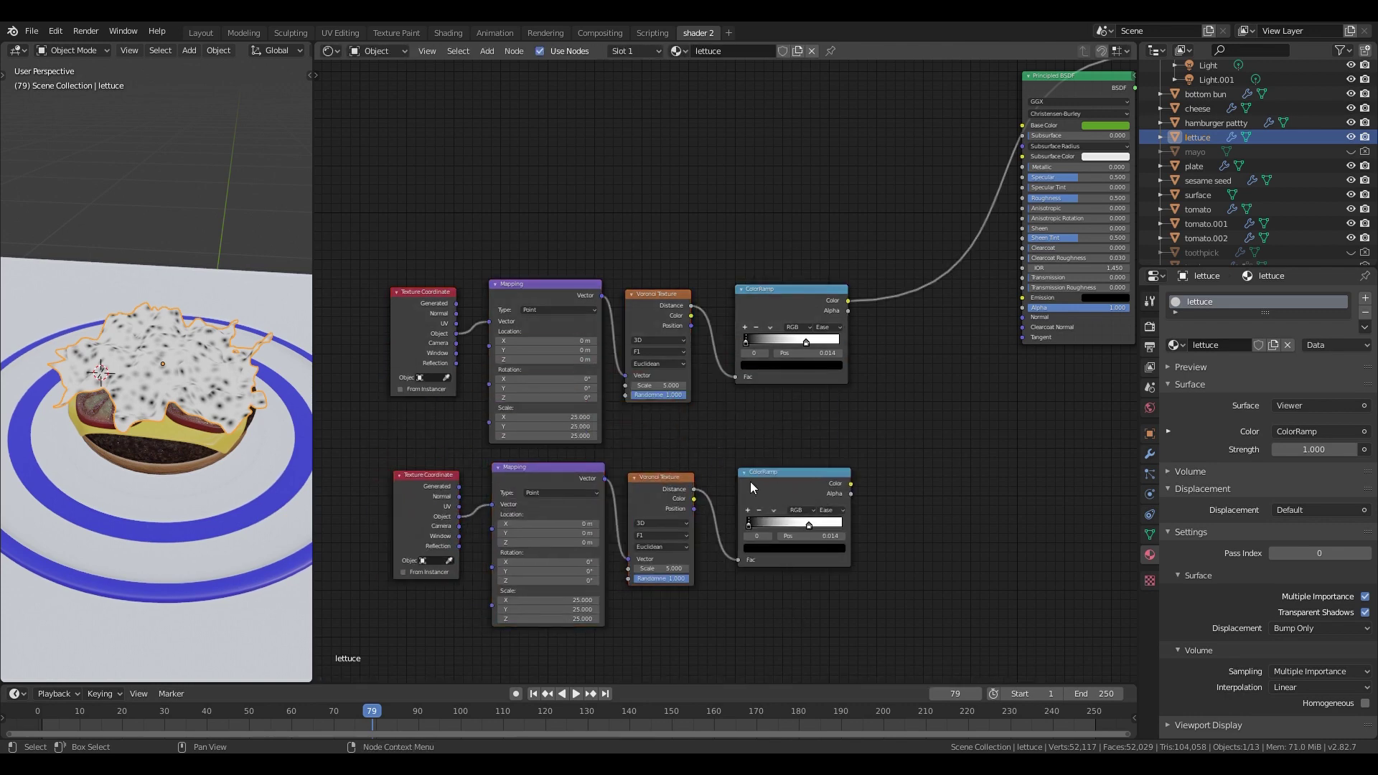
{"action": "left_click", "coordinate": [660, 475]}
{"action": "key", "text": "shift+s"}
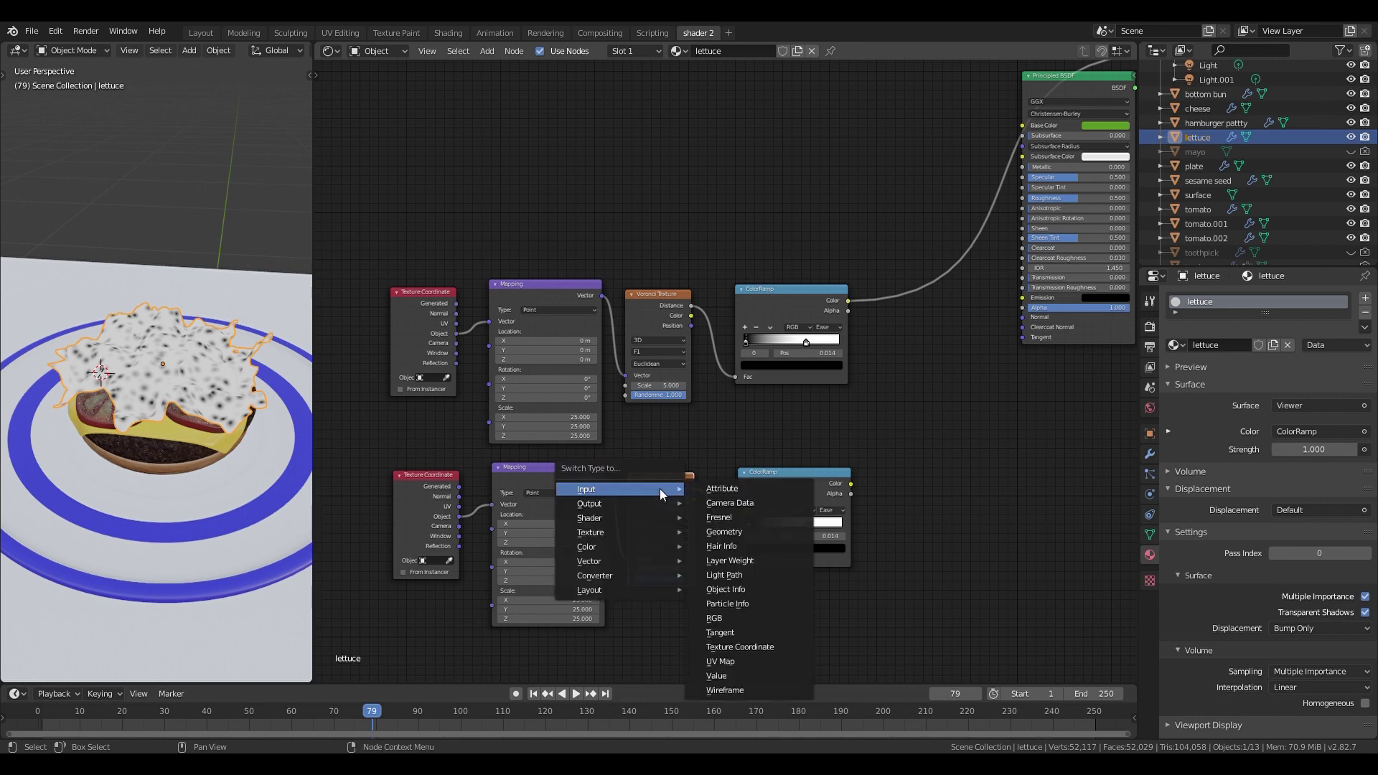
{"action": "mouse_move", "coordinate": [633, 537]}
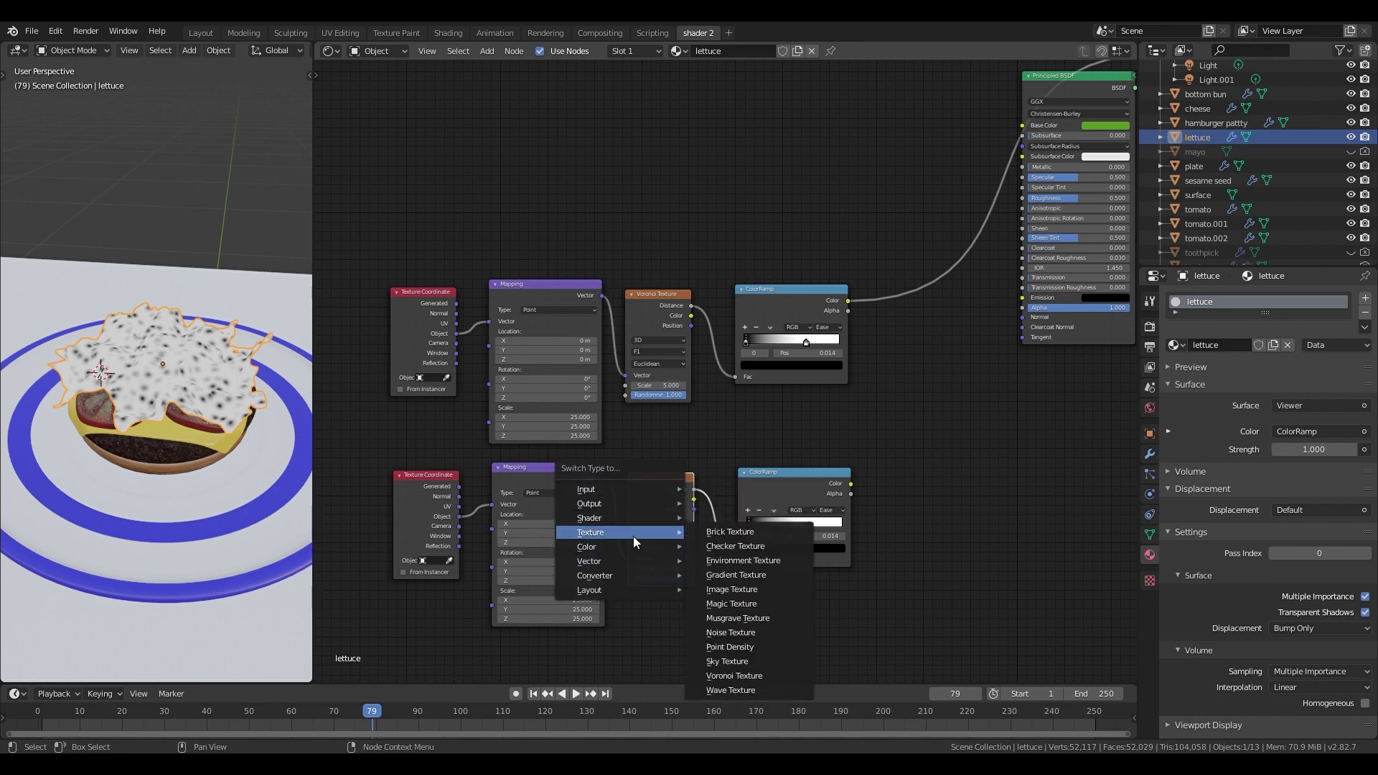
{"action": "left_click", "coordinate": [736, 634]}
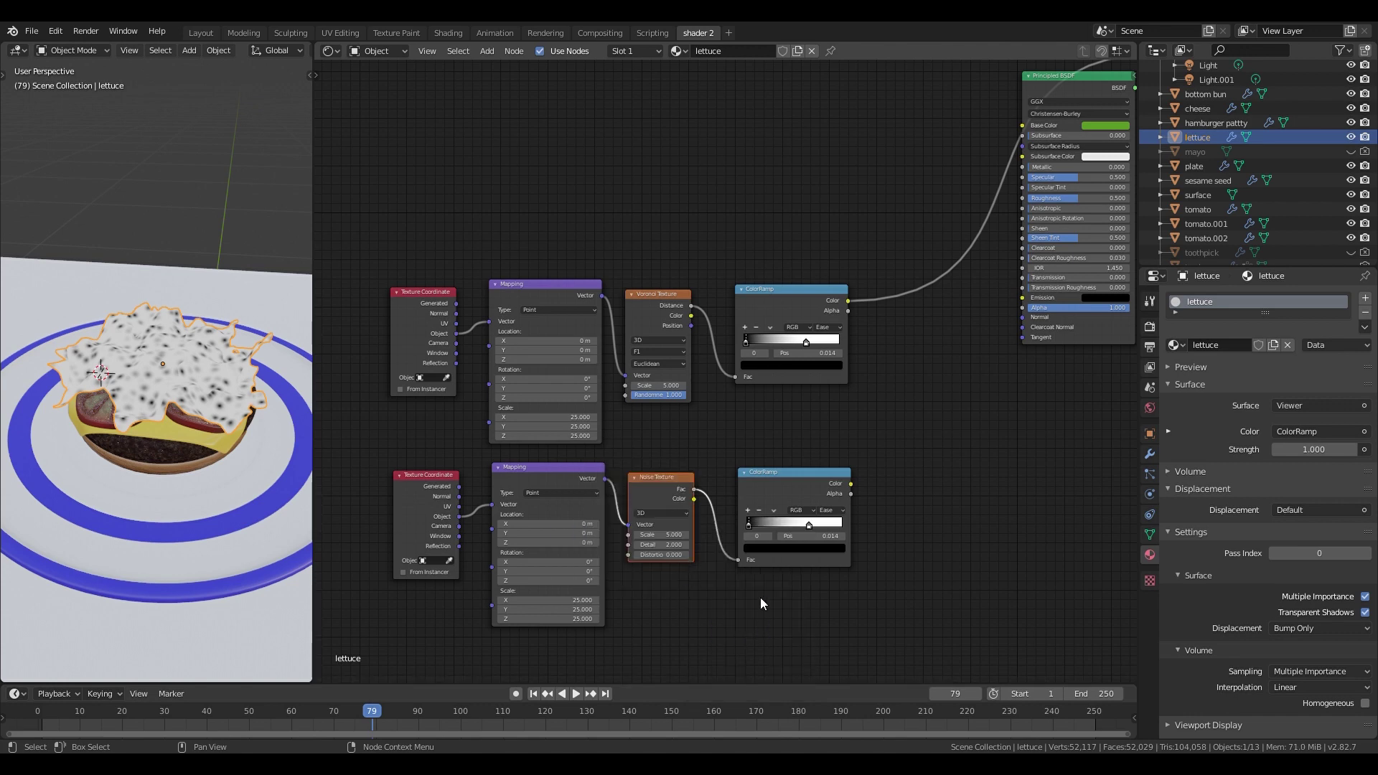
- Preview the lettuce noise branch and set its ramp's black stop to 0.314, with the white stop at the far end
{"action": "left_click", "coordinate": [770, 552], "text": "ctrl+shift"}
{"action": "left_click_drag", "start_coordinate": [808, 526], "coordinate": [843, 526]}
{"action": "left_click_drag", "start_coordinate": [753, 533], "coordinate": [802, 521]}
{"action": "scroll", "coordinate": [751, 534], "scroll_direction": "up", "scroll_amount": 5}
- Combine the two lettuce ramps in a Mix node with Fac 0.517, and move the Voronoi ramp's white stop to 0.555
{"action": "left_click", "coordinate": [983, 340]}
{"action": "middle_click_drag", "start_coordinate": [983, 339], "coordinate": [903, 364]}
{"action": "key", "text": "shift+a"}
{"action": "left_click", "coordinate": [965, 416]}
{"action": "left_click", "coordinate": [886, 309]}
{"action": "left_click_drag", "start_coordinate": [823, 202], "coordinate": [883, 396]}
{"action": "scroll", "coordinate": [236, 330], "scroll_direction": "up", "scroll_amount": 1}
{"action": "middle_click_drag", "start_coordinate": [237, 331], "coordinate": [236, 342]}
{"action": "left_click_drag", "start_coordinate": [926, 382], "coordinate": [932, 381]}
{"action": "left_click_drag", "start_coordinate": [761, 264], "coordinate": [748, 264]}
{"action": "scroll", "coordinate": [1018, 311], "scroll_direction": "down", "scroll_amount": 1}
{"action": "left_click_drag", "start_coordinate": [918, 381], "coordinate": [918, 381]}
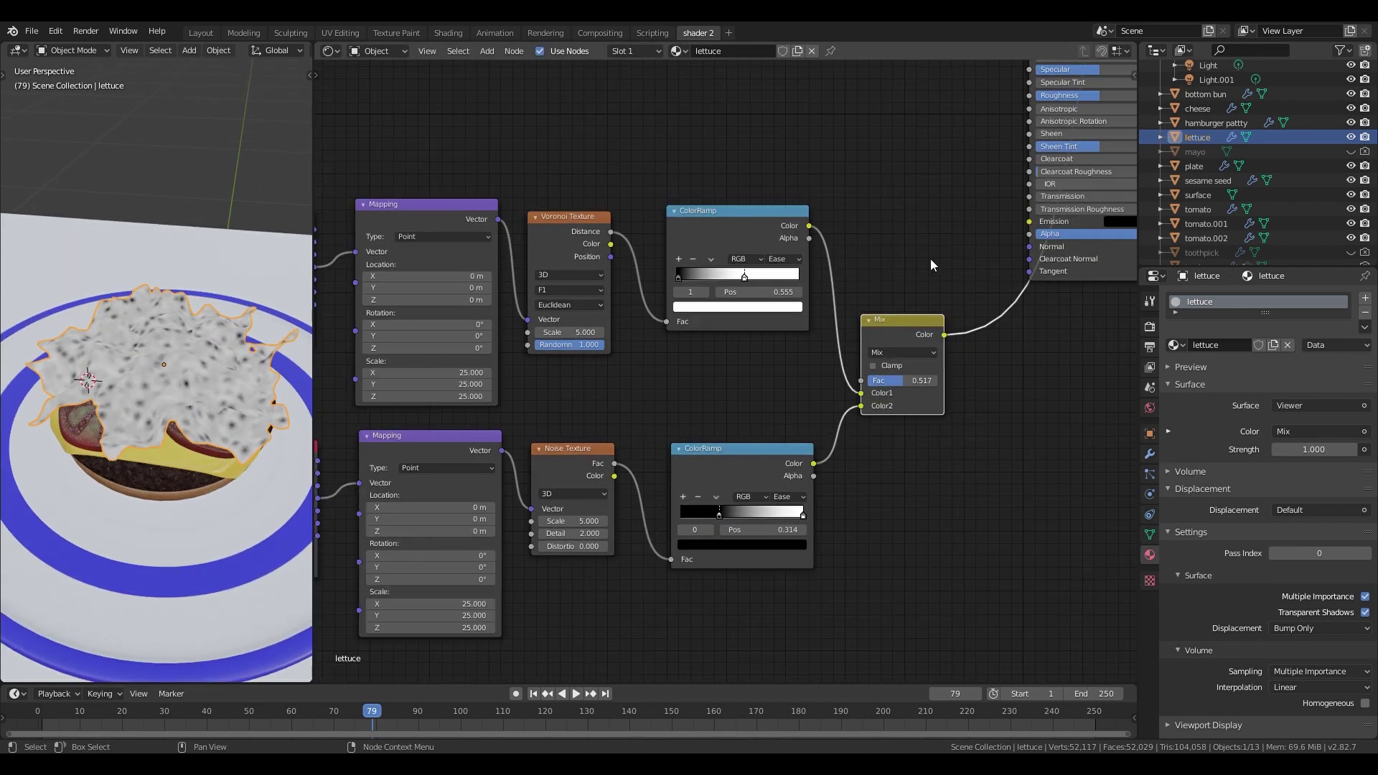
- Add a Bump node to lettuce, taking the Mix result as Height and feeding the Principled BSDF's Normal input
{"action": "left_click", "coordinate": [926, 253]}
{"action": "scroll", "coordinate": [911, 260], "scroll_direction": "down", "scroll_amount": 2}
{"action": "key", "text": "shift+a"}
{"action": "mouse_move", "coordinate": [887, 294]}
{"action": "left_click", "coordinate": [953, 294]}
{"action": "left_click", "coordinate": [881, 236]}
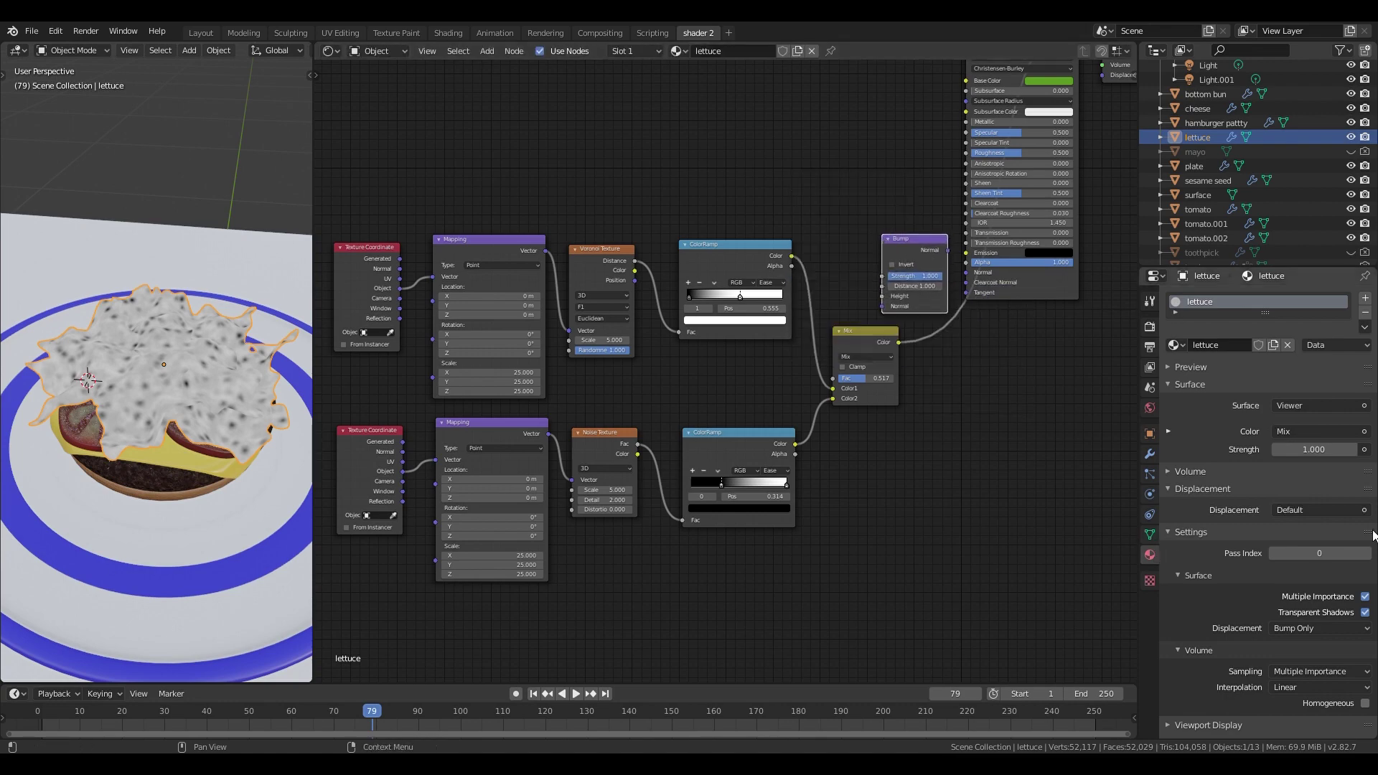
{"action": "scroll", "coordinate": [889, 287], "scroll_direction": "down", "scroll_amount": 3}
{"action": "left_click_drag", "start_coordinate": [871, 266], "coordinate": [916, 304]}
{"action": "left_click_drag", "start_coordinate": [891, 357], "coordinate": [892, 349]}
{"action": "left_click_drag", "start_coordinate": [944, 312], "coordinate": [967, 292]}
- Set the lettuce Bump's Strength to 0.200 and view the full Principled BSDF shader on the burger
{"action": "left_click", "coordinate": [927, 333]}
{"action": "type", "text": "0.2"}
{"action": "key", "text": "Return"}
{"action": "scroll", "coordinate": [898, 266], "scroll_direction": "up", "scroll_amount": 3}
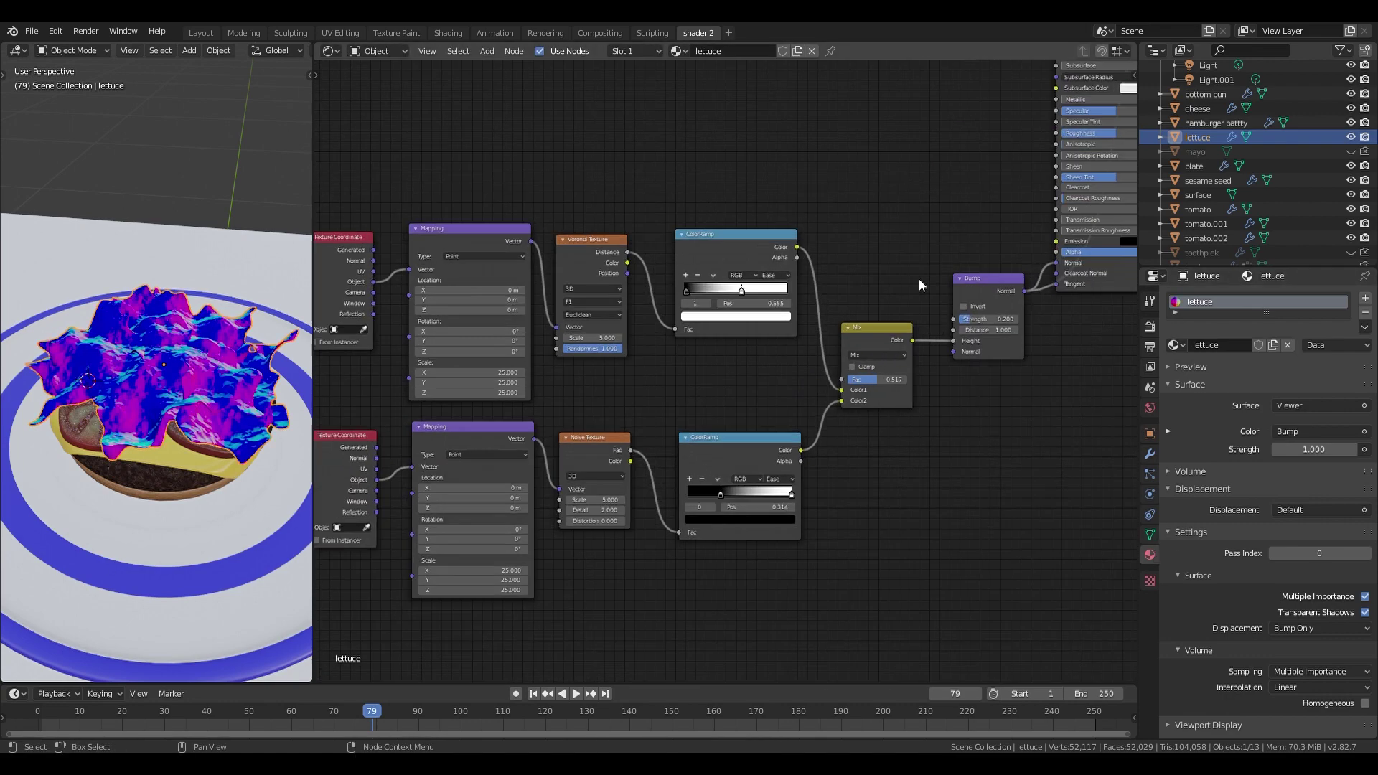
{"action": "scroll", "coordinate": [908, 251], "scroll_direction": "down", "scroll_amount": 2}
{"action": "left_click", "coordinate": [1013, 86], "text": "ctrl+shift"}
{"action": "scroll", "coordinate": [184, 446], "scroll_direction": "up", "scroll_amount": 2}
{"action": "middle_click_drag", "start_coordinate": [184, 446], "coordinate": [184, 427]}
- Join all of the lettuce bump nodes into a frame and move it lower, clear of the shader
{"action": "scroll", "coordinate": [186, 427], "scroll_direction": "down", "scroll_amount": 3}
{"action": "scroll", "coordinate": [819, 187], "scroll_direction": "down", "scroll_amount": 2}
{"action": "left_click_drag", "start_coordinate": [520, 303], "coordinate": [907, 600]}
{"action": "key", "text": "ctrl+j"}
{"action": "key", "text": "g"}
{"action": "left_click", "coordinate": [759, 451]}
- Above the frame, add a second Voronoi Texture driven by Object coordinates through a new Mapping node
{"action": "middle_click_drag", "start_coordinate": [735, 203], "coordinate": [863, 278]}
{"action": "left_click", "coordinate": [862, 278]}
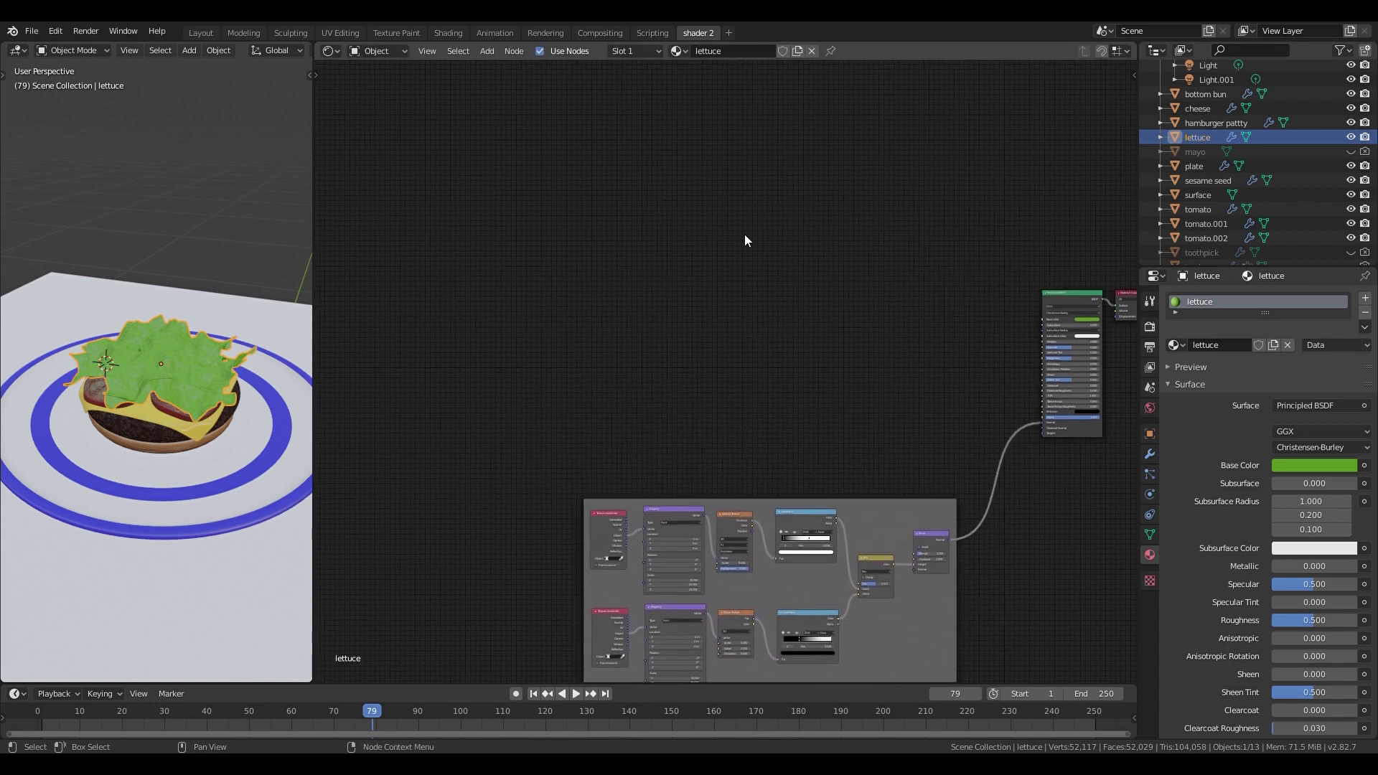
{"action": "key", "text": "shift+a"}
{"action": "mouse_move", "coordinate": [714, 252]}
{"action": "left_click", "coordinate": [798, 470]}
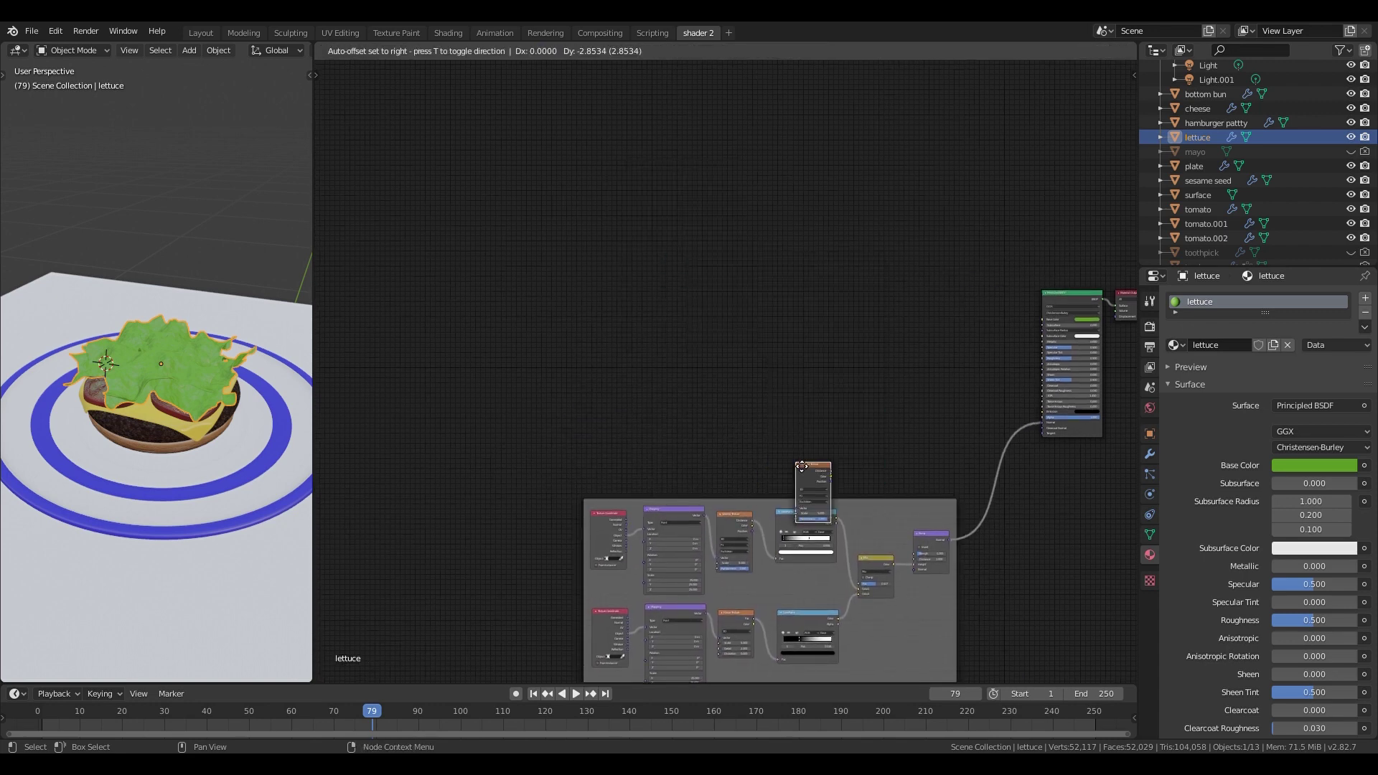
{"action": "left_click", "coordinate": [724, 264]}
{"action": "key", "text": "ctrl+t"}
{"action": "scroll", "coordinate": [725, 264], "scroll_direction": "up", "scroll_amount": 2}
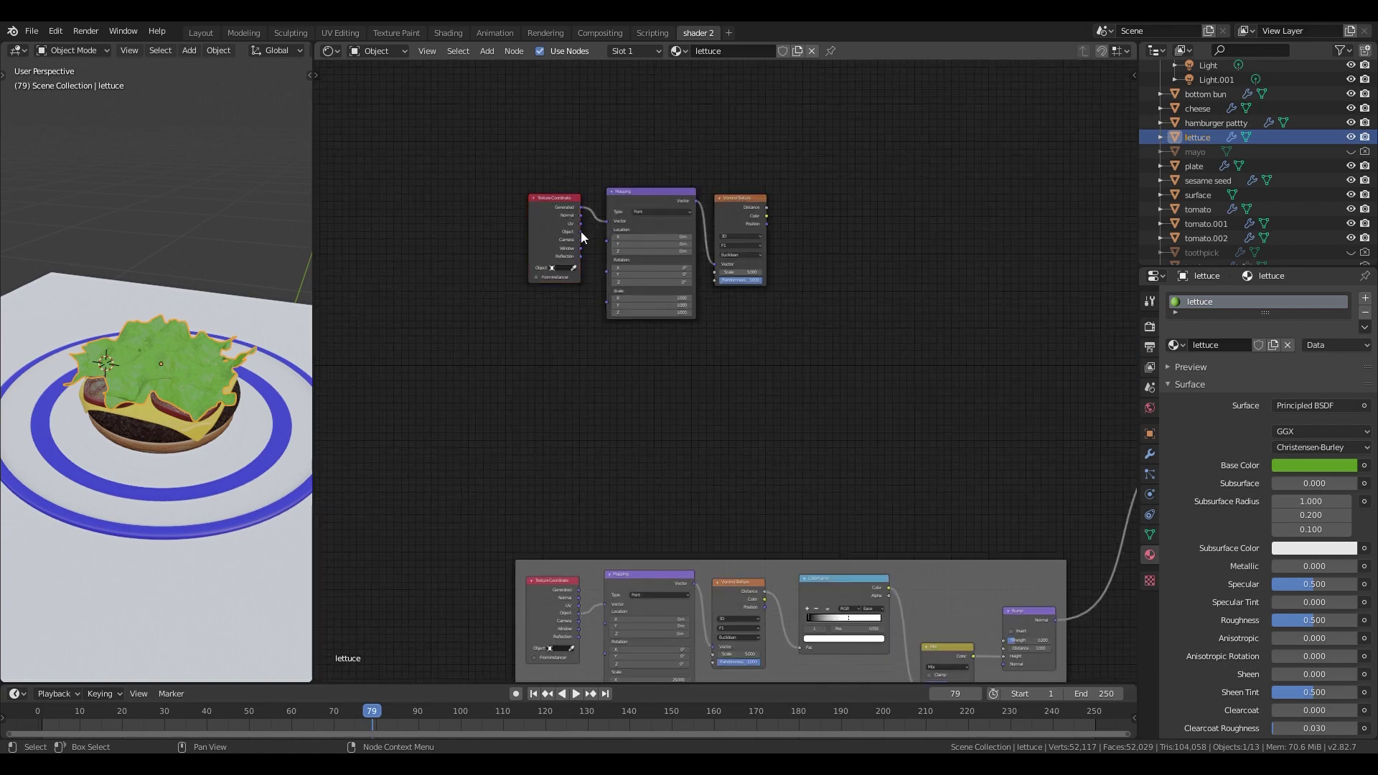
- Add a ColorRamp fed by the new Voronoi's Color output and preview it on the lettuce
{"action": "key", "text": "shift+a"}
{"action": "mouse_move", "coordinate": [830, 299]}
{"action": "left_click", "coordinate": [872, 297]}
{"action": "left_click", "coordinate": [850, 216]}
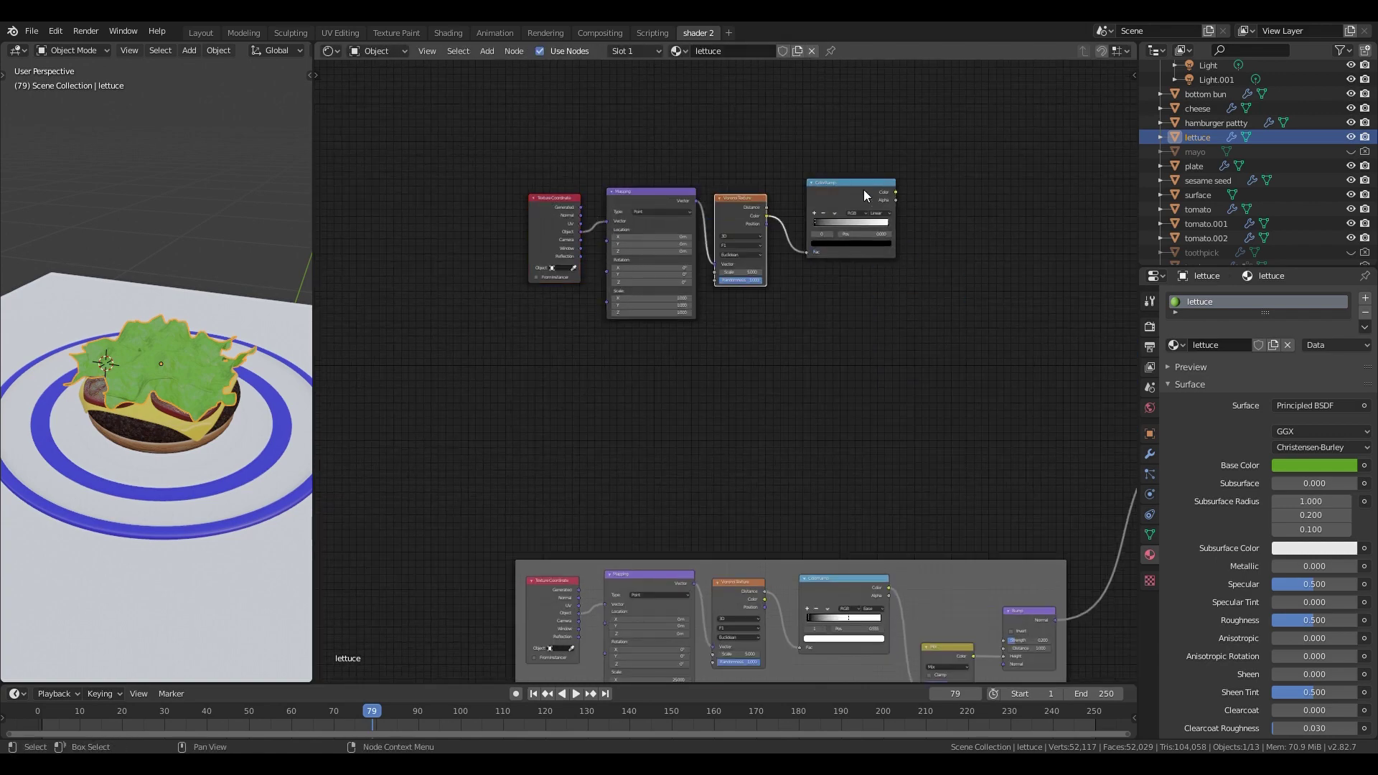
{"action": "left_click", "coordinate": [863, 189], "text": "ctrl+shift"}
- Set the new Mapping scale to 25.000 on all axes, the Voronoi Scale to 7.700, and the ramp's white stop to 0.205
{"action": "scroll", "coordinate": [767, 348], "scroll_direction": "up", "scroll_amount": 4}
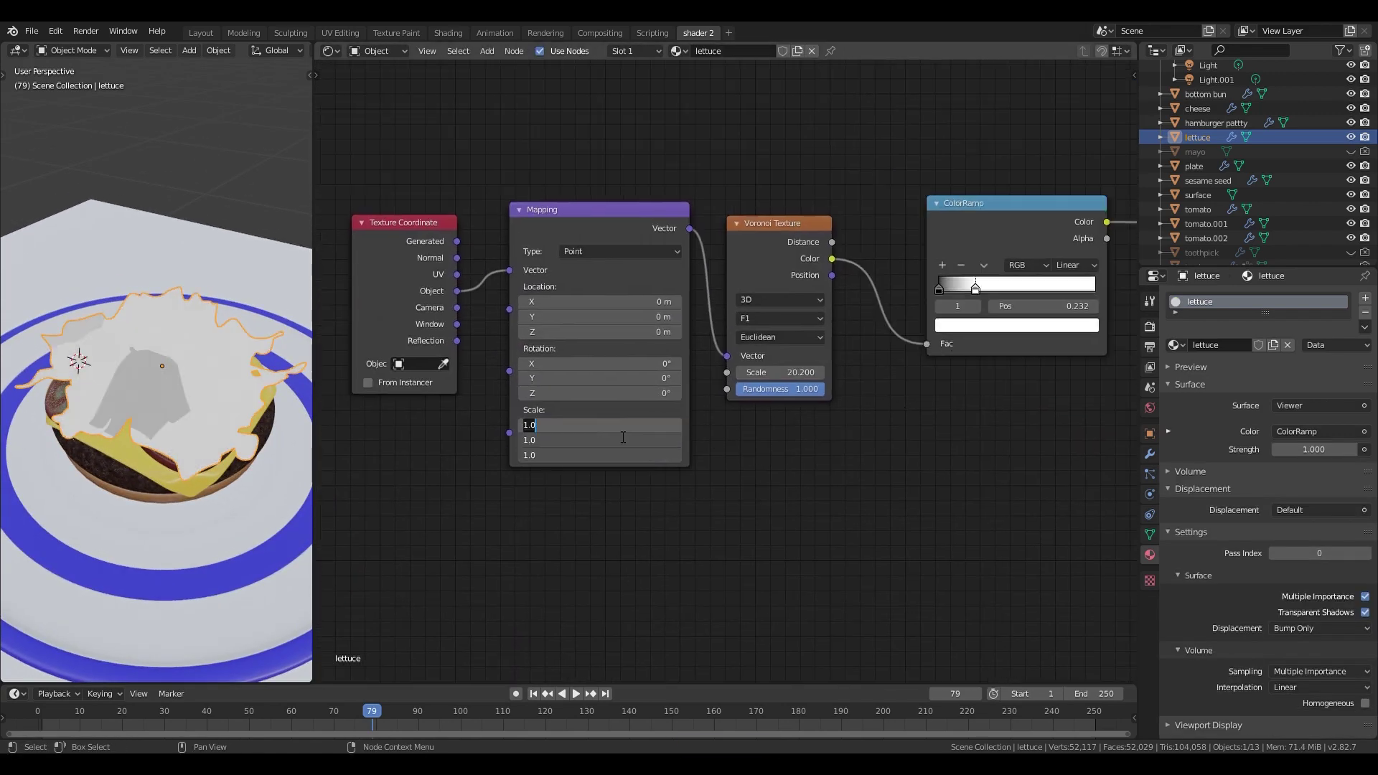
{"action": "left_click_drag", "start_coordinate": [797, 373], "coordinate": [816, 372]}
{"action": "key", "text": "Return"}
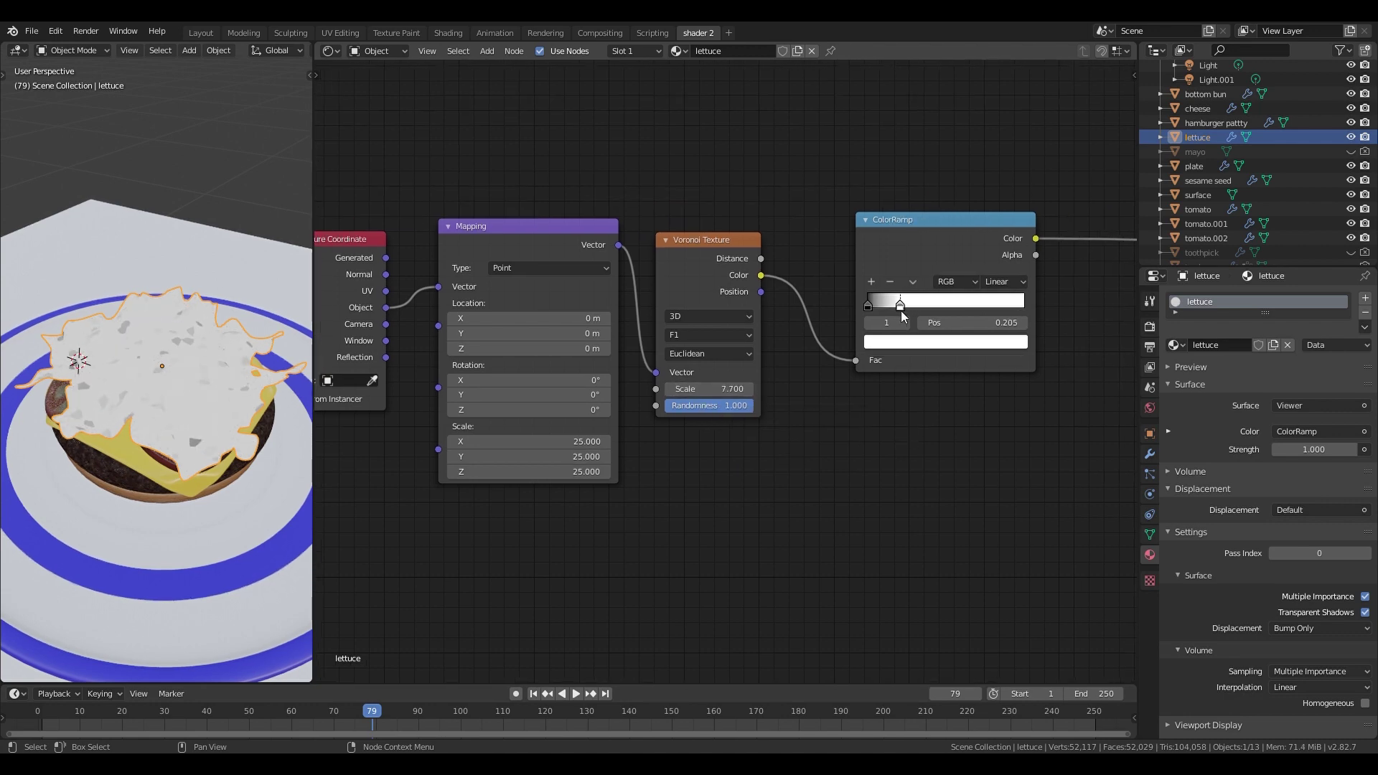
- Colour the ramp's first stop light green and its second stop, at position 0.245, a deeper green
{"action": "scroll", "coordinate": [902, 316], "scroll_direction": "up", "scroll_amount": 2}
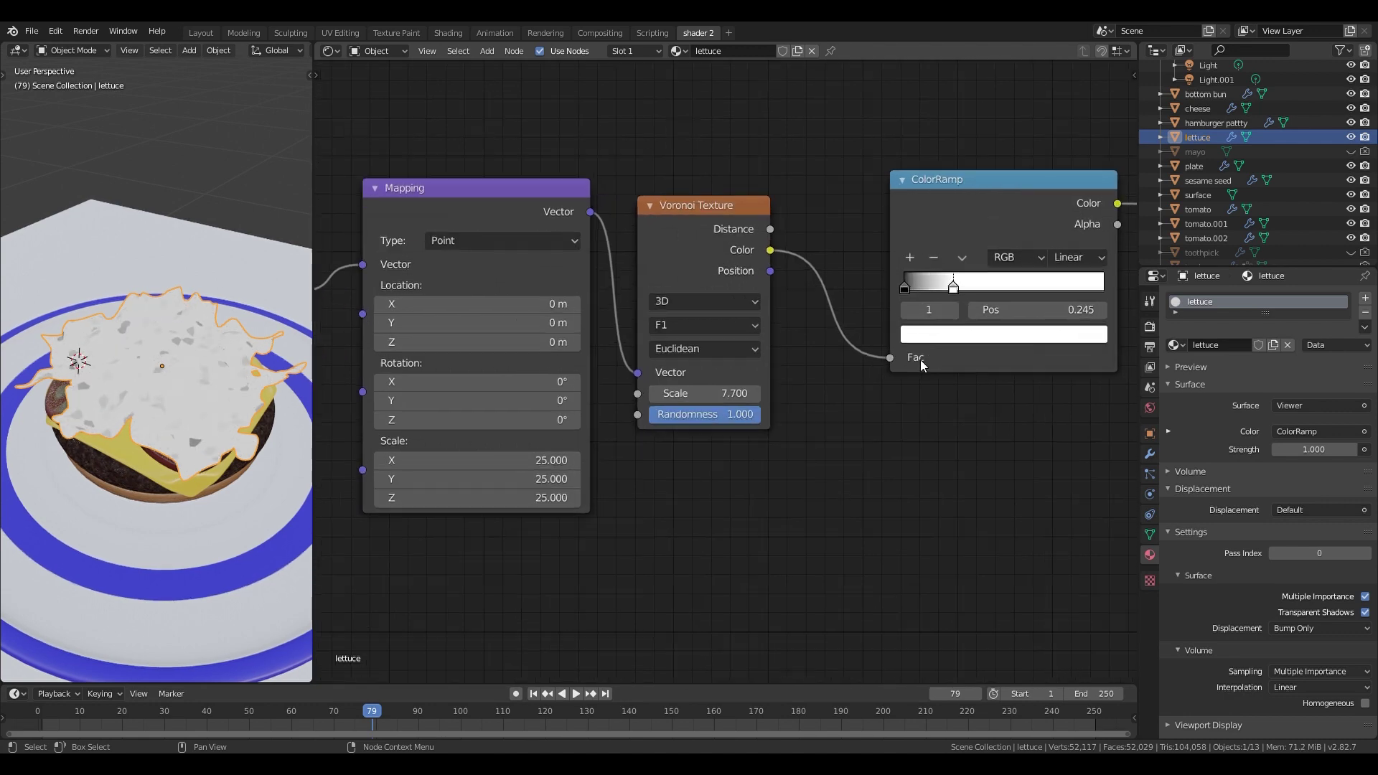
{"action": "left_click", "coordinate": [934, 274]}
{"action": "left_click", "coordinate": [1033, 328]}
{"action": "left_click", "coordinate": [1027, 453]}
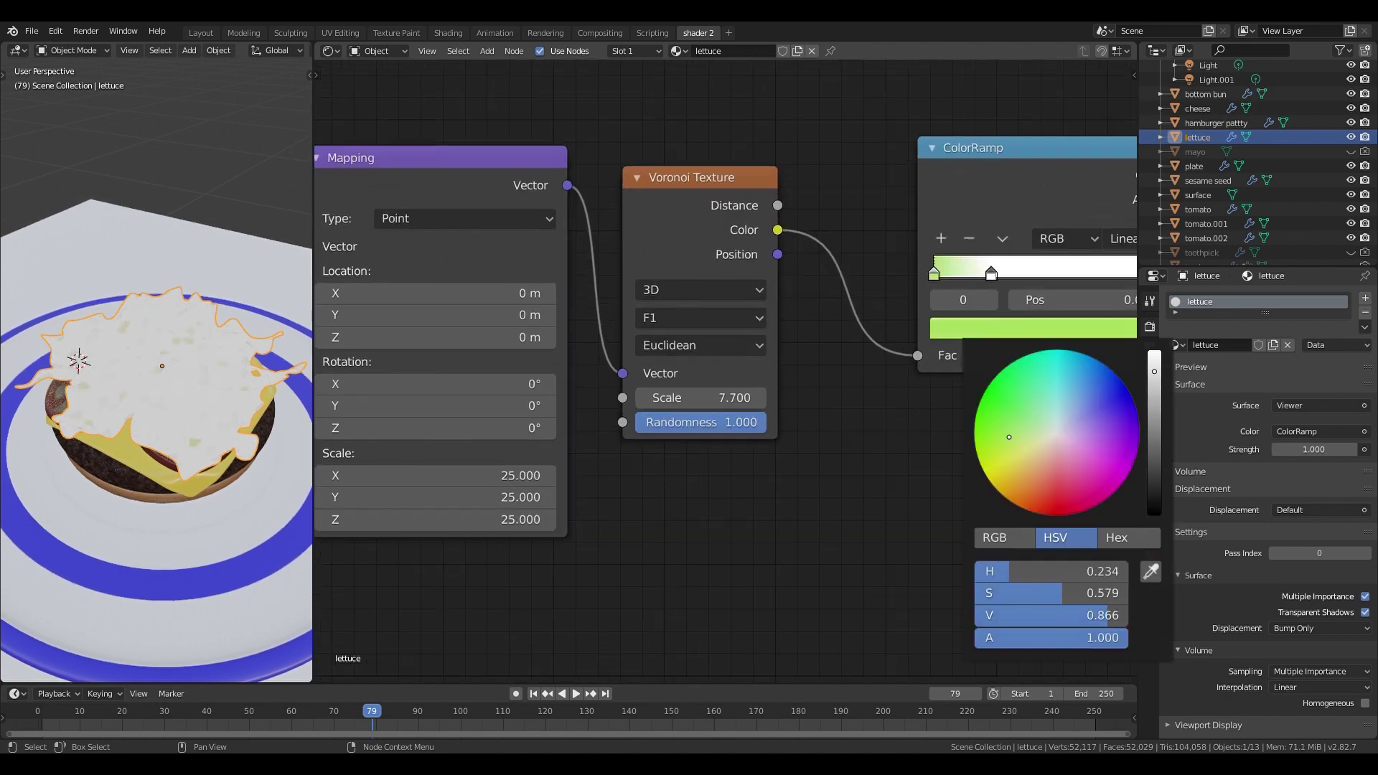
{"action": "middle_click_drag", "start_coordinate": [998, 290], "coordinate": [862, 322]}
{"action": "left_click", "coordinate": [856, 307]}
{"action": "left_click", "coordinate": [869, 359]}
{"action": "mouse_move", "coordinate": [845, 102]}
{"action": "left_mouse_down"}
{"action": "mouse_move", "coordinate": [821, 96]}
{"action": "mouse_move", "coordinate": [833, 94]}
{"action": "left_mouse_up"}
{"action": "mouse_move", "coordinate": [986, 85]}
{"action": "left_mouse_down"}
{"action": "mouse_move", "coordinate": [985, 107]}
{"action": "mouse_move", "coordinate": [986, 45]}
{"action": "mouse_move", "coordinate": [986, 79]}
{"action": "left_mouse_up"}
{"action": "left_click_drag", "start_coordinate": [846, 105], "coordinate": [840, 107]}
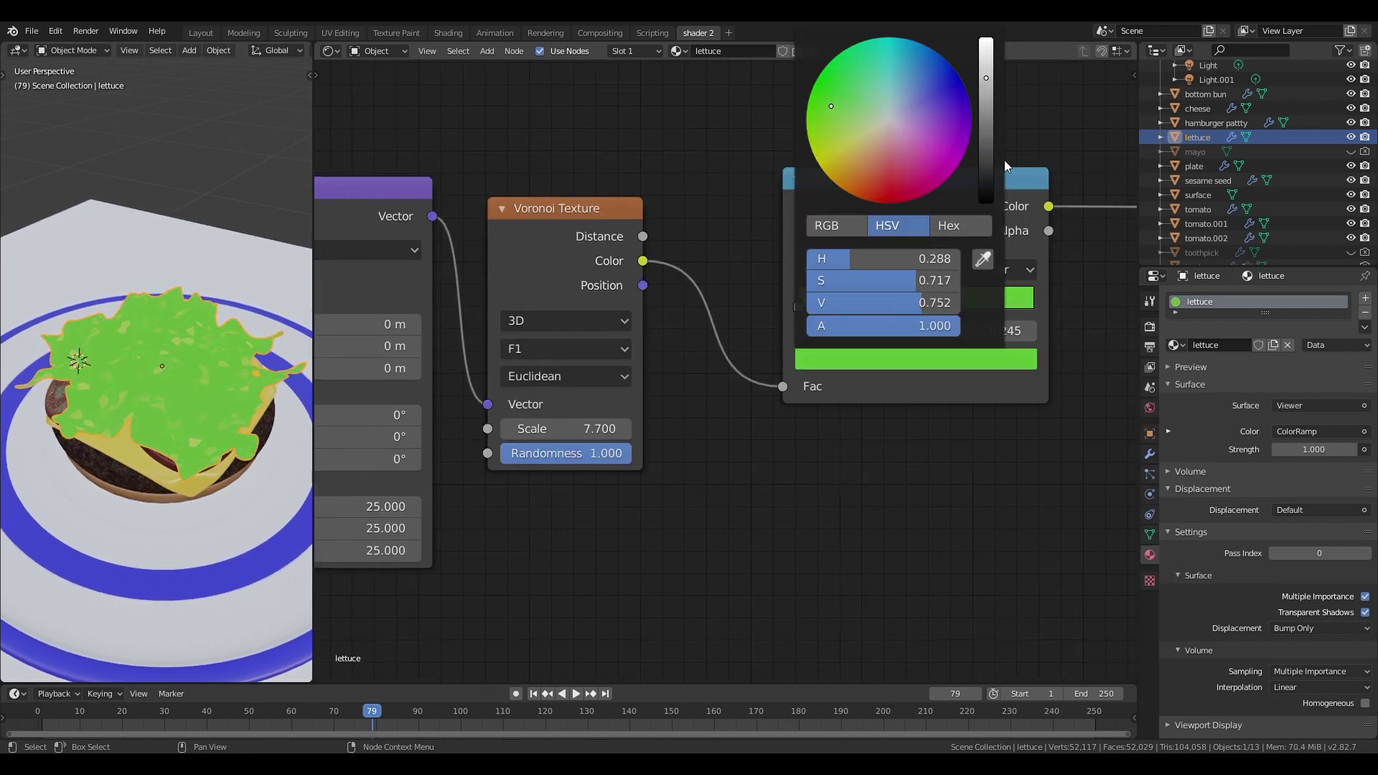
- Duplicate the Texture Coordinate, Mapping, Voronoi and ColorRamp chain and place the copy directly below the original
{"action": "scroll", "coordinate": [879, 418], "scroll_direction": "down", "scroll_amount": 4}
{"action": "left_click_drag", "start_coordinate": [439, 199], "coordinate": [887, 361]}
{"action": "key", "text": "shift+d"}
{"action": "left_click", "coordinate": [874, 569]}
{"action": "left_click", "coordinate": [775, 624]}
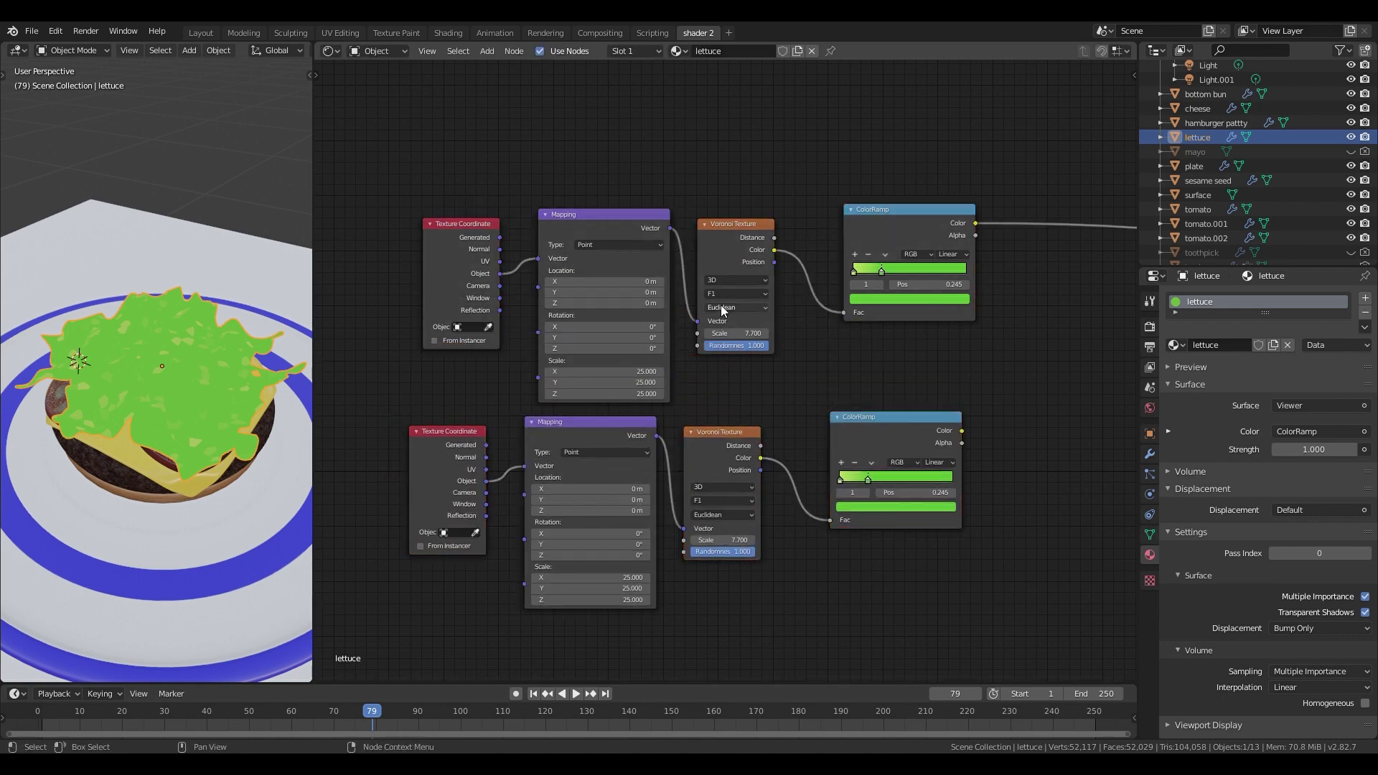
- Drive the upper ramp from its Voronoi's Distance output, preview it, and set that Voronoi to Distance To Edge
{"action": "left_click_drag", "start_coordinate": [774, 237], "coordinate": [843, 312]}
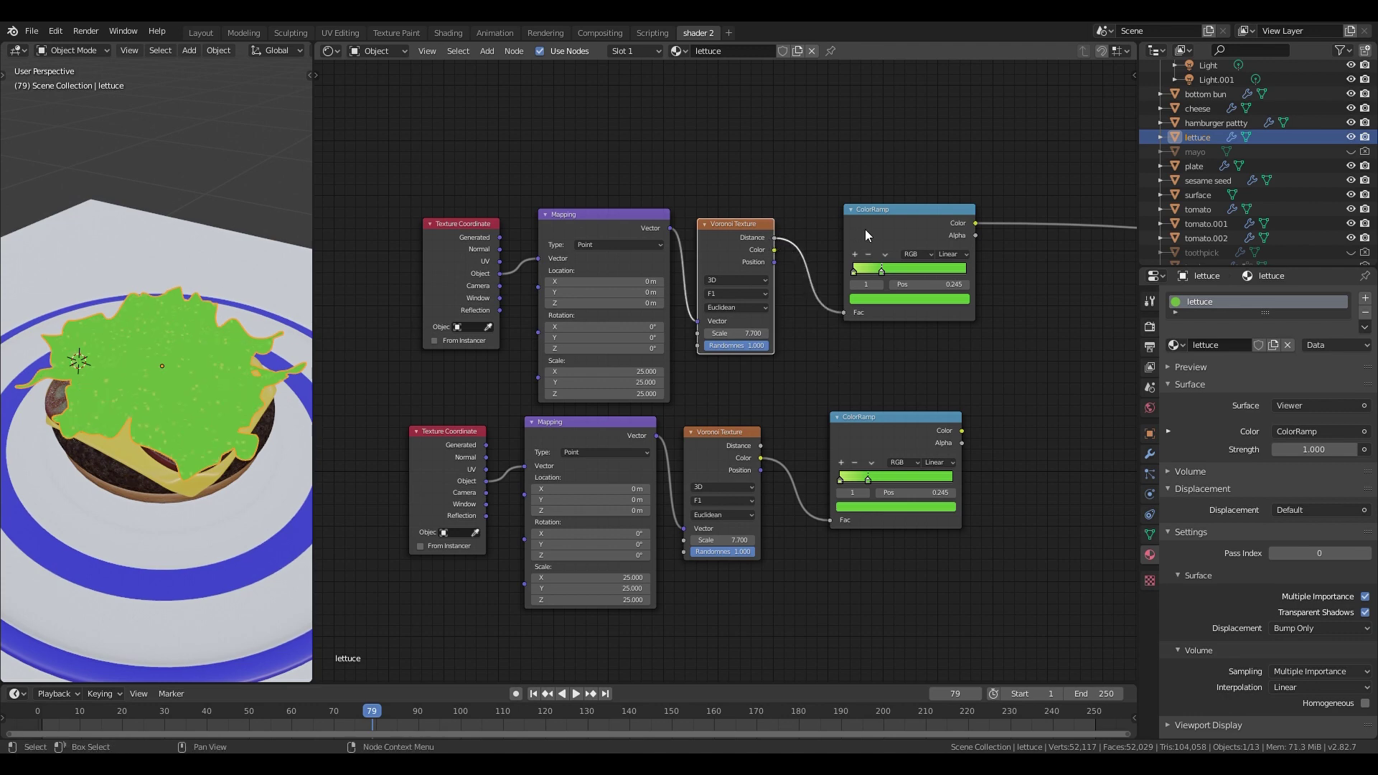
{"action": "left_click", "coordinate": [892, 236], "text": "ctrl+shift"}
{"action": "left_click", "coordinate": [884, 238], "text": "ctrl+shift"}
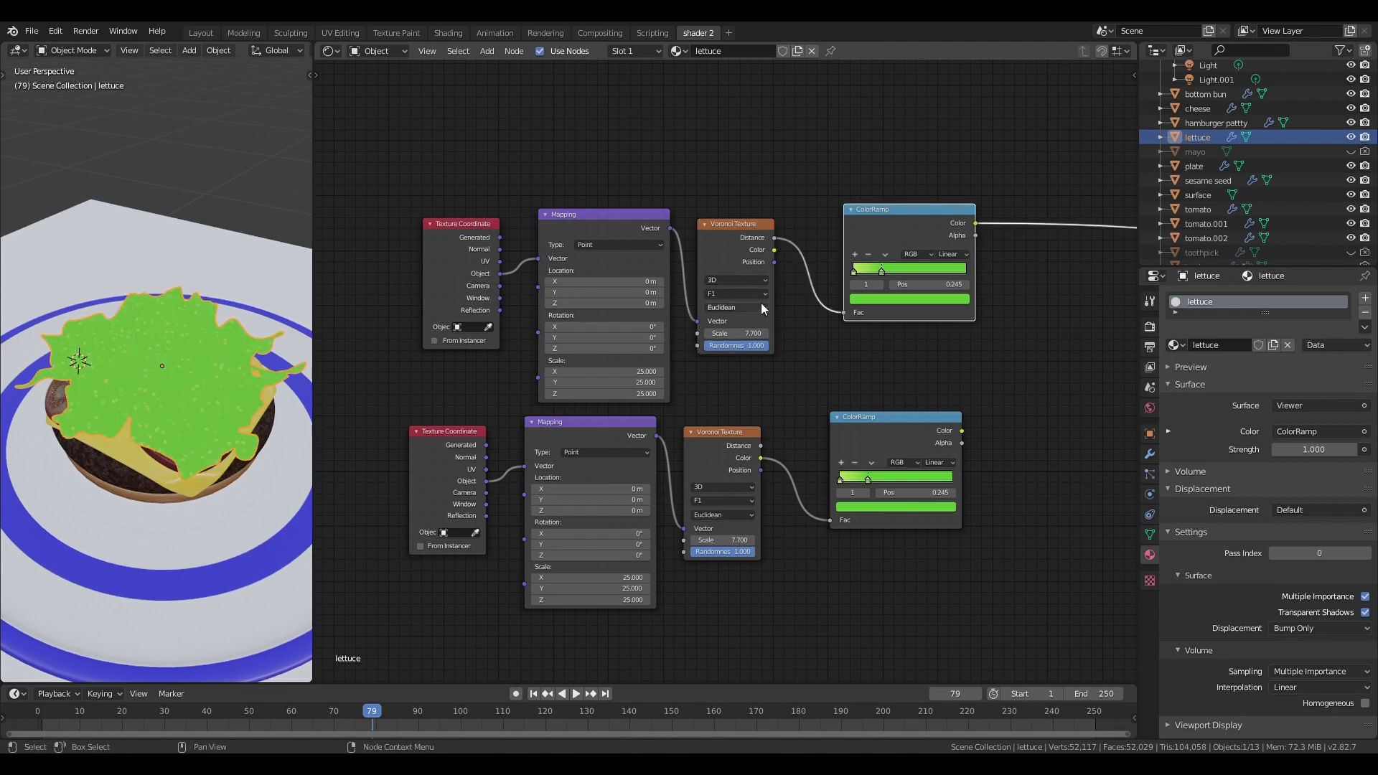
{"action": "left_click", "coordinate": [759, 294]}
{"action": "left_click", "coordinate": [743, 341]}
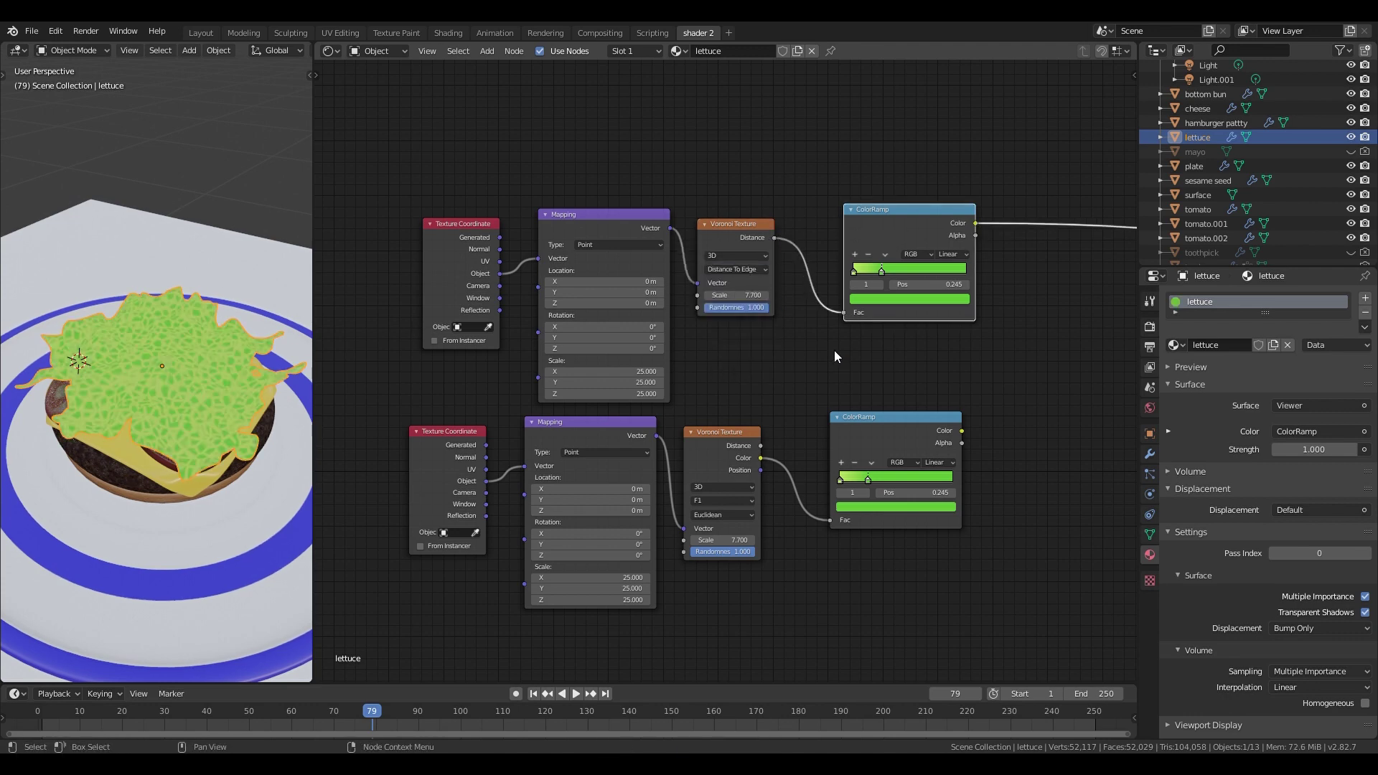
- Switch the lower Voronoi to Smooth F1 with a Scale of 3.900 and preview its ramp on the lettuce
{"action": "left_click", "coordinate": [746, 500]}
{"action": "left_click", "coordinate": [801, 502], "text": "ctrl+shift"}
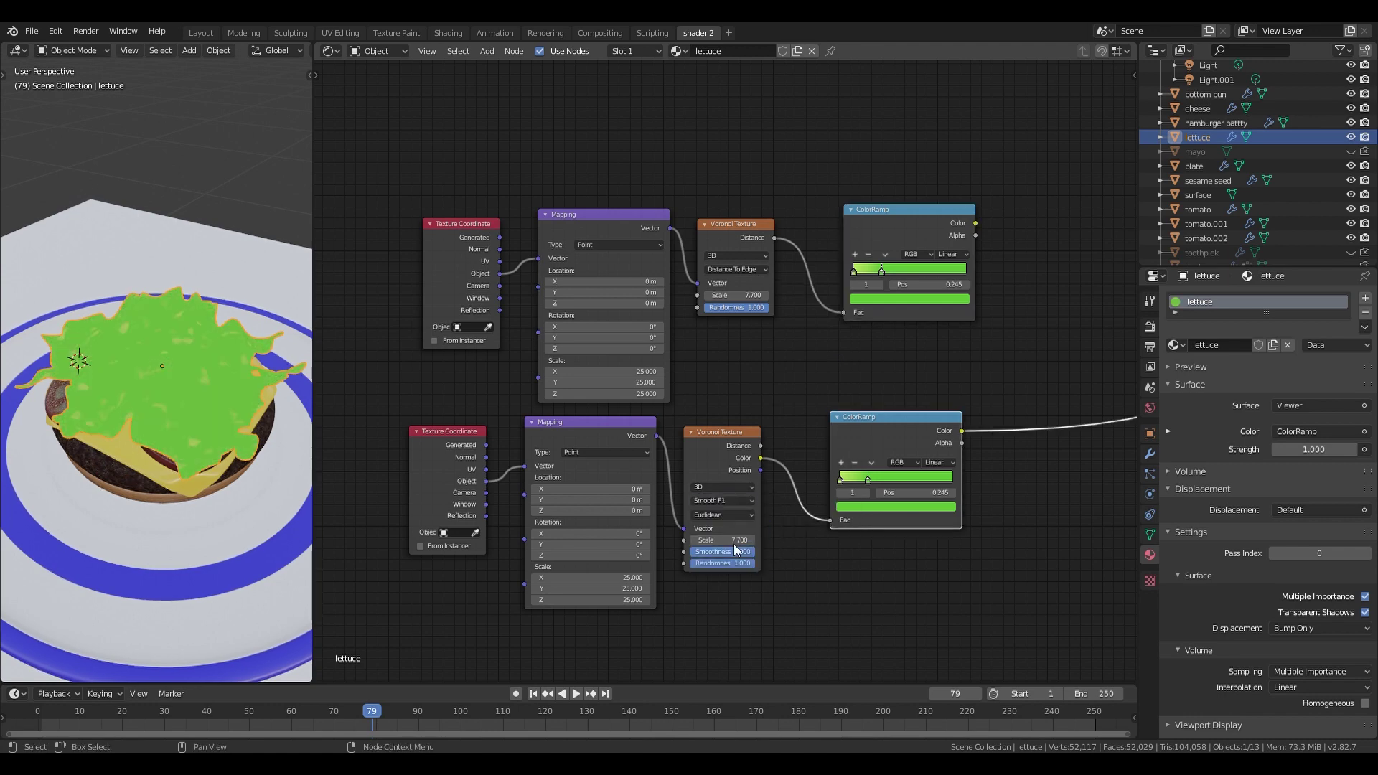
{"action": "left_click_drag", "start_coordinate": [723, 539], "coordinate": [674, 539]}
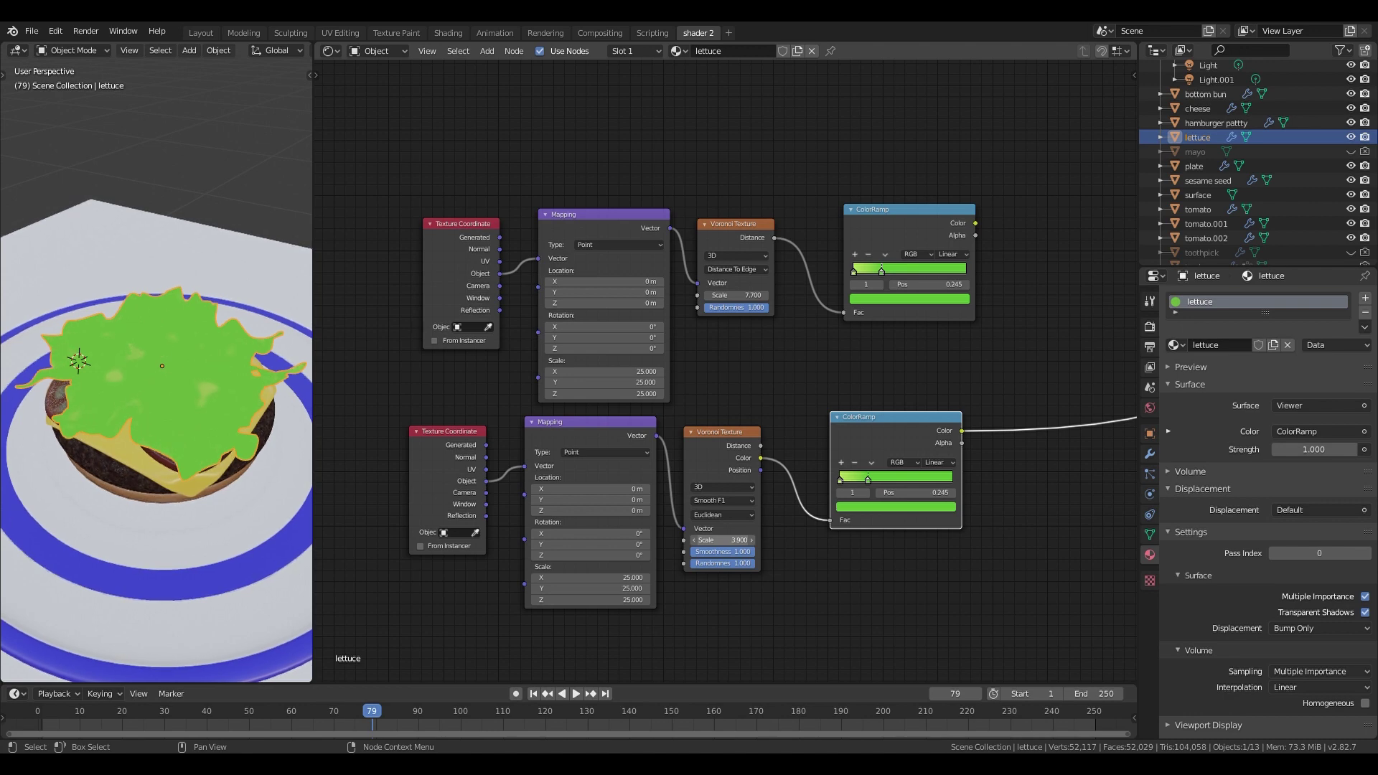
- Recolour the lower ramp from a darker green to yellow-green, with the yellow-green stop at 1.000
{"action": "left_click_drag", "start_coordinate": [868, 479], "coordinate": [955, 480]}
{"action": "left_click", "coordinate": [841, 481]}
{"action": "left_click", "coordinate": [869, 507]}
{"action": "left_click", "coordinate": [926, 456]}
{"action": "left_click", "coordinate": [945, 477]}
{"action": "left_click", "coordinate": [867, 508]}
{"action": "left_click_drag", "start_coordinate": [930, 369], "coordinate": [930, 381]}
{"action": "left_click", "coordinate": [897, 507]}
{"action": "left_click", "coordinate": [952, 481]}
{"action": "left_click", "coordinate": [897, 507]}
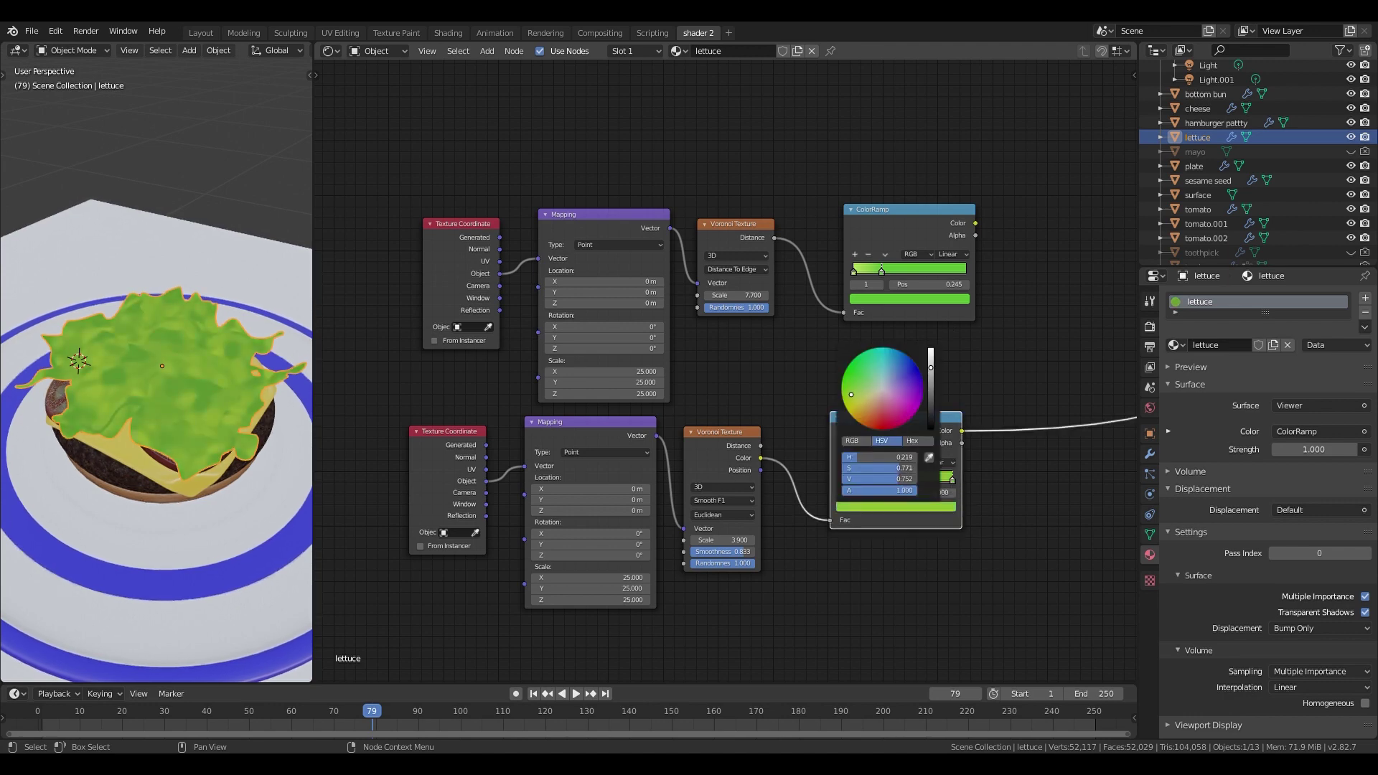
{"action": "left_click", "coordinate": [1064, 319]}
- Add a Noise Texture above the two Voronoi chains
{"action": "scroll", "coordinate": [1066, 317], "scroll_direction": "down", "scroll_amount": 4}
{"action": "middle_click_drag", "start_coordinate": [930, 98], "coordinate": [946, 303]}
{"action": "key", "text": "shift+a"}
{"action": "key", "text": "Escape"}
{"action": "key", "text": "shift+a"}
{"action": "mouse_move", "coordinate": [692, 283]}
{"action": "left_click", "coordinate": [800, 395]}
- Preview the noise Color through a new ColorRamp, with noise Scale 10.300 and the white stop at 0.614
{"action": "key", "text": "shift+a"}
{"action": "mouse_move", "coordinate": [751, 354]}
{"action": "left_click", "coordinate": [808, 387]}
{"action": "left_click", "coordinate": [782, 244]}
{"action": "left_click_drag", "start_coordinate": [765, 312], "coordinate": [787, 317]}
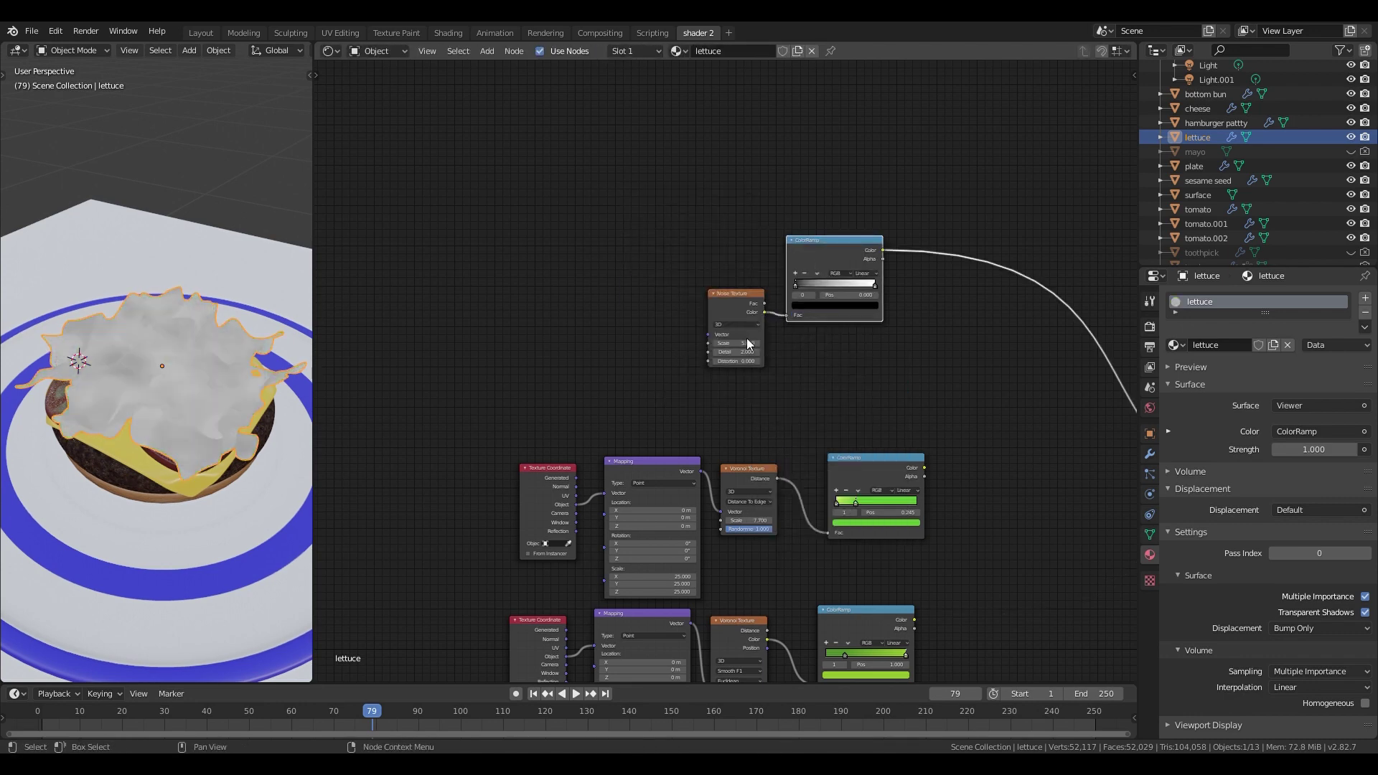
{"action": "left_click_drag", "start_coordinate": [748, 344], "coordinate": [760, 344]}
{"action": "left_click_drag", "start_coordinate": [795, 286], "coordinate": [840, 297]}
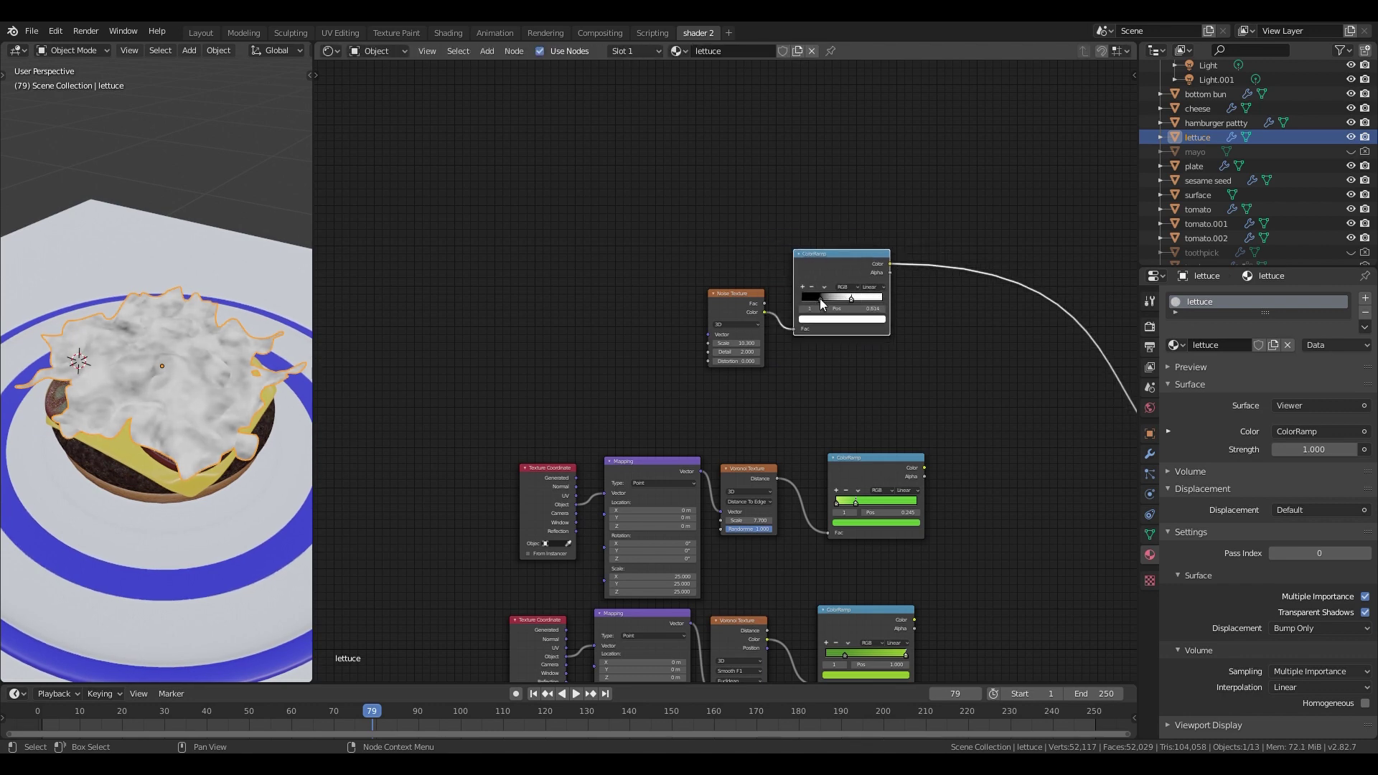
- Blend both green ramps in a new MixRGB node, using the noise ramp as Fac, and preview the mix
{"action": "key", "text": "shift+a"}
{"action": "mouse_move", "coordinate": [922, 426]}
{"action": "left_click", "coordinate": [1060, 470]}
{"action": "middle_click_drag", "start_coordinate": [970, 521], "coordinate": [932, 444]}
{"action": "left_click_drag", "start_coordinate": [910, 394], "coordinate": [1002, 414]}
{"action": "left_click_drag", "start_coordinate": [899, 546], "coordinate": [1002, 423]}
{"action": "left_click_drag", "start_coordinate": [876, 190], "coordinate": [1001, 405]}
{"action": "left_click", "coordinate": [1026, 375], "text": "ctrl+shift"}
{"action": "mouse_move", "coordinate": [837, 224]}
{"action": "left_mouse_down"}
{"action": "mouse_move", "coordinate": [858, 227]}
{"action": "mouse_move", "coordinate": [774, 226]}
{"action": "mouse_move", "coordinate": [817, 227]}
{"action": "left_mouse_up"}
- Connect the Mix output to the Principled BSDF's Base Color and join the colour nodes into a frame
{"action": "scroll", "coordinate": [943, 456], "scroll_direction": "down", "scroll_amount": 4}
{"action": "middle_click_drag", "start_coordinate": [942, 456], "coordinate": [882, 266]}
{"action": "left_click_drag", "start_coordinate": [909, 184], "coordinate": [928, 191]}
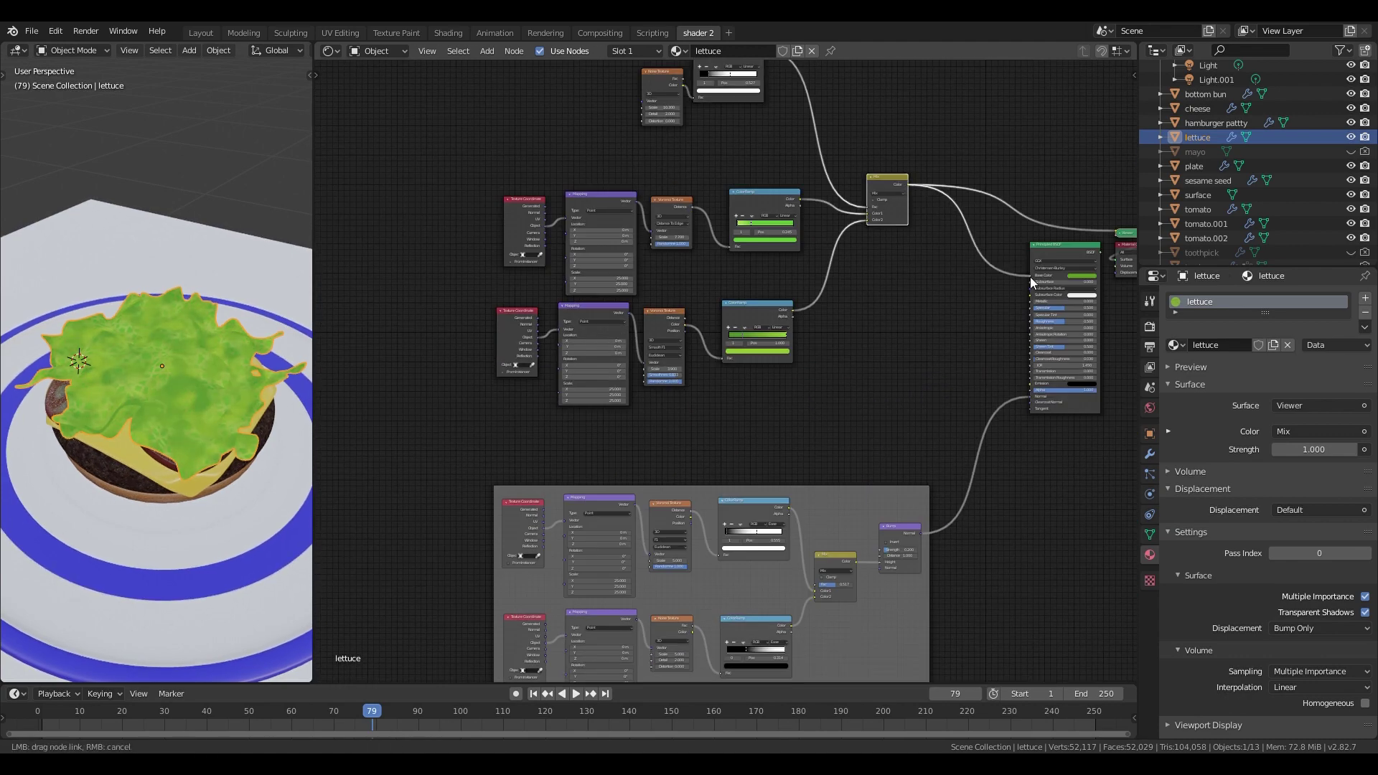
{"action": "left_click_drag", "start_coordinate": [1029, 277], "coordinate": [1030, 277]}
{"action": "scroll", "coordinate": [884, 282], "scroll_direction": "down", "scroll_amount": 2}
{"action": "left_click_drag", "start_coordinate": [529, 139], "coordinate": [794, 260]}
{"action": "key", "text": "ctrl+j"}
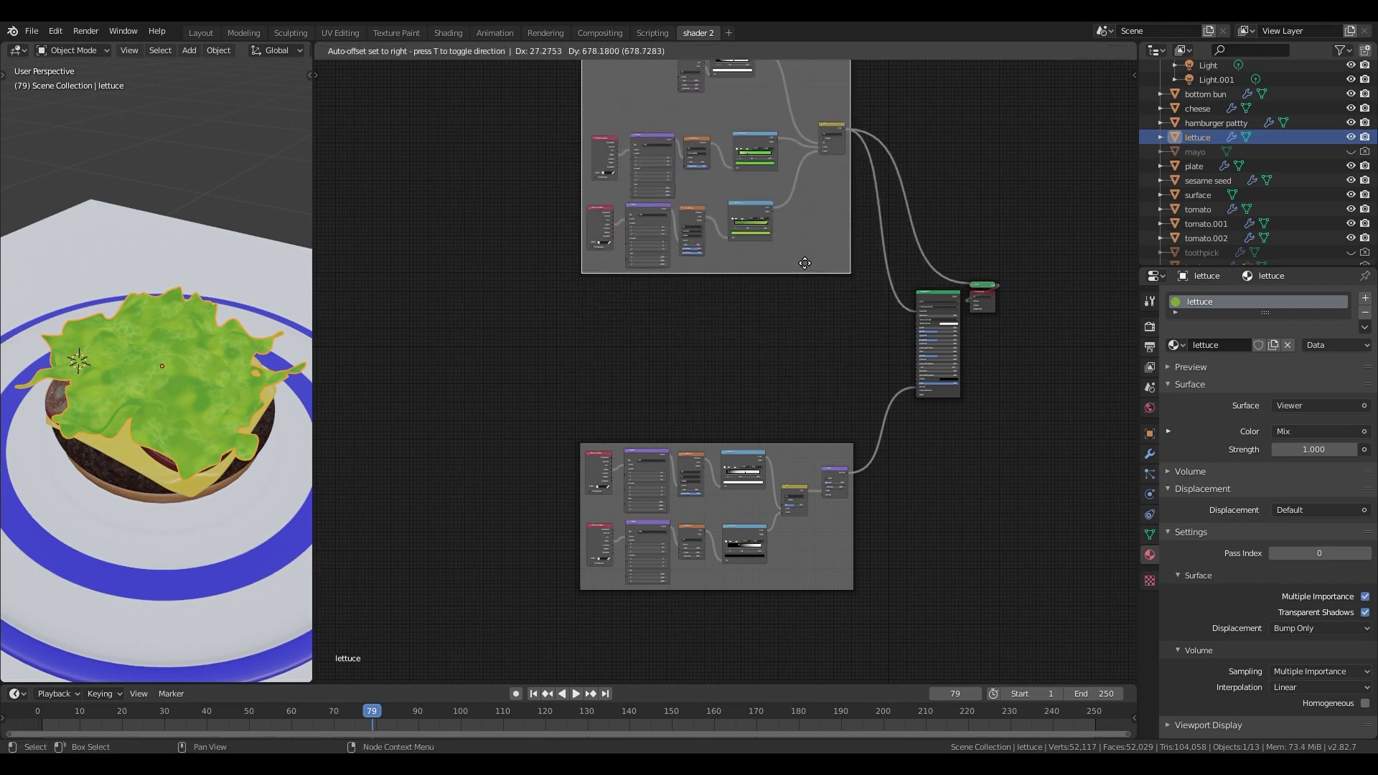
- Between the two frames, add a Noise Texture driven by Object coordinates through a new Mapping node
{"action": "scroll", "coordinate": [795, 380], "scroll_direction": "up", "scroll_amount": 1}
{"action": "scroll", "coordinate": [839, 355], "scroll_direction": "up", "scroll_amount": 2}
{"action": "middle_click_drag", "start_coordinate": [923, 298], "coordinate": [821, 385]}
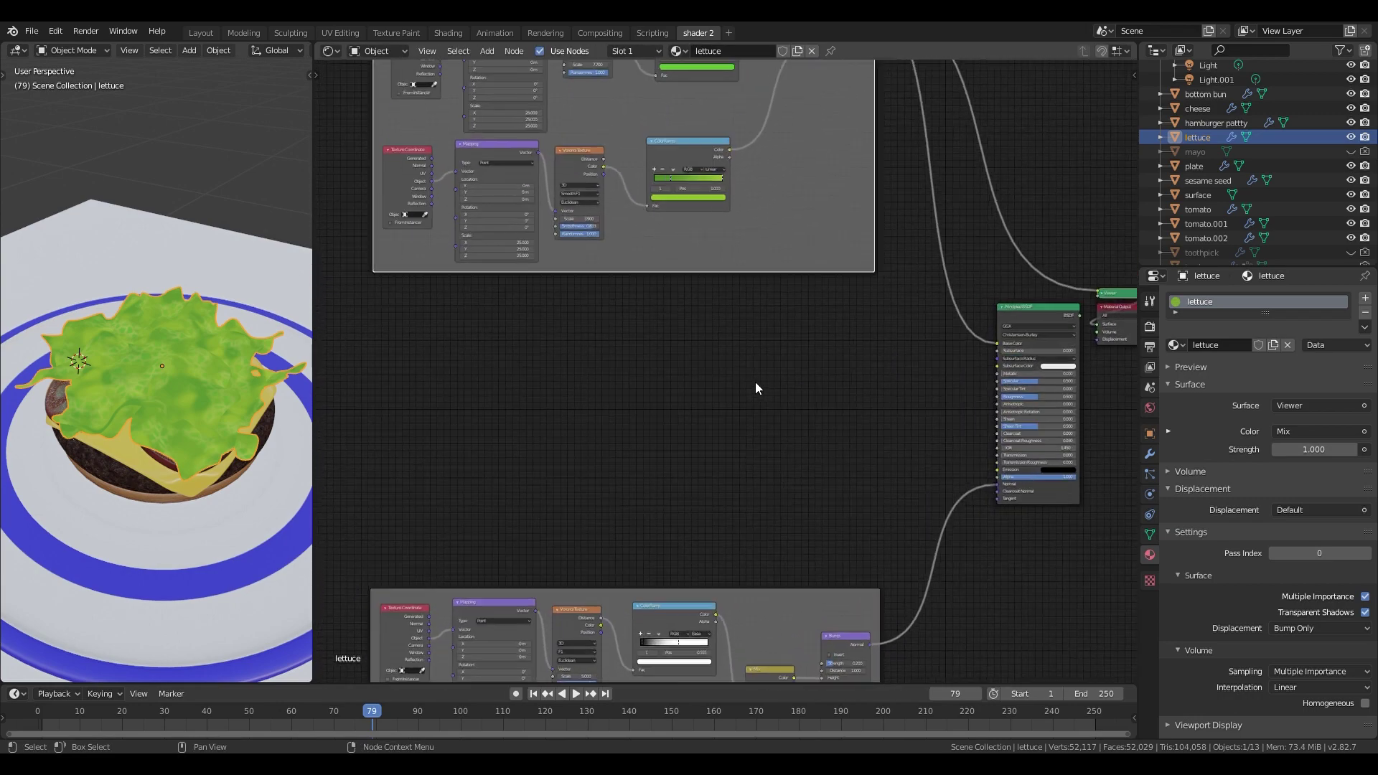
{"action": "scroll", "coordinate": [750, 389], "scroll_direction": "up", "scroll_amount": 1}
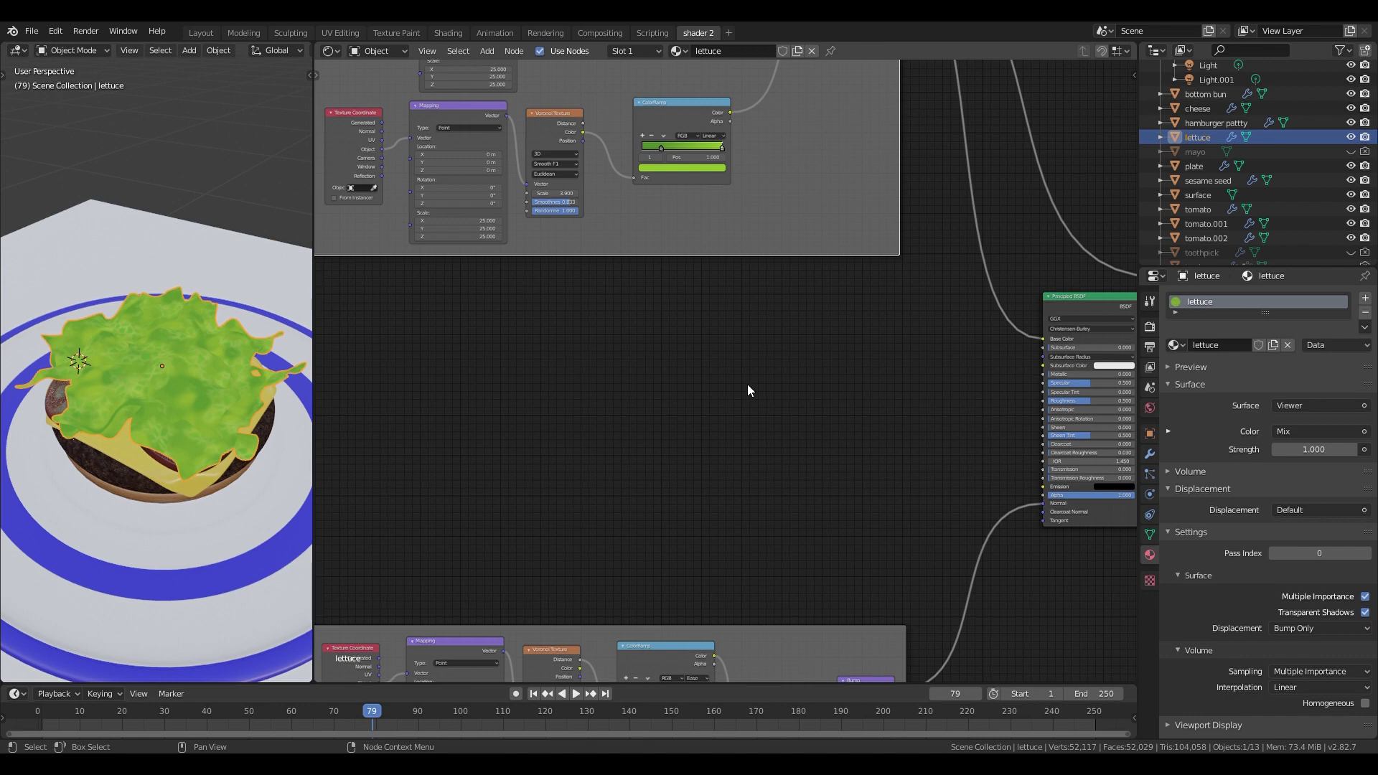
{"action": "left_click", "coordinate": [385, 431]}
{"action": "key", "text": "shift+a"}
{"action": "mouse_move", "coordinate": [632, 368]}
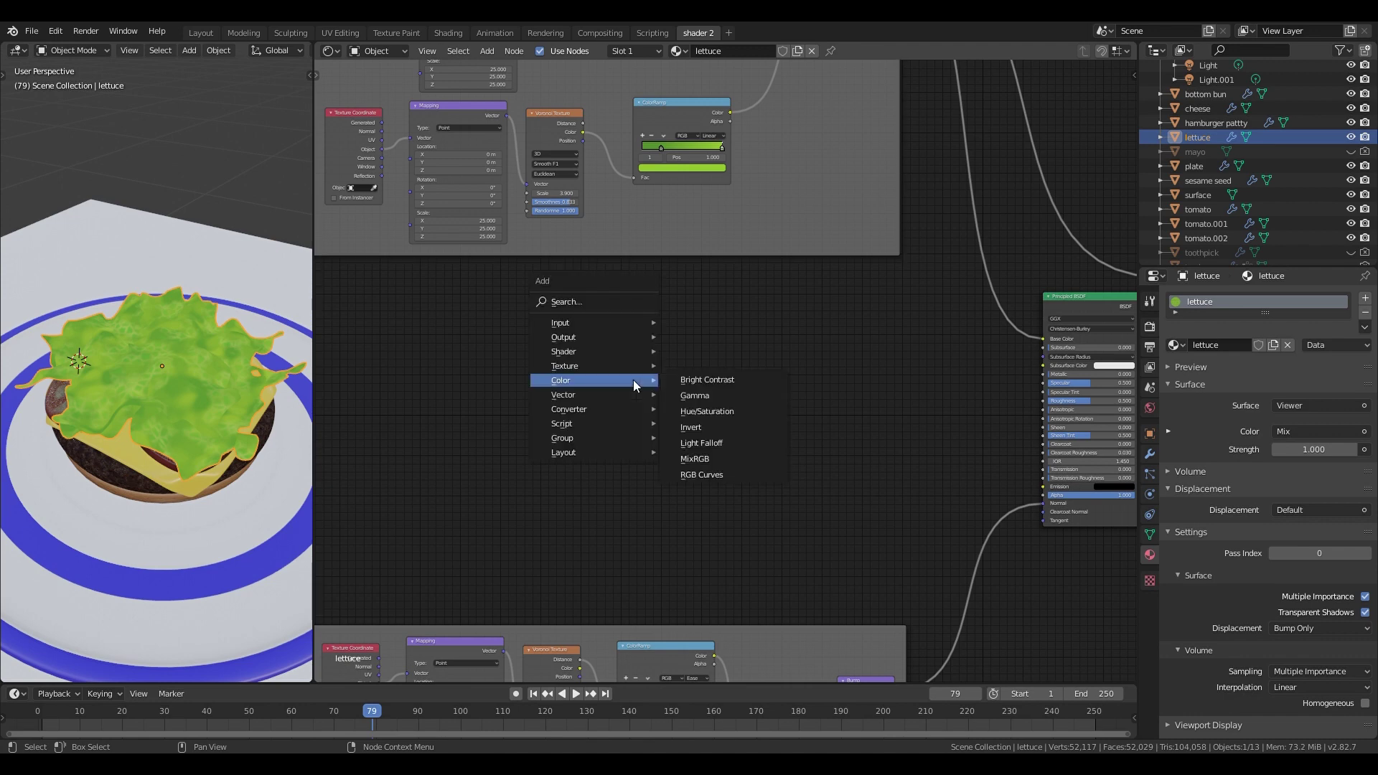
{"action": "left_click", "coordinate": [720, 528]}
{"action": "left_click", "coordinate": [610, 376]}
{"action": "key", "text": "ctrl+t"}
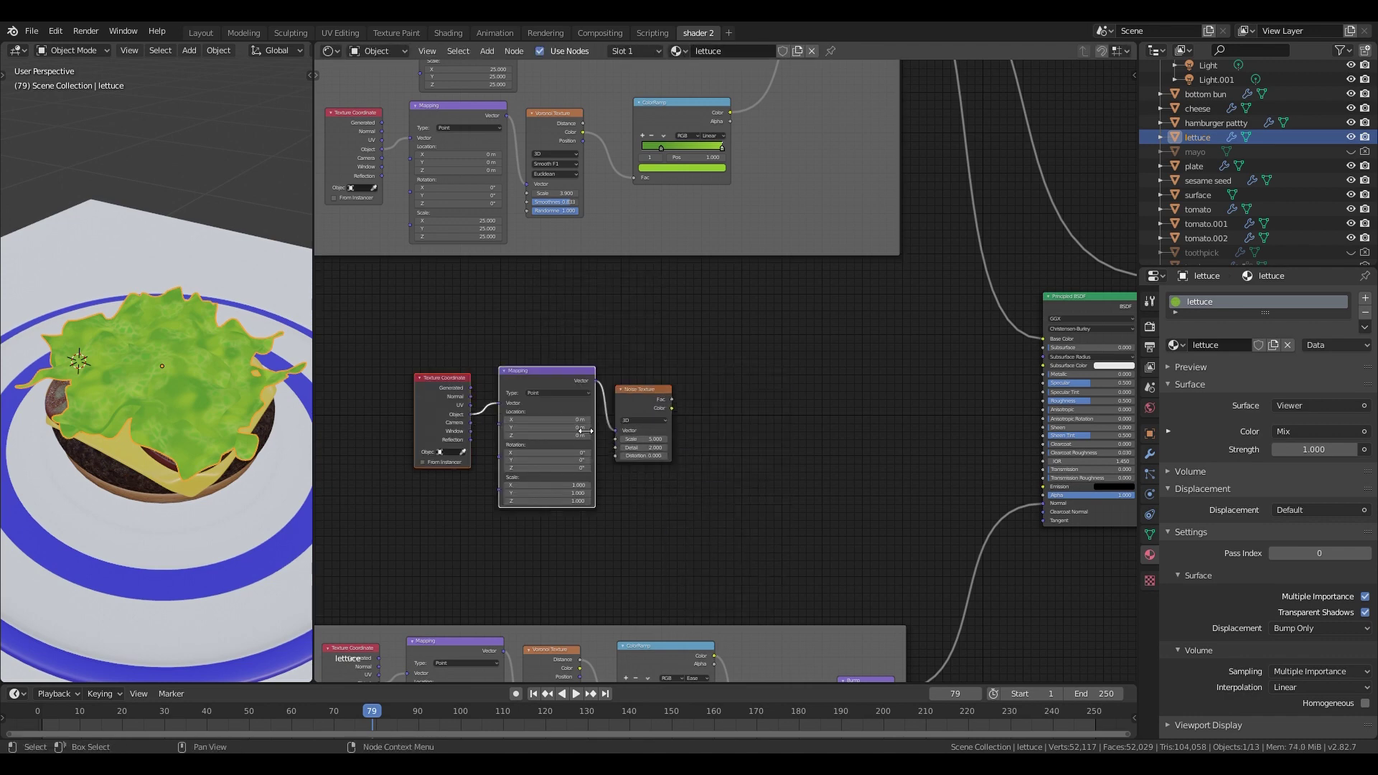
{"action": "key", "text": "Return"}
- Preview the new noise's Color through a ColorRamp and move its stops closer together for more contrast
{"action": "key", "text": "shift+a"}
{"action": "mouse_move", "coordinate": [692, 439]}
{"action": "left_click", "coordinate": [789, 455]}
{"action": "left_click", "coordinate": [751, 373]}
{"action": "left_click_drag", "start_coordinate": [672, 407], "coordinate": [742, 432]}
{"action": "left_click", "coordinate": [736, 386], "text": "ctrl+shift"}
{"action": "scroll", "coordinate": [725, 373], "scroll_direction": "up", "scroll_amount": 2}
{"action": "left_click_drag", "start_coordinate": [817, 432], "coordinate": [780, 432]}
{"action": "left_click_drag", "start_coordinate": [741, 432], "coordinate": [781, 432]}
- Frame the noise nodes as the Principled BSDF's Roughness input and preview the full shader on the lettuce
{"action": "scroll", "coordinate": [854, 422], "scroll_direction": "down", "scroll_amount": 6}
{"action": "left_click", "coordinate": [922, 404]}
{"action": "left_click_drag", "start_coordinate": [784, 375], "coordinate": [424, 310]}
{"action": "key", "text": "ctrl+j"}
{"action": "key", "text": "g"}
{"action": "left_click", "coordinate": [966, 467]}
{"action": "left_click", "coordinate": [1039, 346], "text": "ctrl+shift"}
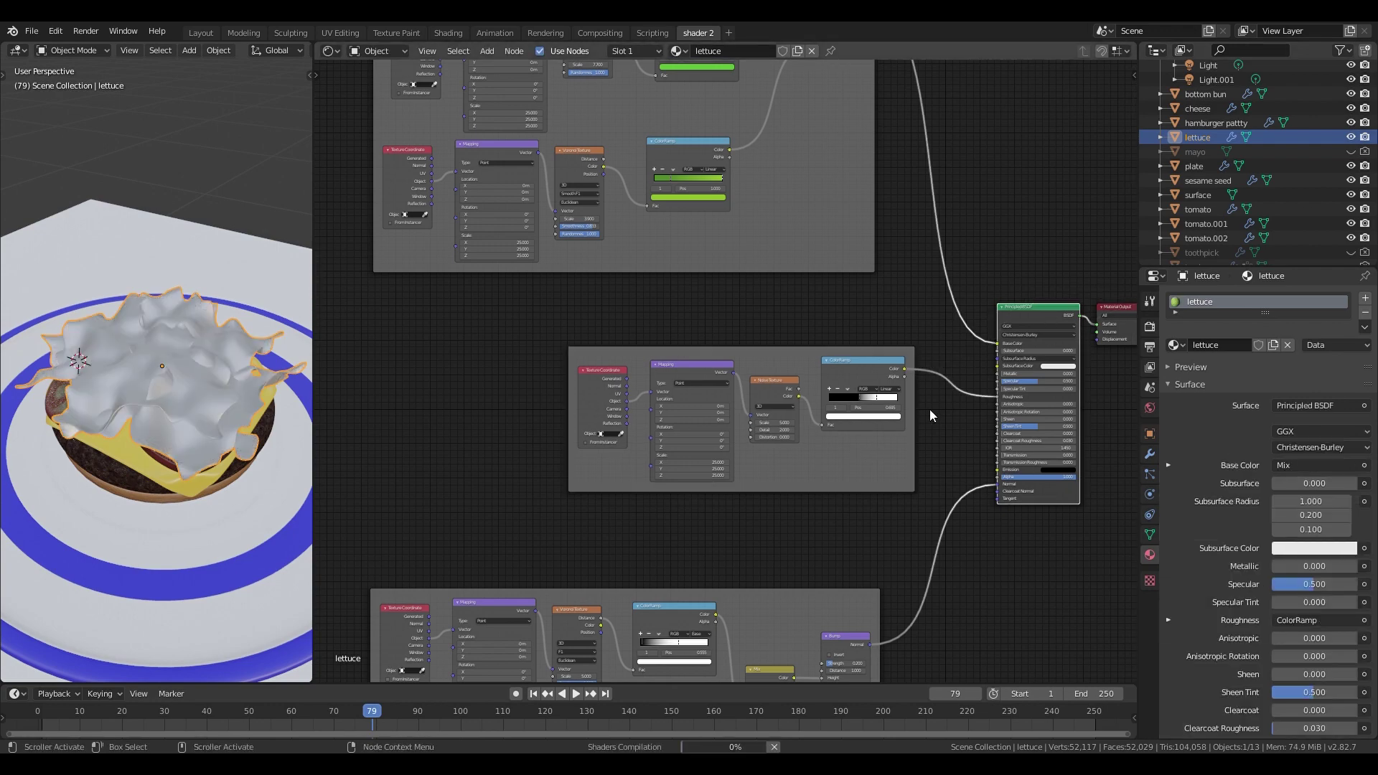
- Enlarge the 3D viewport and examine the shaded lettuce up close from a low side angle
{"action": "scroll", "coordinate": [182, 424], "scroll_direction": "up", "scroll_amount": 4}
{"action": "middle_click_drag", "start_coordinate": [182, 425], "coordinate": [216, 402]}
{"action": "scroll", "coordinate": [648, 413], "scroll_direction": "down", "scroll_amount": 2}
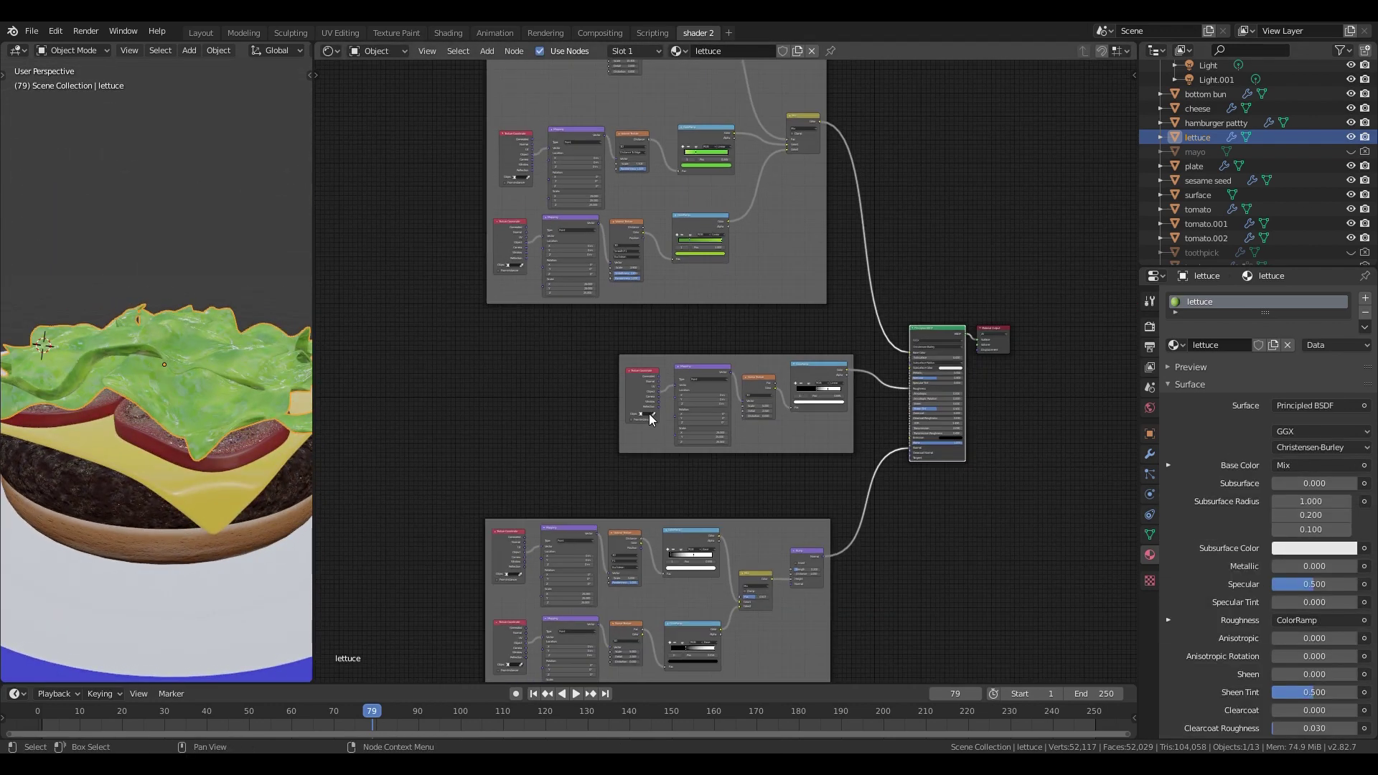
{"action": "left_click_drag", "start_coordinate": [314, 265], "coordinate": [569, 269]}
{"action": "scroll", "coordinate": [430, 416], "scroll_direction": "up", "scroll_amount": 2}
{"action": "middle_click_drag", "start_coordinate": [409, 430], "coordinate": [455, 413]}
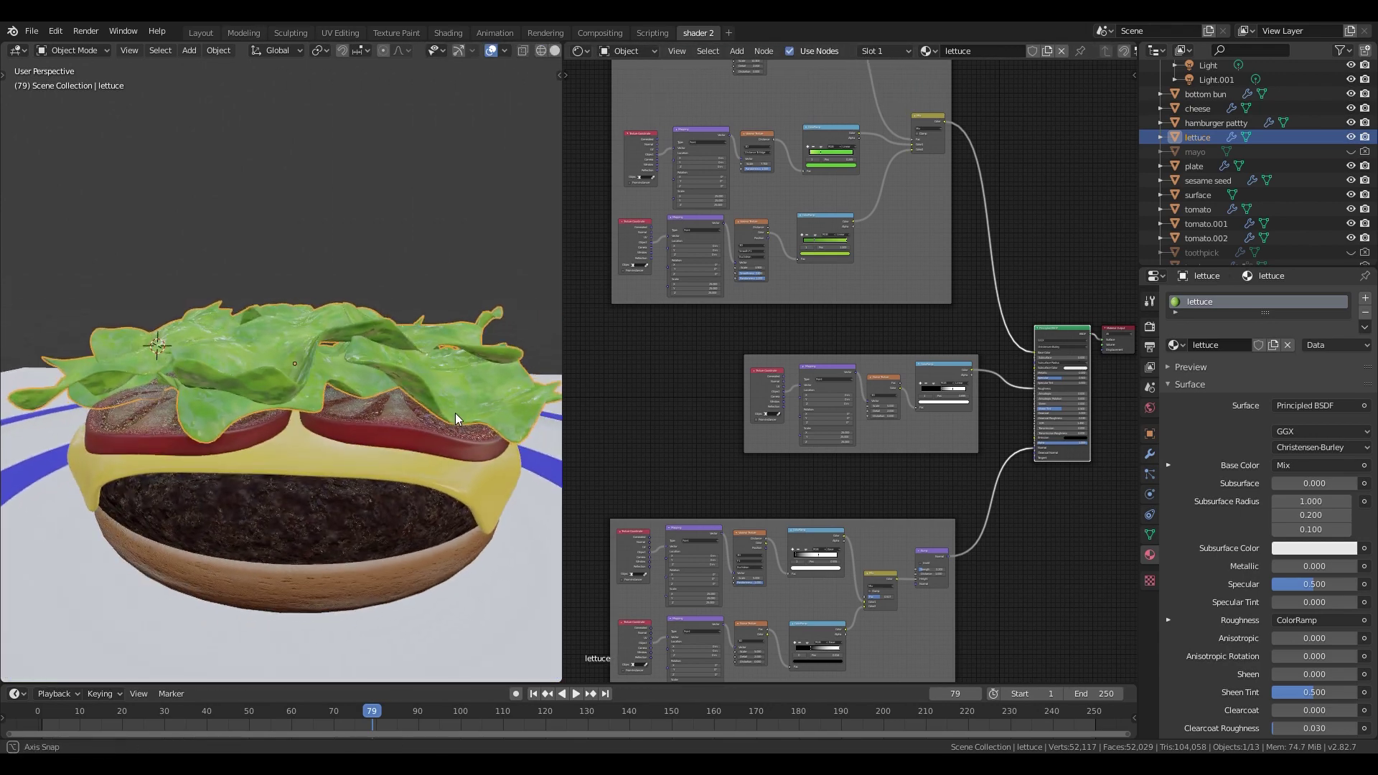
- Switch to the camera view, select the top bun, and give its node editor more room again
{"action": "key", "text": "KP_0"}
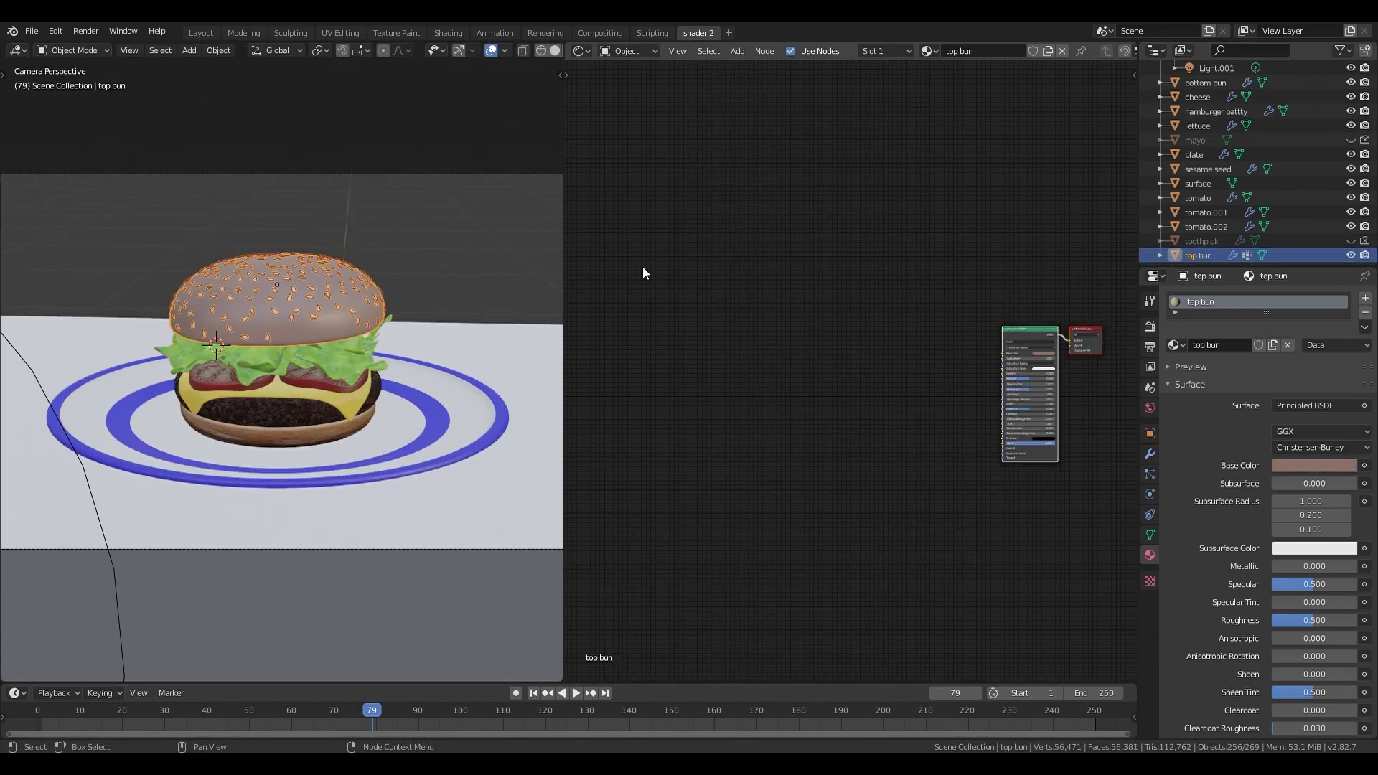
{"action": "scroll", "coordinate": [643, 266], "scroll_direction": "up", "scroll_amount": 2}
{"action": "middle_click_drag", "start_coordinate": [643, 266], "coordinate": [581, 216]}
{"action": "left_click_drag", "start_coordinate": [564, 363], "coordinate": [296, 352]}
{"action": "scroll", "coordinate": [474, 307], "scroll_direction": "up", "scroll_amount": 3}
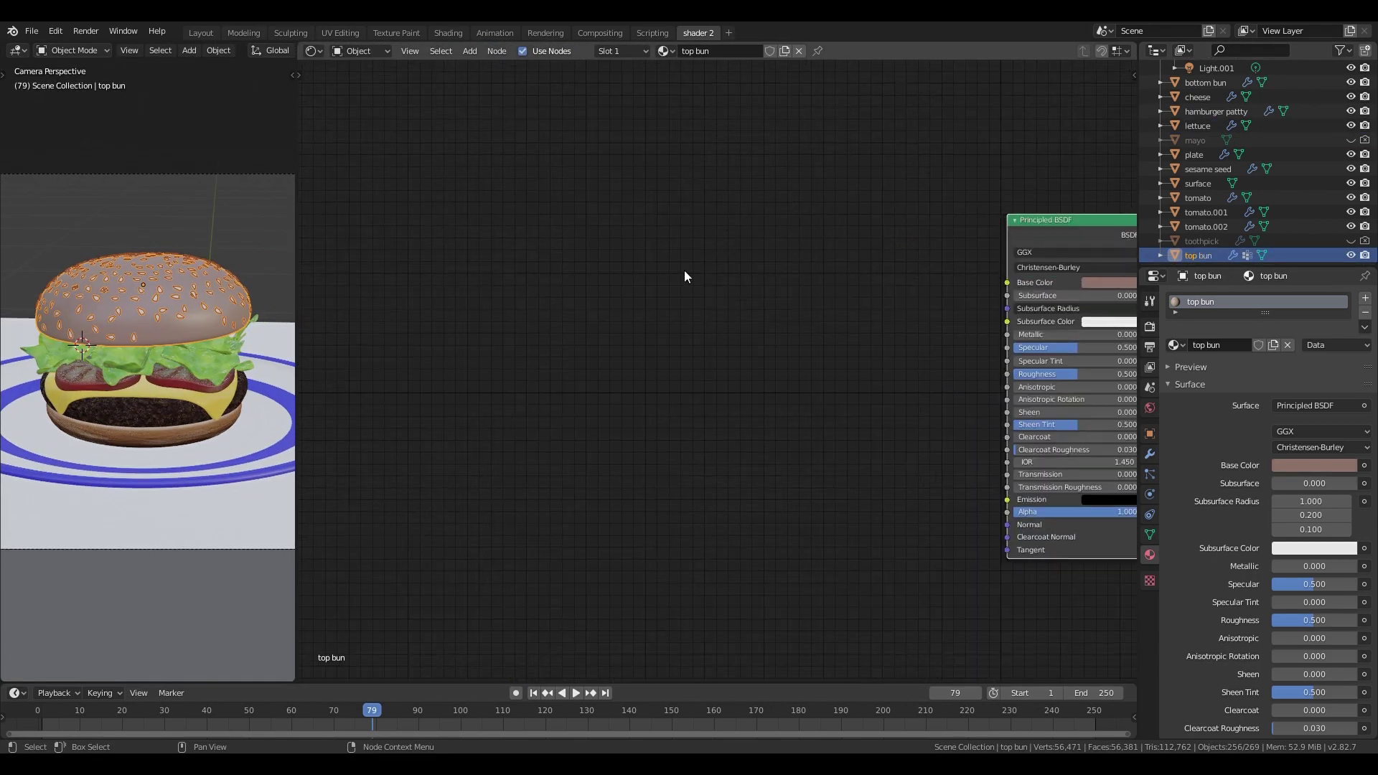
- Add a Gradient Texture with Texture Coordinate and Mapping nodes to the top bun's material
{"action": "key", "text": "shift+a"}
{"action": "mouse_move", "coordinate": [646, 334]}
{"action": "left_click", "coordinate": [728, 421]}
{"action": "left_click", "coordinate": [669, 295]}
{"action": "key", "text": "ctrl+t"}
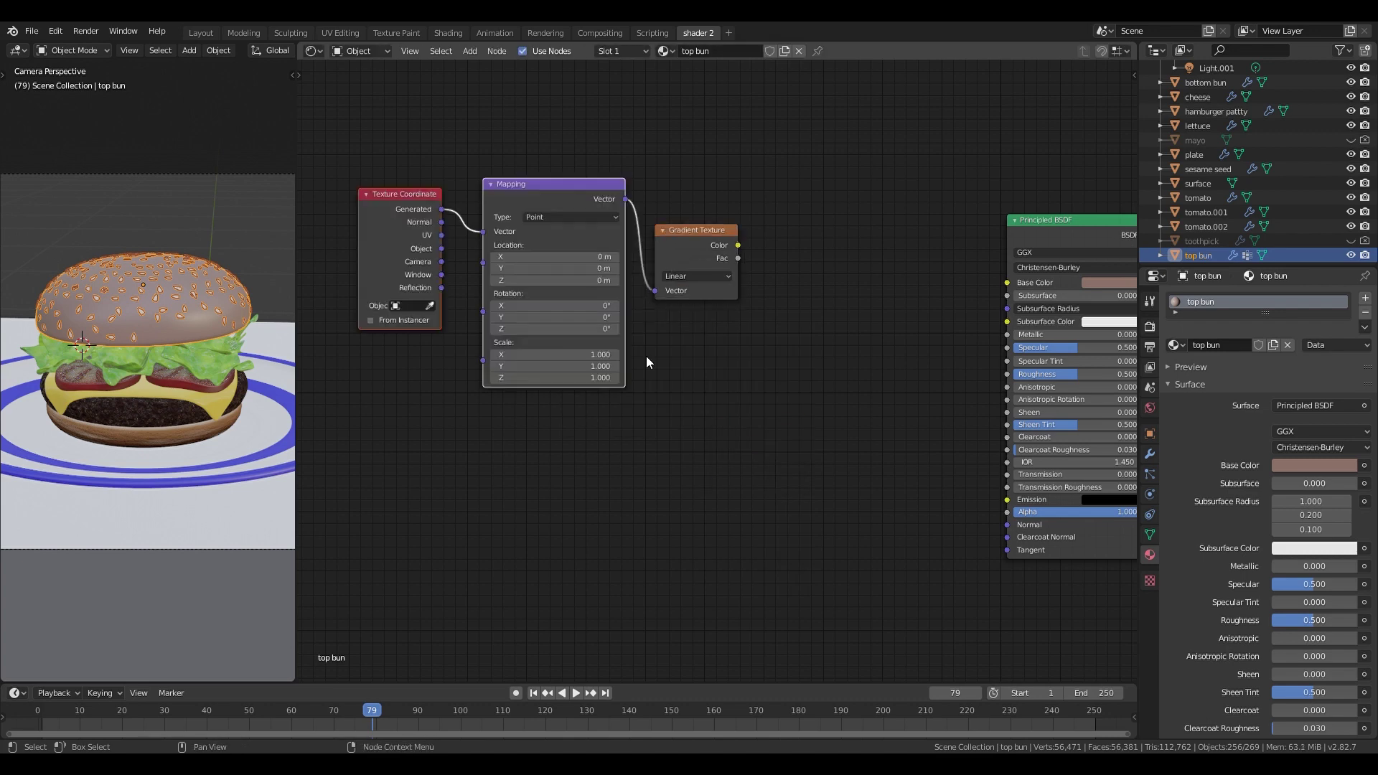
- Preview the gradient through a new ColorRamp on the bun and set the Mapping's Y rotation to 90°
{"action": "key", "text": "shift+a"}
{"action": "mouse_move", "coordinate": [811, 277]}
{"action": "left_click", "coordinate": [861, 319]}
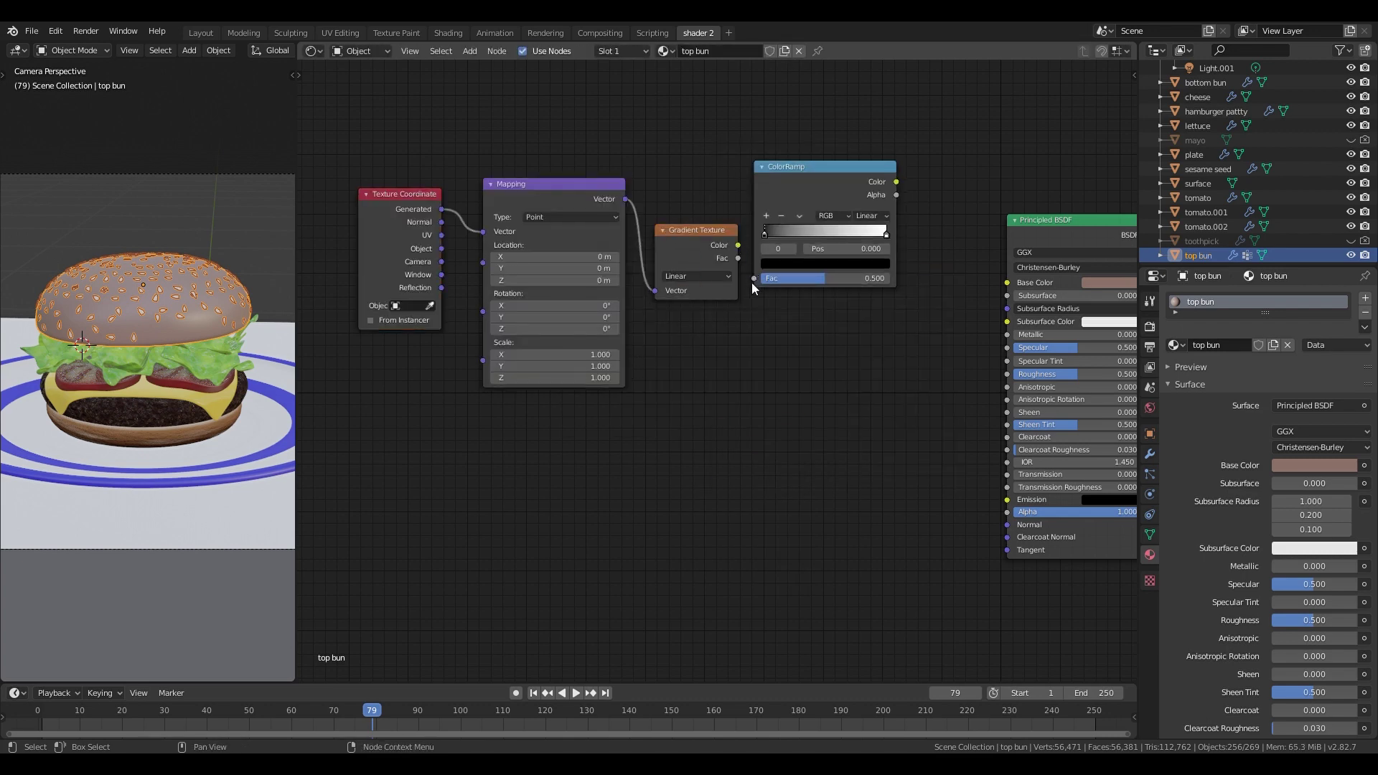
{"action": "left_click", "coordinate": [784, 270]}
{"action": "left_click_drag", "start_coordinate": [738, 245], "coordinate": [786, 265]}
{"action": "left_click", "coordinate": [834, 177], "text": "ctrl+shift"}
{"action": "left_click_drag", "start_coordinate": [531, 317], "coordinate": [574, 317]}
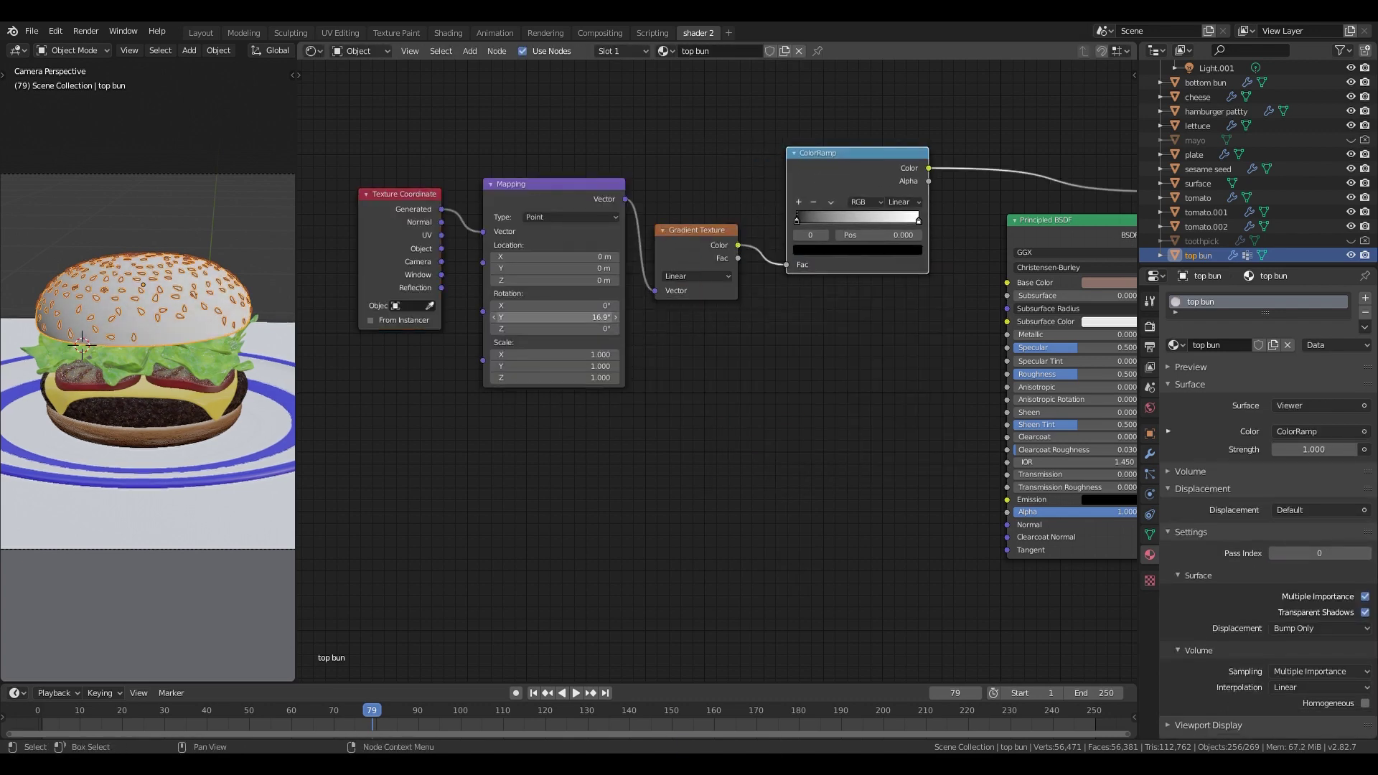
{"action": "double_click", "coordinate": [553, 317]}
{"action": "type", "text": "90"}
{"action": "key", "text": "Return"}
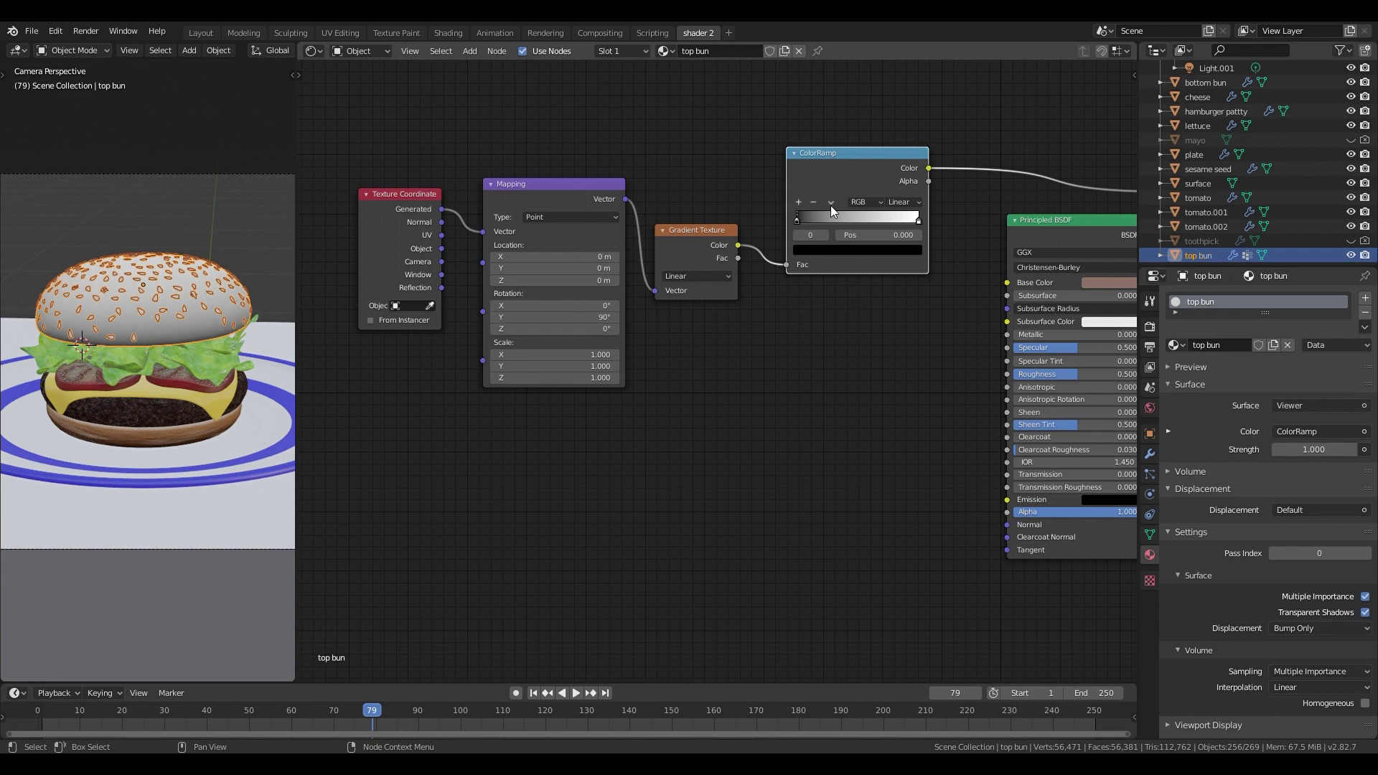
- Recolour the gradient ramp's end stops in bread tones, from light tan to dark brown
{"action": "scroll", "coordinate": [832, 210], "scroll_direction": "up", "scroll_amount": 6}
{"action": "middle_click_drag", "start_coordinate": [838, 216], "coordinate": [803, 375]}
{"action": "left_click", "coordinate": [855, 337]}
{"action": "left_click_drag", "start_coordinate": [855, 289], "coordinate": [953, 290]}
{"action": "left_click_drag", "start_coordinate": [874, 142], "coordinate": [861, 152]}
{"action": "left_click_drag", "start_coordinate": [907, 289], "coordinate": [857, 293]}
{"action": "left_click", "coordinate": [1007, 291]}
{"action": "left_click", "coordinate": [950, 338]}
{"action": "left_click_drag", "start_coordinate": [881, 154], "coordinate": [863, 164]}
{"action": "left_click_drag", "start_coordinate": [857, 290], "coordinate": [882, 290]}
{"action": "left_click_drag", "start_coordinate": [864, 166], "coordinate": [863, 178]}
- Give the bun ramp an orange-brown middle stop at 0.391 and set its interpolation to Ease
{"action": "left_click", "coordinate": [813, 261]}
{"action": "left_click", "coordinate": [909, 338]}
{"action": "left_click", "coordinate": [963, 253]}
{"action": "left_click", "coordinate": [1000, 284]}
{"action": "left_click", "coordinate": [910, 338]}
{"action": "mouse_move", "coordinate": [905, 290]}
{"action": "left_mouse_down"}
{"action": "mouse_move", "coordinate": [922, 289]}
{"action": "mouse_move", "coordinate": [885, 294]}
{"action": "mouse_move", "coordinate": [916, 290]}
{"action": "left_mouse_up"}
{"action": "left_click", "coordinate": [895, 338]}
{"action": "left_click", "coordinate": [992, 262]}
{"action": "left_click", "coordinate": [985, 297]}
- Below the gradient chain, add a Noise Texture with its own Texture Coordinate and Mapping nodes
{"action": "scroll", "coordinate": [409, 322], "scroll_direction": "down", "scroll_amount": 5}
{"action": "middle_click_drag", "start_coordinate": [584, 582], "coordinate": [606, 376]}
{"action": "key", "text": "shift+a"}
{"action": "mouse_move", "coordinate": [572, 424]}
{"action": "mouse_move", "coordinate": [502, 379]}
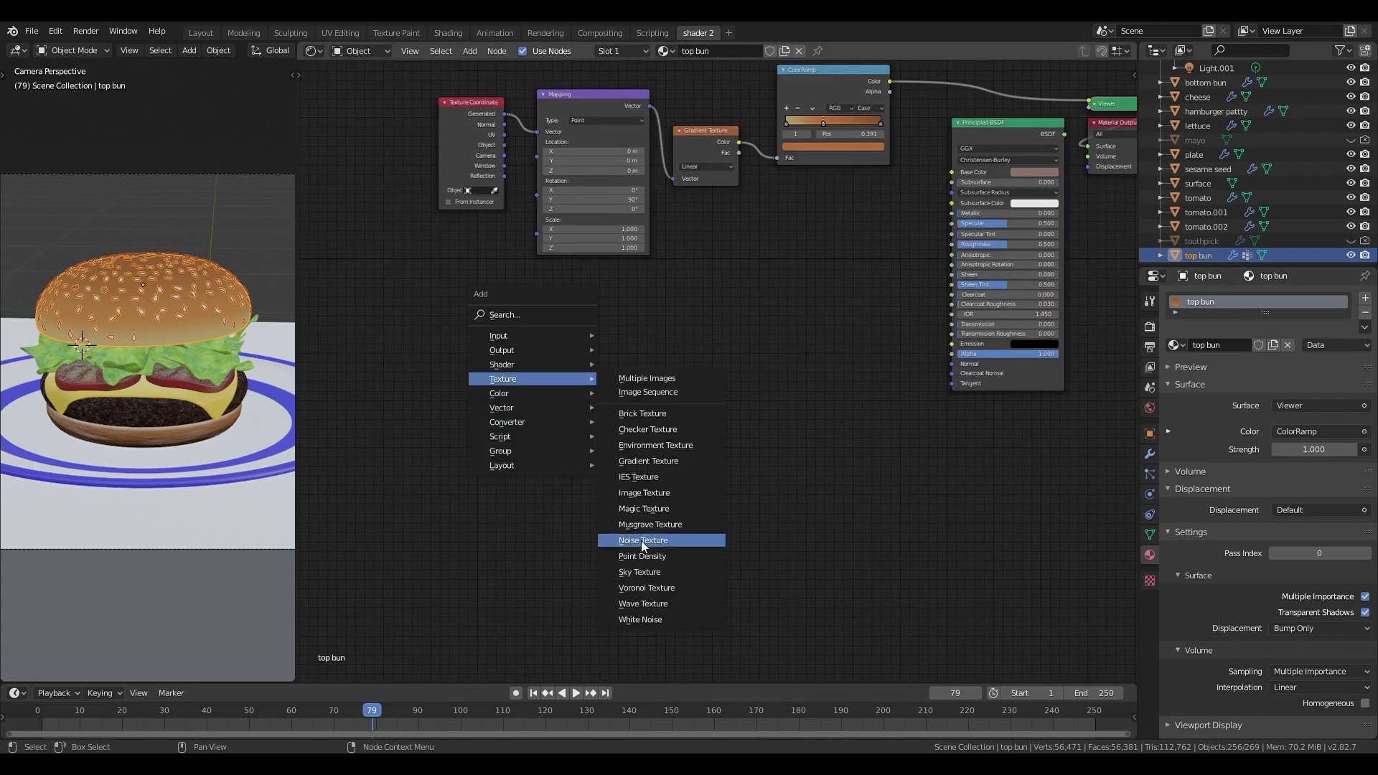
{"action": "left_click", "coordinate": [640, 531]}
{"action": "left_click", "coordinate": [605, 416]}
{"action": "key", "text": "ctrl+t"}
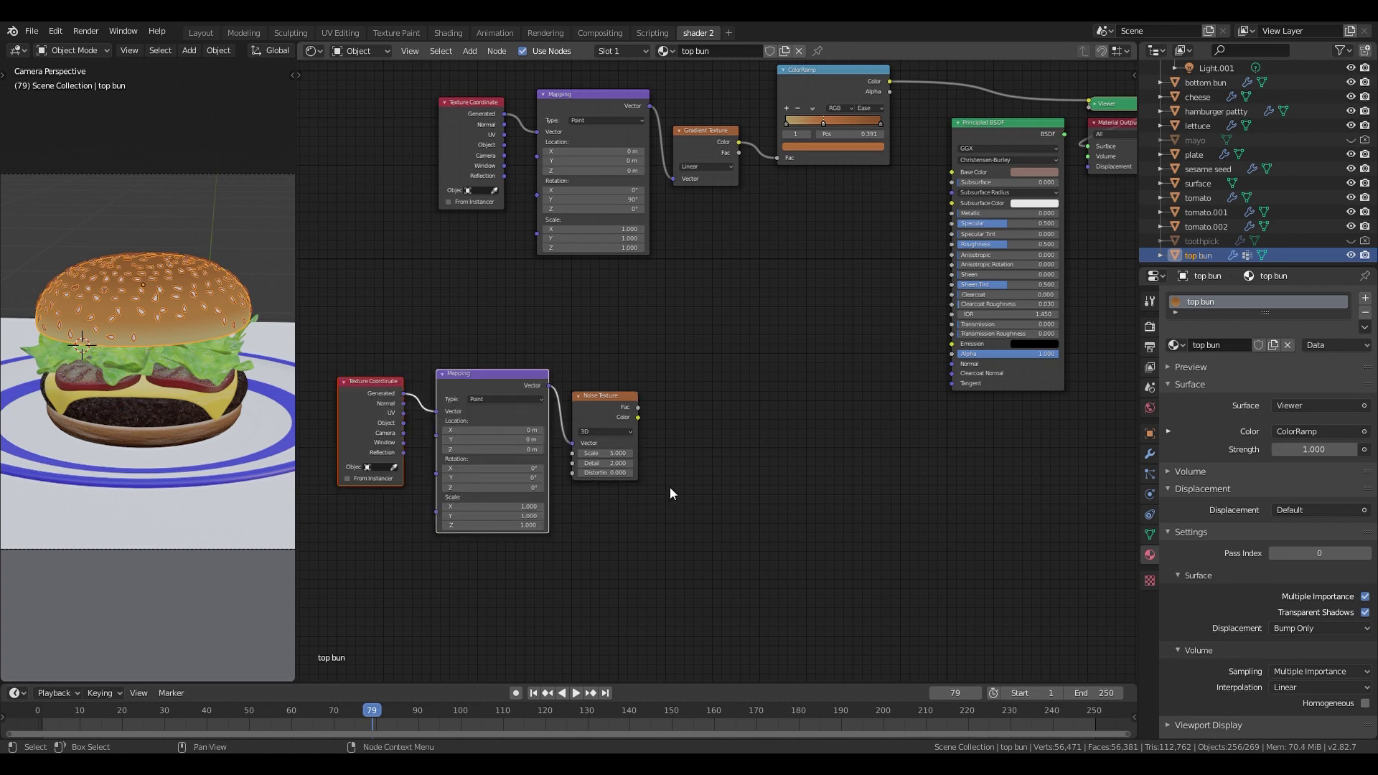
- Feed the noise Mapping from Object coordinates and set its scale to 300 on all axes
{"action": "left_click_drag", "start_coordinate": [404, 423], "coordinate": [437, 412]}
{"action": "left_click_drag", "start_coordinate": [497, 507], "coordinate": [517, 525]}
{"action": "type", "text": "300"}
{"action": "key", "text": "Return"}
- Add a ColorRamp fed by the bun noise's Color output and preview it on the top bun
{"action": "key", "text": "shift+a"}
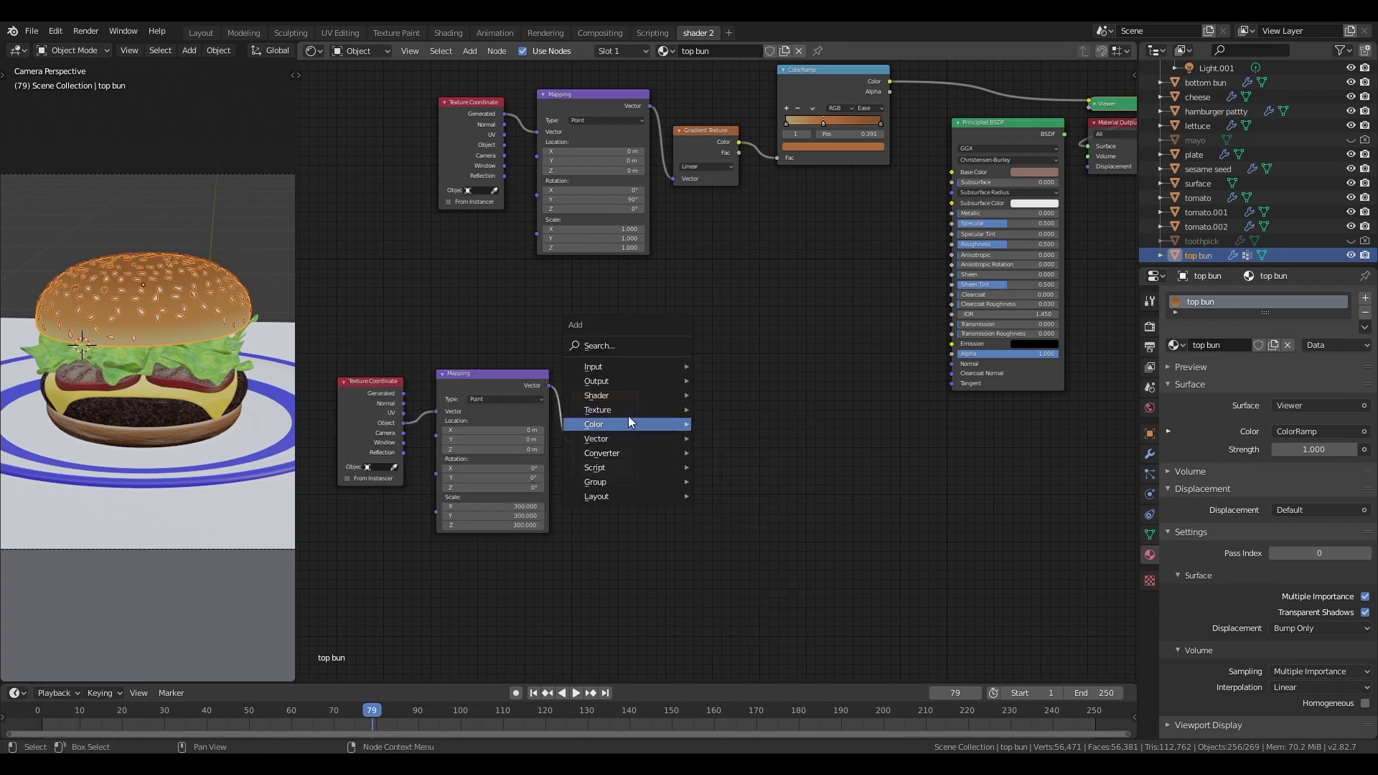
{"action": "mouse_move", "coordinate": [626, 453]}
{"action": "left_click", "coordinate": [726, 495]}
{"action": "left_click", "coordinate": [673, 378]}
{"action": "left_click_drag", "start_coordinate": [637, 417], "coordinate": [652, 426]}
{"action": "left_click", "coordinate": [690, 355], "text": "ctrl+shift"}
{"action": "left_click_drag", "start_coordinate": [690, 354], "coordinate": [708, 350]}
- Set the bun noise to Scale 6.900 and Detail 6.700, and narrow its ramp with the black stop at 0.418
{"action": "scroll", "coordinate": [715, 370], "scroll_direction": "up", "scroll_amount": 2}
{"action": "left_click_drag", "start_coordinate": [607, 461], "coordinate": [570, 483]}
{"action": "scroll", "coordinate": [230, 303], "scroll_direction": "up", "scroll_amount": 6}
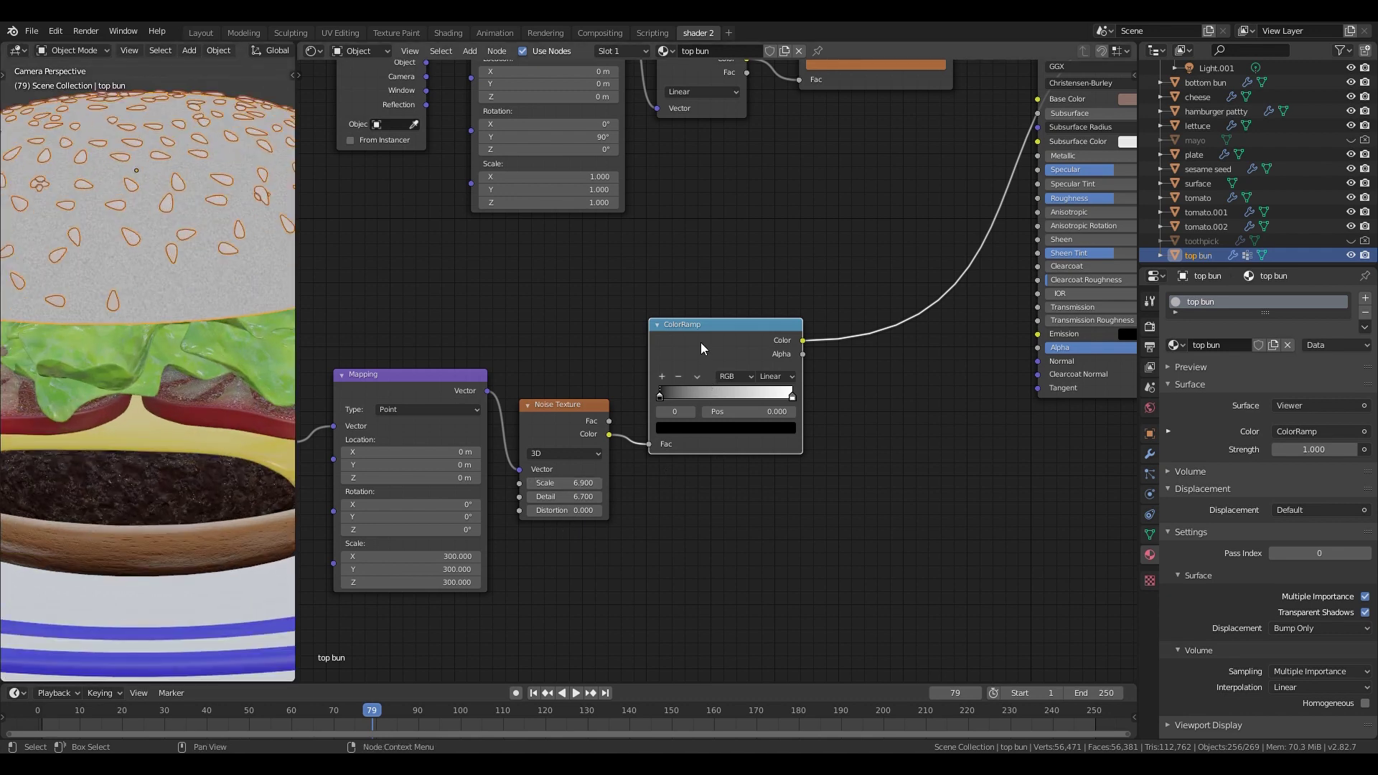
{"action": "left_click_drag", "start_coordinate": [659, 396], "coordinate": [718, 400]}
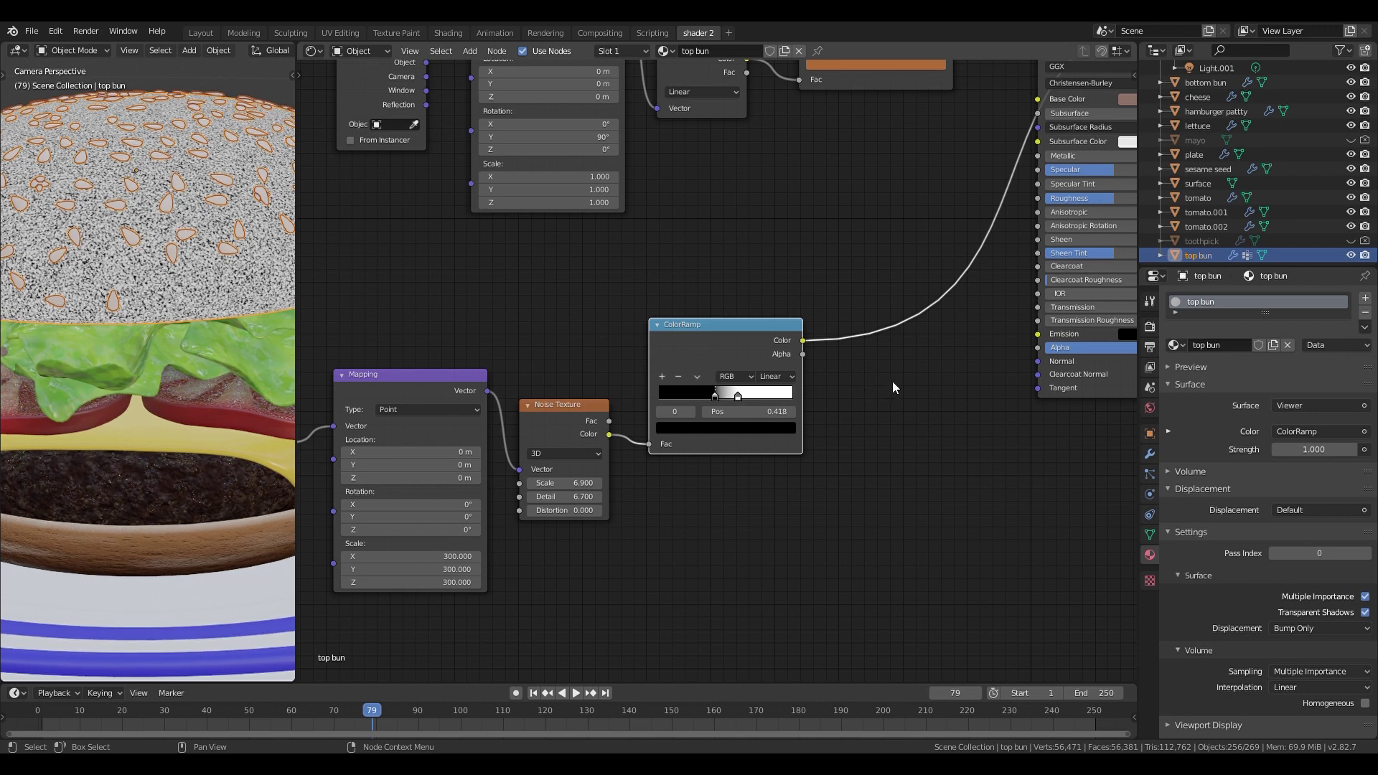
- Add a Bump node after the noise ramp and set the bun material's displacement method to Displacement and Bump
{"action": "scroll", "coordinate": [815, 398], "scroll_direction": "down", "scroll_amount": 2}
{"action": "key", "text": "shift+a"}
{"action": "left_click", "coordinate": [883, 389]}
{"action": "left_click", "coordinate": [833, 405]}
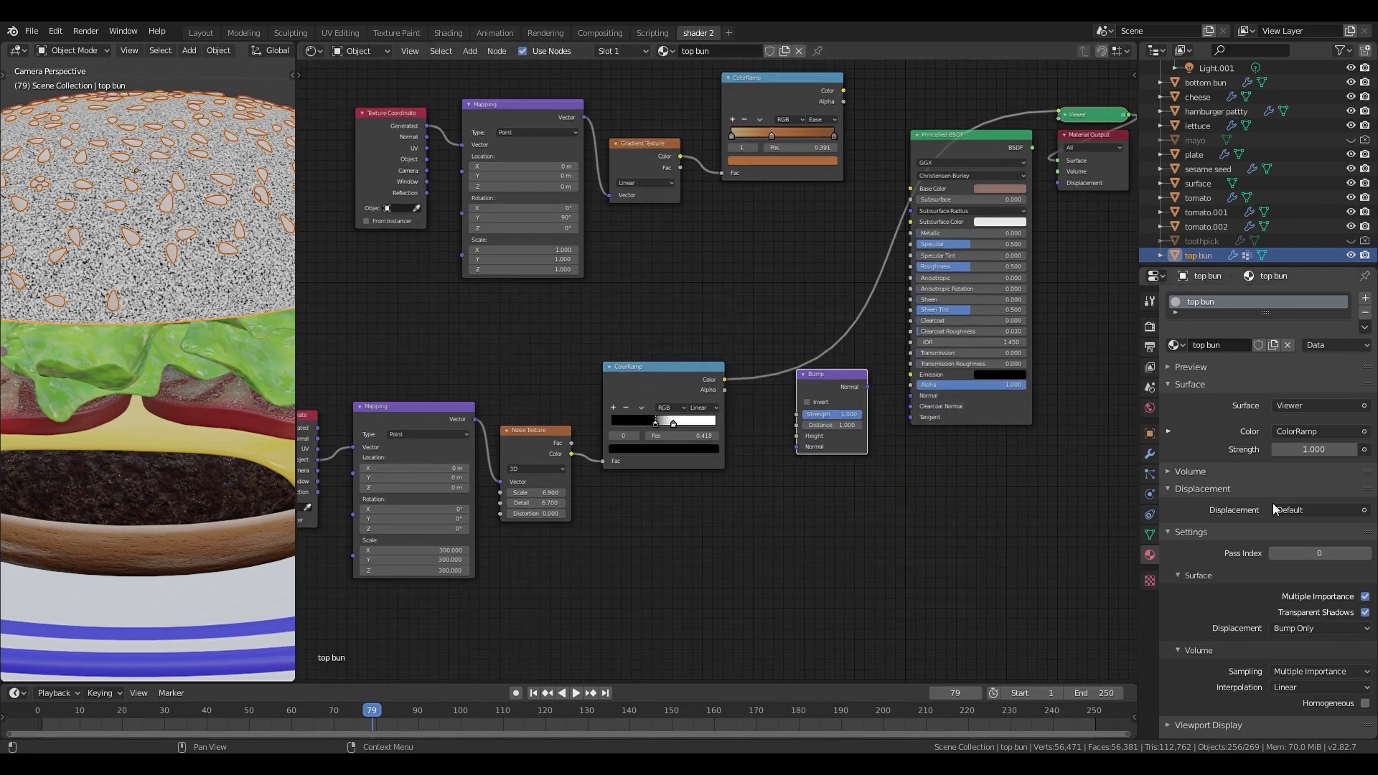
{"action": "left_click", "coordinate": [1291, 628]}
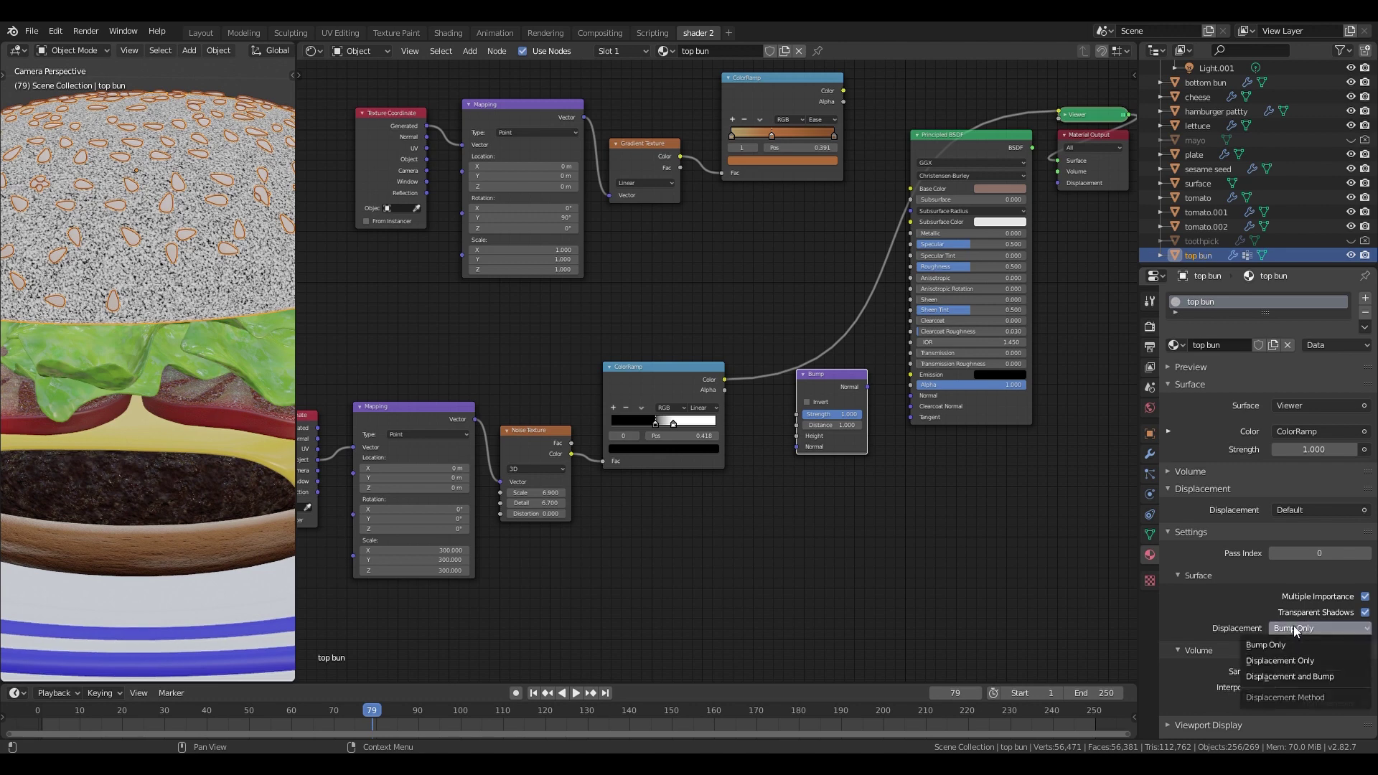
{"action": "left_click", "coordinate": [1283, 678]}
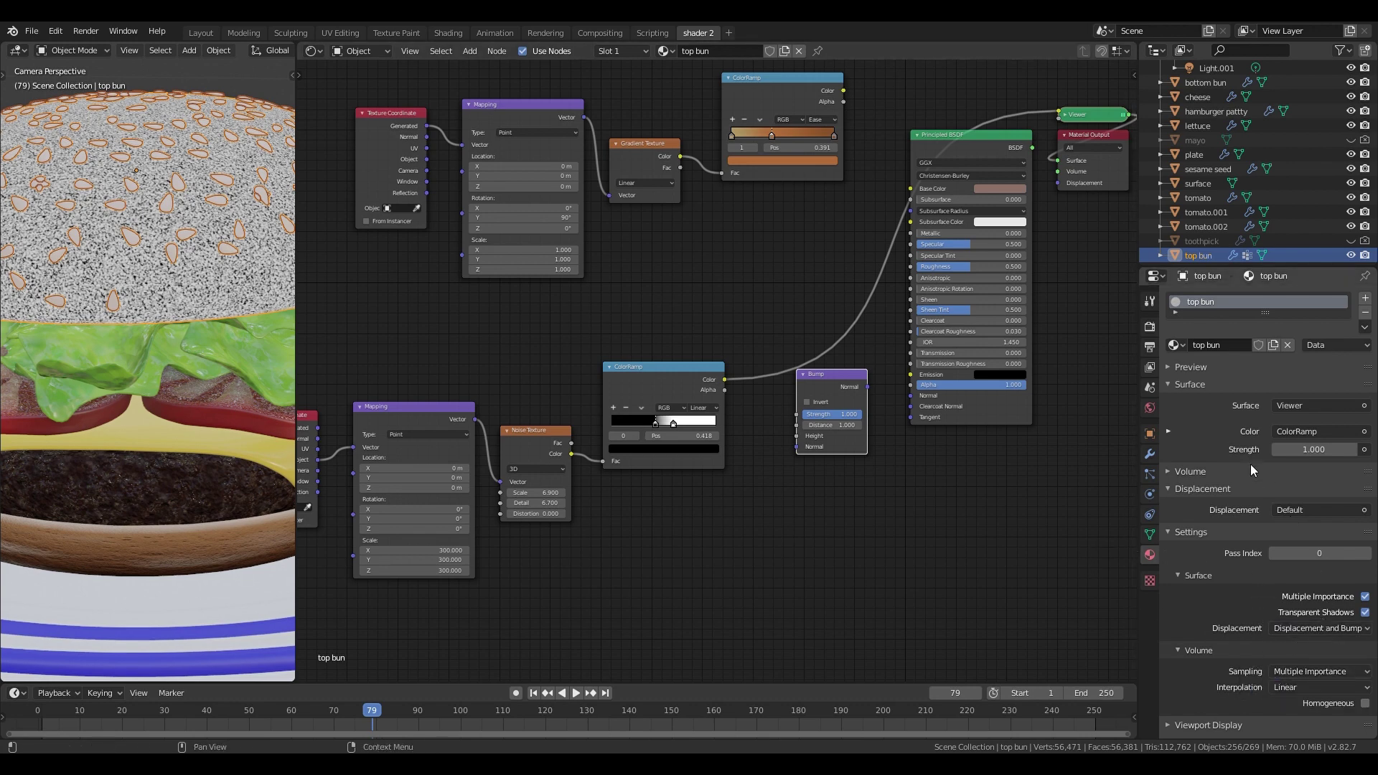
- Route the noise ramp's Color through the Bump's Height into the shader's Normal with Strength 0.442, and output the Principled BSDF again
{"action": "left_click_drag", "start_coordinate": [725, 379], "coordinate": [796, 436]}
{"action": "left_click_drag", "start_coordinate": [867, 388], "coordinate": [826, 379]}
{"action": "left_click_drag", "start_coordinate": [825, 444], "coordinate": [827, 446]}
{"action": "left_click_drag", "start_coordinate": [832, 418], "coordinate": [825, 417]}
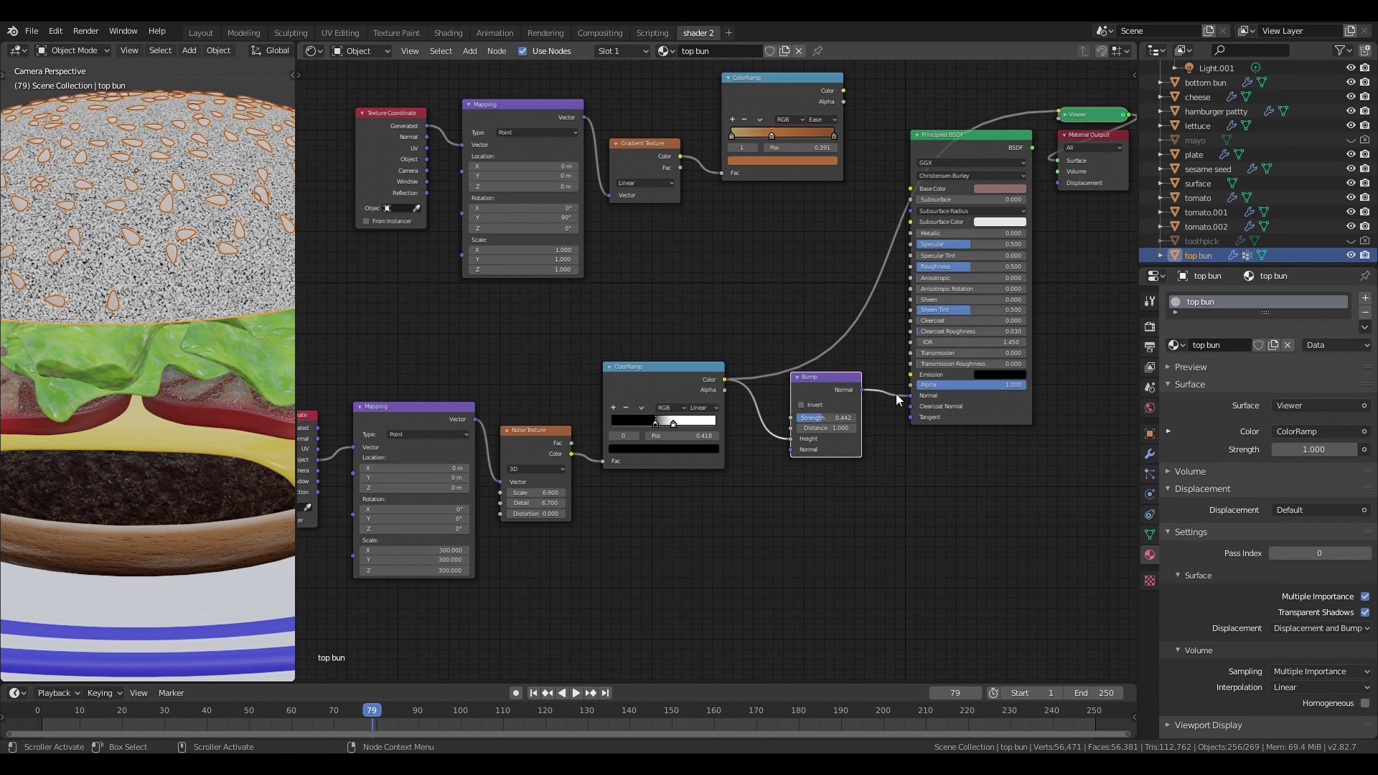
{"action": "scroll", "coordinate": [896, 394], "scroll_direction": "down", "scroll_amount": 3}
{"action": "left_click", "coordinate": [884, 195], "text": "ctrl+shift"}
{"action": "key", "text": "KP_0"}
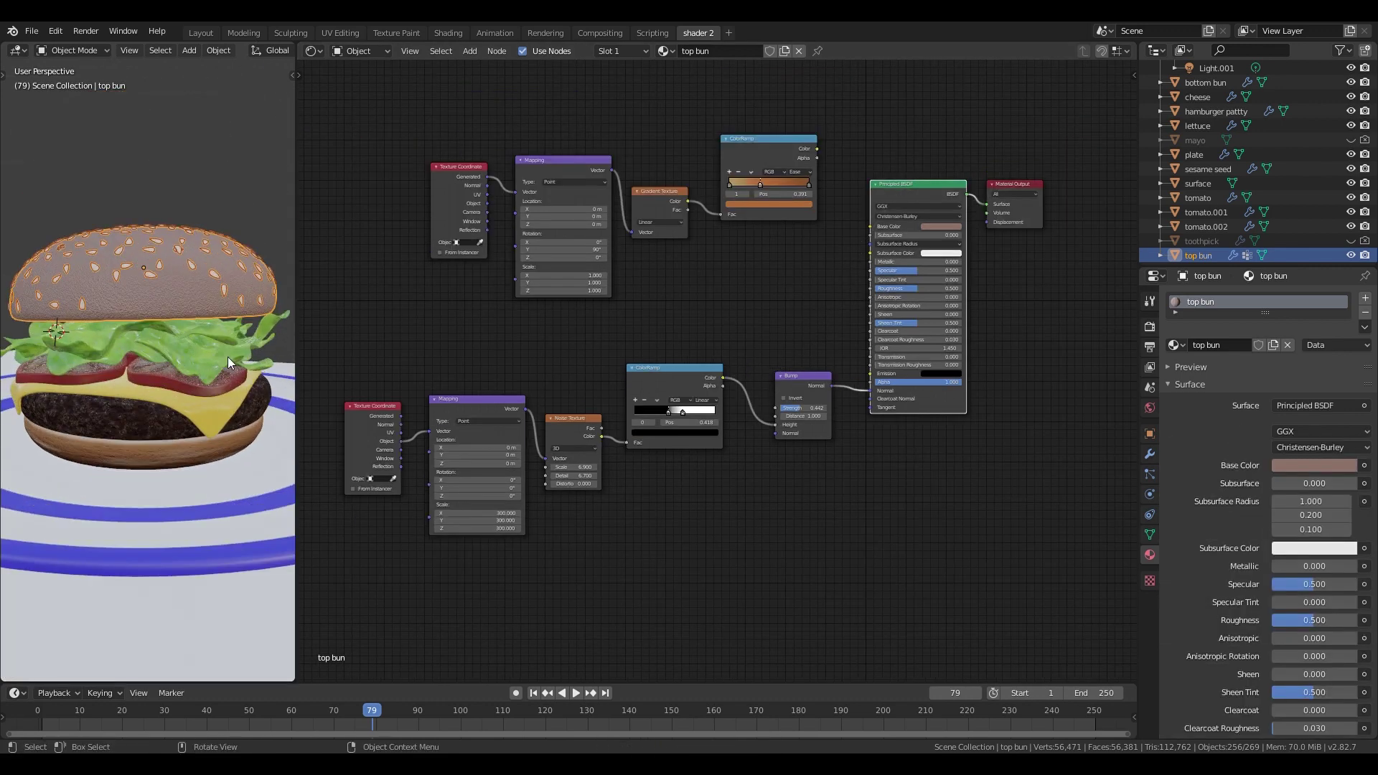
- Connect the gradient ramp's Color to Base Color and change its middle stop to a duller brown
{"action": "left_click_drag", "start_coordinate": [816, 148], "coordinate": [869, 226]}
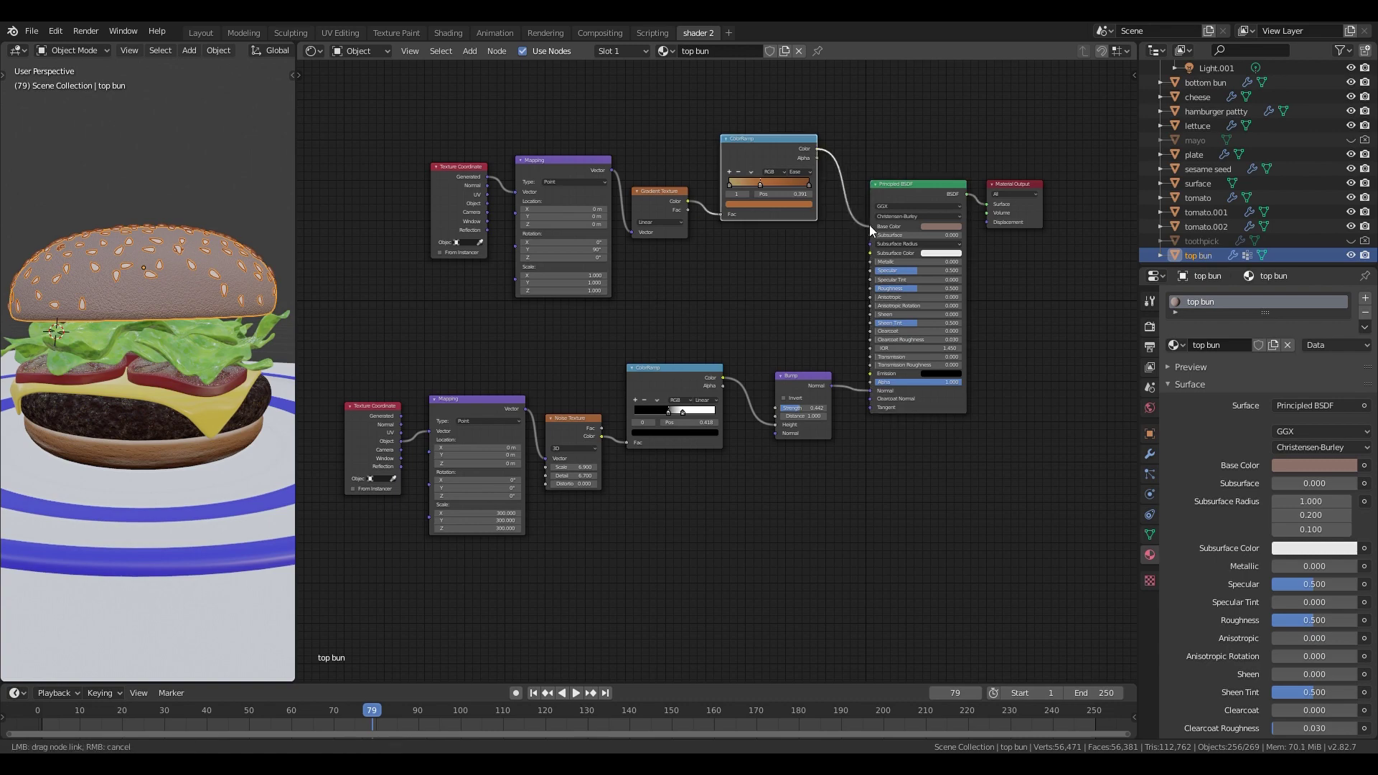
{"action": "left_click", "coordinate": [804, 205]}
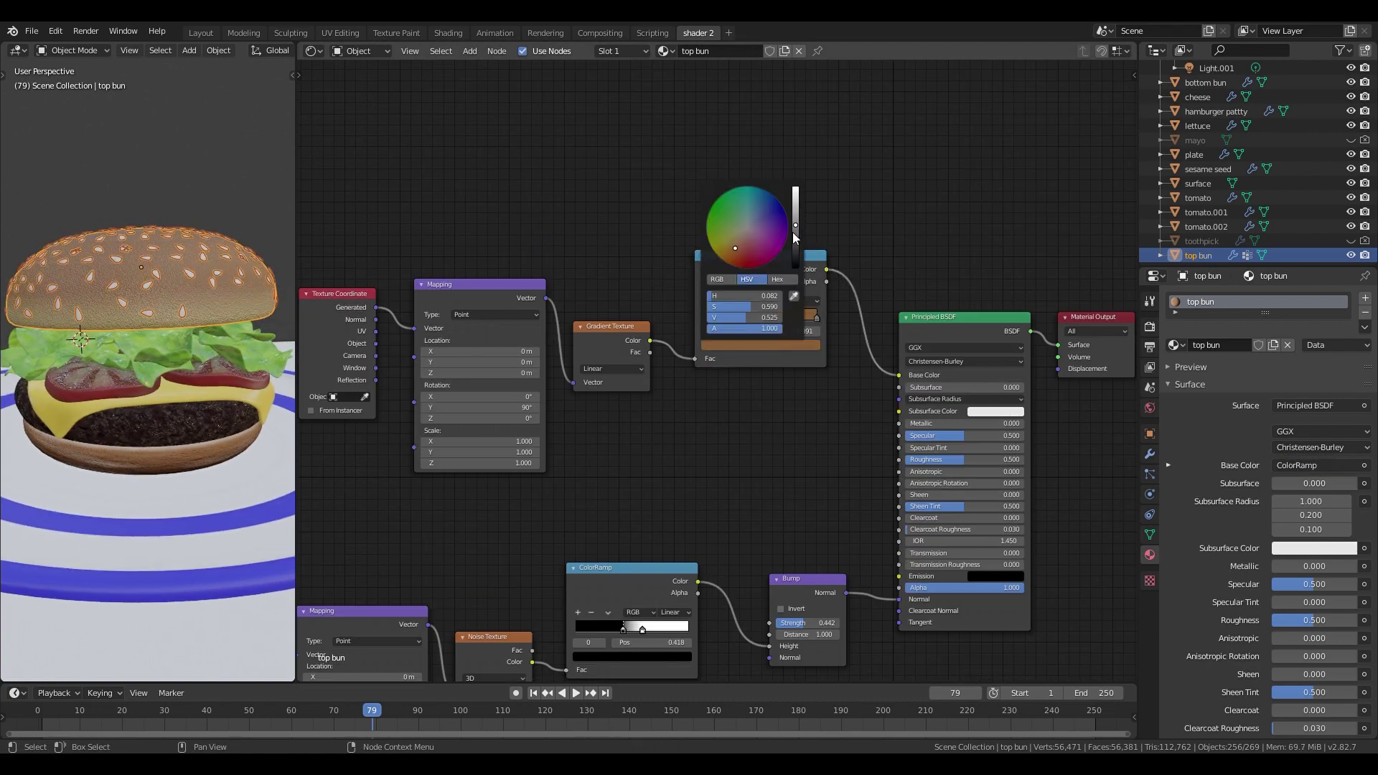
{"action": "middle_click_drag", "start_coordinate": [216, 373], "coordinate": [273, 372]}
{"action": "middle_click_drag", "start_coordinate": [274, 373], "coordinate": [208, 382]}
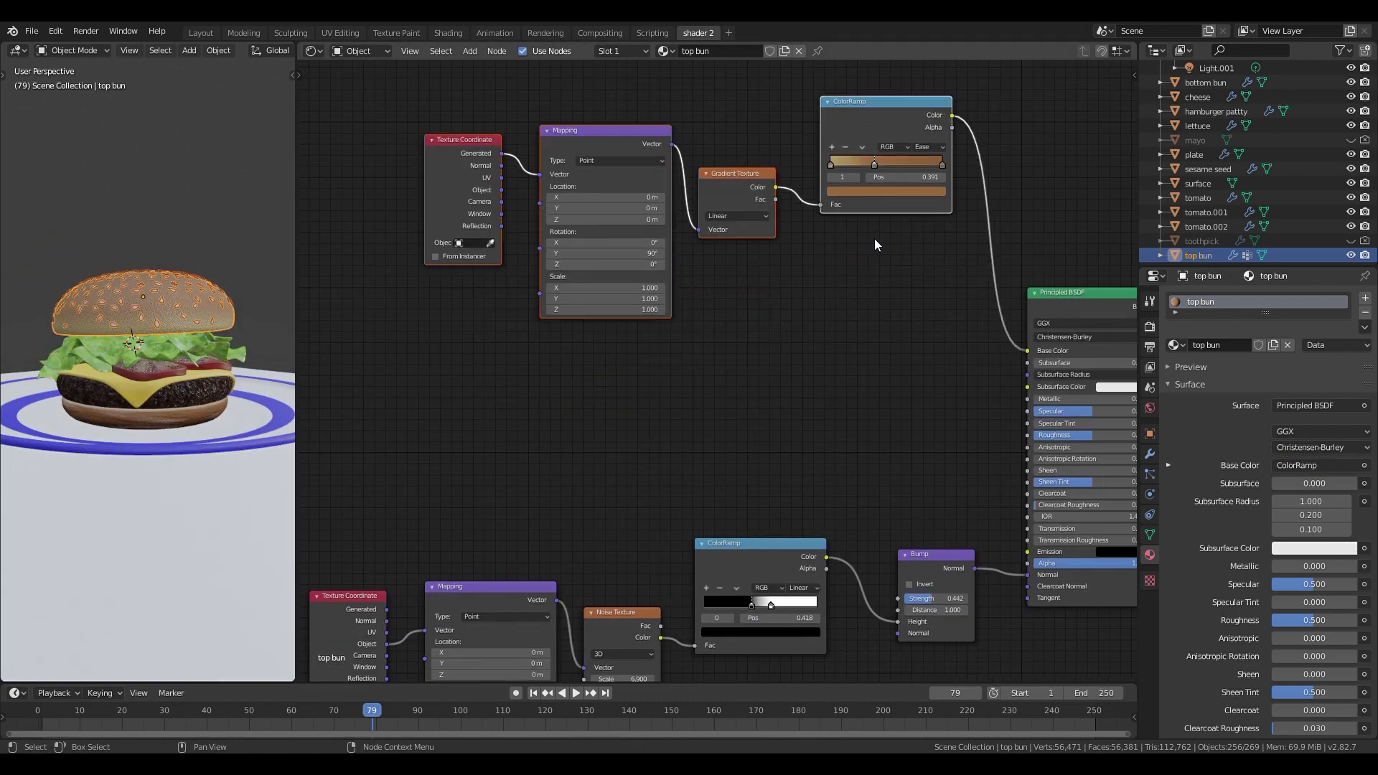
- Add a Math node set to Add below the gradient chain and move the gradient nodes further up
{"action": "key", "text": "shift+a"}
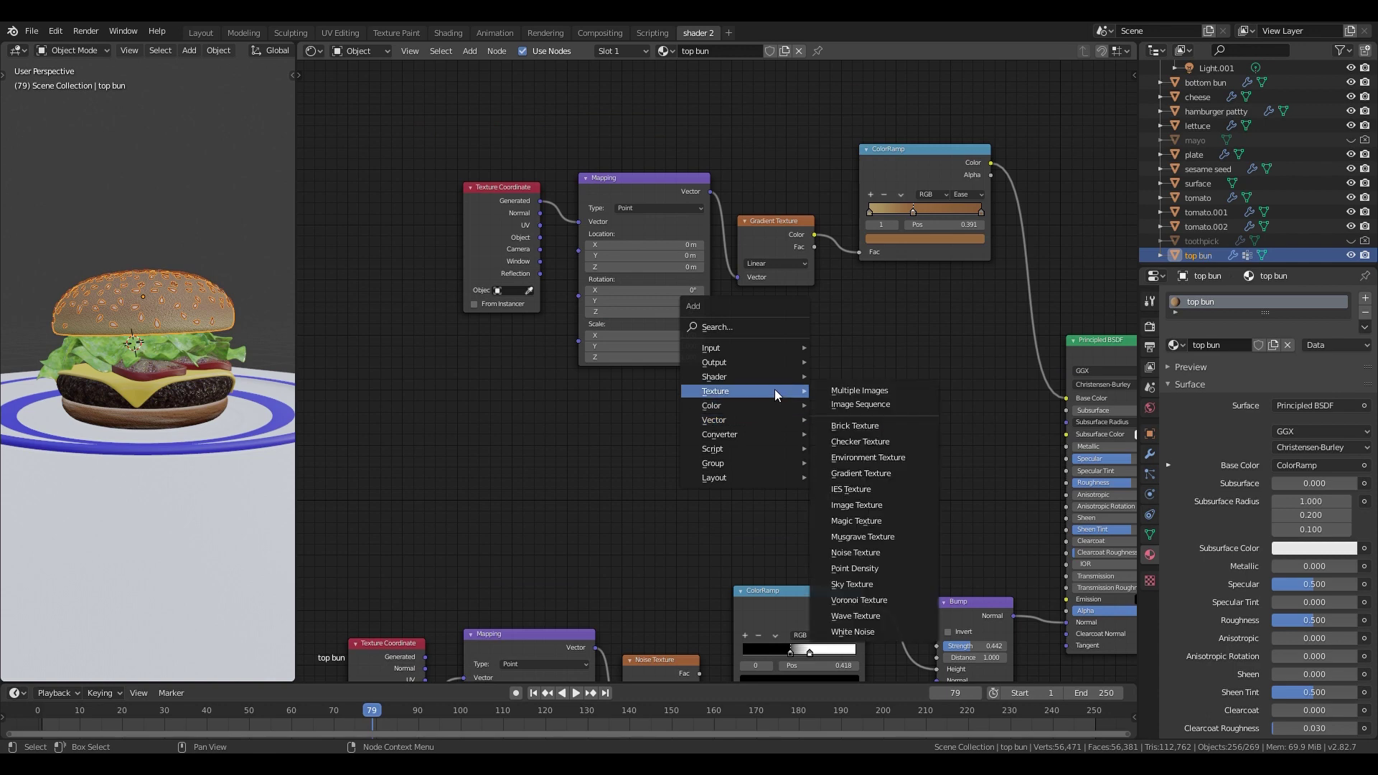
{"action": "mouse_move", "coordinate": [788, 419]}
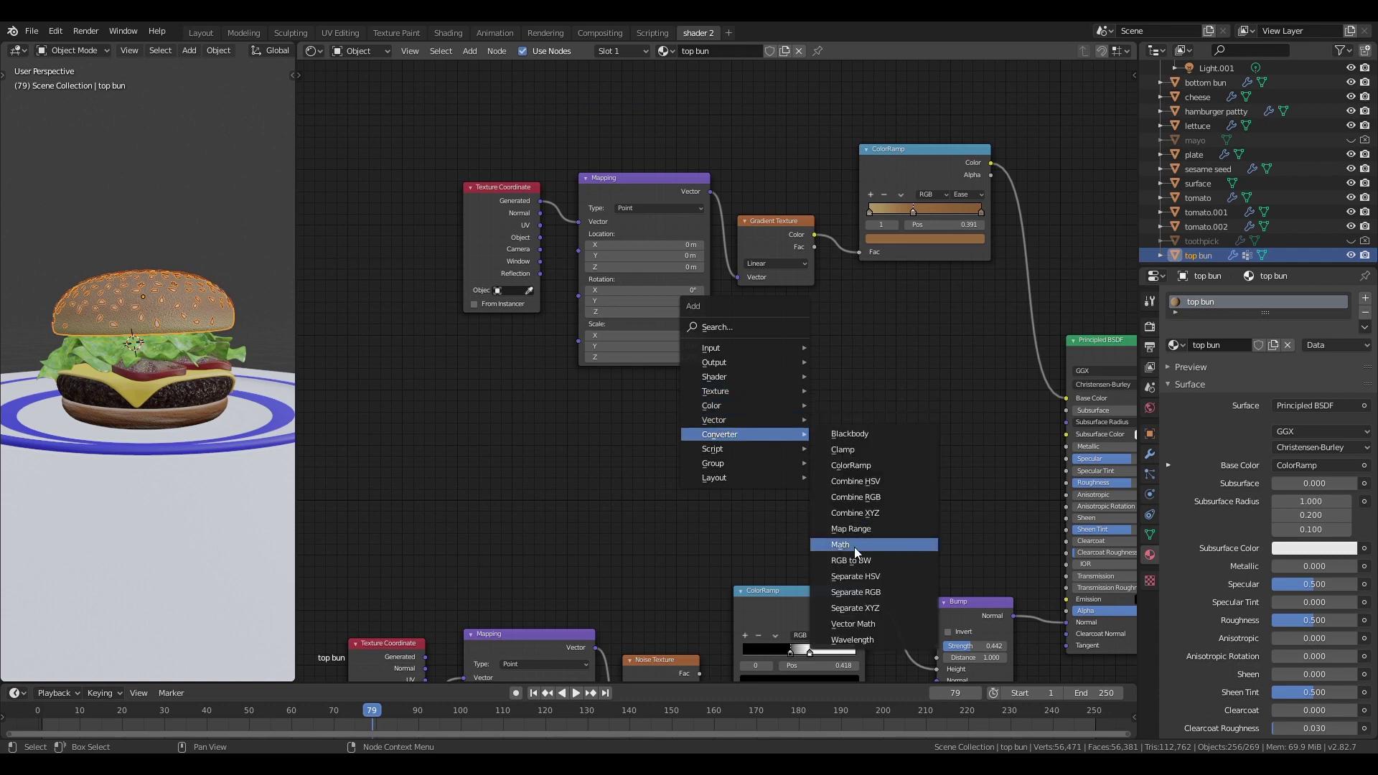
{"action": "left_click", "coordinate": [854, 546]}
{"action": "left_click", "coordinate": [746, 336]}
{"action": "left_click_drag", "start_coordinate": [406, 124], "coordinate": [943, 470]}
{"action": "left_click_drag", "start_coordinate": [894, 176], "coordinate": [884, 91]}
{"action": "left_click", "coordinate": [701, 529]}
{"action": "middle_click_drag", "start_coordinate": [701, 528], "coordinate": [691, 447]}
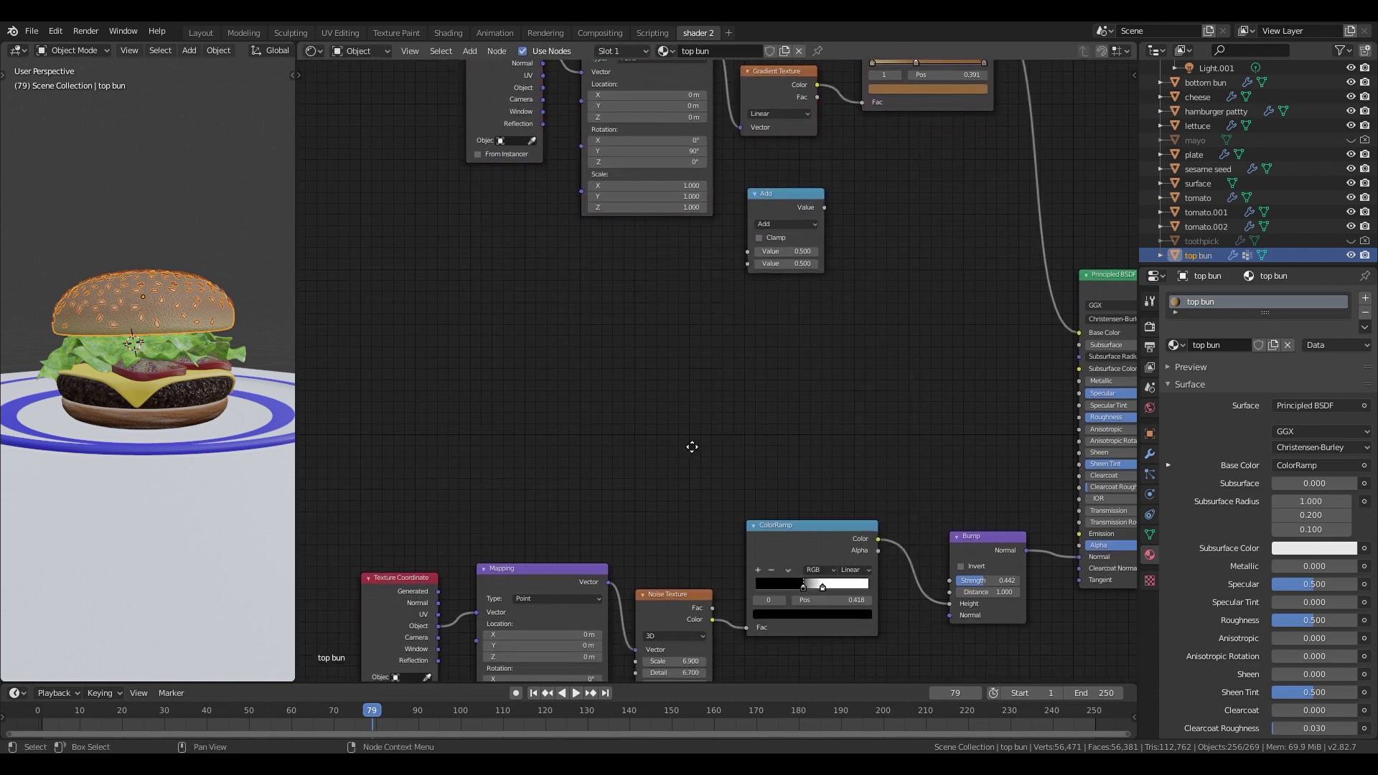
- Feed the noise ramp's Color into the Add node's first value and set its second value to 0.600
{"action": "left_click_drag", "start_coordinate": [783, 194], "coordinate": [869, 199]}
{"action": "left_click_drag", "start_coordinate": [877, 538], "coordinate": [829, 258]}
{"action": "scroll", "coordinate": [897, 270], "scroll_direction": "up", "scroll_amount": 1}
{"action": "left_click", "coordinate": [936, 254]}
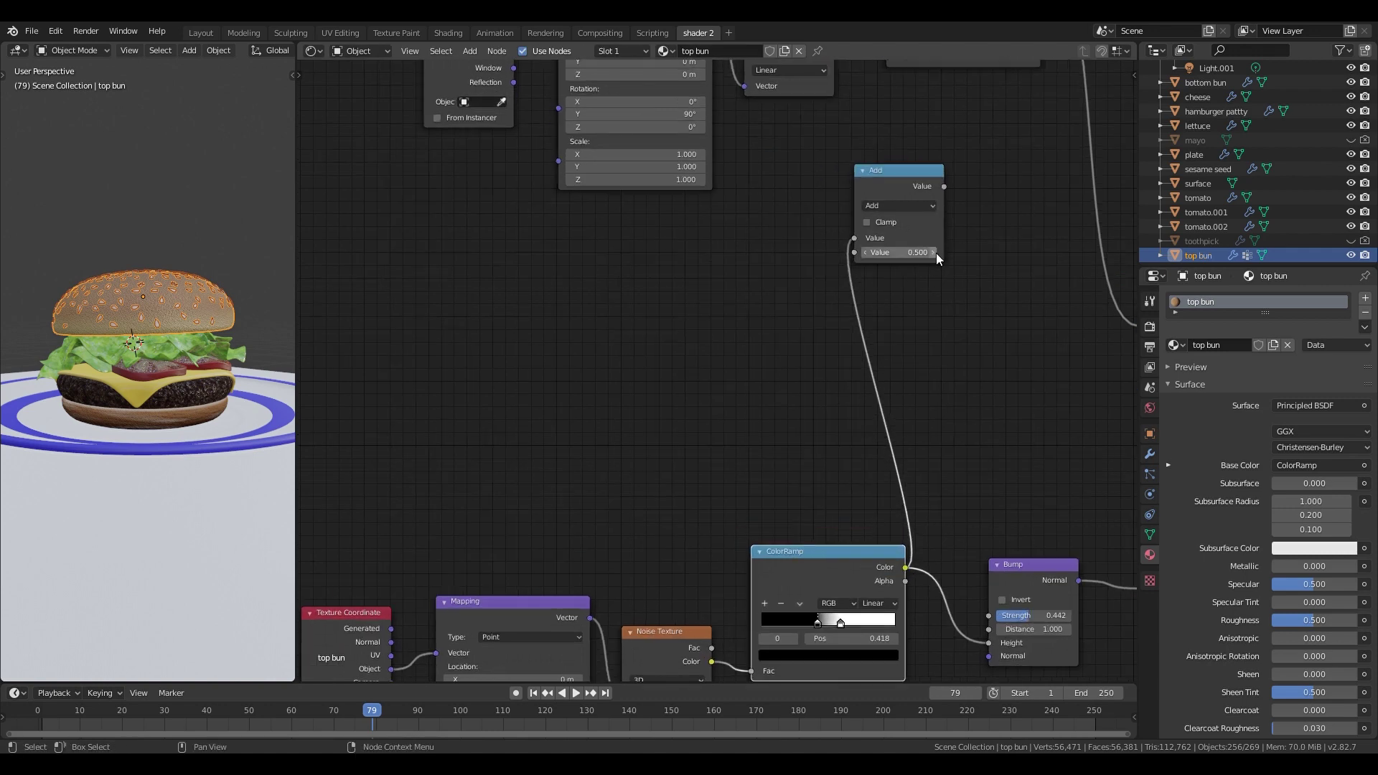
- Insert a MixRGB node between the gradient ramp and the shader's Base Color
{"action": "scroll", "coordinate": [907, 323], "scroll_direction": "down", "scroll_amount": 2}
{"action": "middle_click_drag", "start_coordinate": [905, 330], "coordinate": [798, 516]}
{"action": "key", "text": "ctrl+z"}
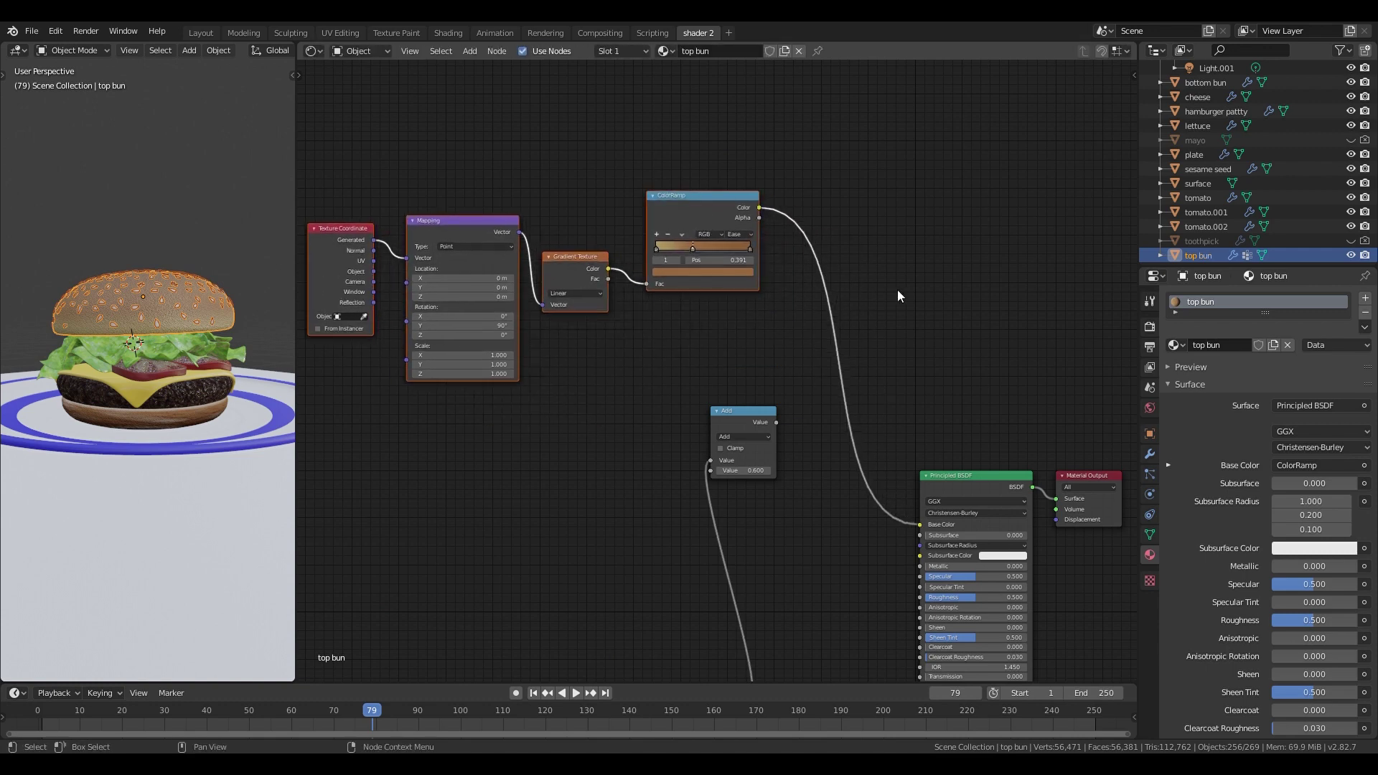
{"action": "key", "text": "shift+a"}
{"action": "mouse_move", "coordinate": [830, 304]}
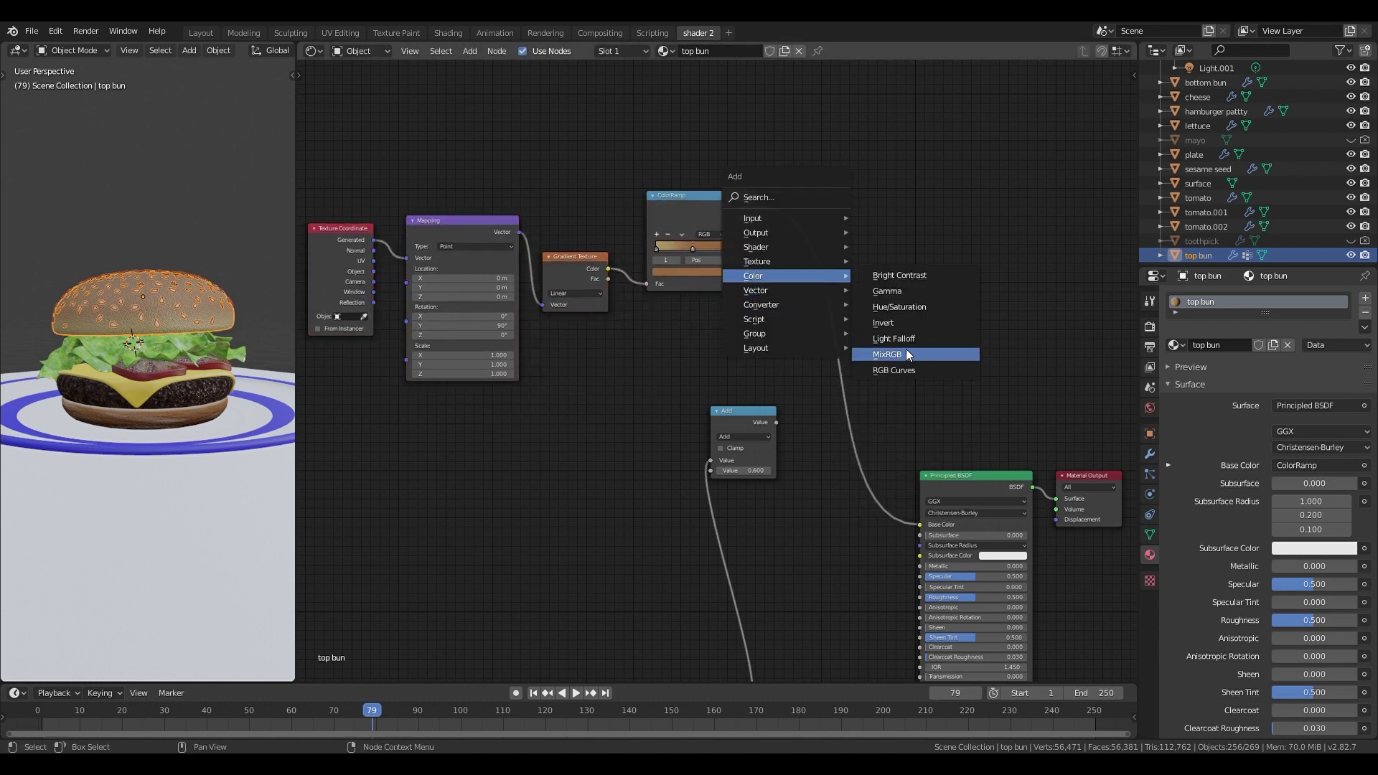
{"action": "left_click", "coordinate": [905, 349]}
{"action": "left_click", "coordinate": [873, 351]}
{"action": "left_click_drag", "start_coordinate": [870, 279], "coordinate": [842, 276]}
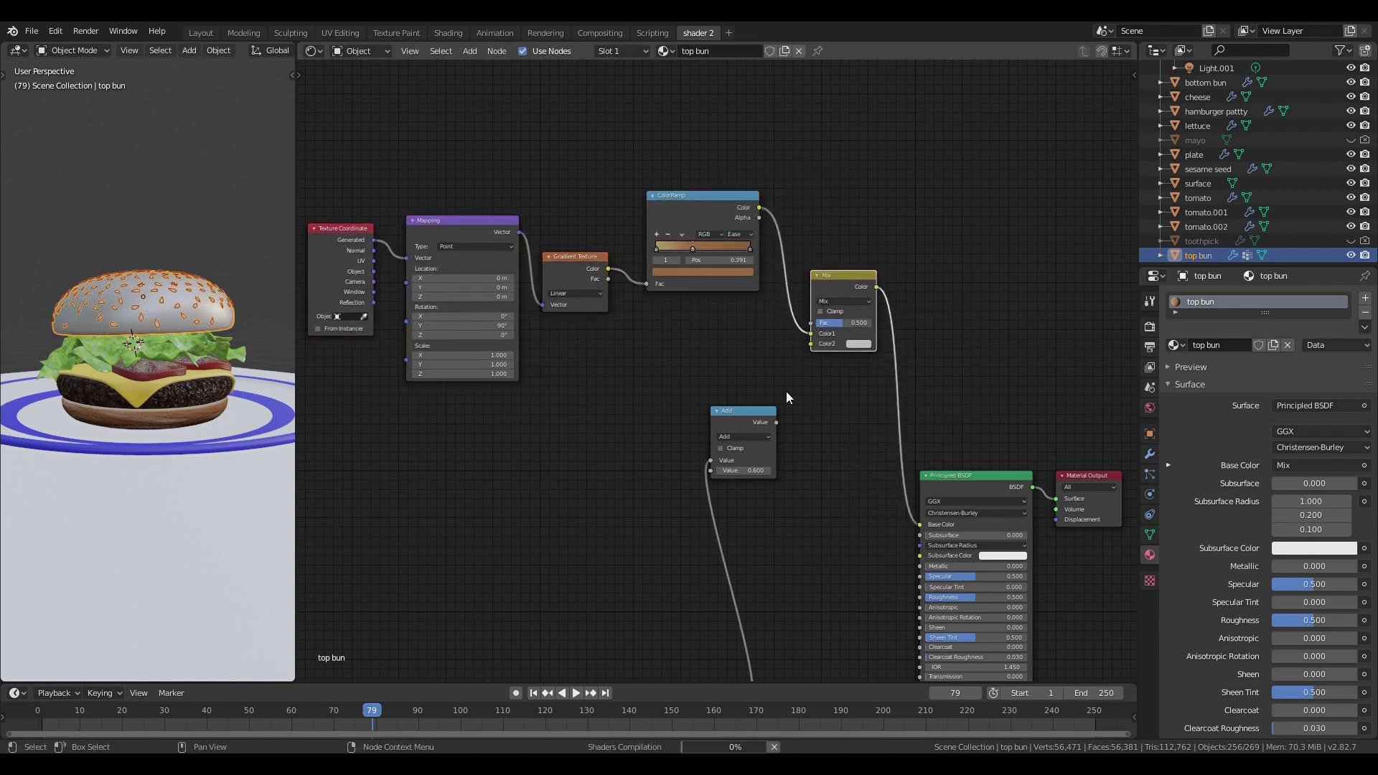
- Switch the gradient ramp to the Mix node's Color2, drive its Fac with the Add node's Value, and preview the mix
{"action": "left_click_drag", "start_coordinate": [811, 333], "coordinate": [810, 343]}
{"action": "left_click_drag", "start_coordinate": [776, 422], "coordinate": [786, 409]}
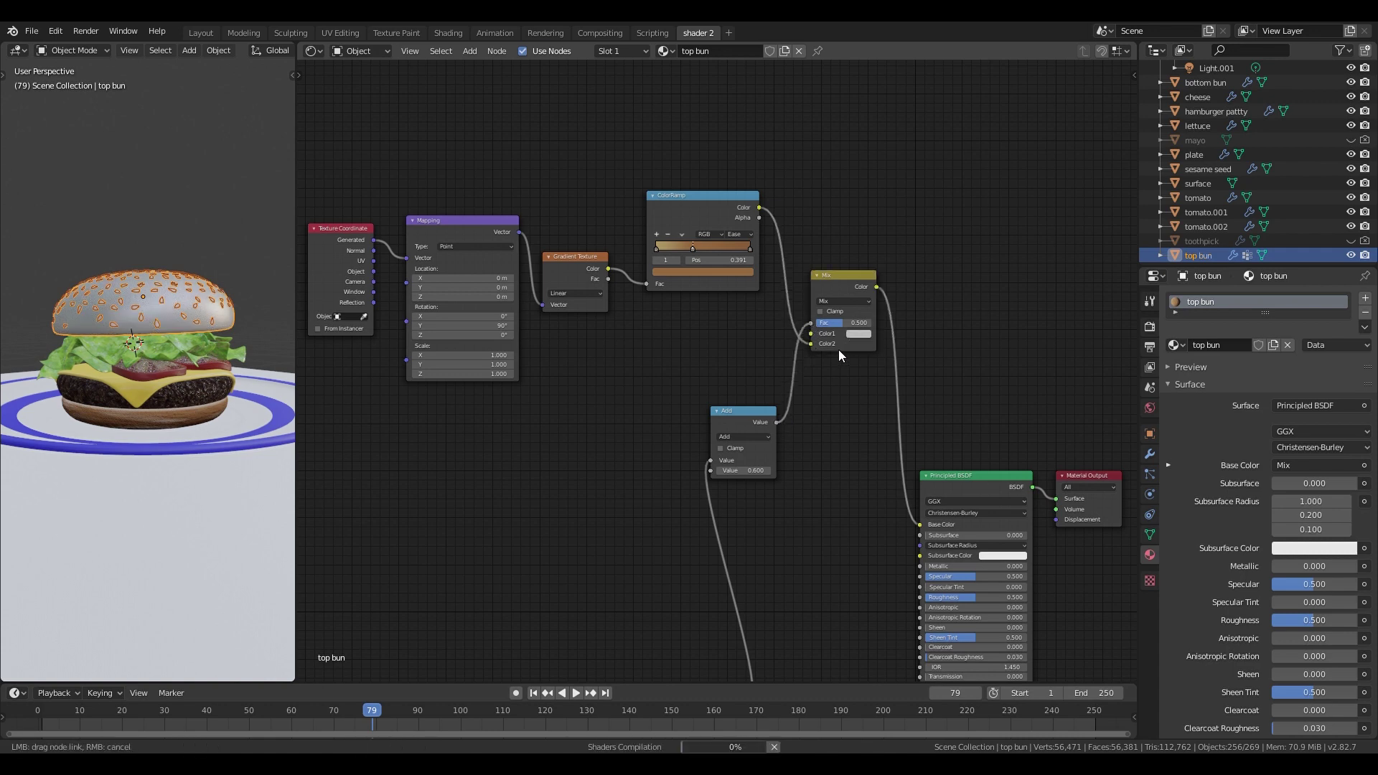
{"action": "left_click_drag", "start_coordinate": [838, 367], "coordinate": [811, 323]}
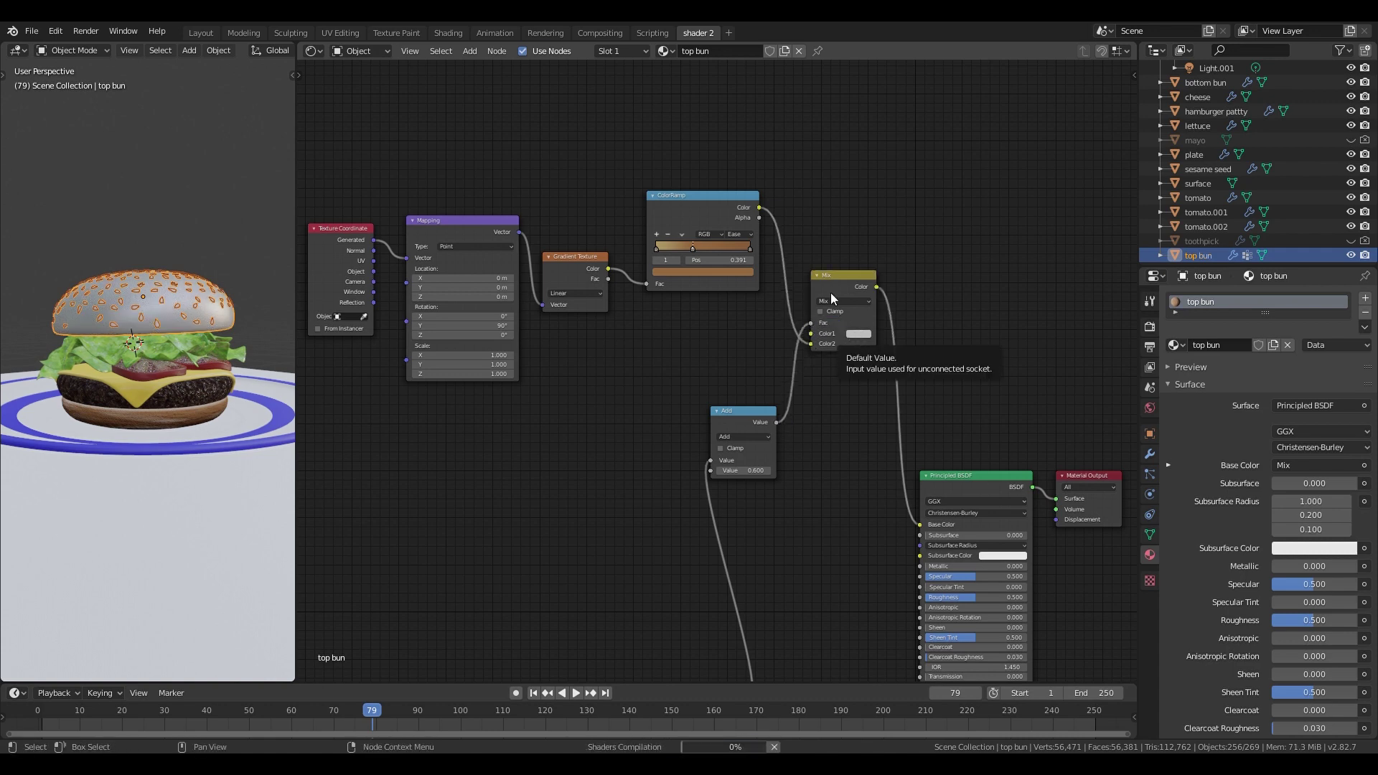
{"action": "left_click", "coordinate": [833, 284], "text": "ctrl+shift"}
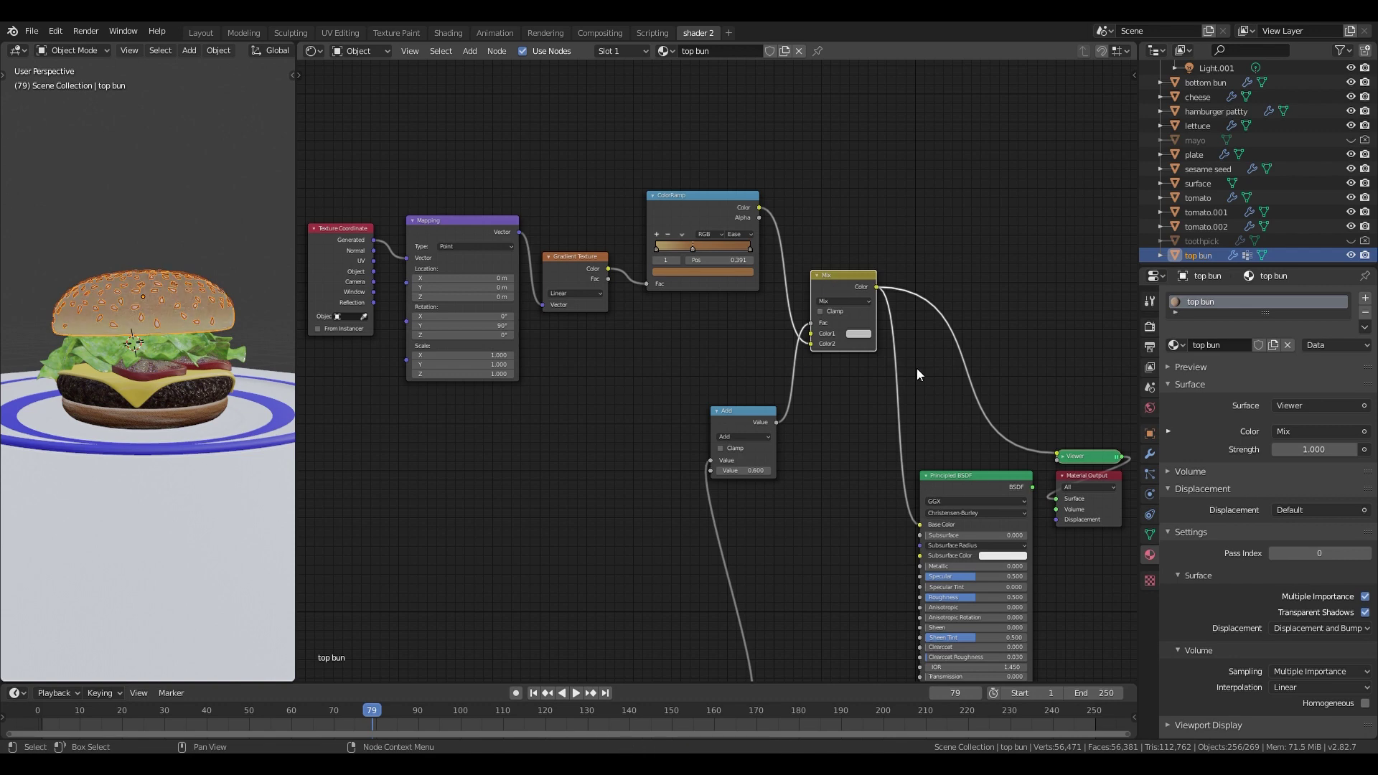
- Set the Mix node's Color1 to black and check the speckled bun up close
{"action": "scroll", "coordinate": [181, 342], "scroll_direction": "up", "scroll_amount": 2}
{"action": "middle_click_drag", "start_coordinate": [181, 341], "coordinate": [170, 361]}
{"action": "left_click", "coordinate": [854, 334]}
{"action": "left_click_drag", "start_coordinate": [926, 217], "coordinate": [927, 268]}
{"action": "left_click", "coordinate": [639, 392]}
{"action": "middle_click_drag", "start_coordinate": [172, 374], "coordinate": [233, 365]}
{"action": "scroll", "coordinate": [707, 316], "scroll_direction": "up", "scroll_amount": 2}
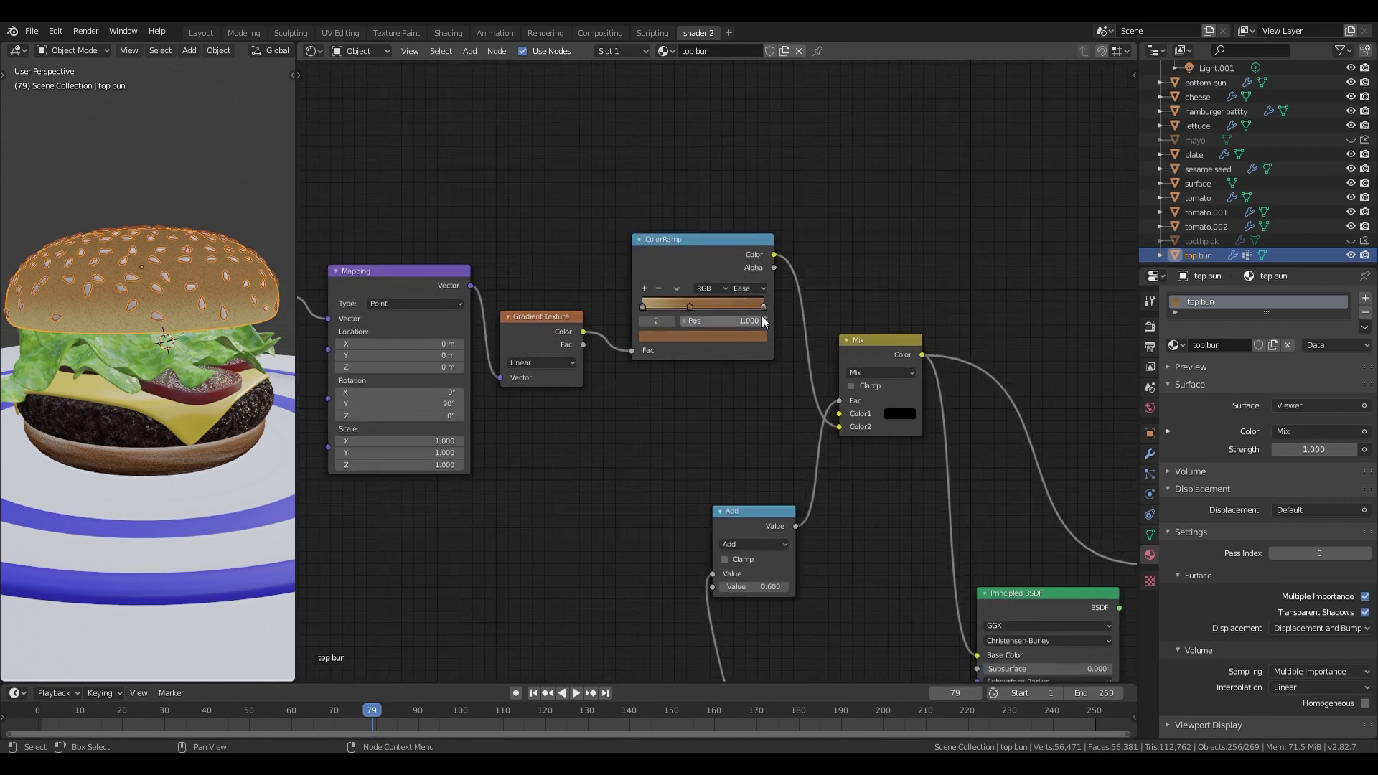
- Darken the first and middle color stops of the bun's gradient ramp slightly
{"action": "left_click", "coordinate": [759, 335]}
{"action": "left_click", "coordinate": [645, 305]}
{"action": "left_click", "coordinate": [675, 335]}
{"action": "left_click_drag", "start_coordinate": [744, 198], "coordinate": [742, 202]}
{"action": "left_click", "coordinate": [690, 306]}
{"action": "left_click", "coordinate": [699, 338]}
{"action": "left_click_drag", "start_coordinate": [742, 200], "coordinate": [742, 206]}
{"action": "scroll", "coordinate": [787, 420], "scroll_direction": "down", "scroll_amount": 1}
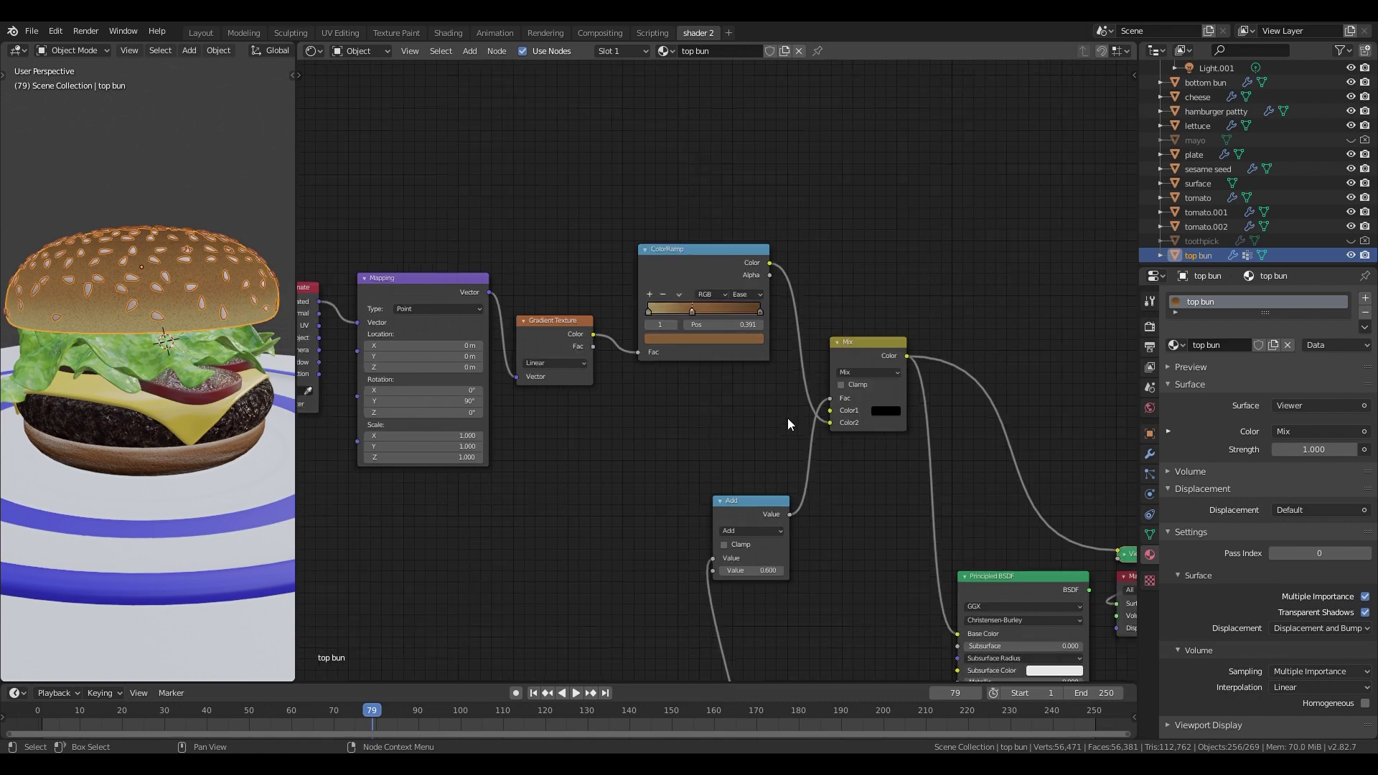
- Join the gradient color nodes and the noise bump nodes into separate frames and move the frames apart
{"action": "scroll", "coordinate": [787, 421], "scroll_direction": "down", "scroll_amount": 11}
{"action": "middle_click_drag", "start_coordinate": [711, 460], "coordinate": [712, 419]}
{"action": "left_click_drag", "start_coordinate": [473, 243], "coordinate": [781, 440]}
{"action": "key", "text": "ctrl+j"}
{"action": "left_click_drag", "start_coordinate": [689, 384], "coordinate": [627, 307]}
{"action": "left_click_drag", "start_coordinate": [502, 474], "coordinate": [796, 601]}
{"action": "key", "text": "ctrl+j"}
{"action": "left_click_drag", "start_coordinate": [627, 513], "coordinate": [543, 567]}
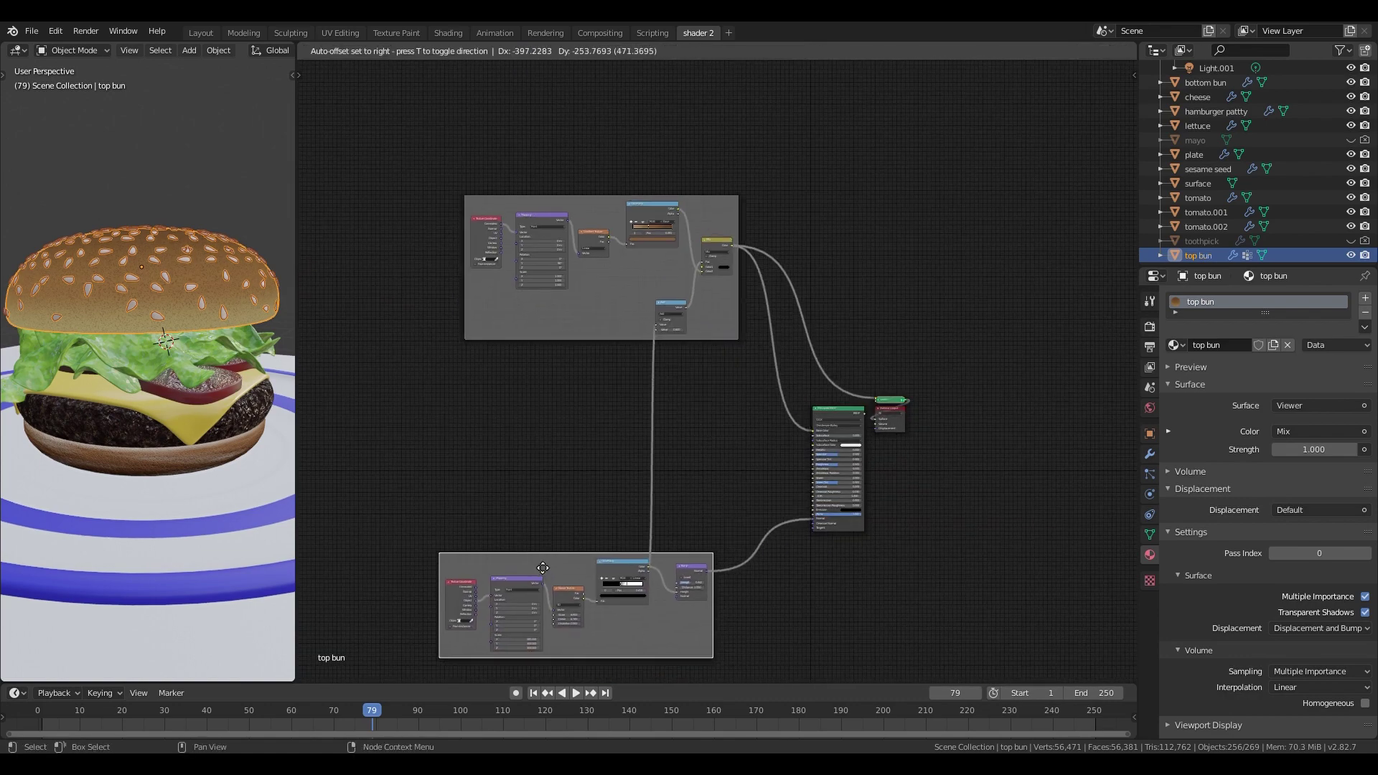
{"action": "left_click", "coordinate": [542, 567]}
- Between the two frames, add a Noise Texture and a ColorRamp fed by the noise's Color output
{"action": "scroll", "coordinate": [717, 347], "scroll_direction": "up", "scroll_amount": 4}
{"action": "key", "text": "shift+a"}
{"action": "mouse_move", "coordinate": [709, 335]}
{"action": "left_click", "coordinate": [782, 494]}
{"action": "left_click", "coordinate": [586, 300]}
{"action": "key", "text": "shift+a"}
{"action": "left_click", "coordinate": [747, 378]}
{"action": "left_click", "coordinate": [676, 265]}
{"action": "left_click_drag", "start_coordinate": [646, 320], "coordinate": [669, 352]}
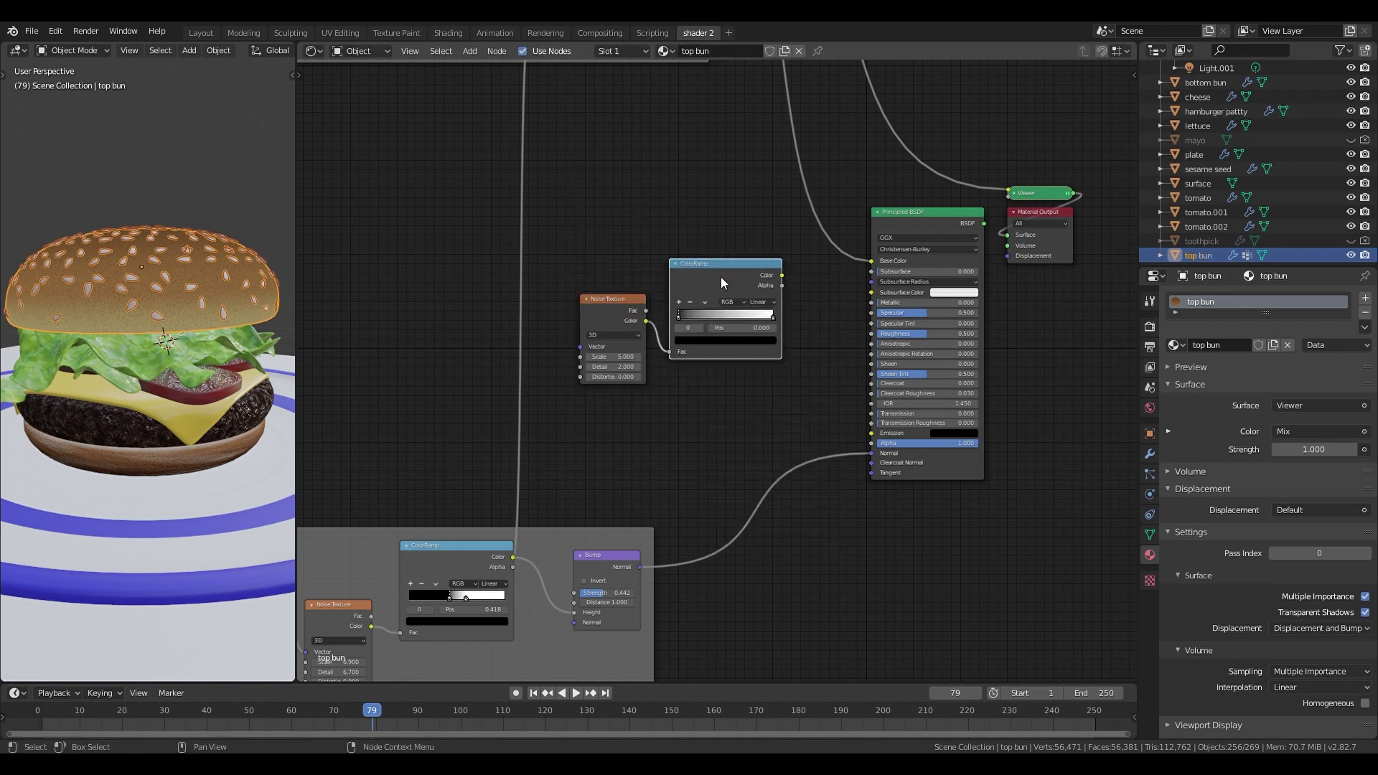
- Preview the new ramp on the bun, bring its black and white stops inward, and set its interpolation to Ease
{"action": "left_click", "coordinate": [725, 276], "text": "ctrl+shift"}
{"action": "scroll", "coordinate": [739, 363], "scroll_direction": "up", "scroll_amount": 4}
{"action": "left_click_drag", "start_coordinate": [665, 297], "coordinate": [709, 297]}
{"action": "left_click_drag", "start_coordinate": [795, 297], "coordinate": [770, 296]}
{"action": "left_click", "coordinate": [778, 277]}
{"action": "left_click", "coordinate": [779, 292]}
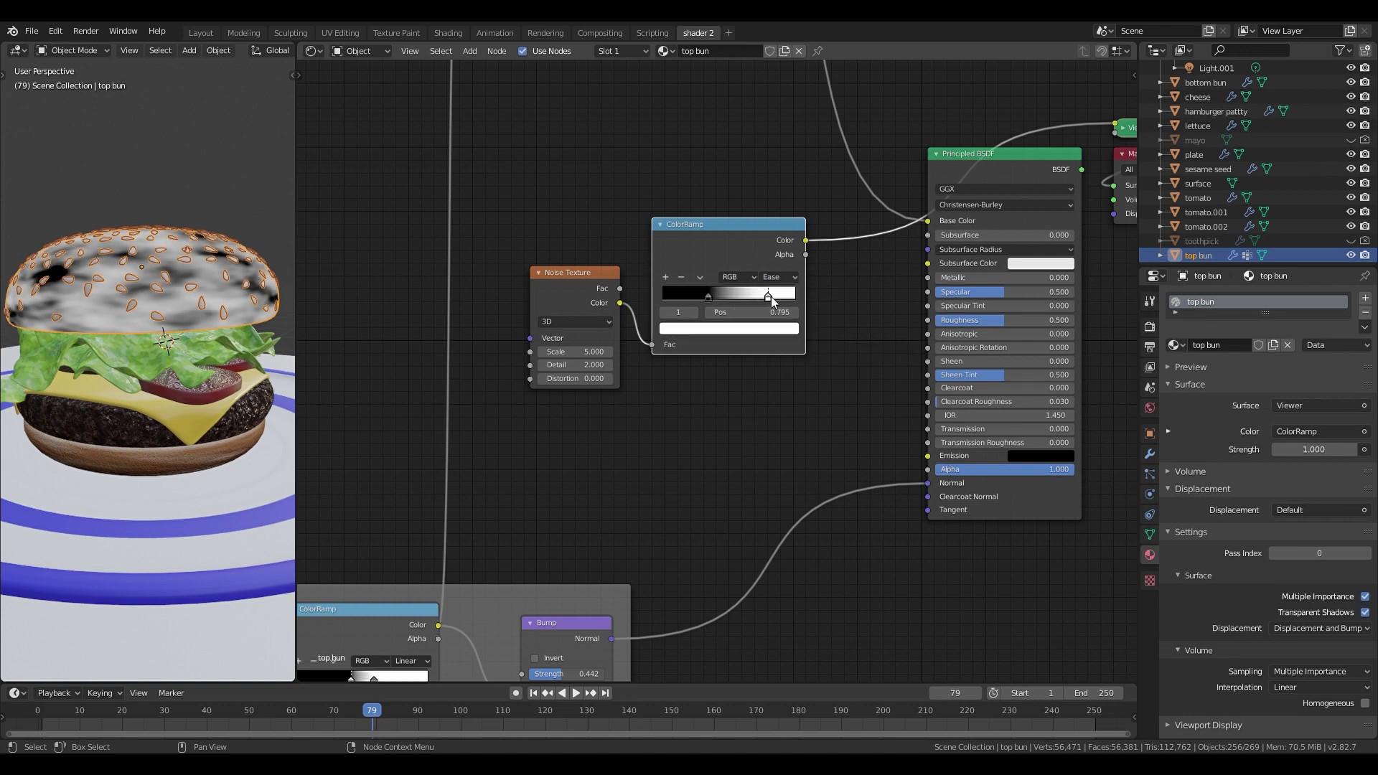
- Drive the Principled BSDF's Roughness with the new ramp, setting Specular to 0.109 and the ramp's white stop to 0.782
{"action": "left_click_drag", "start_coordinate": [805, 240], "coordinate": [927, 320]}
{"action": "left_click", "coordinate": [941, 171], "text": "ctrl+shift"}
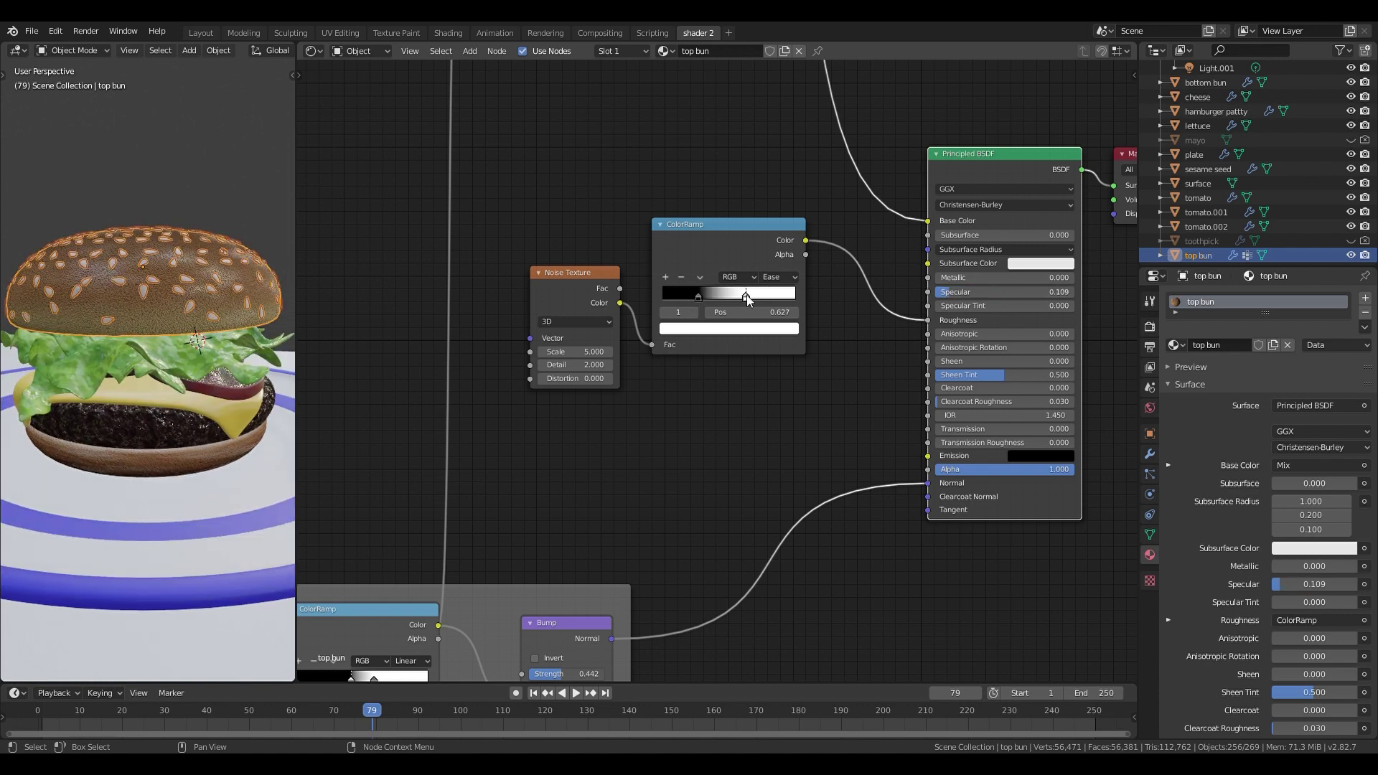
{"action": "left_click_drag", "start_coordinate": [746, 294], "coordinate": [766, 295]}
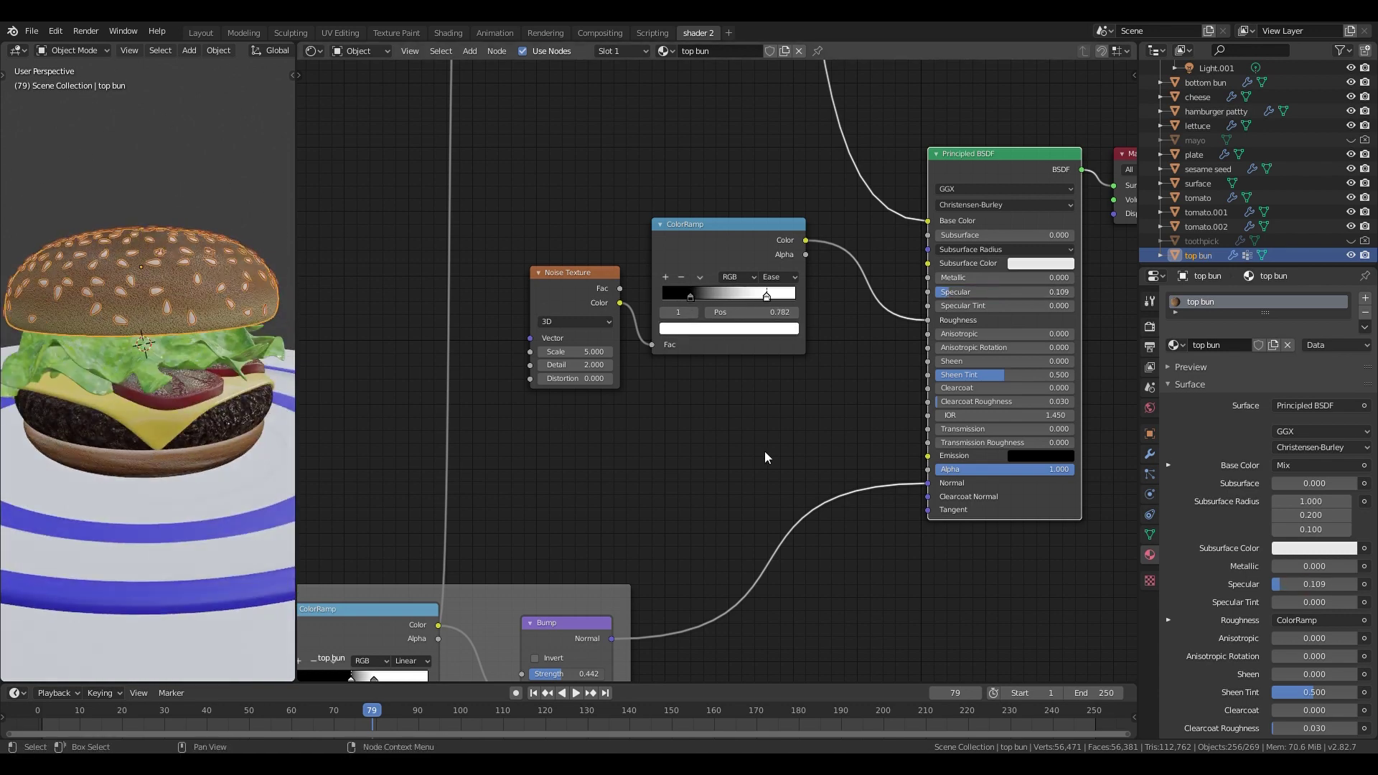
- Set the bun shader's Sheen to 0.541 and Sheen Tint to 0.855
{"action": "scroll", "coordinate": [495, 394], "scroll_direction": "down", "scroll_amount": 4}
{"action": "middle_click_drag", "start_coordinate": [500, 491], "coordinate": [719, 294]}
{"action": "scroll", "coordinate": [543, 477], "scroll_direction": "up", "scroll_amount": 1}
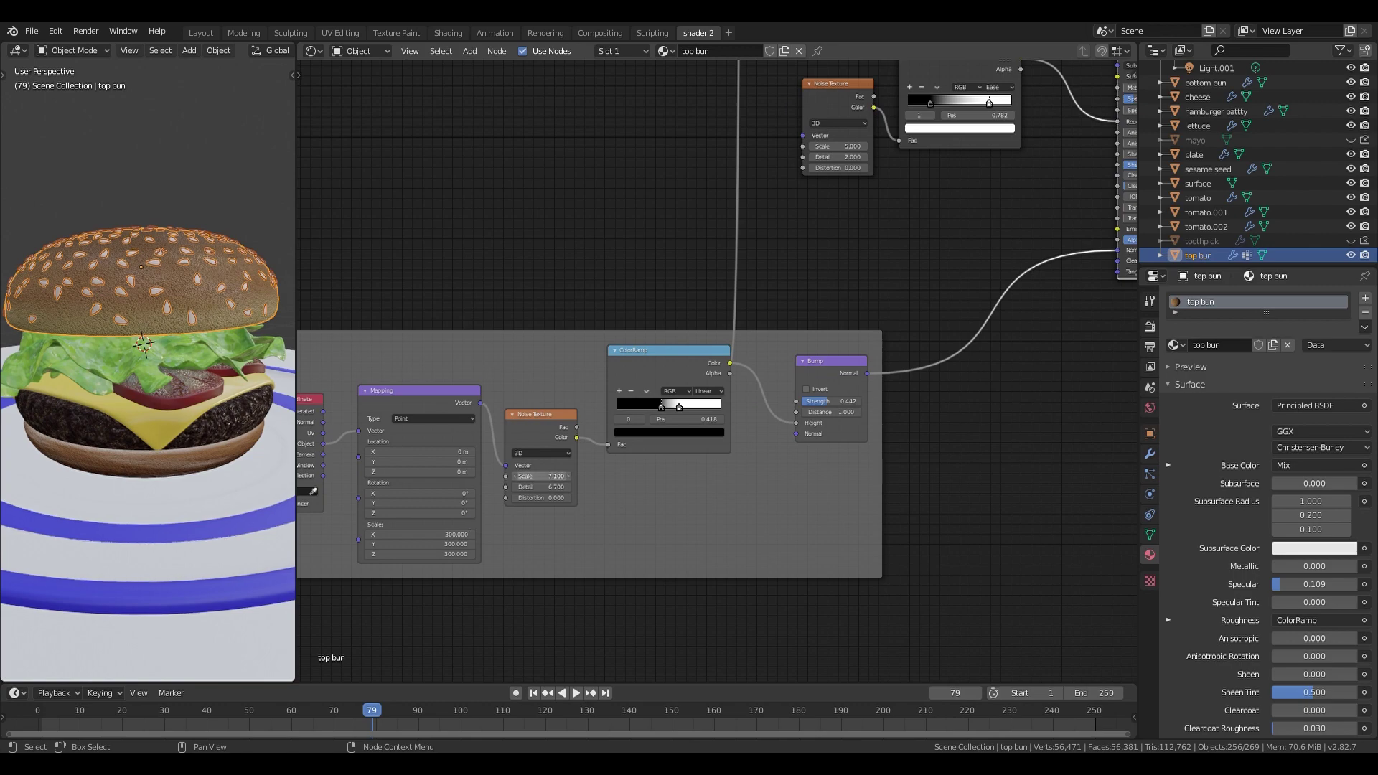
{"action": "scroll", "coordinate": [645, 251], "scroll_direction": "down", "scroll_amount": 2}
{"action": "scroll", "coordinate": [1033, 279], "scroll_direction": "up", "scroll_amount": 3}
{"action": "middle_click_drag", "start_coordinate": [1033, 279], "coordinate": [827, 373]}
{"action": "left_click_drag", "start_coordinate": [898, 259], "coordinate": [951, 267]}
{"action": "scroll", "coordinate": [971, 308], "scroll_direction": "down", "scroll_amount": 3}
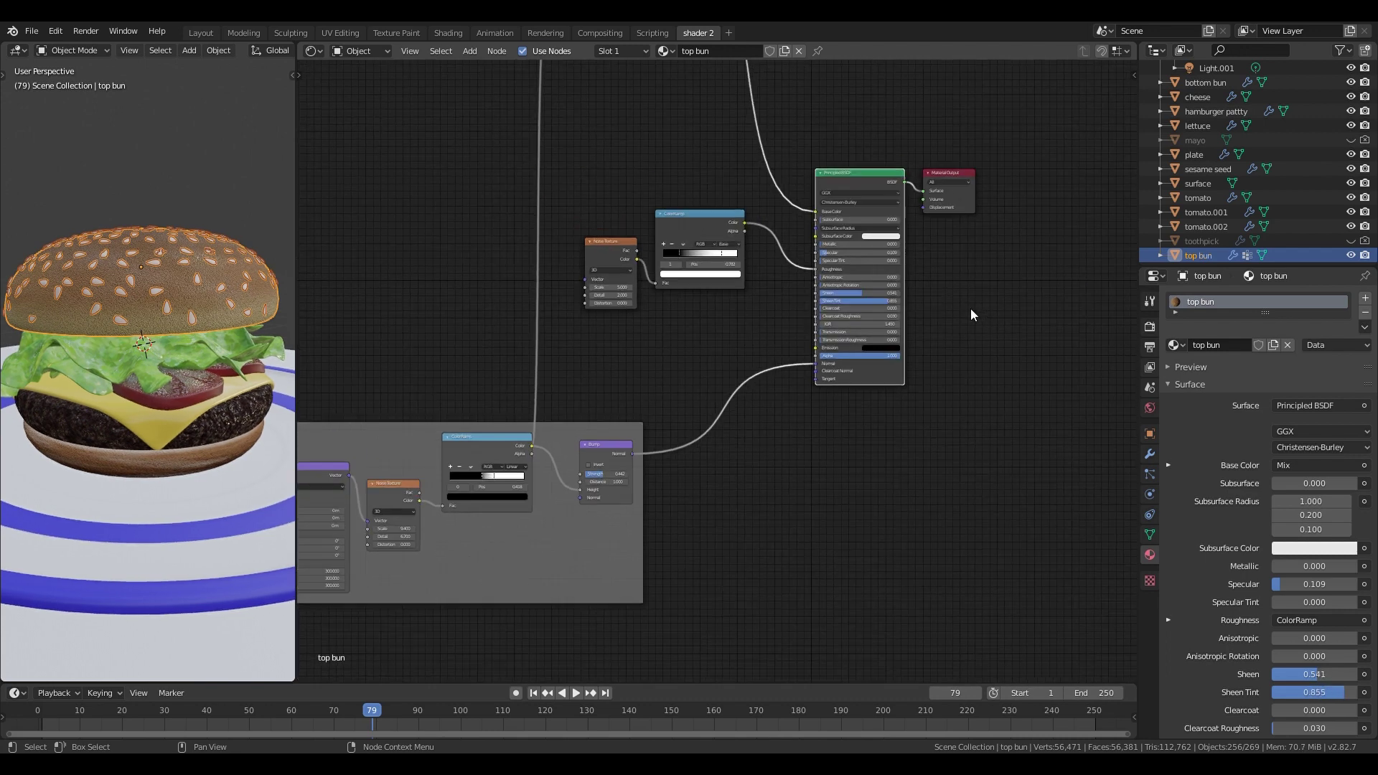
- Move the Material Output well away from the shader and add a Noise Texture there with Mapping fed by Object coordinates
{"action": "middle_click_drag", "start_coordinate": [1010, 303], "coordinate": [759, 371]}
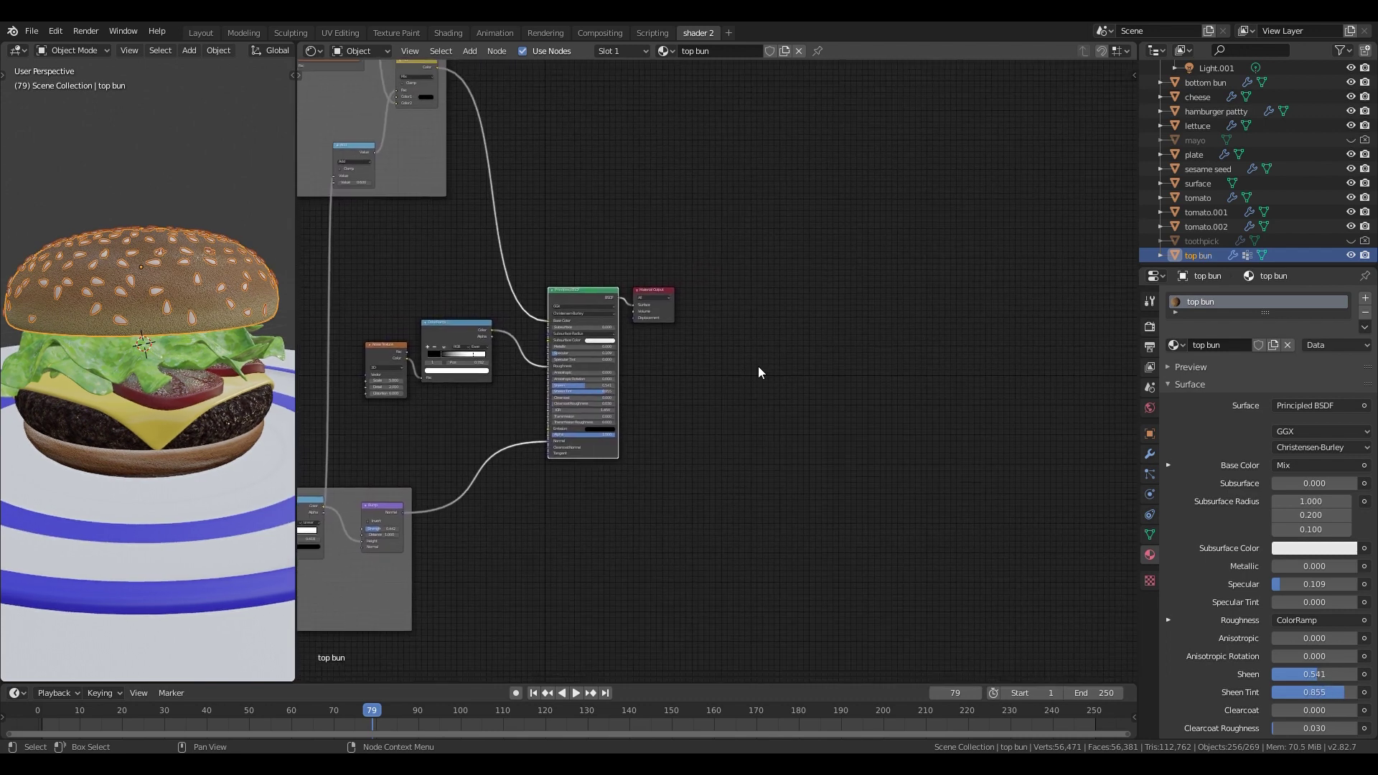
{"action": "left_click_drag", "start_coordinate": [659, 291], "coordinate": [1014, 285]}
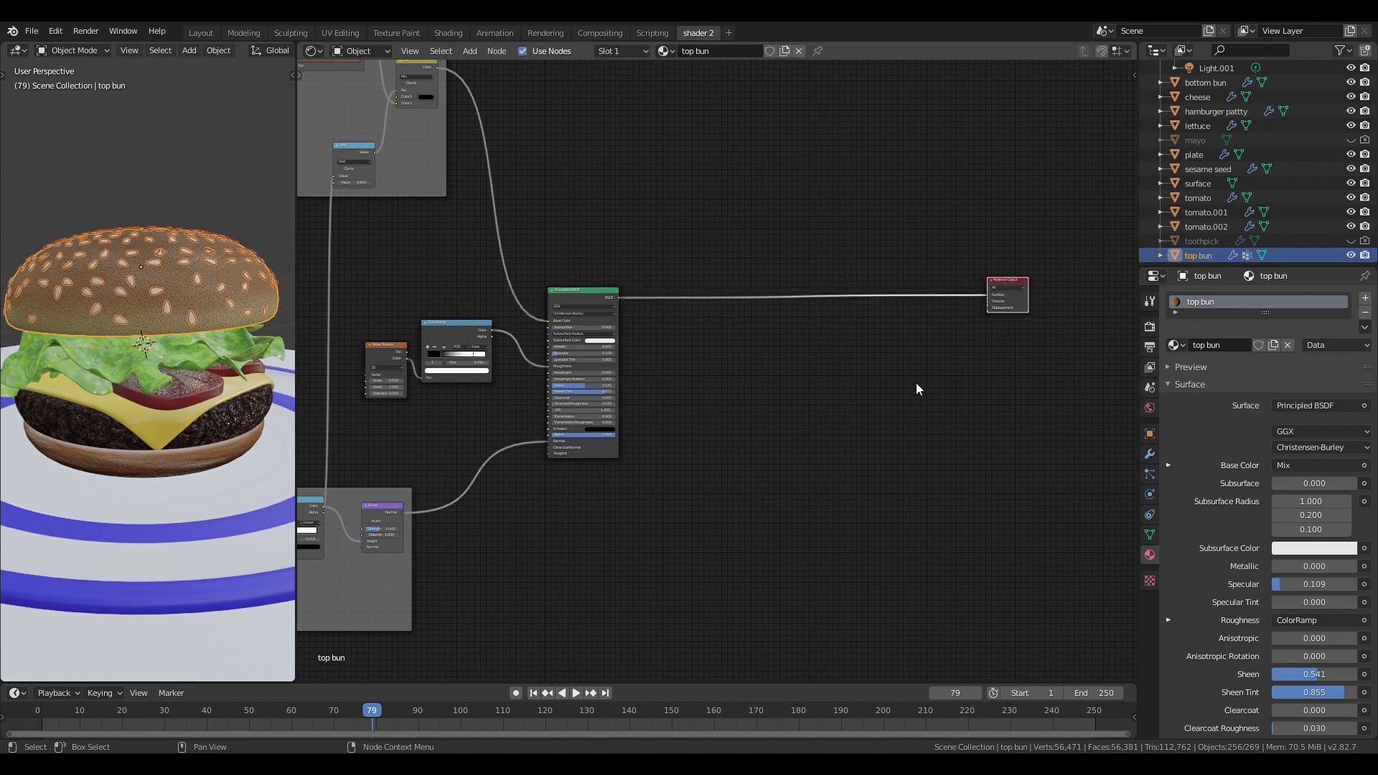
{"action": "key", "text": "shift+a"}
{"action": "mouse_move", "coordinate": [780, 355]}
{"action": "left_click", "coordinate": [878, 506]}
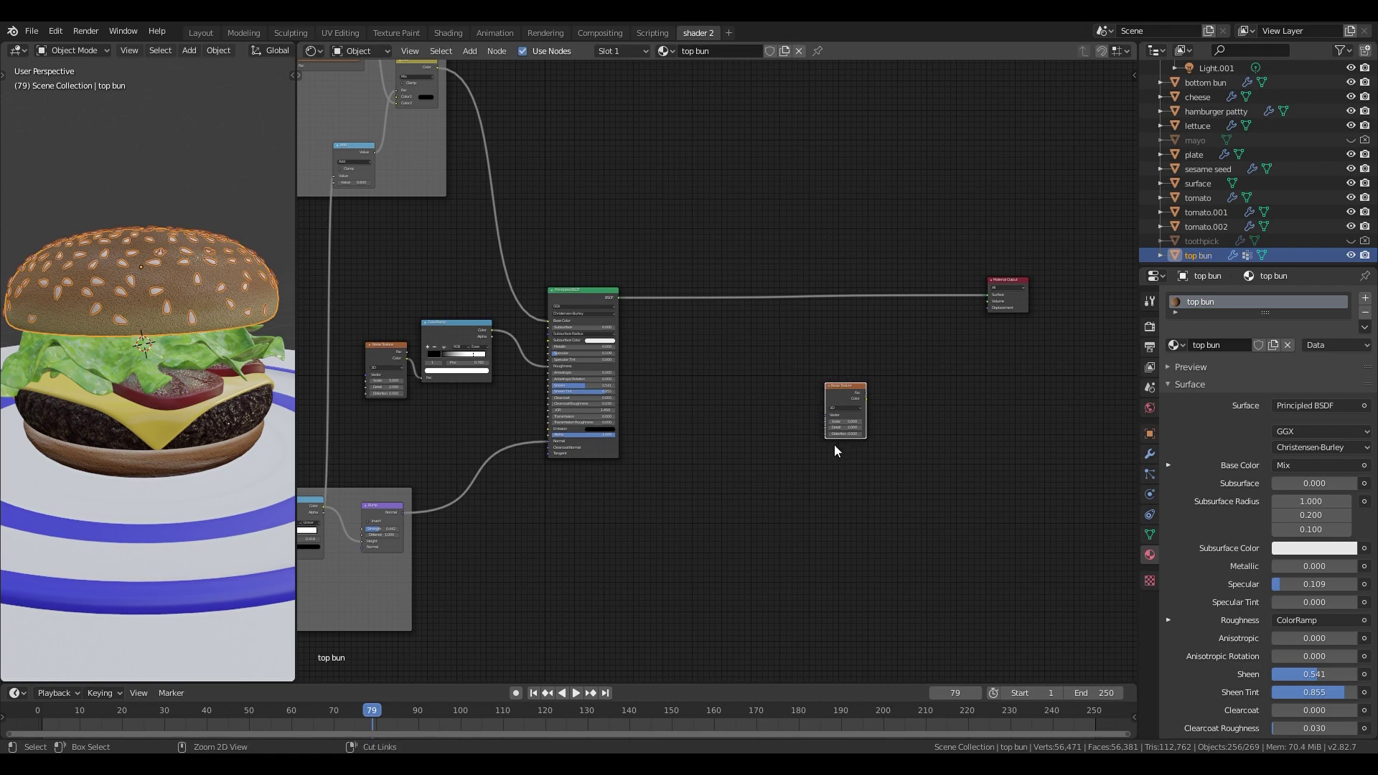
{"action": "left_click", "coordinate": [834, 445]}
{"action": "key", "text": "ctrl+t"}
{"action": "scroll", "coordinate": [724, 420], "scroll_direction": "up", "scroll_amount": 2}
{"action": "left_click_drag", "start_coordinate": [721, 418], "coordinate": [751, 406]}
- Add a ColorRamp fed by the newest noise's Color output and preview it on the bun
{"action": "key", "text": "shift+a"}
{"action": "mouse_move", "coordinate": [962, 464]}
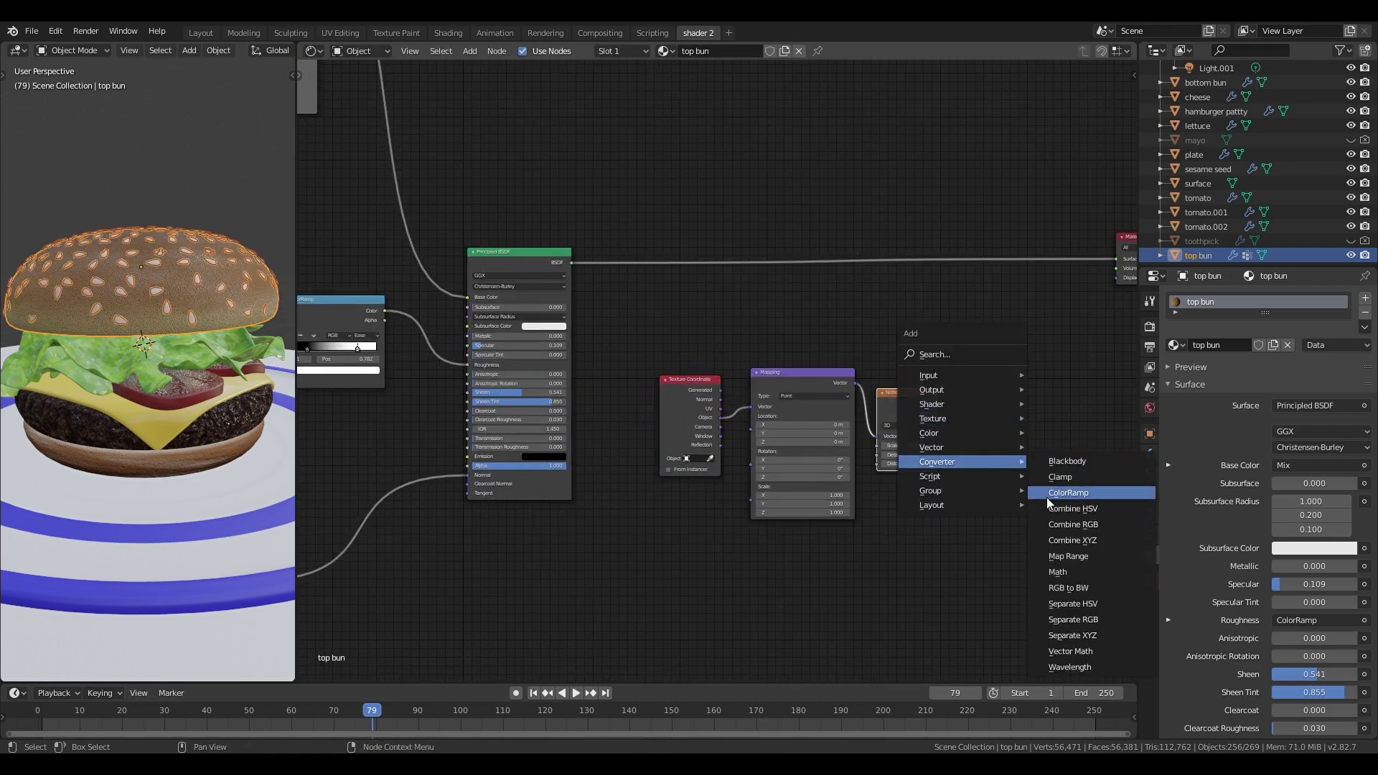
{"action": "left_click", "coordinate": [1055, 482]}
{"action": "left_click_drag", "start_coordinate": [937, 413], "coordinate": [1018, 362]}
{"action": "left_click", "coordinate": [1018, 361], "text": "ctrl+shift"}
{"action": "scroll", "coordinate": [911, 506], "scroll_direction": "up", "scroll_amount": 3}
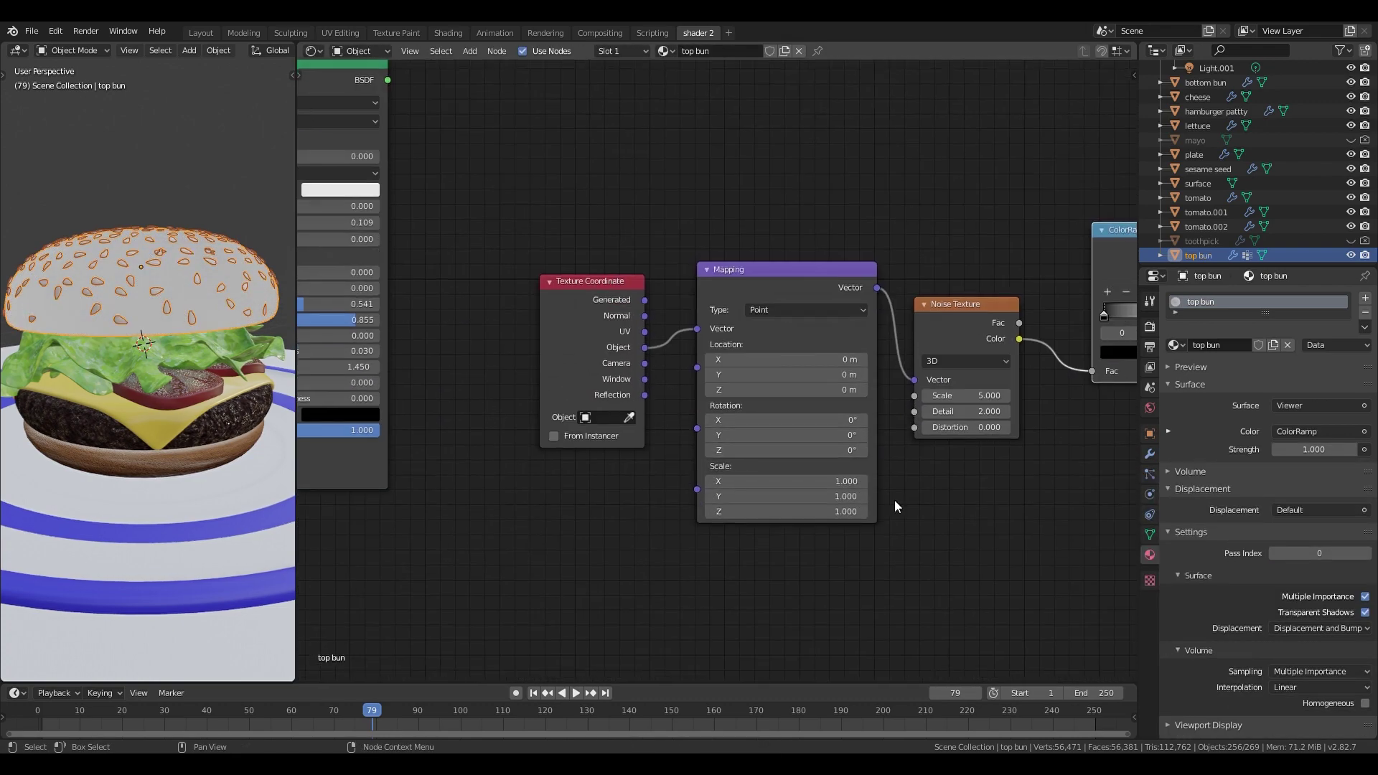
- Set the Mapping scale to 10 on all axes and the noise to Scale 2.500, Detail 9.300 and Distortion 2.200
{"action": "left_click_drag", "start_coordinate": [856, 481], "coordinate": [857, 511]}
{"action": "middle_click_drag", "start_coordinate": [1031, 501], "coordinate": [902, 514]}
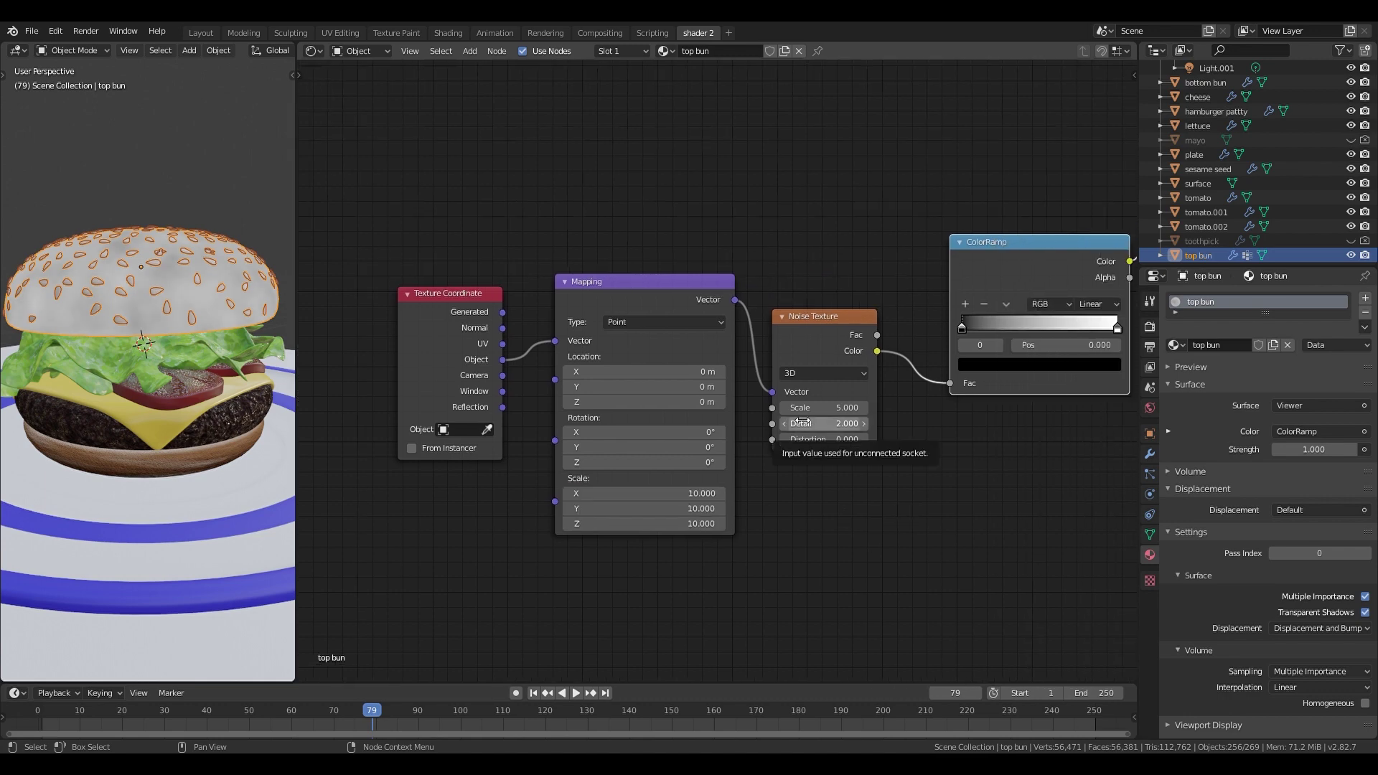
{"action": "left_click_drag", "start_coordinate": [809, 422], "coordinate": [954, 422]}
{"action": "mouse_move", "coordinate": [847, 423]}
{"action": "left_mouse_down"}
{"action": "mouse_move", "coordinate": [818, 423]}
{"action": "mouse_move", "coordinate": [854, 440]}
{"action": "left_mouse_up"}
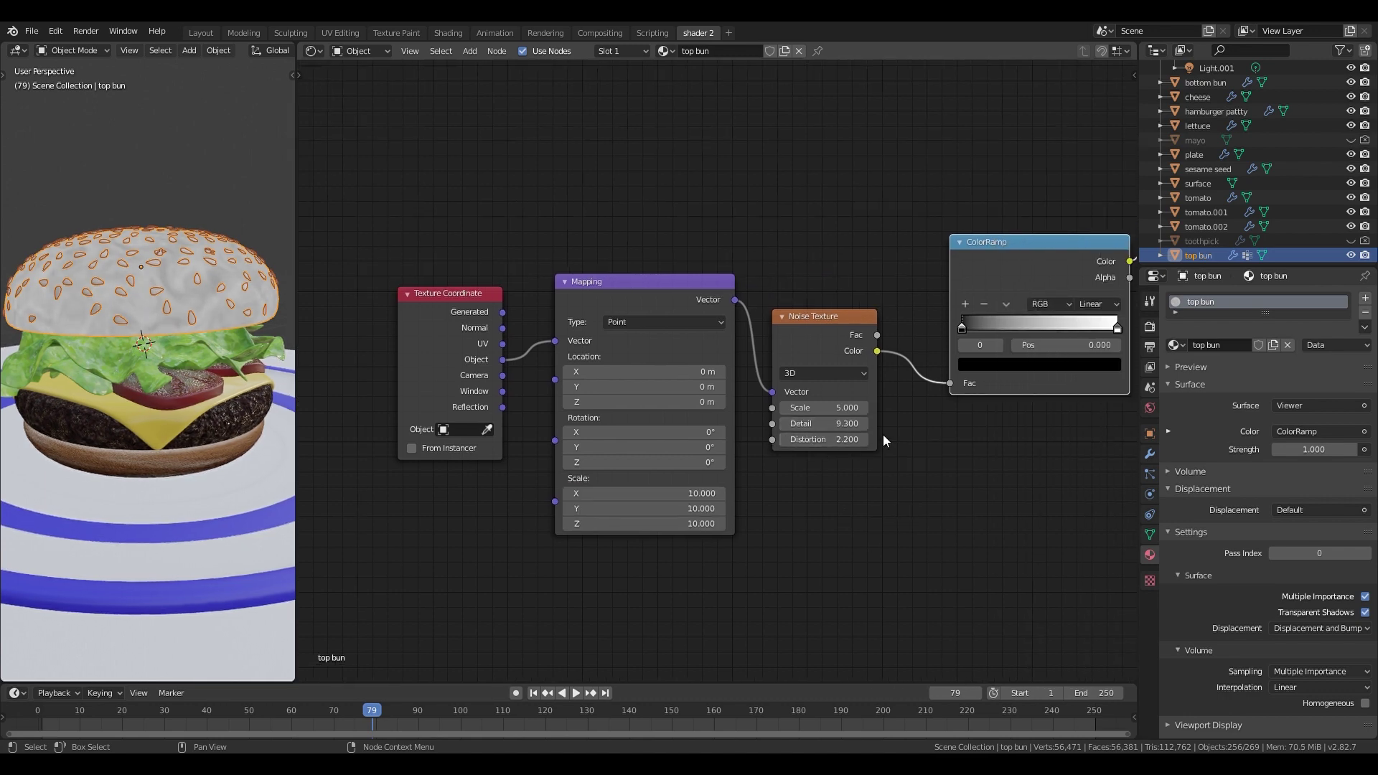
{"action": "middle_click_drag", "start_coordinate": [986, 454], "coordinate": [923, 459]}
{"action": "left_click_drag", "start_coordinate": [781, 416], "coordinate": [762, 416]}
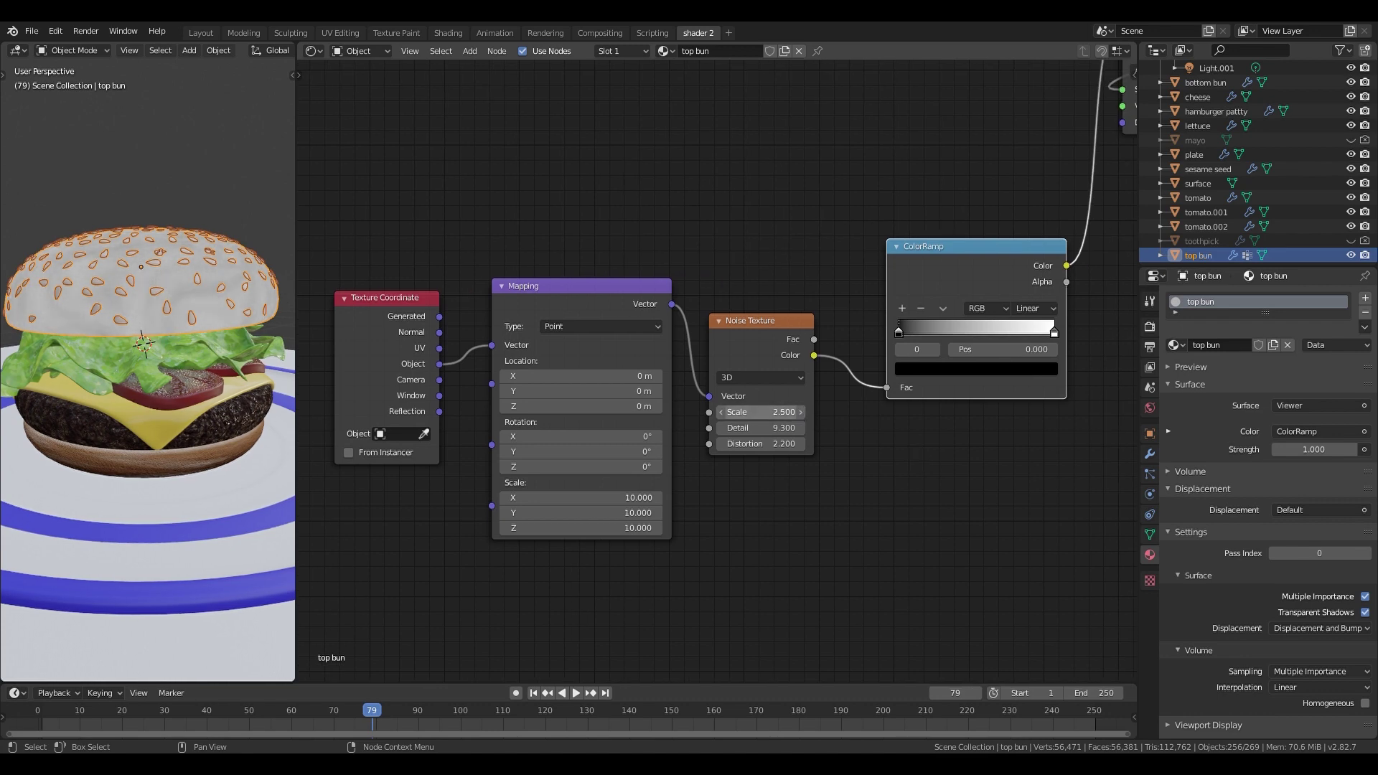
- Tighten the new ColorRamp by moving its black stop toward the middle and its white stop to 0.500
{"action": "middle_click_drag", "start_coordinate": [963, 437], "coordinate": [891, 445]}
{"action": "left_click_drag", "start_coordinate": [851, 343], "coordinate": [891, 338]}
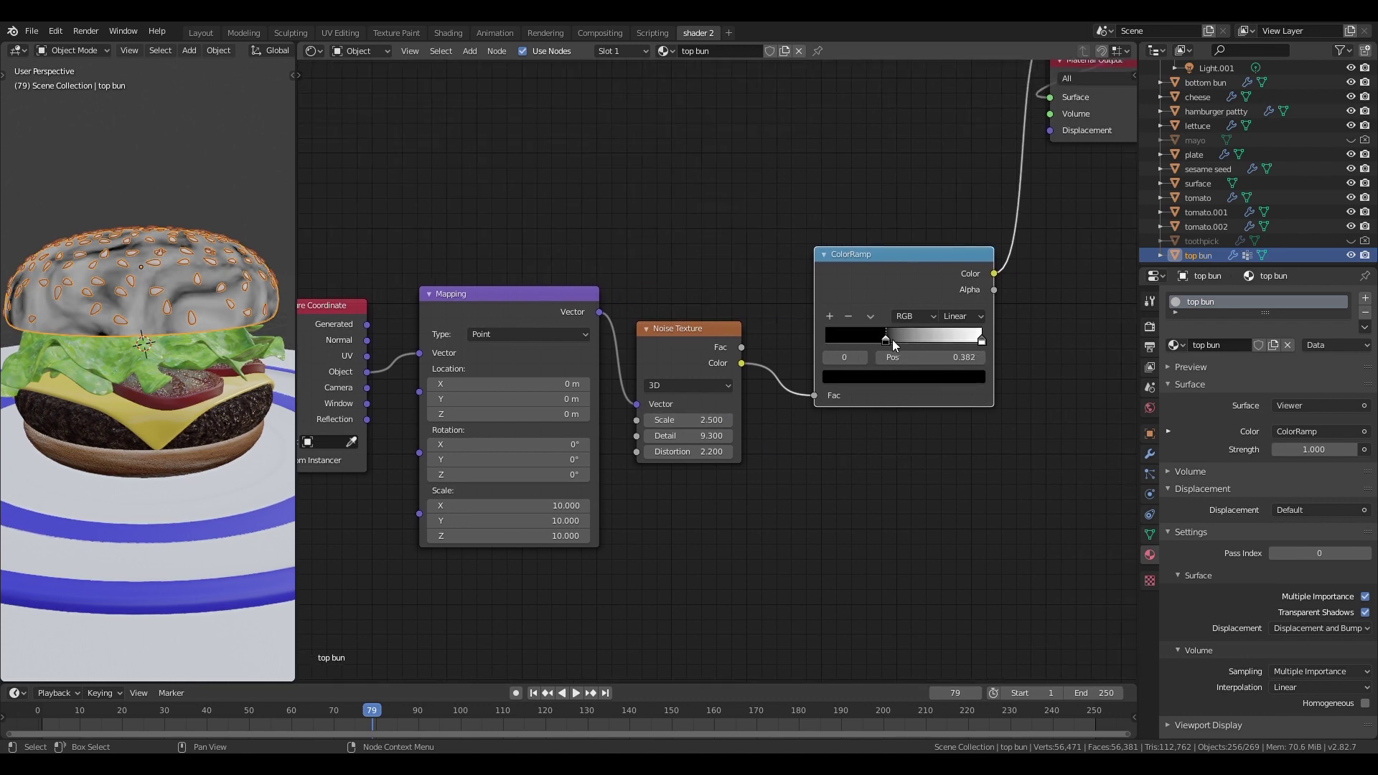
{"action": "left_click_drag", "start_coordinate": [980, 340], "coordinate": [911, 341]}
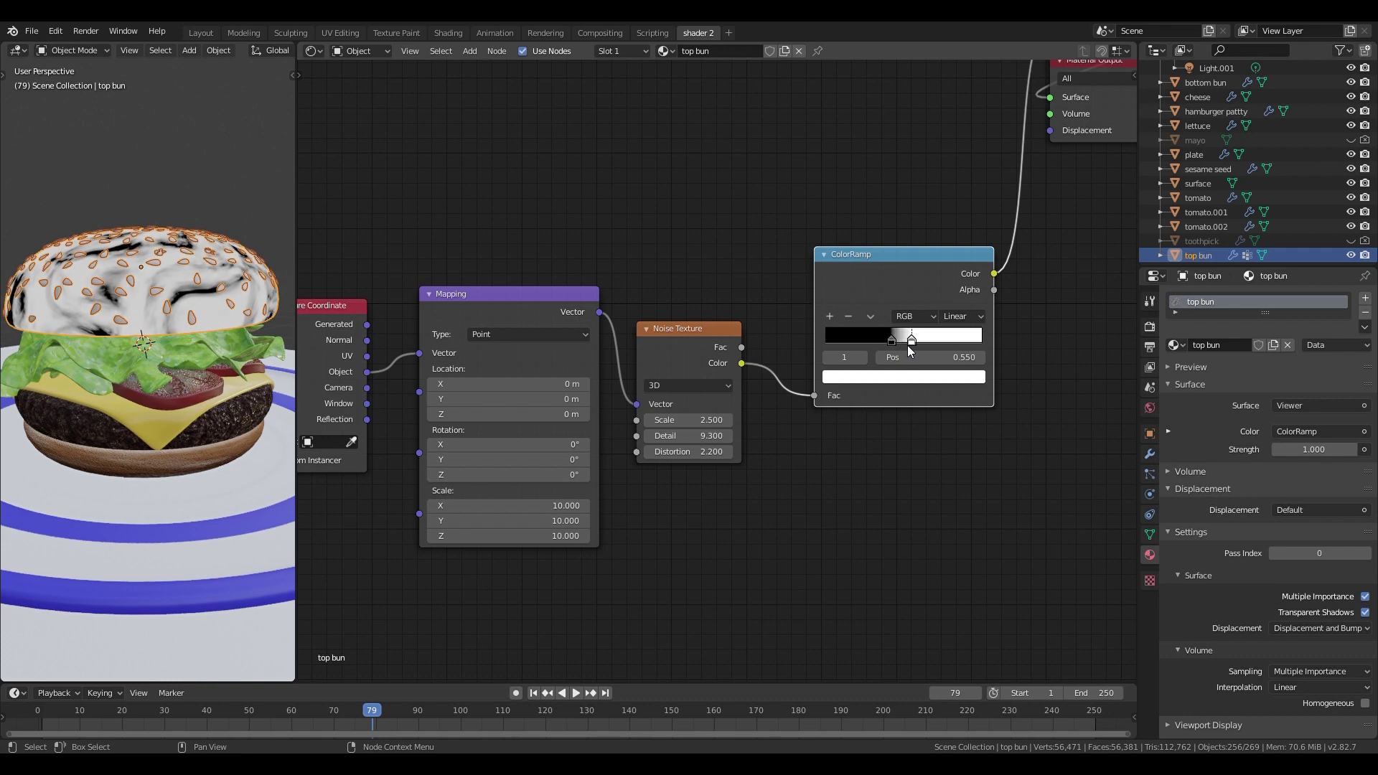
{"action": "left_click_drag", "start_coordinate": [914, 338], "coordinate": [905, 339]}
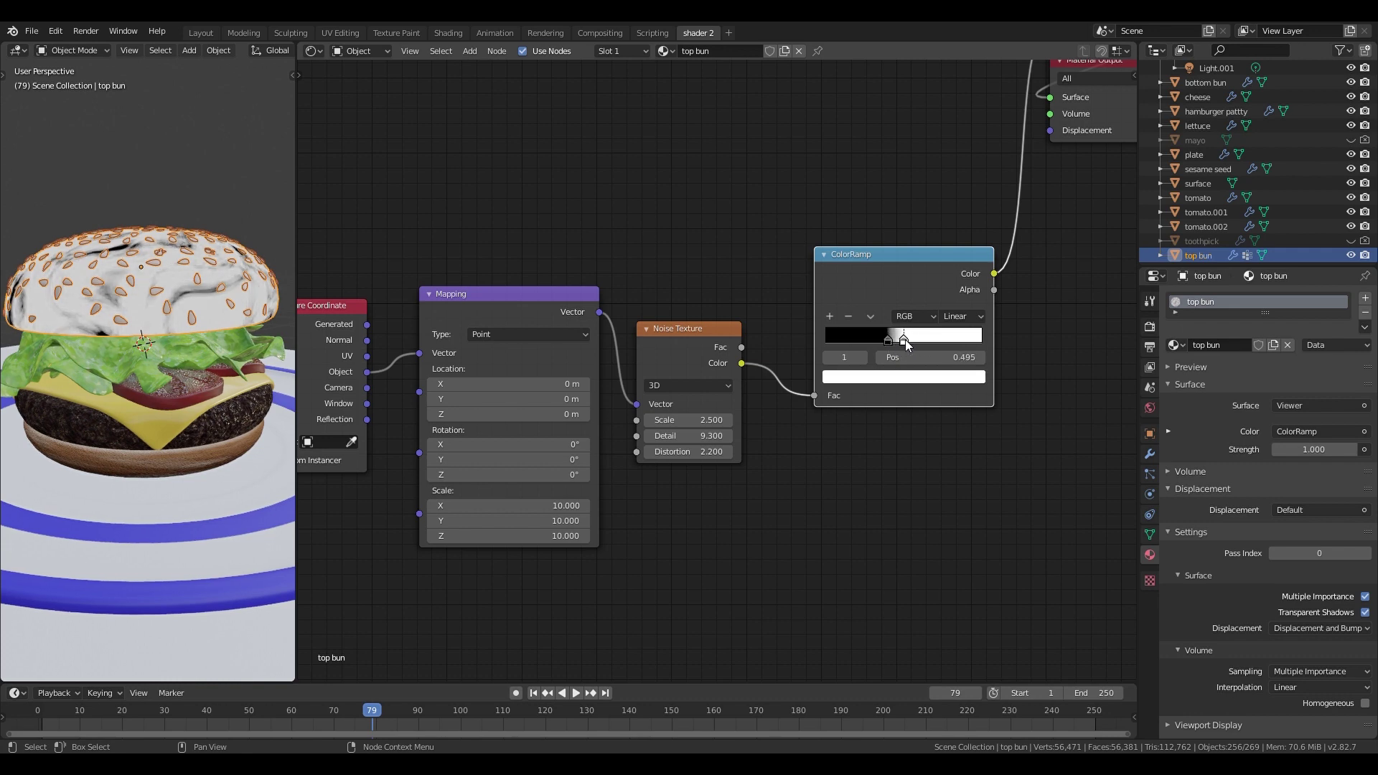
- Duplicate the whole noise and ramp chain below the original, set its Mapping scale to 50 on all axes and preview it
{"action": "middle_click_drag", "start_coordinate": [958, 547], "coordinate": [933, 490]}
{"action": "scroll", "coordinate": [821, 470], "scroll_direction": "down", "scroll_amount": 6}
{"action": "left_click_drag", "start_coordinate": [378, 239], "coordinate": [818, 442]}
{"action": "key", "text": "shift+d"}
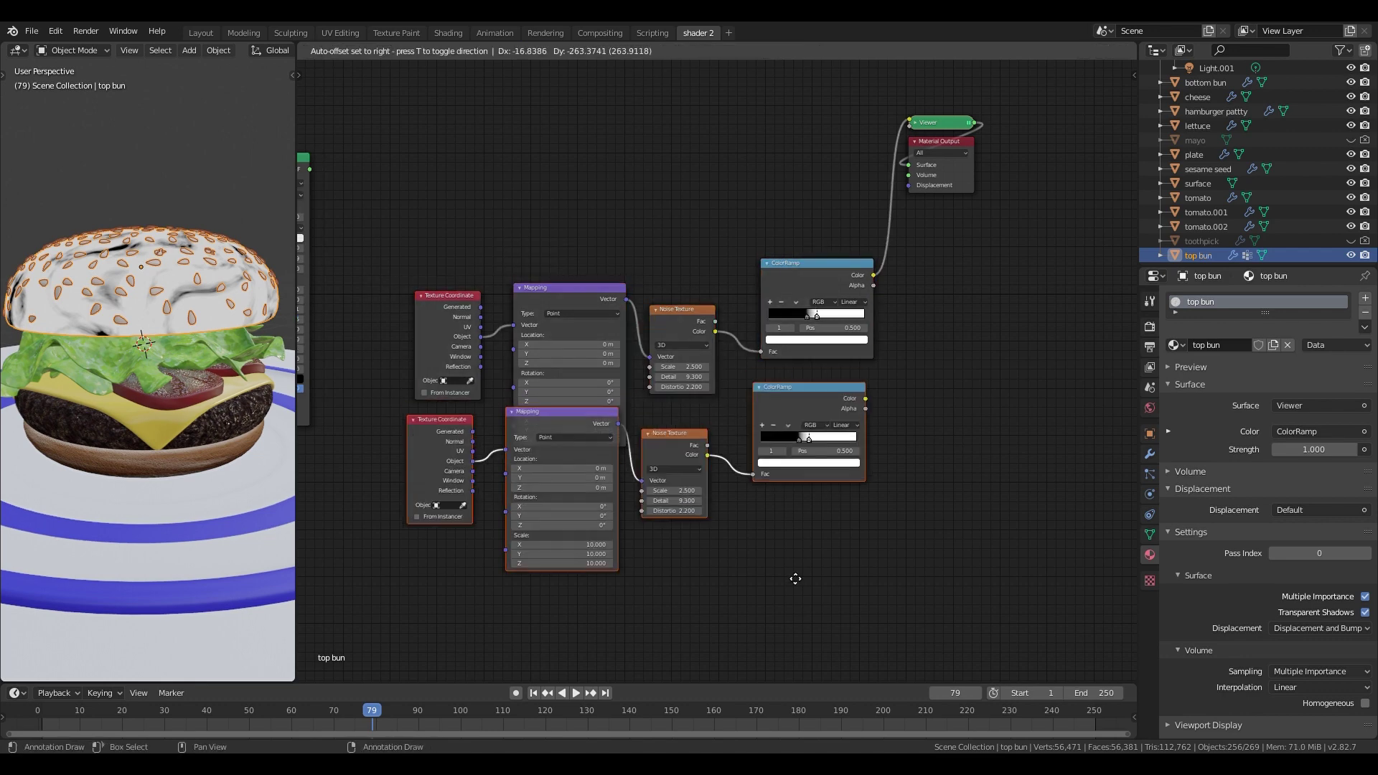
{"action": "left_click", "coordinate": [768, 637]}
{"action": "scroll", "coordinate": [776, 540], "scroll_direction": "up", "scroll_amount": 2}
{"action": "left_click_drag", "start_coordinate": [570, 537], "coordinate": [570, 565]}
{"action": "type", "text": "50"}
{"action": "key", "text": "Return"}
{"action": "left_click", "coordinate": [862, 319], "text": "ctrl+shift"}
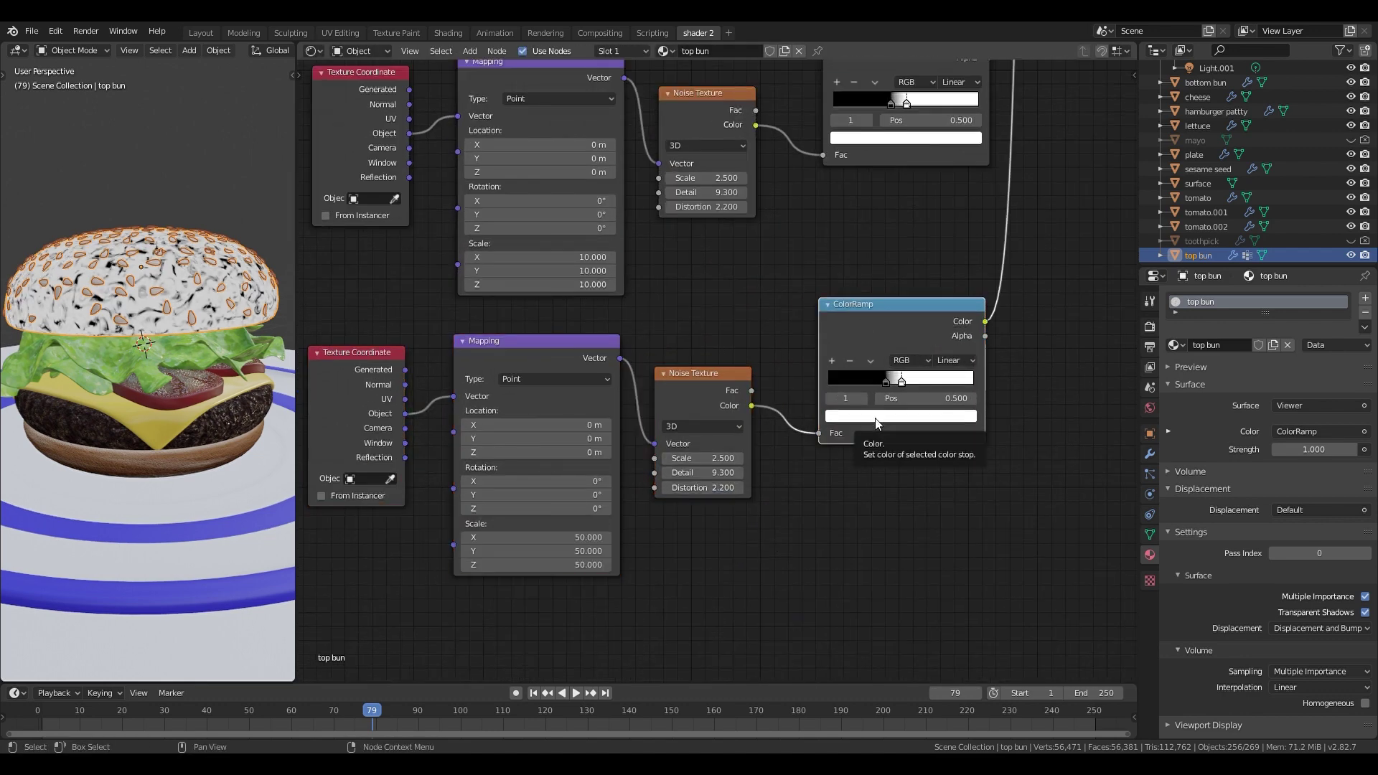
- Set the duplicated noise's Scale to 15.200 and Distortion to 5.600, and move its ramp's white stop to 0.600
{"action": "left_click_drag", "start_coordinate": [721, 458], "coordinate": [739, 488]}
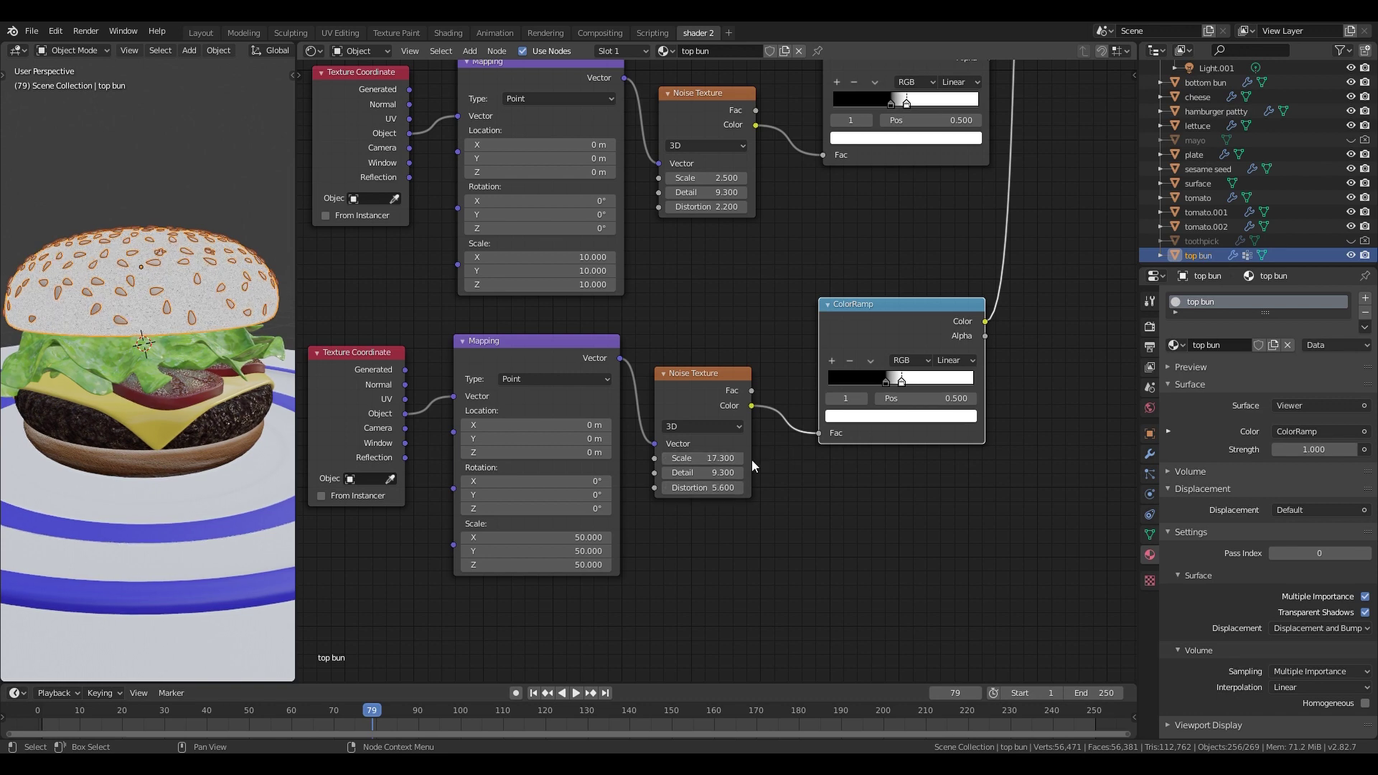
{"action": "left_click_drag", "start_coordinate": [886, 382], "coordinate": [920, 380]}
- Add a MixRGB node beside the two ColorRamps, link the upper ramp's Color to it and preview the mix
{"action": "scroll", "coordinate": [854, 450], "scroll_direction": "down", "scroll_amount": 5}
{"action": "key", "text": "shift+a"}
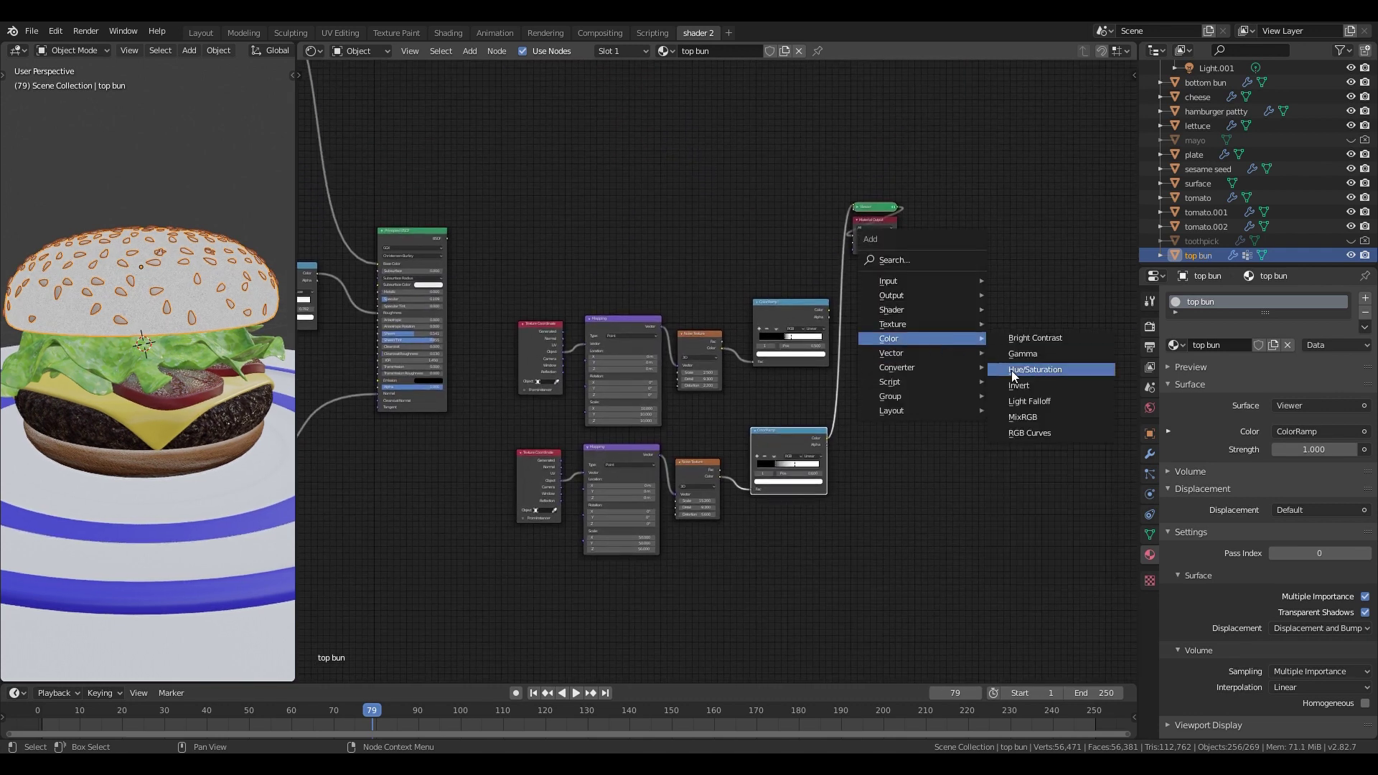
{"action": "left_click", "coordinate": [1019, 417]}
{"action": "left_click", "coordinate": [865, 346]}
{"action": "left_click_drag", "start_coordinate": [829, 310], "coordinate": [864, 379]}
{"action": "left_click", "coordinate": [887, 353]}
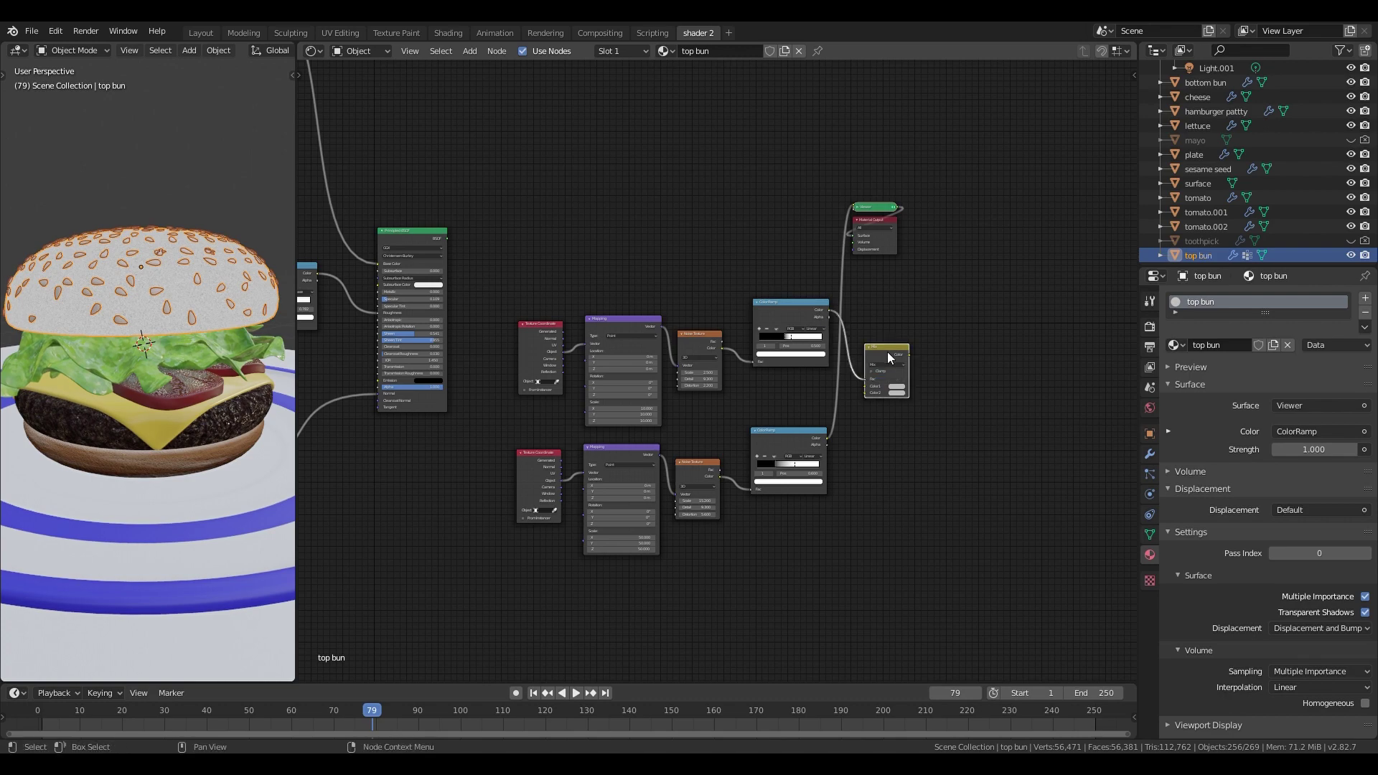
{"action": "left_click", "coordinate": [887, 352], "text": "ctrl+shift"}
- Feed the upper ramp into the Mix node's Color1 and the lower ramp into Color2, with Fac at 0.542
{"action": "scroll", "coordinate": [881, 424], "scroll_direction": "up", "scroll_amount": 4}
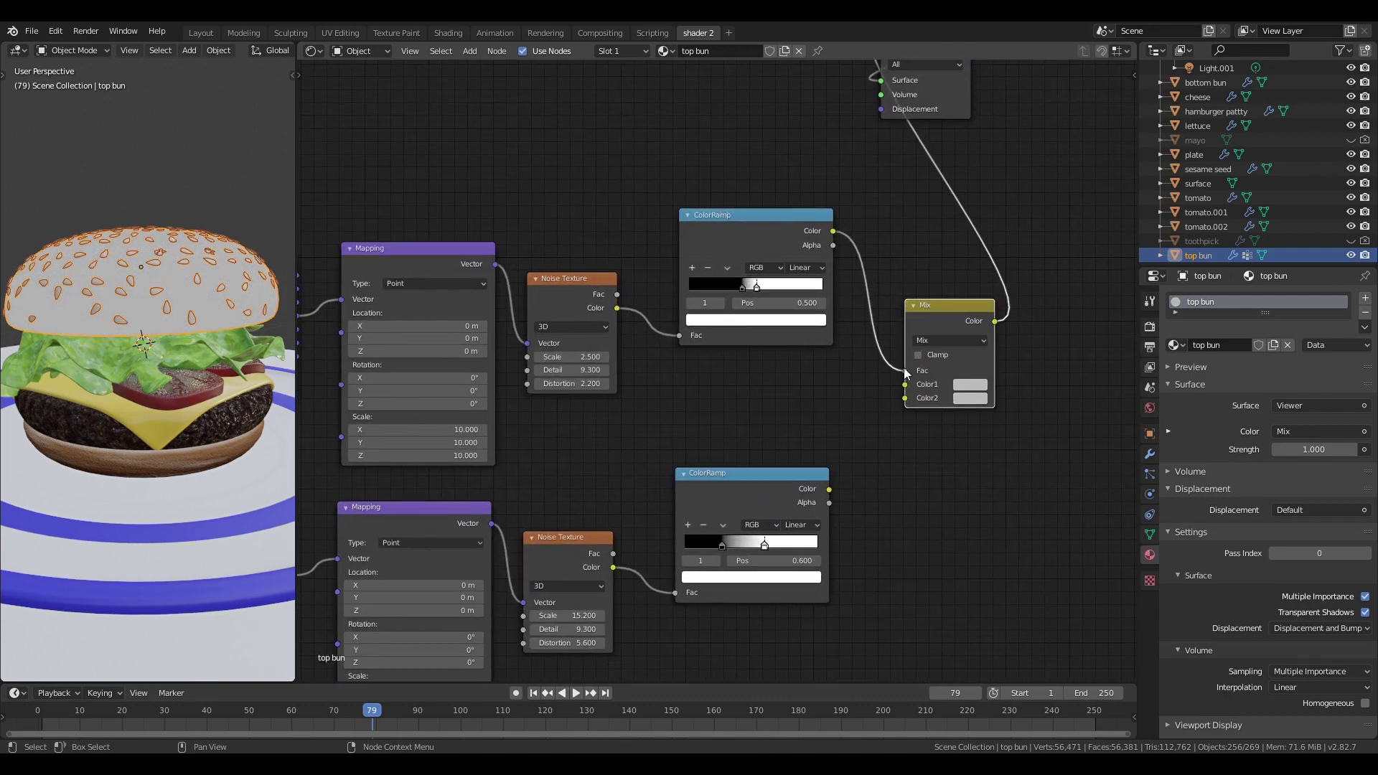
{"action": "left_click_drag", "start_coordinate": [905, 374], "coordinate": [904, 384]}
{"action": "left_click_drag", "start_coordinate": [828, 488], "coordinate": [902, 399]}
- Add a Displacement node with Midlevel 1.000 and Scale 1.200, its Height fed by the Mix, and connect it to the output's Displacement
{"action": "scroll", "coordinate": [932, 431], "scroll_direction": "down", "scroll_amount": 5}
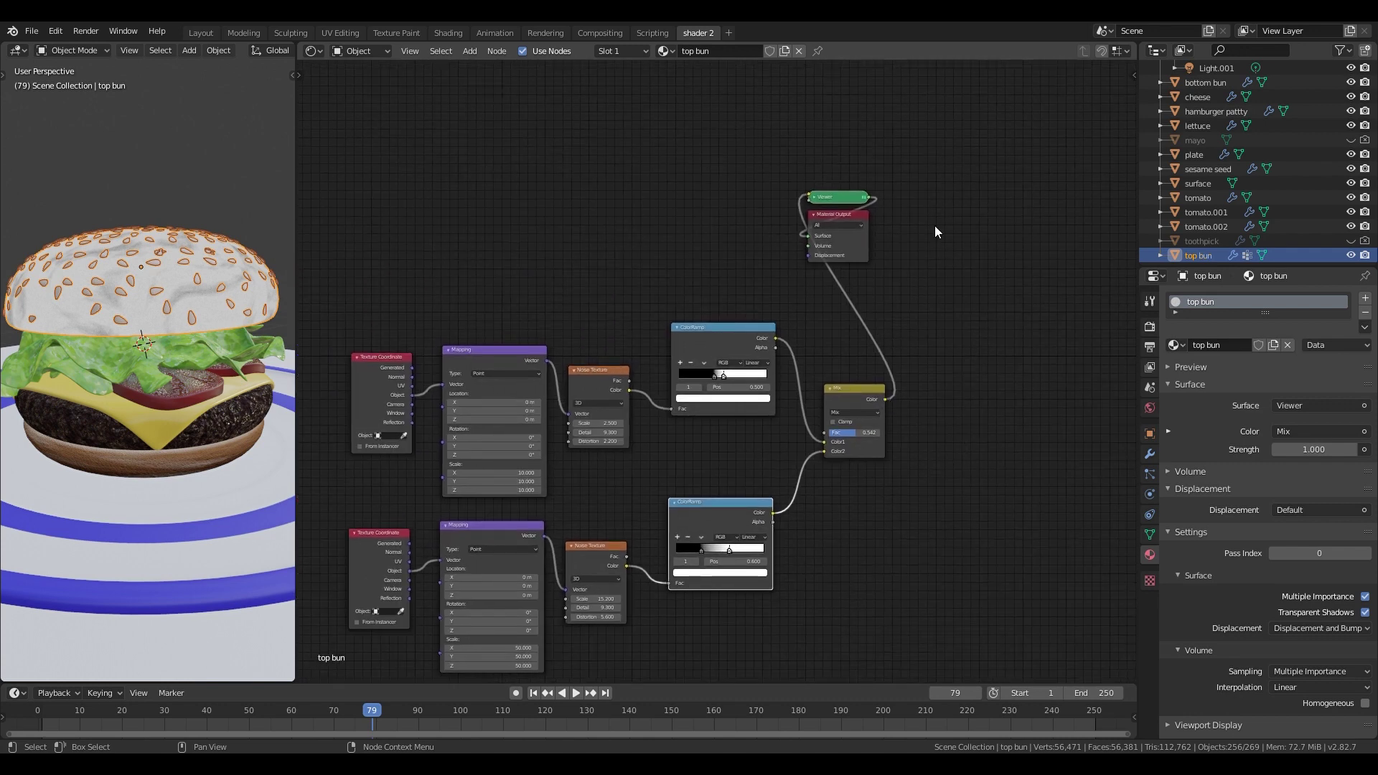
{"action": "left_click_drag", "start_coordinate": [836, 215], "coordinate": [1080, 260]}
{"action": "left_click_drag", "start_coordinate": [850, 391], "coordinate": [951, 346]}
{"action": "key", "text": "shift+a"}
{"action": "mouse_move", "coordinate": [984, 332]}
{"action": "left_click", "coordinate": [1063, 347]}
{"action": "left_click", "coordinate": [949, 307]}
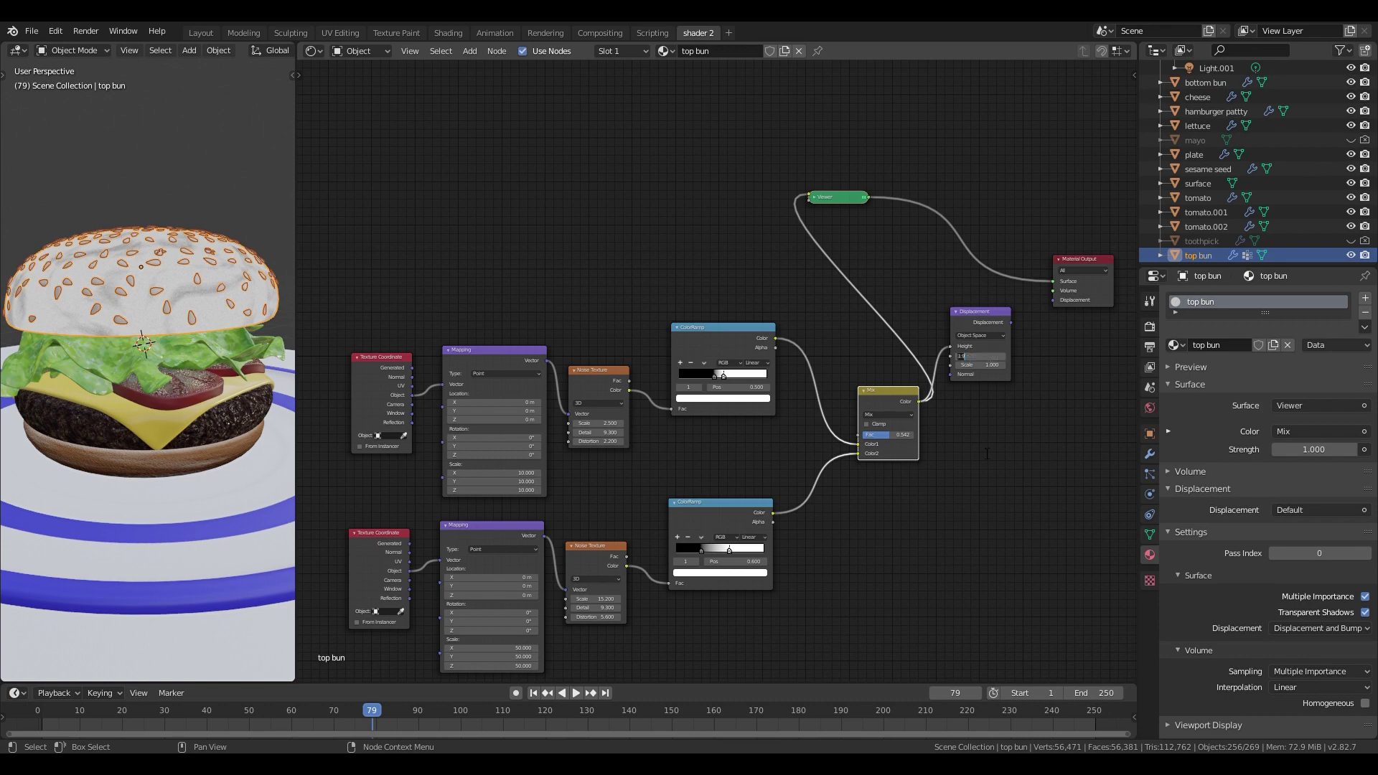
{"action": "scroll", "coordinate": [988, 433], "scroll_direction": "up", "scroll_amount": 3}
{"action": "left_click_drag", "start_coordinate": [940, 274], "coordinate": [1012, 235]}
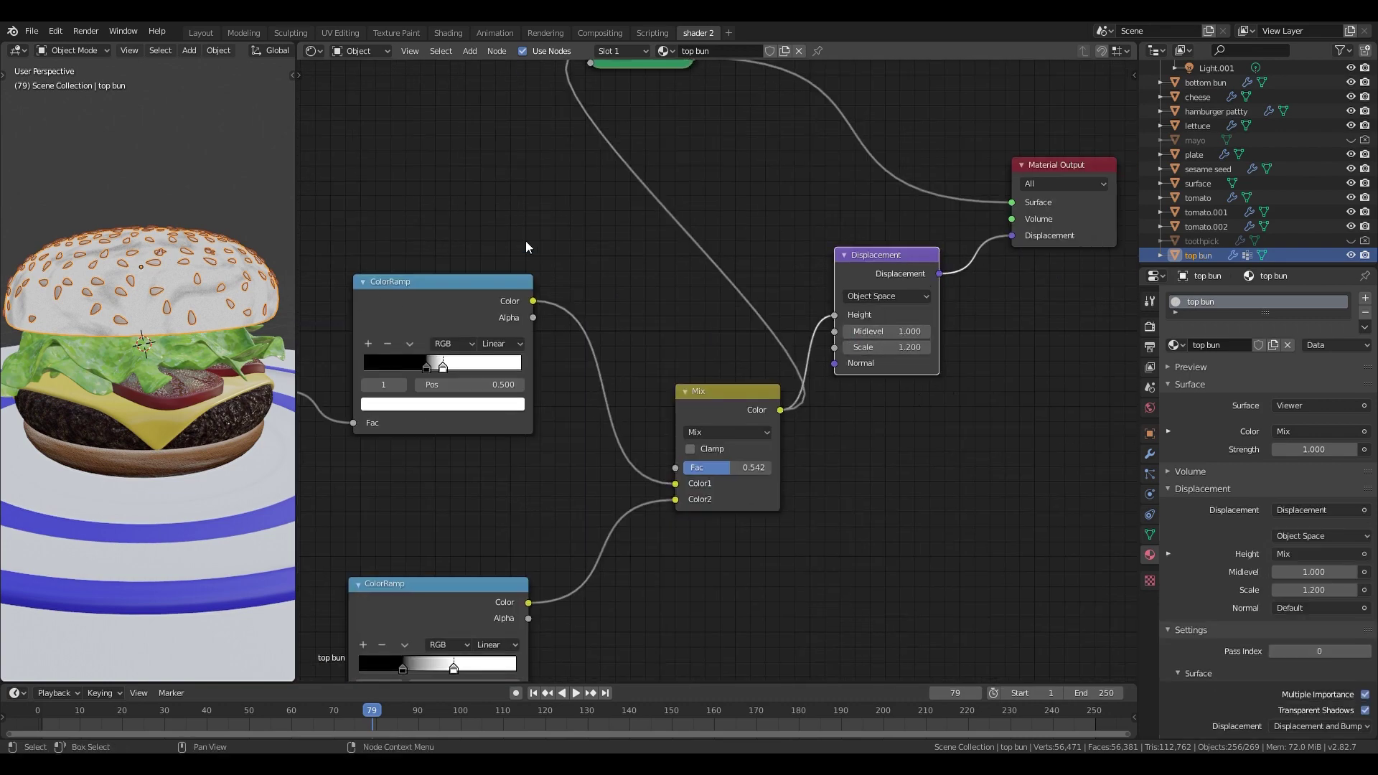
- Reconnect the Principled BSDF to the Material Output's Surface and inspect the displaced bun
{"action": "scroll", "coordinate": [524, 251], "scroll_direction": "down", "scroll_amount": 4}
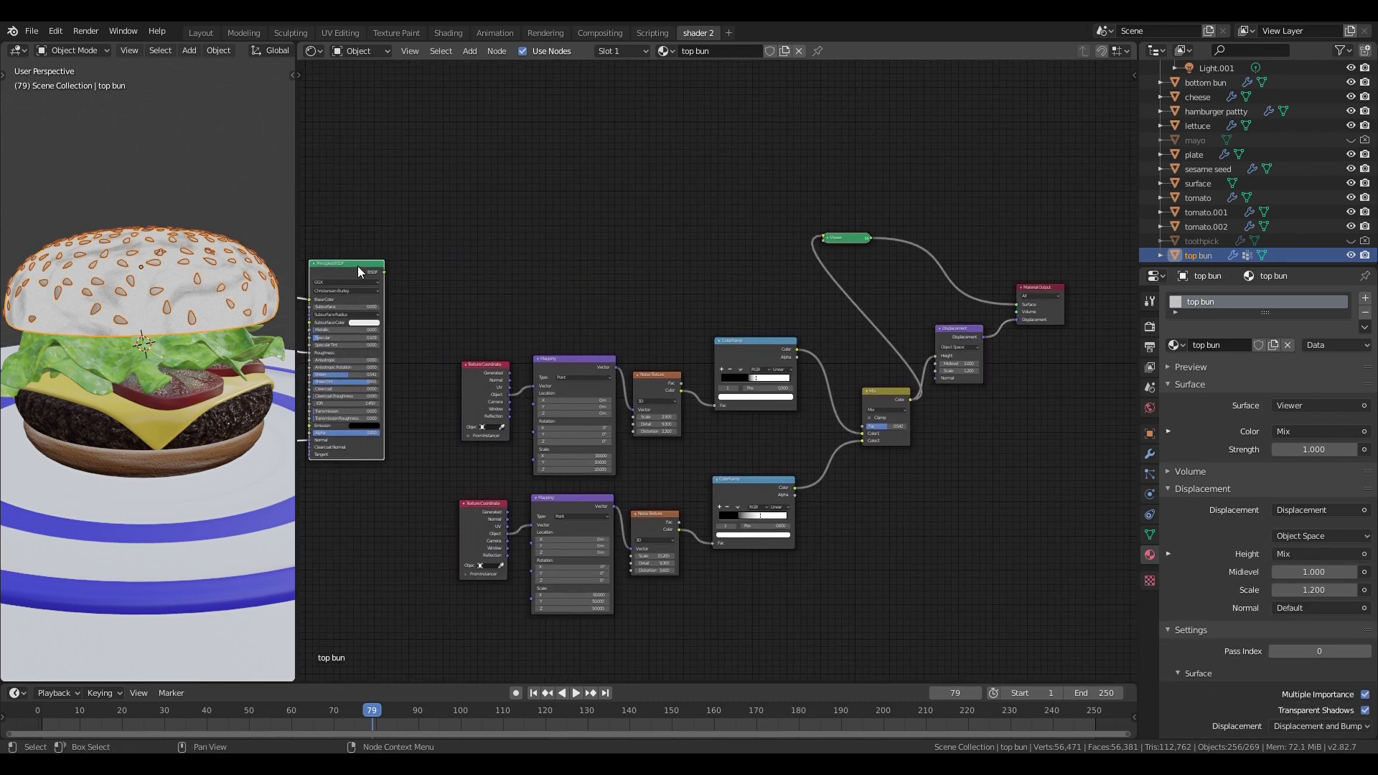
{"action": "left_click", "coordinate": [358, 267], "text": "ctrl+shift"}
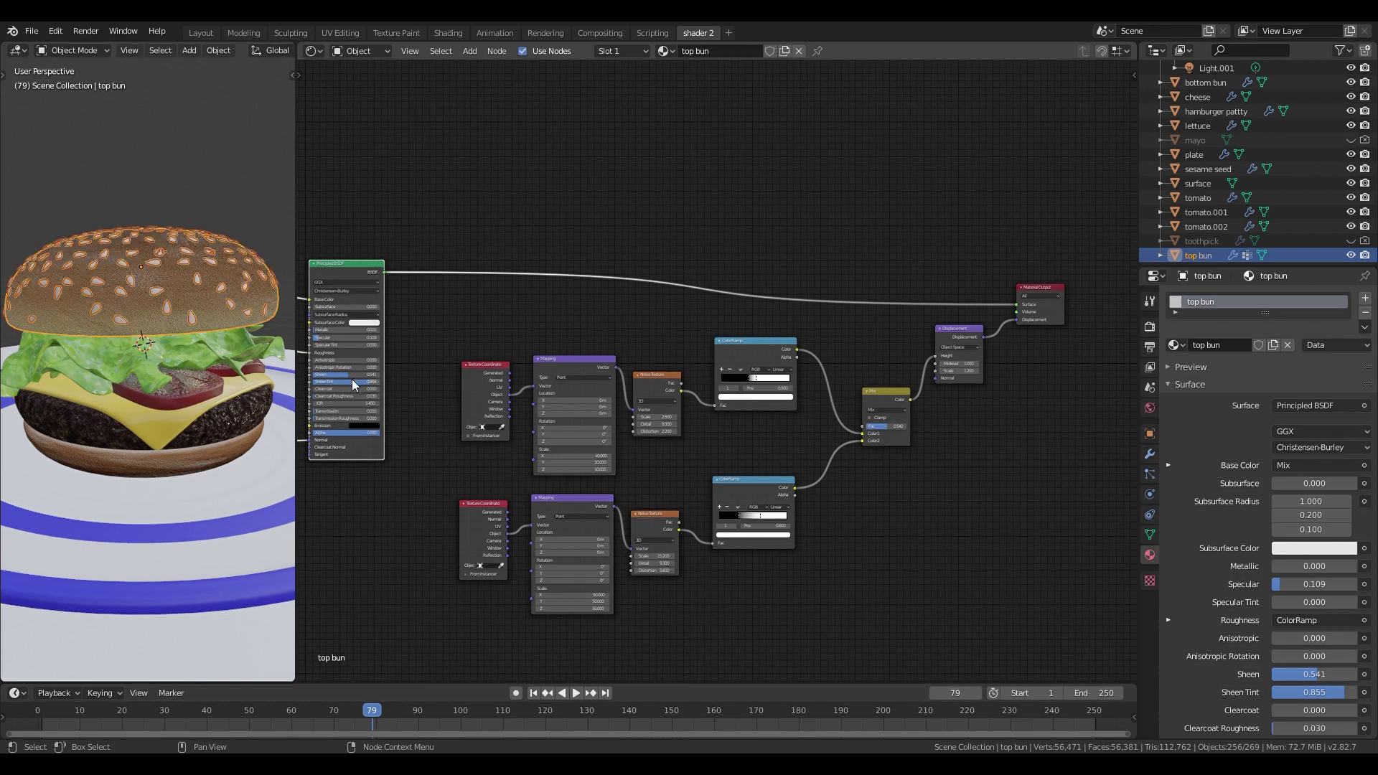
{"action": "middle_click_drag", "start_coordinate": [111, 307], "coordinate": [190, 316]}
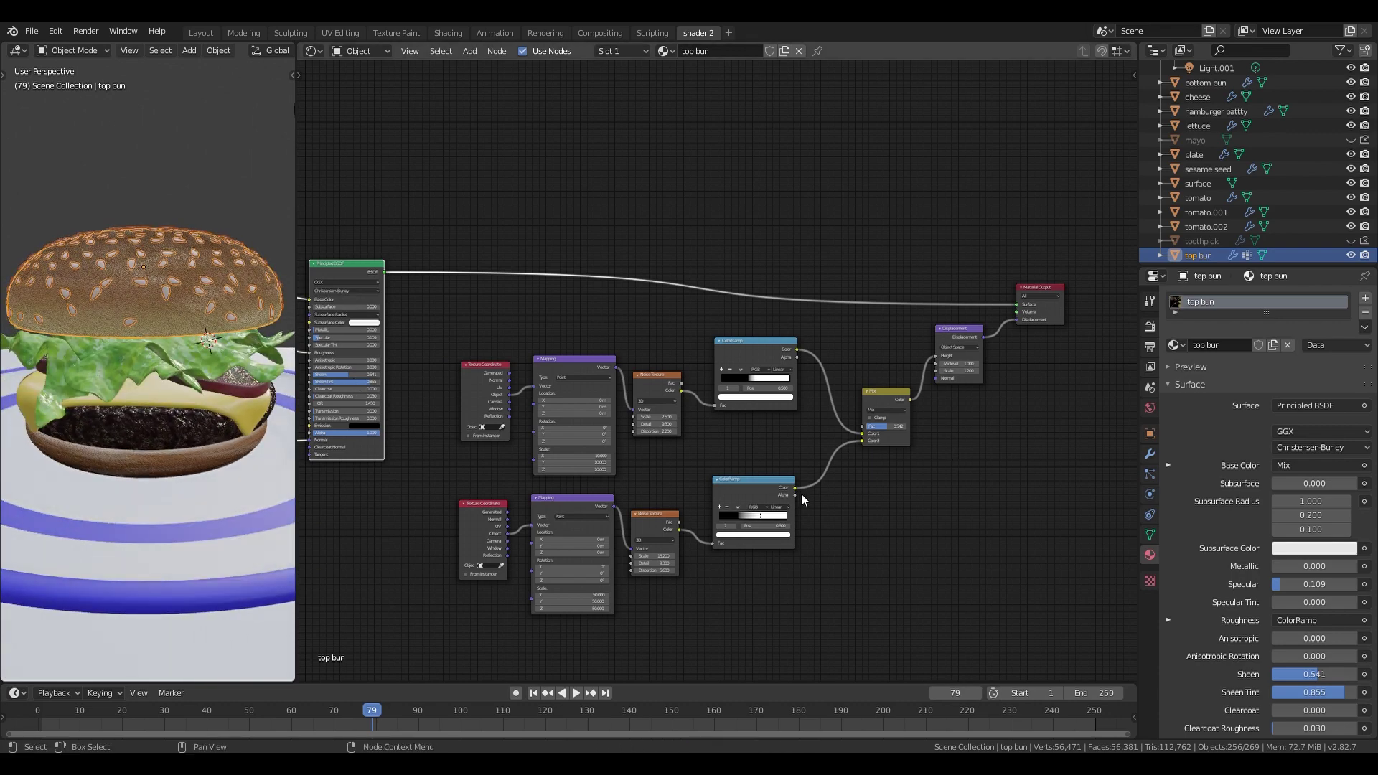
- Insert an Invert node with Fac 0.567 after the lower ramp, set that ramp's white stop to 0.650 and the upper ramp's black stop to 0.236
{"action": "scroll", "coordinate": [816, 485], "scroll_direction": "up", "scroll_amount": 3}
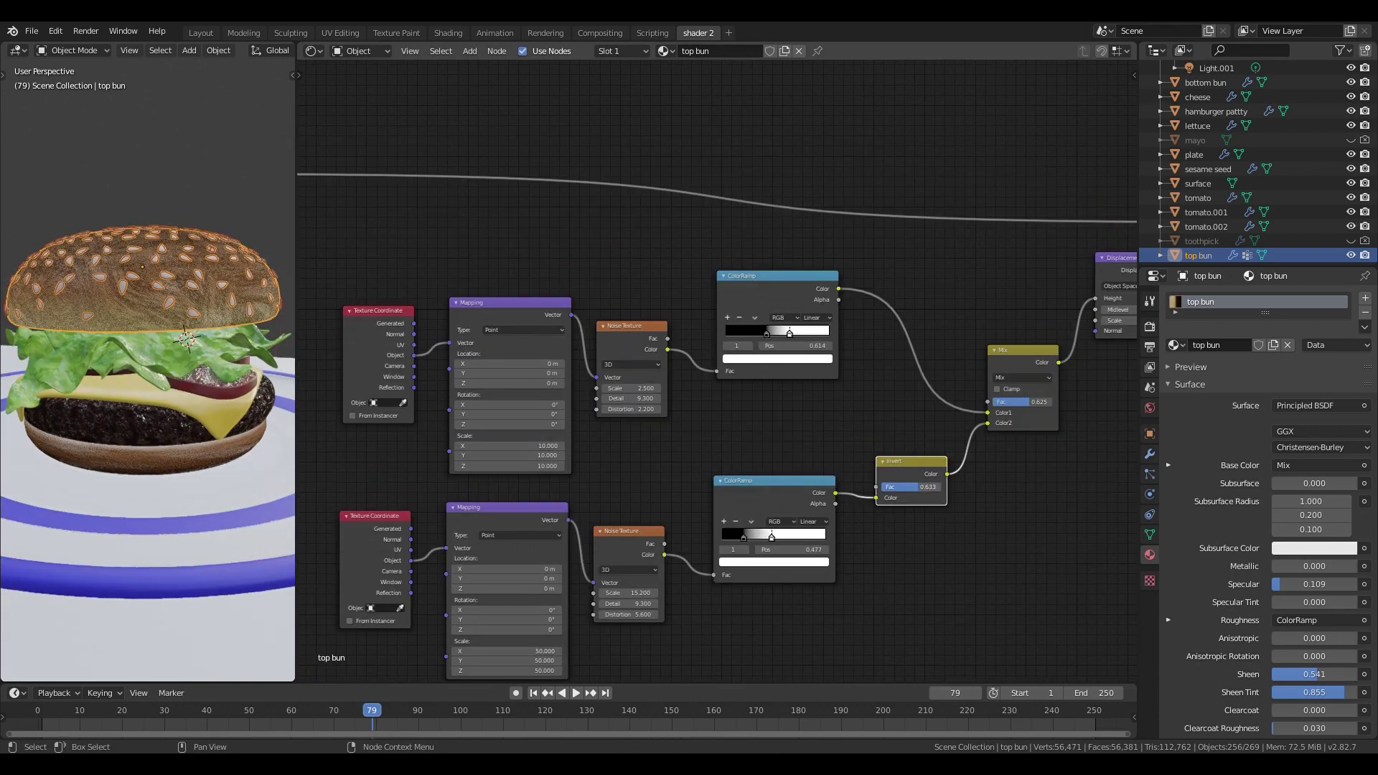
{"action": "left_click_drag", "start_coordinate": [926, 487], "coordinate": [917, 492]}
{"action": "left_click_drag", "start_coordinate": [772, 539], "coordinate": [790, 540]}
{"action": "left_click_drag", "start_coordinate": [767, 333], "coordinate": [758, 336]}
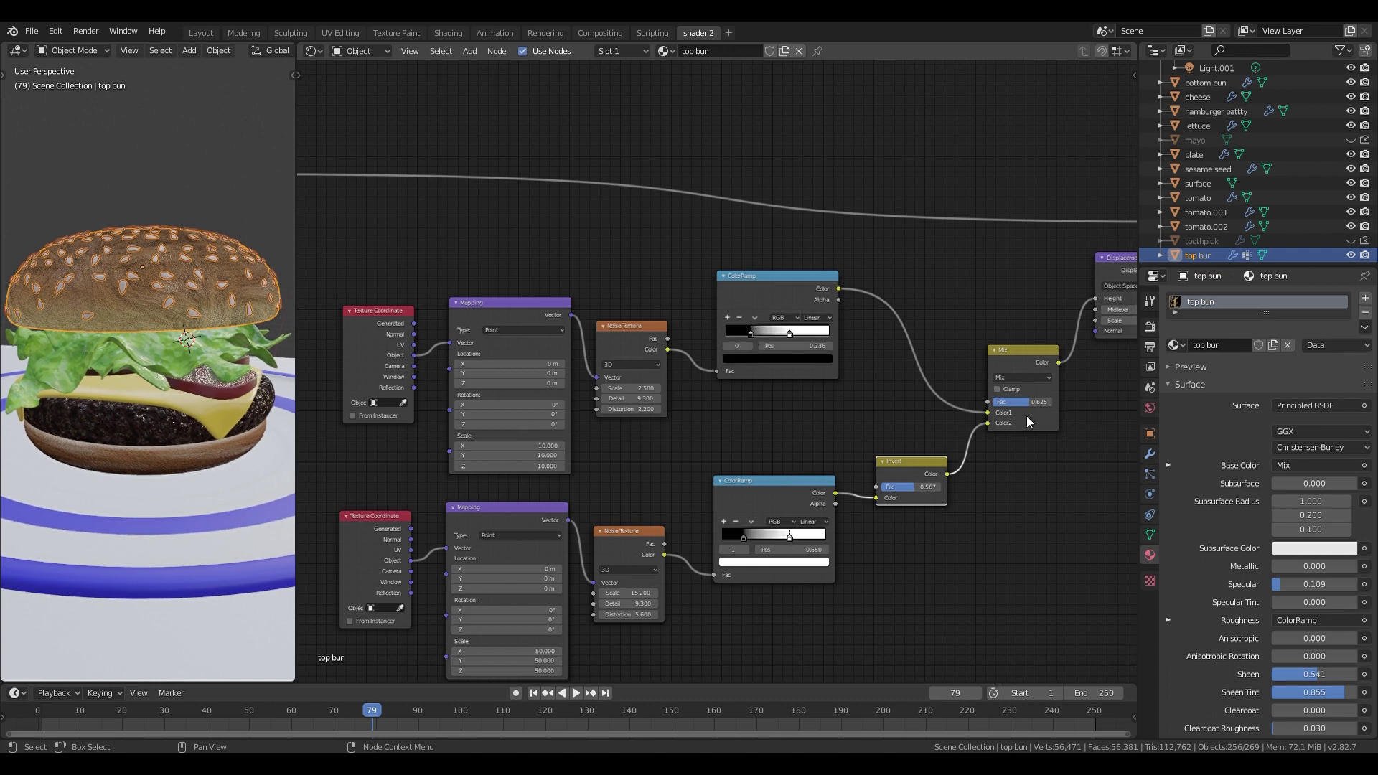
- Rewire the upper ramp to the Mix node's Fac and the Invert node to Color1, and shift the upper ramp's black stop toward the middle
{"action": "left_click_drag", "start_coordinate": [987, 413], "coordinate": [988, 413]}
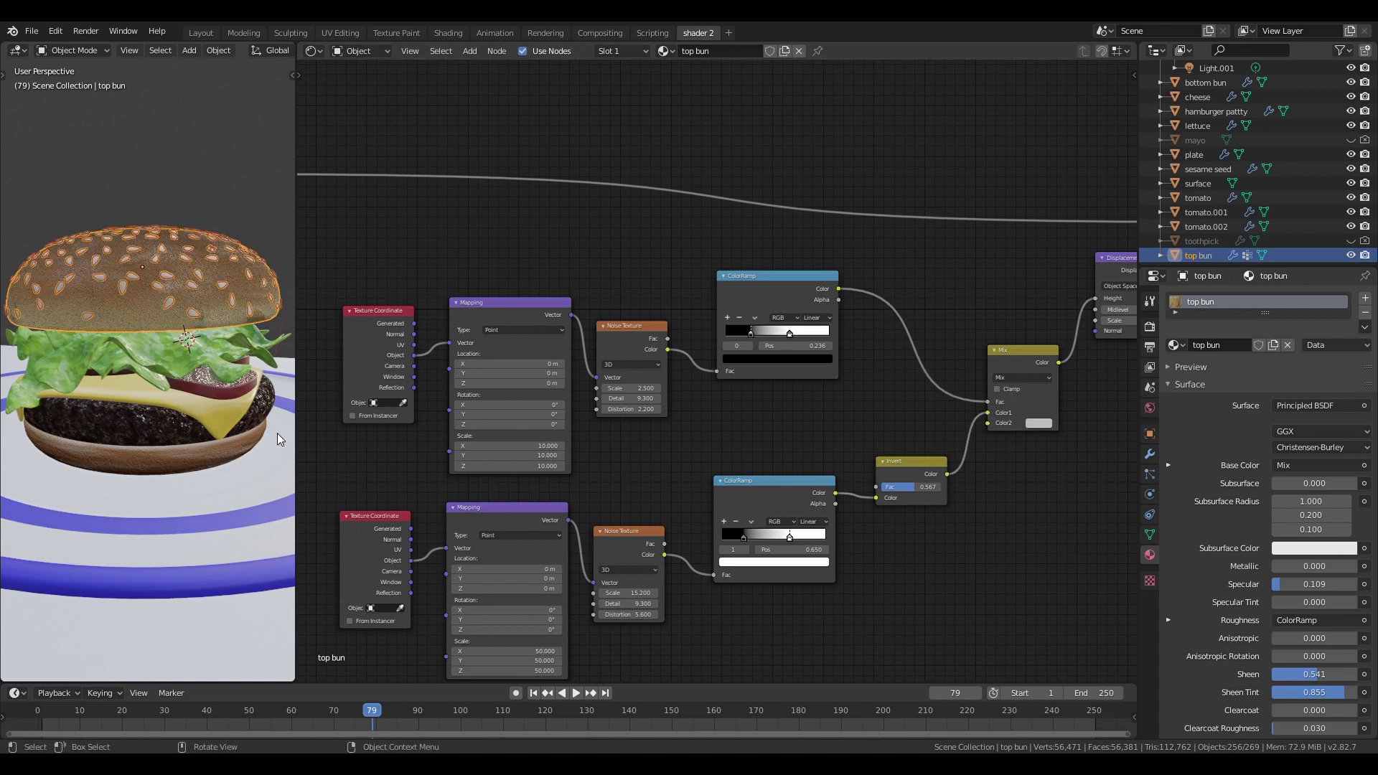
{"action": "middle_click_drag", "start_coordinate": [223, 420], "coordinate": [153, 427]}
{"action": "left_click_drag", "start_coordinate": [755, 335], "coordinate": [775, 333]}
{"action": "middle_click_drag", "start_coordinate": [188, 321], "coordinate": [97, 309]}
{"action": "left_click_drag", "start_coordinate": [771, 334], "coordinate": [766, 334]}
{"action": "left_click", "coordinate": [788, 335]}
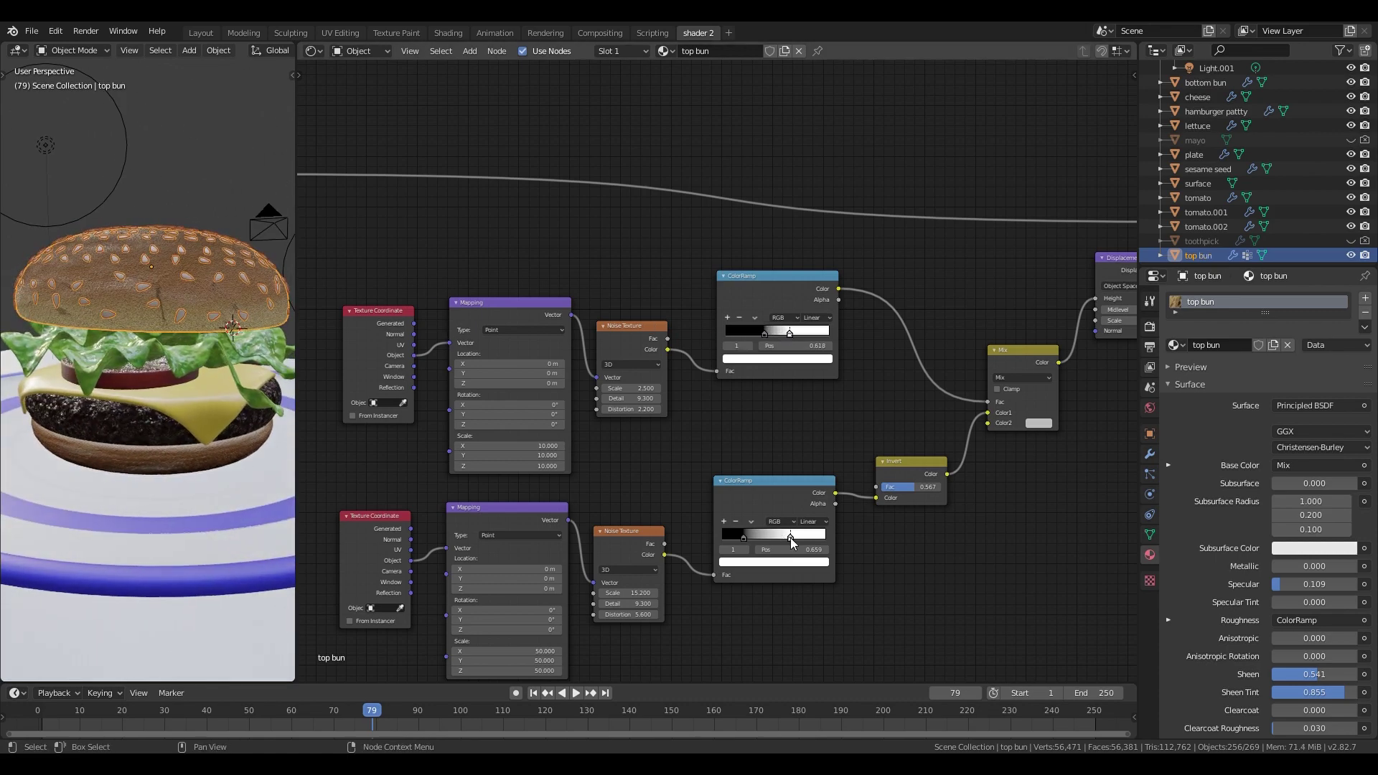
- Set the lower ramp's white stop to 0.532, the upper ramp's white stop to 0.627 and the Invert Fac to 0.733
{"action": "left_click_drag", "start_coordinate": [789, 540], "coordinate": [777, 539]}
{"action": "middle_click_drag", "start_coordinate": [172, 478], "coordinate": [239, 483]}
{"action": "left_click_drag", "start_coordinate": [779, 338], "coordinate": [788, 336]}
{"action": "left_click_drag", "start_coordinate": [774, 334], "coordinate": [799, 333]}
{"action": "middle_click_drag", "start_coordinate": [155, 327], "coordinate": [115, 331]}
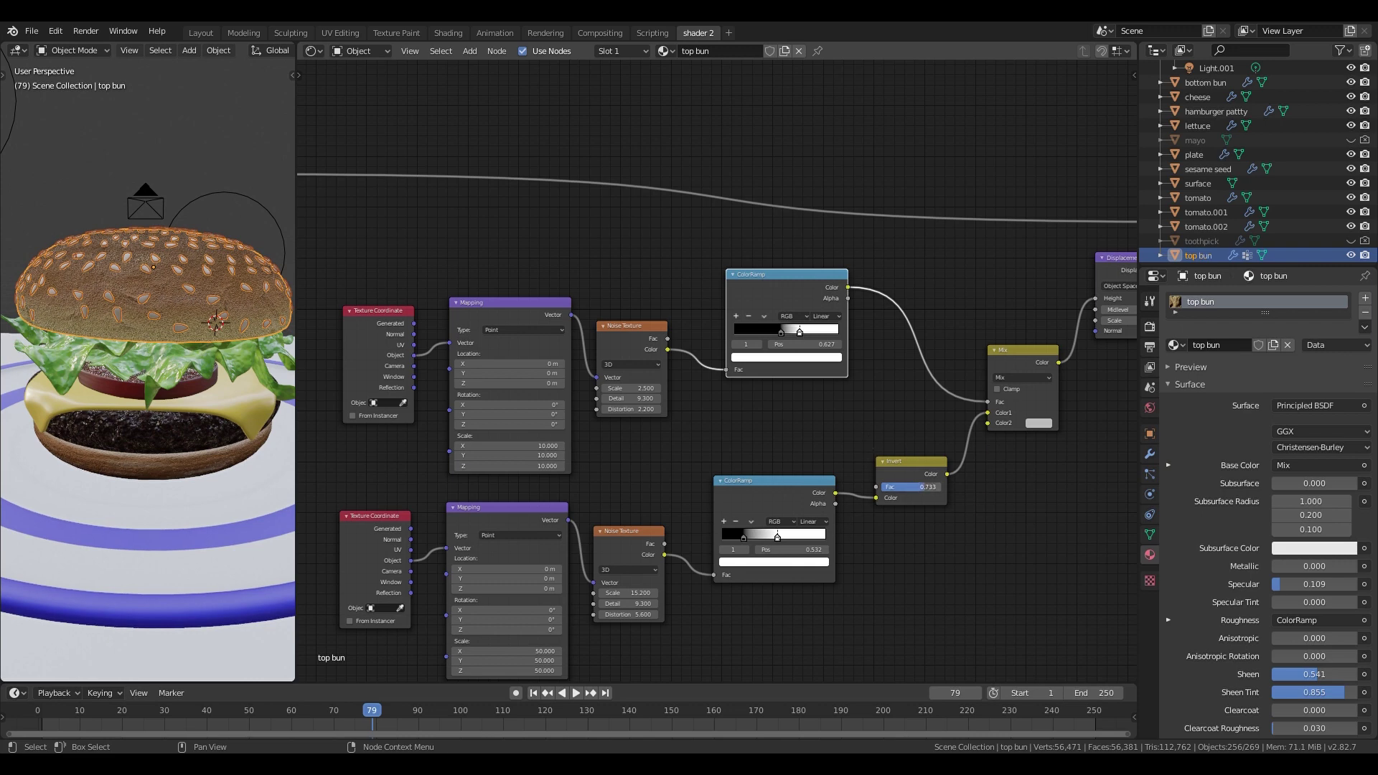
- Fine-tune both ramps' white stops, lower the Invert Fac to about 0.67 and check the bun from farther away
{"action": "left_click_drag", "start_coordinate": [787, 537], "coordinate": [781, 535]}
{"action": "scroll", "coordinate": [781, 536], "scroll_direction": "down", "scroll_amount": 1}
{"action": "middle_click_drag", "start_coordinate": [244, 438], "coordinate": [259, 428]}
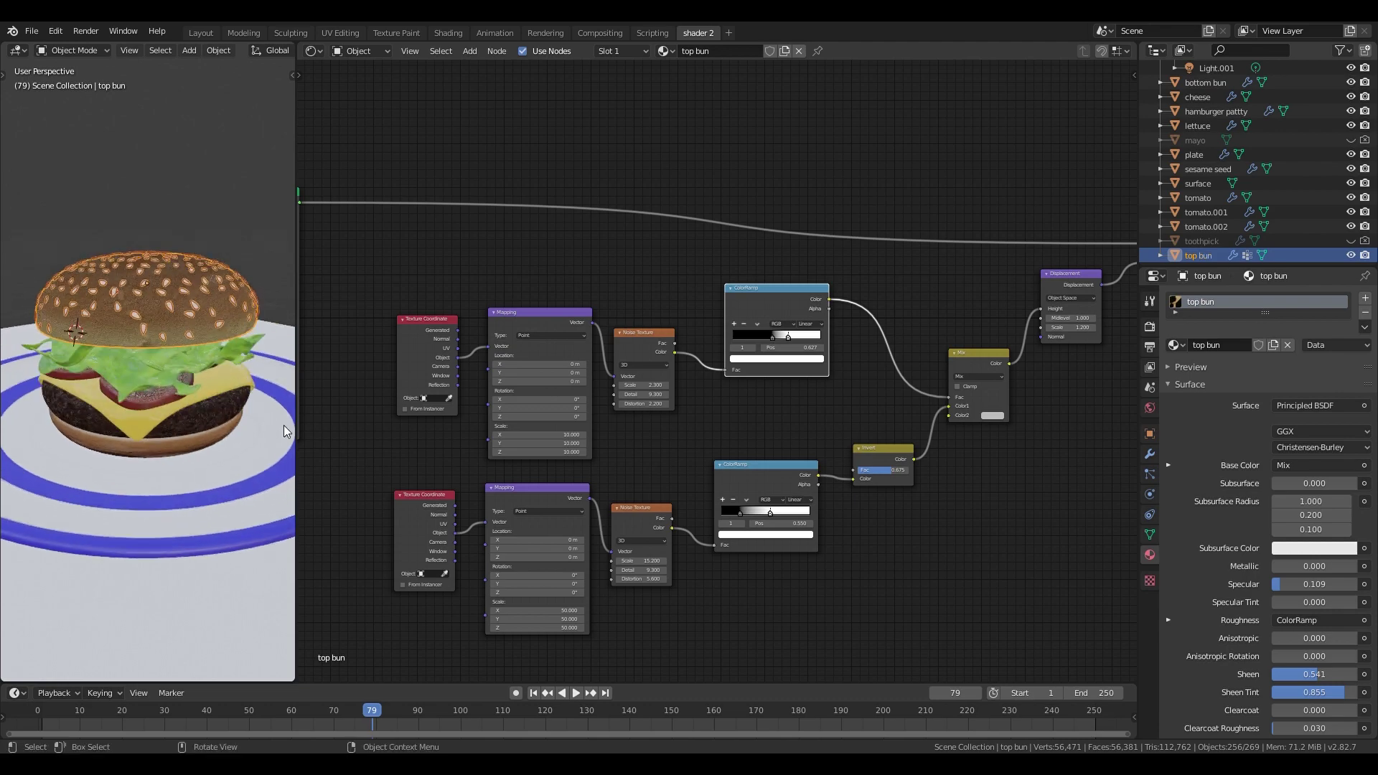
{"action": "scroll", "coordinate": [1019, 388], "scroll_direction": "down", "scroll_amount": 7}
{"action": "left_click", "coordinate": [605, 299]}
{"action": "middle_click_drag", "start_coordinate": [178, 369], "coordinate": [206, 346]}
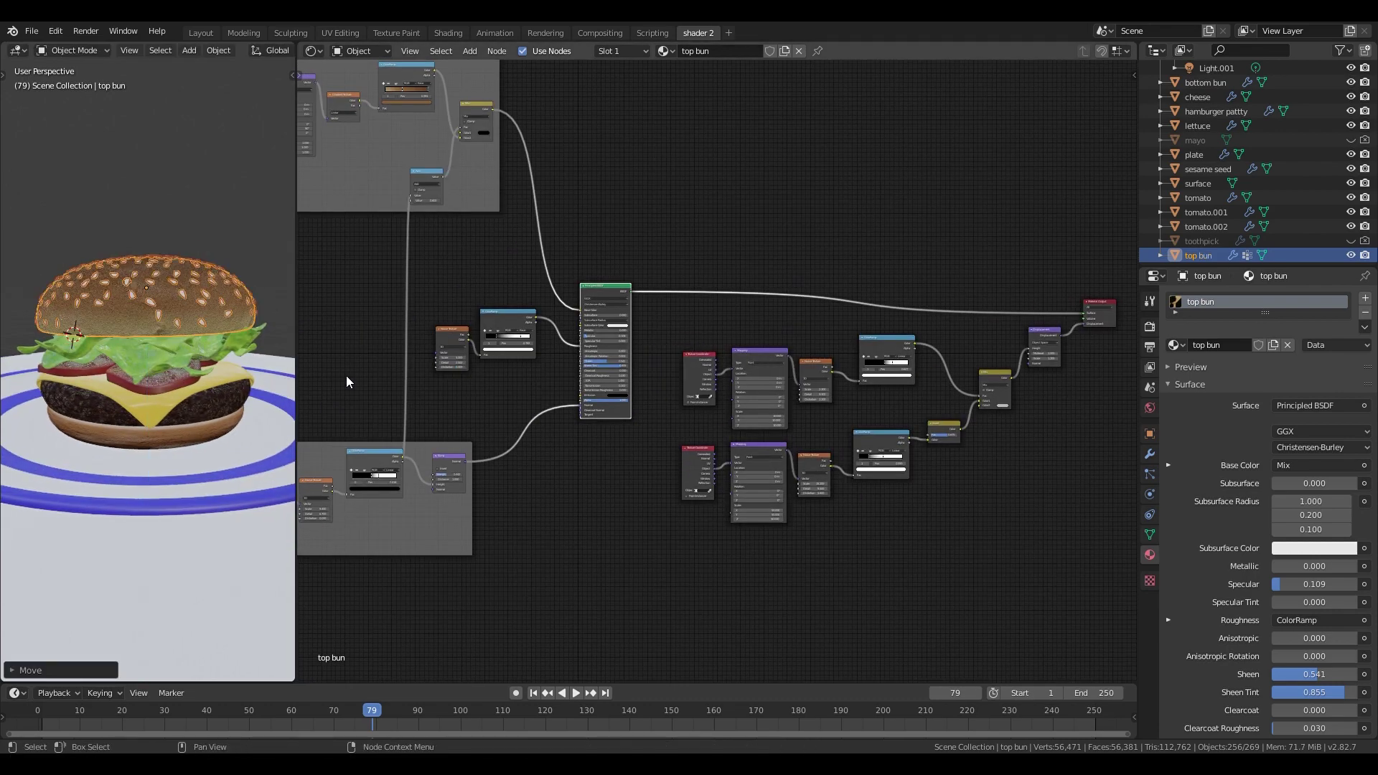
- Select the sesame seed object and set its Base Color to a muted yellow with H 0.155, S 0.342 and V 0.752
{"action": "left_click", "coordinate": [1208, 169]}
{"action": "scroll", "coordinate": [798, 349], "scroll_direction": "up", "scroll_amount": 5}
{"action": "left_click", "coordinate": [836, 247]}
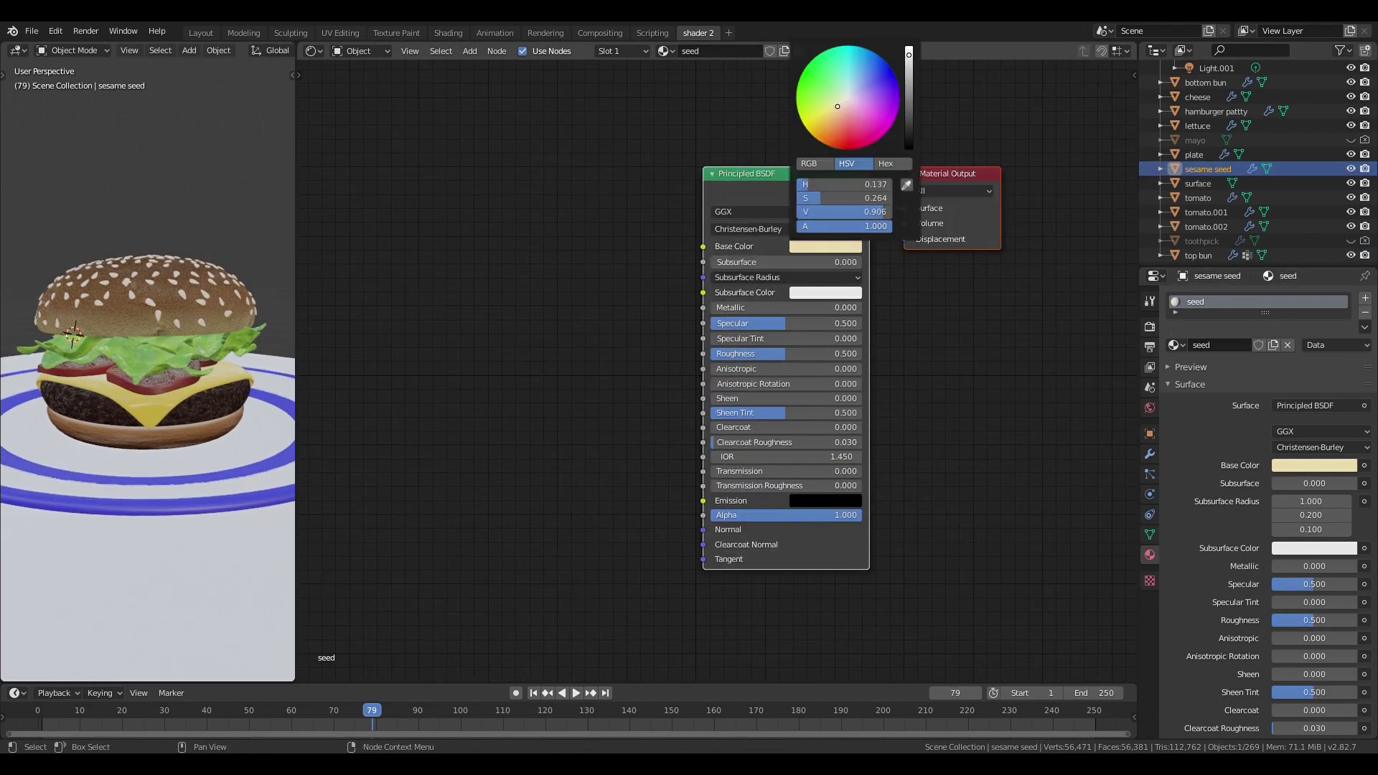
{"action": "left_click_drag", "start_coordinate": [838, 105], "coordinate": [837, 104]}
{"action": "scroll", "coordinate": [209, 259], "scroll_direction": "up", "scroll_amount": 2}
{"action": "scroll", "coordinate": [602, 270], "scroll_direction": "up", "scroll_amount": 4}
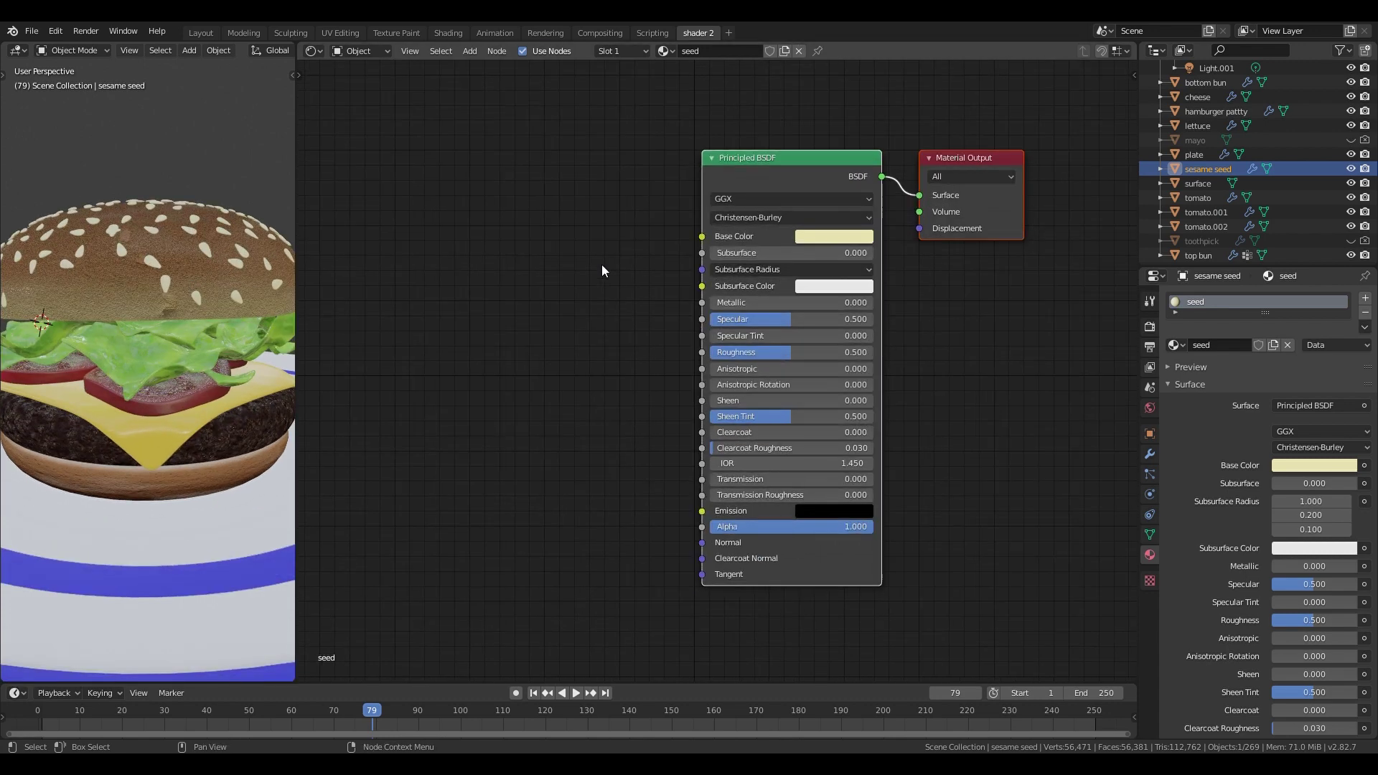
{"action": "left_click", "coordinate": [846, 202]}
{"action": "scroll", "coordinate": [876, 304], "scroll_direction": "down", "scroll_amount": 3}
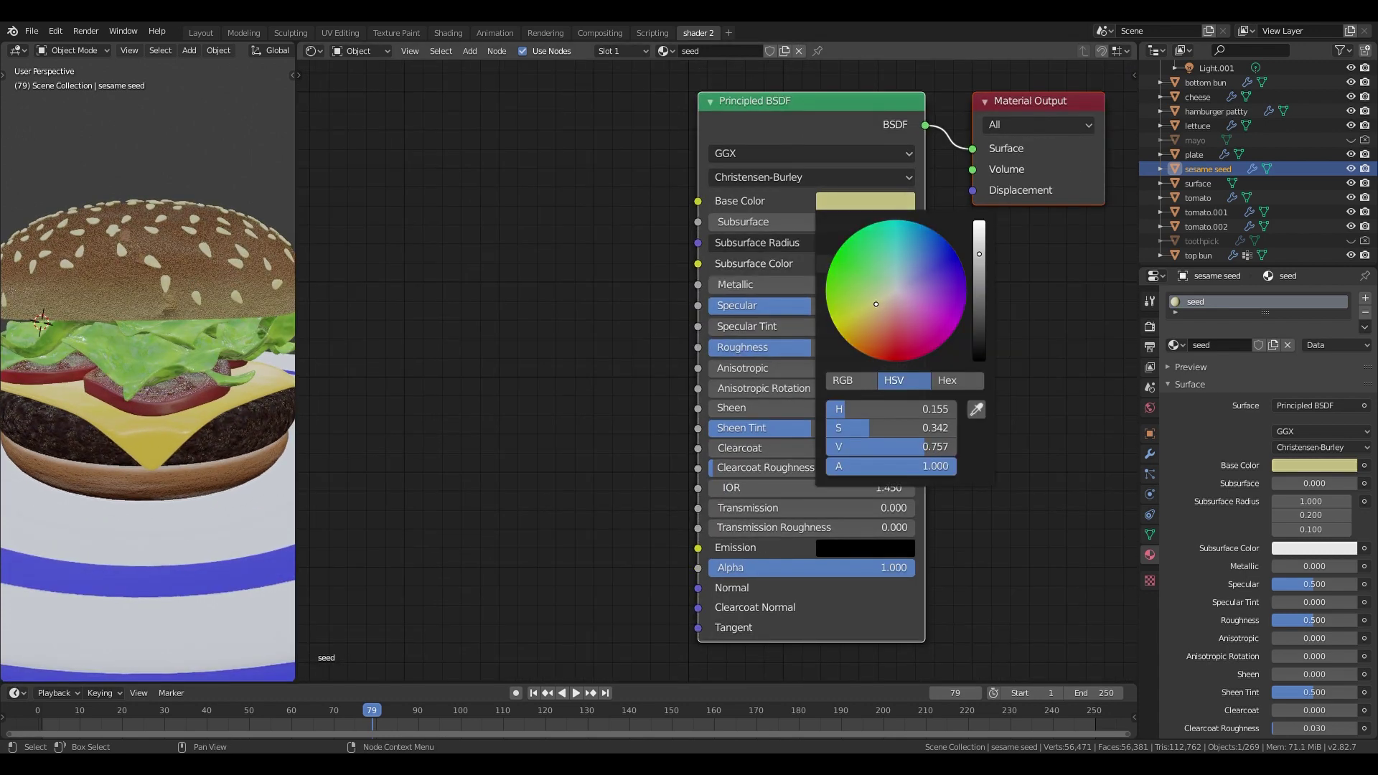
- Set the seed shader's Metallic to 0.177, Specular to 0.218, Roughness to 0.309 and Sheen Tint to 0
{"action": "left_click_drag", "start_coordinate": [774, 308], "coordinate": [740, 307], "text": "ctrl"}
{"action": "left_click_drag", "start_coordinate": [801, 347], "coordinate": [762, 347]}
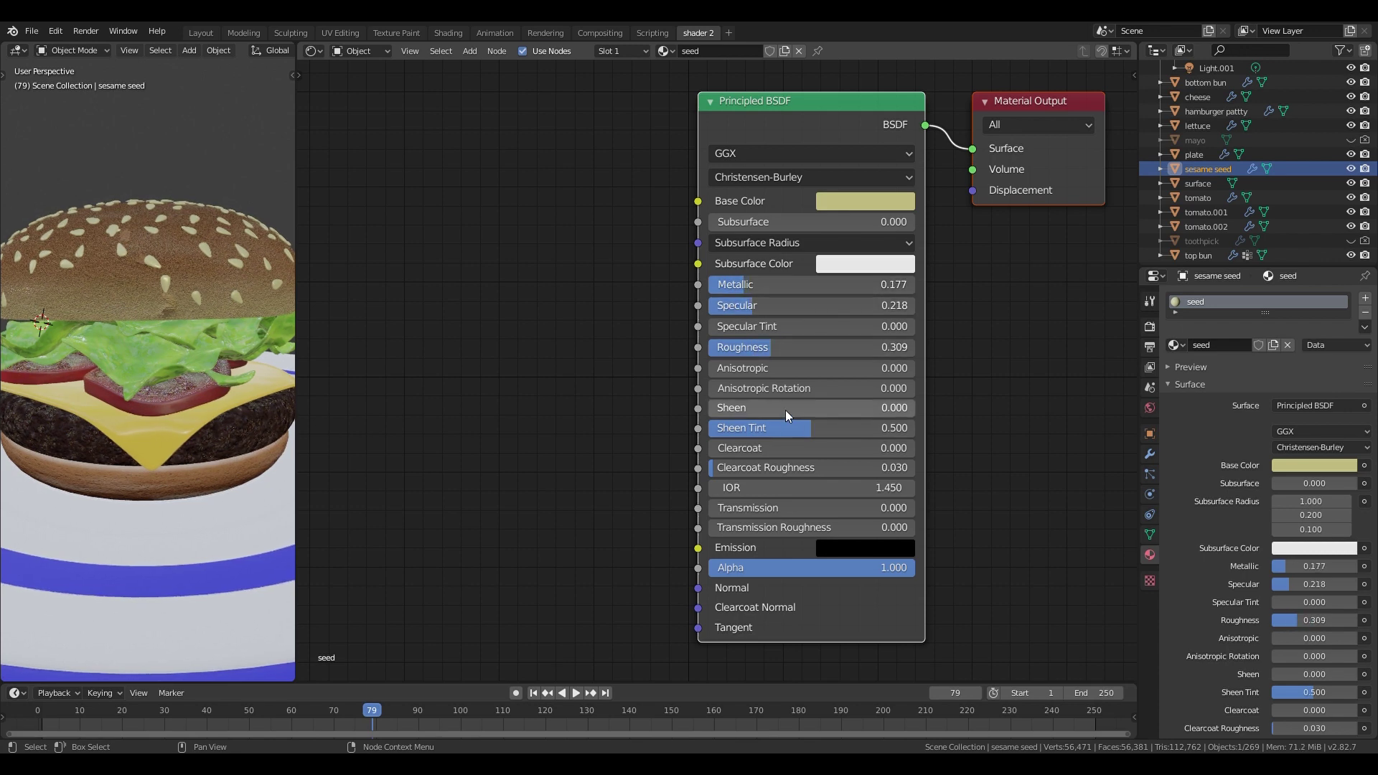
{"action": "left_click_drag", "start_coordinate": [789, 427], "coordinate": [712, 433]}
{"action": "scroll", "coordinate": [517, 388], "scroll_direction": "down", "scroll_amount": 4}
{"action": "scroll", "coordinate": [234, 320], "scroll_direction": "down", "scroll_amount": 3}
{"action": "middle_click_drag", "start_coordinate": [215, 363], "coordinate": [249, 346]}
- Make the seed's Base Color slightly paler, and open the top bun's particle settings
{"action": "left_click", "coordinate": [797, 246]}
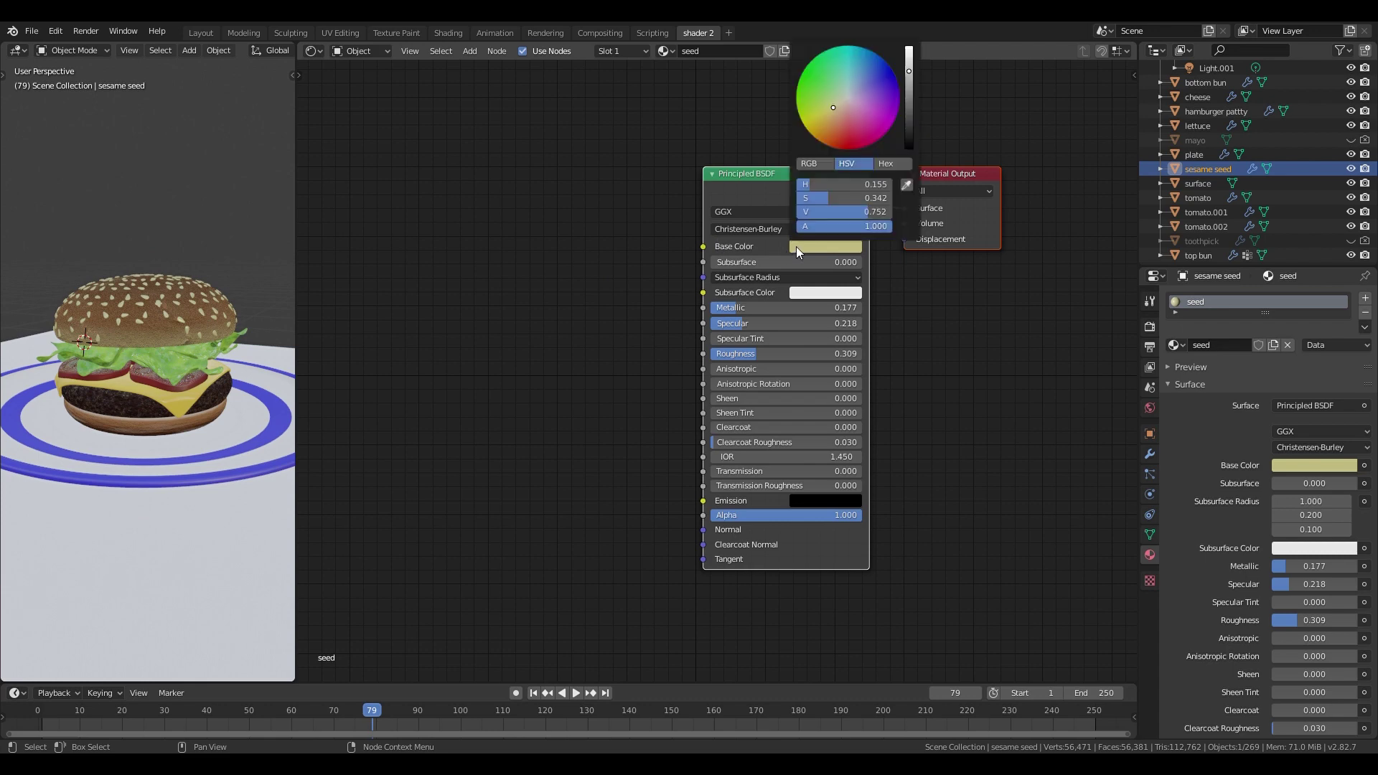
{"action": "left_click_drag", "start_coordinate": [833, 107], "coordinate": [836, 105]}
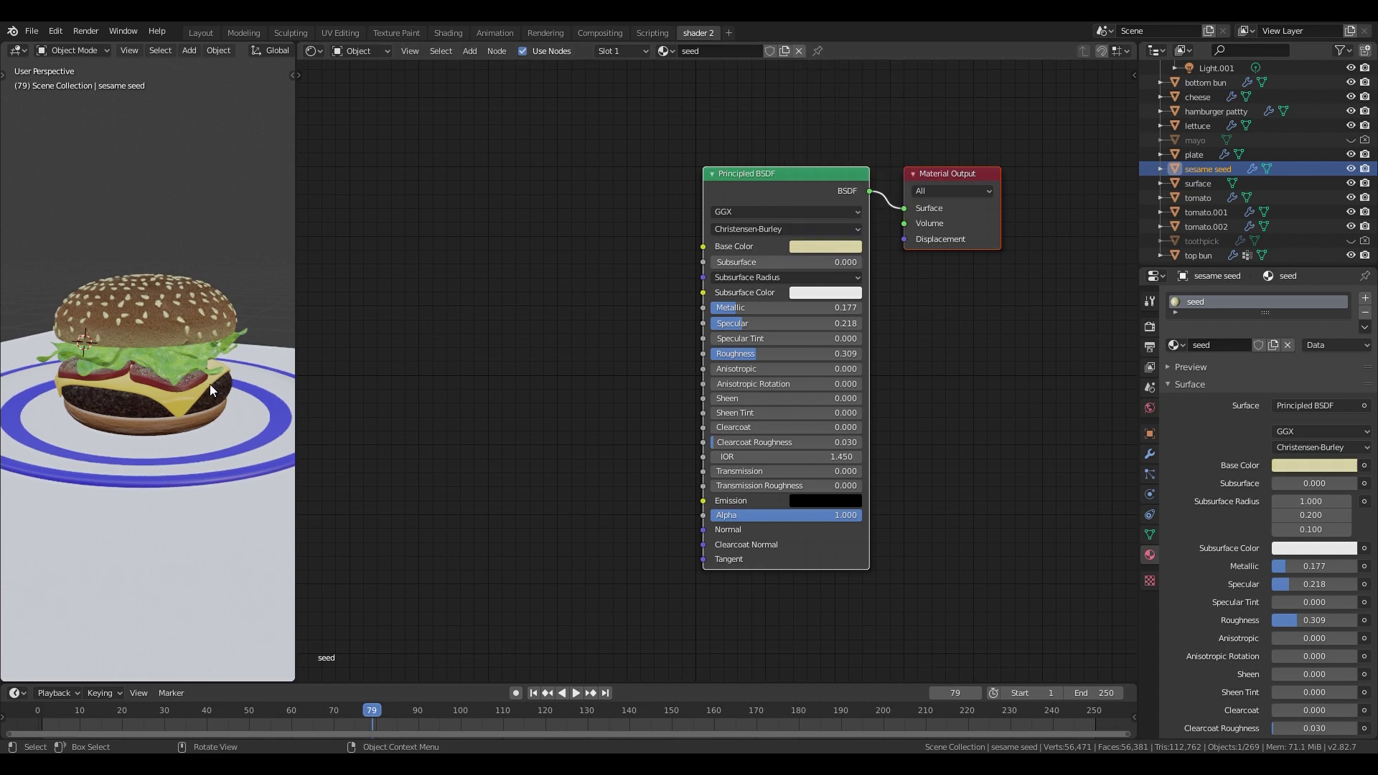
{"action": "left_click", "coordinate": [1149, 474]}
{"action": "left_click", "coordinate": [206, 324]}
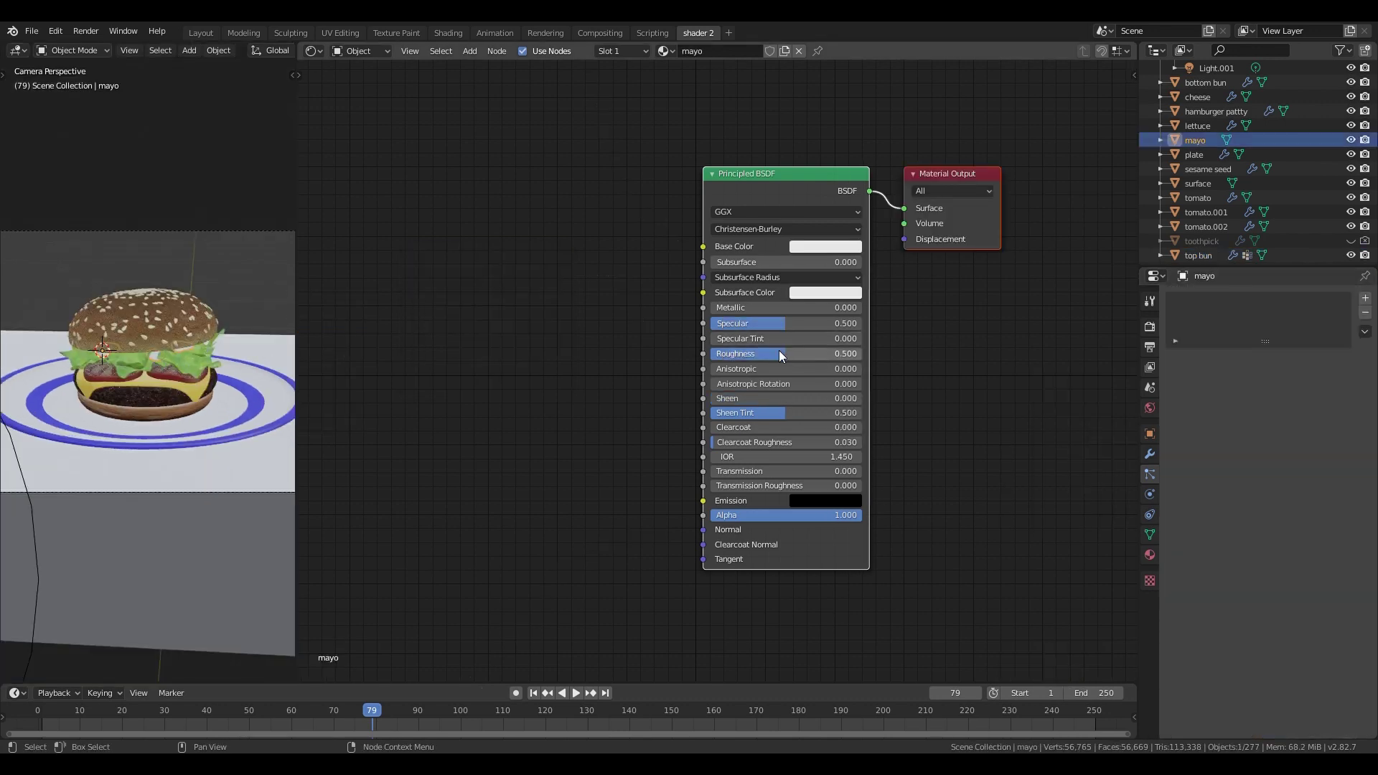
- Set the mayo material's Roughness to 0.182
{"action": "left_click_drag", "start_coordinate": [778, 350], "coordinate": [728, 351]}
{"action": "left_click_drag", "start_coordinate": [739, 353], "coordinate": [736, 353]}
{"action": "left_click_drag", "start_coordinate": [739, 353], "coordinate": [742, 353]}
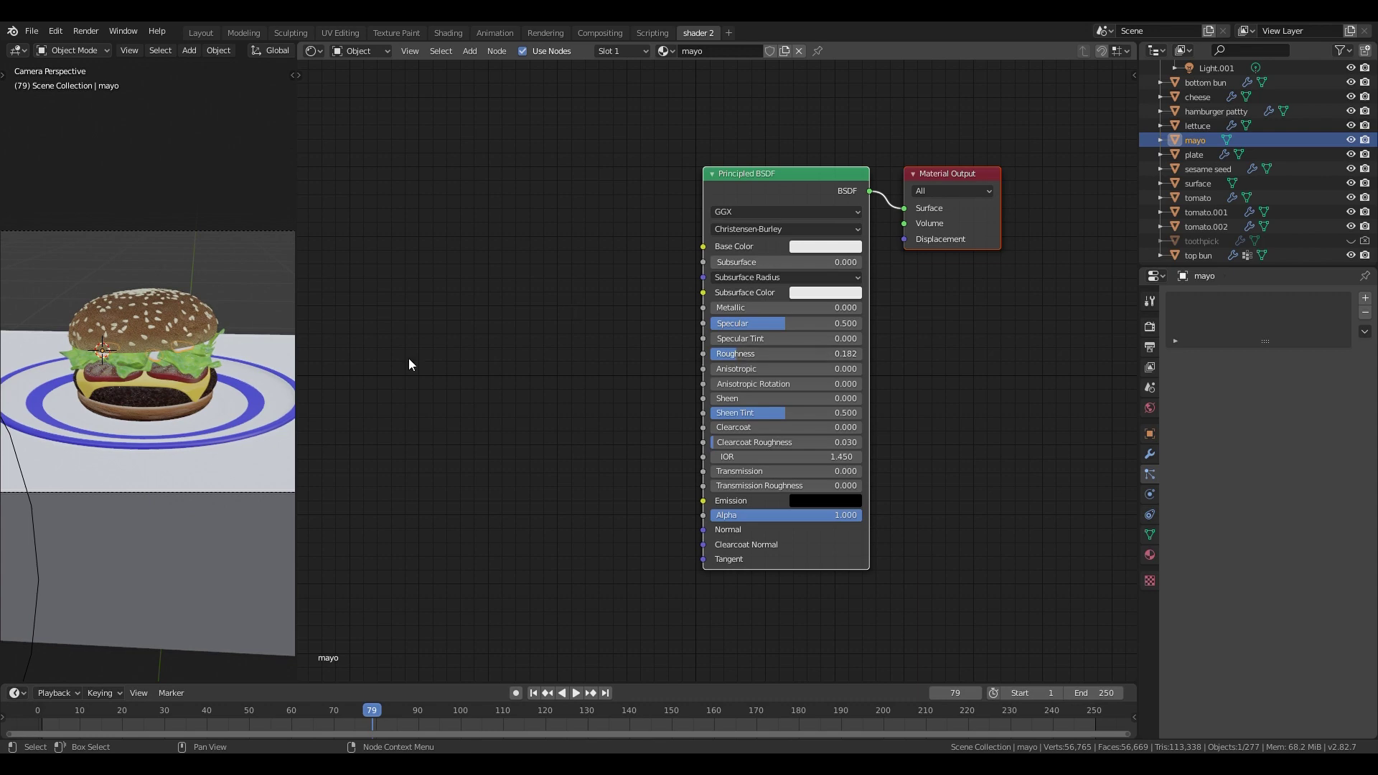
- Enlarge the 3D viewport, then move the camera along its local Z axis and rotate it to reframe the burger and plate
{"action": "left_click_drag", "start_coordinate": [297, 358], "coordinate": [807, 323]}
{"action": "left_click", "coordinate": [537, 197]}
{"action": "key", "text": "g"}
{"action": "key", "text": "z"}
{"action": "key", "text": "z"}
{"action": "left_click", "coordinate": [458, 300]}
{"action": "scroll", "coordinate": [458, 300], "scroll_direction": "down", "scroll_amount": 1}
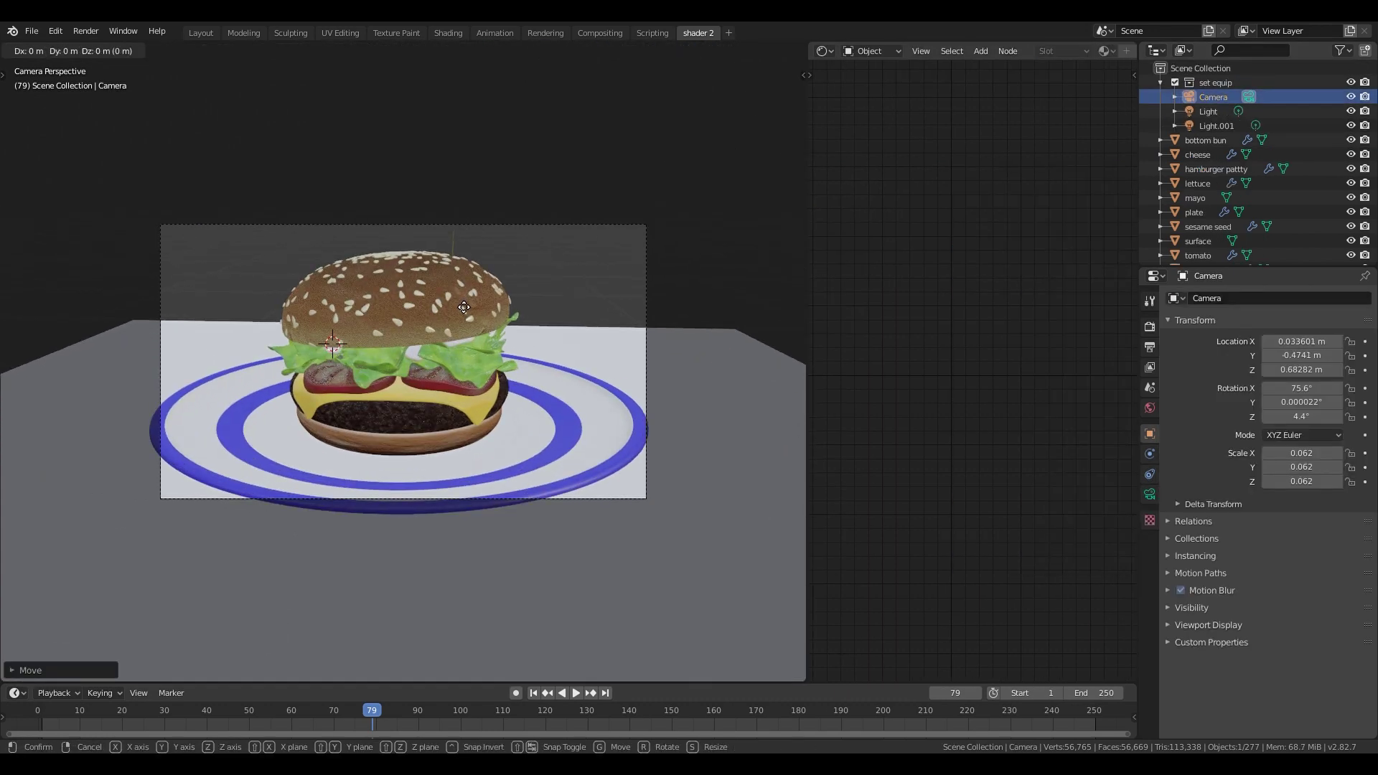
{"action": "key", "text": "r"}
{"action": "key", "text": "r"}
{"action": "left_click", "coordinate": [528, 383]}
{"action": "key", "text": "g"}
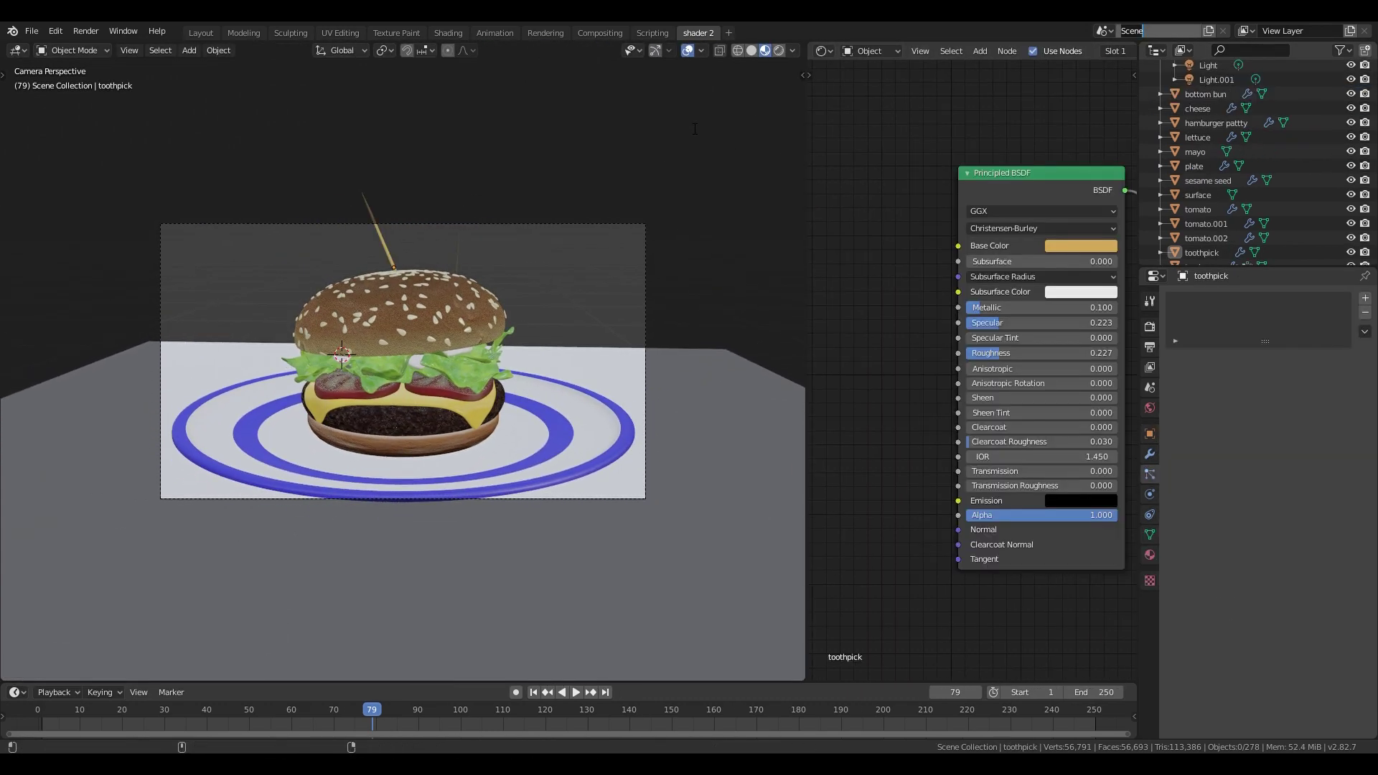
- Select the top bun and change its material's surface displacement method to Bump Only
{"action": "left_click", "coordinate": [412, 314]}
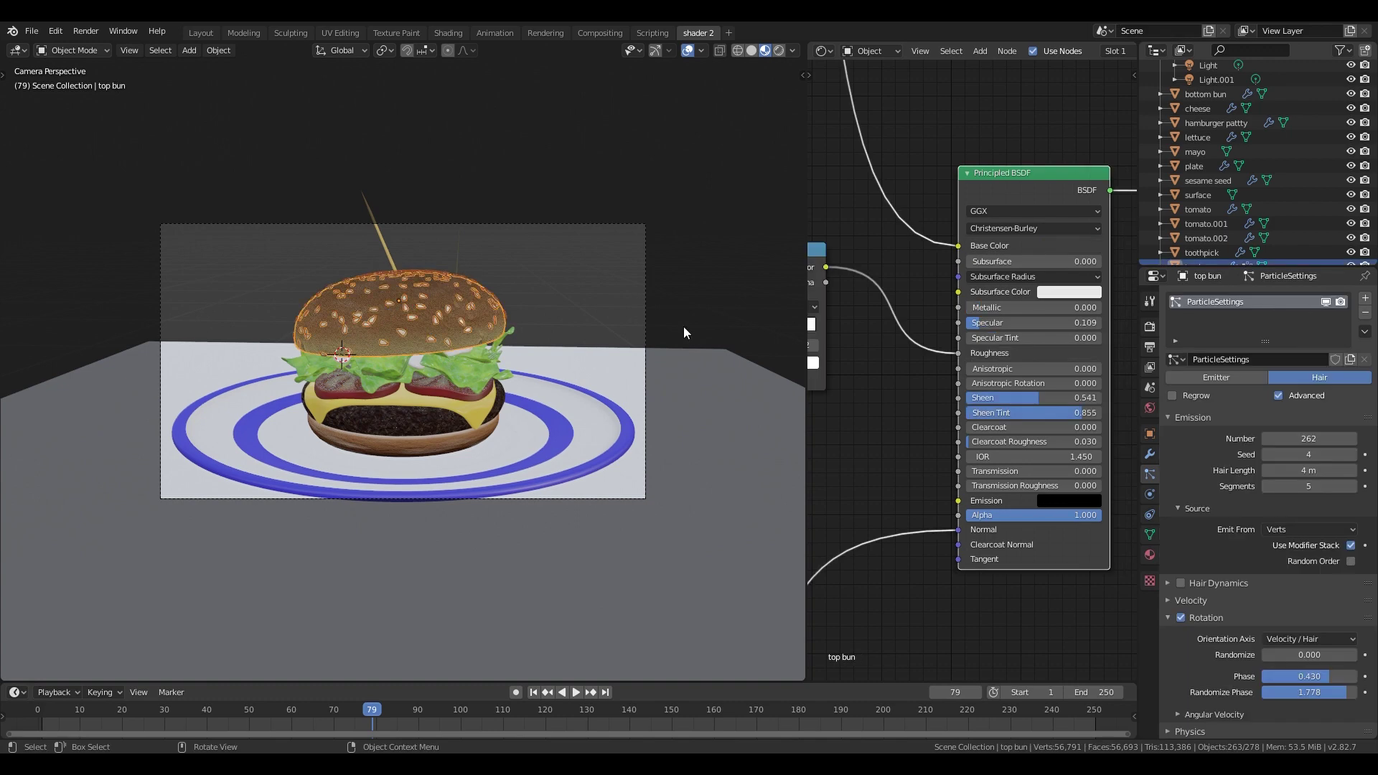
{"action": "left_click", "coordinate": [1149, 555]}
{"action": "scroll", "coordinate": [1206, 540], "scroll_direction": "down", "scroll_amount": 15}
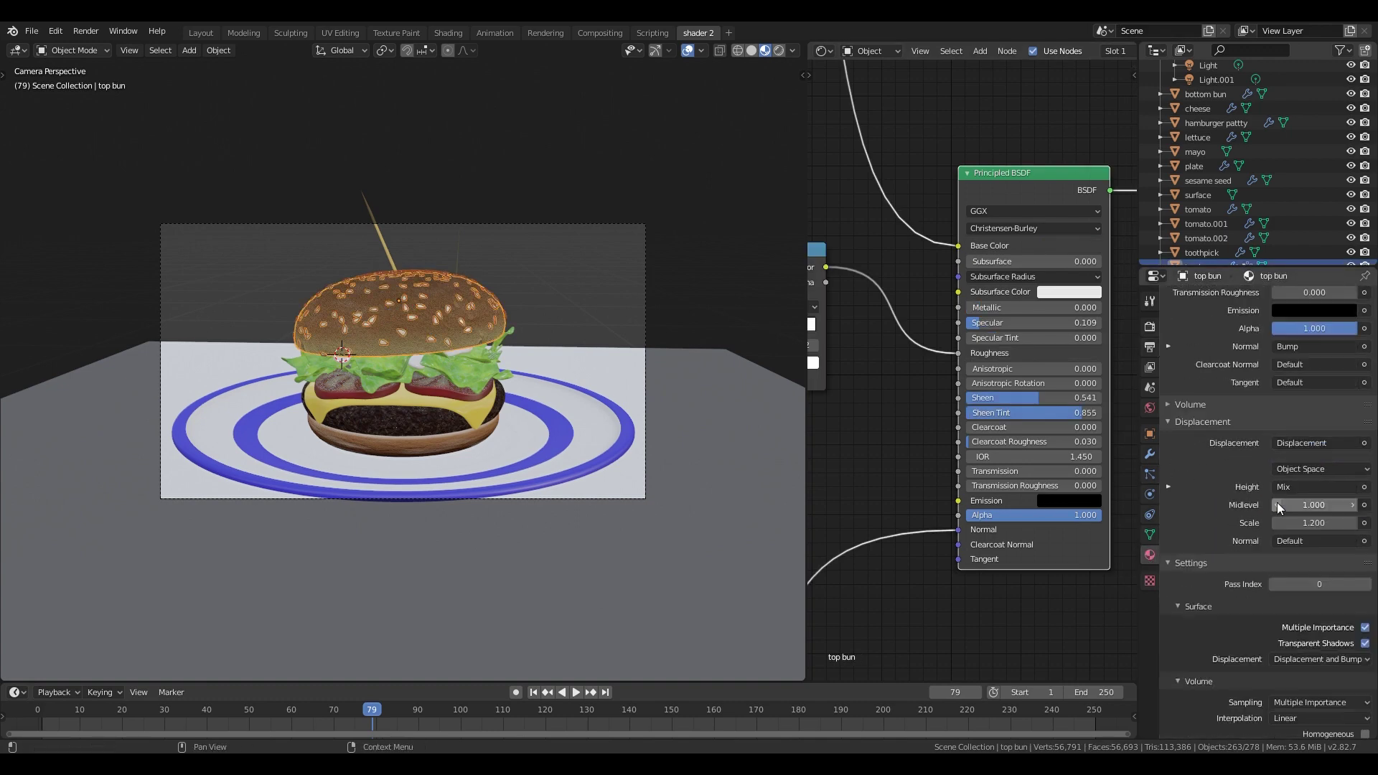
{"action": "left_click", "coordinate": [1280, 634]}
{"action": "scroll", "coordinate": [969, 409], "scroll_direction": "down", "scroll_amount": 2}
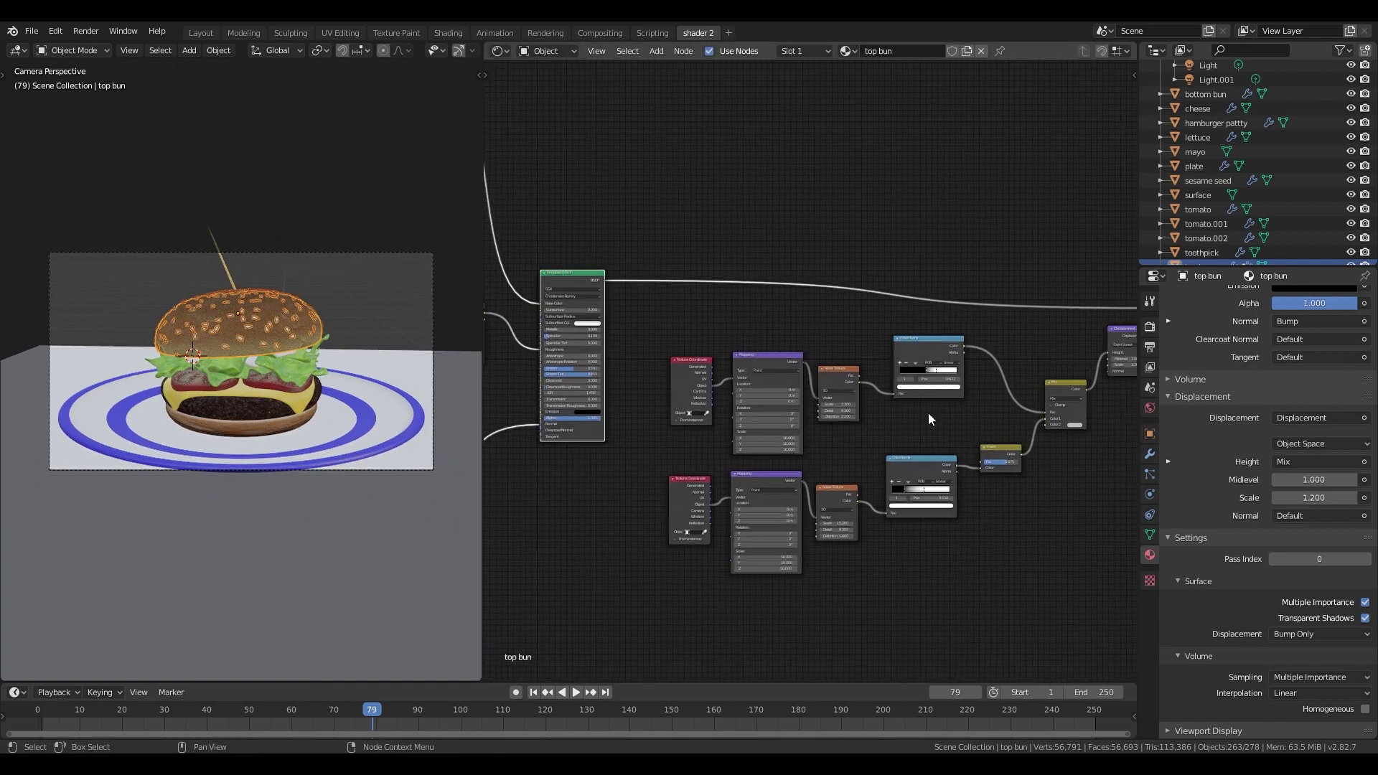
- Preview the top bun's upper displacement ColorRamp on the model, and restore the Principled BSDF as its surface output
{"action": "scroll", "coordinate": [918, 424], "scroll_direction": "up", "scroll_amount": 4}
{"action": "left_click", "coordinate": [879, 329], "text": "ctrl+shift"}
{"action": "left_click_drag", "start_coordinate": [912, 378], "coordinate": [916, 378]}
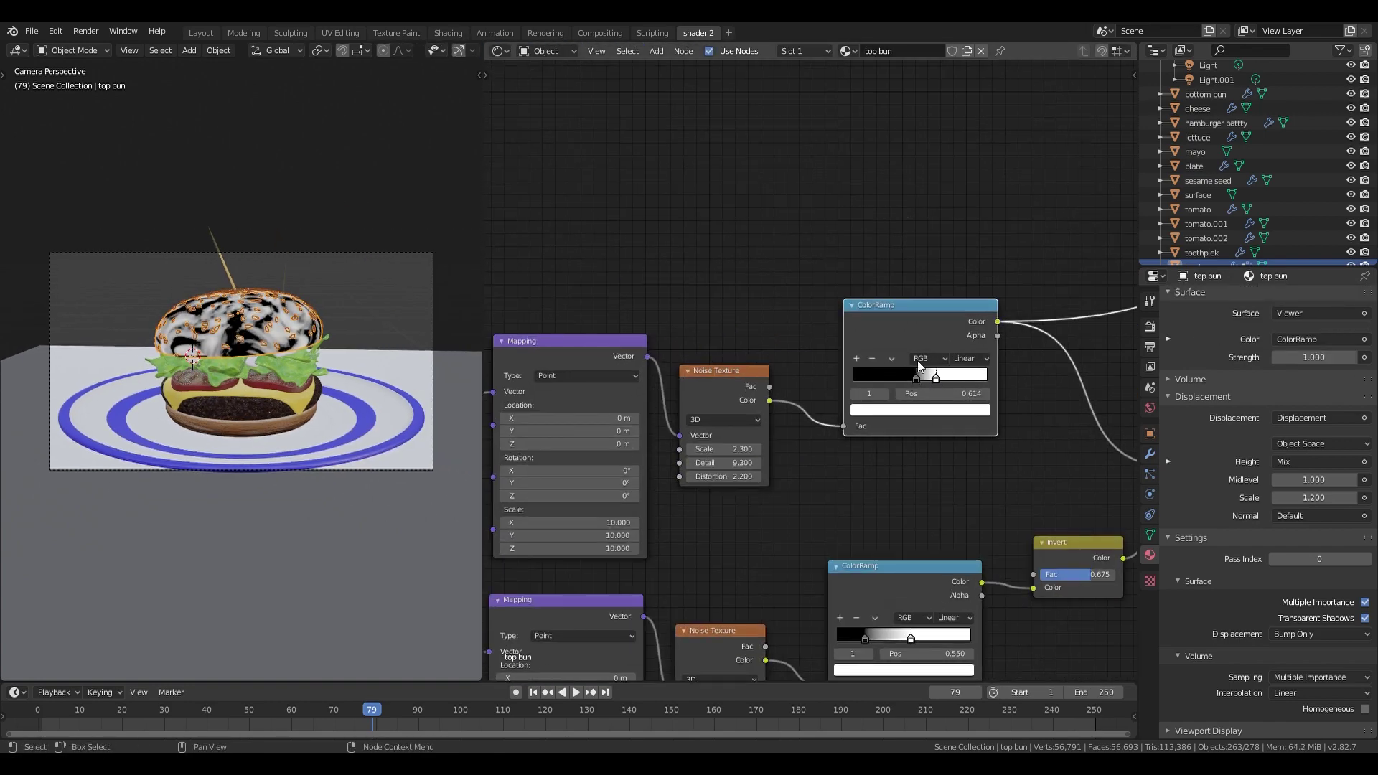
{"action": "scroll", "coordinate": [846, 348], "scroll_direction": "down", "scroll_amount": 5}
{"action": "left_click", "coordinate": [548, 292], "text": "ctrl+shift"}
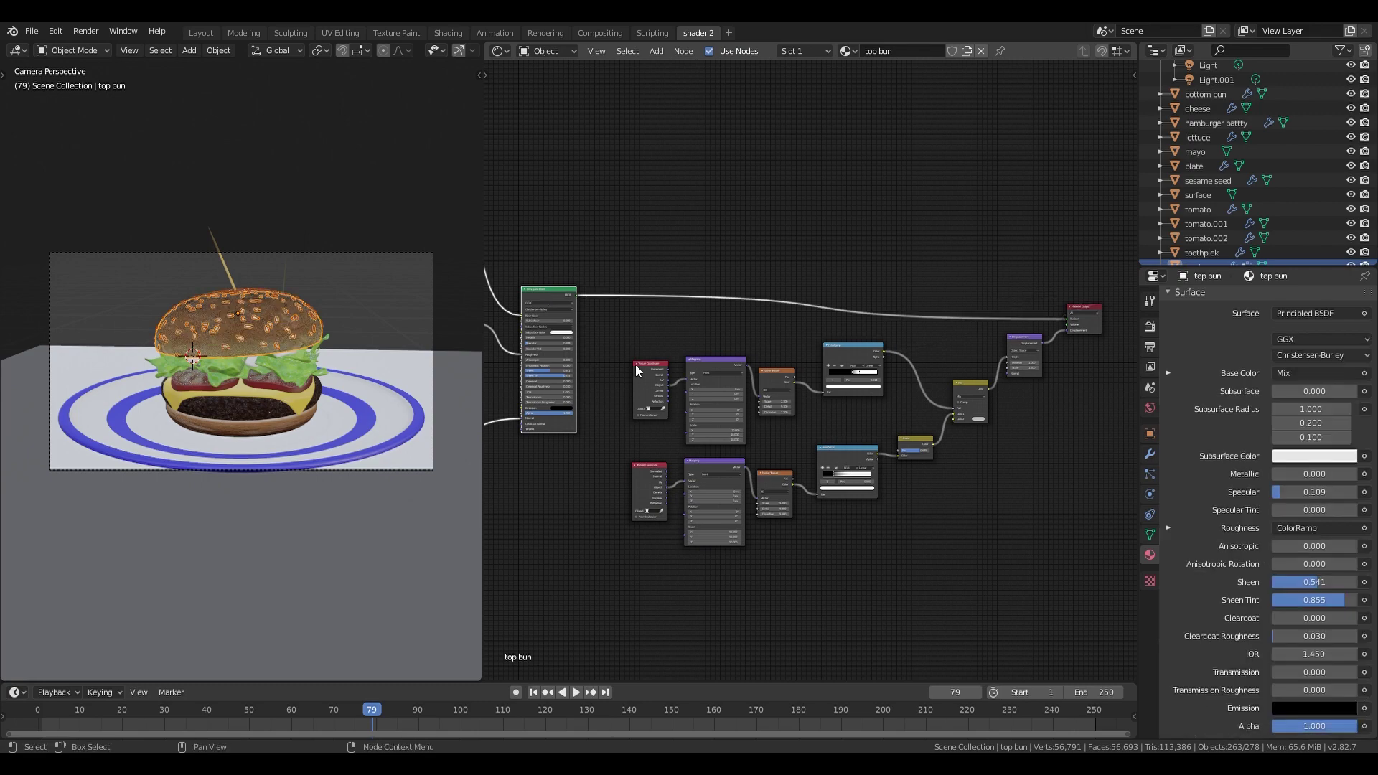
{"action": "scroll", "coordinate": [635, 365], "scroll_direction": "up", "scroll_amount": 3}
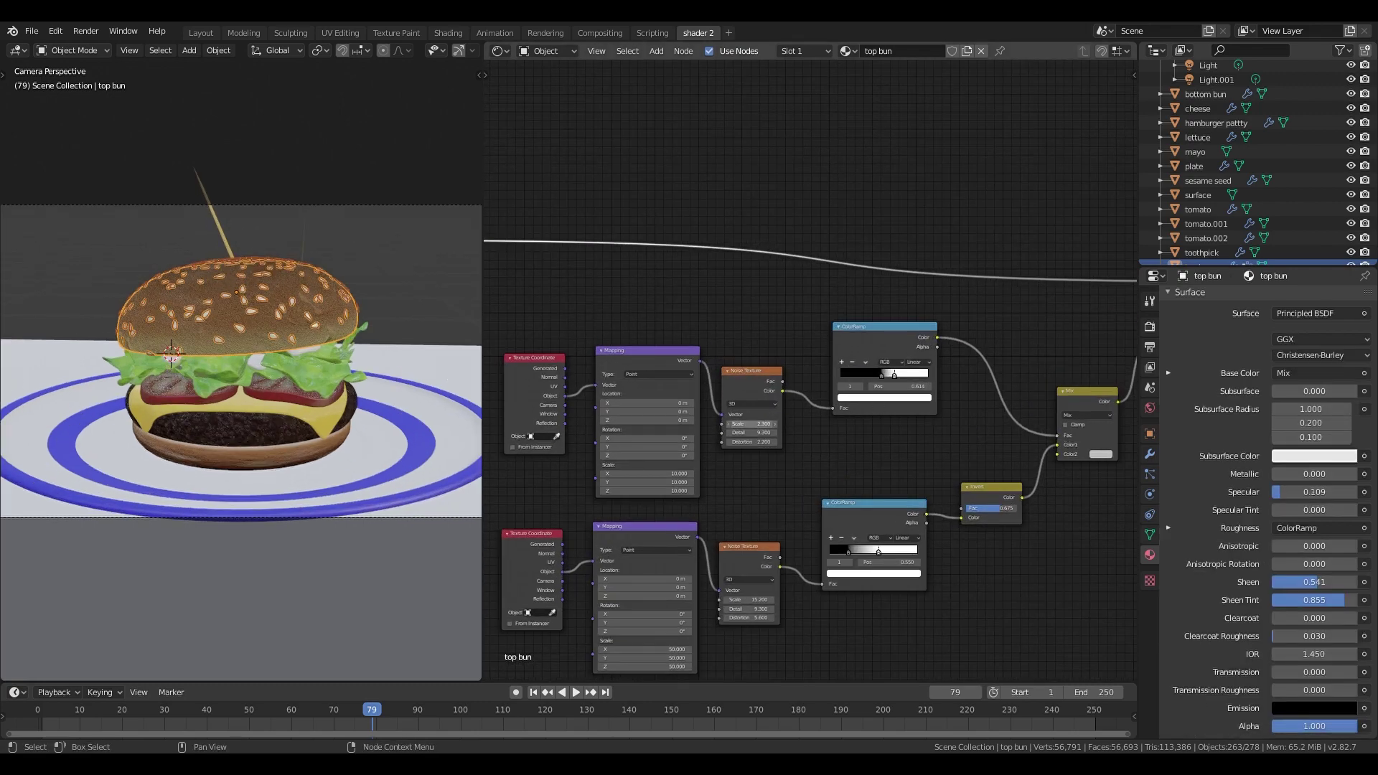
{"action": "scroll", "coordinate": [766, 465], "scroll_direction": "down", "scroll_amount": 4}
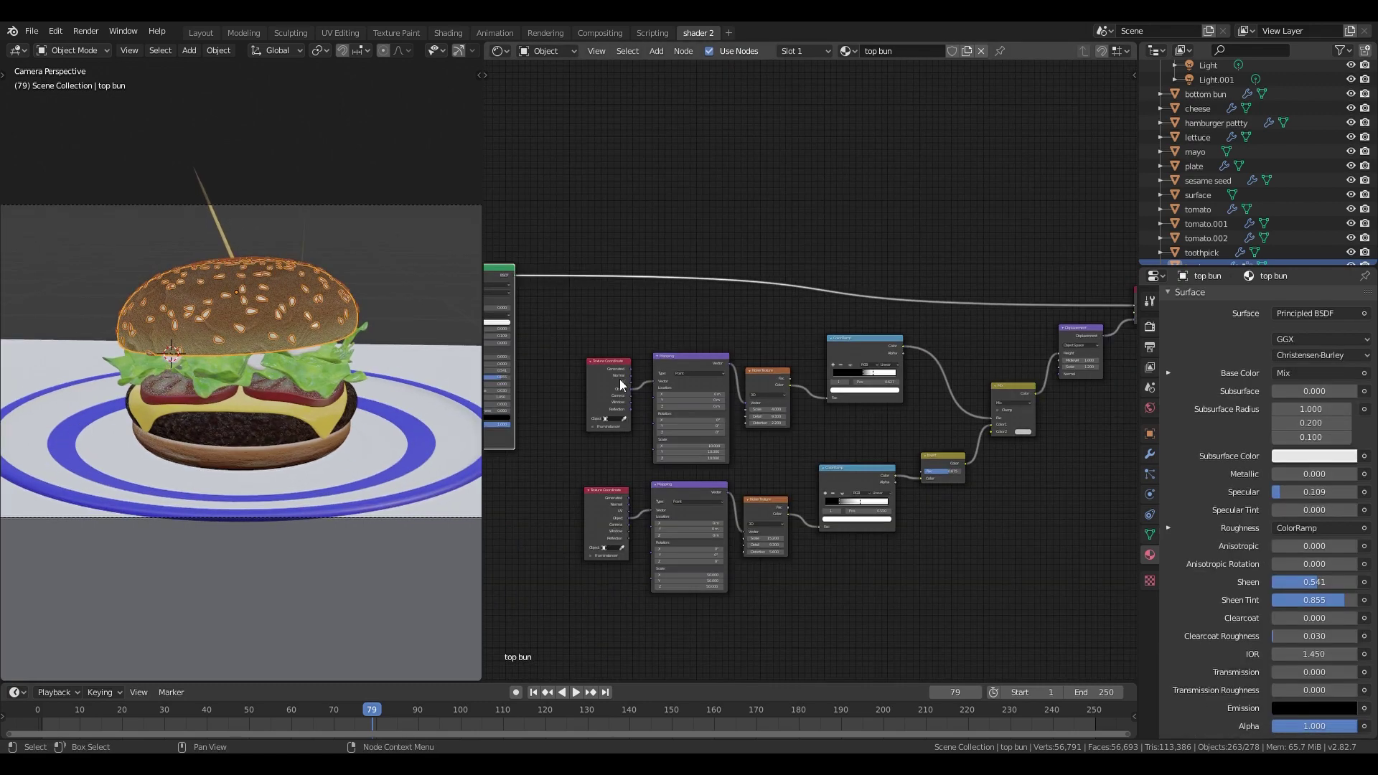
- Select the bottom bun, preview the middle Voronoi branch's ColorRamp, and feed that branch's Mapping node with Object coordinates
{"action": "left_click", "coordinate": [216, 452]}
{"action": "scroll", "coordinate": [667, 553], "scroll_direction": "down", "scroll_amount": 8}
{"action": "middle_click_drag", "start_coordinate": [667, 553], "coordinate": [661, 361]}
{"action": "scroll", "coordinate": [843, 436], "scroll_direction": "up", "scroll_amount": 10}
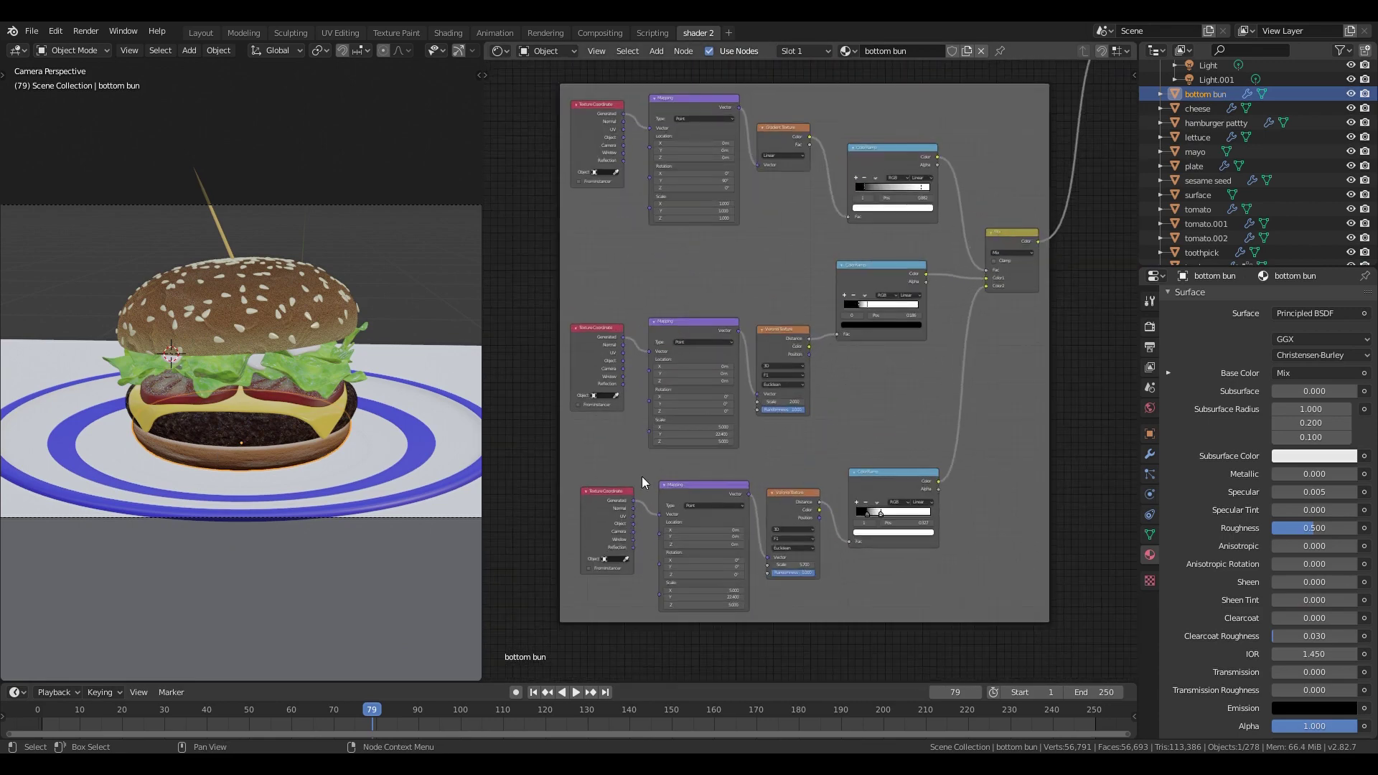
{"action": "left_click", "coordinate": [869, 282]}
{"action": "left_click", "coordinate": [868, 282], "text": "ctrl+shift"}
{"action": "left_click_drag", "start_coordinate": [623, 360], "coordinate": [648, 351]}
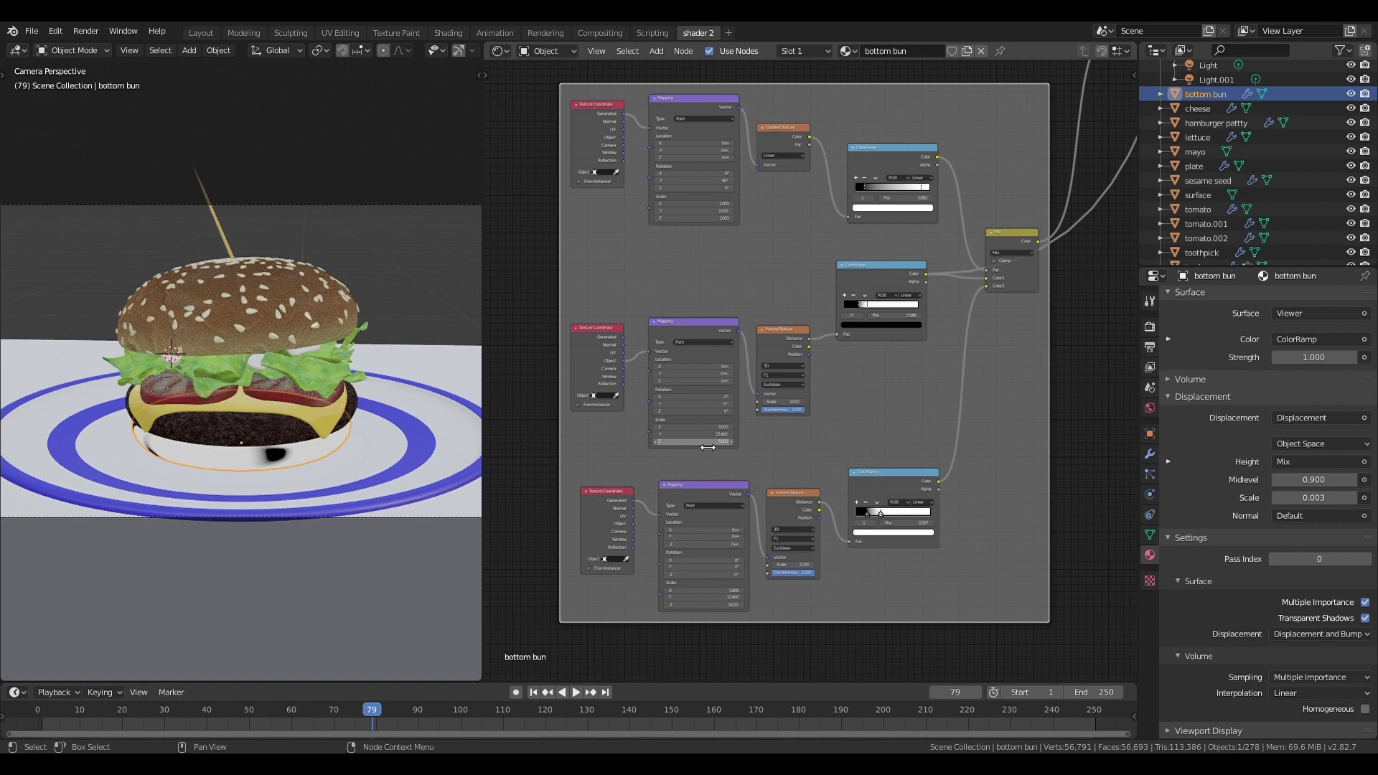
- Set the middle Mapping node's Scale to 10 on all axes and its Voronoi Texture's Scale to 30.9
{"action": "left_click_drag", "start_coordinate": [690, 427], "coordinate": [644, 475]}
{"action": "scroll", "coordinate": [824, 440], "scroll_direction": "up", "scroll_amount": 5}
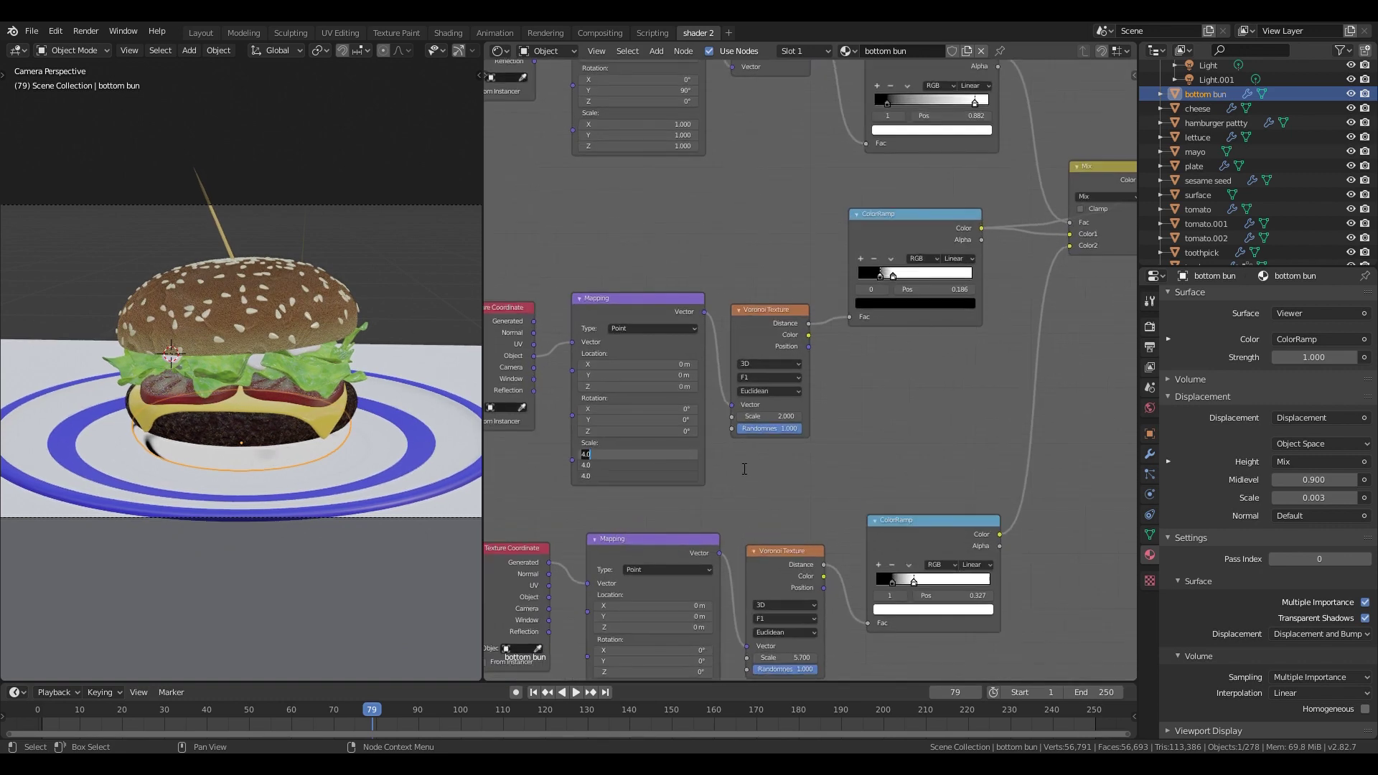
{"action": "type", "text": "10"}
{"action": "key", "text": "Return"}
{"action": "left_click_drag", "start_coordinate": [770, 416], "coordinate": [853, 416]}
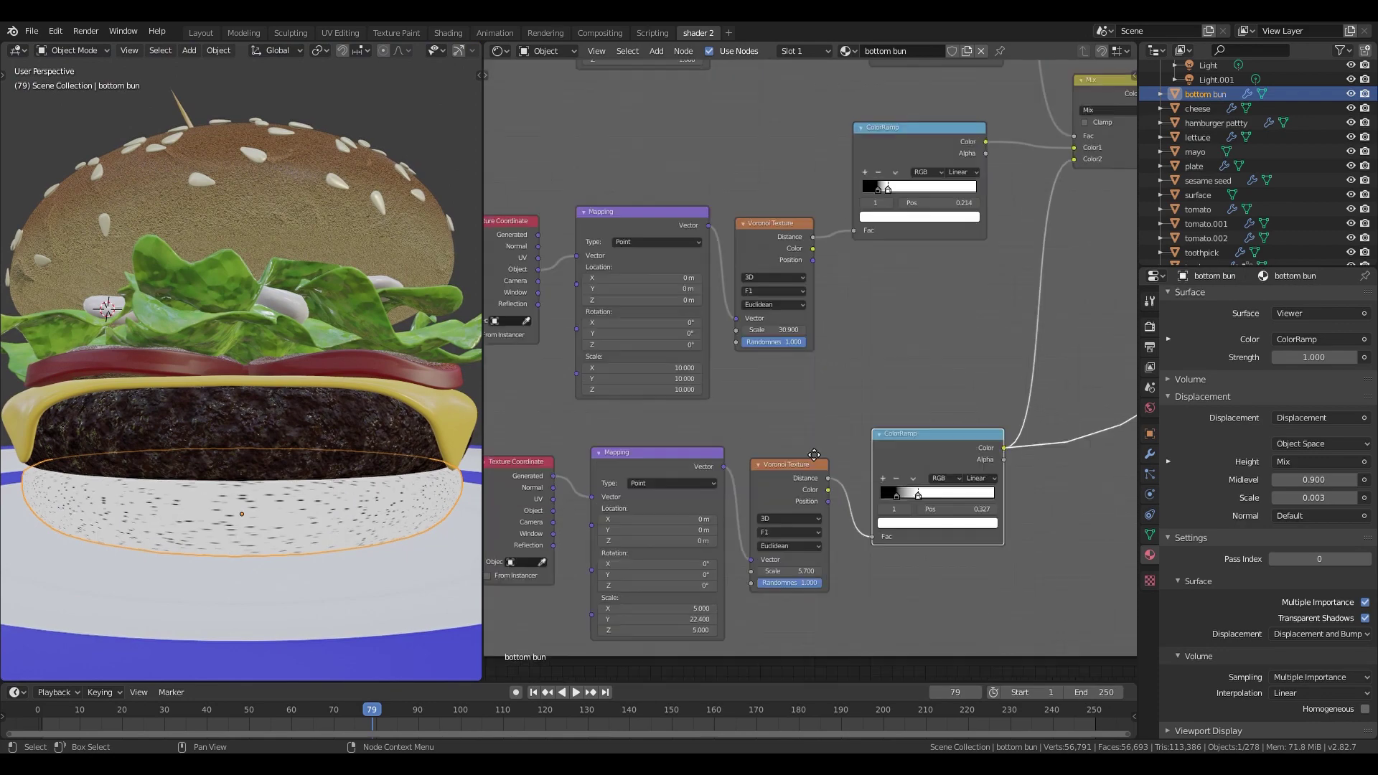
- Set the Scale of the bottom bun's lower Voronoi Texture to 11.2
{"action": "middle_click_drag", "start_coordinate": [814, 455], "coordinate": [821, 412]}
{"action": "scroll", "coordinate": [822, 412], "scroll_direction": "down", "scroll_amount": 1}
{"action": "left_click_drag", "start_coordinate": [798, 519], "coordinate": [870, 524]}
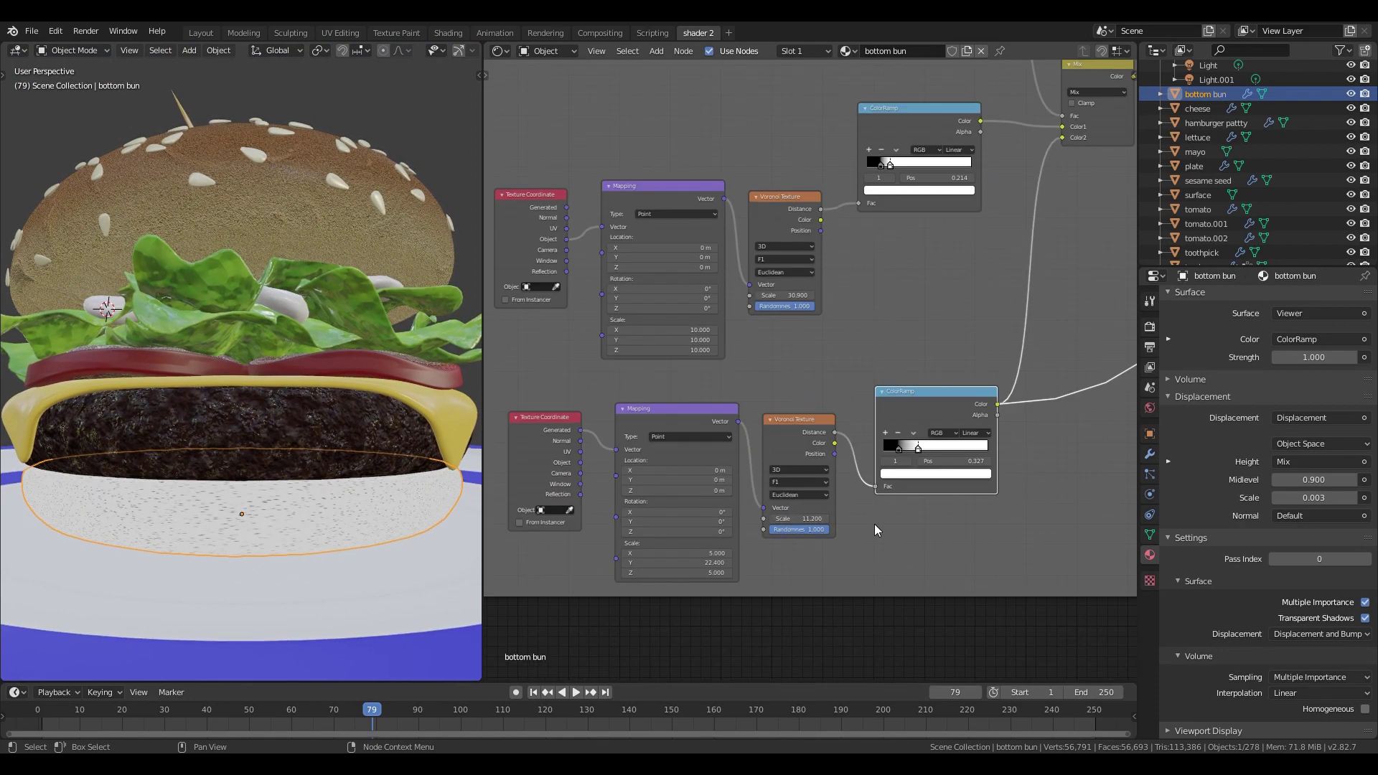
{"action": "left_click", "coordinate": [898, 449]}
- Preview the Mix driving the bottom bun's displacement while adjusting its gradient ColorRamp's grey stop, and restore the Principled BSDF output
{"action": "scroll", "coordinate": [958, 376], "scroll_direction": "down", "scroll_amount": 10}
{"action": "middle_click_drag", "start_coordinate": [986, 284], "coordinate": [933, 448]}
{"action": "scroll", "coordinate": [962, 244], "scroll_direction": "up", "scroll_amount": 5}
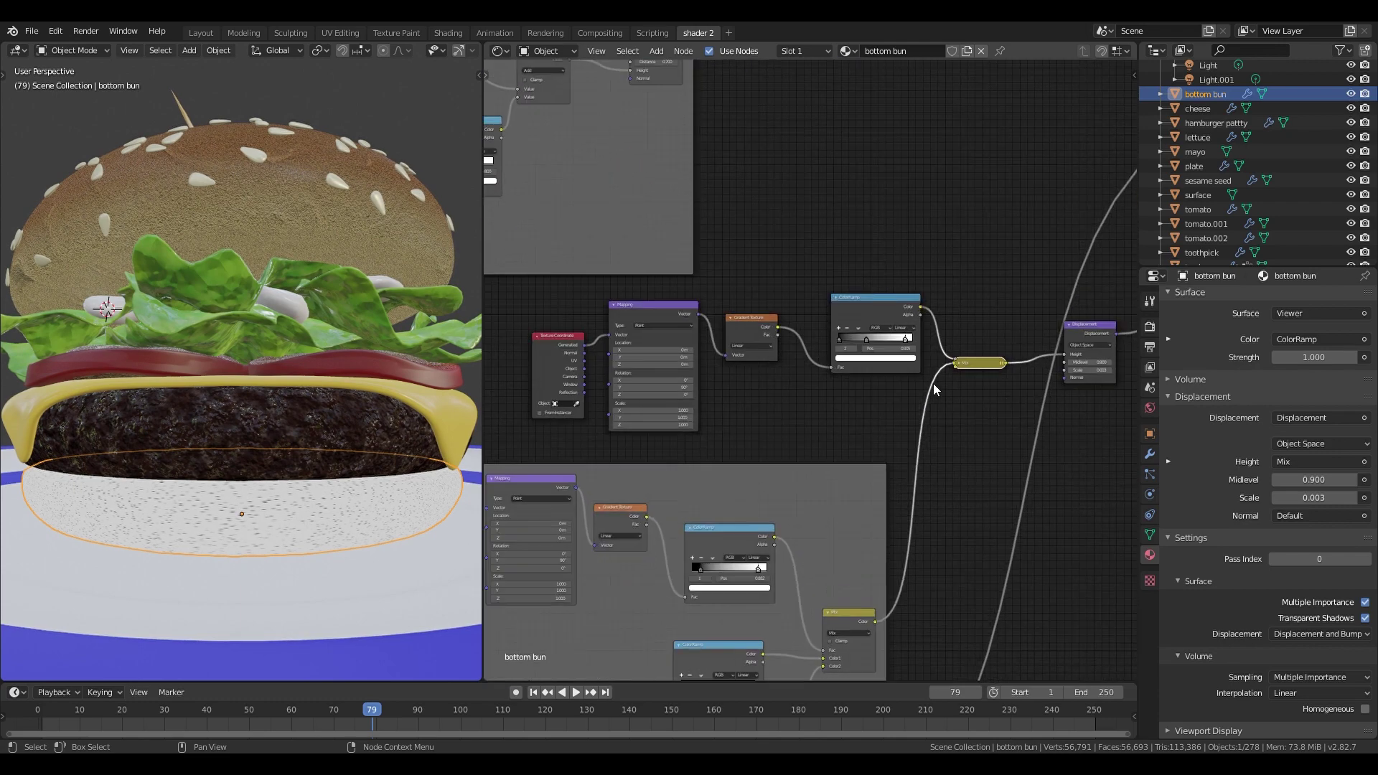
{"action": "left_click", "coordinate": [1030, 362], "text": "ctrl+shift"}
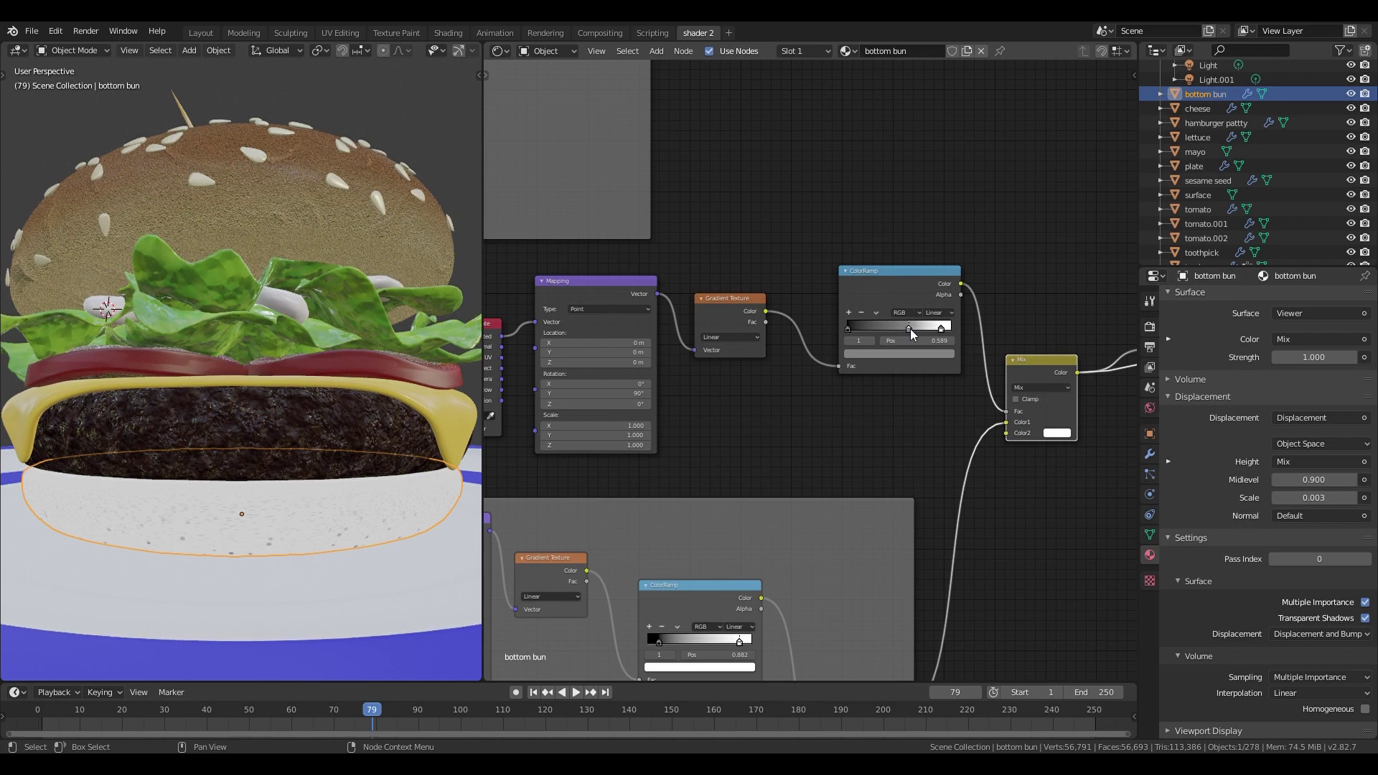
{"action": "scroll", "coordinate": [940, 355], "scroll_direction": "down", "scroll_amount": 5}
{"action": "scroll", "coordinate": [854, 186], "scroll_direction": "down", "scroll_amount": 4}
{"action": "left_click", "coordinate": [836, 174], "text": "ctrl+shift"}
{"action": "scroll", "coordinate": [825, 344], "scroll_direction": "up", "scroll_amount": 8}
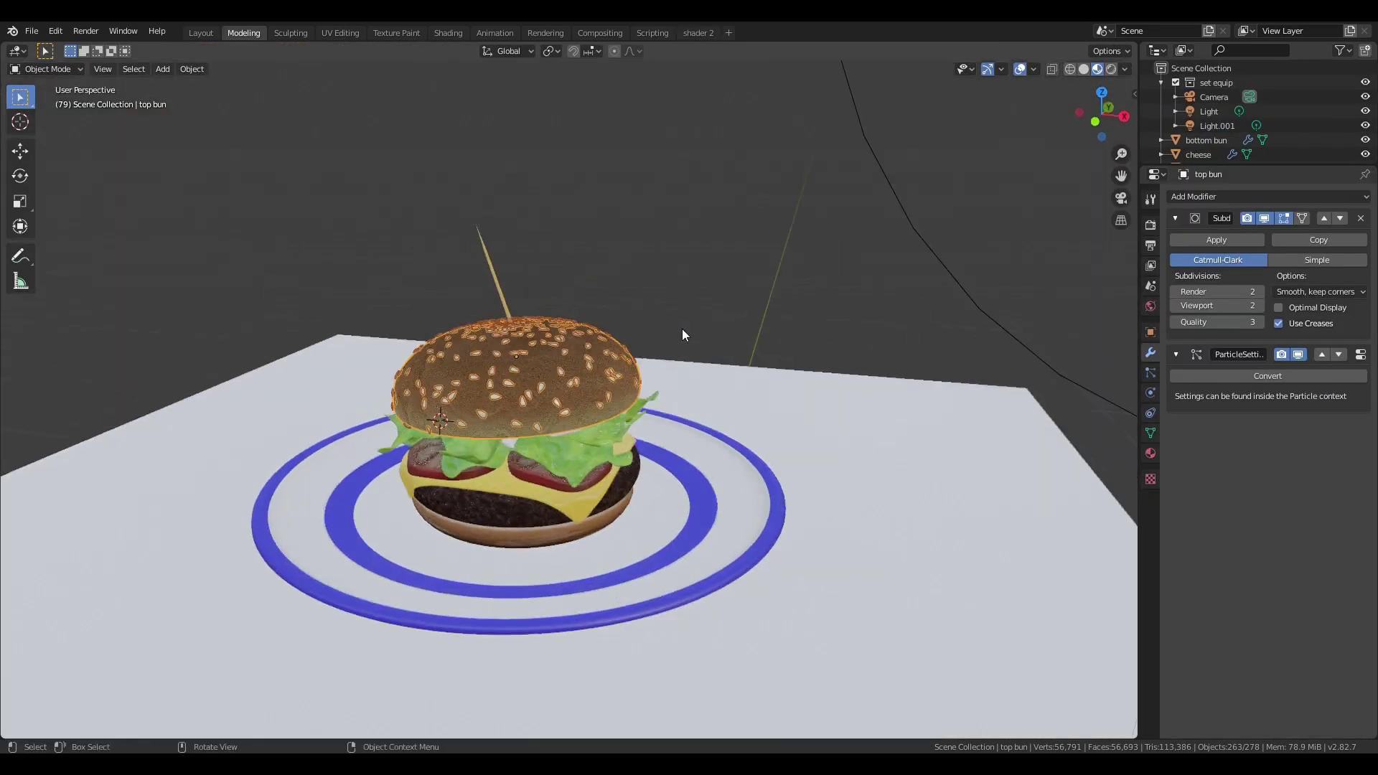
- From the camera view, move a front lettuce vertex slightly downward using smooth proportional editing
{"action": "key", "text": "KP_0"}
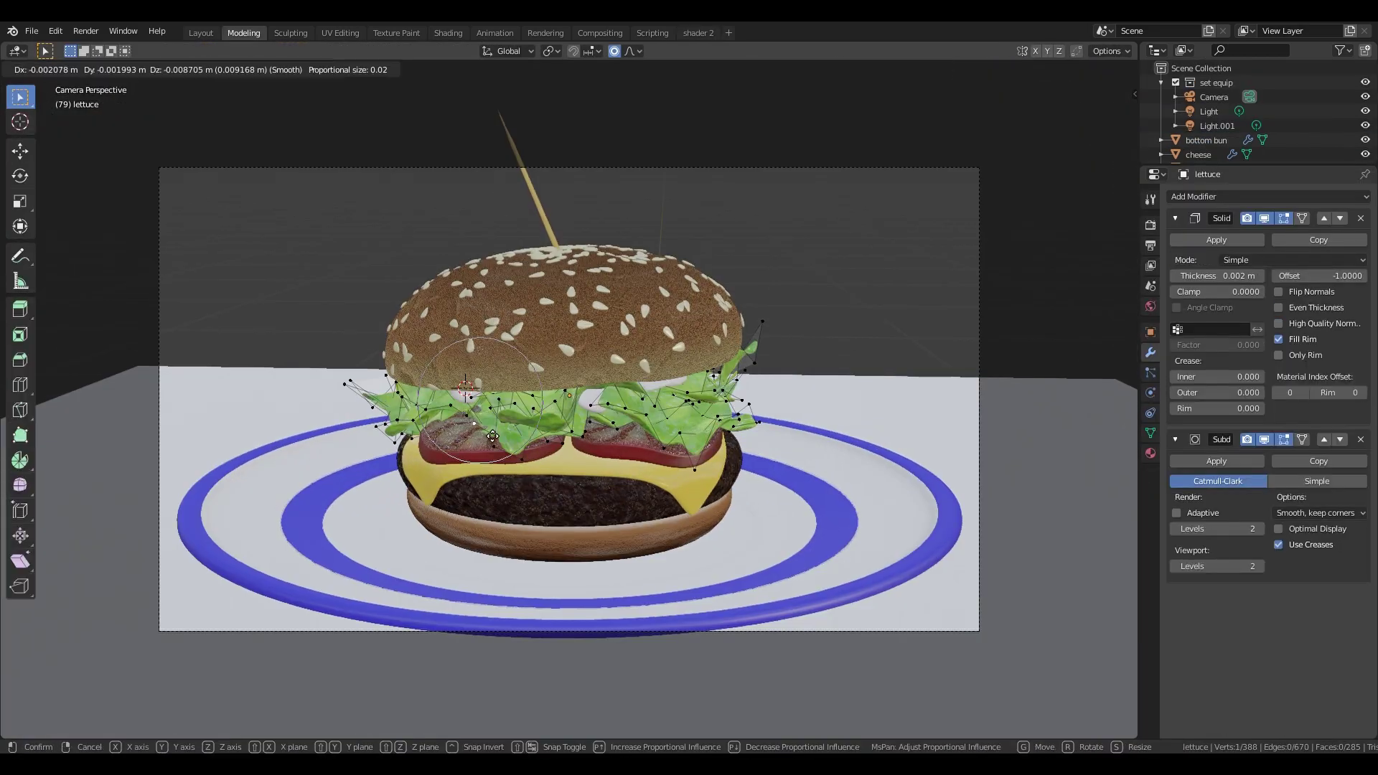
{"action": "left_click", "coordinate": [465, 405]}
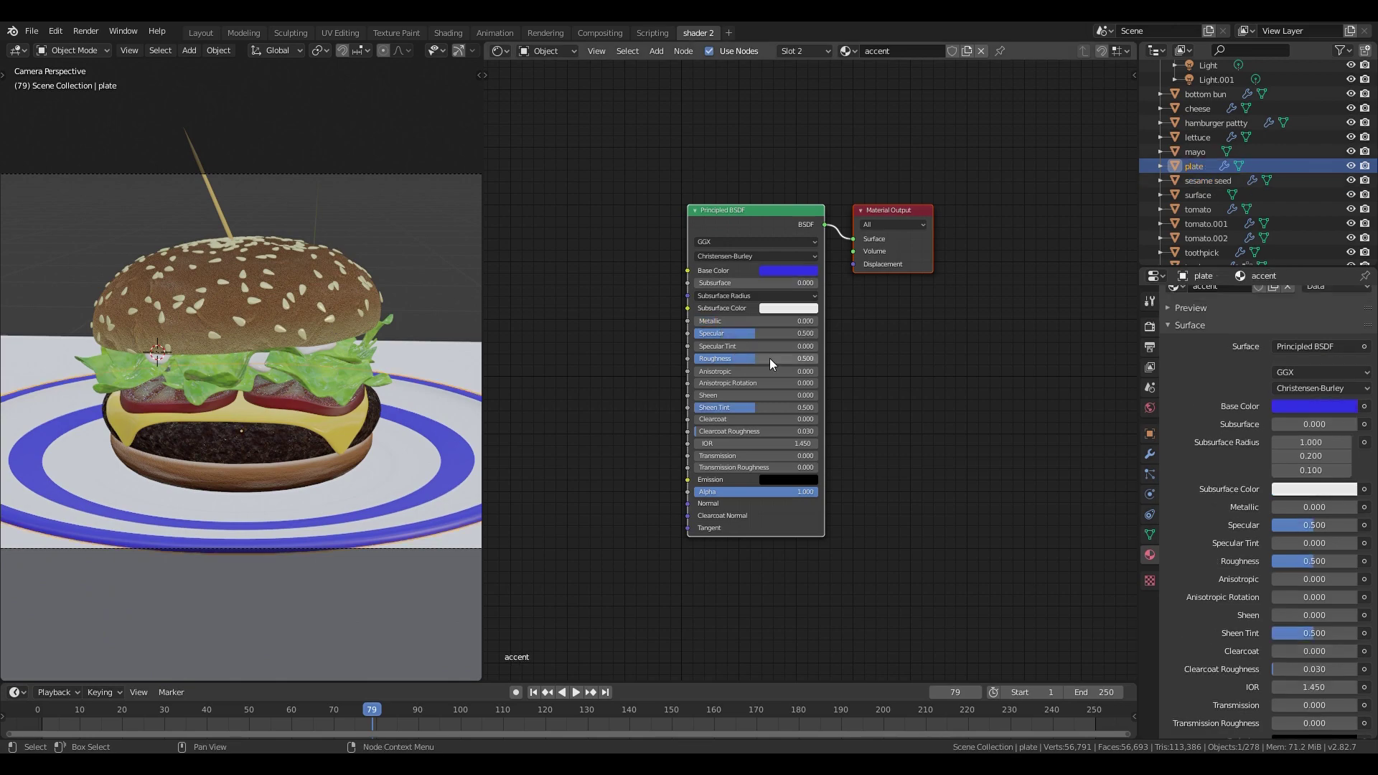
- Lower the Roughness of the plate's blue accent material to make the rings glossy
{"action": "left_click_drag", "start_coordinate": [769, 358], "coordinate": [695, 359]}
{"action": "scroll", "coordinate": [1227, 305], "scroll_direction": "up", "scroll_amount": 3}
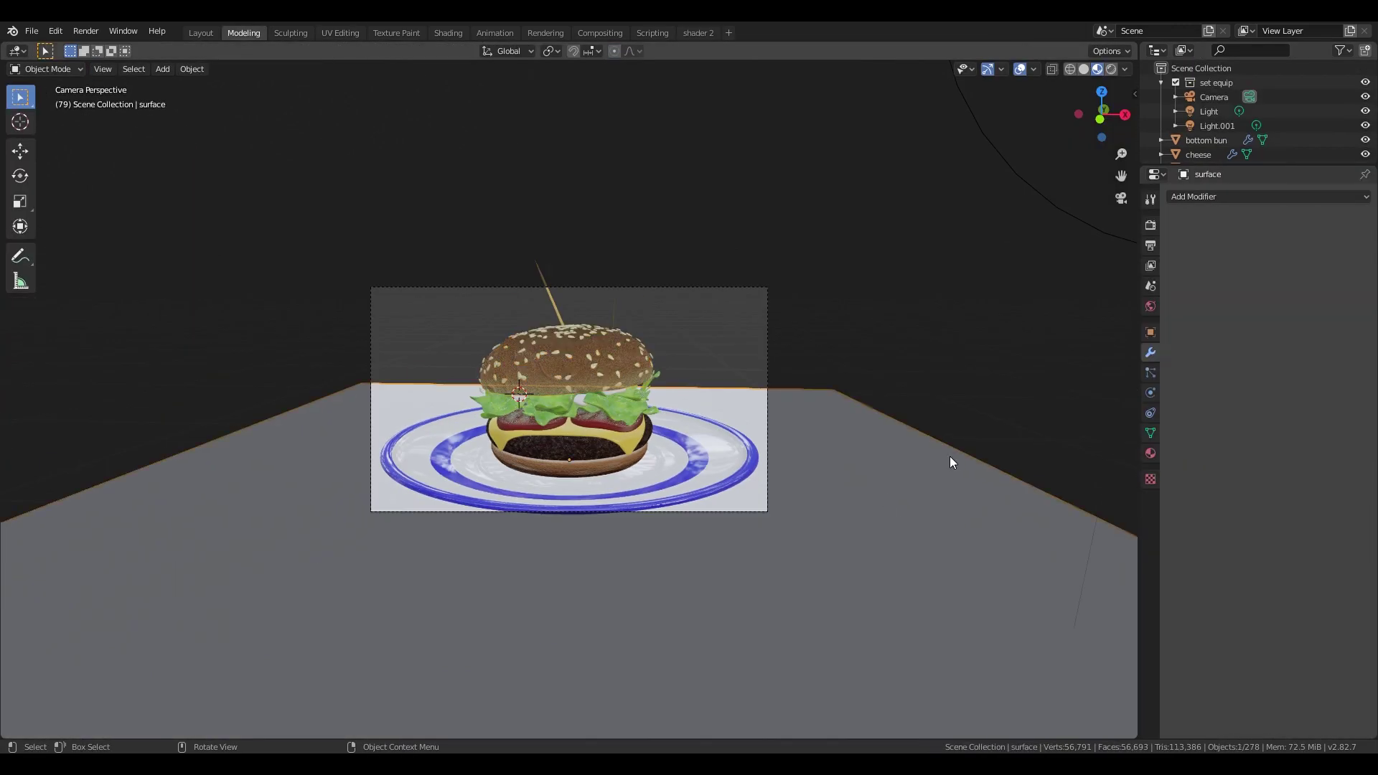
- Change the Base Color of the surface's material to dark maroon
{"action": "middle_click_drag", "start_coordinate": [891, 500], "coordinate": [869, 489]}
{"action": "scroll", "coordinate": [869, 490], "scroll_direction": "down", "scroll_amount": 4}
{"action": "left_click", "coordinate": [1150, 452]}
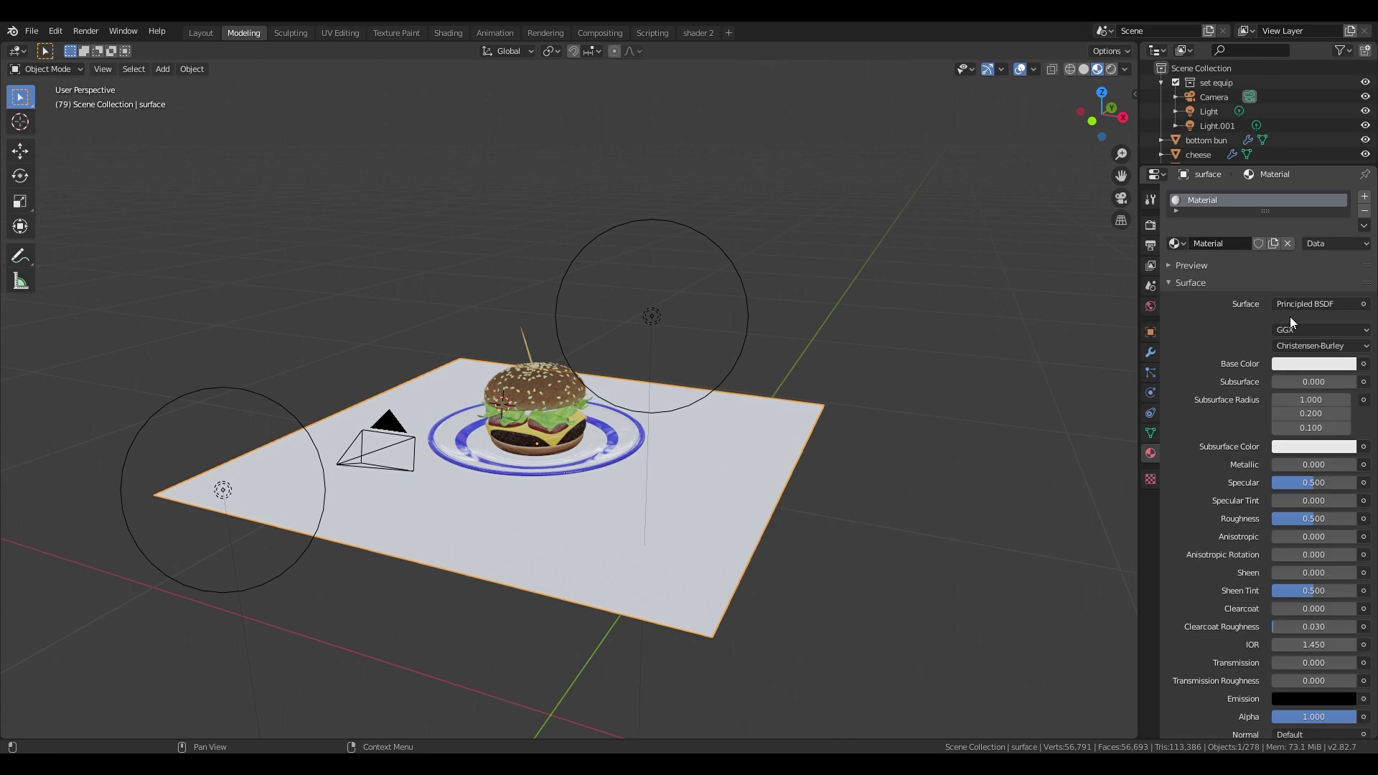
{"action": "left_click", "coordinate": [1306, 364]}
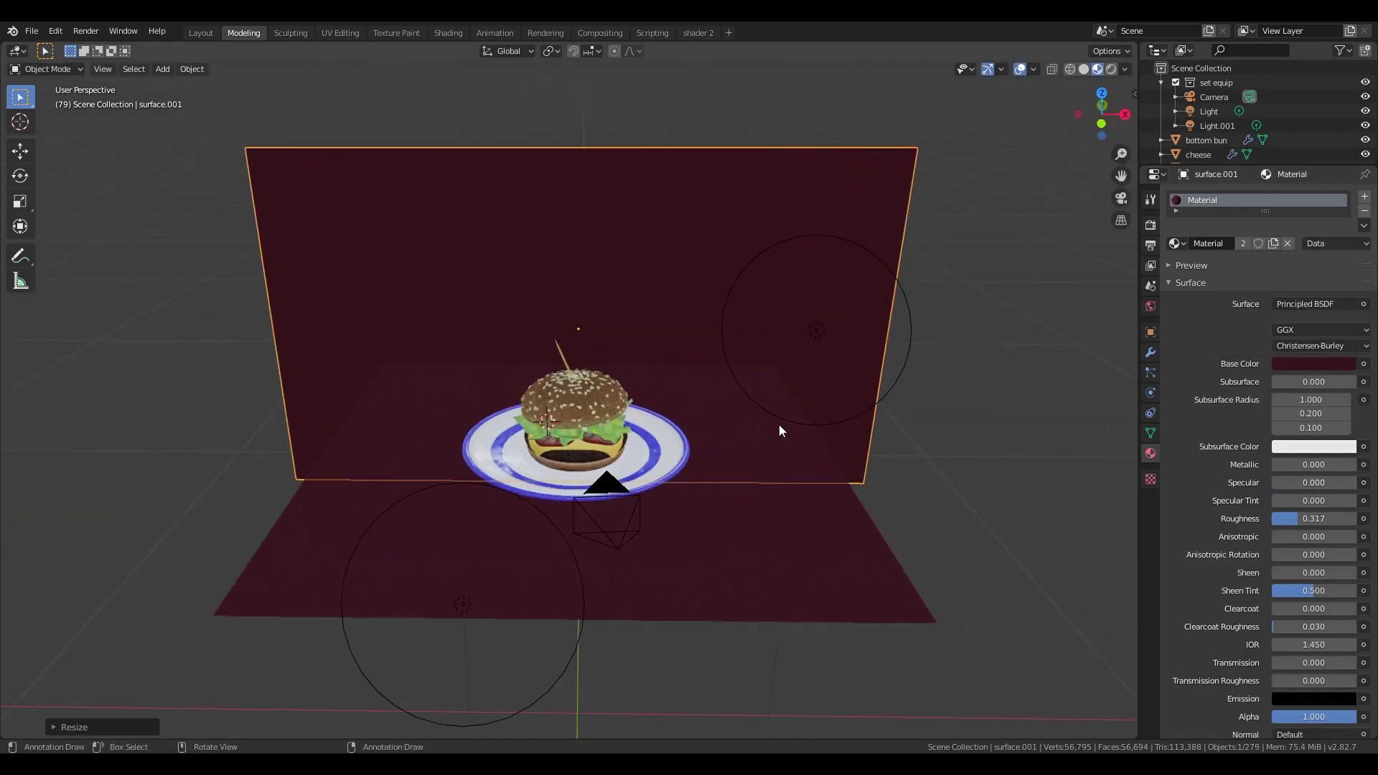
- Move the camera back along its local Z axis and rotate it freely to reframe the burger against the backdrop
{"action": "key", "text": "KP_0"}
{"action": "key", "text": "g"}
{"action": "key", "text": "z"}
{"action": "key", "text": "z"}
{"action": "left_click", "coordinate": [731, 340]}
{"action": "key", "text": "r"}
{"action": "key", "text": "r"}
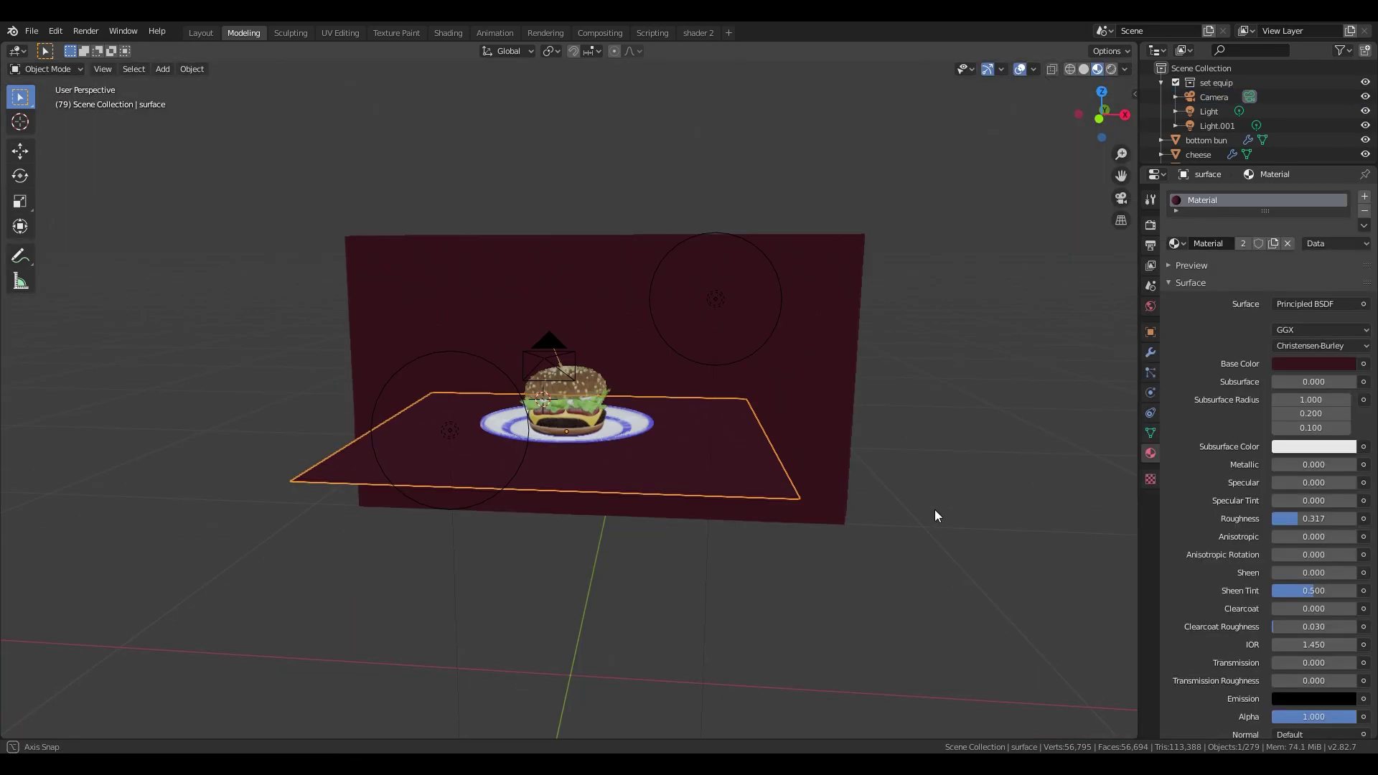
- Switch the viewport to rendered shading and give the point light Light.001 a pale warm yellow color
{"action": "left_click", "coordinate": [710, 315]}
{"action": "left_click", "coordinate": [710, 314]}
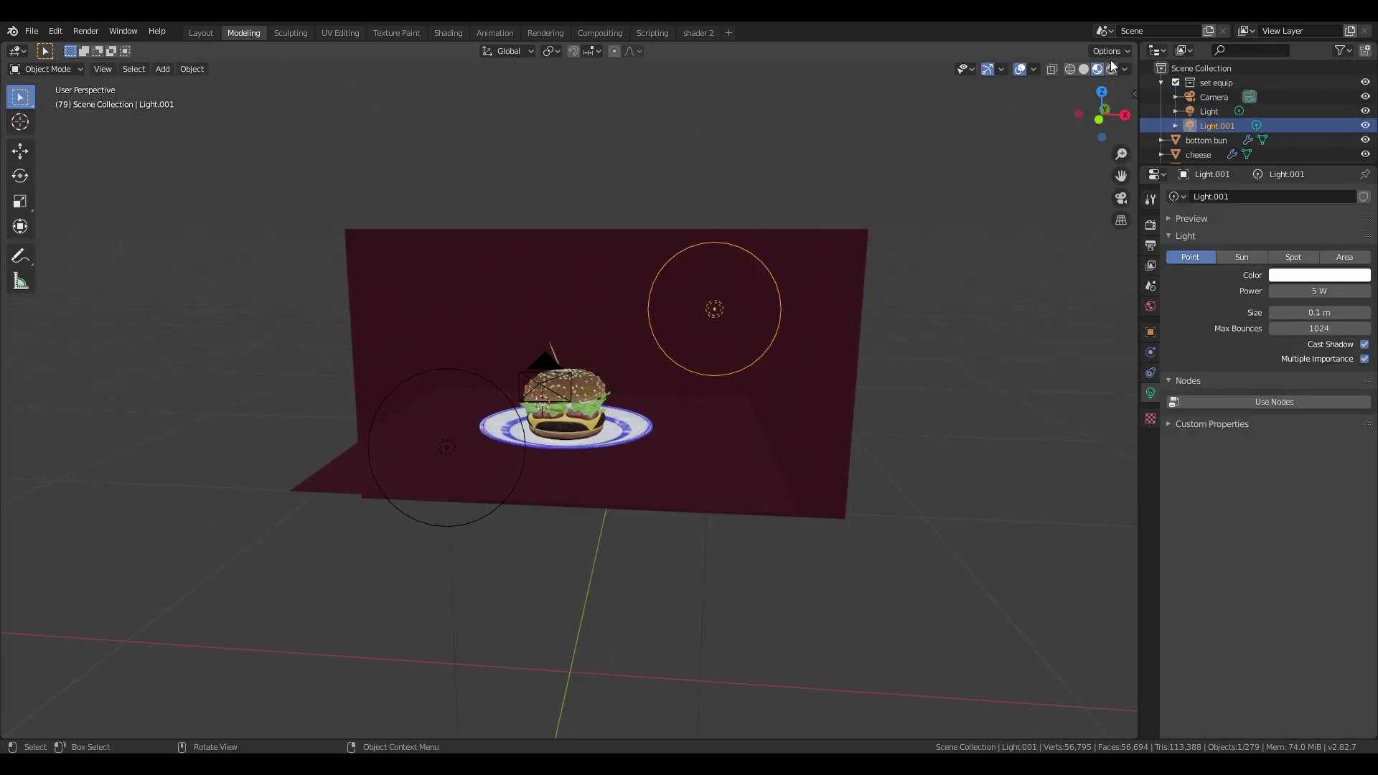
{"action": "left_click", "coordinate": [1111, 68]}
{"action": "left_click", "coordinate": [1302, 275]}
{"action": "left_click", "coordinate": [1287, 145]}
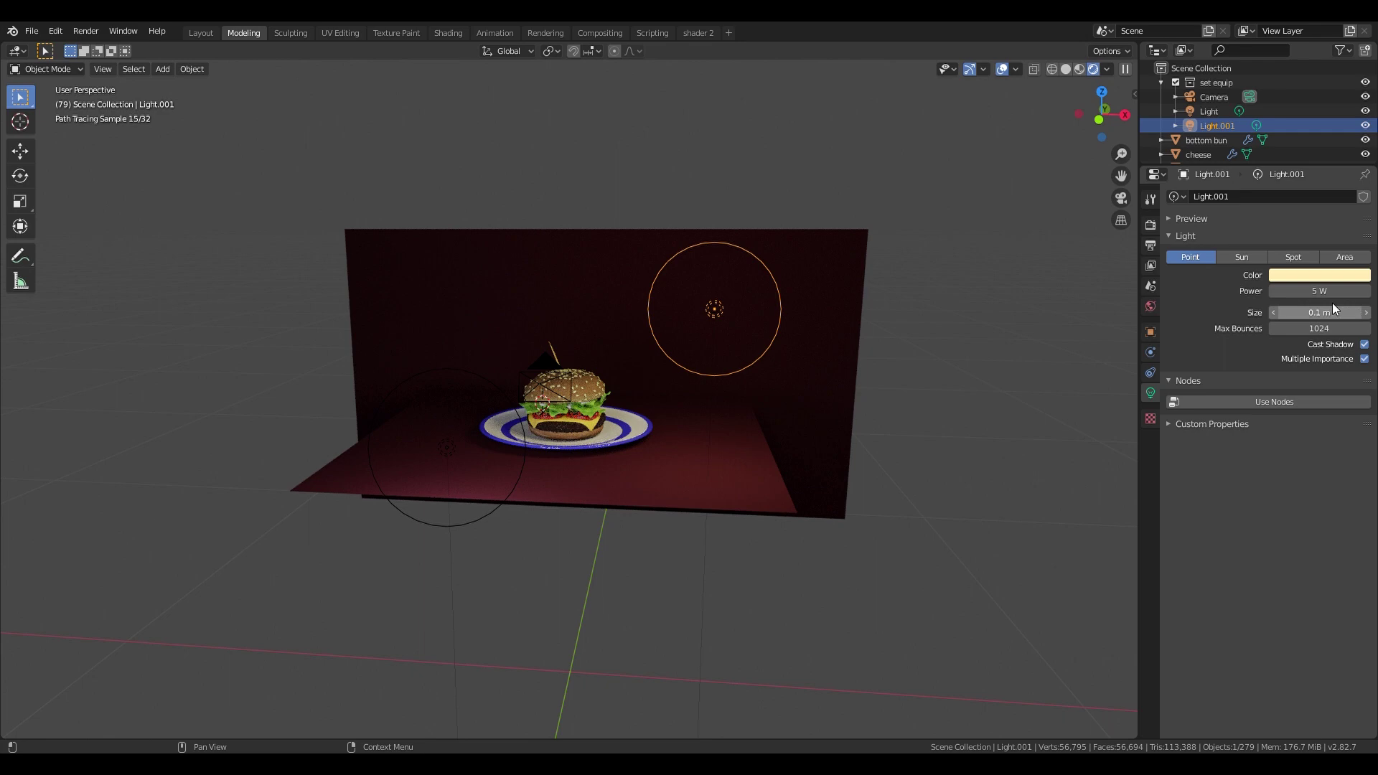
- Set Light.001's Power to 3 W and view the rendered burger through the camera
{"action": "left_click", "coordinate": [1273, 293]}
{"action": "left_click_drag", "start_coordinate": [1273, 292], "coordinate": [1257, 293]}
{"action": "left_click", "coordinate": [1322, 297]}
{"action": "type", "text": "2"}
{"action": "key", "text": "BackSpace"}
{"action": "type", "text": "3"}
{"action": "key", "text": "Return"}
{"action": "left_click", "coordinate": [641, 528]}
{"action": "key", "text": "KP_0"}
{"action": "scroll", "coordinate": [643, 543], "scroll_direction": "up", "scroll_amount": 3}
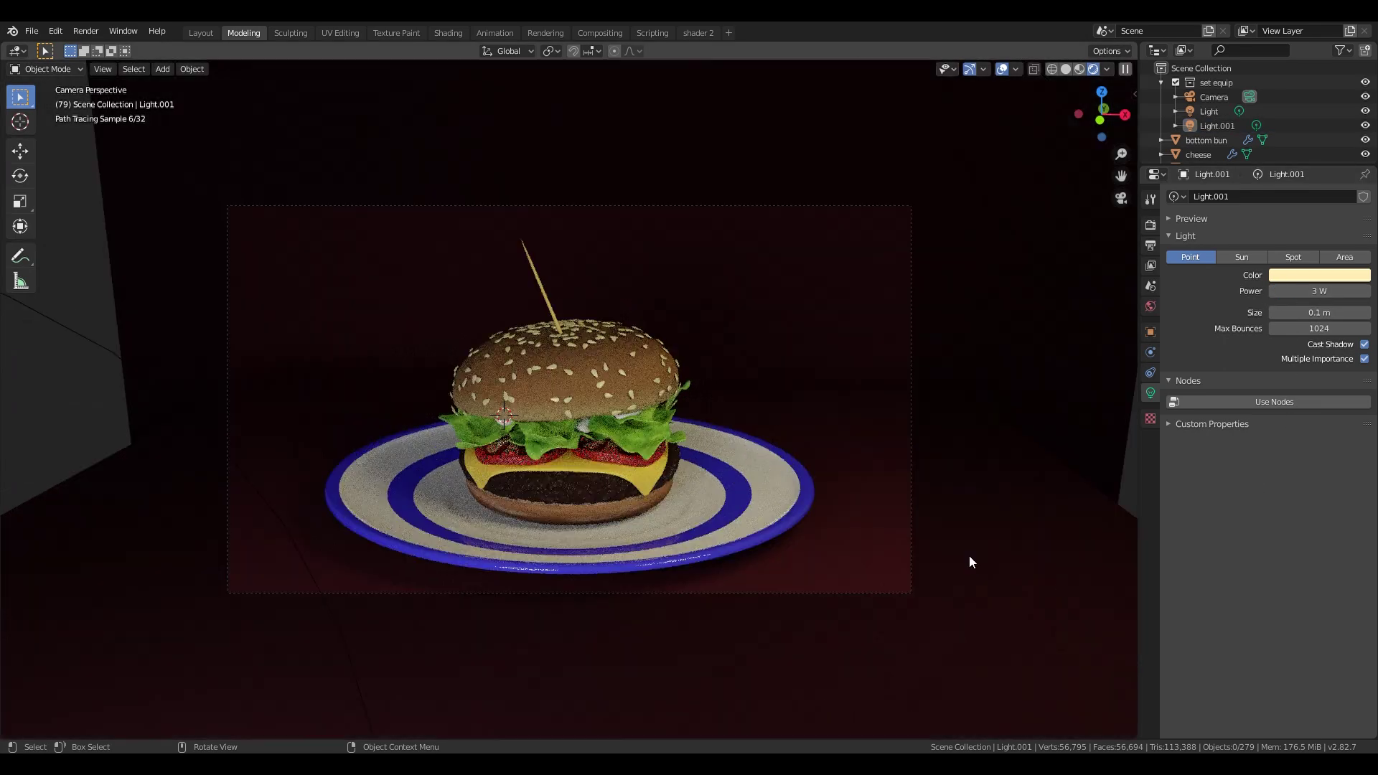
{"action": "scroll", "coordinate": [726, 570], "scroll_direction": "up", "scroll_amount": 1}
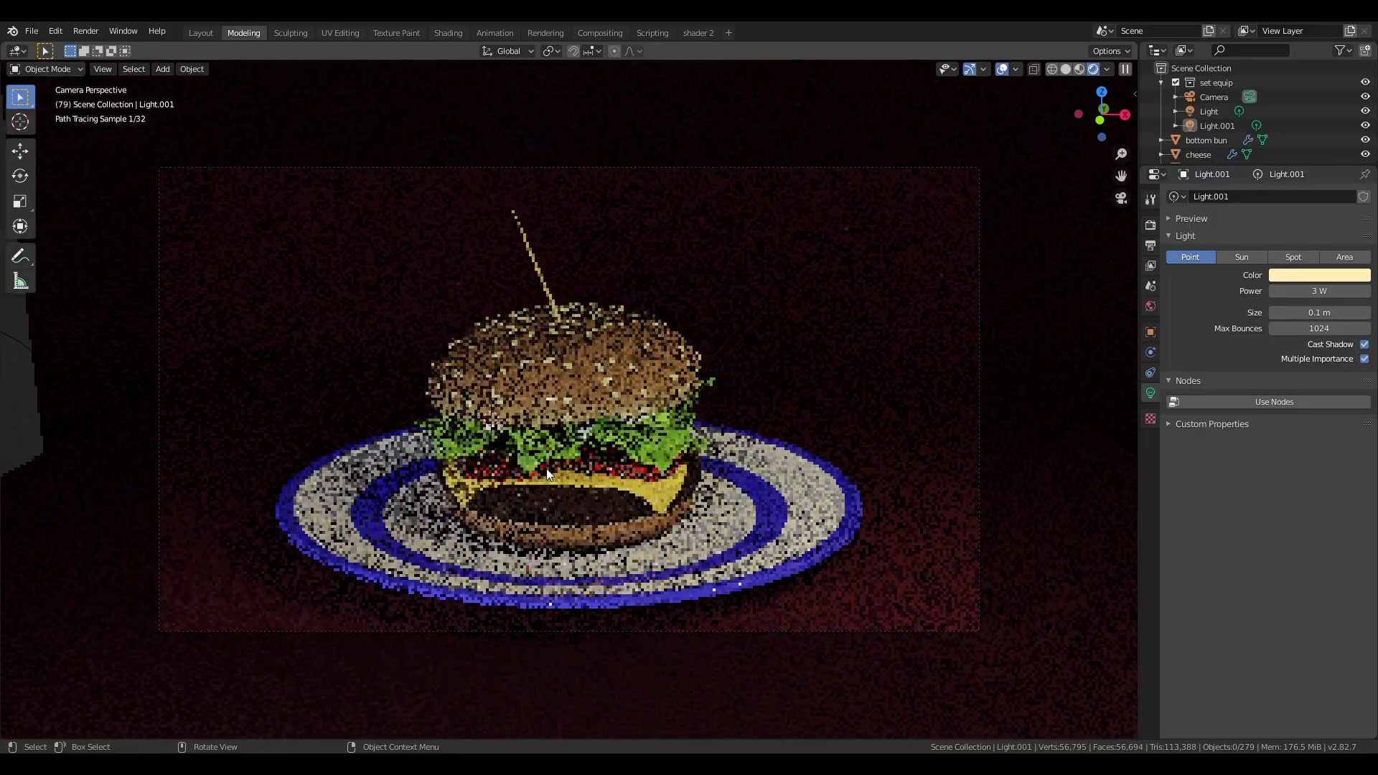